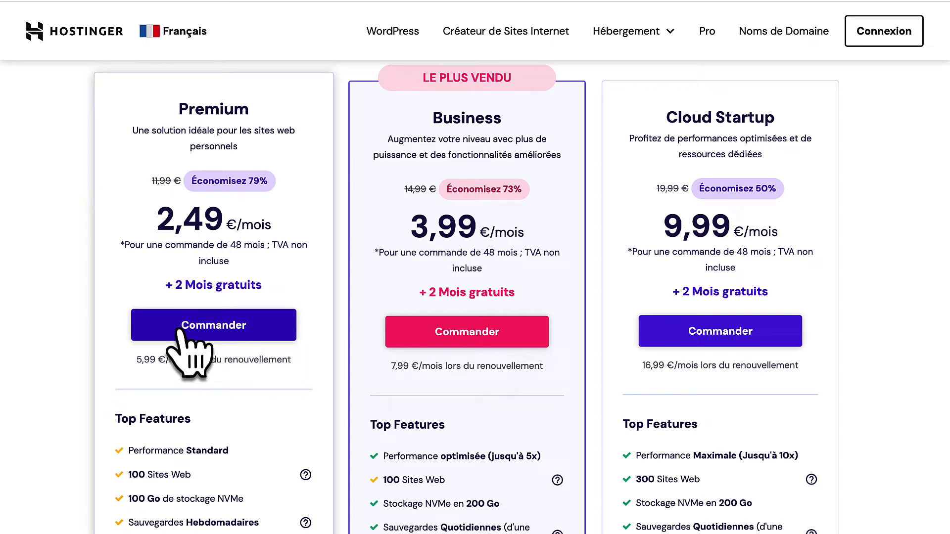
# Order Premium hosting on the 12-month billing period and scroll down to the payment section.
pyautogui.click(215, 326)
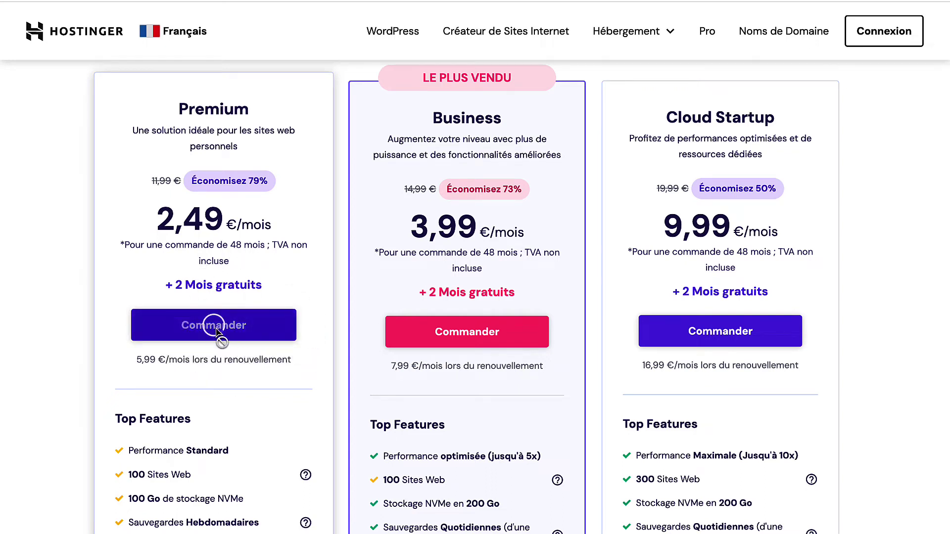
pyautogui.scroll(-4, 275, 331)
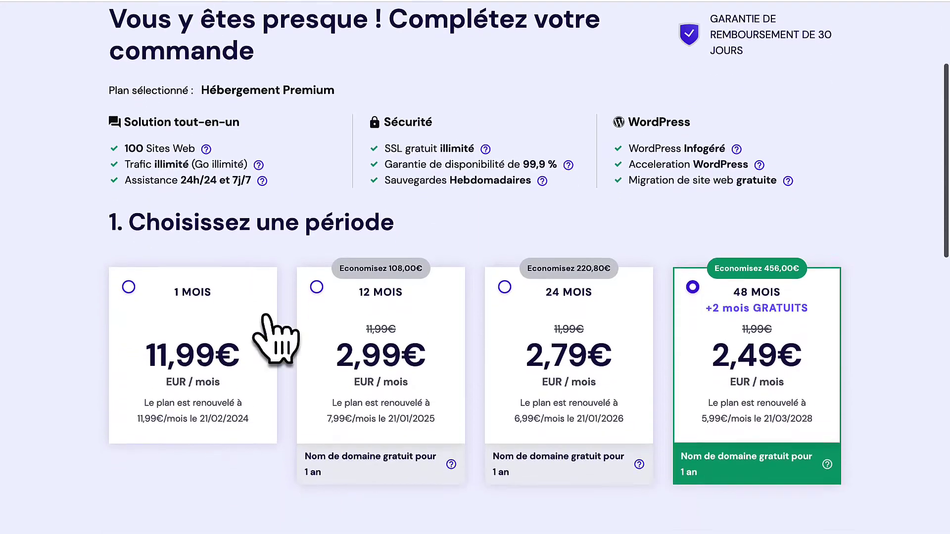
pyautogui.scroll(-1, 267, 319)
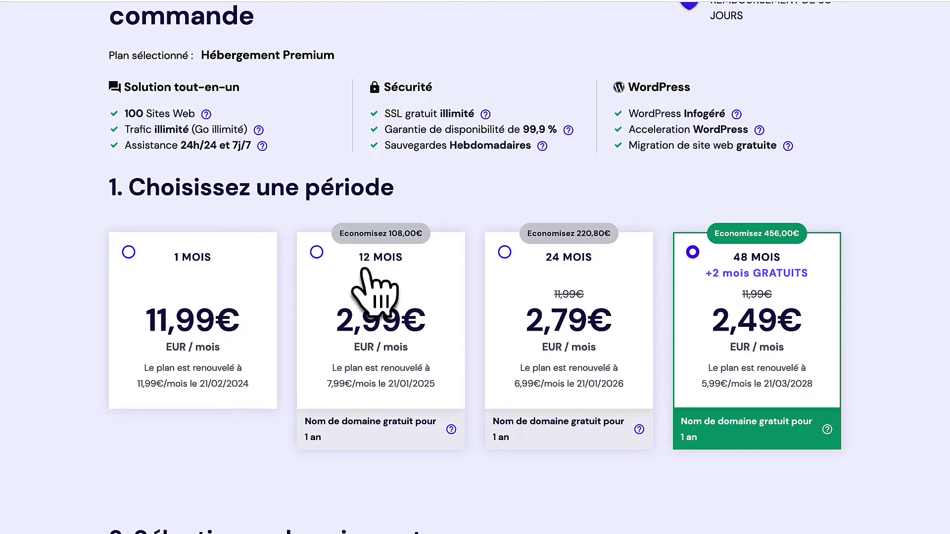
pyautogui.click(315, 254)
pyautogui.scroll(-4, 424, 392)
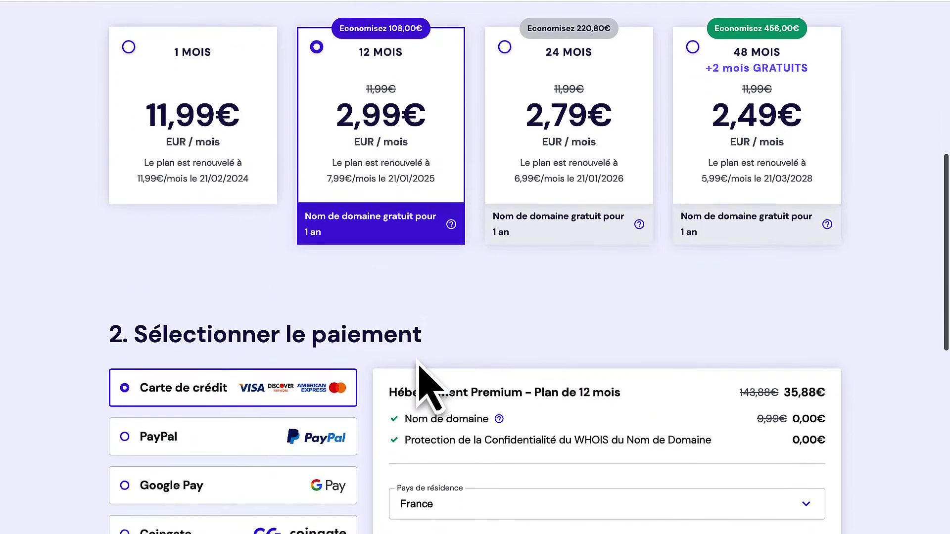
pyautogui.scroll(-5, 424, 392)
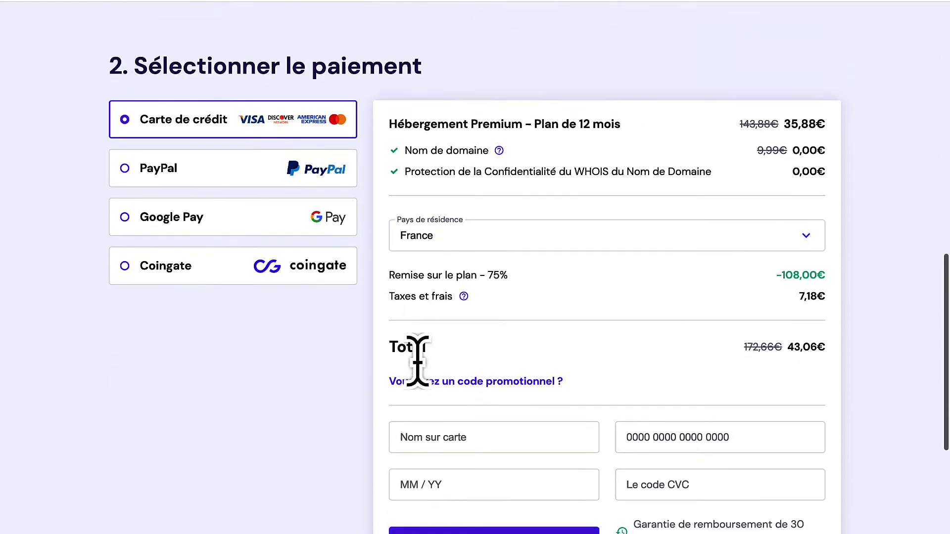
pyautogui.scroll(-2, 472, 330)
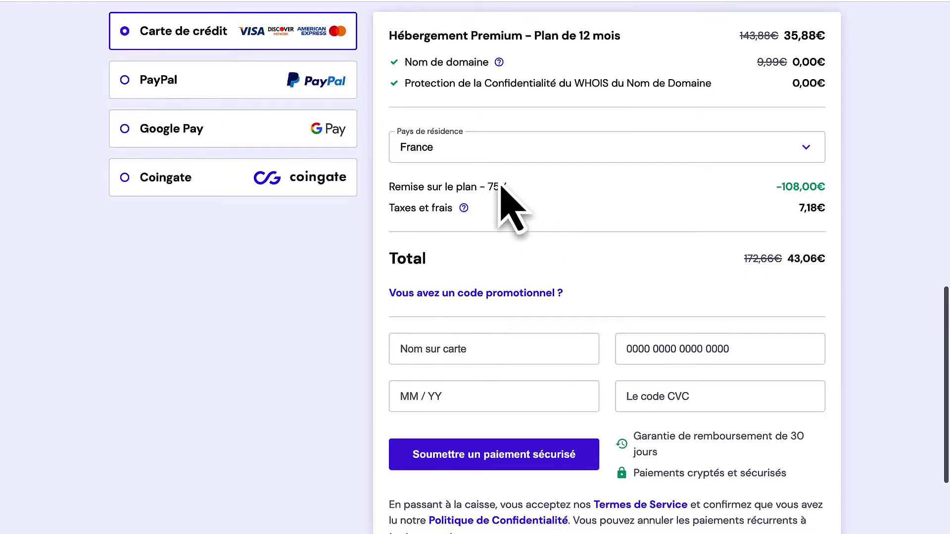
# Apply the WEB10 promo code so the order total drops to 38,75€.
pyautogui.click(475, 303)
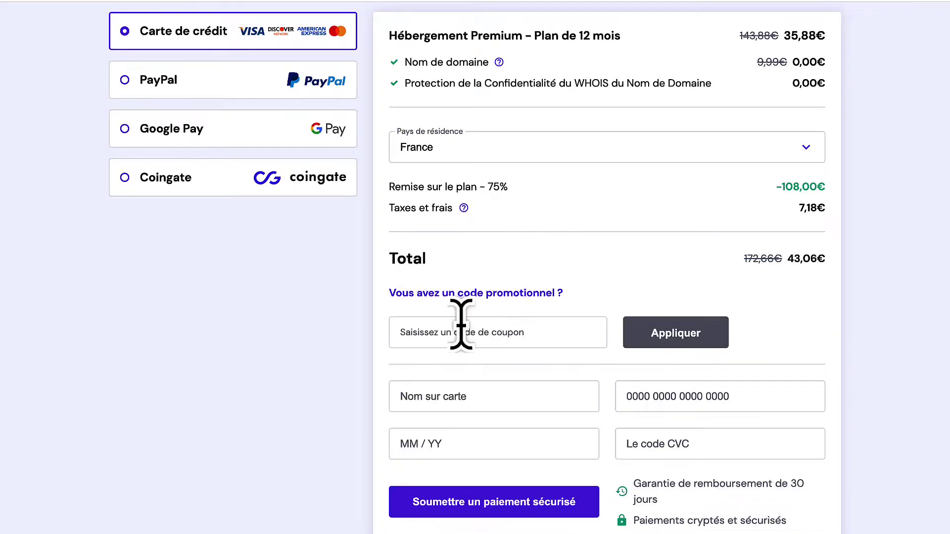
pyautogui.click(461, 327)
pyautogui.write('WEB10')
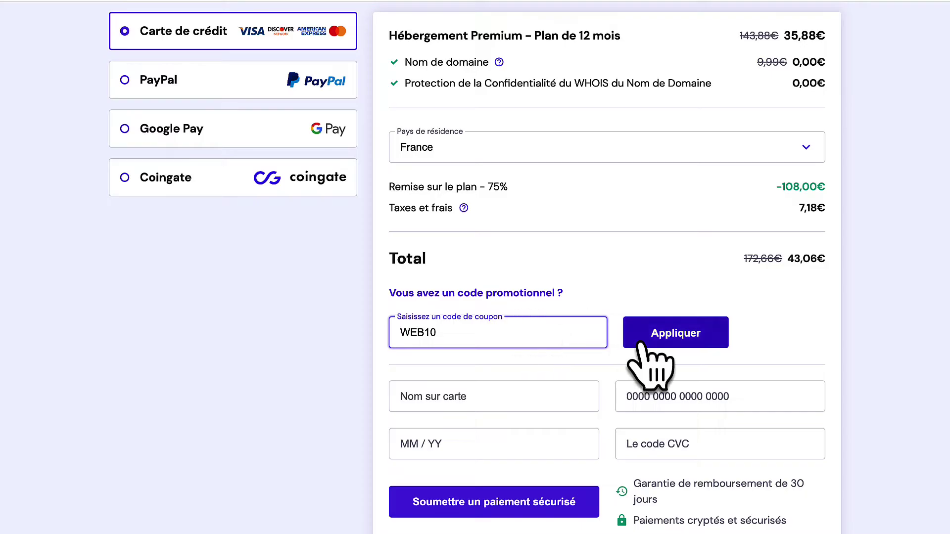
pyautogui.click(693, 338)
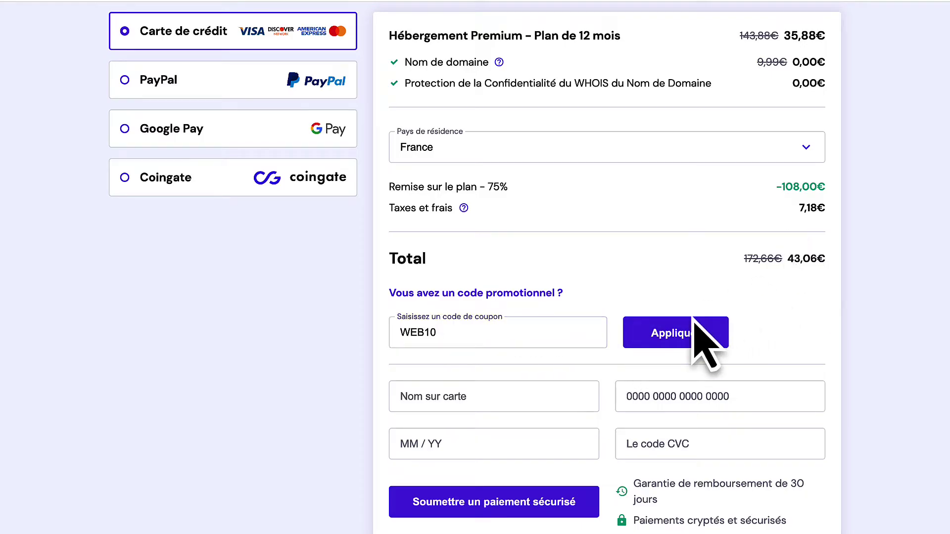
pyautogui.click(688, 337)
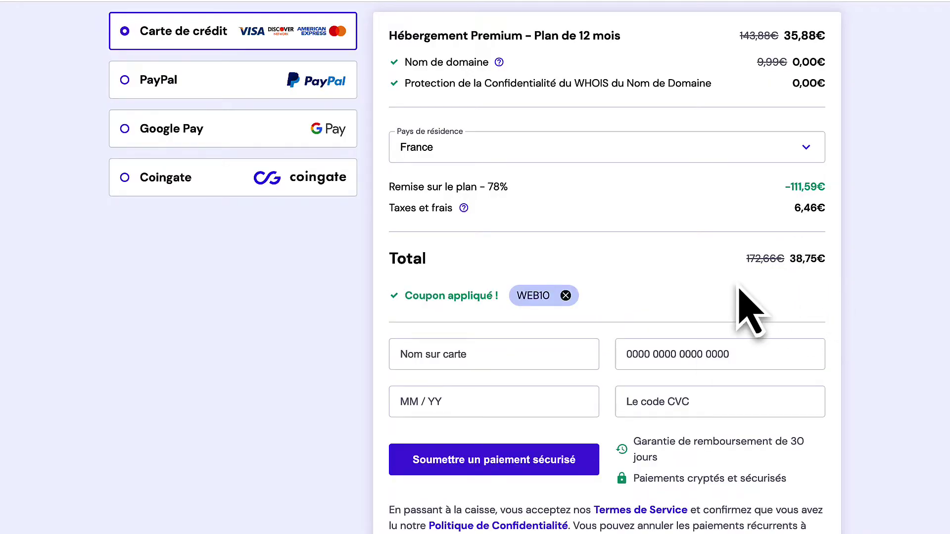
pyautogui.scroll(-2, 537, 272)
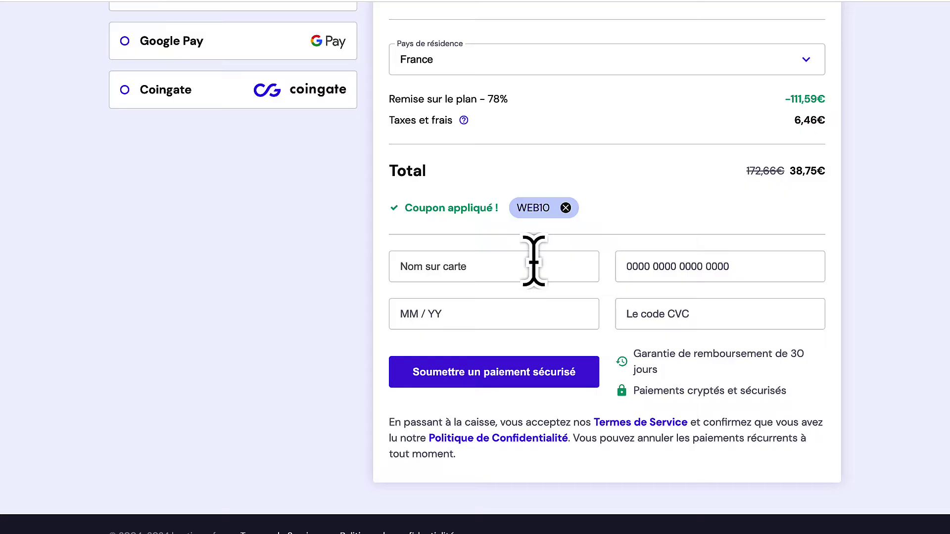
# Fill the cardholder name, card number and expiry date from the saved card.
pyautogui.moveTo(824, 173); pyautogui.dragTo(794, 173)
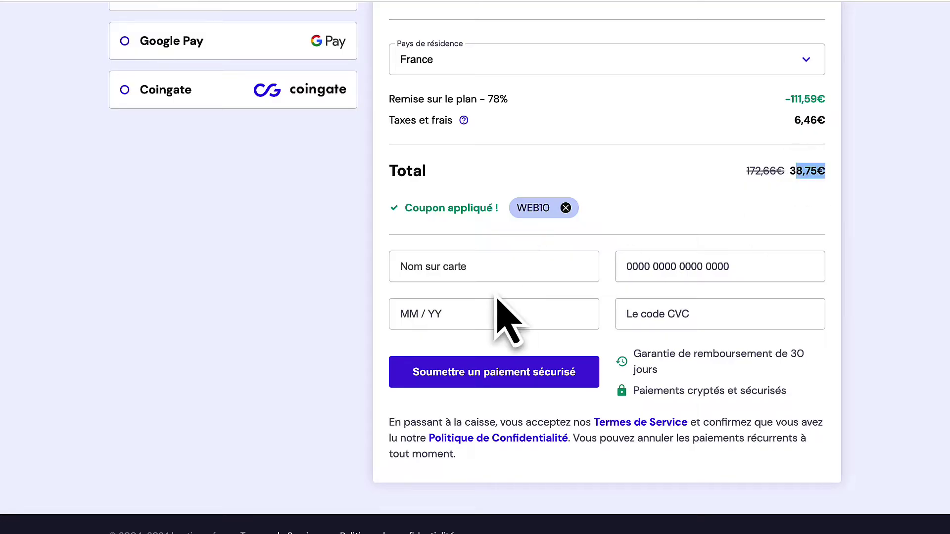
pyautogui.click(465, 271)
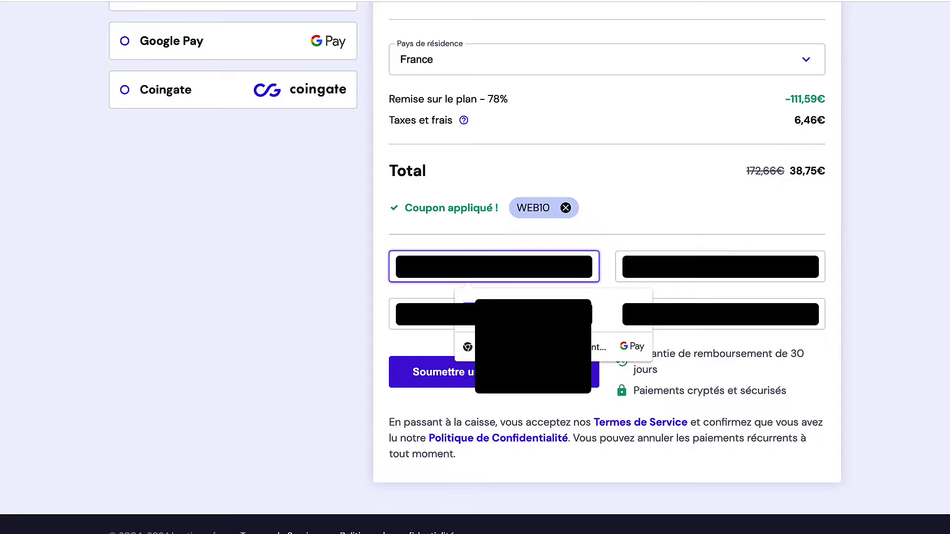
pyautogui.click(763, 253)
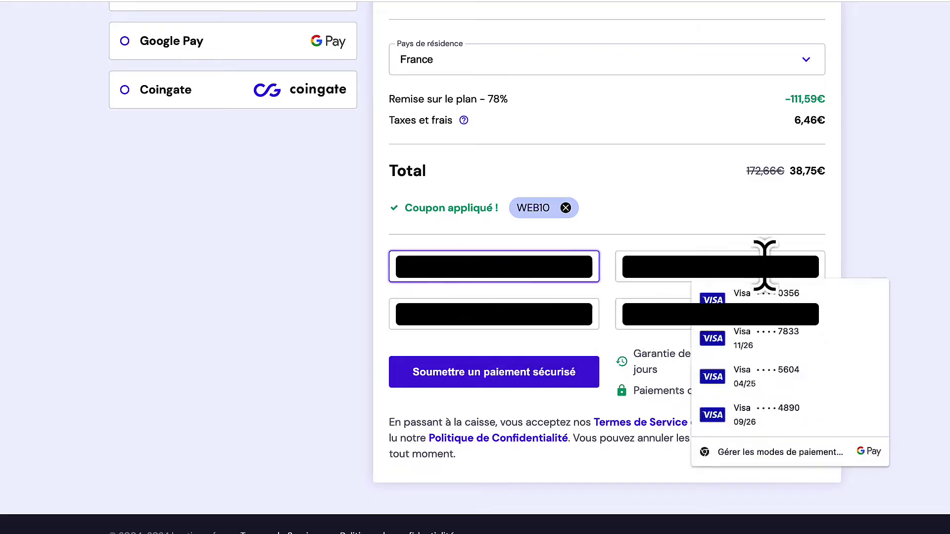
pyautogui.click(764, 265)
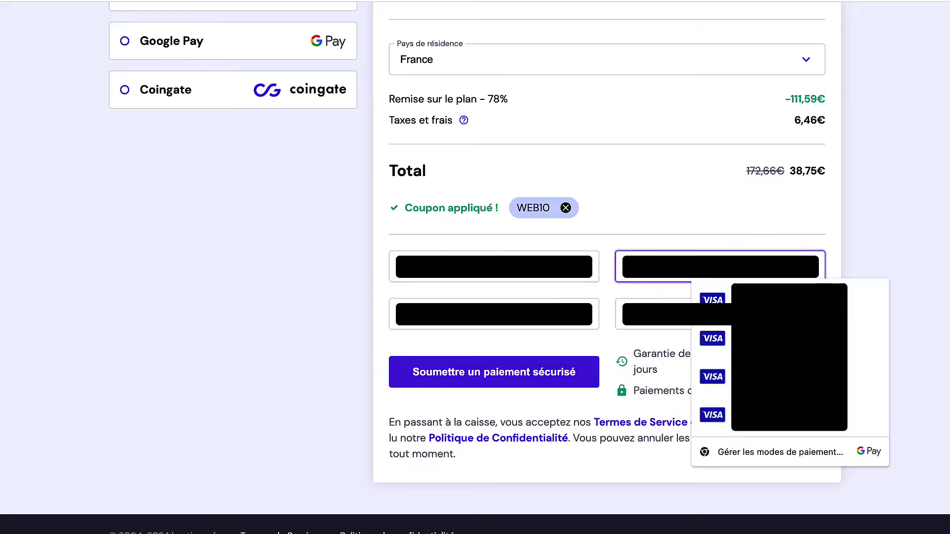
pyautogui.press('Escape')
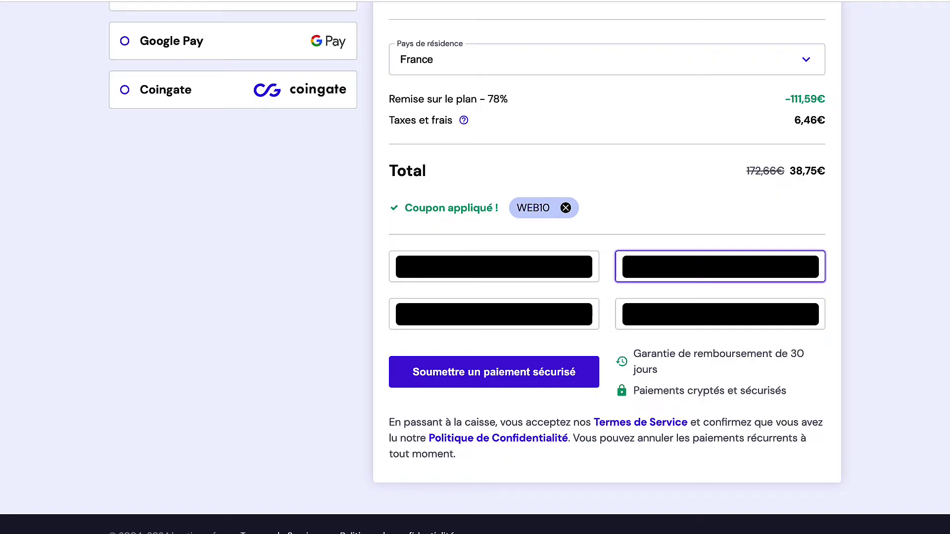
pyautogui.click(568, 311)
pyautogui.press('Escape')
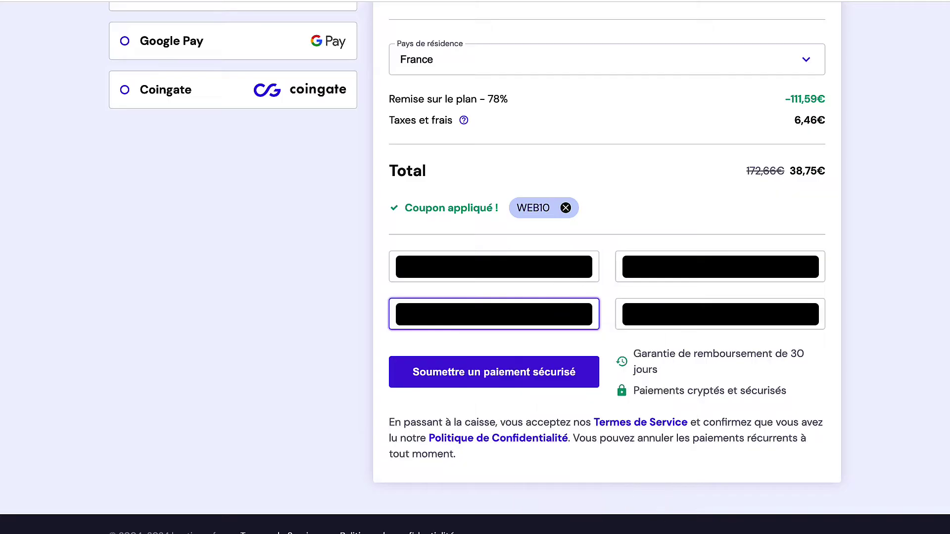
# Complete the security code, submit the 38,75€ payment and return to Hostinger after bank authentication.
pyautogui.press('Tab')
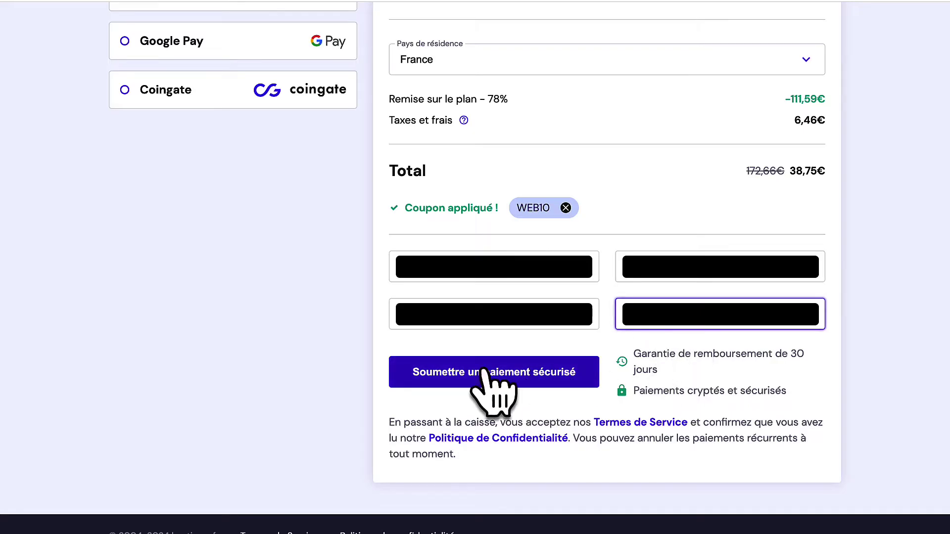
pyautogui.click(515, 381)
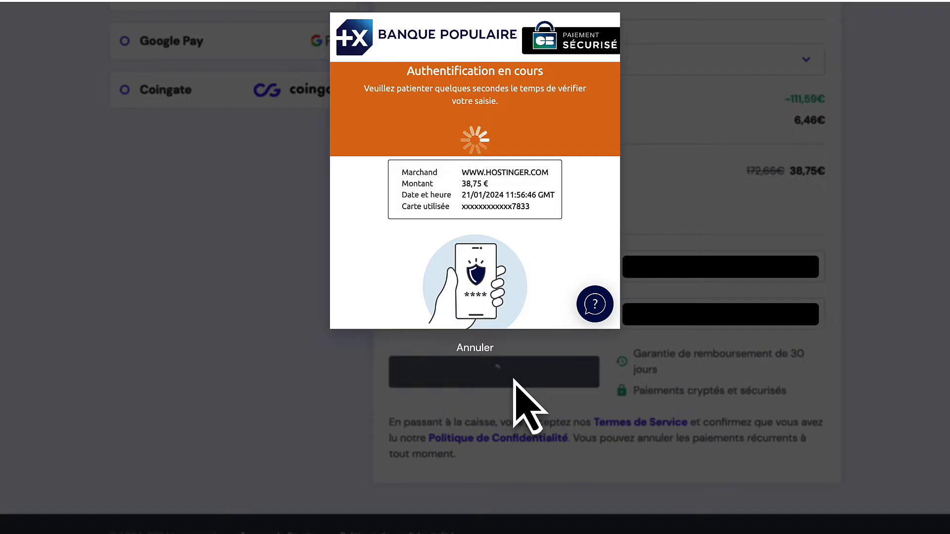
pyautogui.click(495, 133)
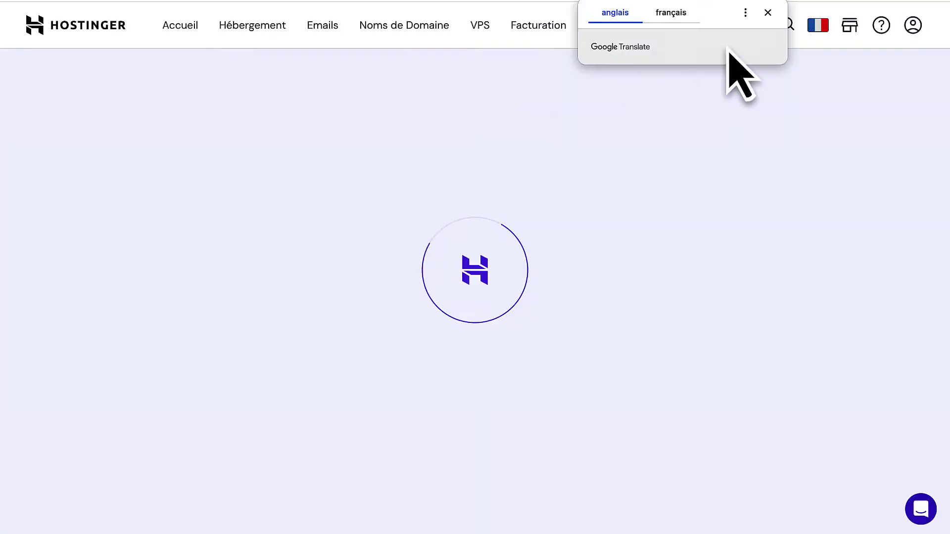
# Answer the setup questionnaire: a site for myself, built myself, skipping personalised questions.
pyautogui.click(768, 13)
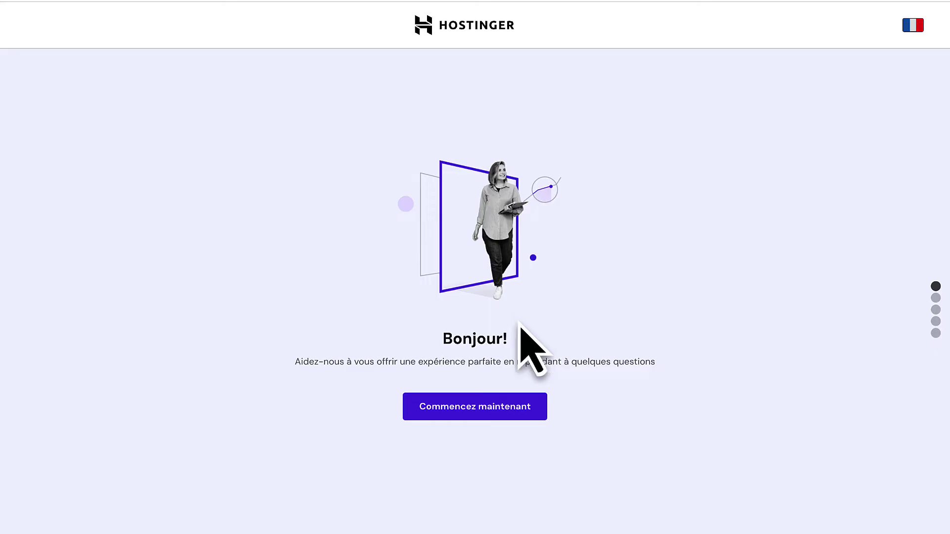
pyautogui.click(476, 408)
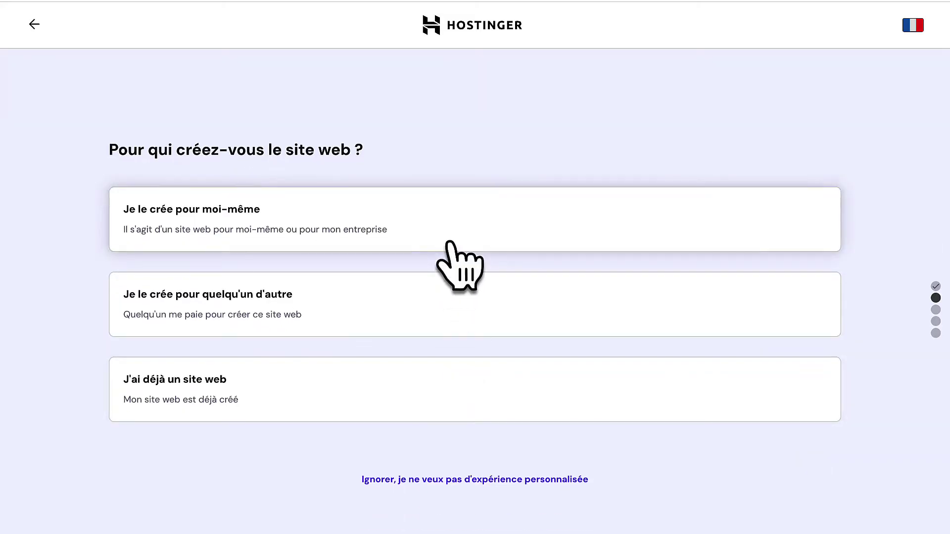
pyautogui.click(450, 242)
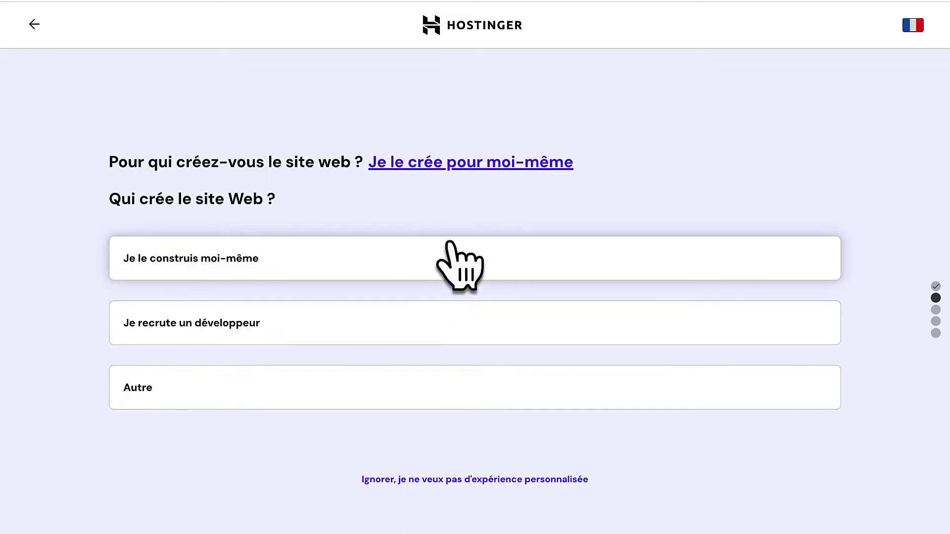
pyautogui.click(423, 260)
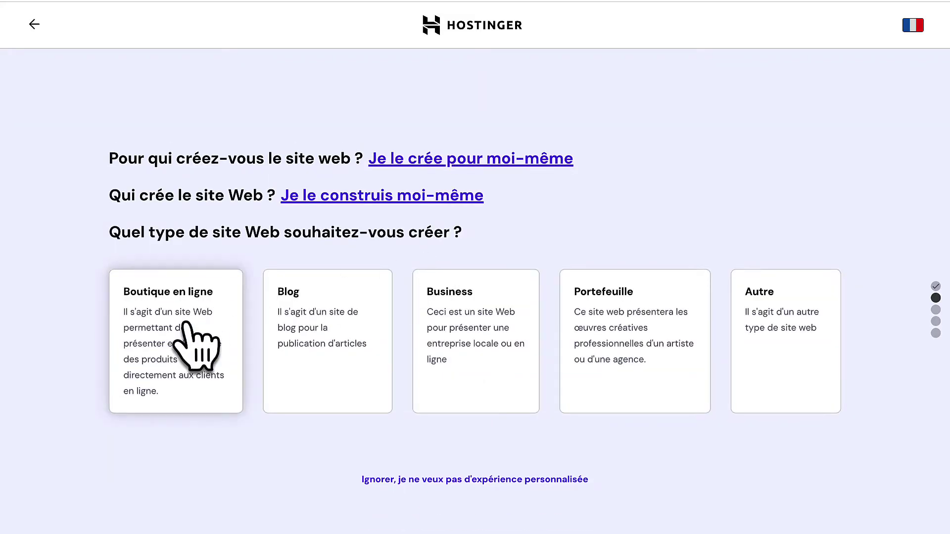
pyautogui.click(438, 480)
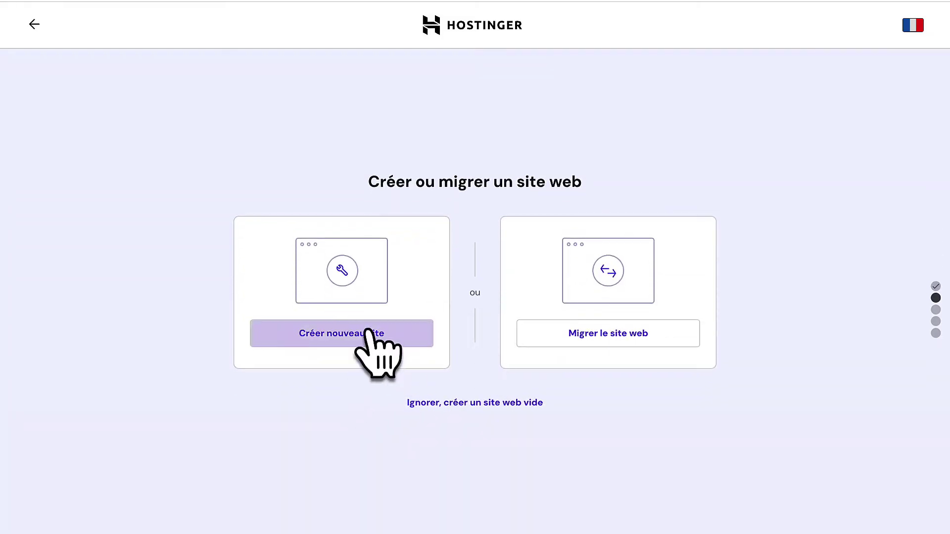
# Create a brand-new WordPress website and begin entering the administrator password.
pyautogui.click(334, 333)
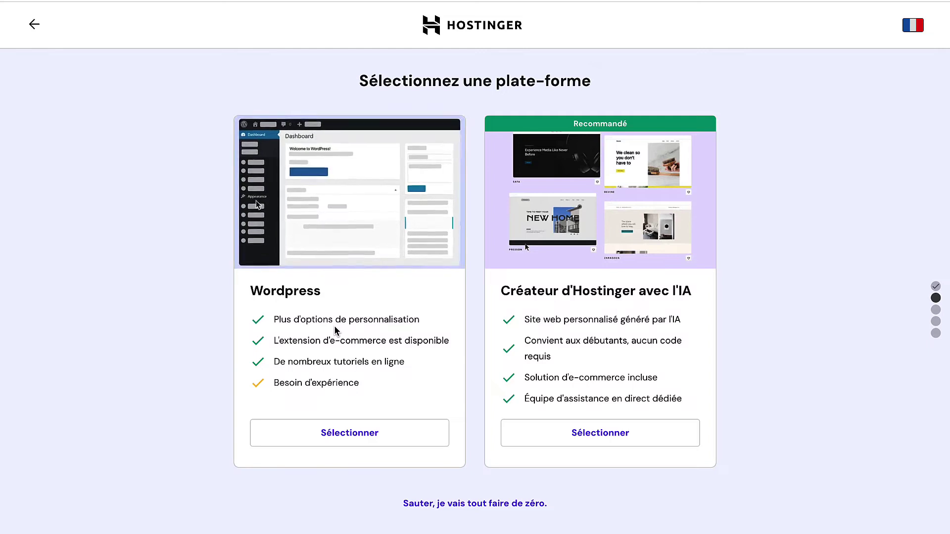
pyautogui.click(349, 440)
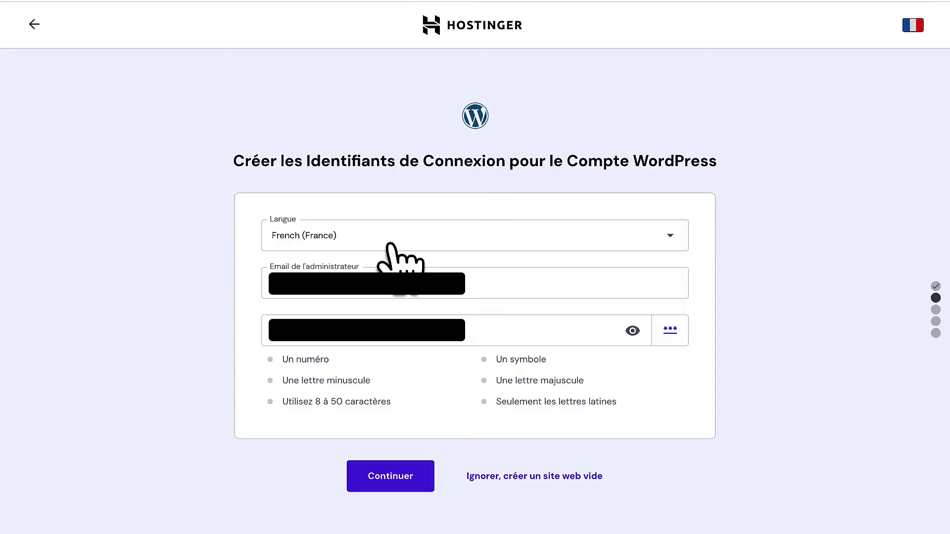
pyautogui.click(375, 336)
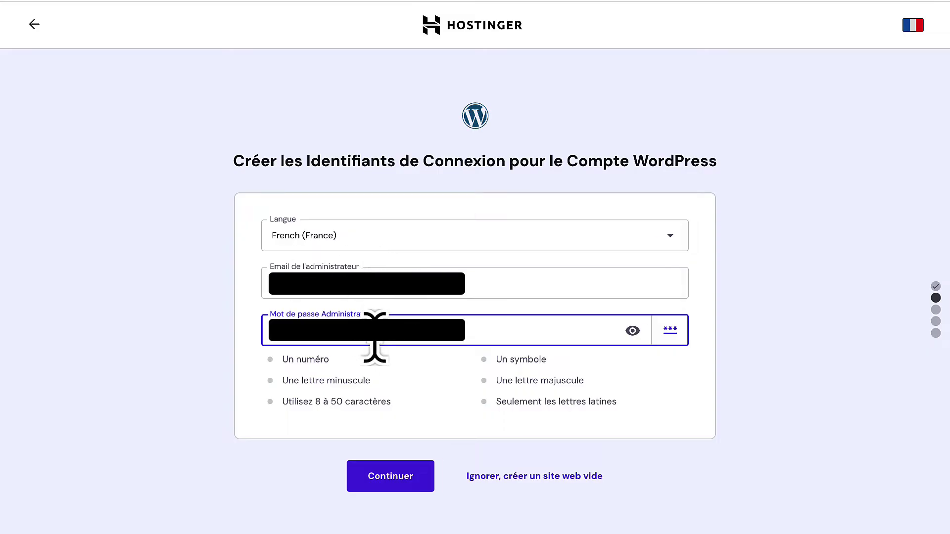
pyautogui.write('A')
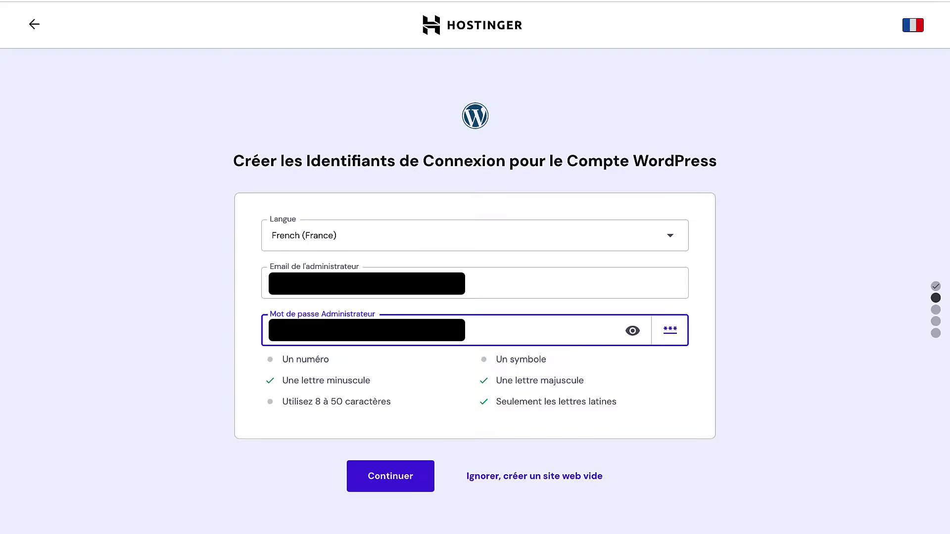
# Submit the admin login and deselect MonsterInsights, OptinMonster, All in One SEO and WPForms.
pyautogui.write('1')
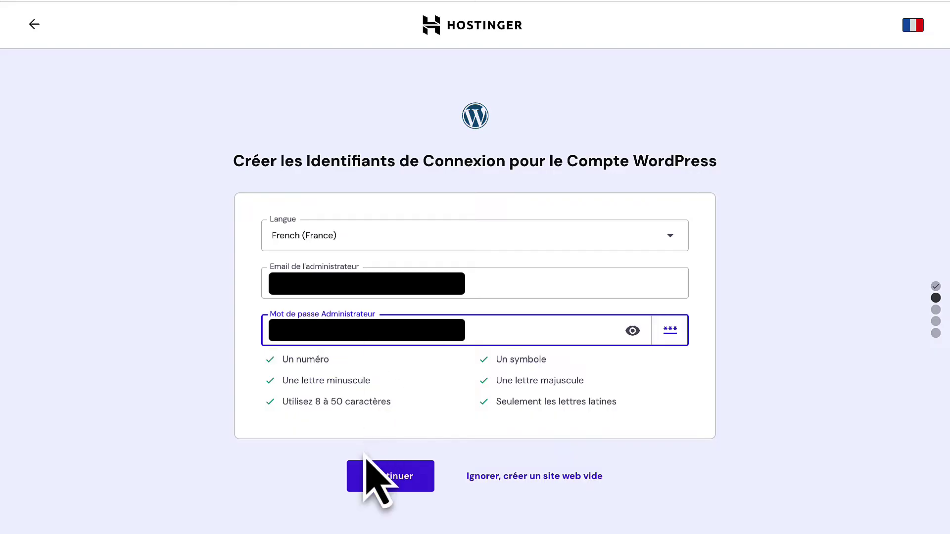
pyautogui.click(387, 479)
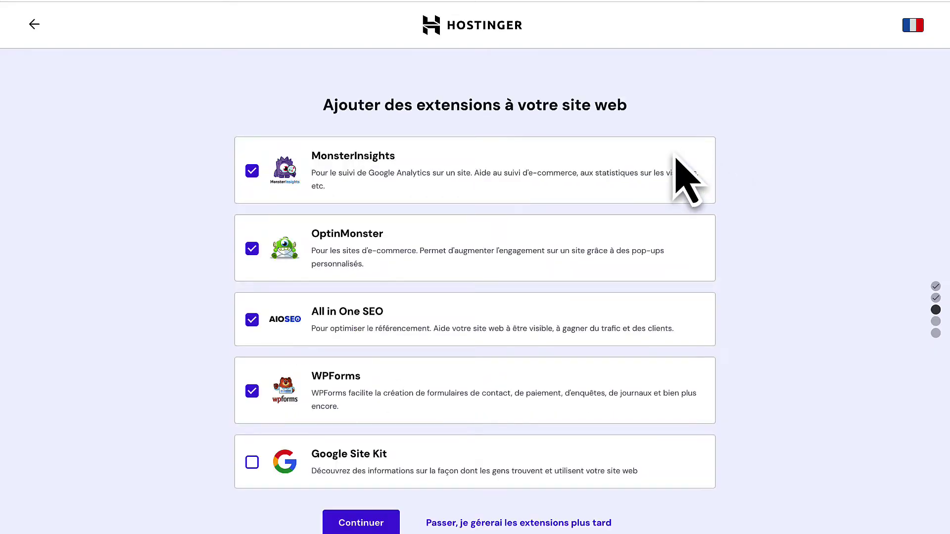
pyautogui.click(251, 171)
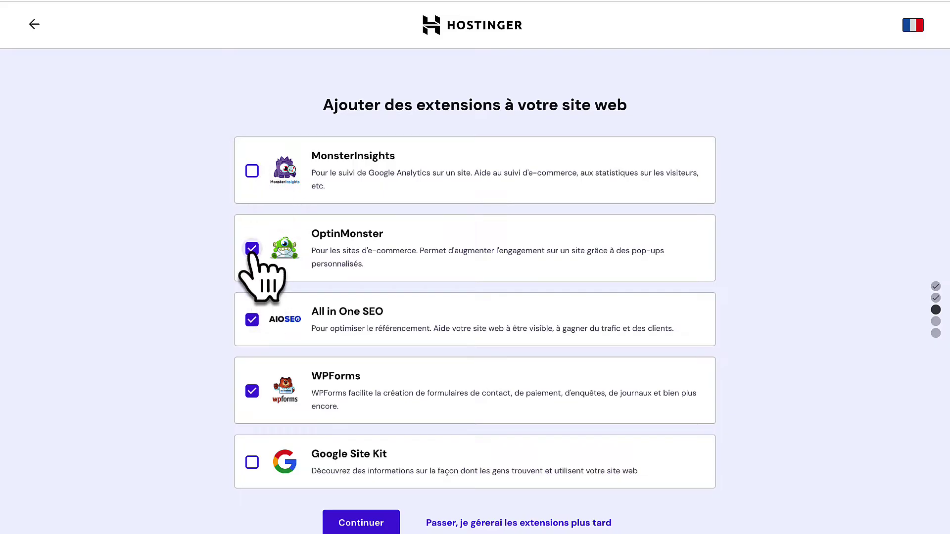
pyautogui.click(252, 249)
pyautogui.click(252, 320)
pyautogui.click(252, 392)
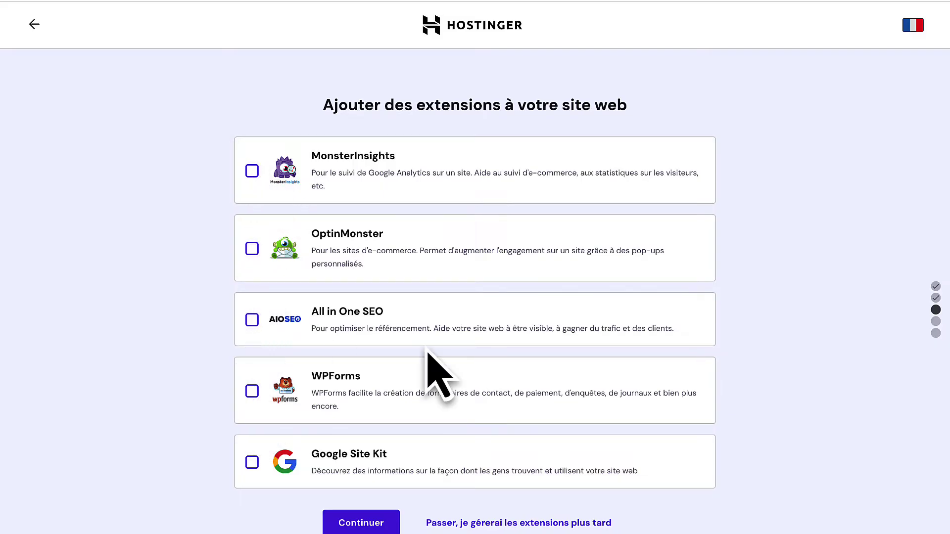
# Continue without any extensions and skip choosing a theme.
pyautogui.scroll(-1, 426, 366)
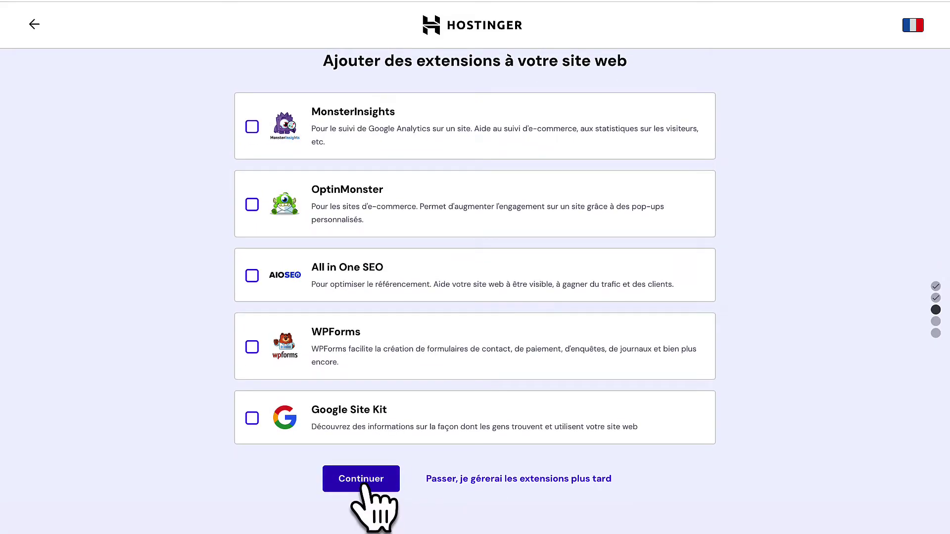
pyautogui.click(365, 480)
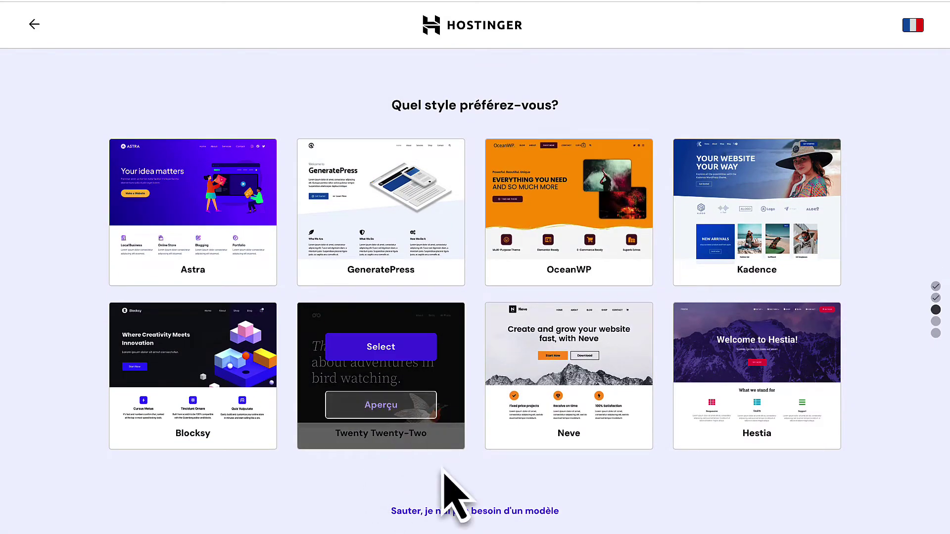
pyautogui.click(452, 514)
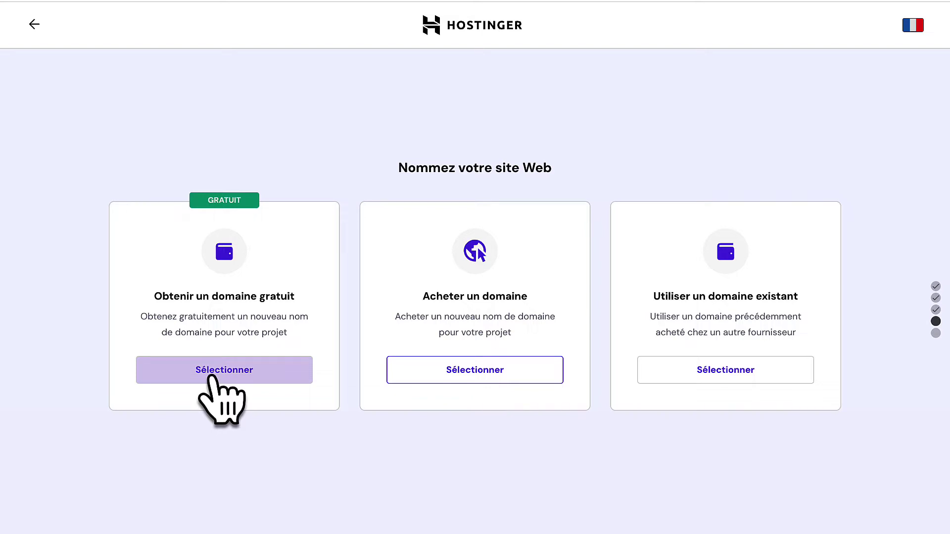
# Choose the free domain option and enter archispace as the domain name.
pyautogui.click(213, 377)
pyautogui.click(242, 413)
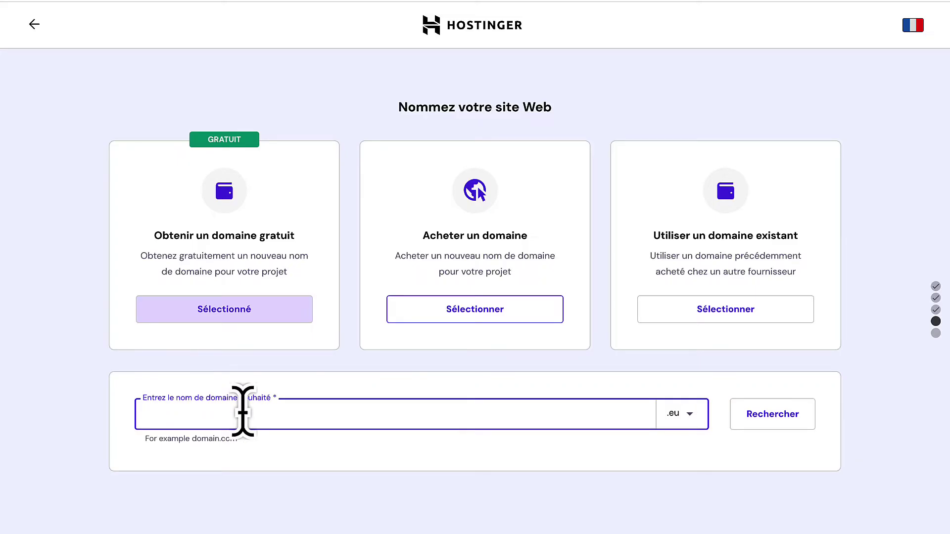
pyautogui.click(677, 413)
pyautogui.scroll(-2, 668, 492)
pyautogui.scroll(2, 668, 494)
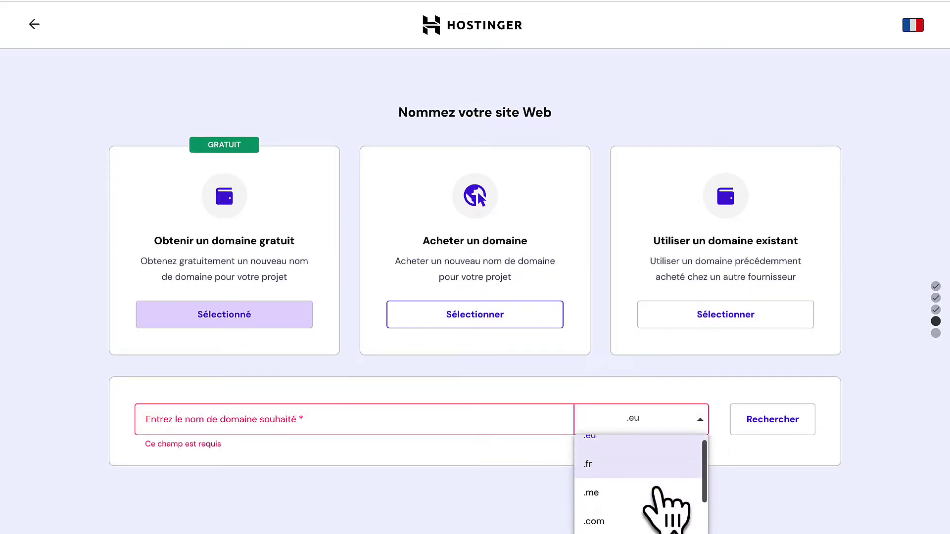
pyautogui.scroll(-1, 660, 505)
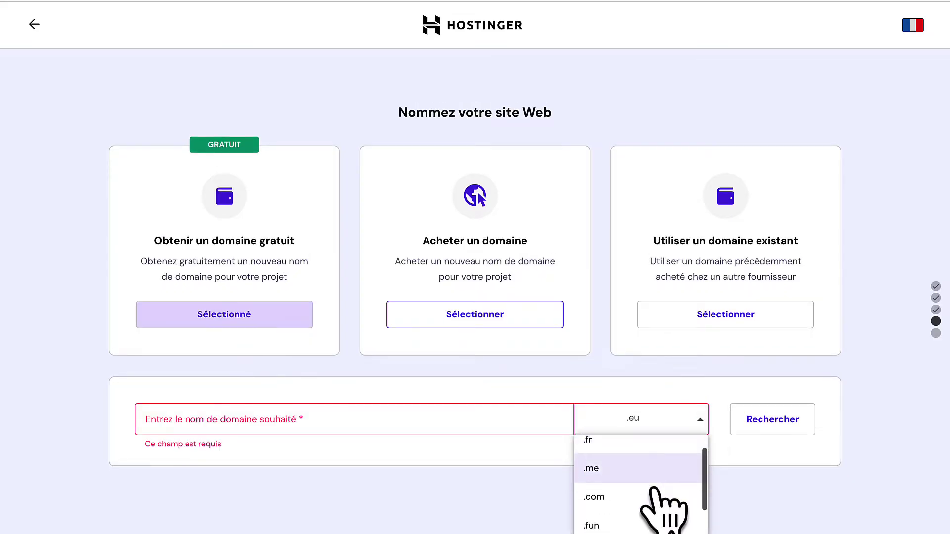
pyautogui.click(436, 424)
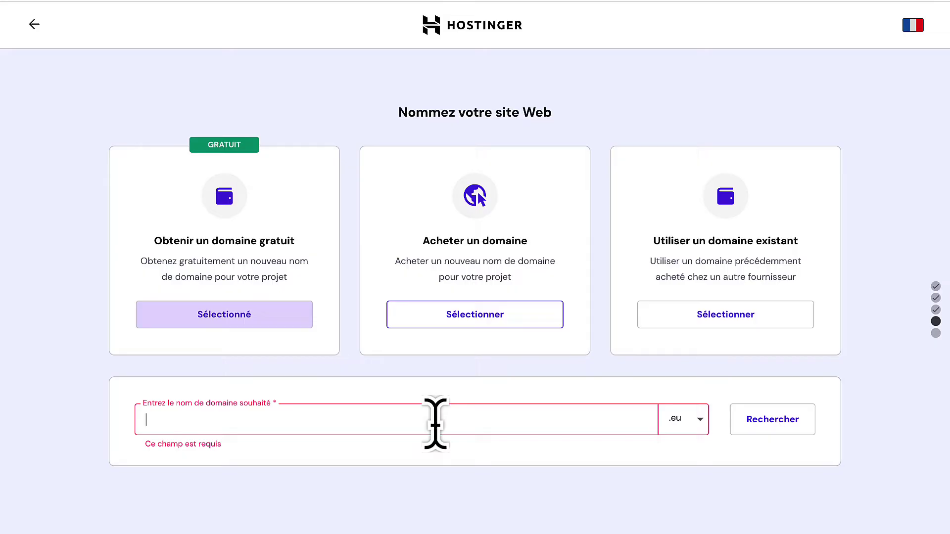
pyautogui.write('archispace')
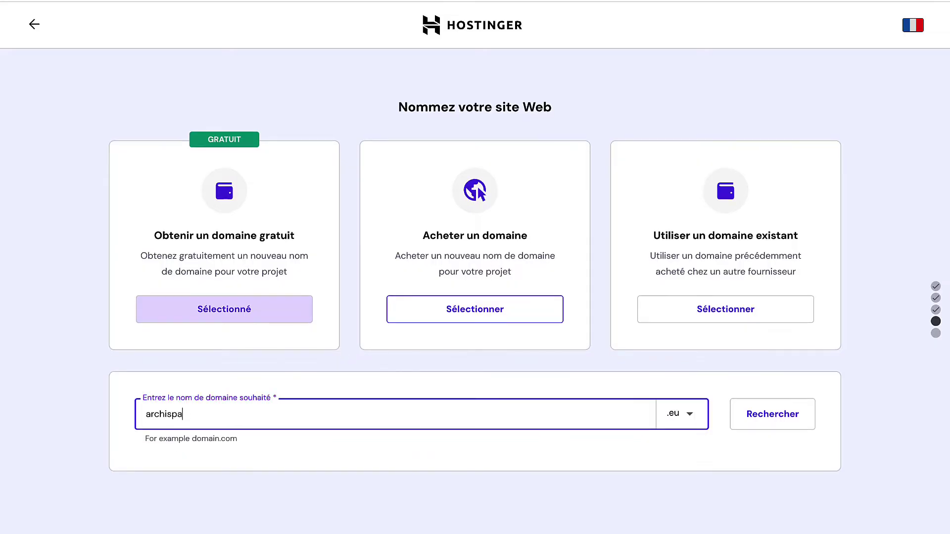
# Pick the .fr extension, confirm archispace.fr is available and proceed.
pyautogui.click(692, 428)
pyautogui.click(692, 428)
pyautogui.click(653, 471)
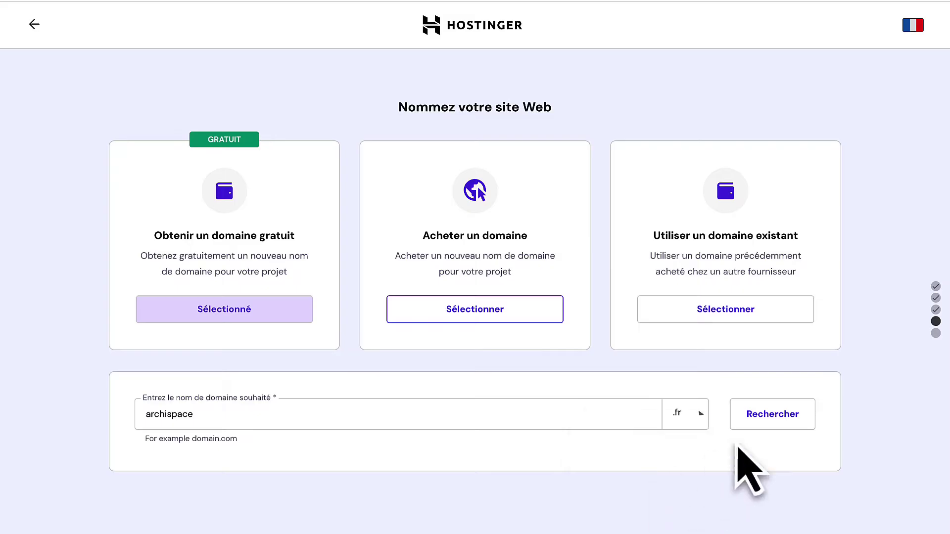
pyautogui.click(761, 426)
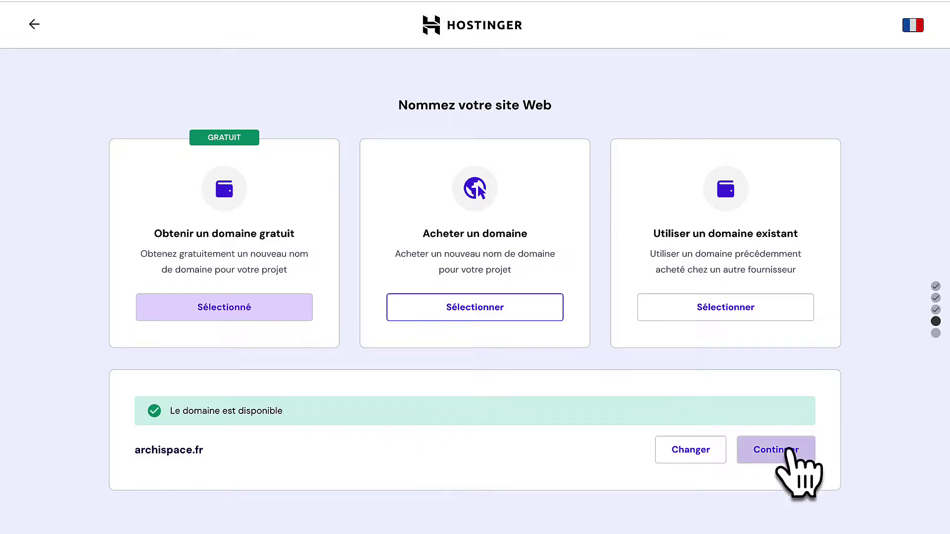
pyautogui.click(780, 460)
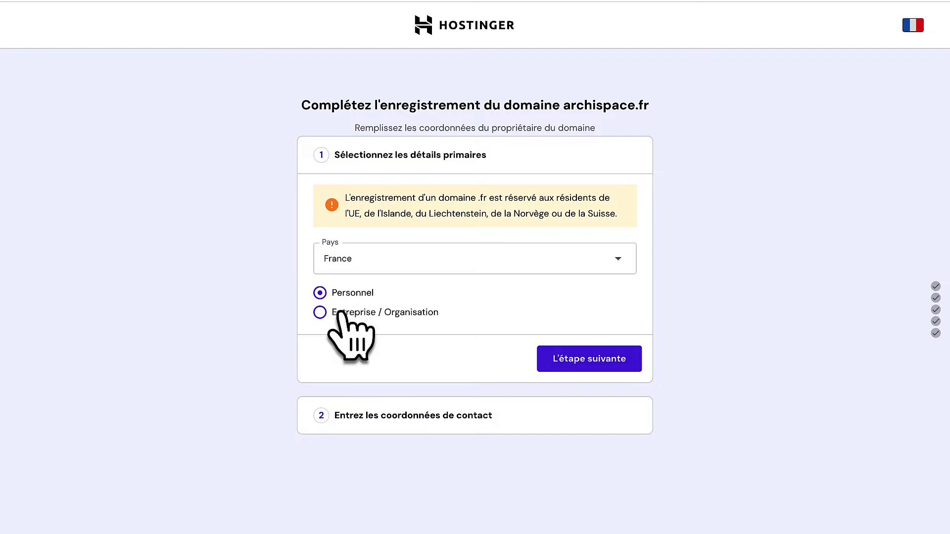
# Confirm the primary details and choose the owner's region in the contact form.
pyautogui.click(608, 362)
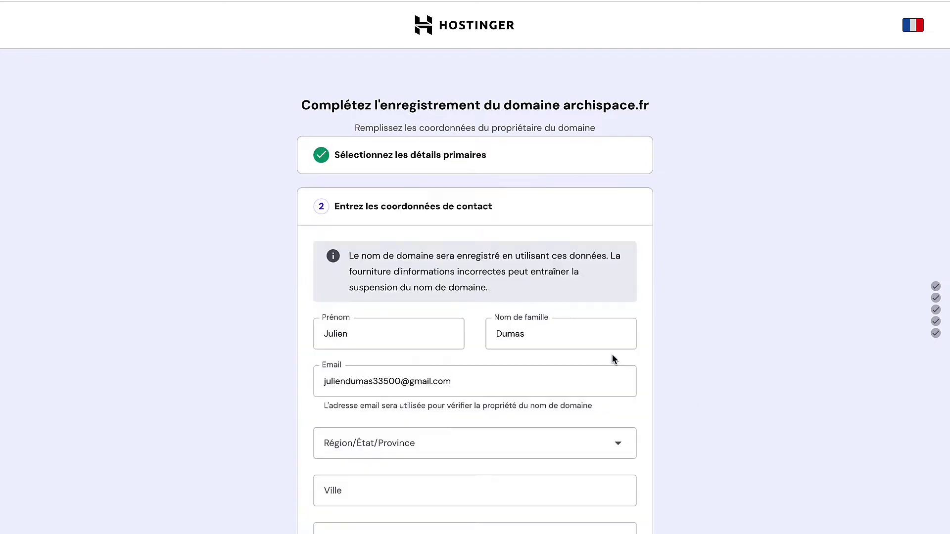
pyautogui.scroll(-2, 612, 355)
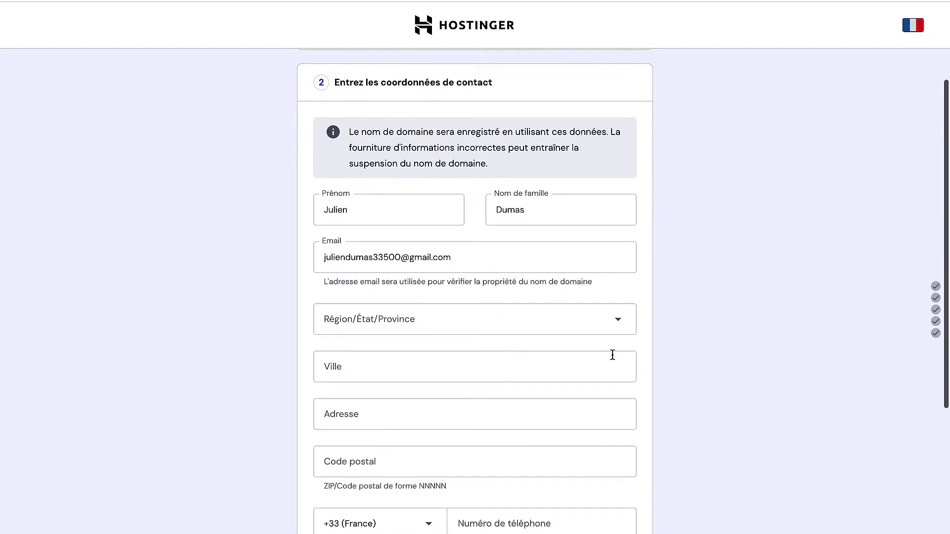
pyautogui.scroll(-2, 494, 328)
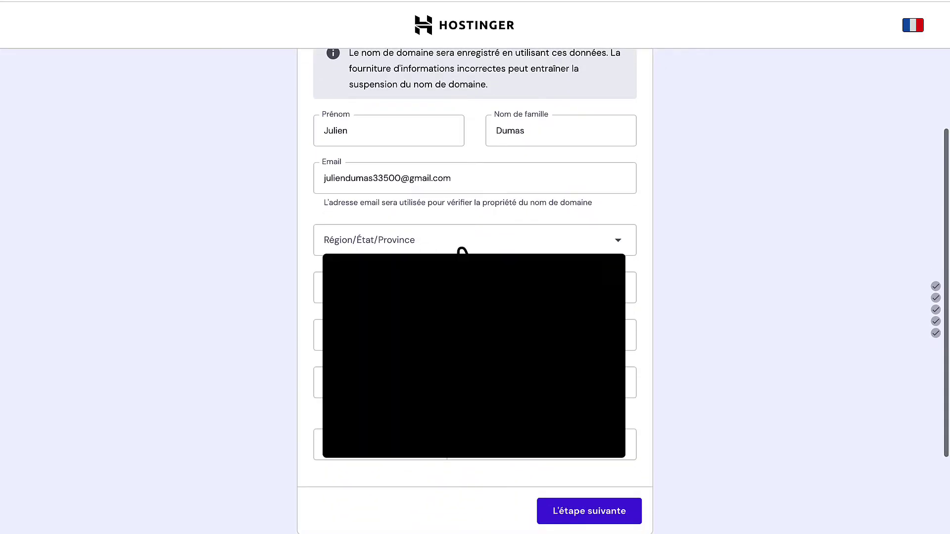
pyautogui.click(460, 248)
pyautogui.scroll(-4, 460, 306)
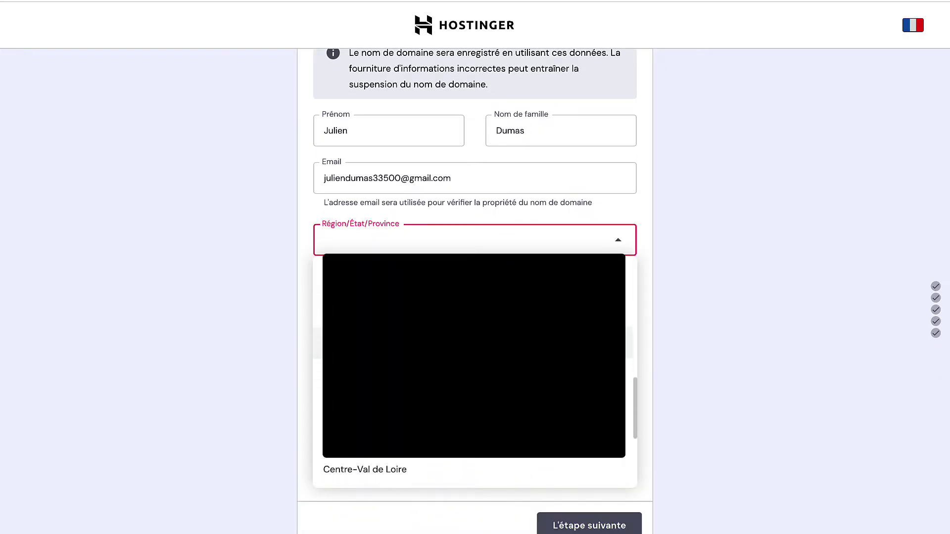
pyautogui.click(460, 368)
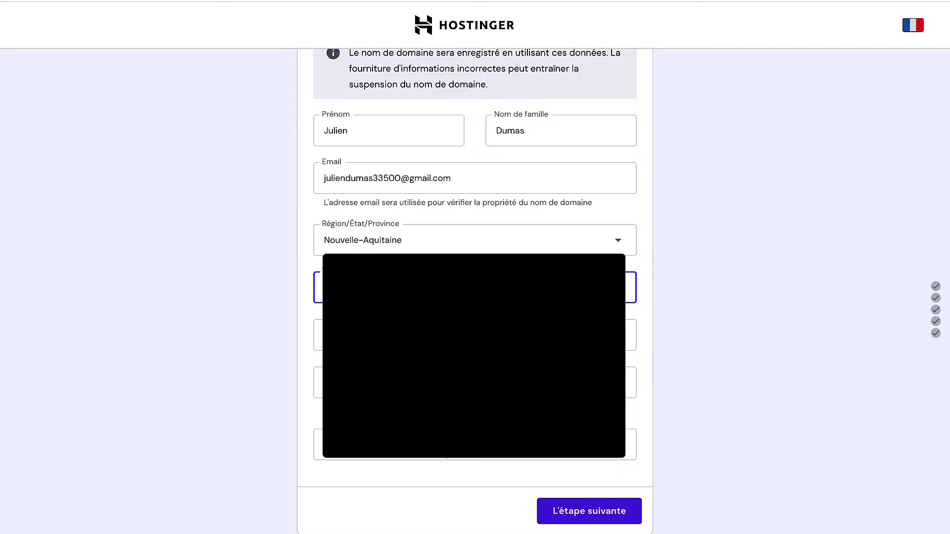
# Fill in the owner's city, address, postal code and contact phone number.
pyautogui.click(460, 335)
pyautogui.click(460, 383)
pyautogui.click(317, 295)
pyautogui.click(520, 453)
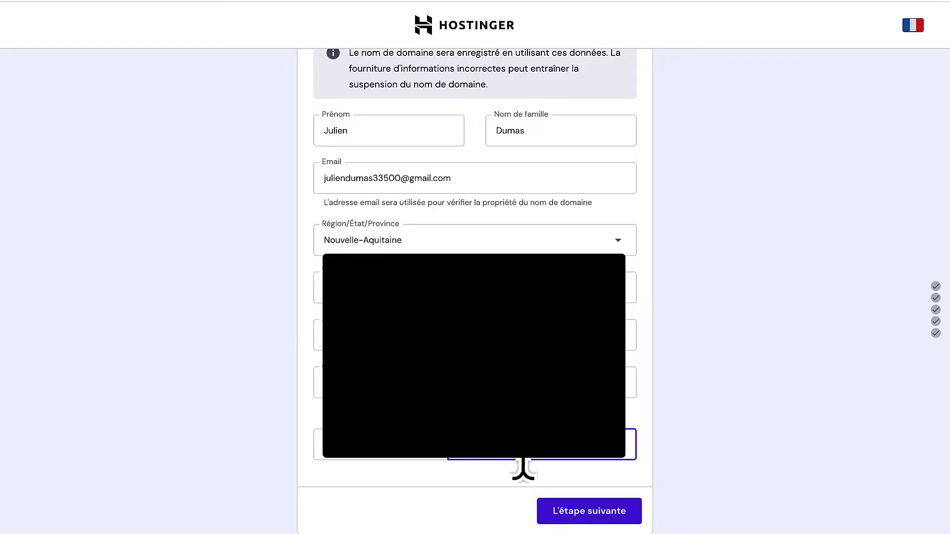
pyautogui.scroll(-1, 523, 468)
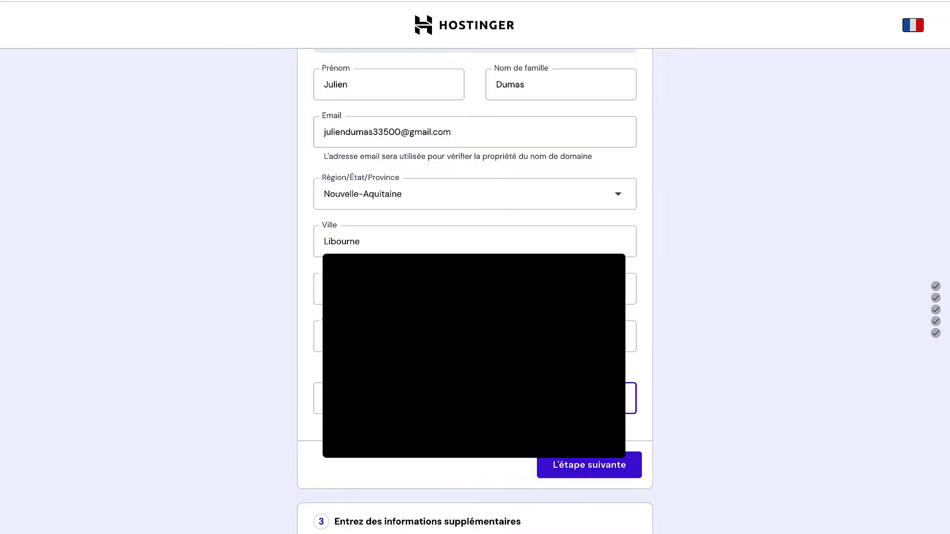
pyautogui.scroll(-1, 712, 409)
# Enter the owner's date of birth and finish registering archispace.fr.
pyautogui.click(609, 448)
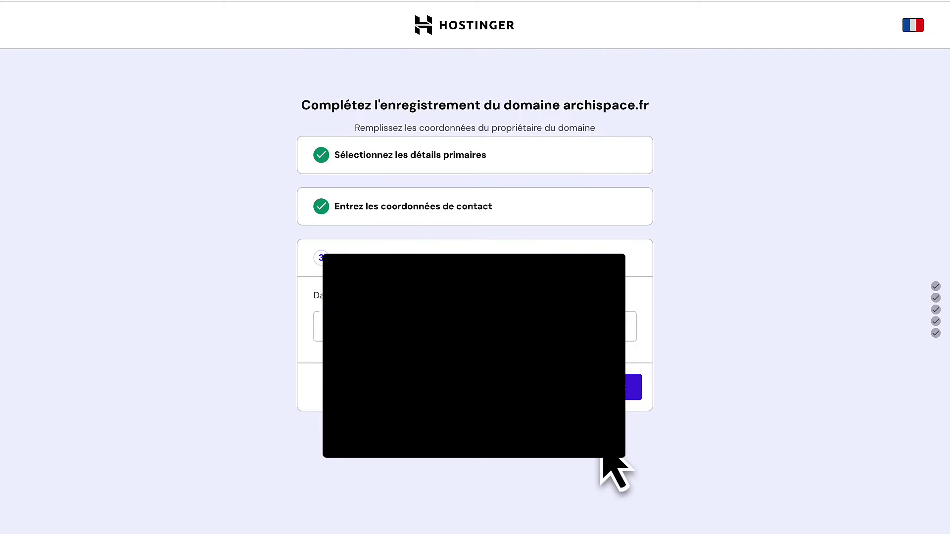
pyautogui.click(383, 331)
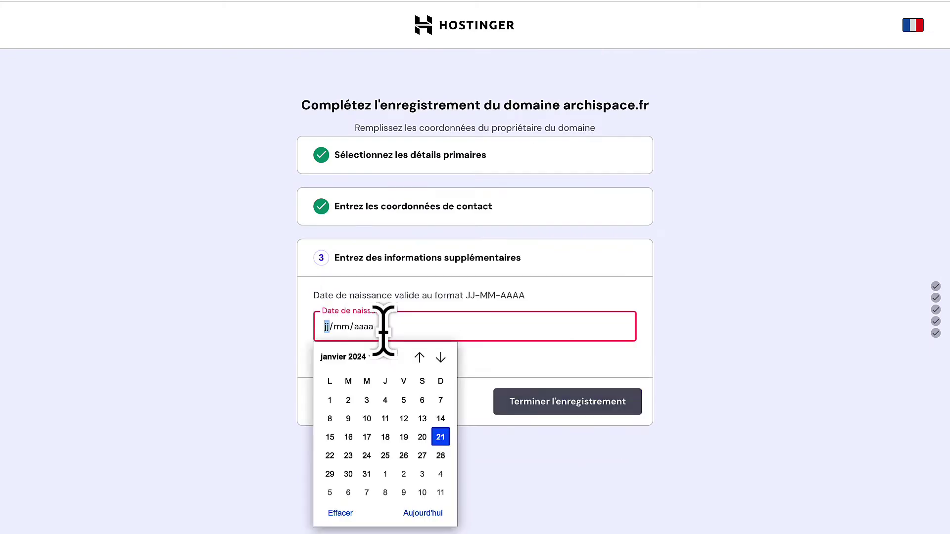
pyautogui.click(369, 356)
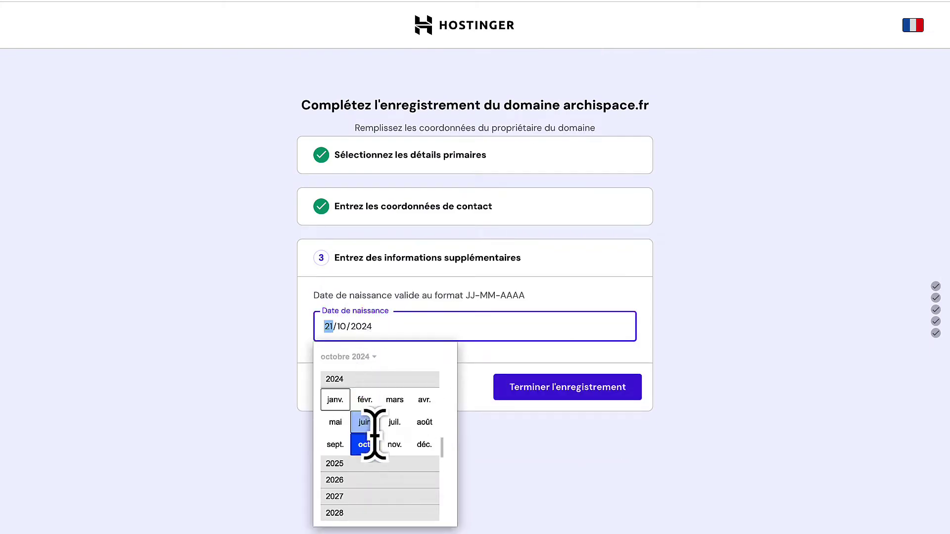
pyautogui.scroll(-1, 391, 422)
pyautogui.scroll(1, 376, 441)
pyautogui.scroll(10, 364, 471)
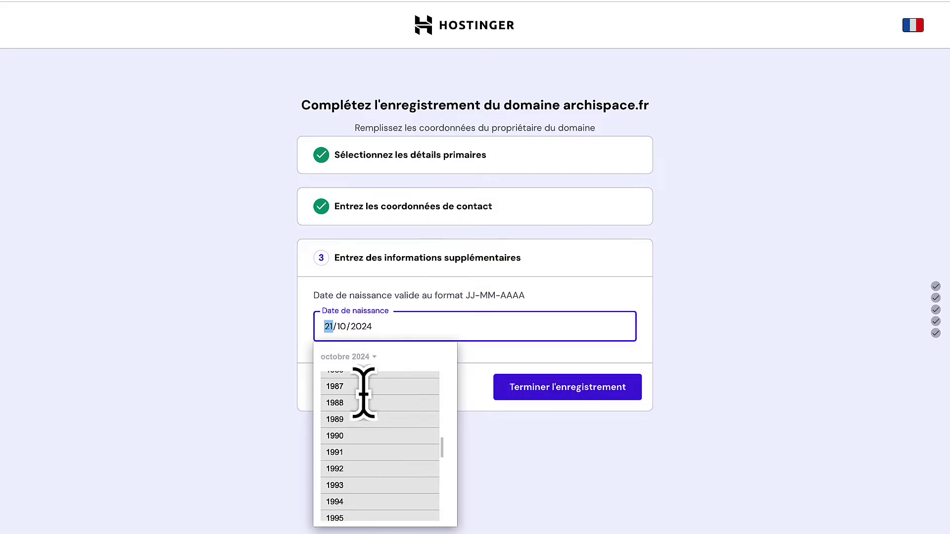
pyautogui.click(344, 419)
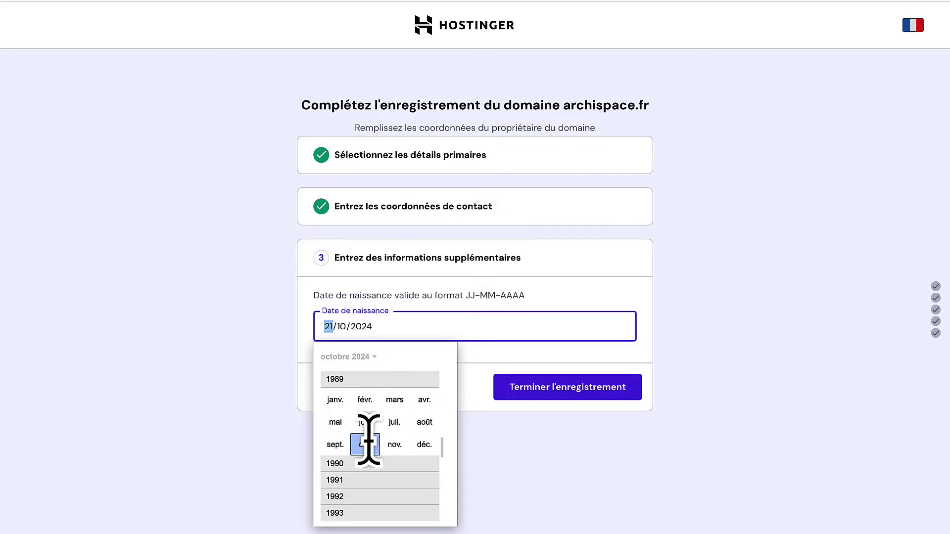
pyautogui.click(366, 442)
pyautogui.click(692, 340)
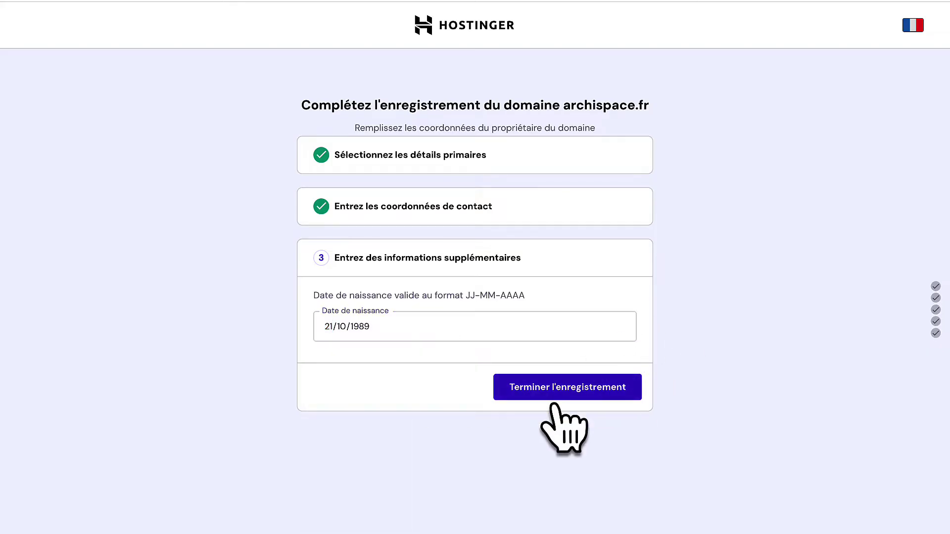
pyautogui.click(557, 389)
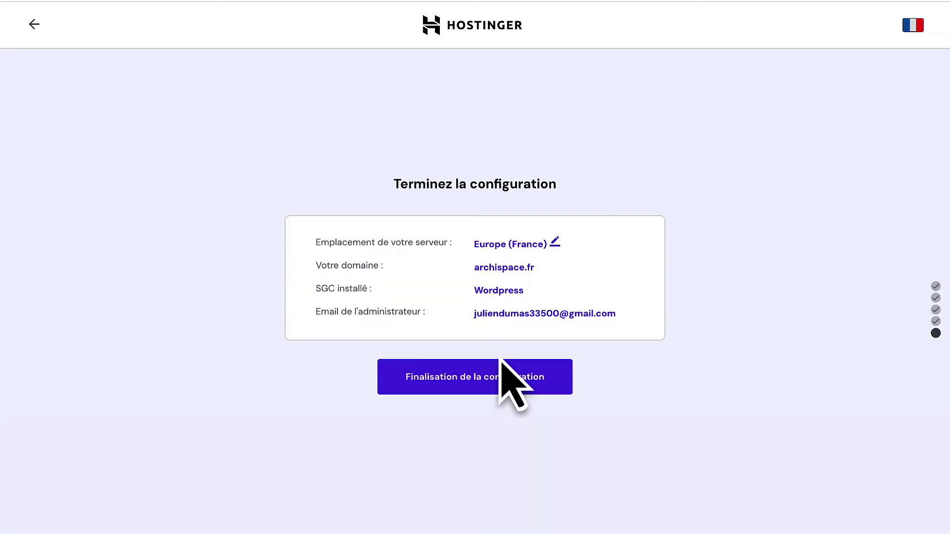
# Finalise the website setup and open the archispace.fr management dashboard in hPanel.
pyautogui.click(445, 375)
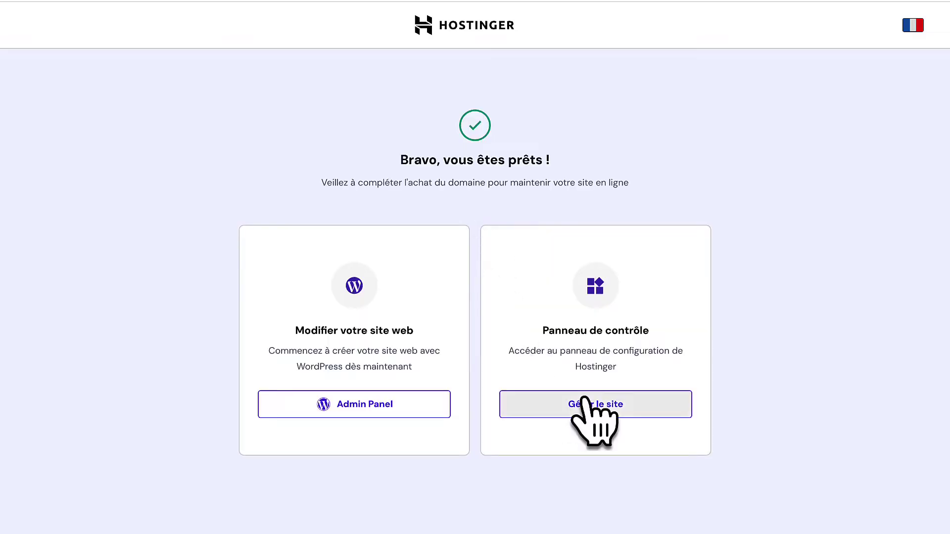
pyautogui.click(593, 404)
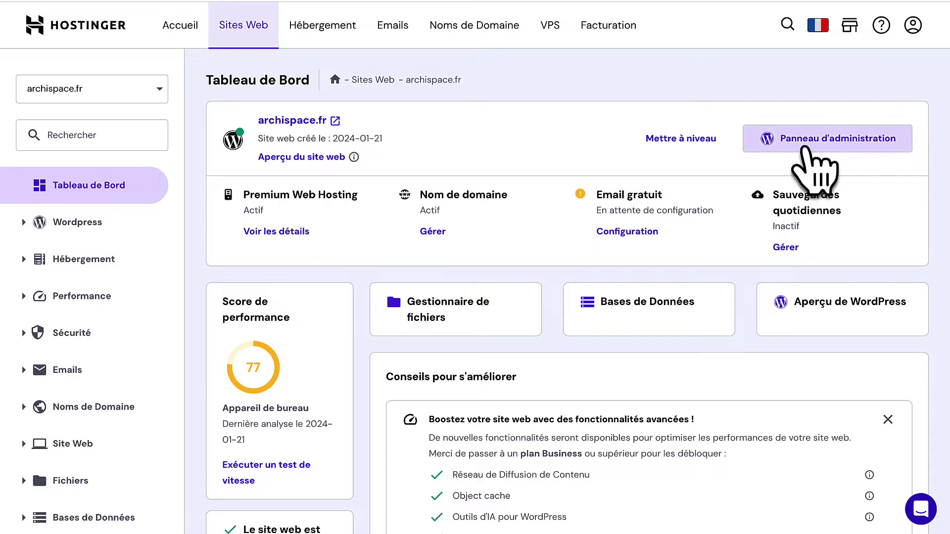
# Open the archispace.fr WordPress admin and browse its sidebar menus.
pyautogui.click(831, 146)
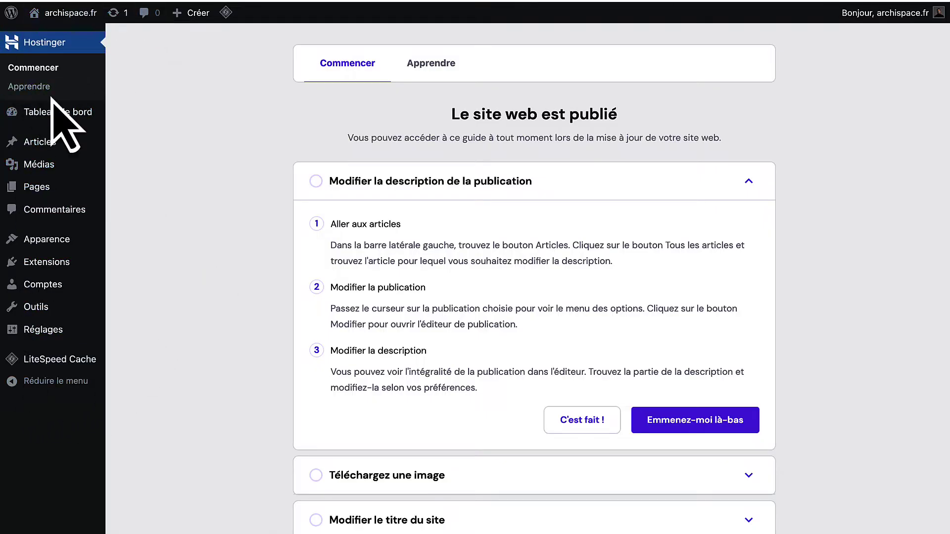
pyautogui.moveTo(49, 120)
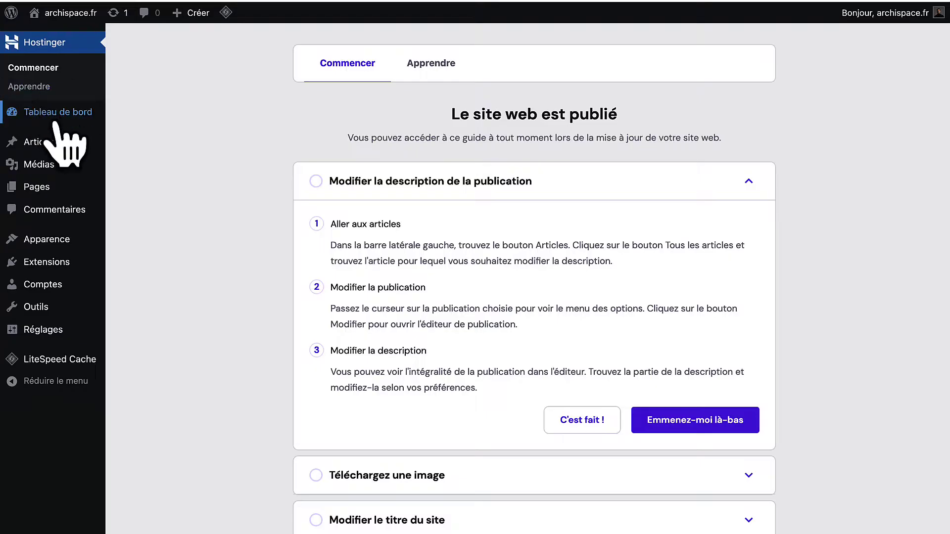
pyautogui.moveTo(56, 314)
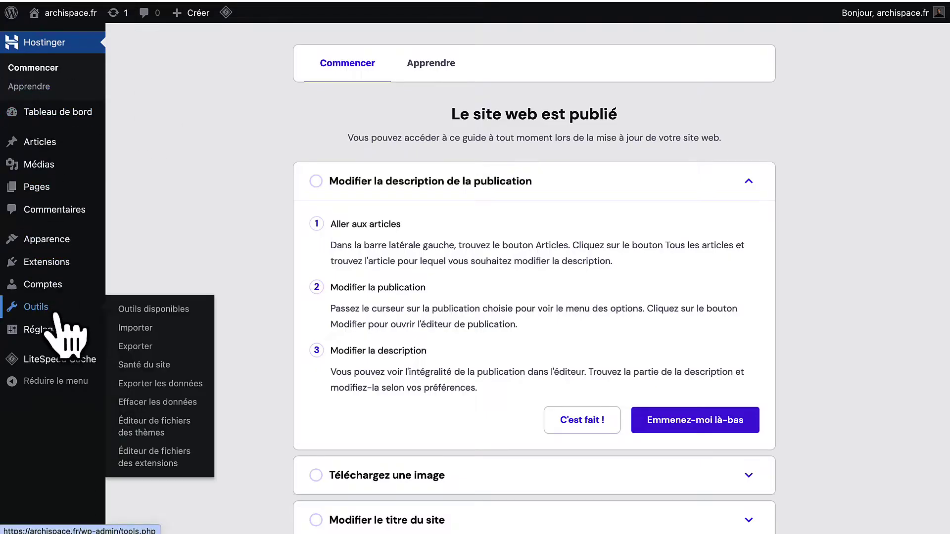
pyautogui.moveTo(70, 145)
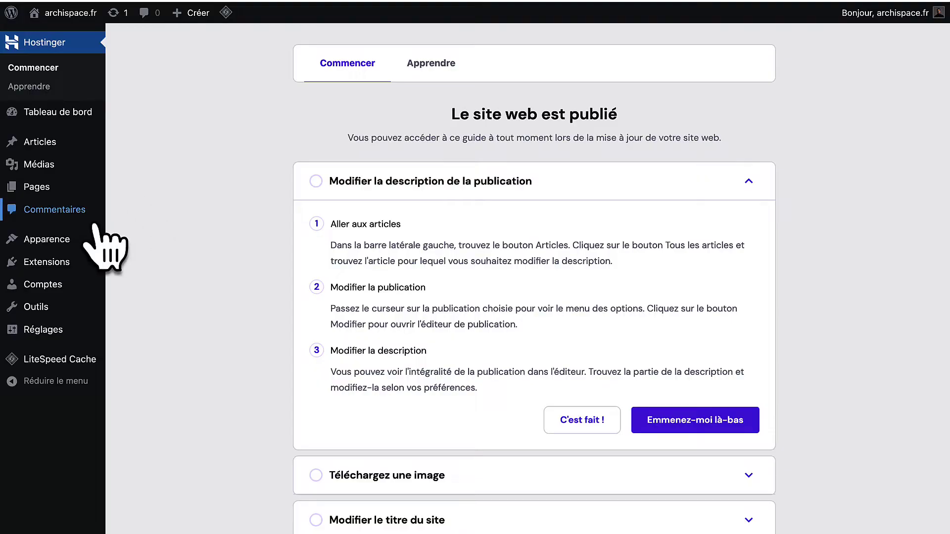
# In Réglages > Général, replace Titre du site archispace.fr with Archispace and save.
pyautogui.moveTo(33, 252)
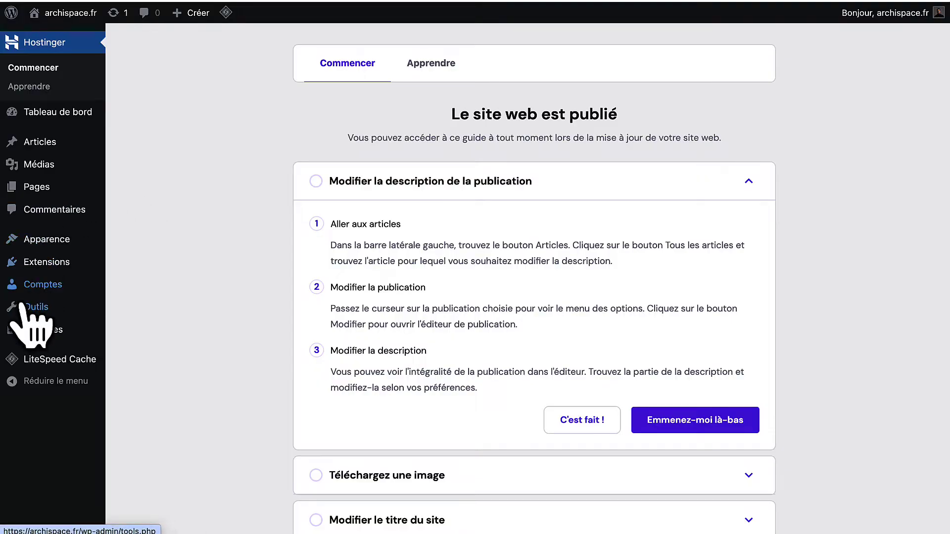
pyautogui.moveTo(37, 331)
pyautogui.click(122, 338)
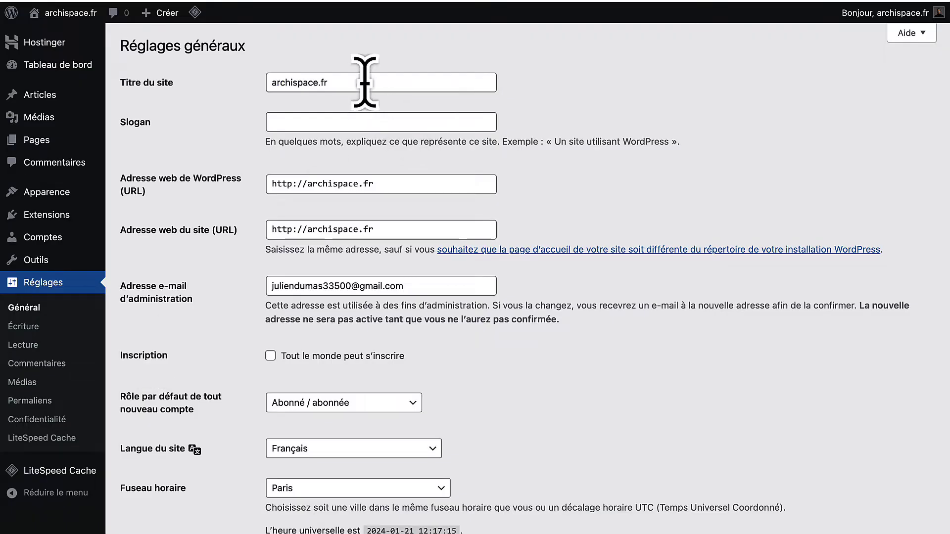
pyautogui.moveTo(352, 84); pyautogui.dragTo(253, 84)
pyautogui.write('A')
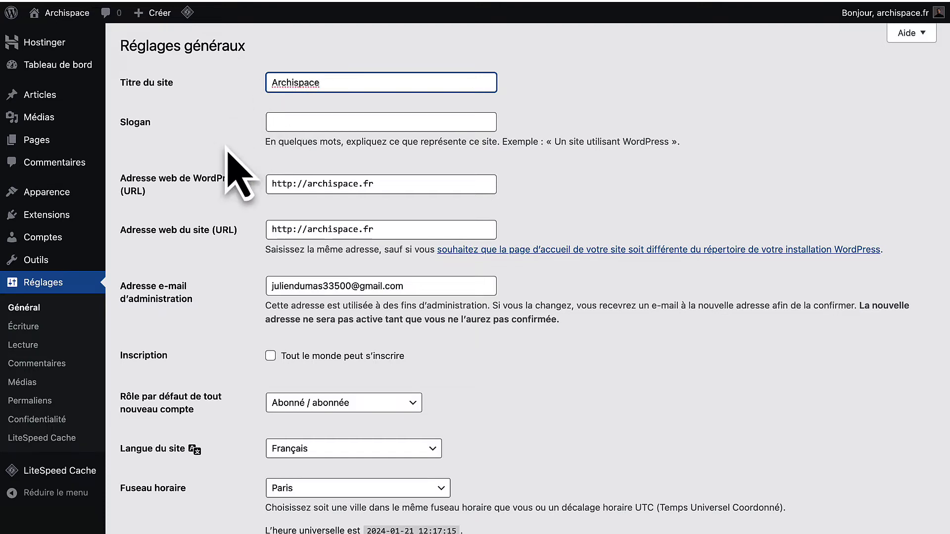
pyautogui.scroll(-10, 148, 356)
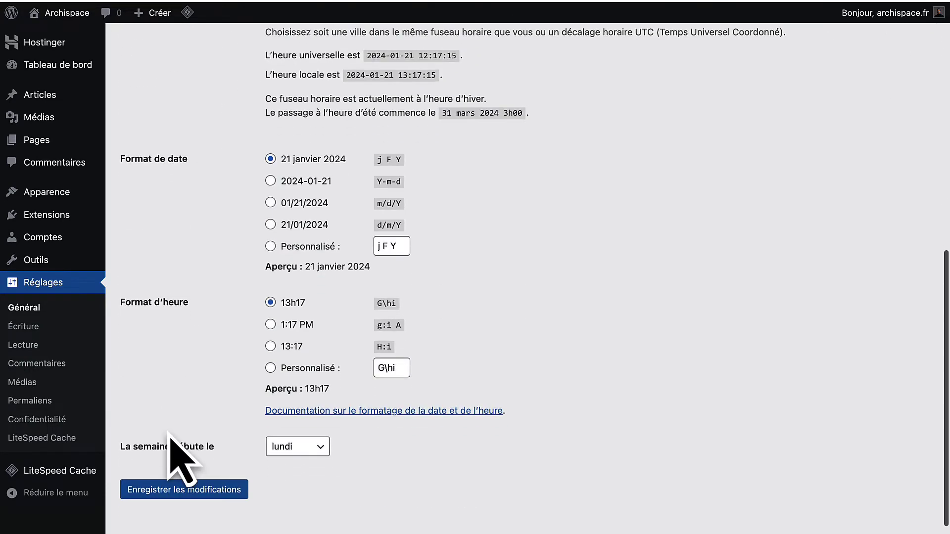
pyautogui.click(164, 471)
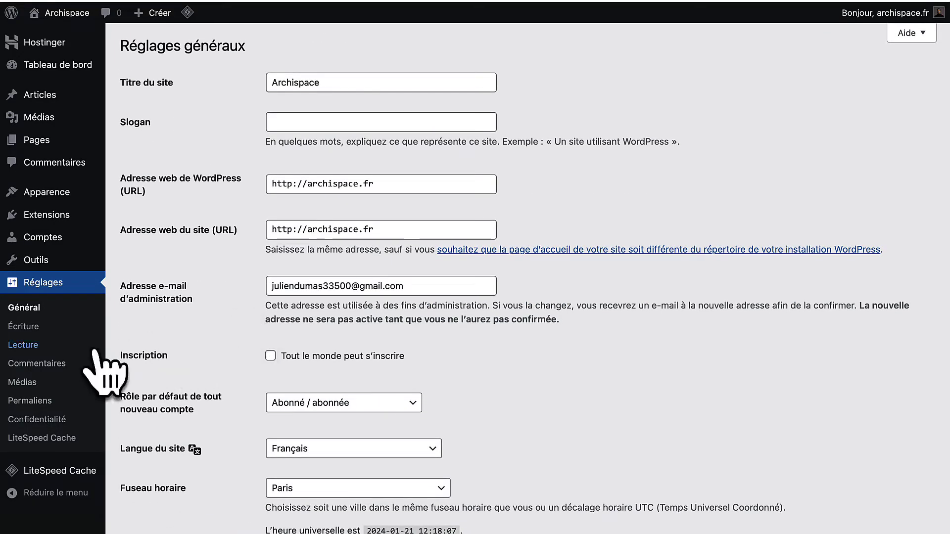
# Set permalinks to Titre de la publication (/%postname%/) in Réglages > Permaliens and save.
pyautogui.click(35, 401)
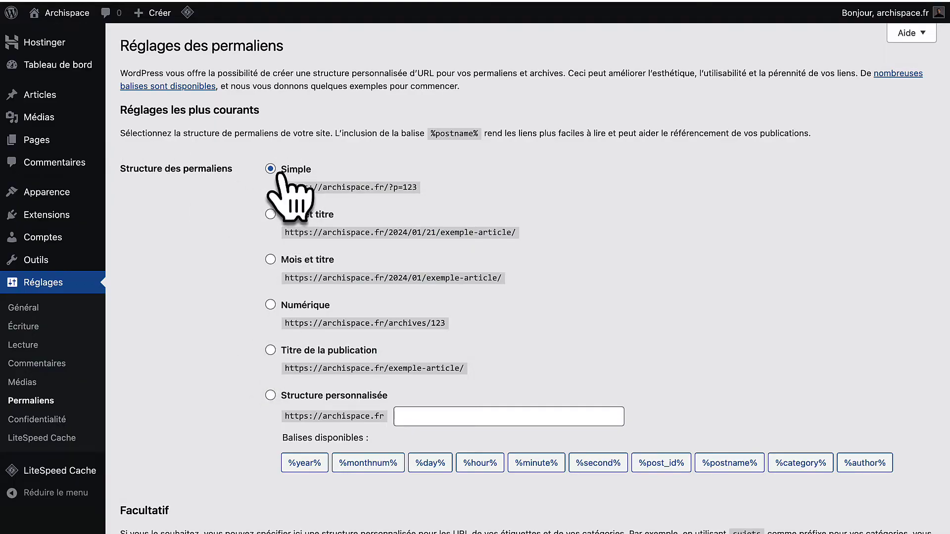
pyautogui.click(270, 351)
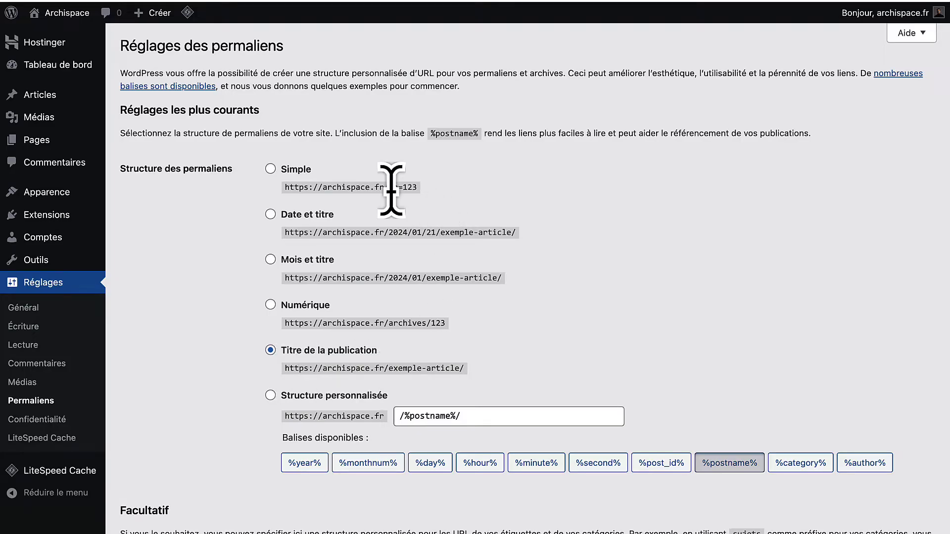
pyautogui.moveTo(390, 190); pyautogui.dragTo(417, 191)
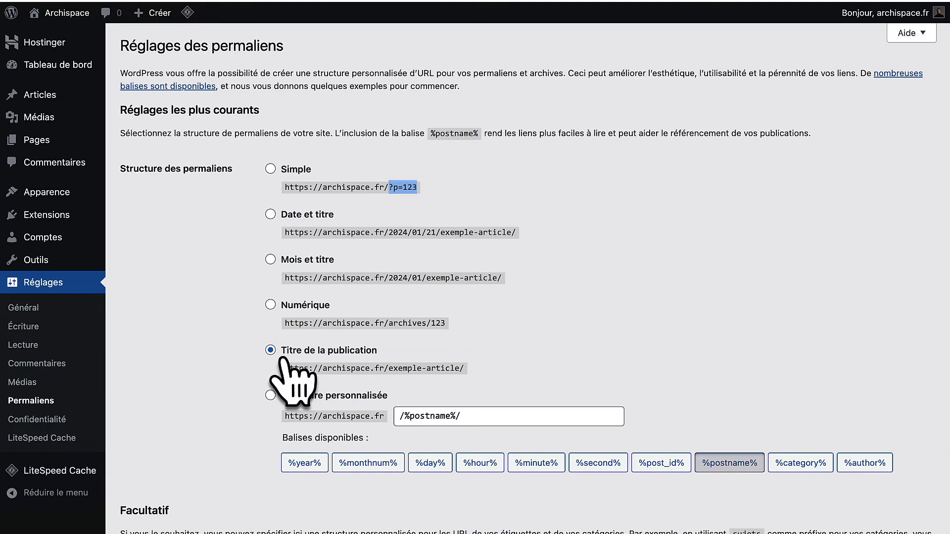
pyautogui.scroll(-5, 284, 366)
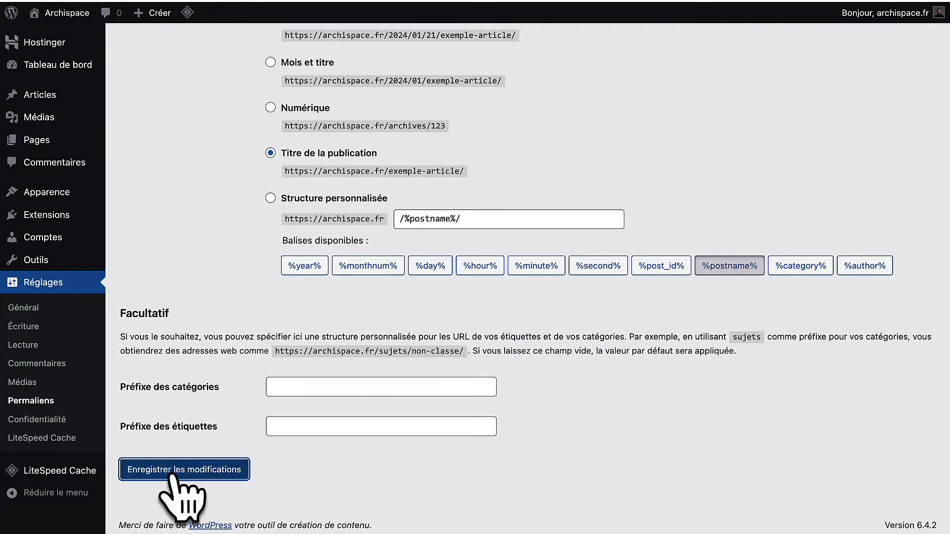
pyautogui.click(170, 473)
pyautogui.moveTo(27, 143)
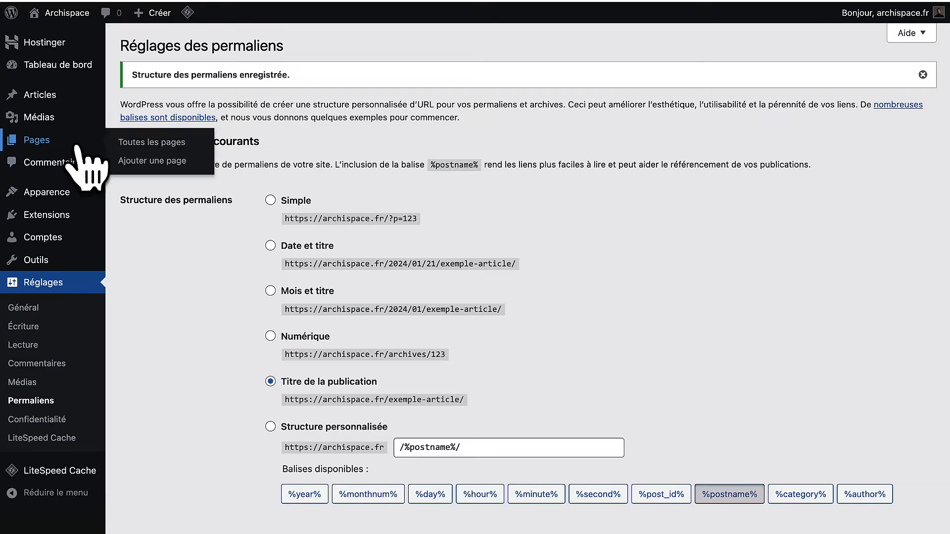
# Add a new page, dismiss the welcome guide and pattern chooser, and title it Accueil.
pyautogui.click(125, 144)
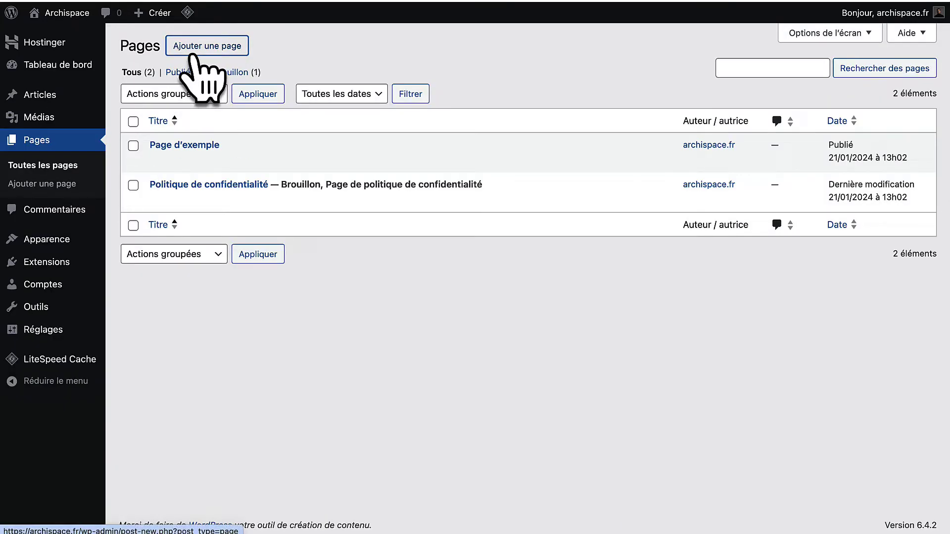
pyautogui.click(197, 49)
pyautogui.click(560, 117)
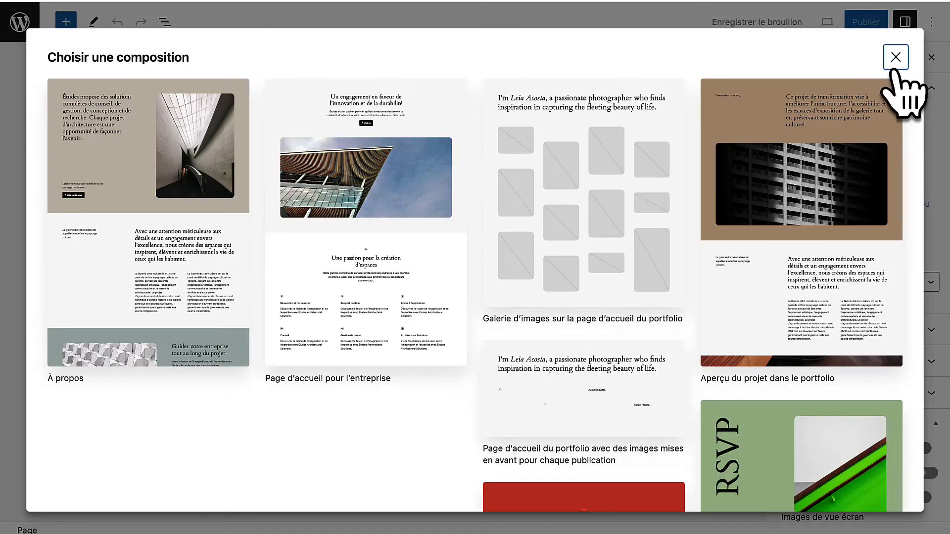
pyautogui.click(895, 57)
pyautogui.write('Accueil')
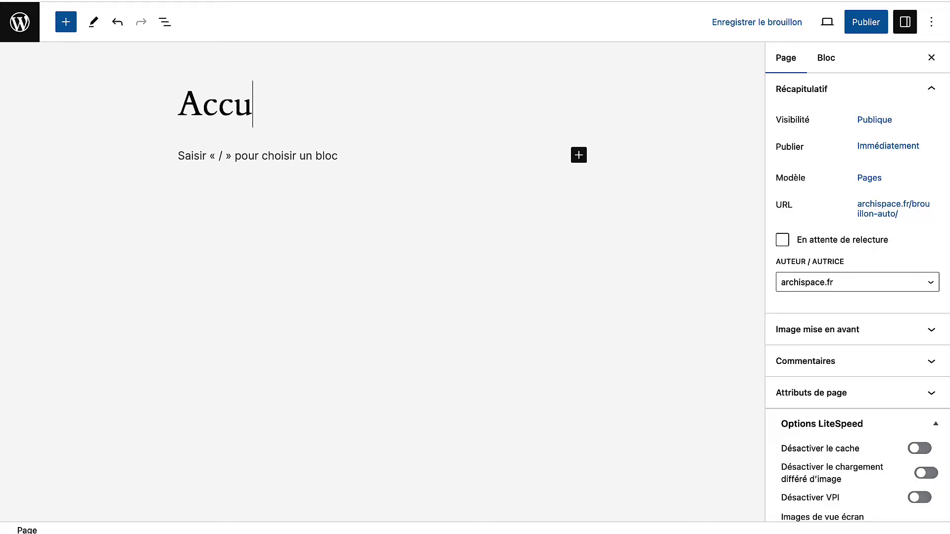
# Publish the Accueil page and go back to the Pages list.
pyautogui.click(865, 22)
pyautogui.click(817, 25)
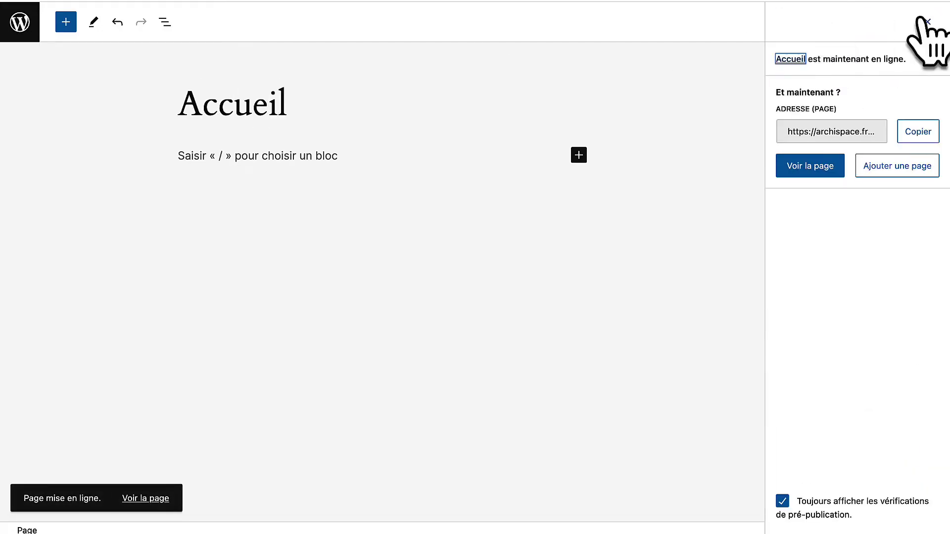
pyautogui.click(927, 22)
pyautogui.click(34, 25)
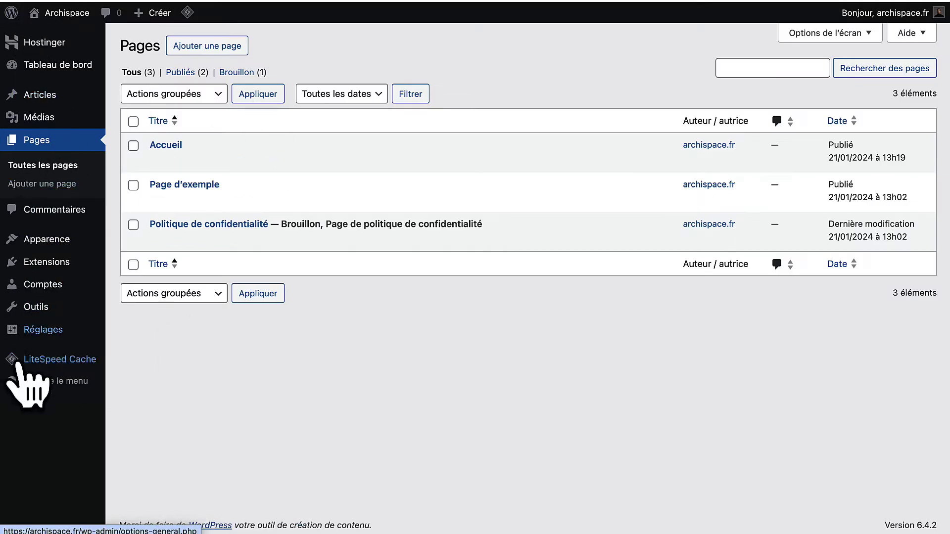
# In Réglages > Lecture, choose Une page statique with Accueil as Page d'accueil and save.
pyautogui.moveTo(47, 330)
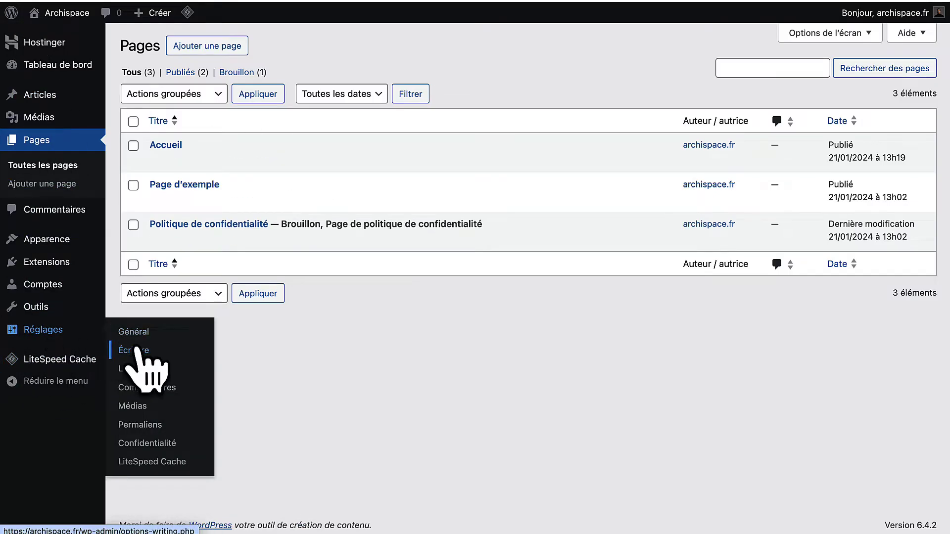
pyautogui.click(133, 369)
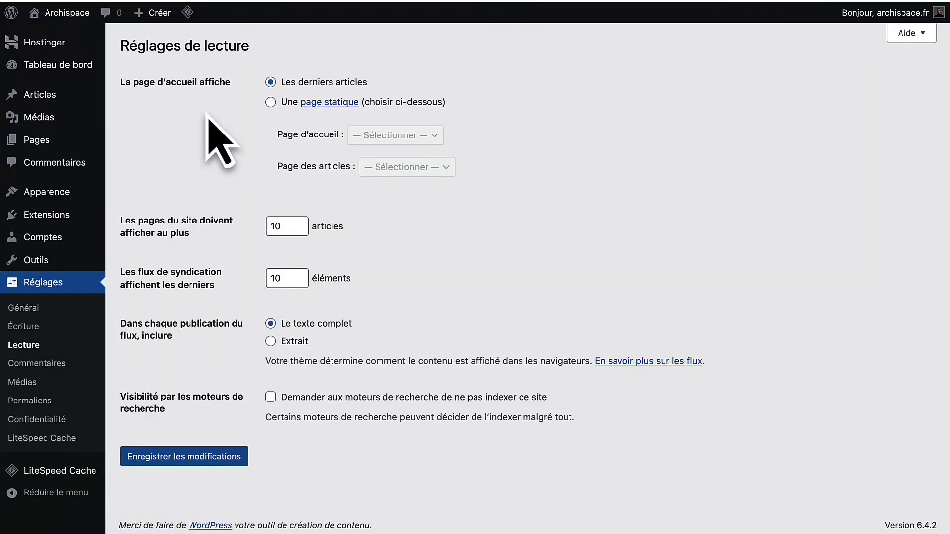
pyautogui.click(270, 101)
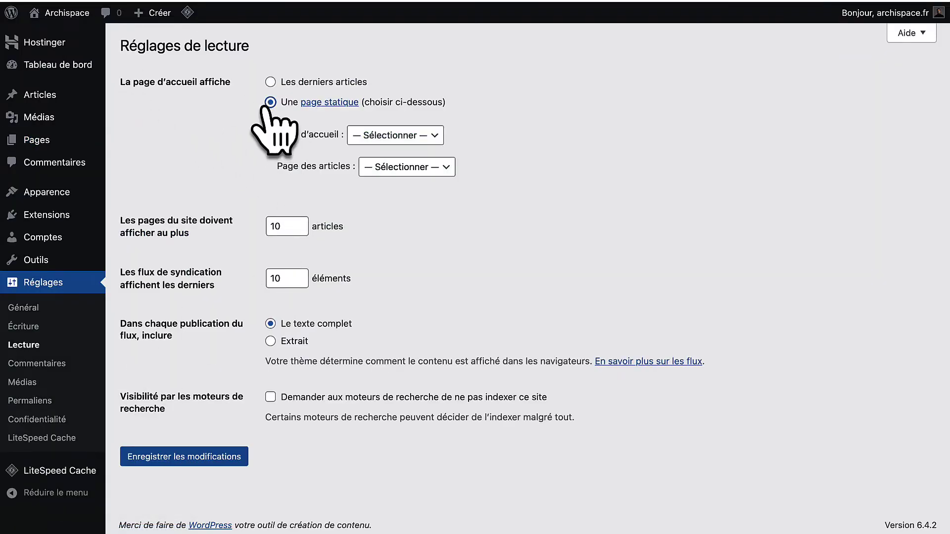
pyautogui.click(401, 137)
pyautogui.click(394, 153)
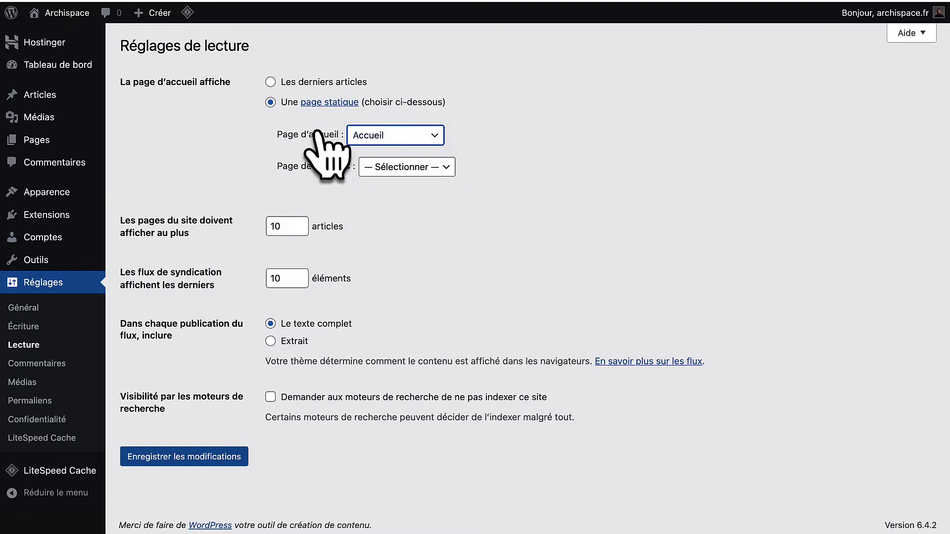
pyautogui.click(160, 459)
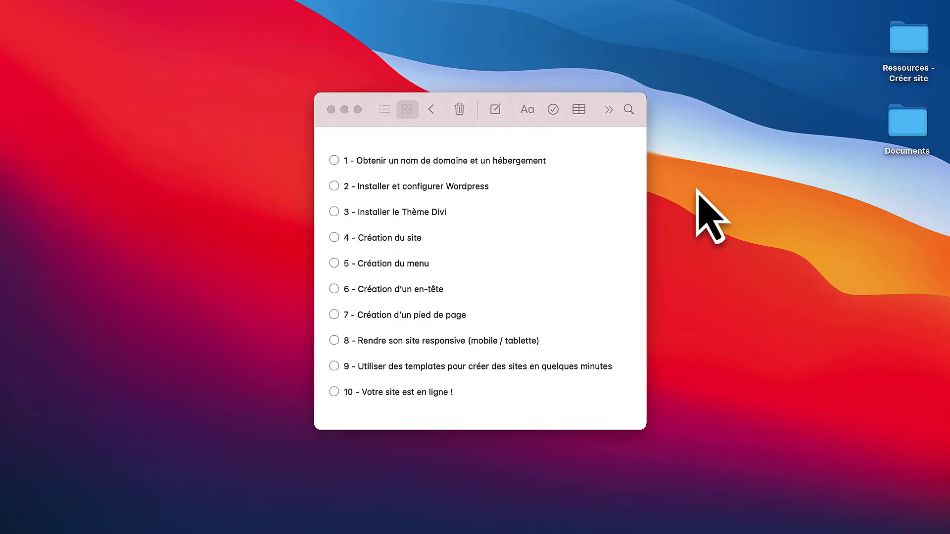
# Tick item 1, domain and hosting, in Notes, then highlight the Installer le Thème Divi step.
pyautogui.click(334, 161)
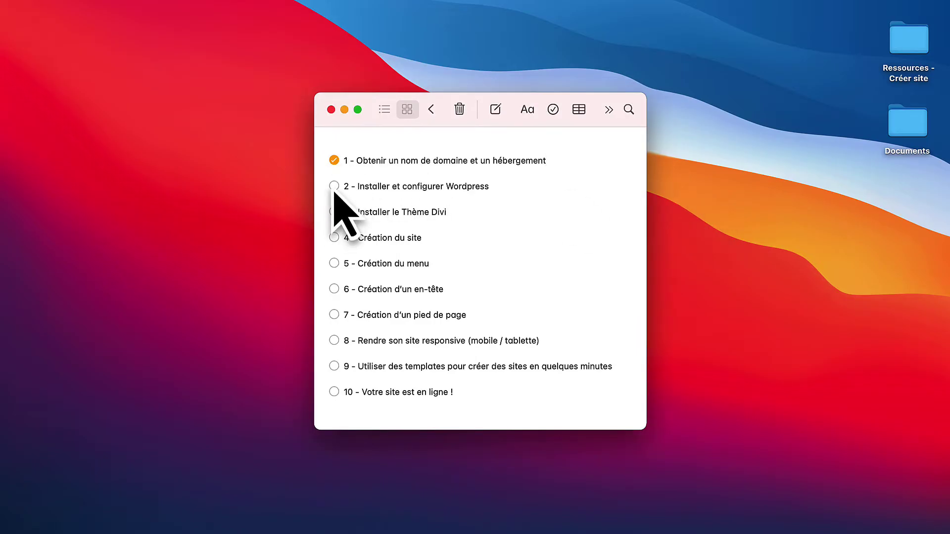
pyautogui.moveTo(479, 212); pyautogui.dragTo(357, 213)
pyautogui.click(246, 259)
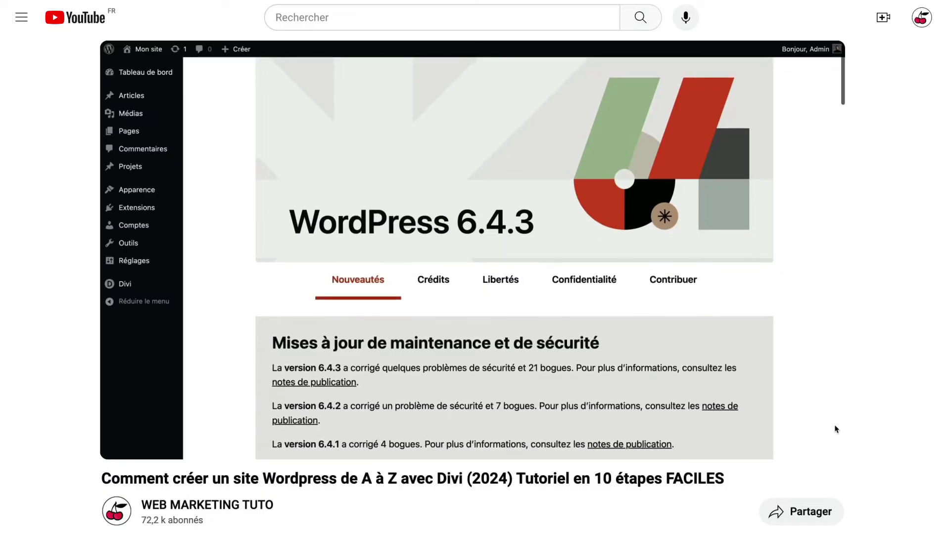
pyautogui.scroll(-7, 475, 297)
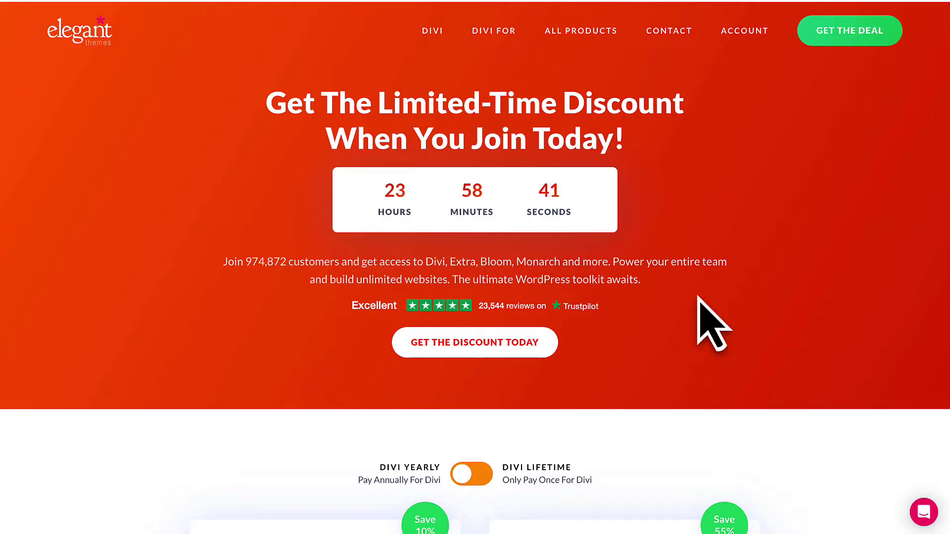
pyautogui.scroll(-6, 698, 297)
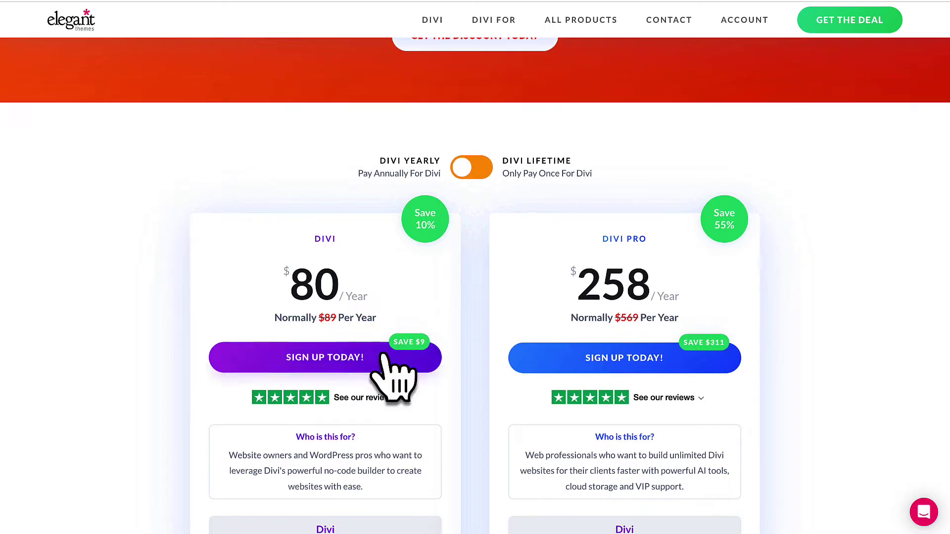
# Highlight Divi's yearly price of 80 against the normal $89 price.
pyautogui.moveTo(296, 290); pyautogui.dragTo(331, 287)
pyautogui.moveTo(275, 317); pyautogui.dragTo(341, 322)
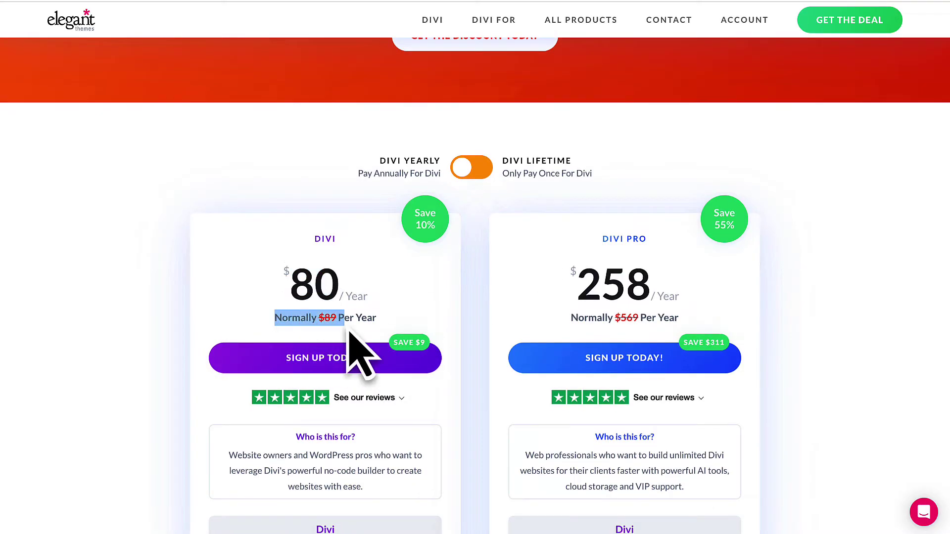
pyautogui.click(393, 307)
pyautogui.scroll(-2, 396, 307)
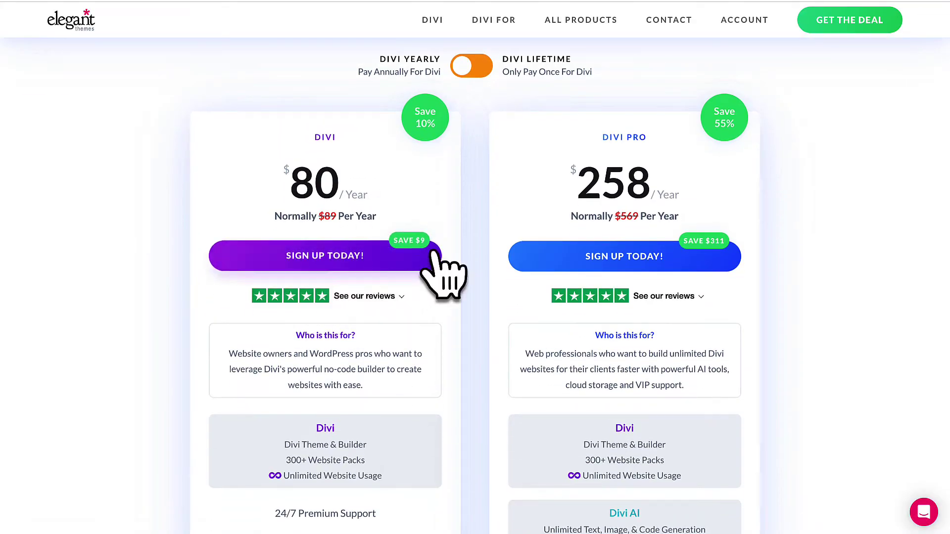
pyautogui.scroll(1, 440, 271)
# Toggle pricing to Lifetime to see the 224 price, then back to Yearly.
pyautogui.moveTo(455, 106)
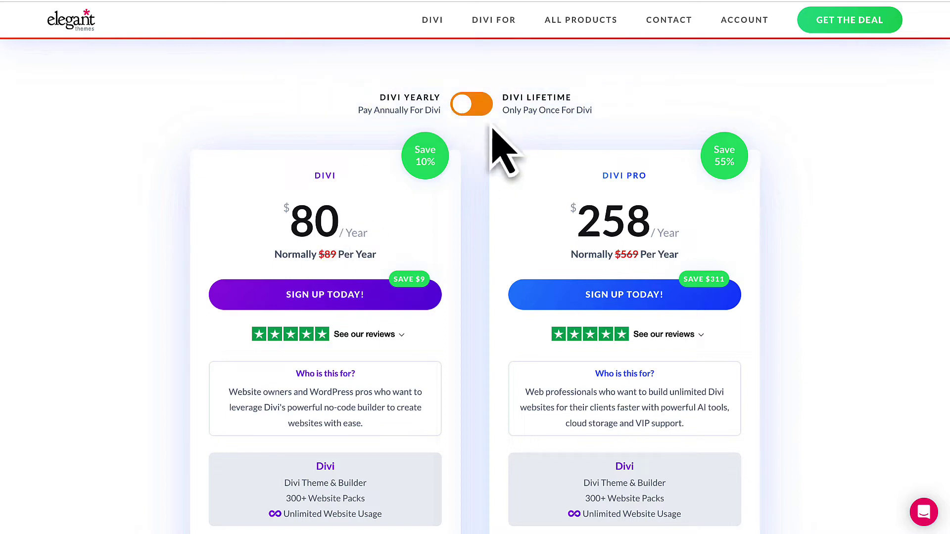
pyautogui.click(472, 104)
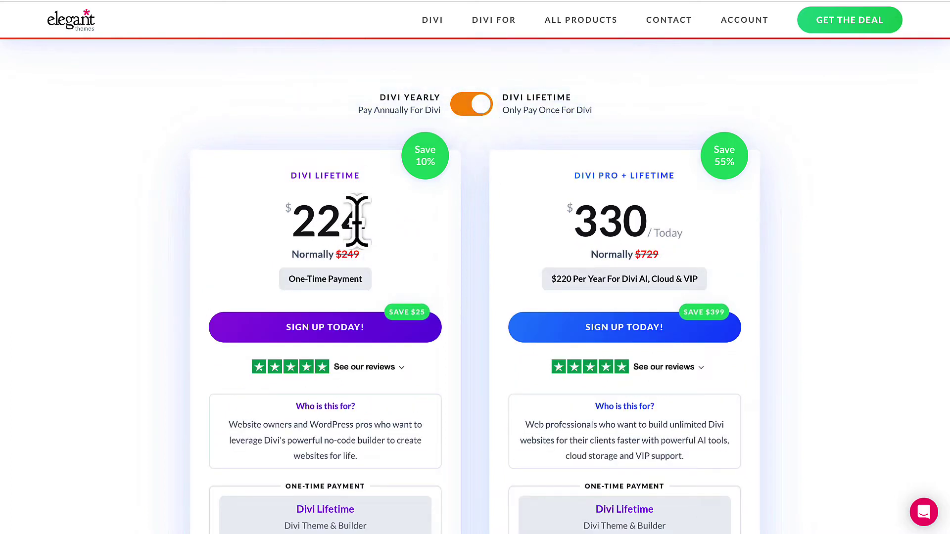
pyautogui.moveTo(360, 220); pyautogui.dragTo(297, 220)
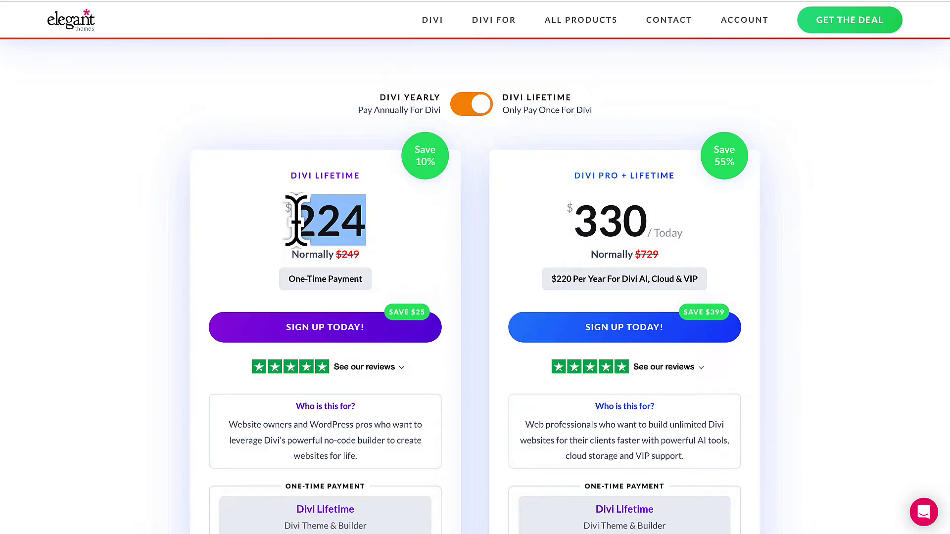
pyautogui.click(316, 227)
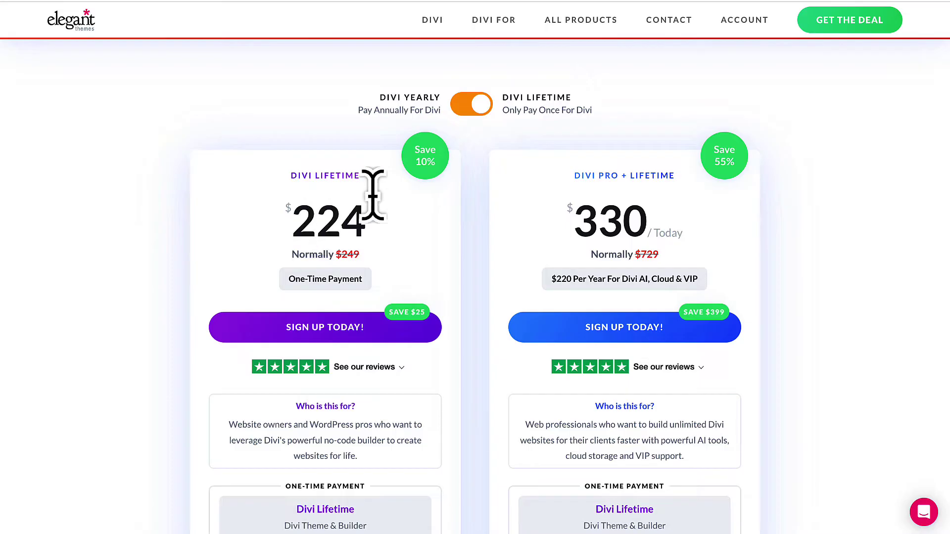
pyautogui.click(472, 105)
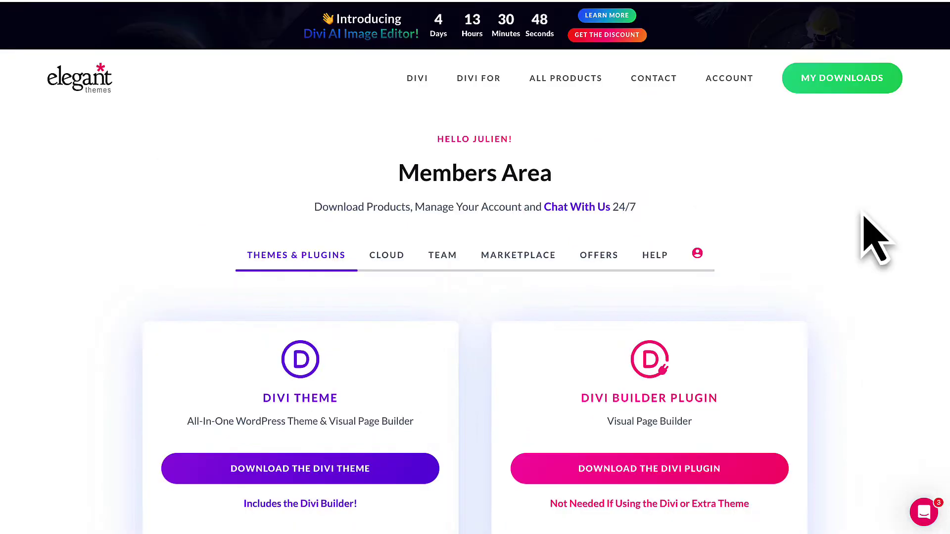
pyautogui.moveTo(731, 83)
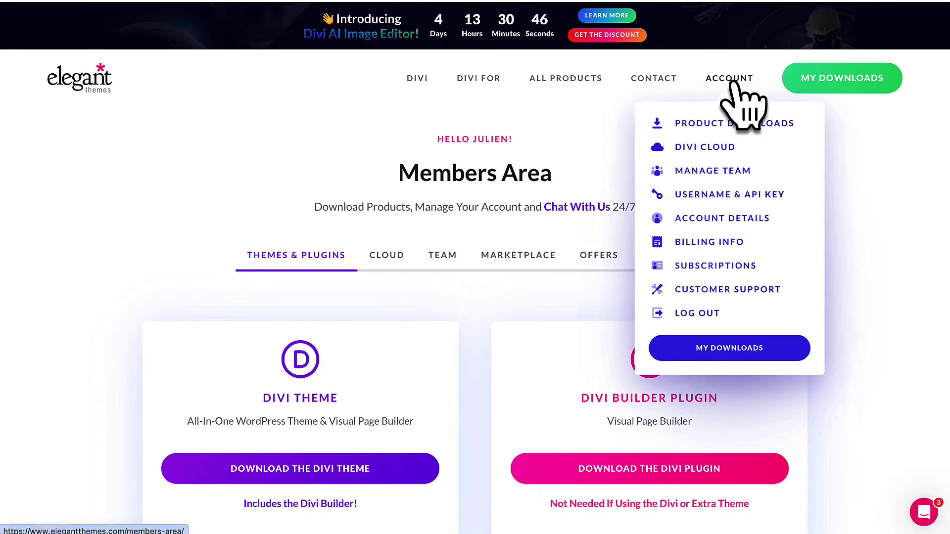
pyautogui.scroll(-4, 391, 339)
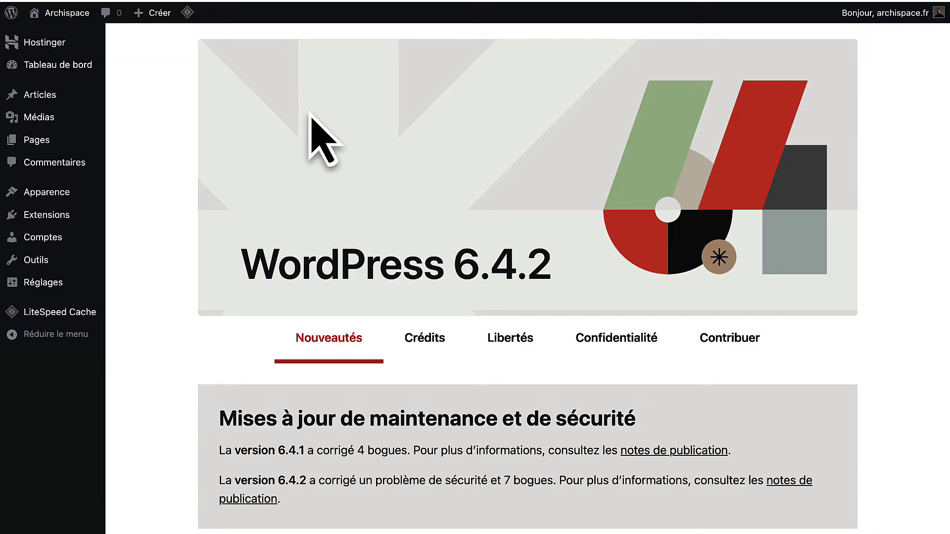
# Upload Divi.zip as a new theme, install it and activate Divi.
pyautogui.moveTo(53, 195)
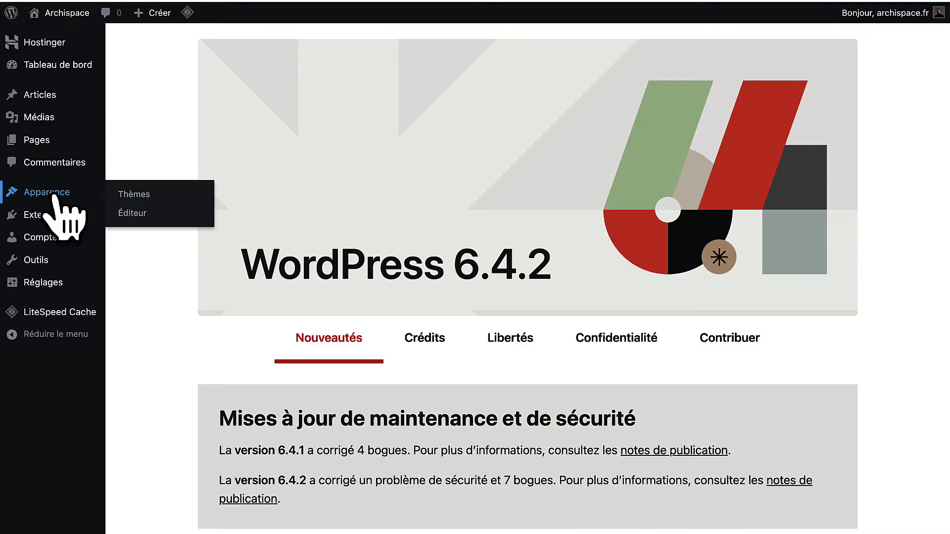
pyautogui.click(133, 196)
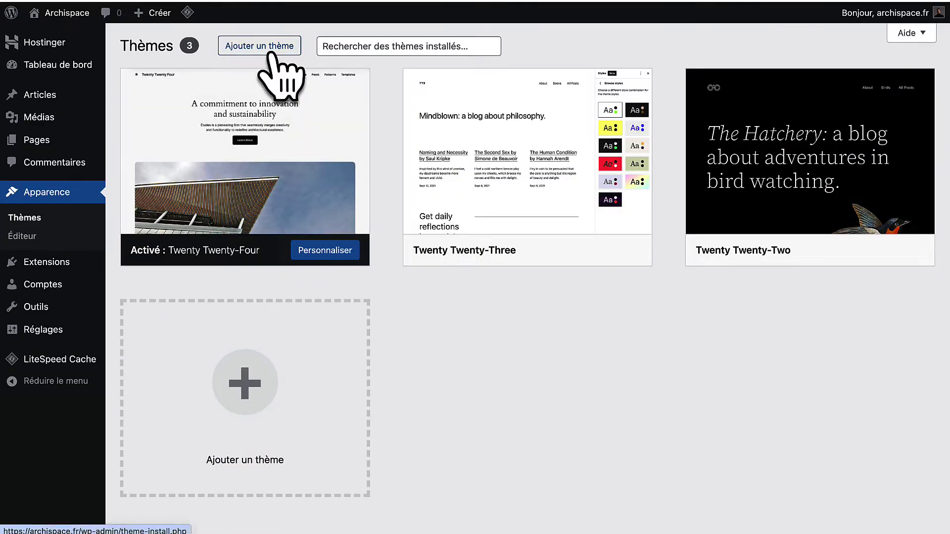
pyautogui.click(270, 54)
pyautogui.click(270, 53)
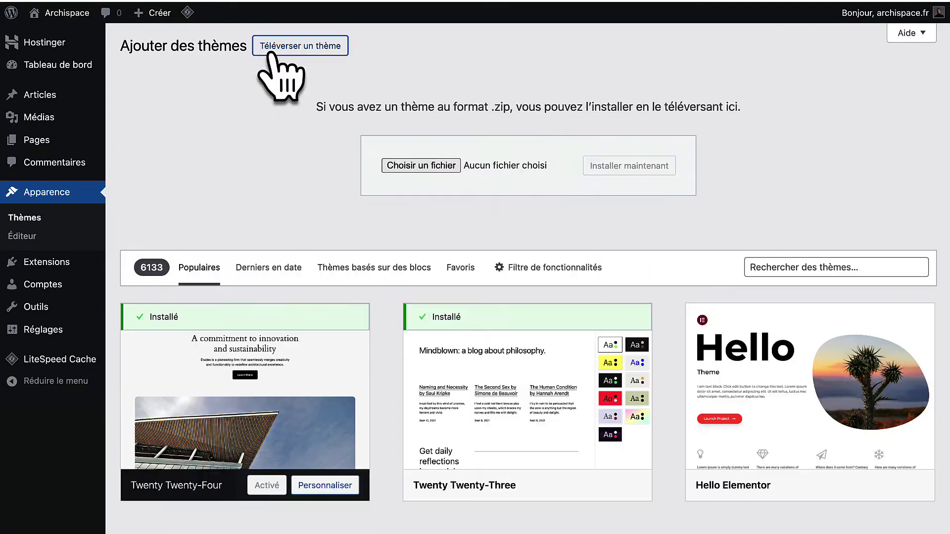
pyautogui.click(420, 166)
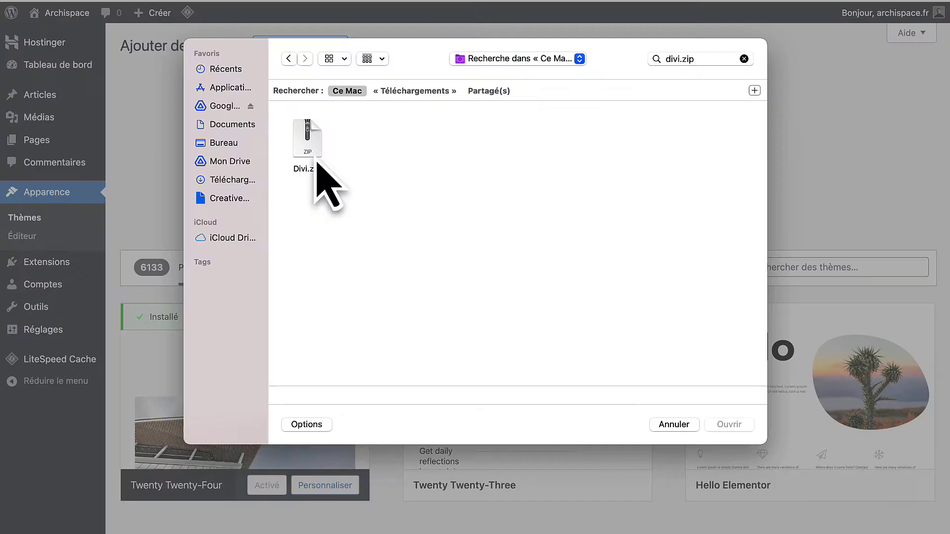
pyautogui.click(309, 143)
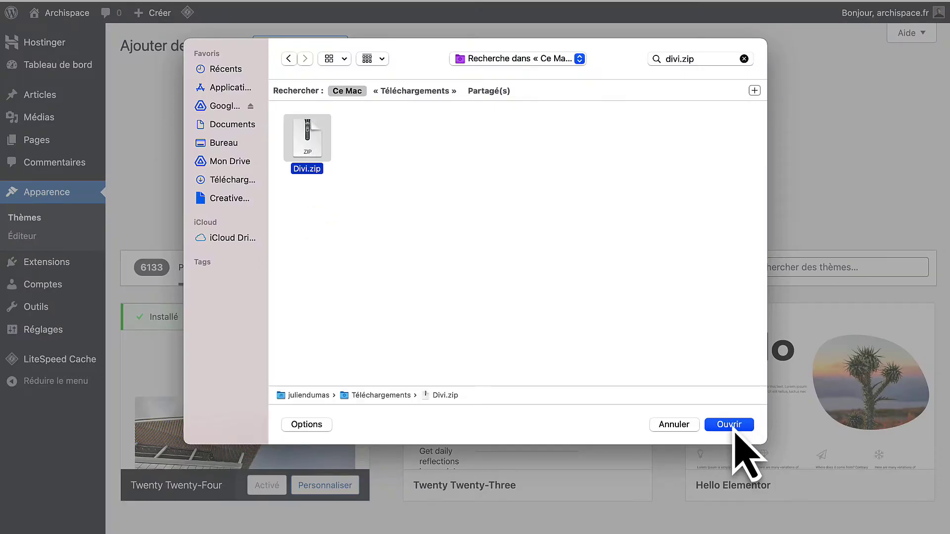
pyautogui.click(733, 428)
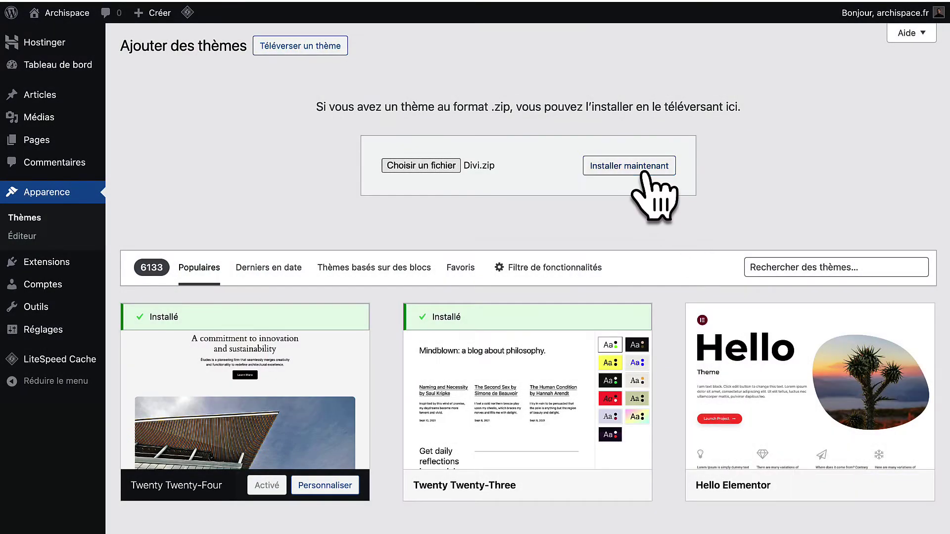
pyautogui.click(644, 173)
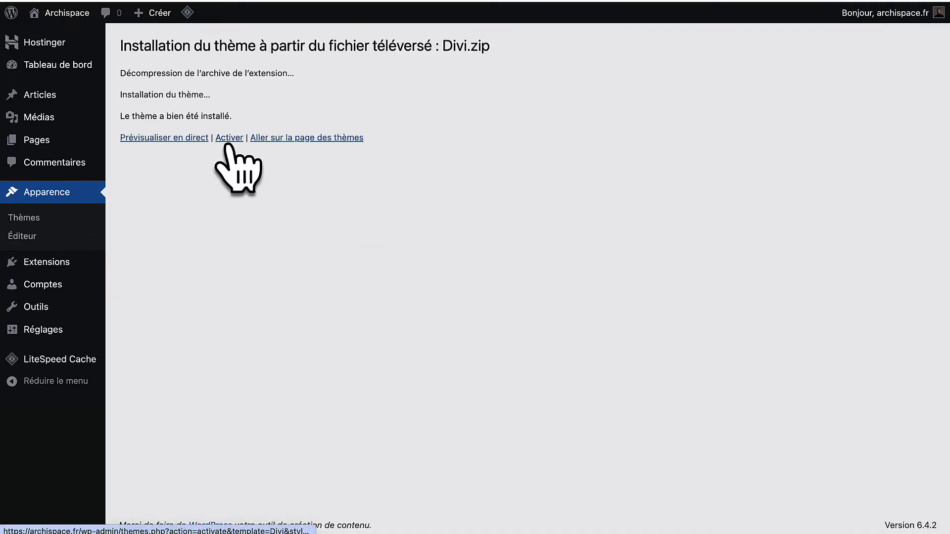
pyautogui.click(229, 137)
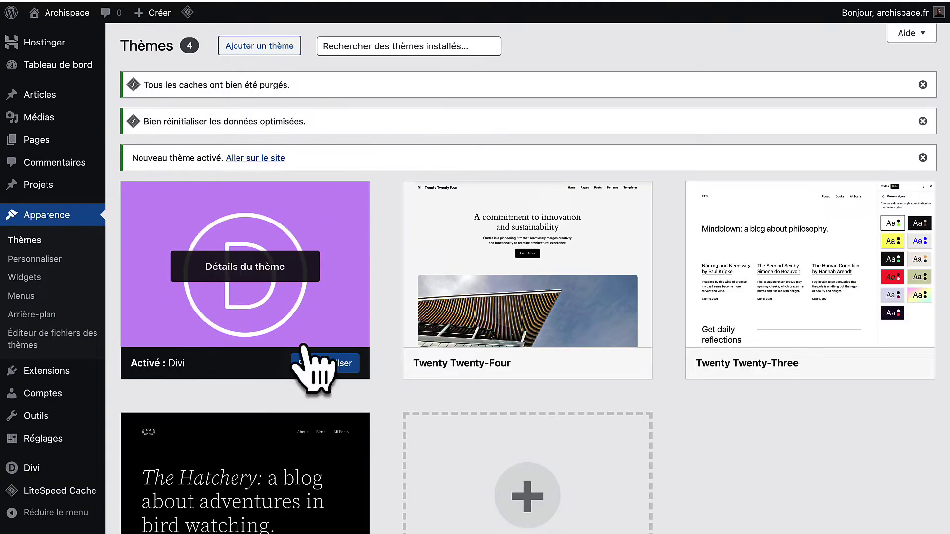
# Delete the Twenty Twenty-Four, Twenty Twenty-Three and Twenty Twenty-Two themes.
pyautogui.click(519, 255)
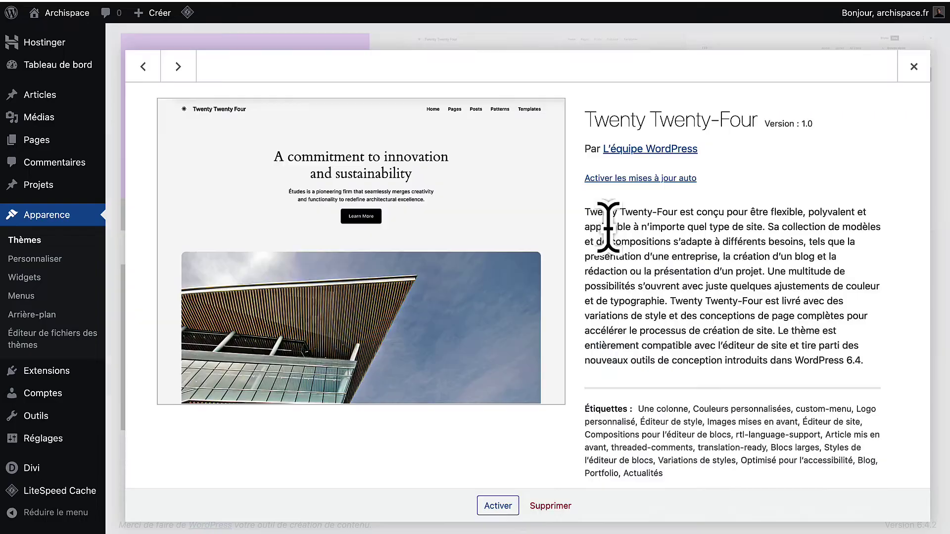
pyautogui.click(550, 517)
pyautogui.click(582, 93)
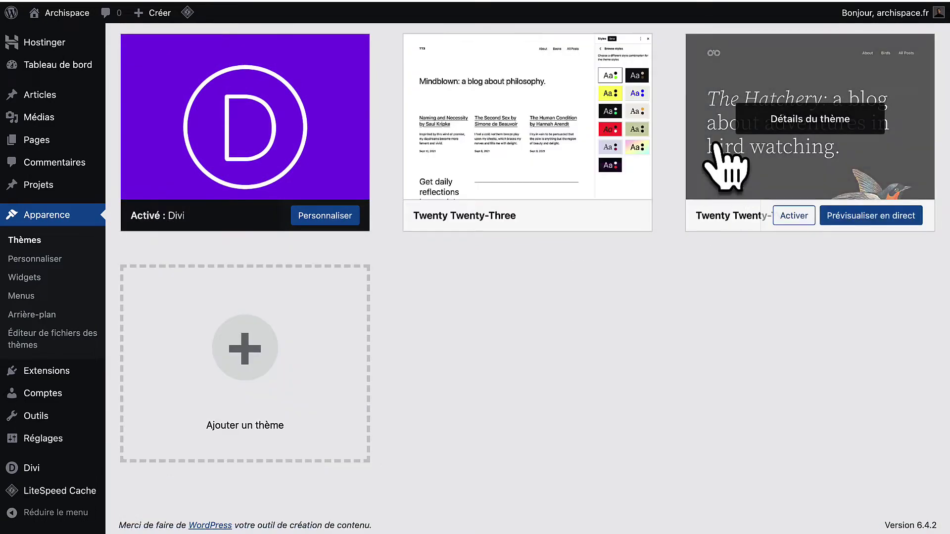
pyautogui.click(715, 146)
pyautogui.click(550, 505)
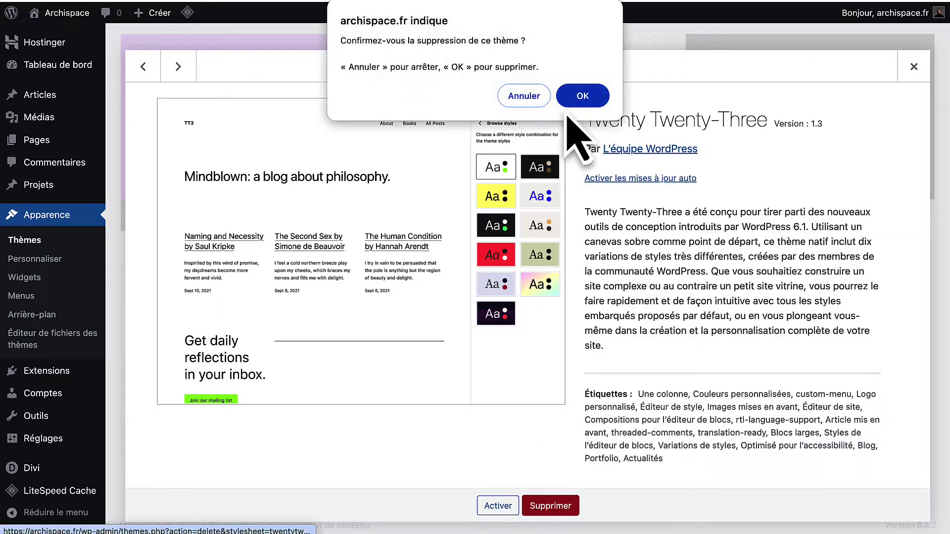
pyautogui.click(579, 98)
pyautogui.click(529, 223)
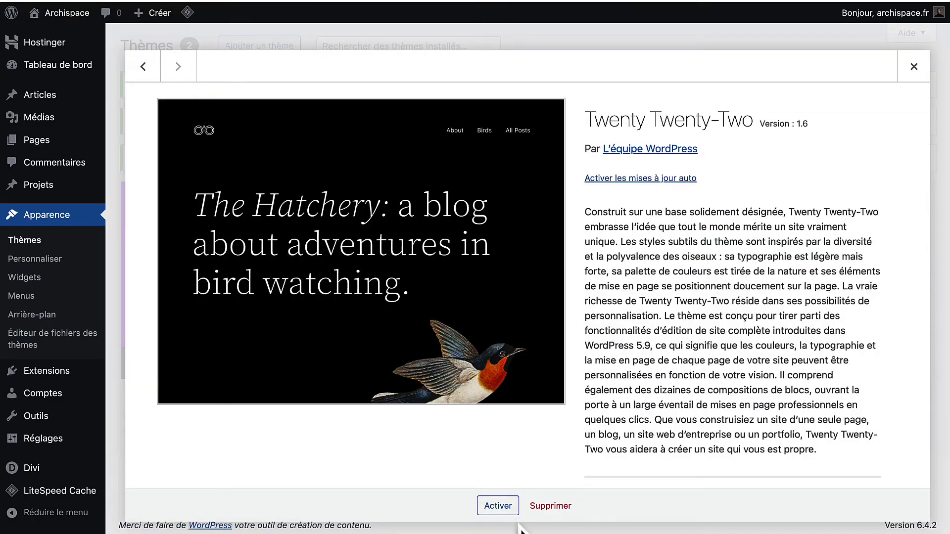
pyautogui.click(550, 505)
pyautogui.click(583, 94)
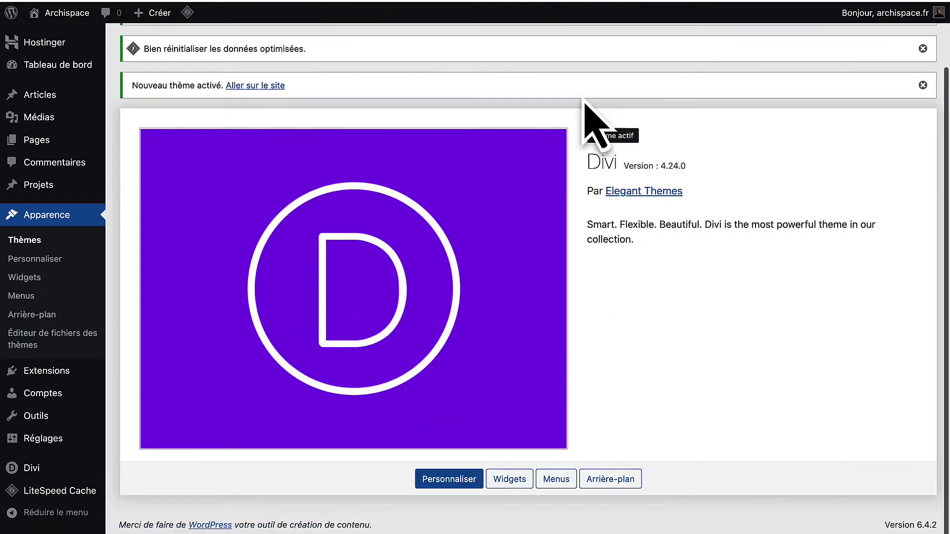
# Open Divi > Options du thème on the Mises à jour tab.
pyautogui.moveTo(26, 467)
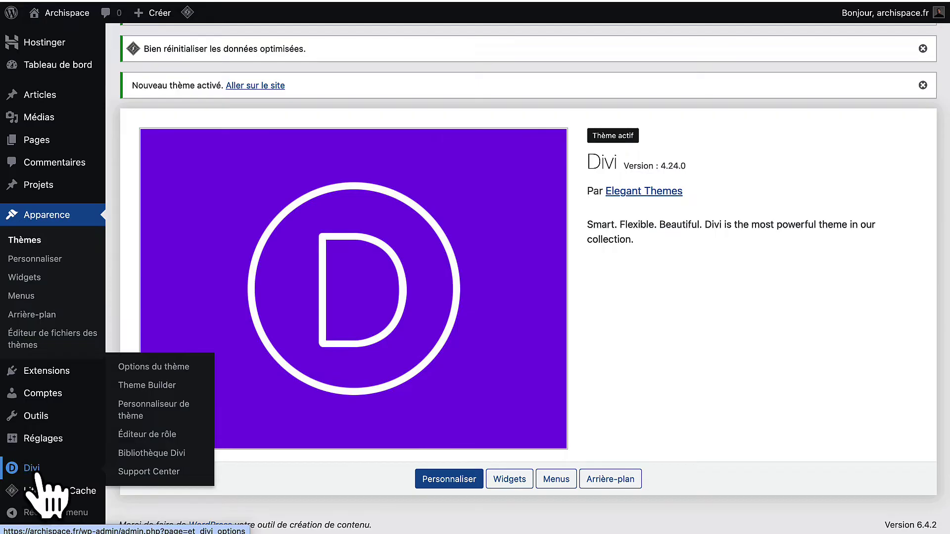
pyautogui.click(32, 470)
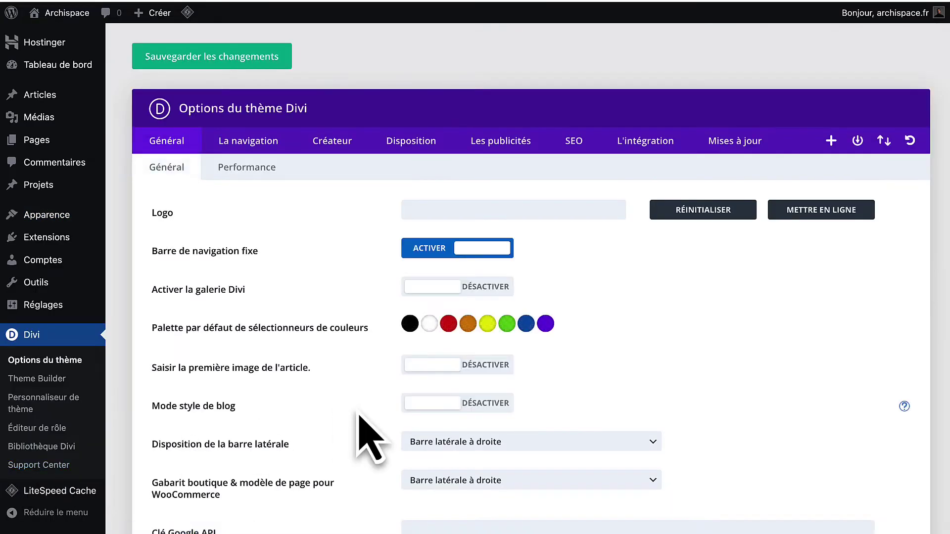
pyautogui.click(736, 150)
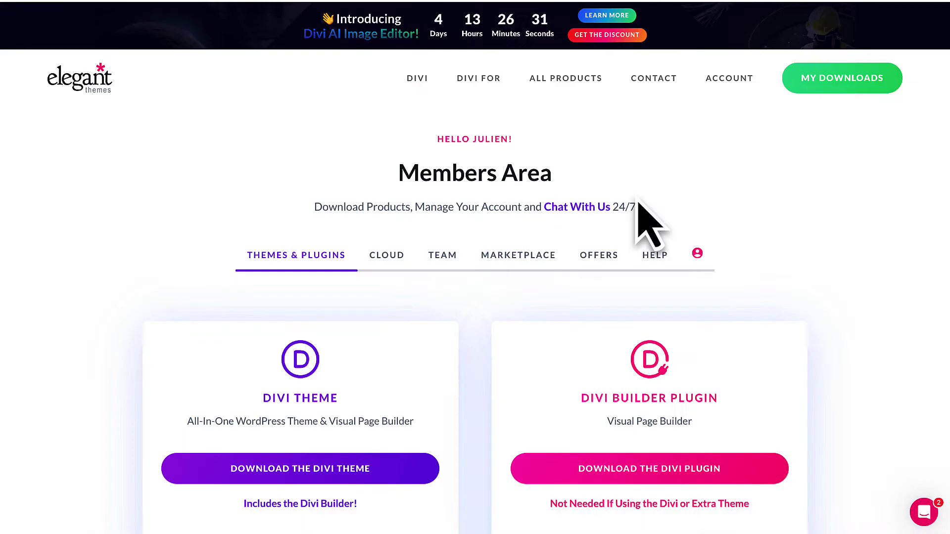
# Paste the Elegant Themes username and API key into Divi's Mises à jour fields and save.
pyautogui.click(695, 258)
pyautogui.scroll(-2, 436, 292)
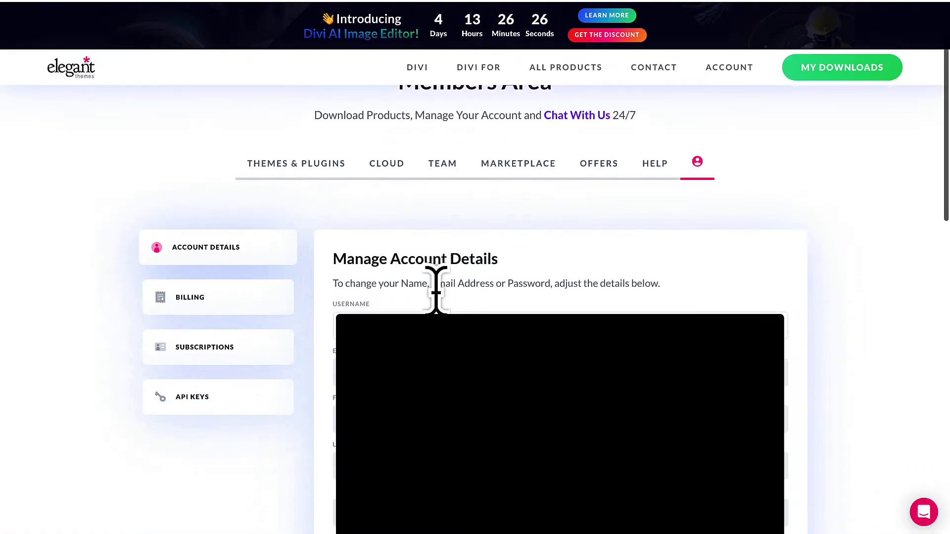
pyautogui.click(208, 403)
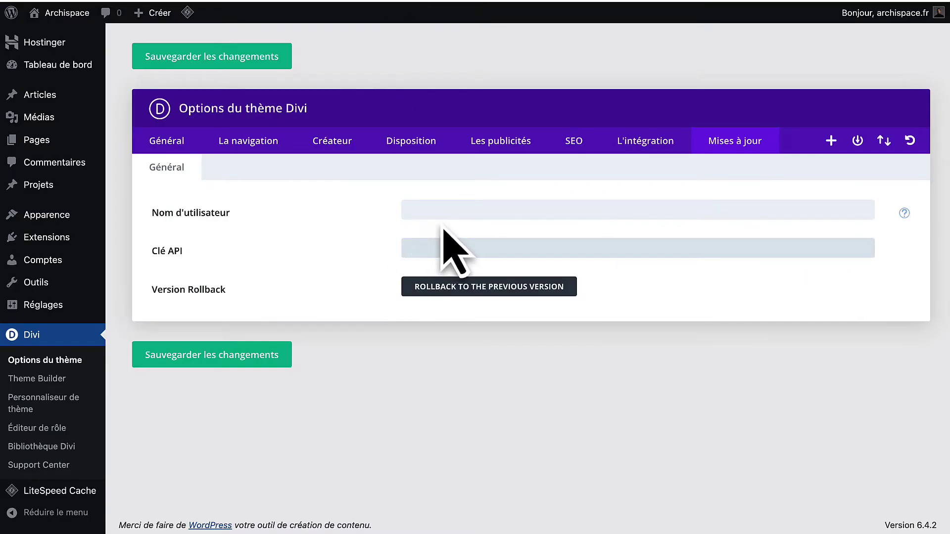
pyautogui.click(445, 212)
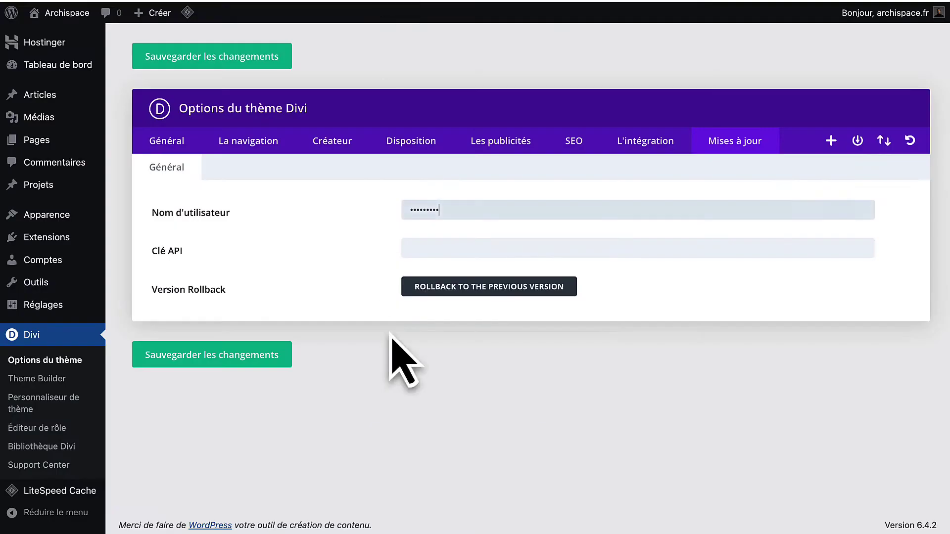
pyautogui.click(432, 248)
pyautogui.hotkey('ctrl', 'v')
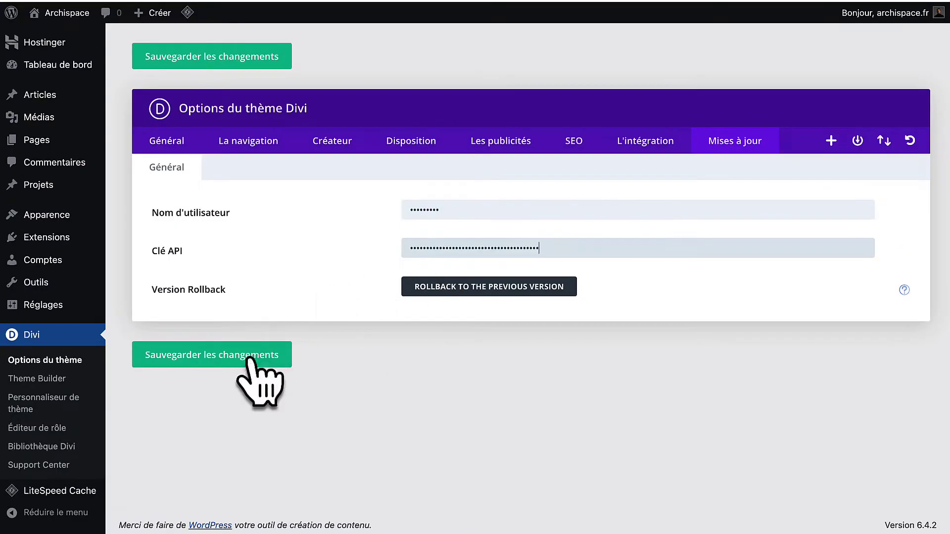
pyautogui.click(248, 365)
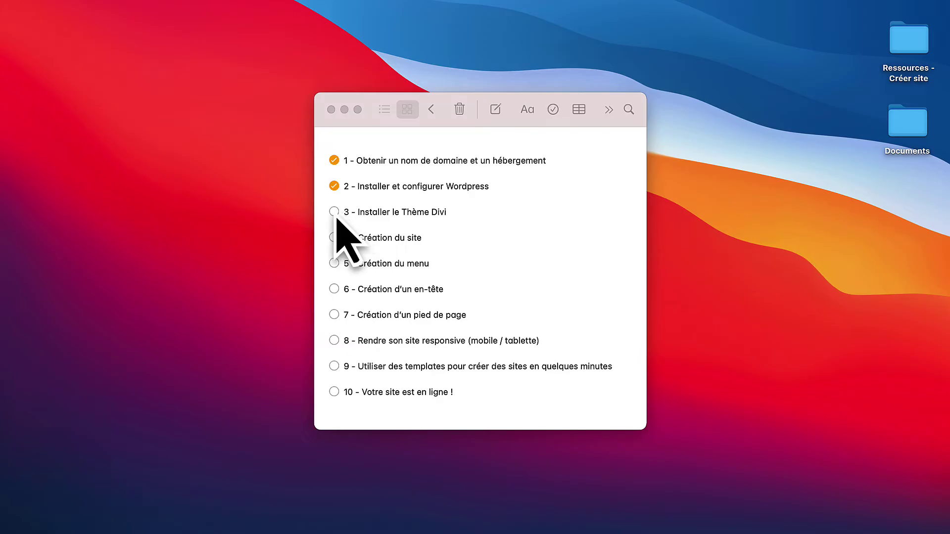
# Tick the checkbox for item 3, Installer le Thème Divi, in Notes.
pyautogui.click(335, 216)
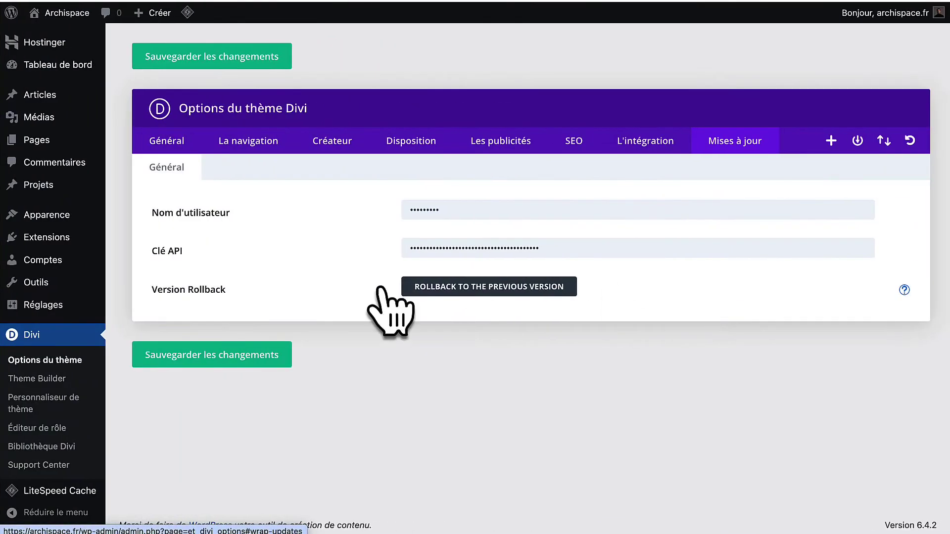
# Open the Accueil page in the Divi builder and start building it from scratch.
pyautogui.click(65, 149)
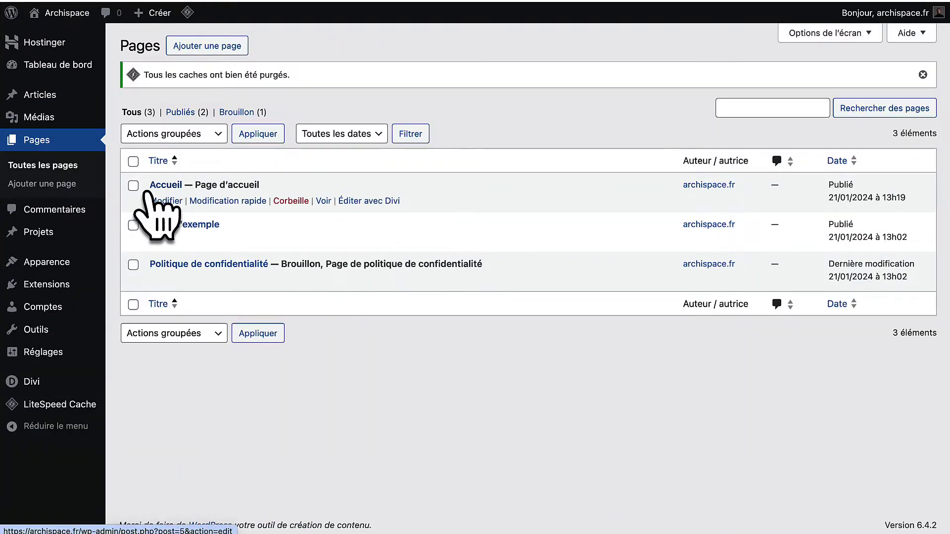
pyautogui.click(359, 201)
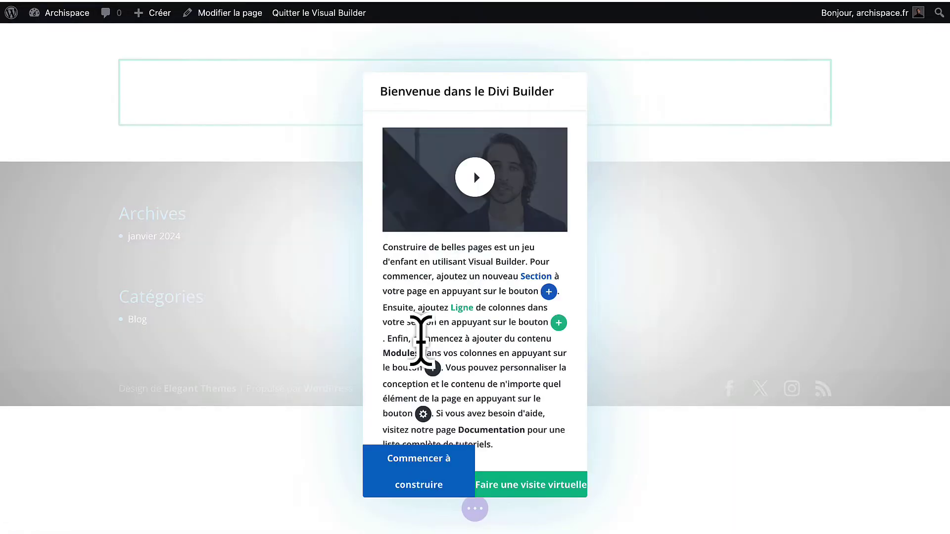
pyautogui.click(403, 479)
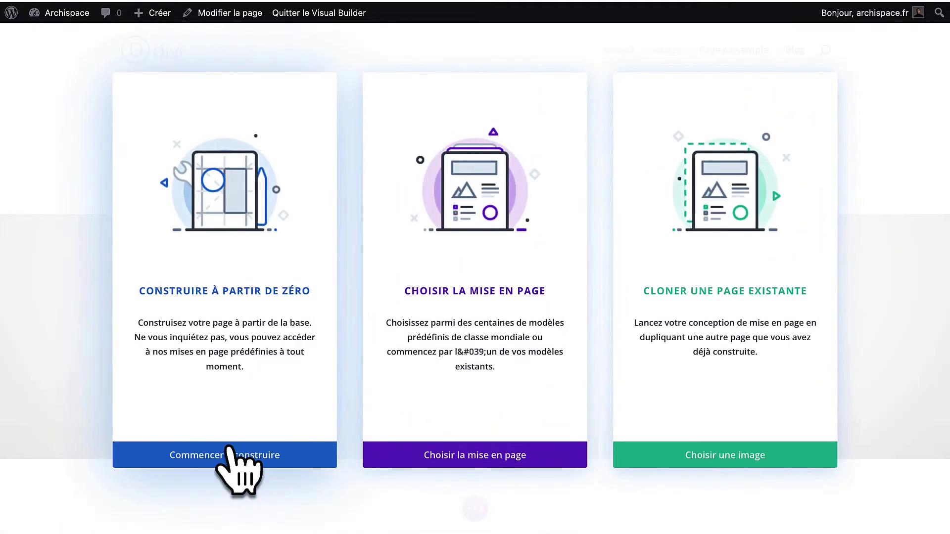
pyautogui.click(227, 452)
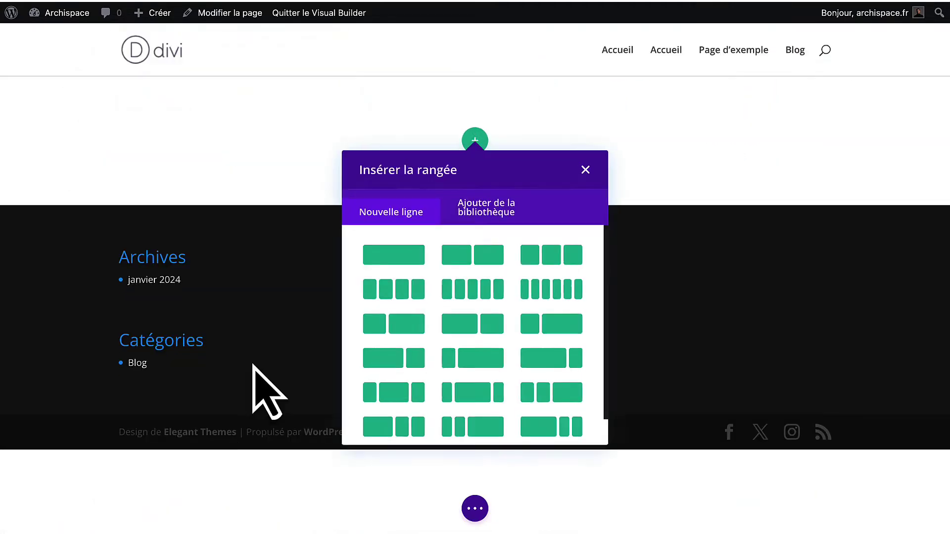
pyautogui.click(586, 168)
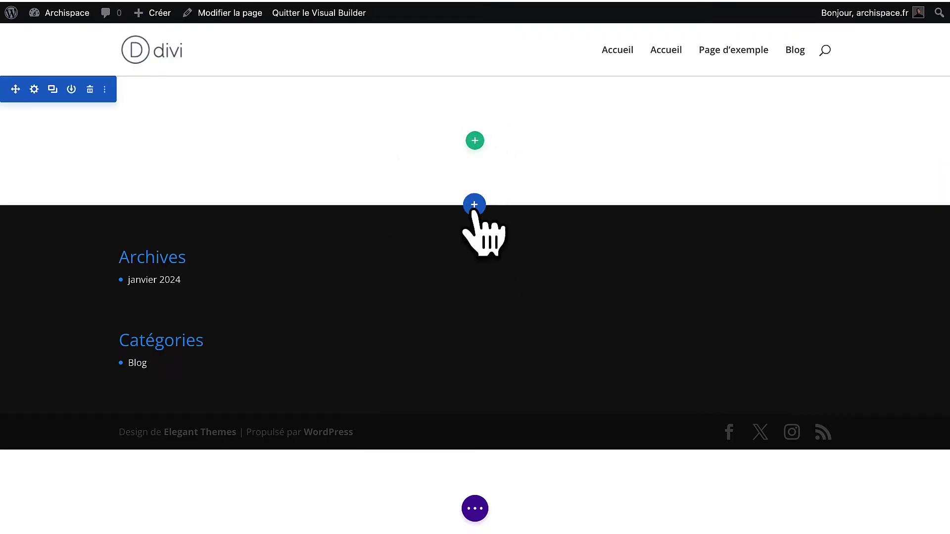
# Add a Normal section below the existing one with a three-column row.
pyautogui.click(474, 204)
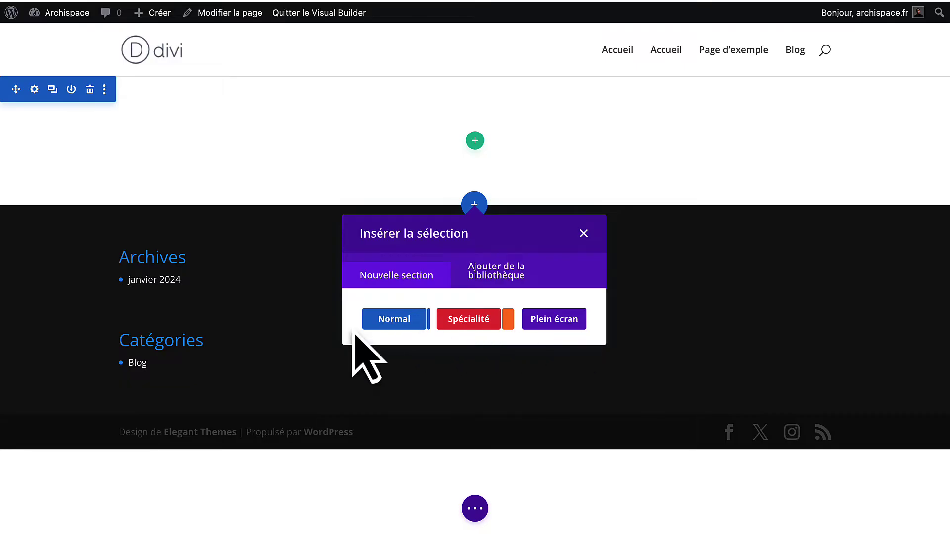
pyautogui.click(381, 328)
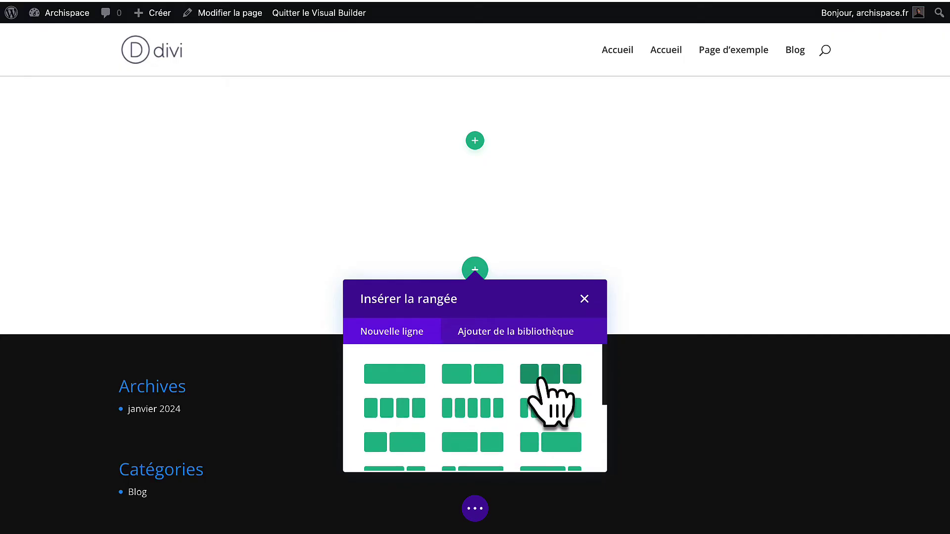
pyautogui.click(539, 380)
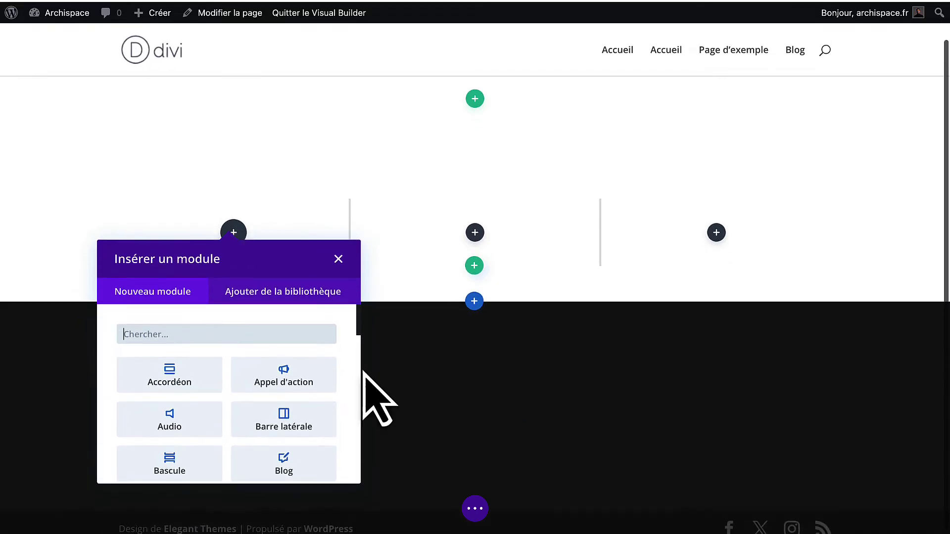
pyautogui.scroll(-3, 256, 479)
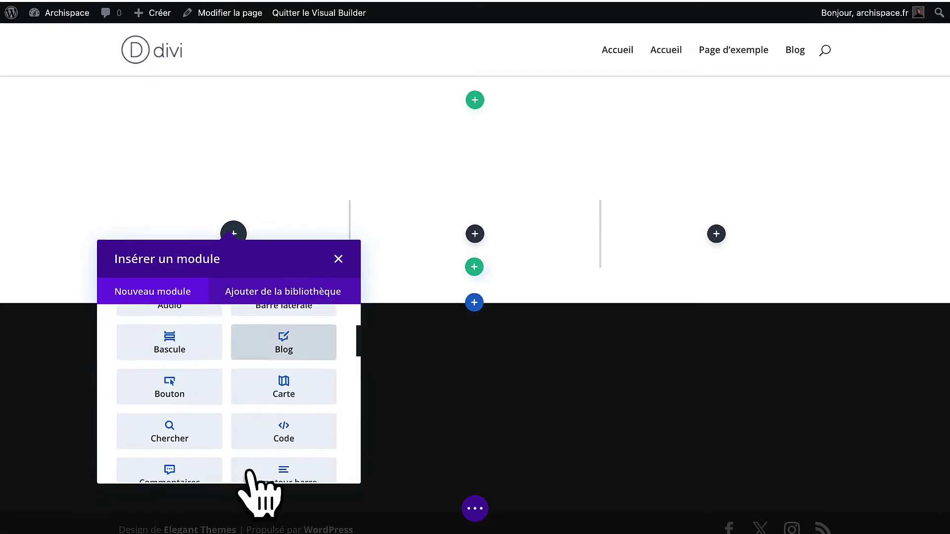
pyautogui.scroll(3, 197, 381)
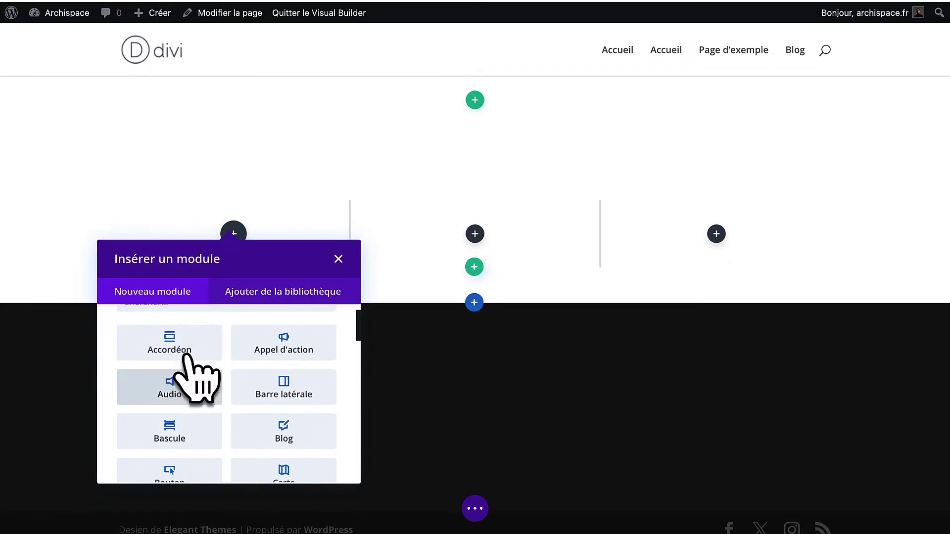
pyautogui.scroll(-5, 297, 366)
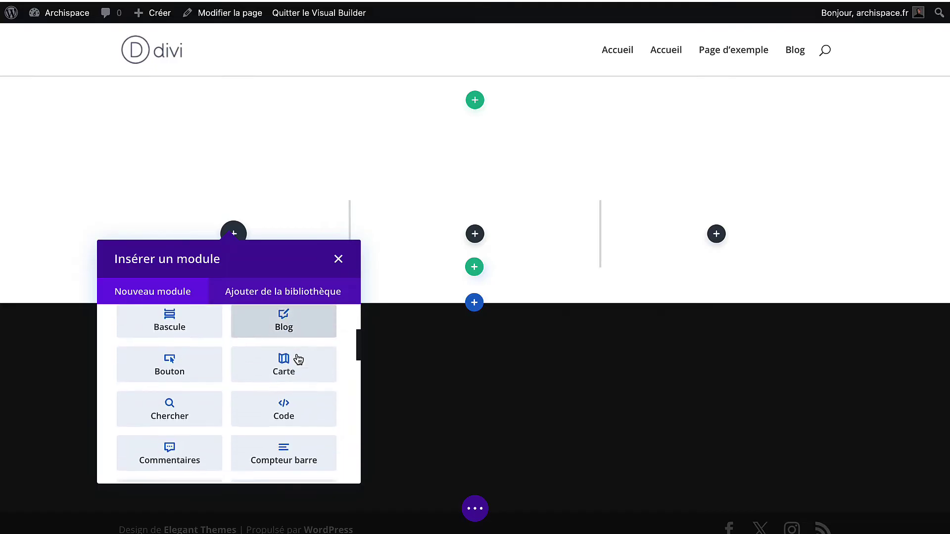
pyautogui.scroll(-3, 285, 396)
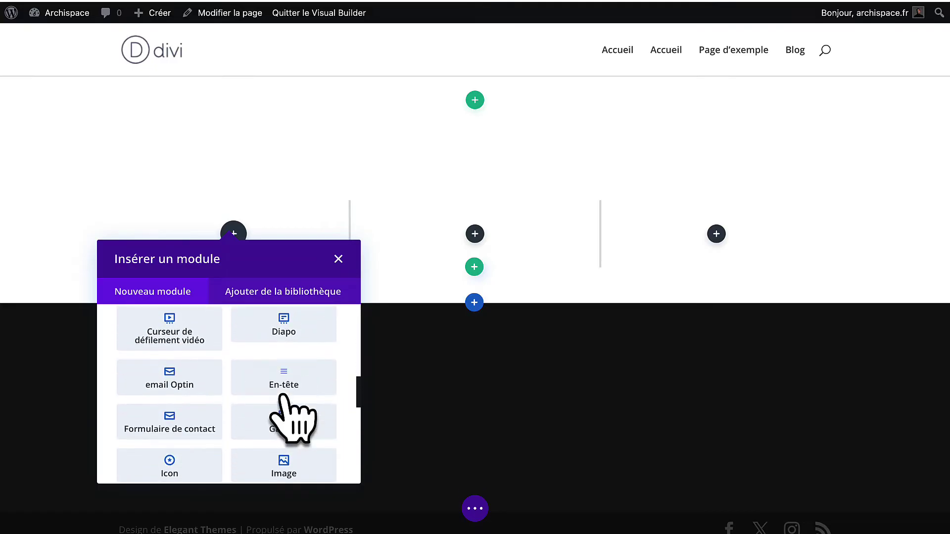
pyautogui.scroll(-1, 286, 394)
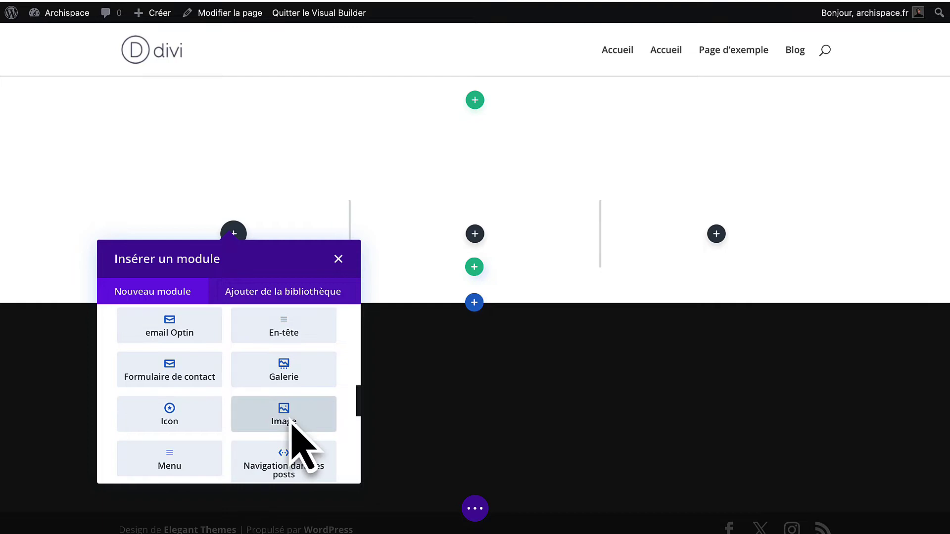
# Place an Image module in the row's first column.
pyautogui.click(291, 423)
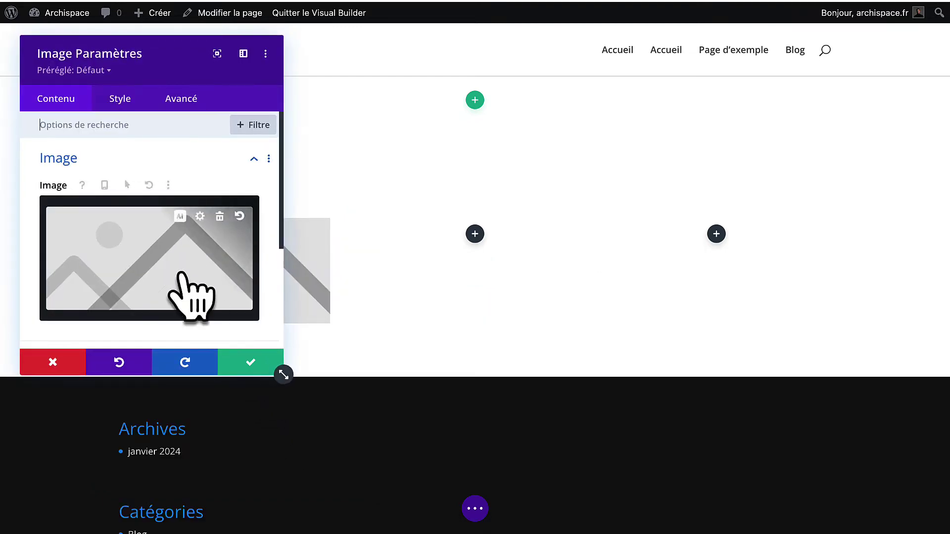
pyautogui.click(246, 364)
pyautogui.scroll(-1, 214, 248)
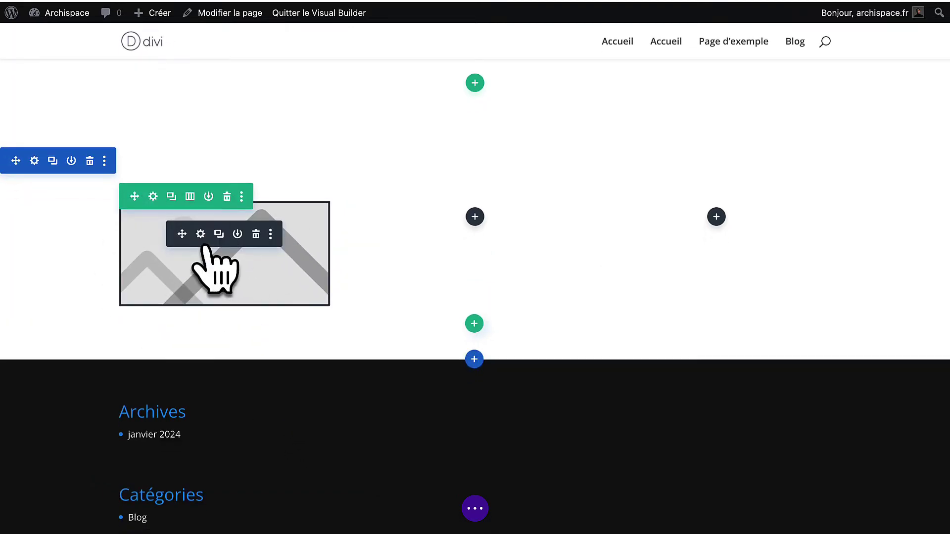
pyautogui.click(223, 283)
pyautogui.scroll(-10, 250, 267)
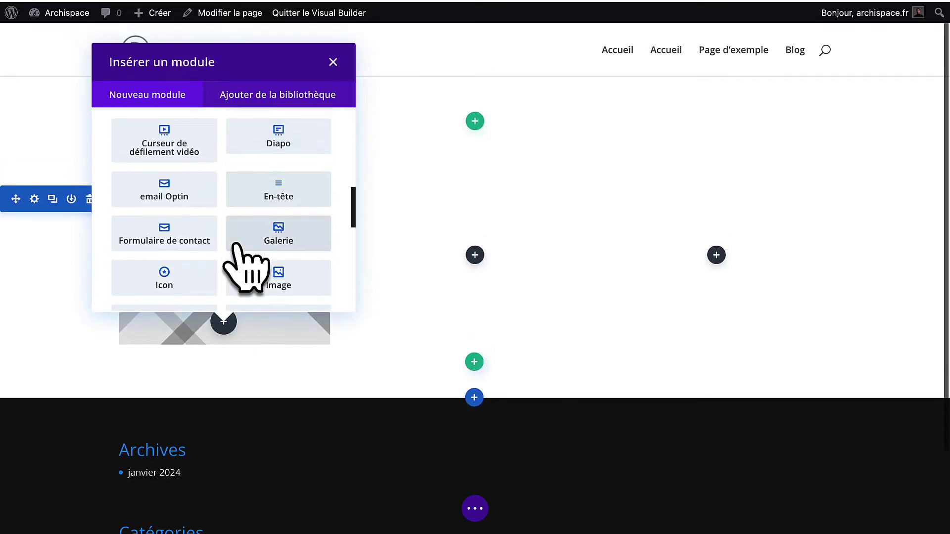
# Add a Text module under the image, size its text 19px and set the font to Aclonica.
pyautogui.scroll(-5, 245, 267)
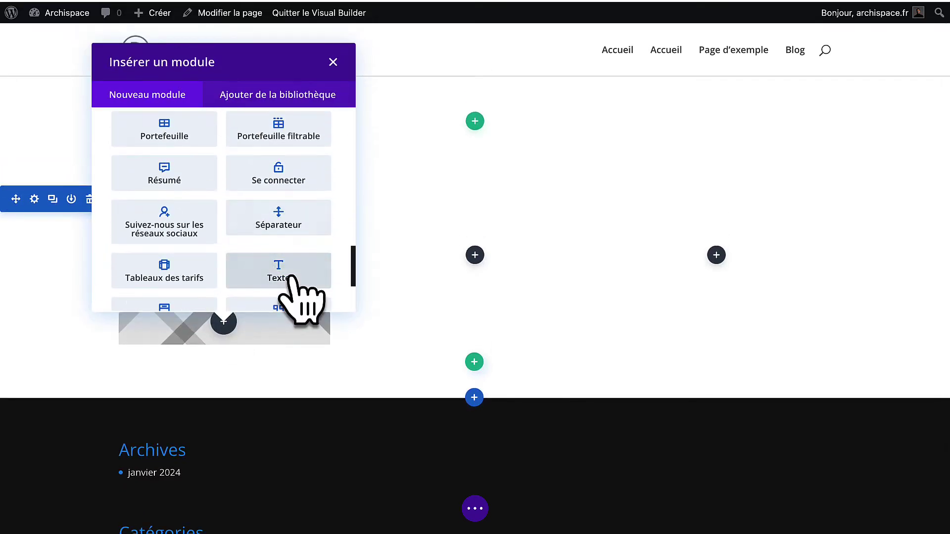
pyautogui.click(297, 280)
pyautogui.scroll(-2, 180, 307)
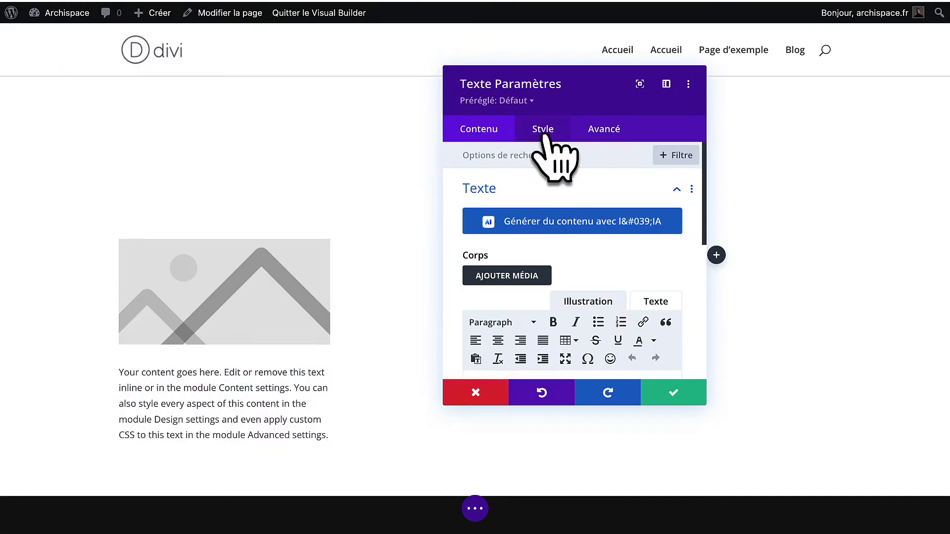
pyautogui.click(544, 129)
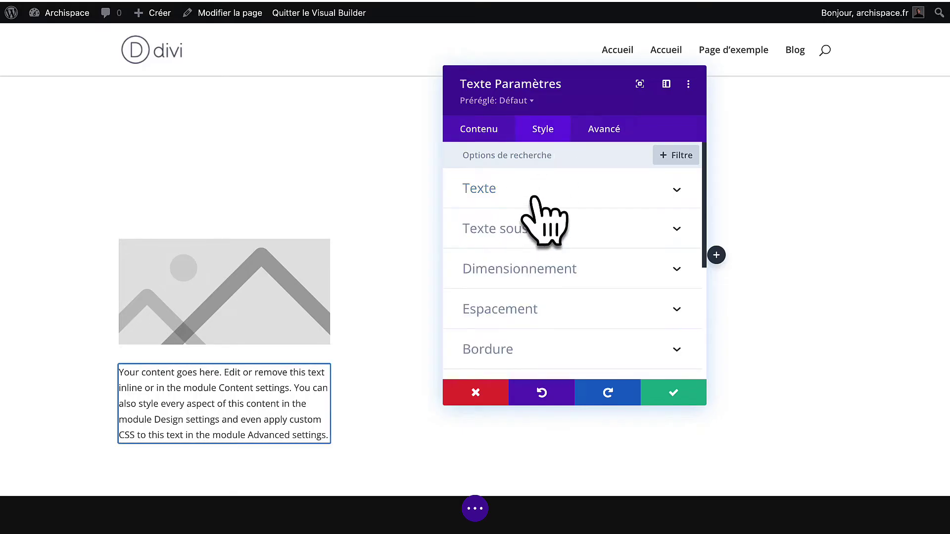
pyautogui.click(536, 195)
pyautogui.scroll(-3, 542, 277)
pyautogui.scroll(-3, 538, 267)
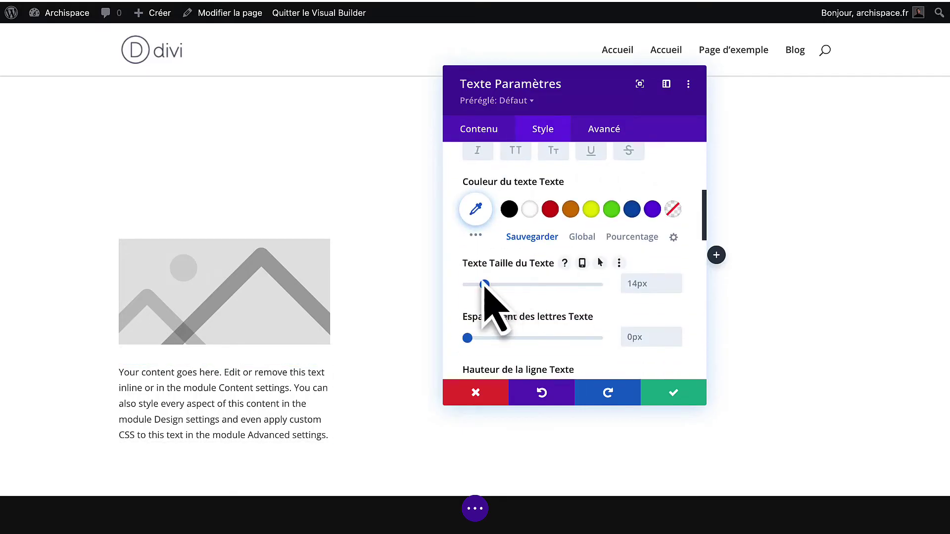
pyautogui.moveTo(485, 285)
pyautogui.mouseDown()
pyautogui.moveTo(502, 285)
pyautogui.moveTo(492, 284)
pyautogui.mouseUp()
pyautogui.scroll(5, 502, 301)
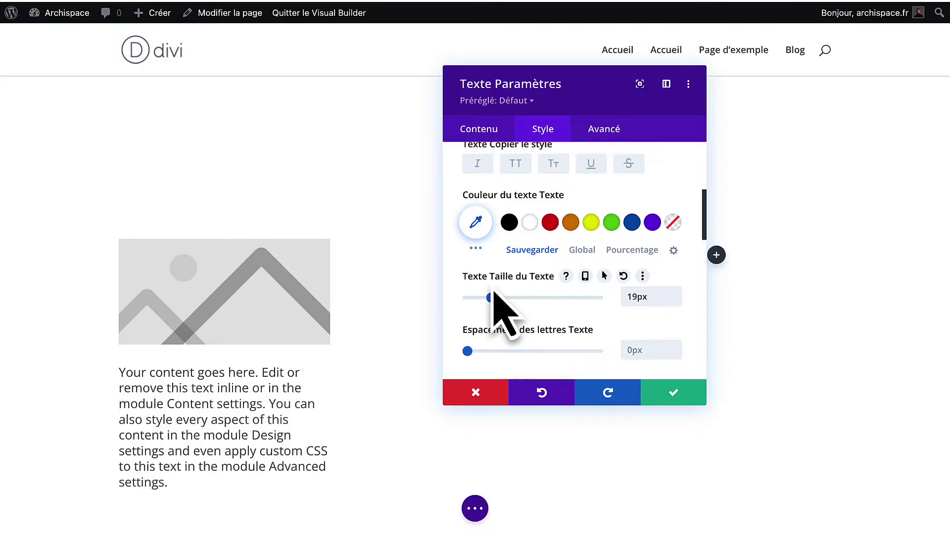
pyautogui.click(537, 191)
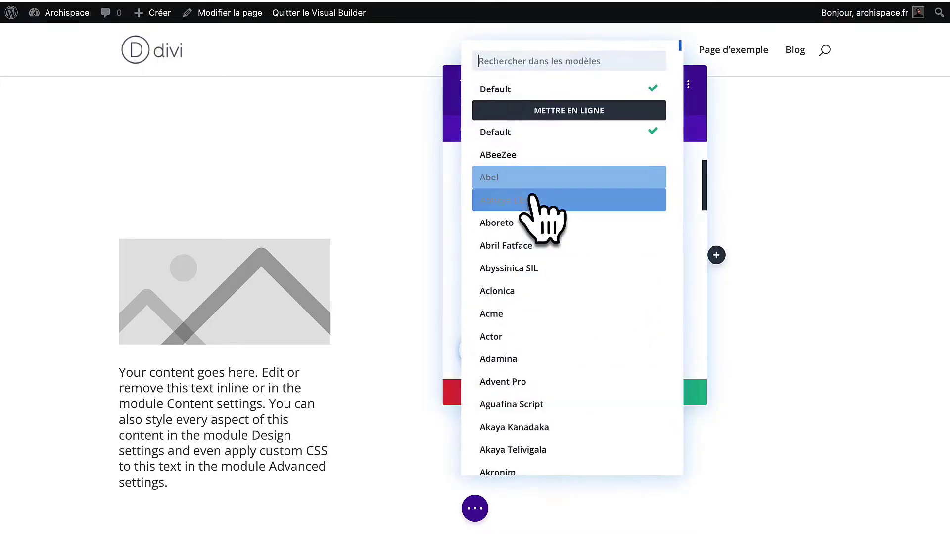
pyautogui.click(569, 248)
pyautogui.click(598, 194)
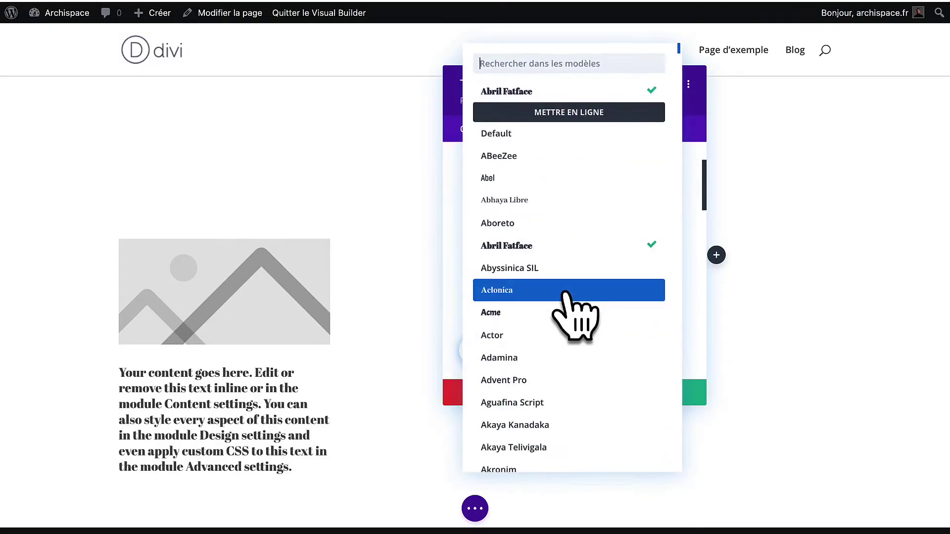
pyautogui.click(568, 297)
# Colour the text green #7cda24, centre it, apply a text-shadow preset and save.
pyautogui.scroll(-3, 571, 296)
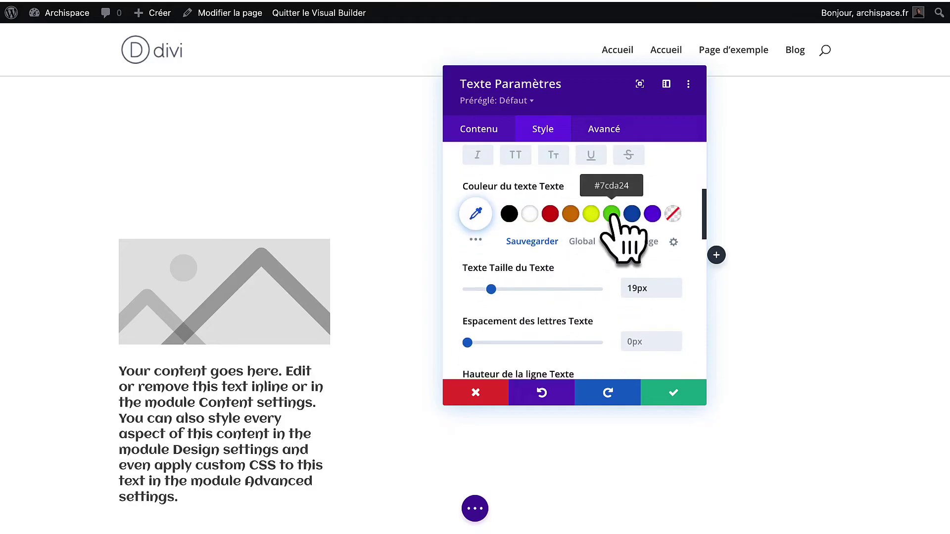
pyautogui.click(611, 214)
pyautogui.scroll(3, 604, 218)
pyautogui.scroll(2, 544, 238)
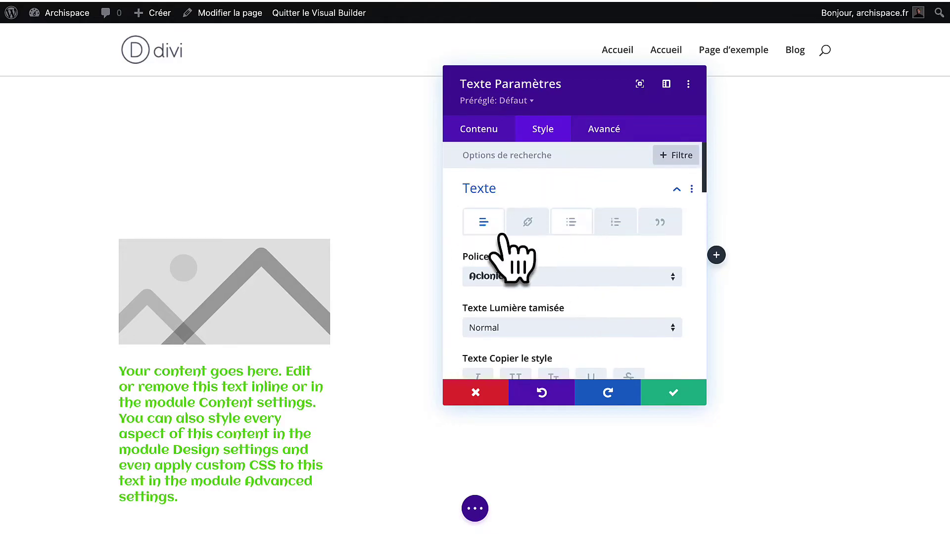
pyautogui.scroll(-10, 526, 332)
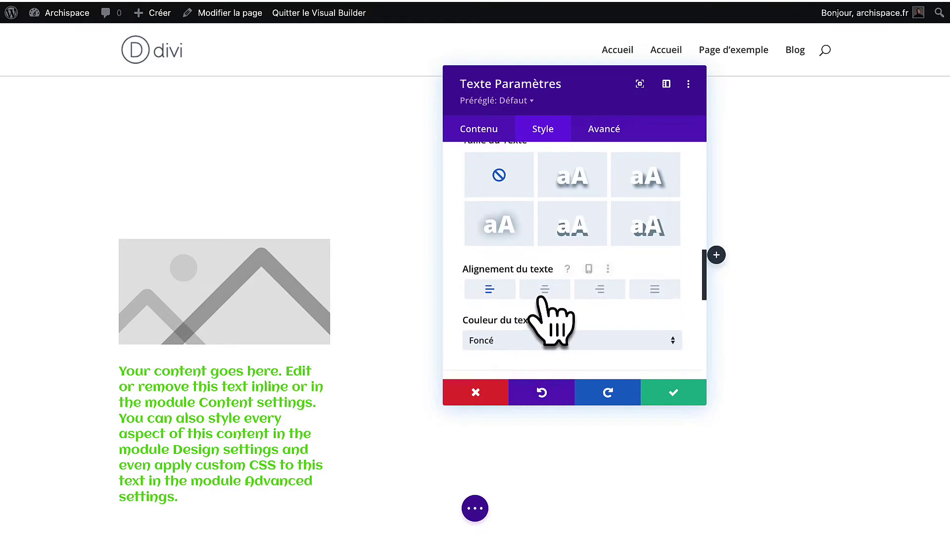
pyautogui.click(543, 292)
pyautogui.click(583, 183)
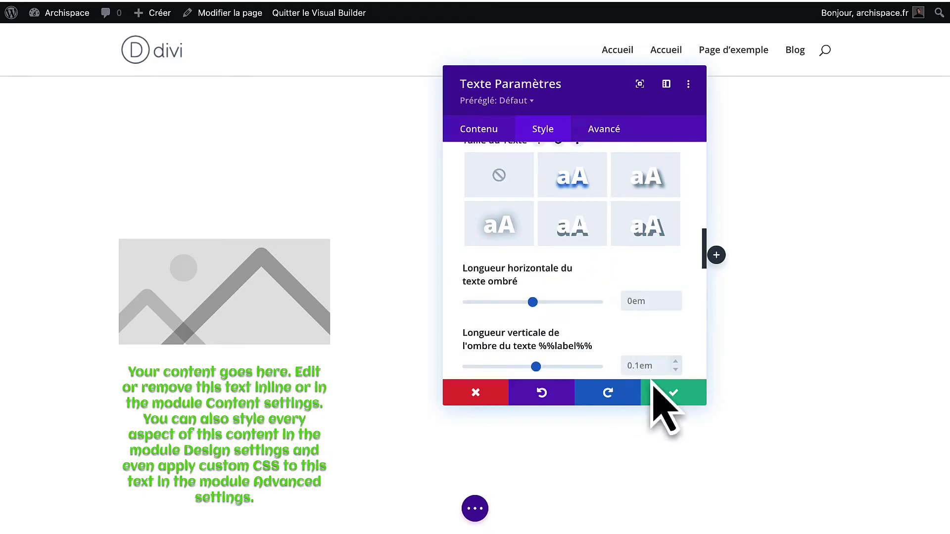
pyautogui.click(658, 393)
pyautogui.click(224, 376)
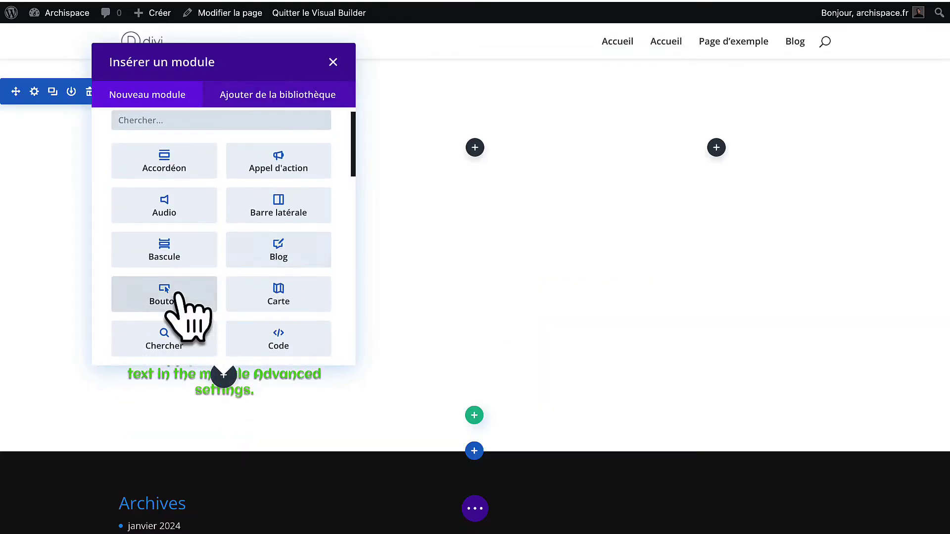
# Add a Button module under the text and centre its alignment.
pyautogui.click(182, 299)
pyautogui.click(541, 134)
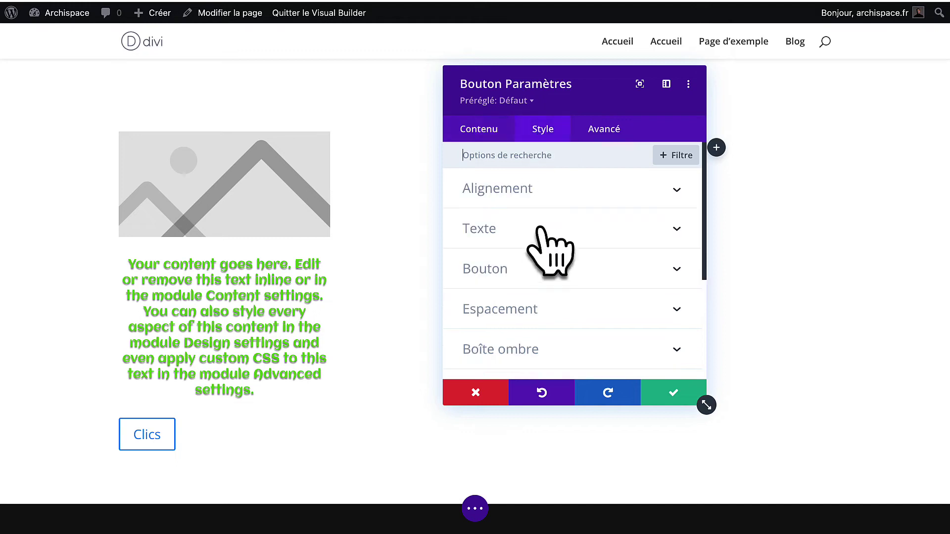
pyautogui.click(551, 193)
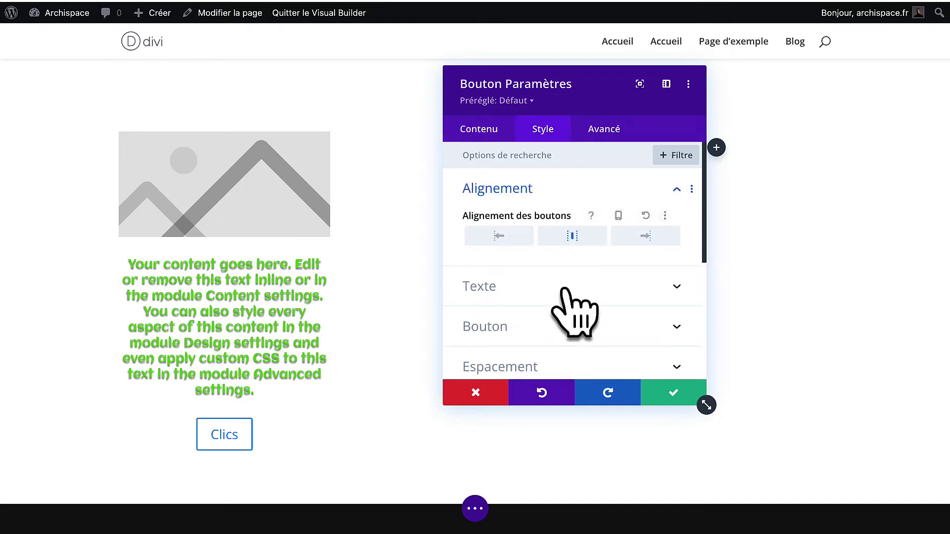
pyautogui.scroll(-1, 566, 307)
# Enable custom button styles: 24px red #e02b20 text on a light grey background, then save.
pyautogui.click(568, 314)
pyautogui.click(474, 210)
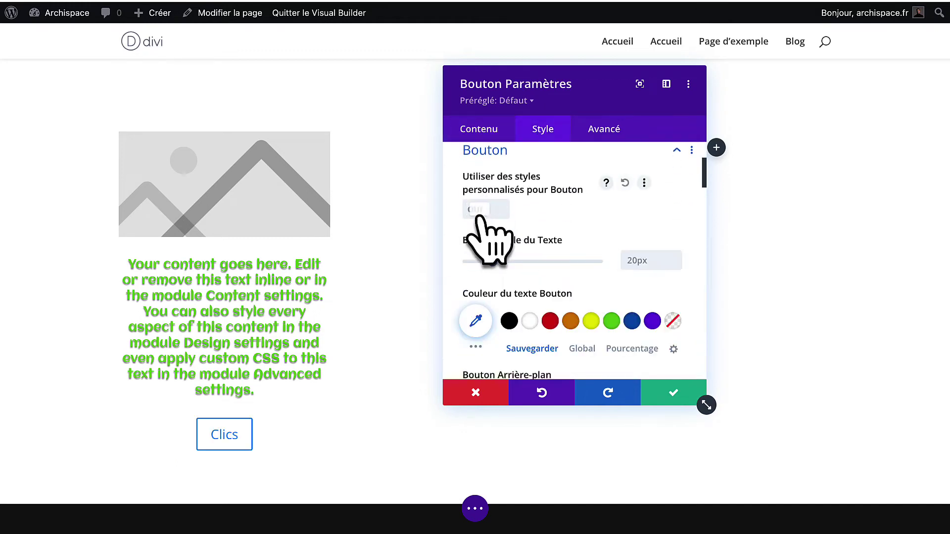
pyautogui.moveTo(495, 263)
pyautogui.mouseDown()
pyautogui.moveTo(511, 263)
pyautogui.moveTo(498, 262)
pyautogui.mouseUp()
pyautogui.scroll(-1, 544, 316)
pyautogui.click(550, 300)
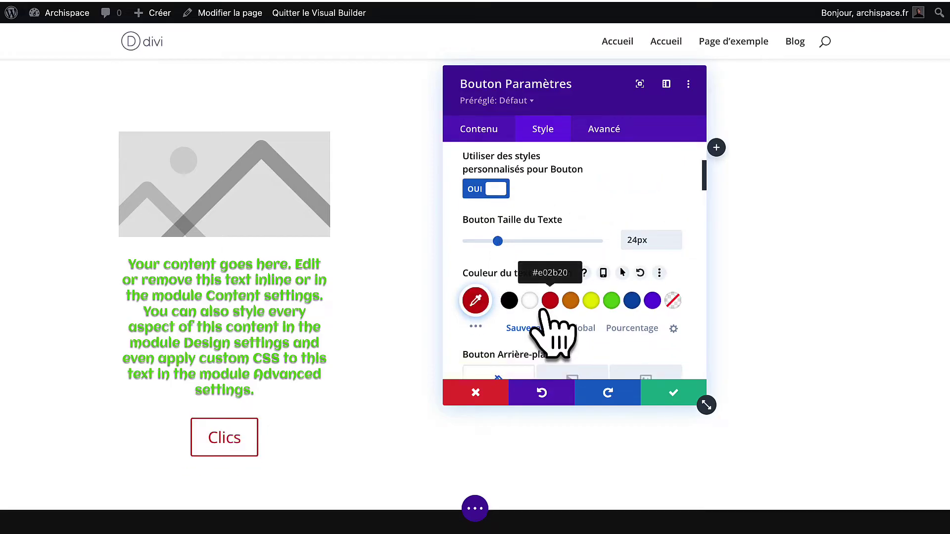
pyautogui.scroll(-5, 564, 316)
pyautogui.click(572, 349)
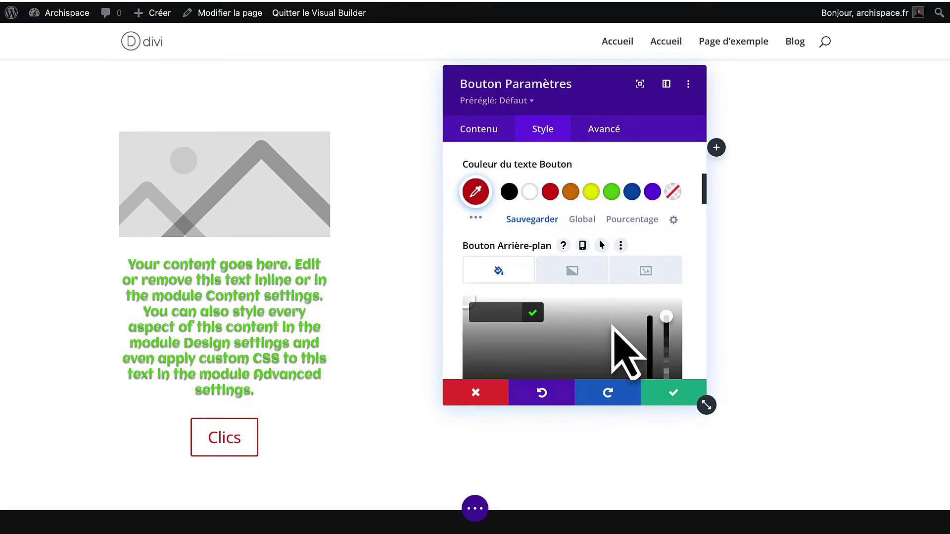
pyautogui.click(621, 318)
pyautogui.click(674, 393)
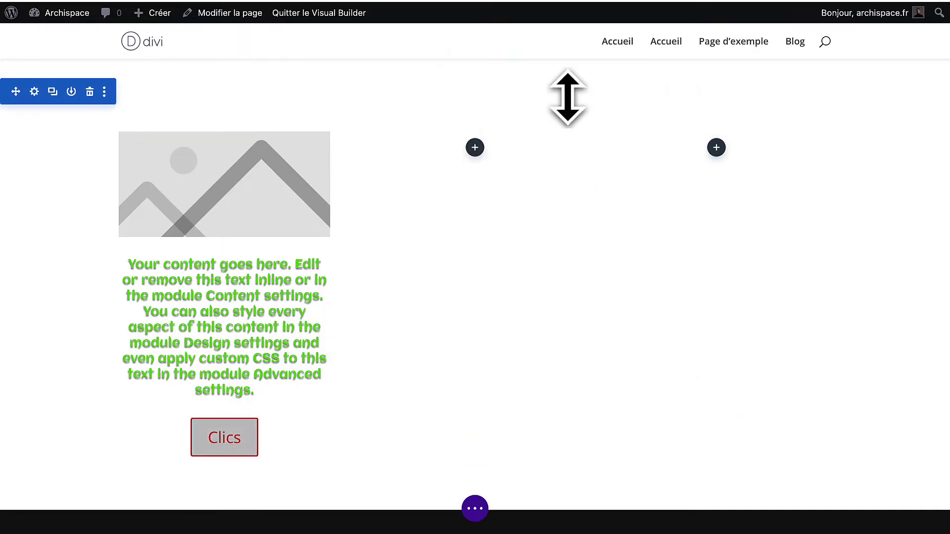
# Set the section's background colour to grey #c6c6c6 and save.
pyautogui.click(34, 91)
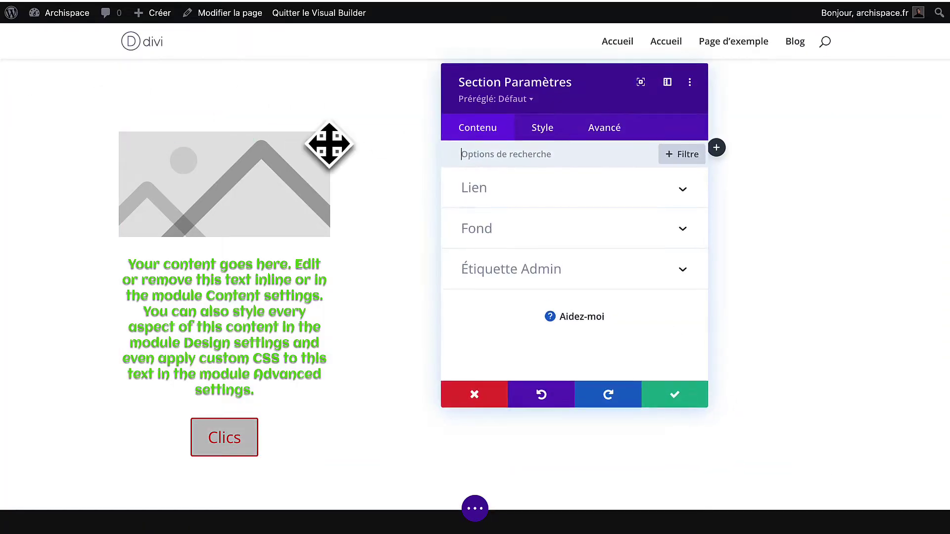
pyautogui.click(512, 235)
pyautogui.click(574, 290)
pyautogui.moveTo(576, 270); pyautogui.dragTo(557, 269)
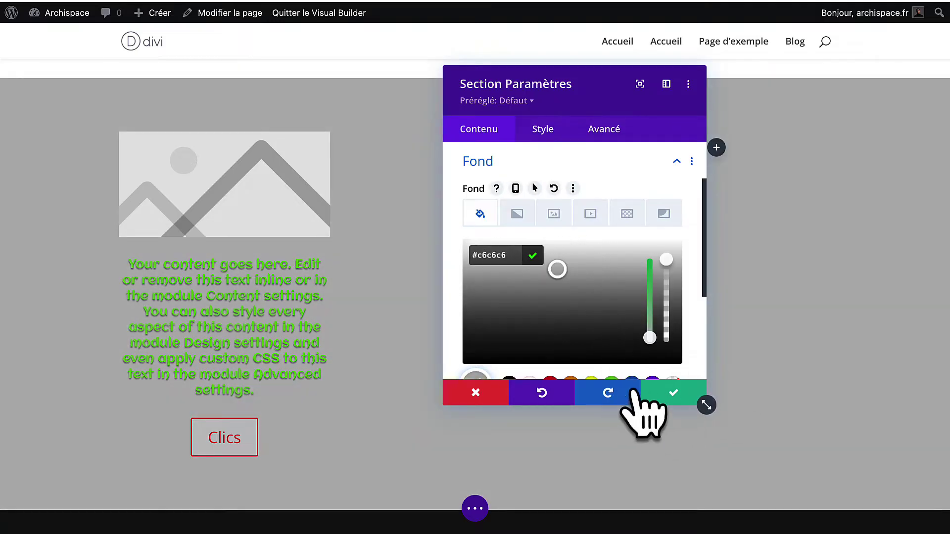
pyautogui.click(652, 393)
# Drag the padding handles to enlarge the row's bottom padding to 98px and the section's top padding.
pyautogui.moveTo(330, 112)
pyautogui.mouseDown()
pyautogui.moveTo(324, 165)
pyautogui.moveTo(343, 111)
pyautogui.mouseUp()
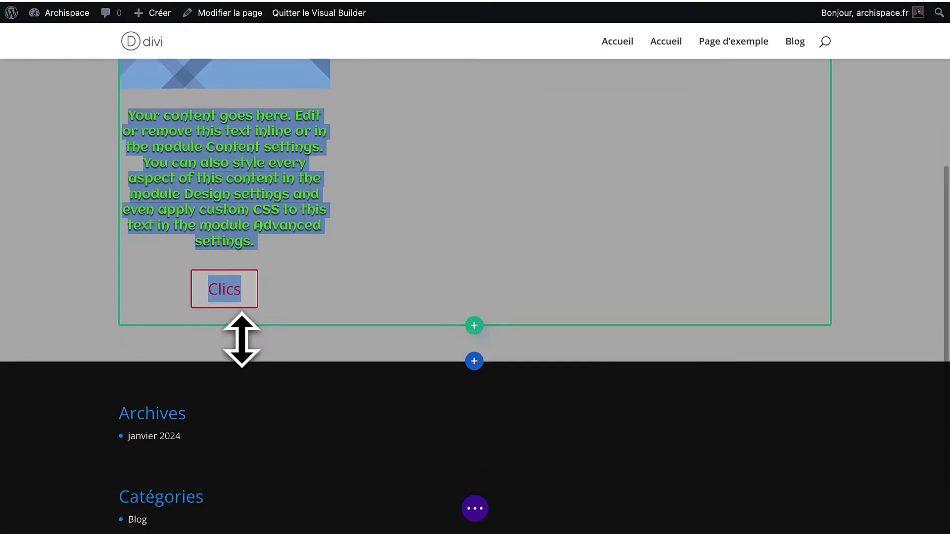
pyautogui.moveTo(240, 356); pyautogui.dragTo(227, 409)
pyautogui.scroll(5, 361, 278)
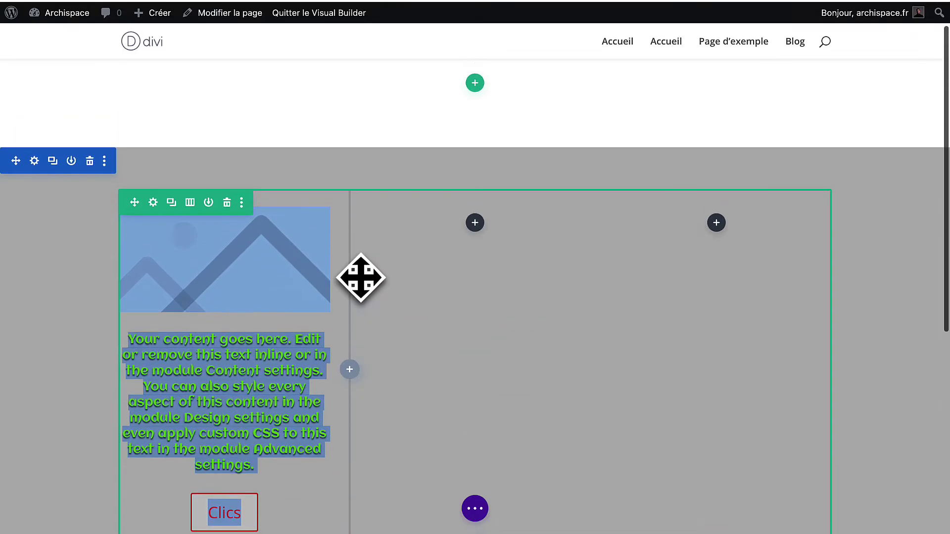
pyautogui.moveTo(380, 225); pyautogui.dragTo(373, 254)
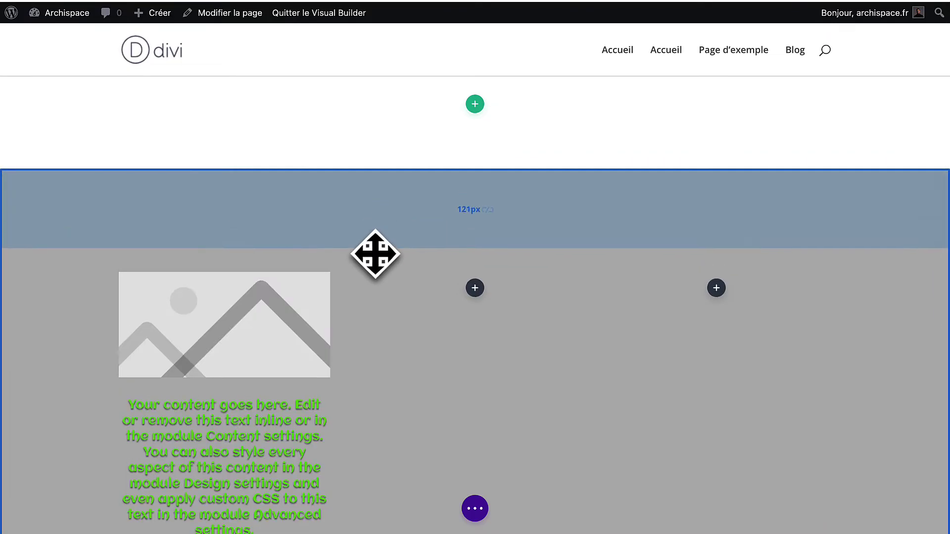
pyautogui.scroll(-3, 373, 255)
pyautogui.scroll(1, 376, 254)
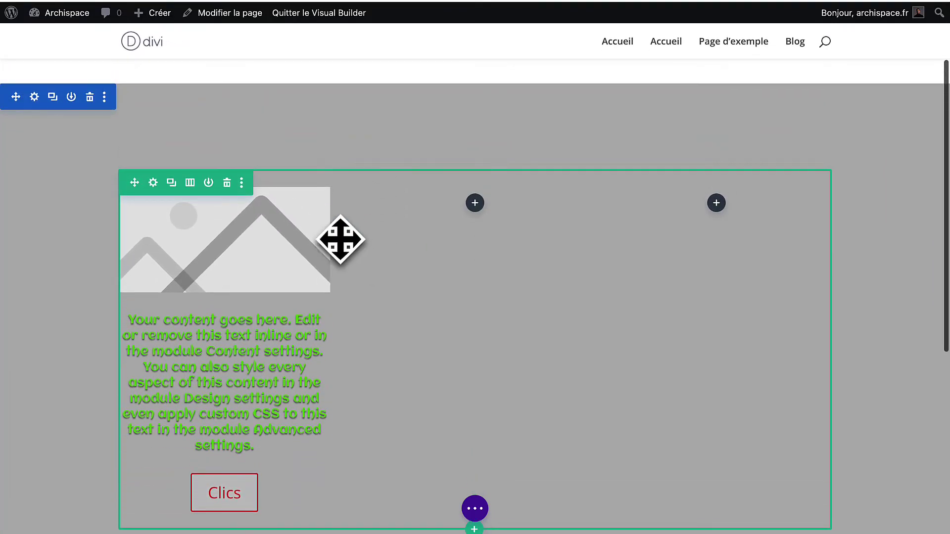
pyautogui.moveTo(264, 233)
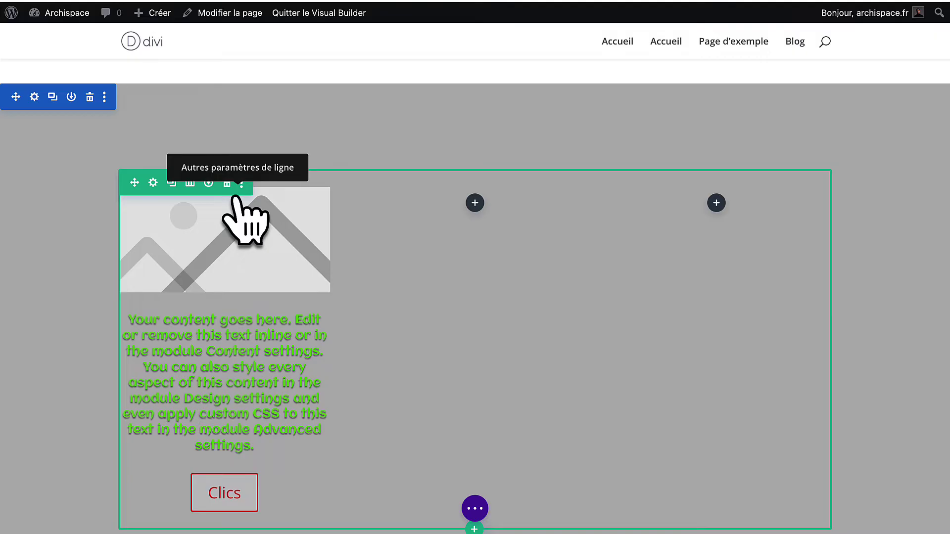
pyautogui.moveTo(188, 154)
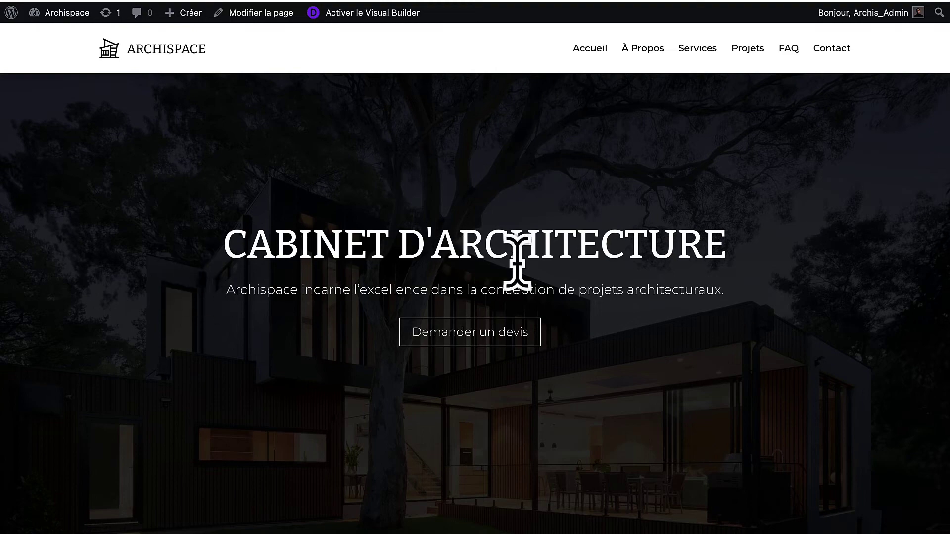
pyautogui.scroll(-5, 441, 244)
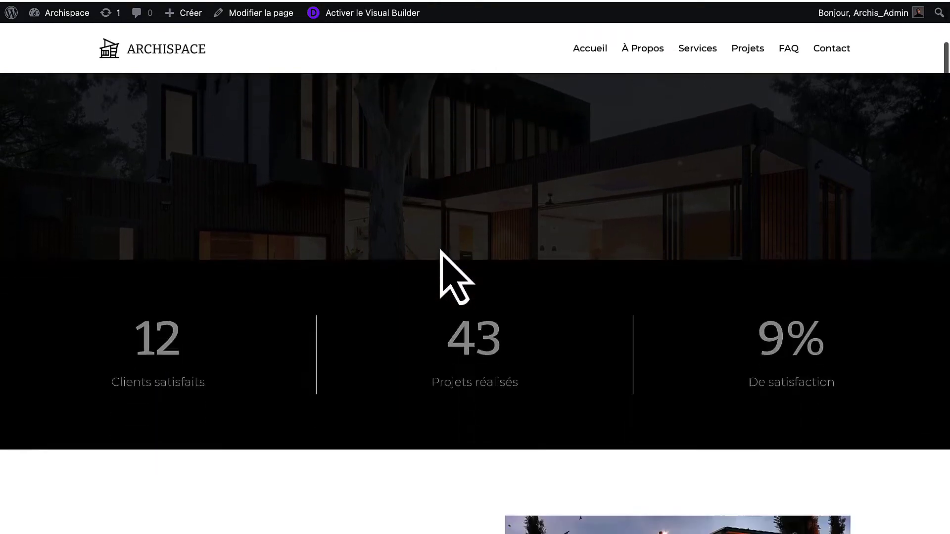
pyautogui.scroll(-6, 441, 250)
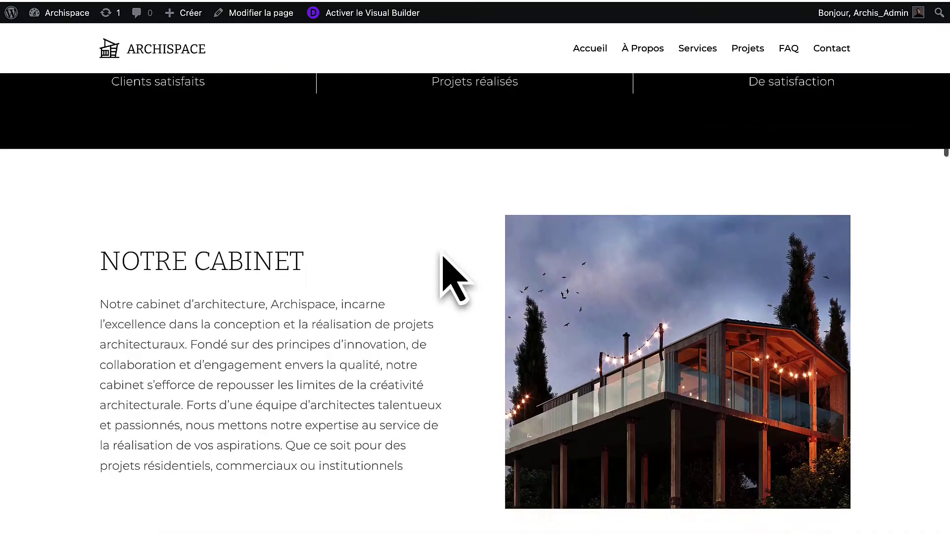
pyautogui.scroll(-5, 441, 252)
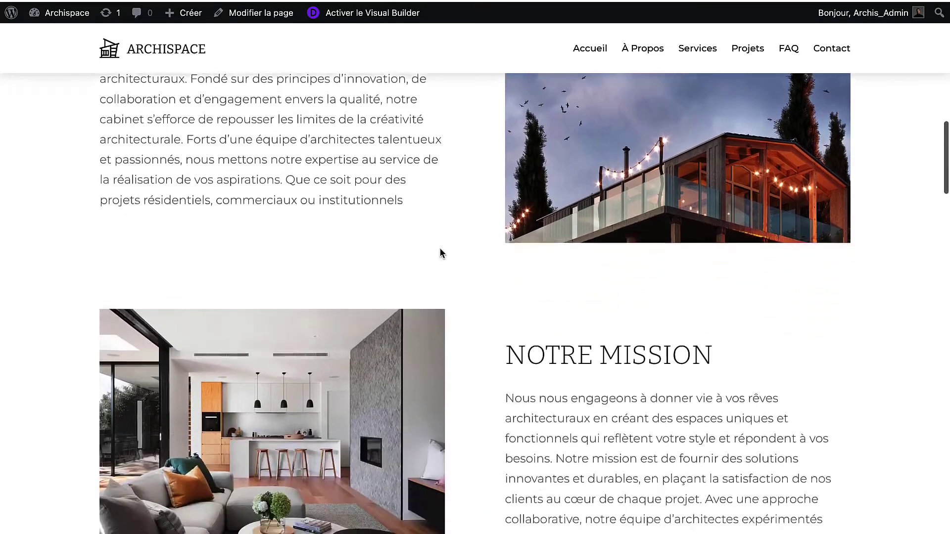
pyautogui.scroll(-4, 442, 253)
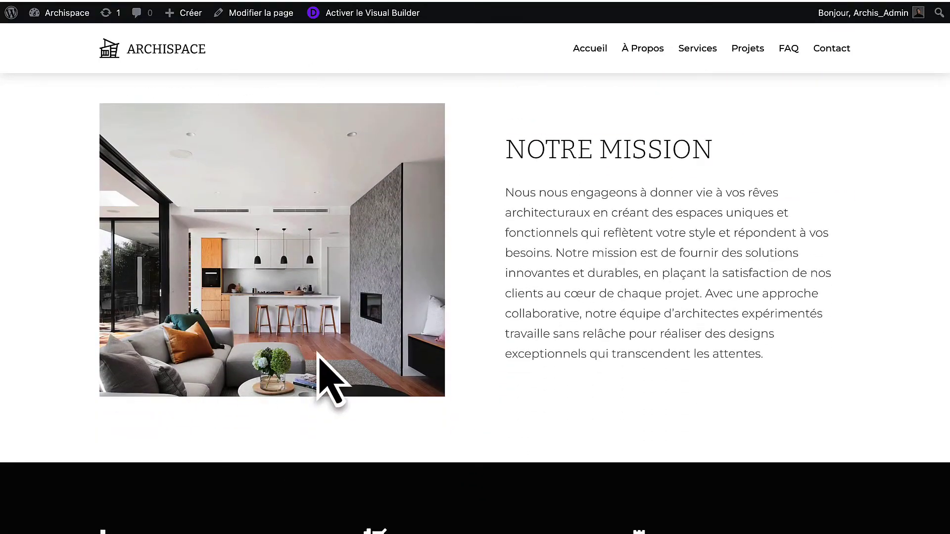
pyautogui.scroll(5, 364, 232)
pyautogui.scroll(-7, 365, 232)
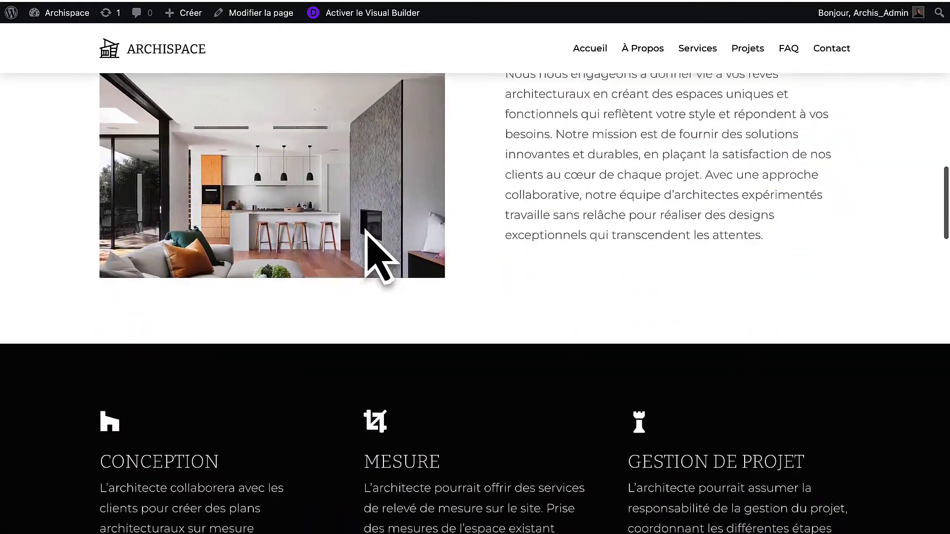
pyautogui.scroll(-6, 366, 230)
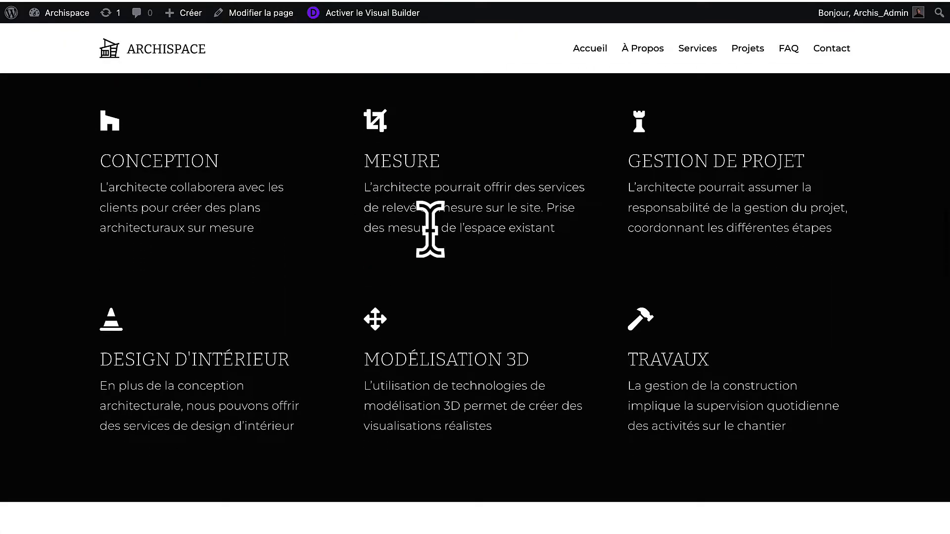
pyautogui.scroll(-10, 385, 247)
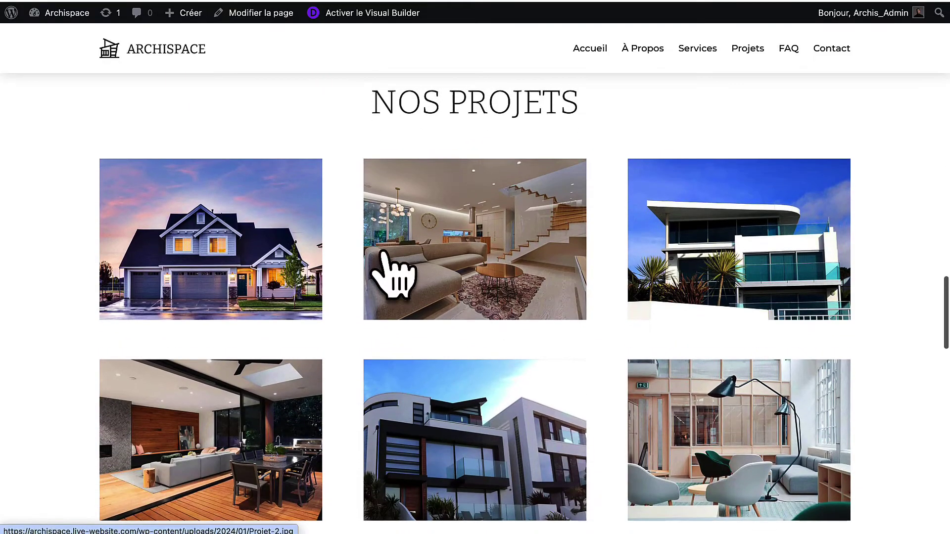
pyautogui.click(229, 238)
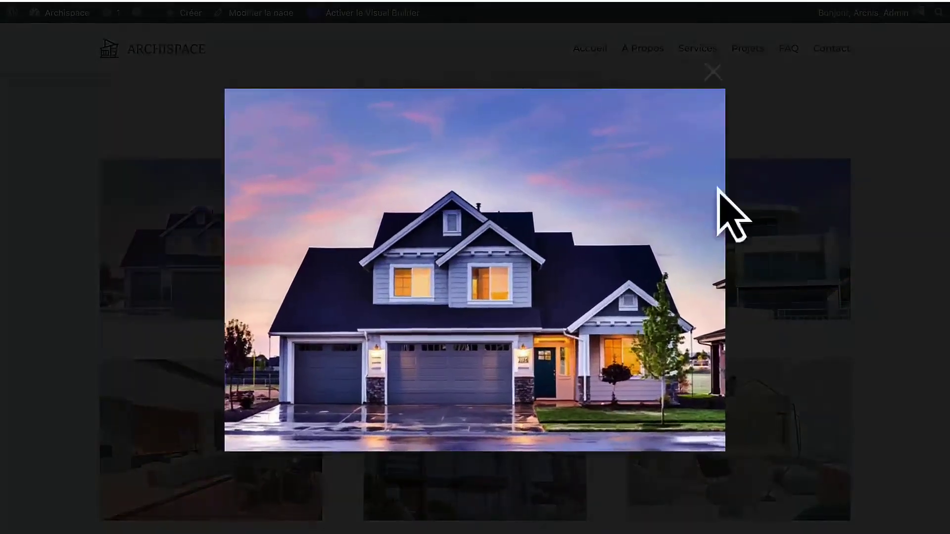
pyautogui.click(824, 182)
pyautogui.click(755, 233)
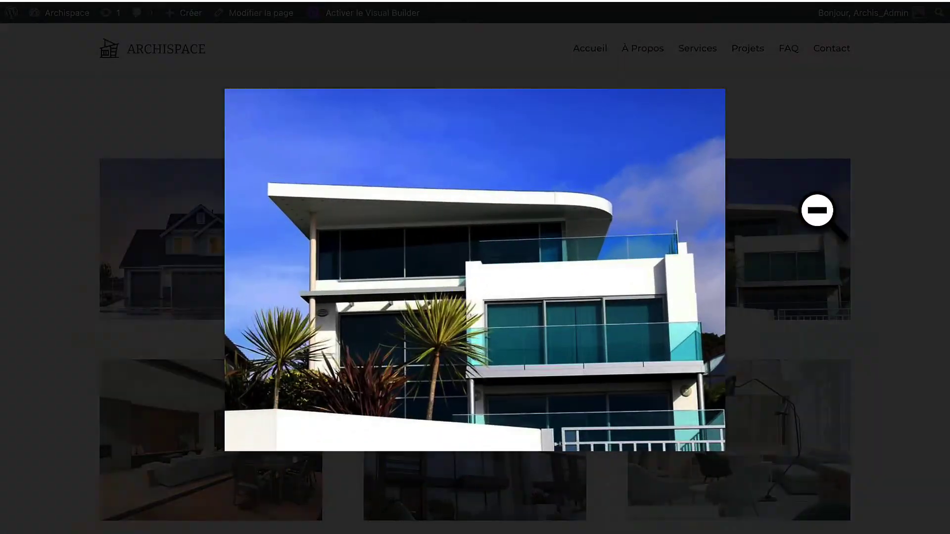
pyautogui.click(817, 210)
pyautogui.scroll(-4, 524, 250)
pyautogui.scroll(-5, 526, 251)
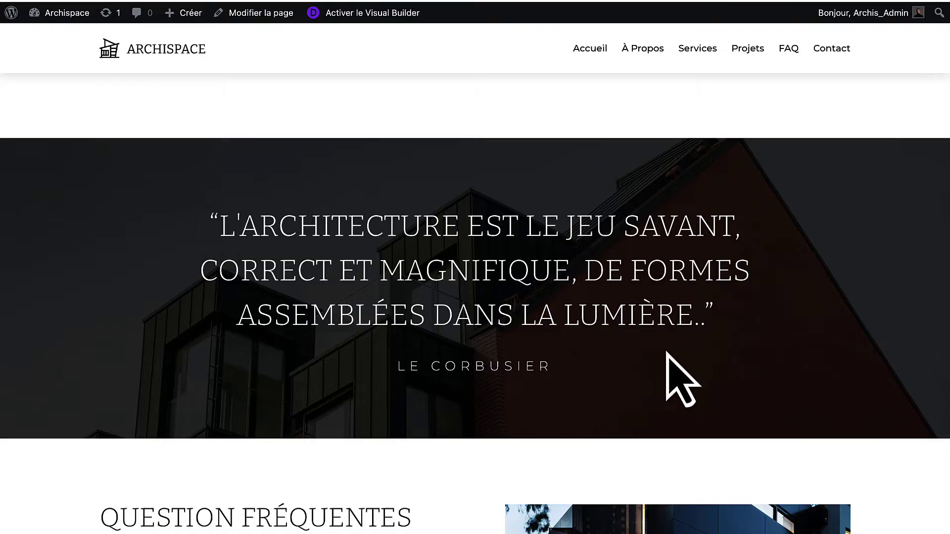
pyautogui.moveTo(668, 364); pyautogui.dragTo(225, 231)
pyautogui.click(225, 231)
pyautogui.scroll(-6, 407, 417)
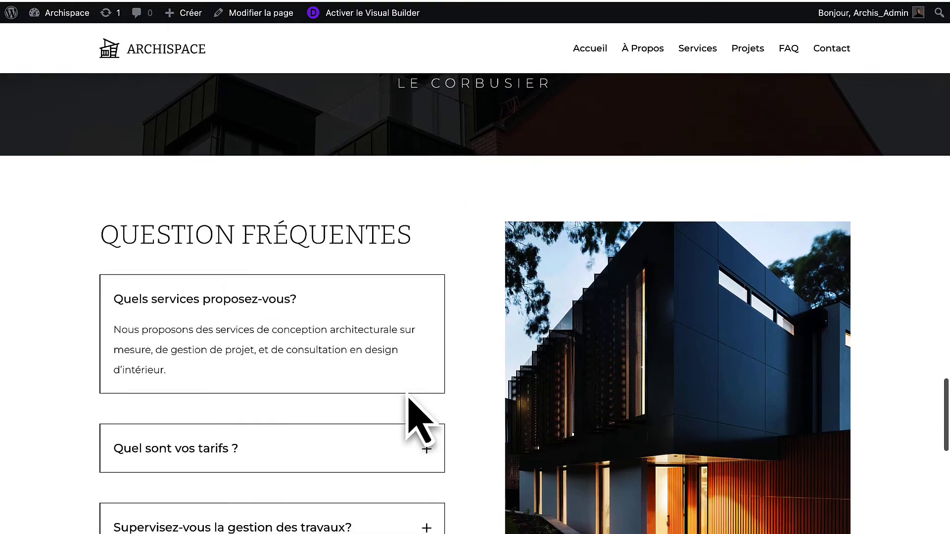
pyautogui.click(247, 435)
pyautogui.scroll(-4, 249, 455)
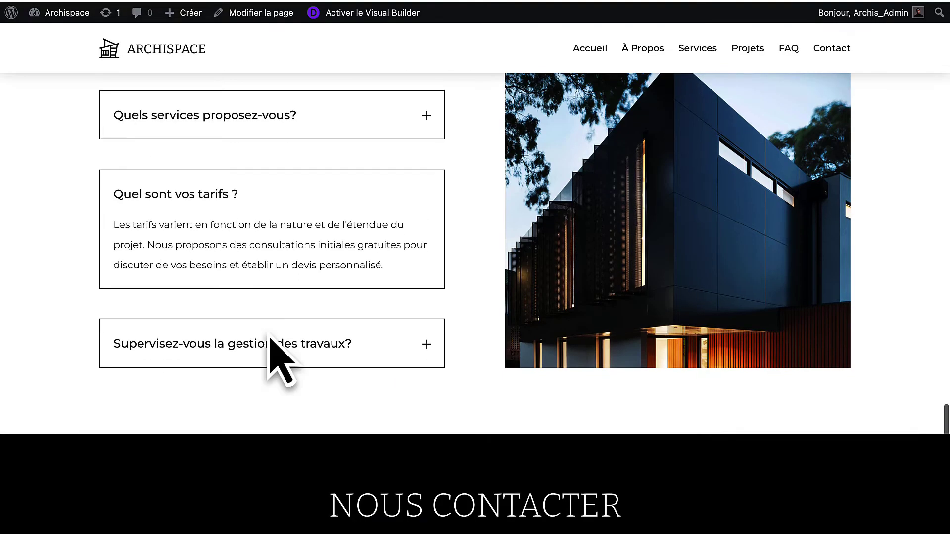
pyautogui.click(276, 365)
pyautogui.click(295, 203)
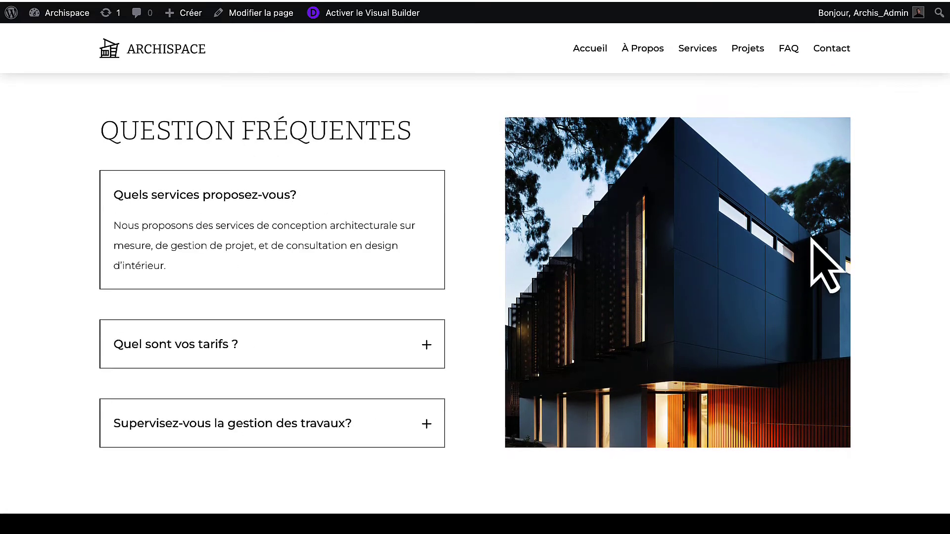
pyautogui.scroll(-9, 633, 231)
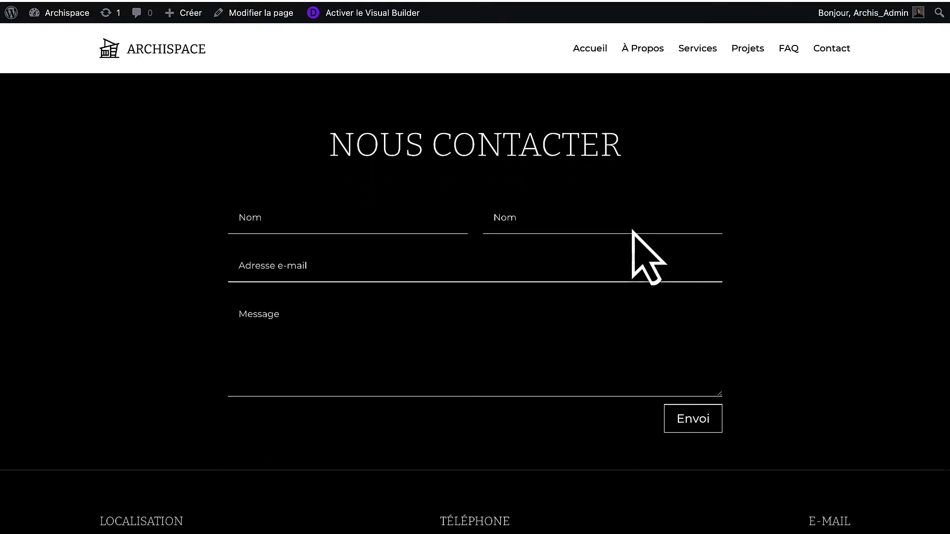
pyautogui.scroll(2, 633, 231)
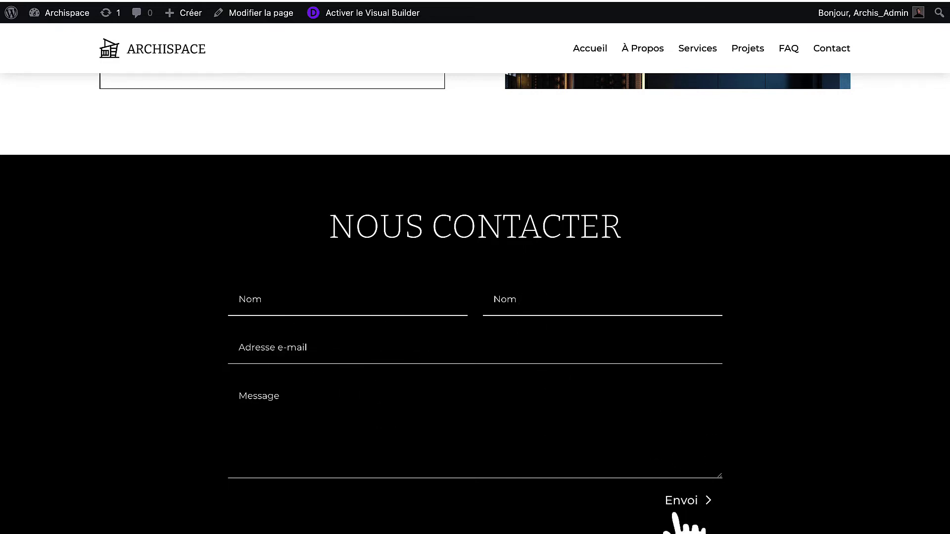
pyautogui.scroll(-3, 744, 445)
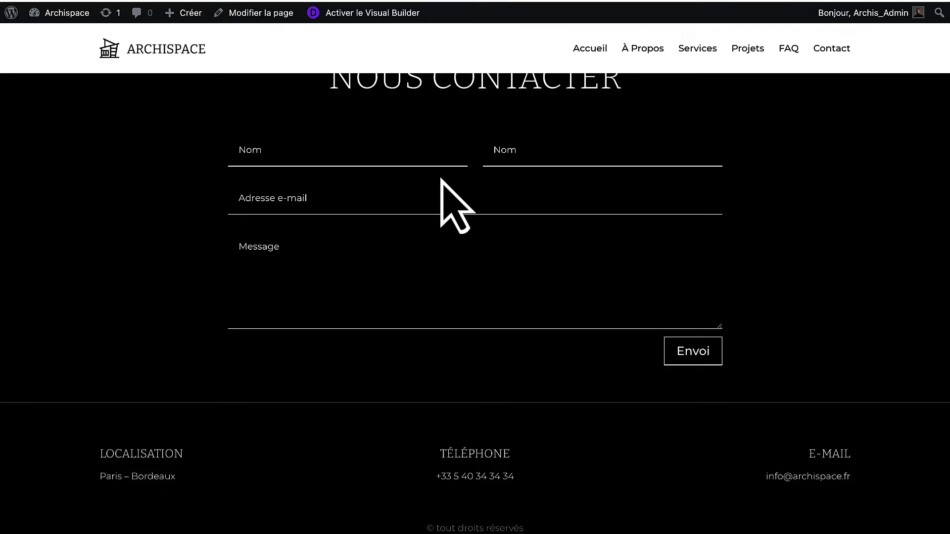
pyautogui.scroll(10, 454, 206)
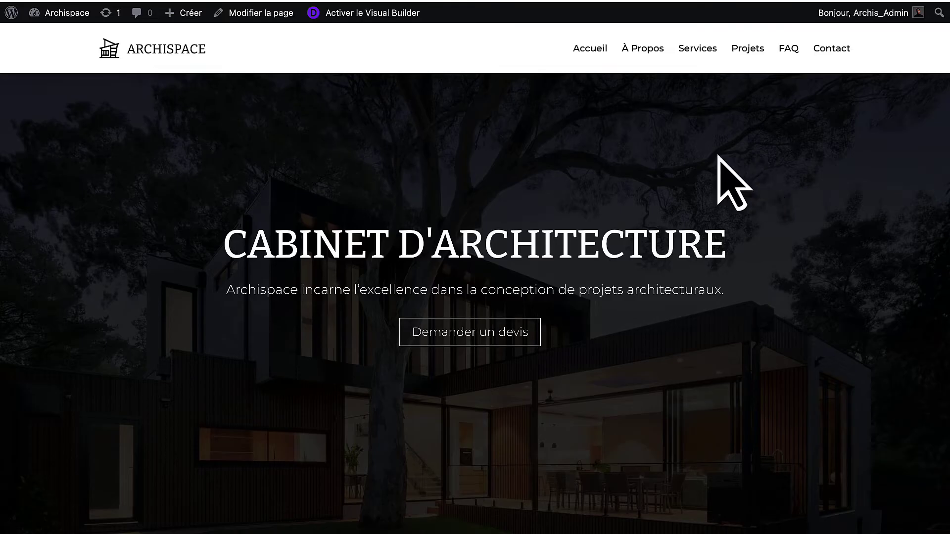
pyautogui.scroll(-2, 488, 179)
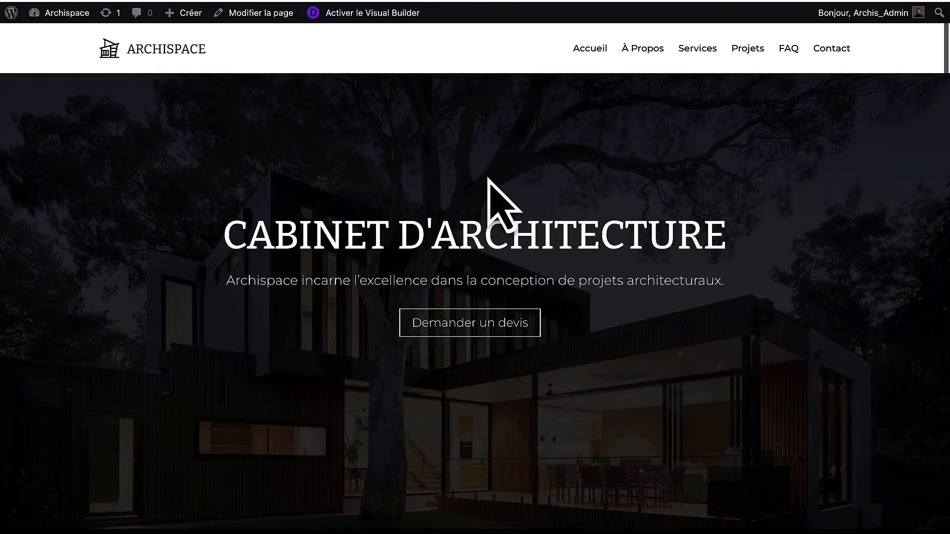
pyautogui.scroll(2, 445, 212)
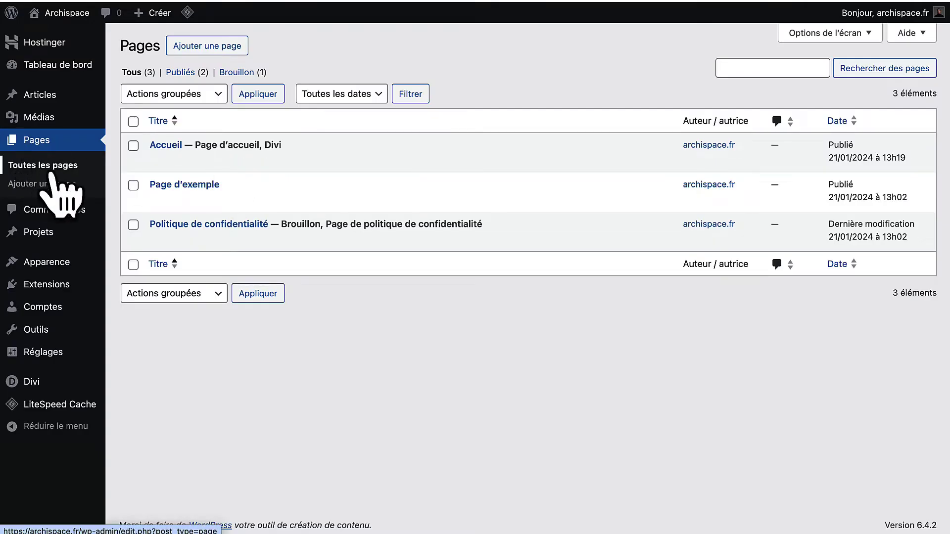
# Open the Accueil page with 'Éditer avec Divi' from the pages list.
pyautogui.moveTo(299, 169)
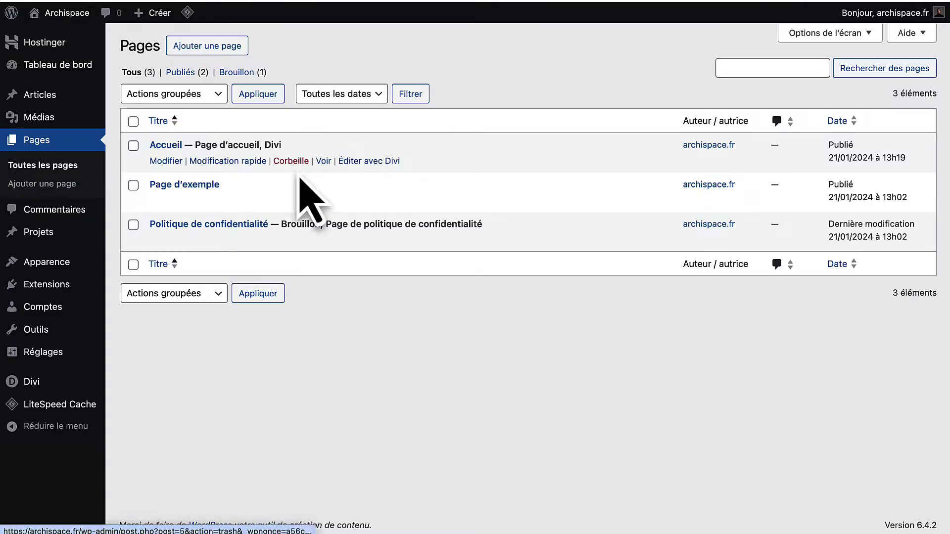
pyautogui.click(365, 164)
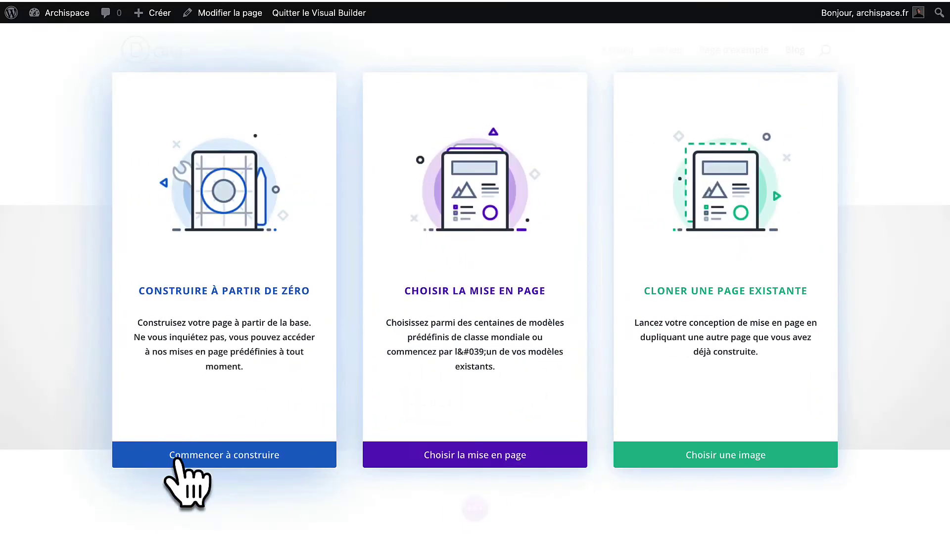
# Start the page from scratch, add a Plein écran section and delete the extra regular section.
pyautogui.click(211, 457)
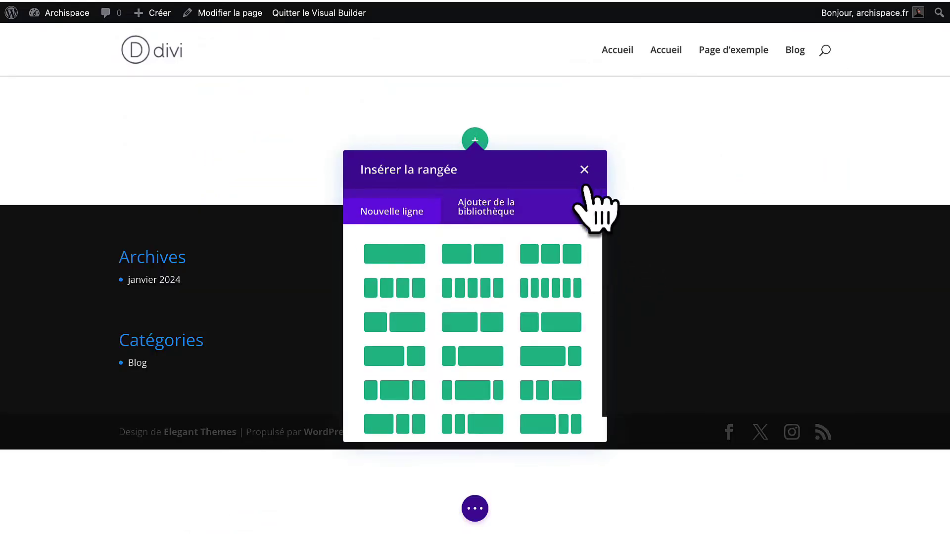
pyautogui.click(586, 171)
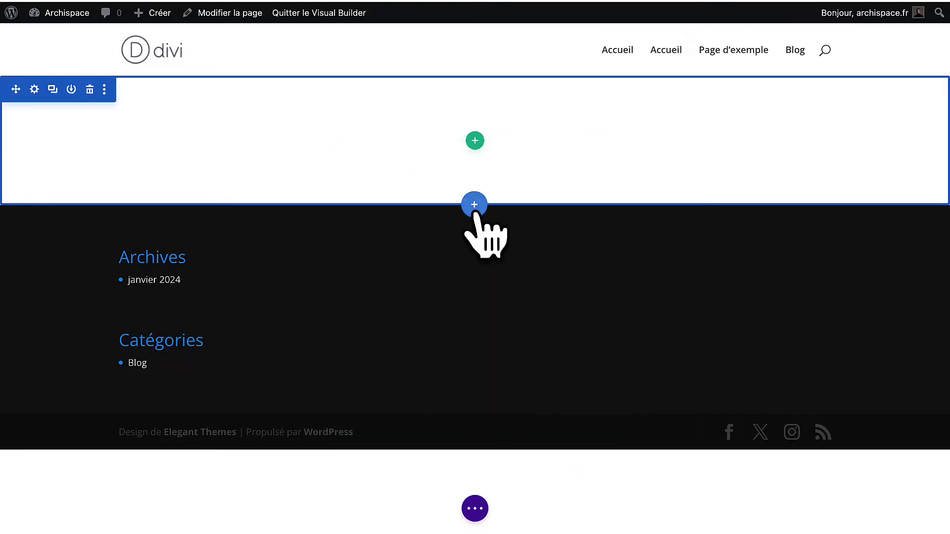
pyautogui.click(475, 210)
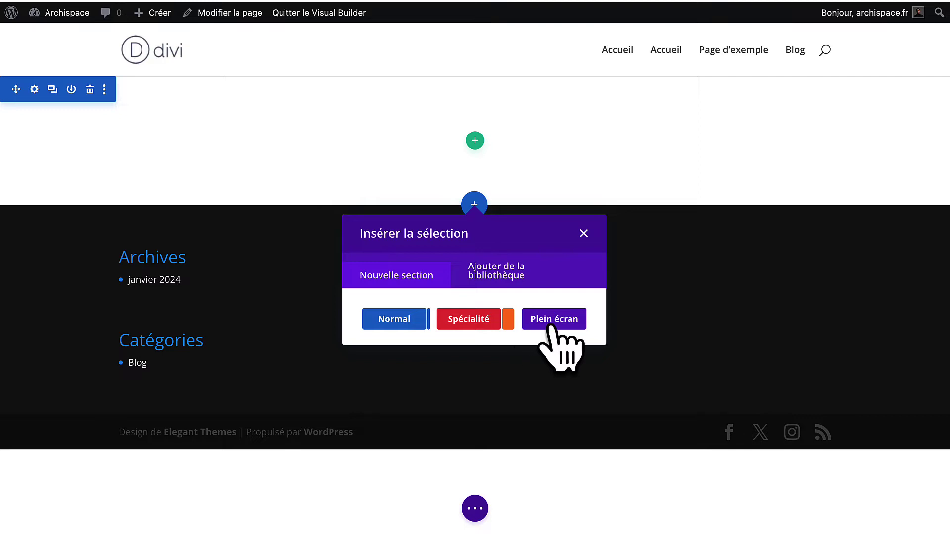
pyautogui.click(550, 328)
pyautogui.click(584, 263)
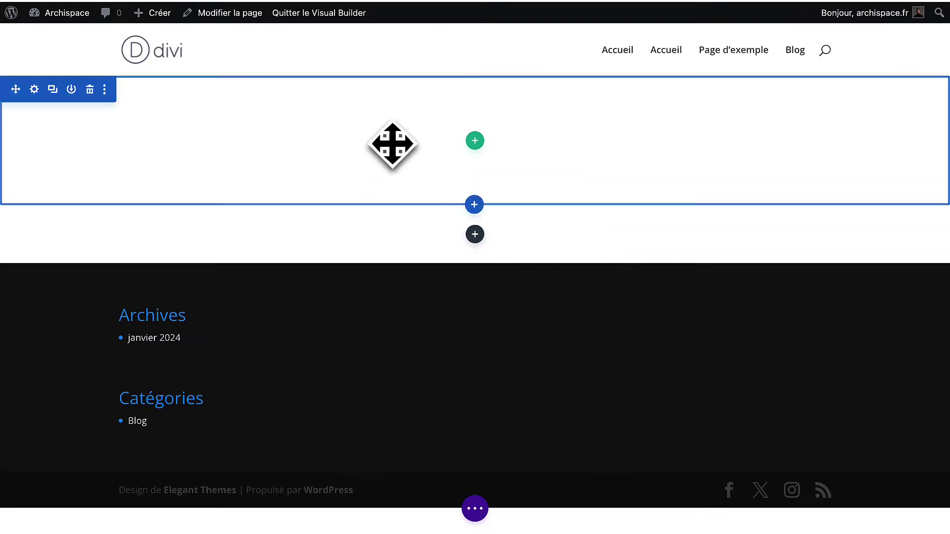
pyautogui.moveTo(392, 145); pyautogui.dragTo(188, 153)
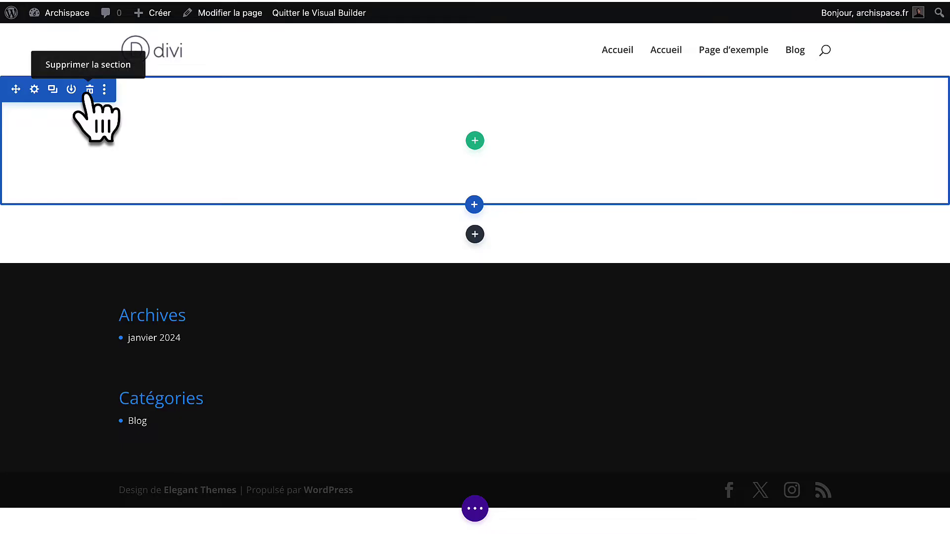
pyautogui.click(89, 90)
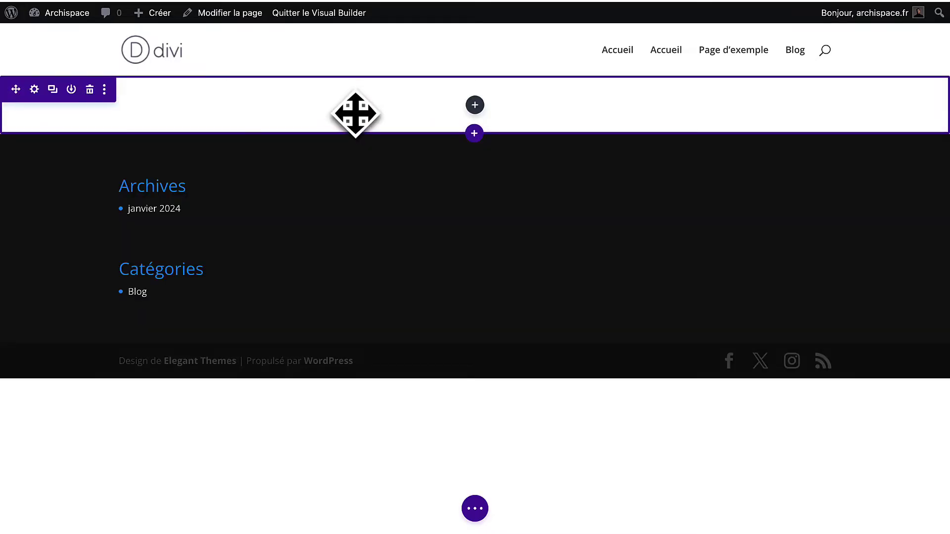
pyautogui.click(474, 105)
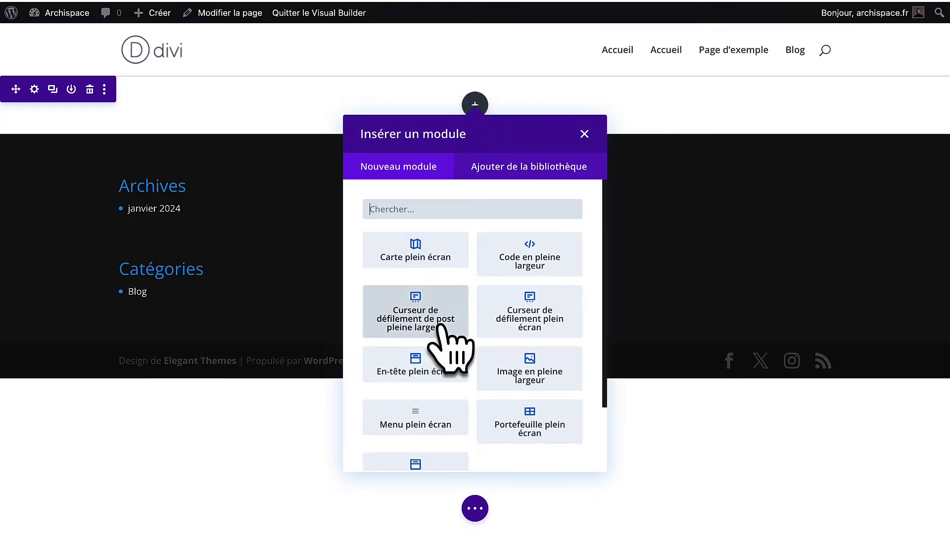
# Insert an 'En-tête plein écran' module with fullscreen mode on and centred text alignment.
pyautogui.click(418, 372)
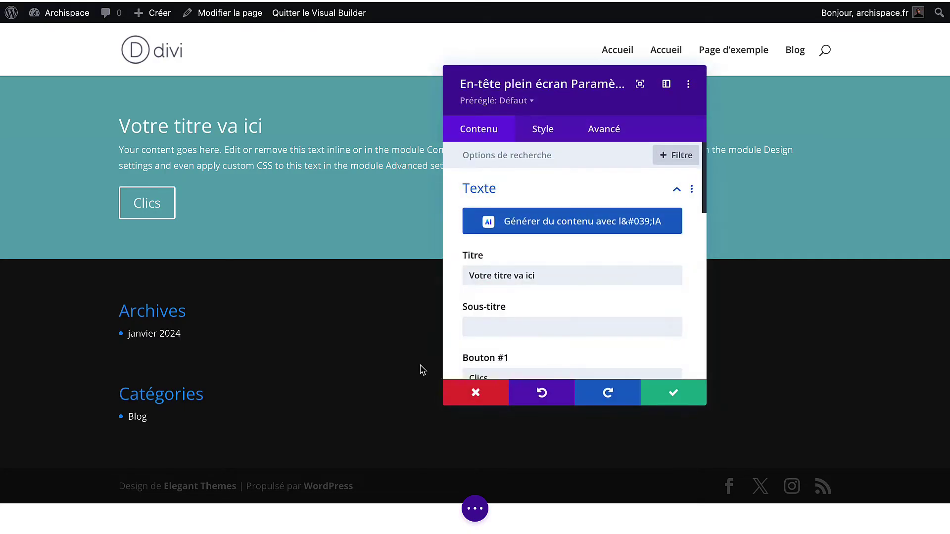
pyautogui.click(545, 132)
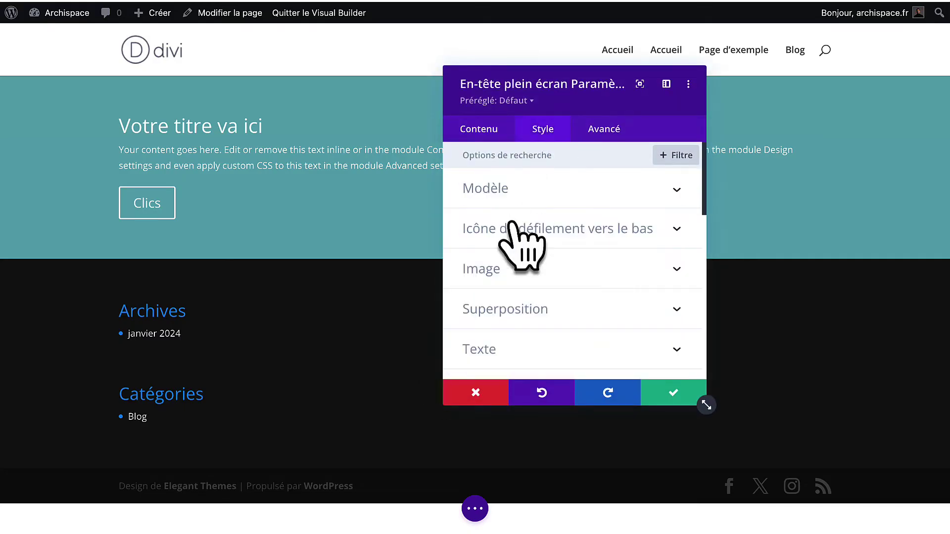
pyautogui.click(525, 192)
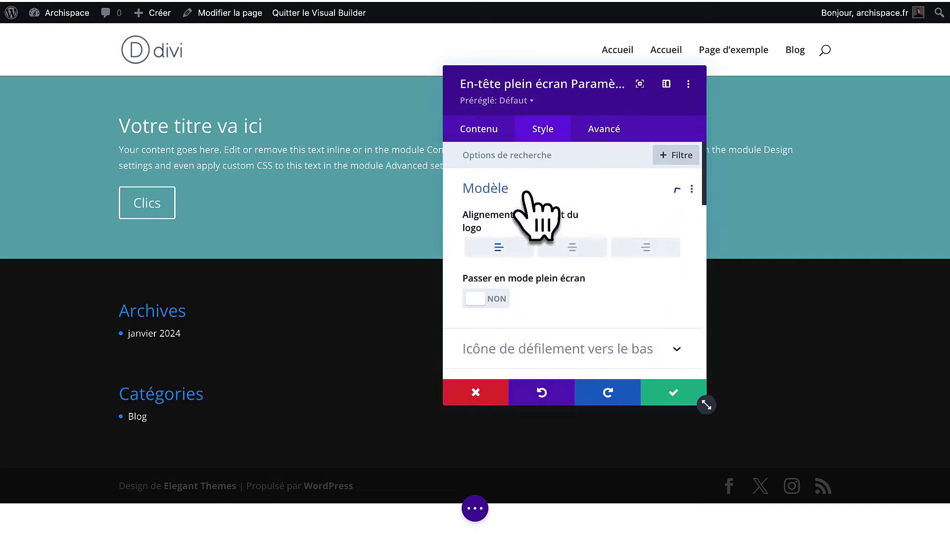
pyautogui.click(479, 300)
pyautogui.scroll(-4, 375, 349)
pyautogui.scroll(4, 375, 349)
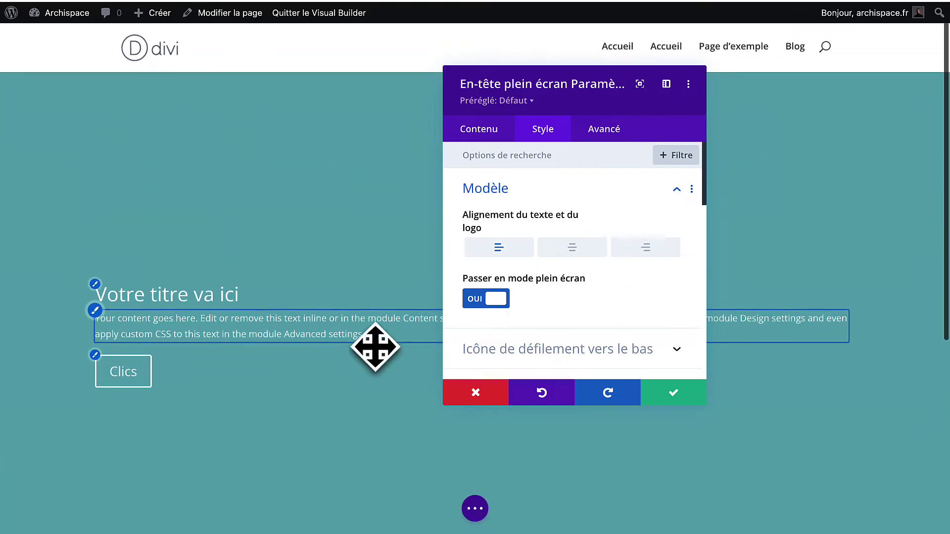
pyautogui.scroll(-3, 376, 348)
pyautogui.scroll(1, 375, 348)
pyautogui.scroll(2, 376, 347)
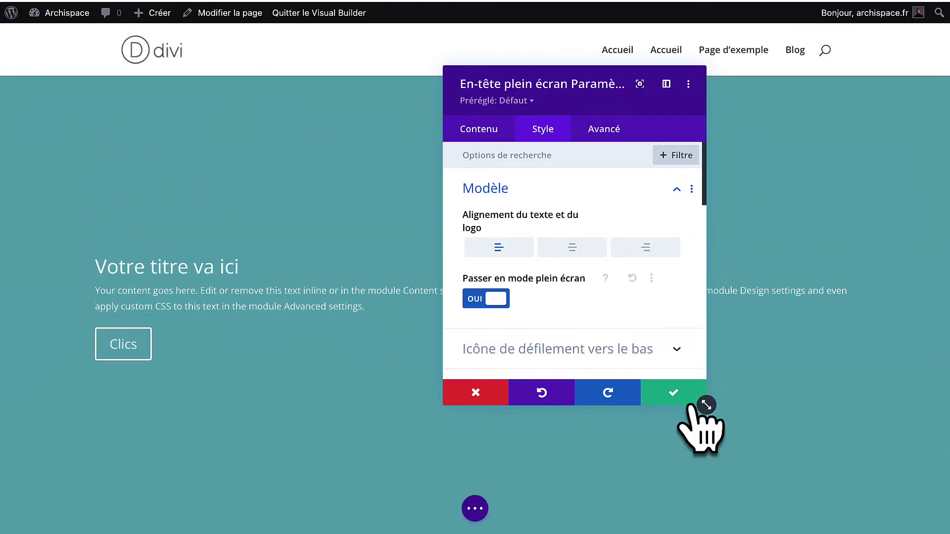
pyautogui.click(569, 250)
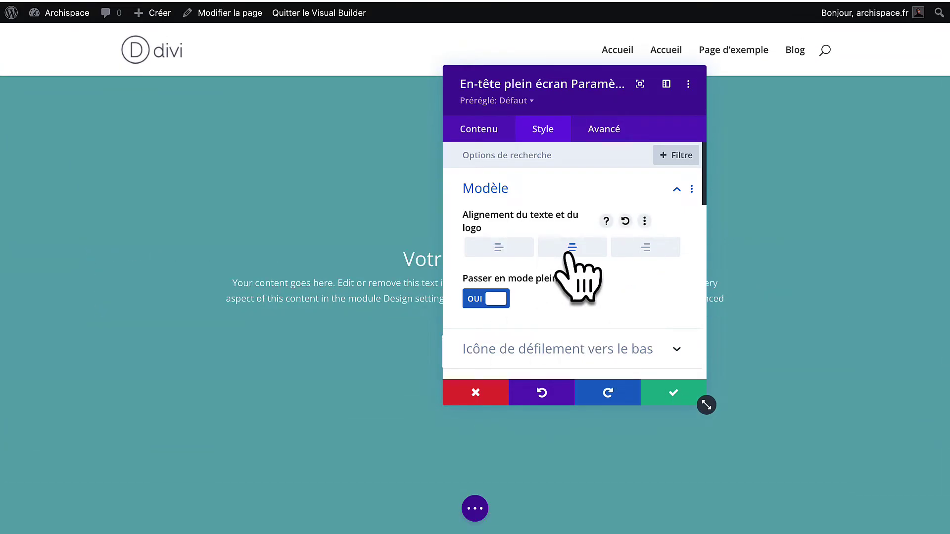
pyautogui.click(668, 397)
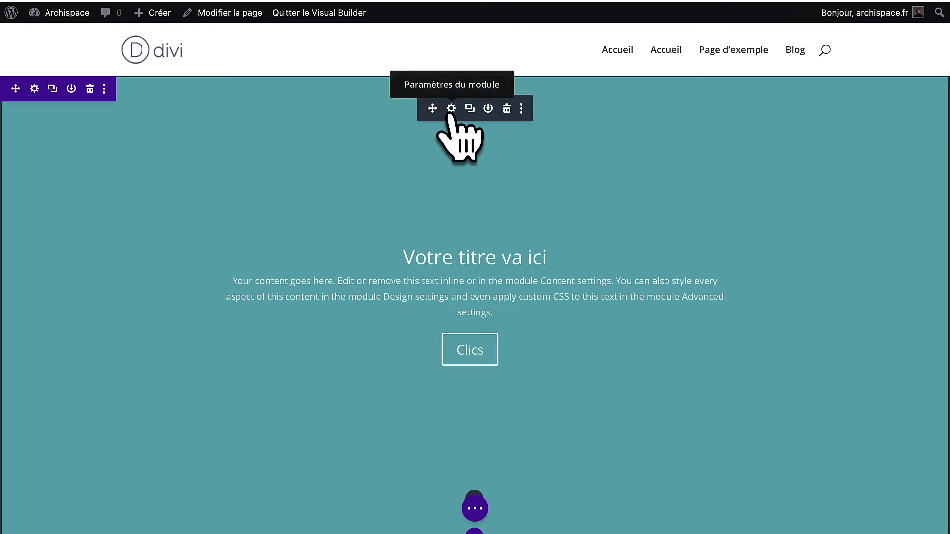
# Change the header background to translucent near-black rgba(10,5,5,0.69) and save.
pyautogui.click(451, 109)
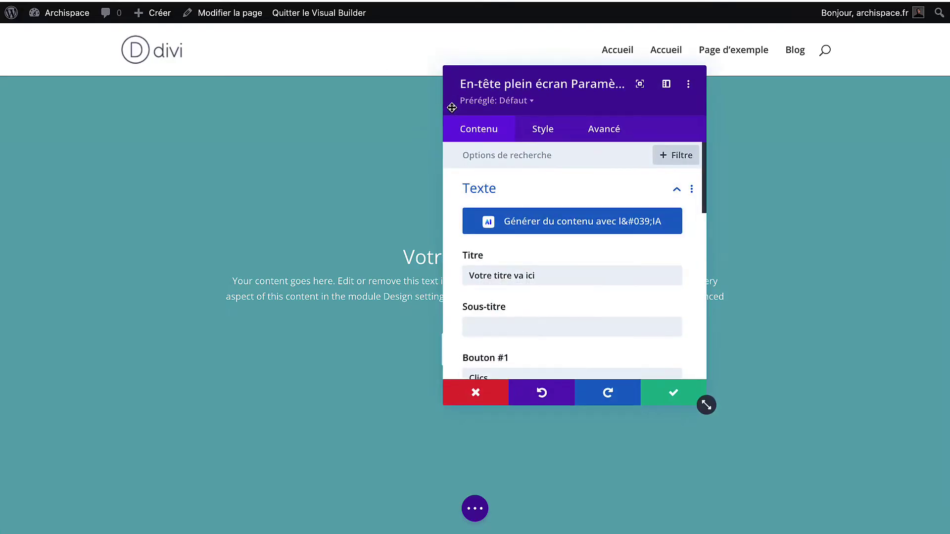
pyautogui.scroll(-5, 509, 282)
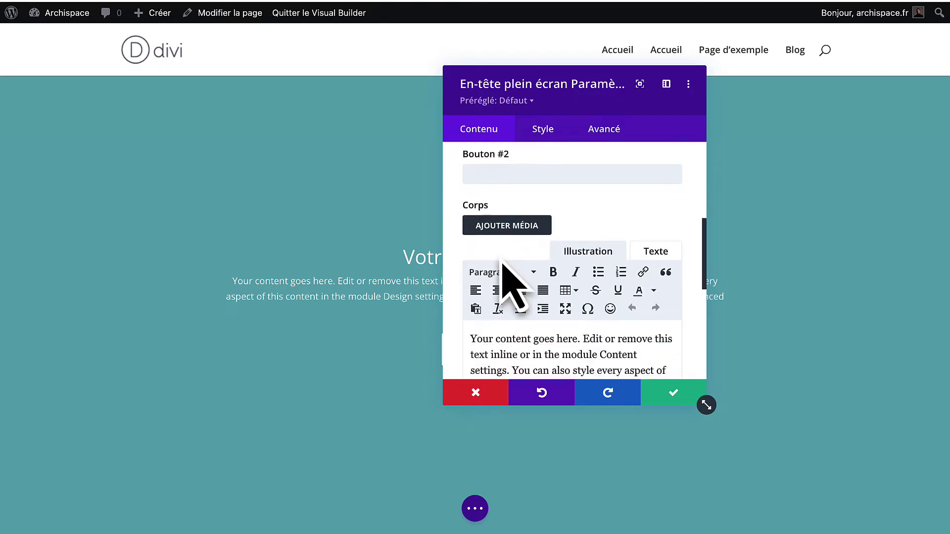
pyautogui.scroll(-8, 502, 267)
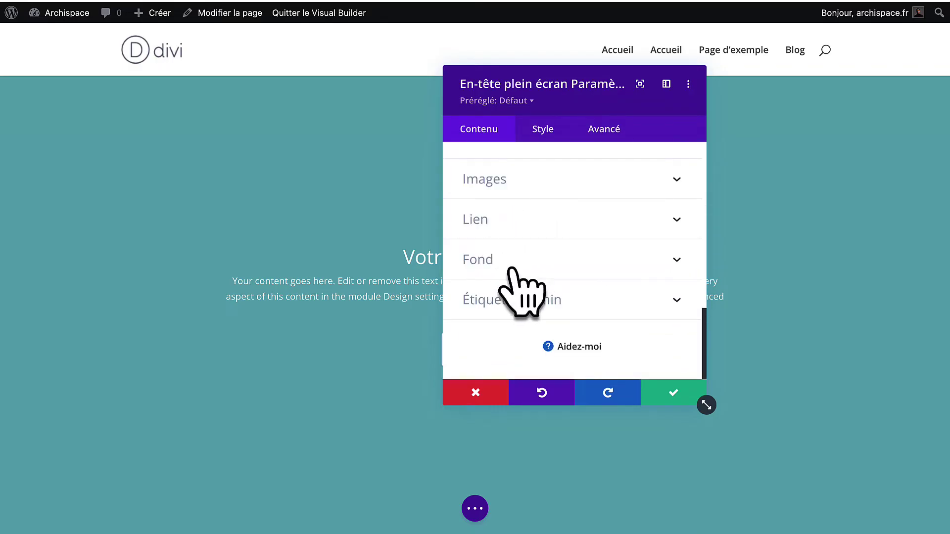
pyautogui.click(513, 270)
pyautogui.click(505, 292)
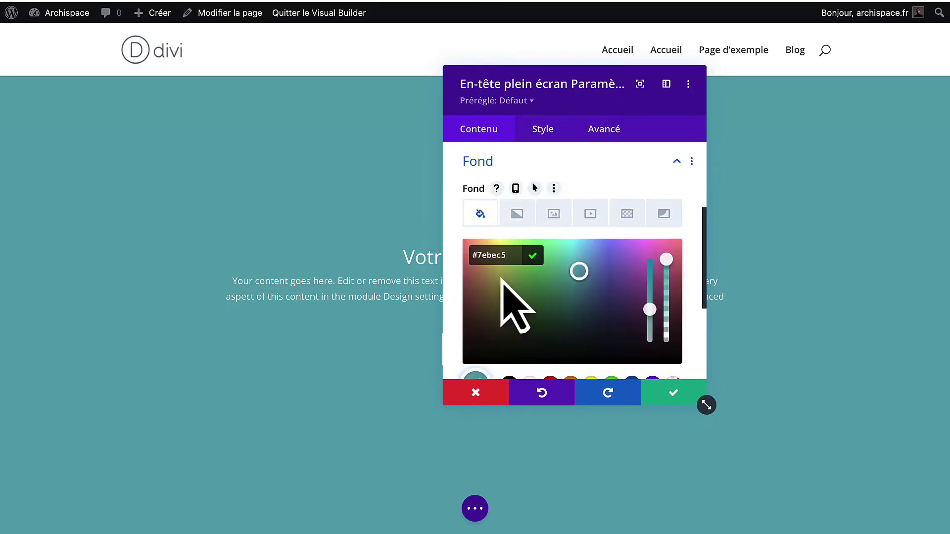
pyautogui.moveTo(520, 318); pyautogui.dragTo(458, 355)
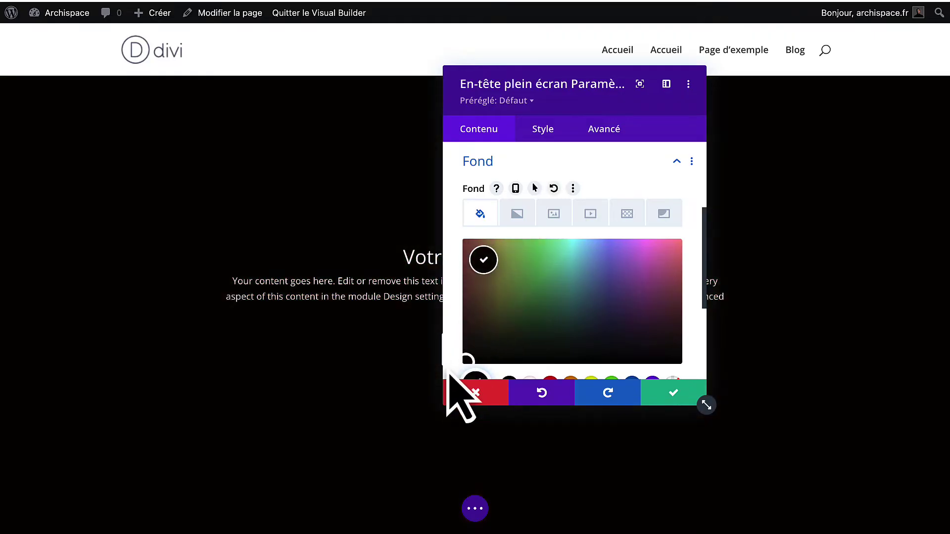
pyautogui.scroll(-3, 452, 393)
pyautogui.scroll(2, 600, 254)
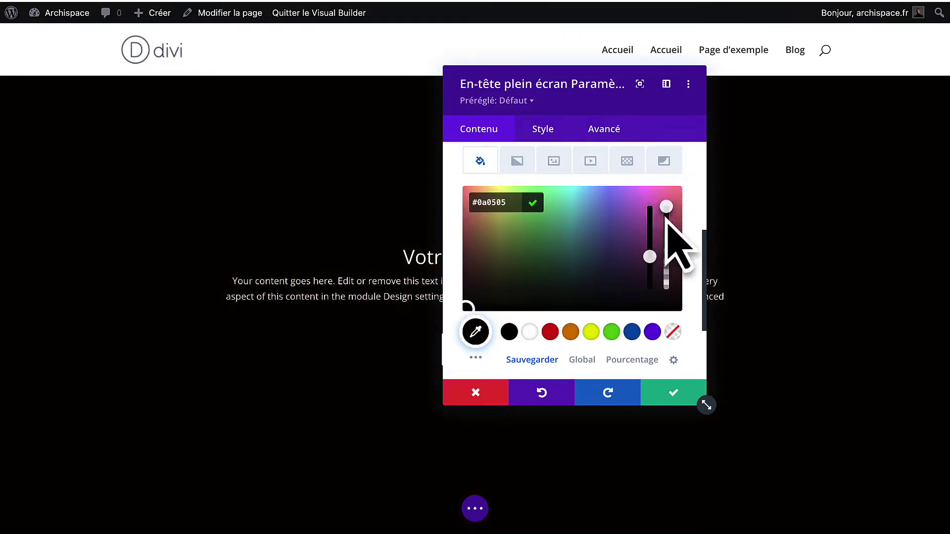
pyautogui.moveTo(667, 217); pyautogui.dragTo(666, 241)
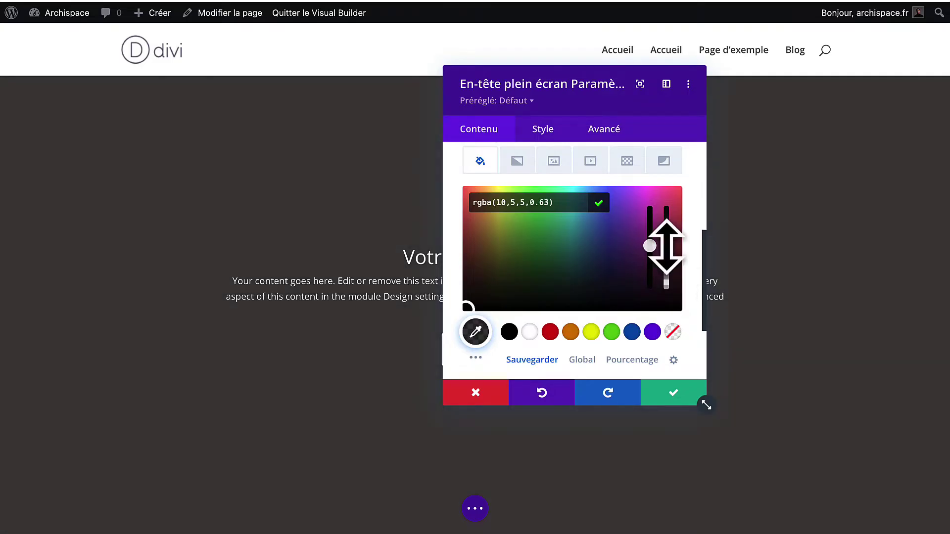
pyautogui.moveTo(666, 246)
pyautogui.mouseDown()
pyautogui.moveTo(666, 231)
pyautogui.moveTo(664, 240)
pyautogui.mouseUp()
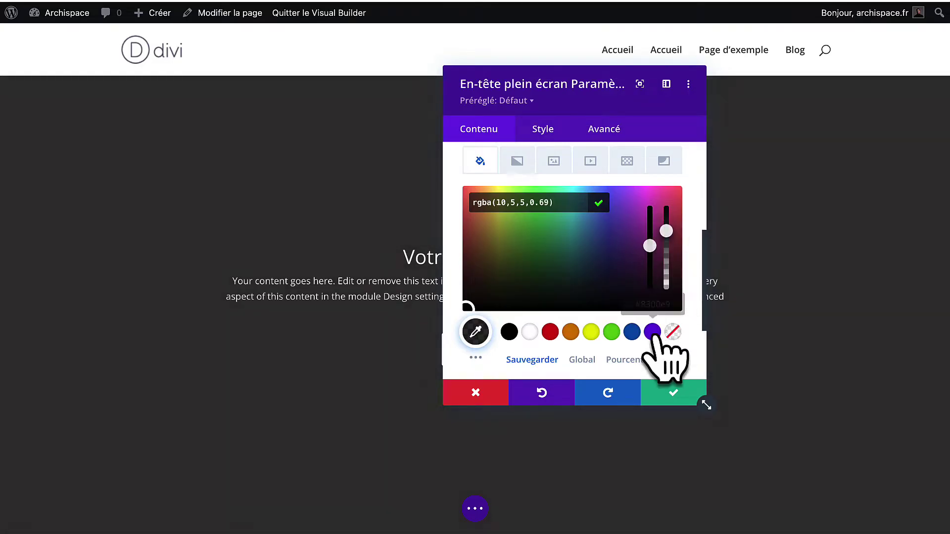
pyautogui.click(663, 395)
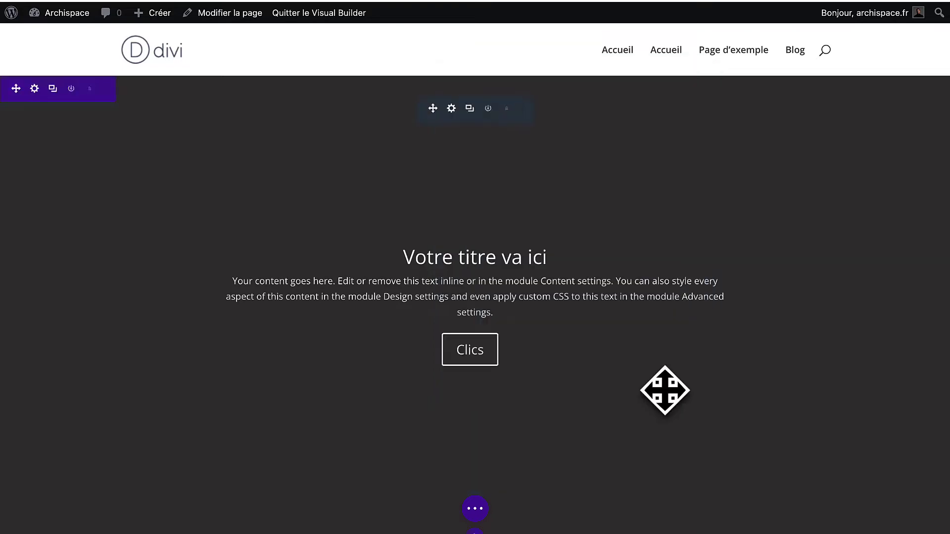
# Switch the section background to an image and open the 'Ajouter une image' chooser.
pyautogui.click(32, 91)
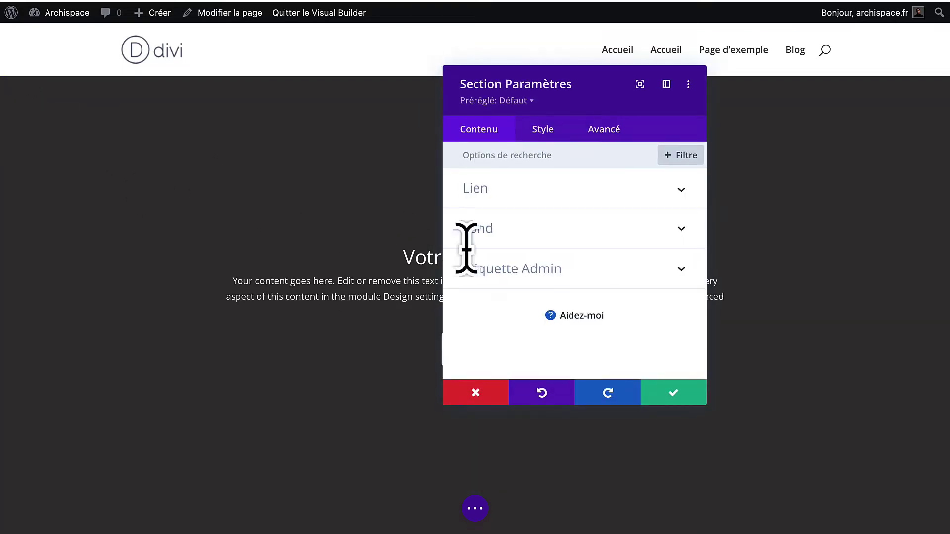
pyautogui.click(561, 243)
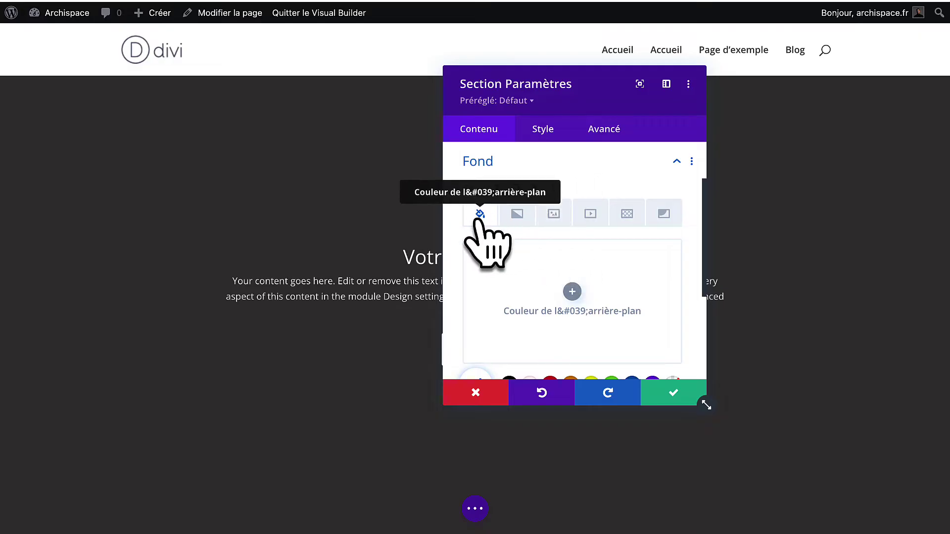
pyautogui.click(539, 162)
pyautogui.click(519, 225)
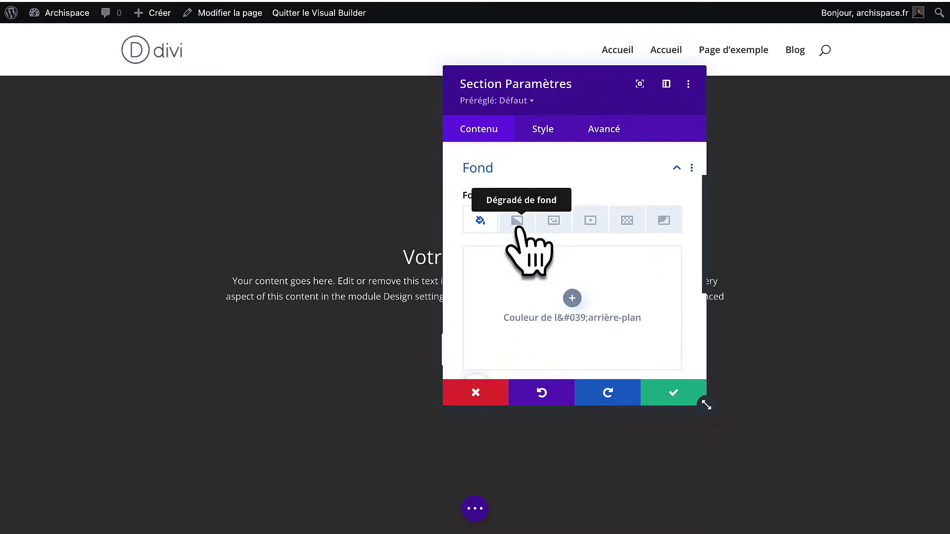
pyautogui.click(553, 215)
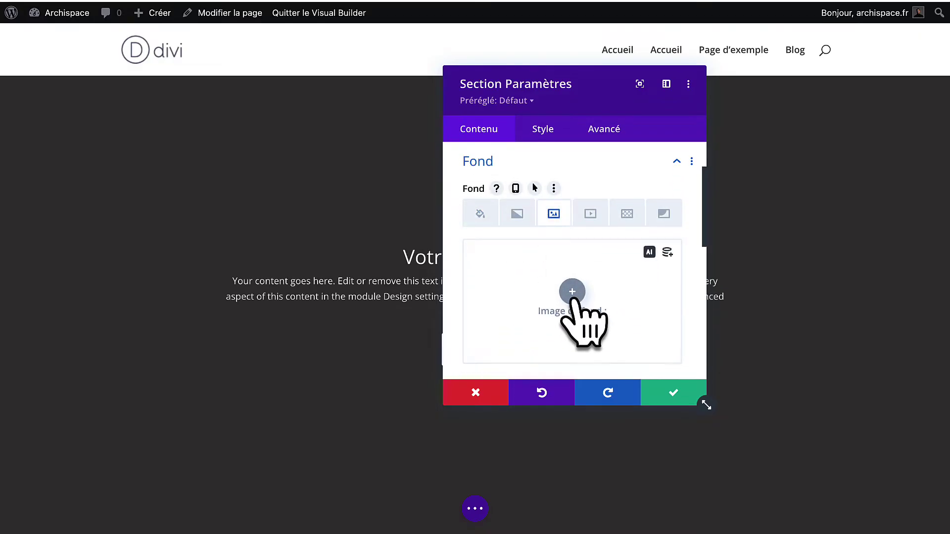
pyautogui.click(571, 291)
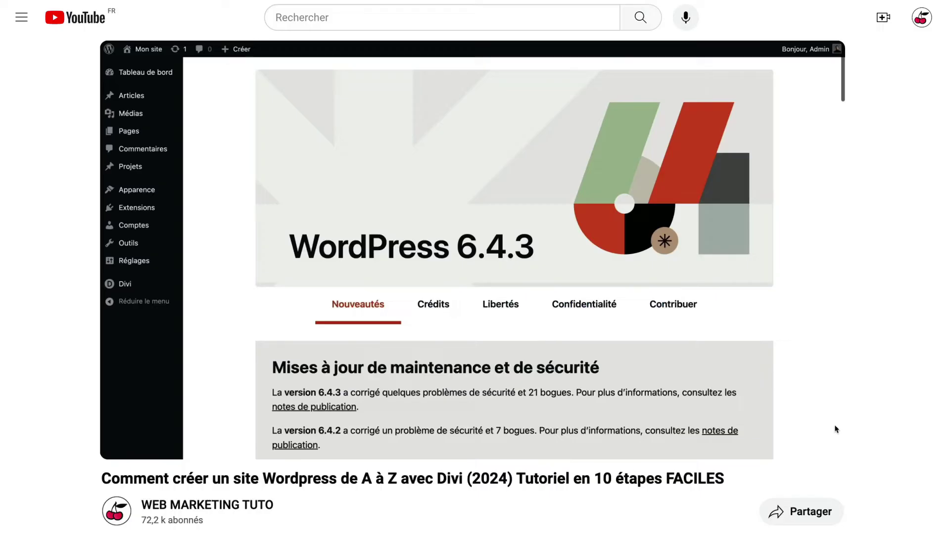
# Upload all 13 images from the site resources folder to the media library.
pyautogui.scroll(-8, 475, 297)
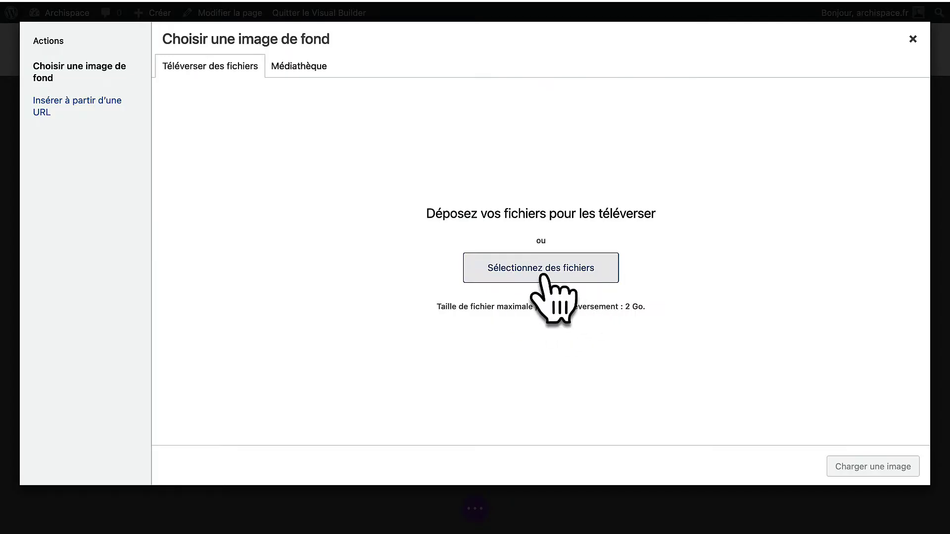
pyautogui.click(544, 276)
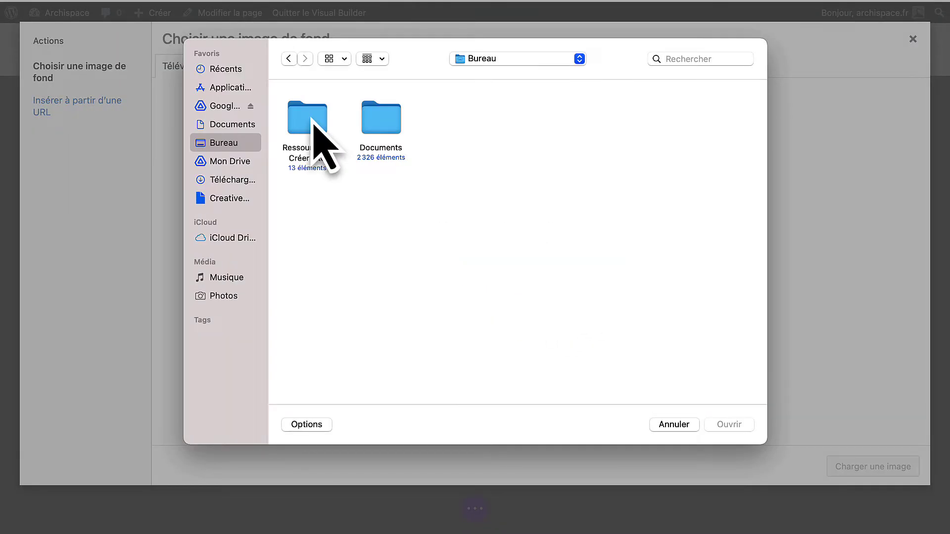
pyautogui.doubleClick(313, 124)
pyautogui.moveTo(312, 392); pyautogui.dragTo(771, 105)
pyautogui.click(732, 427)
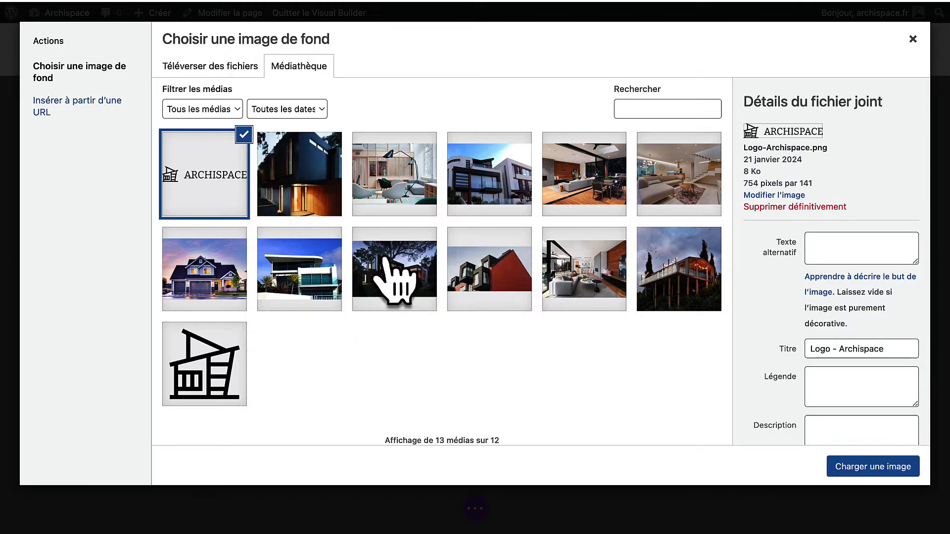
# Set Section-Hero.jpg as the section's background image.
pyautogui.click(395, 277)
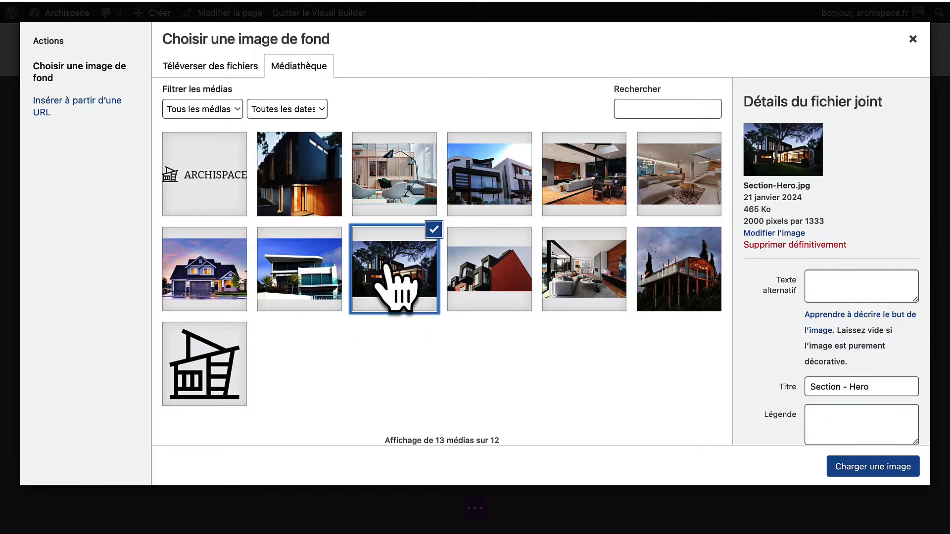
pyautogui.click(895, 473)
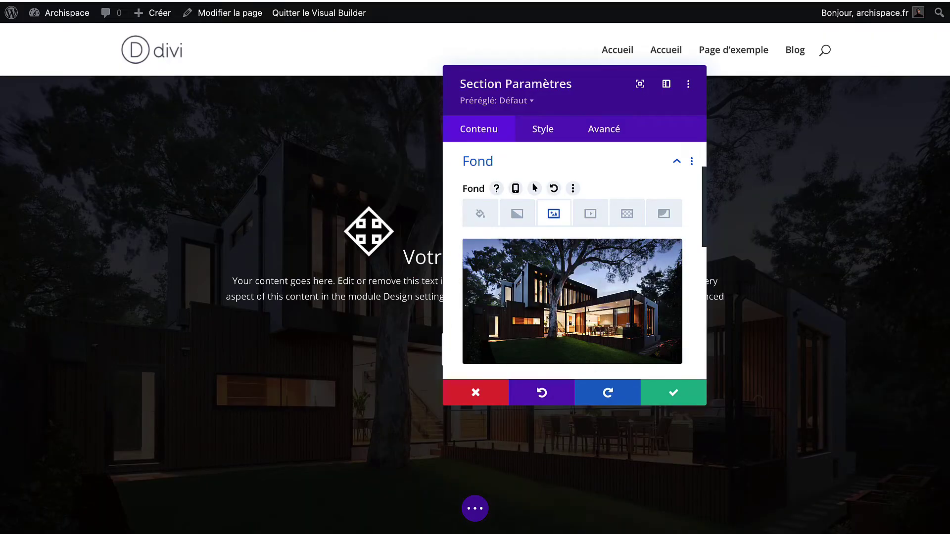
pyautogui.moveTo(591, 91); pyautogui.dragTo(568, 99)
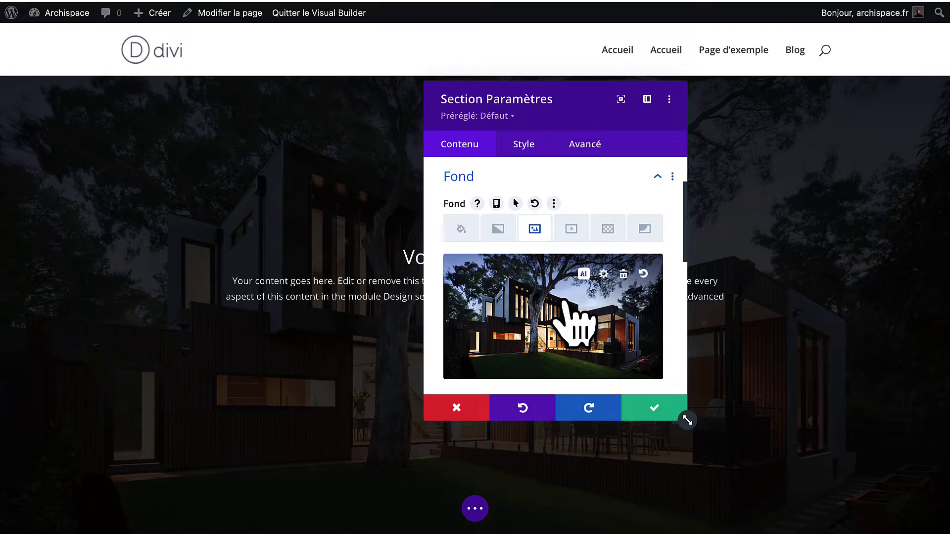
pyautogui.moveTo(549, 106); pyautogui.dragTo(673, 117)
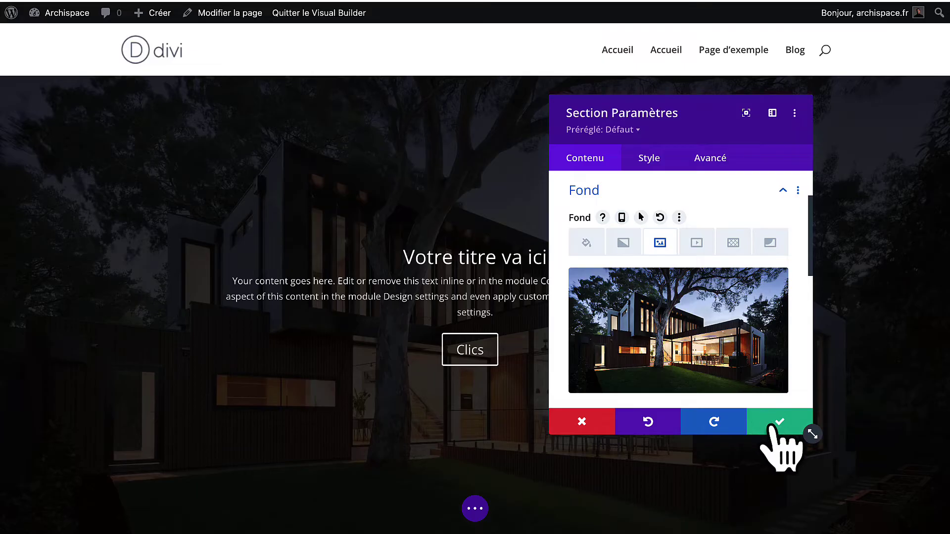
# Save the section background and retitle the hero 'CABINET D'ARCHITECTURE'.
pyautogui.click(773, 425)
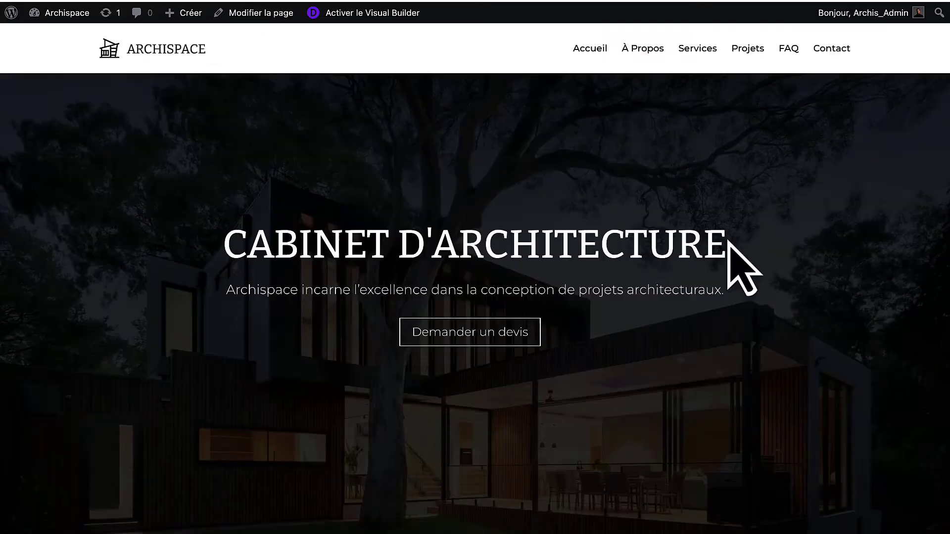
pyautogui.moveTo(727, 241); pyautogui.dragTo(253, 239)
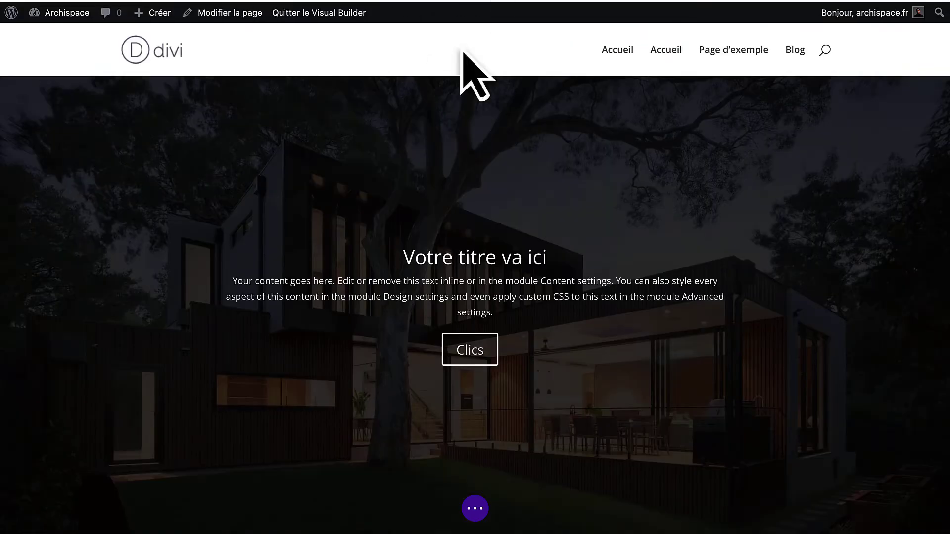
pyautogui.tripleClick(470, 257)
pyautogui.write("CABINET D'ARCHITECTURE")
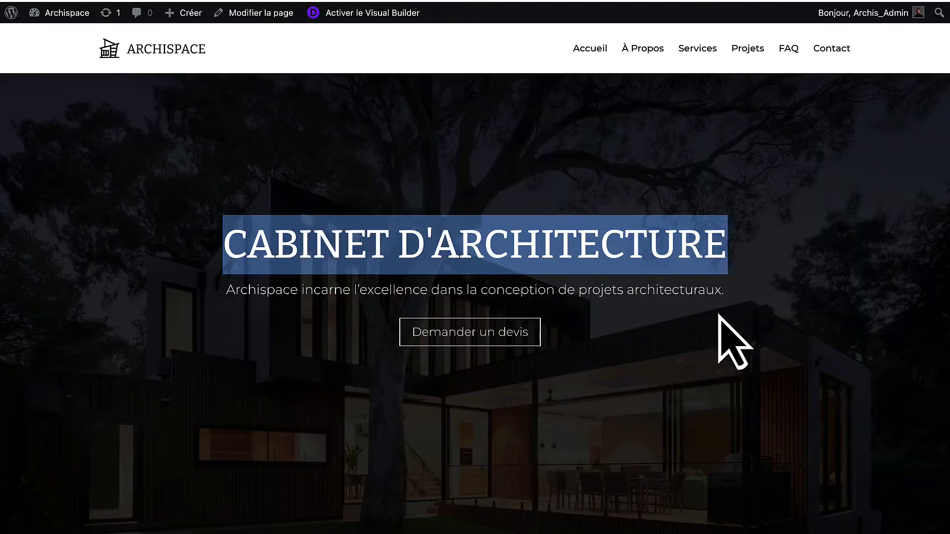
# Replace the hero's default body text with the Archispace intro sentence.
pyautogui.moveTo(726, 292); pyautogui.dragTo(208, 286)
pyautogui.press('super+c')
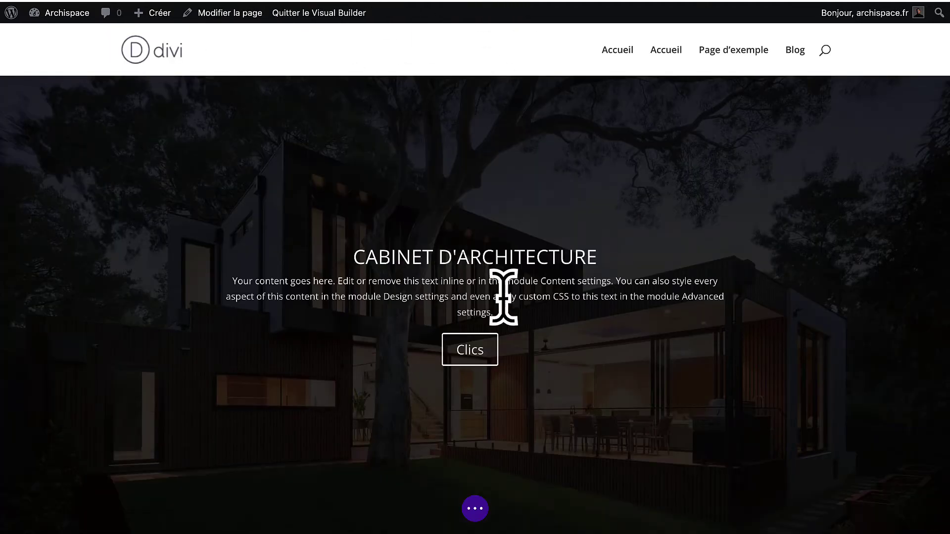
pyautogui.moveTo(507, 316); pyautogui.dragTo(222, 281)
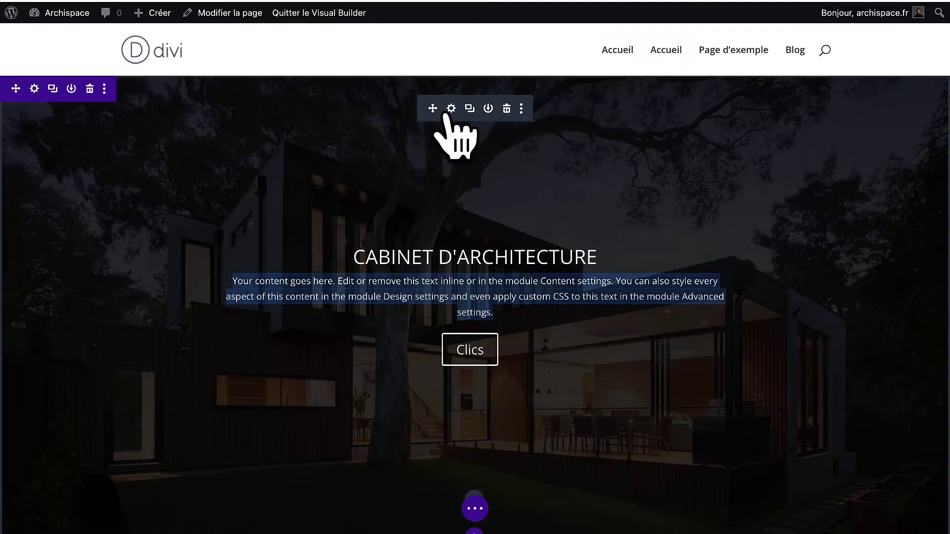
pyautogui.click(448, 107)
pyautogui.scroll(-3, 712, 307)
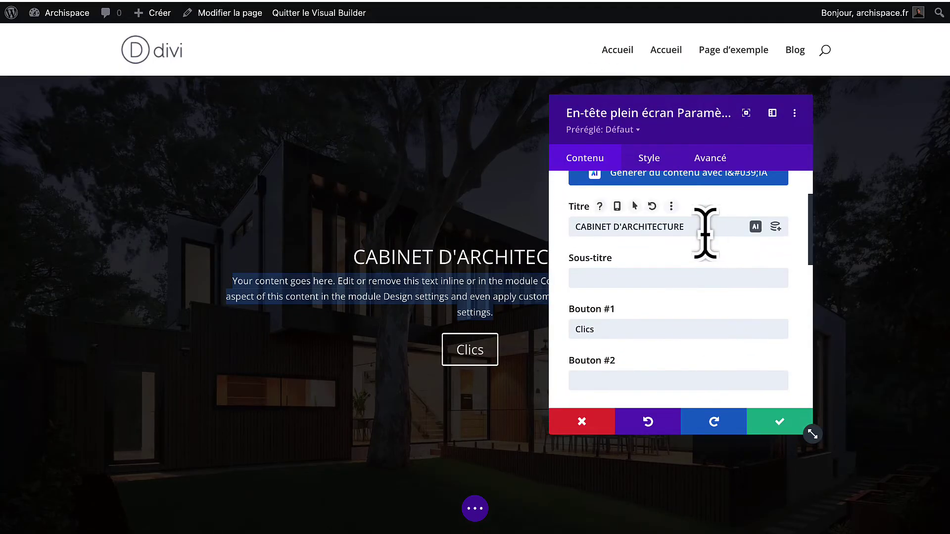
pyautogui.scroll(-5, 604, 291)
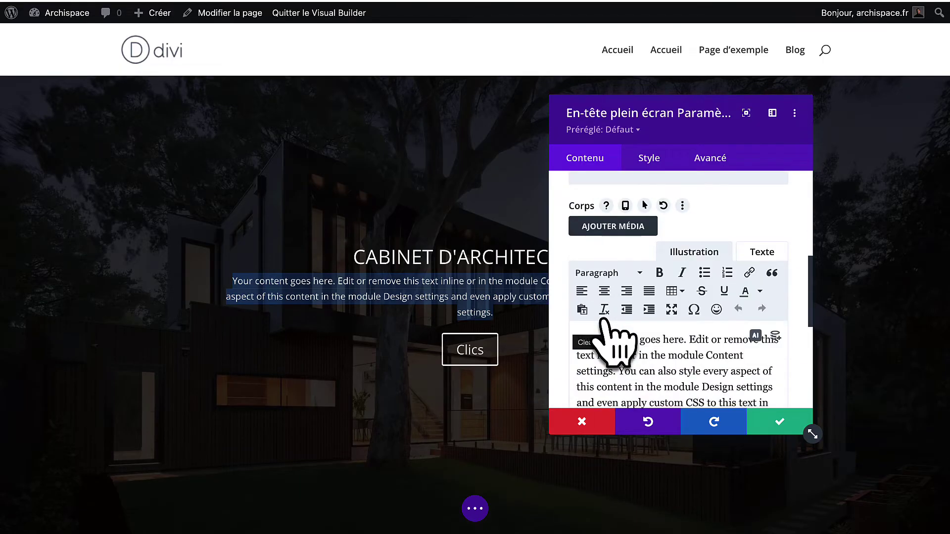
pyautogui.click(762, 252)
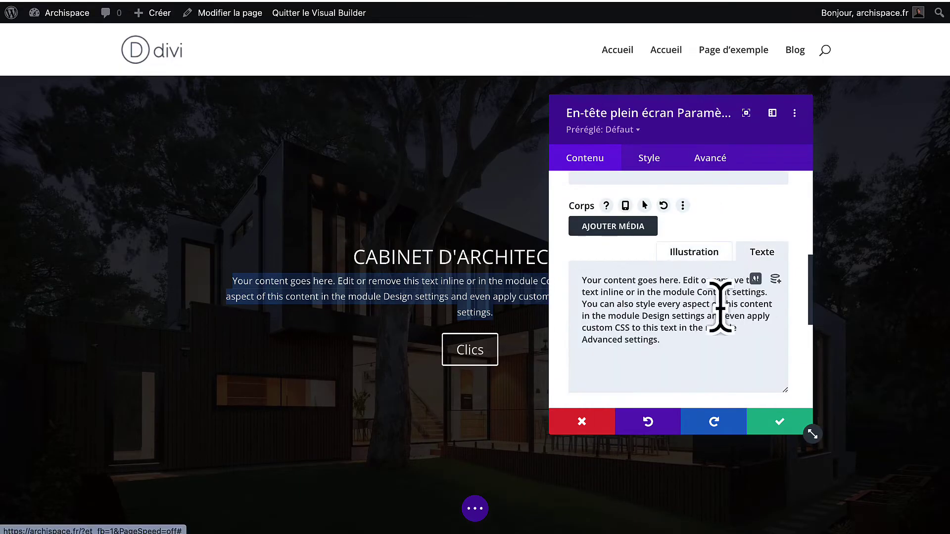
pyautogui.press('super+a')
pyautogui.press('super+v')
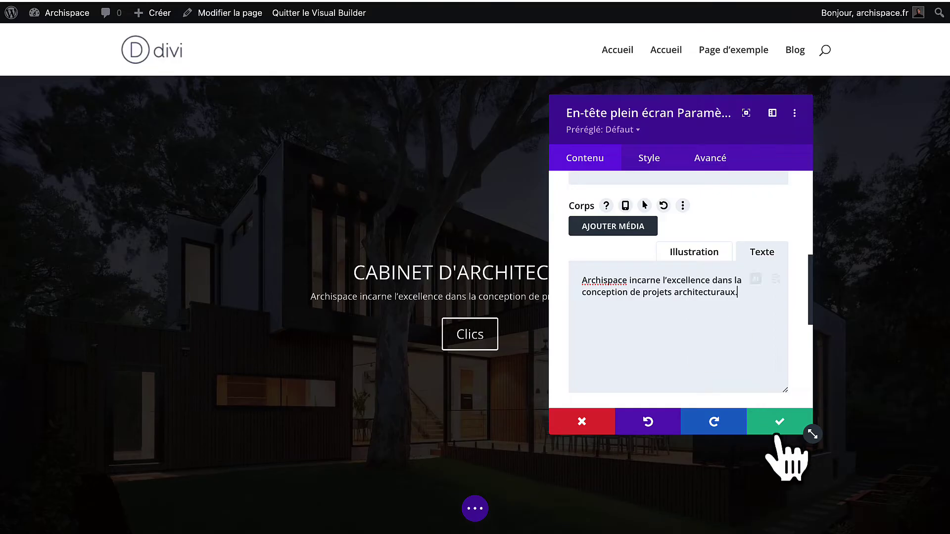
# Label the hero button 'Demander un devis'.
pyautogui.scroll(5, 701, 331)
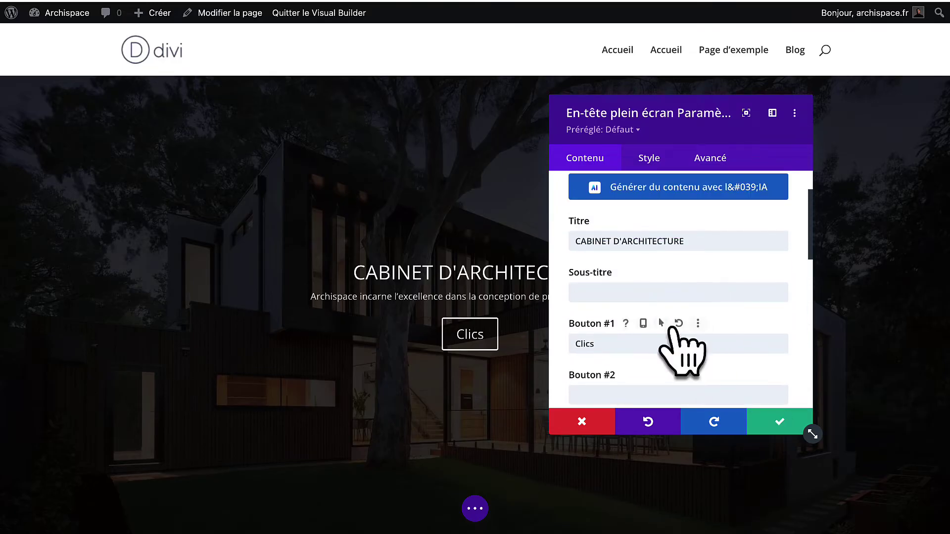
pyautogui.scroll(-1, 643, 351)
pyautogui.moveTo(613, 328); pyautogui.dragTo(552, 336)
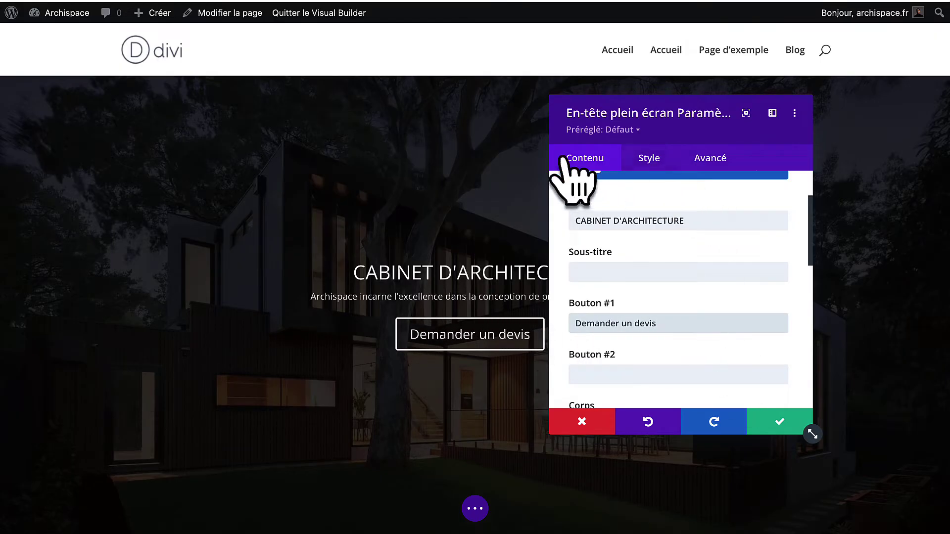
pyautogui.click(645, 159)
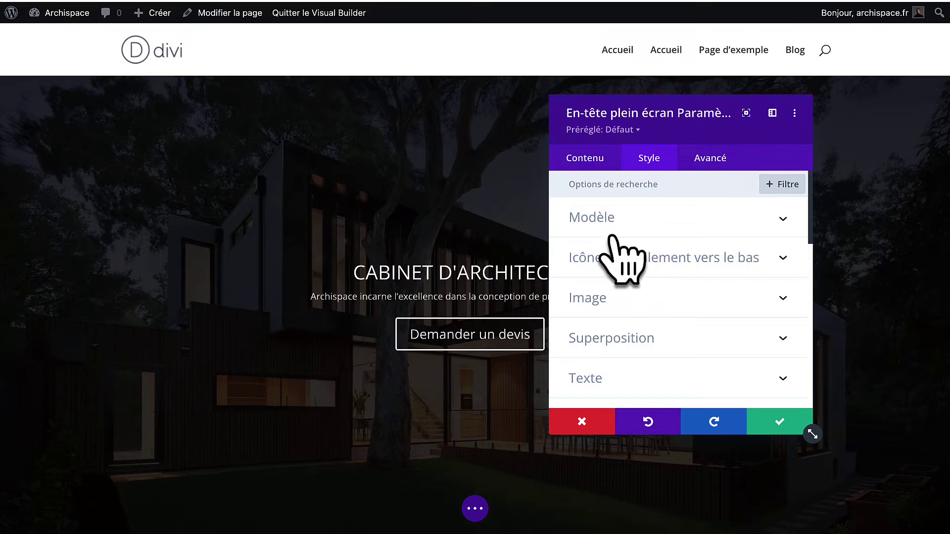
# Set the hero title font to Bitter in the Titre Texte settings.
pyautogui.scroll(-3, 611, 237)
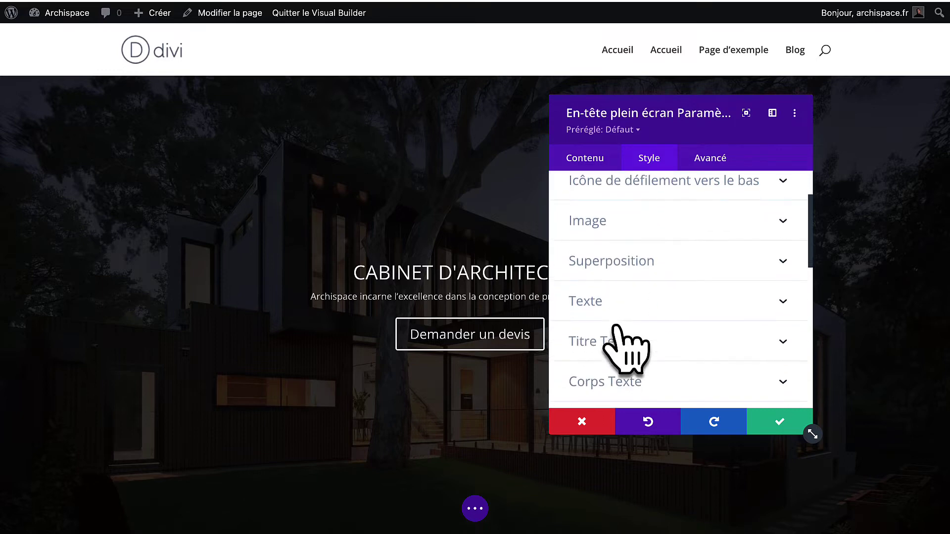
pyautogui.scroll(-2, 624, 353)
pyautogui.scroll(2, 652, 292)
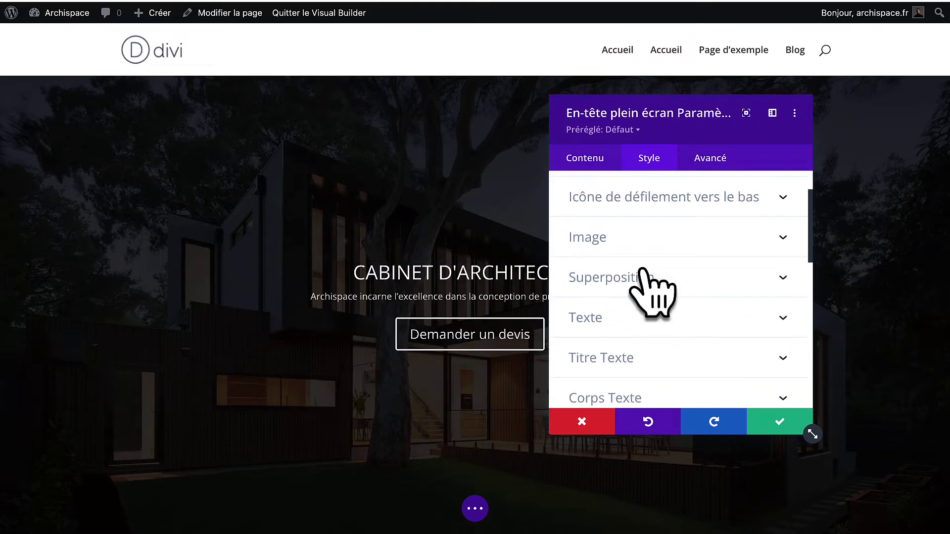
pyautogui.scroll(-3, 643, 257)
pyautogui.scroll(3, 628, 376)
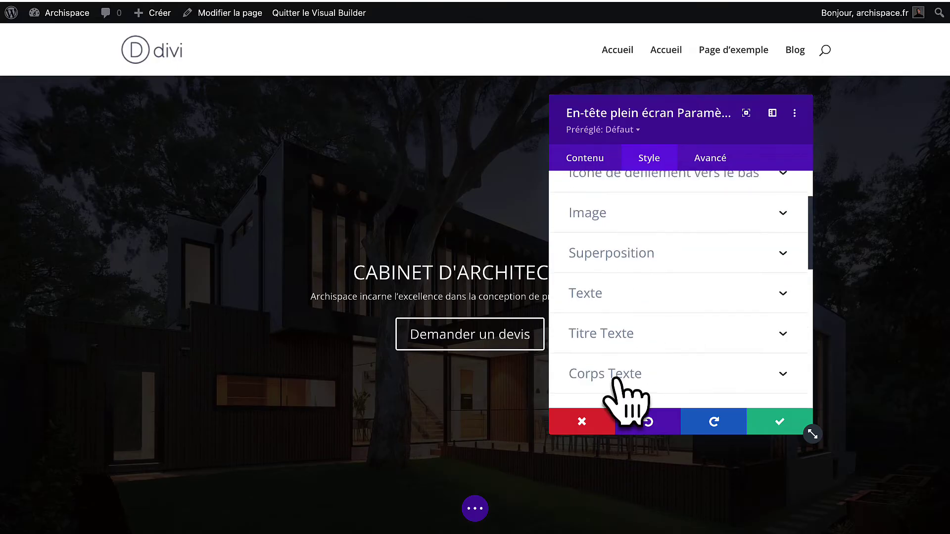
pyautogui.scroll(-2, 622, 367)
pyautogui.click(638, 280)
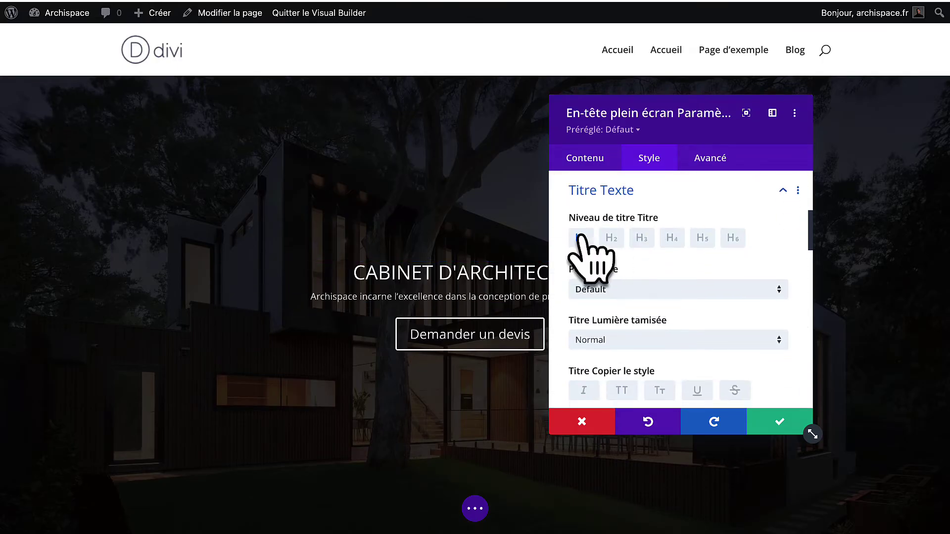
pyautogui.click(606, 290)
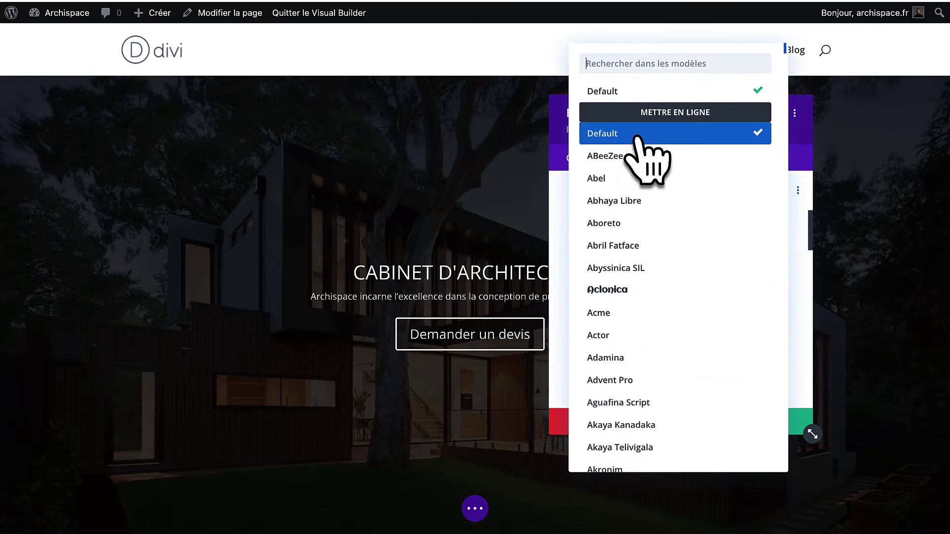
pyautogui.write('biy')
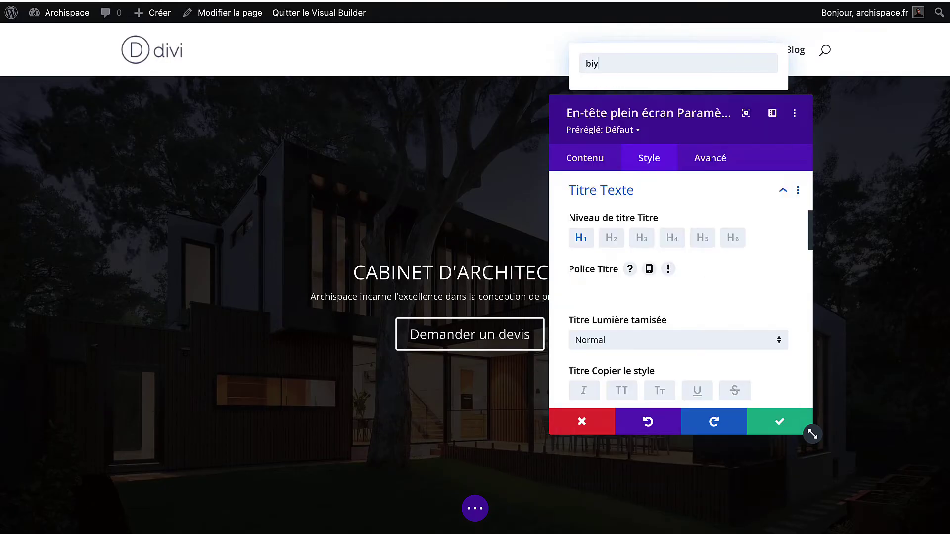
pyautogui.write('t')
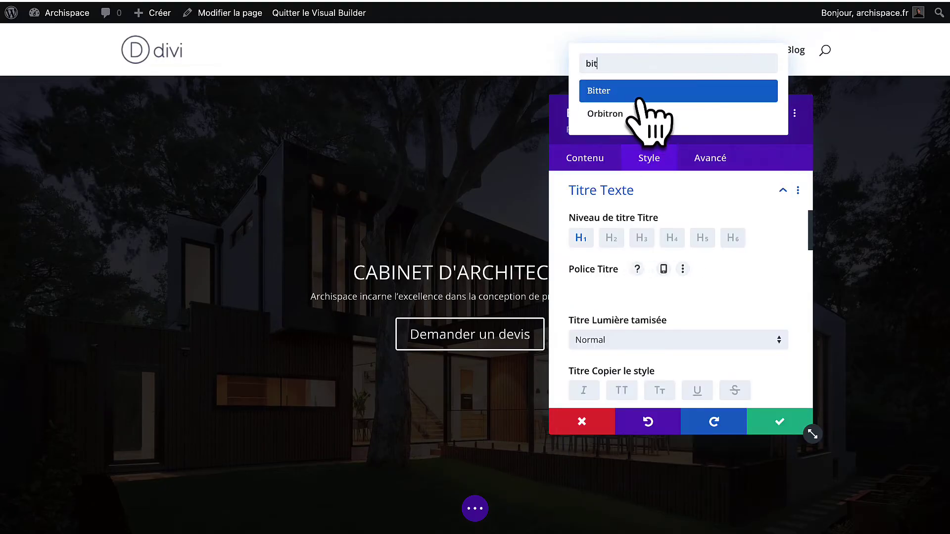
pyautogui.click(642, 92)
# Enlarge the hero title text size to 60px.
pyautogui.scroll(-5, 633, 307)
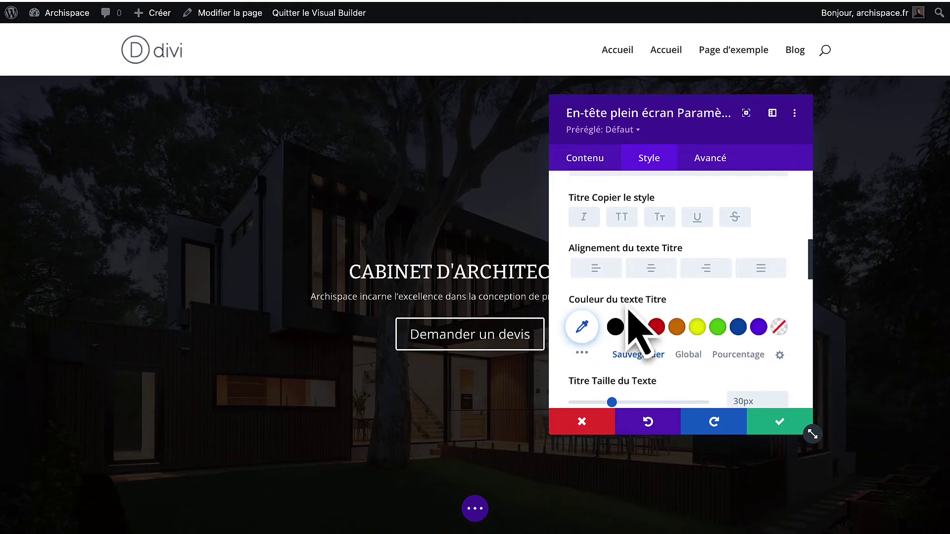
pyautogui.moveTo(615, 304); pyautogui.dragTo(651, 303)
pyautogui.scroll(1, 652, 265)
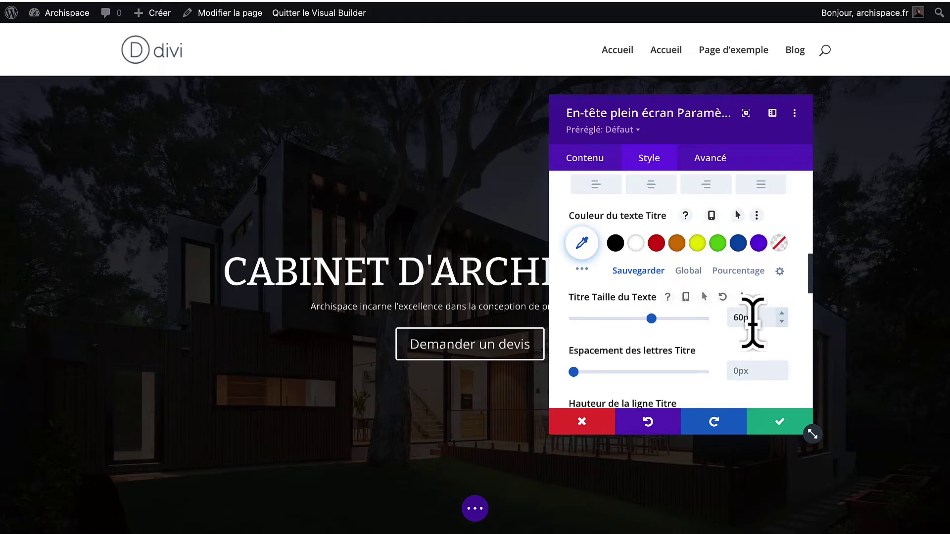
pyautogui.scroll(6, 688, 235)
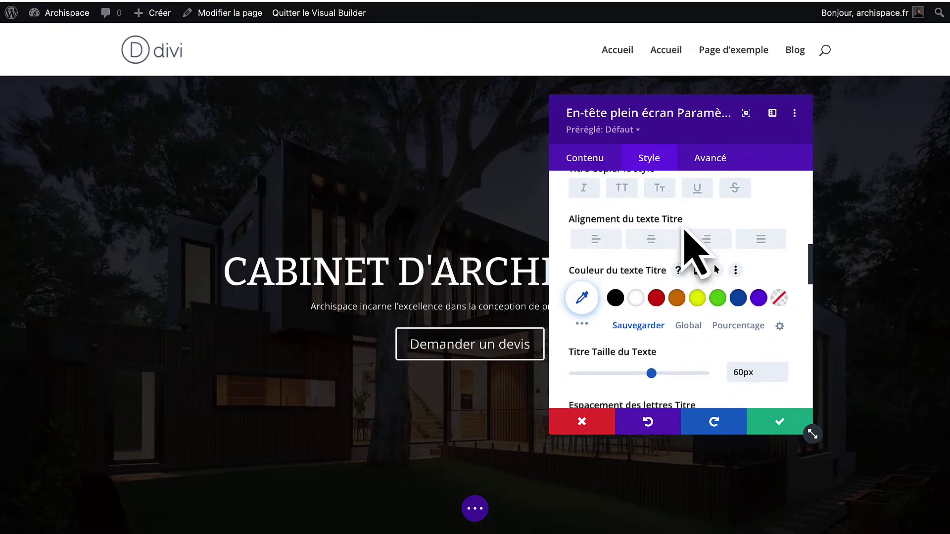
pyautogui.scroll(3, 685, 242)
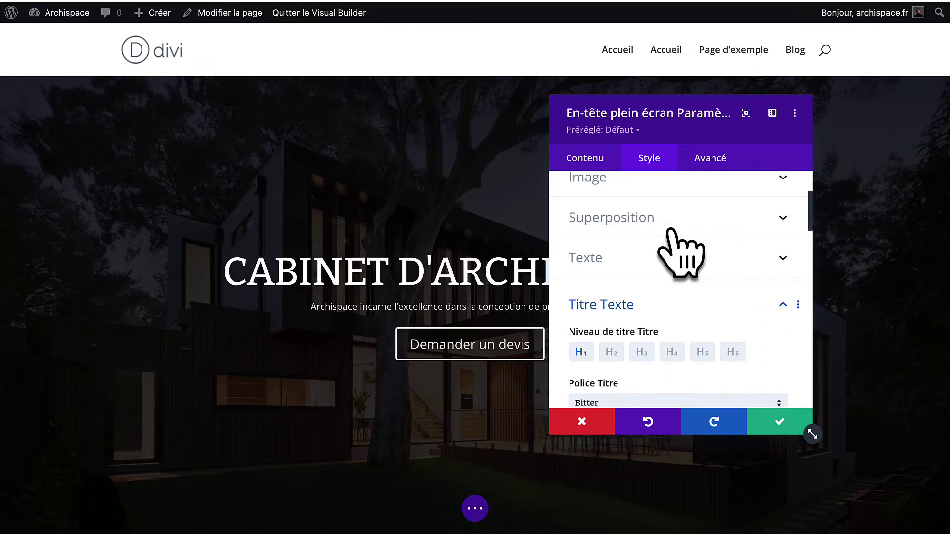
# Set the intro line's body font to Montserrat.
pyautogui.click(638, 301)
pyautogui.click(624, 342)
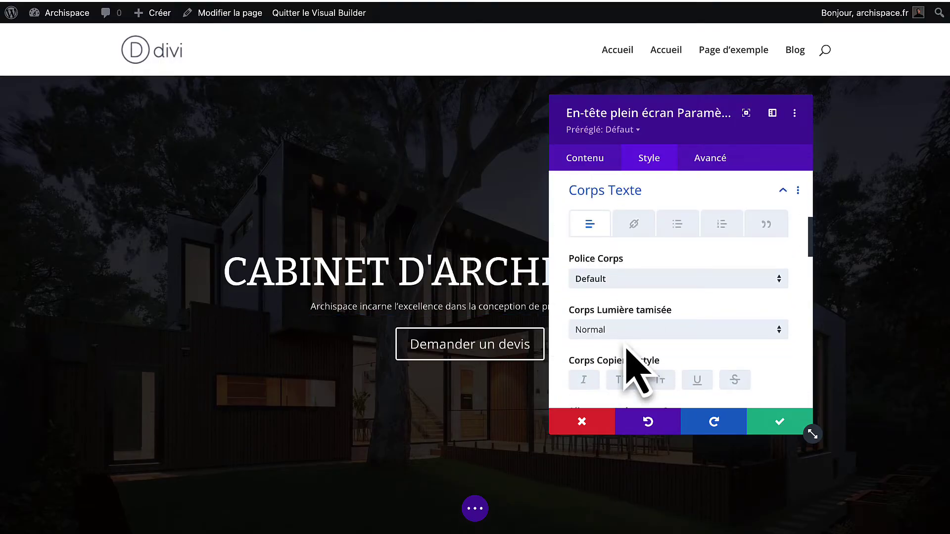
pyautogui.click(638, 277)
pyautogui.write('mont')
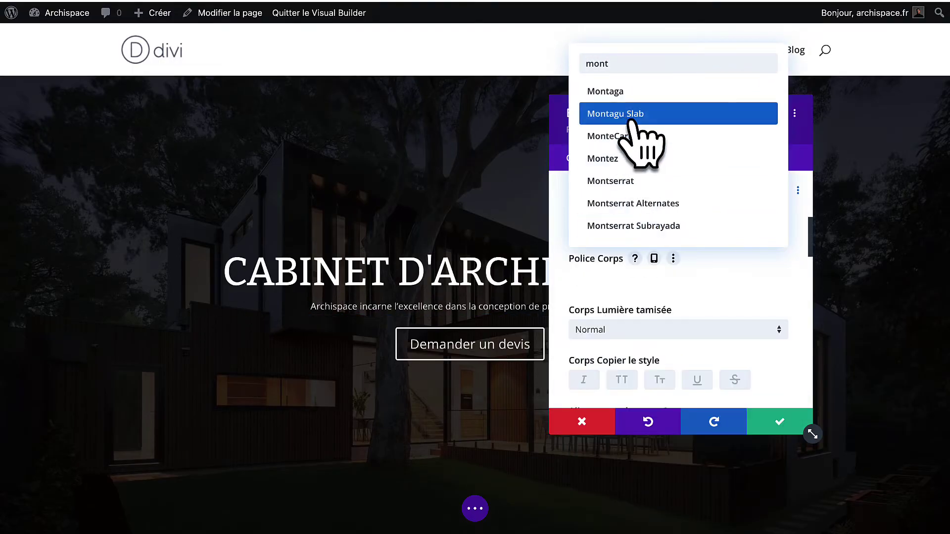
pyautogui.click(647, 181)
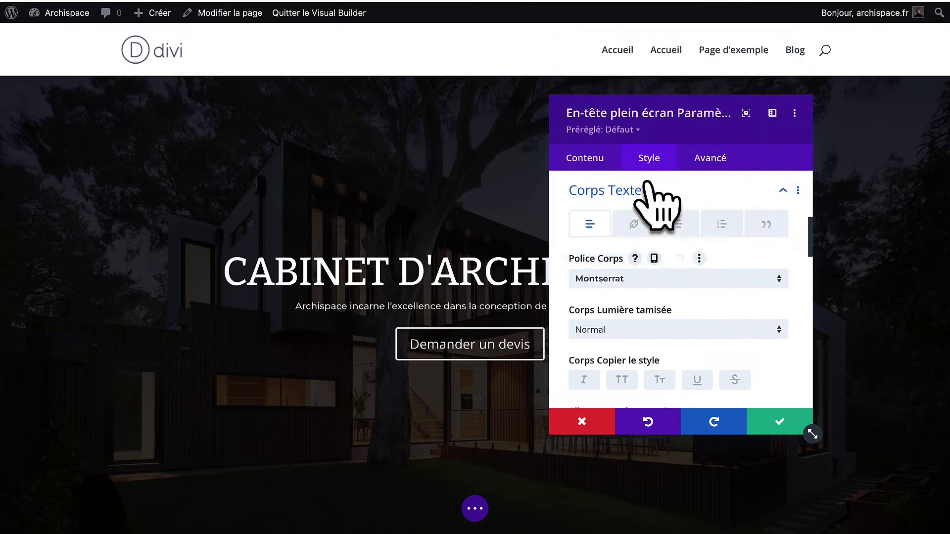
# Set the intro line text size to 18px.
pyautogui.scroll(-6, 671, 324)
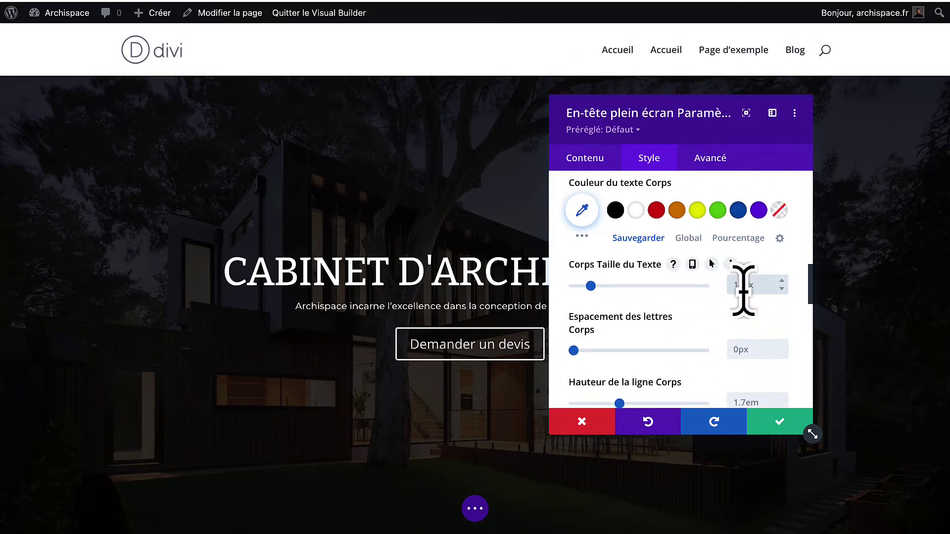
pyautogui.write('18')
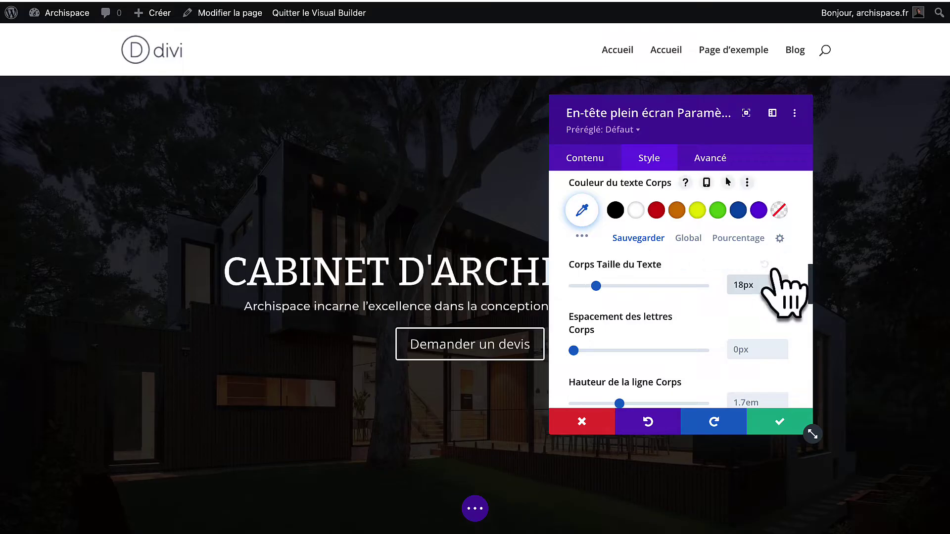
pyautogui.click(781, 281)
pyautogui.click(782, 289)
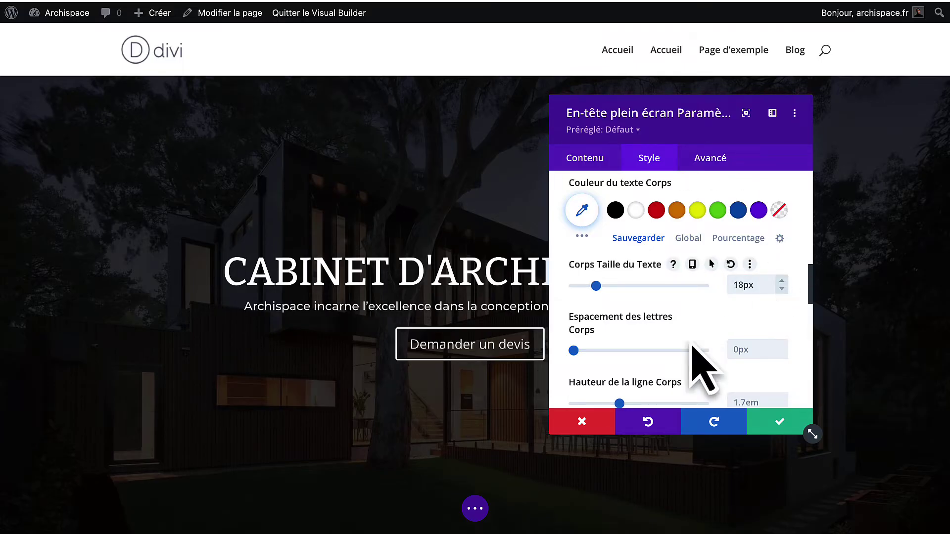
pyautogui.scroll(-3, 693, 365)
pyautogui.scroll(5, 647, 371)
pyautogui.scroll(2, 686, 262)
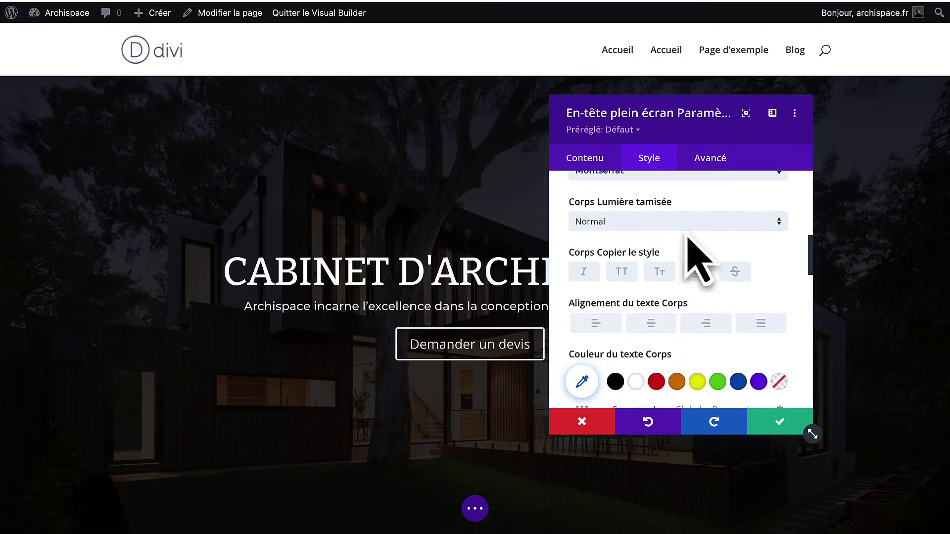
# Give the intro line the Clair light weight after trying Semi Gras.
pyautogui.click(681, 224)
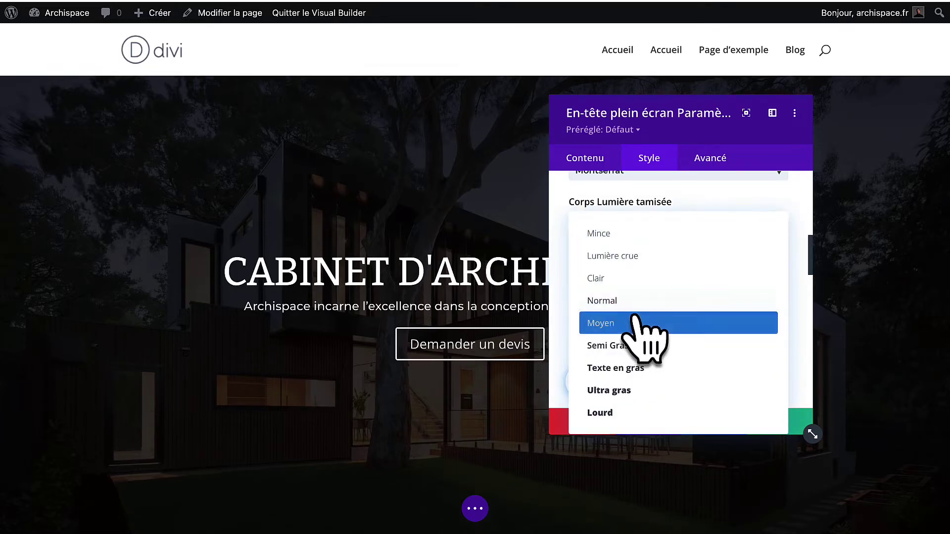
pyautogui.click(645, 277)
pyautogui.click(677, 223)
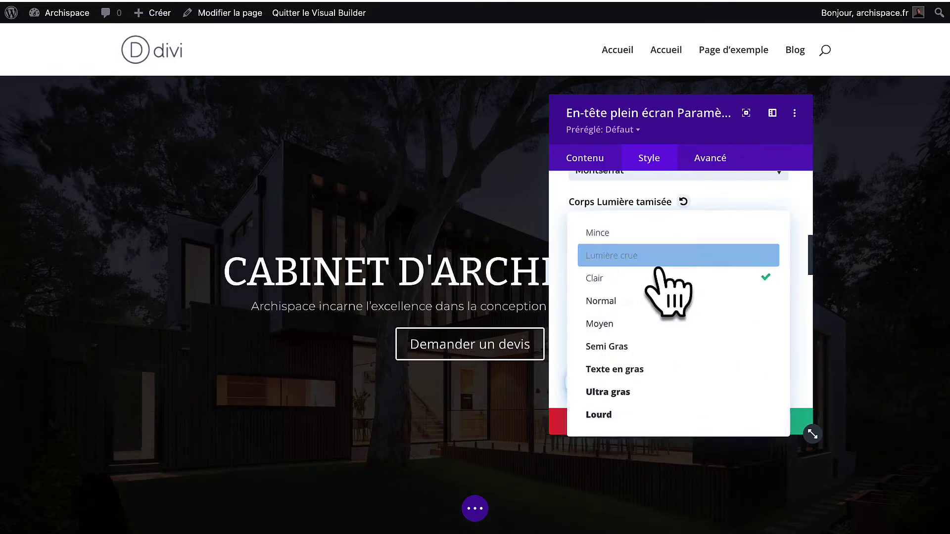
pyautogui.click(643, 346)
pyautogui.click(684, 223)
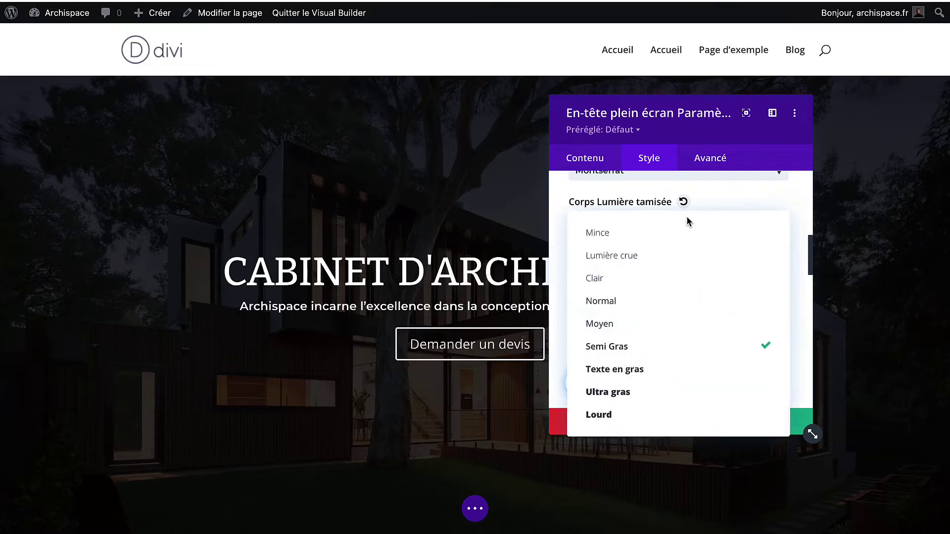
pyautogui.click(633, 281)
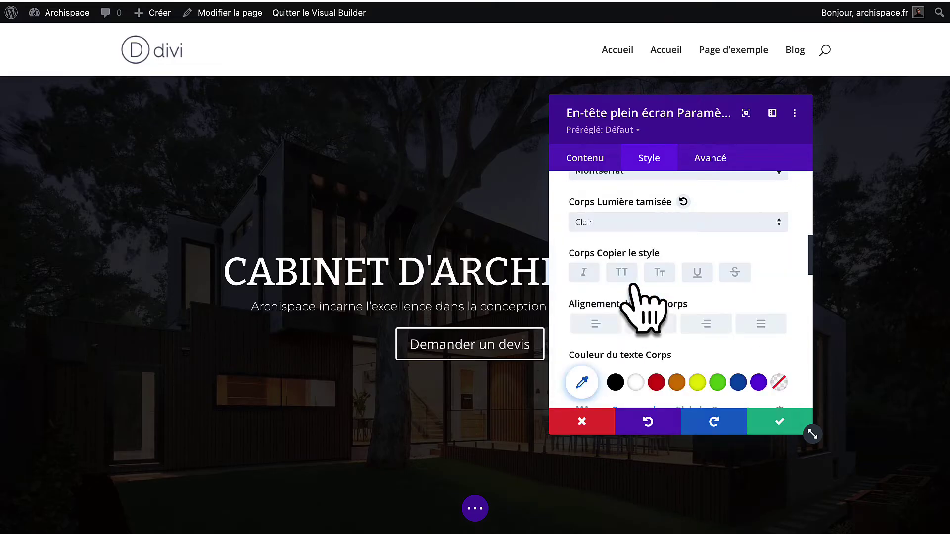
pyautogui.scroll(-3, 643, 346)
# Preview red and orange colours, uppercase, italics, small caps and underline on the intro line, reverting them.
pyautogui.click(656, 322)
pyautogui.click(675, 324)
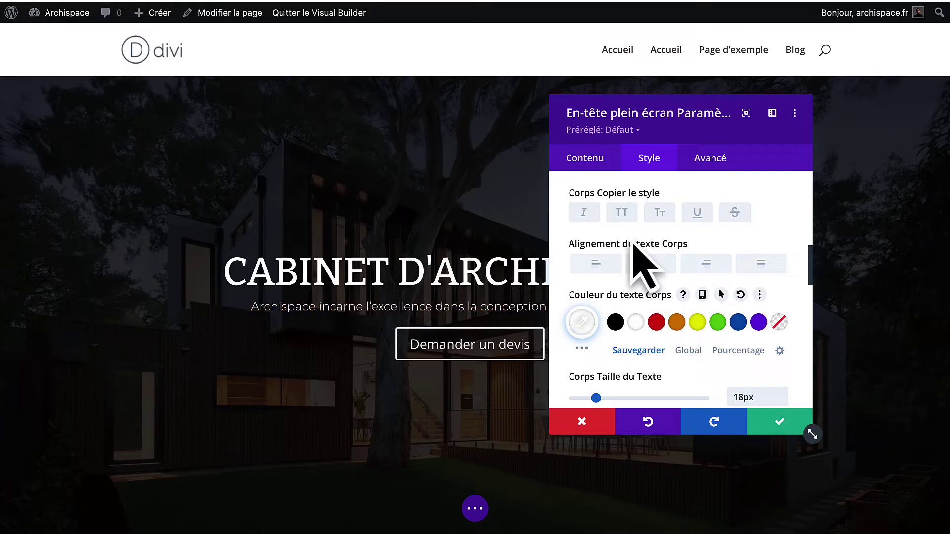
pyautogui.click(621, 217)
pyautogui.click(621, 218)
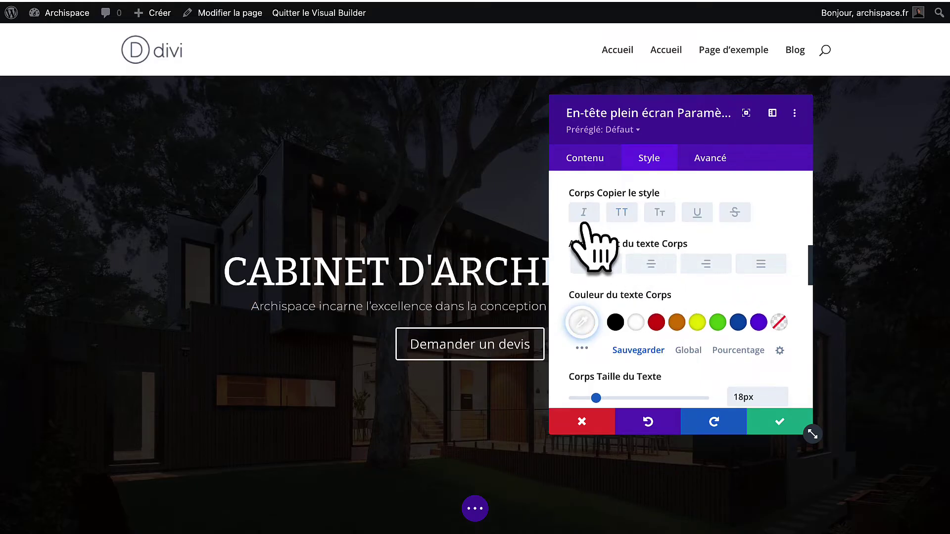
pyautogui.click(583, 214)
pyautogui.click(658, 220)
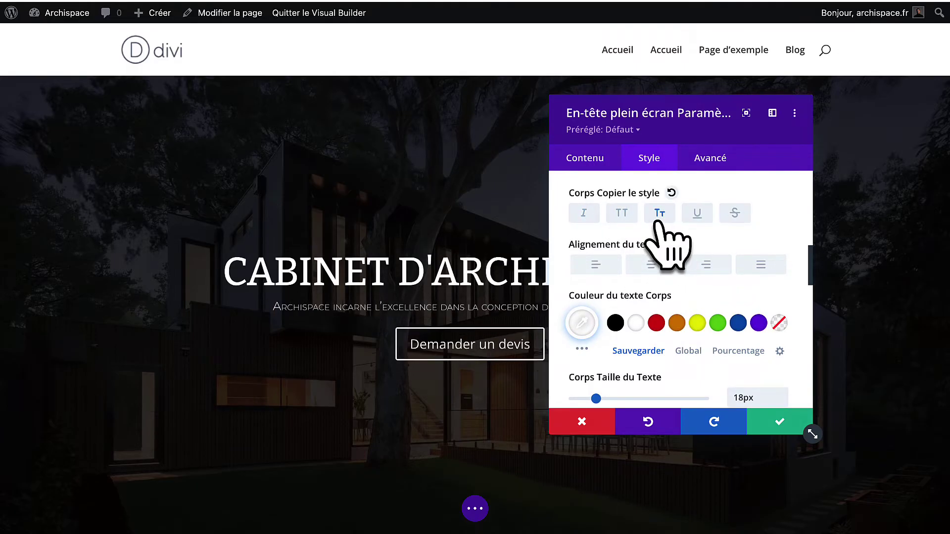
pyautogui.click(658, 217)
pyautogui.click(697, 217)
pyautogui.click(696, 217)
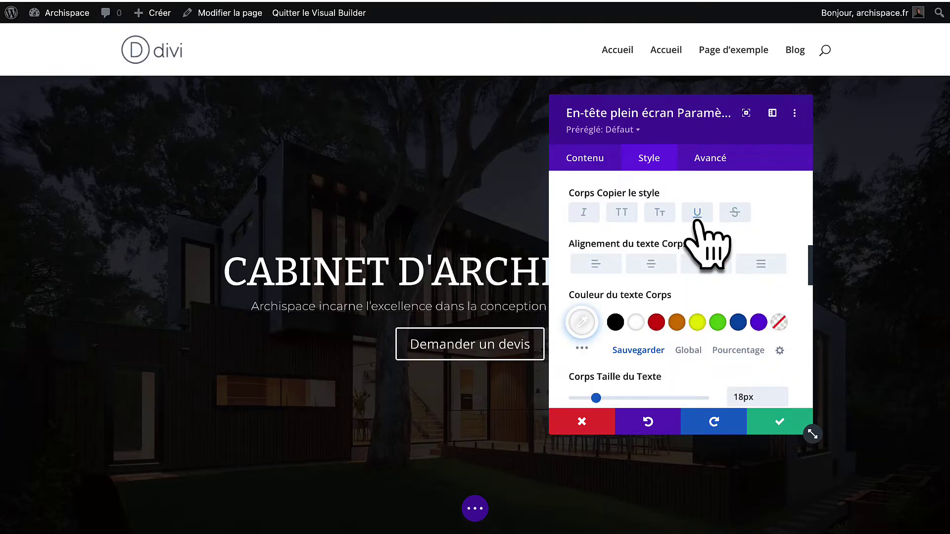
# Set the intro line's letter spacing to 0px.
pyautogui.scroll(-3, 653, 386)
pyautogui.scroll(-1, 651, 391)
pyautogui.moveTo(576, 280)
pyautogui.mouseDown()
pyautogui.moveTo(607, 286)
pyautogui.moveTo(579, 276)
pyautogui.mouseUp()
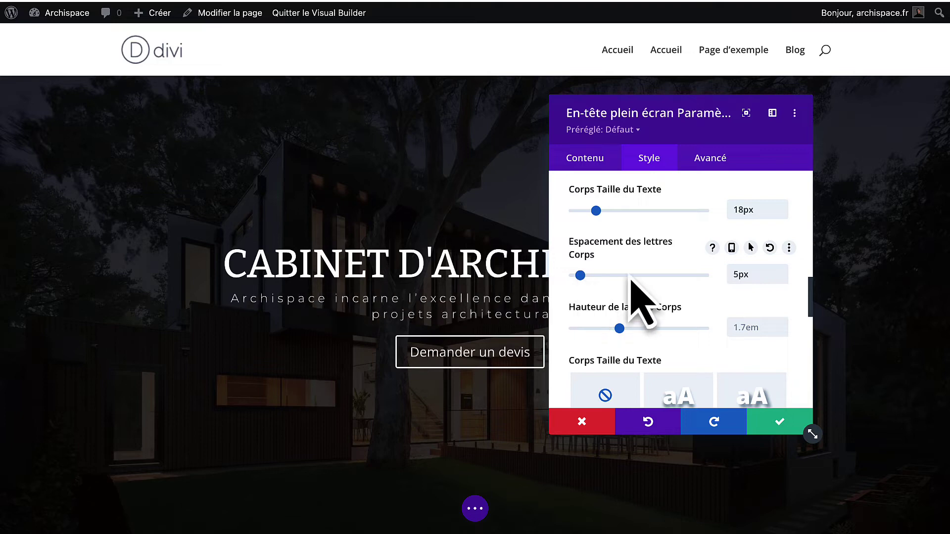
pyautogui.doubleClick(753, 274)
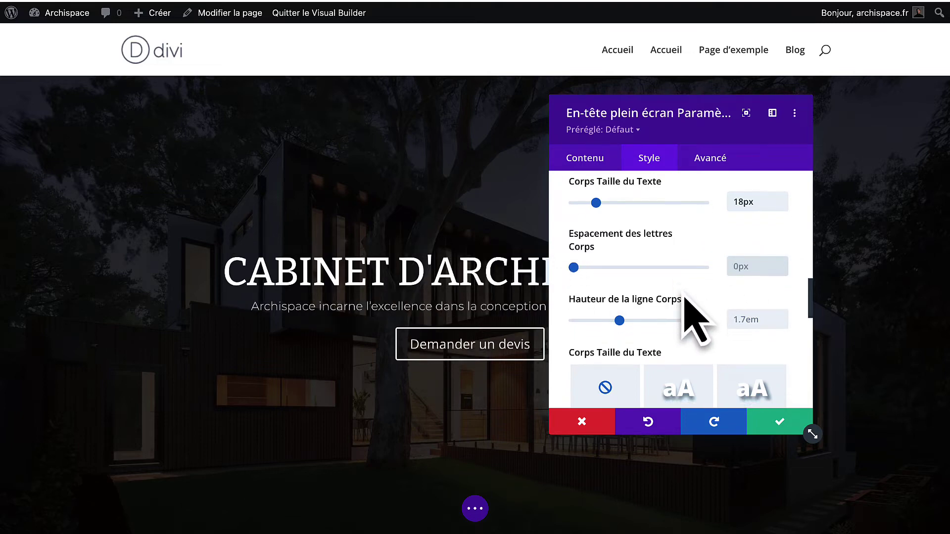
pyautogui.scroll(-6, 684, 296)
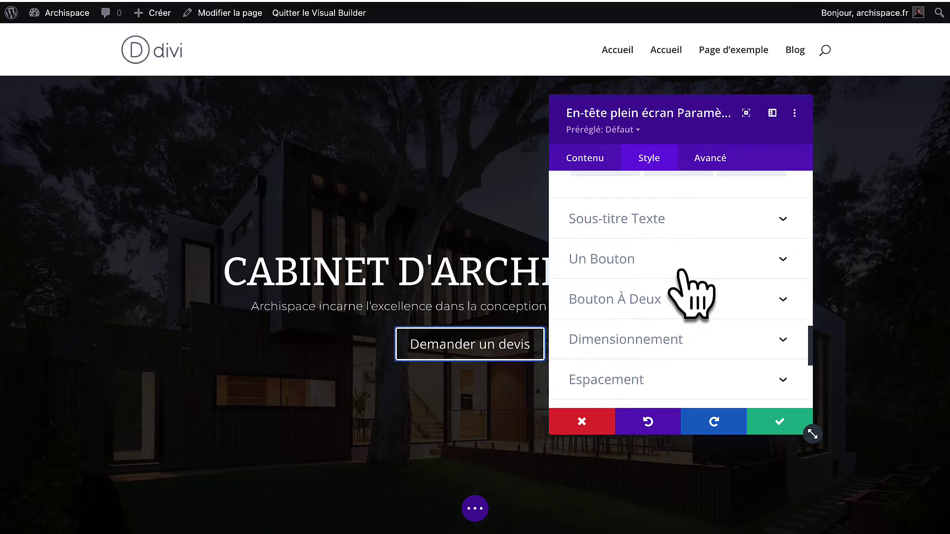
# Enable custom styles on the quote button and set its label font to Montserrat.
pyautogui.click(681, 270)
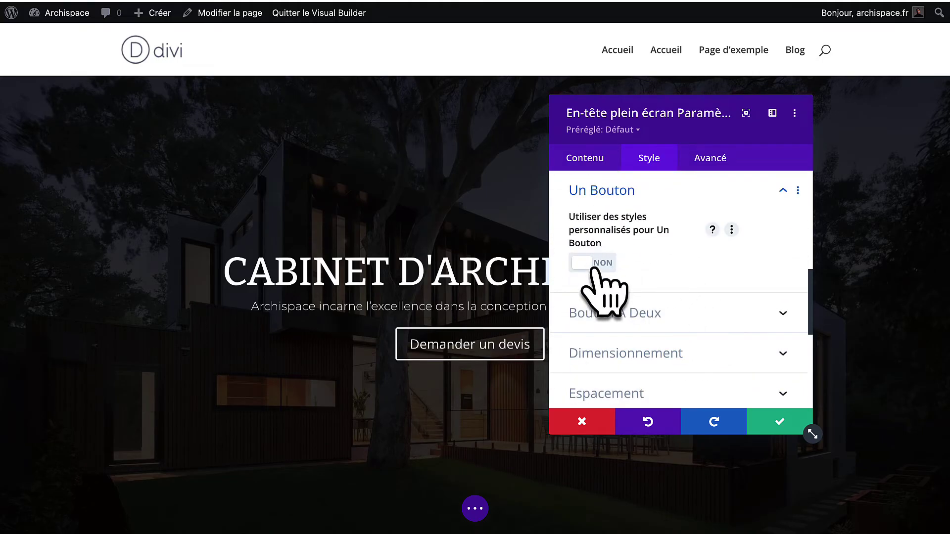
pyautogui.click(592, 264)
pyautogui.scroll(-2, 615, 305)
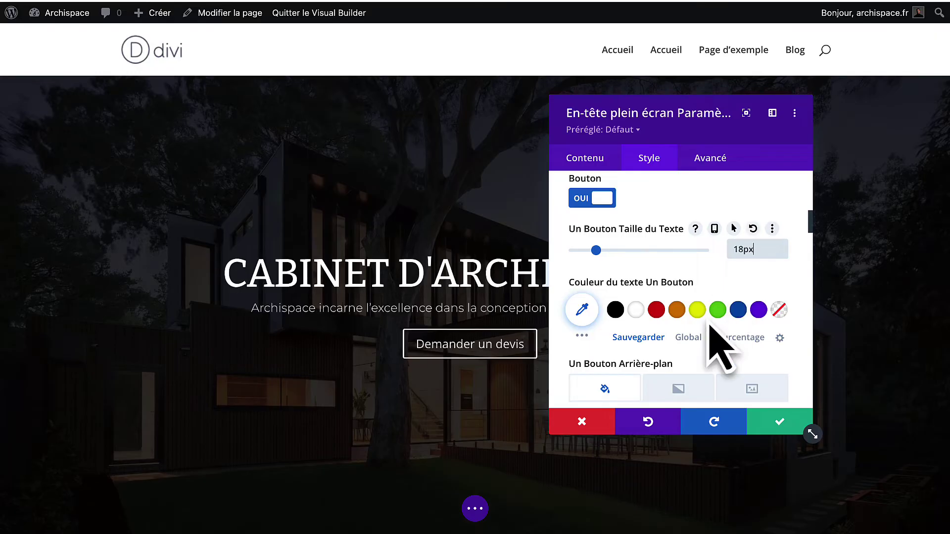
pyautogui.scroll(-5, 716, 346)
pyautogui.scroll(-8, 720, 348)
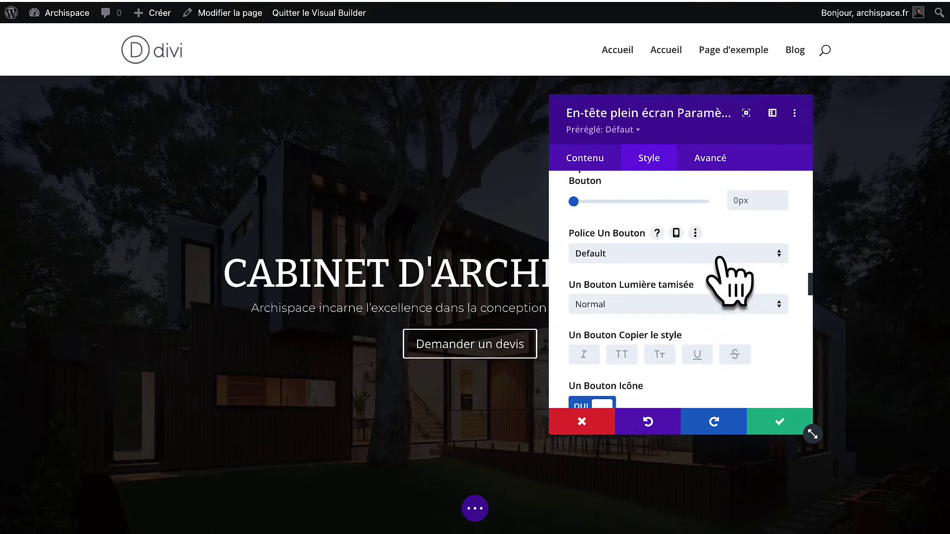
pyautogui.click(718, 256)
pyautogui.write('mont')
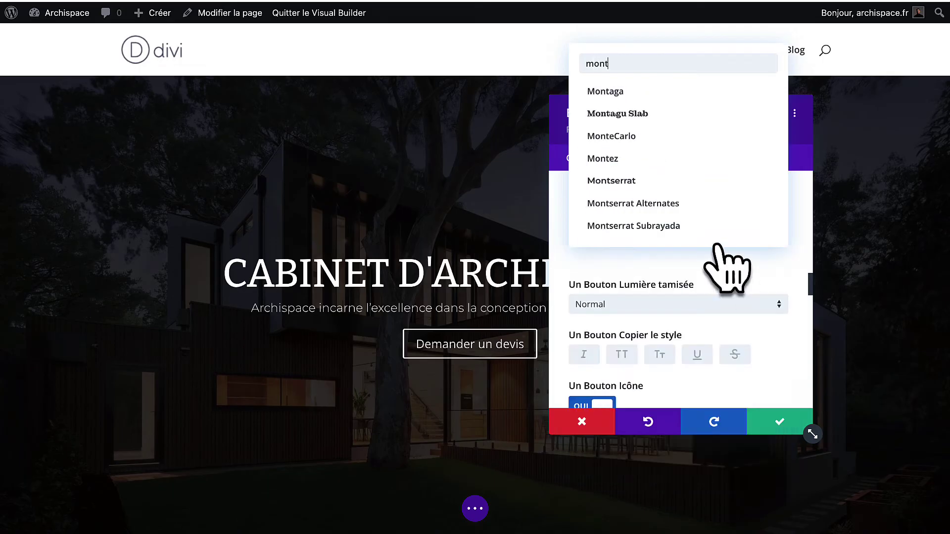
pyautogui.click(688, 183)
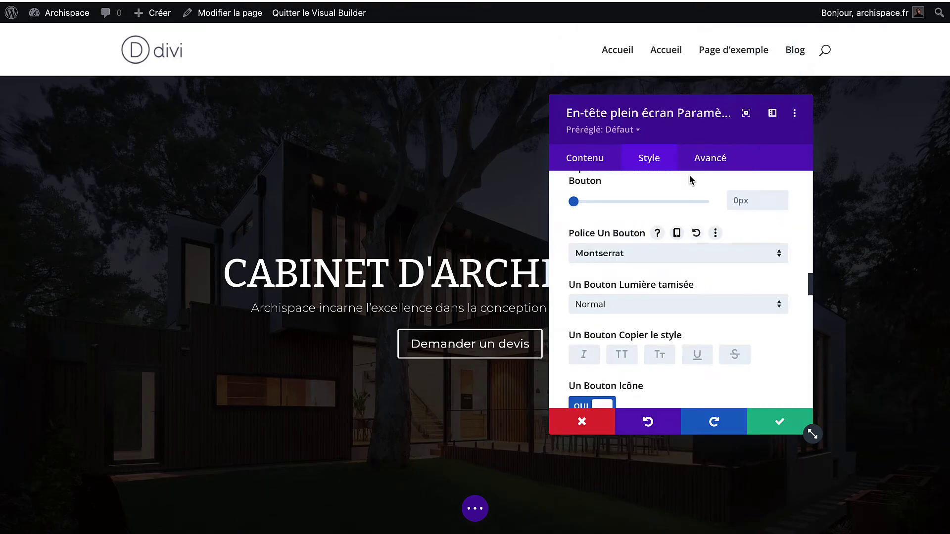
# Give the button a Clair weight, 0px corners and a 1px border, then save.
pyautogui.scroll(1, 692, 322)
pyautogui.click(691, 330)
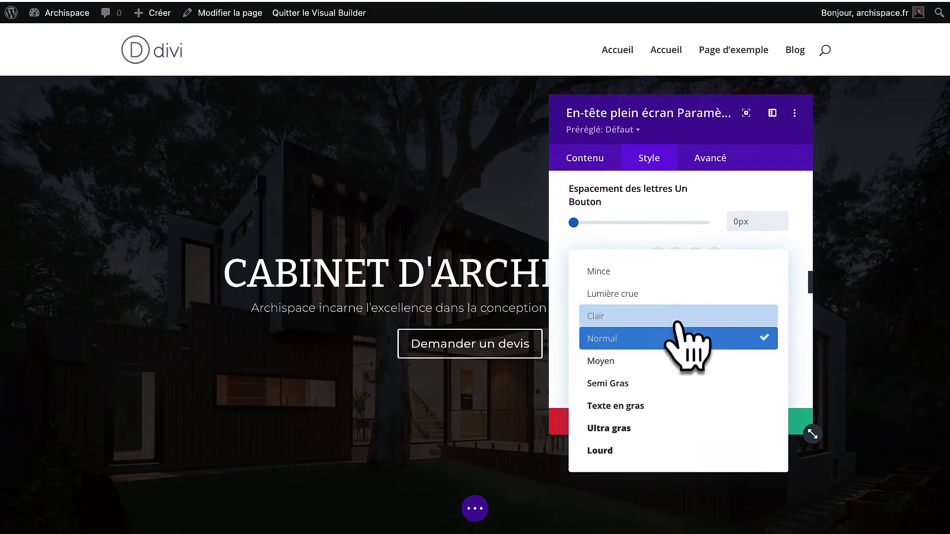
pyautogui.click(678, 313)
pyautogui.scroll(1, 680, 318)
pyautogui.scroll(3, 679, 318)
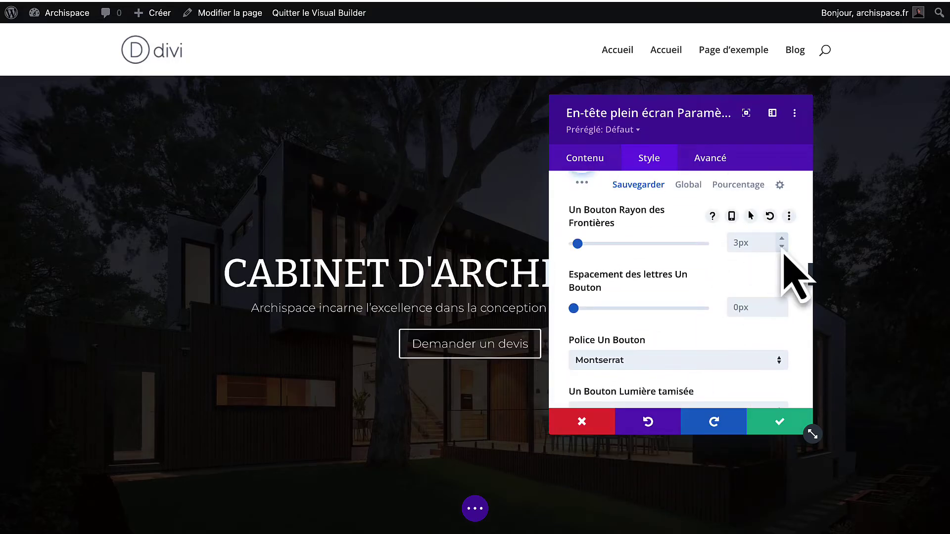
pyautogui.moveTo(577, 243); pyautogui.dragTo(543, 246)
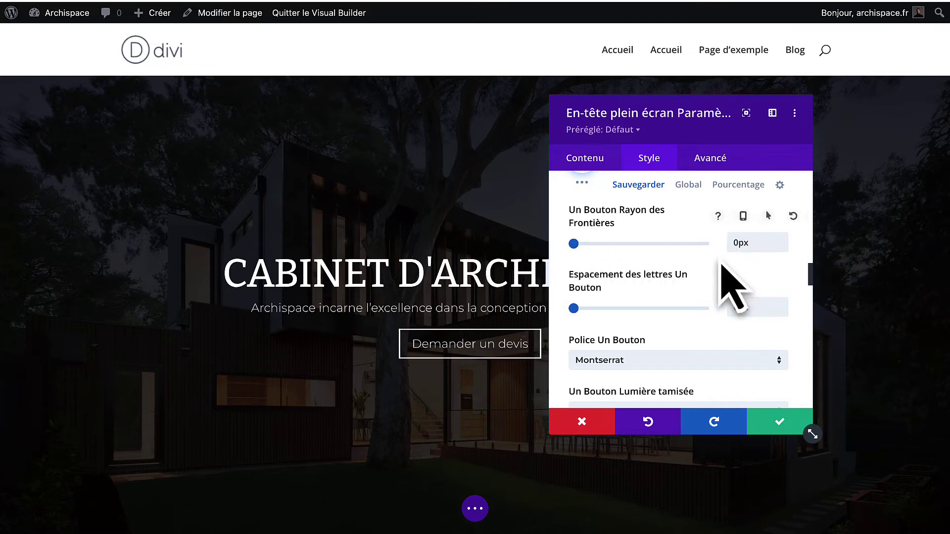
pyautogui.scroll(5, 721, 264)
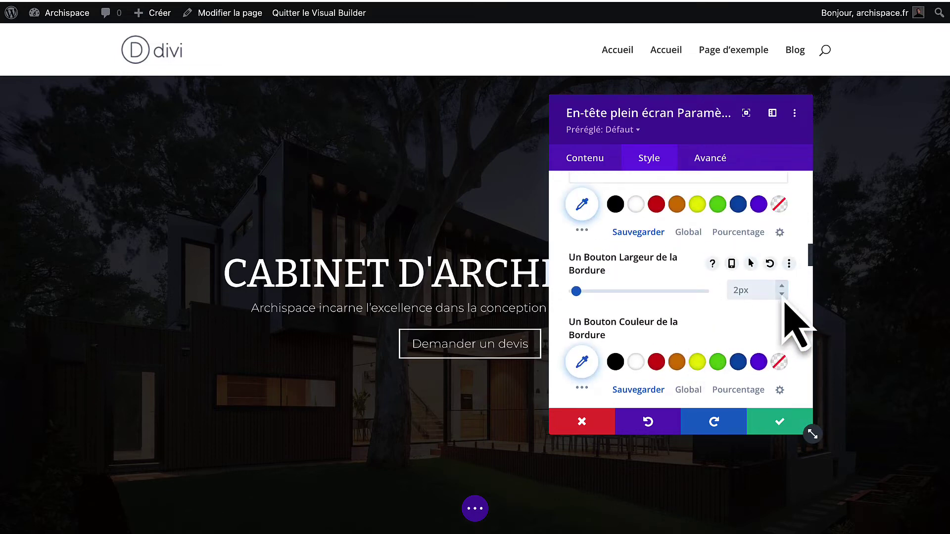
pyautogui.click(782, 295)
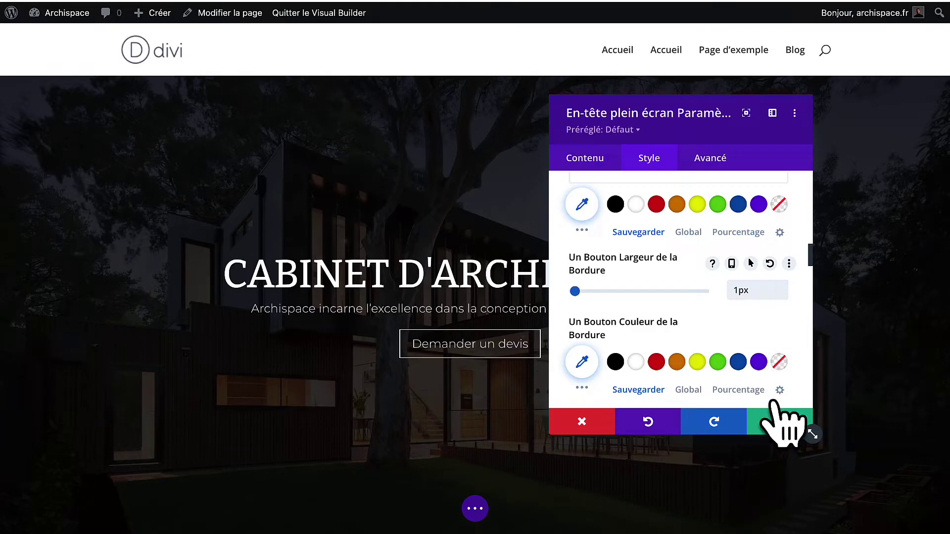
pyautogui.click(768, 423)
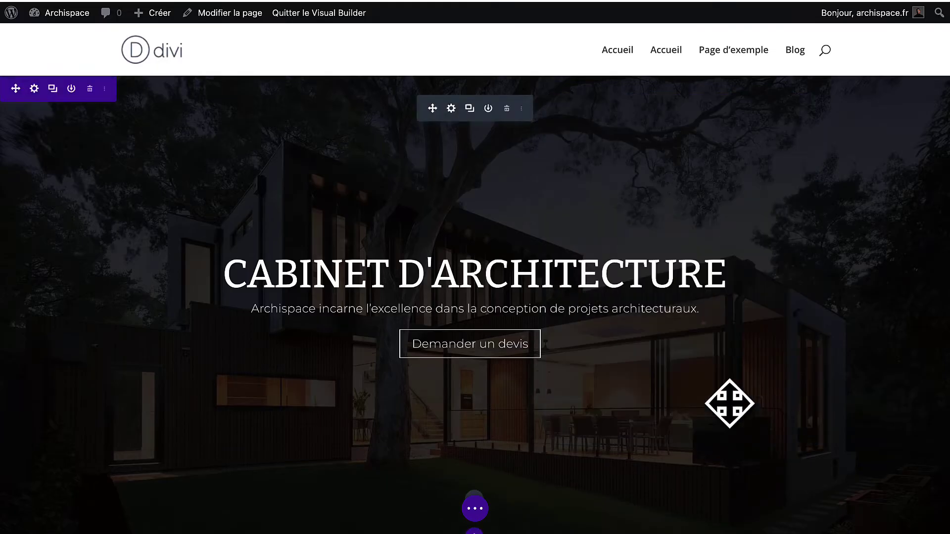
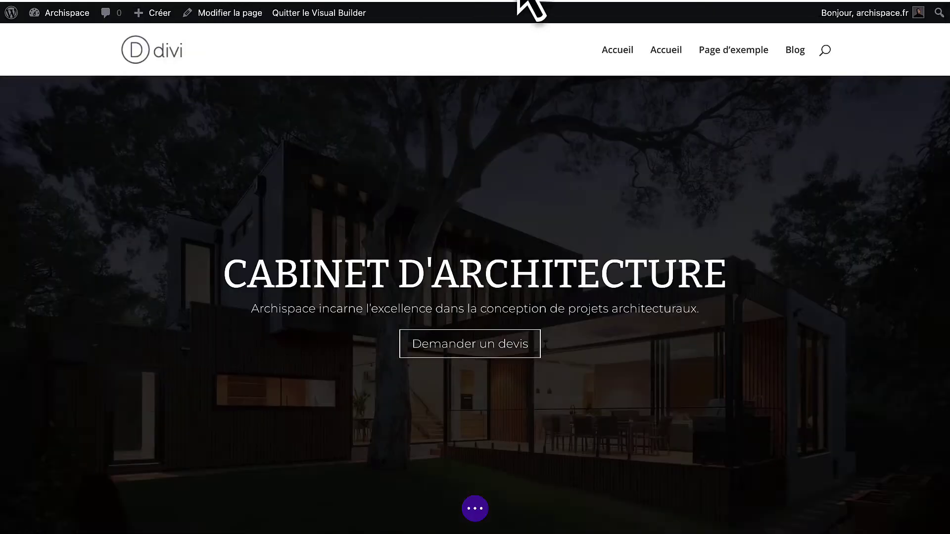
# Switch 'Utiliser l'effet de parallaxe' to OUI for the hero's house background image and apply.
pyautogui.click(34, 92)
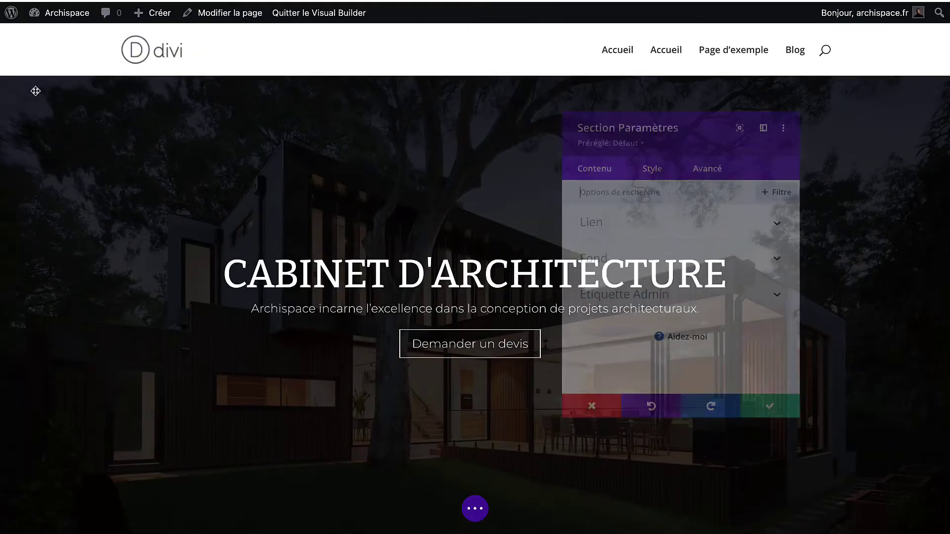
pyautogui.click(636, 266)
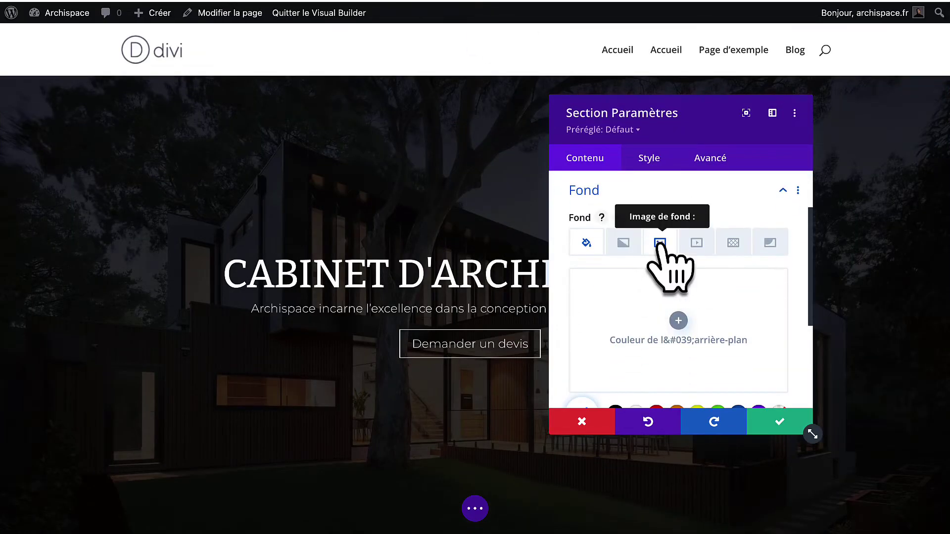
pyautogui.click(659, 243)
pyautogui.scroll(-5, 649, 286)
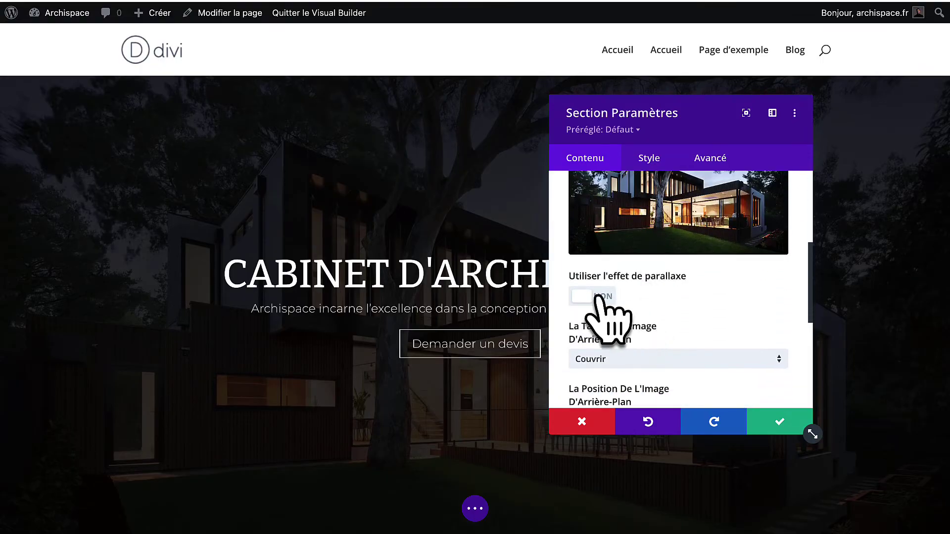
pyautogui.click(592, 296)
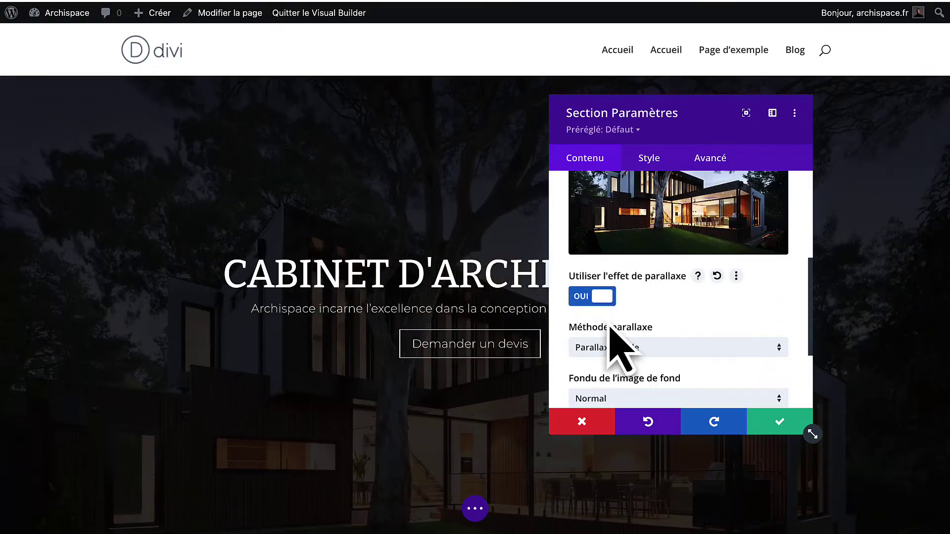
pyautogui.click(779, 420)
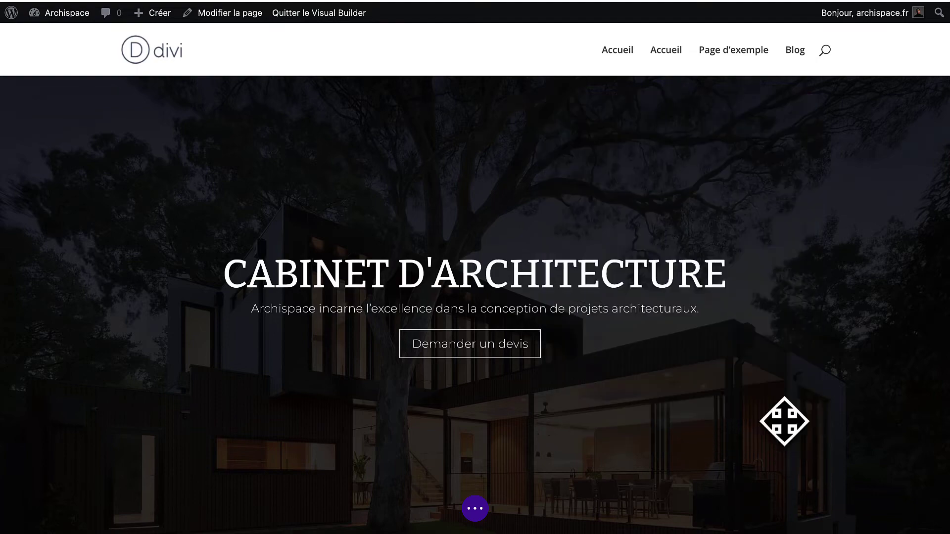
pyautogui.scroll(-2, 709, 390)
pyautogui.scroll(-3, 708, 392)
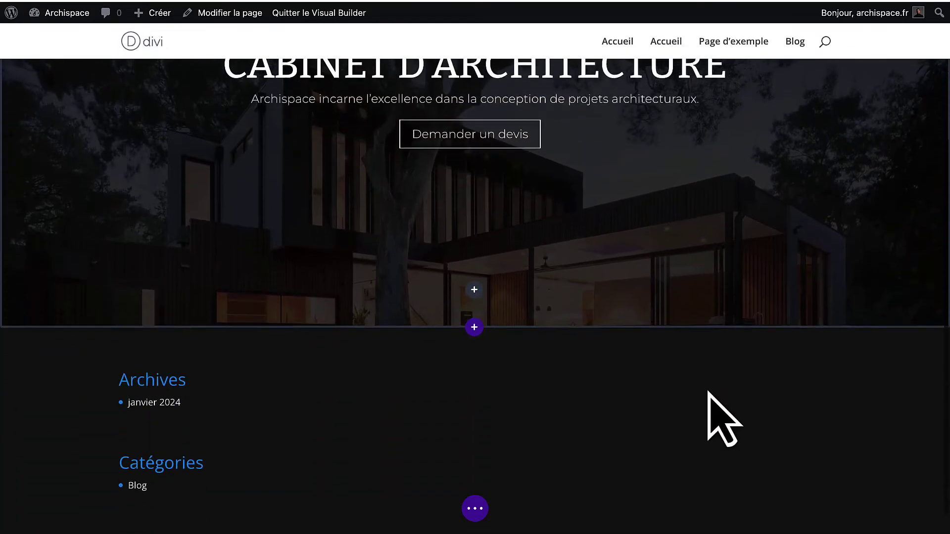
pyautogui.scroll(5, 717, 406)
pyautogui.scroll(-2, 709, 392)
pyautogui.scroll(2, 708, 393)
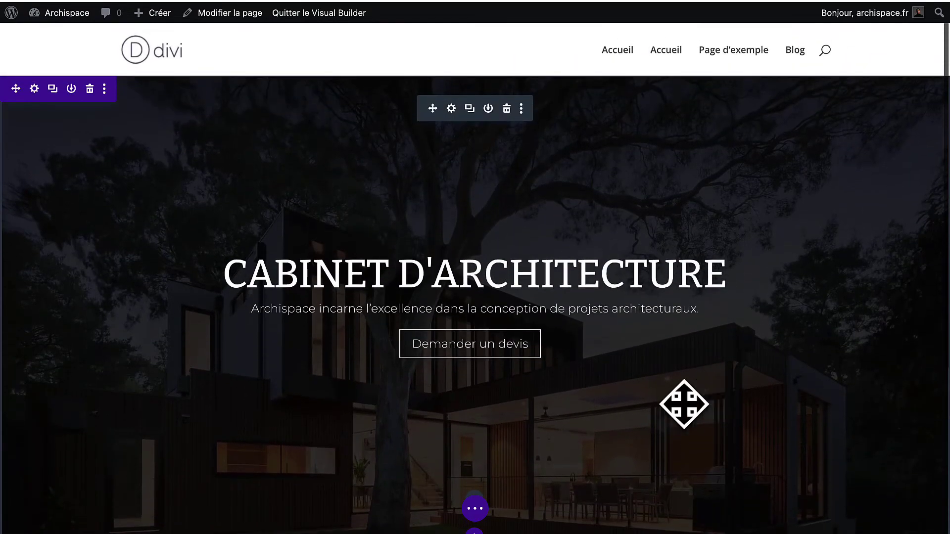
pyautogui.click(475, 508)
# Save the page with Sauvegarder and scroll down to review the hero section.
pyautogui.click(896, 512)
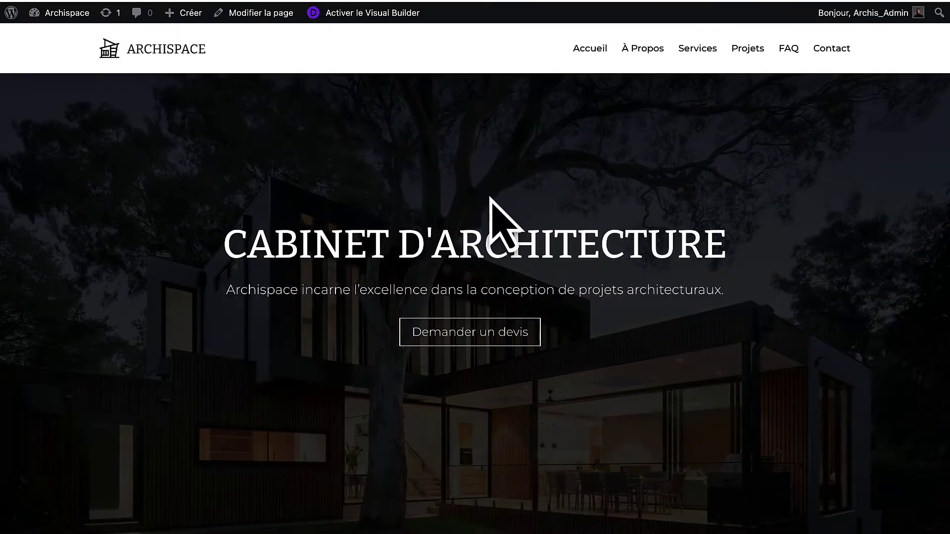
pyautogui.scroll(-5, 489, 198)
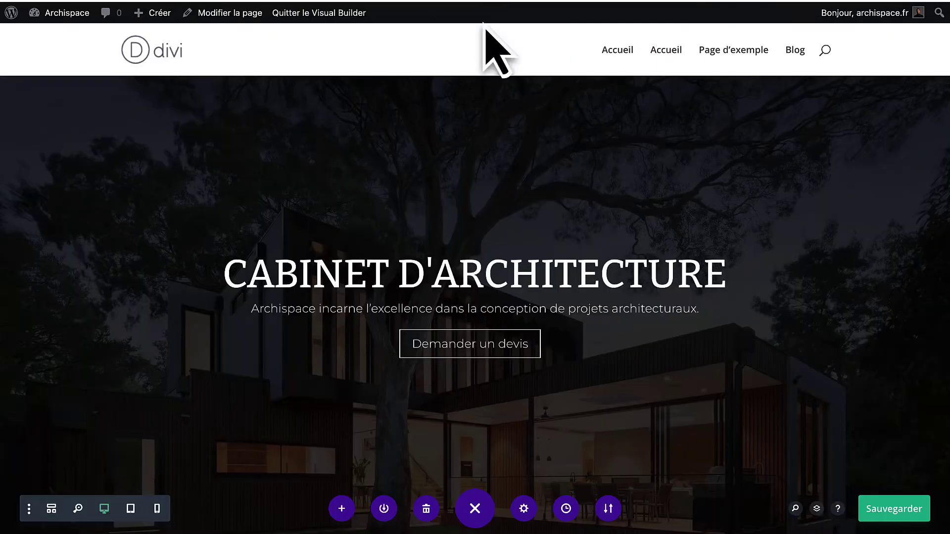
pyautogui.scroll(-4, 456, 250)
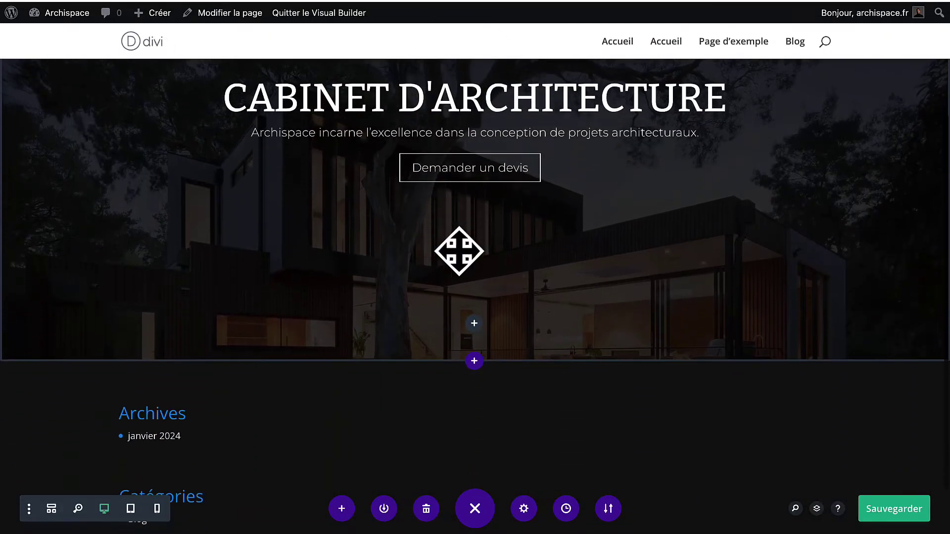
# Insert a Normal section with a three-column row below the hero, without adding a module.
pyautogui.click(473, 365)
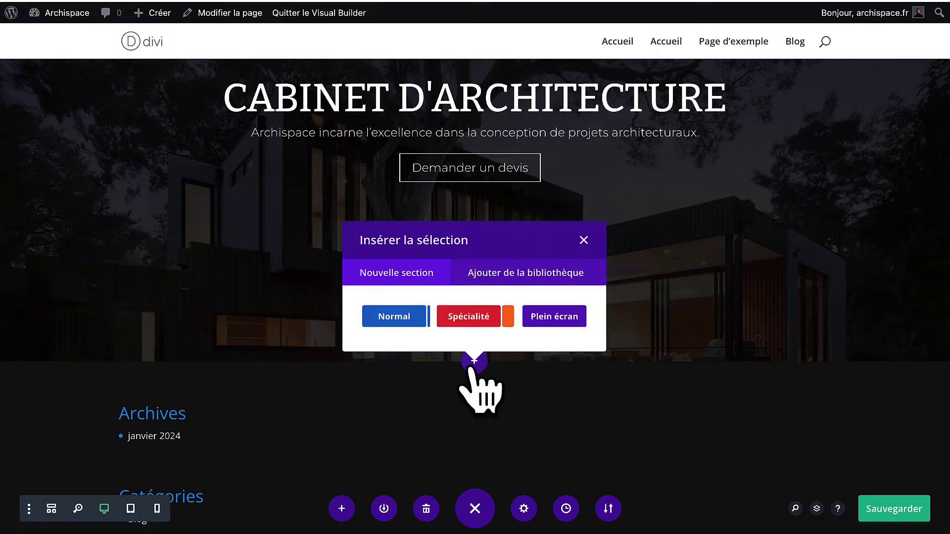
pyautogui.click(401, 322)
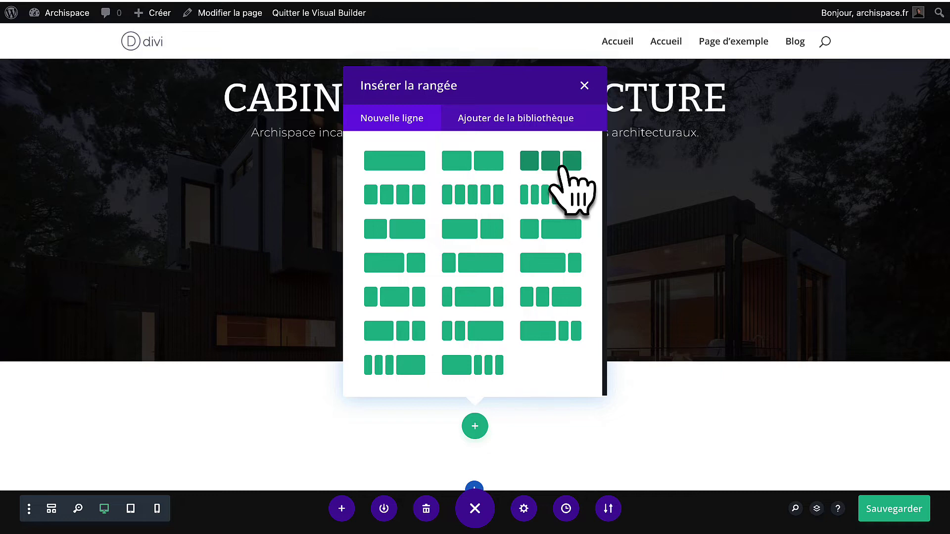
pyautogui.click(561, 168)
pyautogui.scroll(-2, 502, 328)
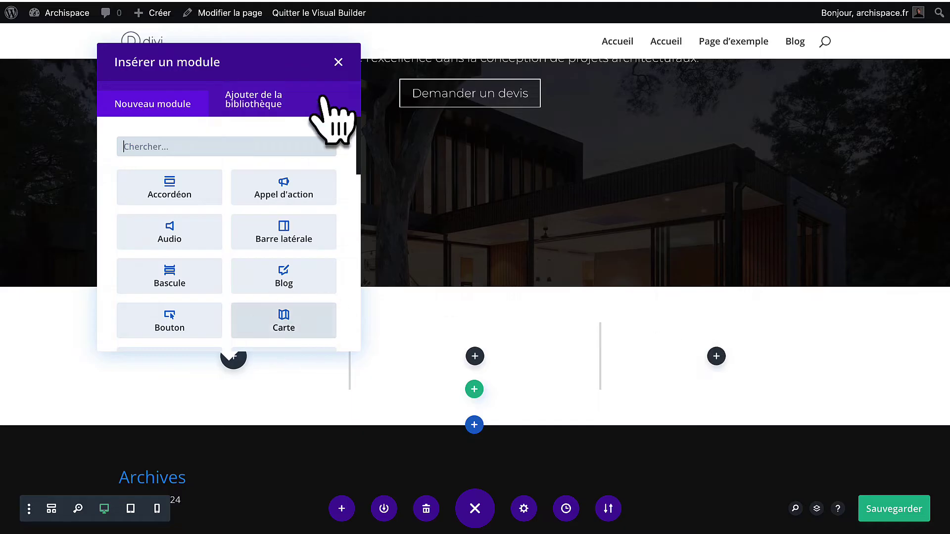
pyautogui.click(338, 61)
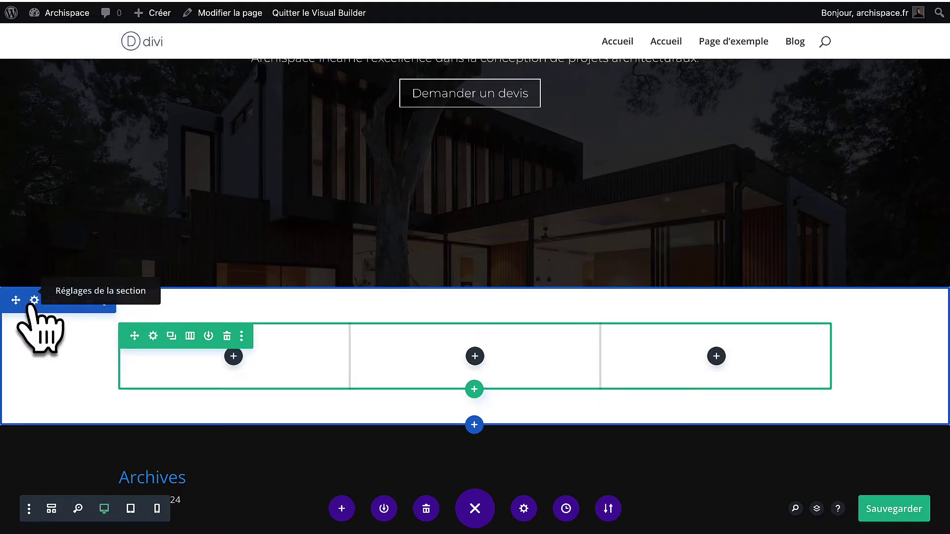
# Set the new section's background colour to black and apply the section settings.
pyautogui.click(34, 301)
pyautogui.click(634, 258)
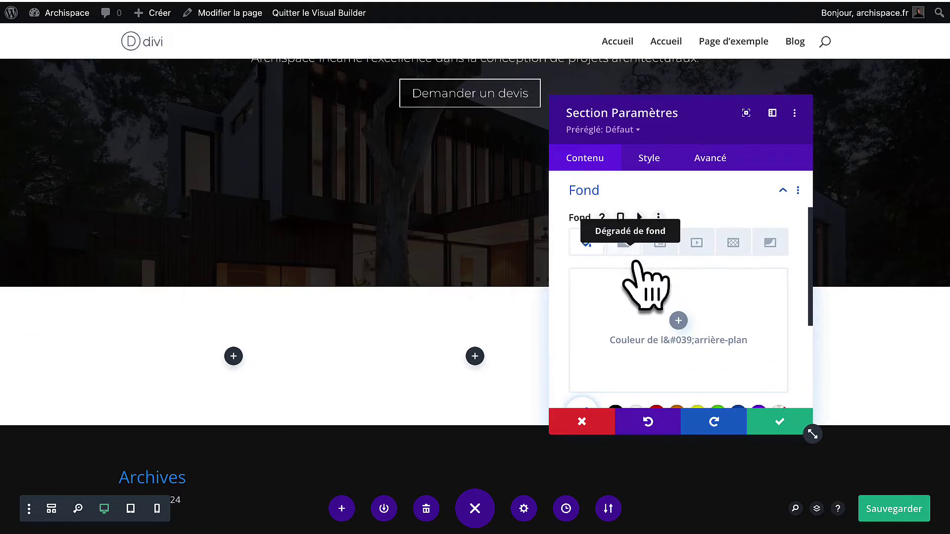
pyautogui.click(672, 318)
pyautogui.moveTo(629, 342); pyautogui.dragTo(524, 444)
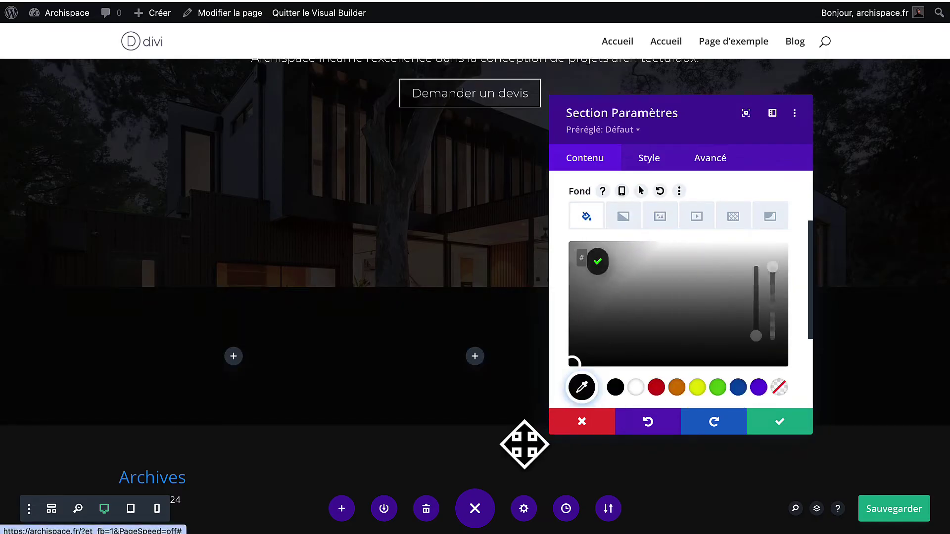
pyautogui.click(778, 425)
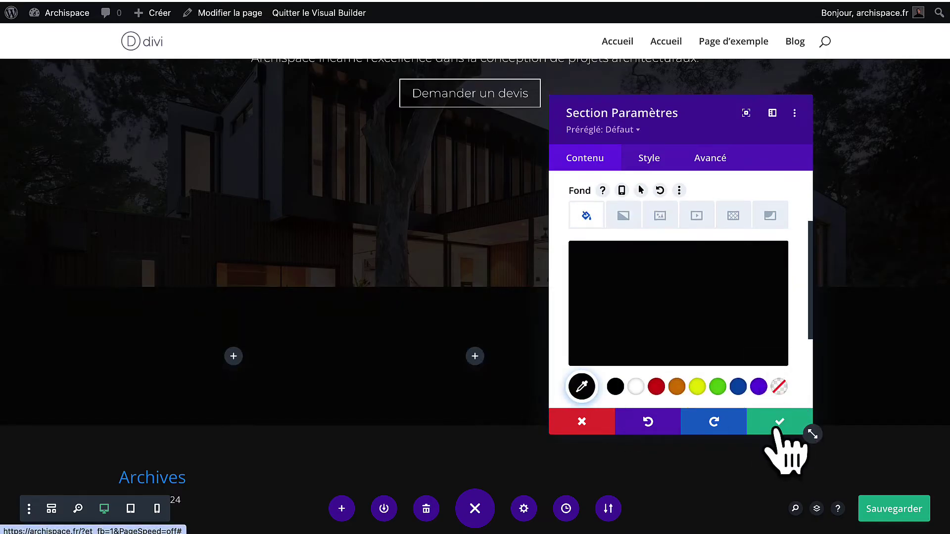
pyautogui.click(775, 428)
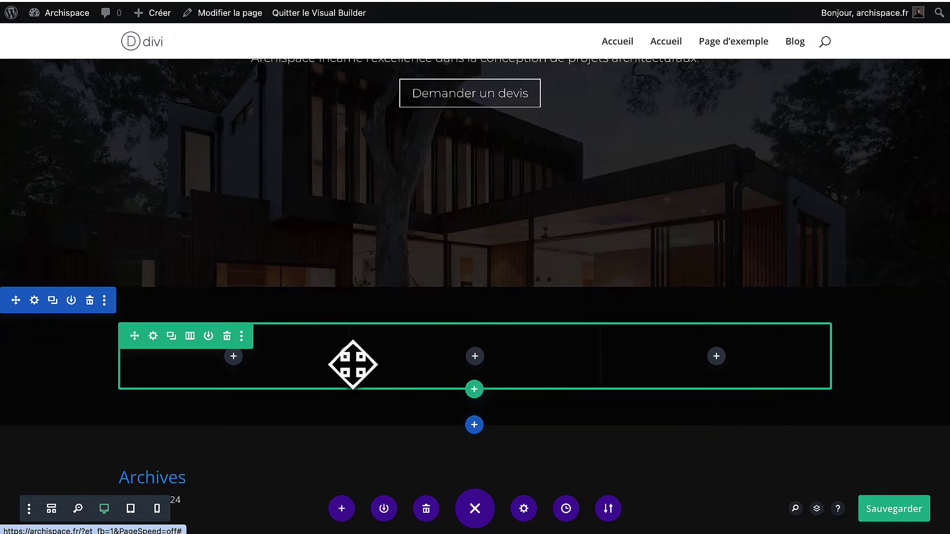
pyautogui.click(152, 336)
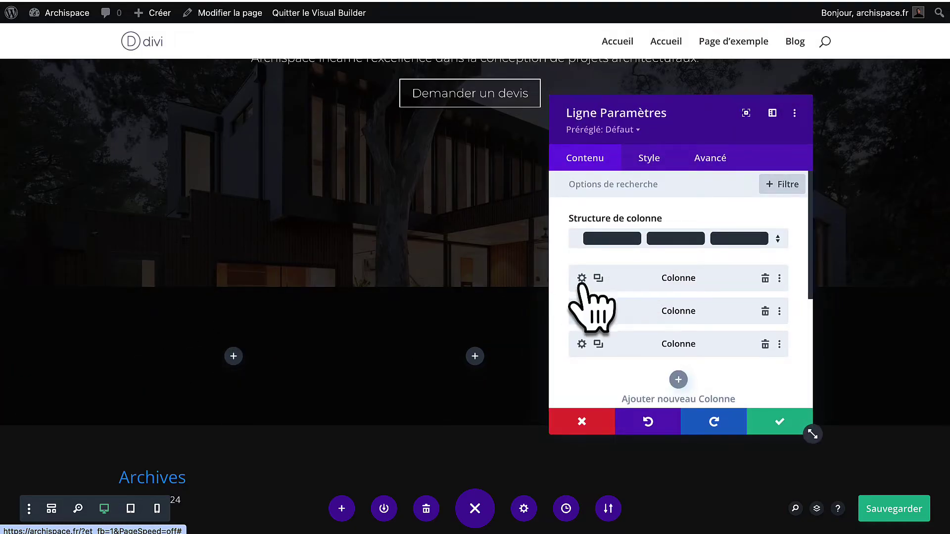
# Set the row's Largeur maximale to 100% with a 1140px maximum and apply.
pyautogui.click(639, 167)
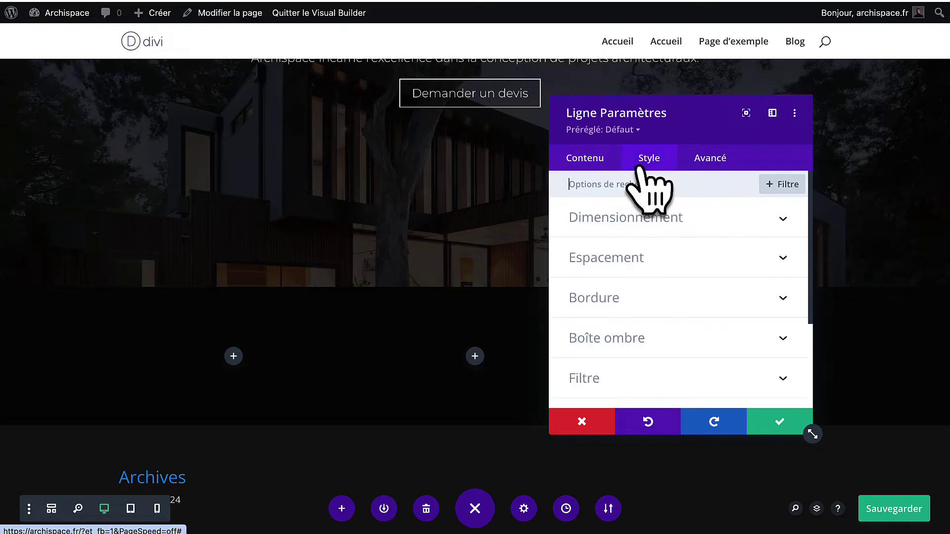
pyautogui.click(619, 226)
pyautogui.scroll(-2, 673, 349)
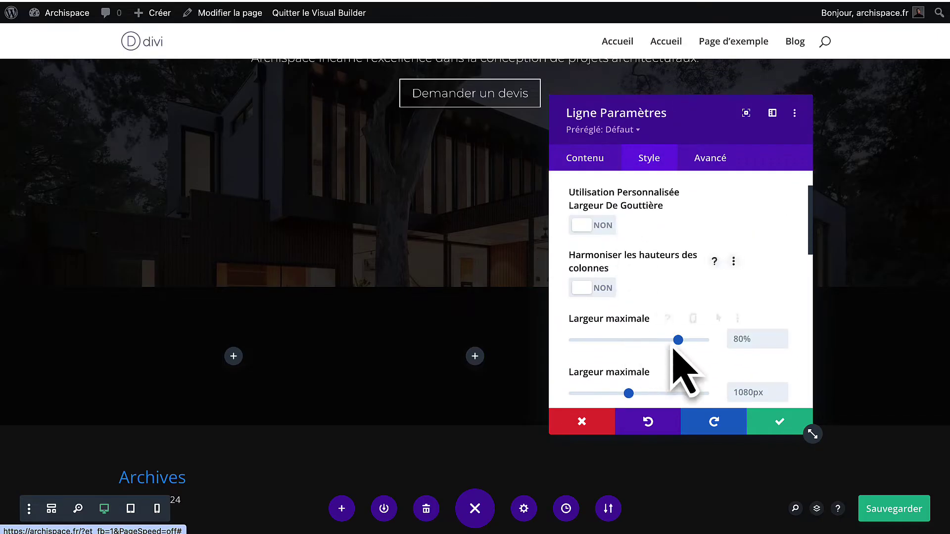
pyautogui.moveTo(678, 339); pyautogui.dragTo(704, 339)
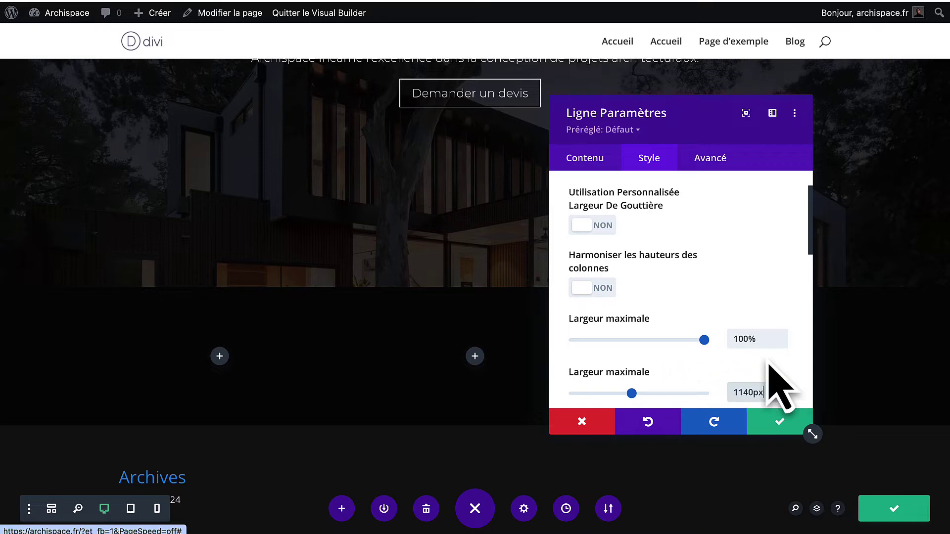
pyautogui.scroll(-1, 768, 366)
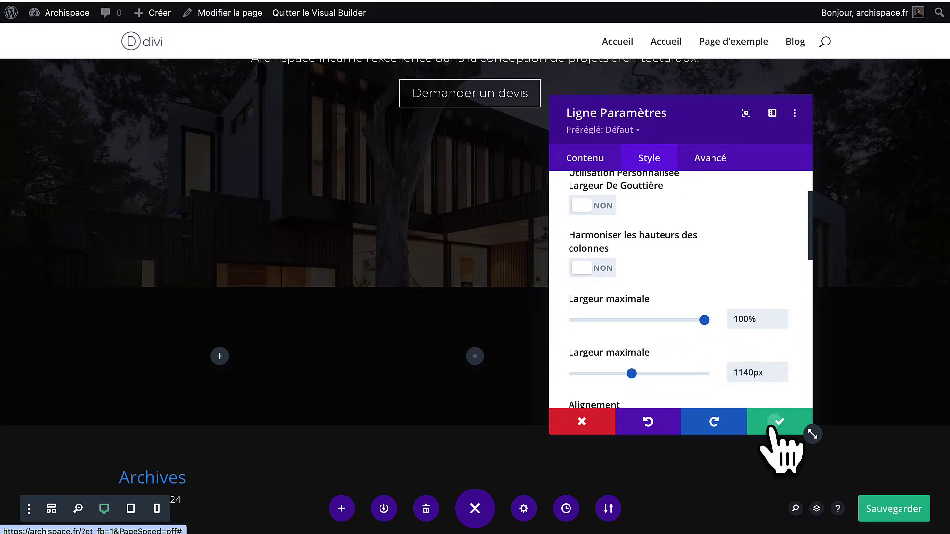
pyautogui.click(774, 423)
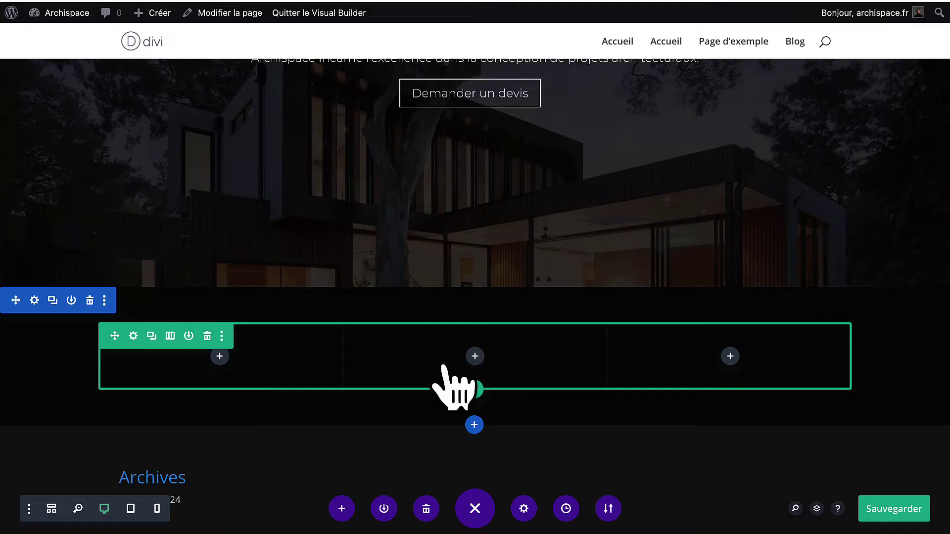
# Insert a Number Counter module in the first column of the black section.
pyautogui.click(220, 367)
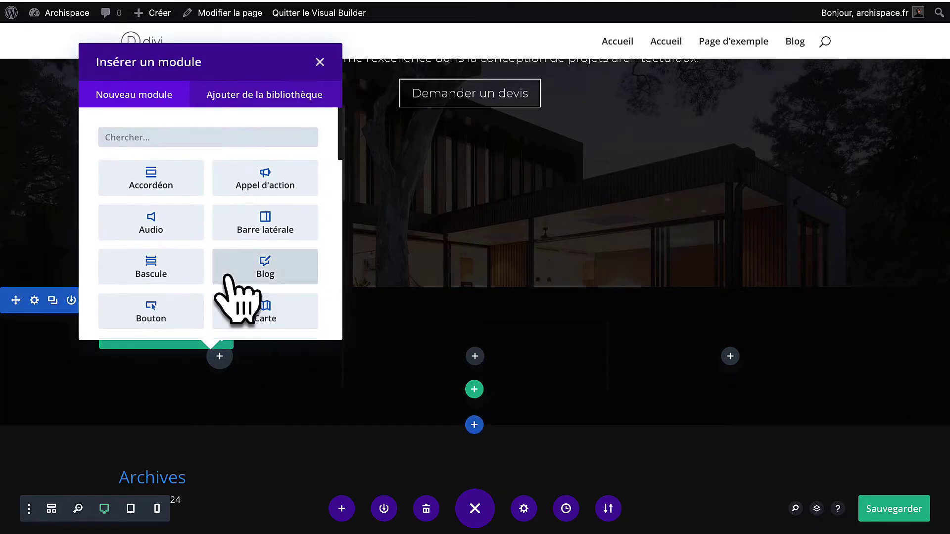
pyautogui.scroll(-5, 235, 292)
pyautogui.scroll(-3, 232, 277)
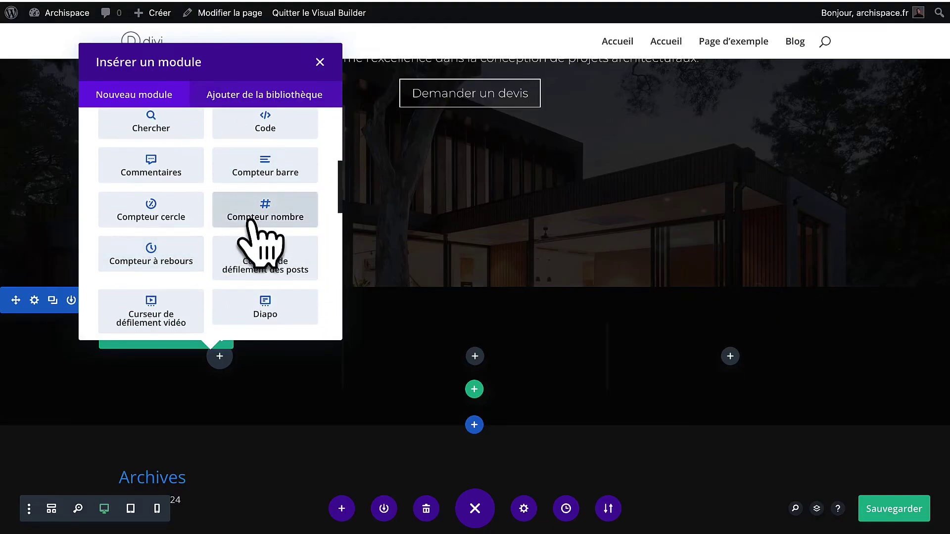
pyautogui.click(250, 221)
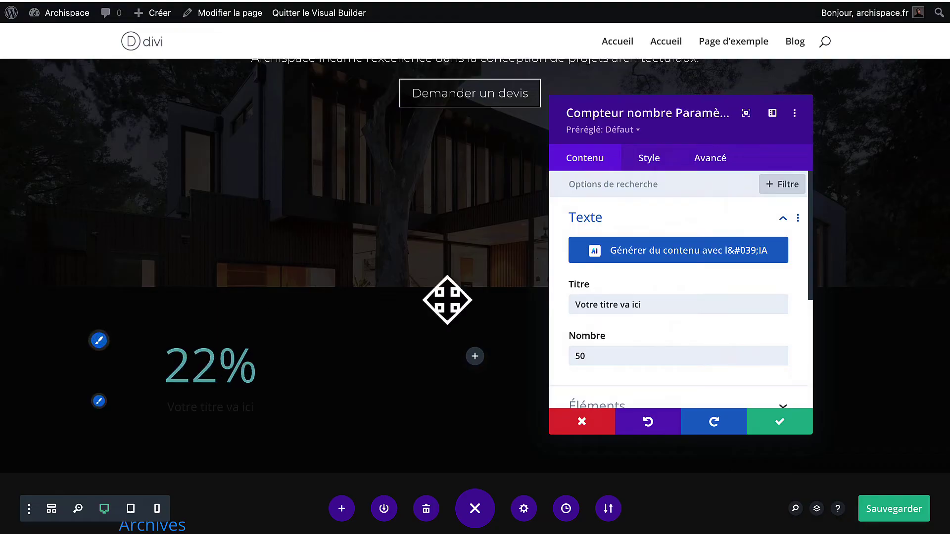
pyautogui.scroll(-2, 643, 294)
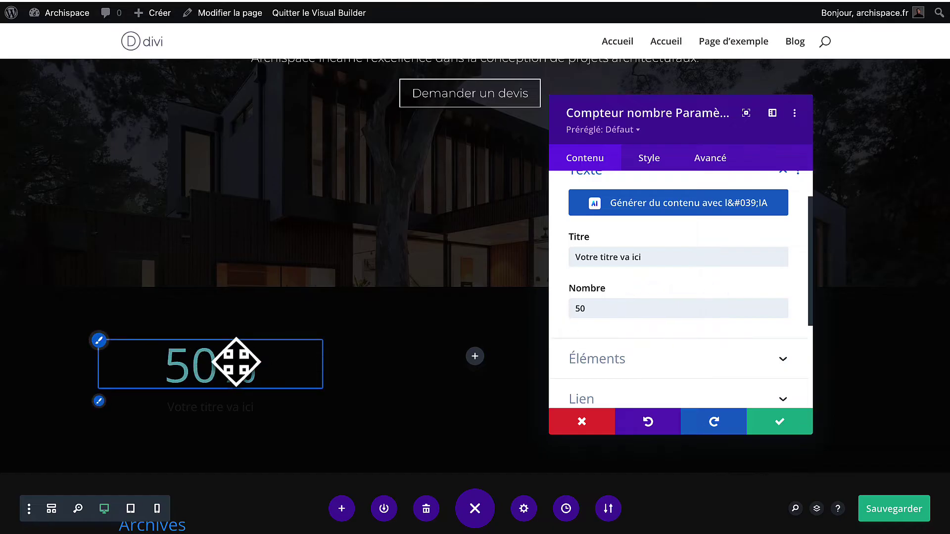
# Turn off the counter's percent sign and change its number from 50 to +125.
pyautogui.click(616, 358)
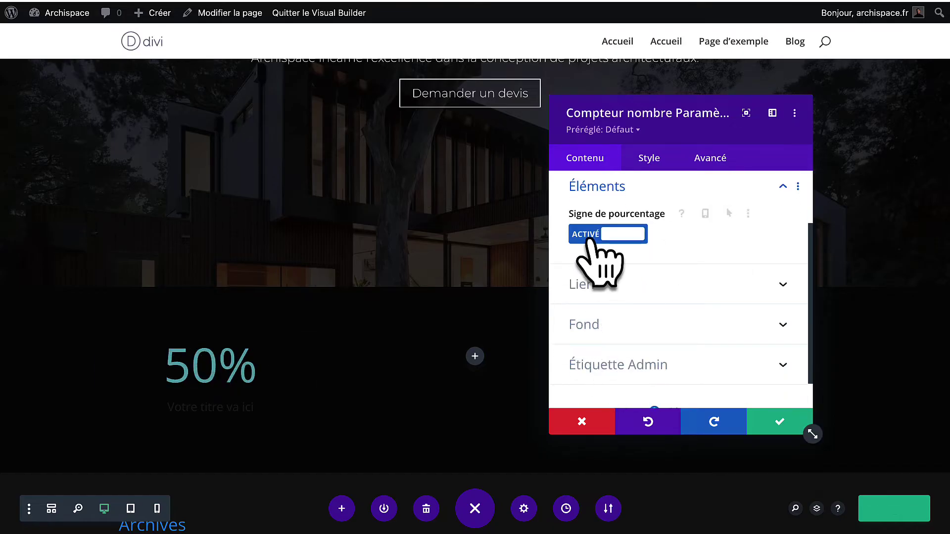
pyautogui.click(589, 238)
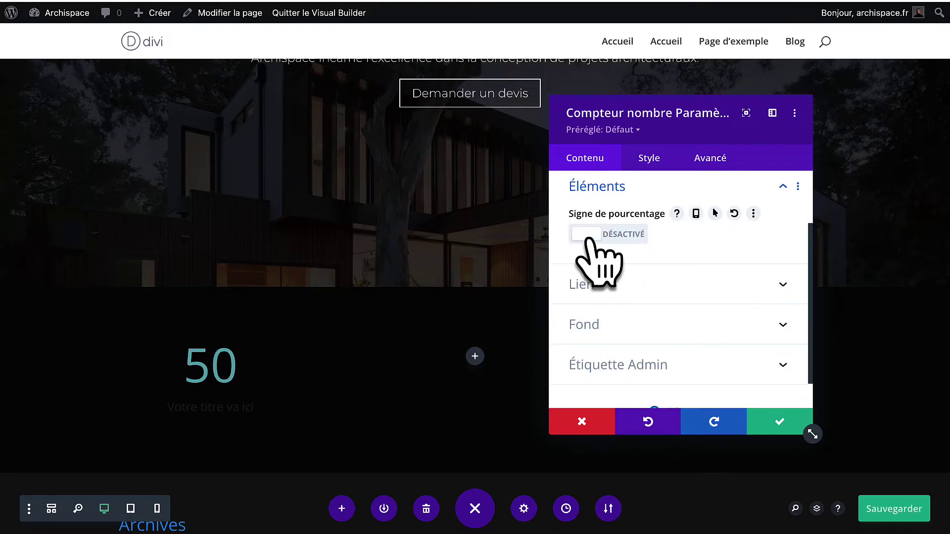
pyautogui.click(618, 187)
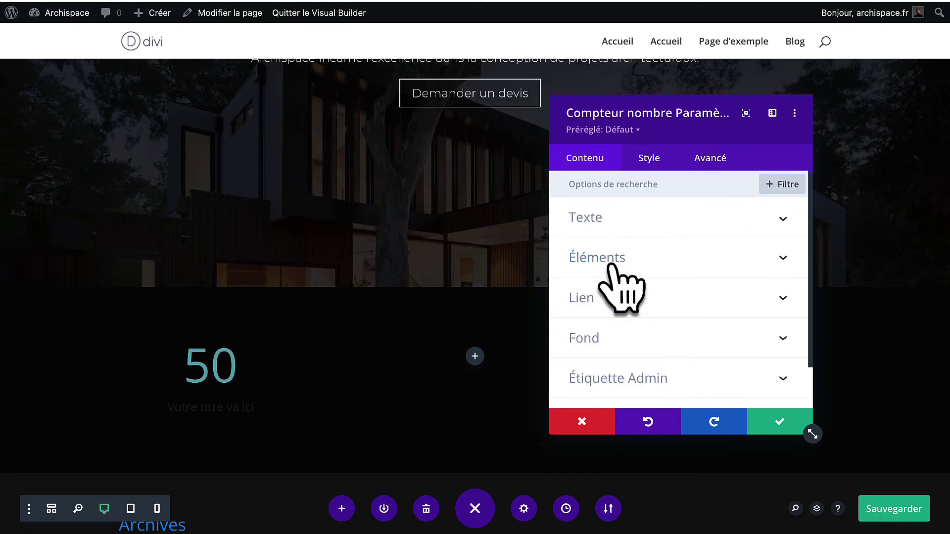
pyautogui.click(612, 220)
pyautogui.click(613, 355)
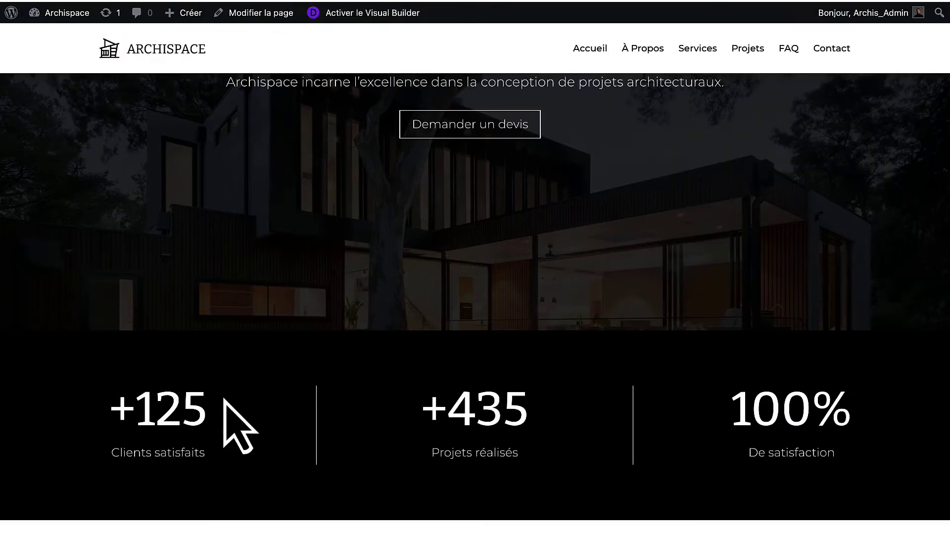
pyautogui.moveTo(223, 400); pyautogui.dragTo(113, 403)
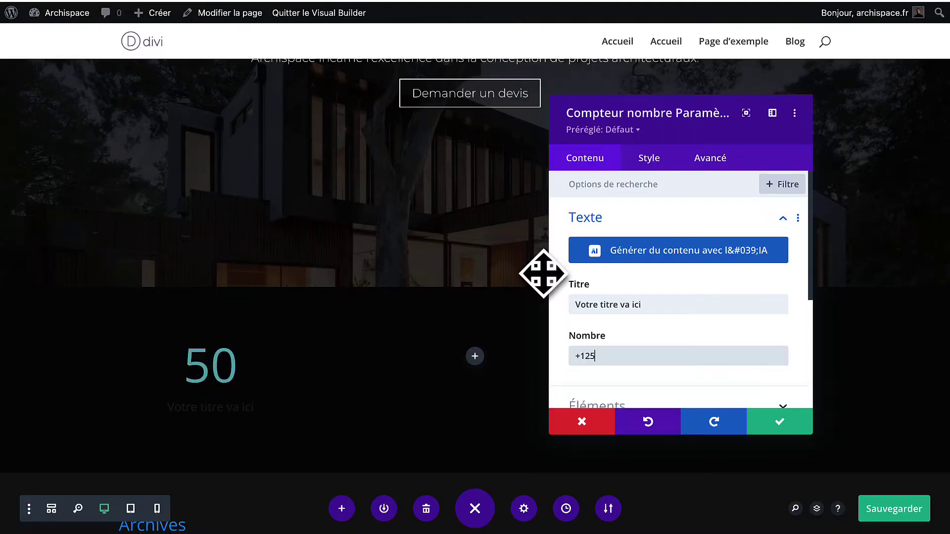
pyautogui.scroll(-1, 612, 257)
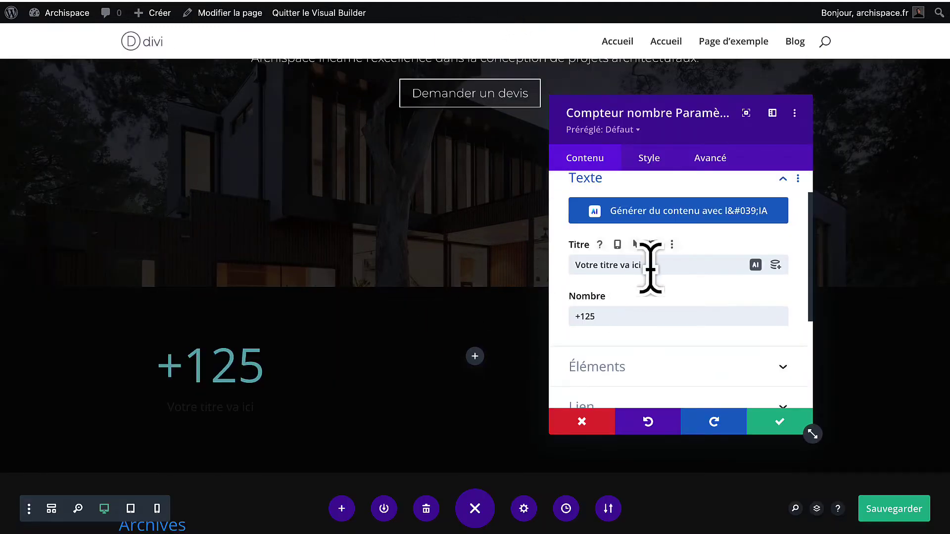
# Title the counter 'Clients satisfaits' and set its title font to Montserrat, weight Clair.
pyautogui.moveTo(650, 267); pyautogui.dragTo(535, 267)
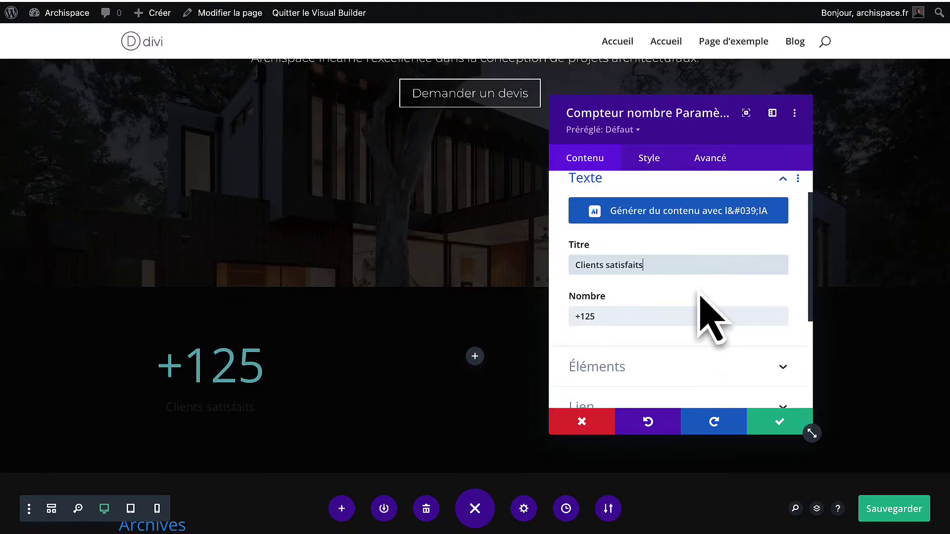
pyautogui.click(652, 164)
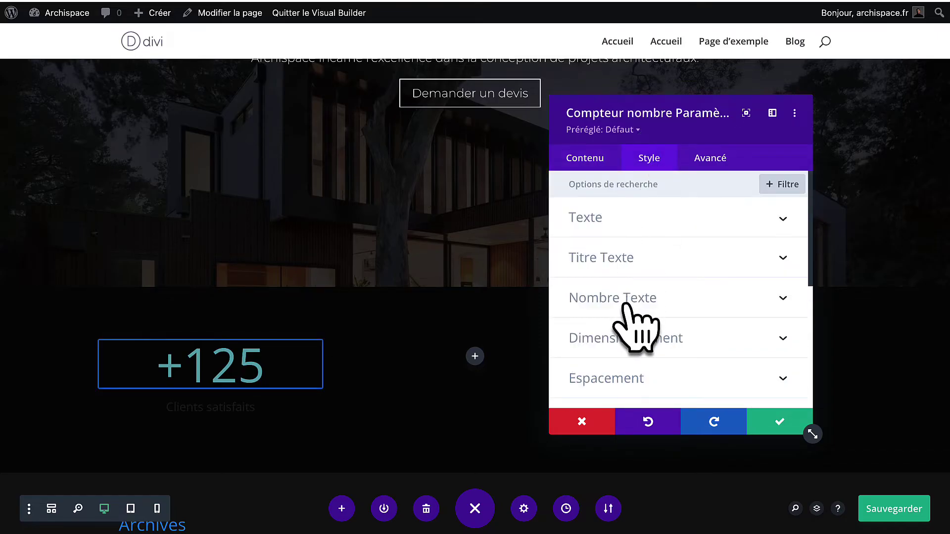
pyautogui.click(646, 272)
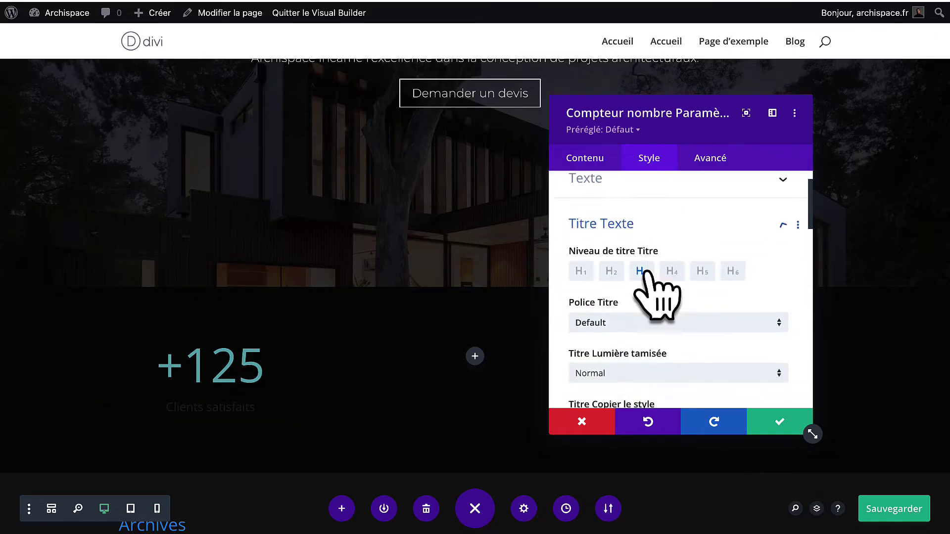
pyautogui.click(629, 291)
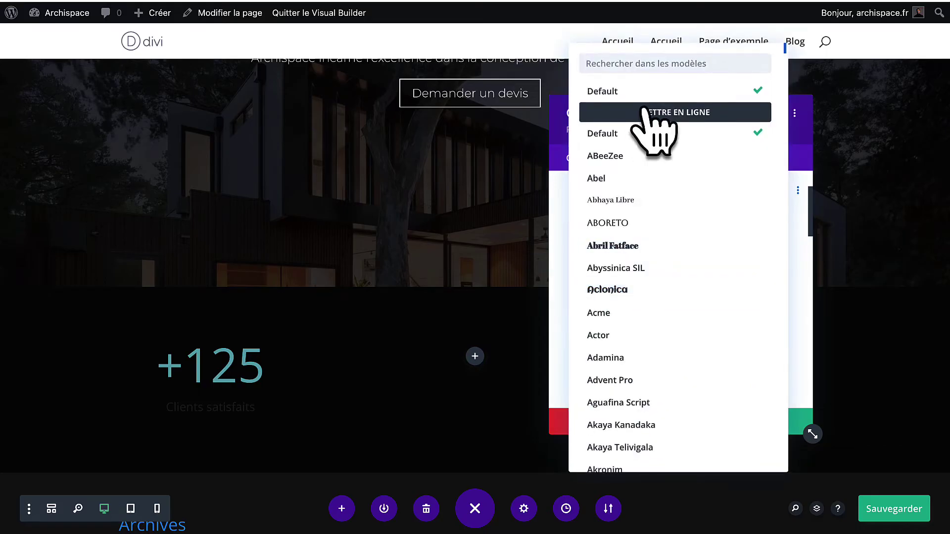
pyautogui.write('mont')
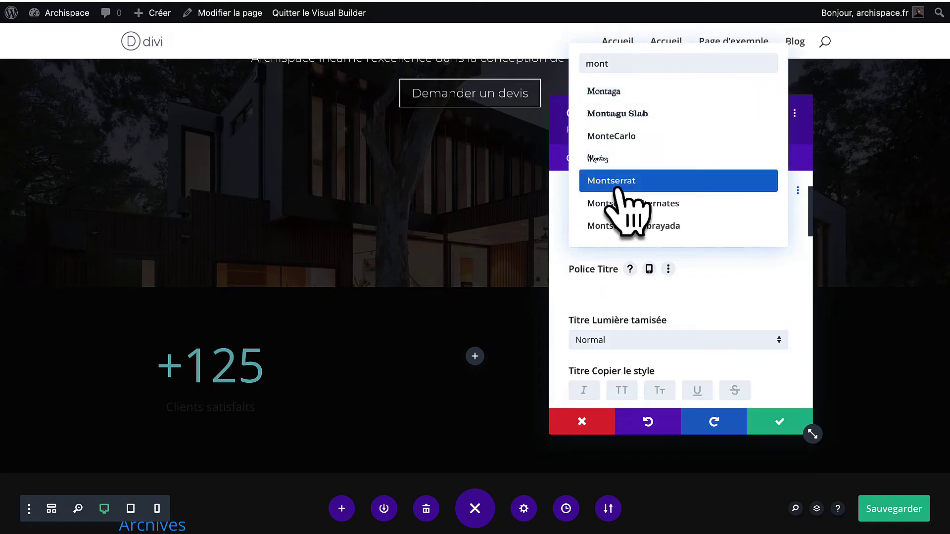
pyautogui.click(614, 181)
pyautogui.scroll(-3, 627, 313)
pyautogui.click(629, 235)
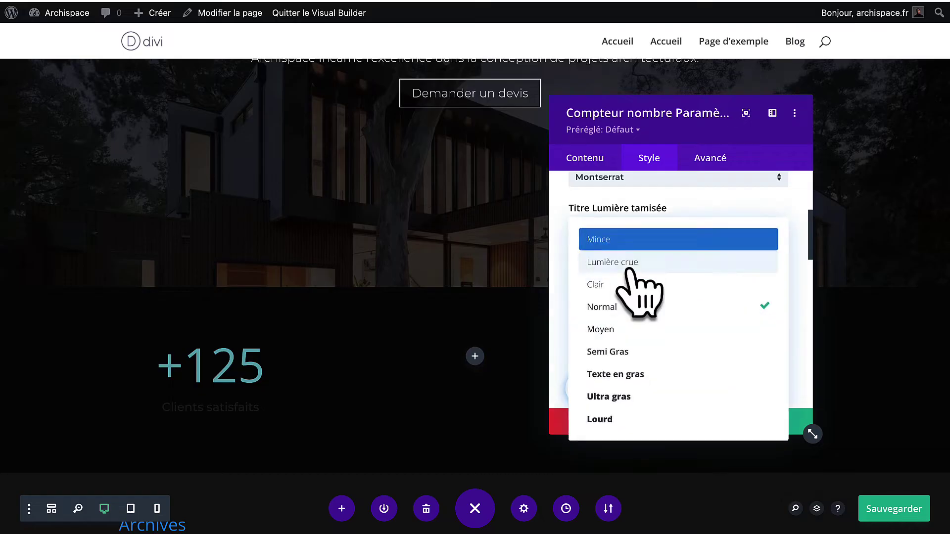
pyautogui.click(629, 283)
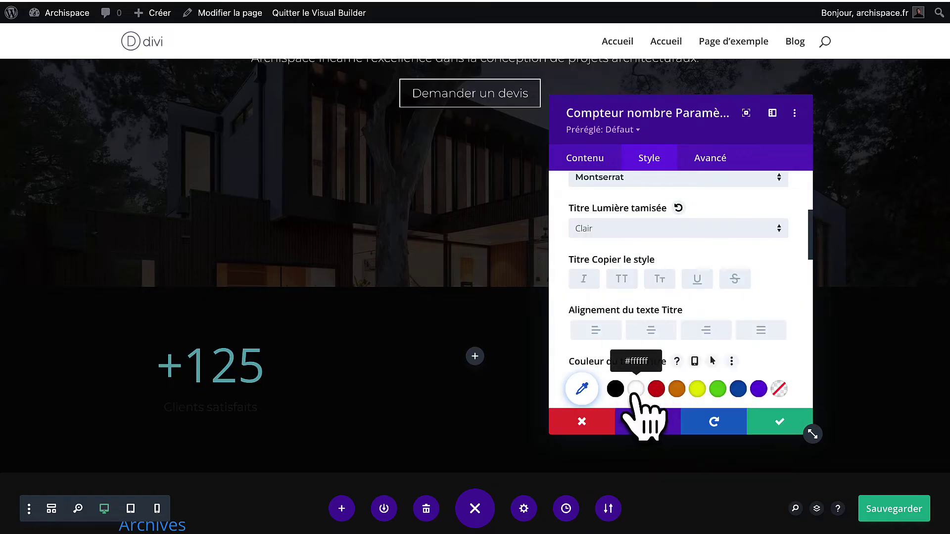
pyautogui.scroll(5, 638, 381)
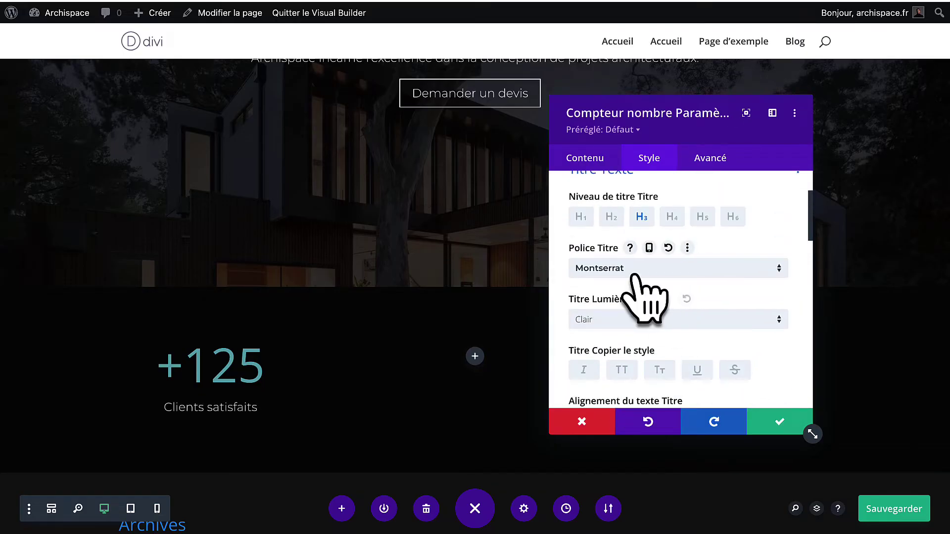
pyautogui.scroll(-10, 638, 277)
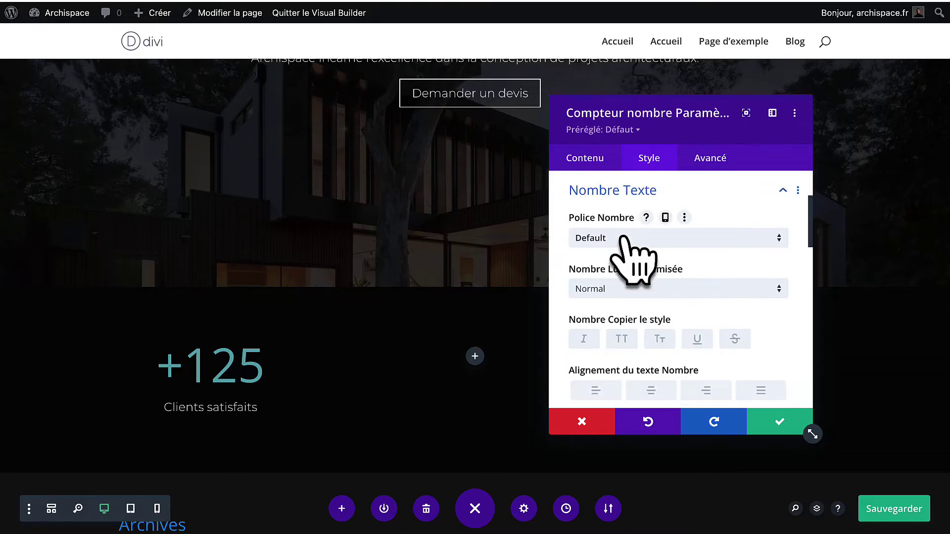
# Set the +125 number to Bitter in white #ffffff, enlarged to 75px.
pyautogui.click(623, 238)
pyautogui.write('bitt')
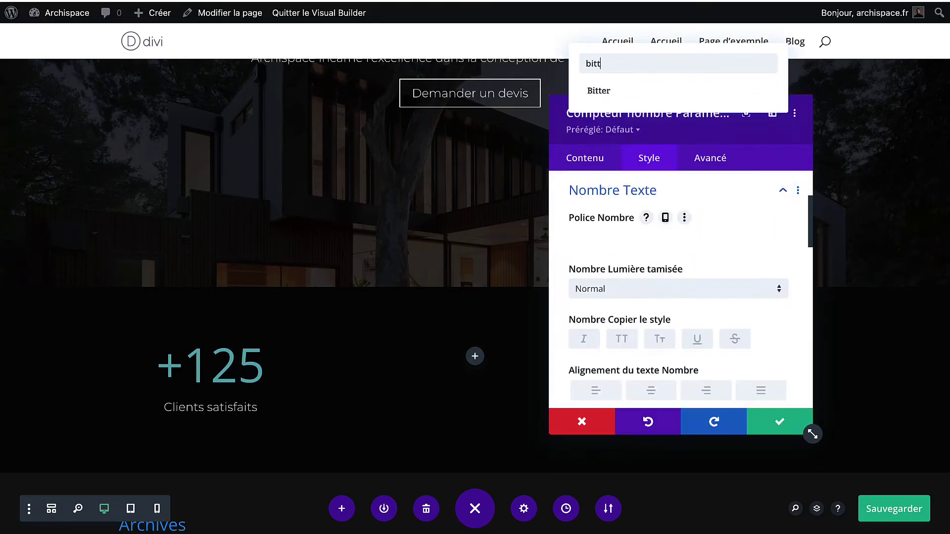
pyautogui.click(646, 94)
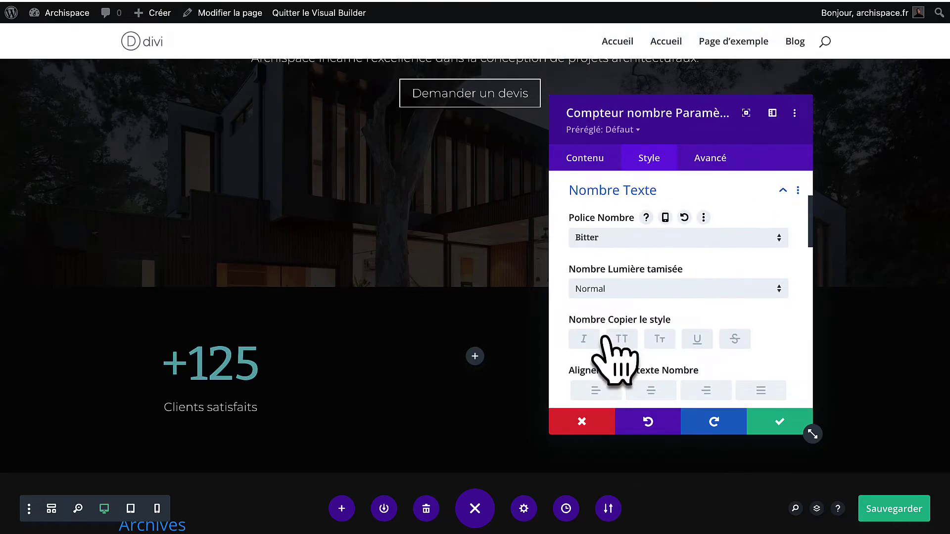
pyautogui.scroll(-3, 614, 347)
pyautogui.click(633, 344)
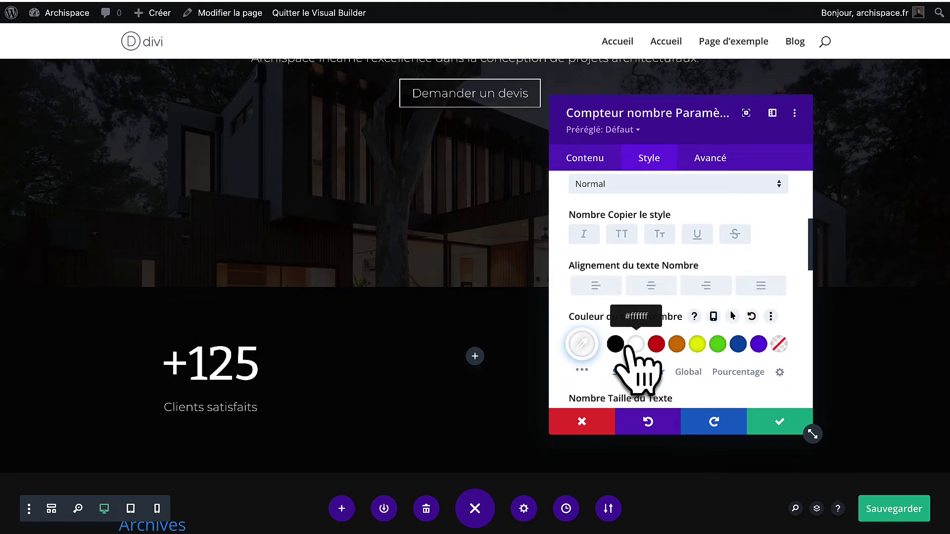
pyautogui.scroll(3, 645, 329)
pyautogui.scroll(-5, 643, 329)
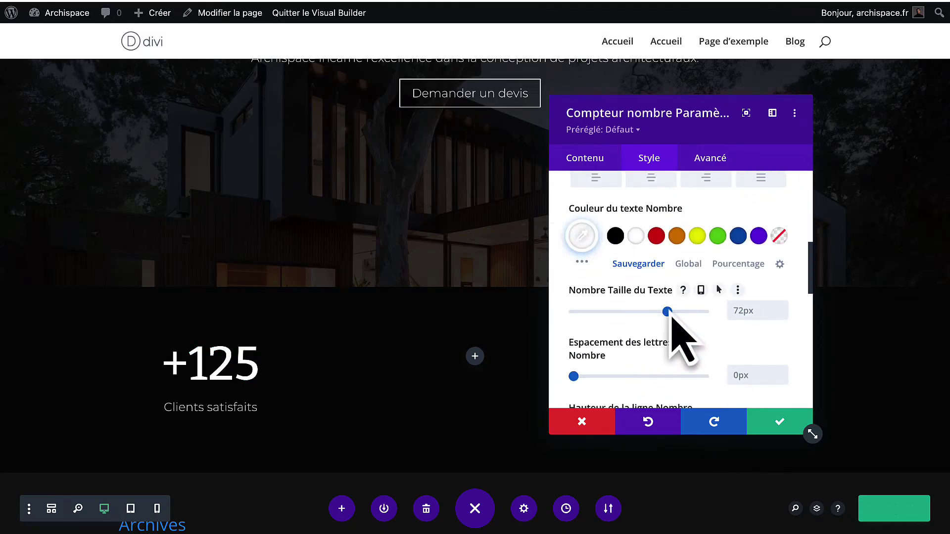
pyautogui.moveTo(668, 313); pyautogui.dragTo(676, 313)
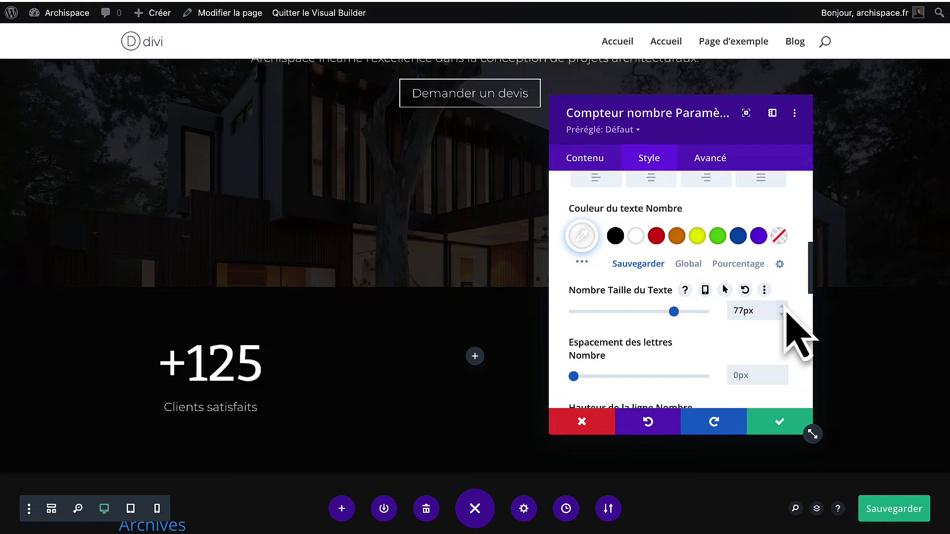
# Duplicate the +125 'Clients satisfaits' counter twice and move the copies into the second and third columns.
pyautogui.click(784, 428)
pyautogui.click(205, 348)
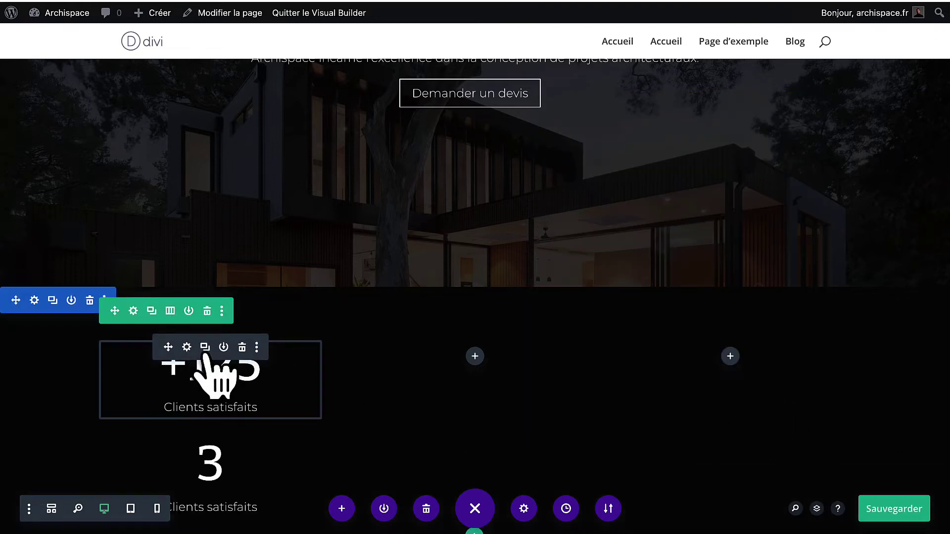
pyautogui.click(204, 348)
pyautogui.scroll(-2, 205, 341)
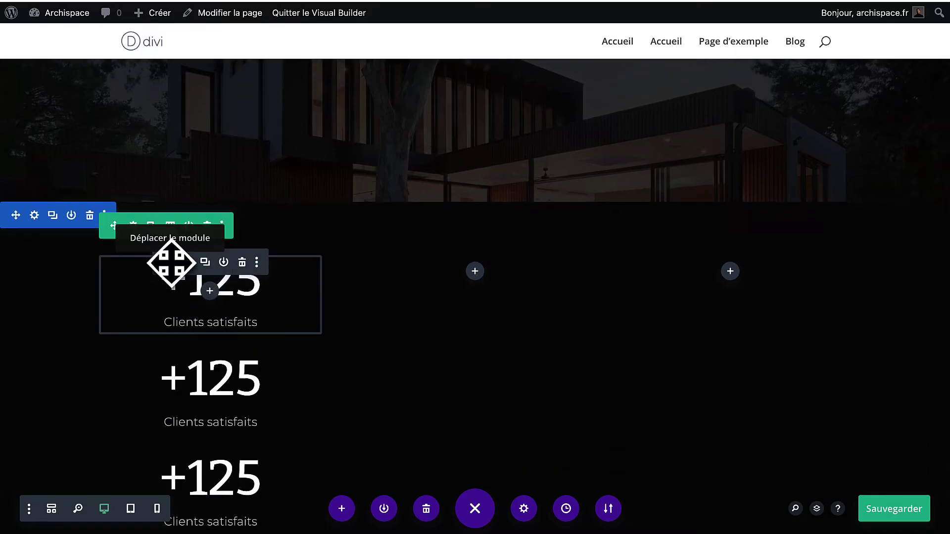
pyautogui.moveTo(431, 285); pyautogui.dragTo(462, 271)
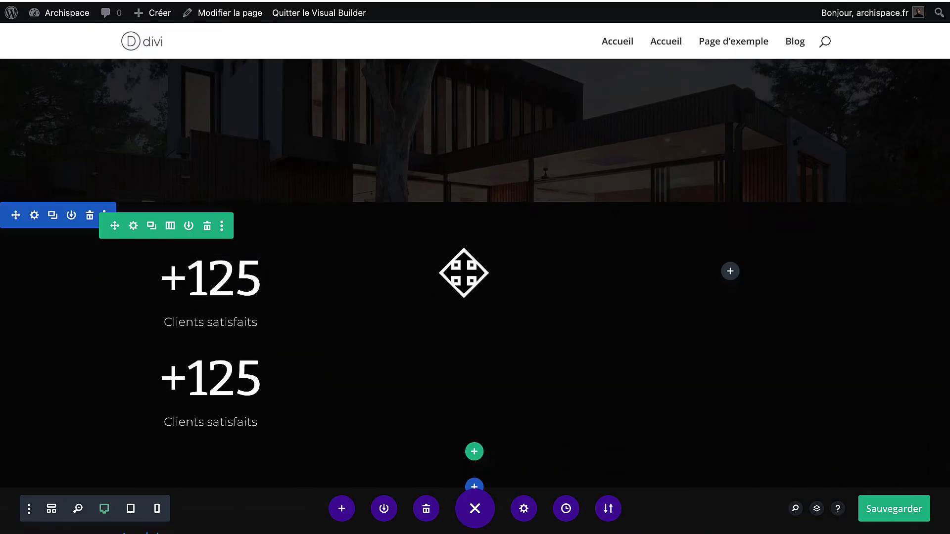
pyautogui.moveTo(167, 265); pyautogui.dragTo(717, 280)
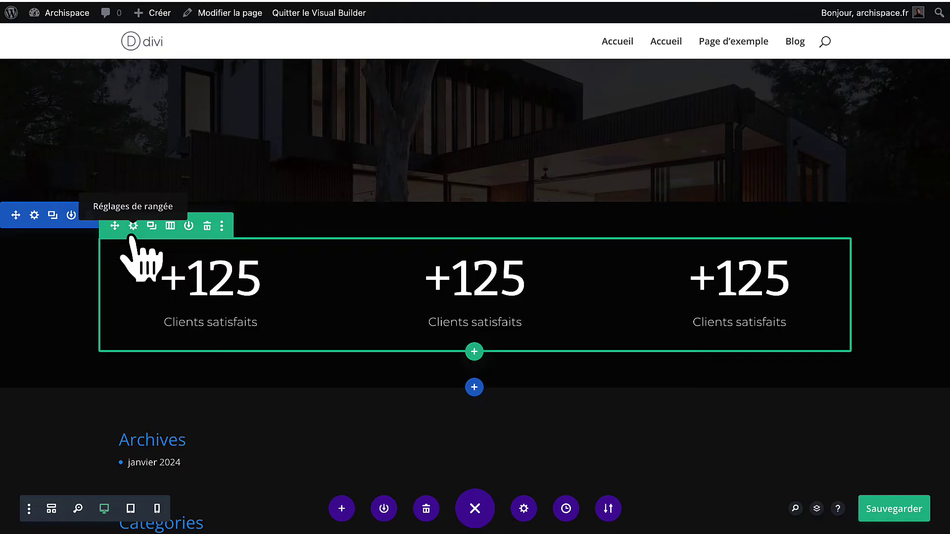
# Enable a custom gutter width on the counters row and reduce it to 1.
pyautogui.click(133, 225)
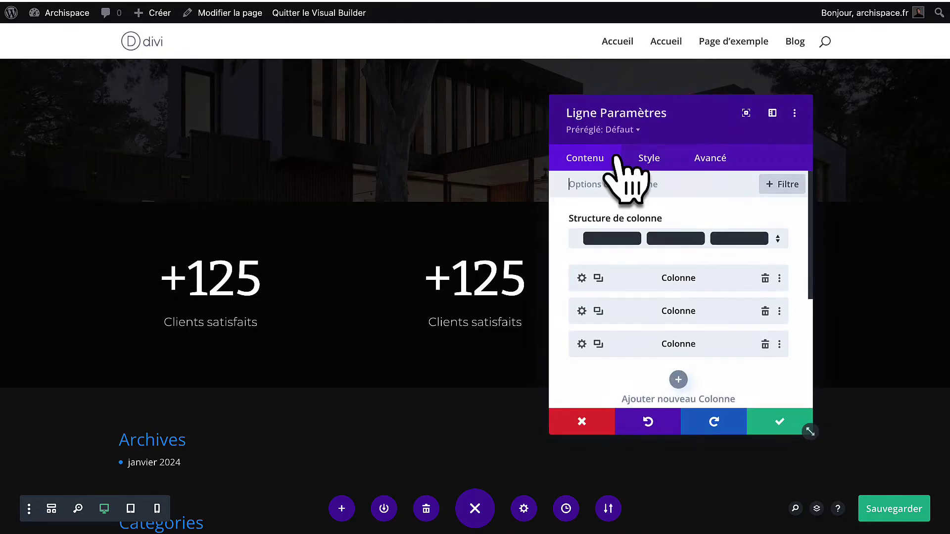
pyautogui.click(652, 165)
pyautogui.click(630, 220)
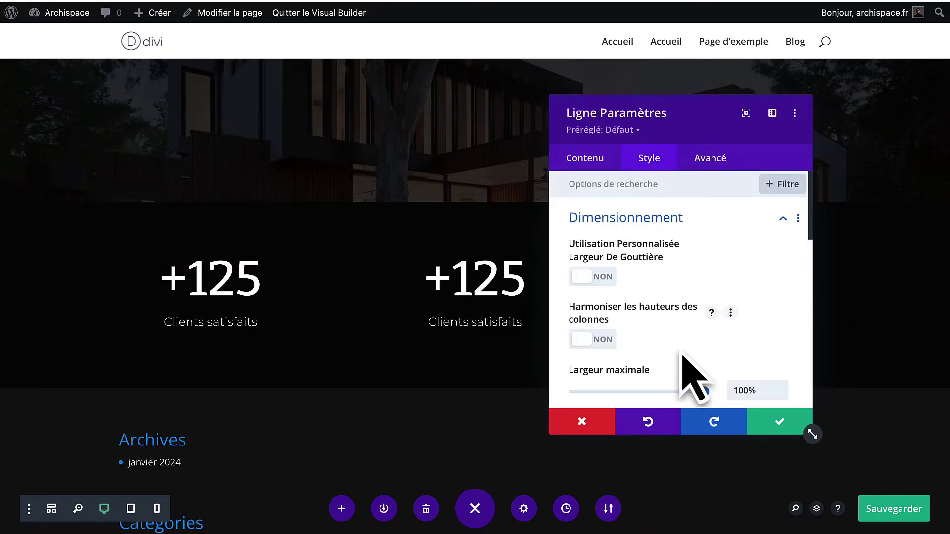
pyautogui.click(594, 277)
pyautogui.moveTo(661, 328); pyautogui.dragTo(574, 328)
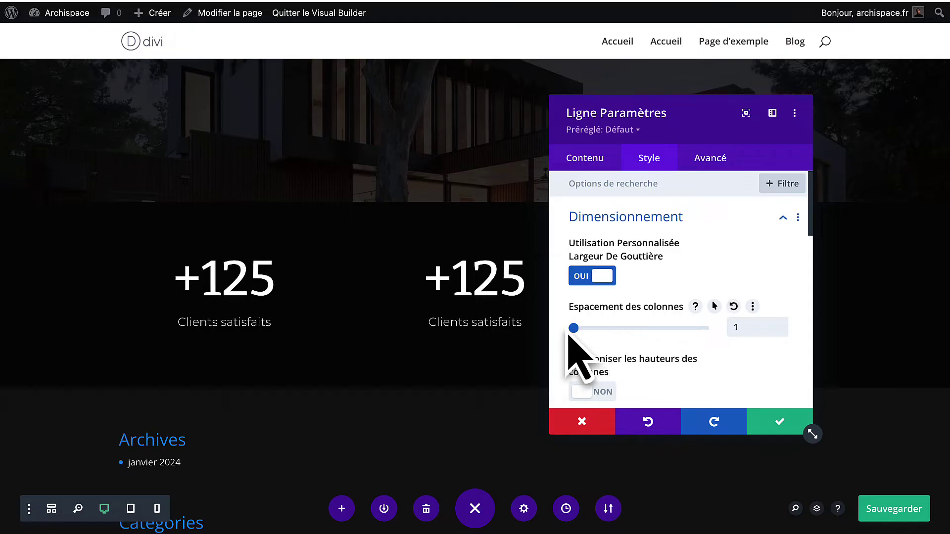
pyautogui.click(590, 168)
# Give the first column a 1px white right-side border as a divider.
pyautogui.click(578, 279)
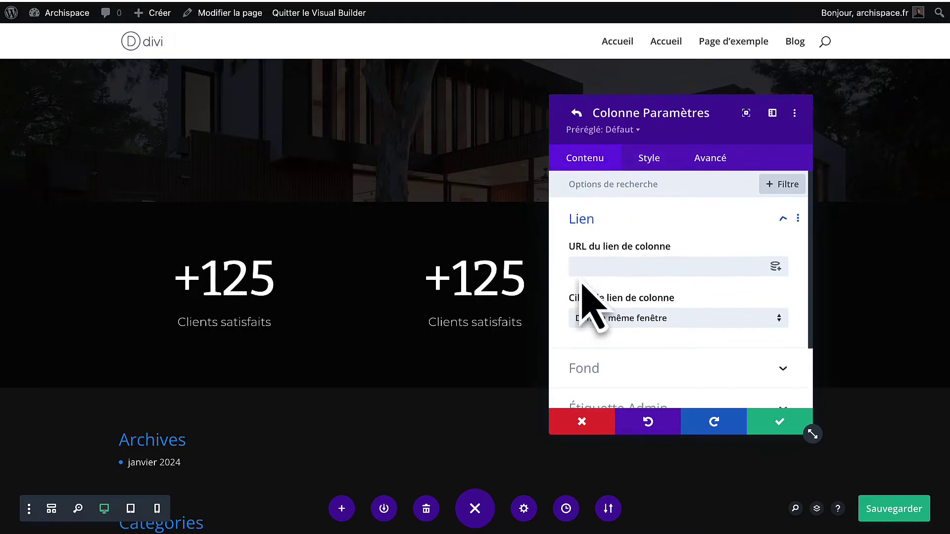
pyautogui.click(643, 158)
pyautogui.scroll(-4, 643, 321)
pyautogui.scroll(4, 643, 339)
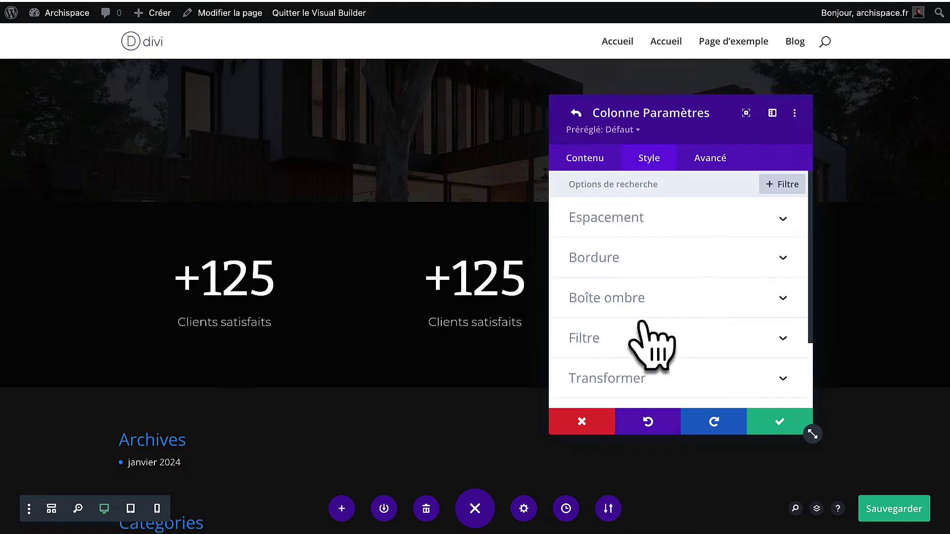
pyautogui.click(652, 259)
pyautogui.scroll(-2, 722, 326)
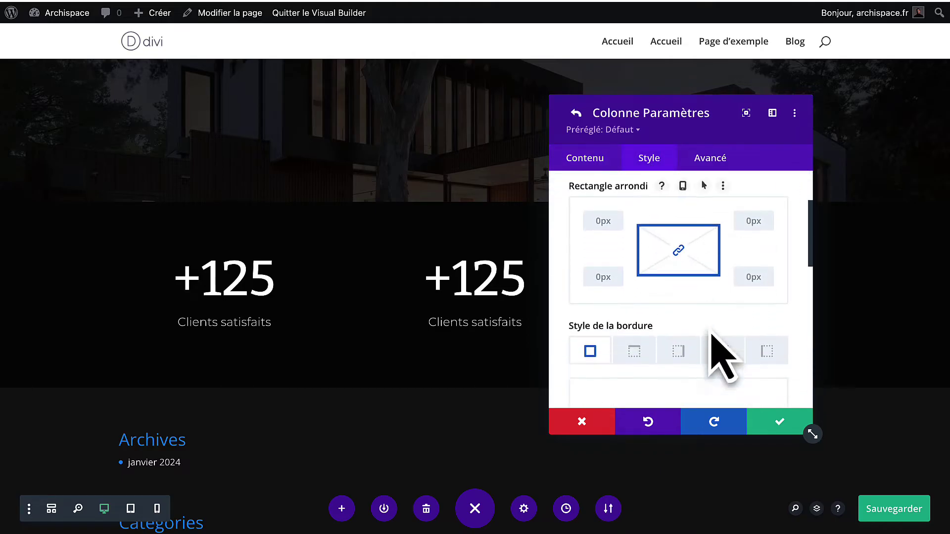
pyautogui.scroll(-1, 712, 332)
pyautogui.click(676, 333)
pyautogui.scroll(-5, 676, 326)
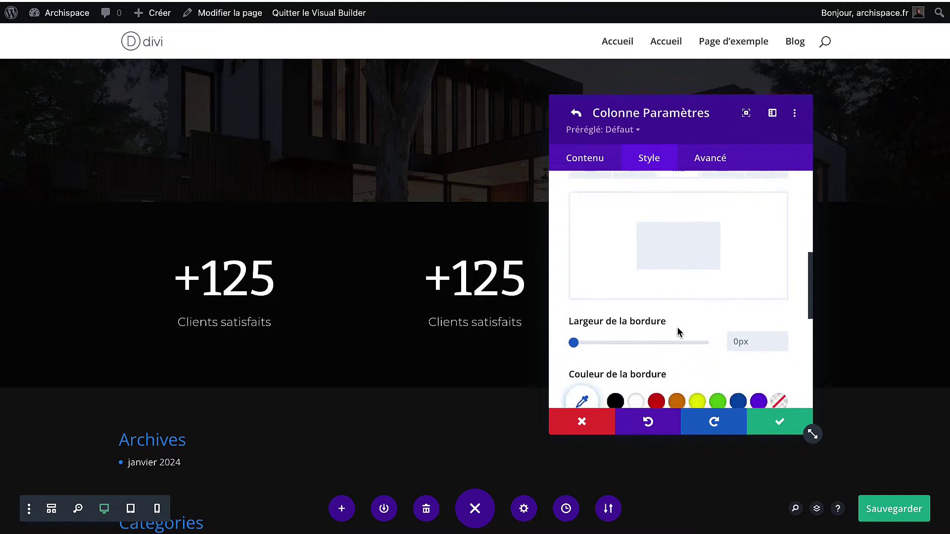
pyautogui.scroll(-2, 670, 349)
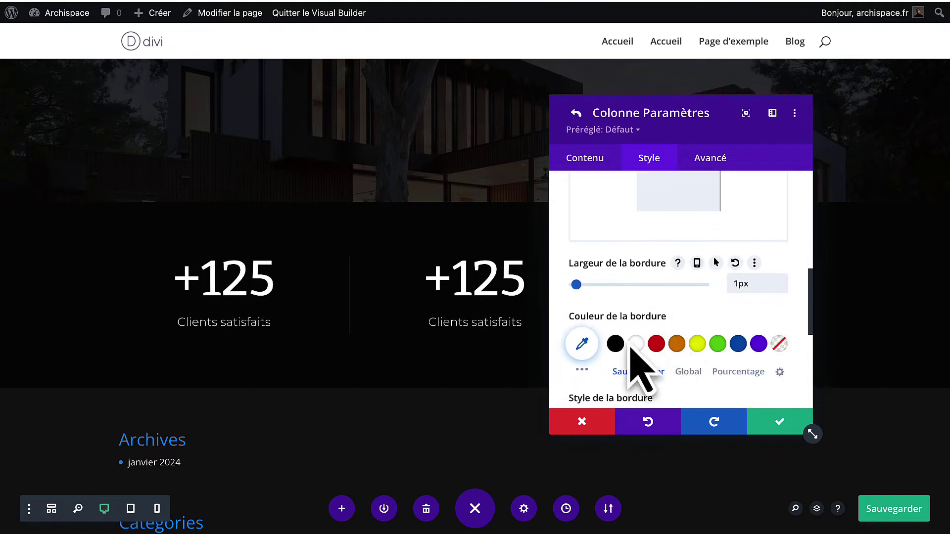
pyautogui.click(636, 345)
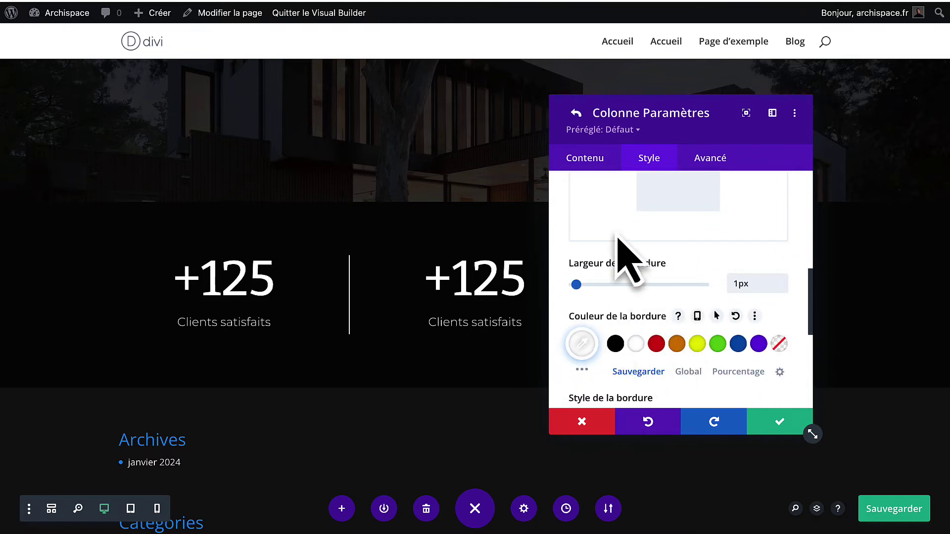
pyautogui.click(774, 420)
# Close the row settings and save the page with Ctrl+S.
pyautogui.click(770, 424)
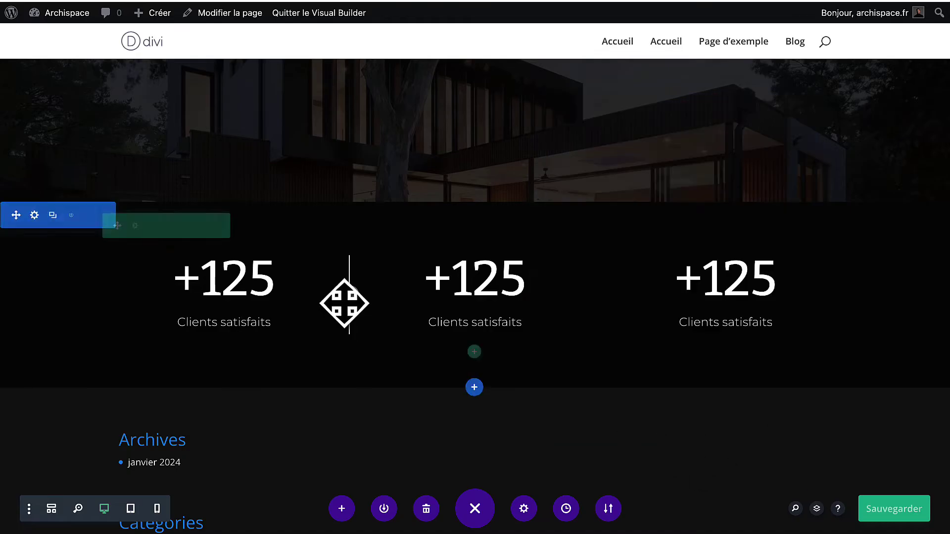
pyautogui.hotkey('ctrl', 's')
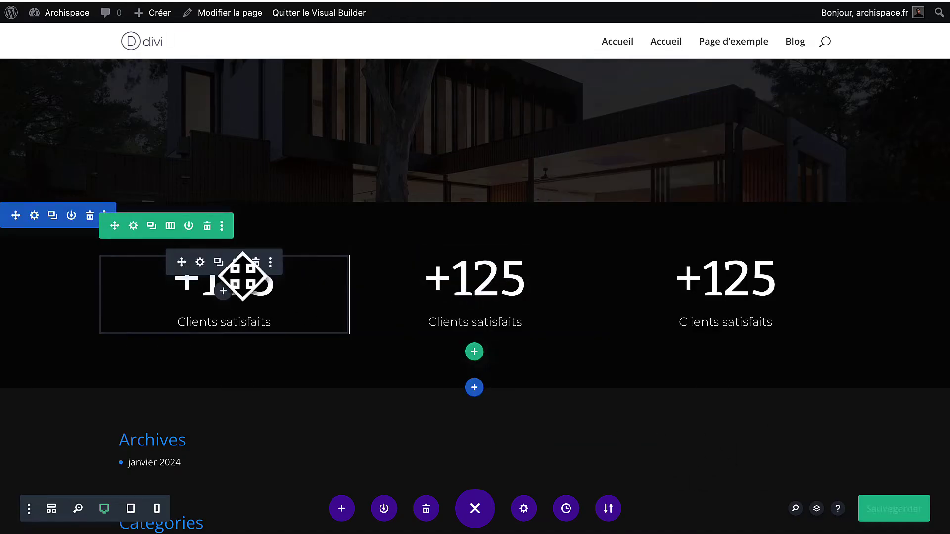
pyautogui.click(142, 230)
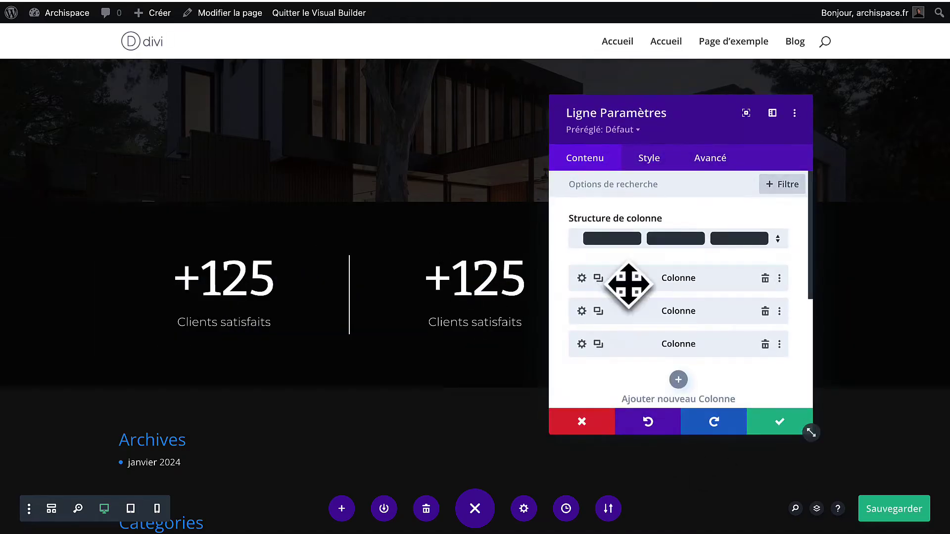
# Copy the first column's styles onto the second column so it gets the white divider, then confirm.
pyautogui.rightClick(581, 278)
pyautogui.click(581, 299)
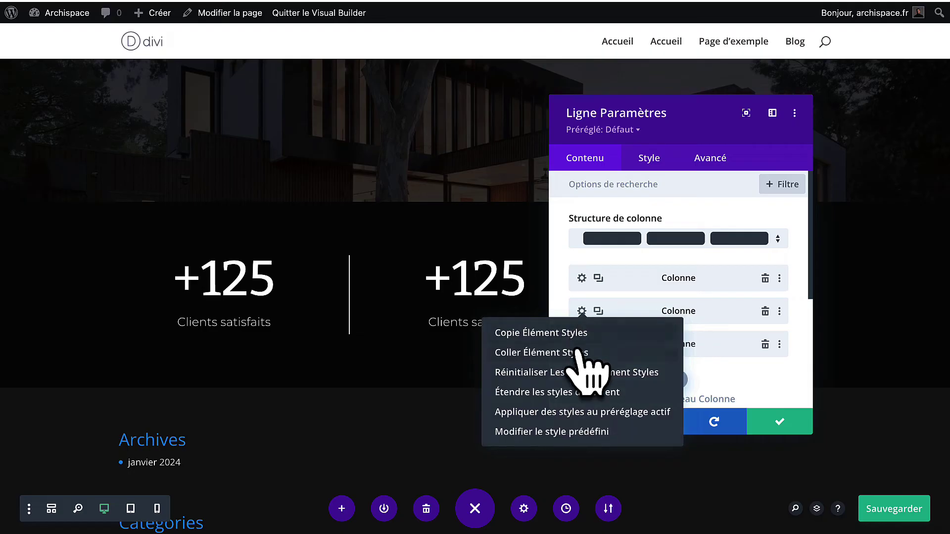
pyautogui.click(580, 354)
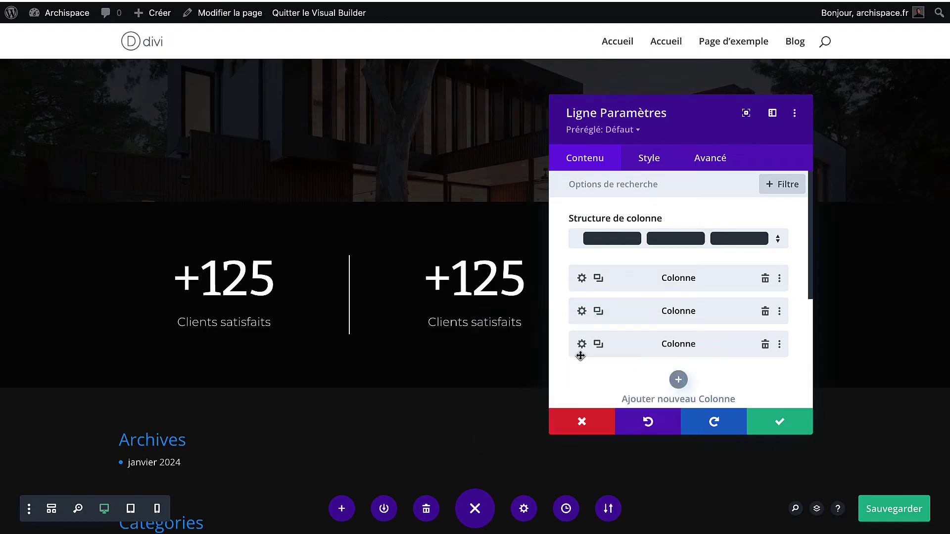
pyautogui.moveTo(678, 106); pyautogui.dragTo(333, 103)
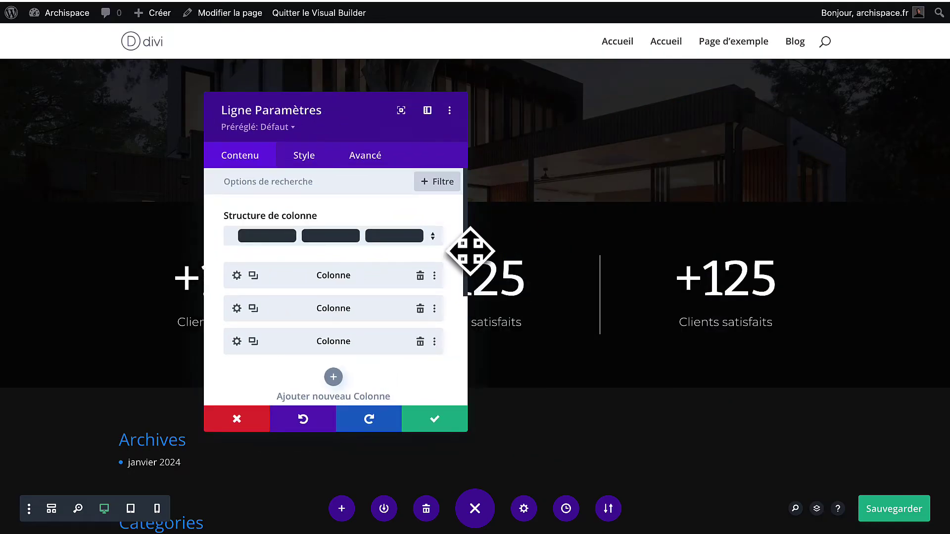
pyautogui.click(435, 420)
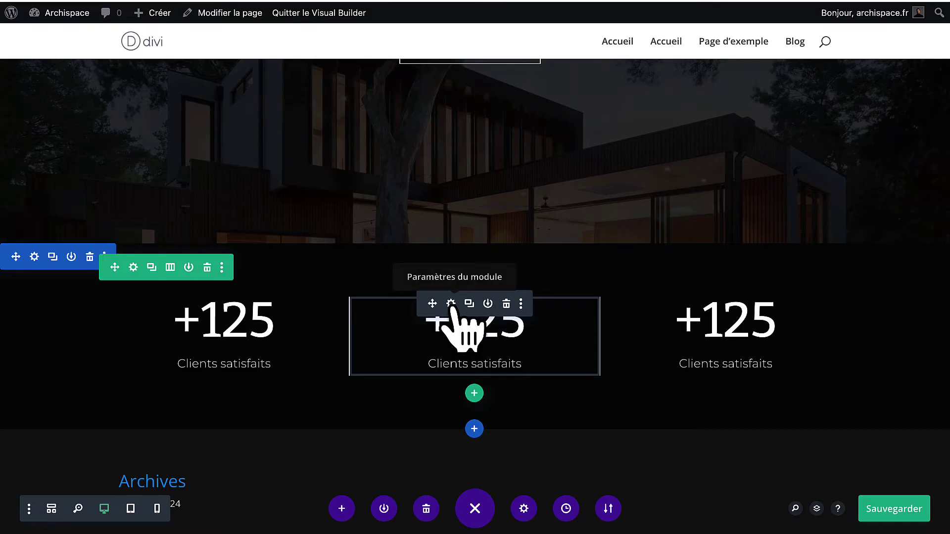
pyautogui.scroll(1, 451, 308)
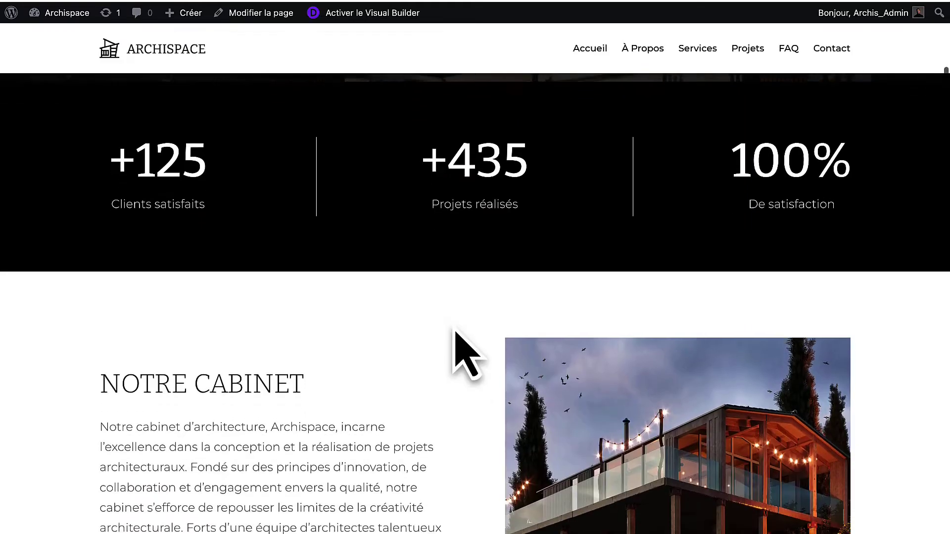
pyautogui.scroll(-4, 456, 333)
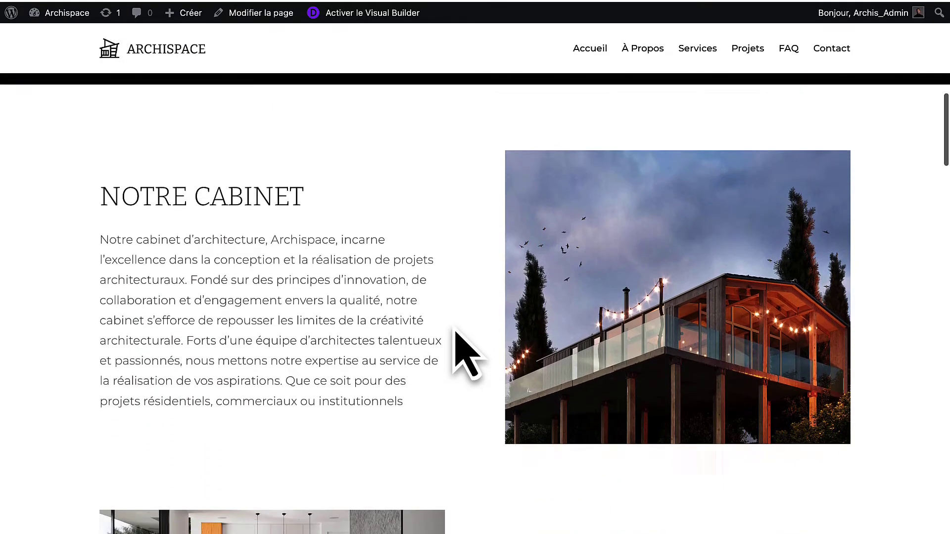
pyautogui.moveTo(327, 198); pyautogui.dragTo(109, 199)
pyautogui.hotkey('ctrl', 'c')
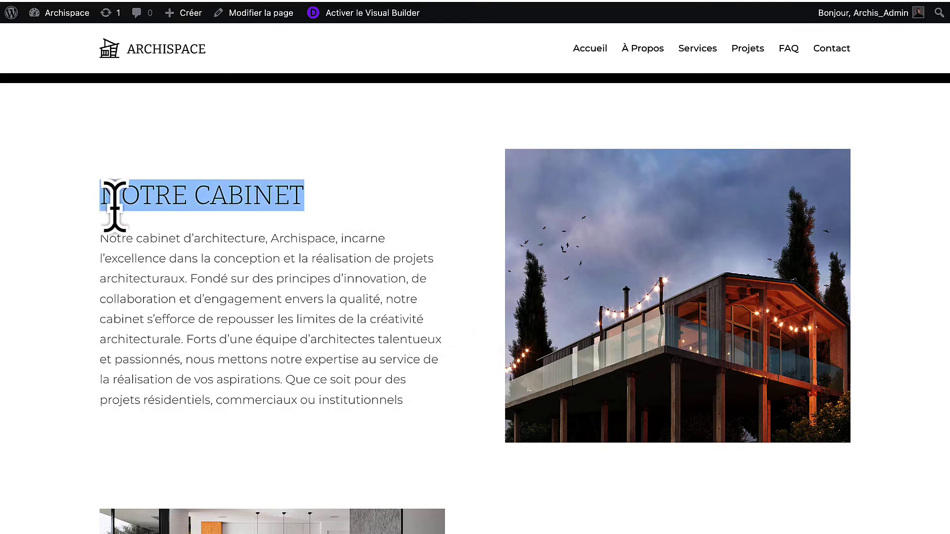
pyautogui.moveTo(100, 238); pyautogui.dragTo(621, 331)
pyautogui.scroll(-1, 689, 321)
pyautogui.scroll(-6, 688, 321)
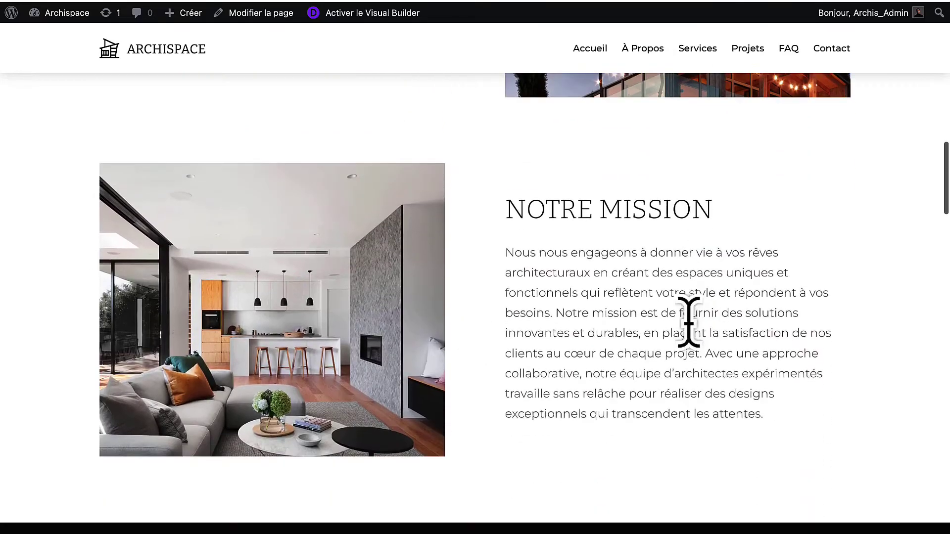
pyautogui.moveTo(506, 210); pyautogui.dragTo(659, 206)
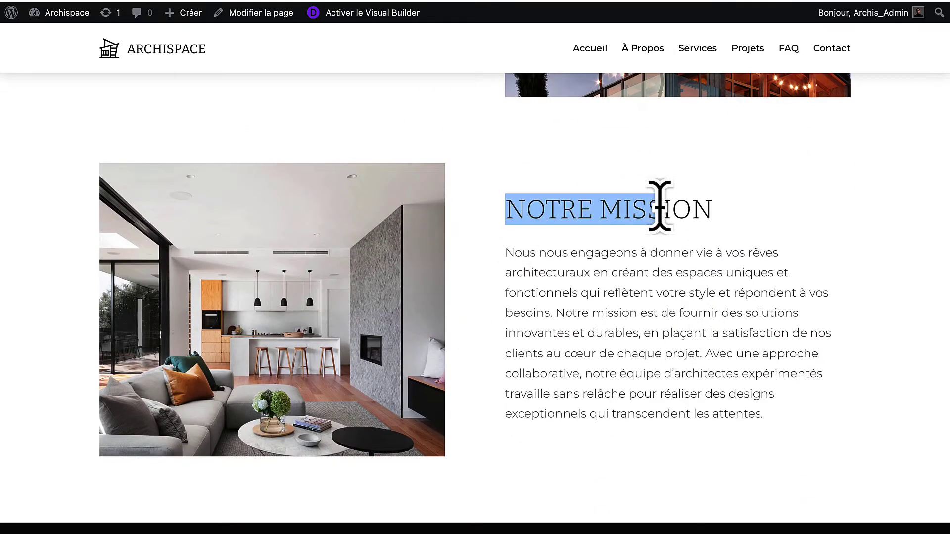
pyautogui.click(636, 349)
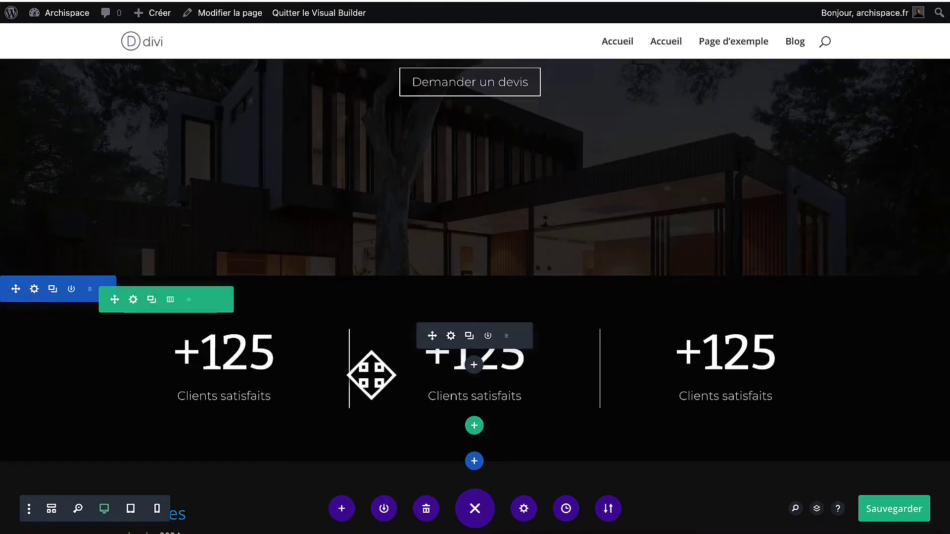
pyautogui.scroll(-3, 372, 385)
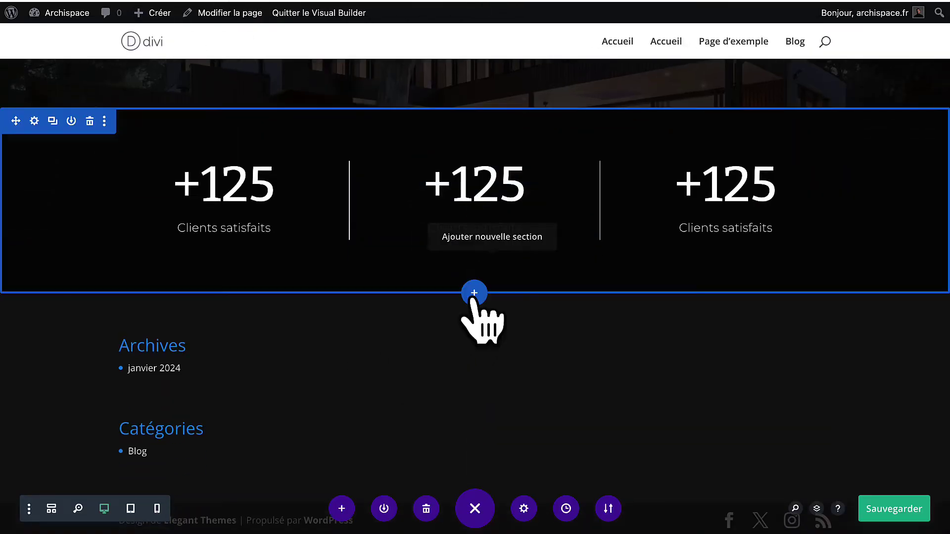
# Add a Normal section with a 1/2+1/2 two-column row below the counters.
pyautogui.click(474, 293)
pyautogui.click(401, 254)
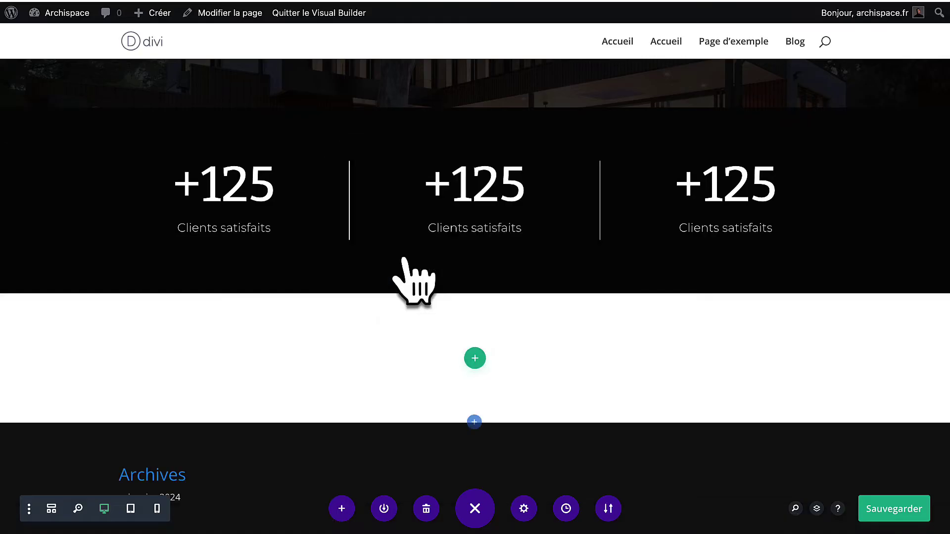
pyautogui.click(485, 144)
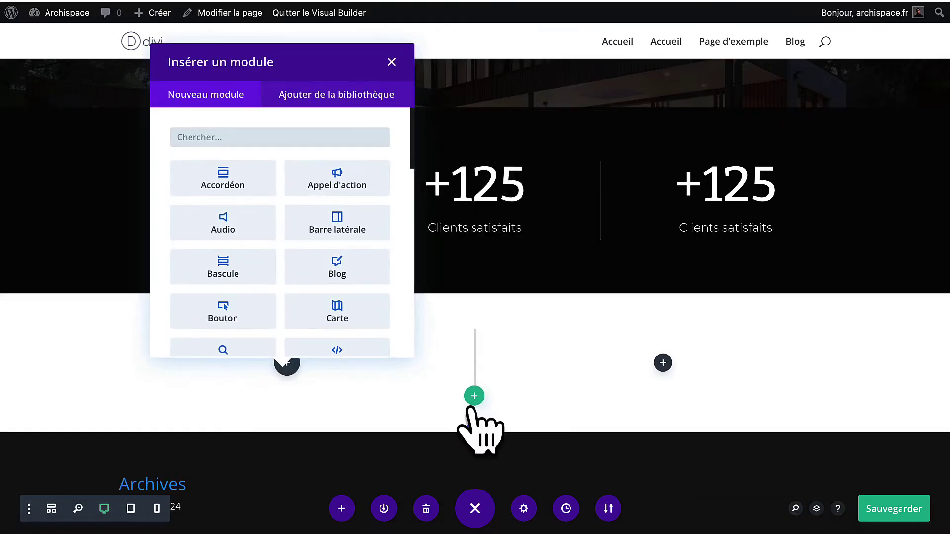
pyautogui.scroll(-10, 346, 176)
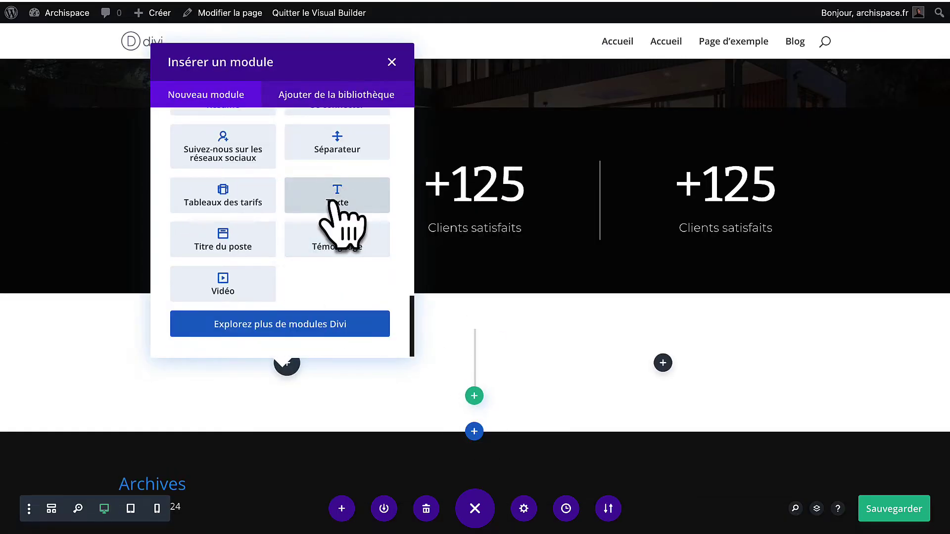
# Insert a Text module in the left column and duplicate it below itself.
pyautogui.click(337, 198)
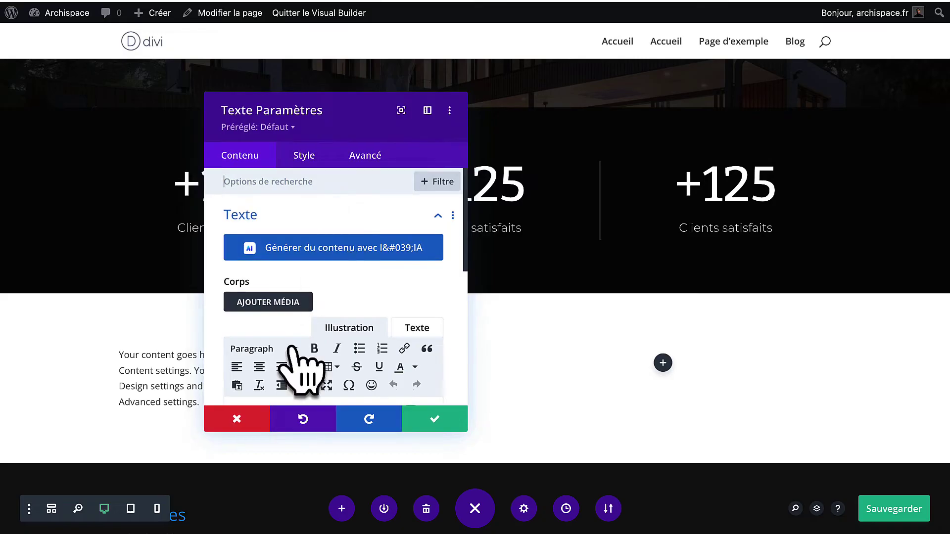
pyautogui.scroll(-3, 302, 356)
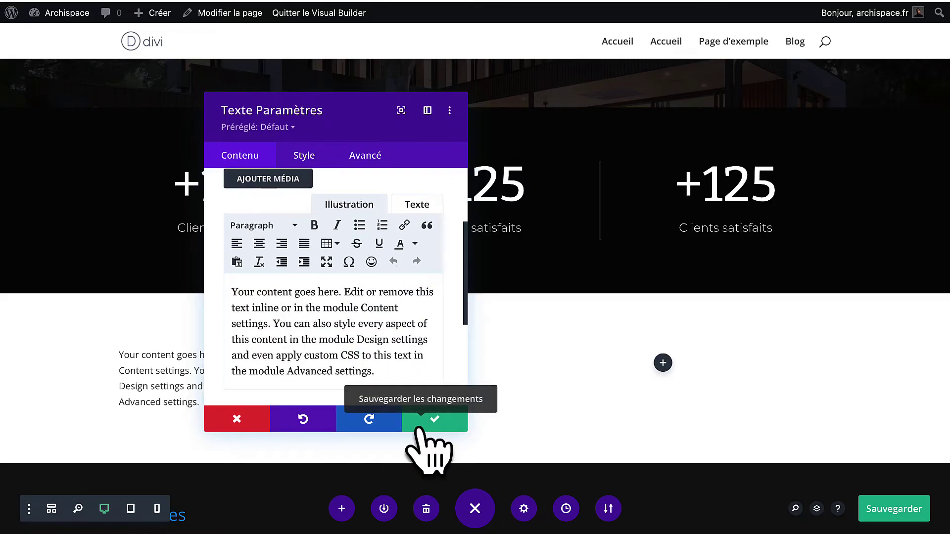
pyautogui.click(432, 419)
pyautogui.scroll(-3, 391, 415)
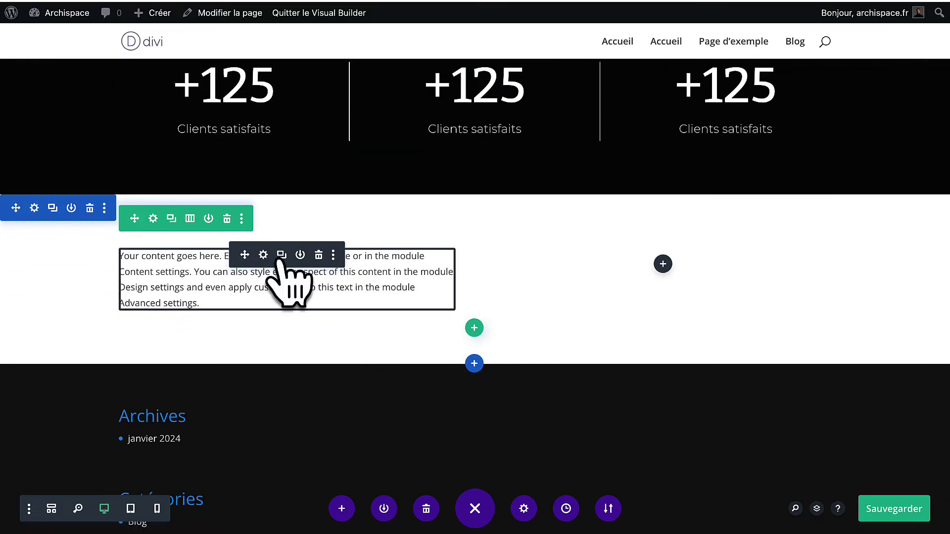
pyautogui.click(280, 255)
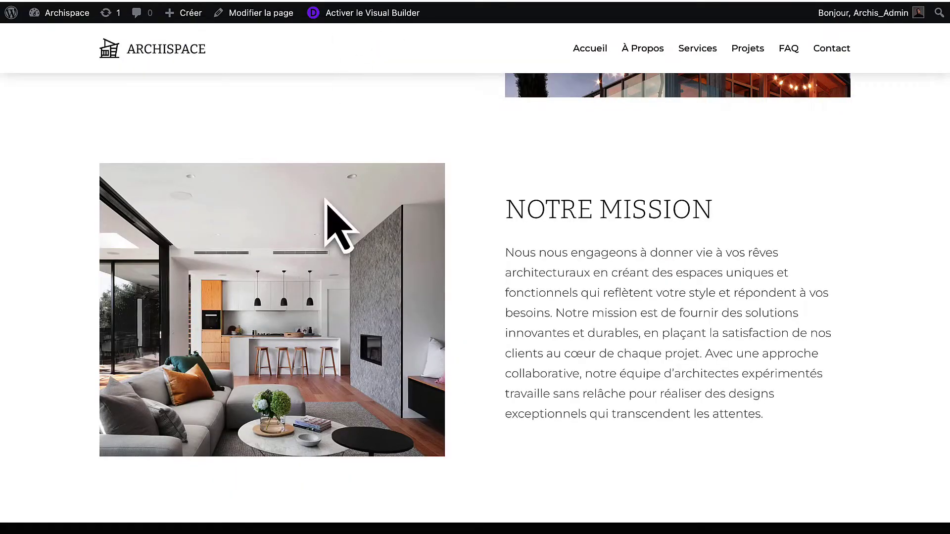
pyautogui.scroll(1, 551, 203)
pyautogui.scroll(5, 551, 203)
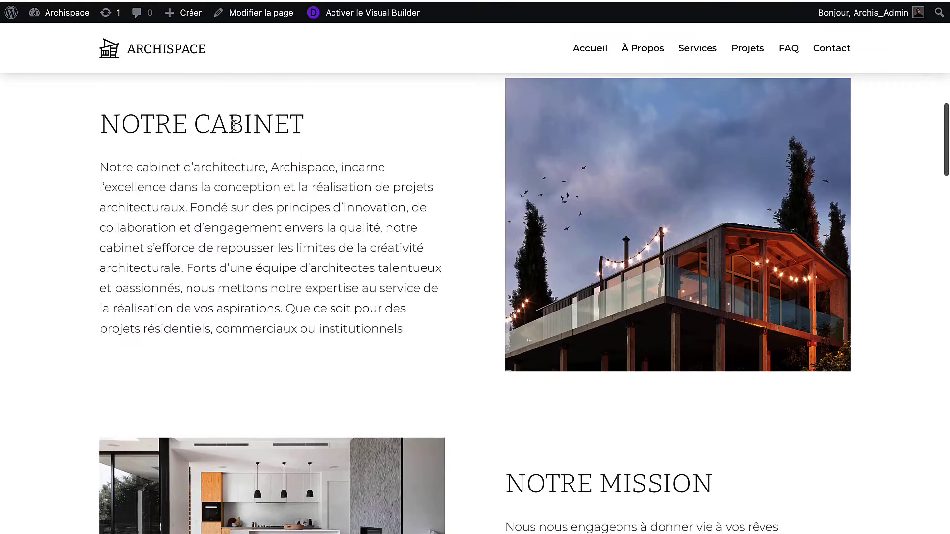
pyautogui.moveTo(303, 124); pyautogui.dragTo(125, 127)
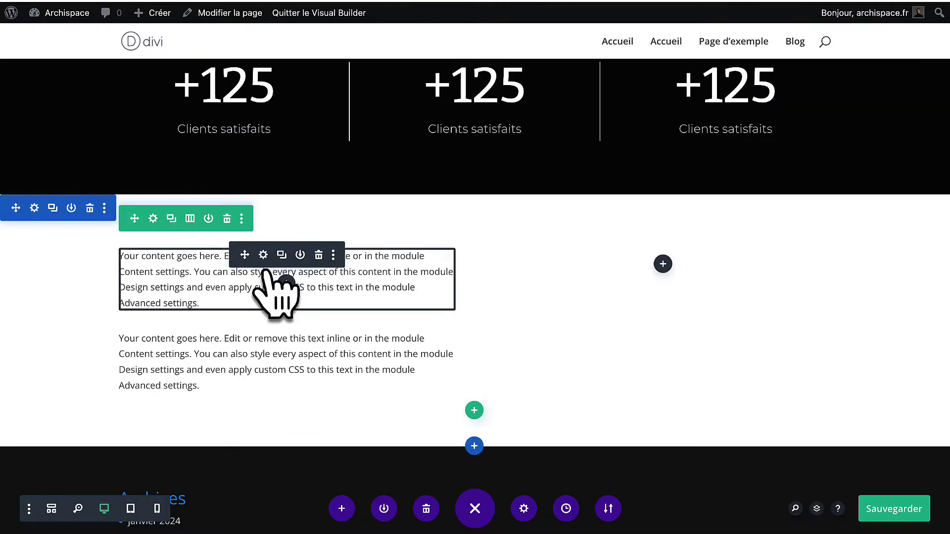
pyautogui.click(262, 256)
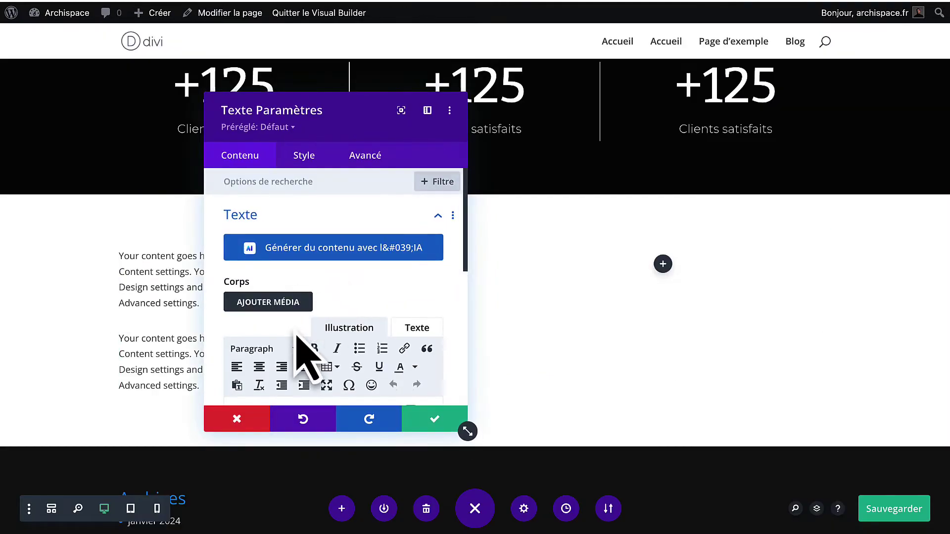
# Replace the first text module's placeholder with the copied 'NOTRE CABINET' heading.
pyautogui.scroll(-2, 297, 334)
pyautogui.hotkey('ctrl', 'a')
pyautogui.hotkey('ctrl', 'v')
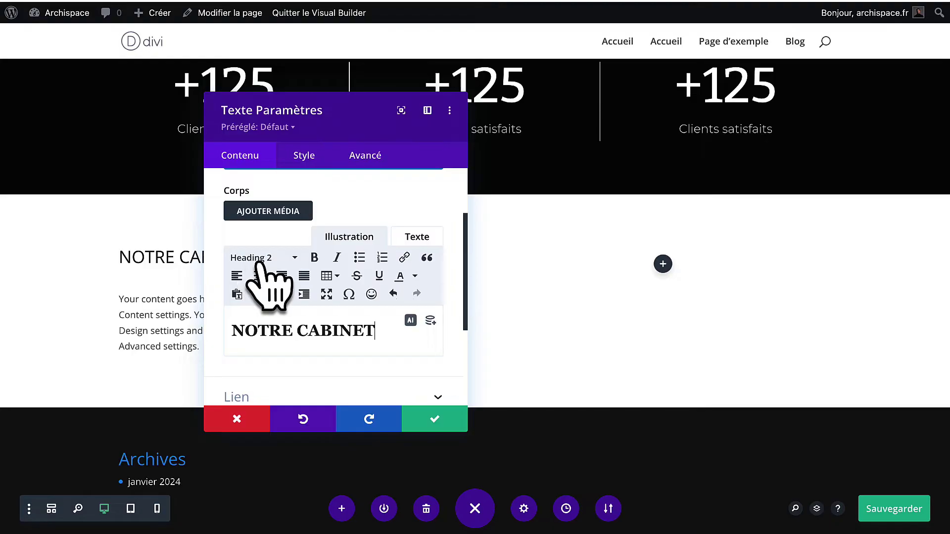
pyautogui.scroll(8, 174, 255)
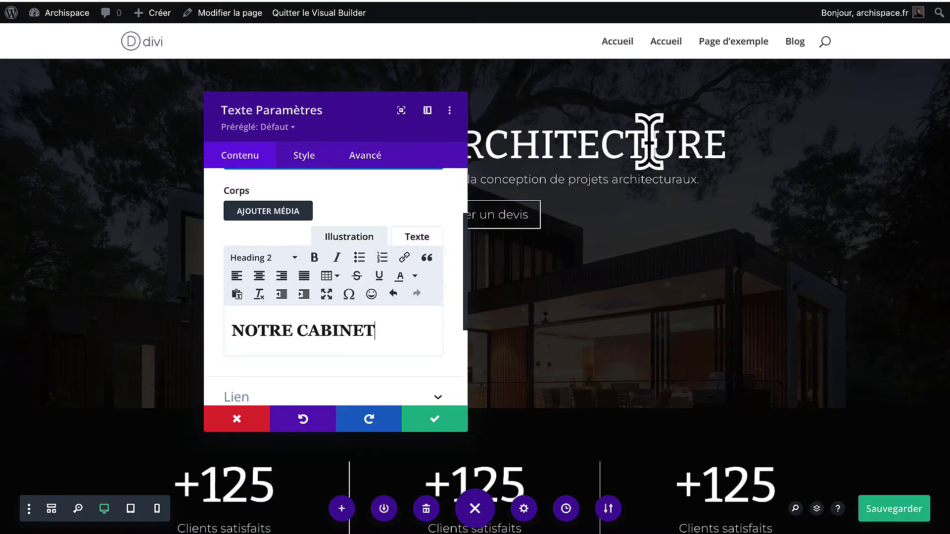
pyautogui.scroll(-8, 525, 333)
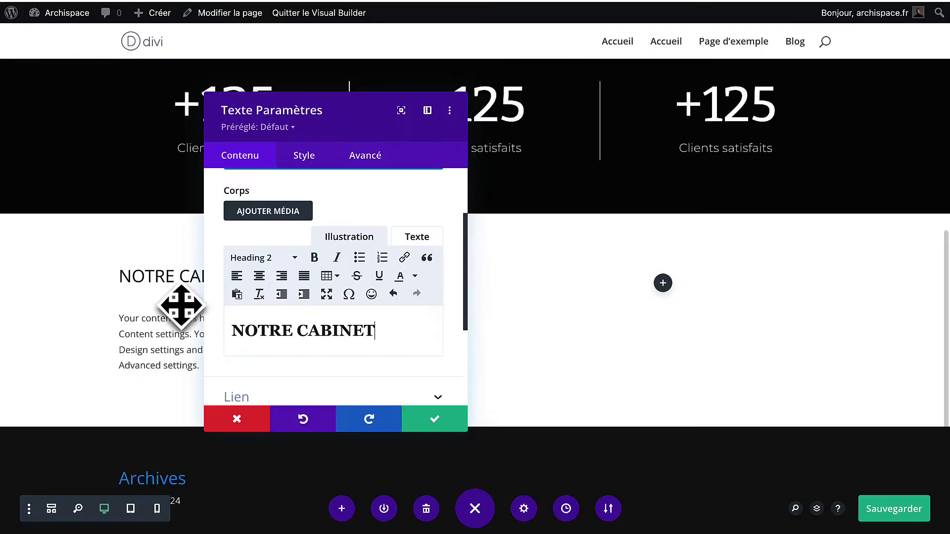
# Style the H2 heading text in the Bitter font.
pyautogui.click(307, 162)
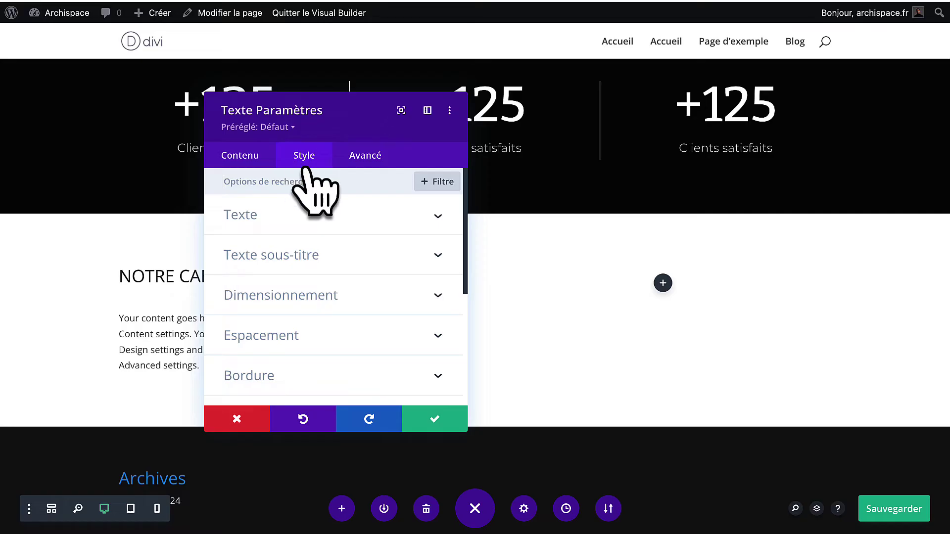
pyautogui.click(290, 257)
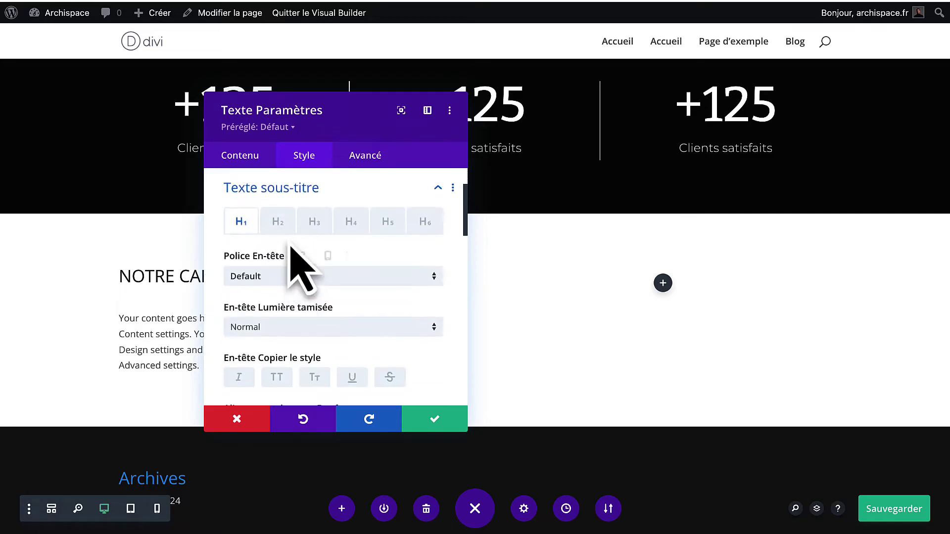
pyautogui.click(277, 225)
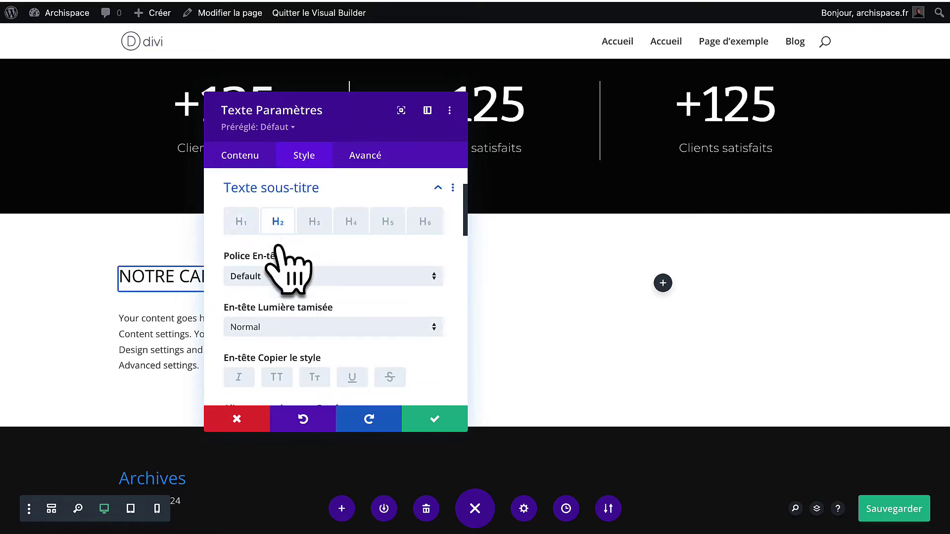
pyautogui.click(270, 281)
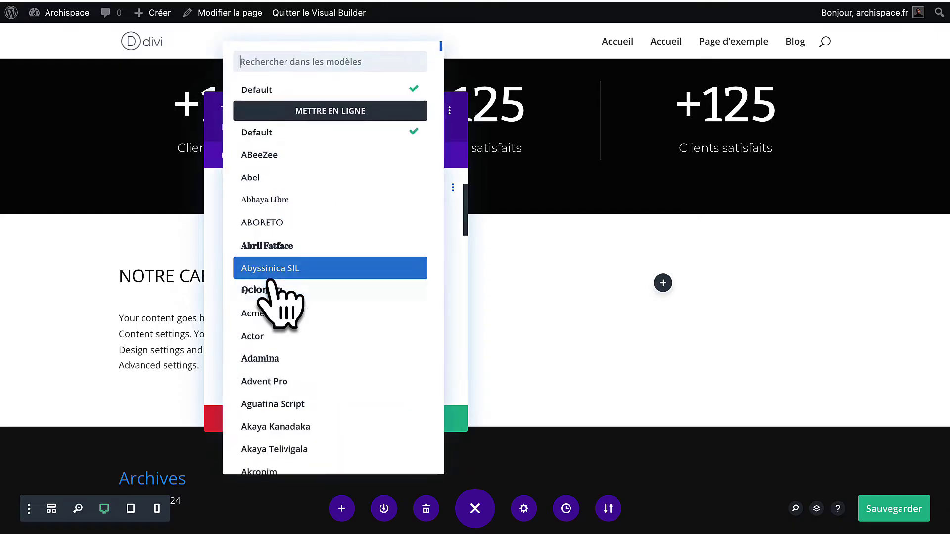
pyautogui.click(328, 63)
pyautogui.write('bitt')
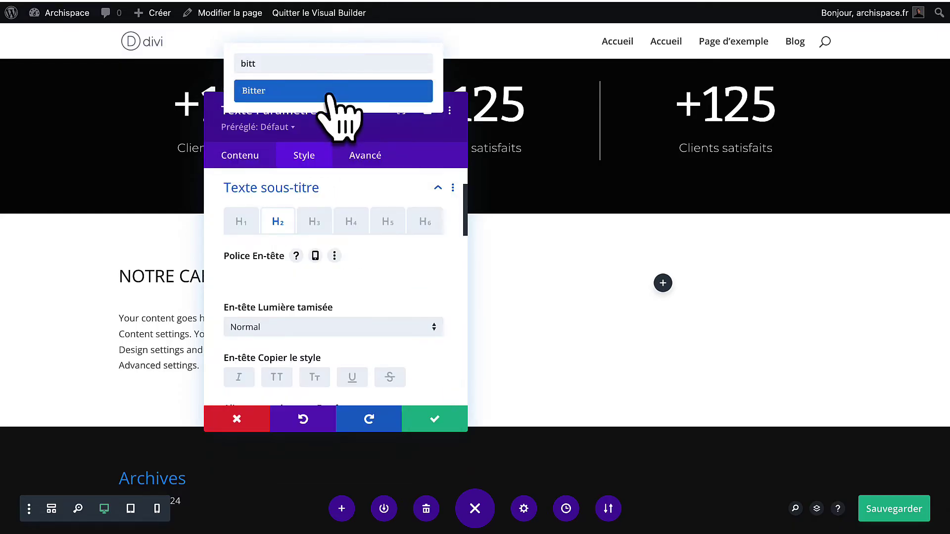
pyautogui.click(329, 91)
# Set the H2 heading weight to Clair and its size to 40px.
pyautogui.scroll(-4, 313, 262)
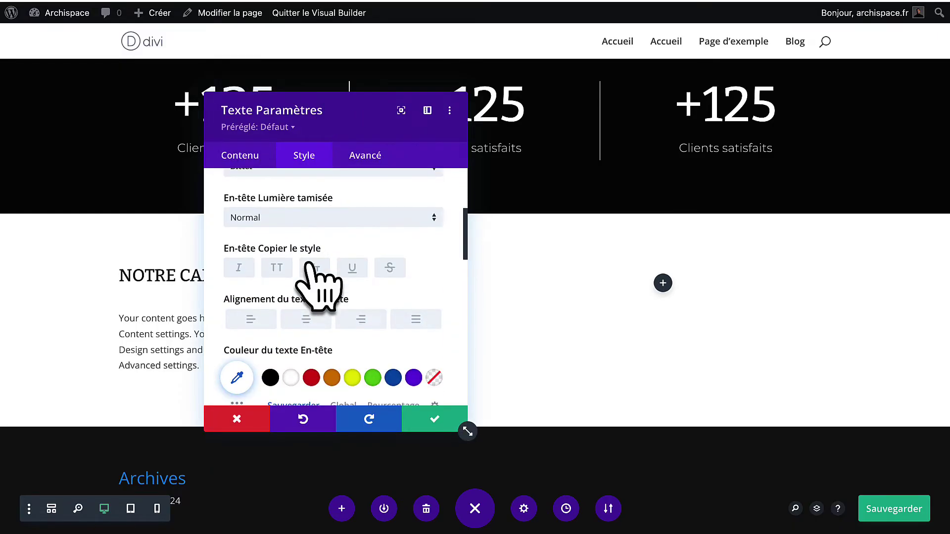
pyautogui.click(303, 223)
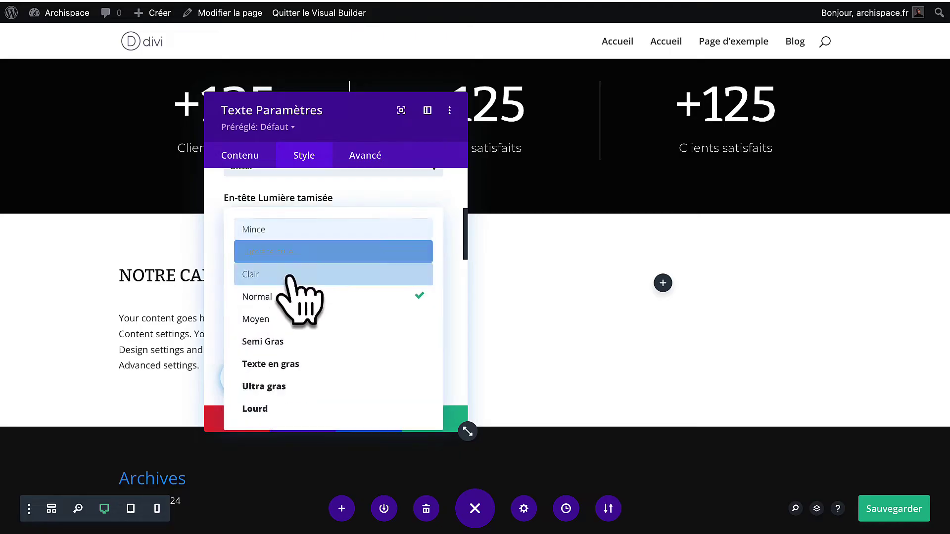
pyautogui.click(297, 273)
pyautogui.scroll(-5, 298, 299)
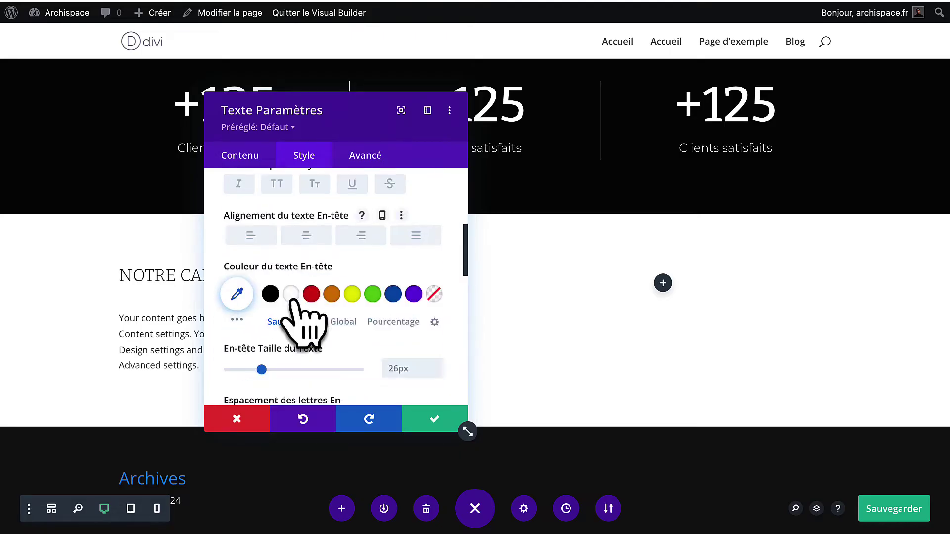
pyautogui.moveTo(265, 311); pyautogui.dragTo(284, 313)
pyautogui.moveTo(322, 112); pyautogui.dragTo(548, 101)
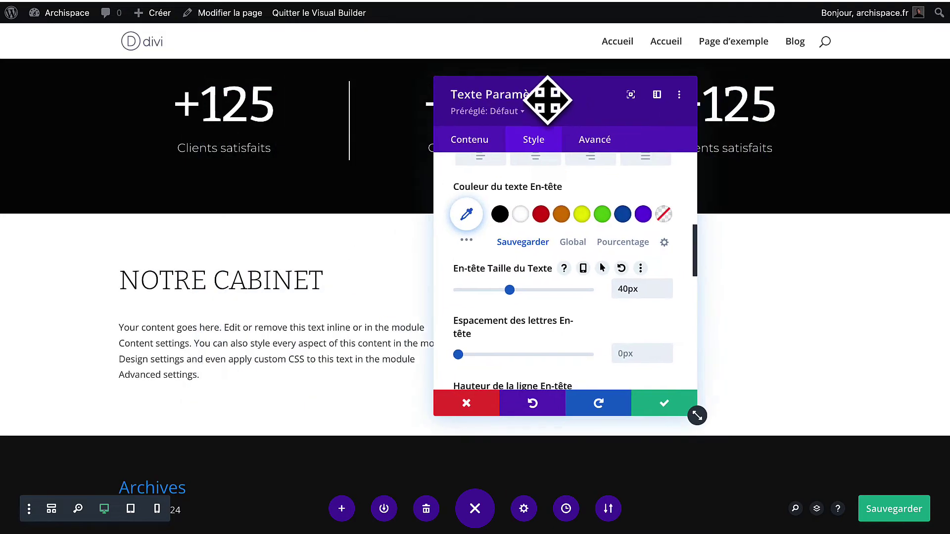
# Keep the heading changes and paste the live site's French paragraph over the second module's placeholder.
pyautogui.click(663, 405)
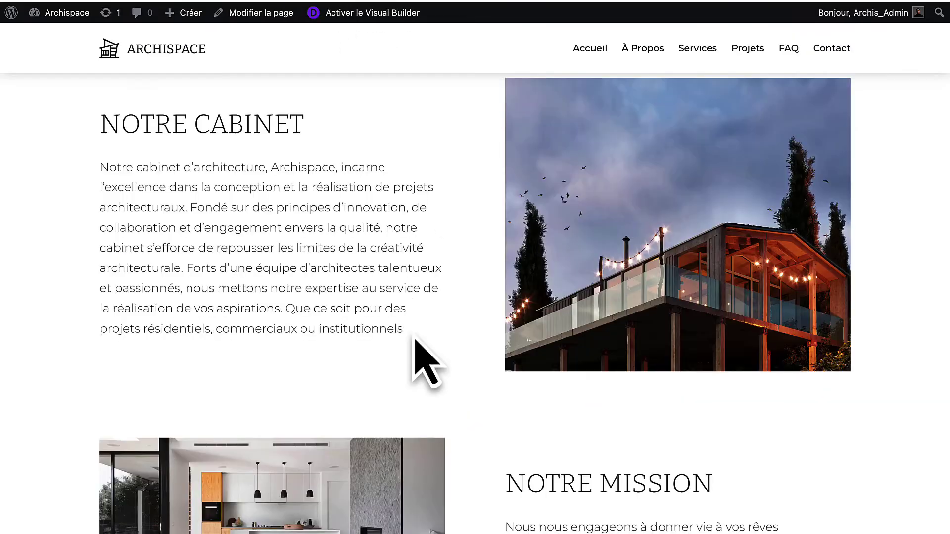
pyautogui.moveTo(424, 360); pyautogui.dragTo(95, 183)
pyautogui.press('super+c')
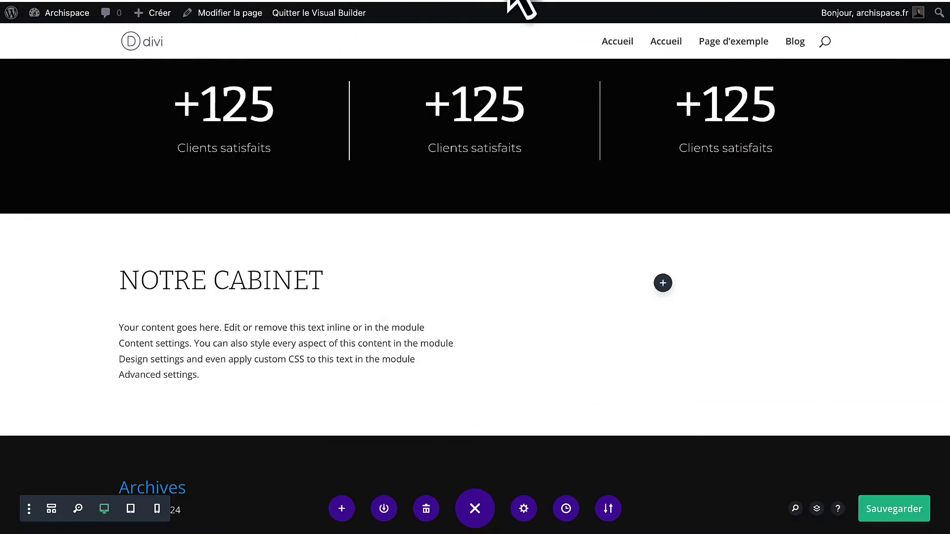
pyautogui.scroll(-2, 360, 314)
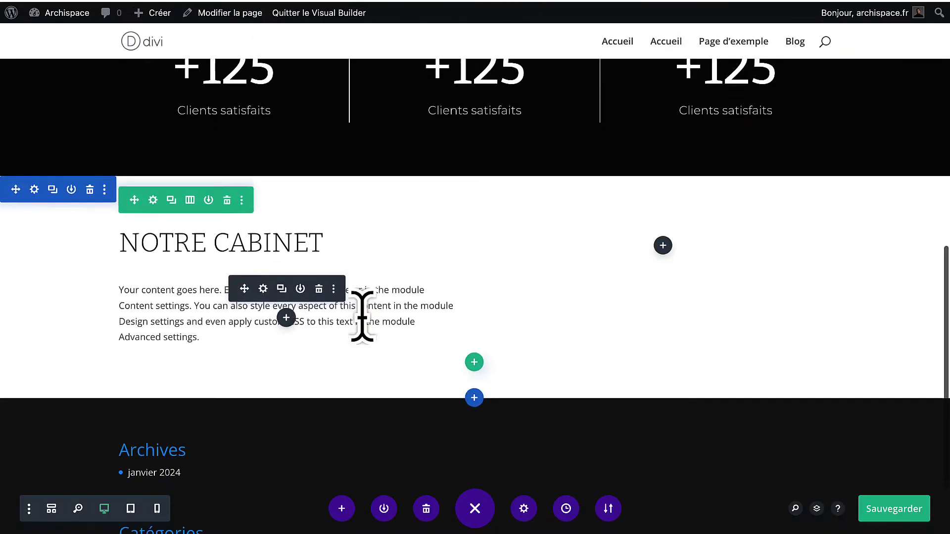
pyautogui.click(262, 264)
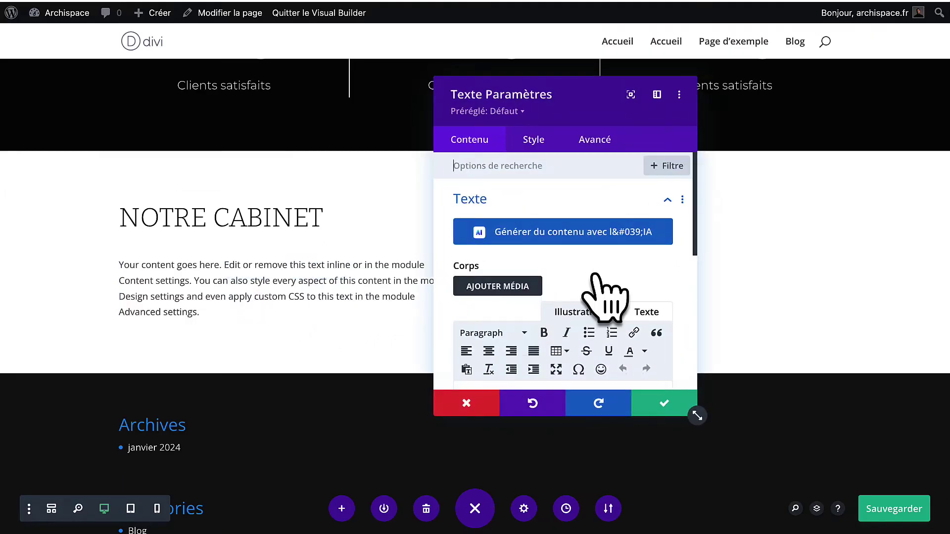
pyautogui.click(642, 311)
pyautogui.tripleClick(564, 267)
pyautogui.press('super+v')
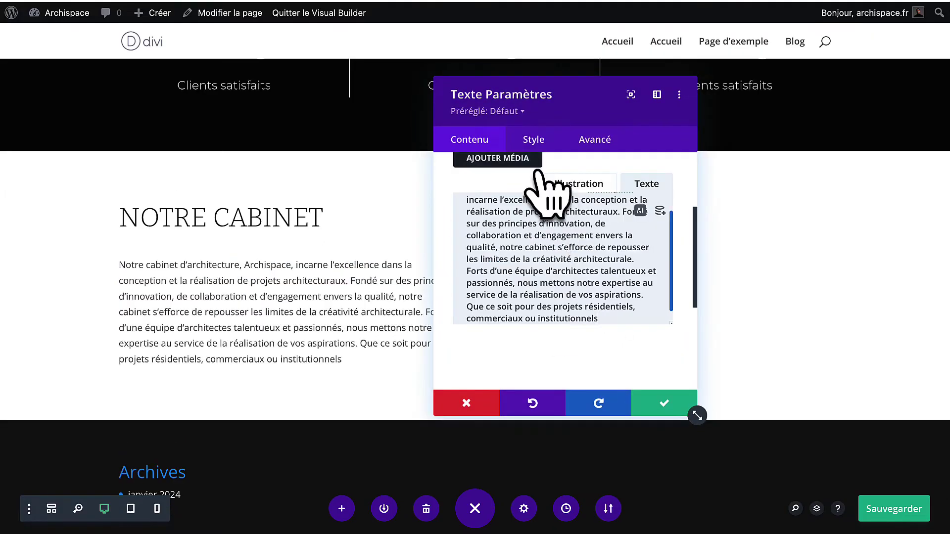
# Set the body text font to Montserrat with Clair weight.
pyautogui.click(533, 144)
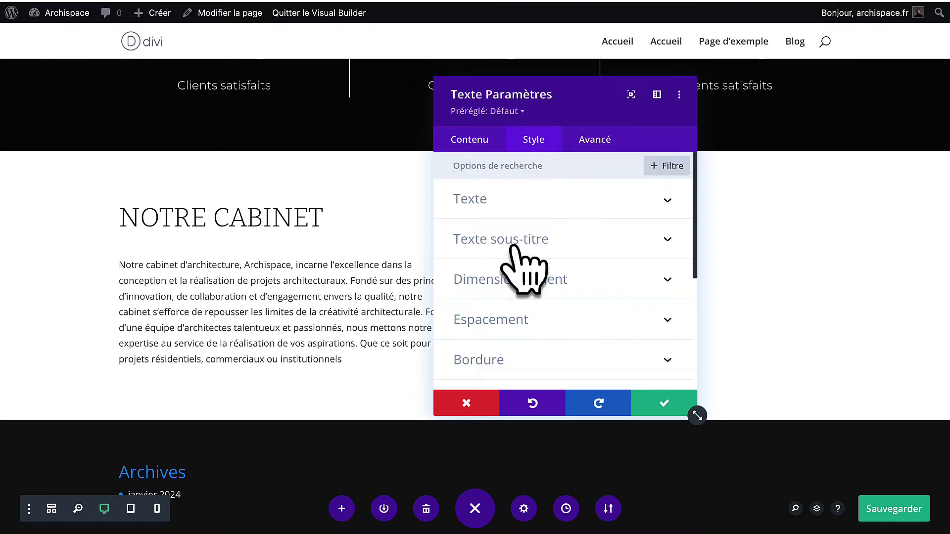
pyautogui.click(532, 210)
pyautogui.scroll(-1, 524, 307)
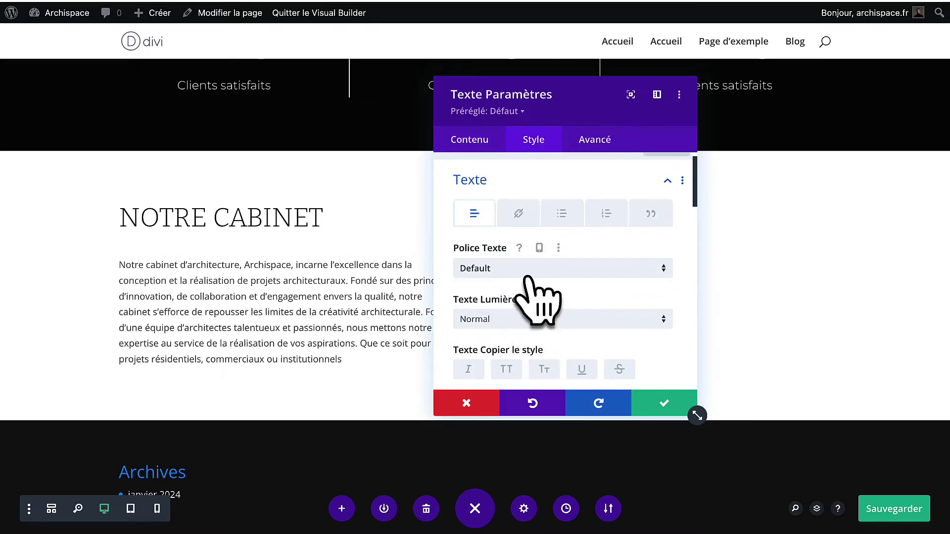
pyautogui.click(530, 271)
pyautogui.write('mont')
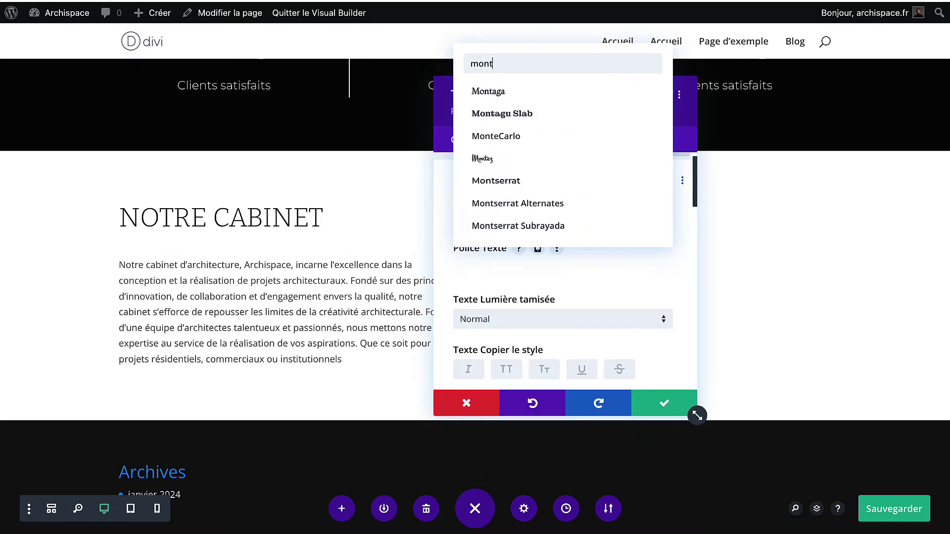
pyautogui.click(531, 182)
pyautogui.scroll(-2, 540, 311)
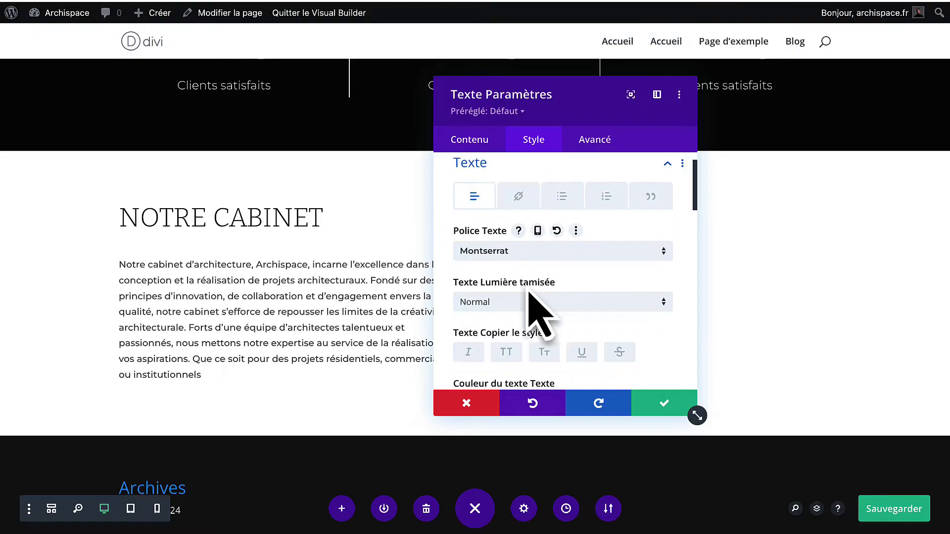
pyautogui.click(525, 276)
pyautogui.click(524, 315)
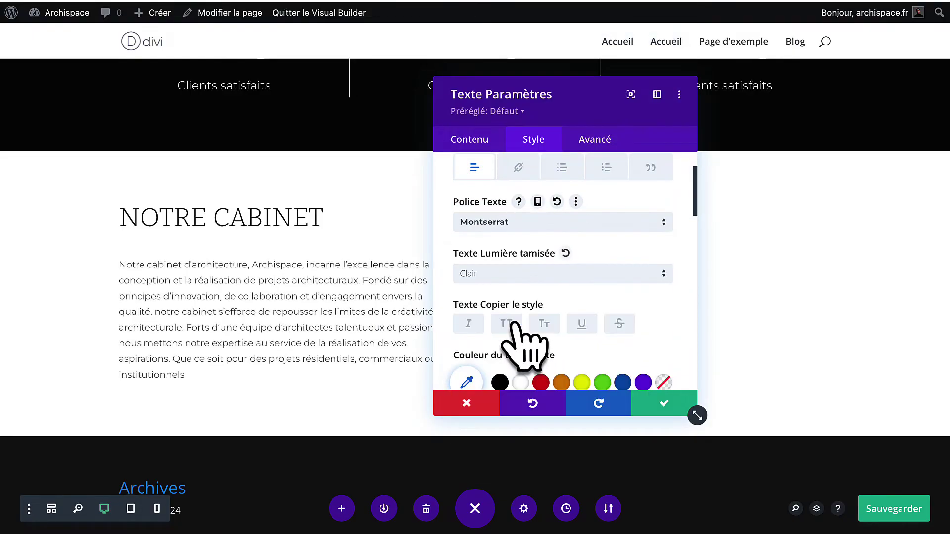
# Make the body text 18px with 1.6em line height and save the module.
pyautogui.scroll(-4, 530, 346)
pyautogui.click(666, 324)
pyautogui.click(666, 324)
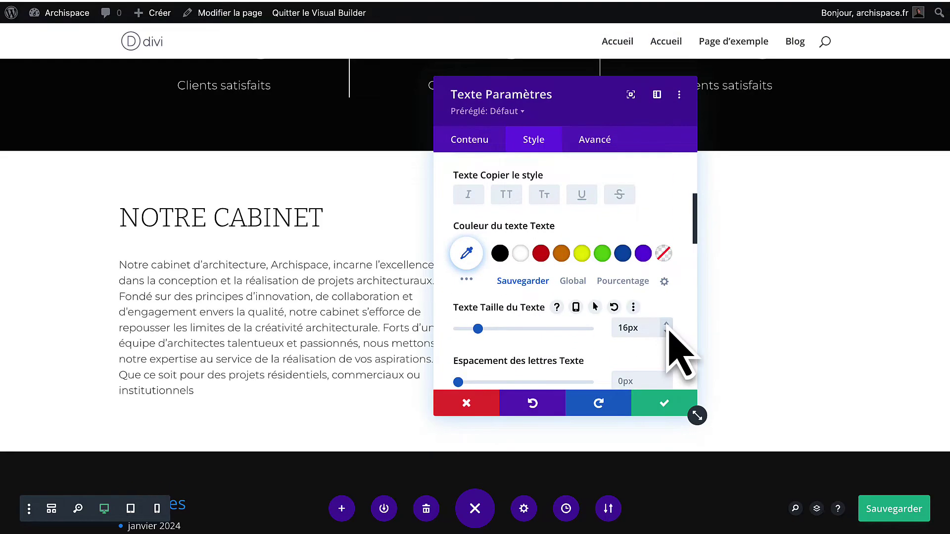
pyautogui.click(666, 324)
pyautogui.click(666, 324)
pyautogui.scroll(-3, 661, 329)
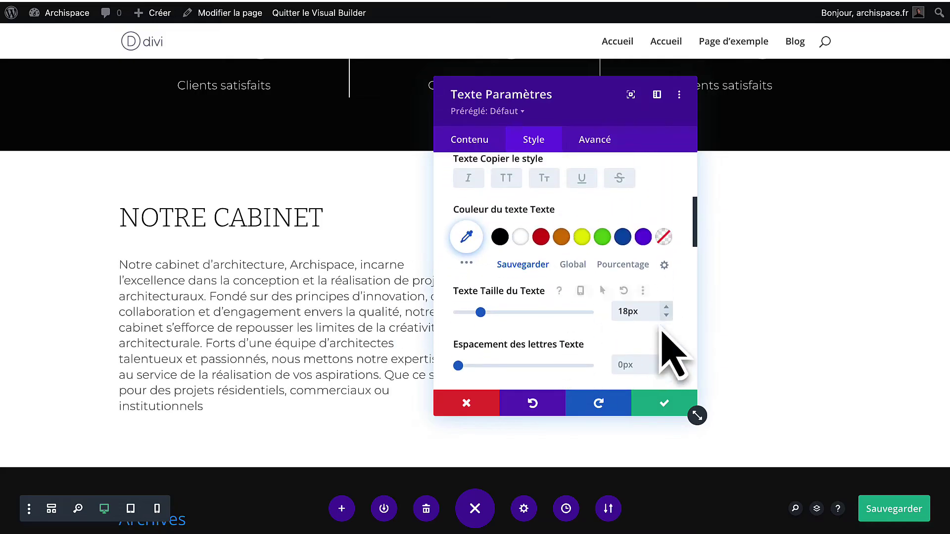
pyautogui.moveTo(506, 341); pyautogui.dragTo(516, 340)
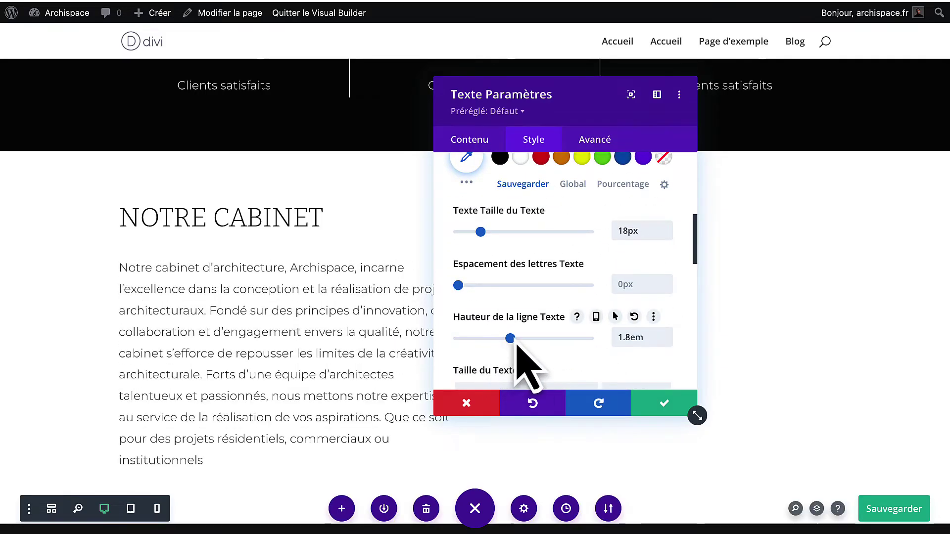
pyautogui.click(668, 341)
pyautogui.click(667, 342)
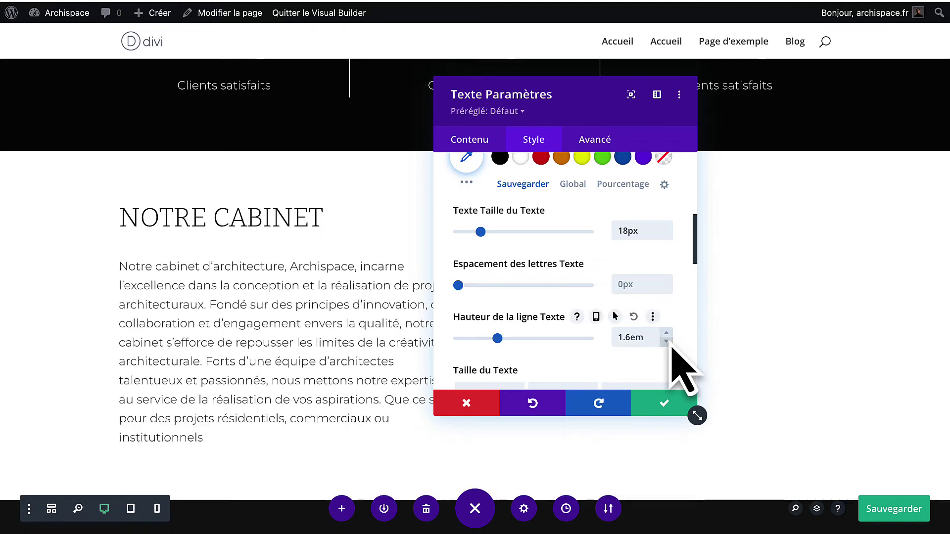
pyautogui.click(666, 342)
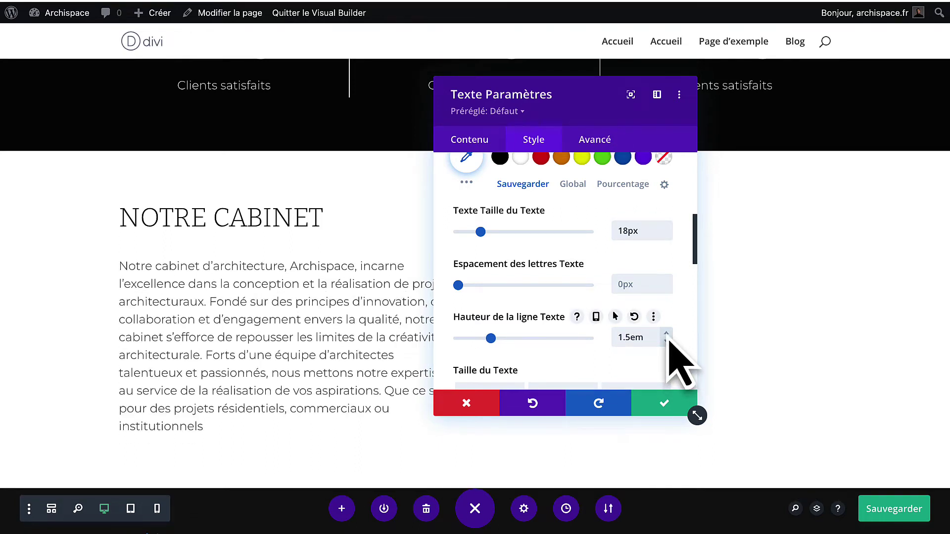
pyautogui.click(666, 334)
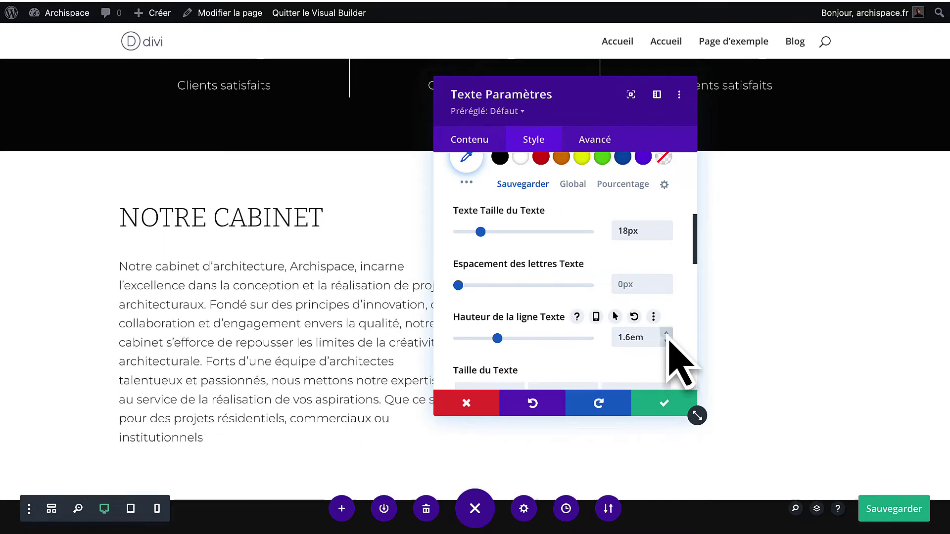
pyautogui.click(663, 405)
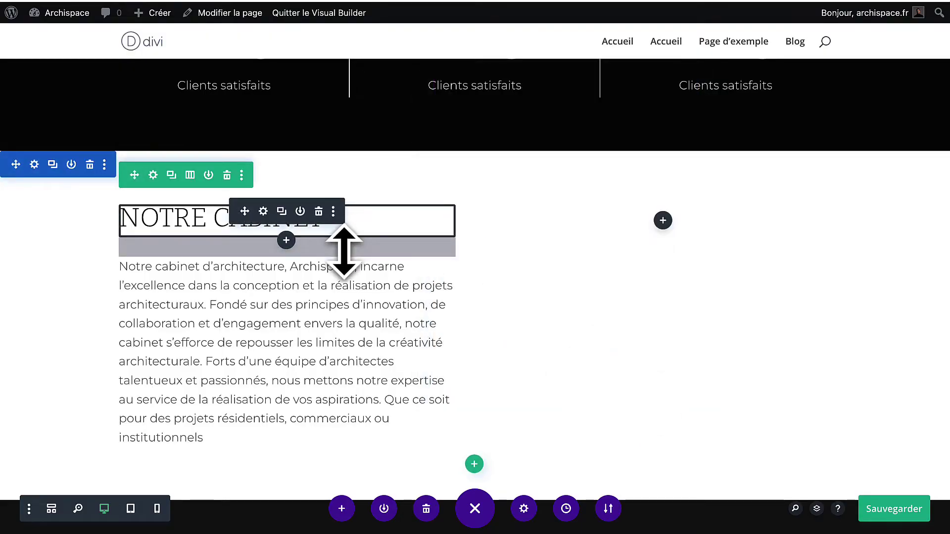
# Tighten the space under the heading and add a Projet-5 photo image module to the right column.
pyautogui.moveTo(344, 250); pyautogui.dragTo(343, 240)
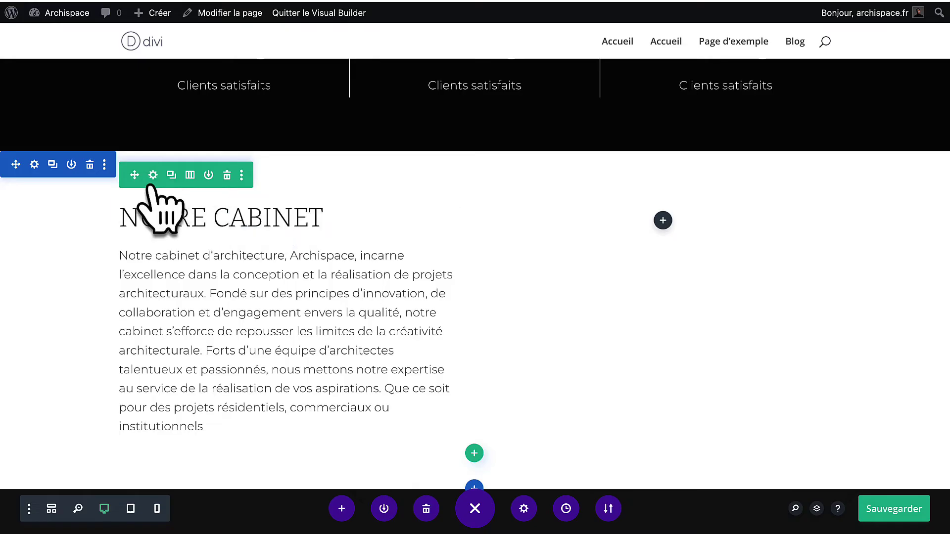
pyautogui.click(662, 220)
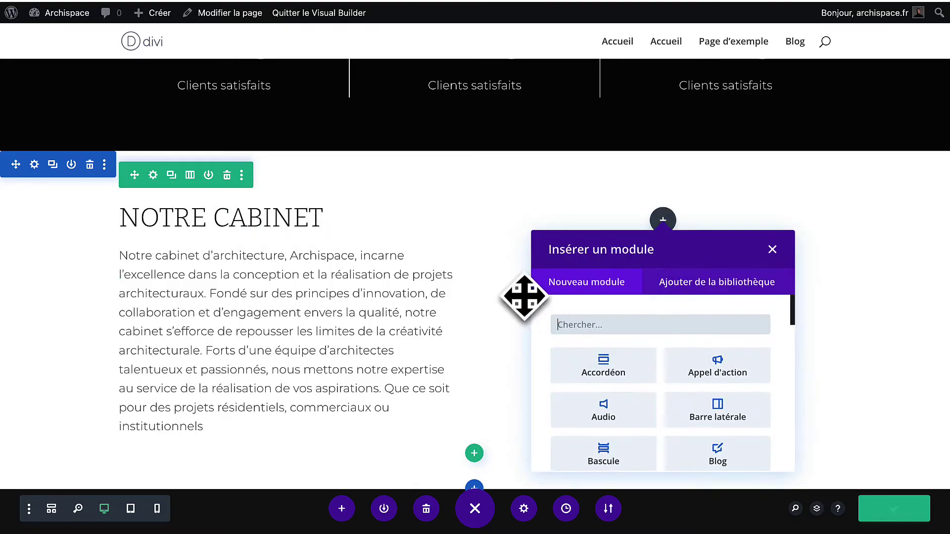
pyautogui.scroll(-5, 669, 439)
pyautogui.scroll(-5, 669, 440)
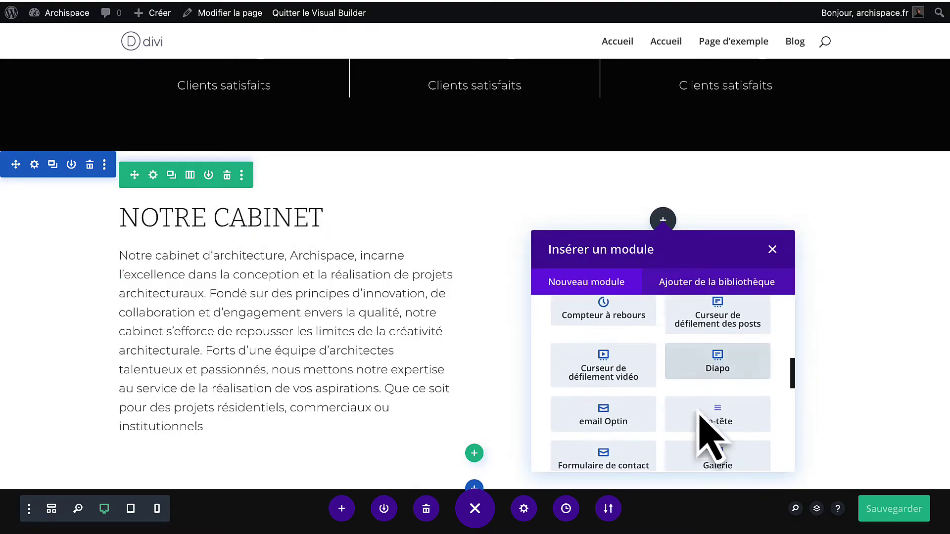
pyautogui.click(709, 460)
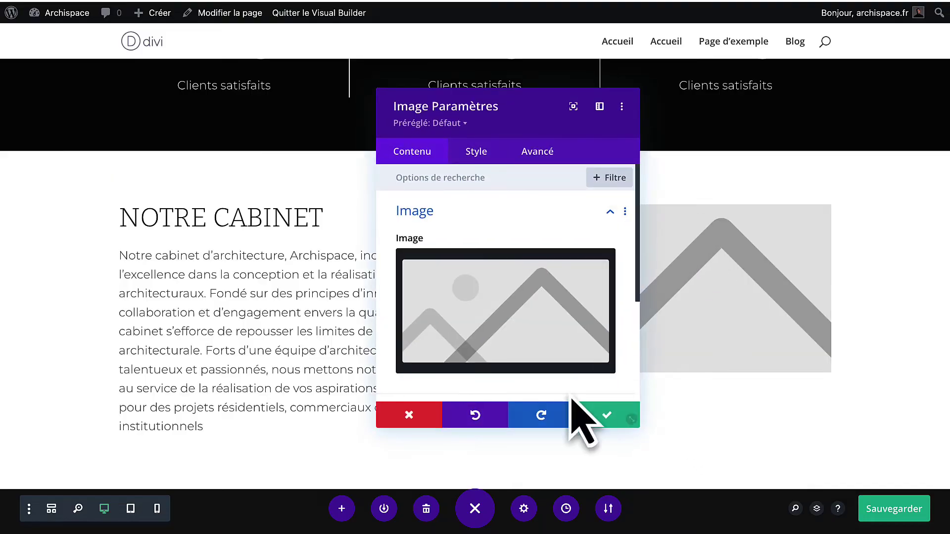
pyautogui.click(503, 292)
pyautogui.click(465, 183)
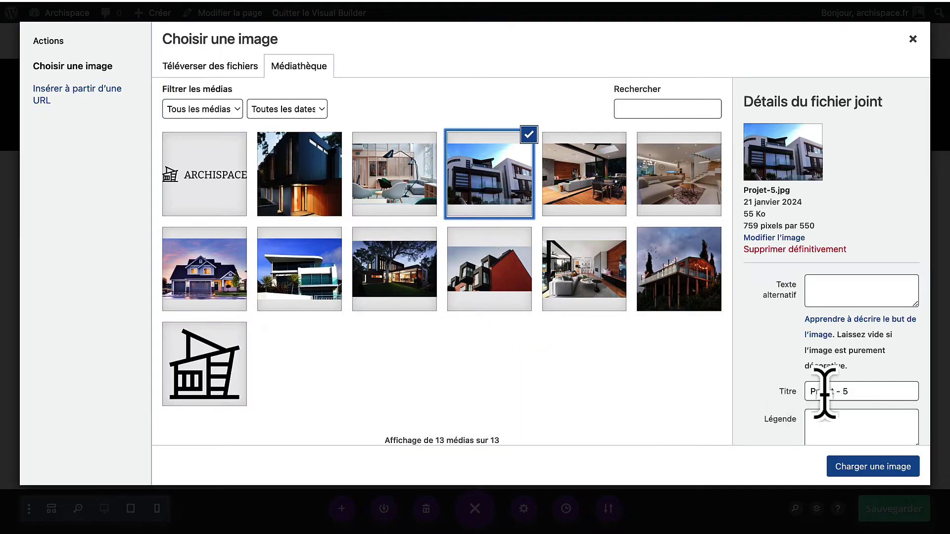
pyautogui.click(873, 467)
pyautogui.click(613, 416)
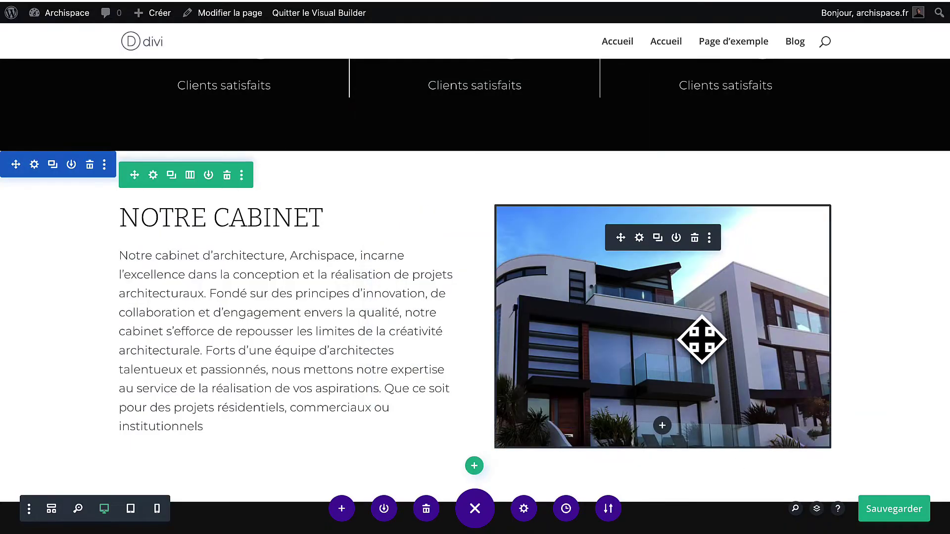
# Delete the image module so the right column is empty.
pyautogui.click(694, 238)
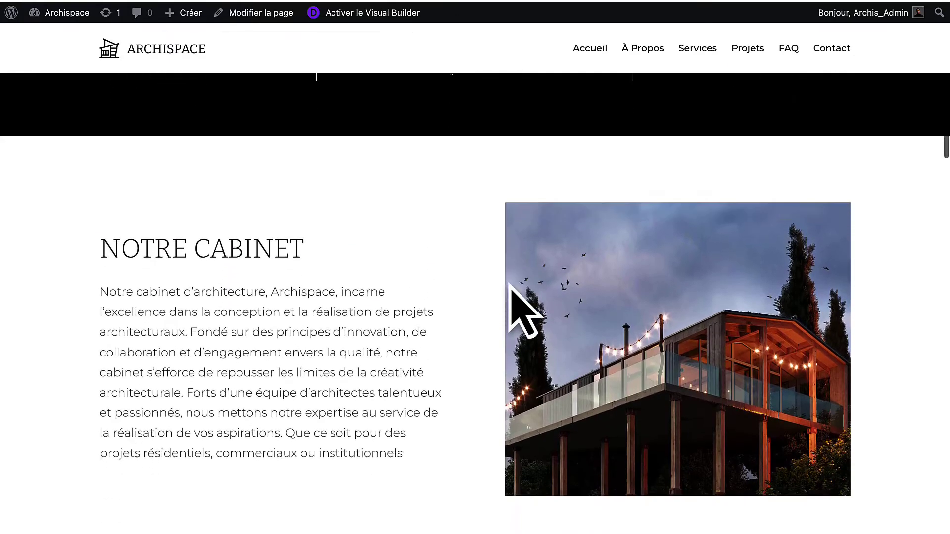
pyautogui.scroll(-4, 511, 290)
pyautogui.scroll(5, 511, 290)
pyautogui.scroll(-5, 510, 287)
pyautogui.scroll(5, 510, 286)
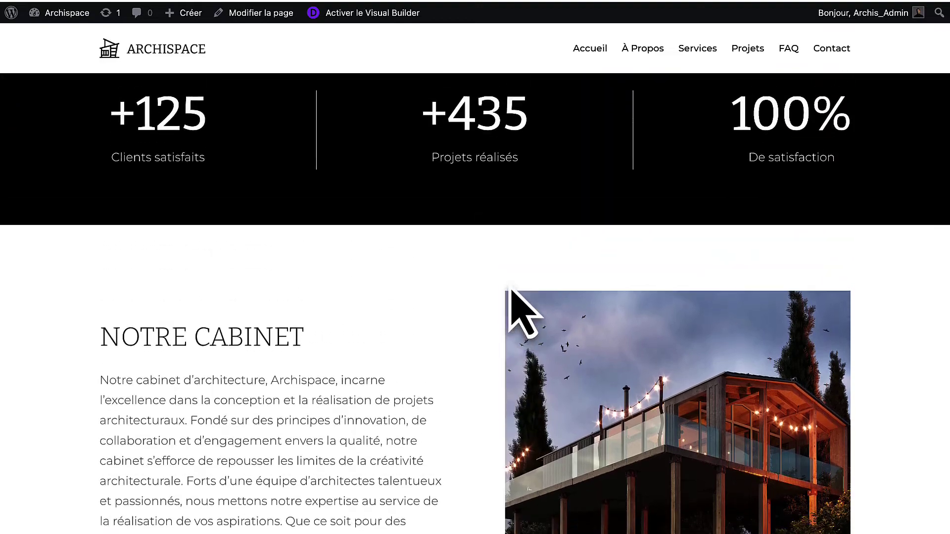
pyautogui.scroll(-5, 509, 286)
pyautogui.scroll(5, 509, 286)
pyautogui.scroll(-2, 509, 286)
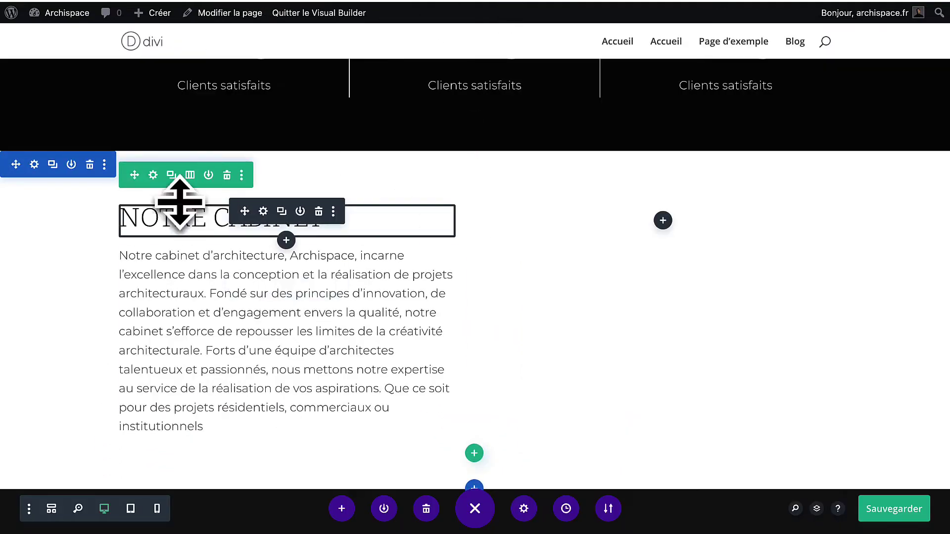
# Set the second column's background image to the house-on-stilts photo.
pyautogui.click(153, 175)
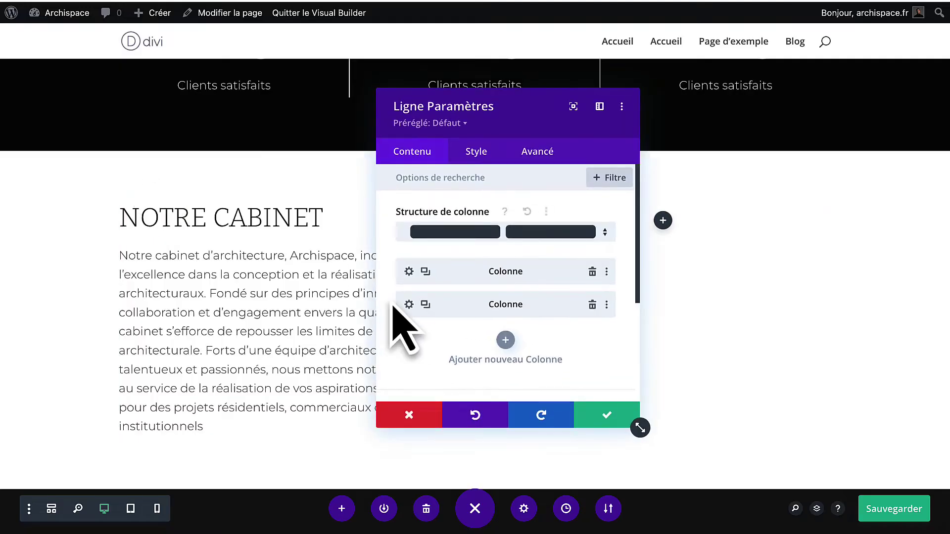
pyautogui.click(408, 304)
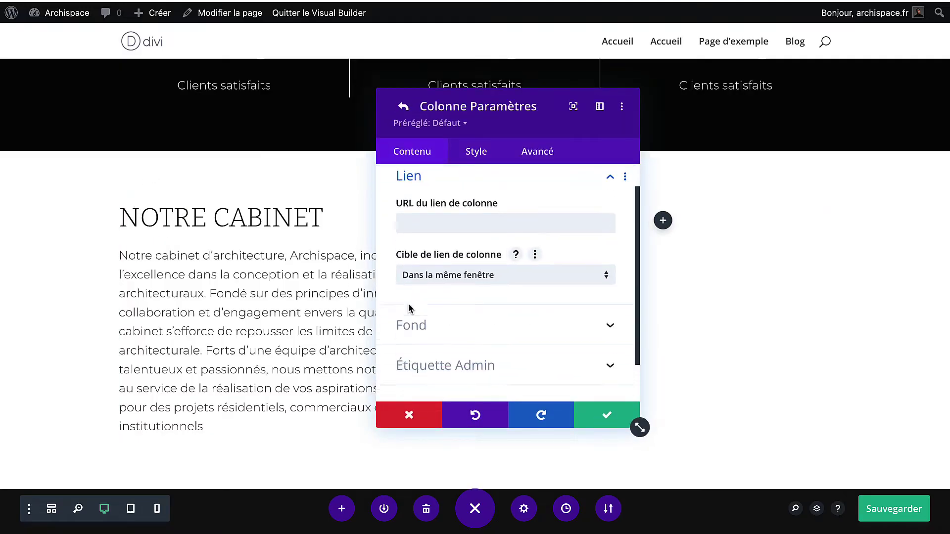
pyautogui.scroll(-2, 410, 309)
pyautogui.click(417, 291)
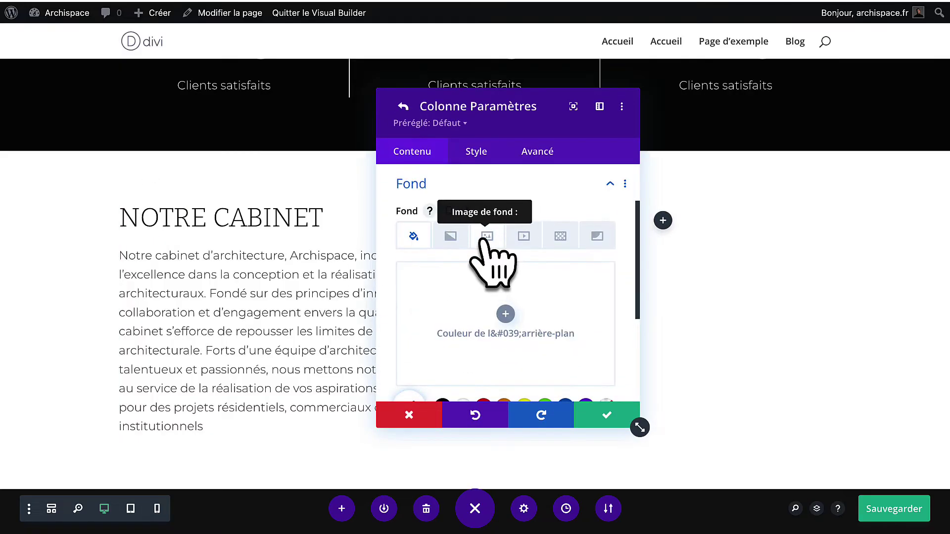
pyautogui.click(482, 238)
pyautogui.click(505, 315)
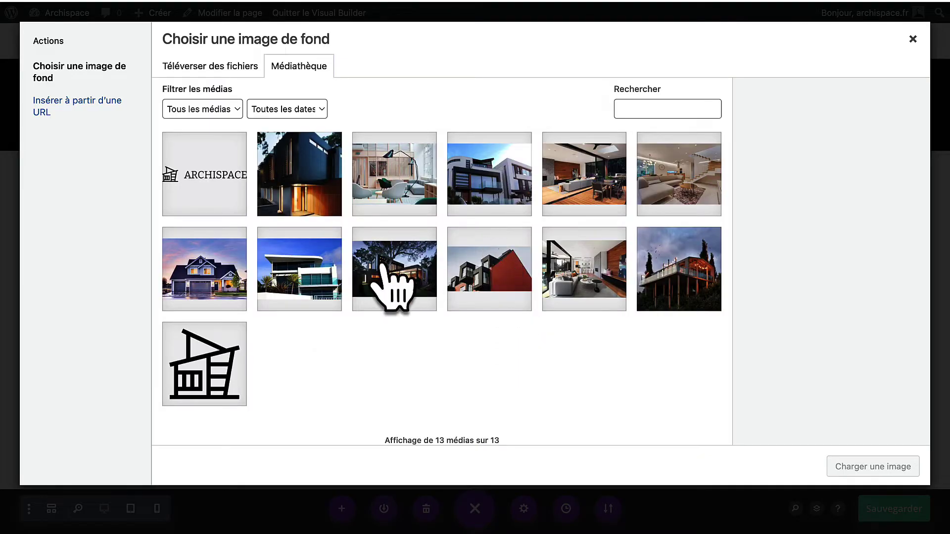
pyautogui.click(703, 296)
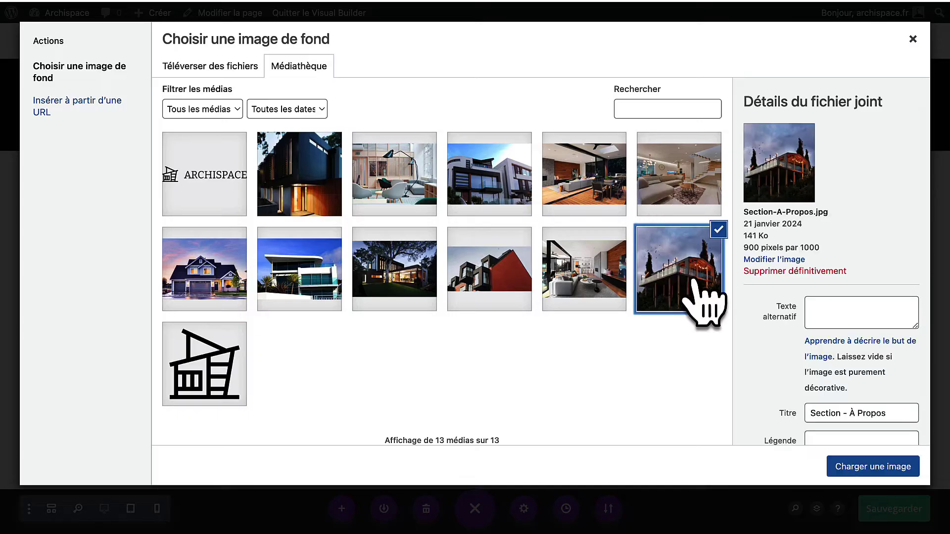
pyautogui.click(885, 469)
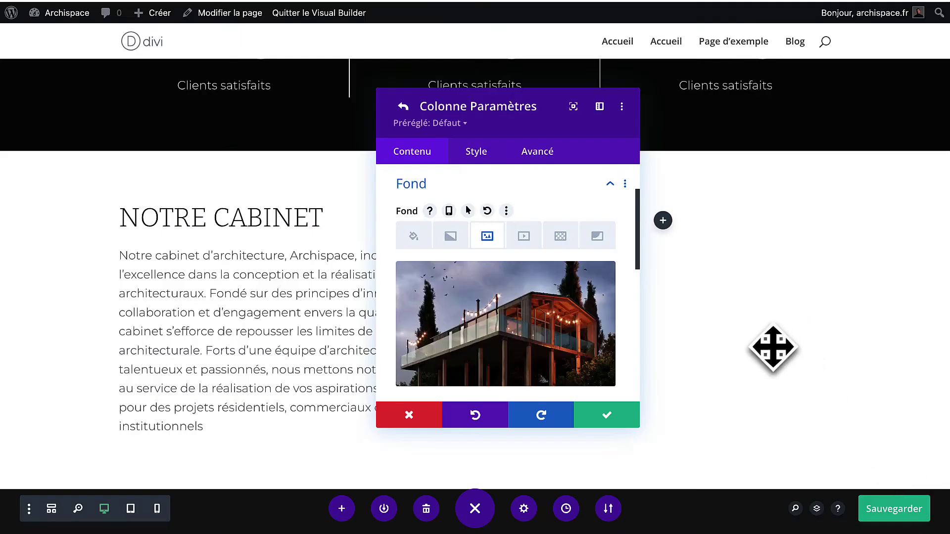
pyautogui.click(605, 418)
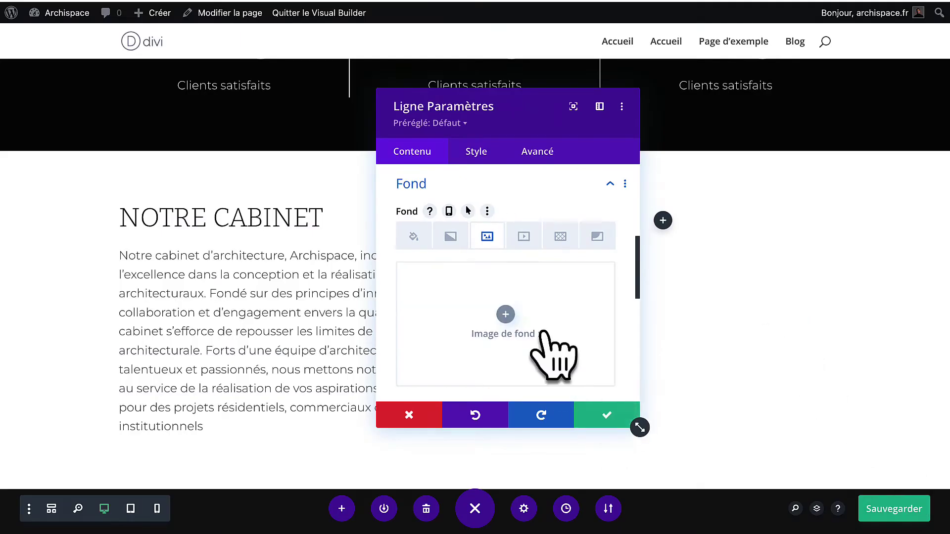
# Equalize the row's column heights in its sizing options.
pyautogui.scroll(5, 539, 322)
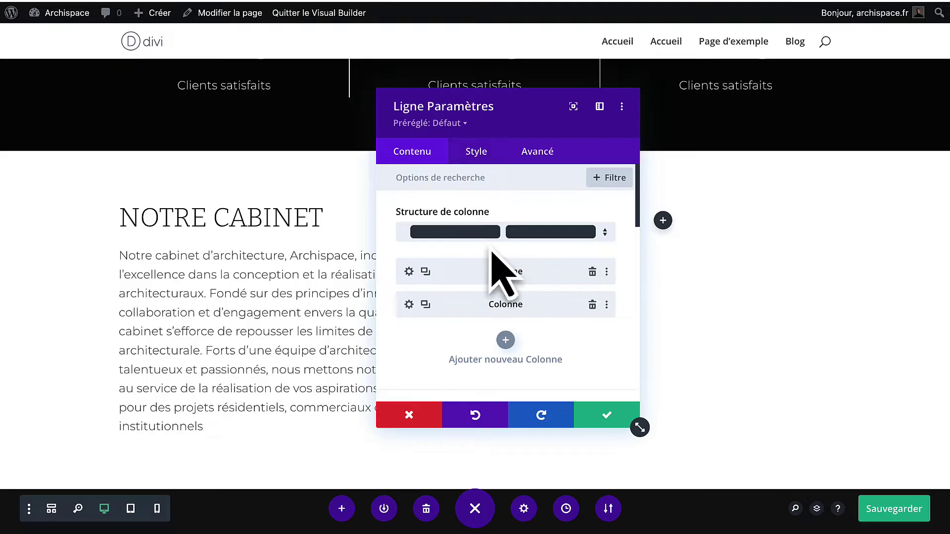
pyautogui.click(474, 152)
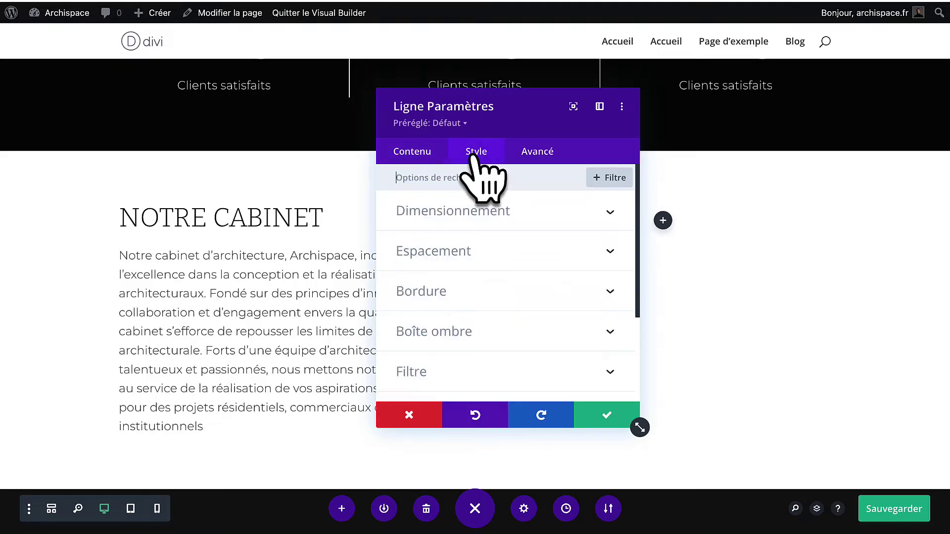
pyautogui.click(465, 213)
pyautogui.click(420, 333)
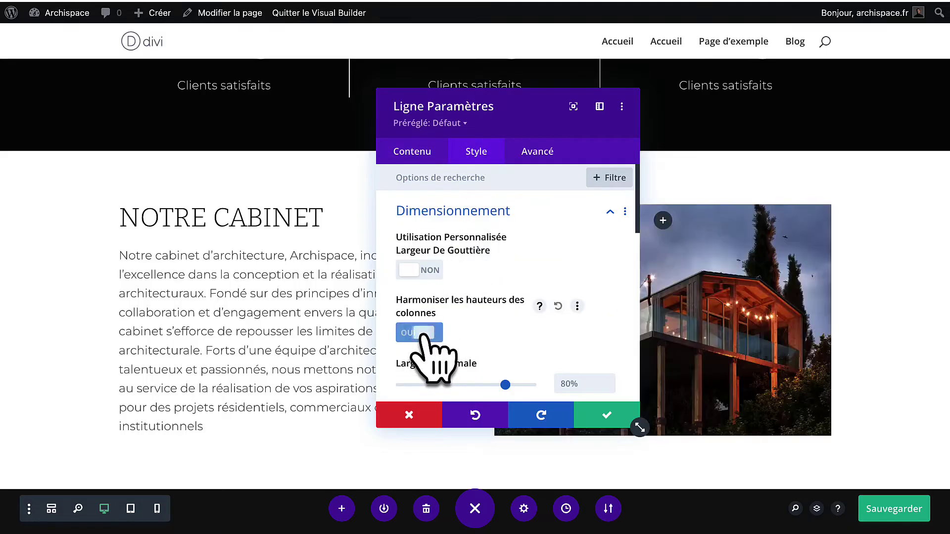
pyautogui.click(415, 157)
# Enable parallax on the second column's background image and save the row settings.
pyautogui.click(407, 304)
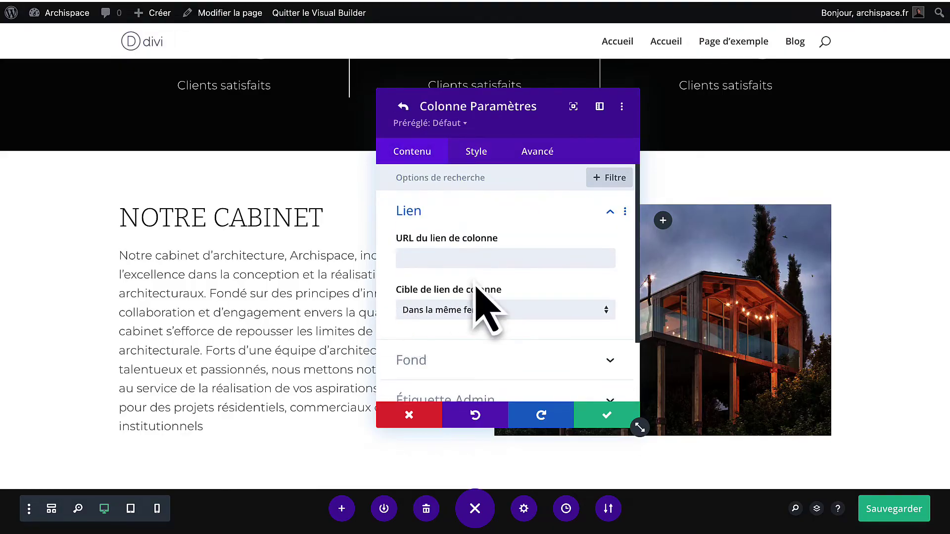
pyautogui.scroll(-3, 483, 312)
pyautogui.click(475, 291)
pyautogui.click(484, 242)
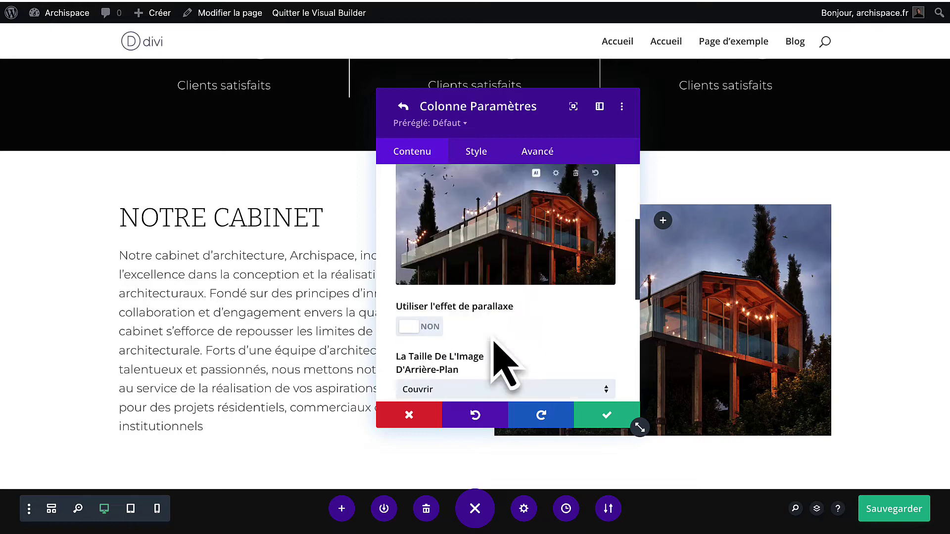
pyautogui.scroll(-1, 497, 349)
pyautogui.click(422, 295)
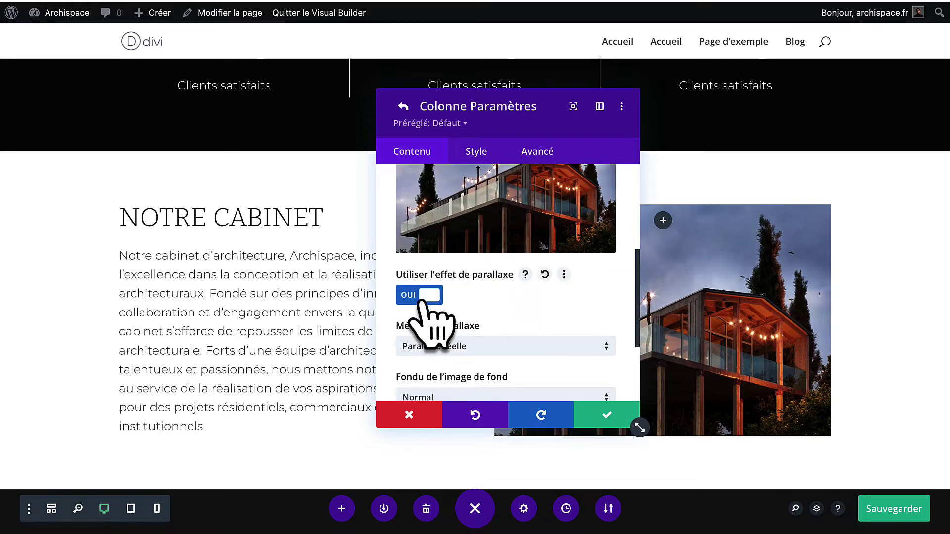
pyautogui.click(608, 417)
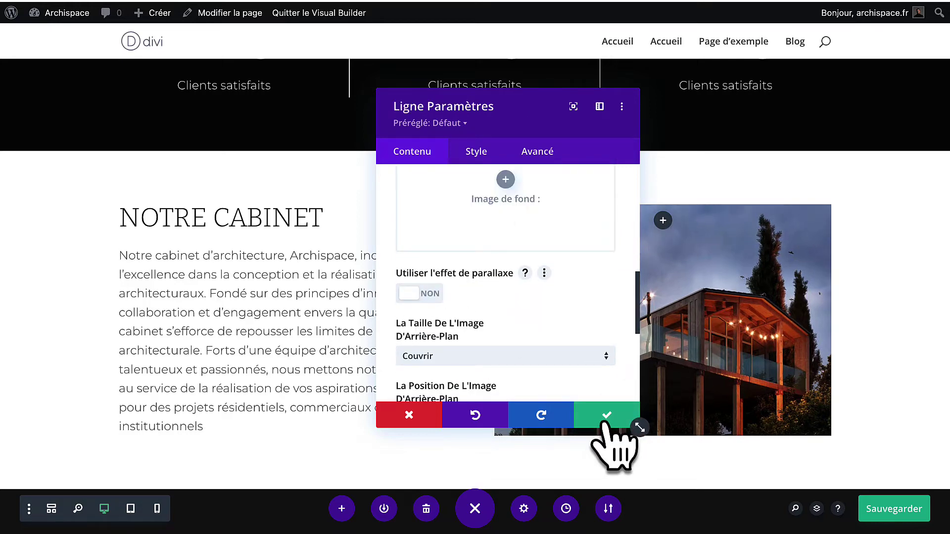
pyautogui.click(606, 417)
# Open the style settings of the NOTRE CABINET row's first text column.
pyautogui.scroll(-3, 658, 361)
pyautogui.scroll(3, 484, 196)
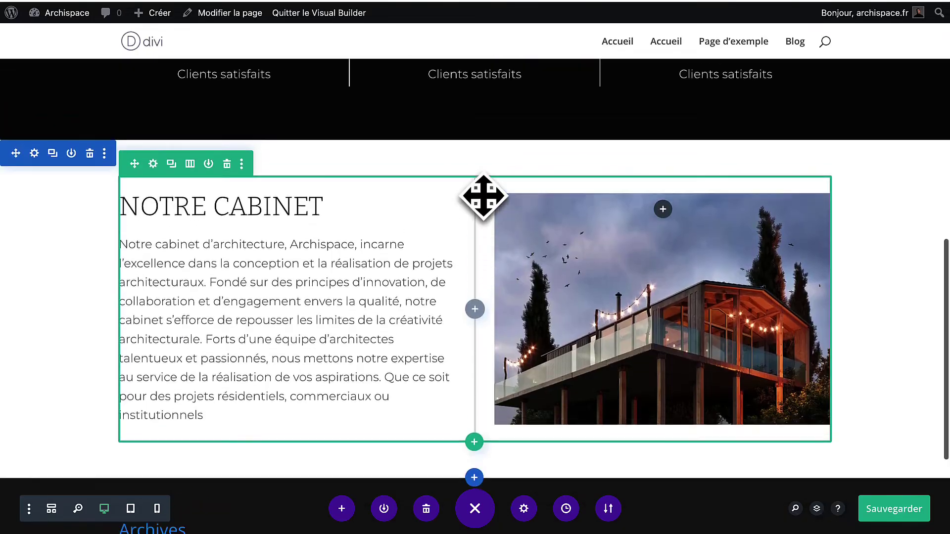
pyautogui.scroll(-1, 483, 197)
pyautogui.scroll(2, 483, 197)
pyautogui.scroll(-3, 483, 196)
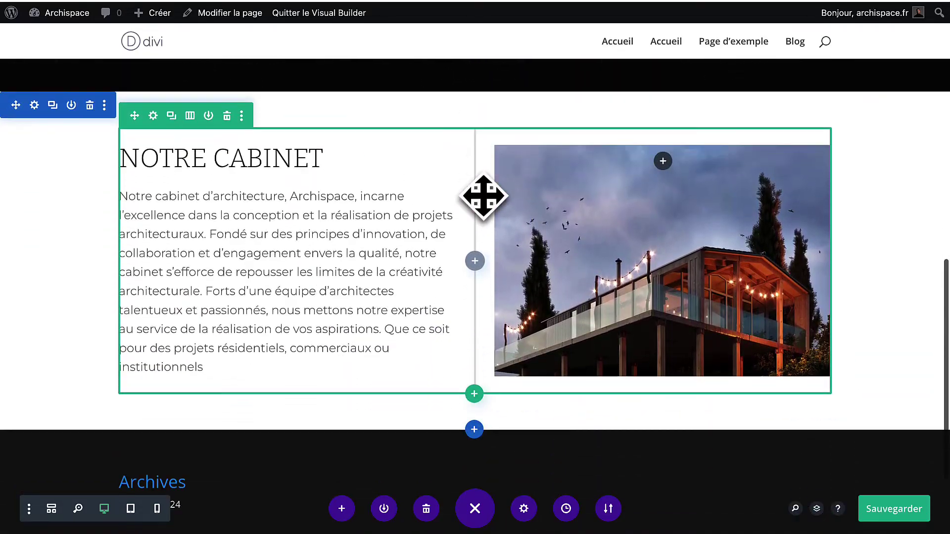
pyautogui.click(152, 116)
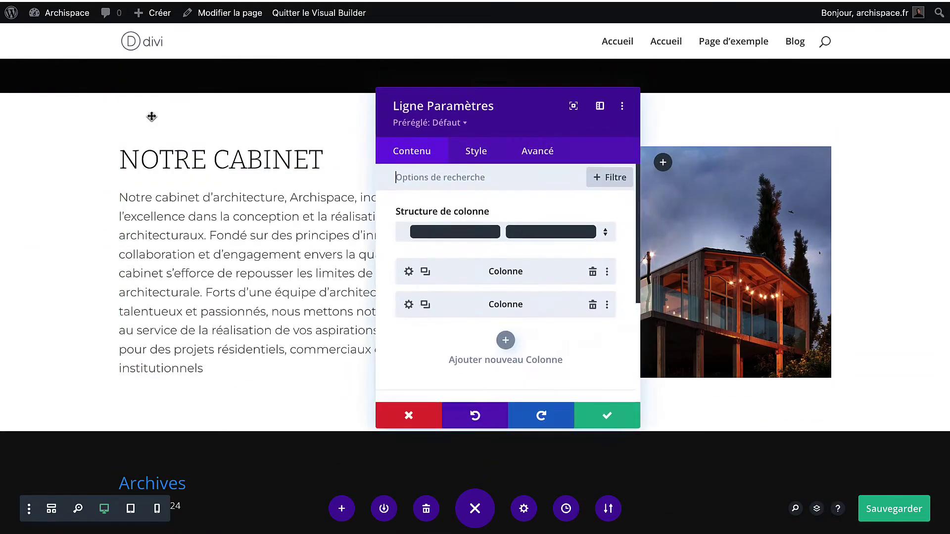
pyautogui.click(409, 271)
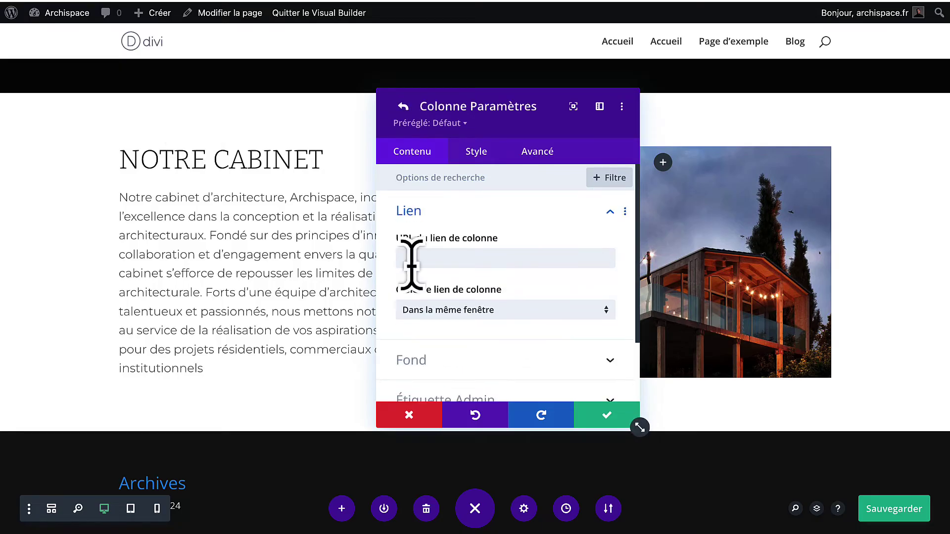
pyautogui.click(471, 156)
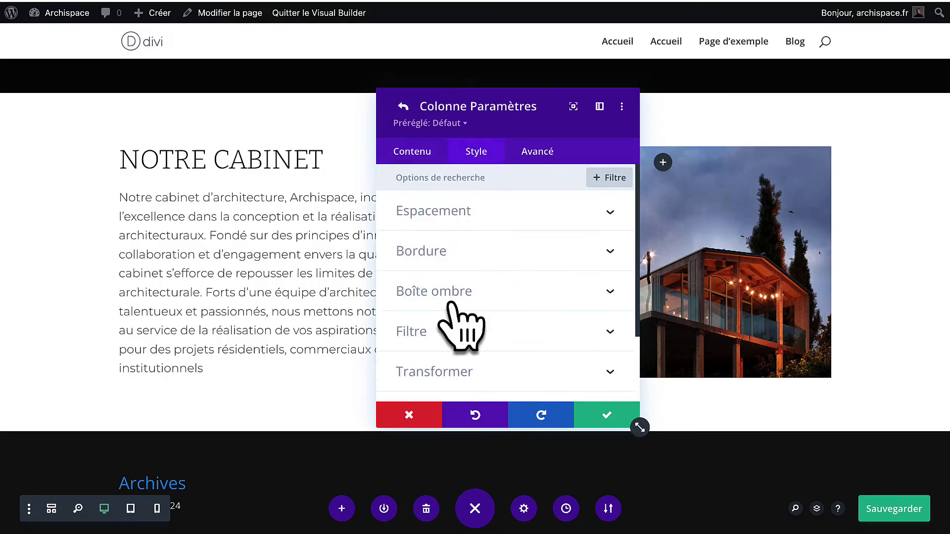
# Set the column's top and bottom padding to 30px and confirm.
pyautogui.scroll(-2, 452, 331)
pyautogui.scroll(2, 452, 331)
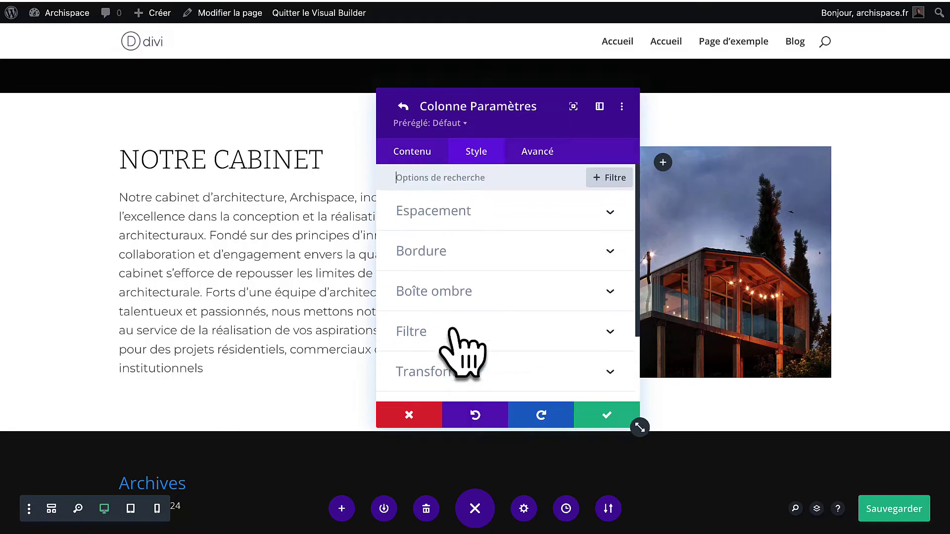
pyautogui.click(470, 217)
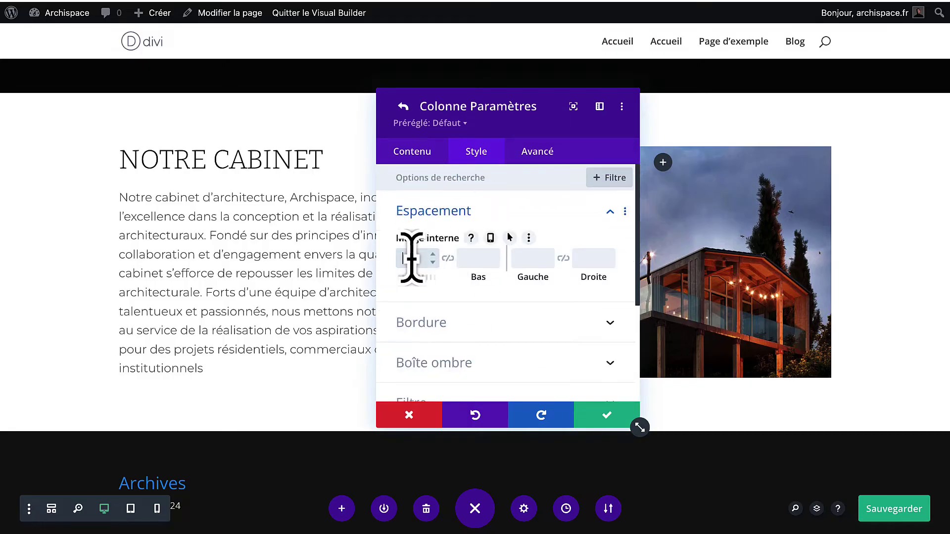
pyautogui.press('super+a')
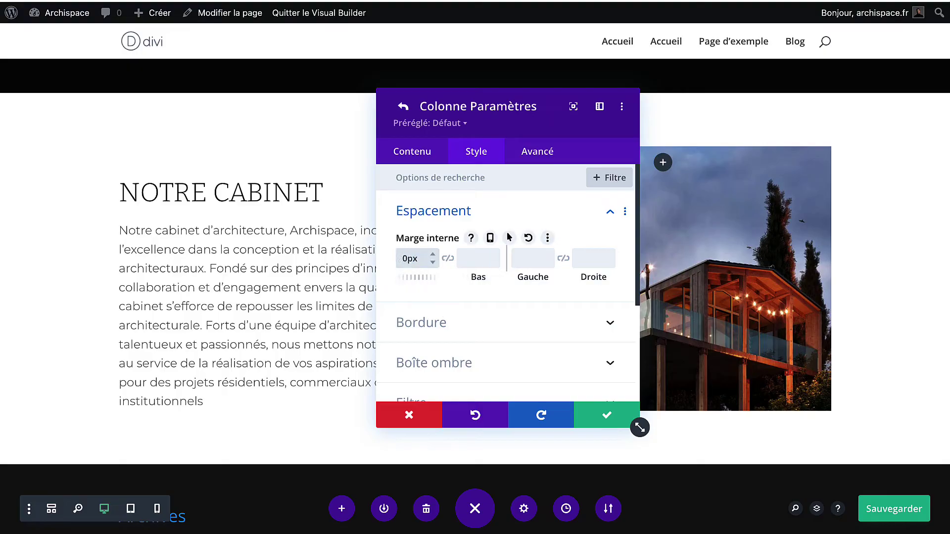
pyautogui.press('super+a')
pyautogui.write('0')
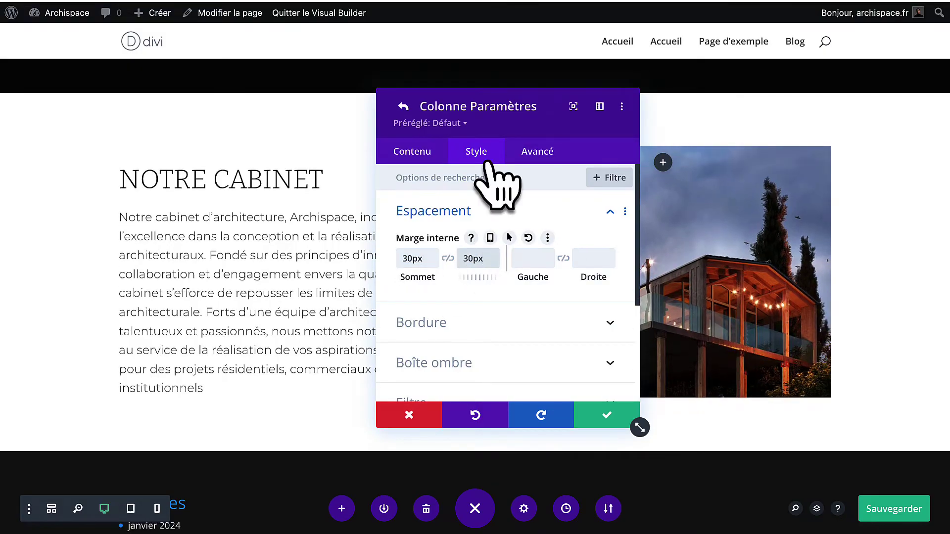
pyautogui.click(604, 418)
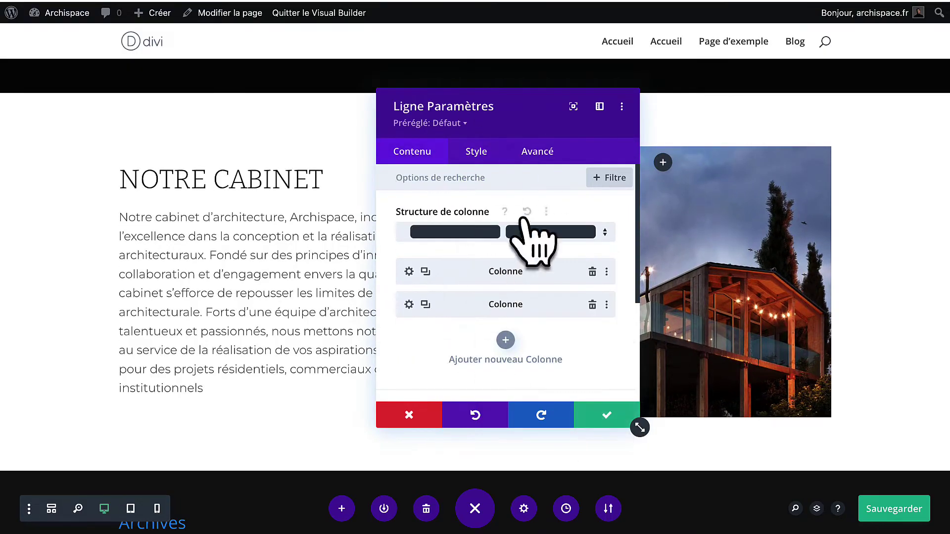
# Set the NOTRE CABINET row's maximum width to 100%, capped at 1140px.
pyautogui.click(591, 421)
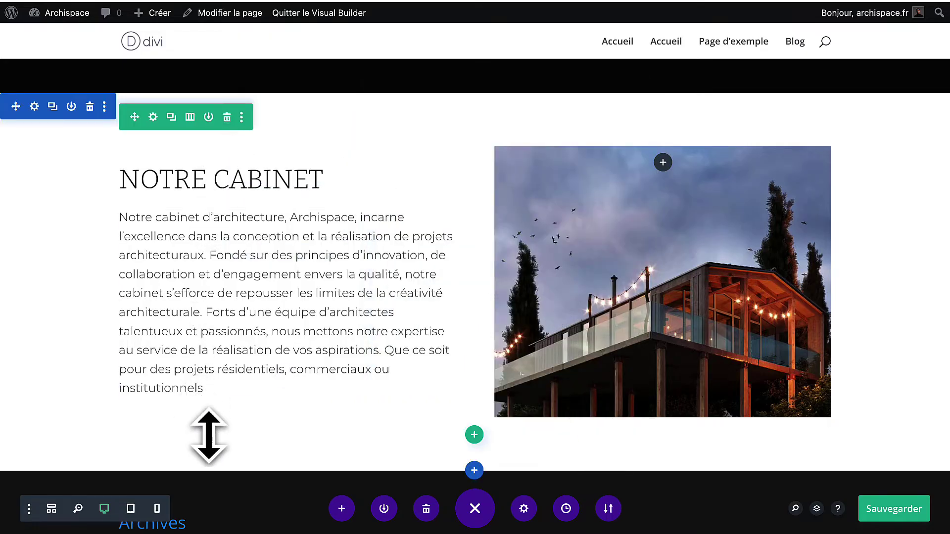
pyautogui.scroll(-1, 200, 248)
pyautogui.click(153, 104)
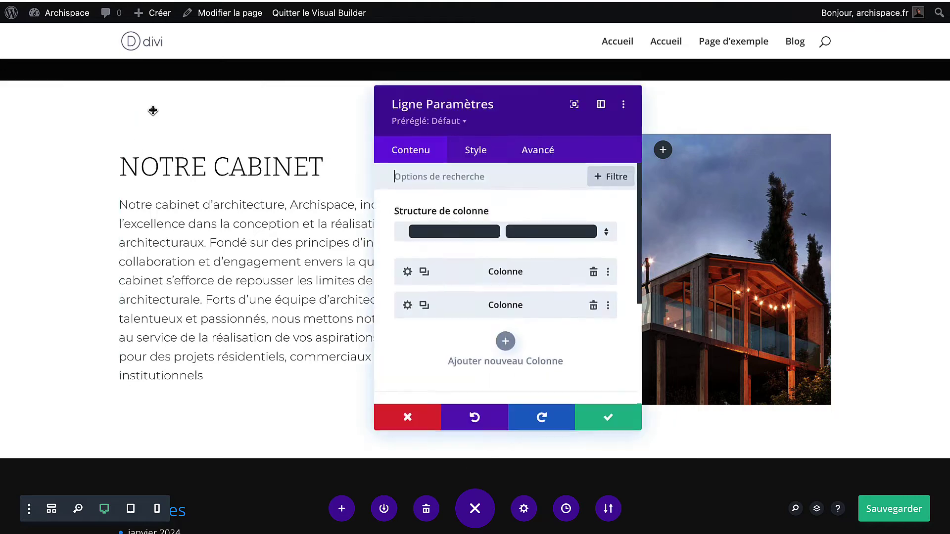
pyautogui.click(474, 155)
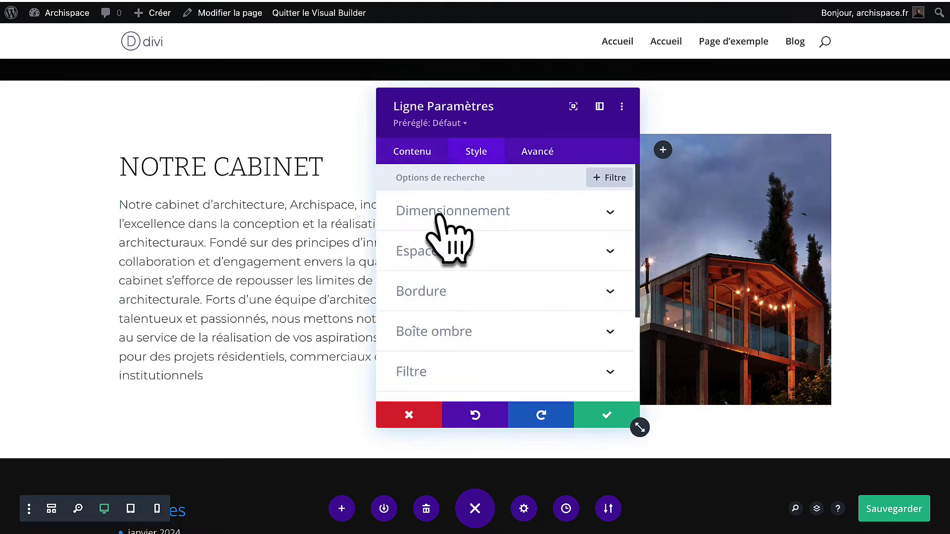
pyautogui.click(441, 215)
pyautogui.scroll(-3, 494, 346)
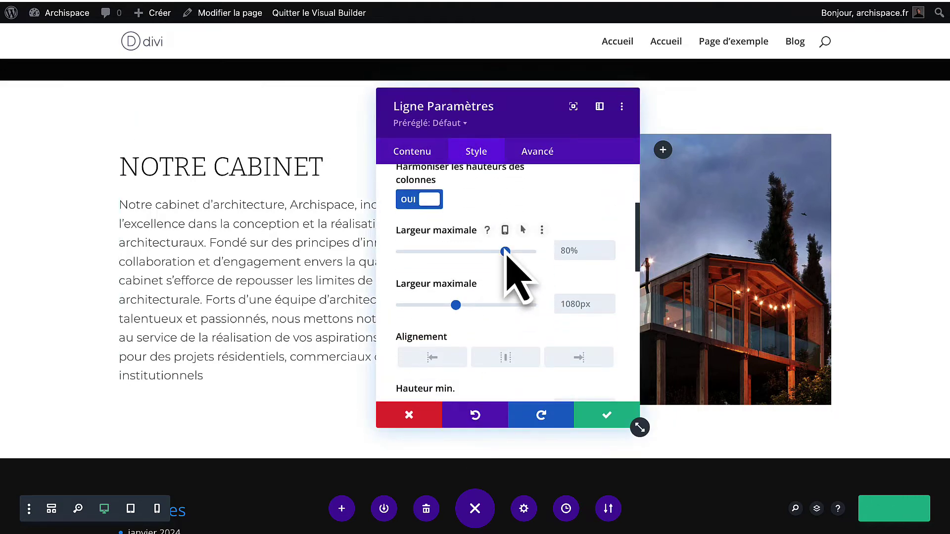
pyautogui.moveTo(505, 252); pyautogui.dragTo(538, 257)
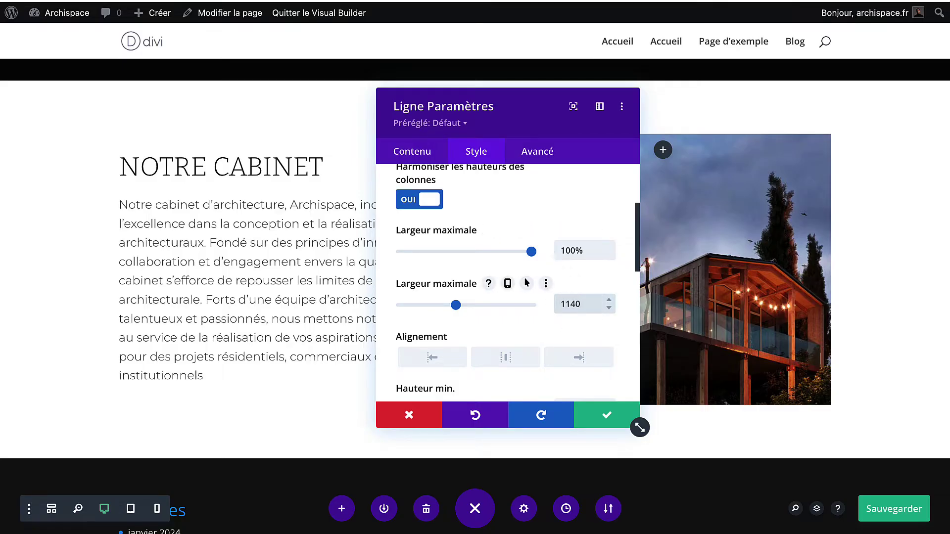
pyautogui.write('px')
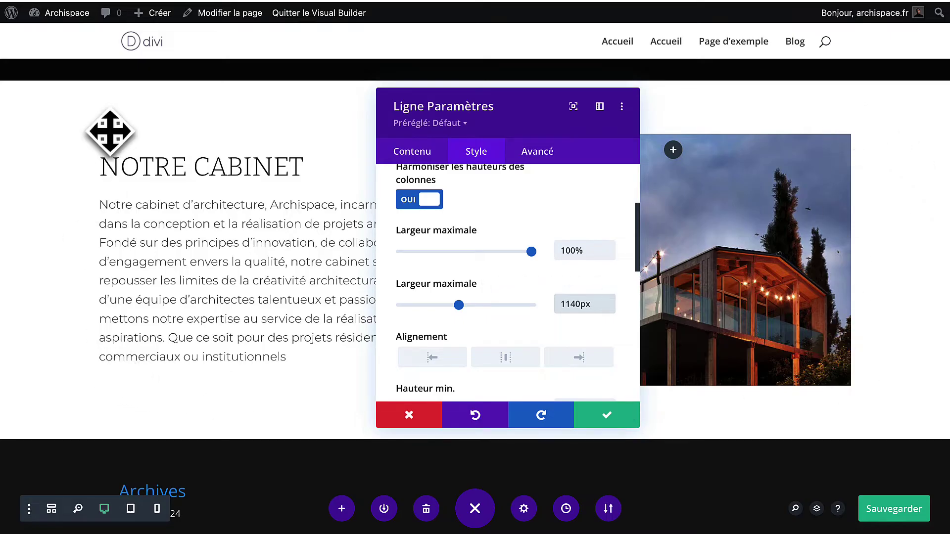
pyautogui.moveTo(459, 306)
pyautogui.mouseDown()
pyautogui.moveTo(469, 305)
pyautogui.moveTo(456, 307)
pyautogui.mouseUp()
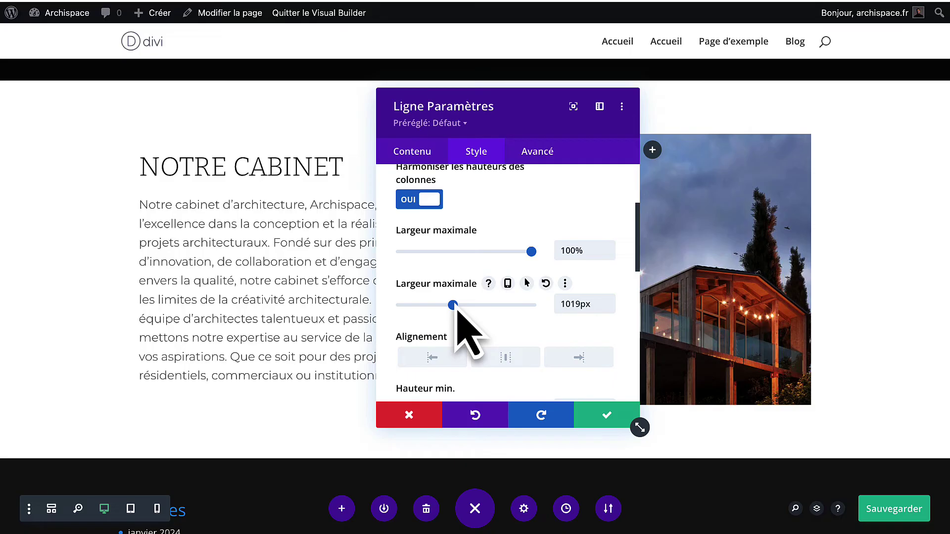
pyautogui.doubleClick(574, 304)
pyautogui.write('1140')
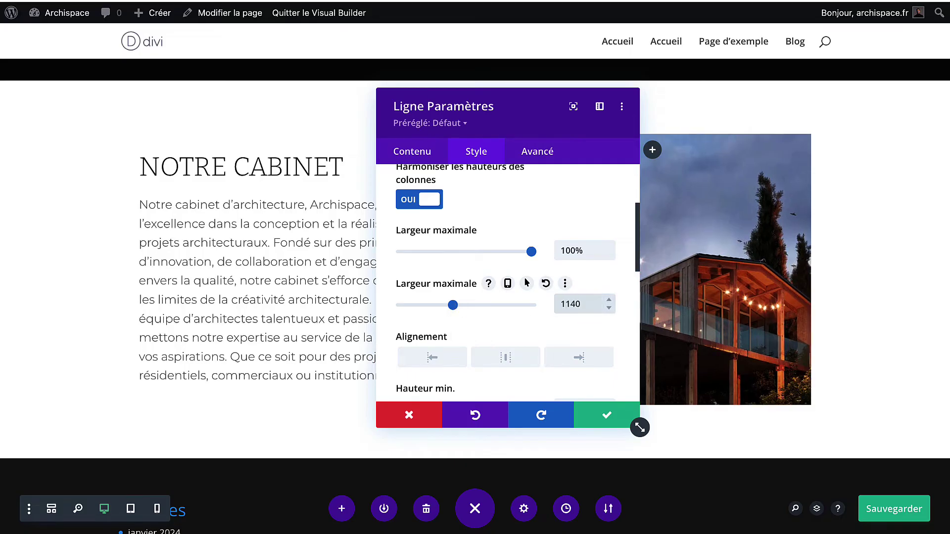
pyautogui.write('px')
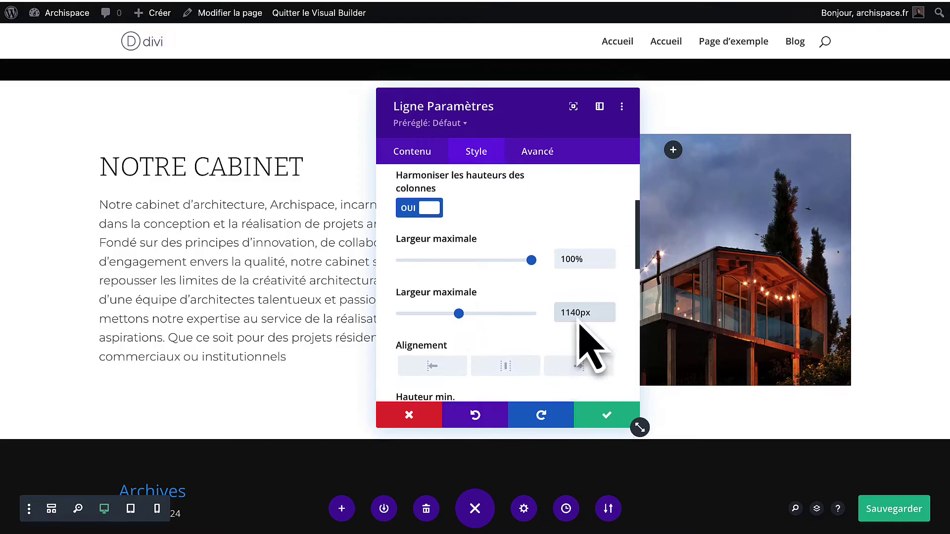
# Enable a custom gutter width with column spacing 4 and save the row settings.
pyautogui.scroll(3, 587, 339)
pyautogui.scroll(-1, 467, 304)
pyautogui.scroll(2, 448, 292)
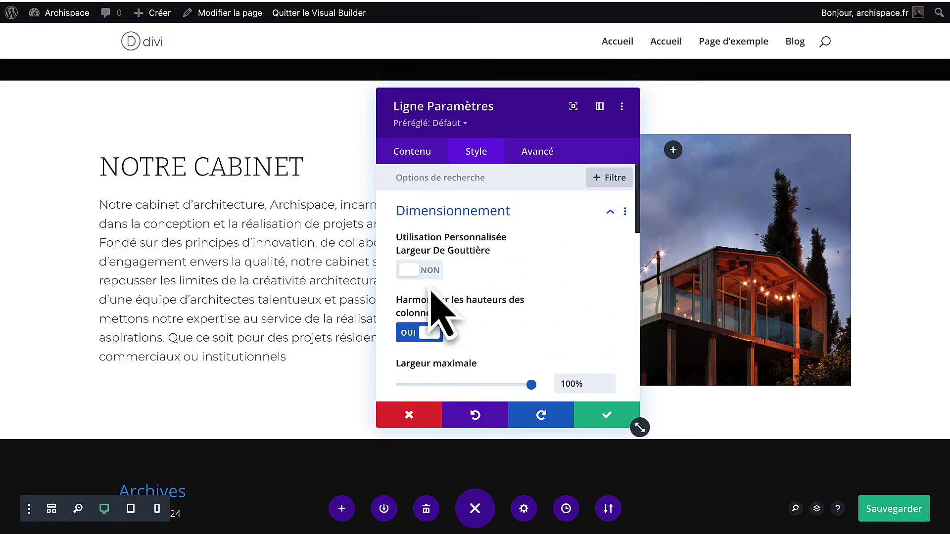
pyautogui.click(421, 271)
pyautogui.moveTo(491, 327); pyautogui.dragTo(523, 329)
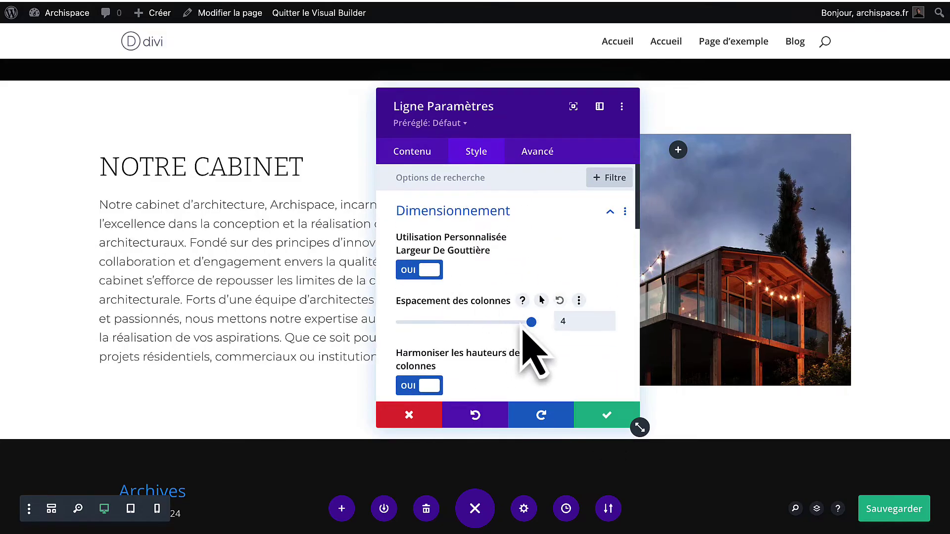
pyautogui.moveTo(491, 102); pyautogui.dragTo(163, 106)
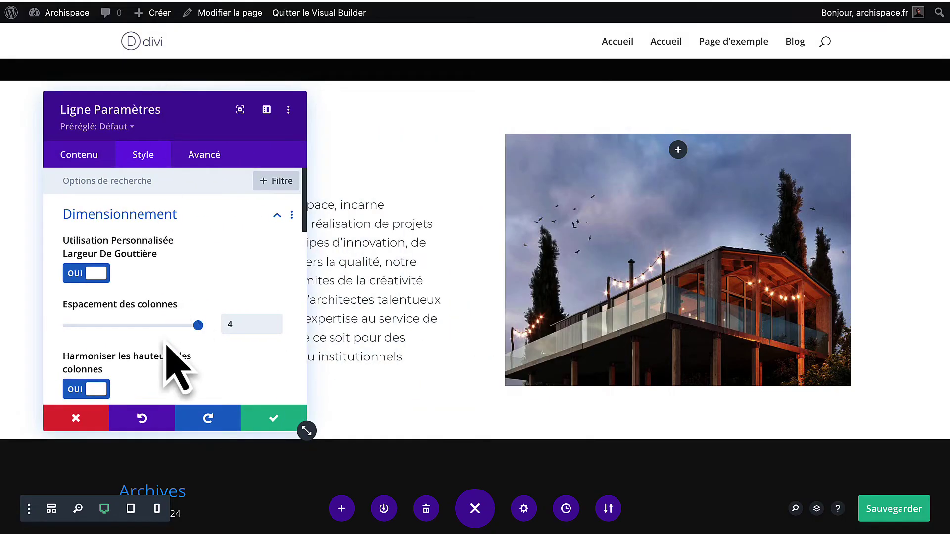
pyautogui.moveTo(200, 327)
pyautogui.mouseDown()
pyautogui.moveTo(69, 328)
pyautogui.moveTo(200, 328)
pyautogui.mouseUp()
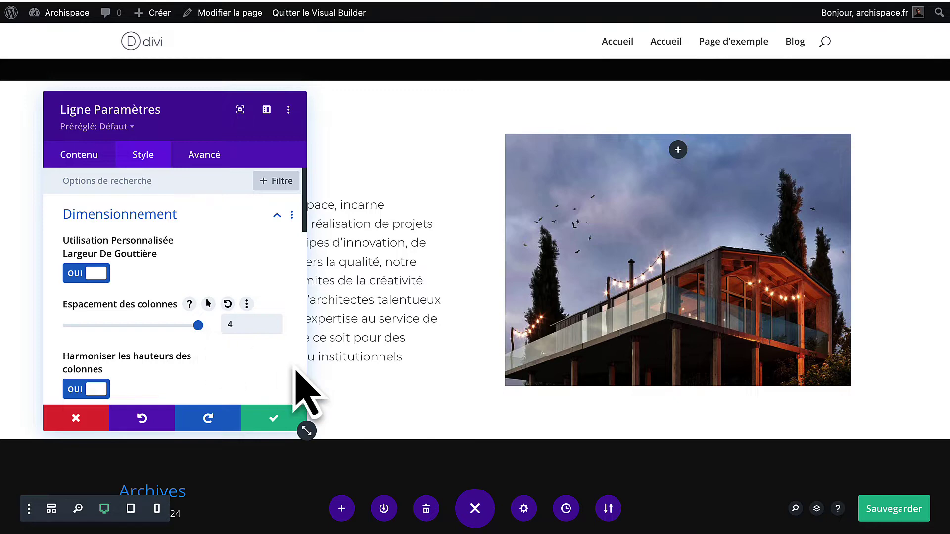
pyautogui.click(269, 421)
pyautogui.scroll(1, 426, 375)
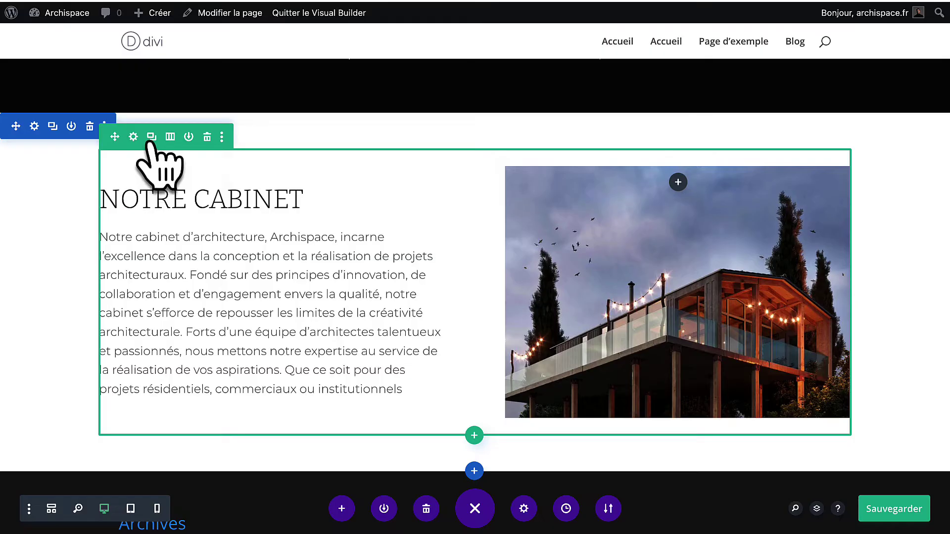
# Duplicate the NOTRE CABINET row and swap the copy's columns to put the image left.
pyautogui.click(151, 136)
pyautogui.scroll(-5, 250, 349)
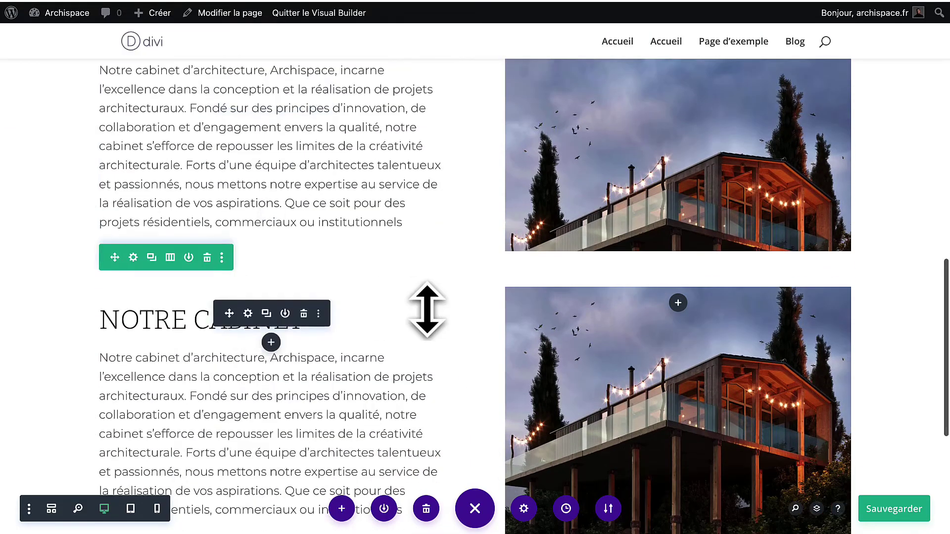
pyautogui.click(133, 258)
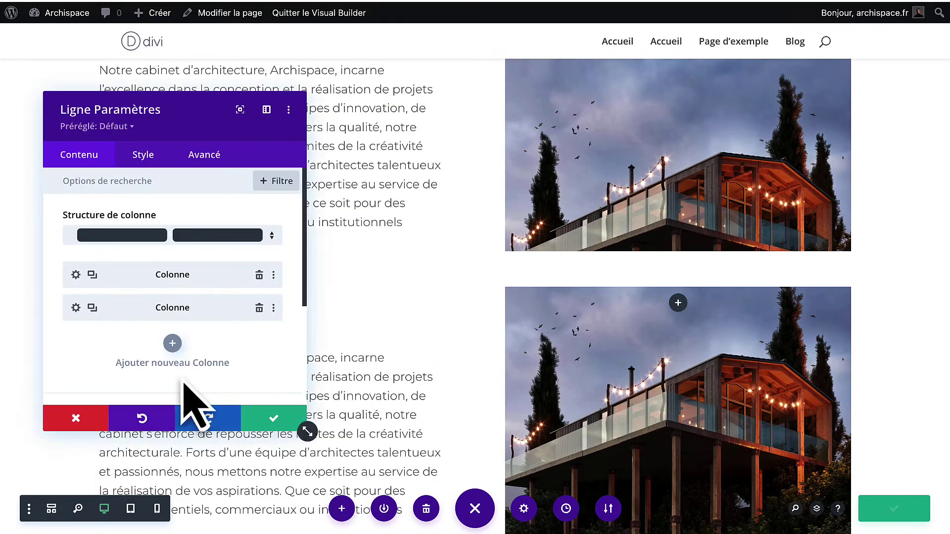
pyautogui.moveTo(75, 311); pyautogui.dragTo(75, 292)
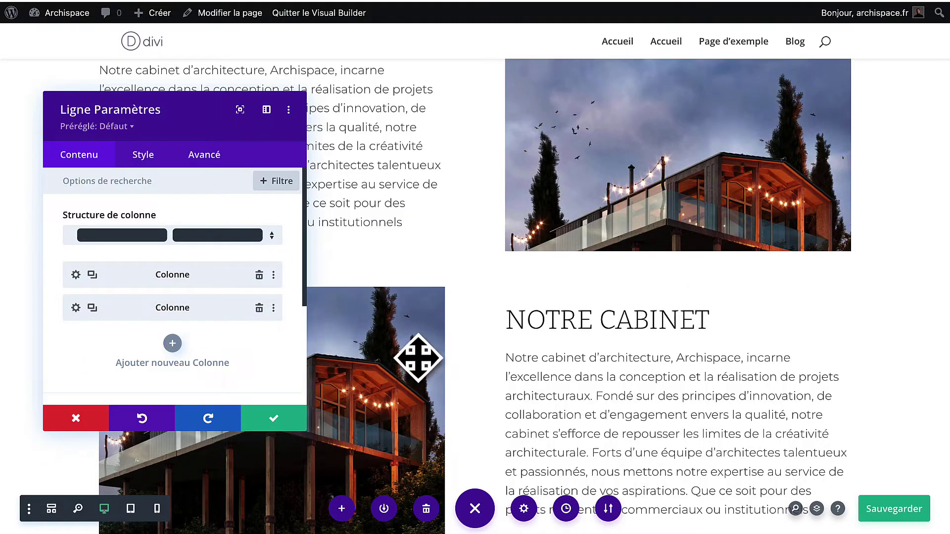
pyautogui.scroll(-3, 418, 360)
pyautogui.scroll(2, 489, 245)
pyautogui.scroll(2, 399, 216)
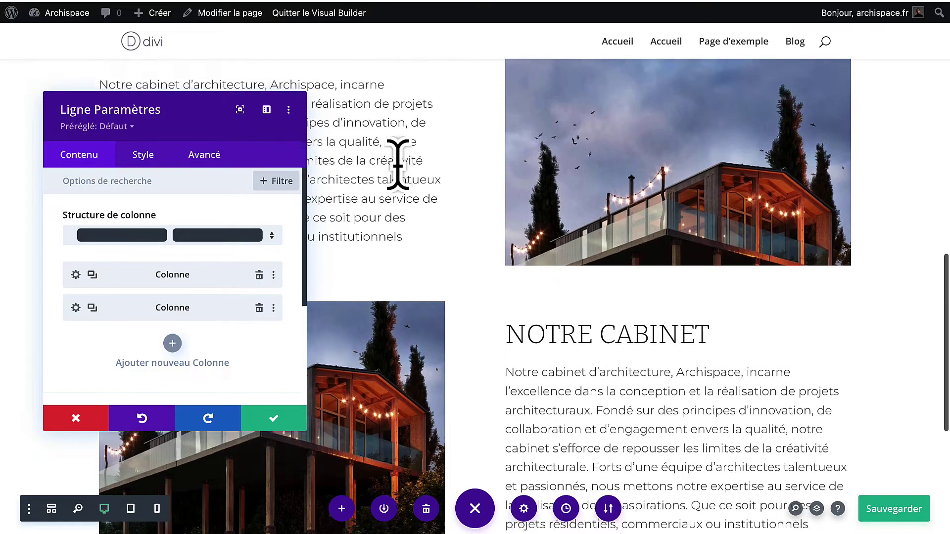
pyautogui.scroll(-2, 569, 359)
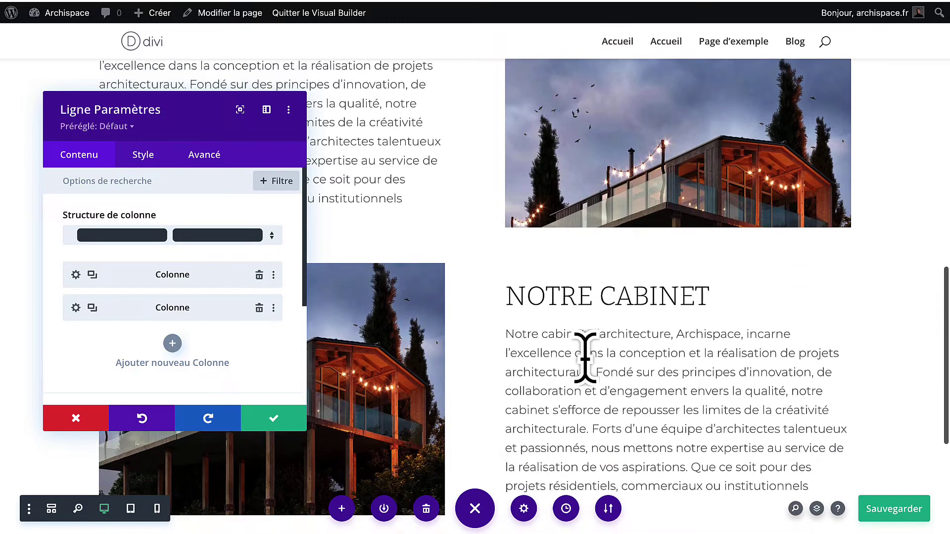
# Give the copied row an 80px top margin and enlarge the section's bottom padding.
pyautogui.click(146, 157)
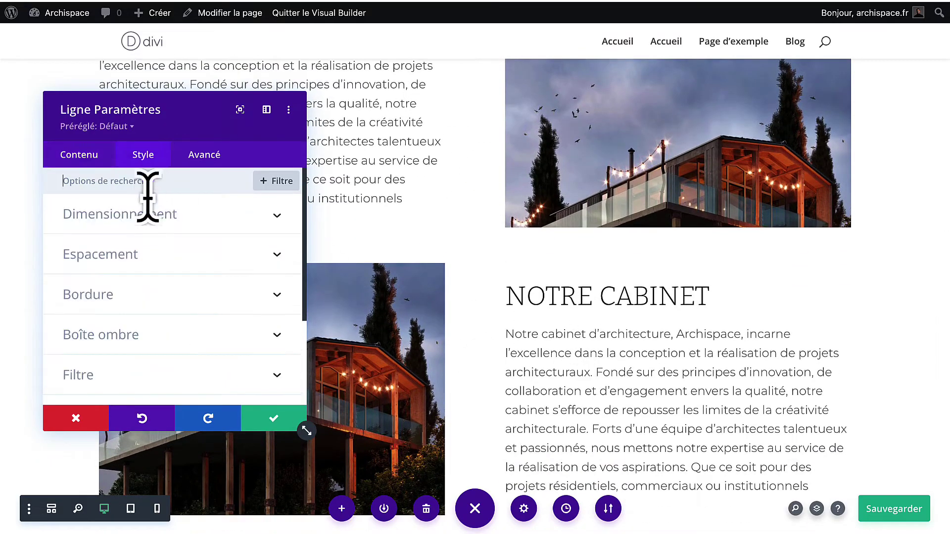
pyautogui.click(142, 272)
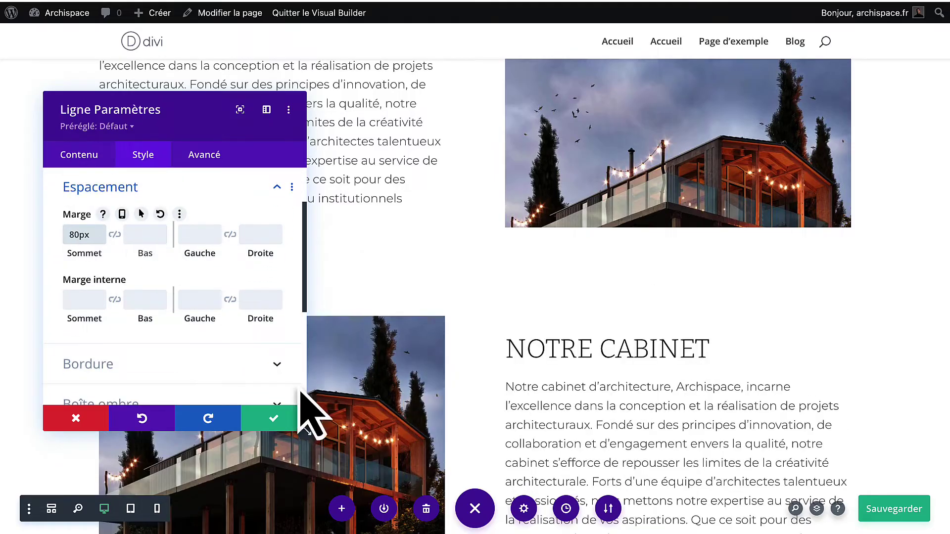
pyautogui.click(262, 425)
pyautogui.scroll(5, 465, 299)
pyautogui.scroll(-8, 465, 298)
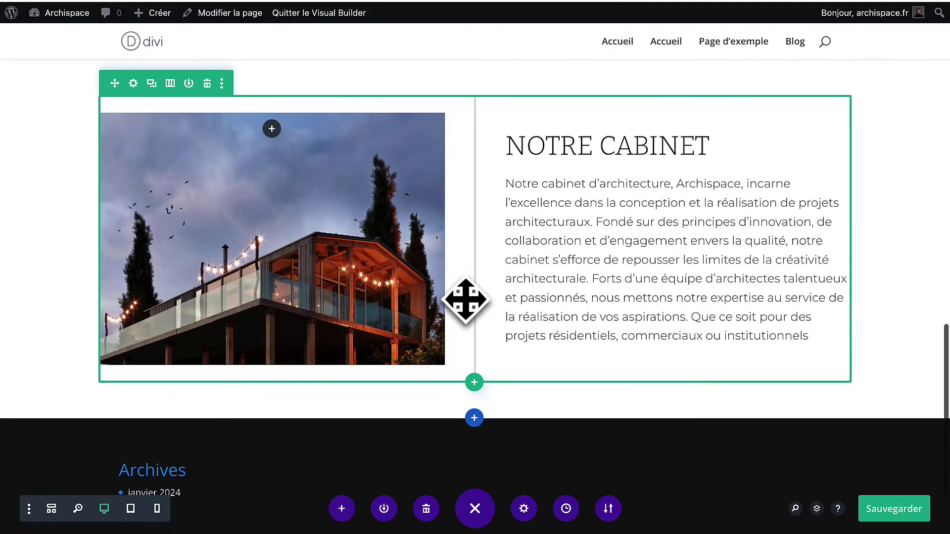
pyautogui.moveTo(439, 403); pyautogui.dragTo(438, 425)
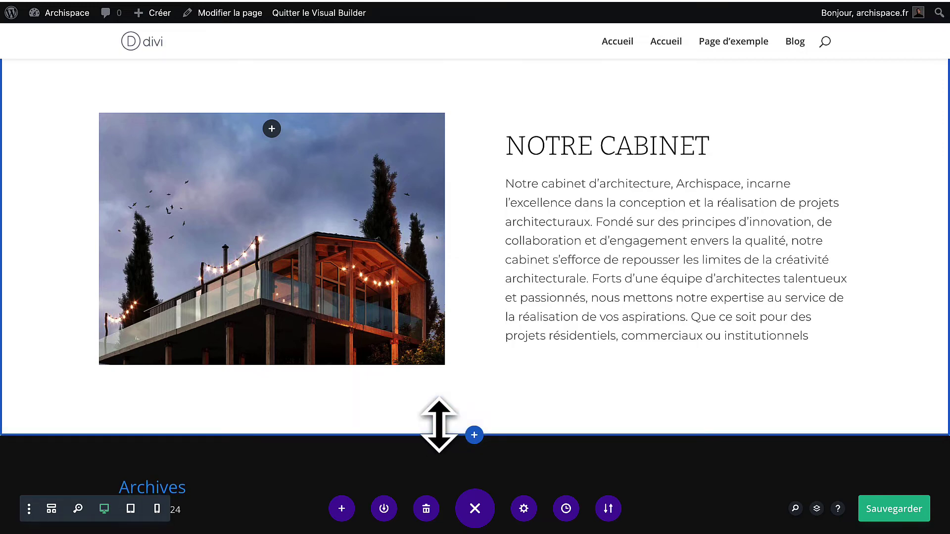
pyautogui.scroll(10, 439, 426)
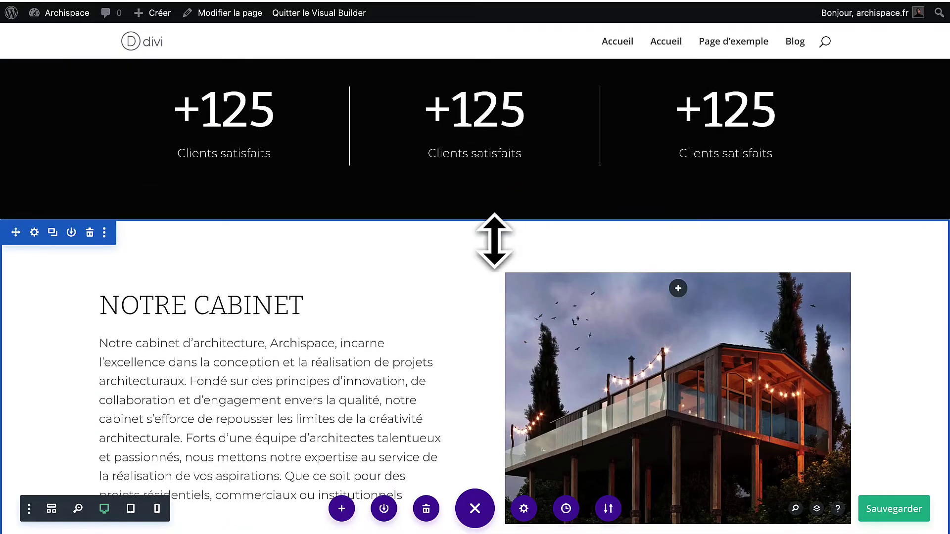
# Raise the section's top padding to about 81px and rename the copied row's heading to NOTRE MISSION.
pyautogui.moveTo(494, 241); pyautogui.dragTo(487, 264)
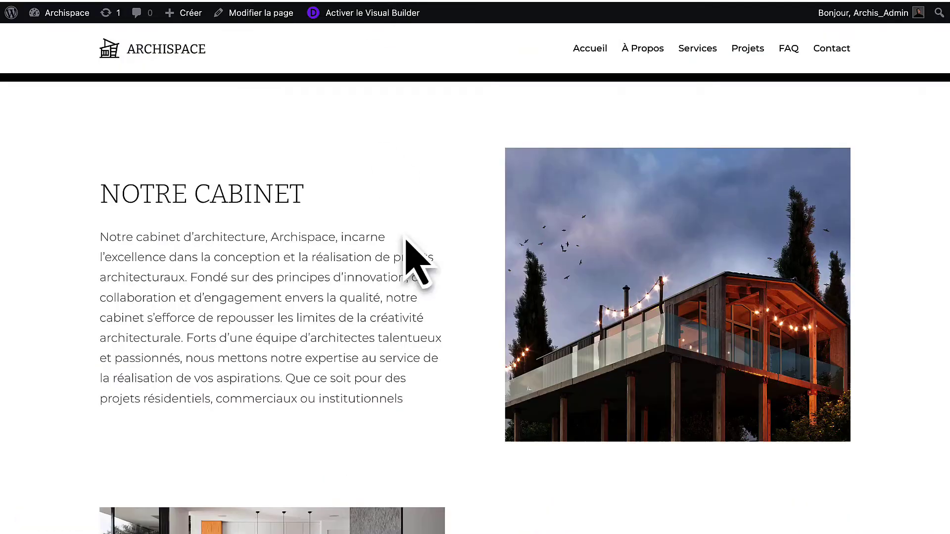
pyautogui.scroll(-5, 418, 267)
pyautogui.moveTo(747, 339); pyautogui.dragTo(552, 341)
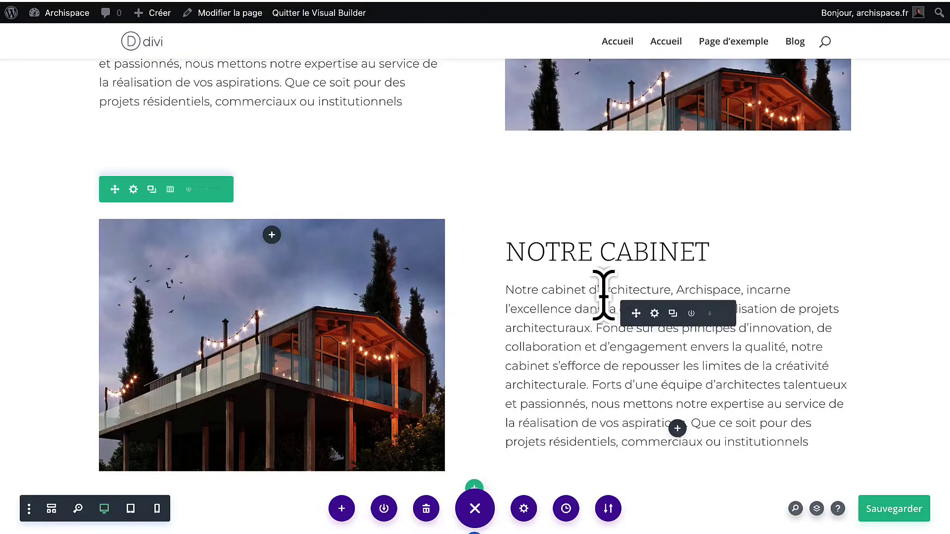
pyautogui.tripleClick(612, 257)
pyautogui.write('NOTRE MISSION')
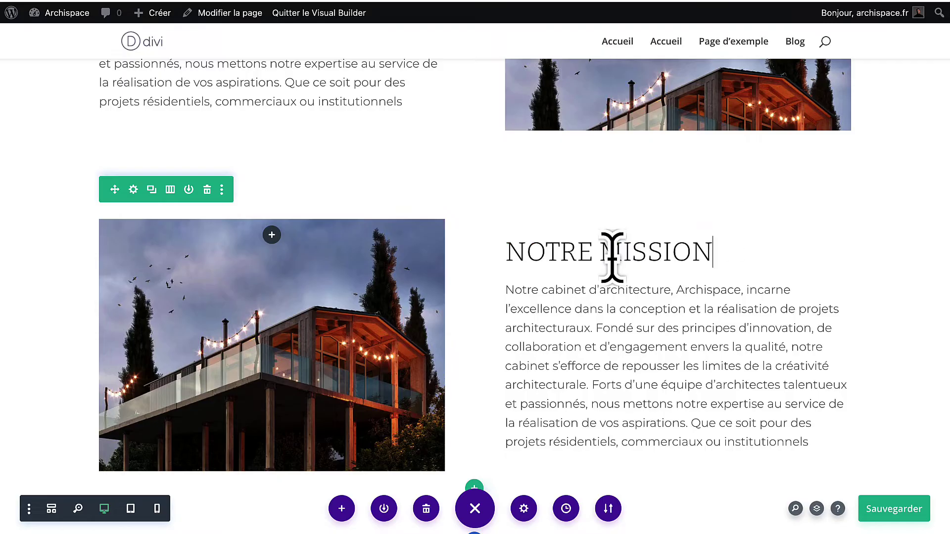
# Set the living-room photo as the NOTRE MISSION row's first-column background, saving column and row settings.
pyautogui.click(133, 190)
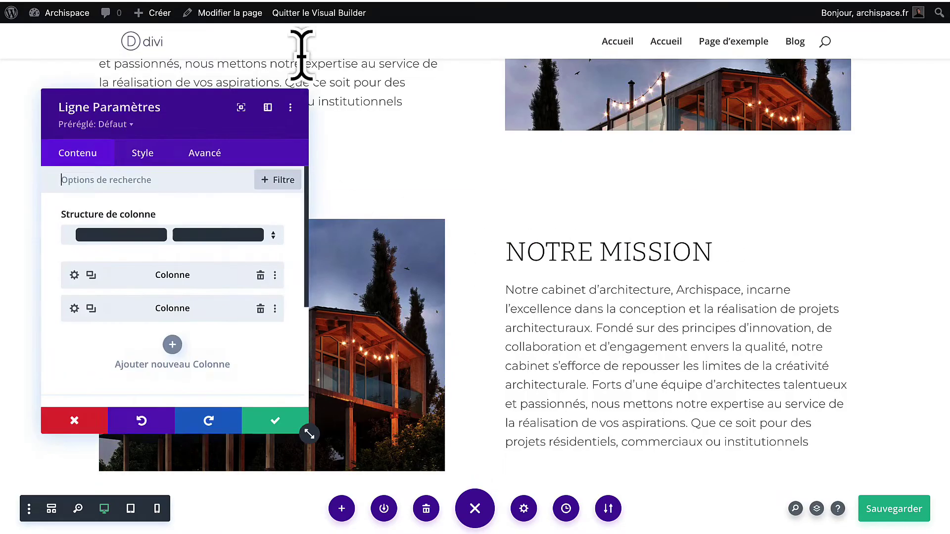
pyautogui.click(75, 275)
pyautogui.scroll(-2, 121, 340)
pyautogui.click(128, 297)
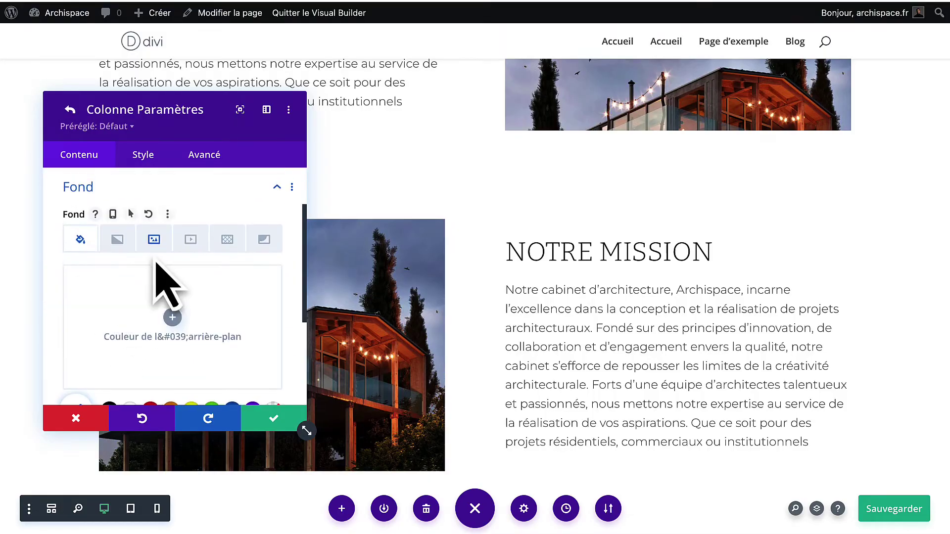
pyautogui.click(154, 239)
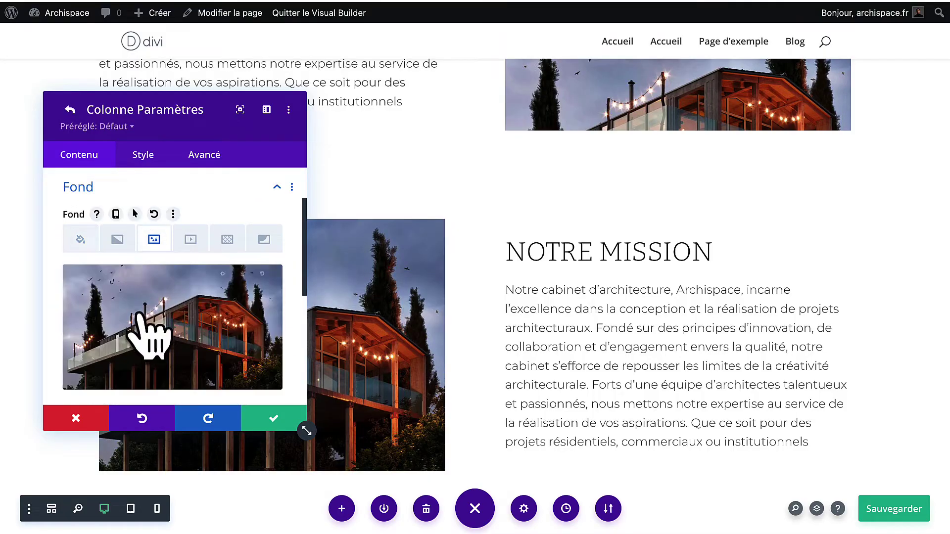
pyautogui.click(148, 328)
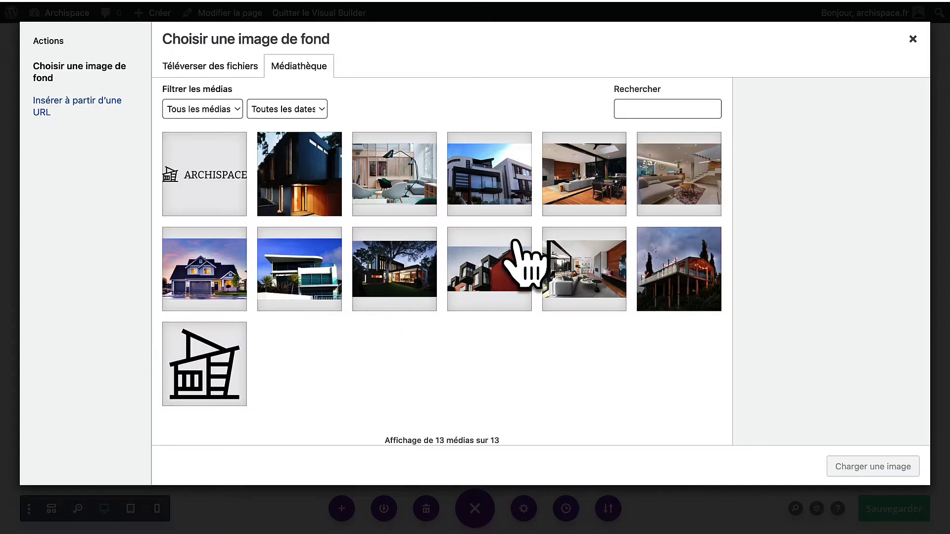
pyautogui.click(601, 274)
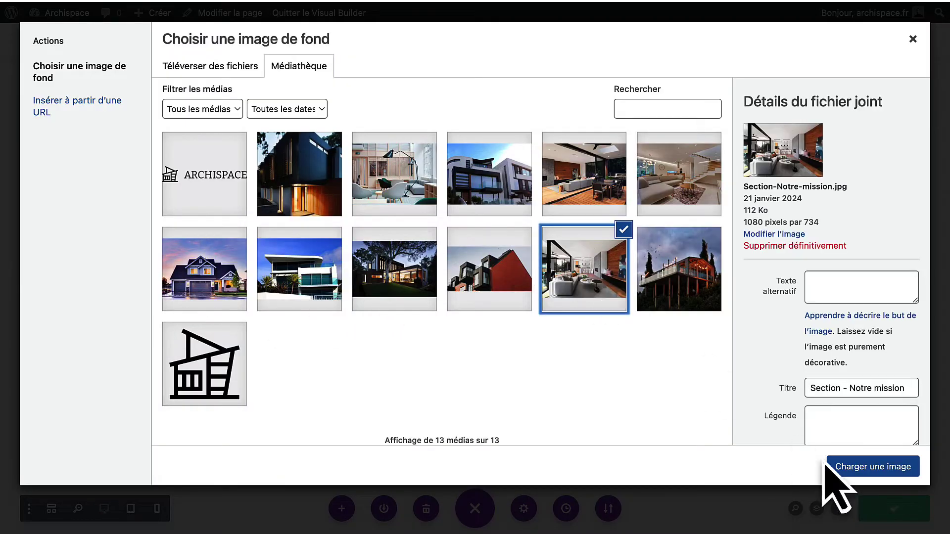
pyautogui.click(872, 468)
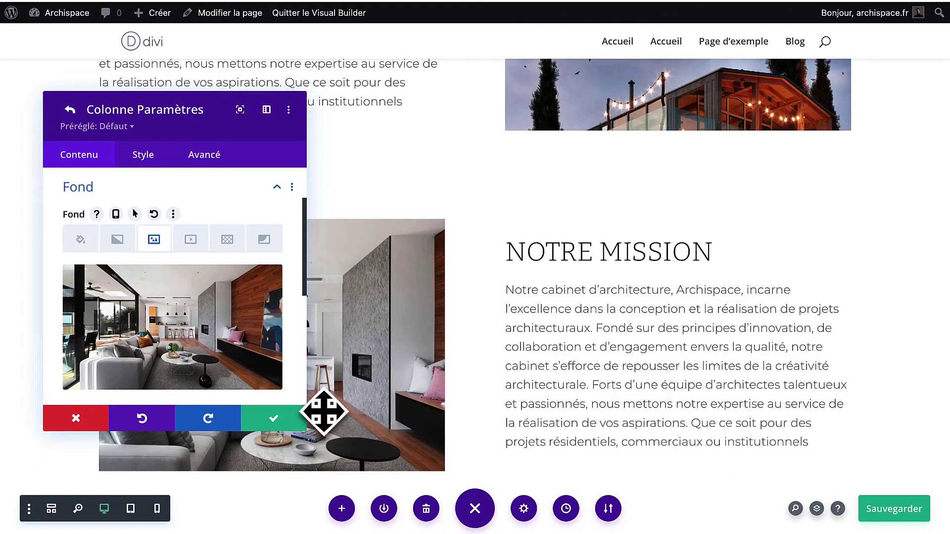
pyautogui.click(271, 419)
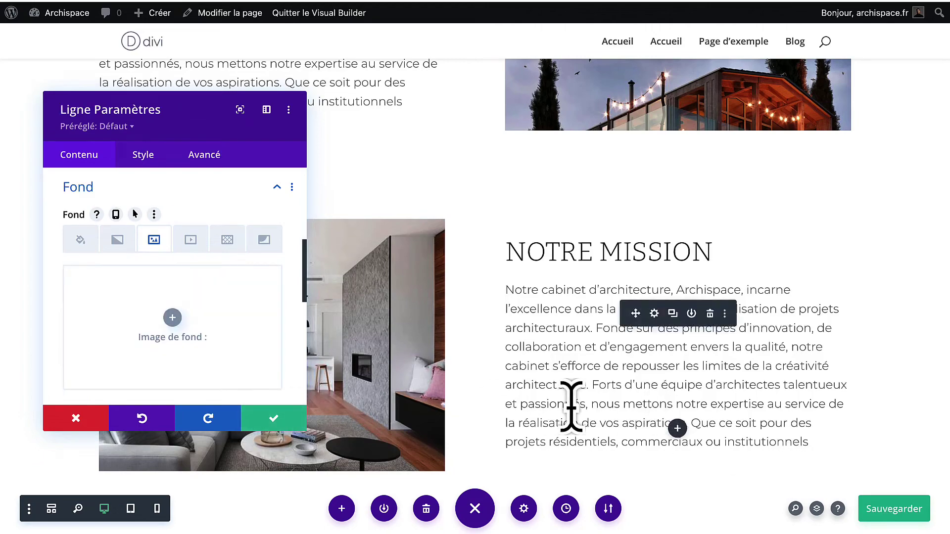
pyautogui.click(262, 420)
pyautogui.scroll(5, 759, 281)
pyautogui.scroll(-5, 758, 279)
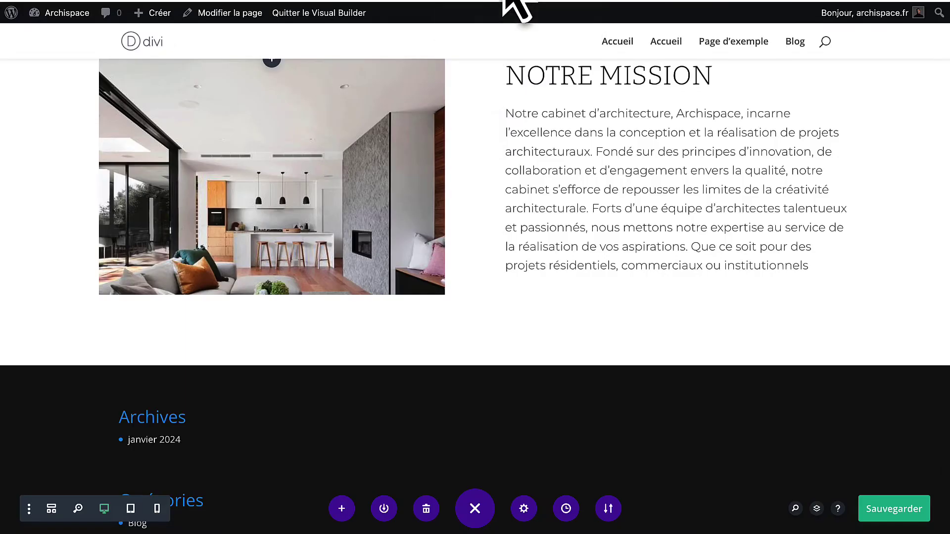
pyautogui.scroll(-3, 485, 244)
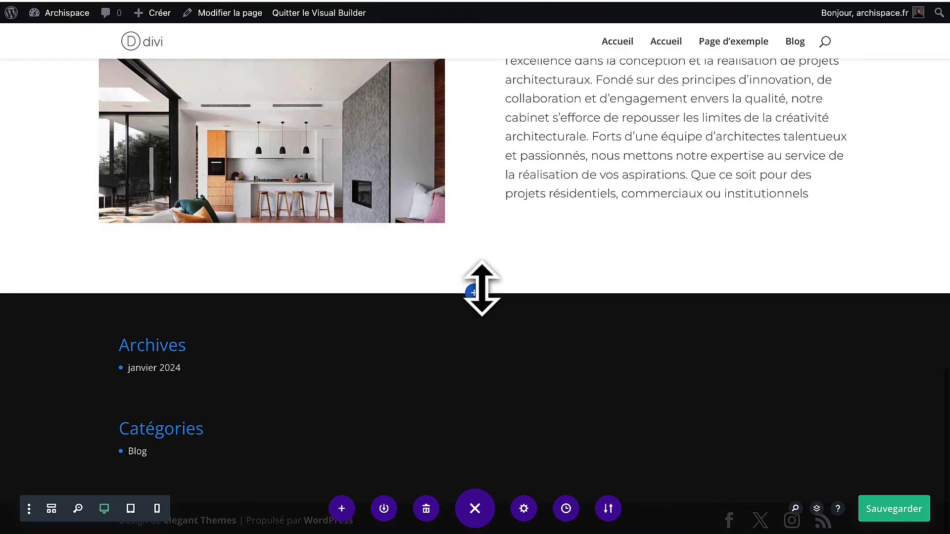
# Insert a regular section with a three-equal-column row below the content.
pyautogui.click(474, 293)
pyautogui.click(400, 257)
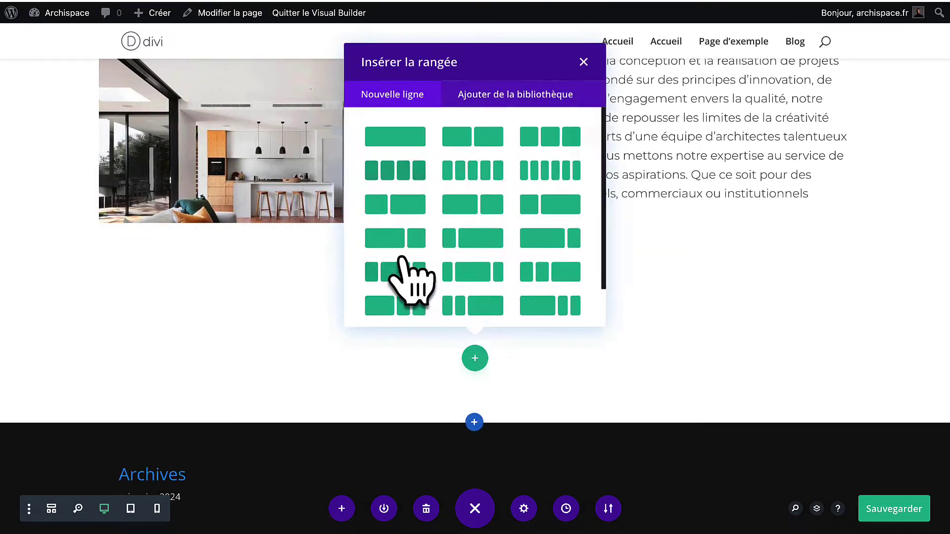
pyautogui.click(544, 141)
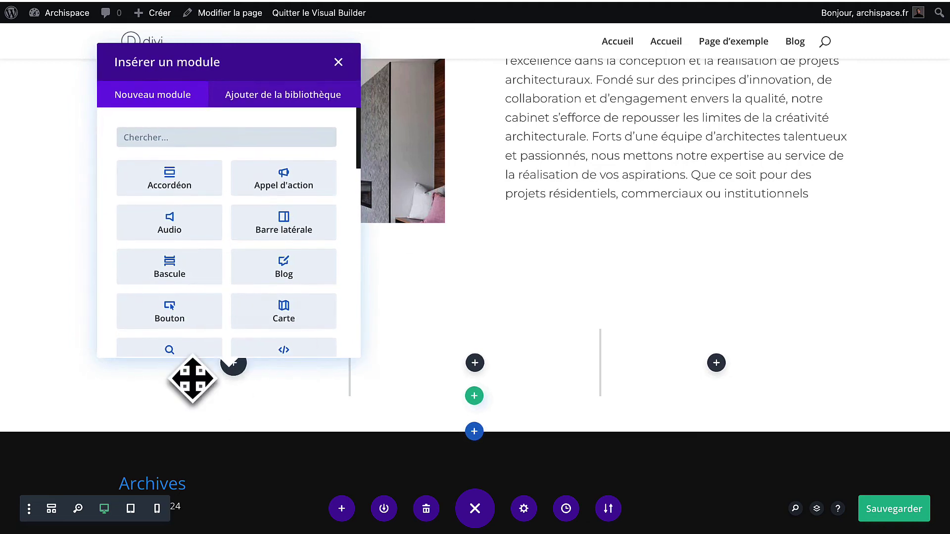
pyautogui.click(335, 61)
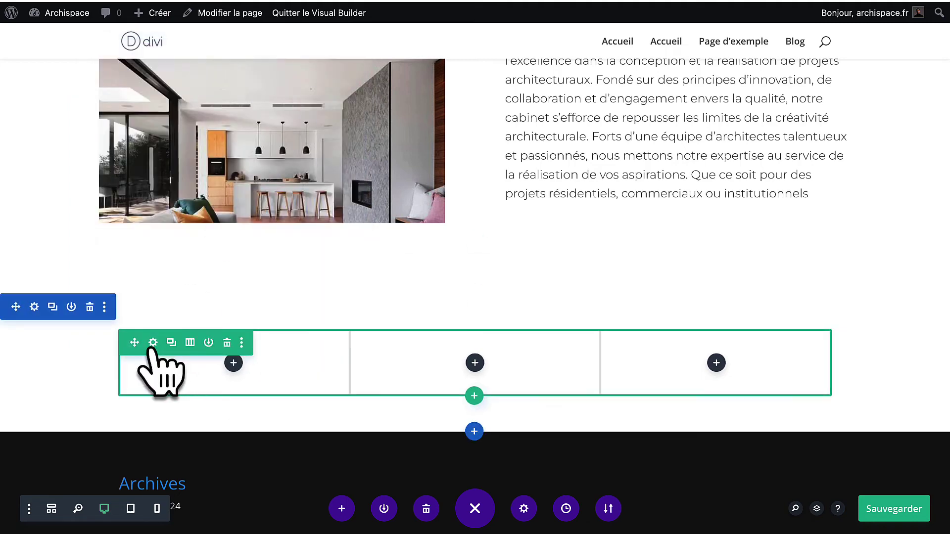
# Set the new row's maximum width to 100% in its sizing options and save.
pyautogui.click(153, 342)
pyautogui.click(143, 155)
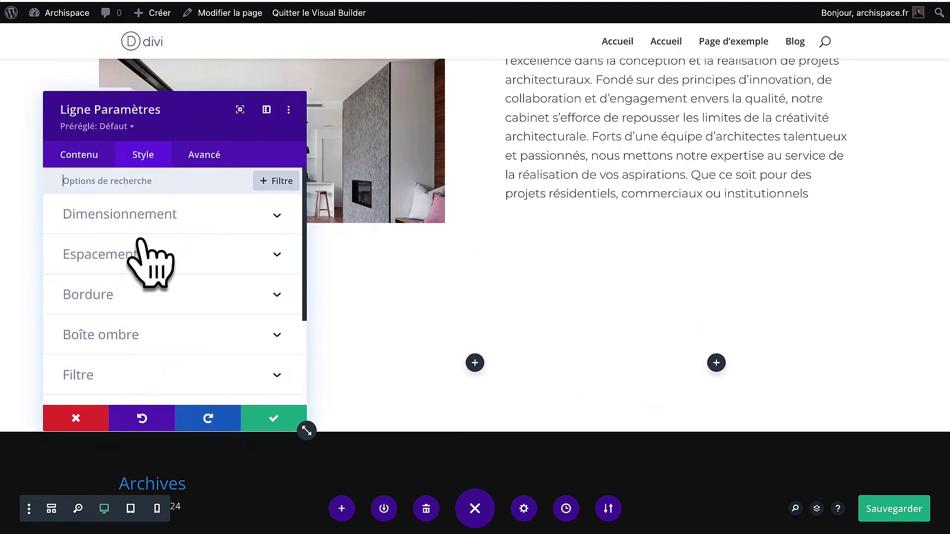
pyautogui.click(157, 213)
pyautogui.scroll(-2, 148, 366)
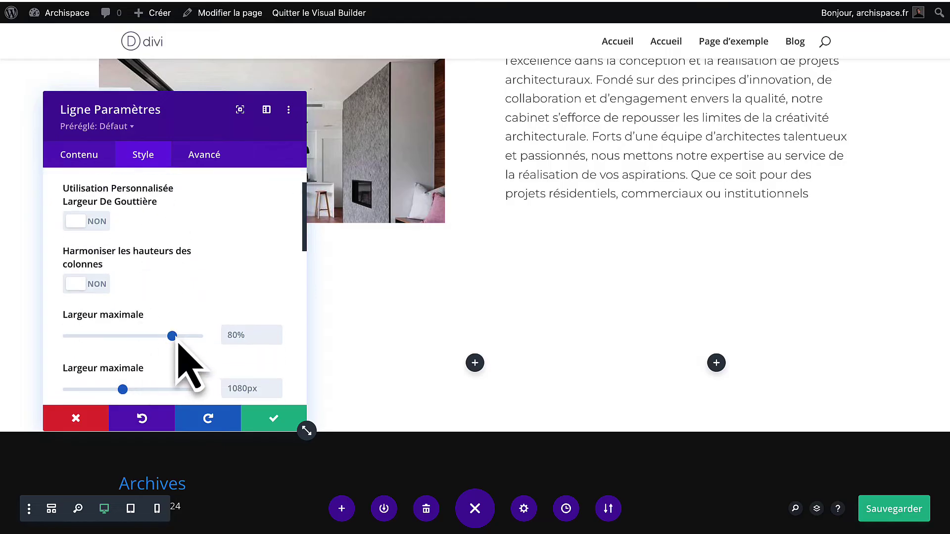
pyautogui.moveTo(172, 336); pyautogui.dragTo(229, 339)
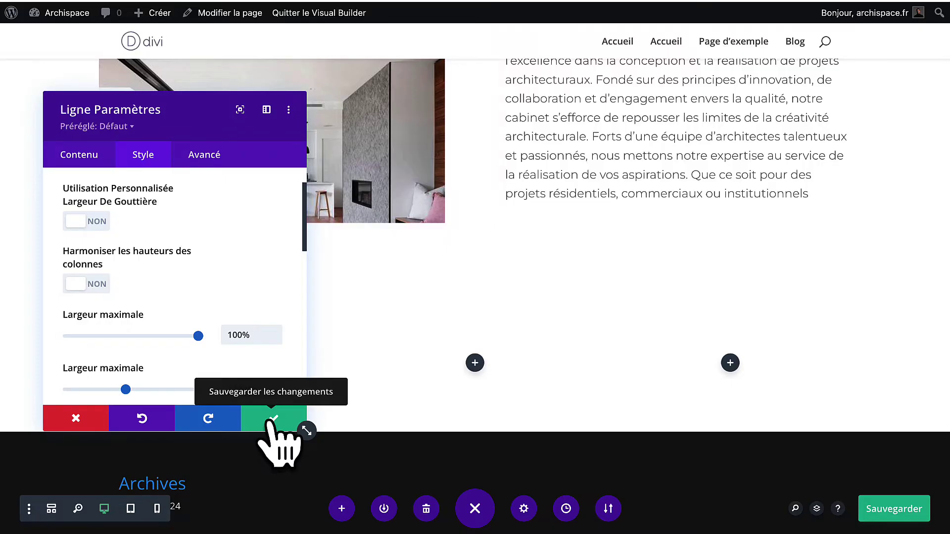
pyautogui.click(274, 419)
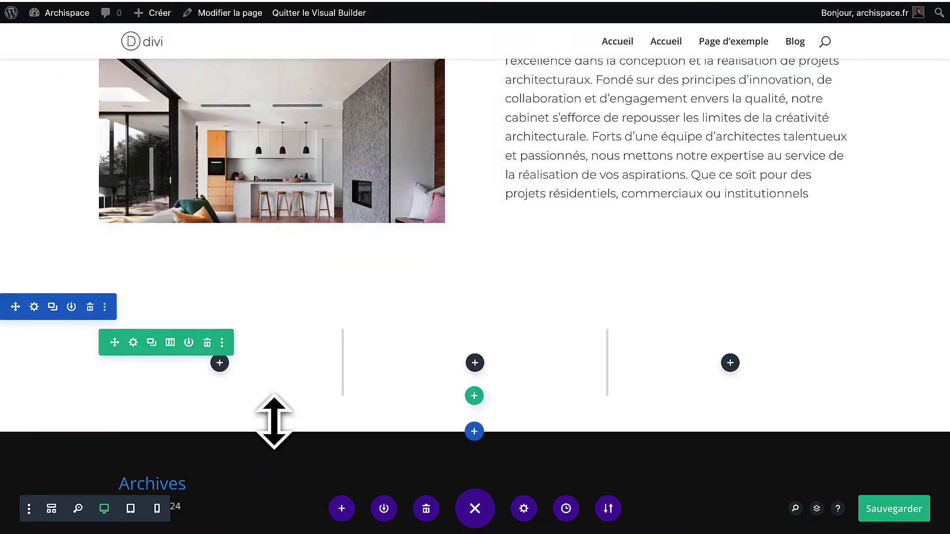
pyautogui.scroll(-2, 272, 424)
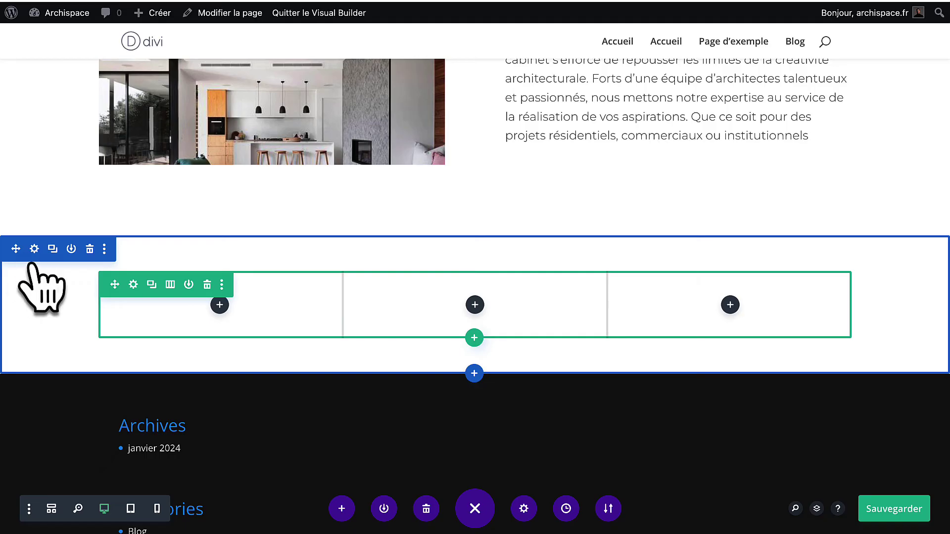
pyautogui.click(33, 250)
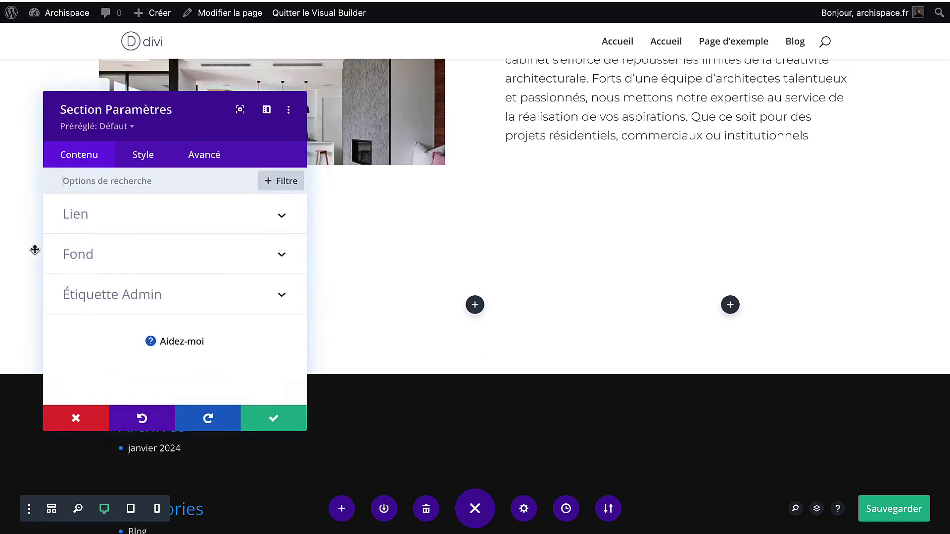
# Choose the black swatch as the three-column section's background and save the section settings.
pyautogui.click(113, 265)
pyautogui.scroll(-1, 146, 278)
pyautogui.scroll(-1, 123, 391)
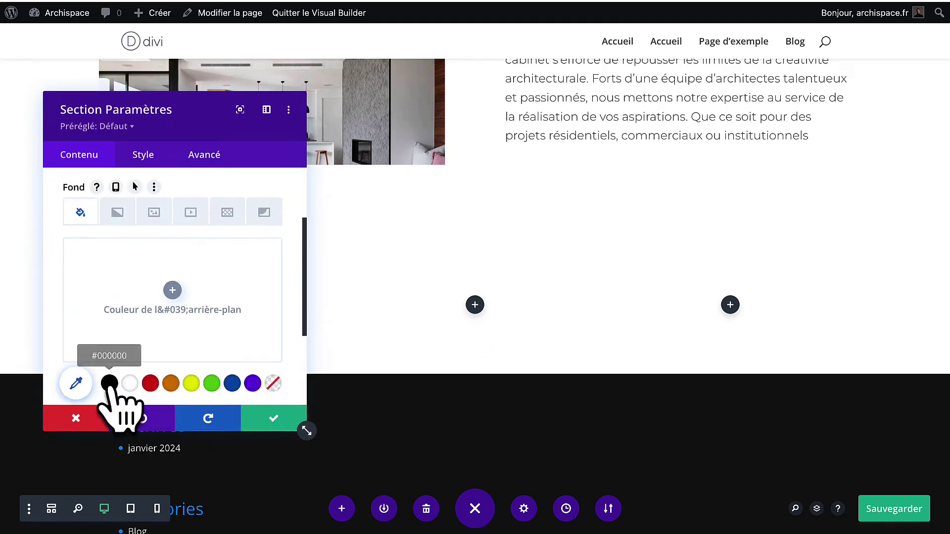
pyautogui.click(109, 383)
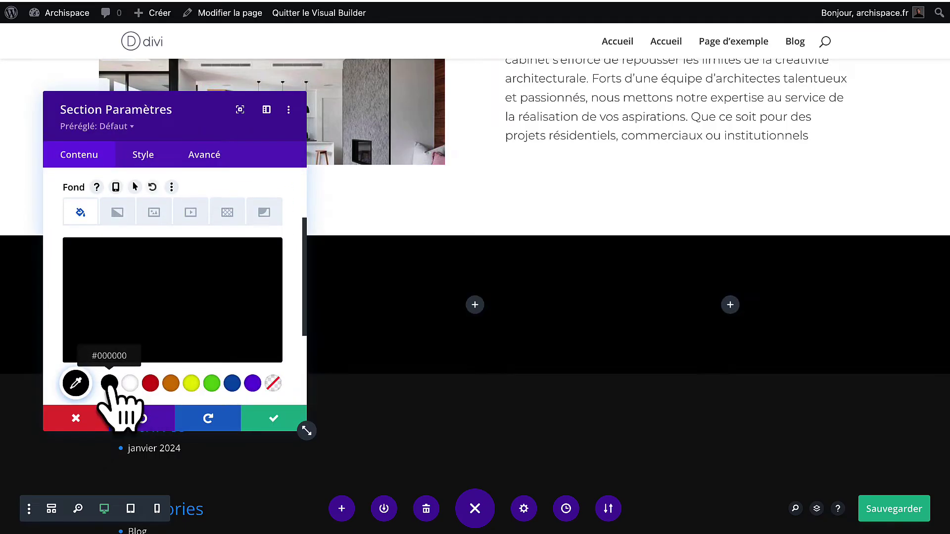
pyautogui.click(274, 419)
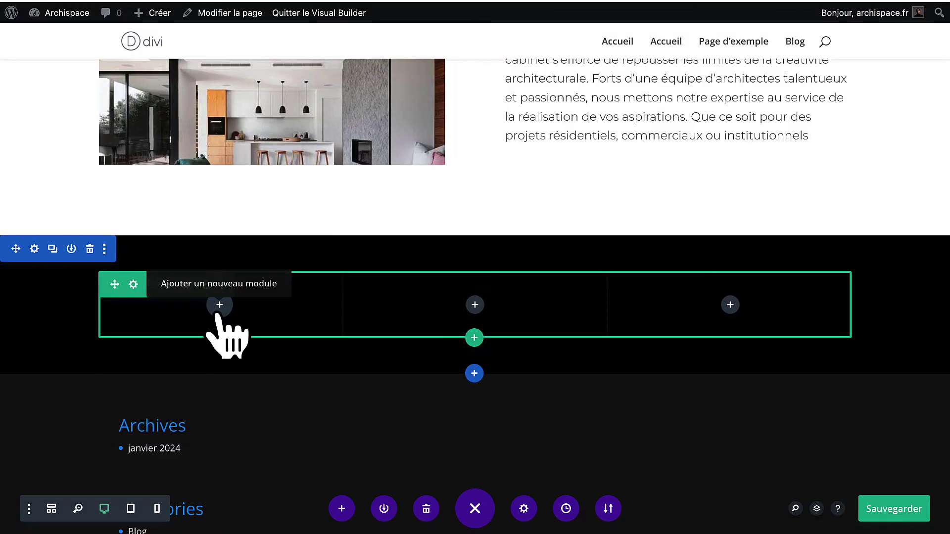
# Add a Résumé blurb module to the black section's first column.
pyautogui.click(218, 315)
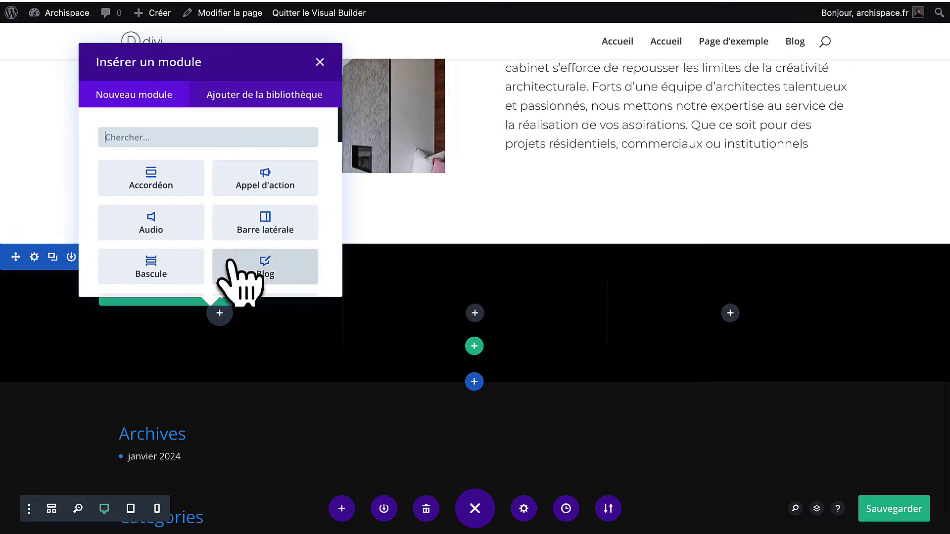
pyautogui.scroll(-3, 233, 267)
pyautogui.scroll(-8, 211, 221)
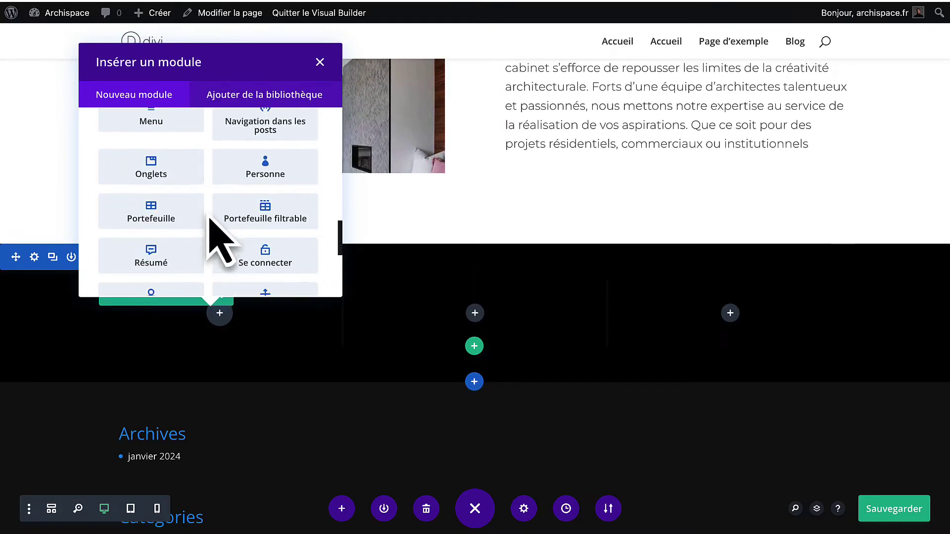
pyautogui.scroll(-2, 210, 222)
pyautogui.click(165, 158)
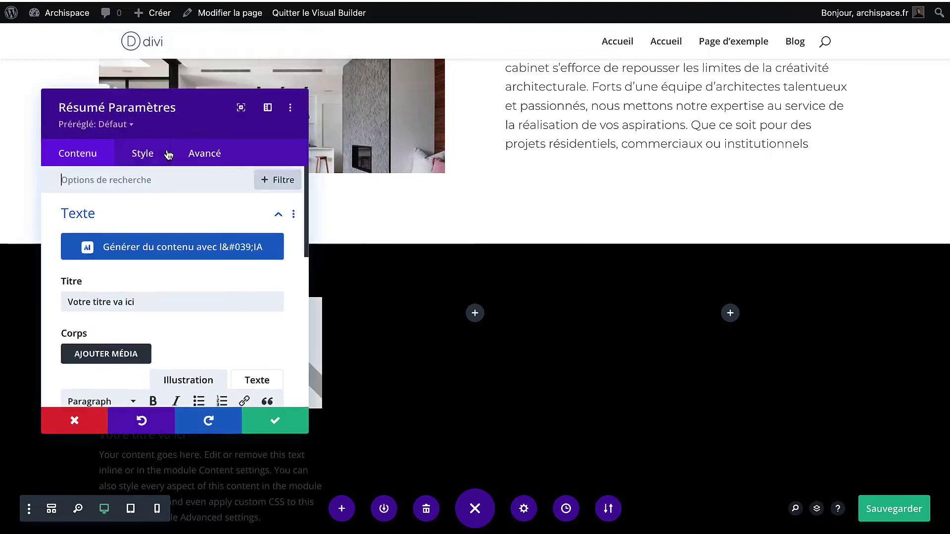
pyautogui.moveTo(104, 127); pyautogui.dragTo(547, 124)
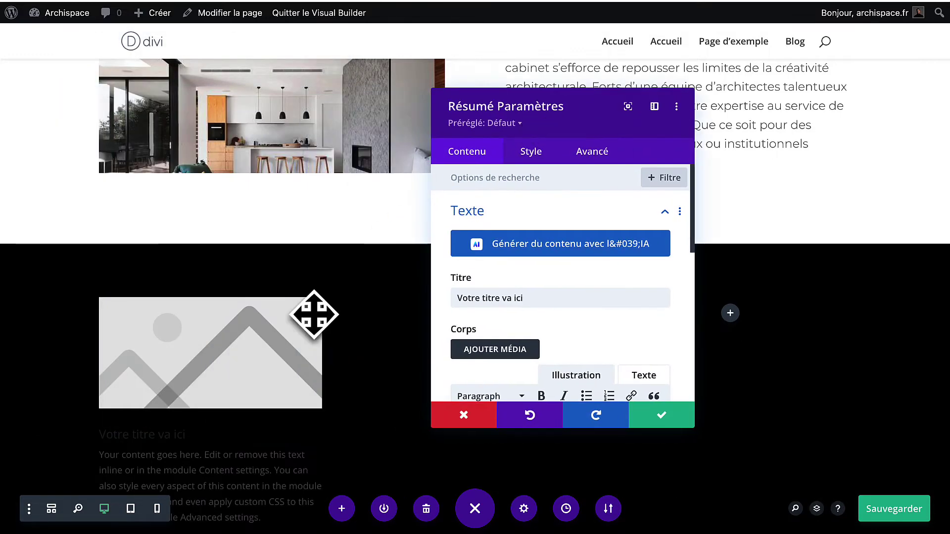
pyautogui.scroll(-3, 314, 315)
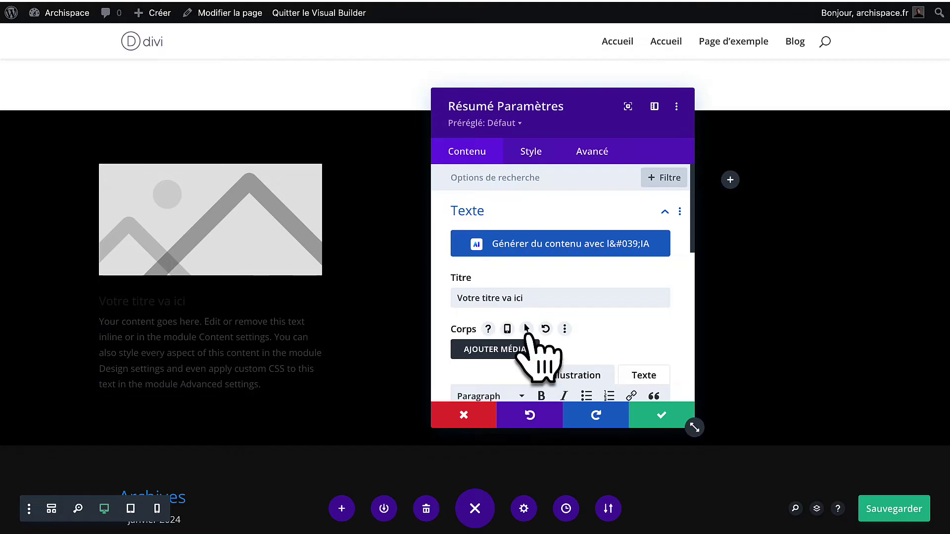
pyautogui.scroll(-3, 534, 354)
pyautogui.scroll(-3, 537, 357)
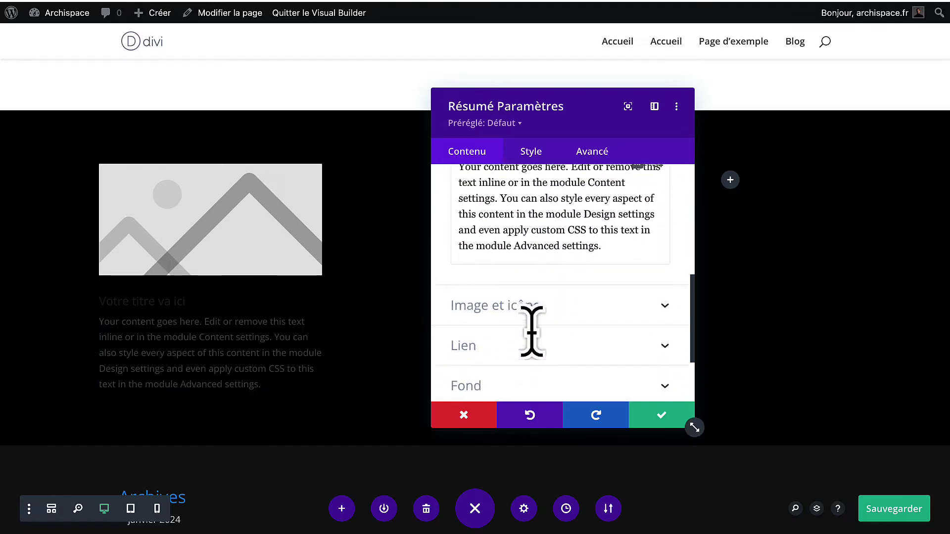
# Switch the blurb from an image to an icon.
pyautogui.click(536, 306)
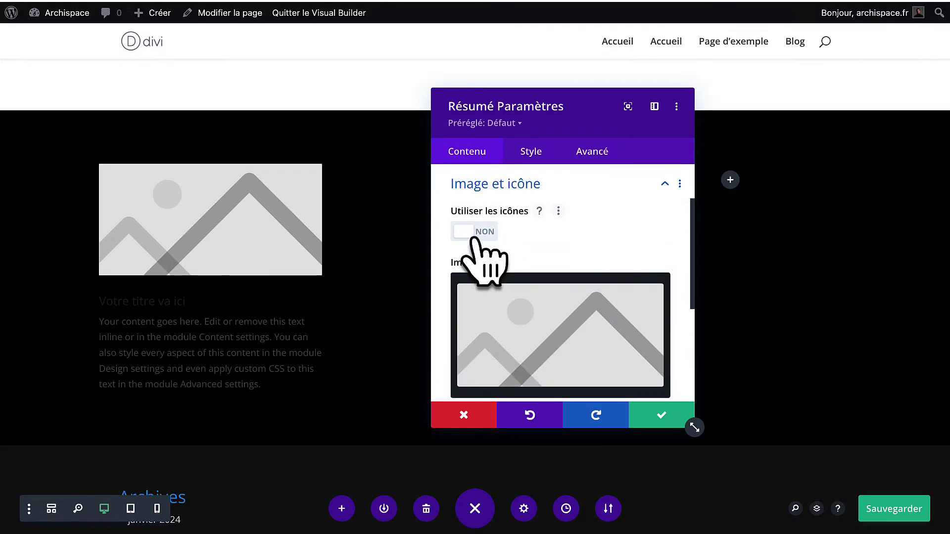
pyautogui.click(474, 232)
pyautogui.click(474, 233)
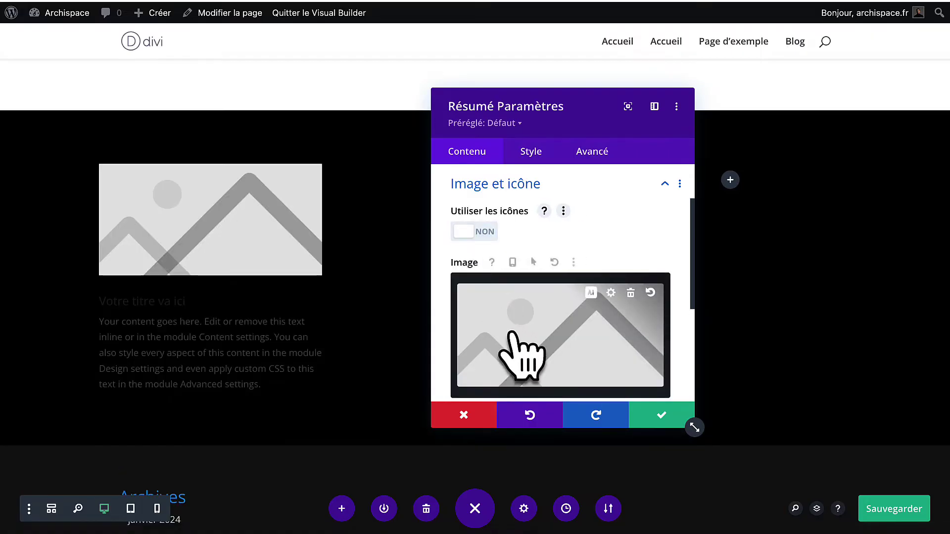
pyautogui.click(473, 235)
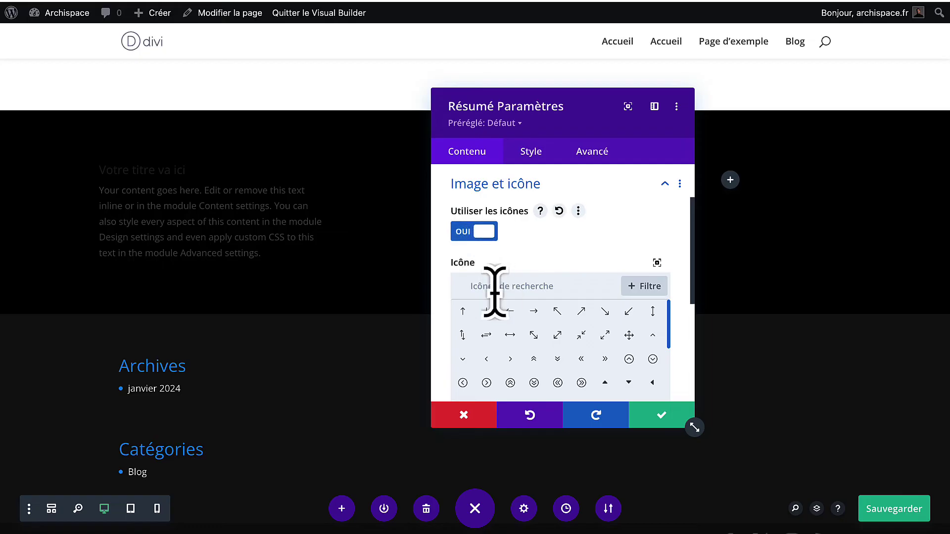
pyautogui.scroll(-10, 528, 359)
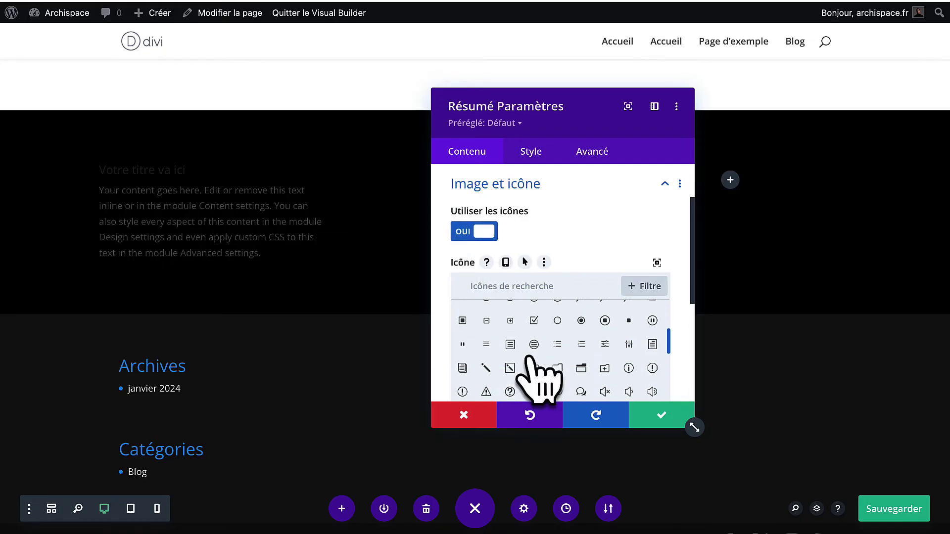
pyautogui.scroll(-3, 529, 357)
pyautogui.scroll(5, 534, 354)
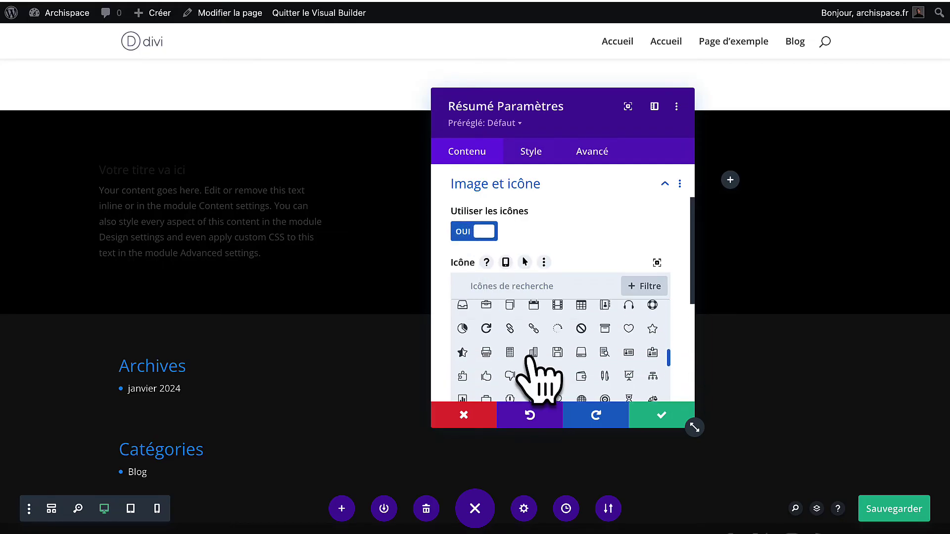
# Search the icon list for 'hous' to find the house icon.
pyautogui.click(557, 334)
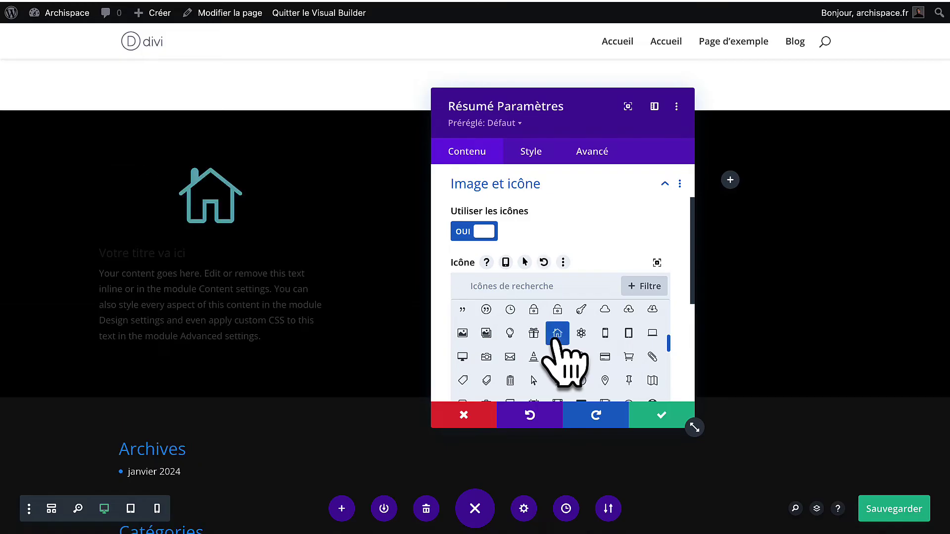
pyautogui.click(580, 335)
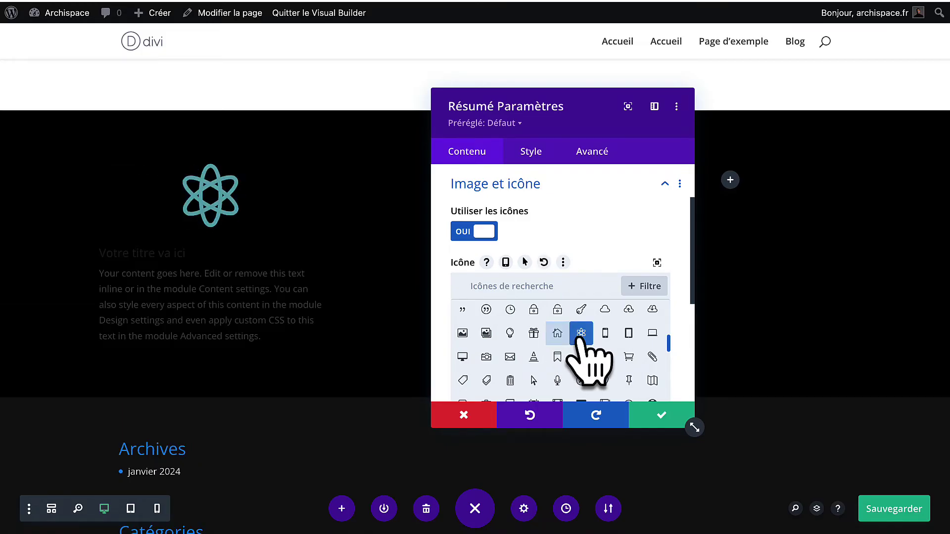
pyautogui.click(604, 358)
pyautogui.click(533, 358)
pyautogui.click(533, 295)
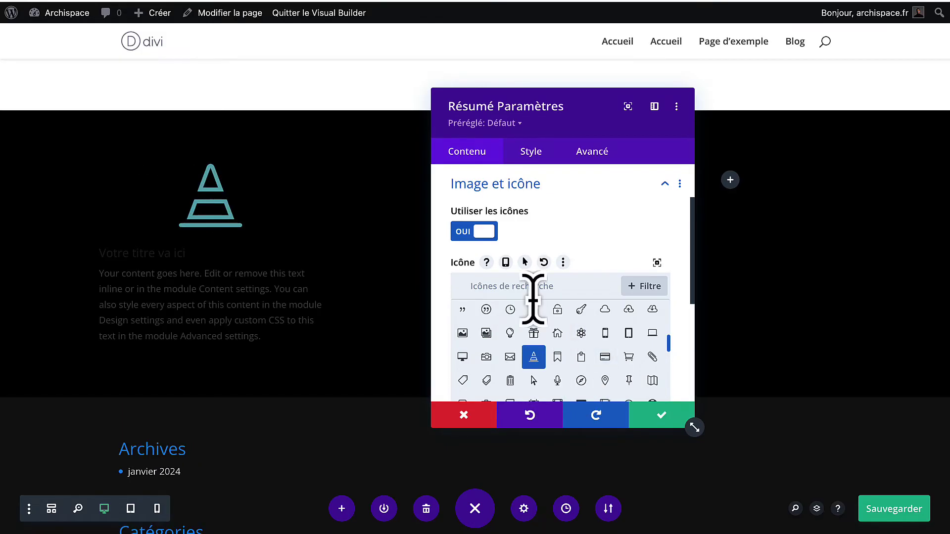
pyautogui.write('pen')
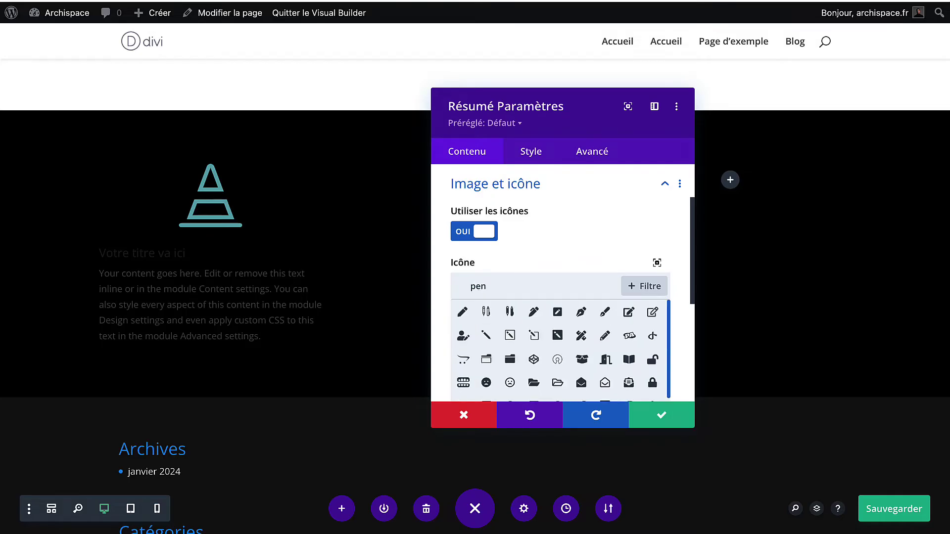
pyautogui.press('BackSpace')
pyautogui.press('BackSpace')
pyautogui.write('hous')
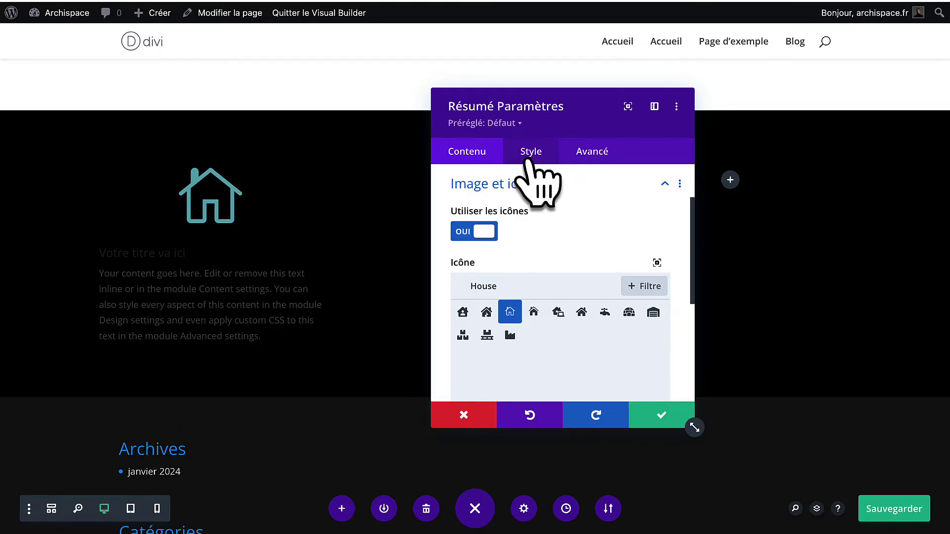
# Set the blurb's house icon colour to white.
pyautogui.click(529, 159)
pyautogui.click(512, 227)
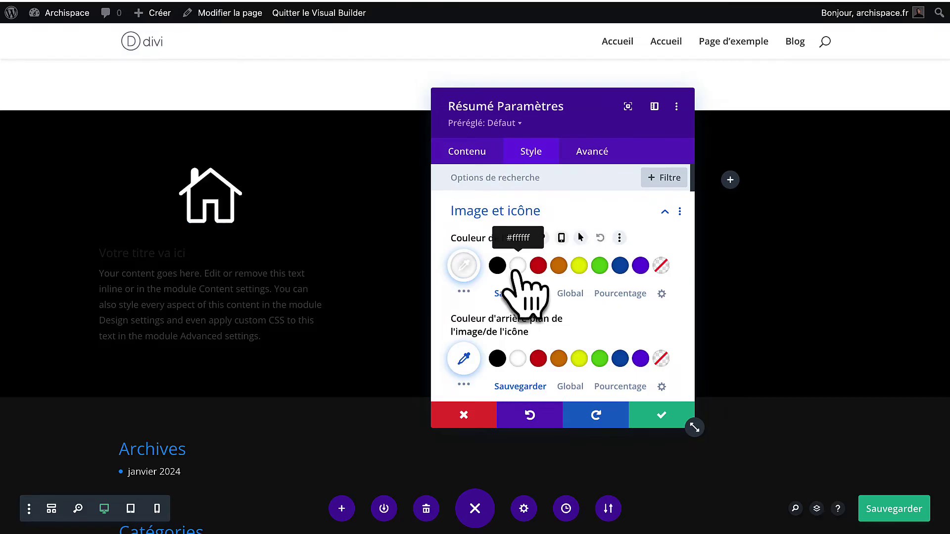
pyautogui.click(538, 267)
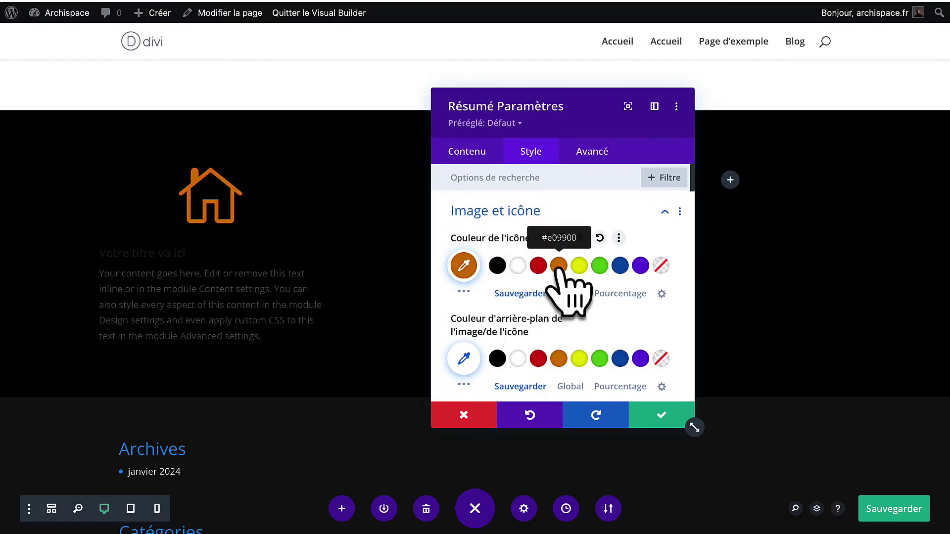
pyautogui.click(463, 270)
pyautogui.moveTo(531, 309); pyautogui.dragTo(580, 295)
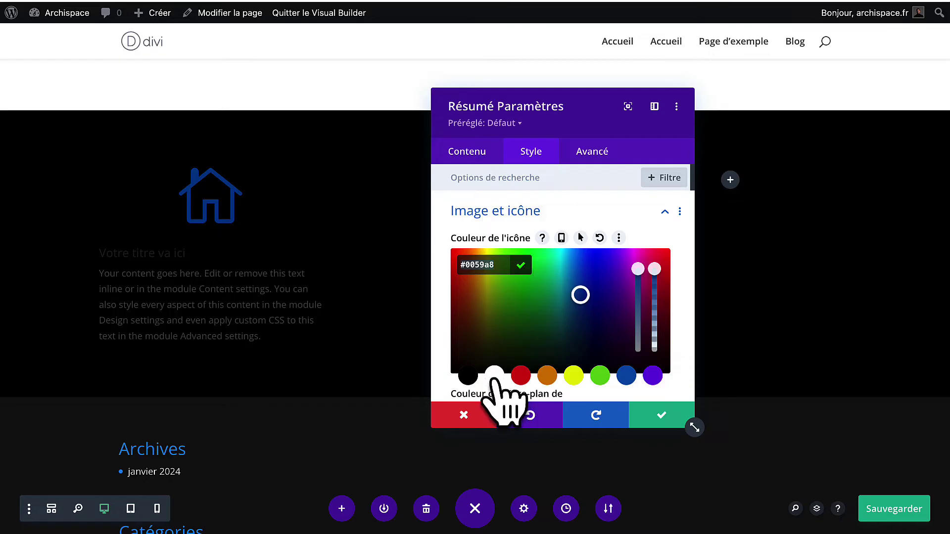
pyautogui.click(494, 376)
pyautogui.click(519, 267)
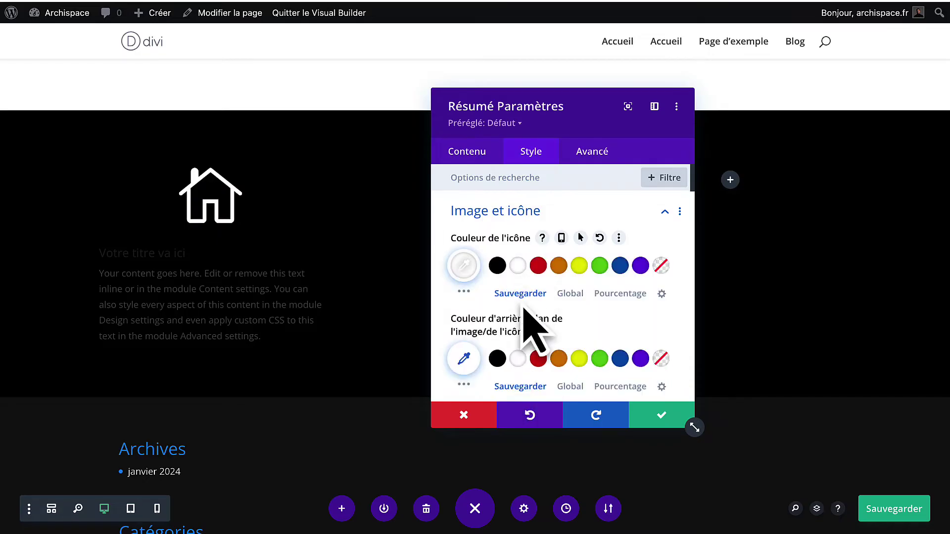
# Shrink the house icon's width to 42px.
pyautogui.scroll(-3, 527, 327)
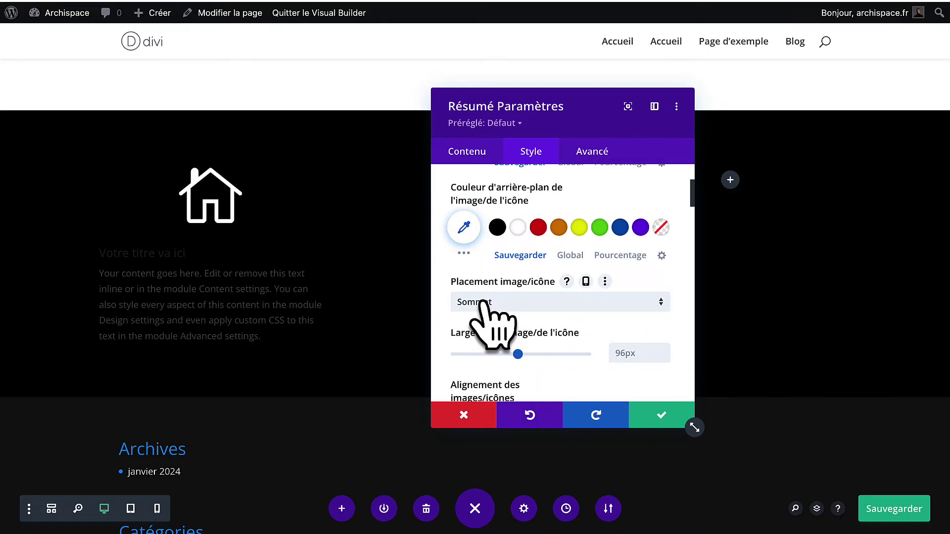
pyautogui.scroll(-2, 494, 312)
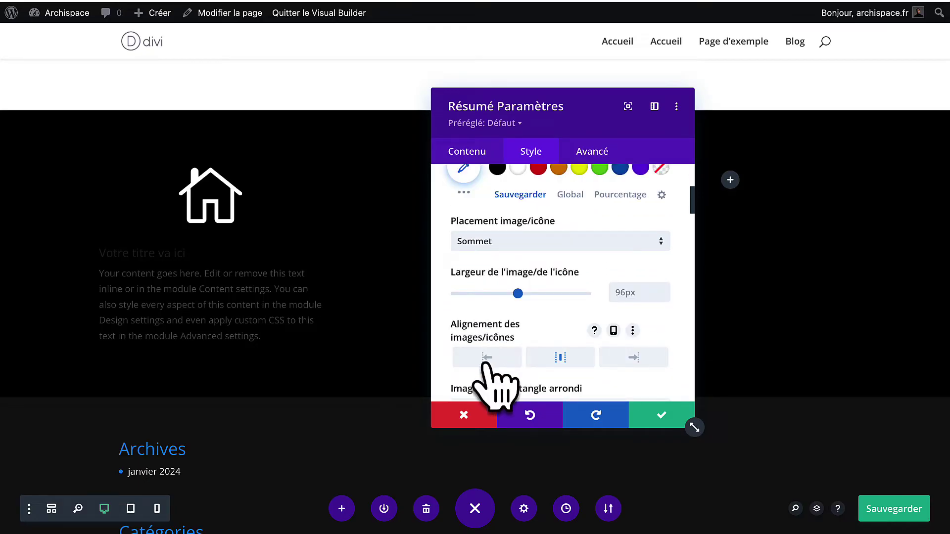
pyautogui.moveTo(518, 297); pyautogui.dragTo(486, 295)
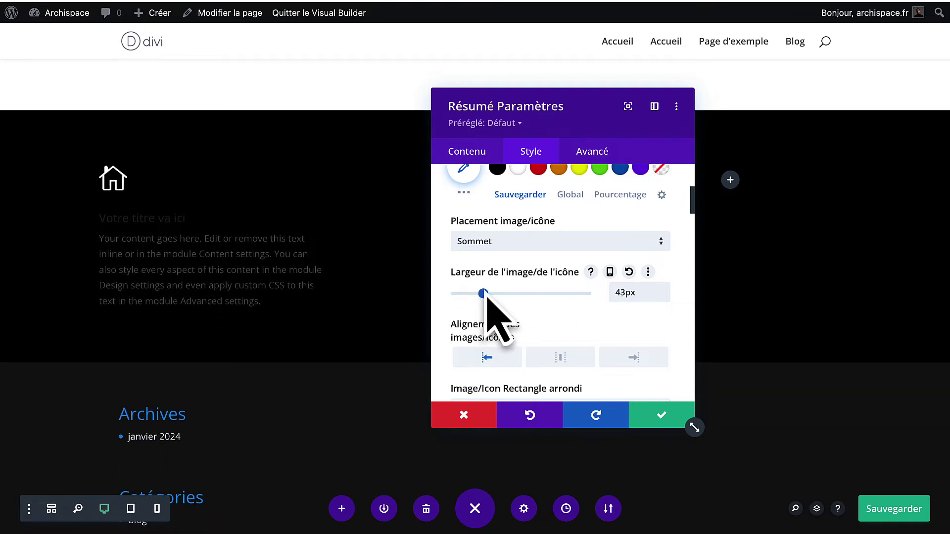
pyautogui.click(664, 296)
pyautogui.click(663, 297)
pyautogui.scroll(-15, 574, 339)
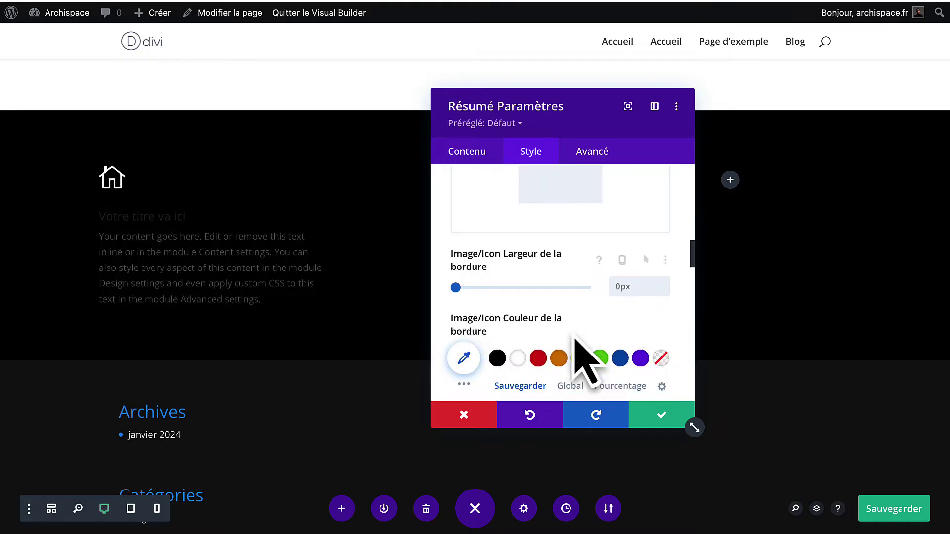
pyautogui.scroll(-10, 575, 337)
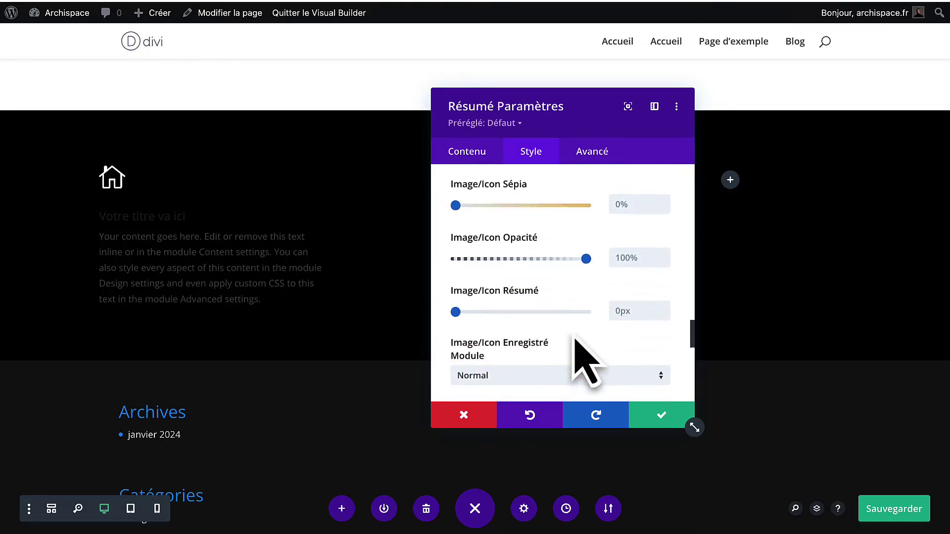
# Set the blurb title font to Bitter.
pyautogui.click(571, 300)
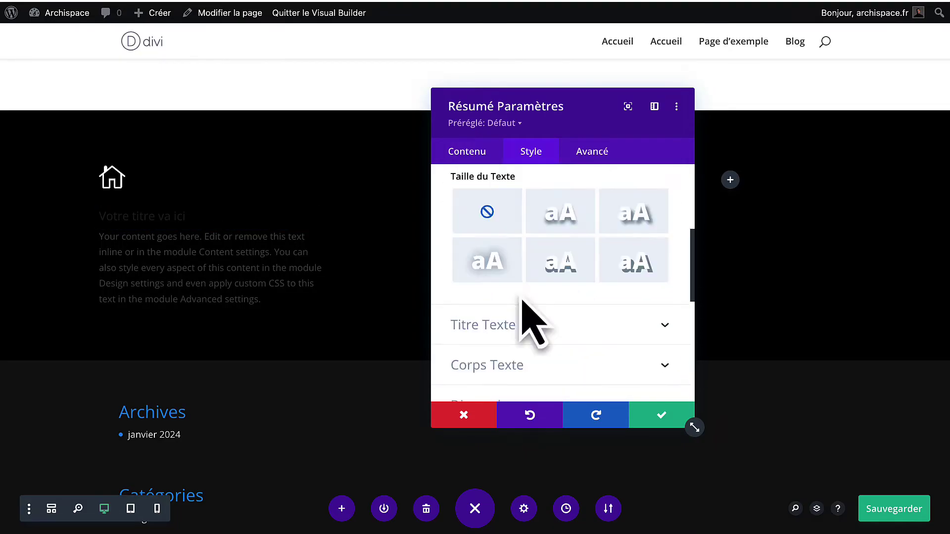
pyautogui.click(518, 317)
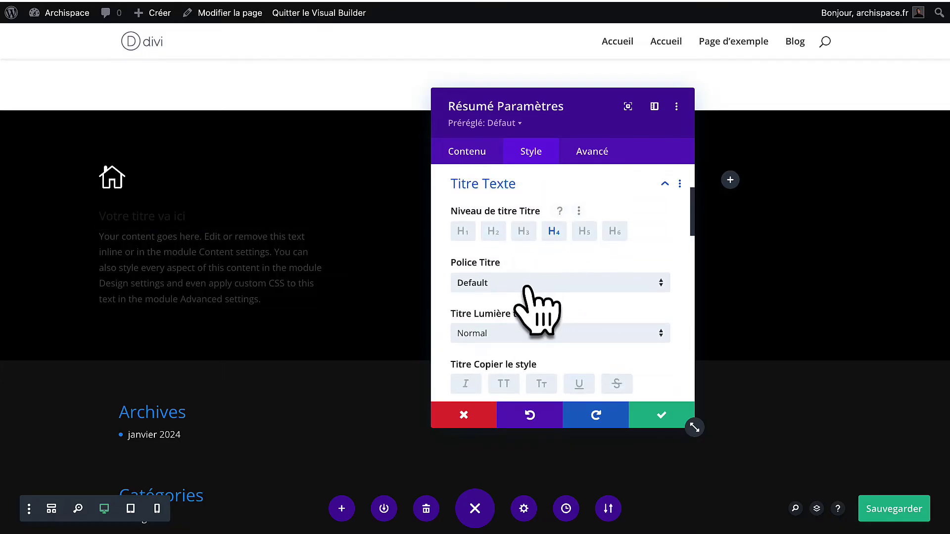
pyautogui.click(527, 287)
pyautogui.write('bitt')
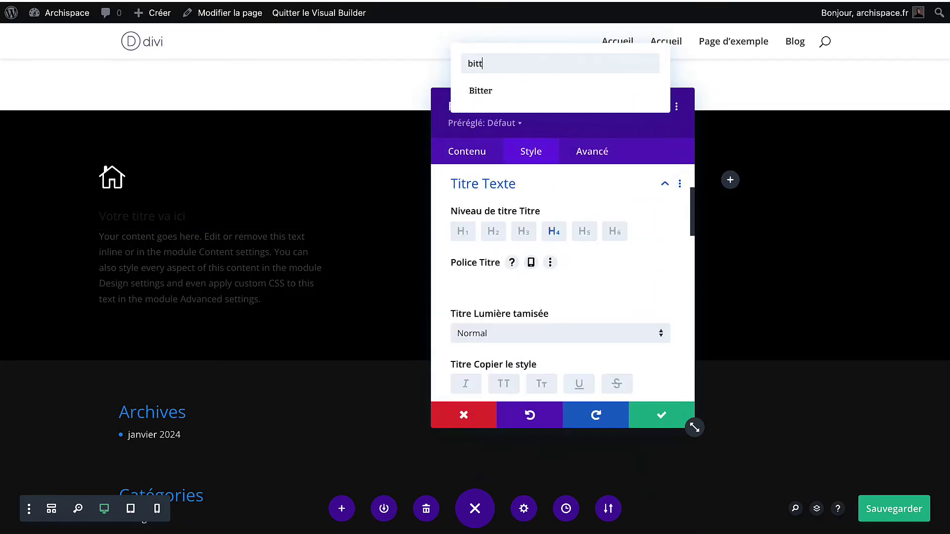
pyautogui.click(549, 94)
pyautogui.scroll(-1, 503, 321)
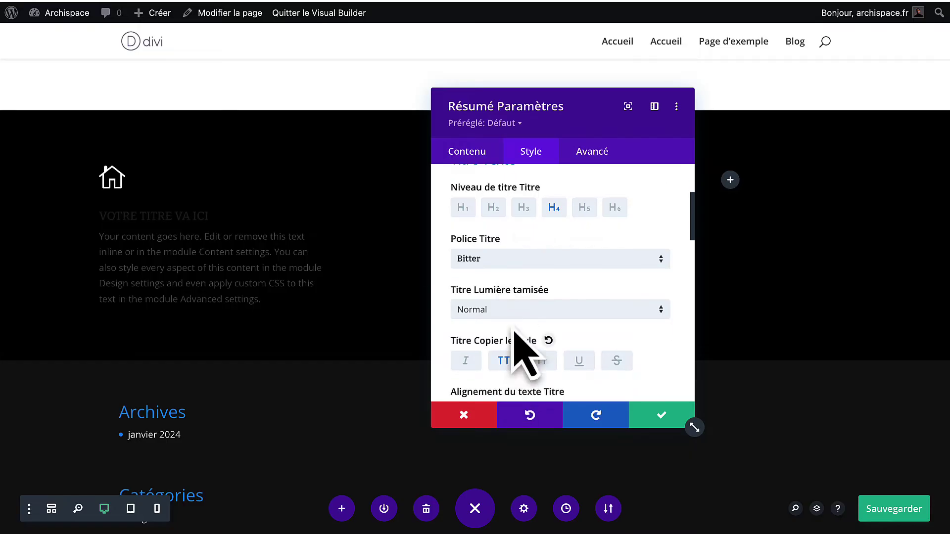
pyautogui.scroll(-1, 524, 354)
# Make the title light (Clair) weight at 24px.
pyautogui.click(525, 286)
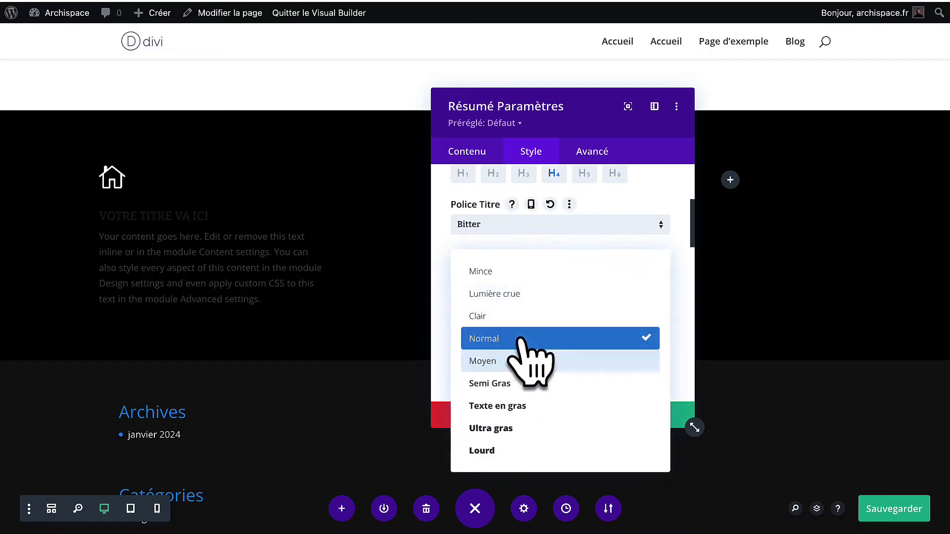
pyautogui.click(522, 313)
pyautogui.scroll(-3, 528, 355)
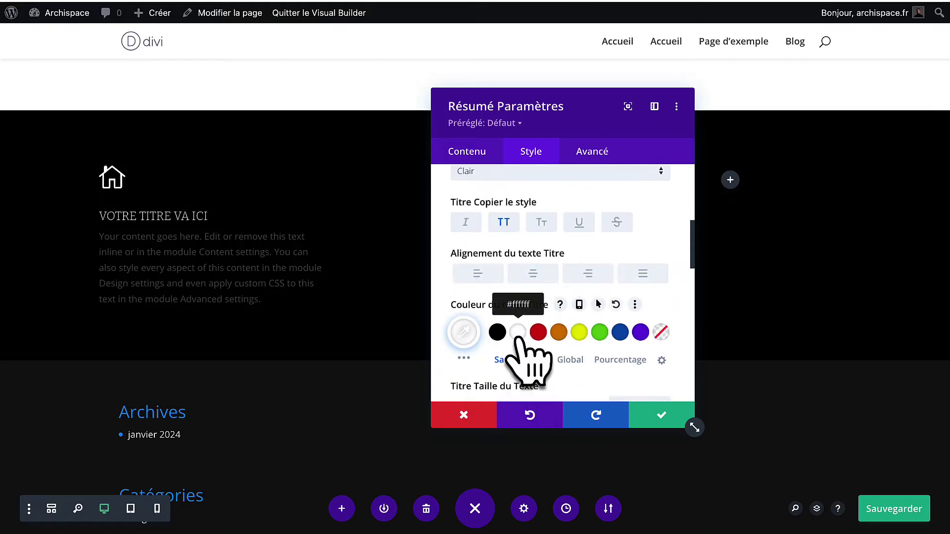
pyautogui.scroll(-3, 524, 351)
pyautogui.click(663, 293)
pyautogui.click(663, 292)
pyautogui.click(663, 292)
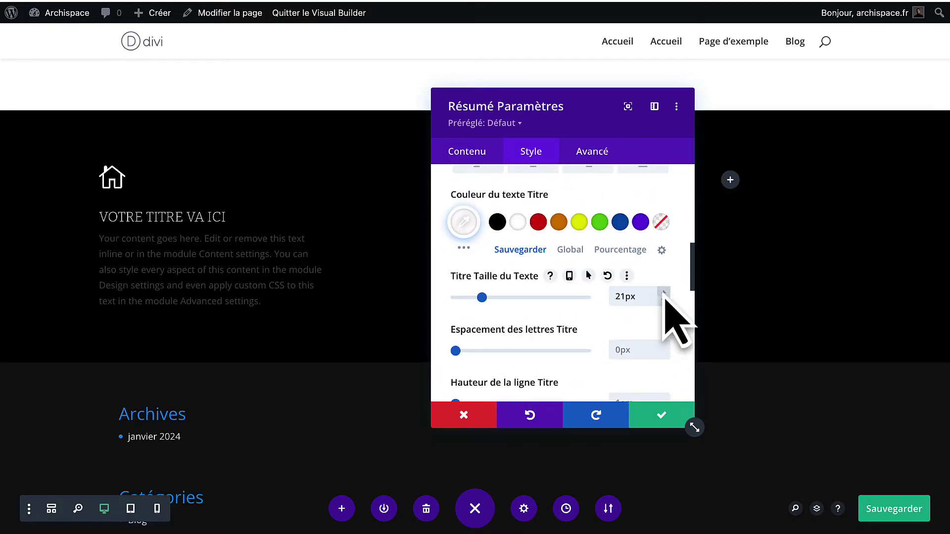
pyautogui.click(663, 293)
pyautogui.click(663, 293)
pyautogui.click(663, 292)
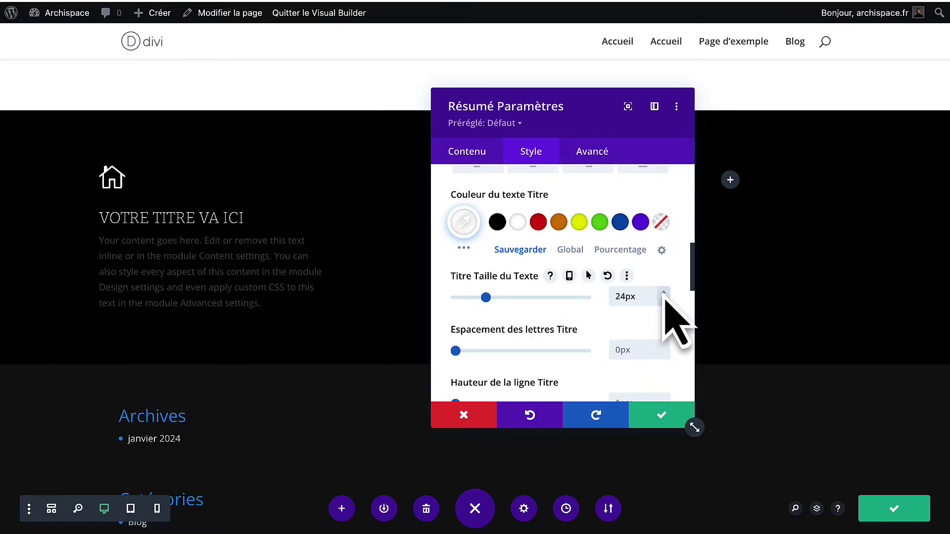
pyautogui.scroll(-8, 628, 350)
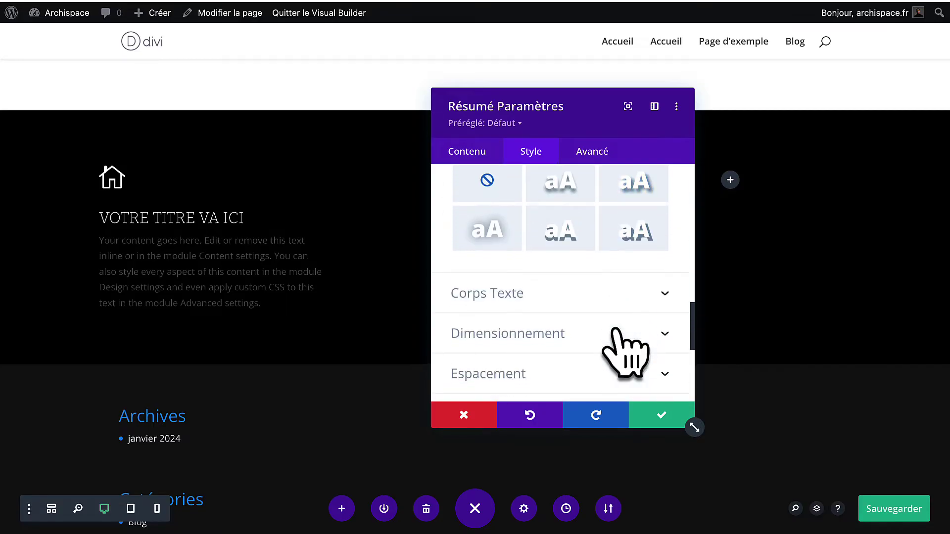
pyautogui.scroll(-3, 626, 352)
# Set the blurb body text font to Montserrat.
pyautogui.click(596, 210)
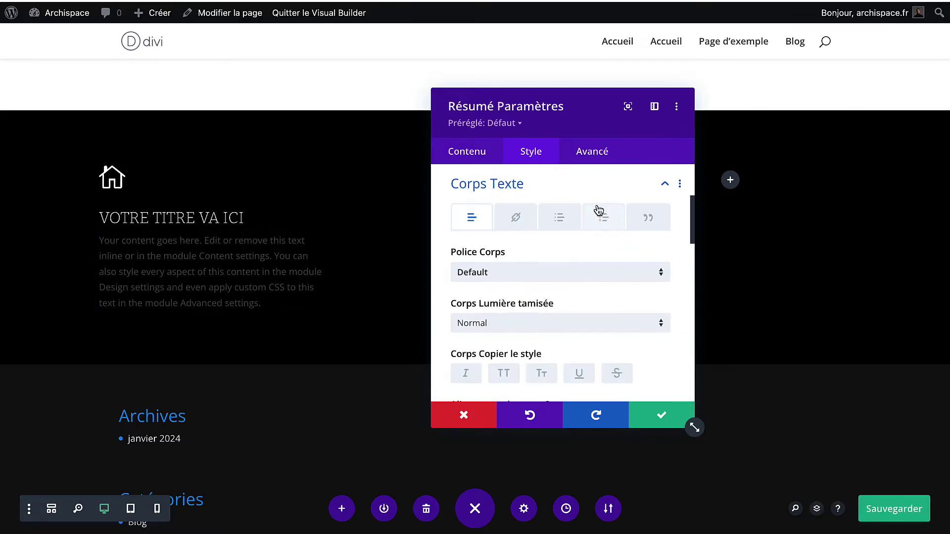
pyautogui.click(501, 278)
pyautogui.write('mon')
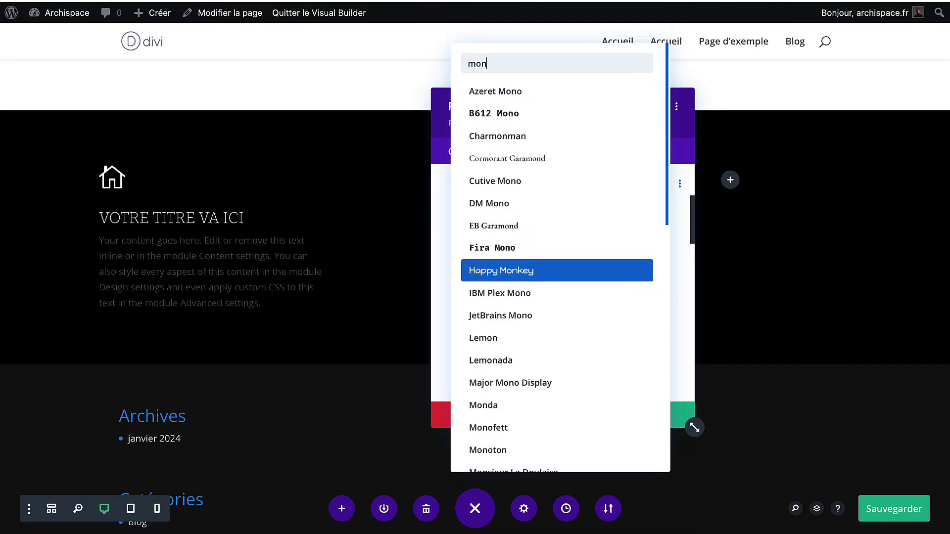
pyautogui.write('y')
pyautogui.press('BackSpace')
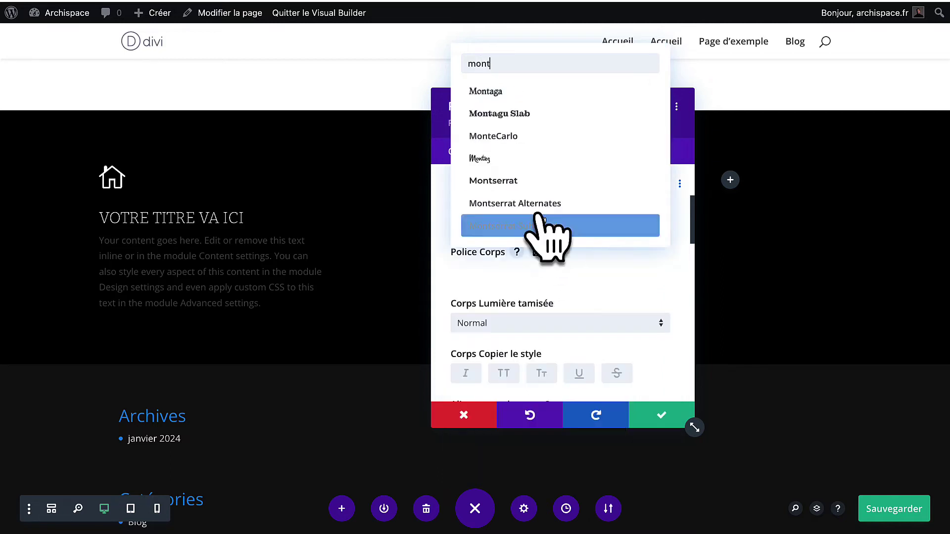
pyautogui.write('t')
pyautogui.click(522, 188)
pyautogui.scroll(-3, 544, 272)
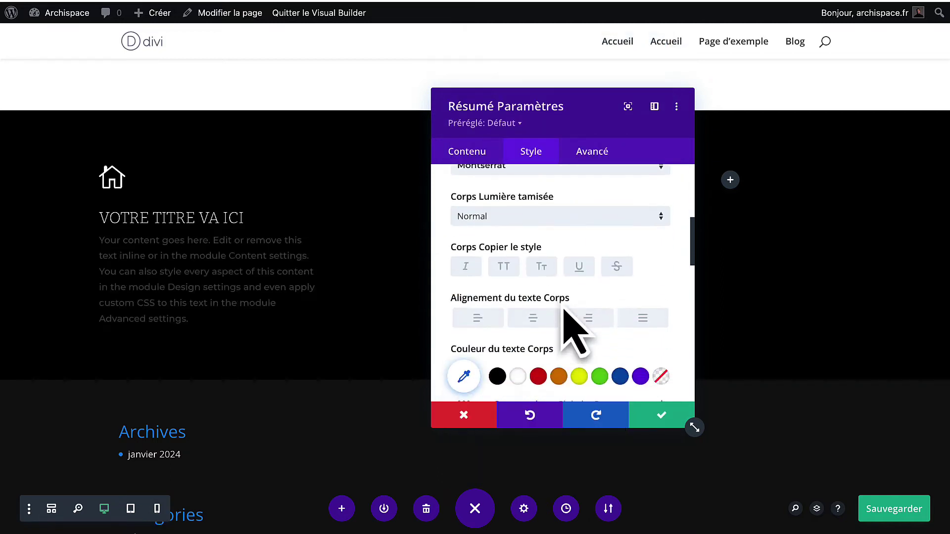
# Make the body text white, light (Clair) weight, at 18px.
pyautogui.click(517, 368)
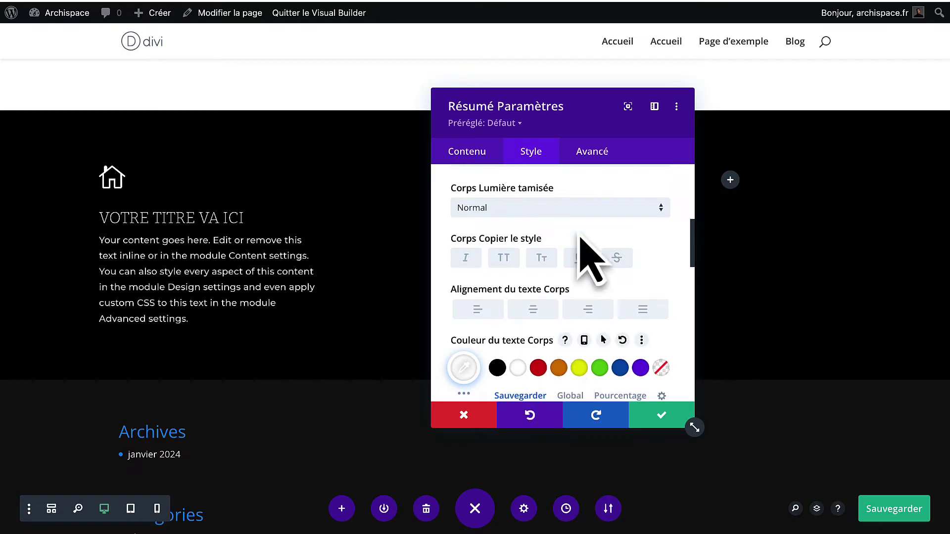
pyautogui.click(584, 211)
pyautogui.click(537, 269)
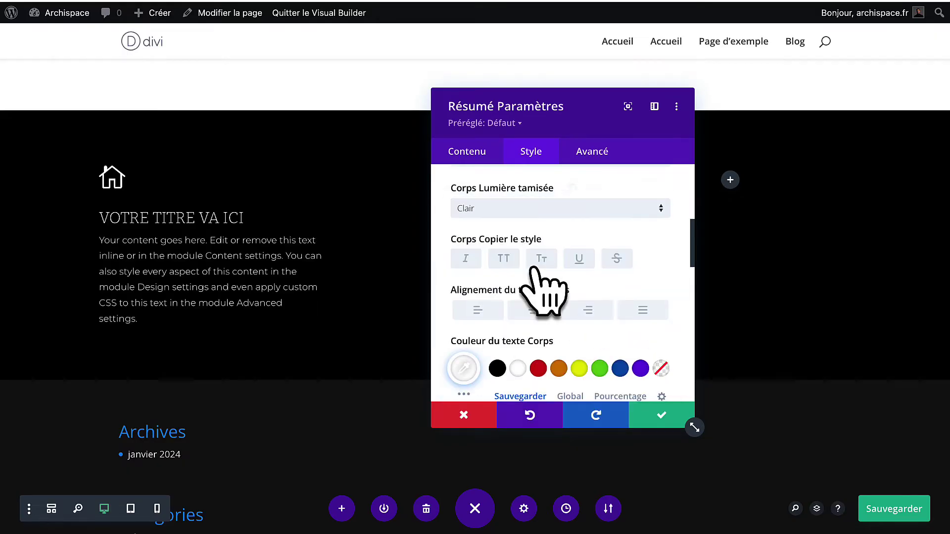
pyautogui.scroll(-3, 559, 306)
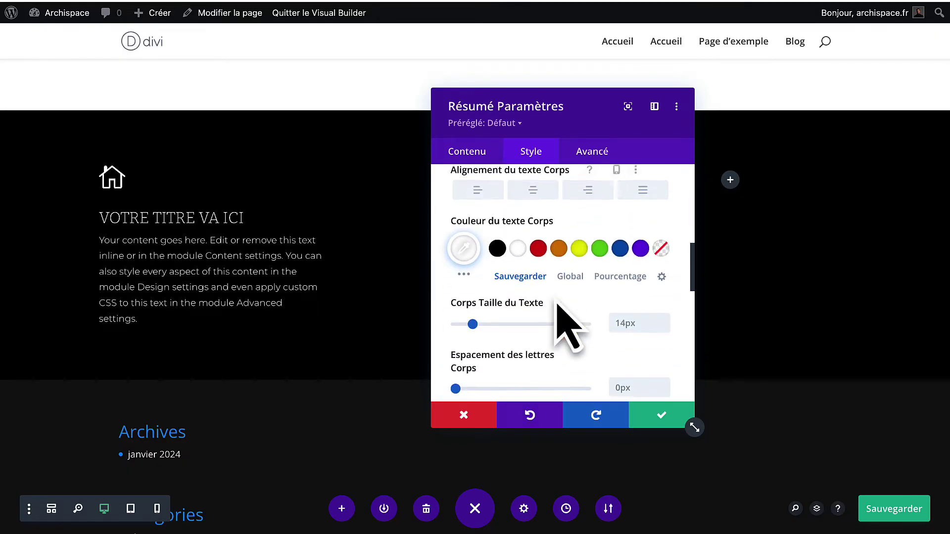
pyautogui.click(663, 318)
pyautogui.click(664, 318)
pyautogui.click(663, 318)
pyautogui.click(663, 318)
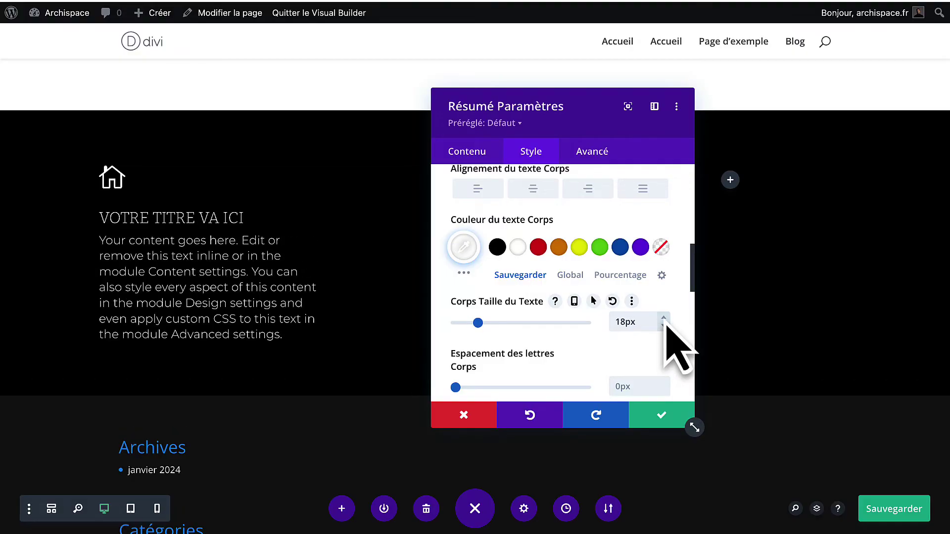
# Save the blurb's Montserrat Clair, white, 18px body text style.
pyautogui.click(659, 423)
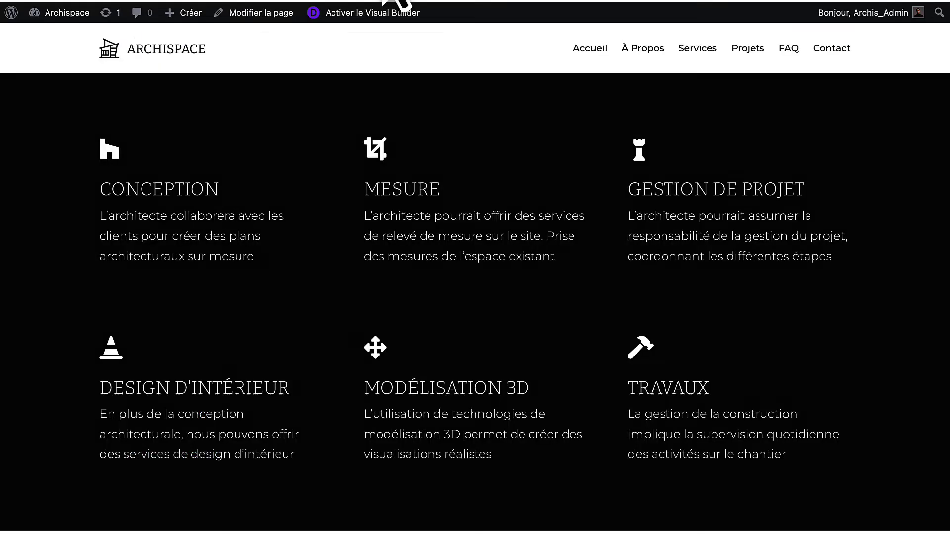
# Paste CONCEPTION and the custom architectural plans description from the live site into the blurb.
pyautogui.moveTo(210, 198); pyautogui.dragTo(100, 196)
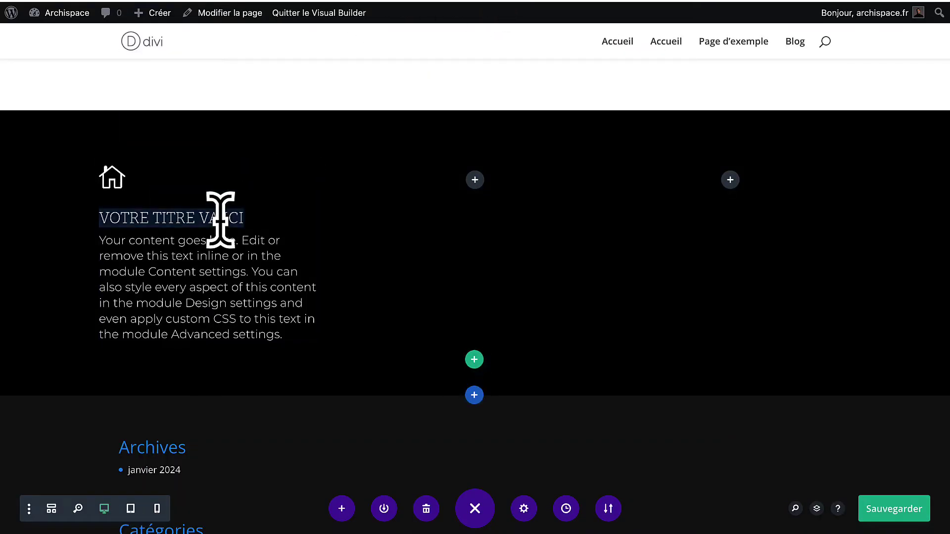
pyautogui.write('CONCEPTION')
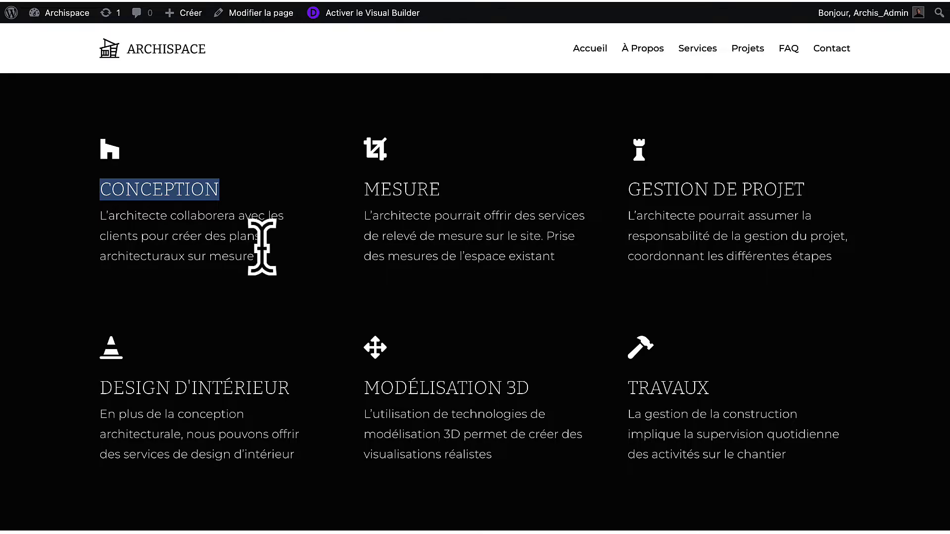
pyautogui.moveTo(254, 256); pyautogui.dragTo(95, 221)
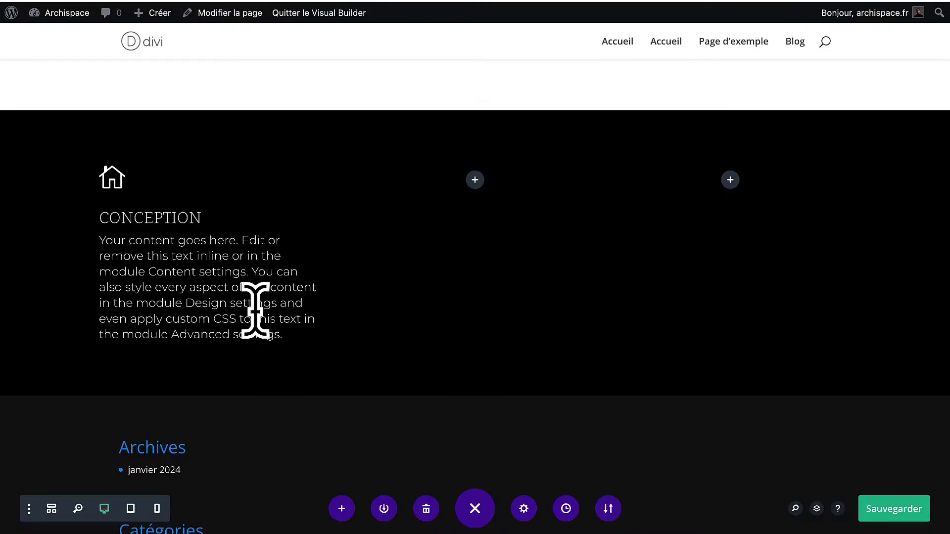
pyautogui.tripleClick(254, 310)
pyautogui.write("L'architecte collabora avec les clients pour créer des plans architecturaux sur mesure")
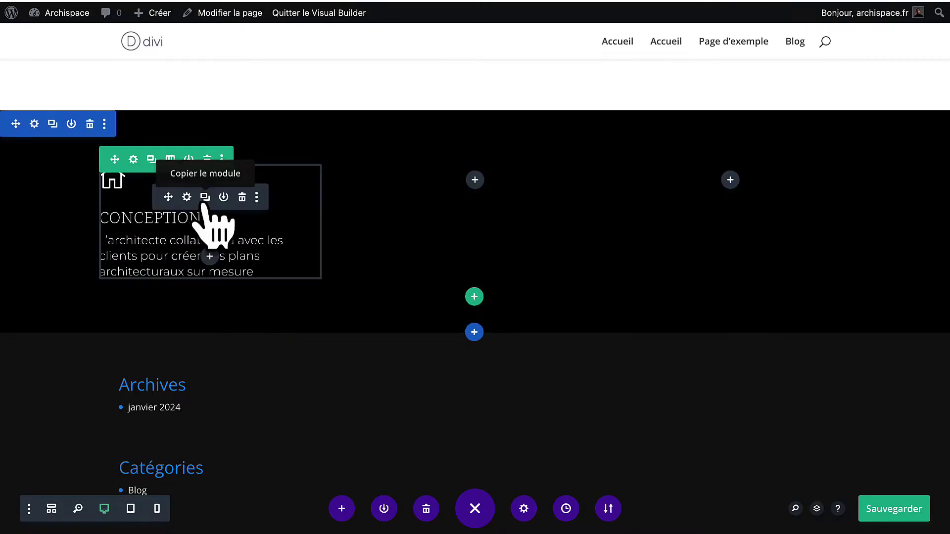
# Copy the CONCEPTION blurb into columns two and three, then duplicate the row.
pyautogui.click(204, 197)
pyautogui.moveTo(163, 334); pyautogui.dragTo(466, 191)
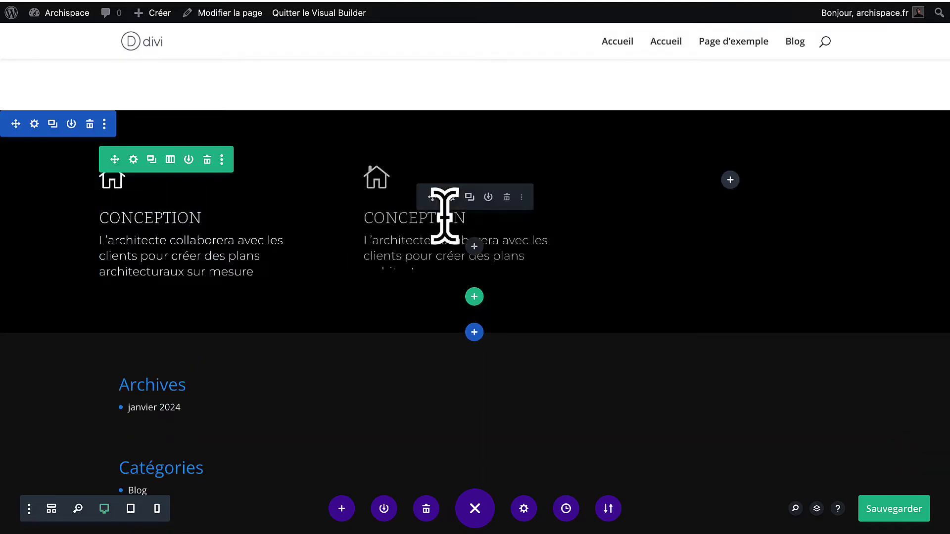
pyautogui.click(470, 198)
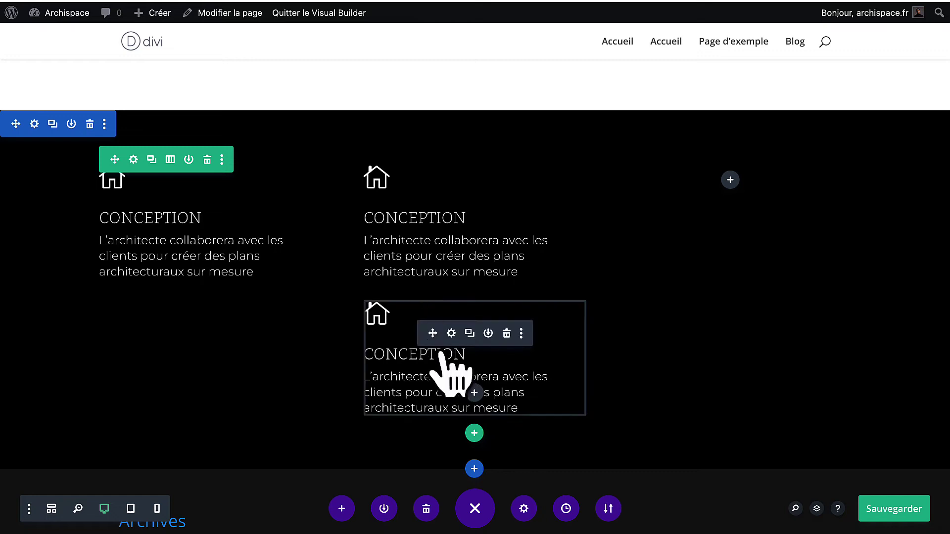
pyautogui.moveTo(433, 333); pyautogui.dragTo(735, 194)
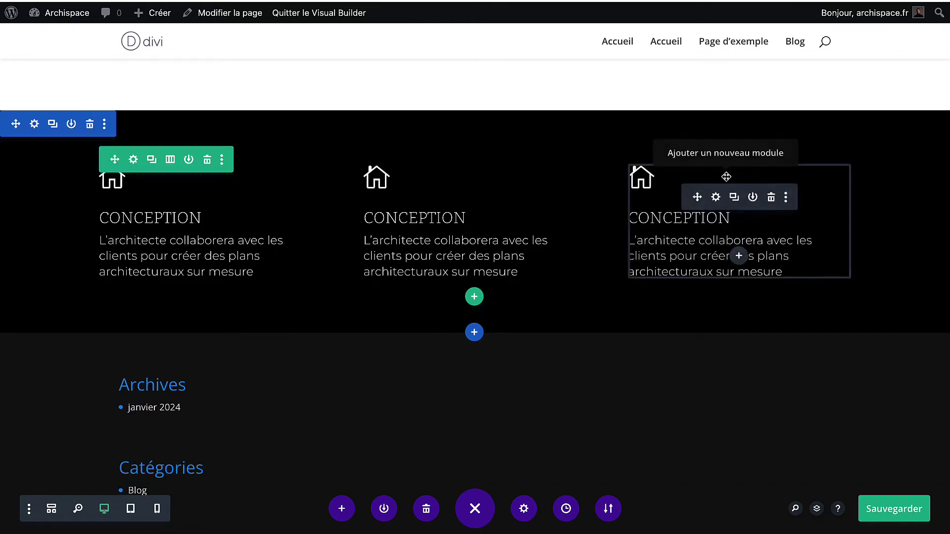
pyautogui.scroll(-1, 171, 168)
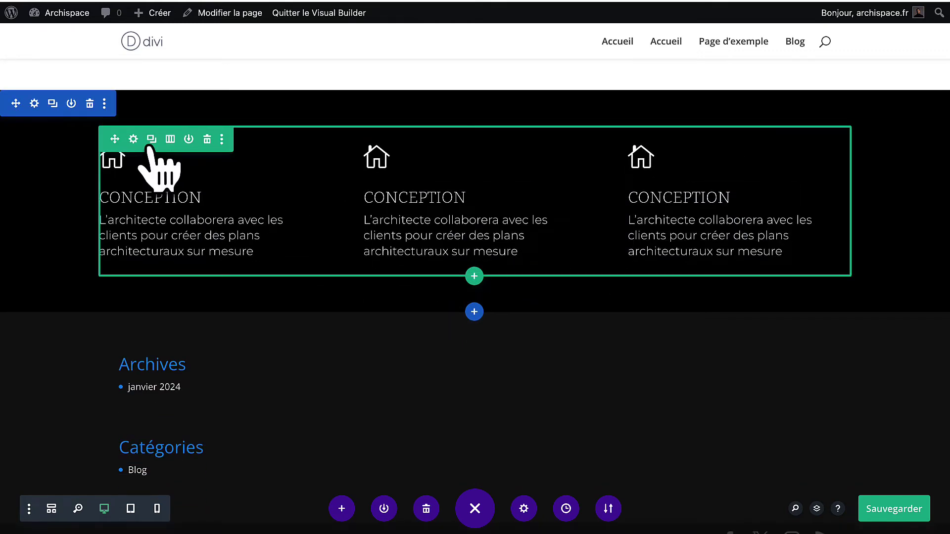
pyautogui.click(151, 140)
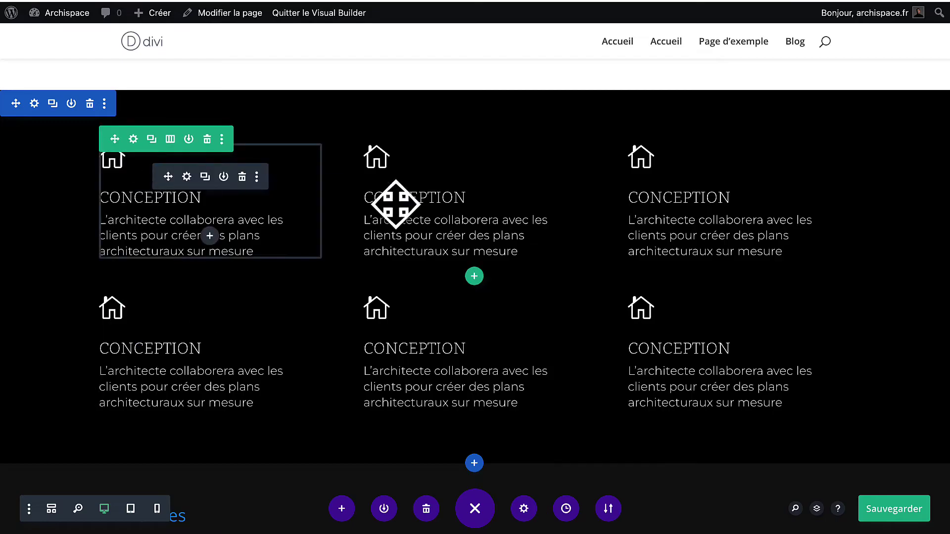
pyautogui.scroll(-2, 494, 237)
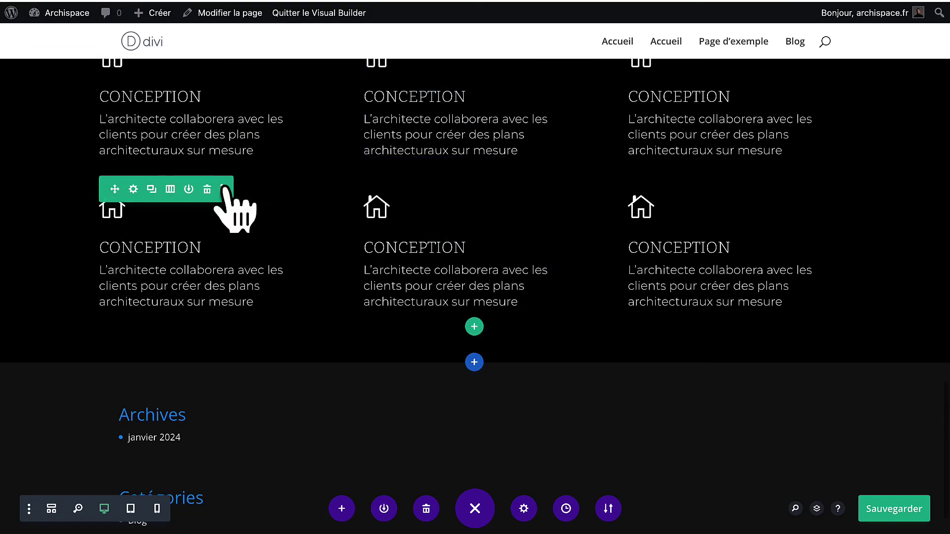
# Enlarge the second row's top spacing and the dark section's top and bottom padding to about 81px.
pyautogui.moveTo(263, 197); pyautogui.dragTo(261, 213)
pyautogui.moveTo(313, 370); pyautogui.dragTo(308, 392)
pyautogui.scroll(4, 332, 318)
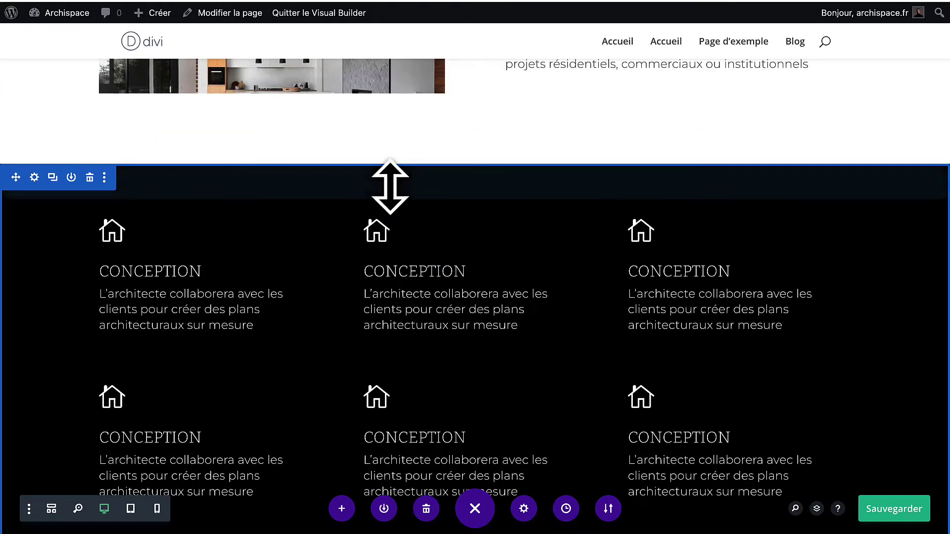
pyautogui.moveTo(391, 186); pyautogui.dragTo(384, 211)
pyautogui.scroll(-2, 554, 237)
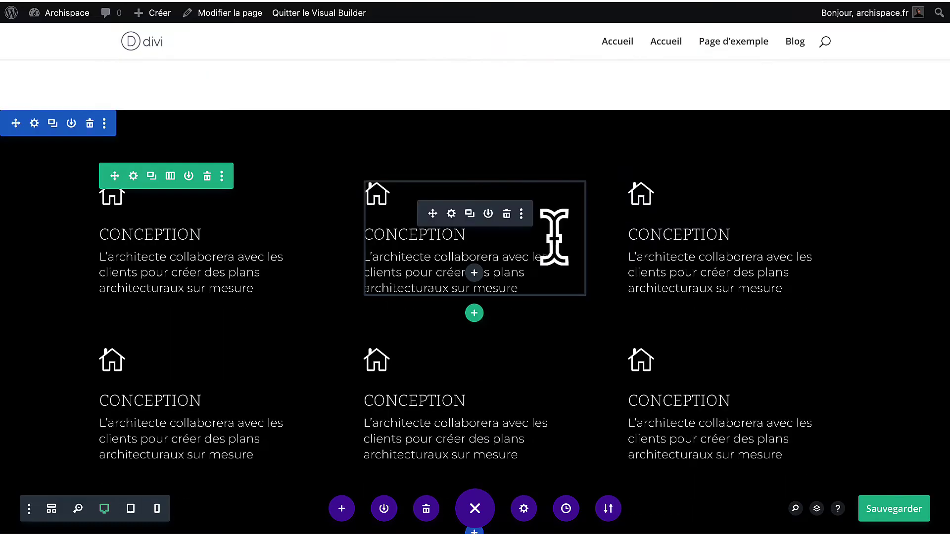
# Change the middle top blurb's title from CONCEPTION to TRAVAUX.
pyautogui.click(451, 214)
pyautogui.scroll(-5, 548, 312)
pyautogui.scroll(1, 549, 326)
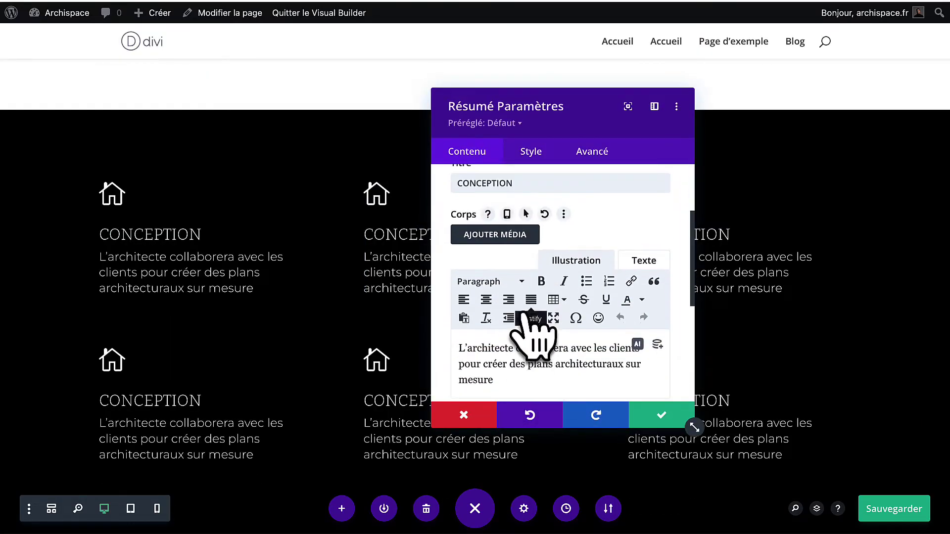
pyautogui.doubleClick(510, 183)
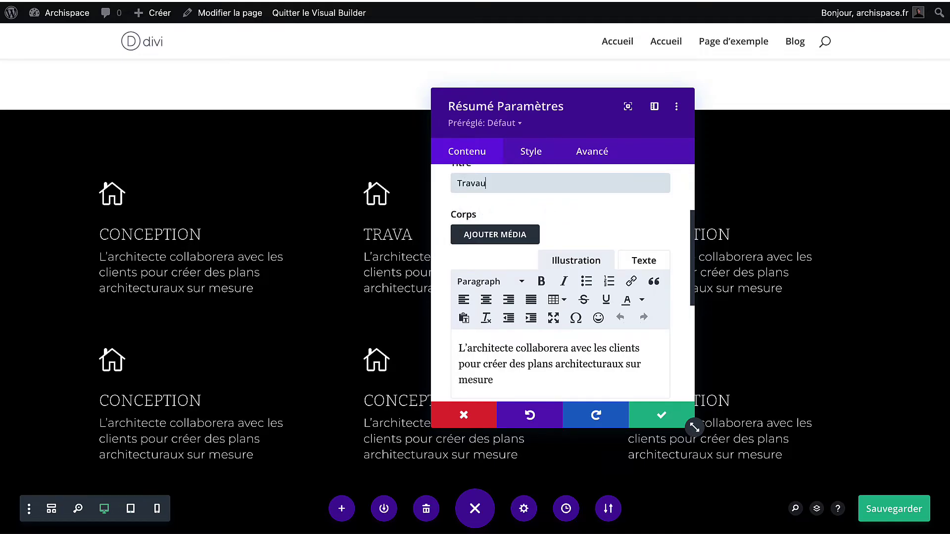
pyautogui.scroll(-3, 563, 270)
pyautogui.moveTo(498, 295); pyautogui.dragTo(476, 274)
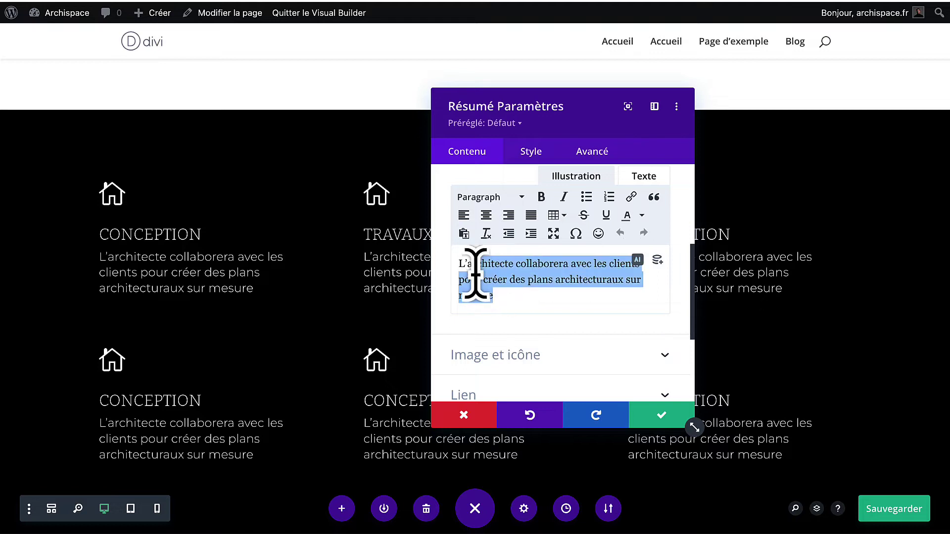
# Give the TRAVAUX blurb a traffic-cone icon and save it.
pyautogui.click(513, 356)
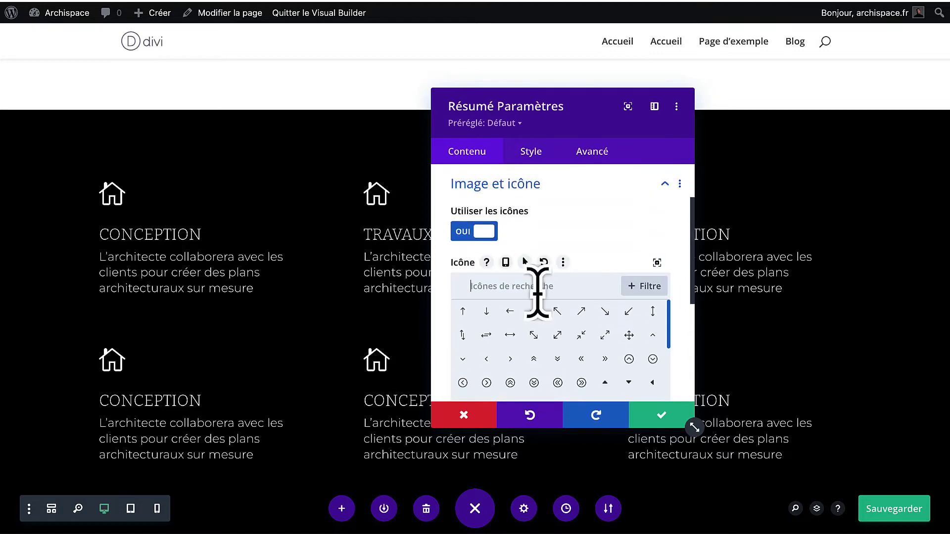
pyautogui.scroll(-5, 539, 366)
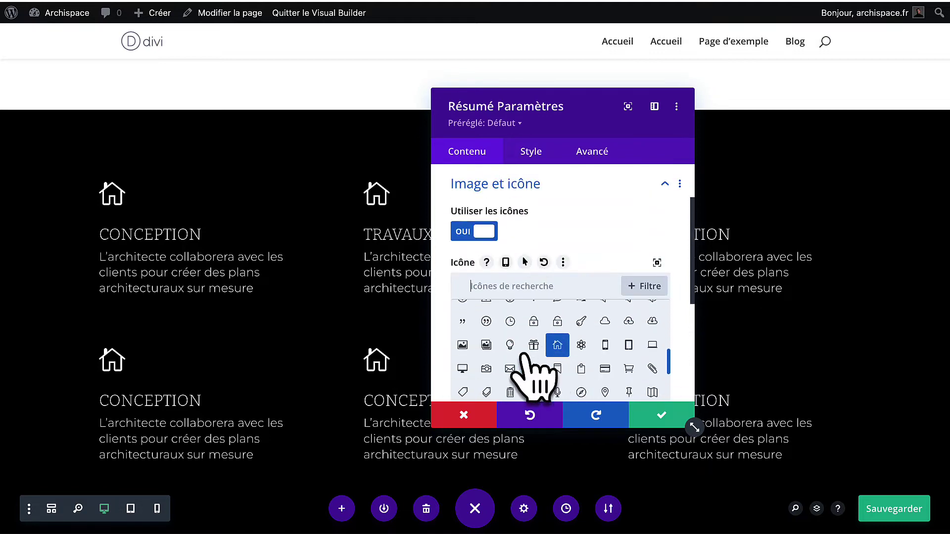
pyautogui.scroll(-1, 505, 372)
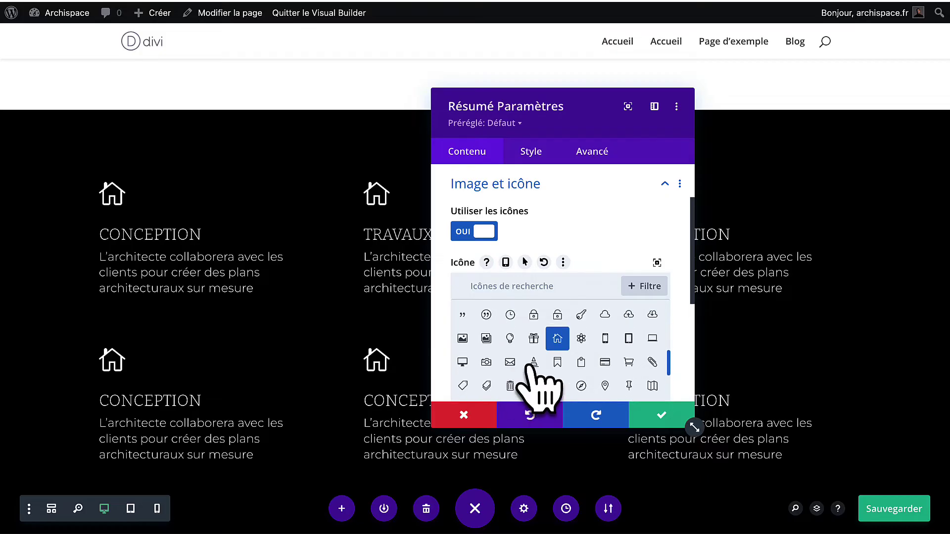
pyautogui.click(533, 361)
pyautogui.click(661, 420)
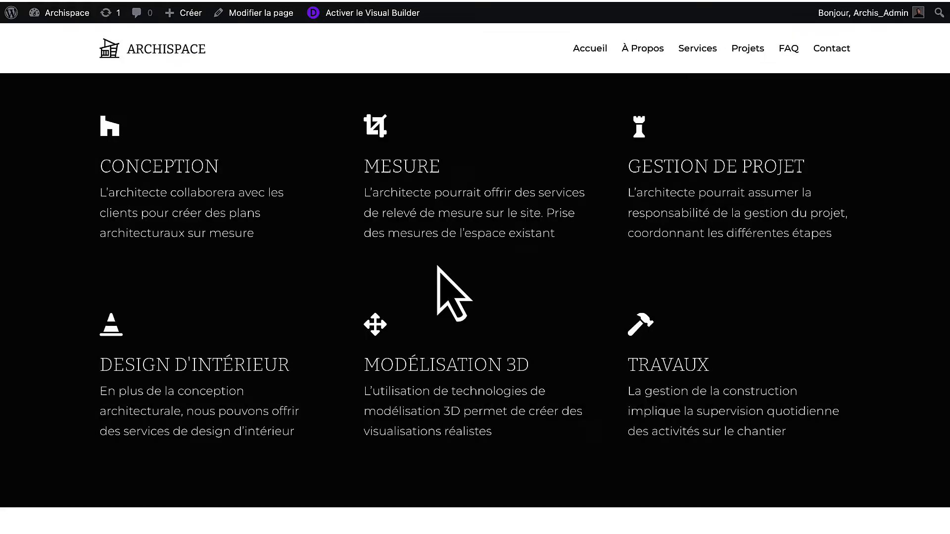
pyautogui.scroll(-10, 439, 290)
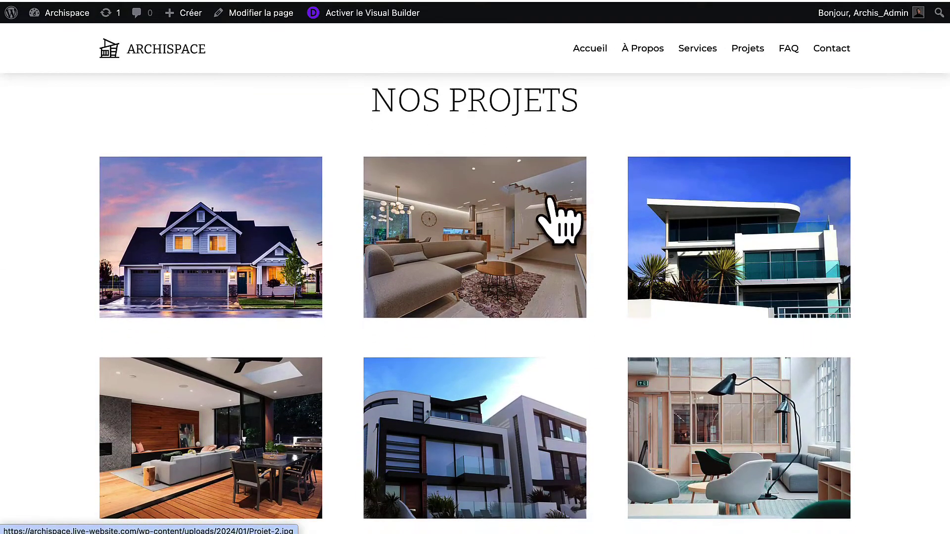
pyautogui.scroll(2, 363, 189)
pyautogui.moveTo(363, 189); pyautogui.dragTo(598, 194)
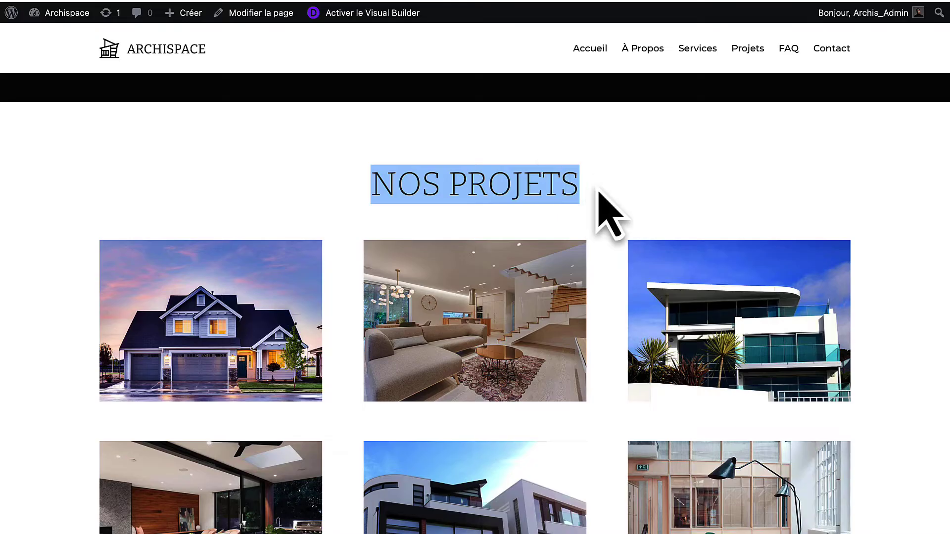
pyautogui.click(597, 194)
pyautogui.scroll(-2, 598, 192)
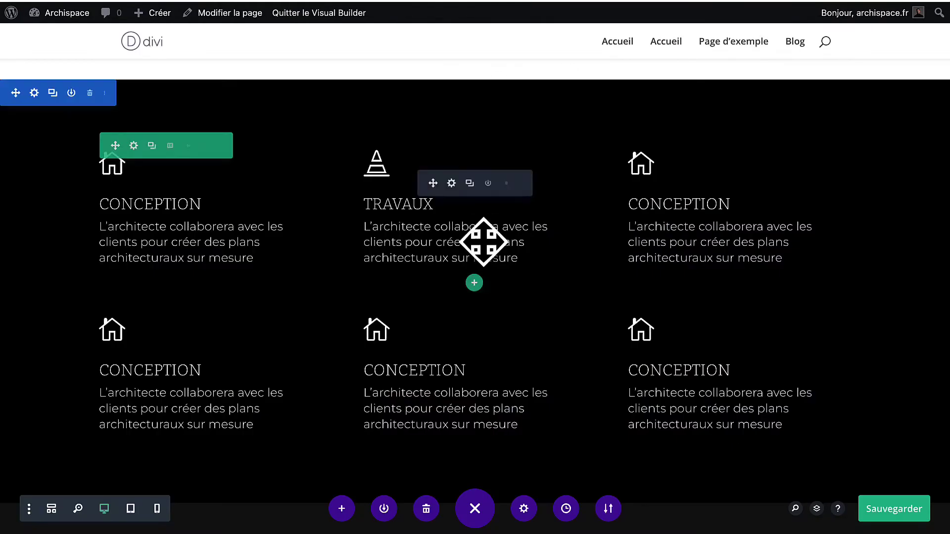
pyautogui.scroll(-4, 484, 240)
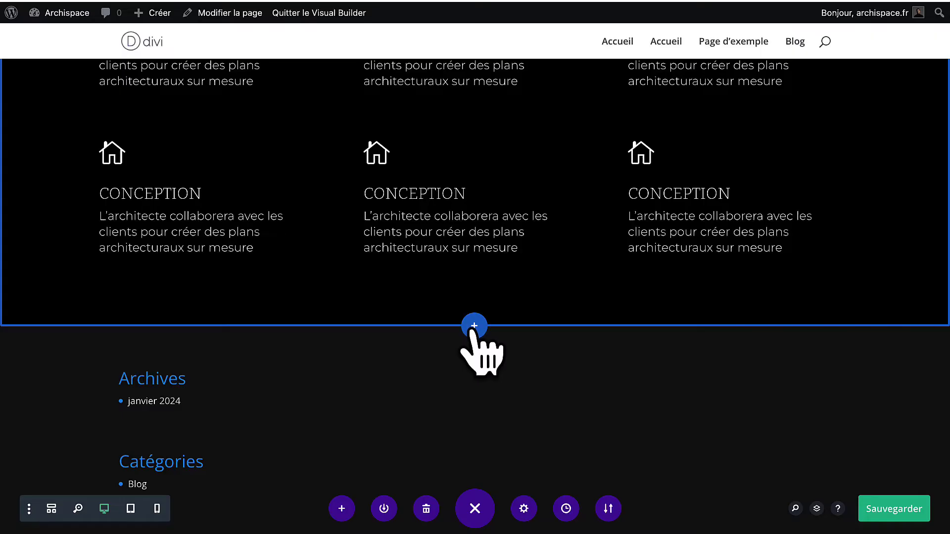
# Add a Normal section with an empty one-column row below the dark blurb section.
pyautogui.click(474, 326)
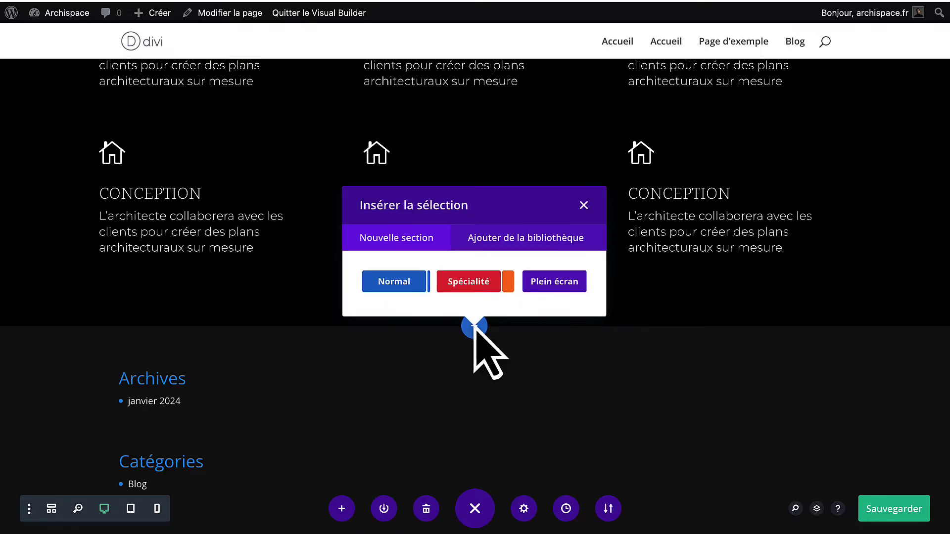
pyautogui.click(392, 283)
pyautogui.click(394, 139)
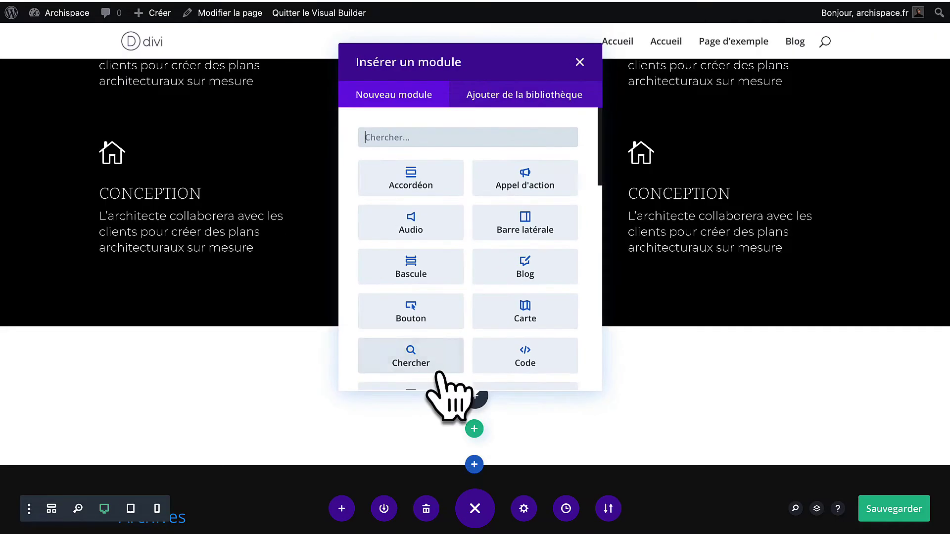
pyautogui.click(579, 64)
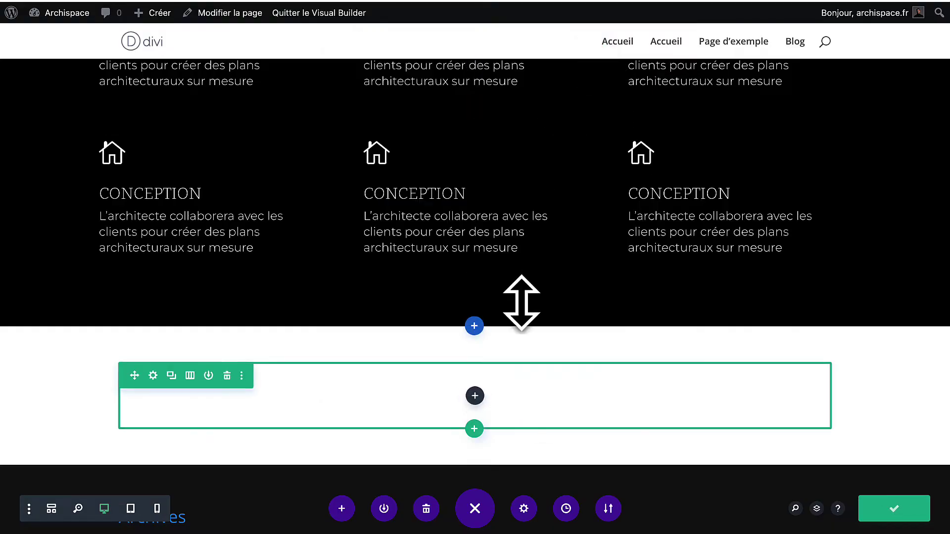
pyautogui.scroll(10, 519, 303)
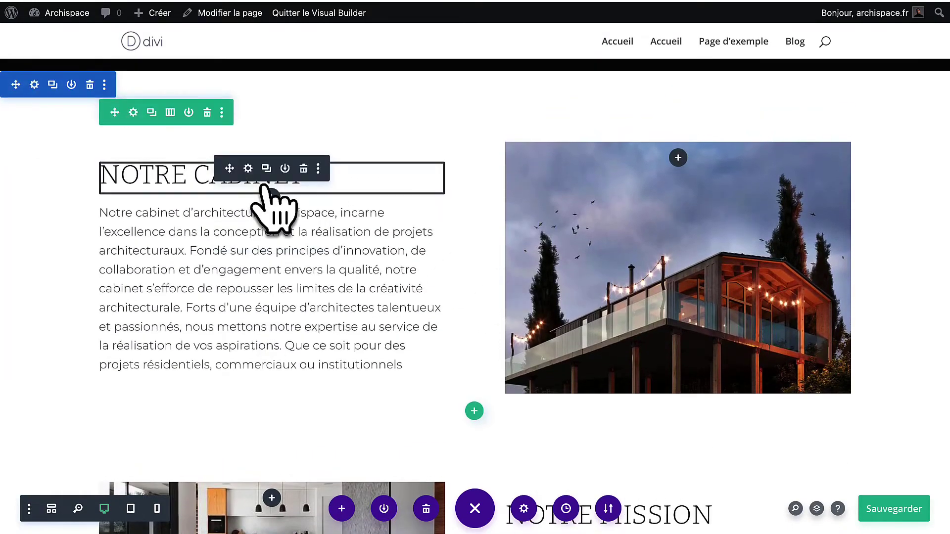
# Copy the NOTRE CABINET heading module and paste it into the new row.
pyautogui.rightClick(250, 177)
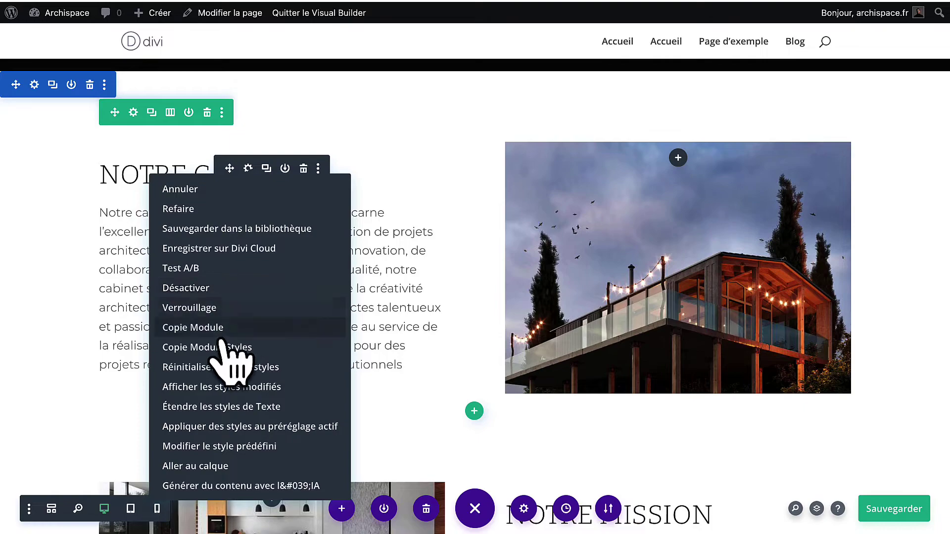
pyautogui.click(229, 324)
pyautogui.scroll(-10, 415, 286)
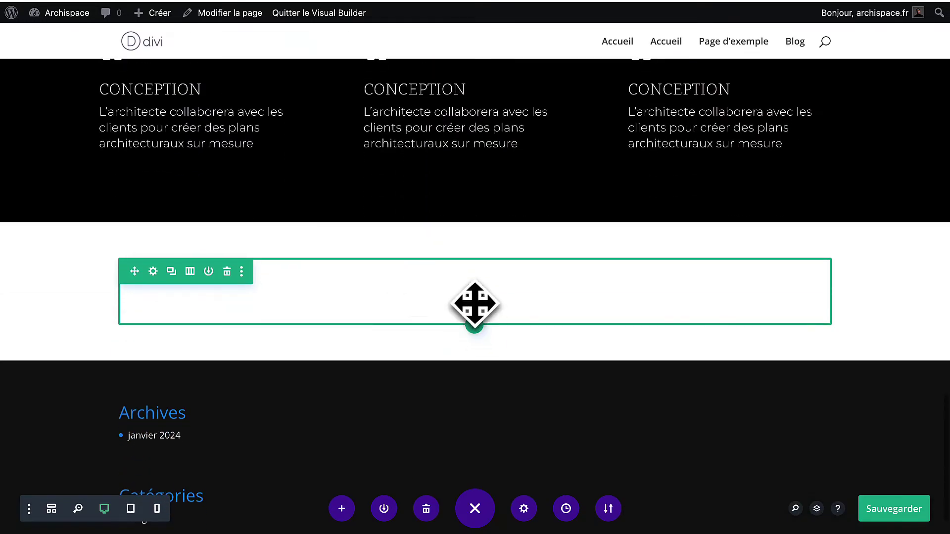
pyautogui.rightClick(472, 298)
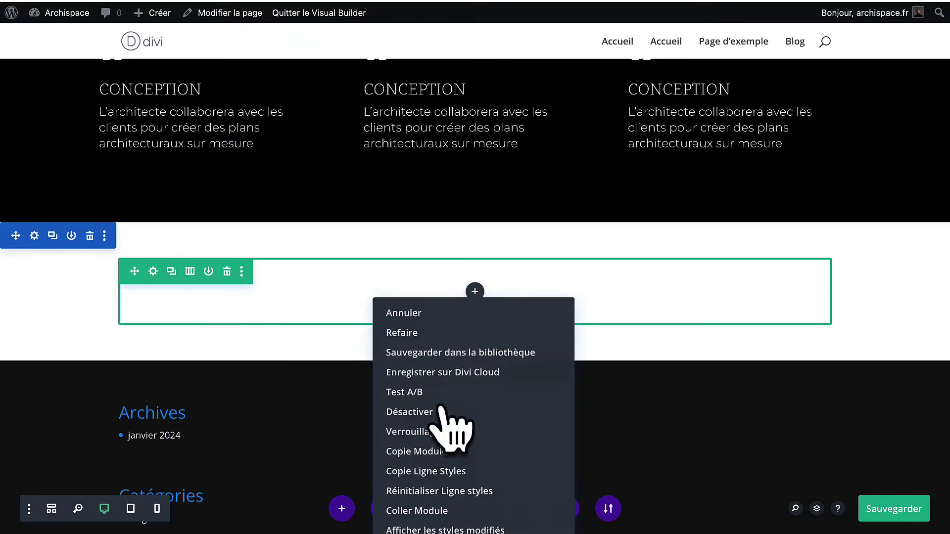
pyautogui.click(430, 511)
# Replace the pasted heading text NOTRE CABINET with 'Mes projets' and save.
pyautogui.click(450, 281)
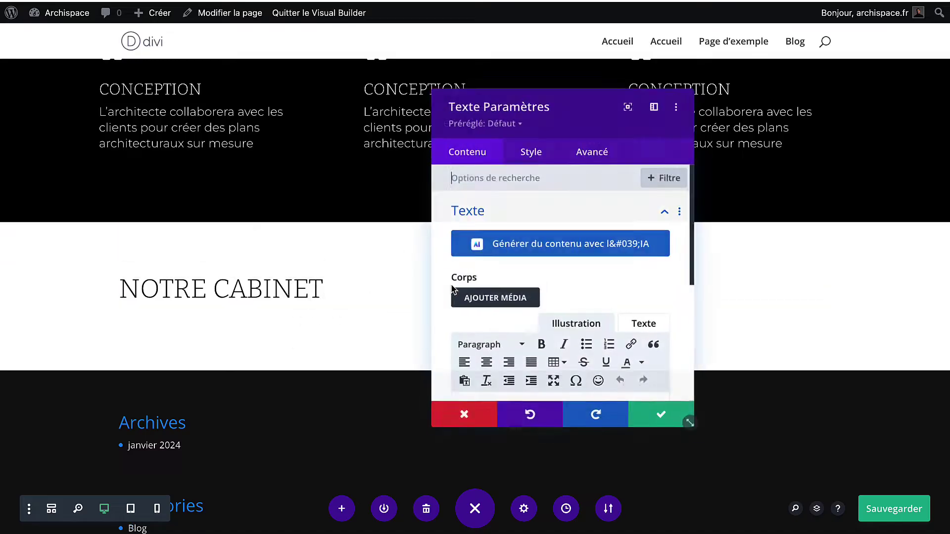
pyautogui.click(527, 153)
pyautogui.click(517, 215)
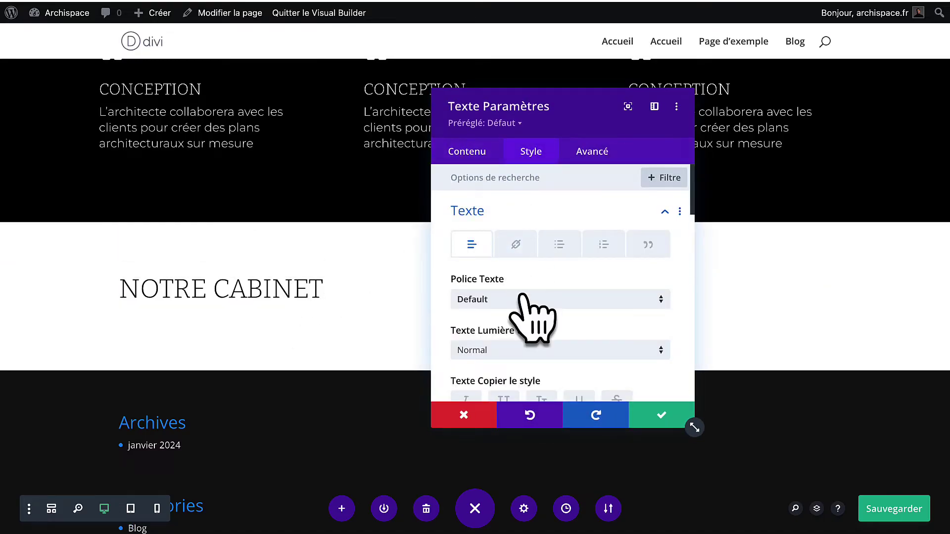
pyautogui.scroll(-3, 528, 306)
pyautogui.scroll(5, 532, 311)
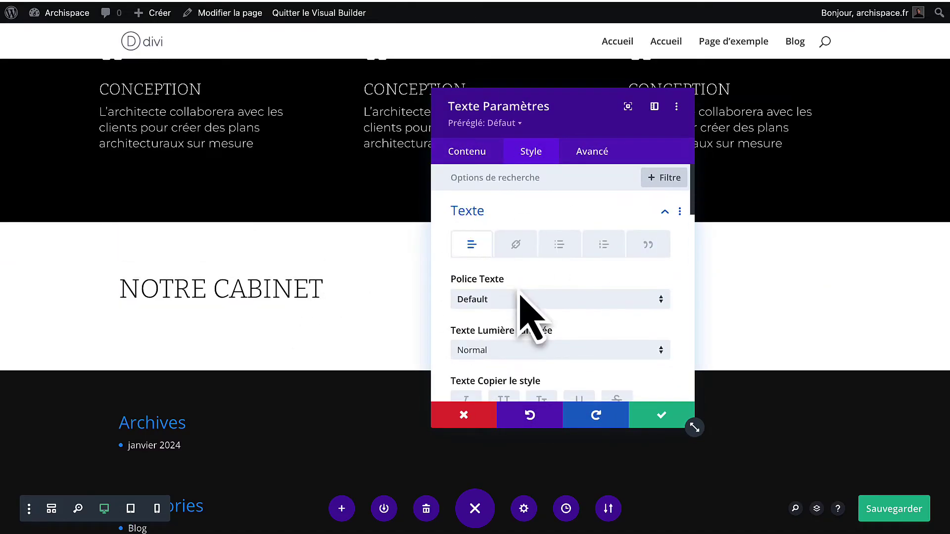
pyautogui.scroll(-9, 524, 307)
pyautogui.scroll(-3, 515, 297)
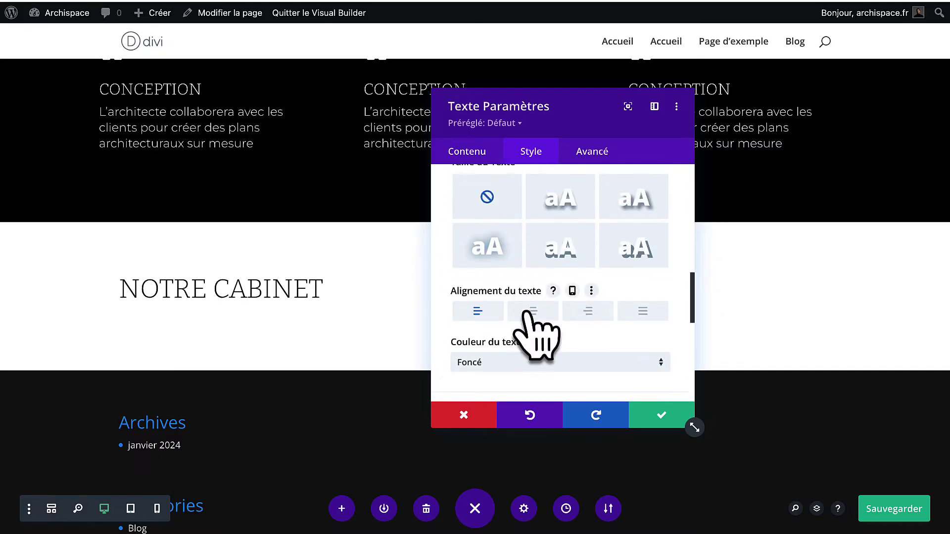
pyautogui.click(483, 151)
pyautogui.click(525, 233)
pyautogui.scroll(-3, 530, 364)
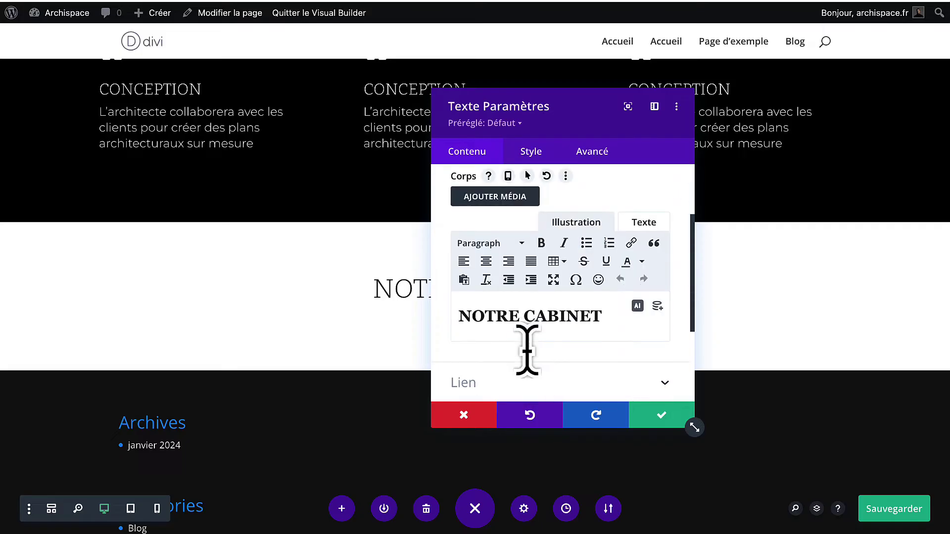
pyautogui.moveTo(611, 314); pyautogui.dragTo(450, 316)
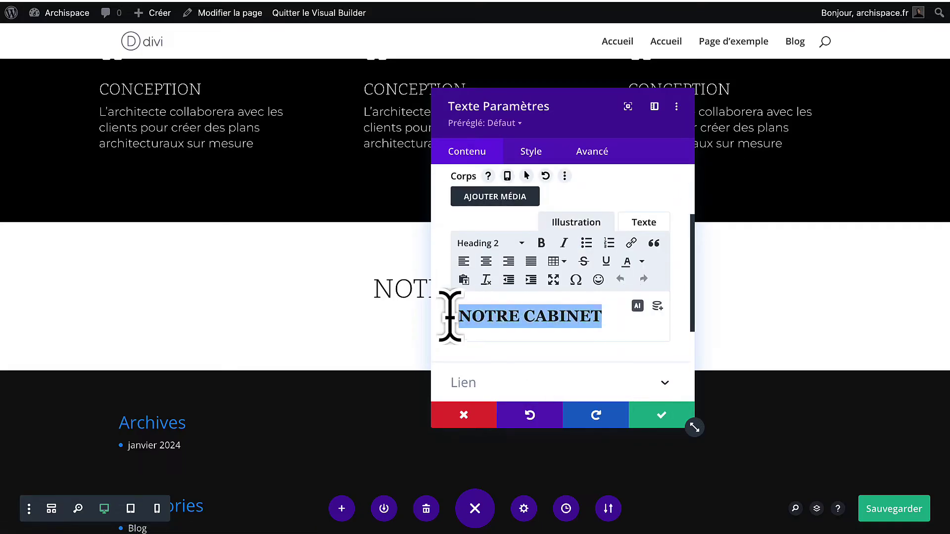
pyautogui.write('Me')
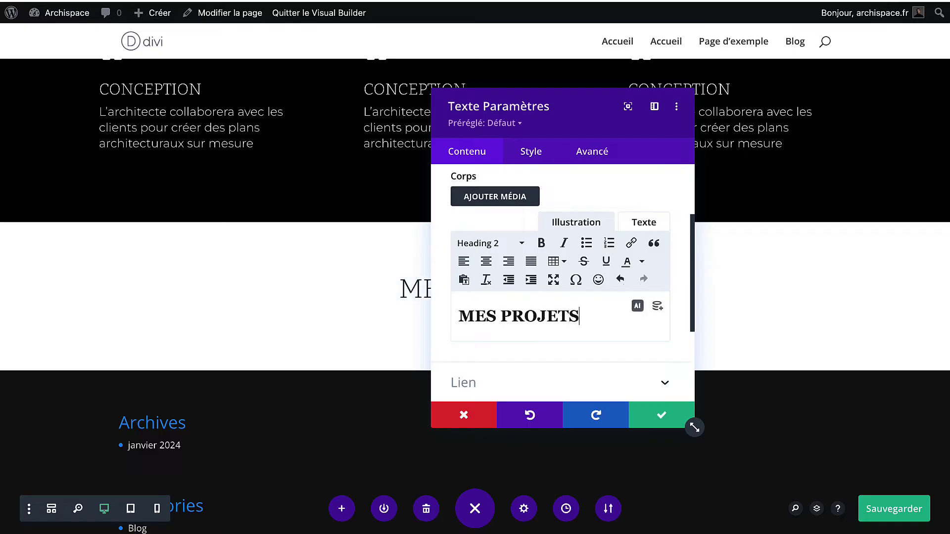
pyautogui.click(663, 418)
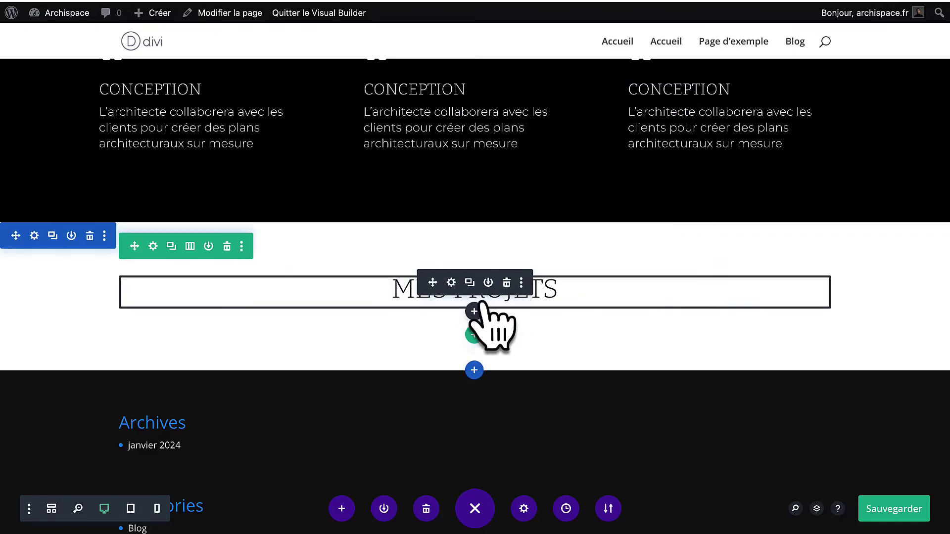
# Insert a three-column row below the MES PROJETS heading.
pyautogui.click(474, 335)
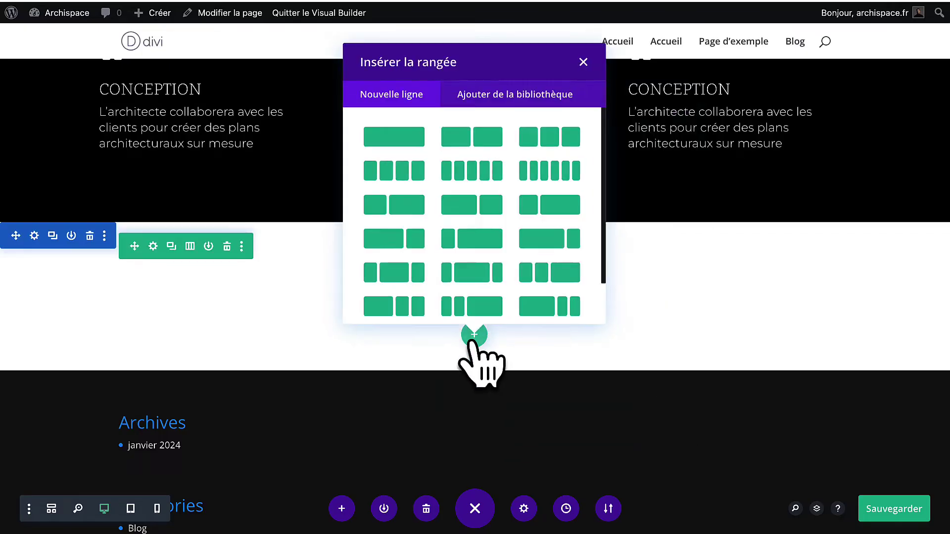
pyautogui.click(537, 141)
pyautogui.scroll(-3, 245, 317)
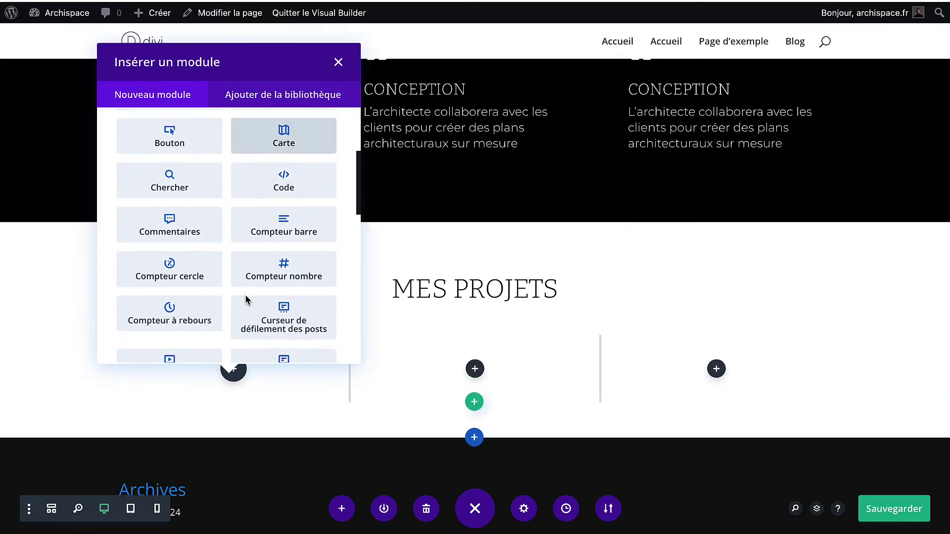
pyautogui.scroll(-5, 246, 300)
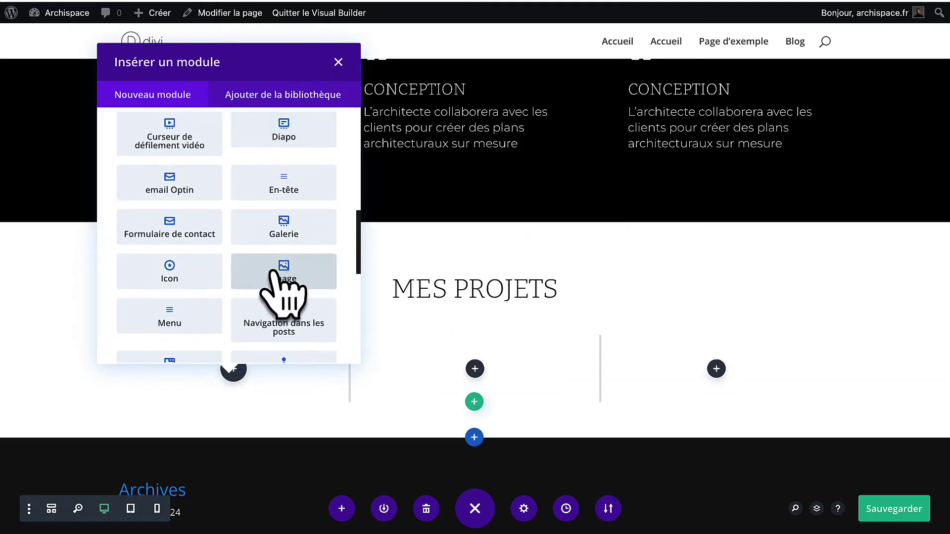
# Add an Image module showing the blue house photo Projet-1.jpg in the first column.
pyautogui.click(280, 272)
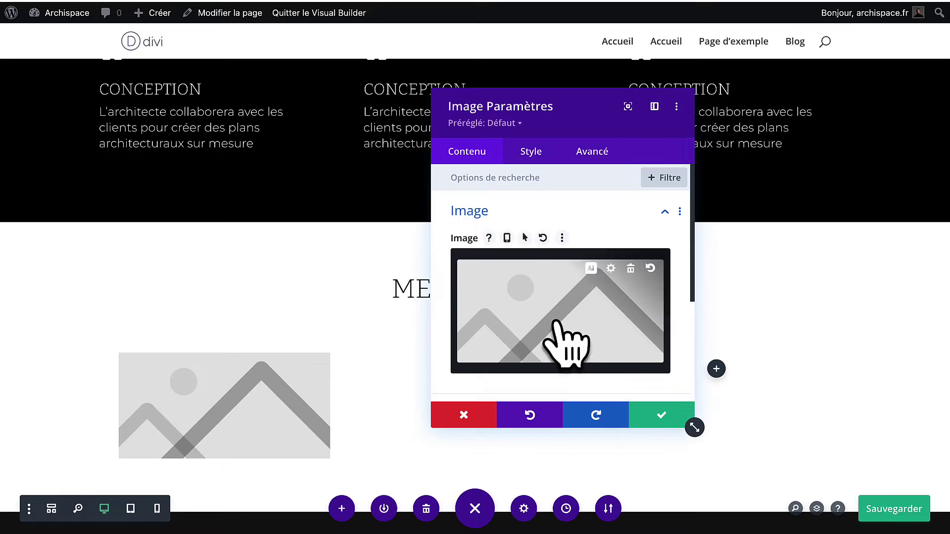
pyautogui.click(558, 322)
pyautogui.click(504, 275)
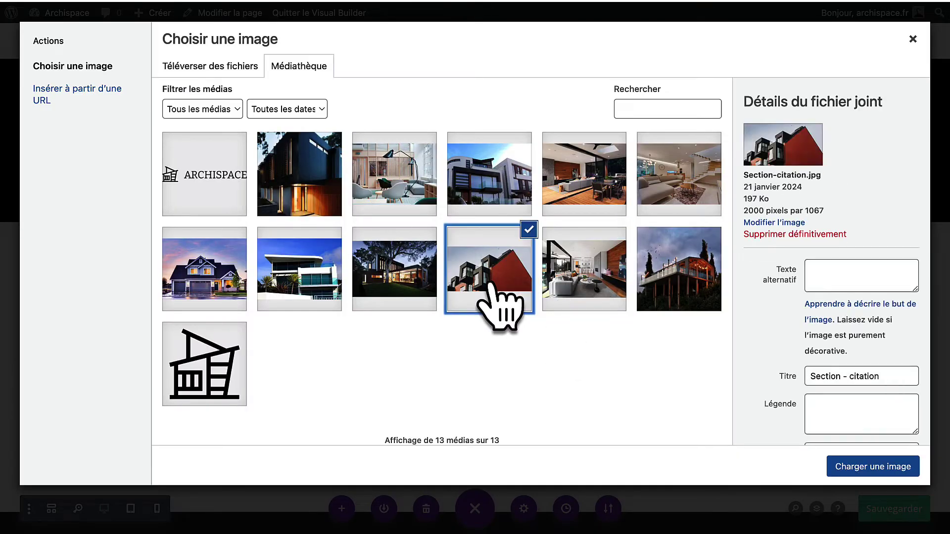
pyautogui.click(389, 280)
pyautogui.click(294, 280)
pyautogui.click(394, 188)
pyautogui.click(219, 287)
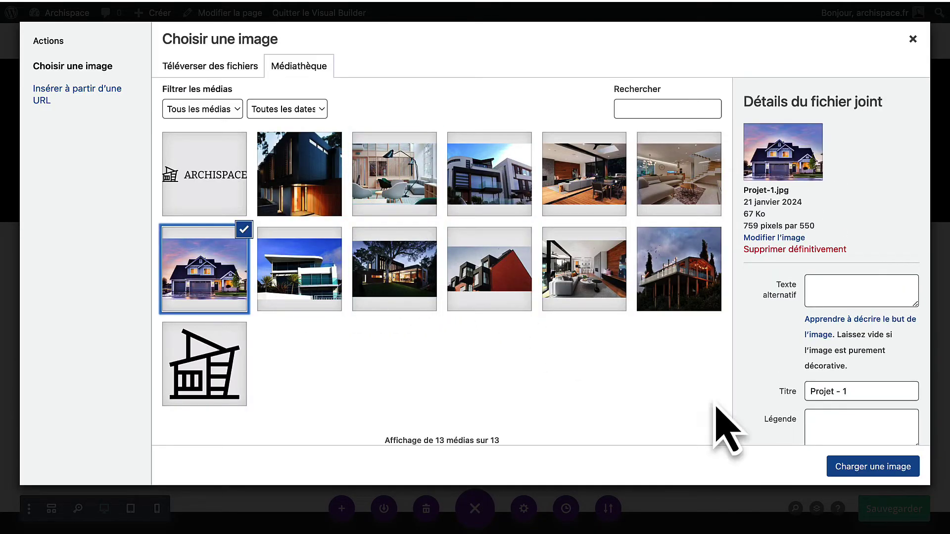
pyautogui.click(841, 467)
pyautogui.scroll(-3, 606, 396)
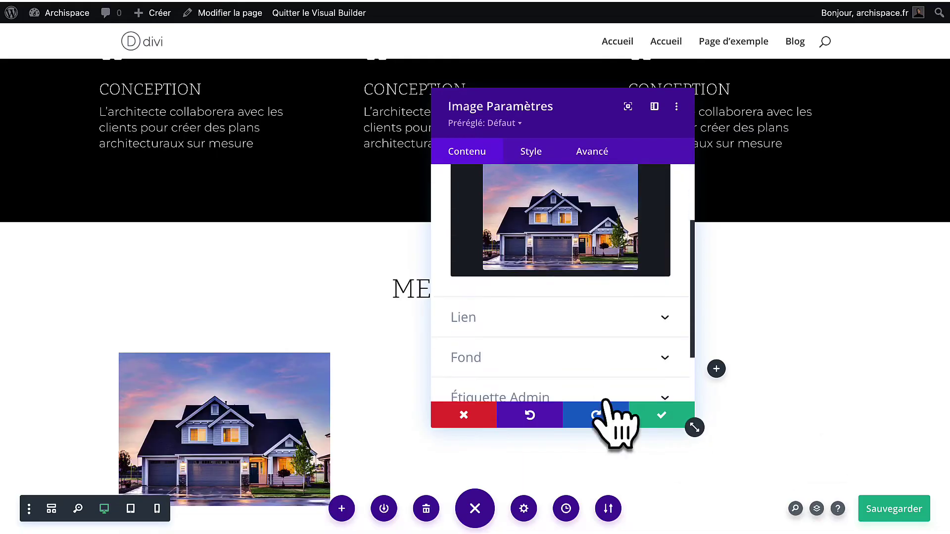
pyautogui.click(662, 418)
pyautogui.scroll(-3, 223, 304)
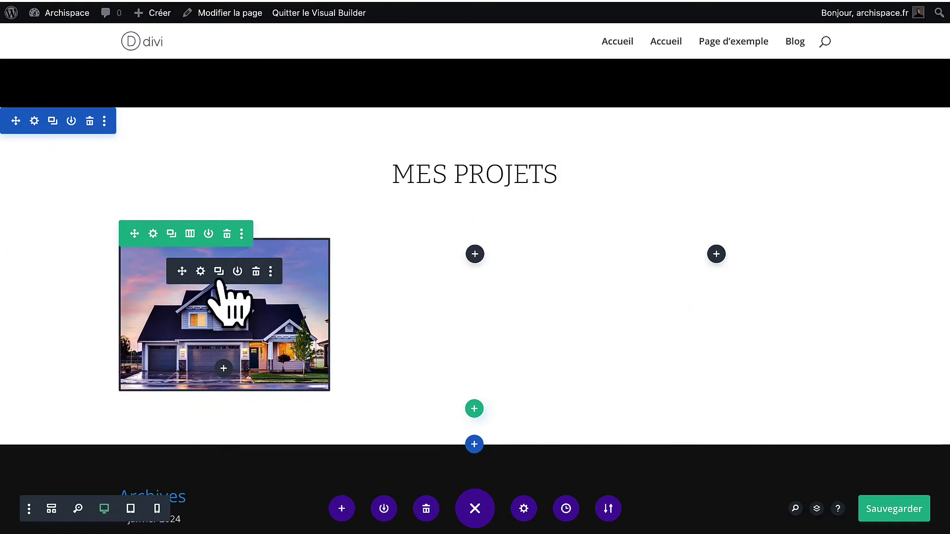
# Duplicate the image into the second column and swap in the living room photo Projet-2.jpg.
pyautogui.click(218, 271)
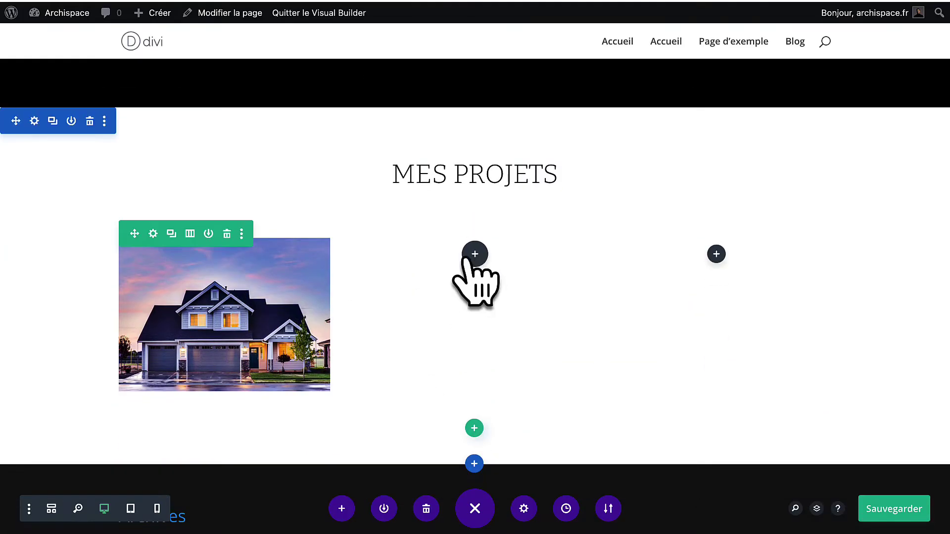
pyautogui.moveTo(474, 254); pyautogui.dragTo(472, 274)
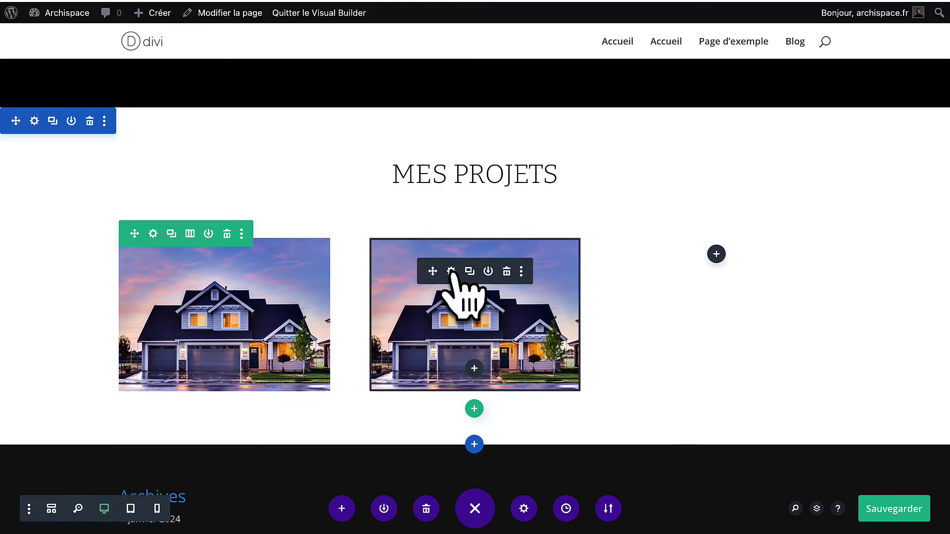
pyautogui.click(451, 269)
pyautogui.click(558, 297)
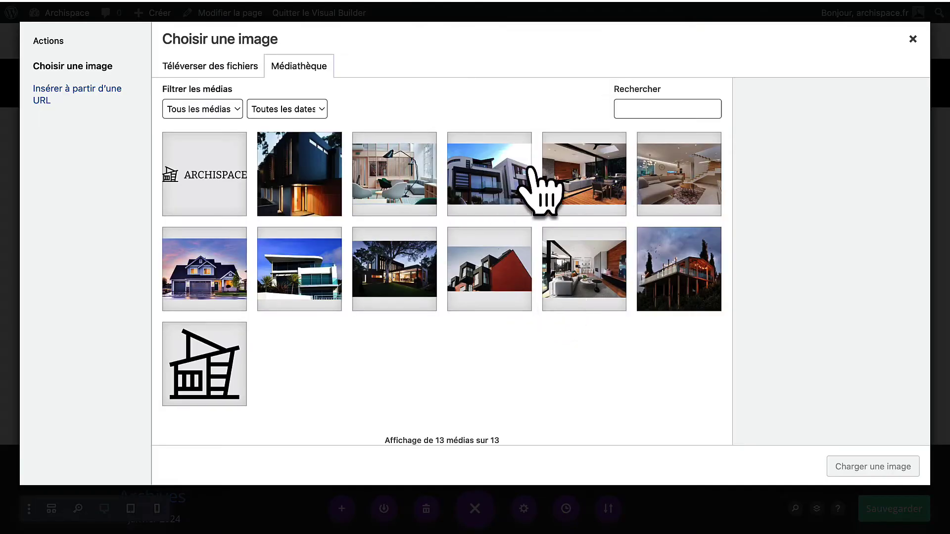
pyautogui.click(651, 211)
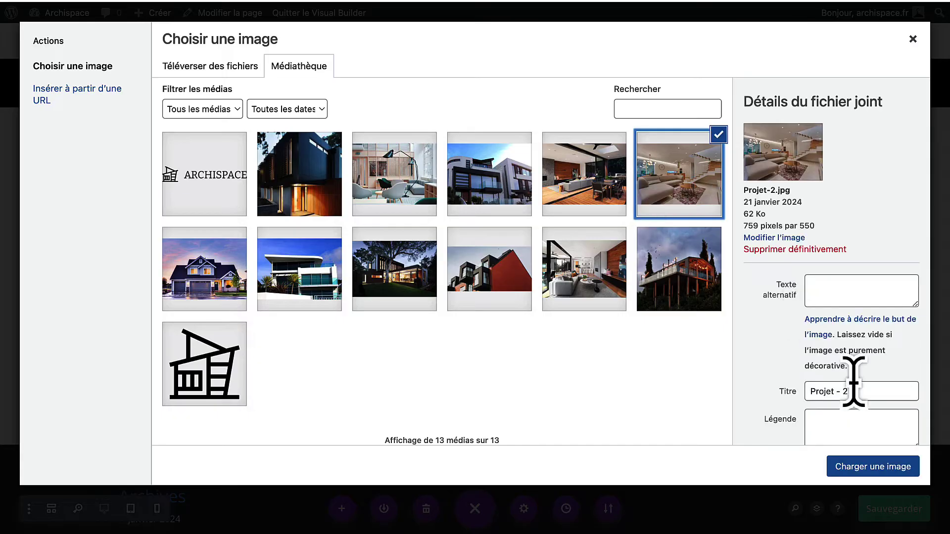
pyautogui.click(856, 464)
pyautogui.click(643, 415)
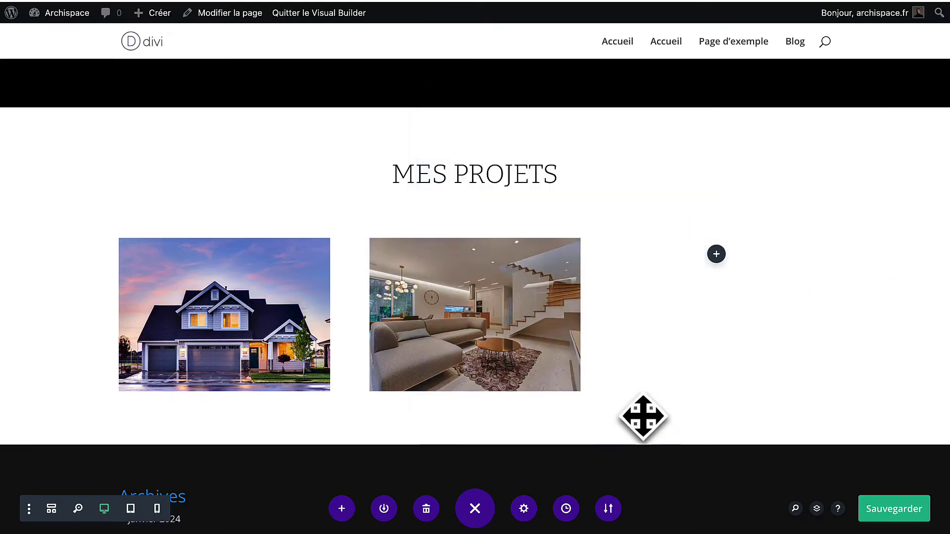
# Duplicate it into the third column with the modern house photo Projet-5.
pyautogui.click(469, 272)
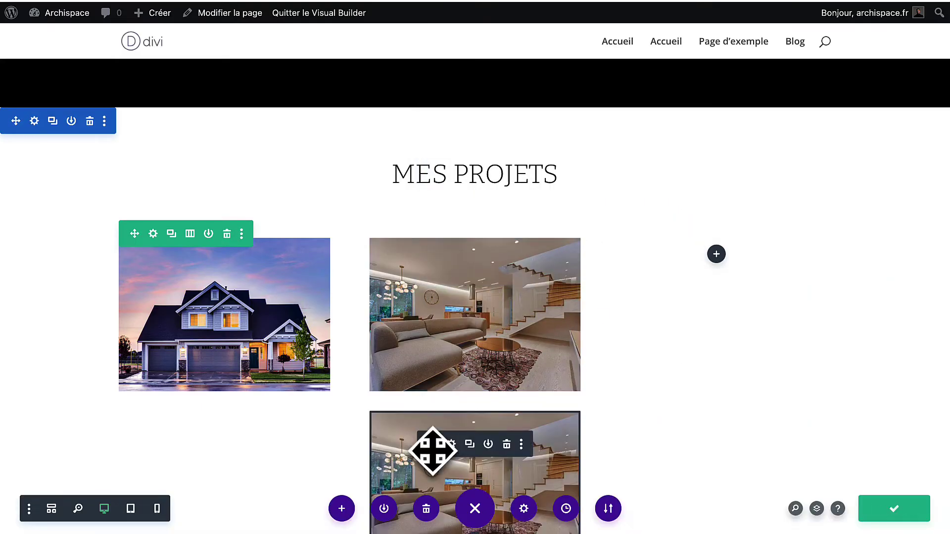
pyautogui.moveTo(432, 450); pyautogui.dragTo(721, 265)
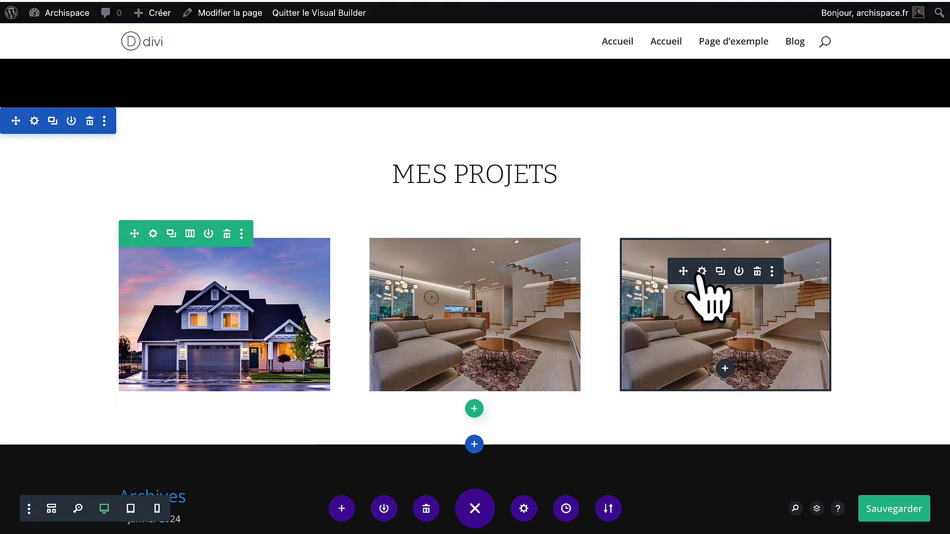
pyautogui.click(701, 271)
pyautogui.click(545, 294)
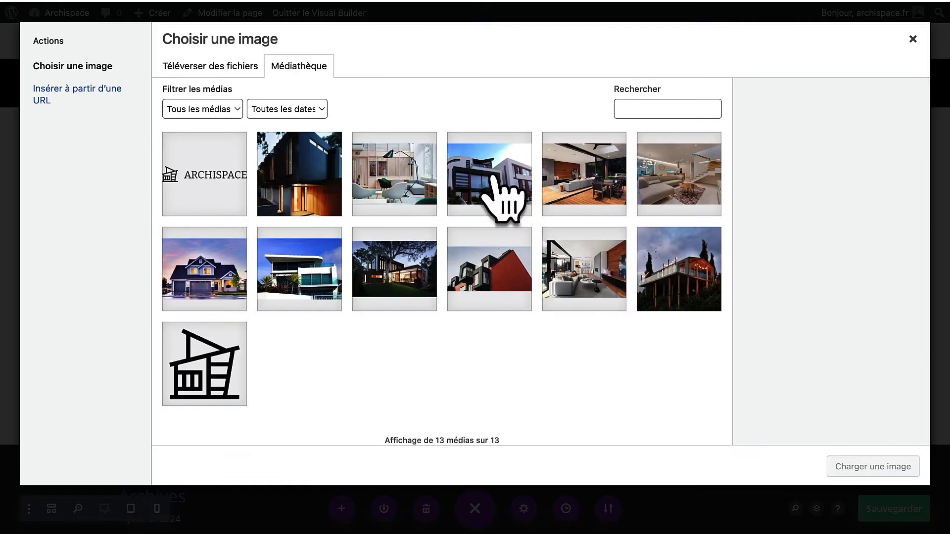
pyautogui.click(502, 200)
pyautogui.click(873, 468)
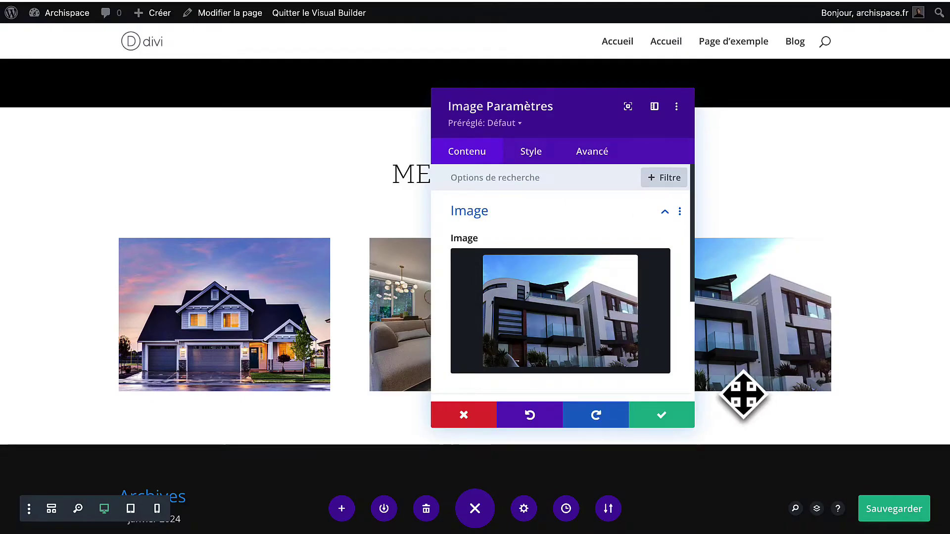
pyautogui.click(668, 412)
# Duplicate the photo row and set its first image to the interior photo Projet-6.jpg.
pyautogui.click(171, 233)
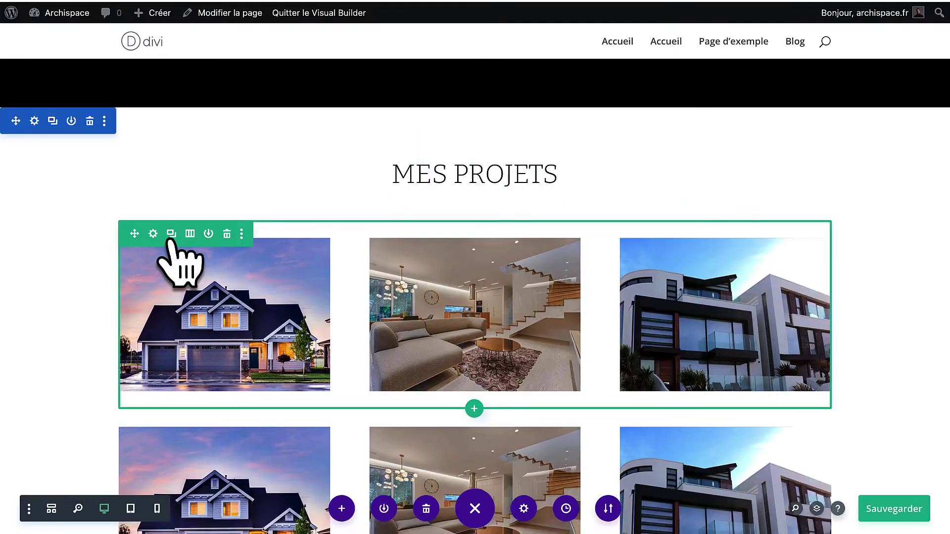
pyautogui.scroll(-4, 223, 287)
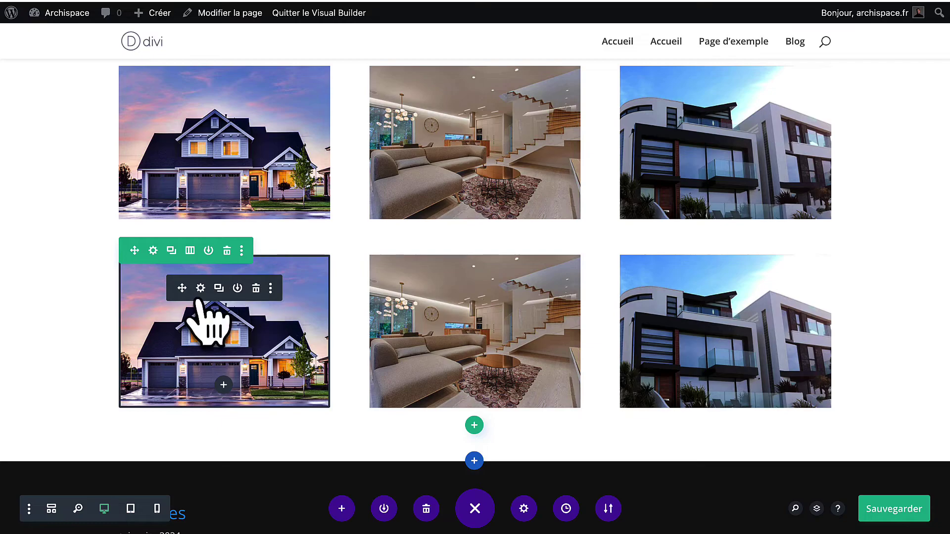
pyautogui.click(200, 288)
pyautogui.click(600, 348)
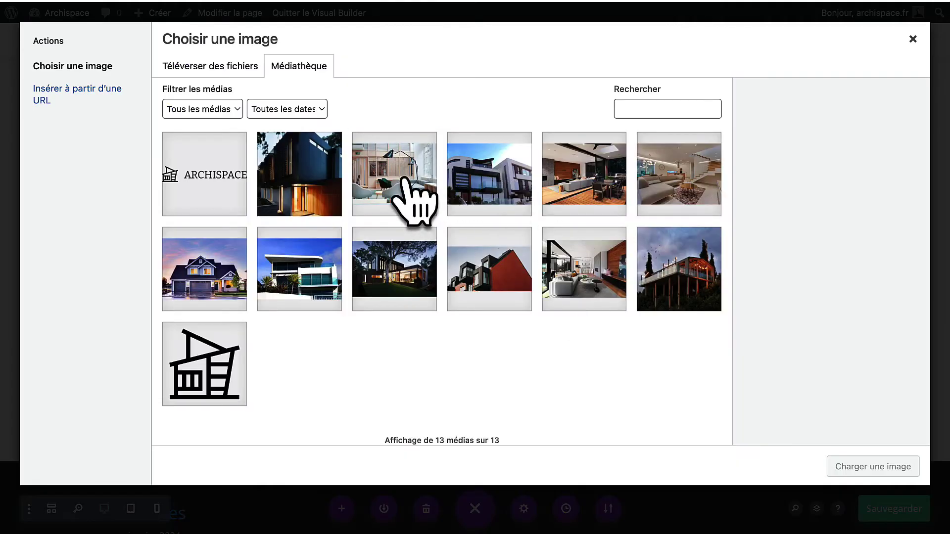
pyautogui.click(404, 179)
pyautogui.click(862, 454)
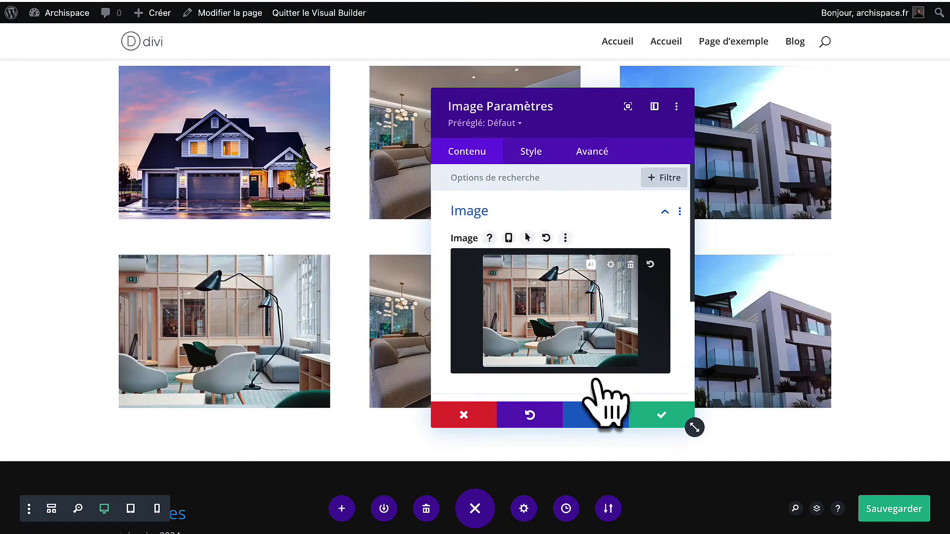
pyautogui.click(665, 415)
# Change the second row's middle image to the white modern house photo.
pyautogui.click(467, 289)
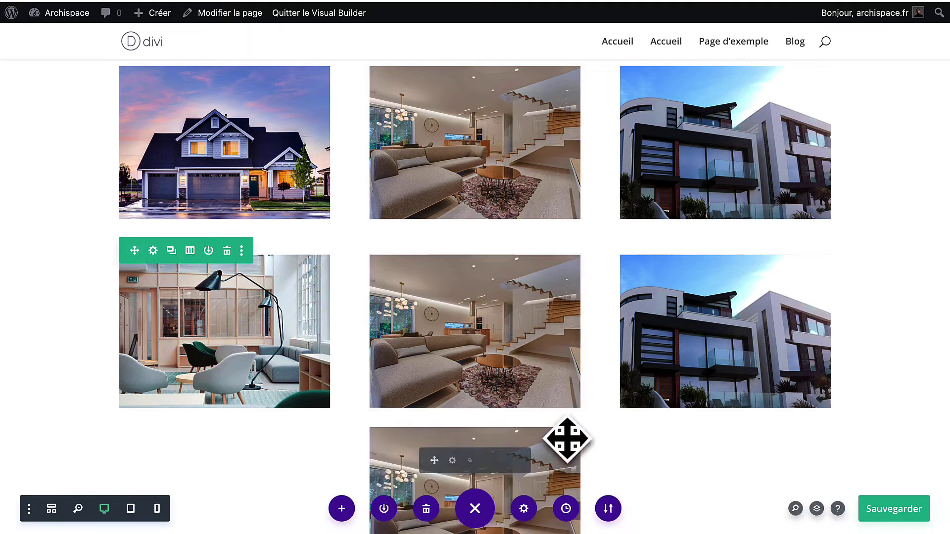
pyautogui.click(507, 457)
pyautogui.click(452, 283)
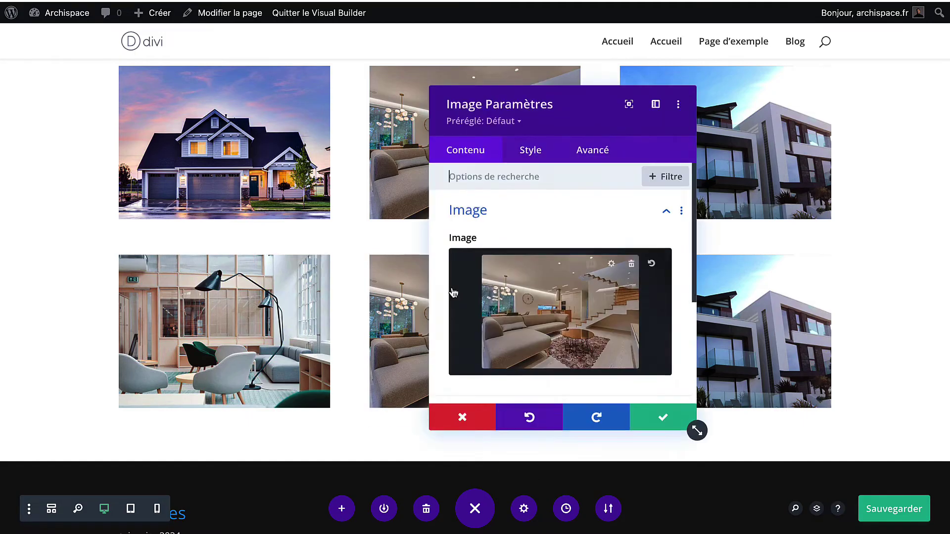
pyautogui.click(526, 319)
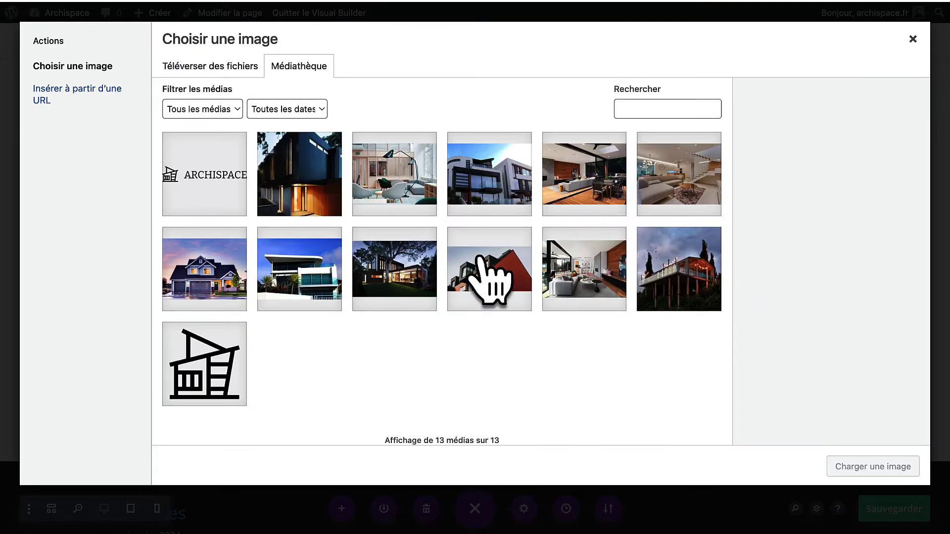
pyautogui.click(328, 277)
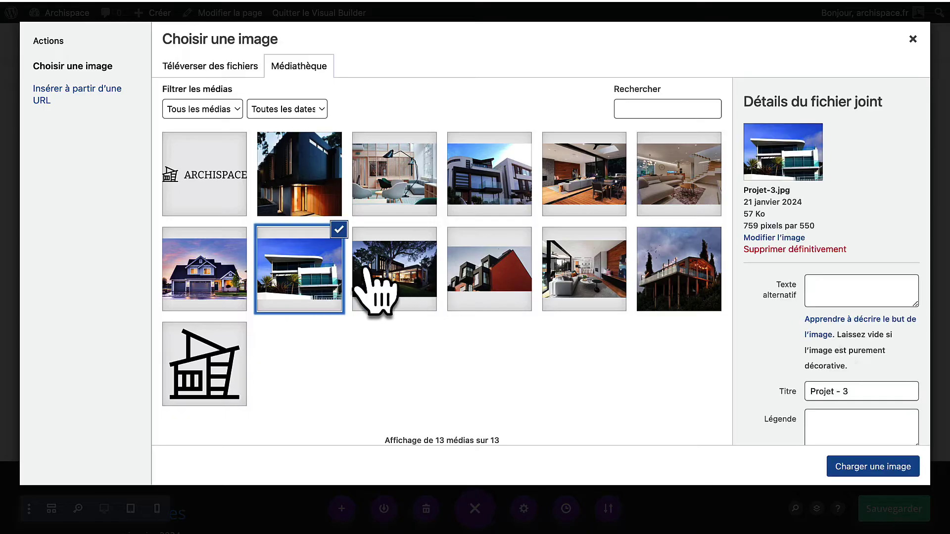
pyautogui.click(855, 475)
pyautogui.click(647, 420)
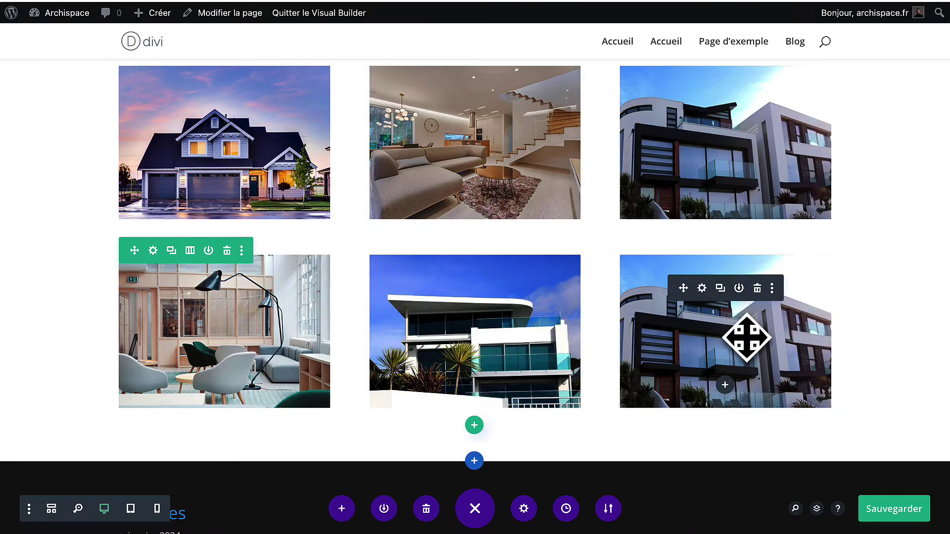
# Change the second row's last image to the open-plan living room photo.
pyautogui.click(702, 285)
pyautogui.click(559, 346)
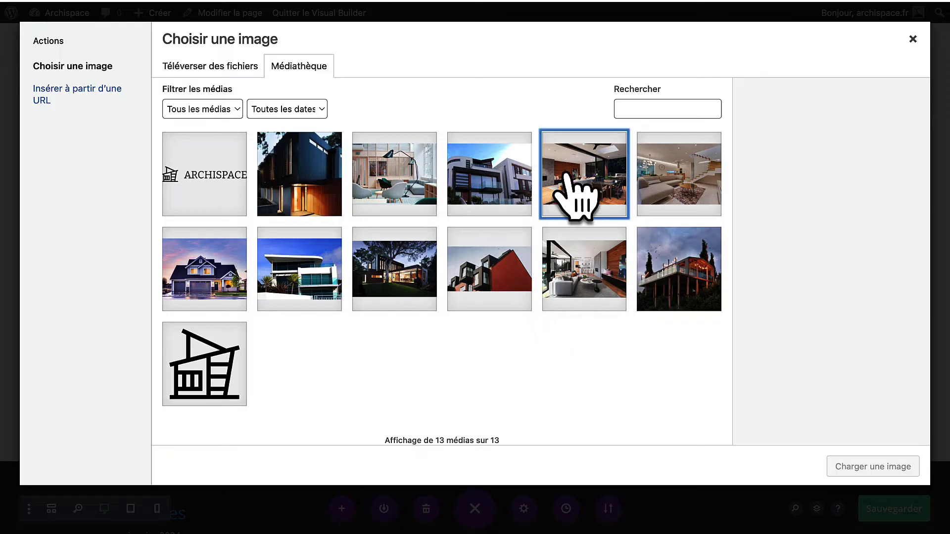
pyautogui.click(574, 193)
pyautogui.click(868, 467)
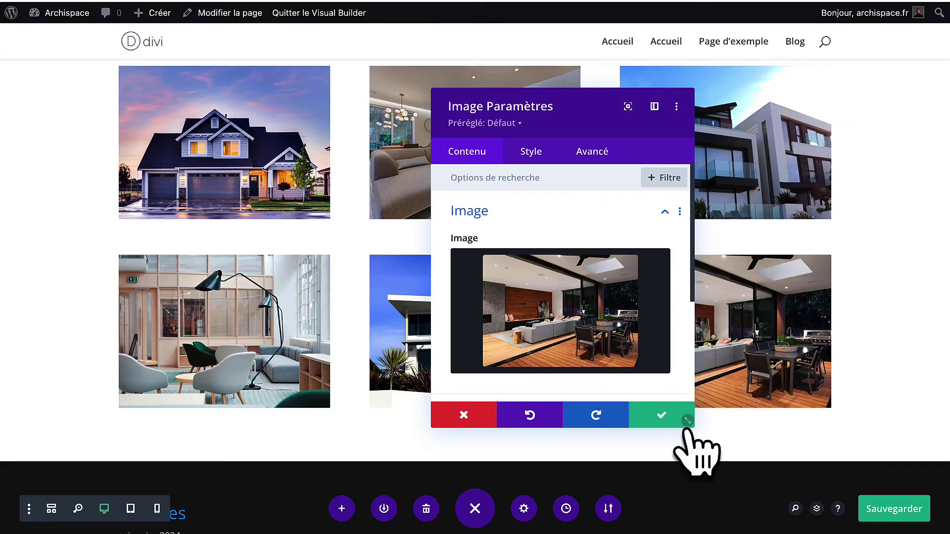
pyautogui.click(663, 422)
pyautogui.scroll(4, 488, 265)
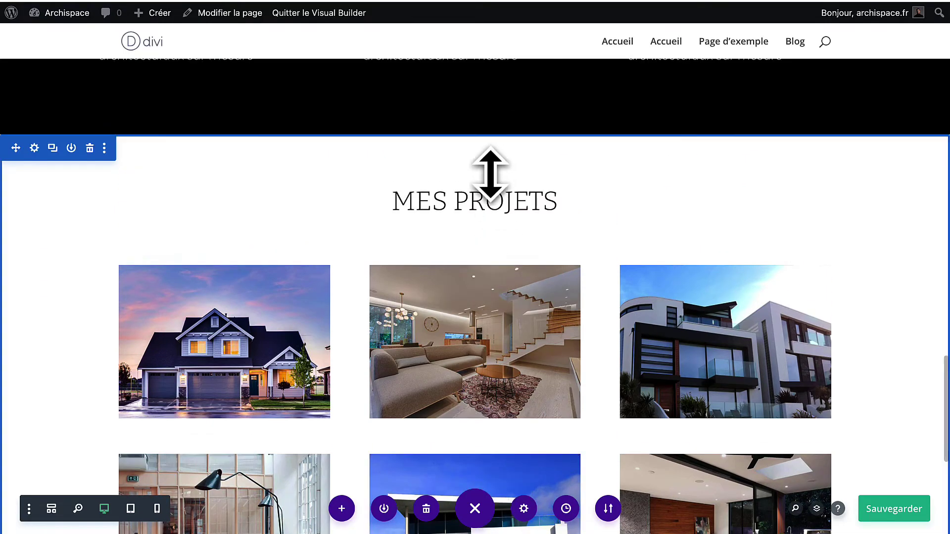
# Set MES PROJETS section padding to about 81px top, 88px bottom, and shrink the heading gap.
pyautogui.moveTo(489, 170); pyautogui.dragTo(490, 191)
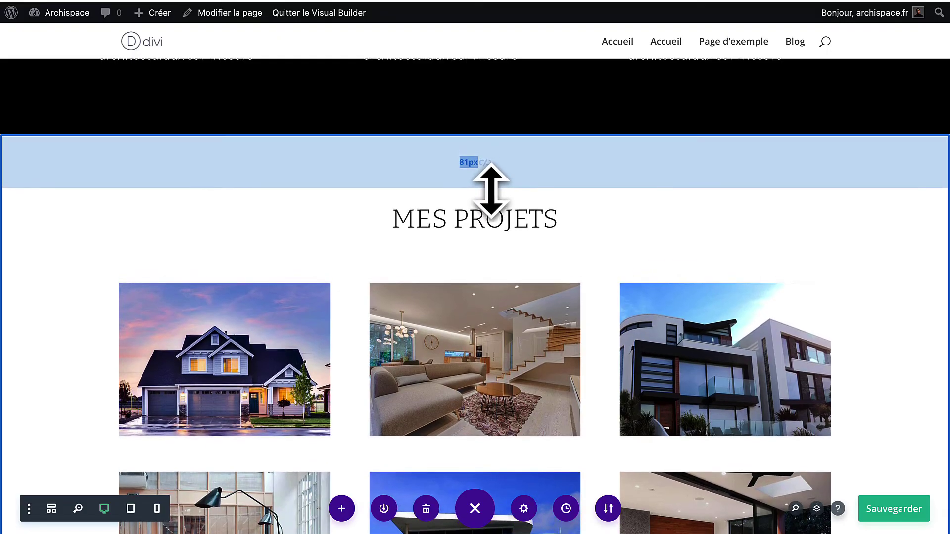
pyautogui.scroll(-8, 490, 188)
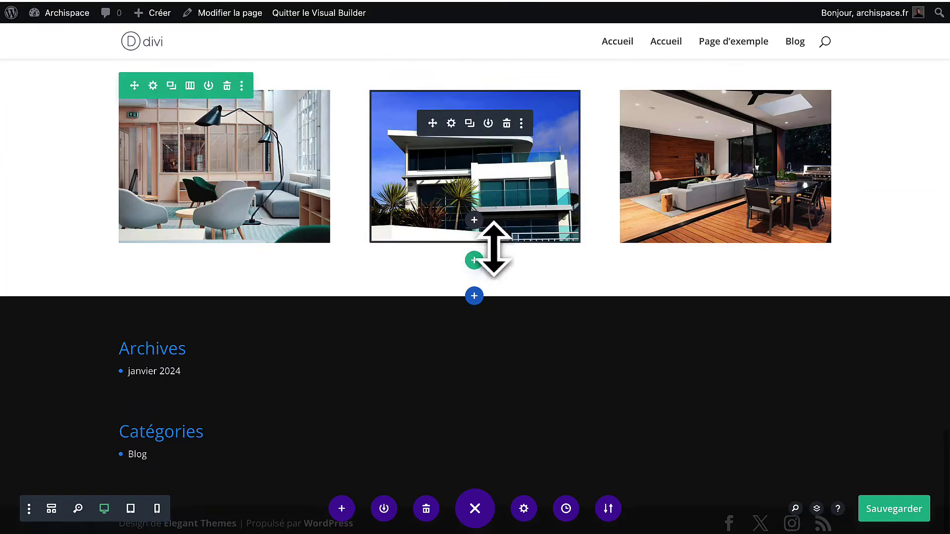
pyautogui.moveTo(518, 286); pyautogui.dragTo(518, 310)
pyautogui.scroll(6, 518, 311)
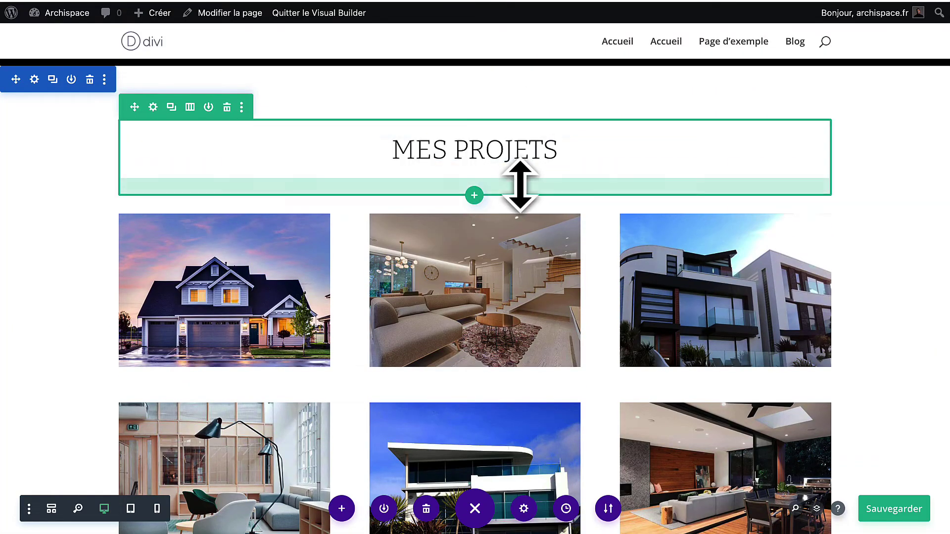
pyautogui.moveTo(520, 184); pyautogui.dragTo(519, 165)
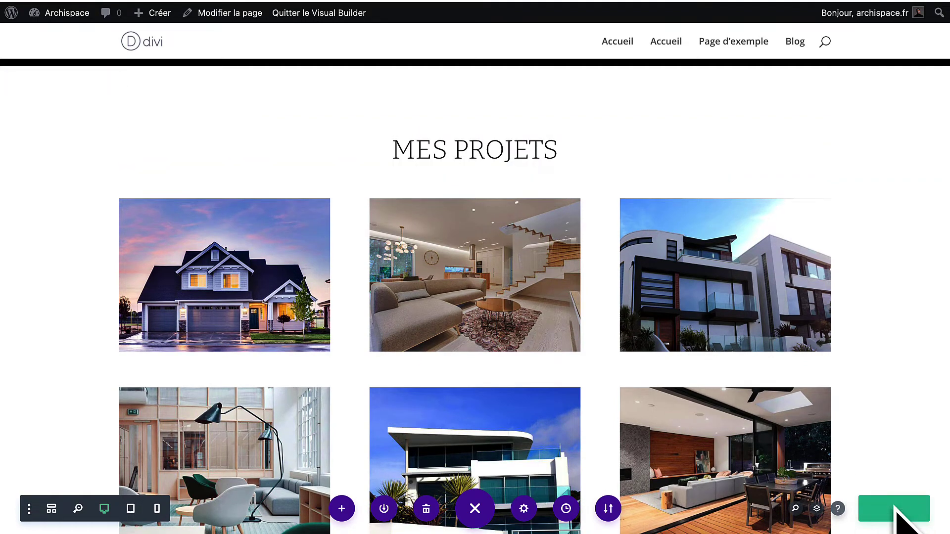
pyautogui.scroll(-2, 553, 174)
pyautogui.scroll(15, 553, 174)
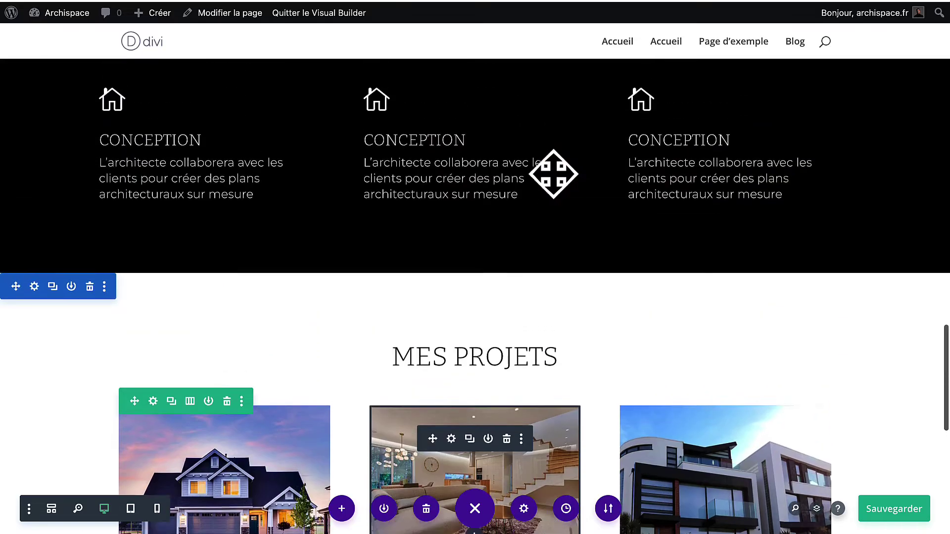
pyautogui.scroll(8, 553, 178)
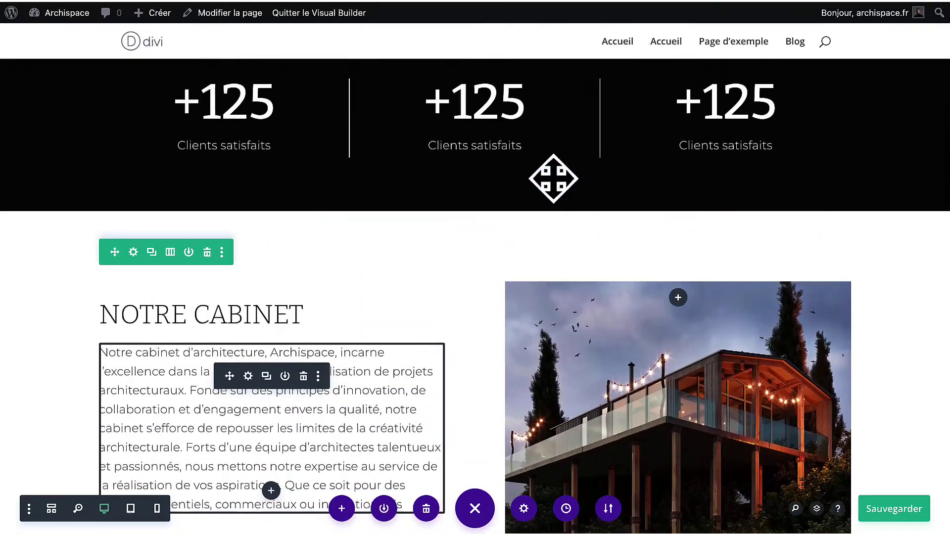
pyautogui.scroll(-6, 553, 178)
pyautogui.scroll(-14, 553, 178)
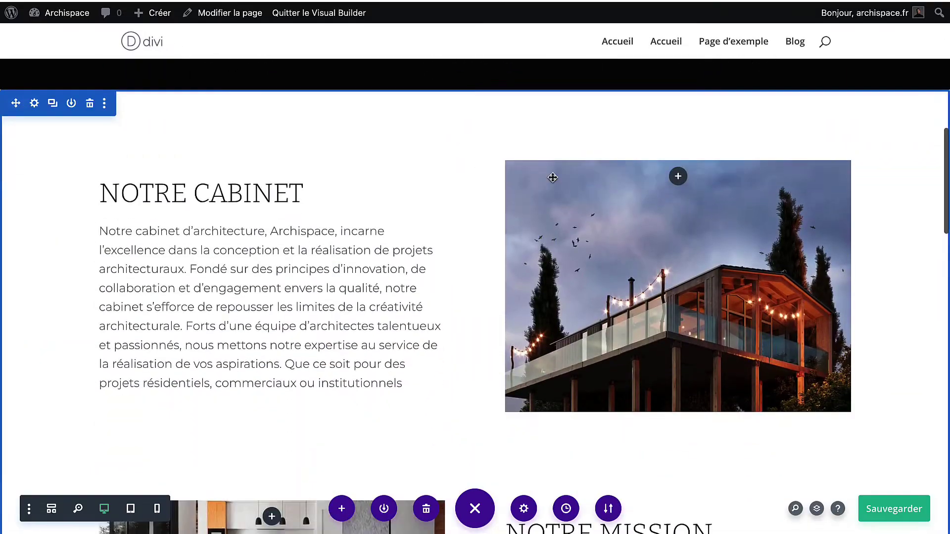
pyautogui.scroll(-10, 553, 177)
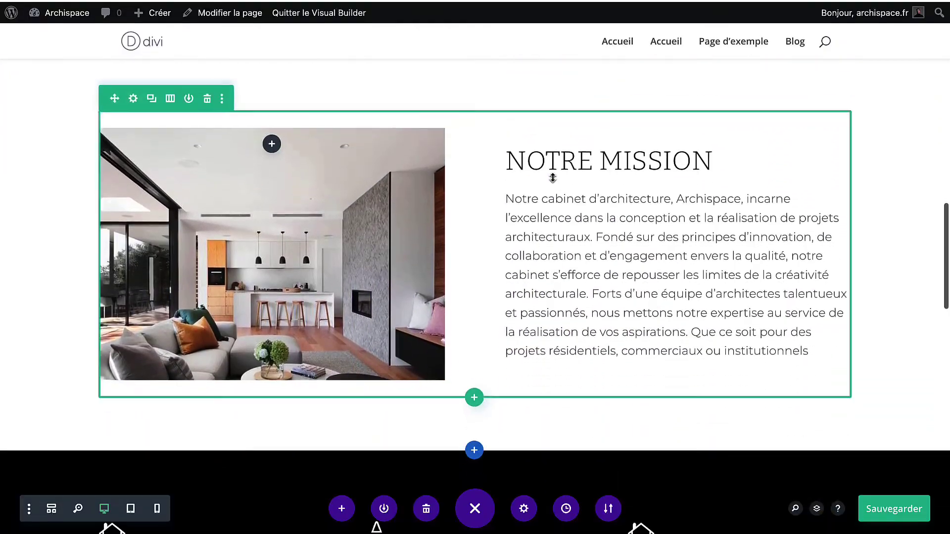
pyautogui.scroll(-8, 553, 177)
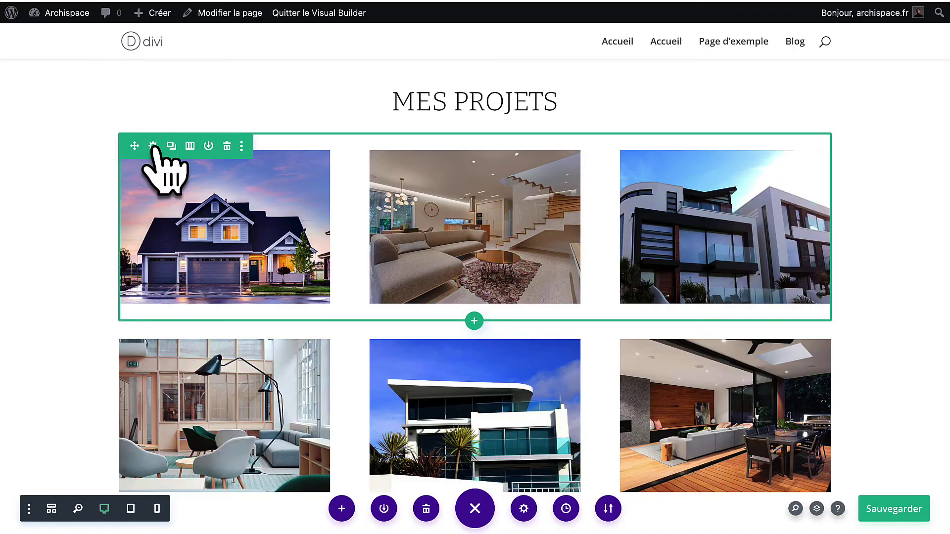
# Adjust the column layout in the first photo row's settings.
pyautogui.click(153, 147)
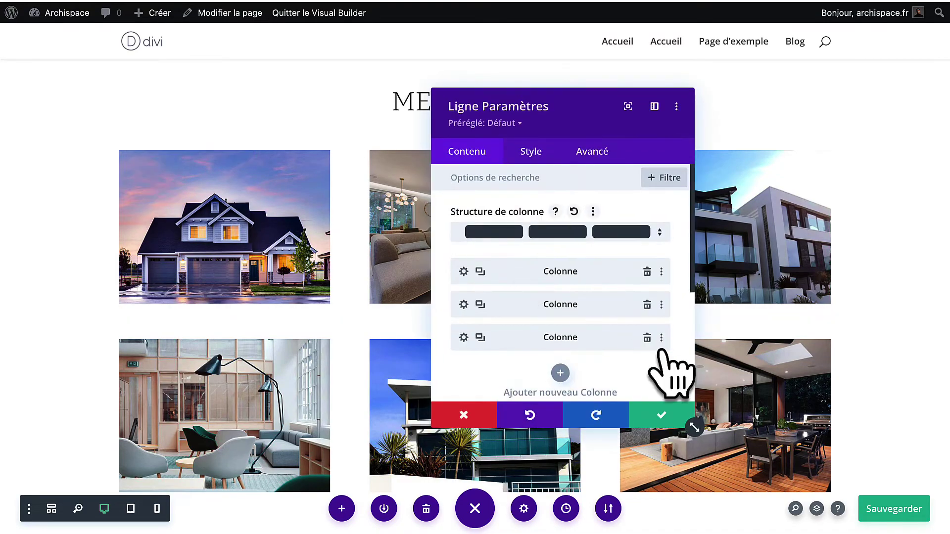
pyautogui.click(646, 337)
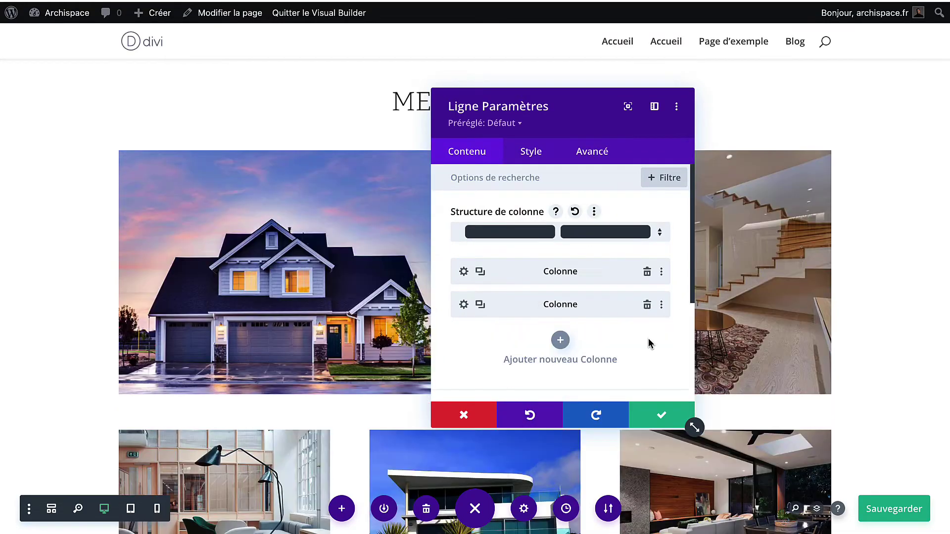
pyautogui.click(661, 416)
pyautogui.scroll(-3, 606, 435)
pyautogui.scroll(2, 606, 435)
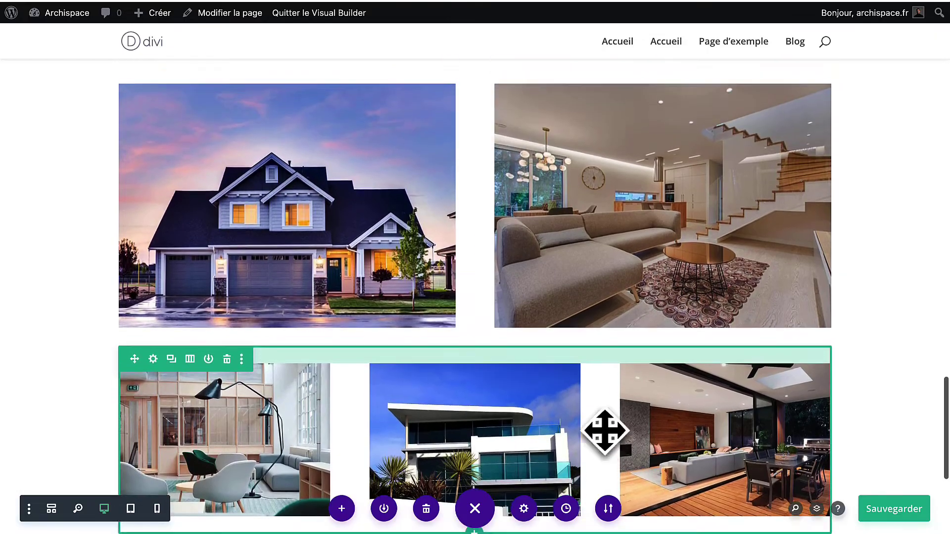
pyautogui.scroll(-1, 297, 351)
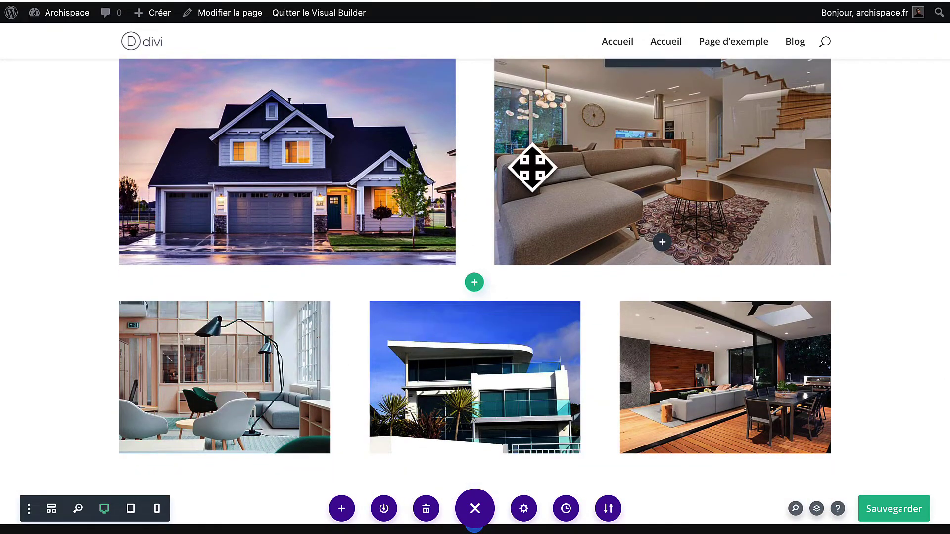
pyautogui.moveTo(449, 261); pyautogui.dragTo(493, 206)
pyautogui.scroll(3, 282, 187)
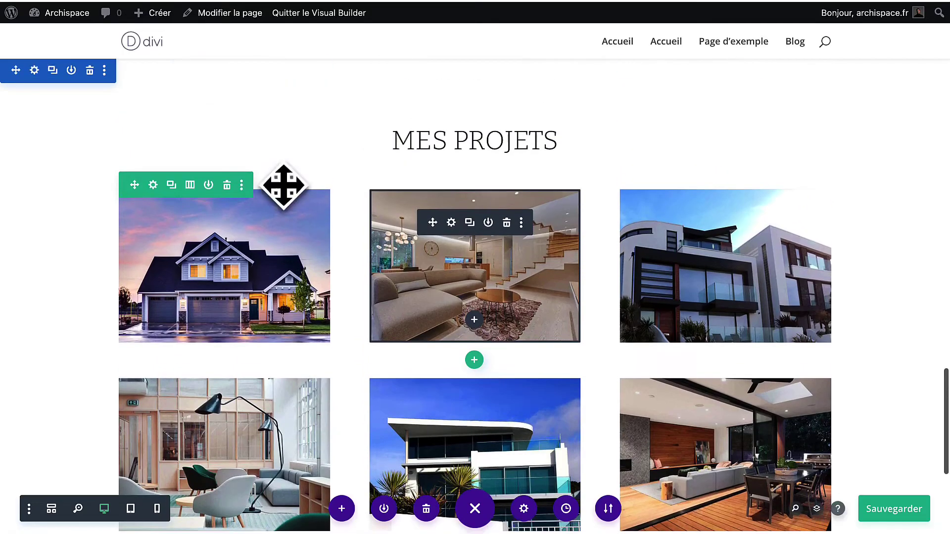
# Set the first photo row's maximum width to 100% under Style > Dimensionnement.
pyautogui.click(152, 185)
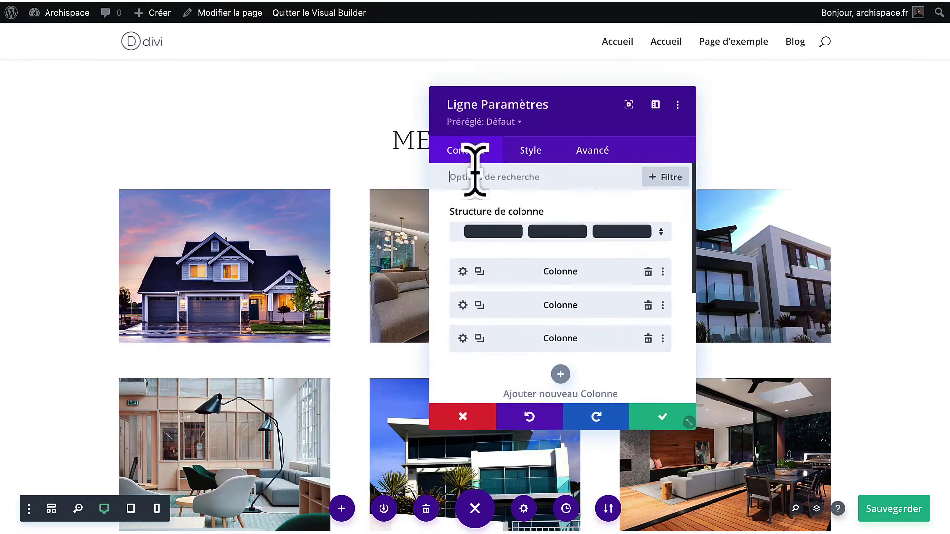
pyautogui.click(526, 154)
pyautogui.click(523, 218)
pyautogui.scroll(-3, 582, 366)
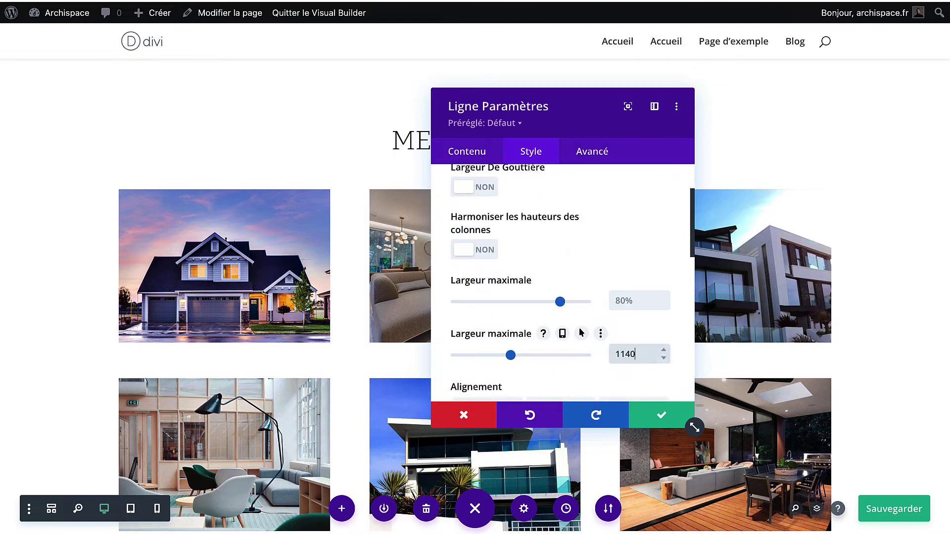
pyautogui.moveTo(556, 301); pyautogui.dragTo(581, 302)
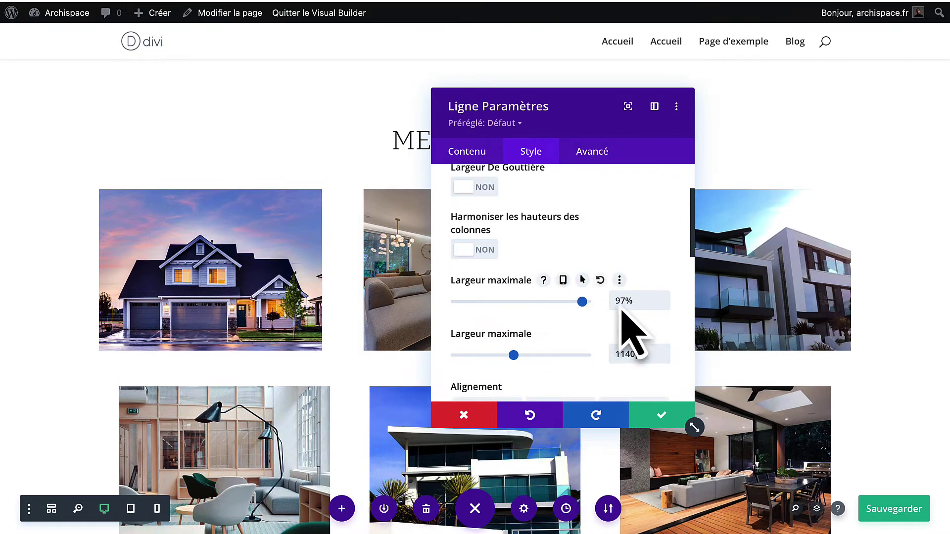
pyautogui.click(660, 417)
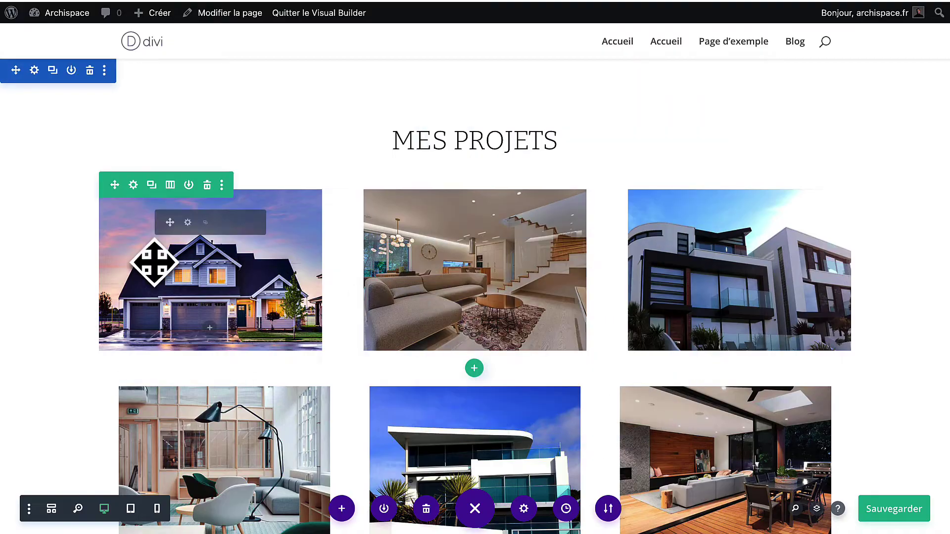
pyautogui.scroll(-15, 98, 256)
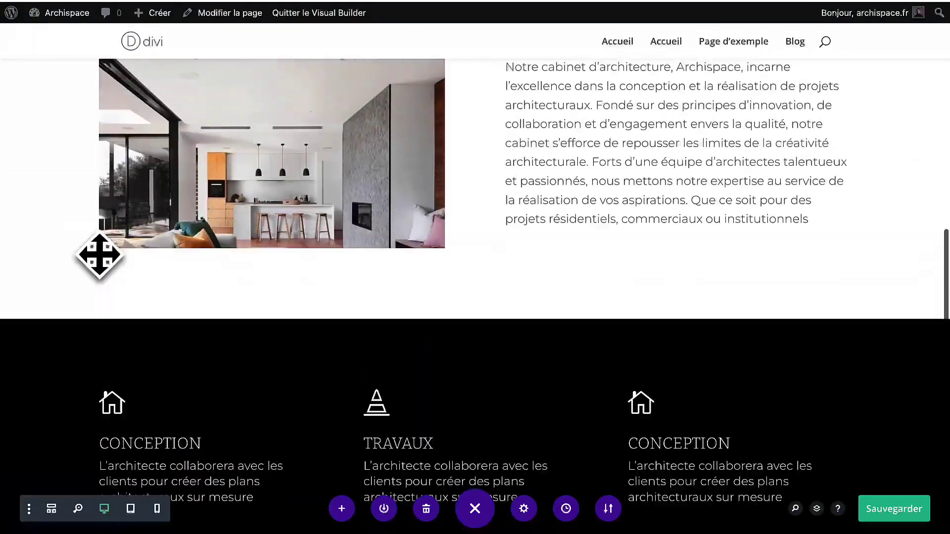
pyautogui.scroll(5, 98, 255)
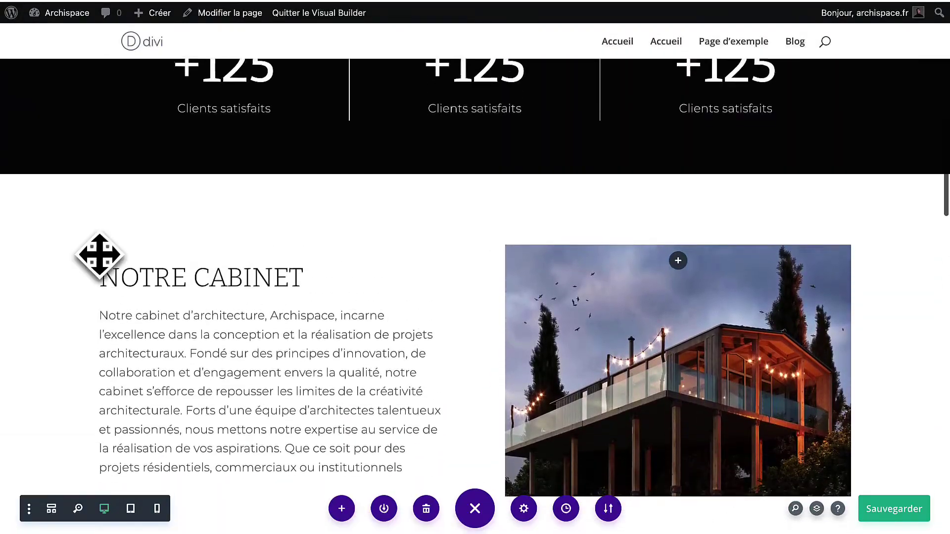
pyautogui.scroll(-12, 98, 255)
pyautogui.scroll(-10, 99, 256)
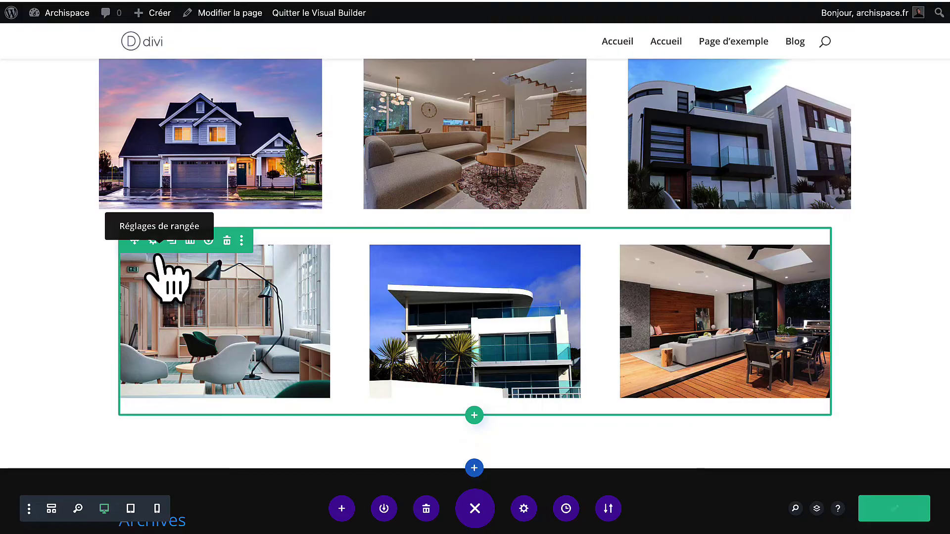
# Copy the first MES PROJETS row's styles and paste them onto the second project row.
pyautogui.scroll(2, 158, 257)
pyautogui.rightClick(131, 127)
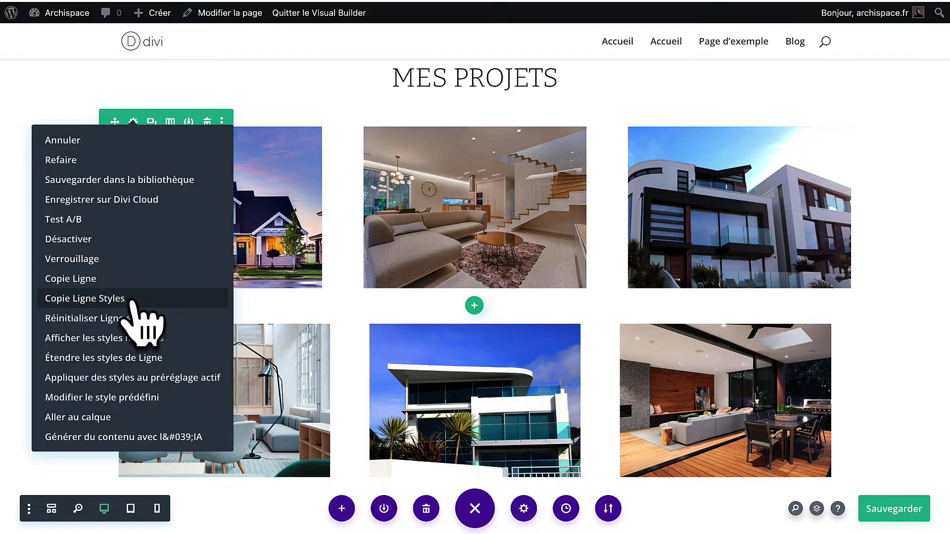
pyautogui.click(133, 301)
pyautogui.rightClick(147, 328)
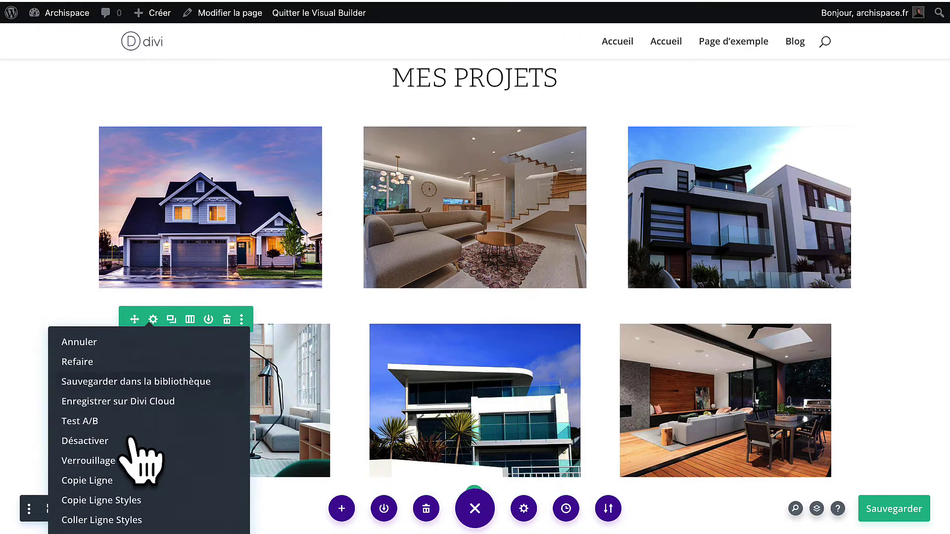
pyautogui.click(121, 518)
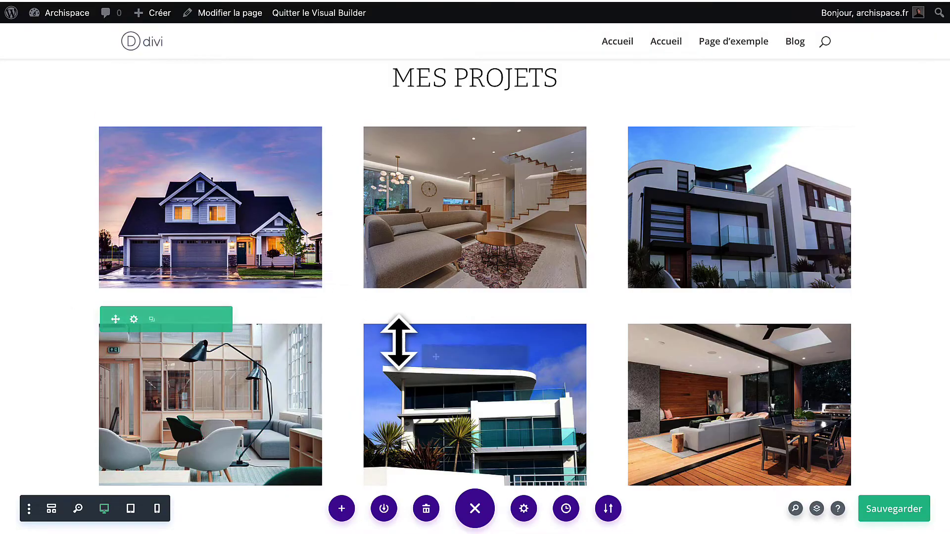
pyautogui.scroll(-3, 399, 341)
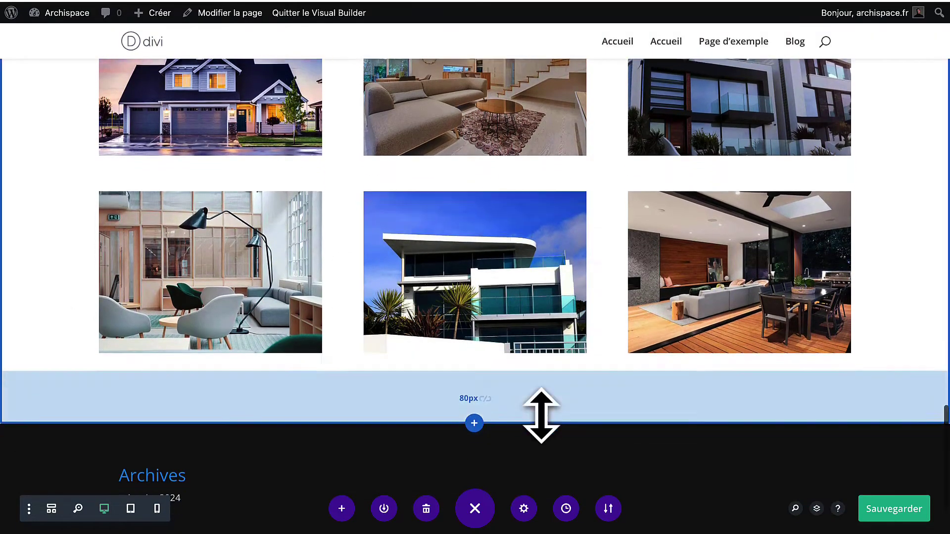
pyautogui.scroll(-1, 541, 416)
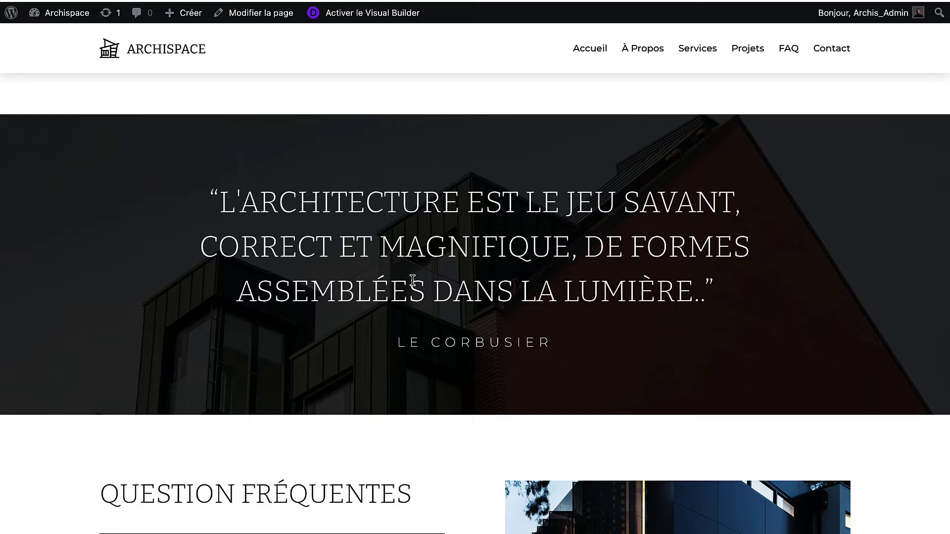
# Briefly select the Le Corbusier quote on the live site, then head back toward the hero banner.
pyautogui.scroll(-1, 412, 280)
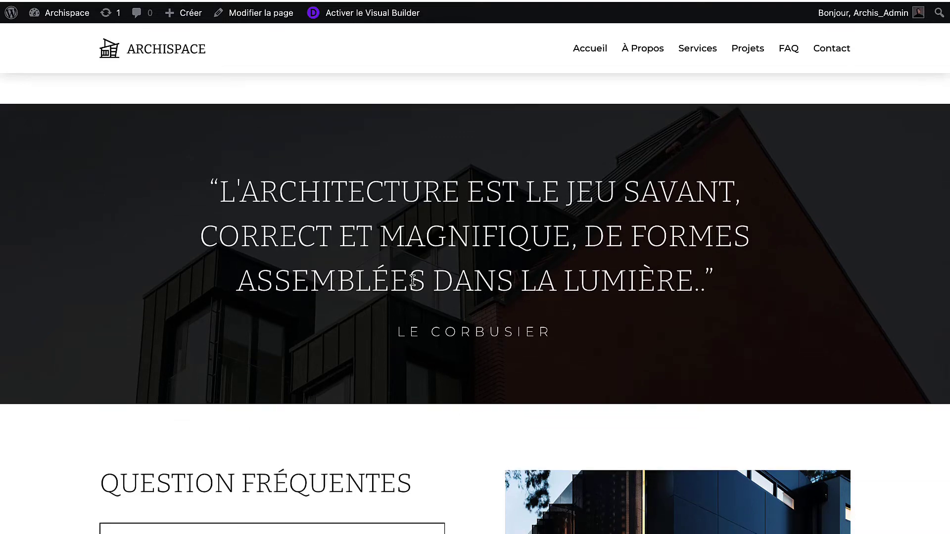
pyautogui.scroll(-1, 412, 280)
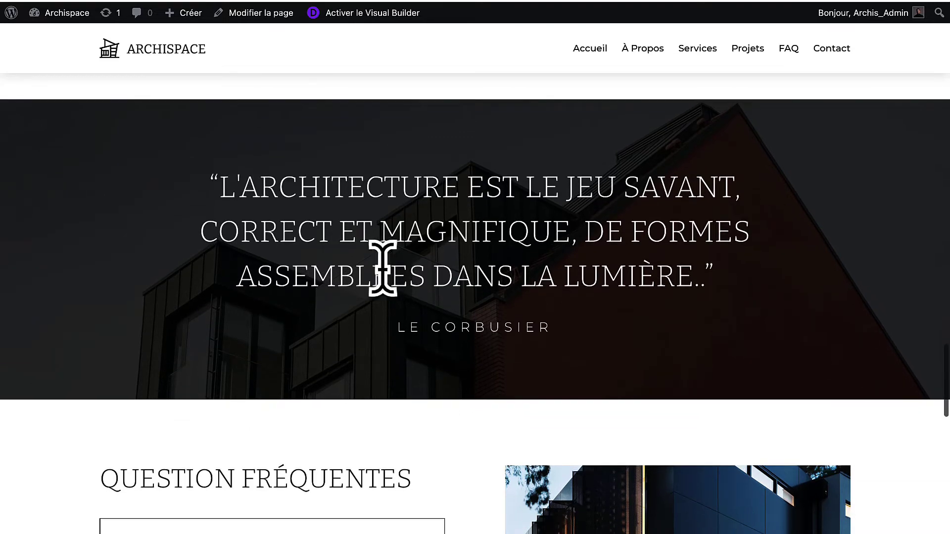
pyautogui.moveTo(210, 179); pyautogui.dragTo(555, 250)
pyautogui.hotkey('ctrl', 'c')
pyautogui.click(514, 62)
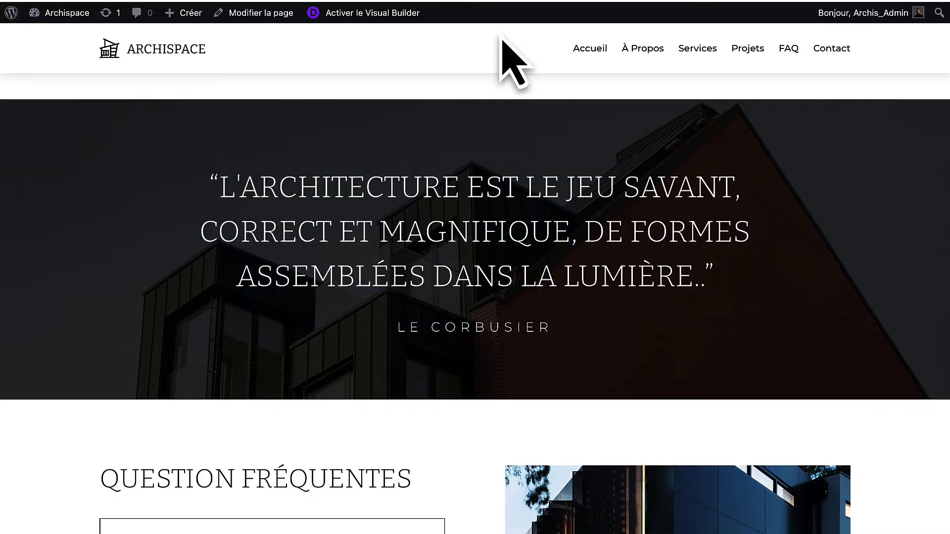
pyautogui.scroll(15, 430, 265)
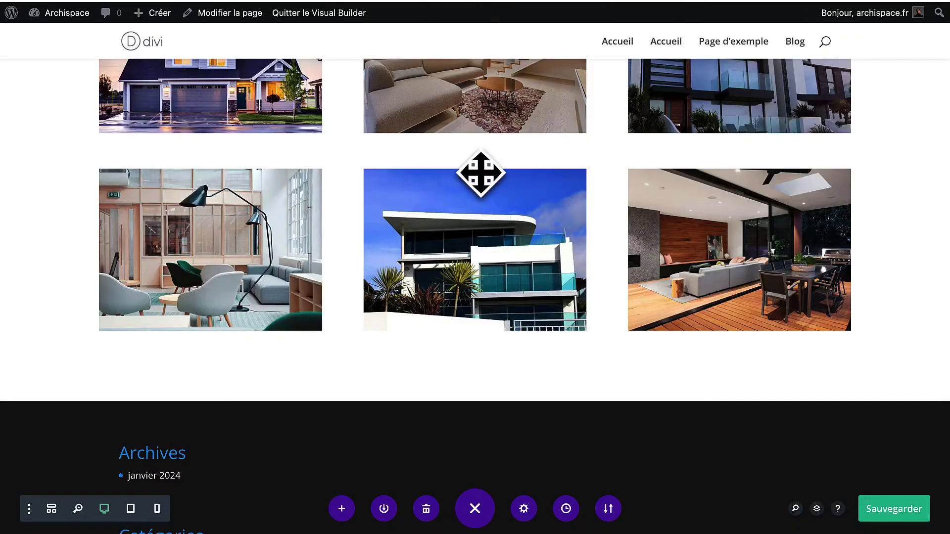
# Copy the CABINET D'ARCHITECTURE hero section and paste it below the MES PROJETS gallery.
pyautogui.scroll(10, 479, 174)
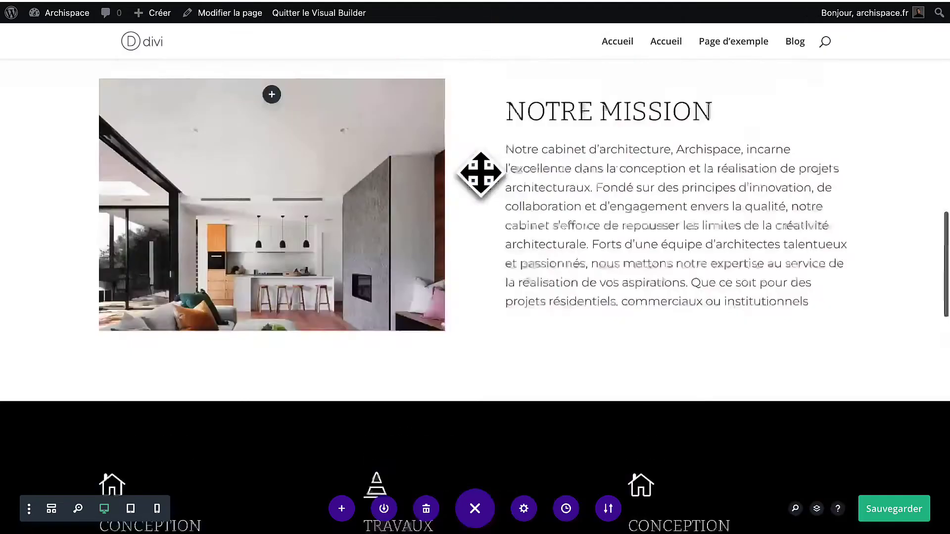
pyautogui.scroll(5, 480, 172)
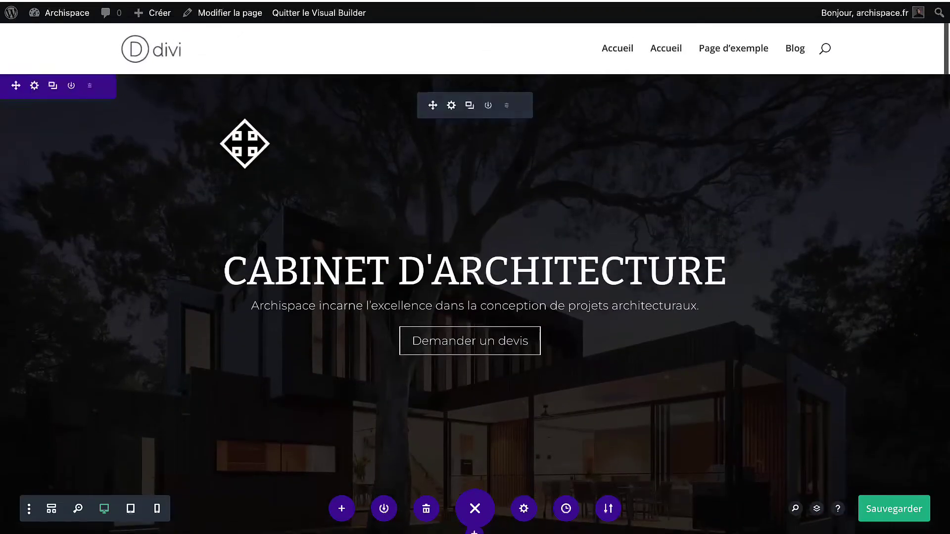
pyautogui.rightClick(36, 94)
pyautogui.click(79, 245)
pyautogui.scroll(-20, 375, 319)
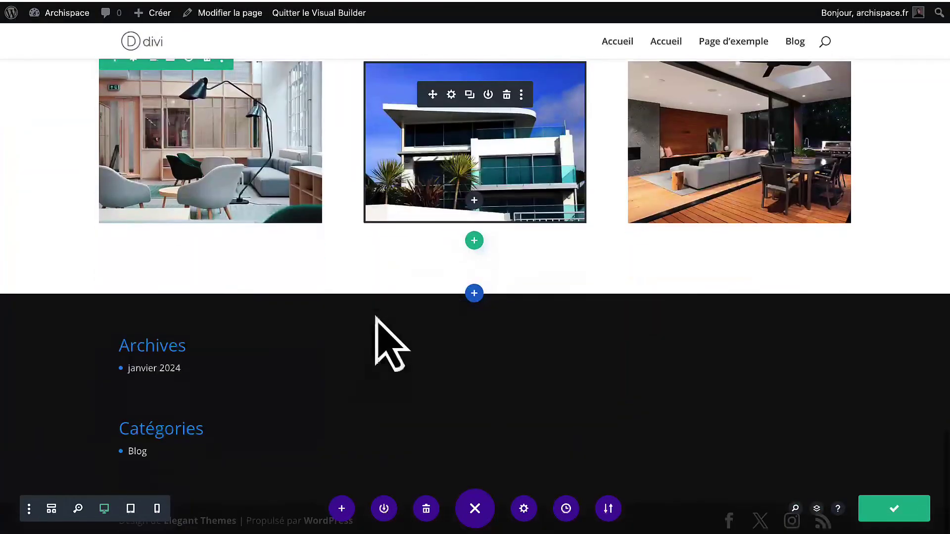
pyautogui.rightClick(468, 296)
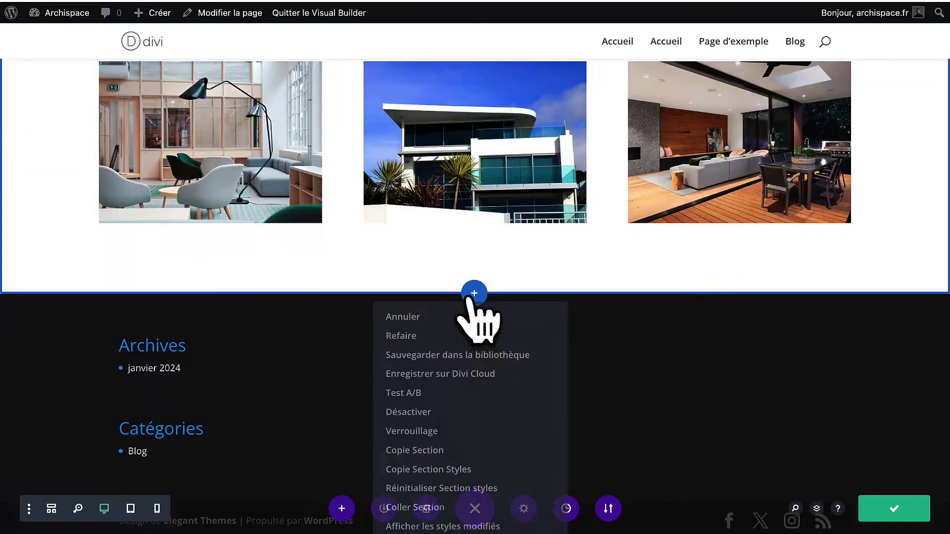
pyautogui.click(412, 509)
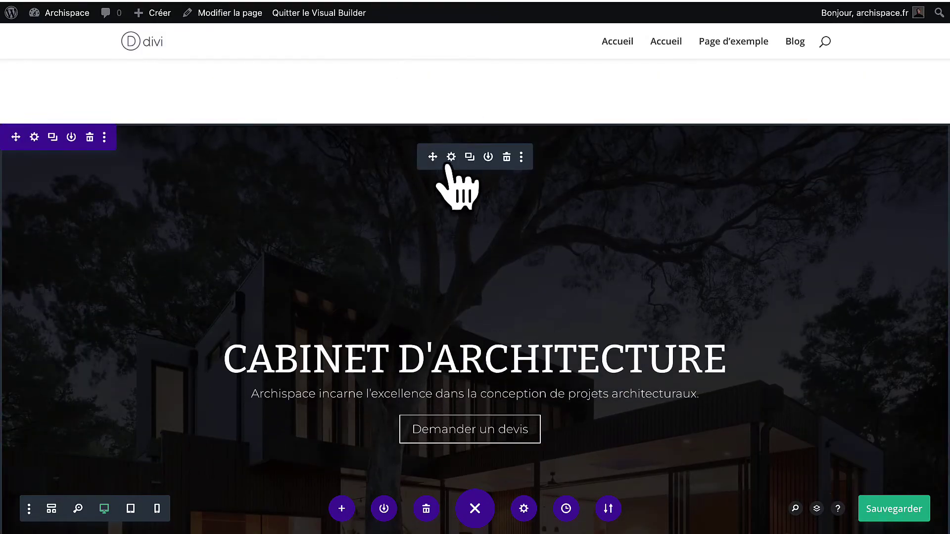
# Turn off full-screen mode for the copied hero header.
pyautogui.click(448, 165)
pyautogui.click(520, 156)
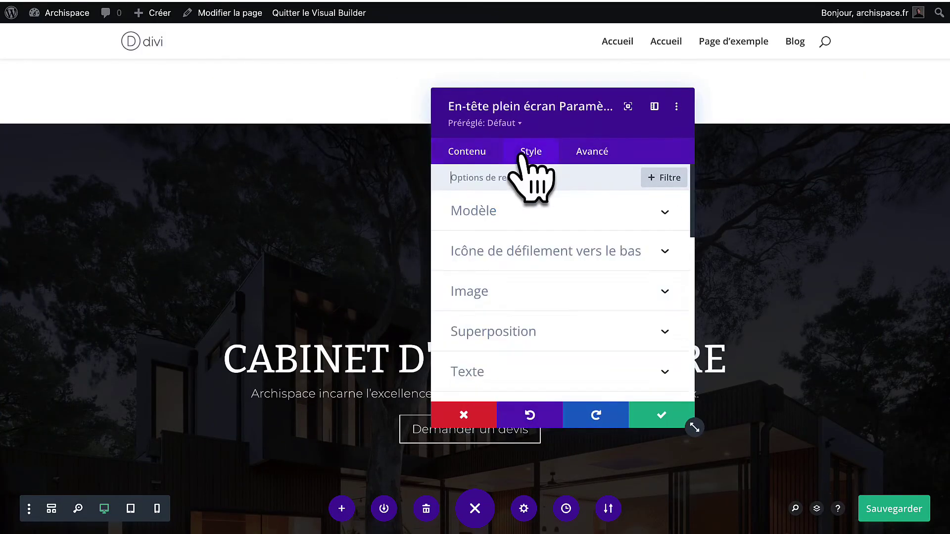
pyautogui.click(519, 217)
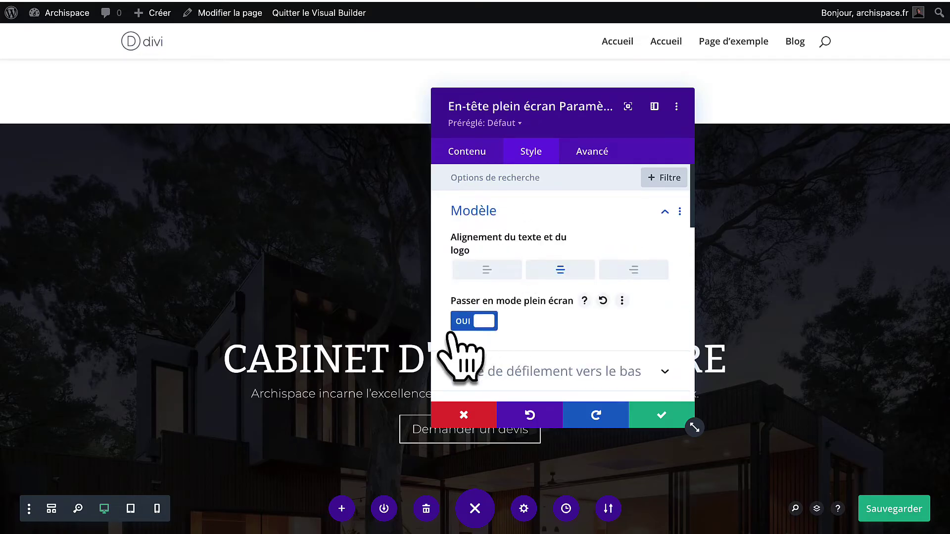
pyautogui.click(470, 324)
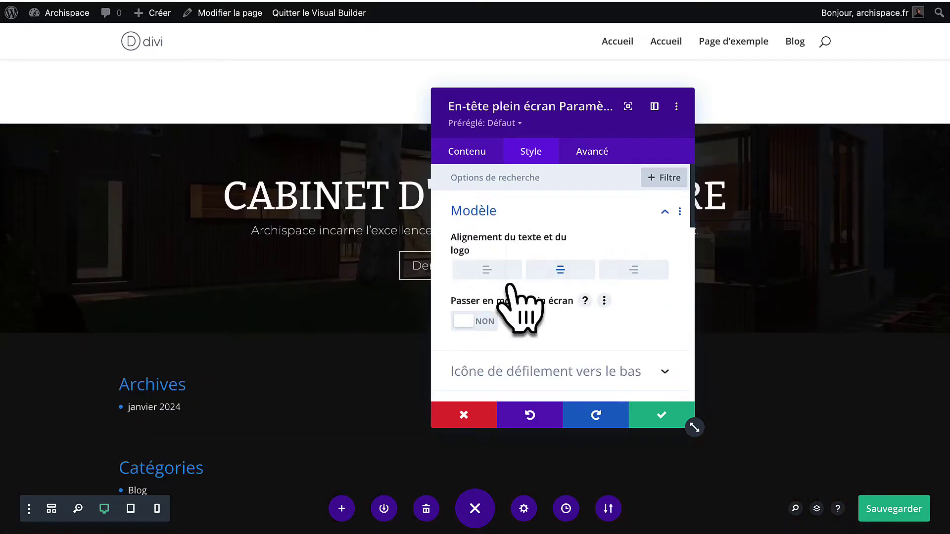
# Set the header's top and bottom inner padding to 100px.
pyautogui.scroll(-8, 510, 286)
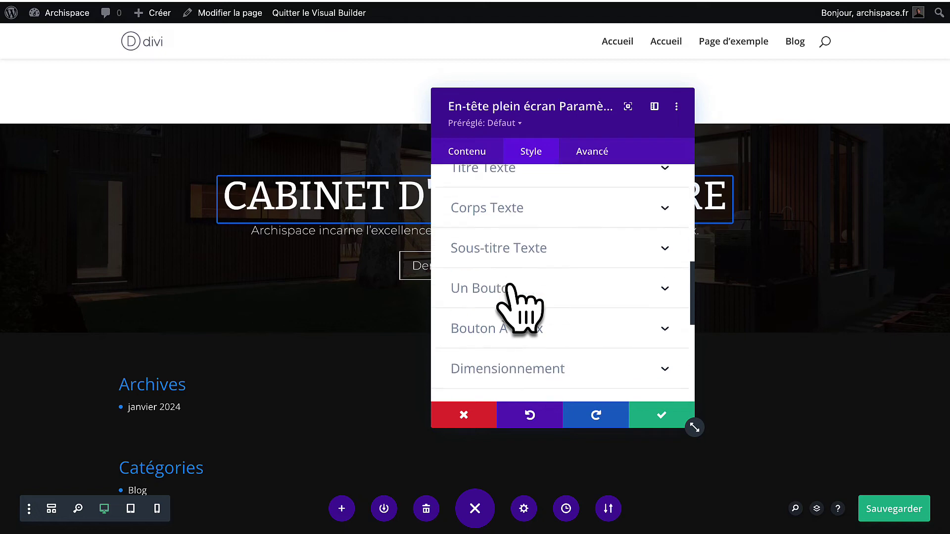
pyautogui.scroll(-3, 510, 291)
pyautogui.click(512, 334)
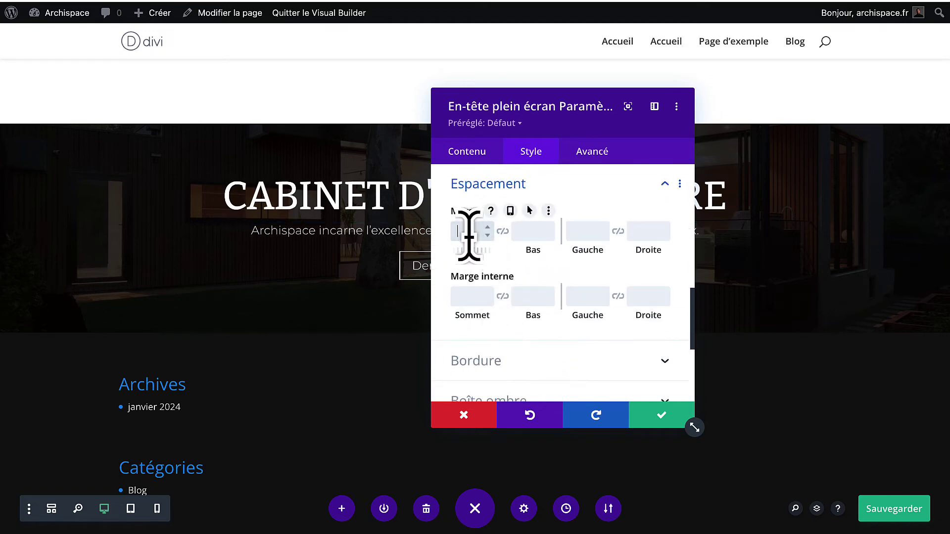
pyautogui.click(468, 296)
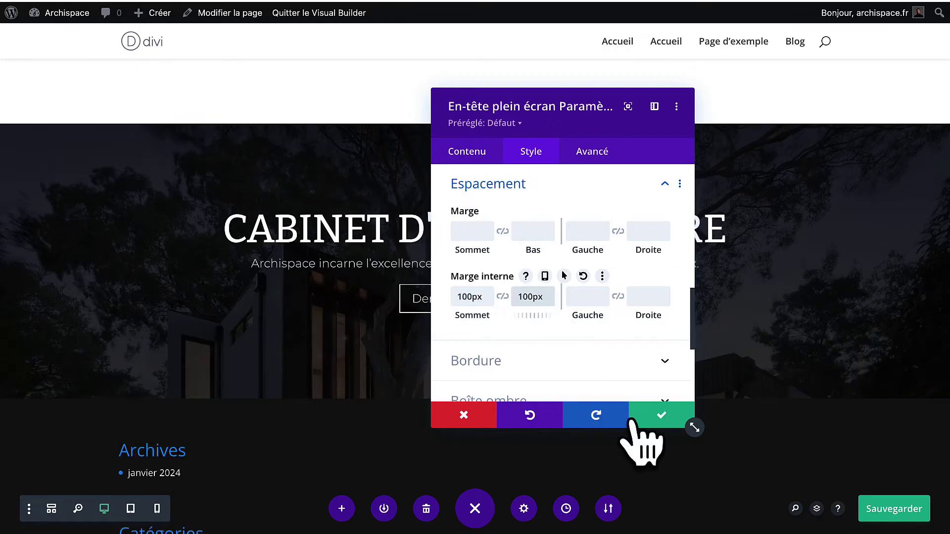
pyautogui.scroll(1, 583, 302)
# Clear the Demander un devis button text from the copied header.
pyautogui.click(467, 154)
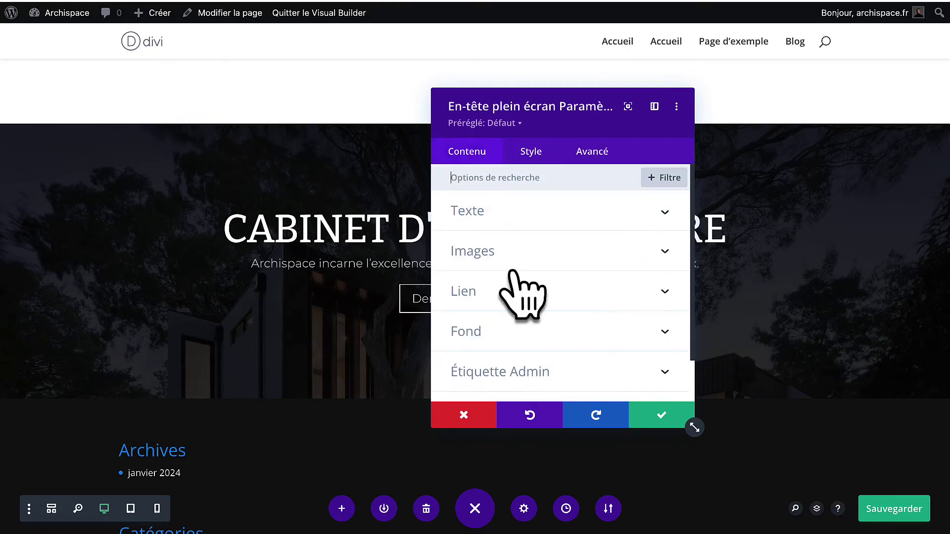
pyautogui.click(514, 213)
pyautogui.scroll(-1, 508, 341)
pyautogui.tripleClick(503, 323)
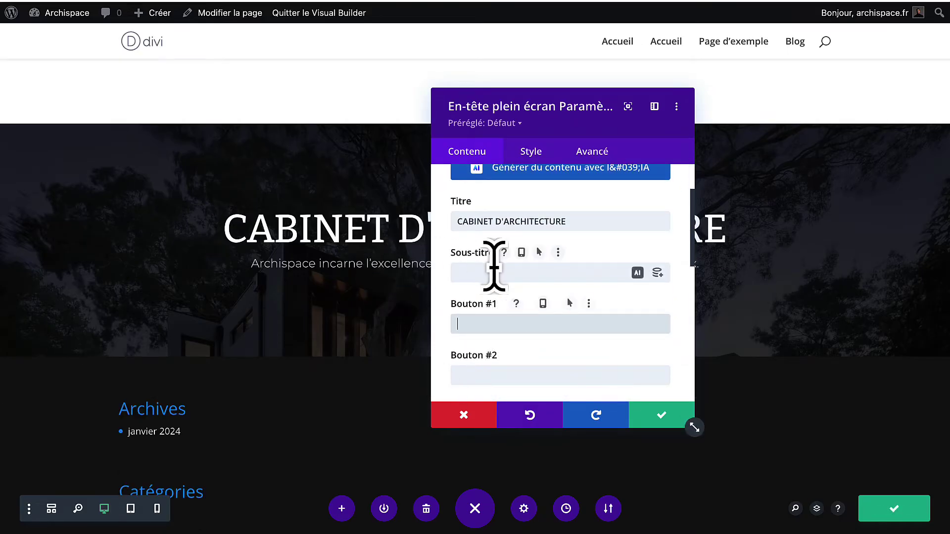
# Copy the Le Corbusier quote from the live site and paste it over the CABINET D'ARCHITECTURE title.
pyautogui.moveTo(505, 116); pyautogui.dragTo(652, 113)
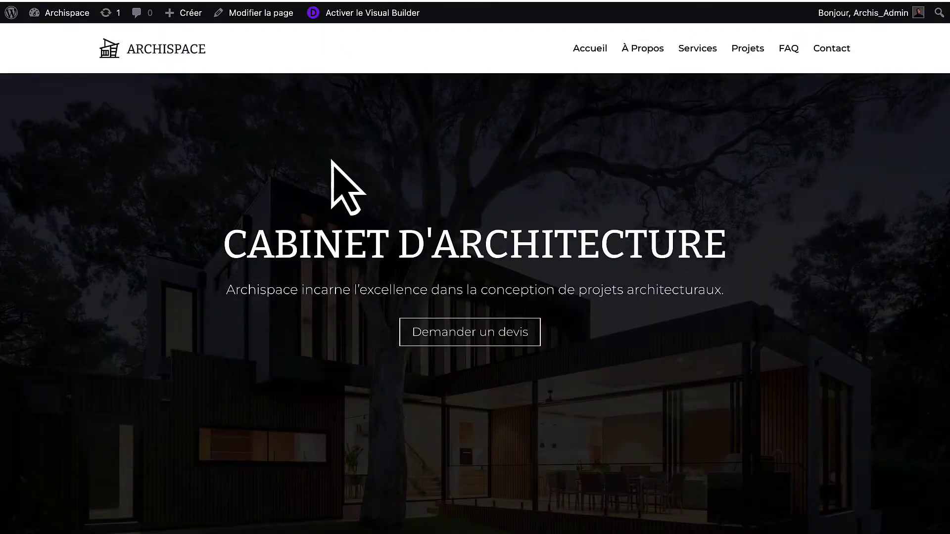
pyautogui.scroll(-20, 332, 161)
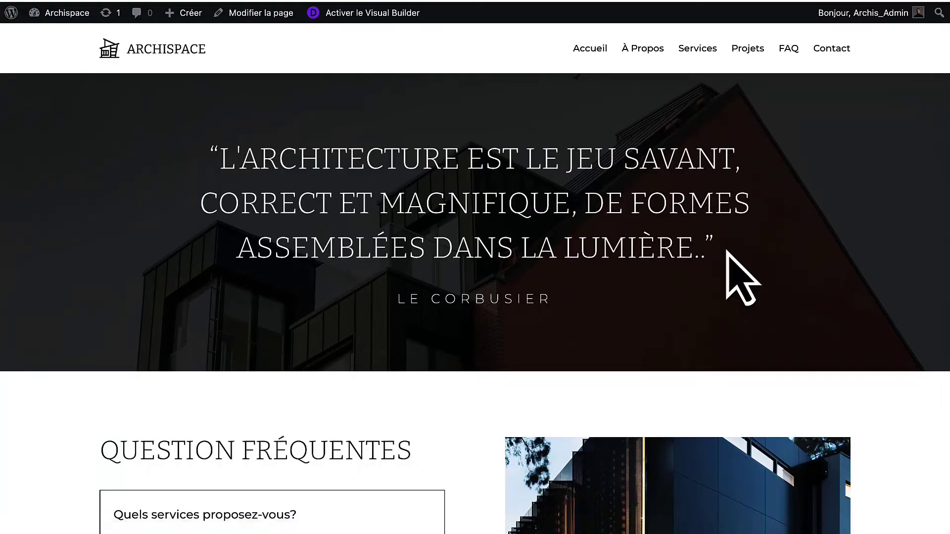
pyautogui.moveTo(726, 251); pyautogui.dragTo(232, 168)
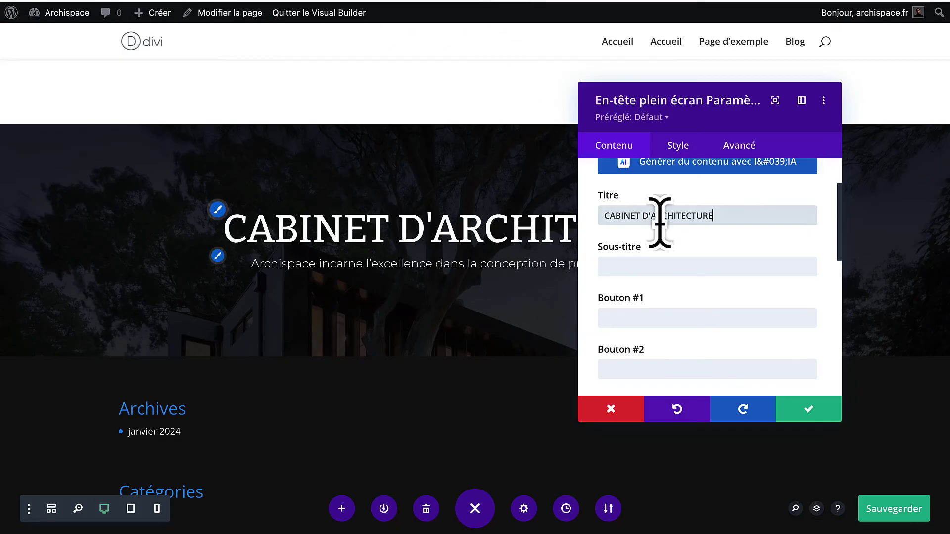
pyautogui.tripleClick(659, 214)
pyautogui.hotkey('ctrl', 'v')
# Set the quote title to a light font weight at 40px size.
pyautogui.click(677, 146)
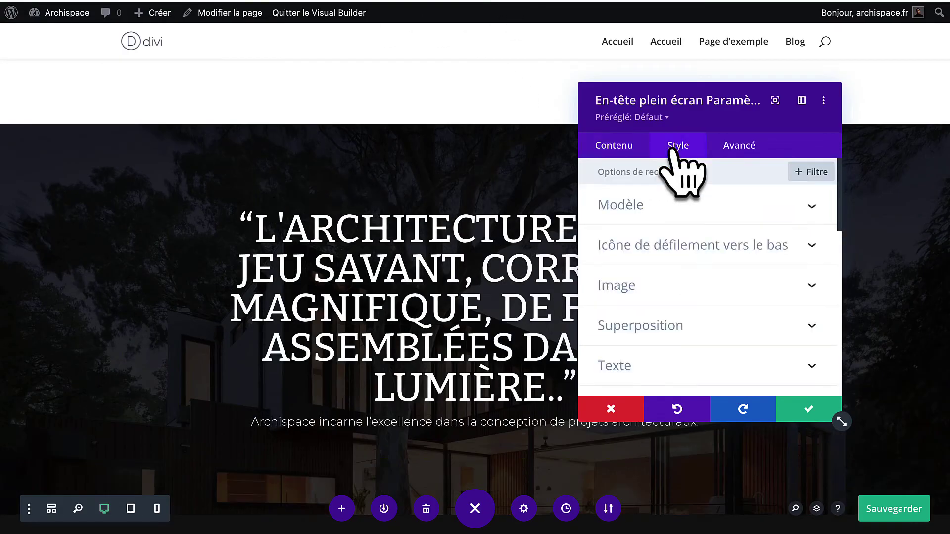
pyautogui.scroll(-3, 664, 300)
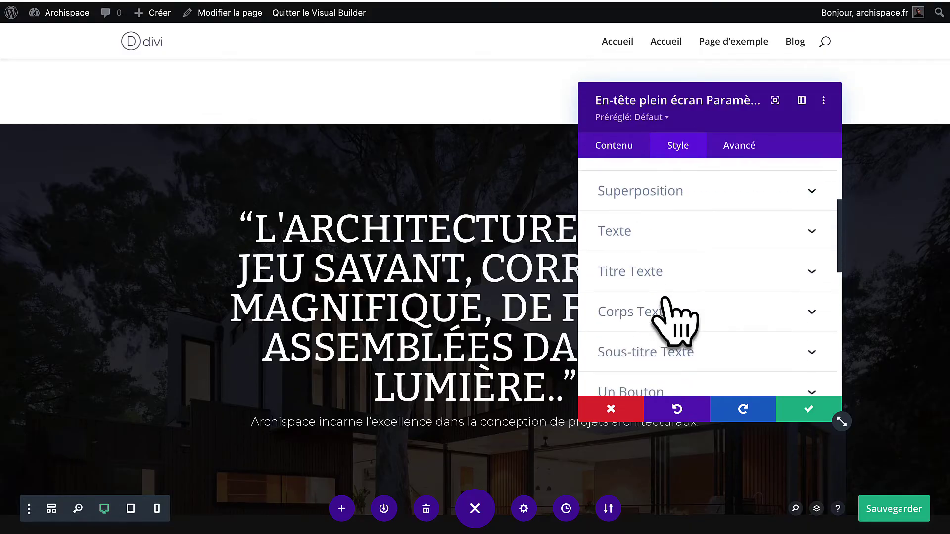
pyautogui.click(663, 275)
pyautogui.scroll(-4, 674, 297)
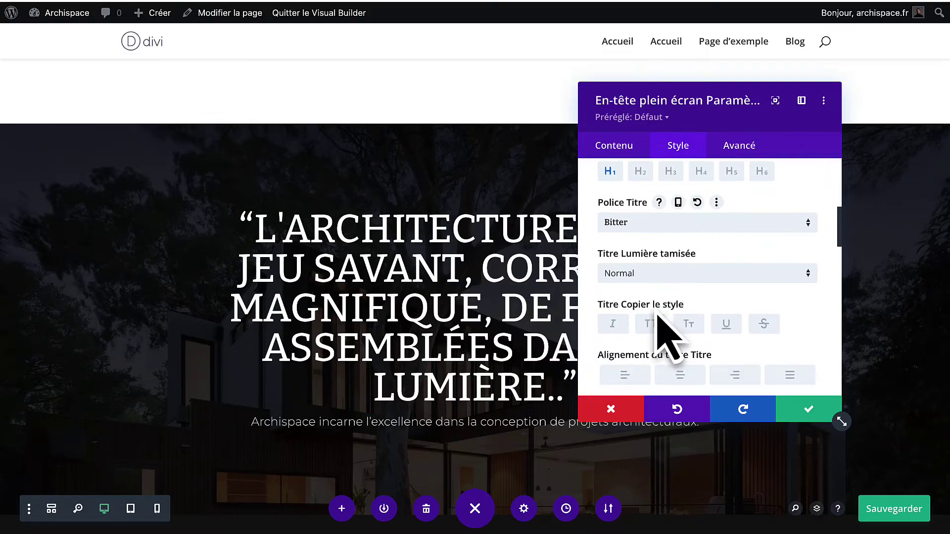
pyautogui.scroll(-3, 663, 341)
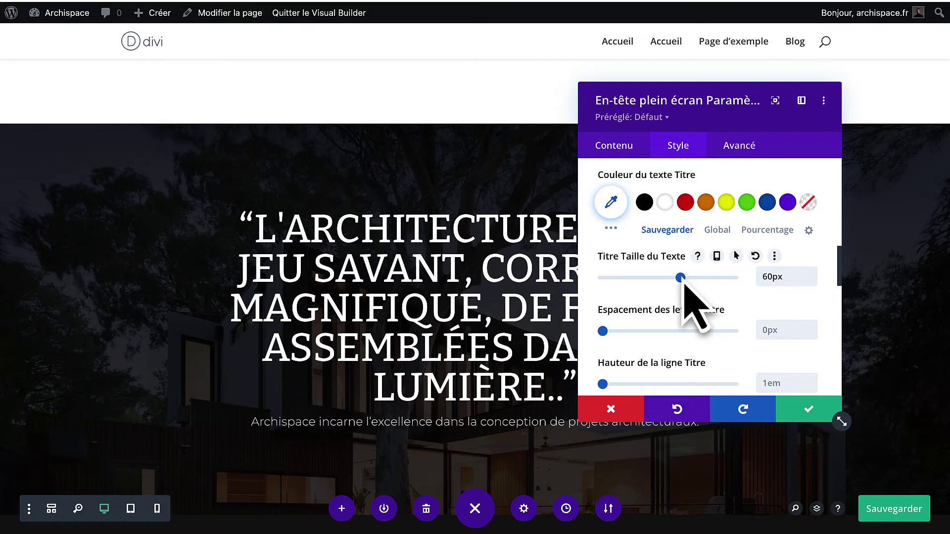
pyautogui.moveTo(681, 278); pyautogui.dragTo(661, 279)
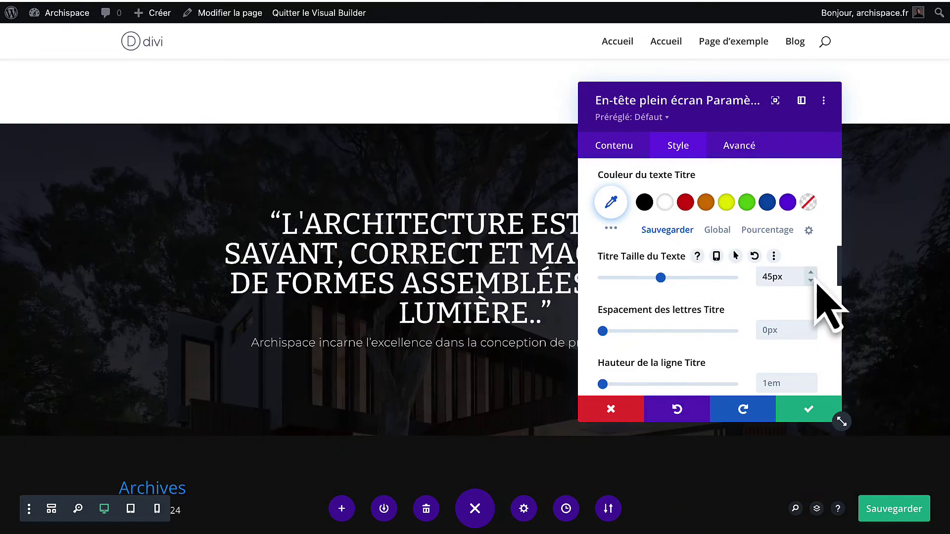
pyautogui.scroll(-2, 674, 381)
pyautogui.scroll(7, 674, 381)
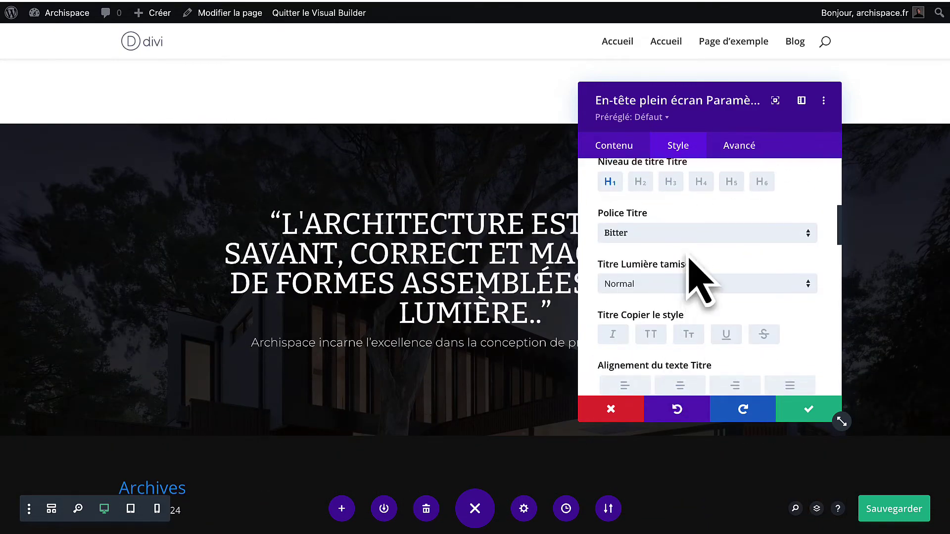
pyautogui.click(684, 284)
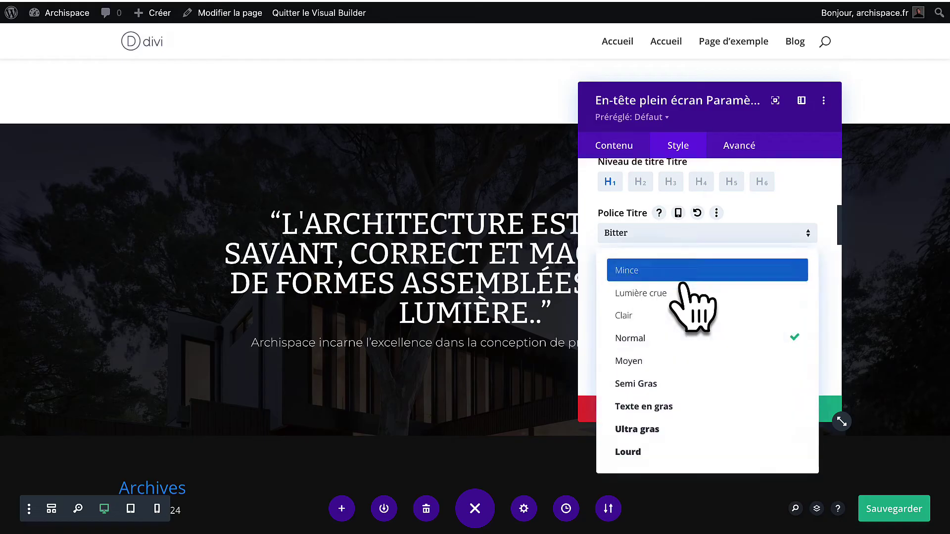
pyautogui.click(666, 318)
pyautogui.scroll(-4, 666, 318)
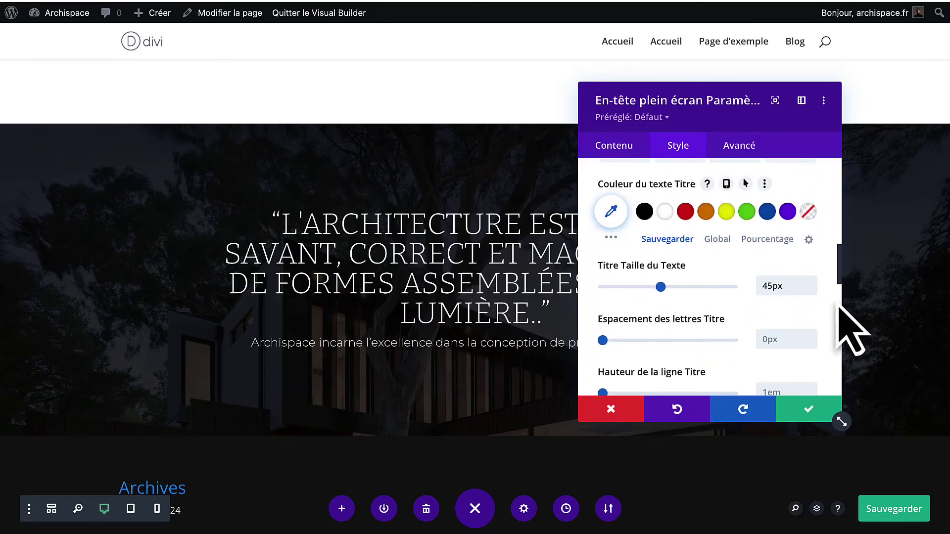
pyautogui.click(811, 290)
pyautogui.click(811, 291)
pyautogui.click(811, 291)
pyautogui.click(811, 291)
pyautogui.click(811, 291)
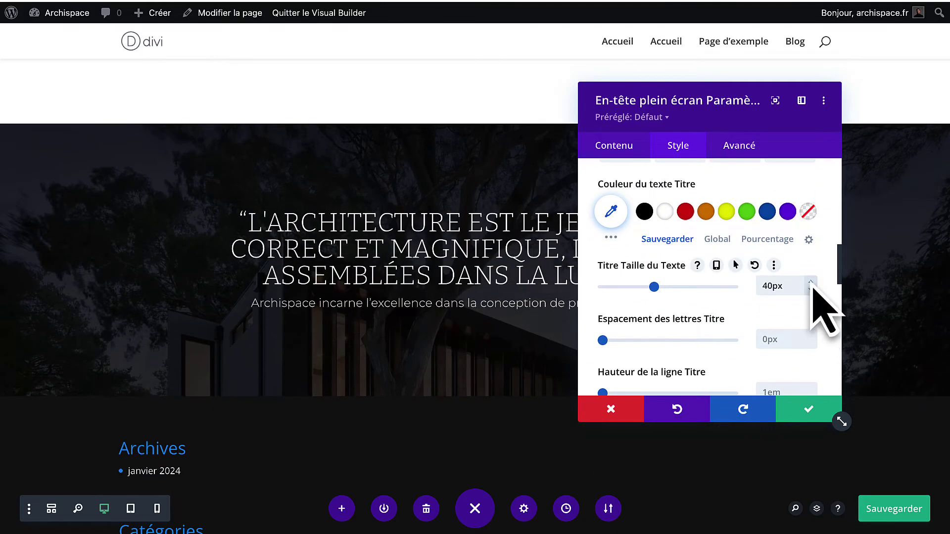
# Increase the quote title's line height to 1.5em.
pyautogui.scroll(-1, 641, 376)
pyautogui.moveTo(603, 357); pyautogui.dragTo(636, 358)
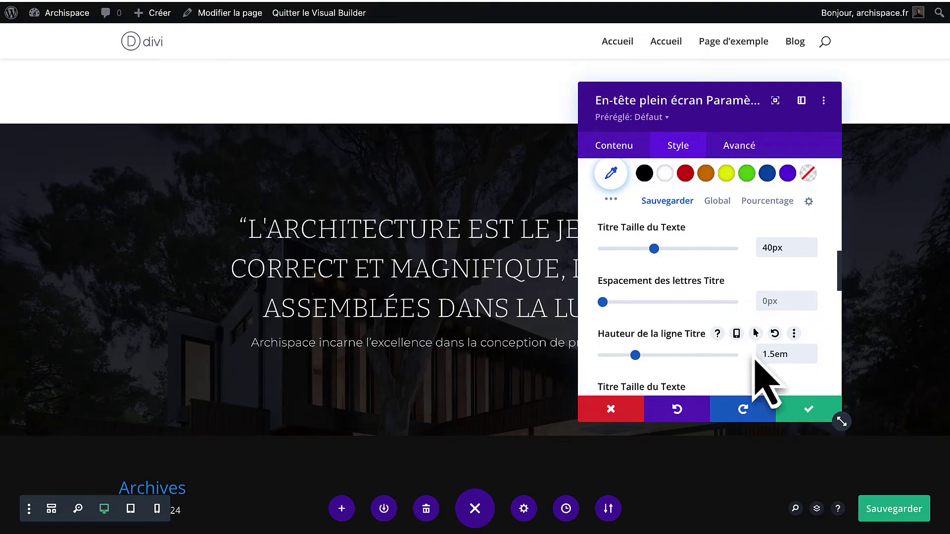
pyautogui.scroll(-2, 752, 355)
pyautogui.scroll(5, 693, 297)
pyautogui.click(616, 146)
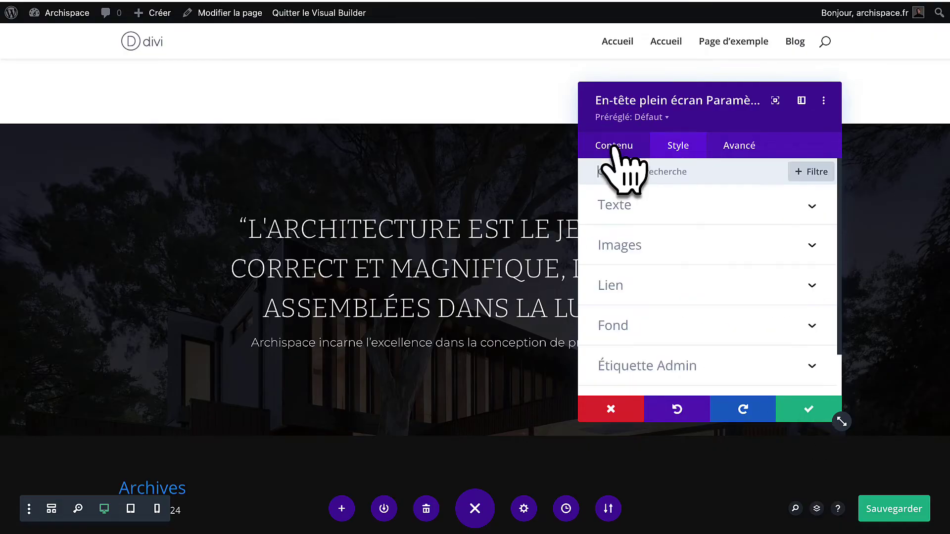
pyautogui.click(652, 205)
pyautogui.scroll(-2, 656, 363)
# Replace the header's body paragraph under the title with the LE CORBUSIER attribution.
pyautogui.scroll(-5, 657, 364)
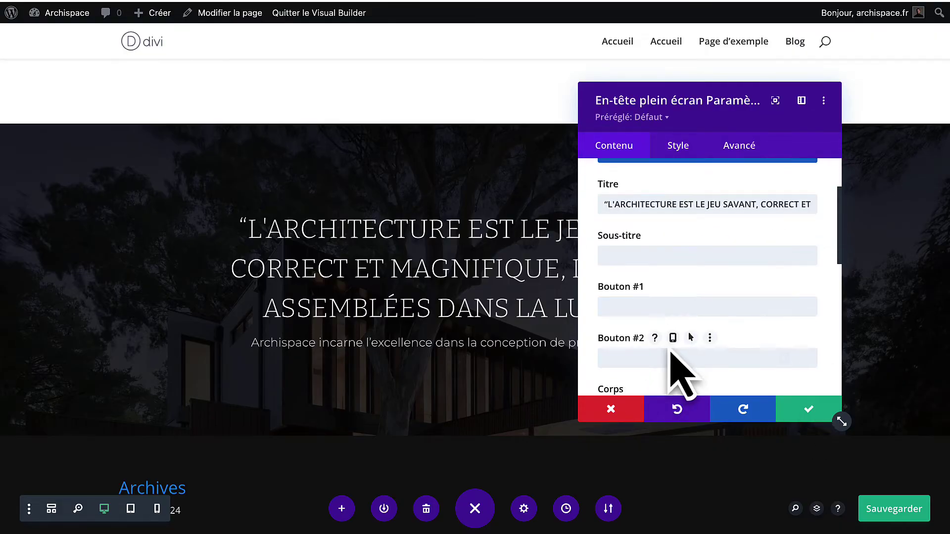
pyautogui.moveTo(794, 356); pyautogui.dragTo(545, 315)
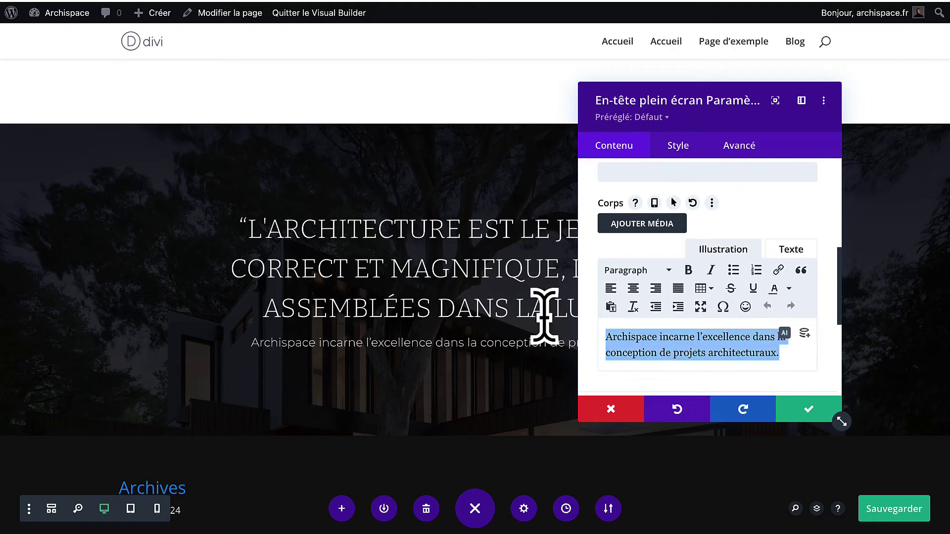
pyautogui.write('LE CORBUSIER')
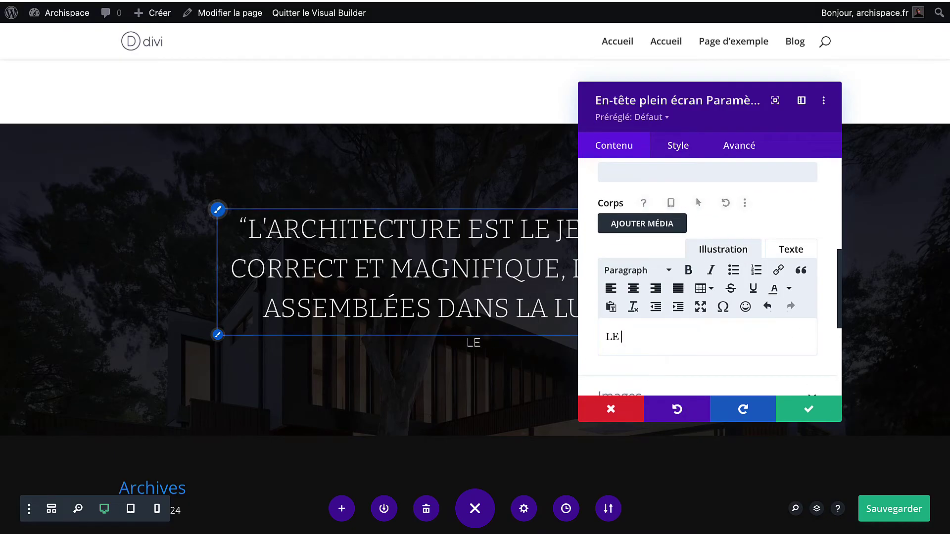
# Give the body text 6px letter spacing and 2.4em line height, then confirm the header settings.
pyautogui.click(680, 148)
pyautogui.scroll(-2, 645, 336)
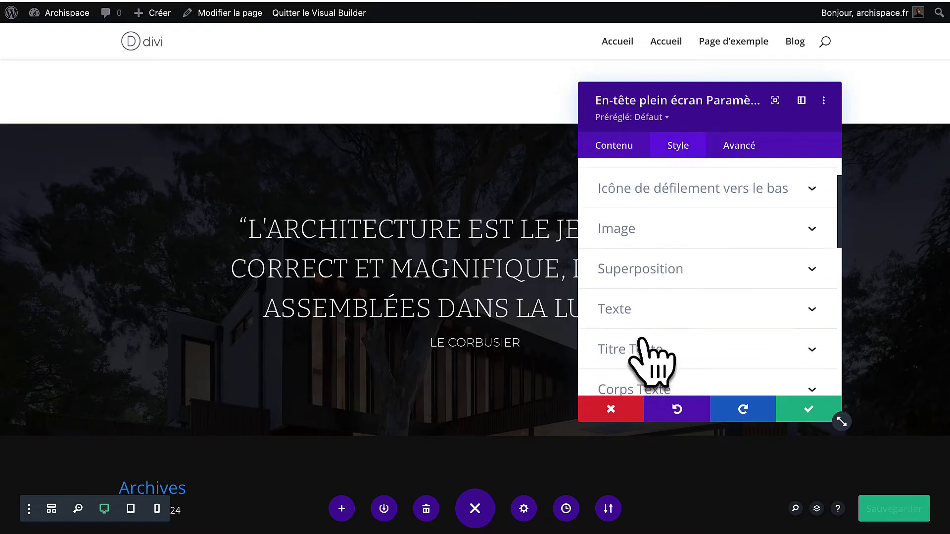
pyautogui.click(645, 316)
pyautogui.scroll(-5, 650, 320)
pyautogui.scroll(2, 649, 312)
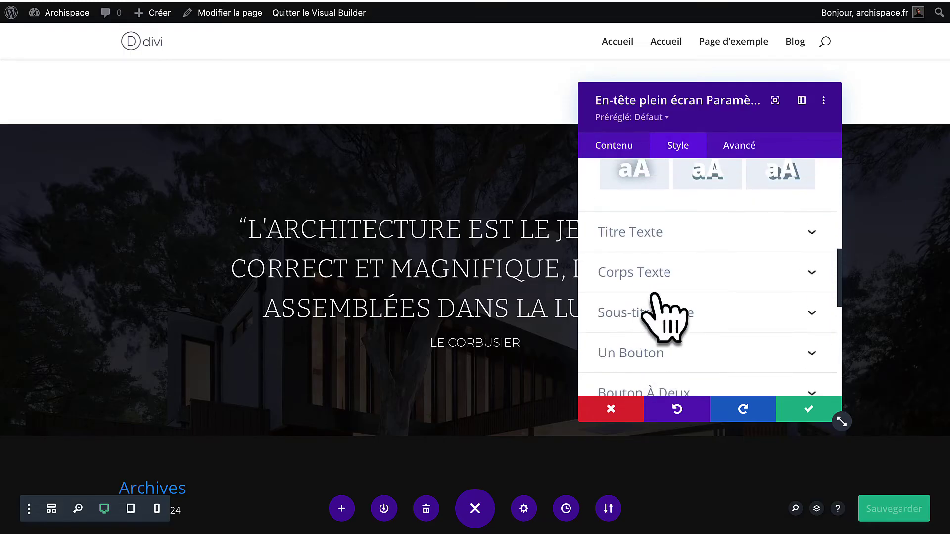
pyautogui.click(662, 272)
pyautogui.scroll(1, 662, 275)
pyautogui.scroll(-6, 662, 275)
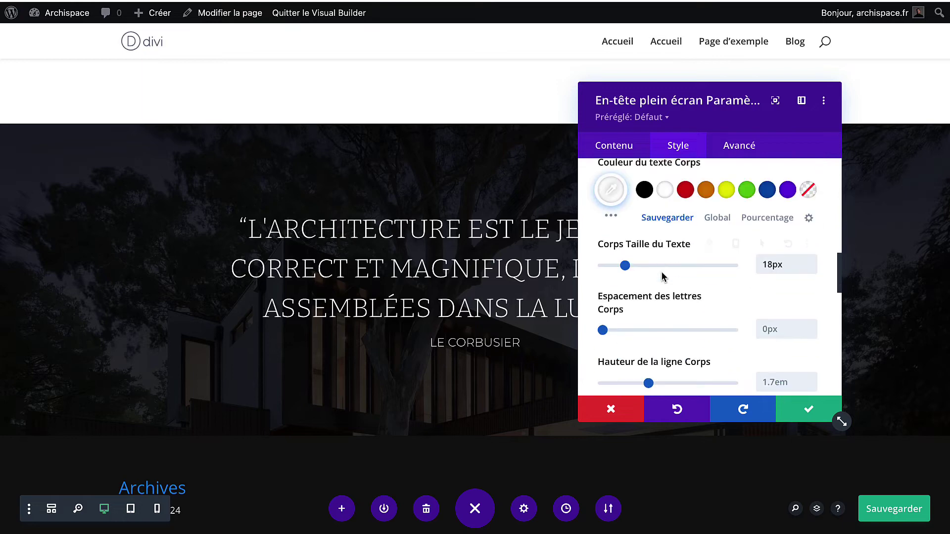
pyautogui.moveTo(604, 333); pyautogui.dragTo(610, 330)
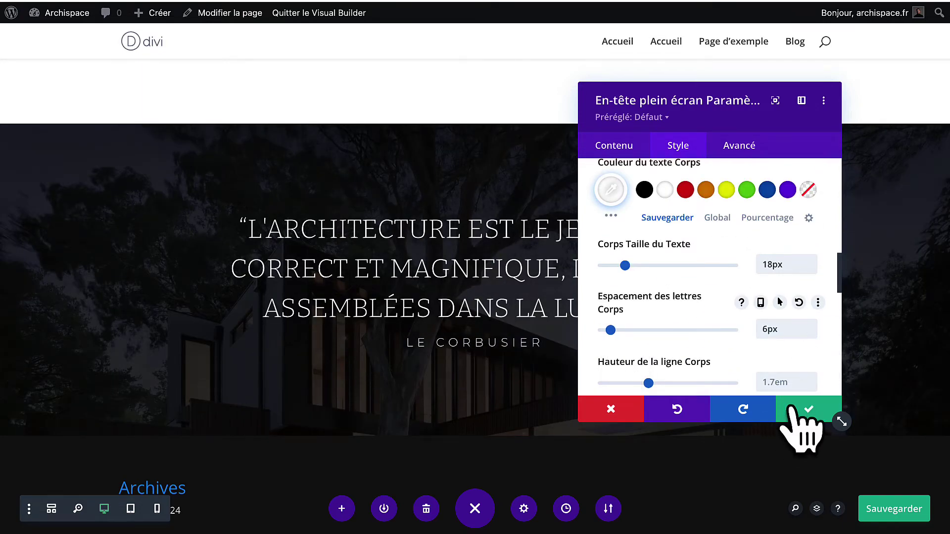
pyautogui.moveTo(648, 384); pyautogui.dragTo(675, 384)
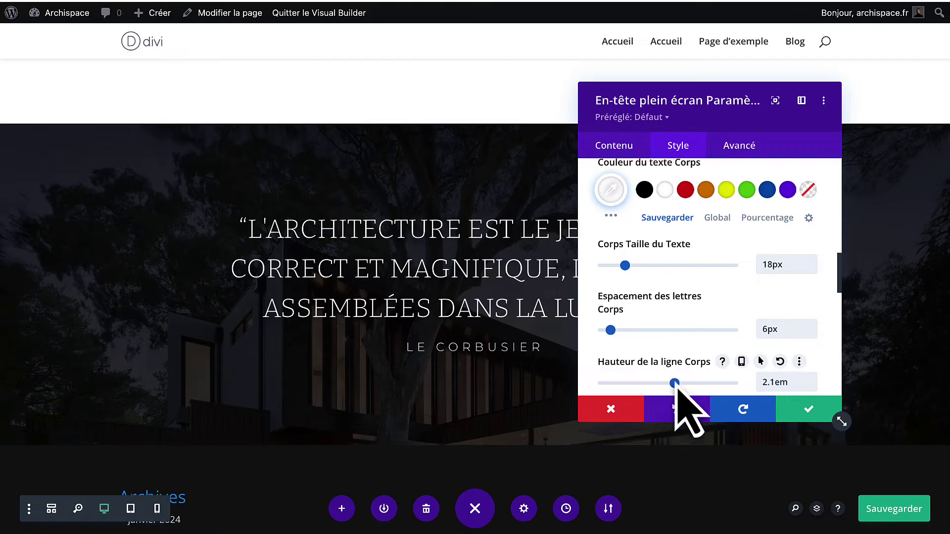
pyautogui.click(802, 413)
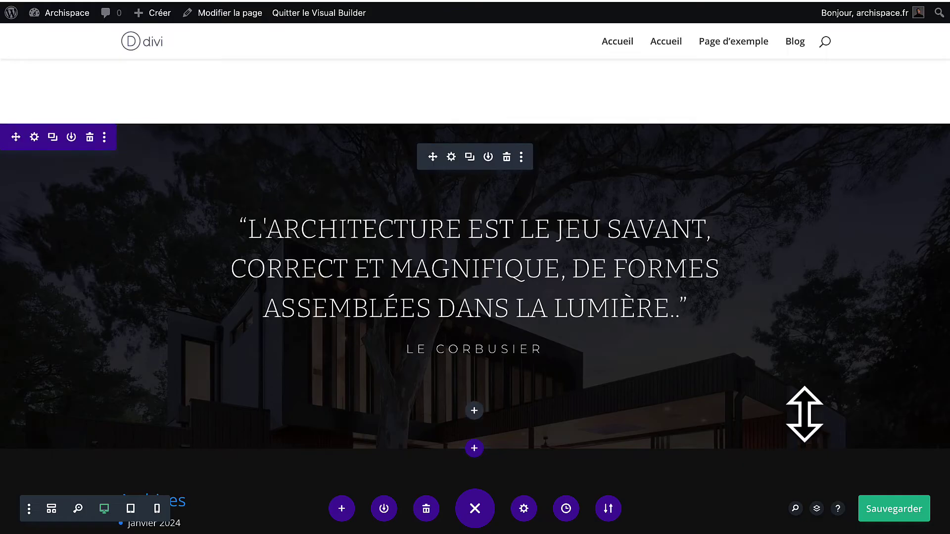
# Save the page and set Section-citation.jpg as the quote section's background image.
pyautogui.click(893, 510)
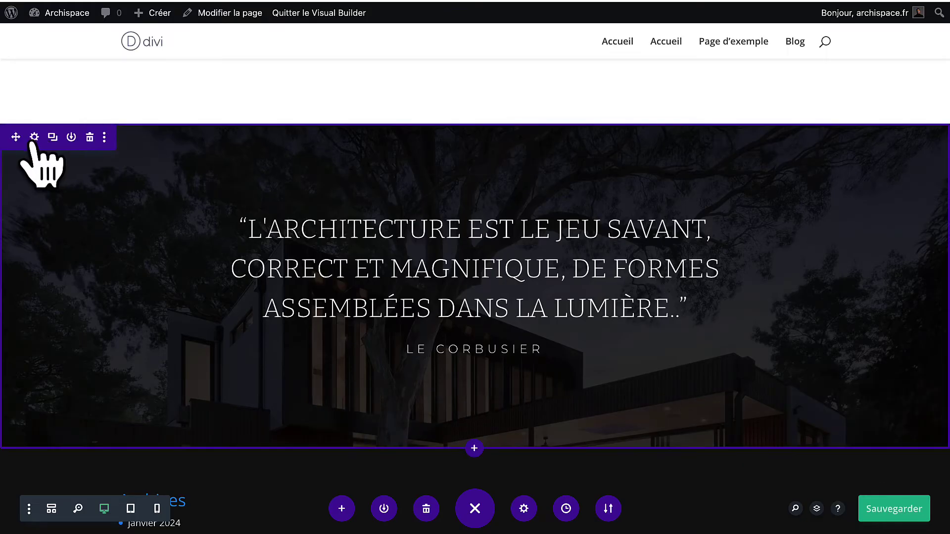
pyautogui.click(34, 137)
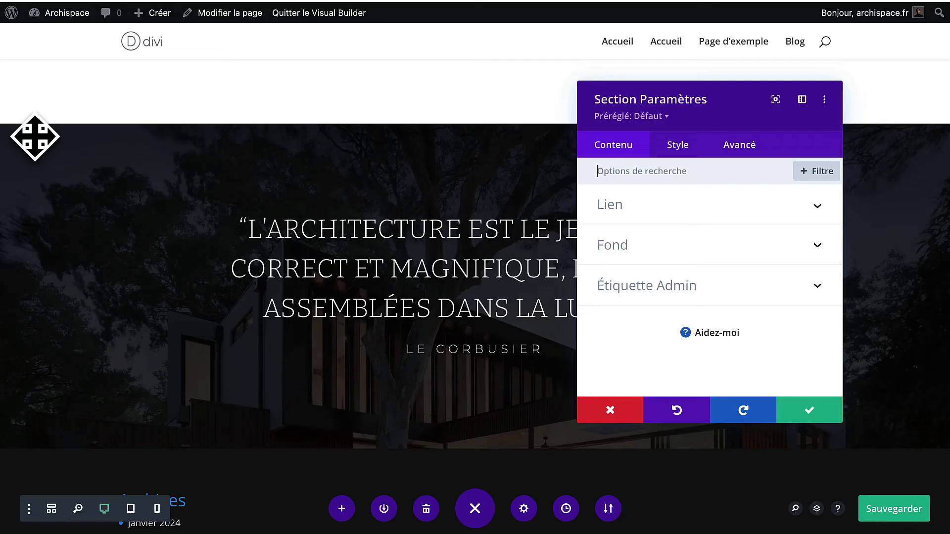
pyautogui.click(676, 255)
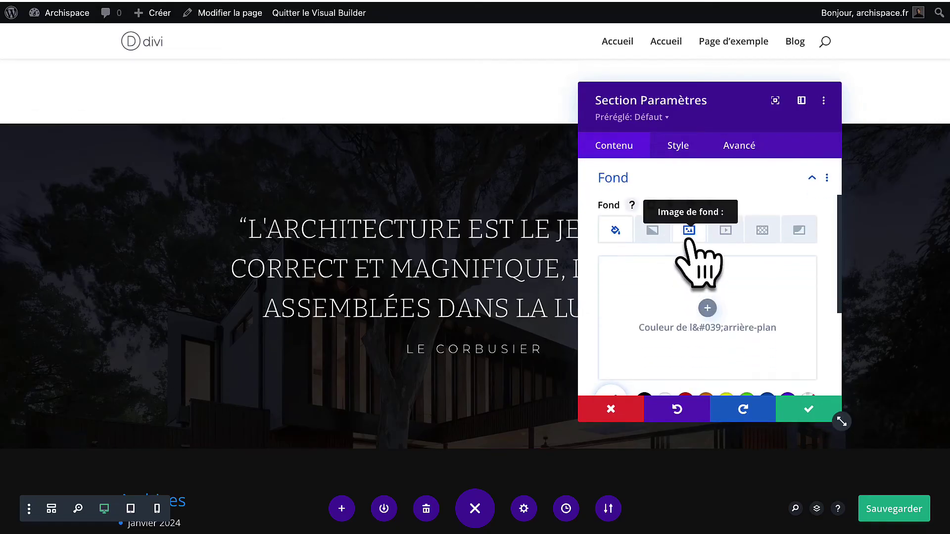
pyautogui.click(688, 230)
pyautogui.click(689, 310)
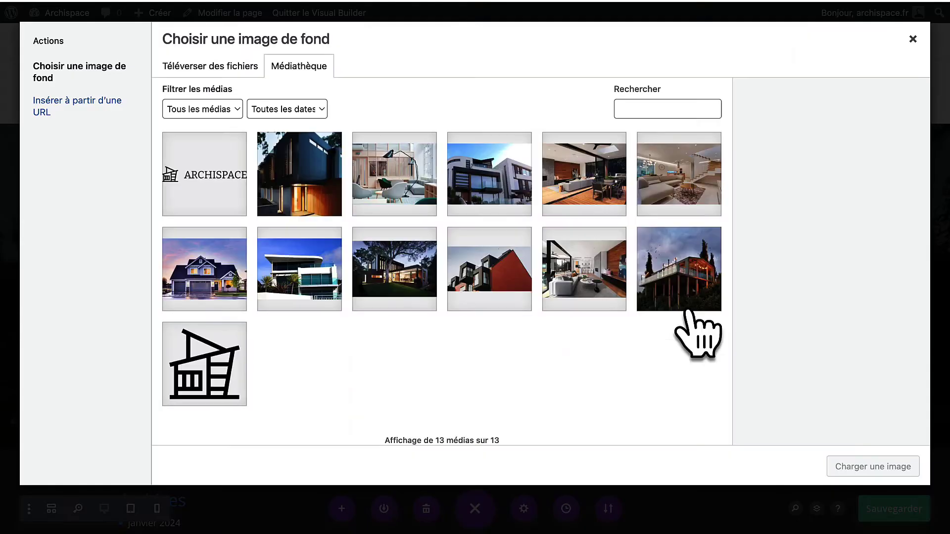
pyautogui.click(482, 270)
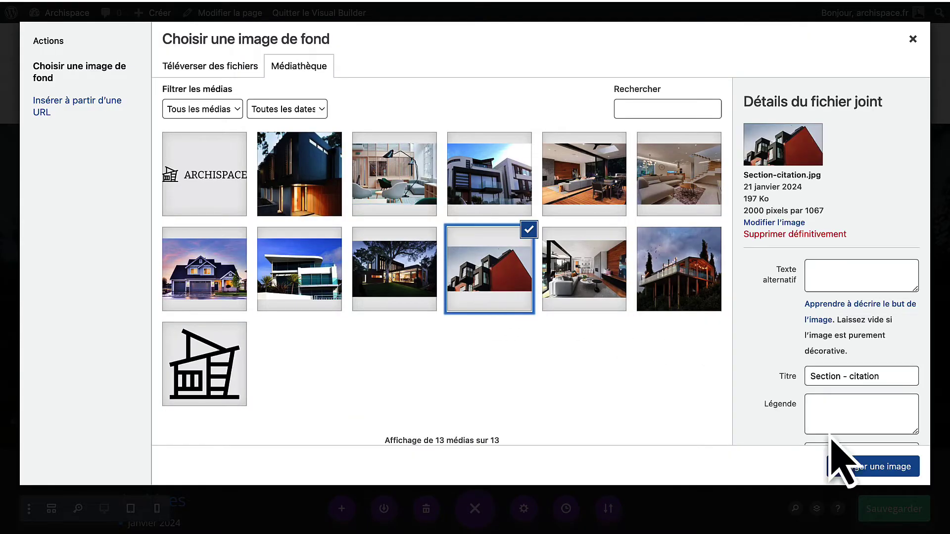
pyautogui.click(881, 469)
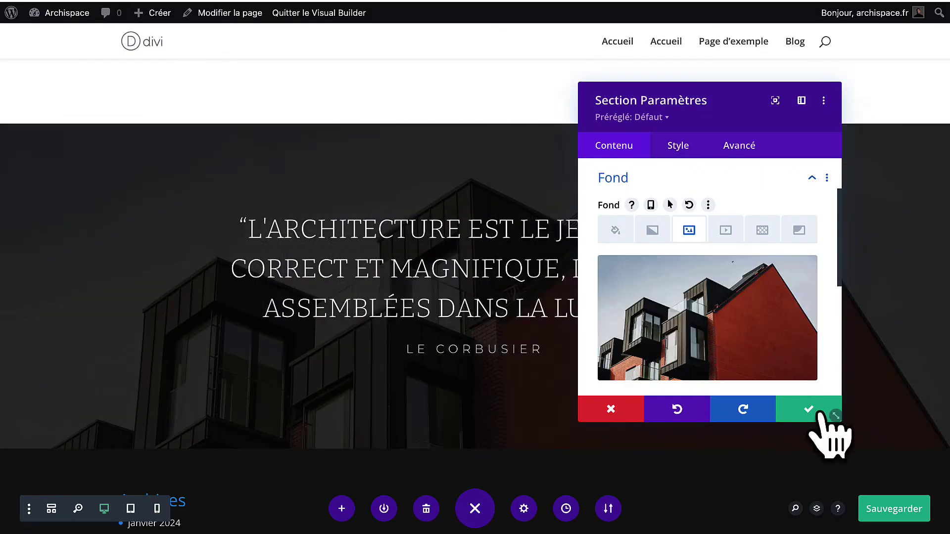
pyautogui.click(806, 410)
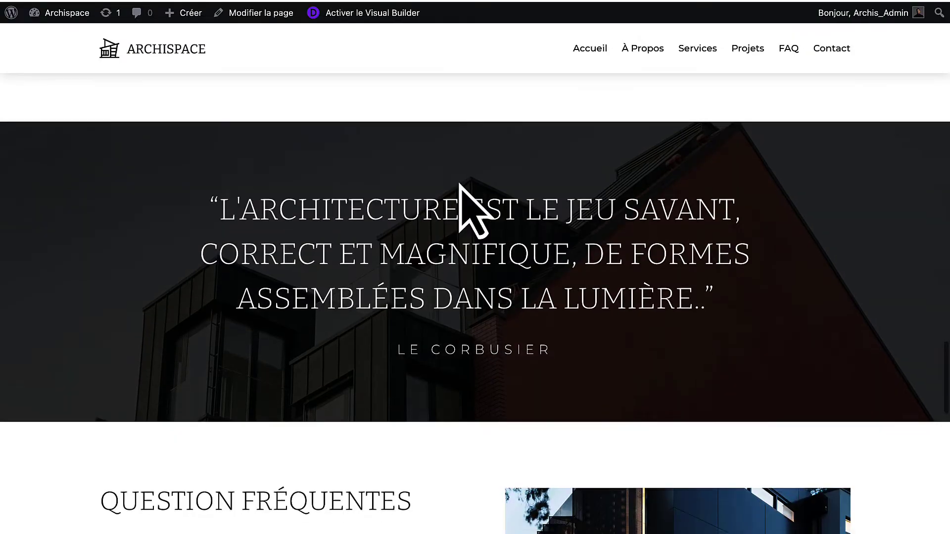
# Copy the Notre Cabinet section and paste it below the Le Corbusier quote section.
pyautogui.scroll(-4, 460, 186)
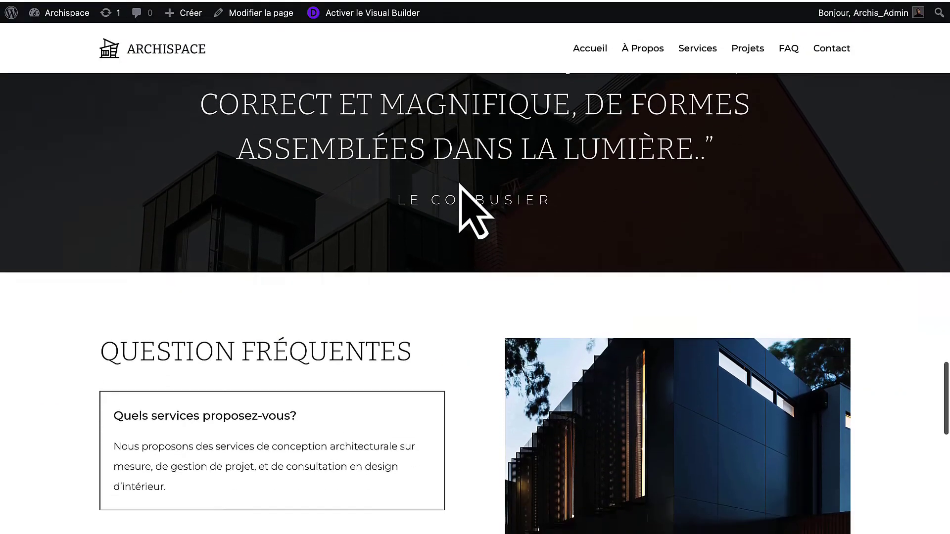
pyautogui.scroll(-4, 460, 184)
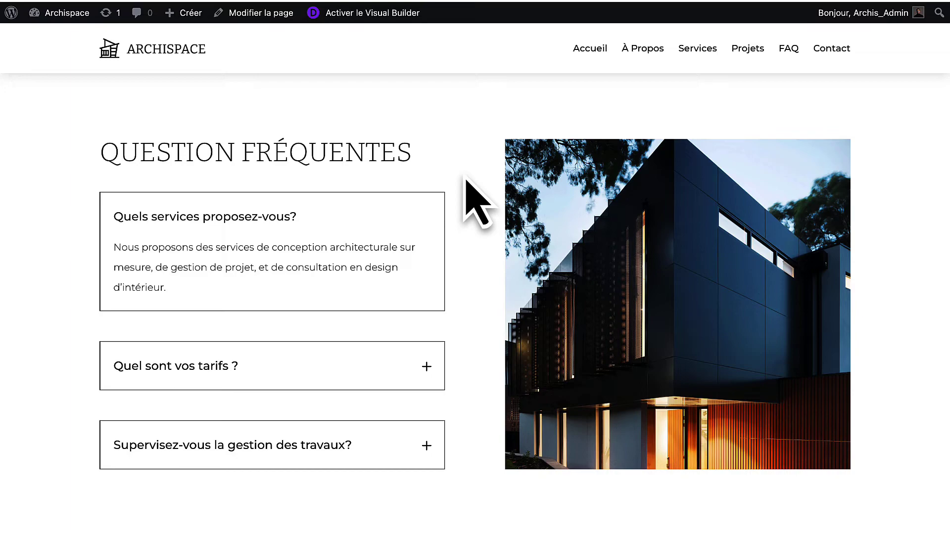
pyautogui.scroll(15, 466, 179)
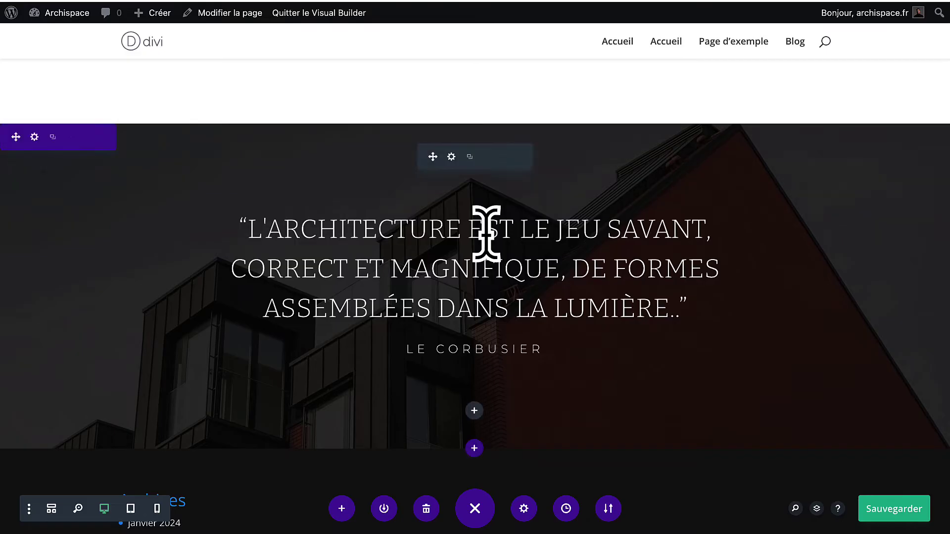
pyautogui.scroll(-10, 492, 248)
pyautogui.scroll(6, 487, 237)
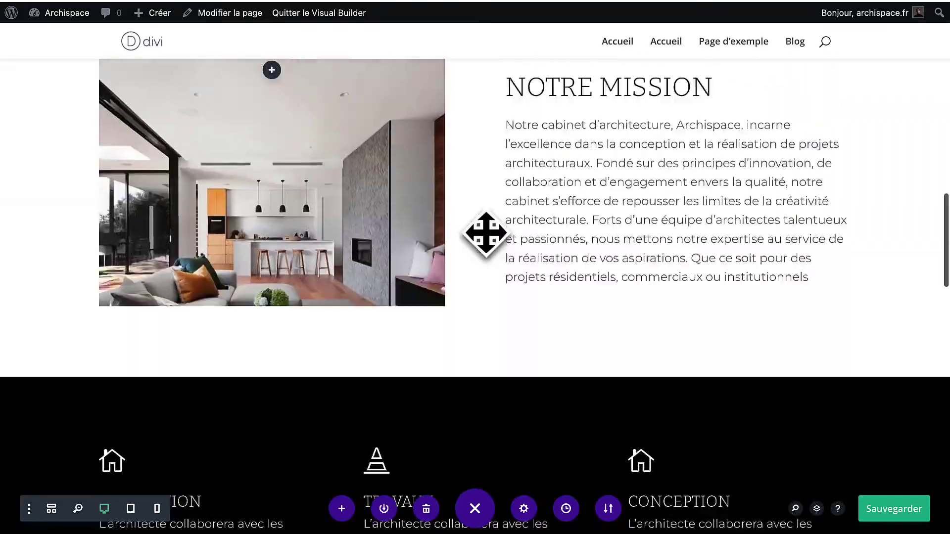
pyautogui.scroll(10, 486, 233)
pyautogui.scroll(-2, 445, 208)
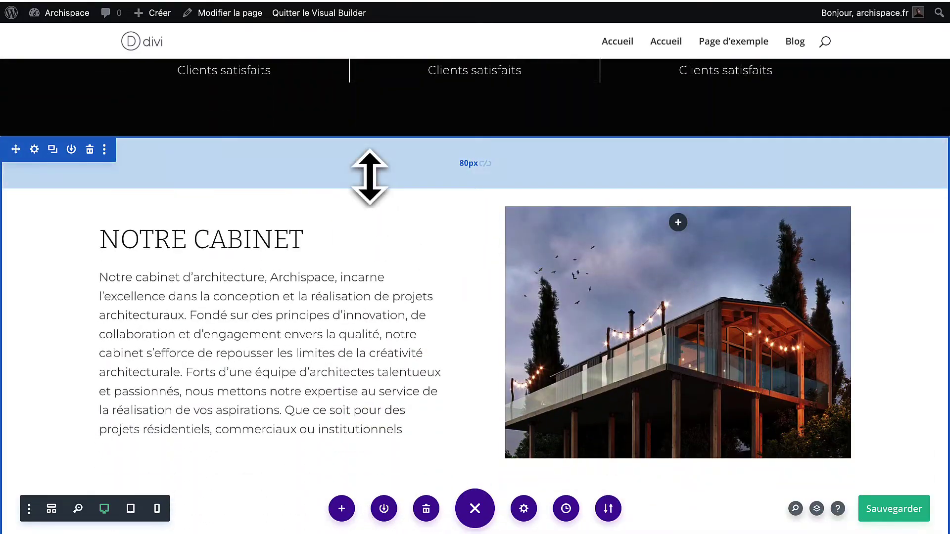
pyautogui.rightClick(370, 176)
pyautogui.click(339, 324)
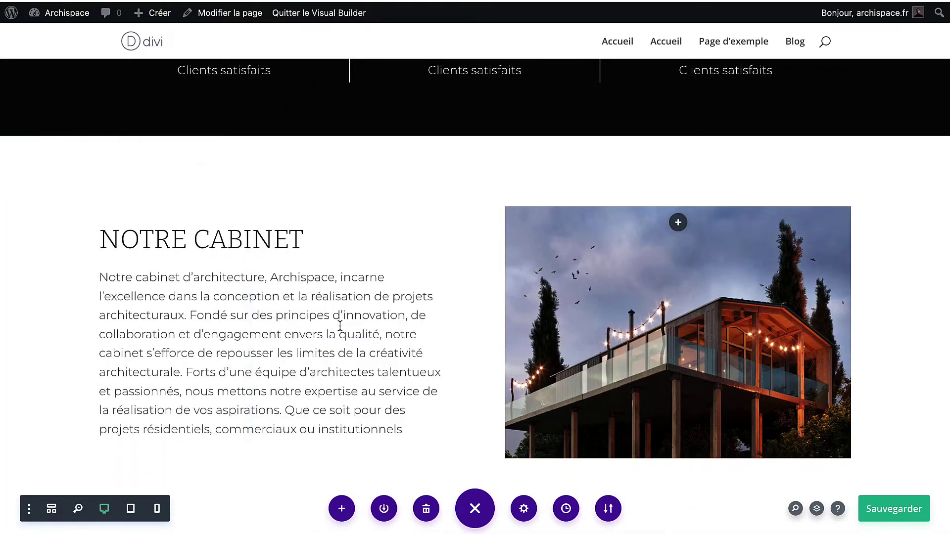
pyautogui.scroll(-15, 500, 364)
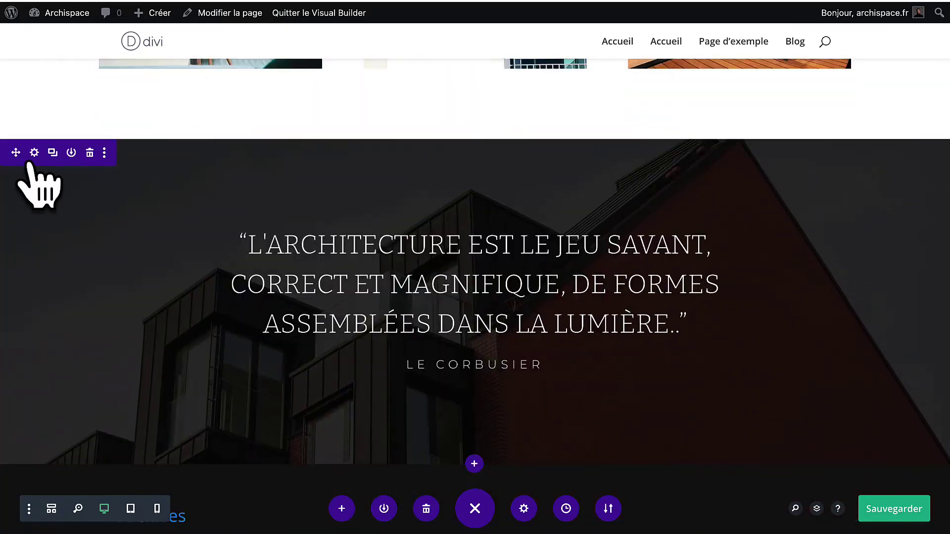
pyautogui.rightClick(30, 164)
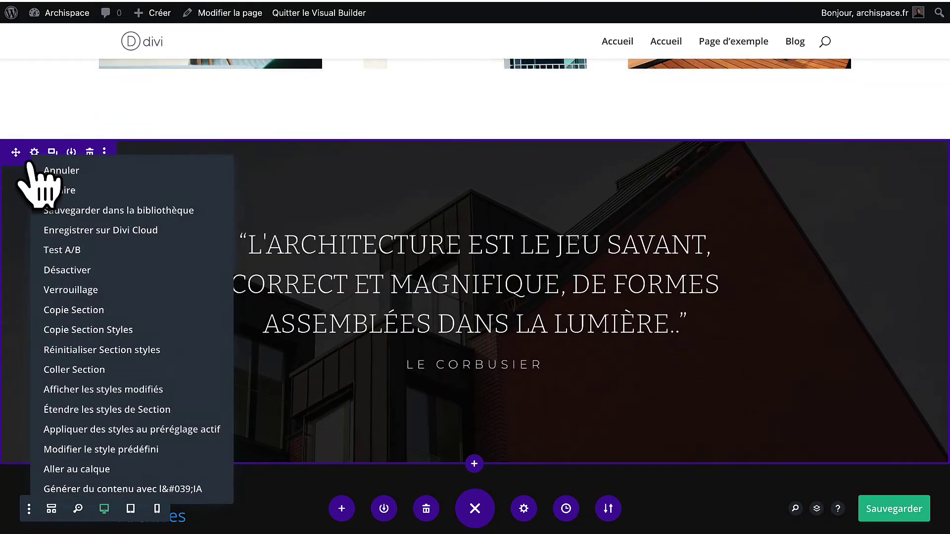
pyautogui.click(90, 374)
# Delete the duplicated Notre Mission row from the pasted section.
pyautogui.scroll(-9, 354, 313)
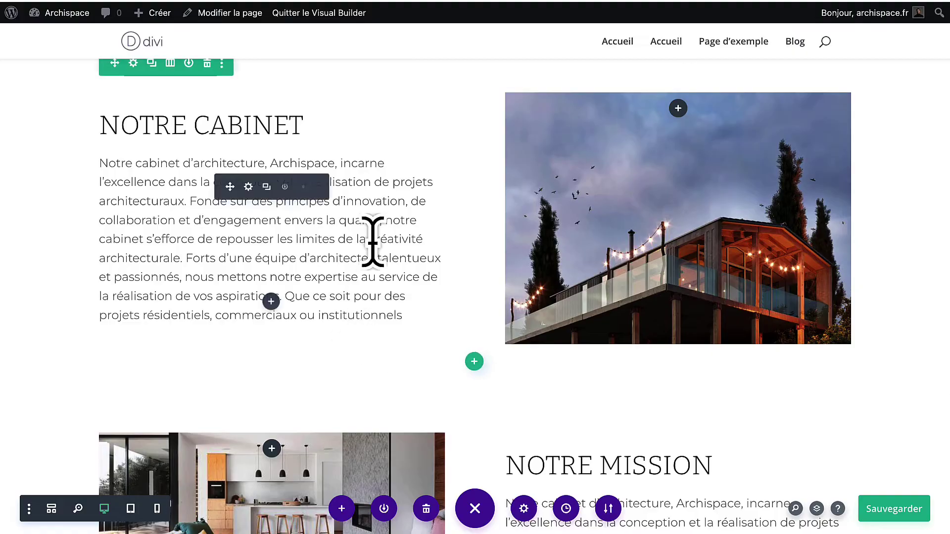
pyautogui.scroll(2, 372, 235)
pyautogui.scroll(-6, 372, 240)
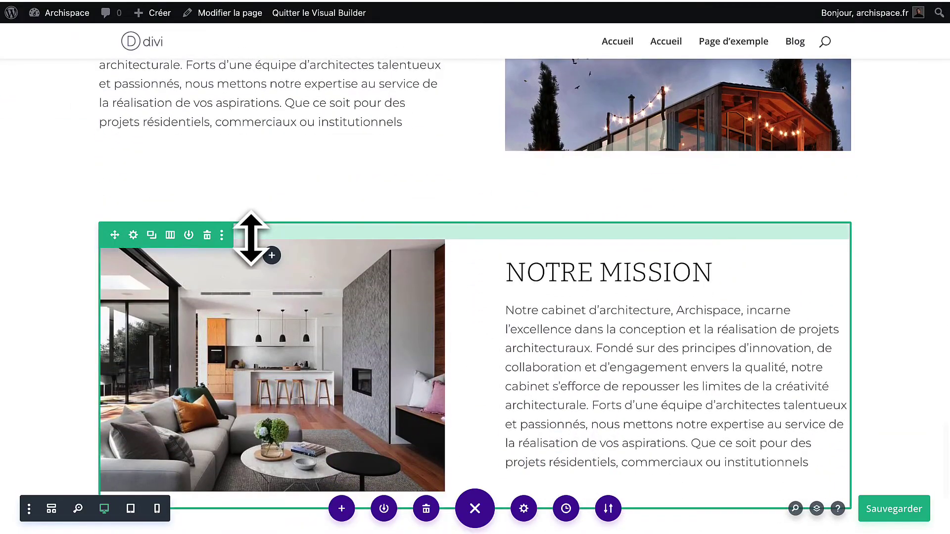
pyautogui.click(208, 235)
pyautogui.scroll(3, 483, 218)
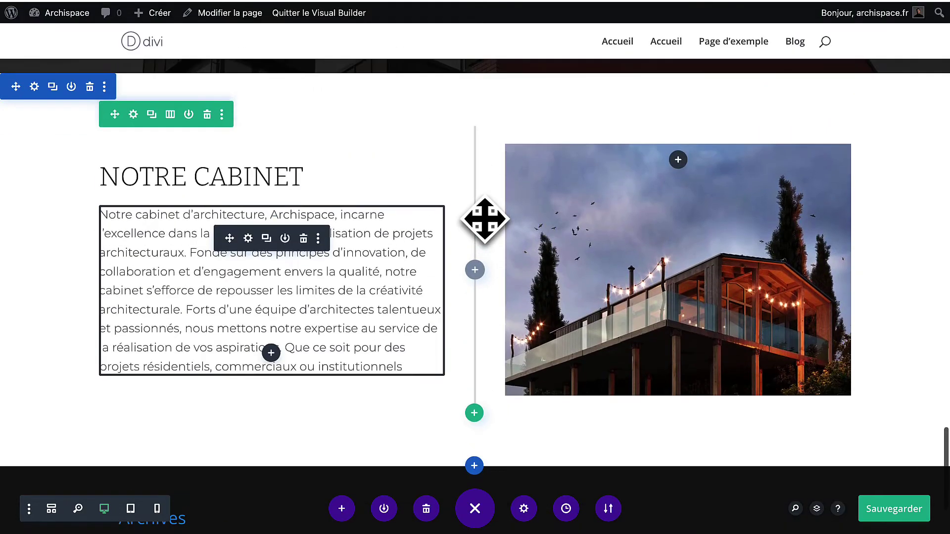
# Give the Notre Cabinet row's right column the dark modern house photo as its background image.
pyautogui.click(133, 114)
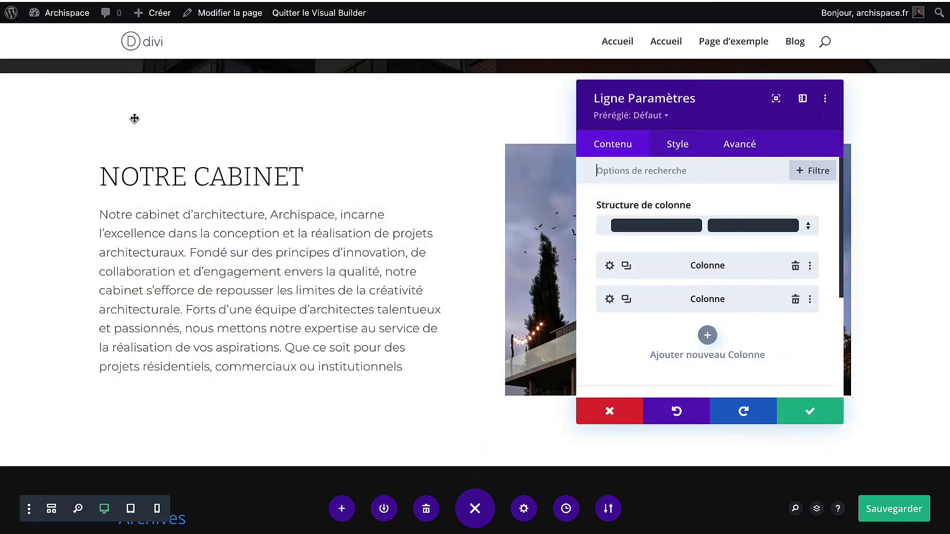
pyautogui.click(609, 300)
pyautogui.scroll(-2, 685, 328)
pyautogui.click(683, 294)
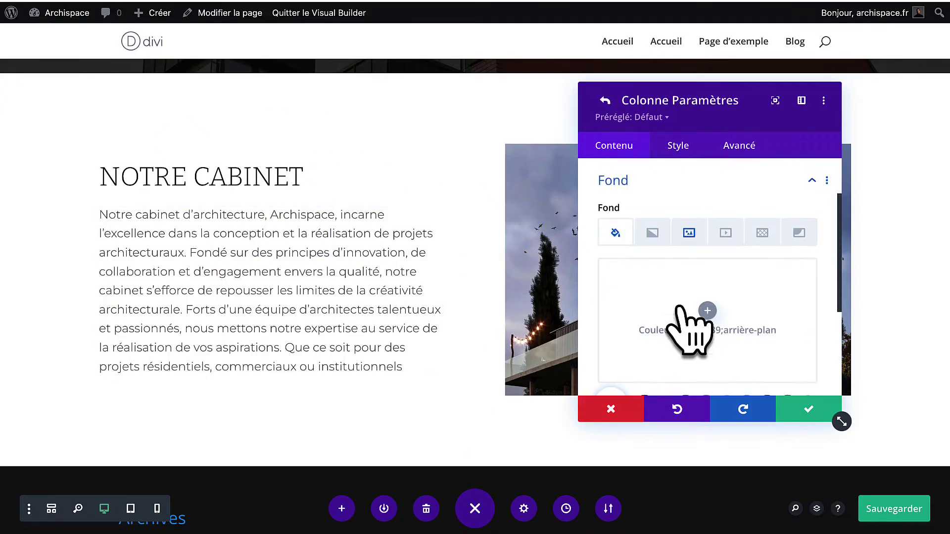
pyautogui.click(688, 230)
pyautogui.click(688, 322)
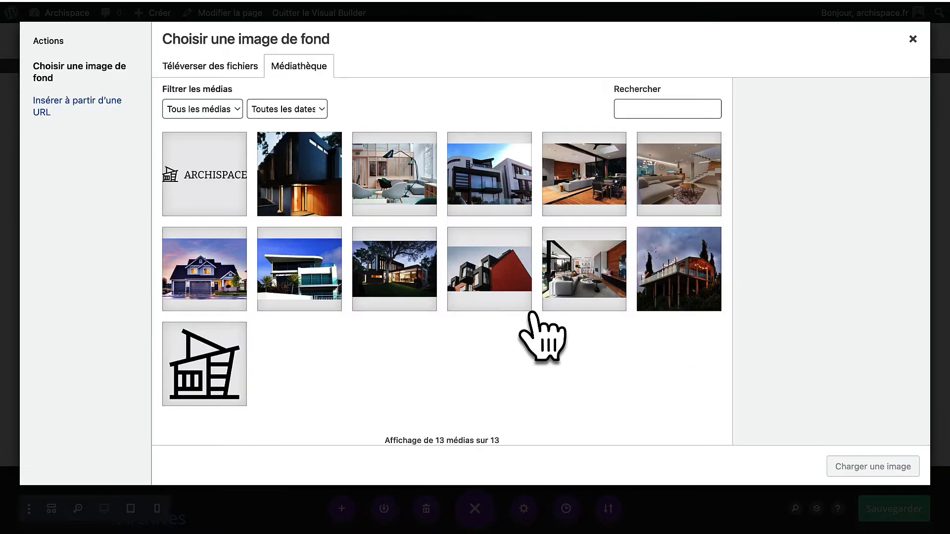
pyautogui.click(314, 201)
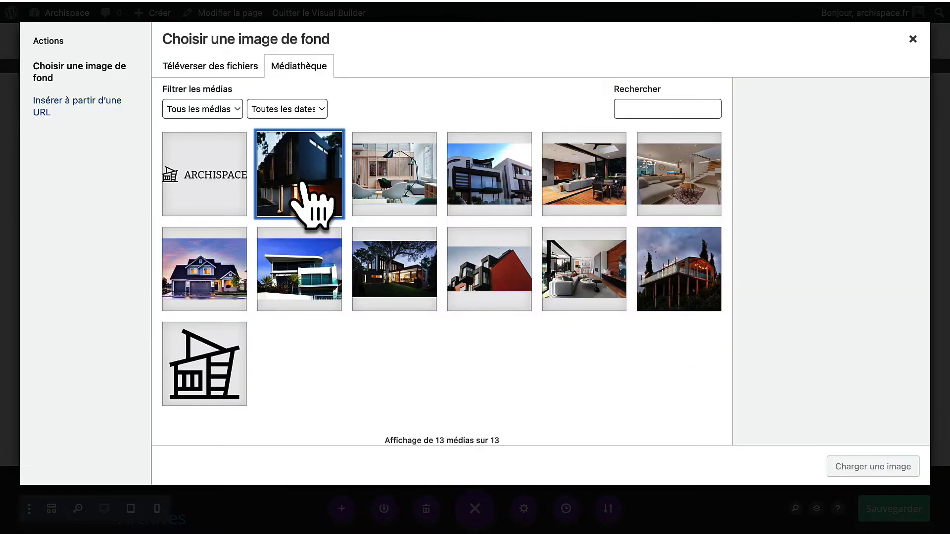
pyautogui.click(872, 468)
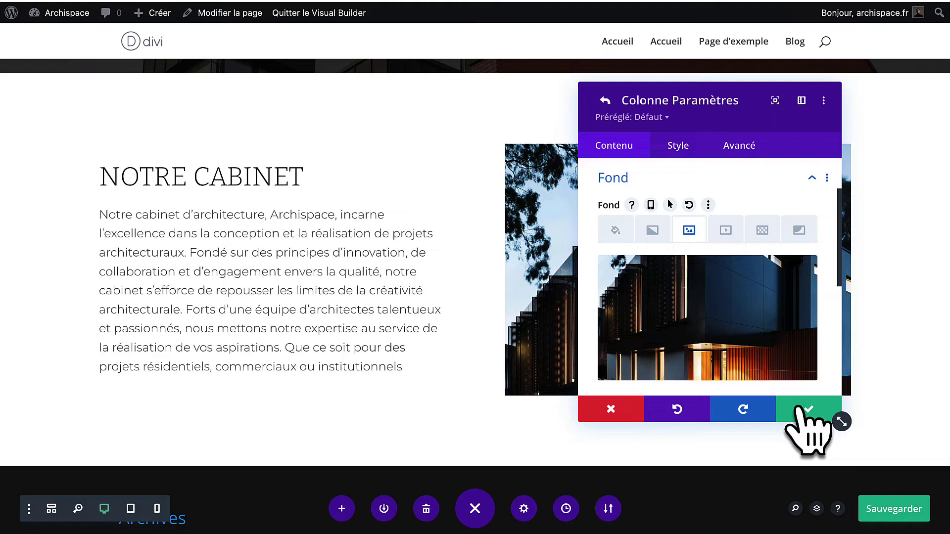
pyautogui.click(800, 409)
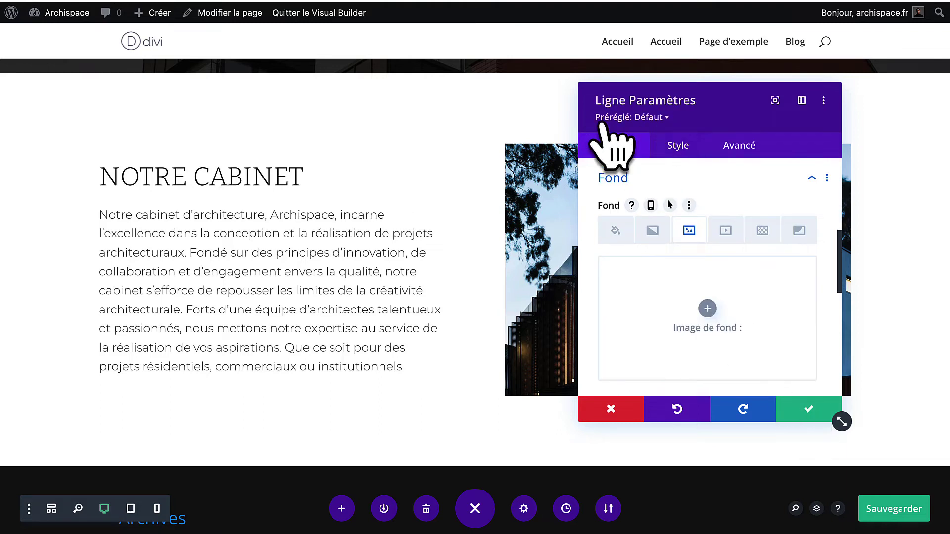
# Set the left column's top and bottom inner padding to 0px and confirm.
pyautogui.scroll(5, 678, 276)
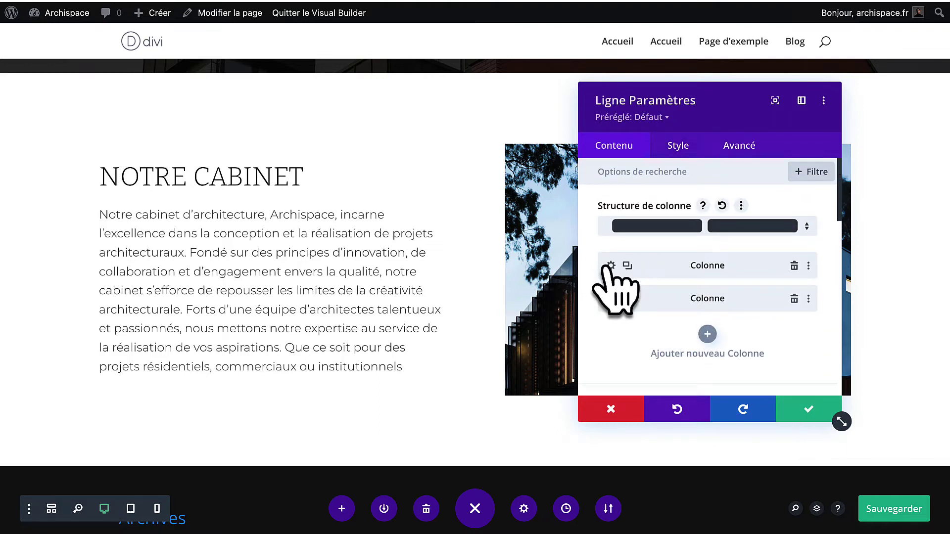
pyautogui.click(611, 265)
pyautogui.click(674, 156)
pyautogui.click(640, 220)
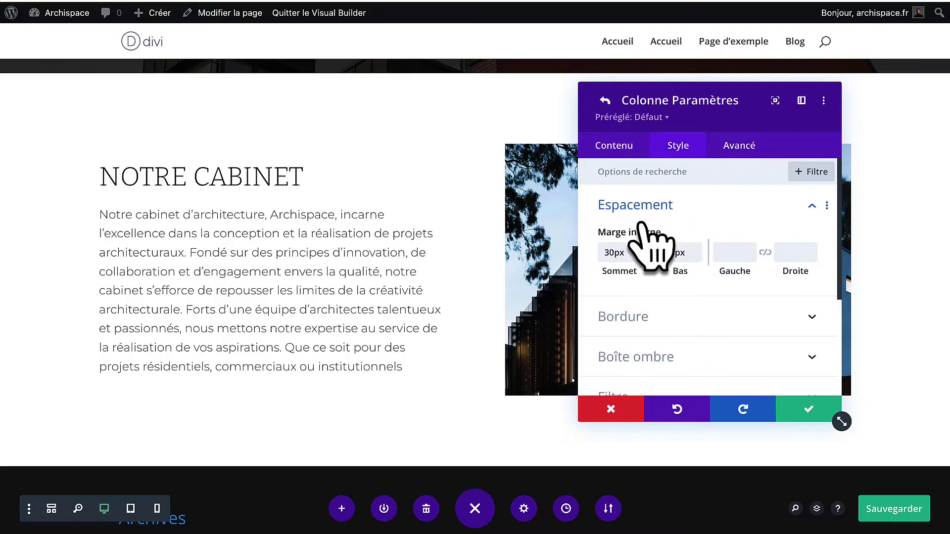
pyautogui.click(610, 253)
pyautogui.click(668, 253)
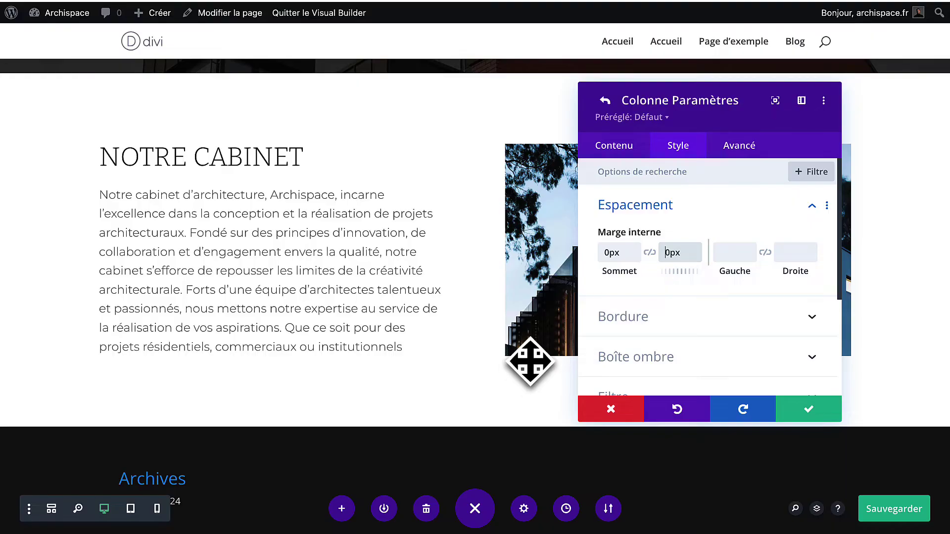
pyautogui.click(808, 411)
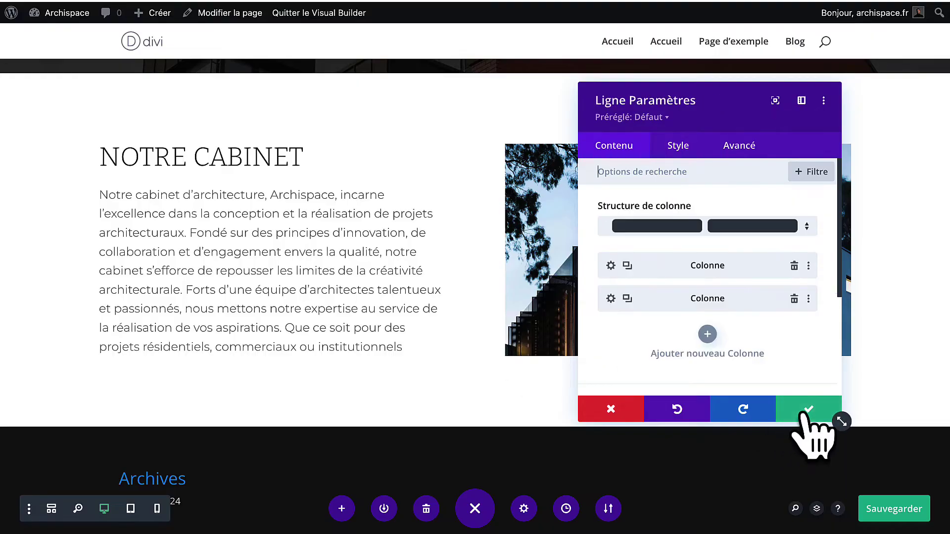
# Close the row settings, preview the live FAQ answers, then delete the Notre Cabinet paragraph module.
pyautogui.click(808, 411)
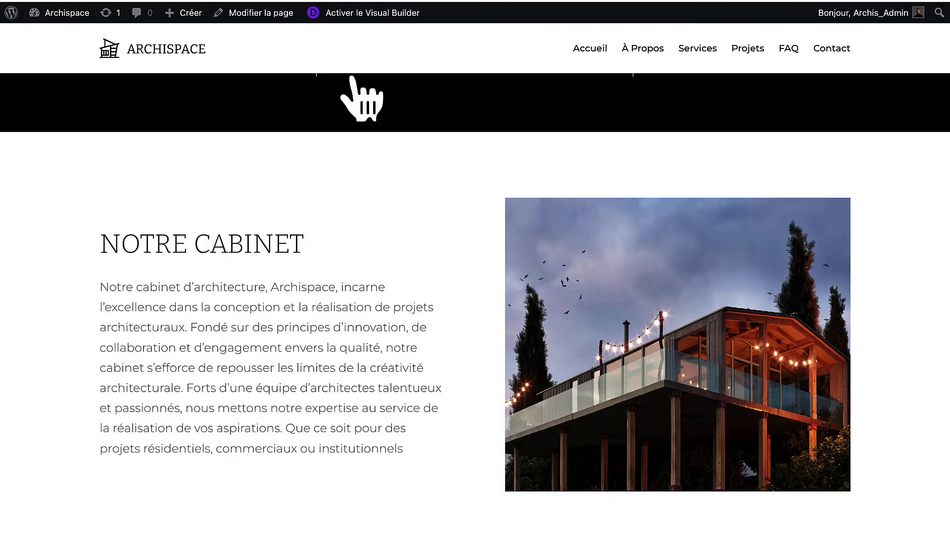
pyautogui.scroll(-10, 303, 410)
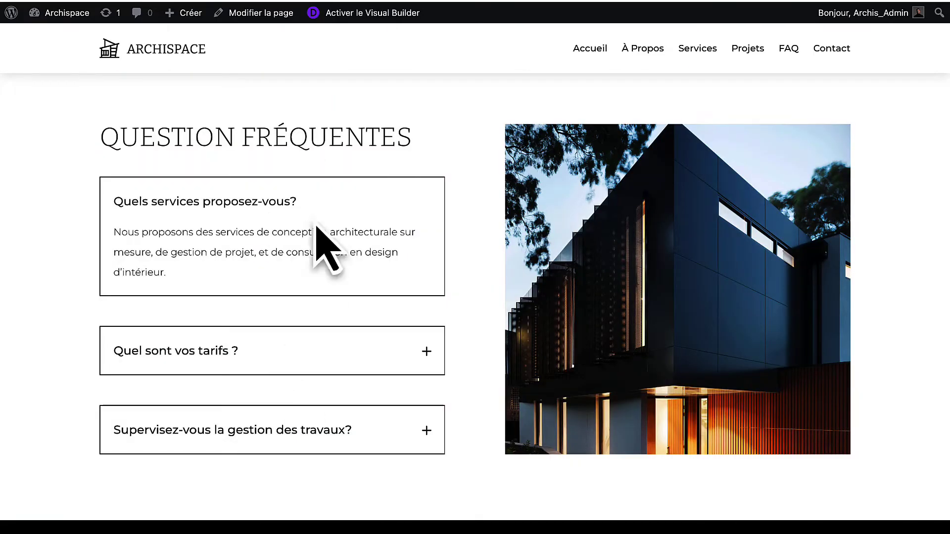
pyautogui.click(174, 352)
pyautogui.click(182, 443)
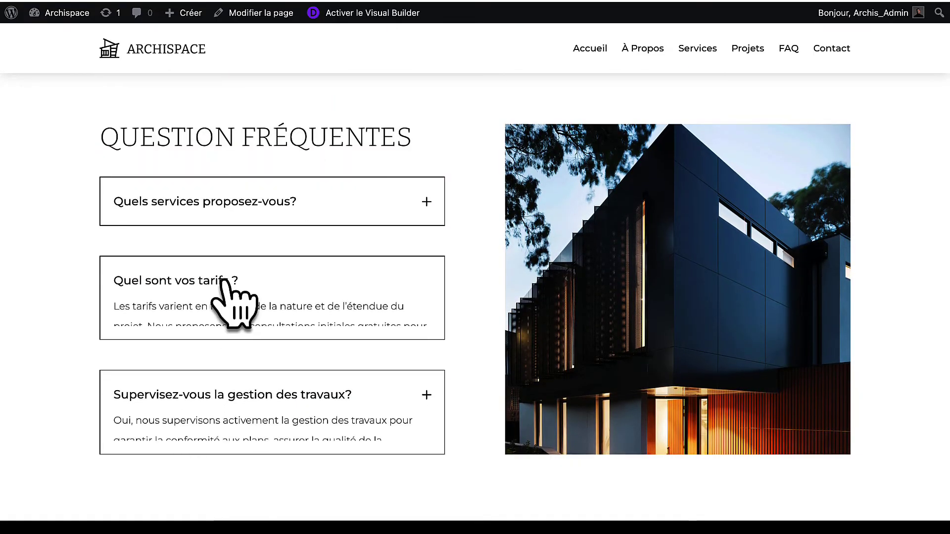
pyautogui.click(225, 281)
pyautogui.click(258, 206)
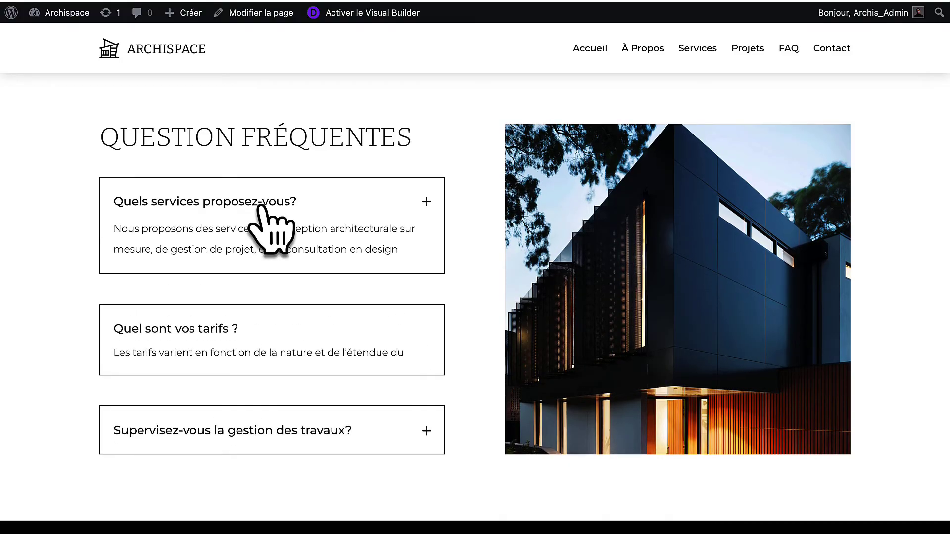
pyautogui.click(216, 356)
pyautogui.click(217, 434)
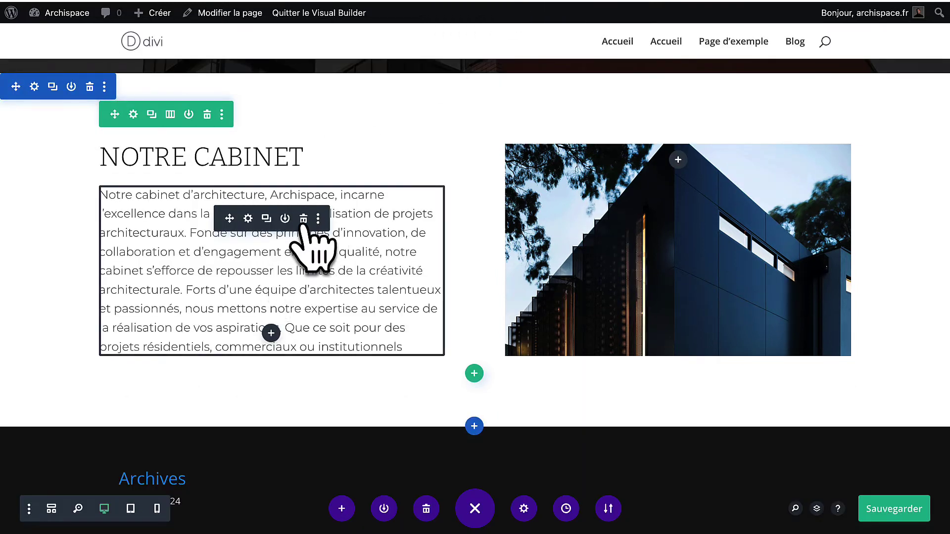
pyautogui.click(303, 218)
# Insert an Accordéon module in the left column and make its open and closed title text black.
pyautogui.click(271, 216)
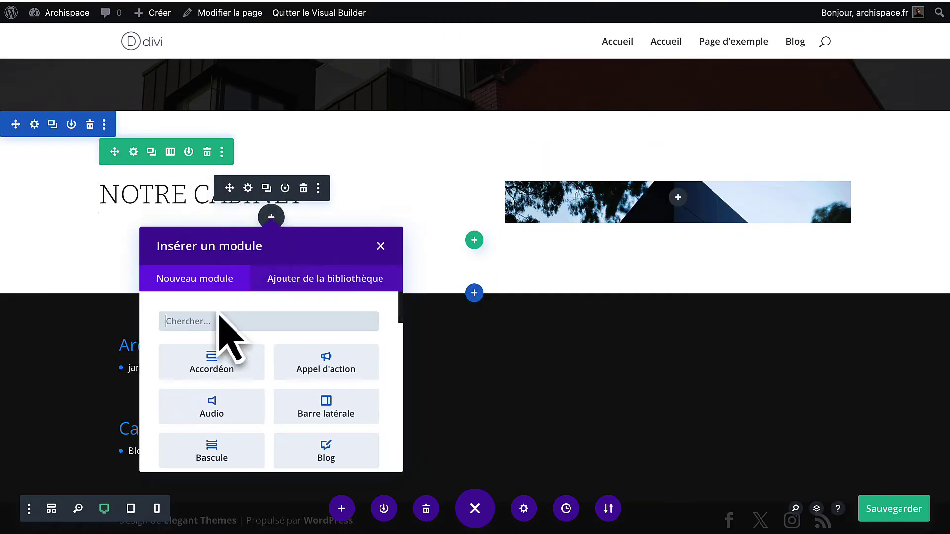
pyautogui.click(217, 372)
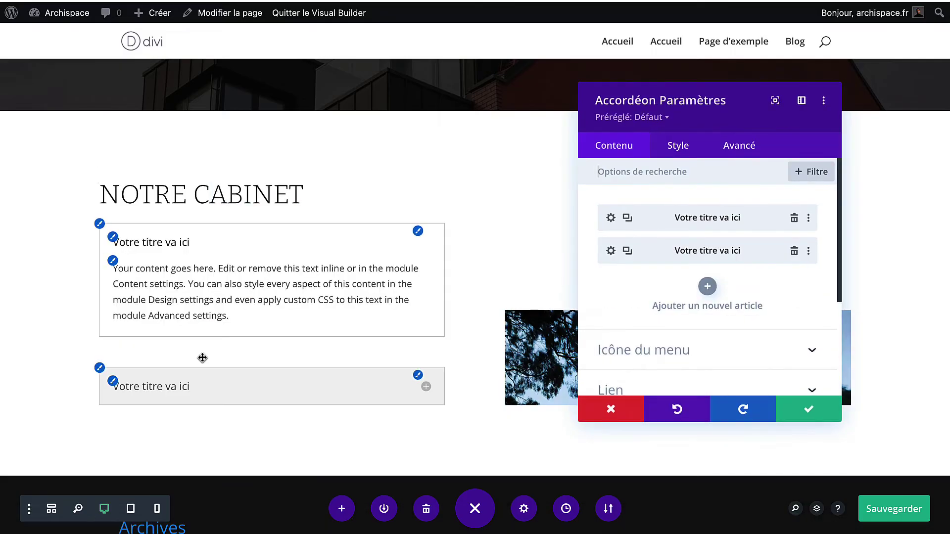
pyautogui.click(669, 149)
pyautogui.scroll(-2, 672, 296)
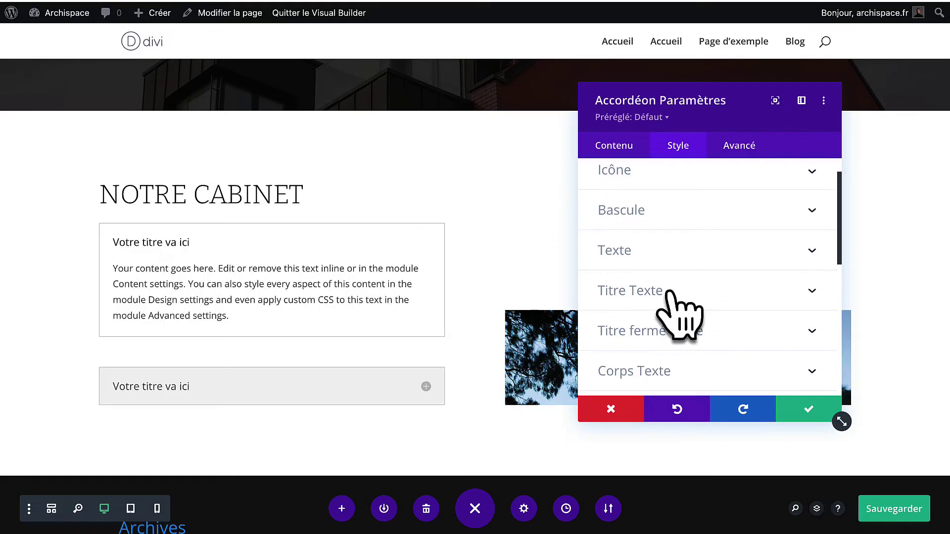
pyautogui.click(670, 297)
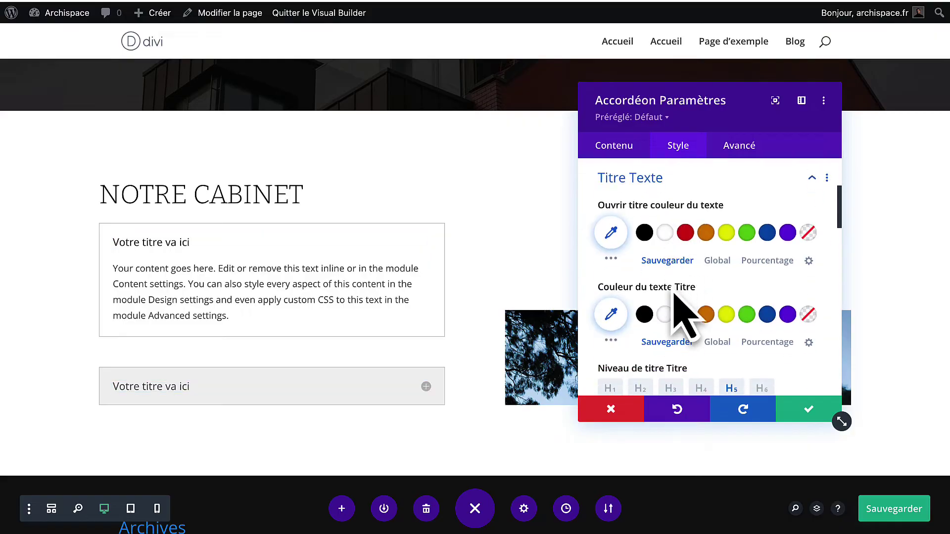
pyautogui.click(644, 233)
pyautogui.click(644, 314)
# Set the accordion title font to Montserrat at 18px.
pyautogui.scroll(-3, 645, 316)
pyautogui.click(652, 303)
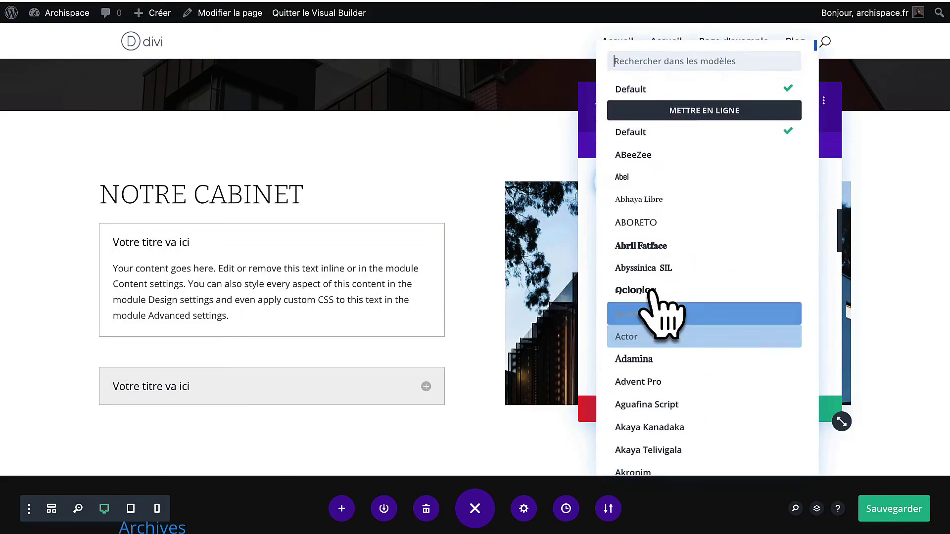
pyautogui.write('mont')
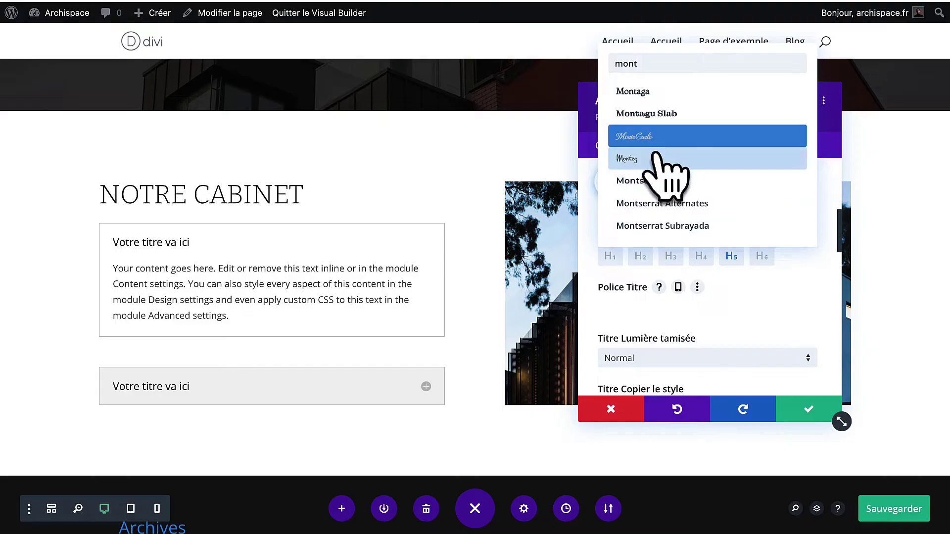
pyautogui.click(655, 181)
pyautogui.scroll(-4, 665, 303)
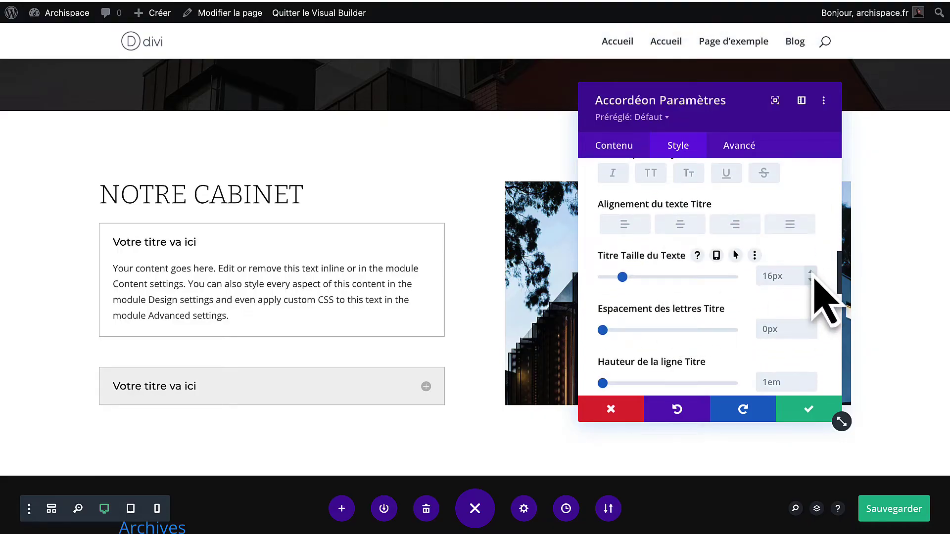
pyautogui.click(813, 275)
pyautogui.click(813, 275)
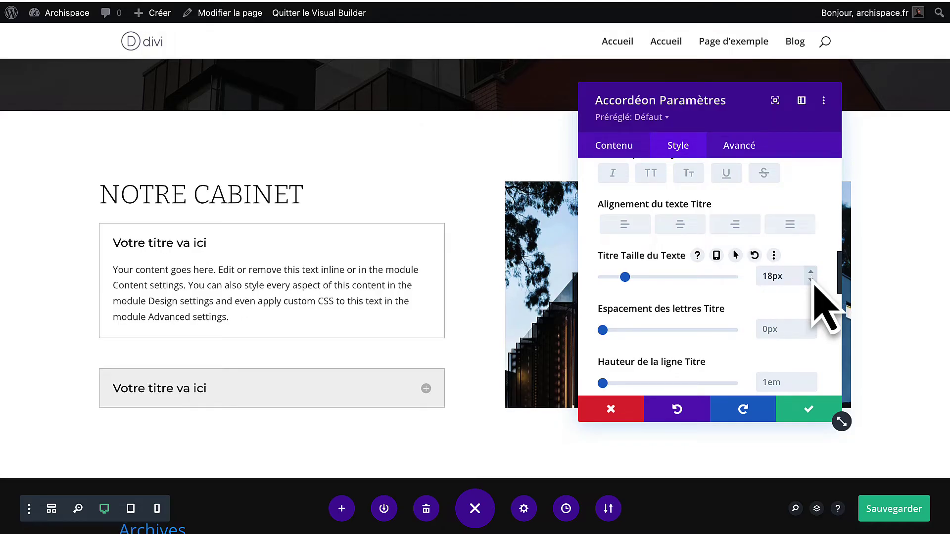
pyautogui.scroll(-10, 742, 335)
pyautogui.click(736, 321)
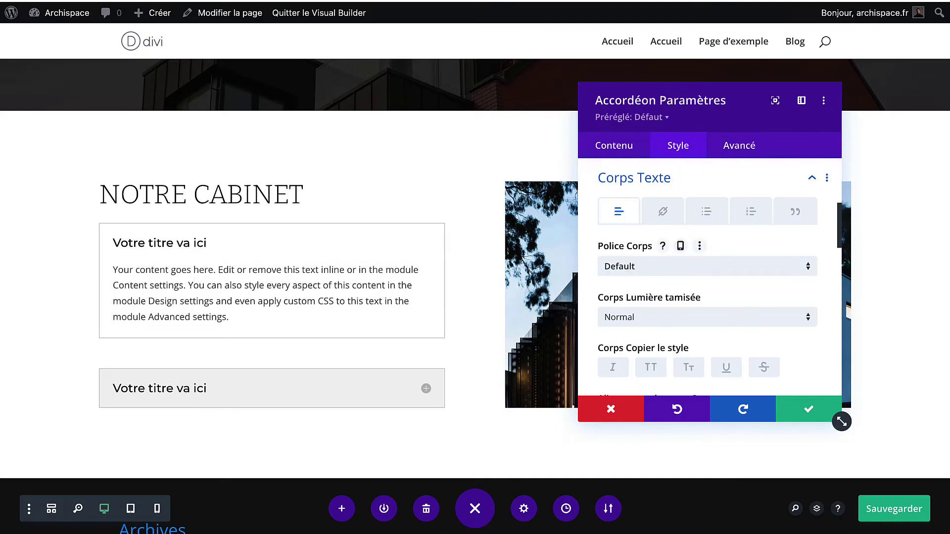
# Set the accordion body text to Montserrat, Clair weight, 16px.
pyautogui.click(662, 269)
pyautogui.write('mony')
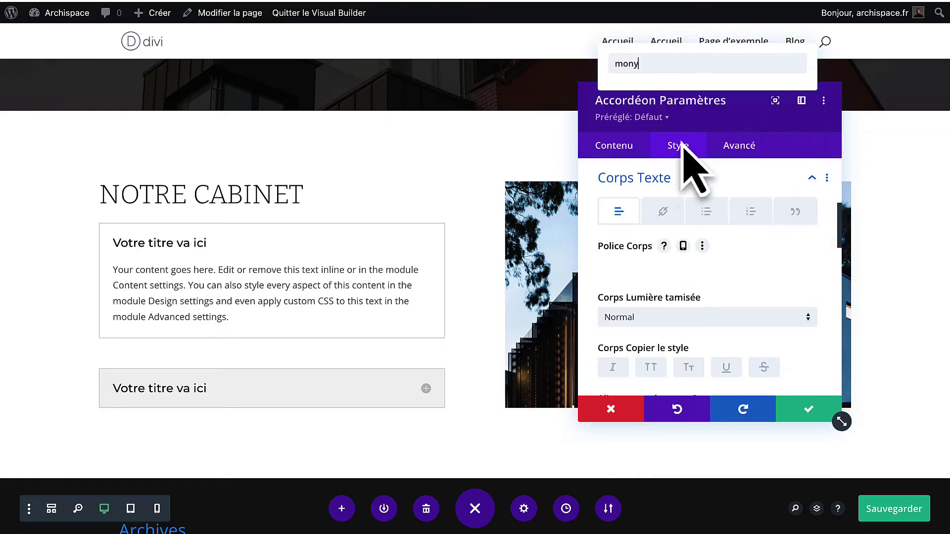
pyautogui.press('BackSpace')
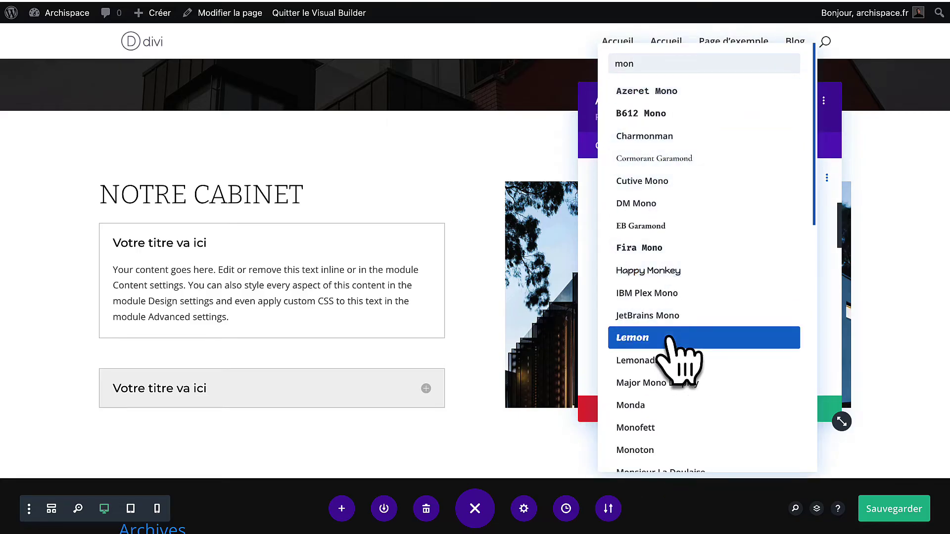
pyautogui.scroll(-5, 668, 376)
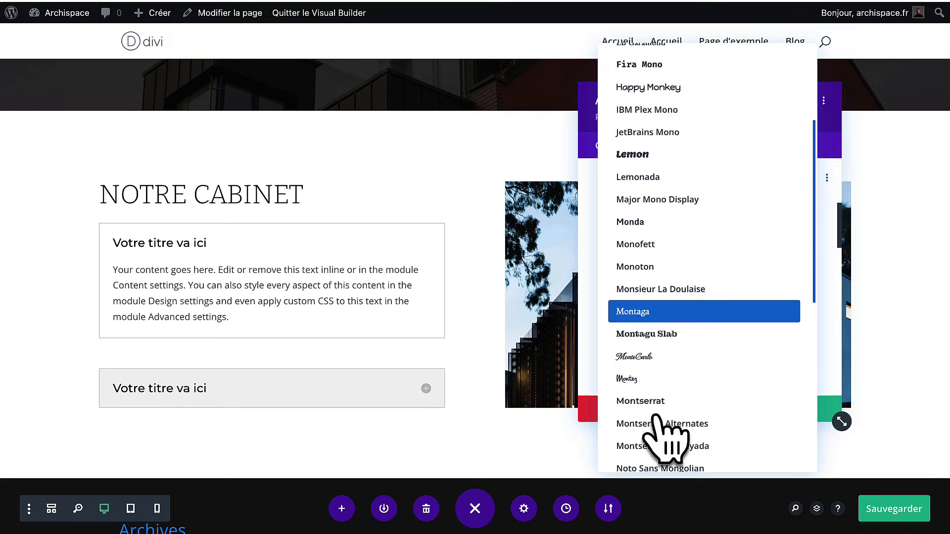
pyautogui.click(658, 402)
pyautogui.click(685, 317)
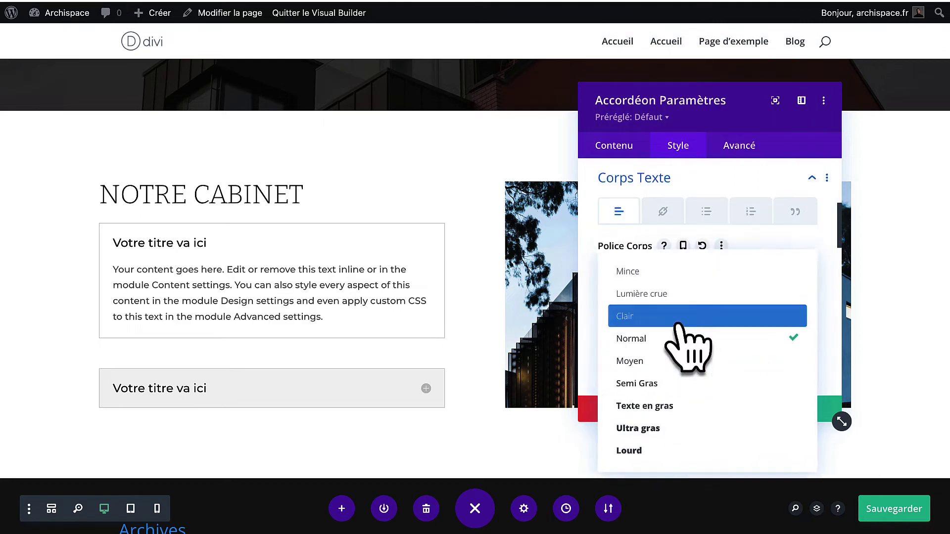
pyautogui.click(675, 315)
pyautogui.scroll(-1, 676, 326)
pyautogui.scroll(-5, 680, 344)
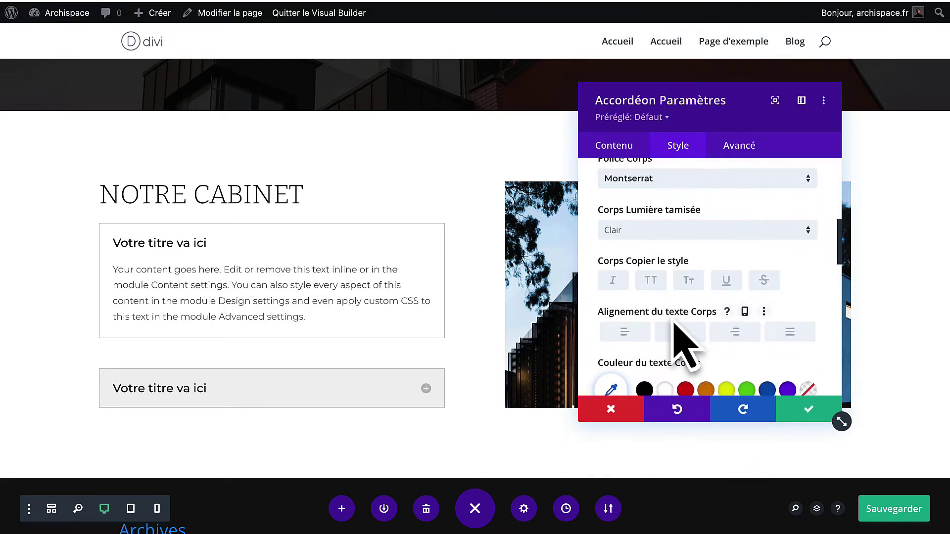
pyautogui.click(811, 267)
pyautogui.click(811, 268)
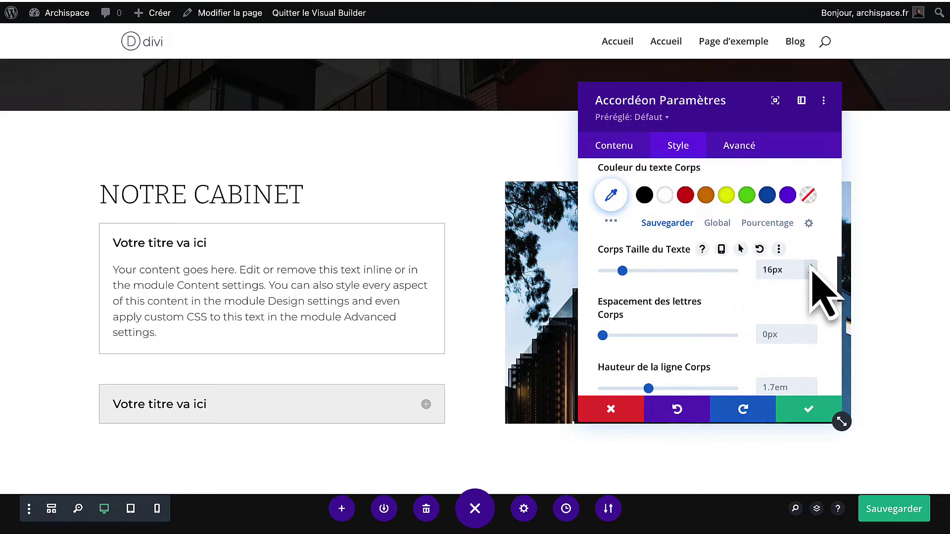
pyautogui.scroll(-10, 713, 351)
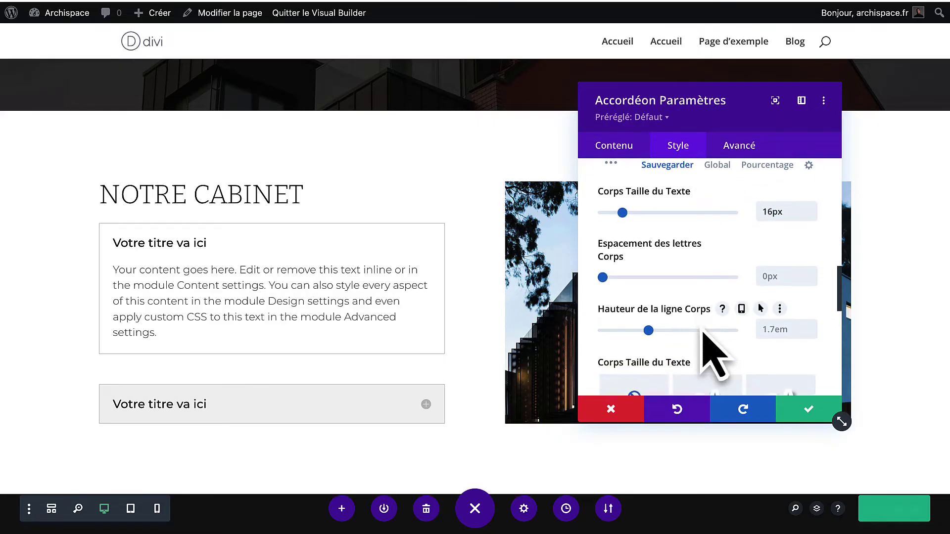
# Give the accordion items a black border.
pyautogui.click(703, 293)
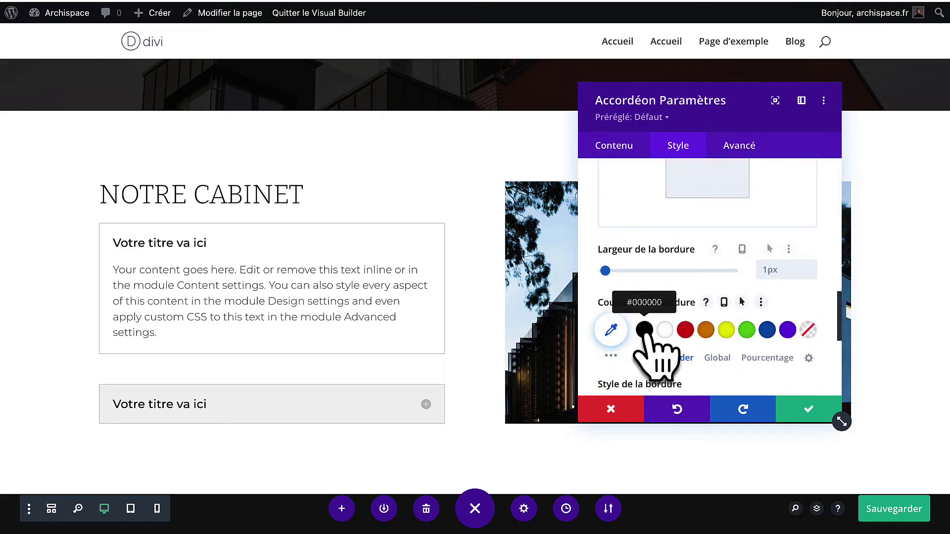
pyautogui.click(644, 329)
pyautogui.scroll(-5, 675, 348)
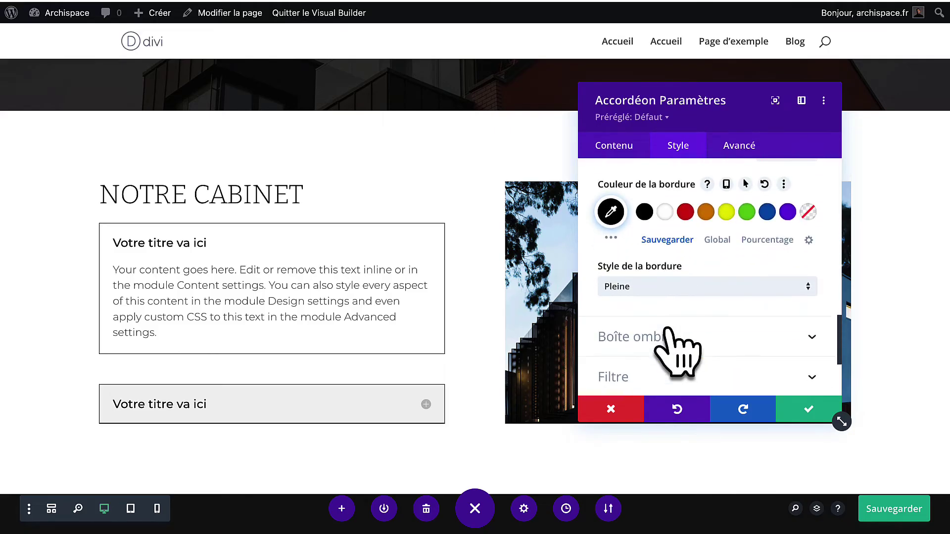
pyautogui.scroll(6, 678, 349)
pyautogui.scroll(10, 682, 349)
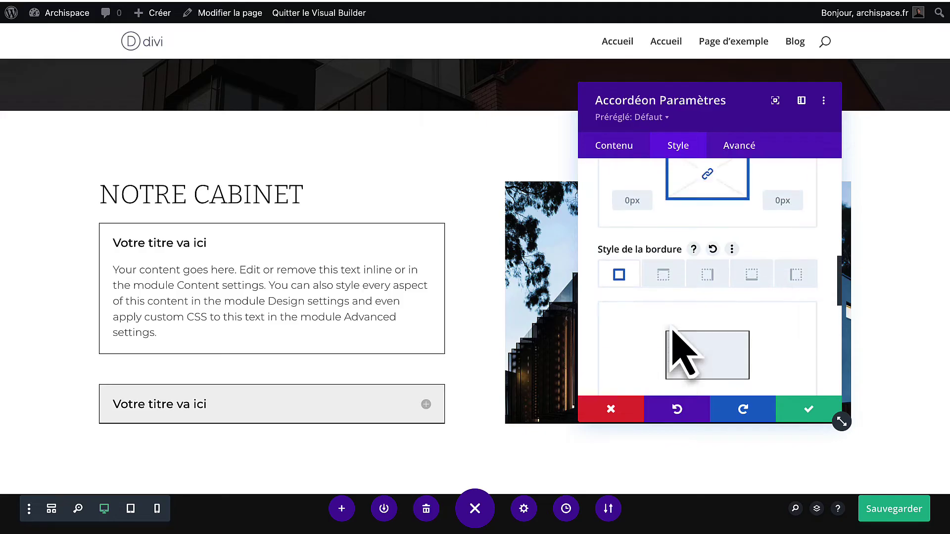
# Set both the open and closed item backgrounds to white #ffffff.
pyautogui.click(701, 247)
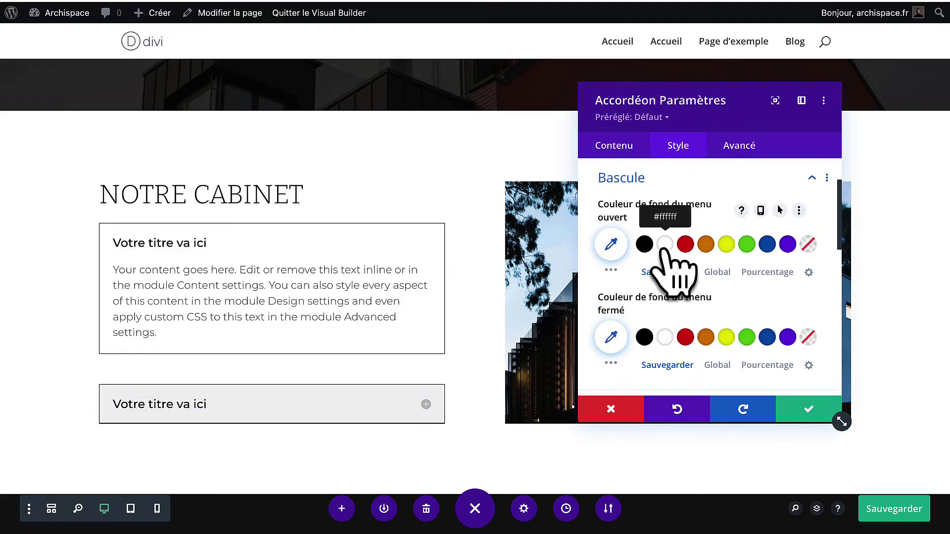
pyautogui.click(664, 245)
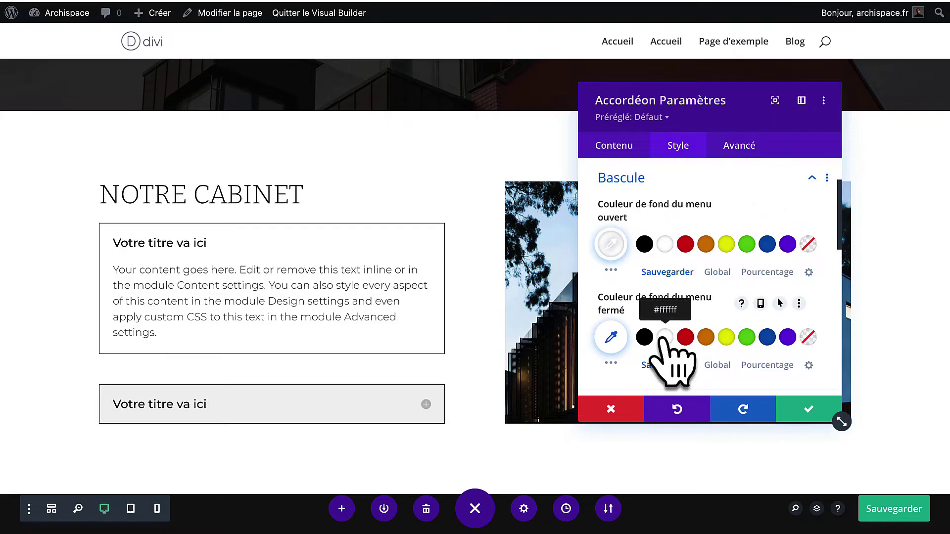
pyautogui.click(664, 338)
pyautogui.scroll(-3, 673, 346)
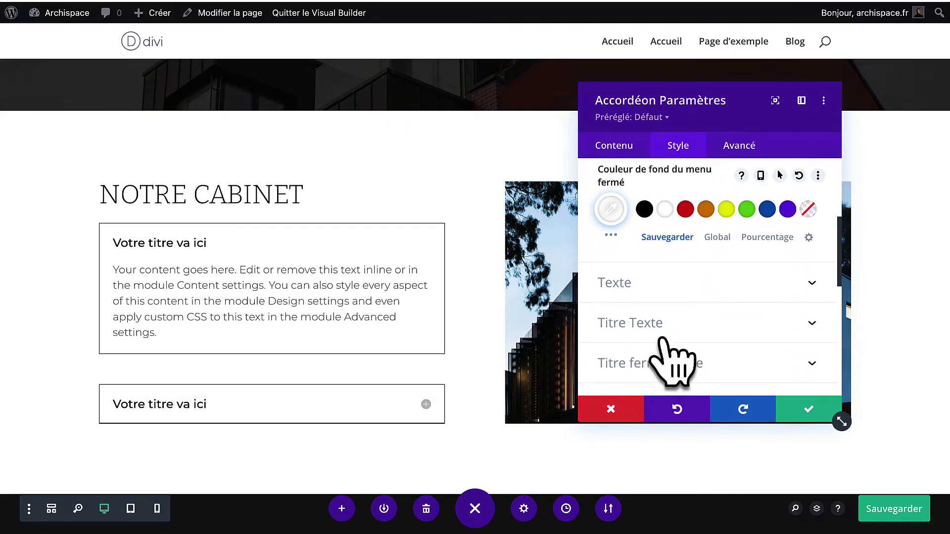
pyautogui.scroll(4, 677, 358)
# Make the accordion's toggle icons black with a custom 24px icon size.
pyautogui.click(613, 147)
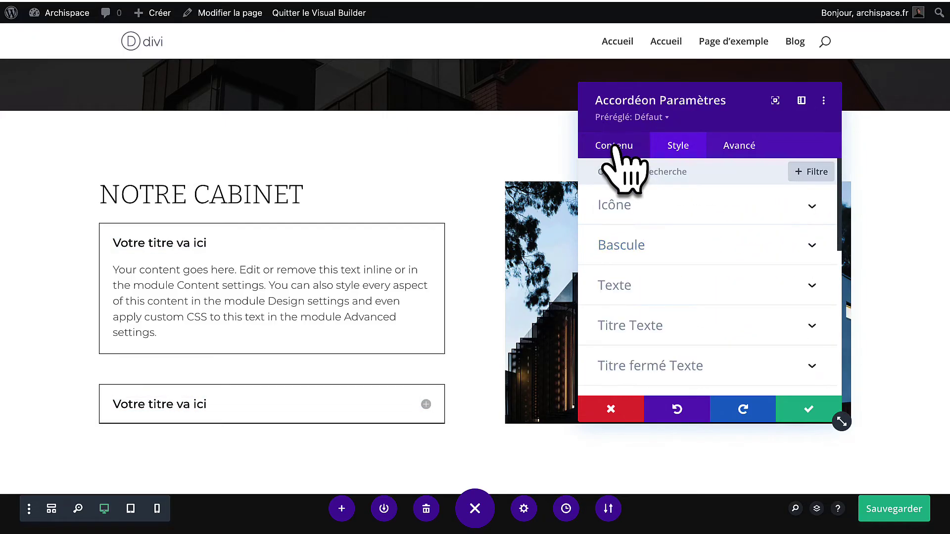
pyautogui.scroll(-3, 682, 287)
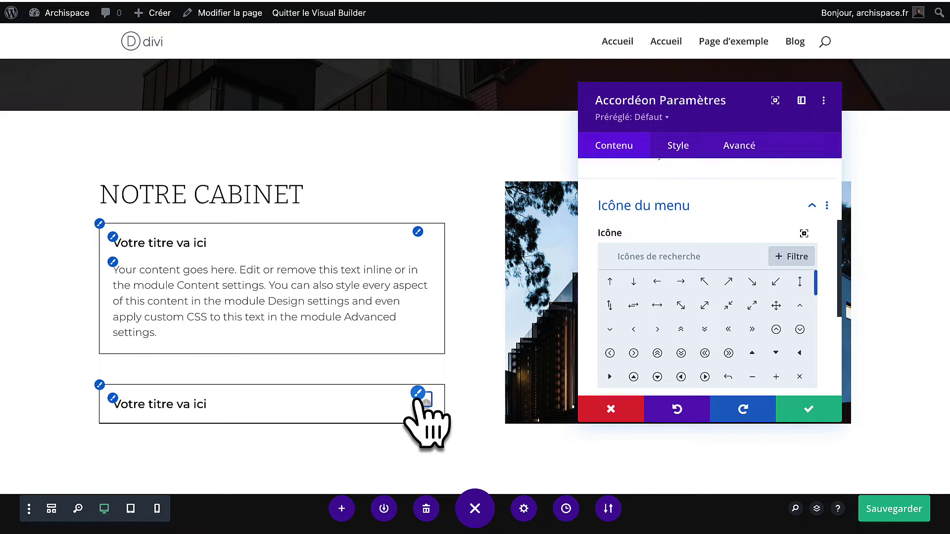
pyautogui.write('plu')
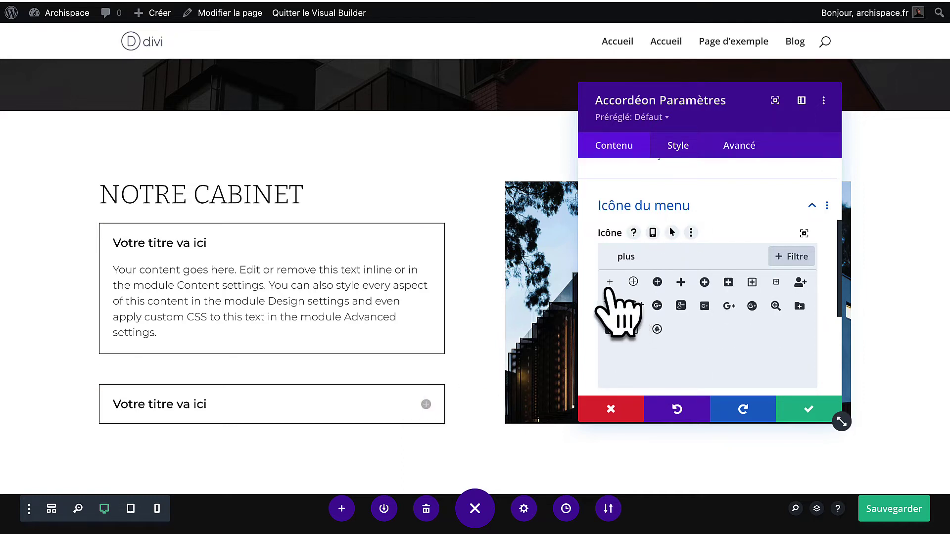
pyautogui.click(677, 144)
pyautogui.scroll(-7, 655, 349)
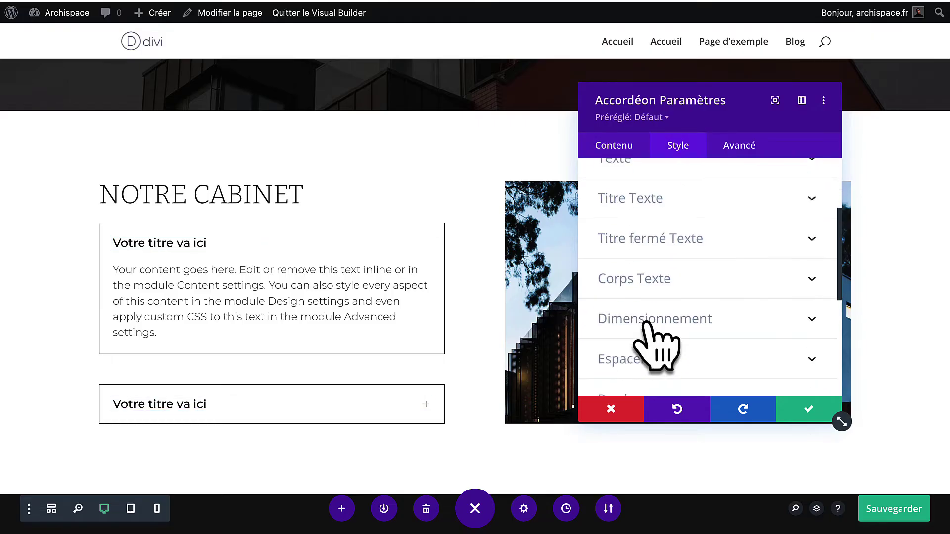
pyautogui.scroll(5, 656, 346)
pyautogui.scroll(2, 657, 340)
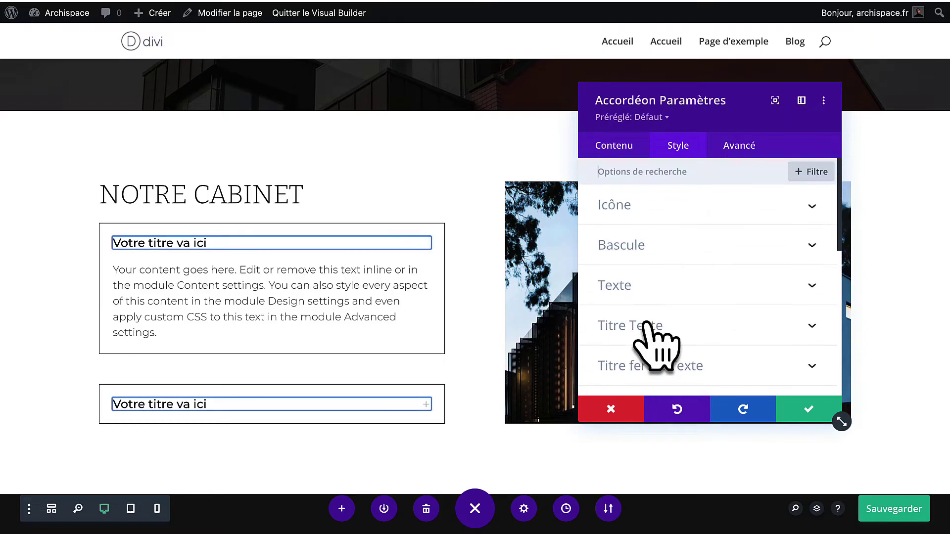
pyautogui.click(653, 206)
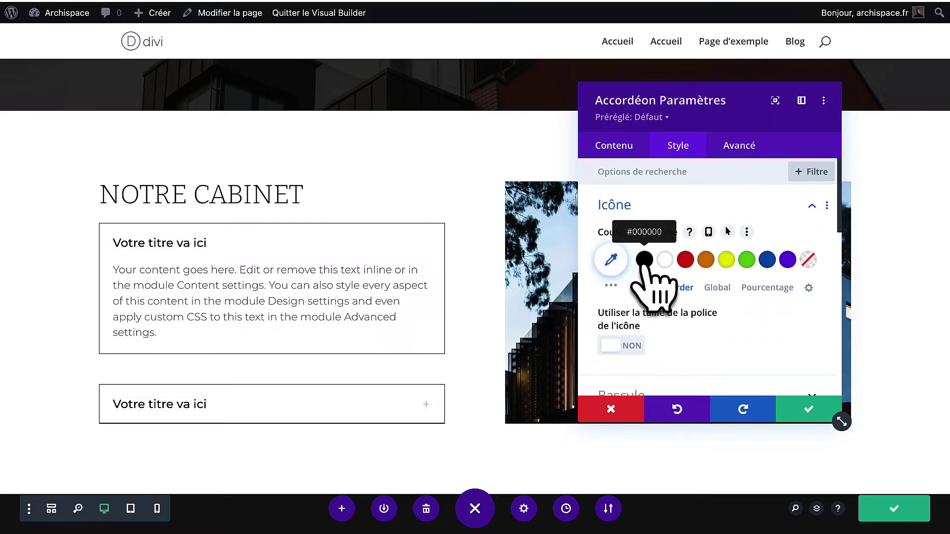
pyautogui.click(644, 259)
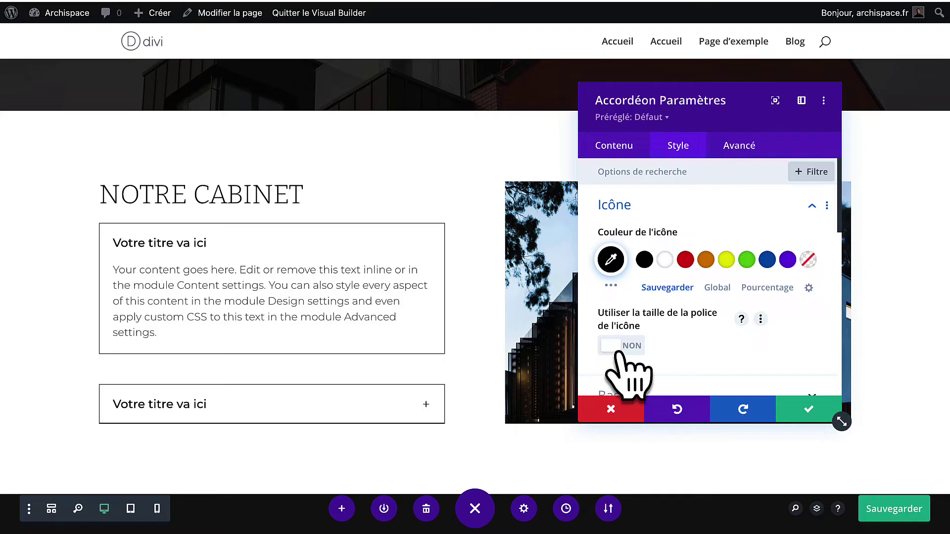
pyautogui.click(617, 346)
pyautogui.scroll(-2, 631, 370)
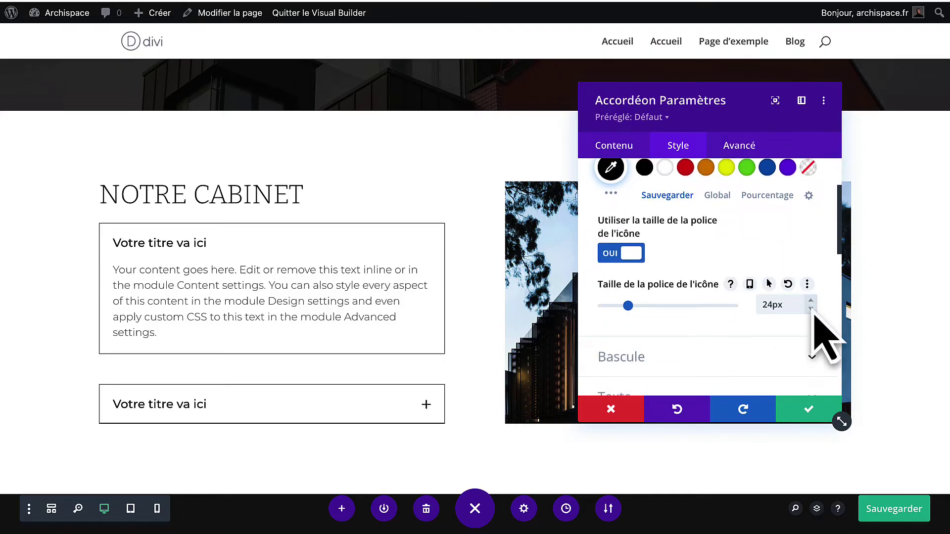
pyautogui.scroll(-5, 757, 364)
pyautogui.click(613, 145)
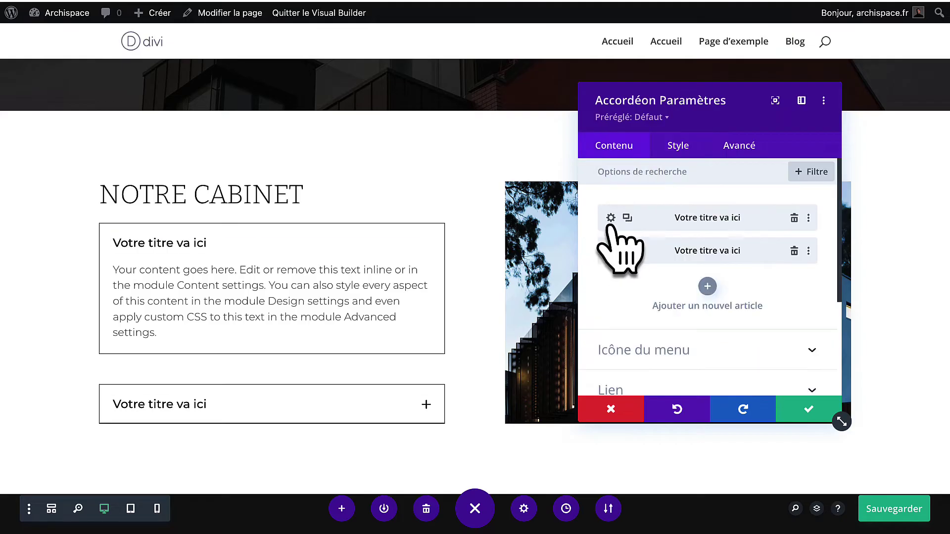
# Title the first accordion item 'Quels services proposez-vous?' and paste the services answer as its body.
pyautogui.click(610, 219)
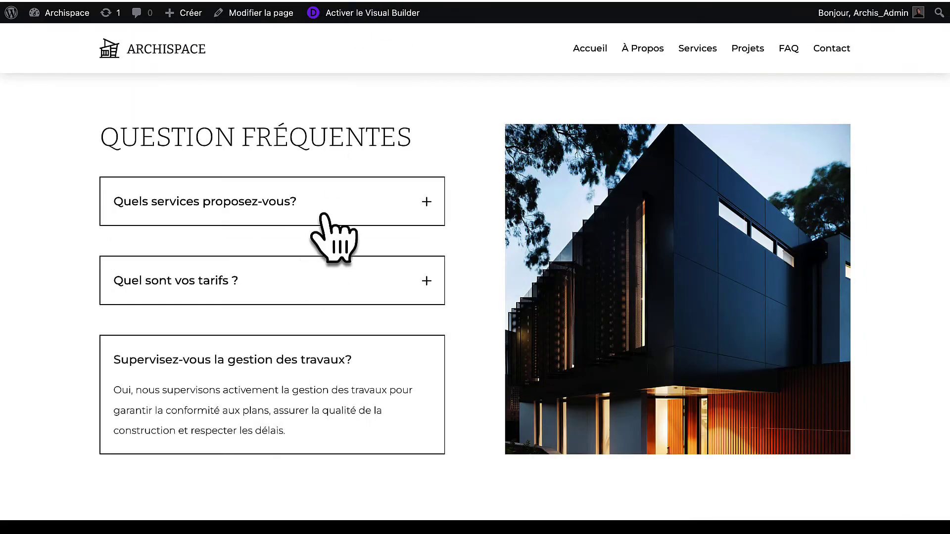
pyautogui.moveTo(322, 214); pyautogui.dragTo(105, 212)
pyautogui.hotkey('ctrl', 'c')
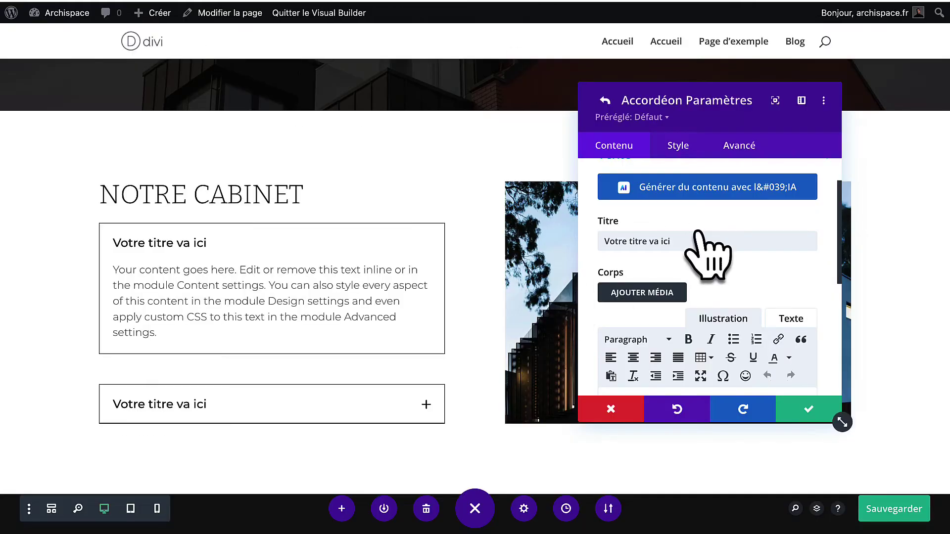
pyautogui.tripleClick(699, 240)
pyautogui.hotkey('ctrl', 'v')
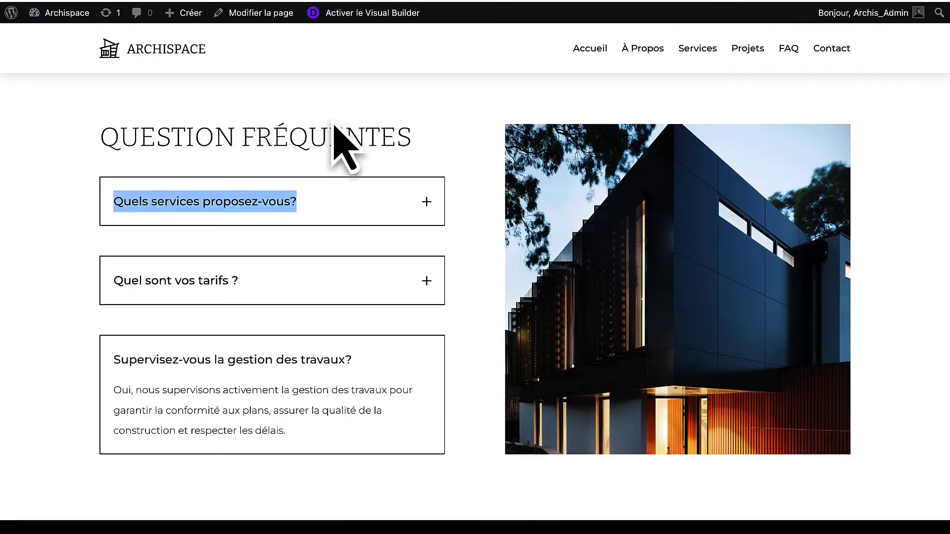
pyautogui.click(296, 212)
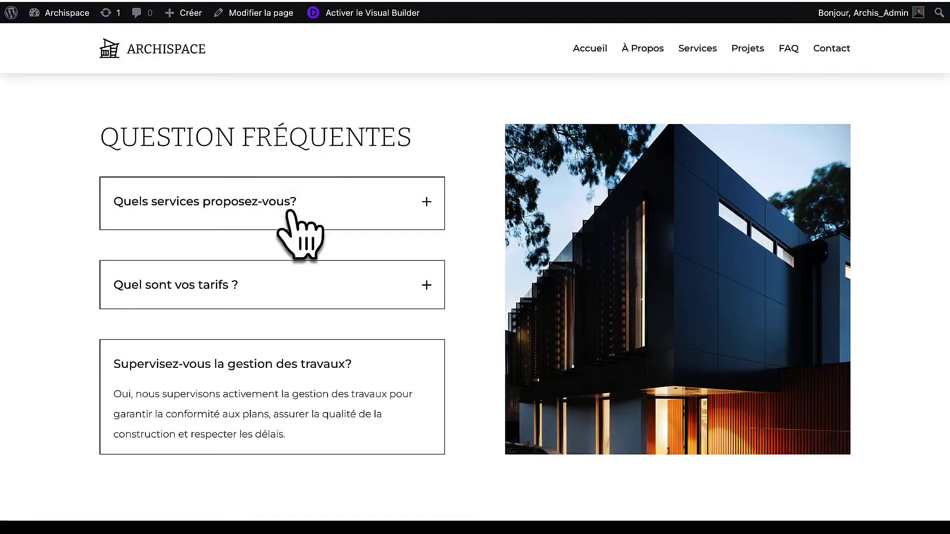
pyautogui.moveTo(269, 303); pyautogui.dragTo(124, 230)
pyautogui.press('super+c')
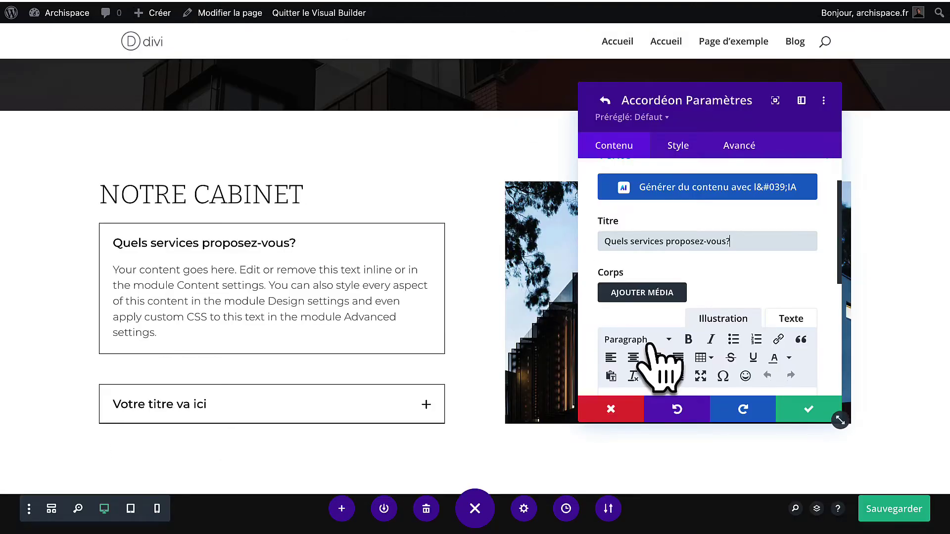
pyautogui.scroll(-2, 663, 346)
pyautogui.click(792, 262)
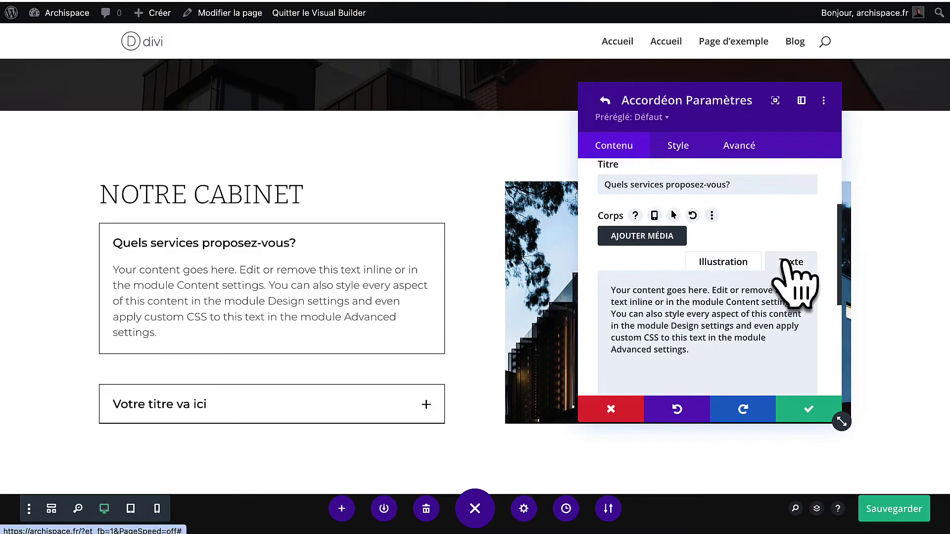
pyautogui.press('super+a')
pyautogui.press('super+v')
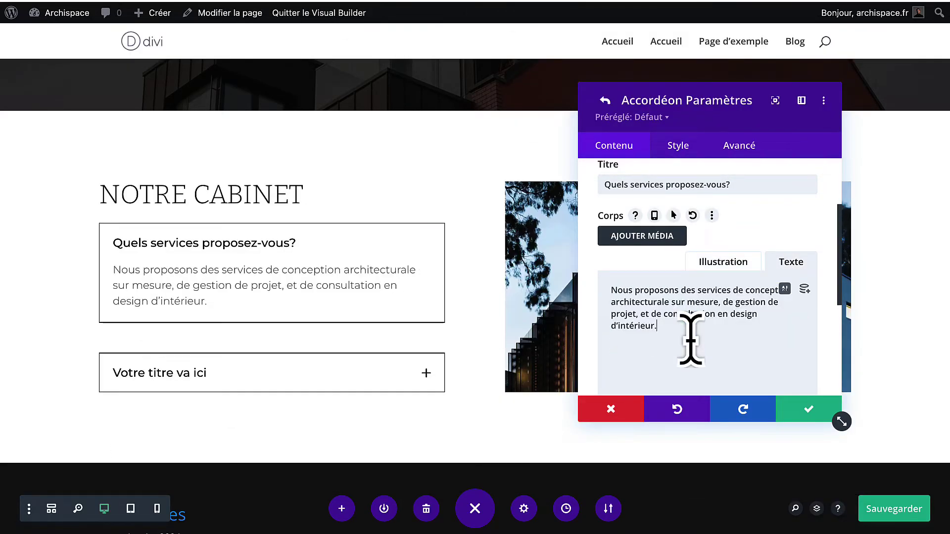
pyautogui.scroll(3, 669, 254)
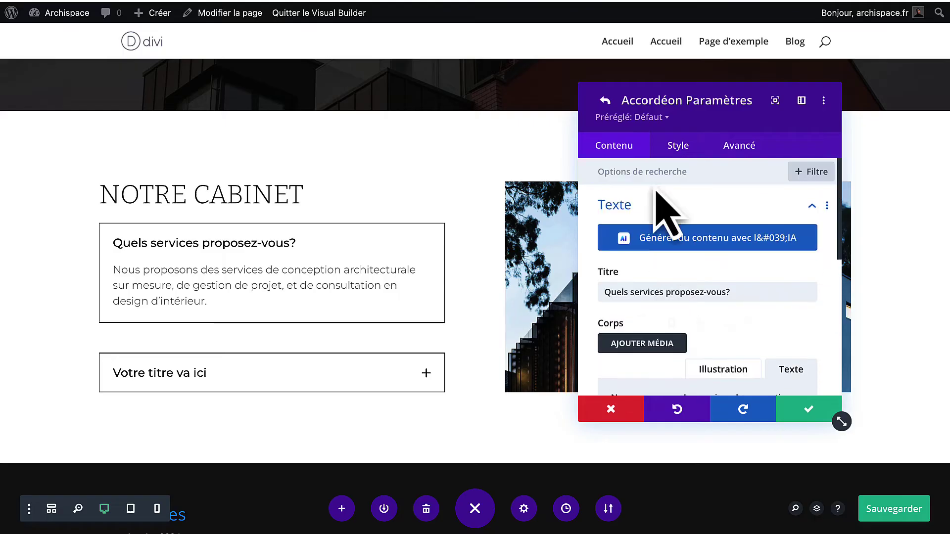
# Delete the placeholder second item, duplicate the first item twice, and save the accordion.
pyautogui.click(605, 104)
pyautogui.click(794, 250)
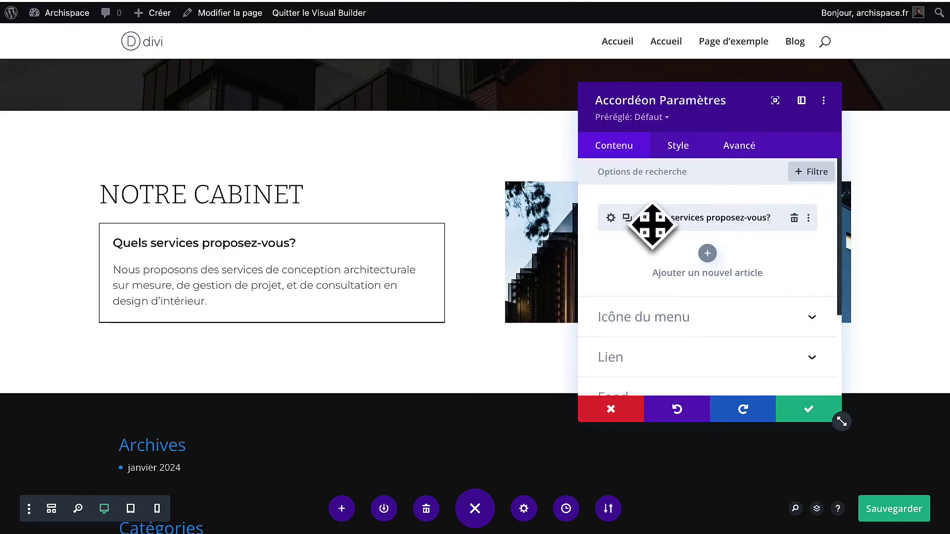
pyautogui.click(627, 218)
pyautogui.click(627, 218)
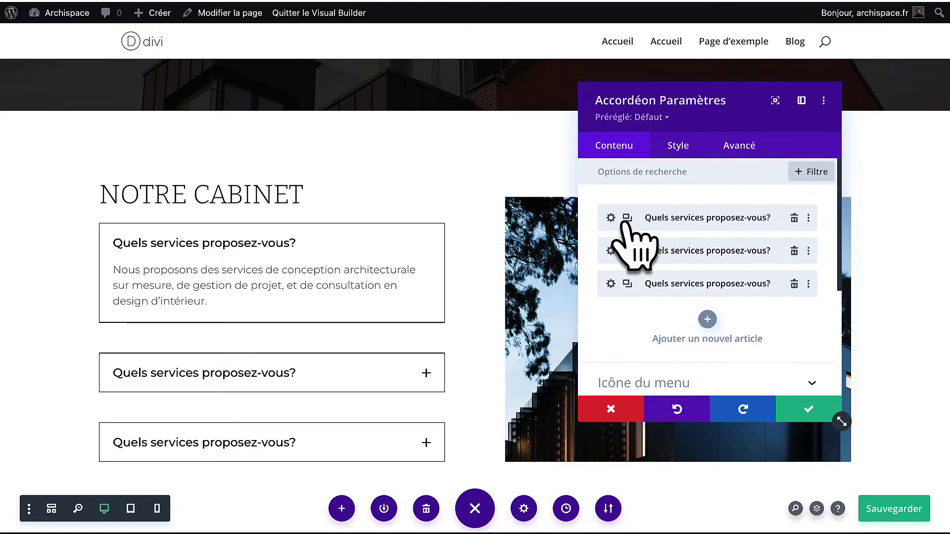
pyautogui.click(803, 416)
# Expand each of the three FAQ items in the preview to check them.
pyautogui.click(251, 372)
pyautogui.click(278, 303)
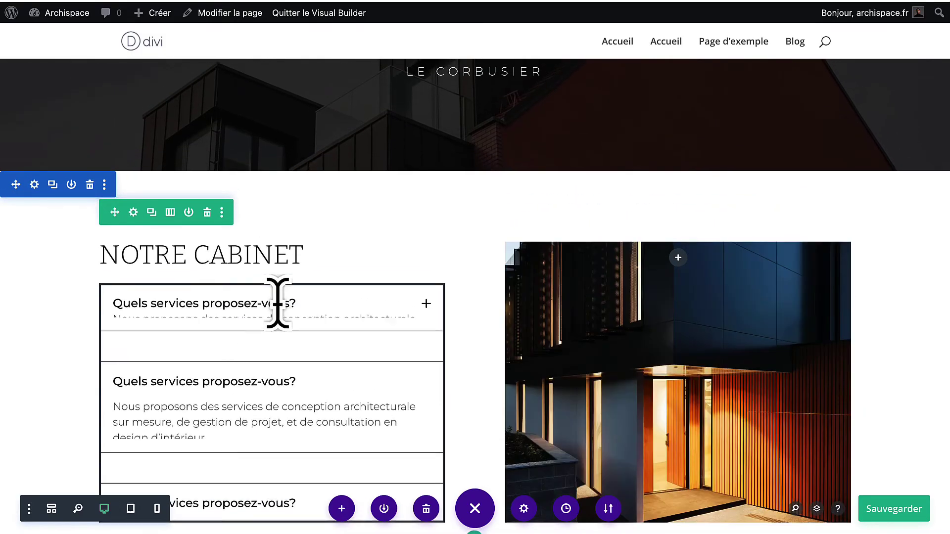
pyautogui.scroll(-3, 278, 304)
pyautogui.click(276, 349)
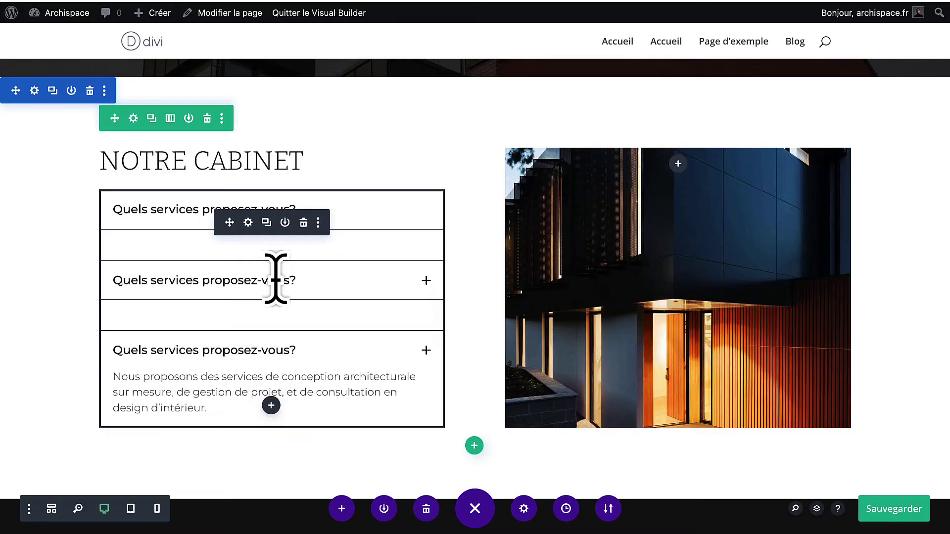
pyautogui.click(370, 214)
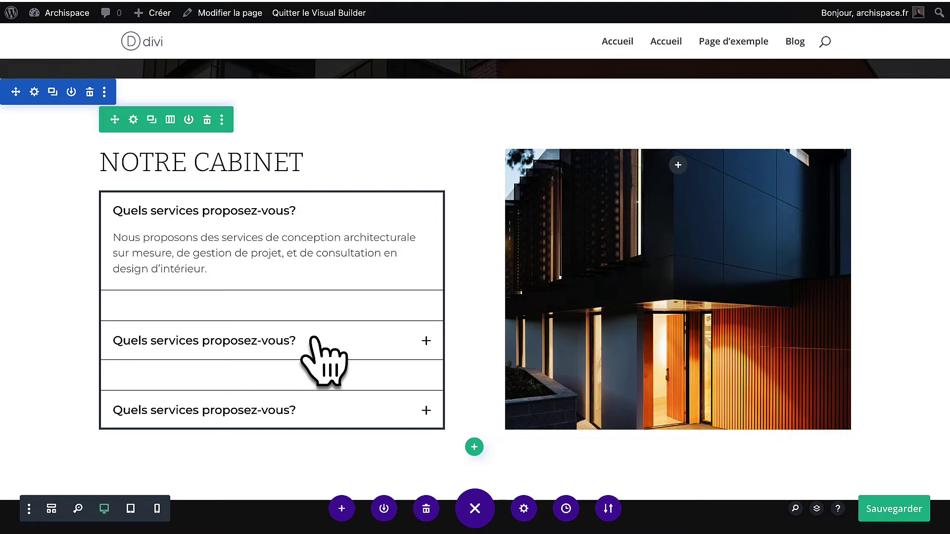
pyautogui.scroll(-1, 324, 361)
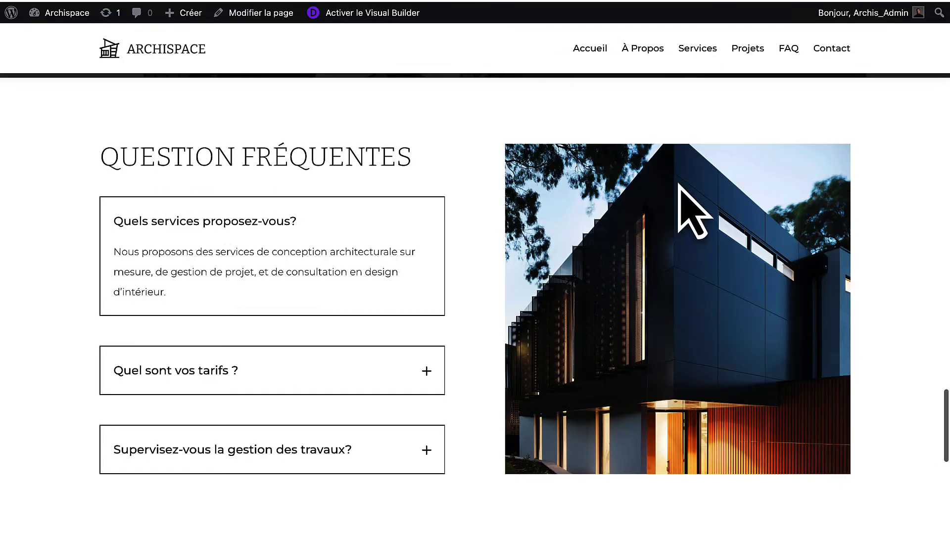
pyautogui.scroll(-8, 682, 206)
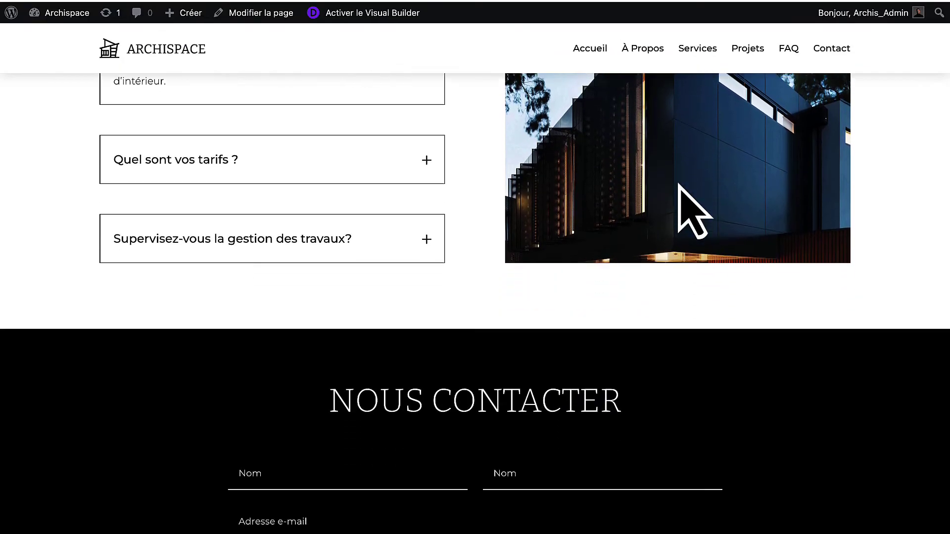
pyautogui.scroll(-2, 682, 206)
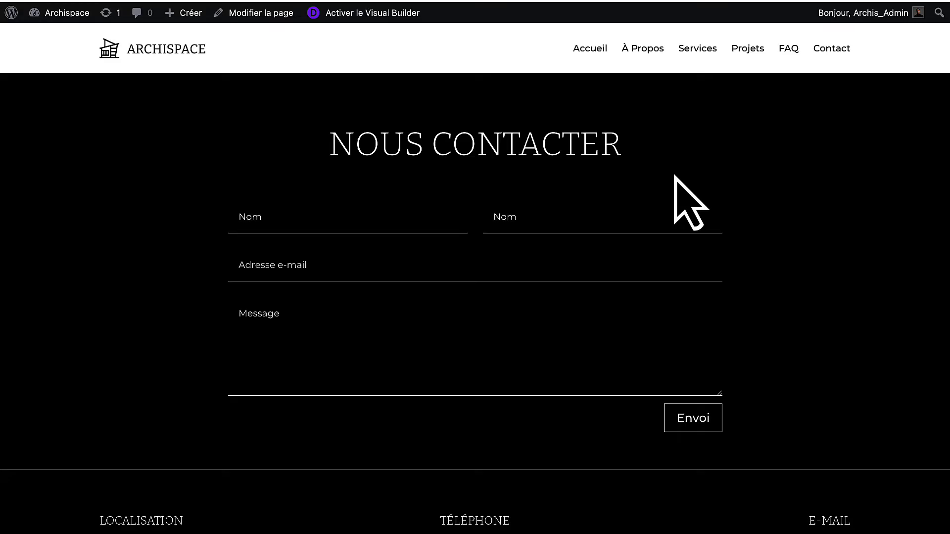
pyautogui.scroll(1, 690, 203)
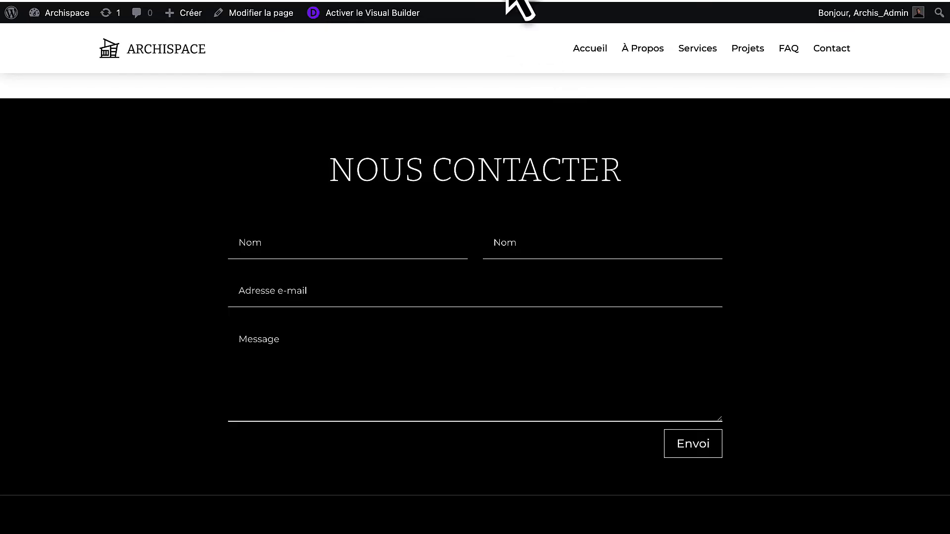
pyautogui.click(520, 3)
pyautogui.scroll(-4, 403, 339)
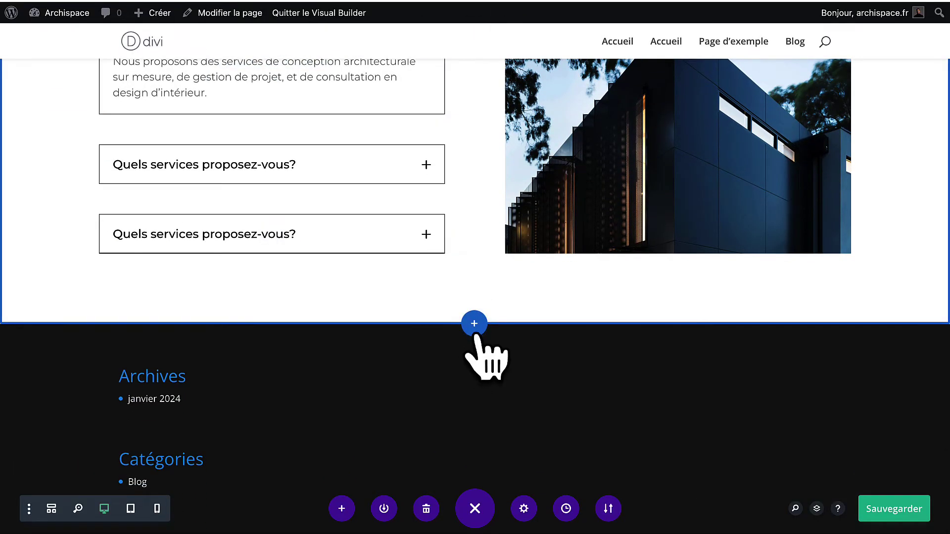
# Add a new one-column section below the FAQ with a black background.
pyautogui.click(473, 326)
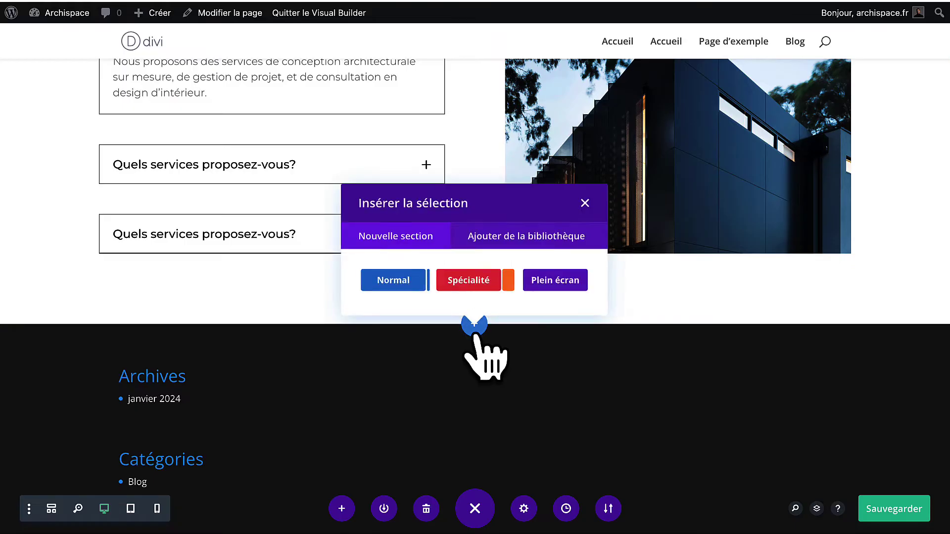
pyautogui.click(393, 279)
pyautogui.click(406, 141)
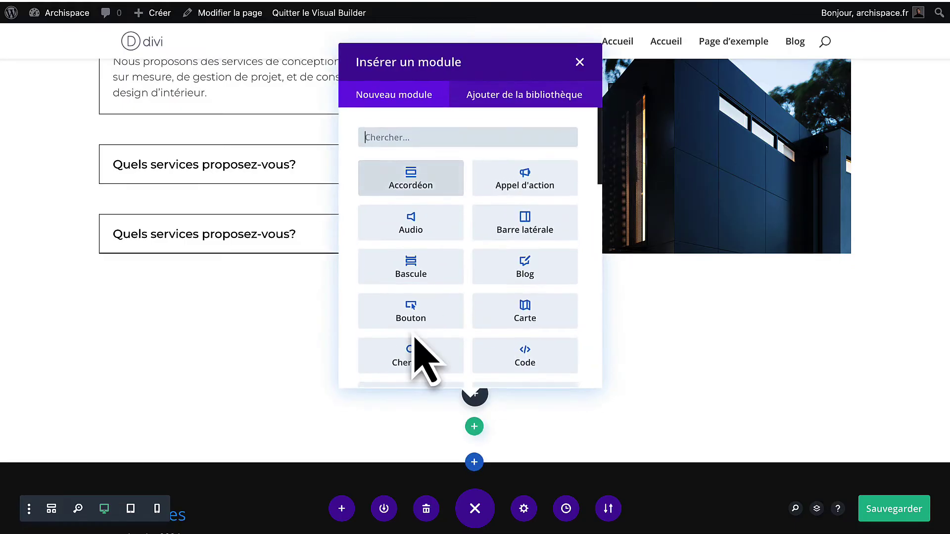
pyautogui.click(579, 63)
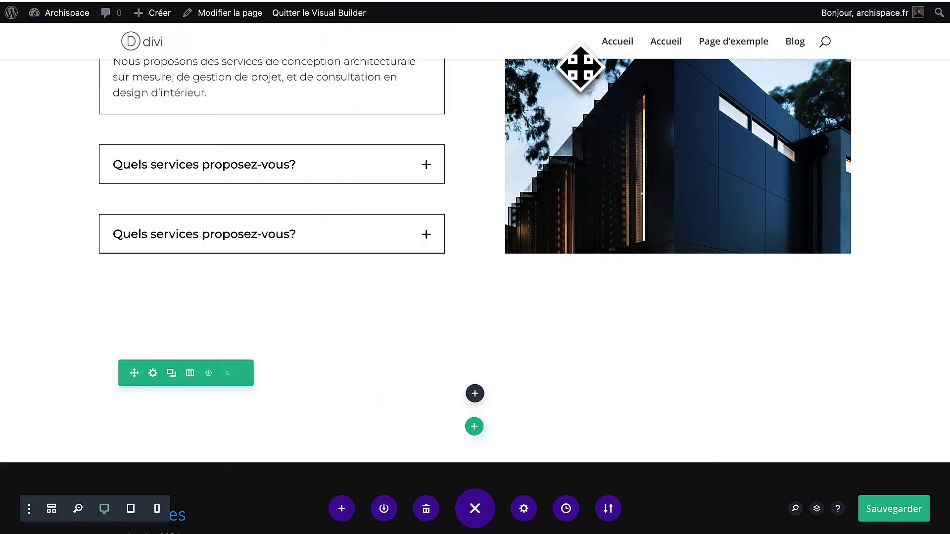
pyautogui.moveTo(87, 379)
pyautogui.click(34, 338)
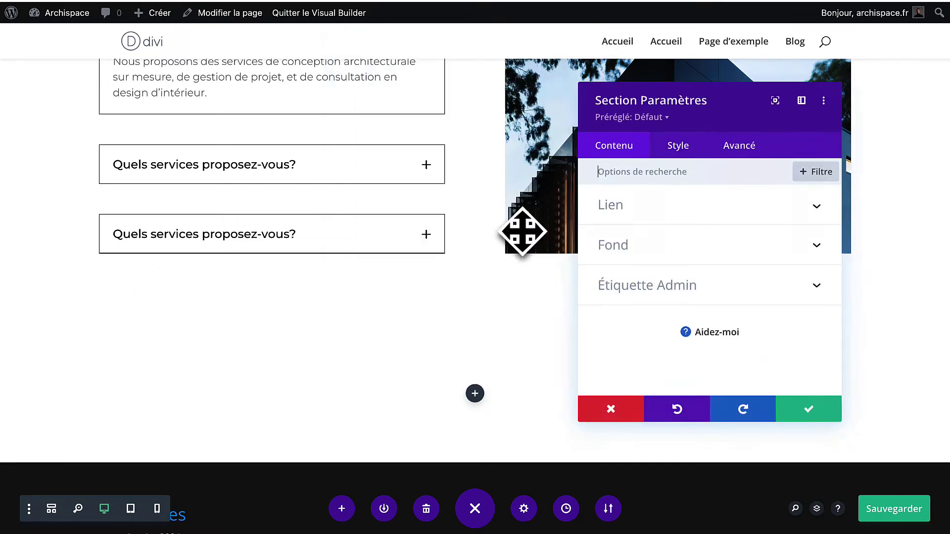
pyautogui.click(661, 248)
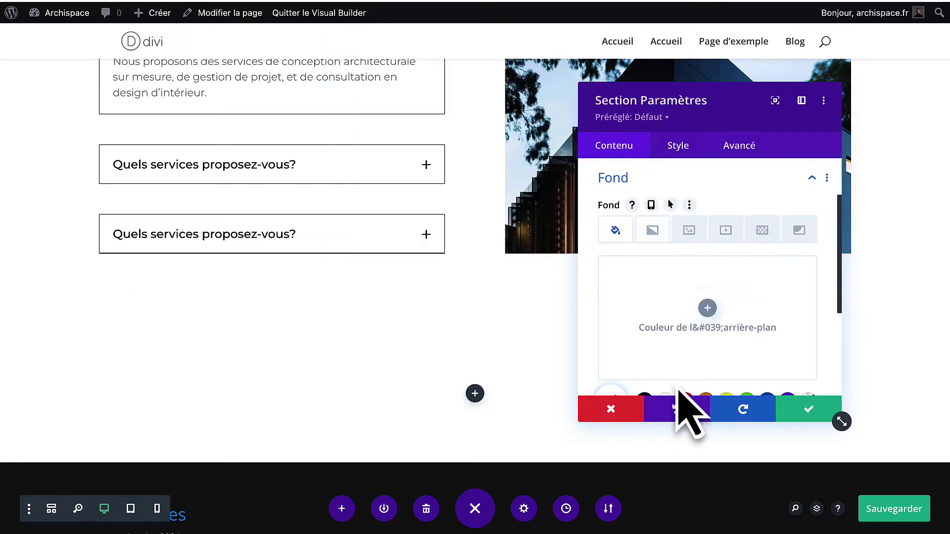
pyautogui.scroll(-1, 680, 391)
pyautogui.click(644, 351)
pyautogui.click(808, 409)
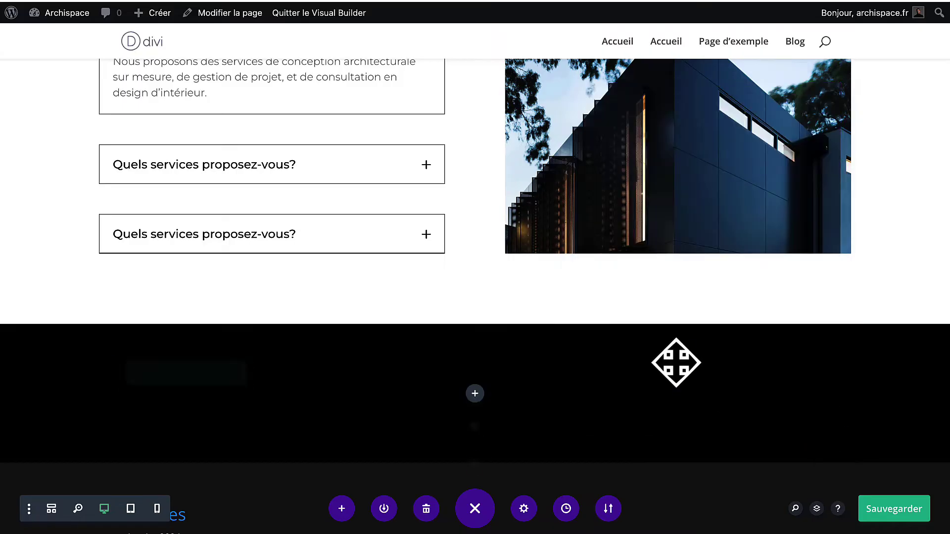
# Copy the MES PROJETS heading module and paste it into the black section's empty row.
pyautogui.scroll(-8, 568, 301)
pyautogui.scroll(3, 569, 301)
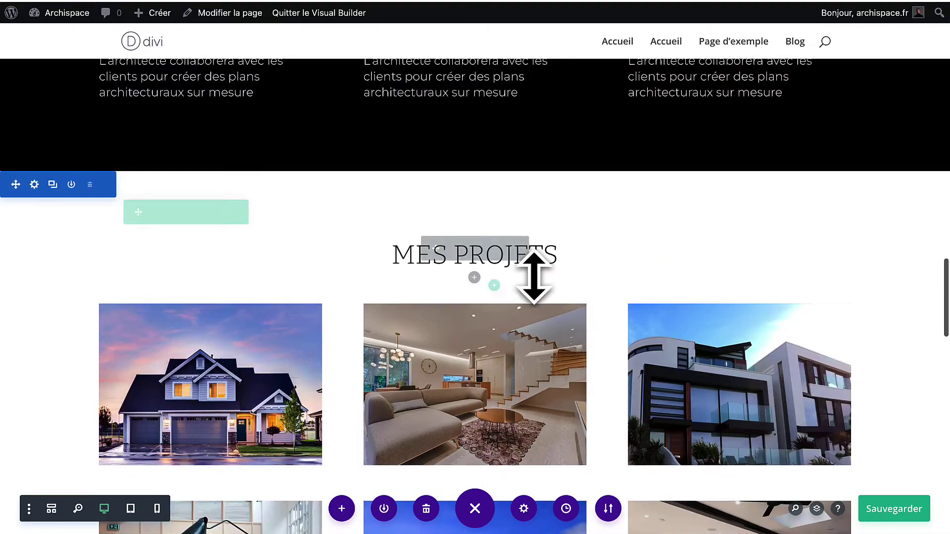
pyautogui.rightClick(451, 252)
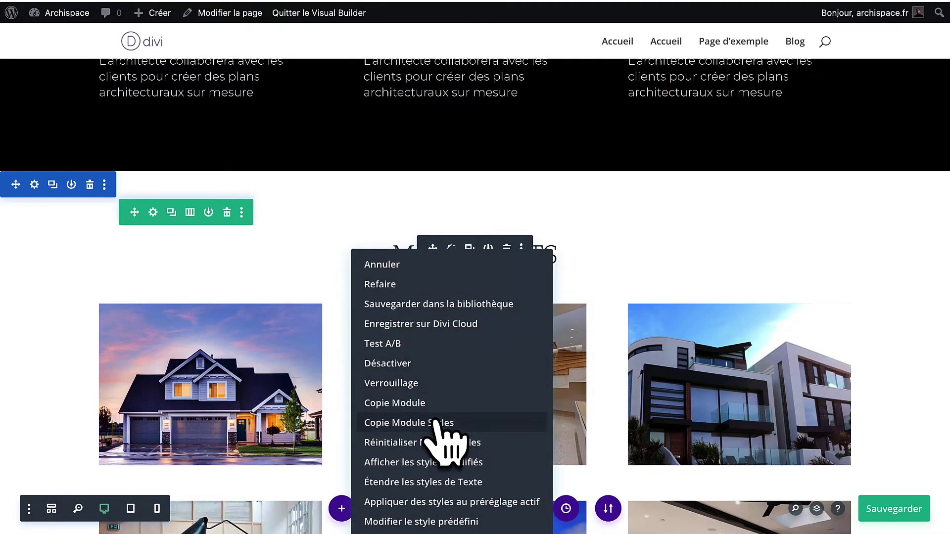
pyautogui.click(450, 404)
pyautogui.scroll(-6, 453, 396)
pyautogui.scroll(-4, 457, 380)
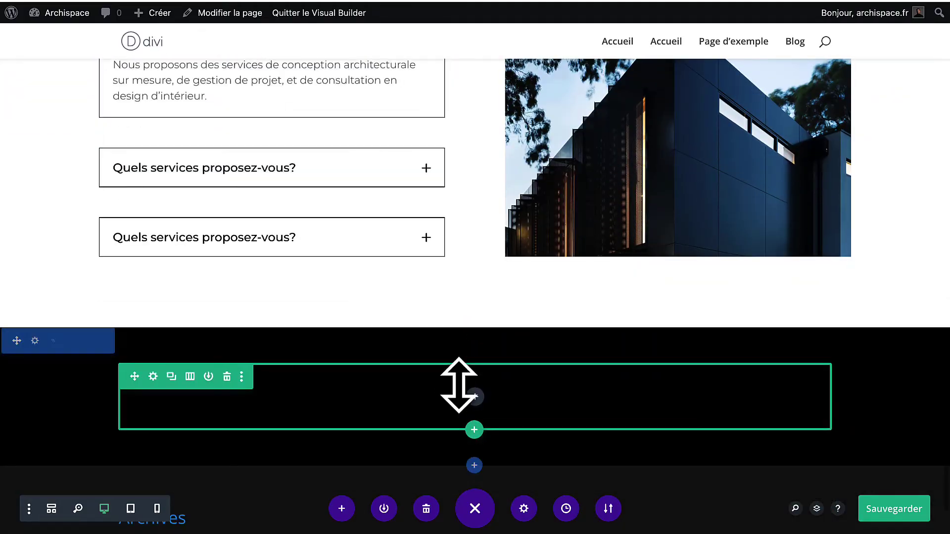
pyautogui.rightClick(484, 393)
pyautogui.click(478, 272)
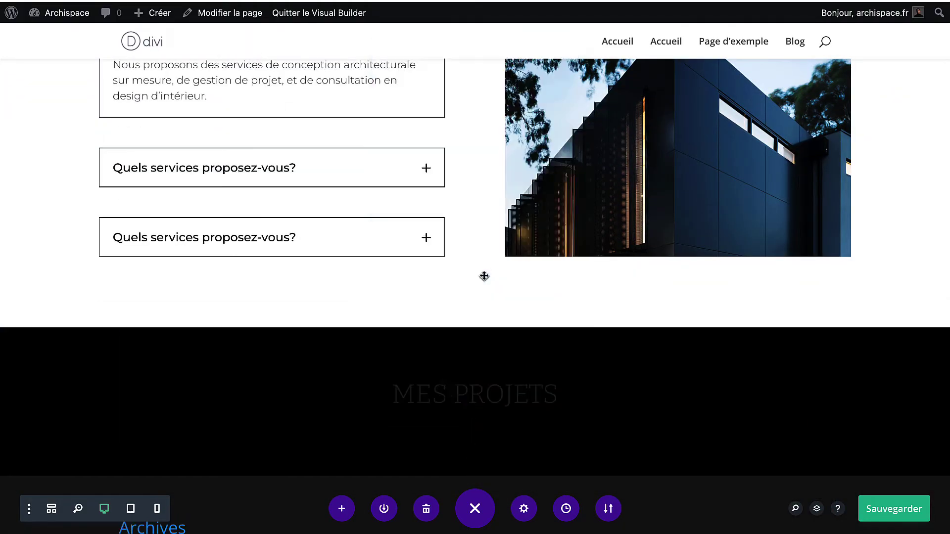
# Make the pasted heading's H2 subtitle text white.
pyautogui.click(451, 387)
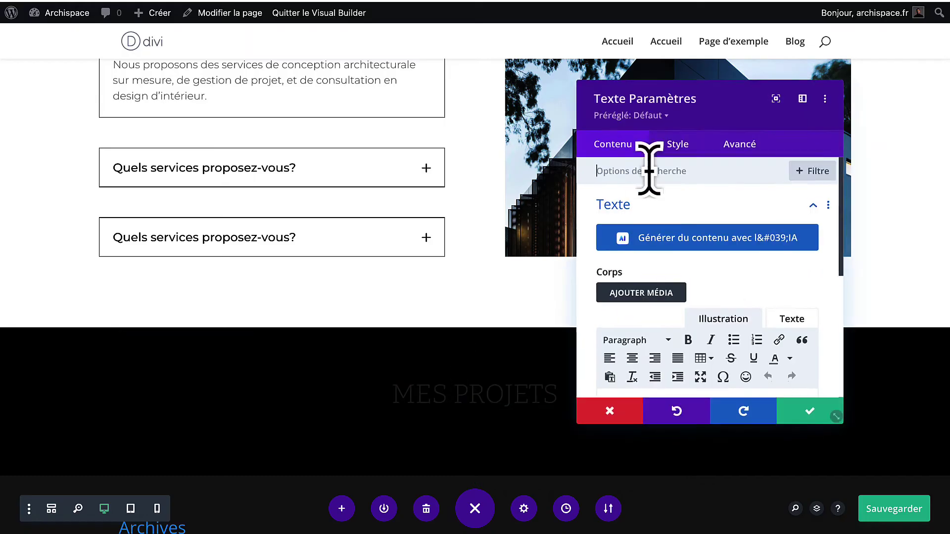
pyautogui.click(678, 146)
pyautogui.click(659, 261)
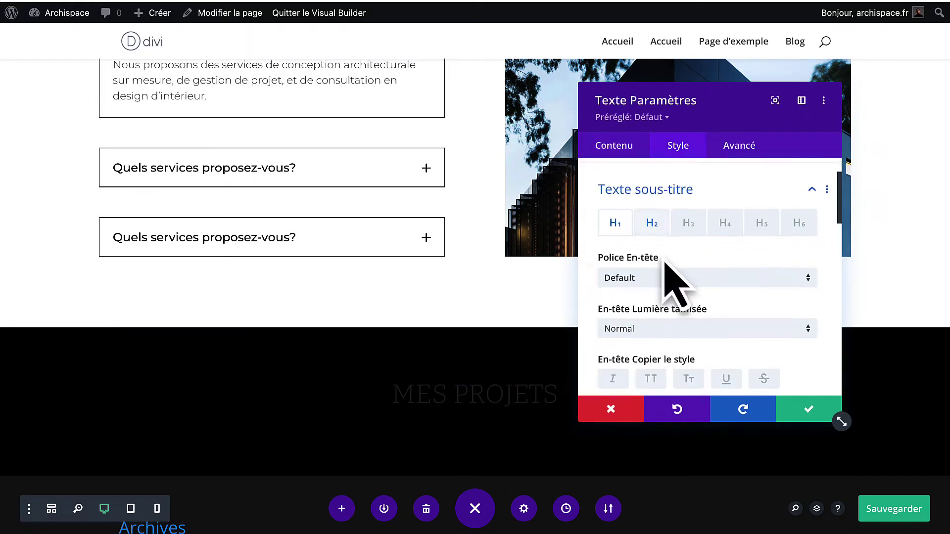
pyautogui.scroll(-3, 670, 282)
pyautogui.scroll(3, 668, 237)
pyautogui.click(652, 198)
pyautogui.scroll(-3, 663, 303)
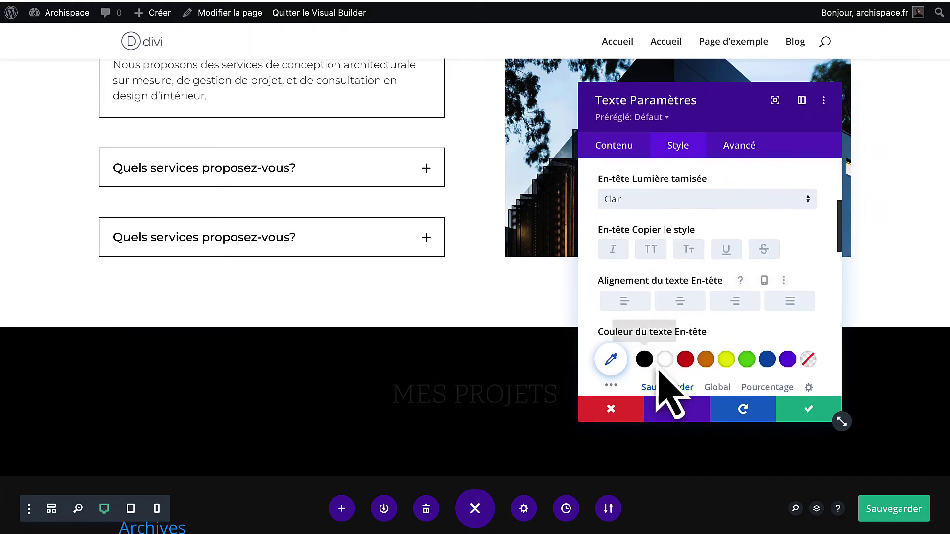
pyautogui.click(664, 359)
pyautogui.click(808, 409)
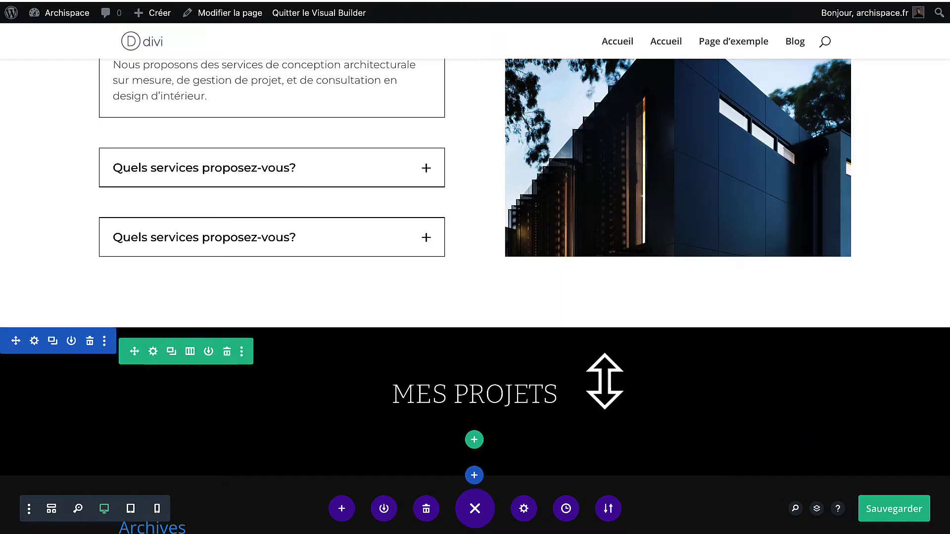
pyautogui.scroll(-2, 544, 371)
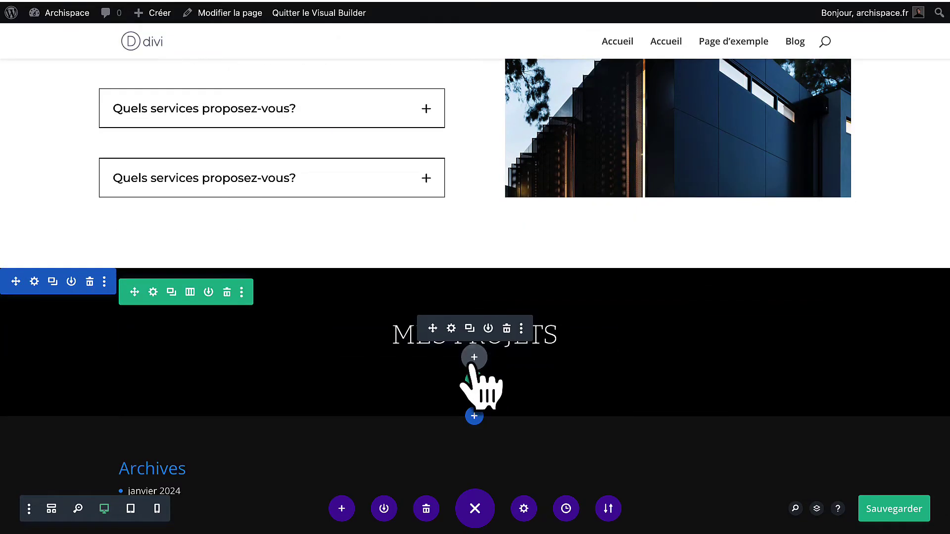
# Insert a Formulaire de contact module under the MES PROJETS heading.
pyautogui.click(471, 361)
pyautogui.scroll(-4, 480, 237)
pyautogui.scroll(-5, 487, 262)
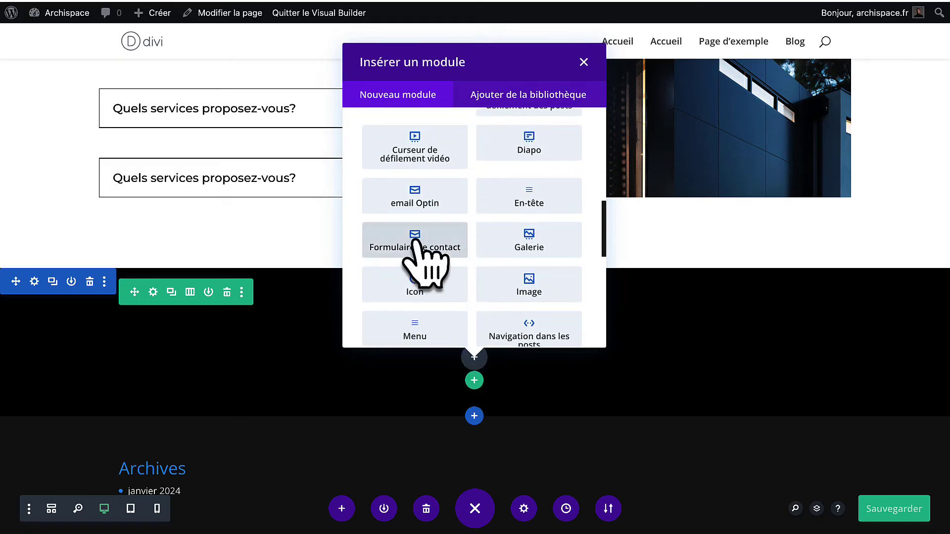
pyautogui.click(430, 248)
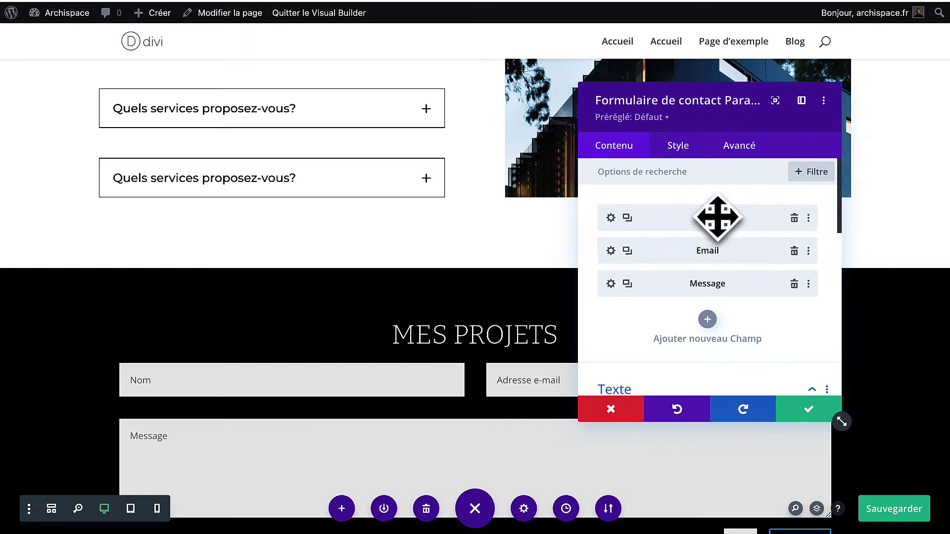
pyautogui.scroll(-2, 420, 356)
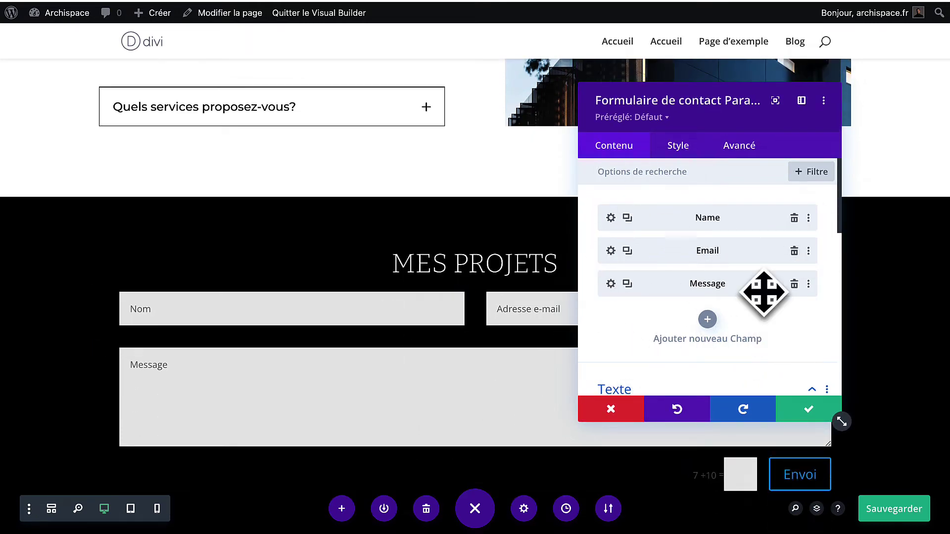
pyautogui.scroll(-2, 761, 292)
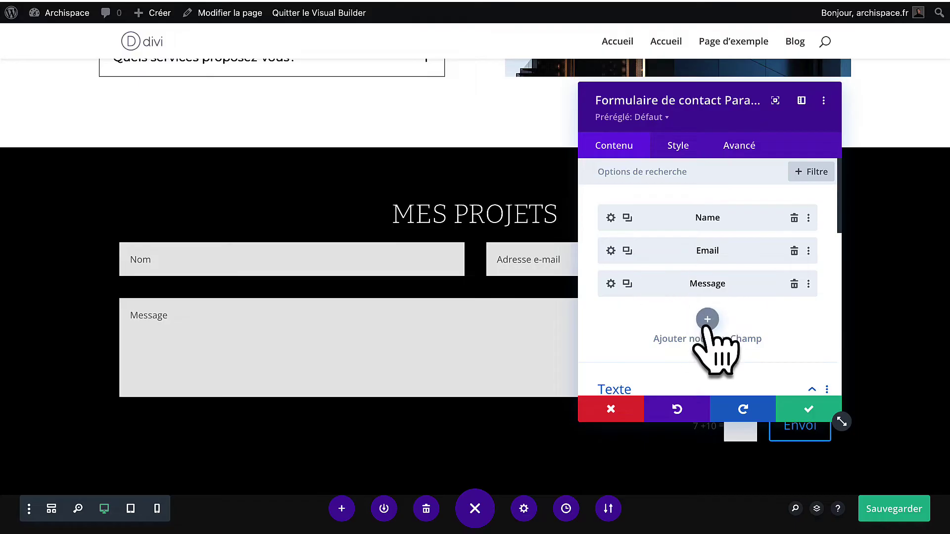
# Add a new form field, review its type options, then delete the Field_4 field.
pyautogui.click(707, 319)
pyautogui.scroll(-2, 709, 322)
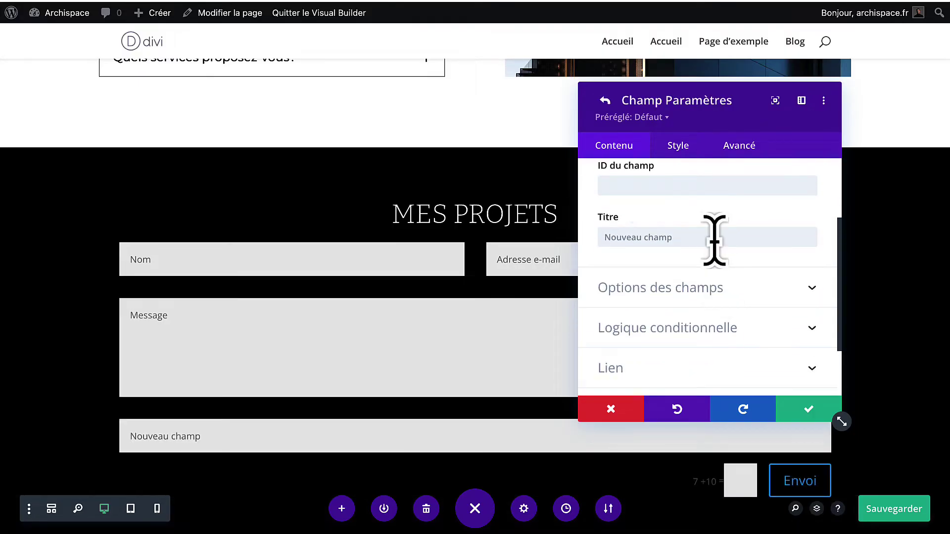
pyautogui.click(700, 312)
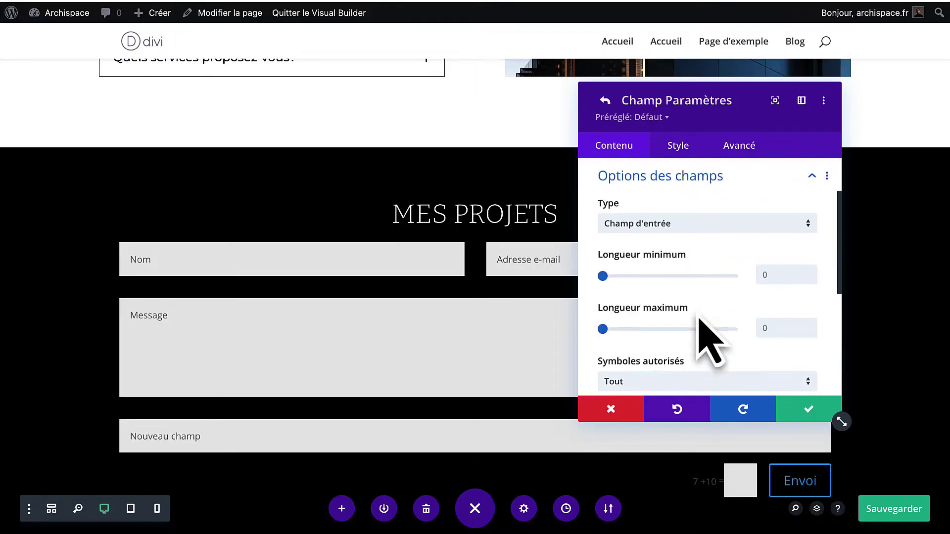
pyautogui.click(715, 231)
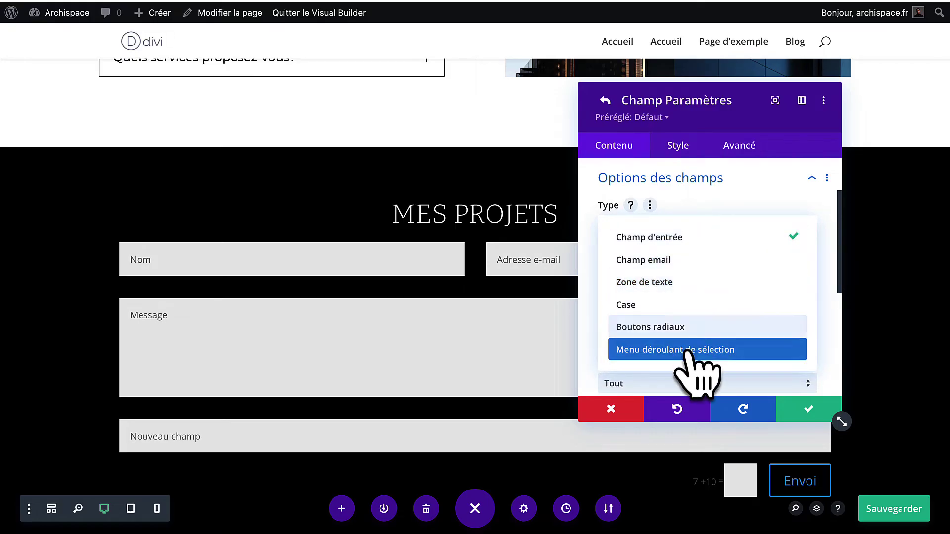
pyautogui.click(702, 237)
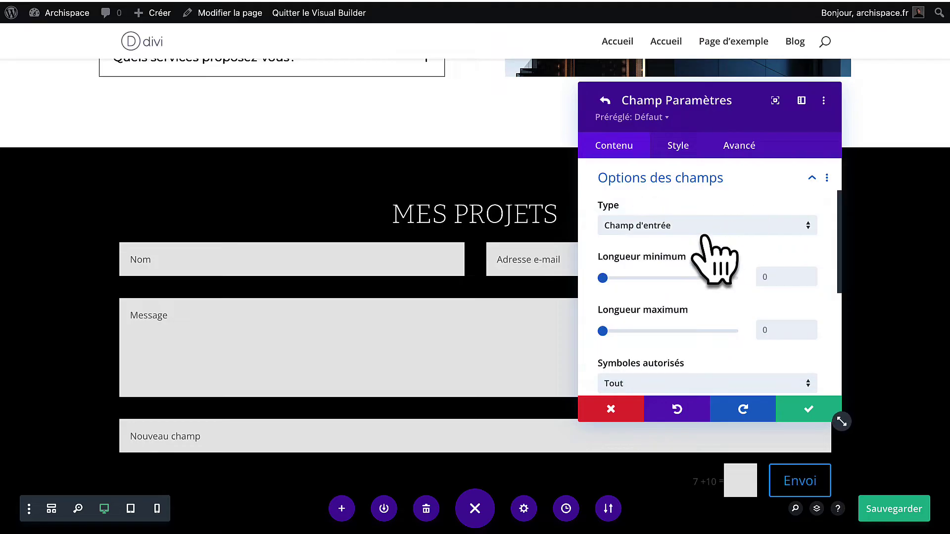
pyautogui.scroll(2, 703, 233)
pyautogui.click(692, 250)
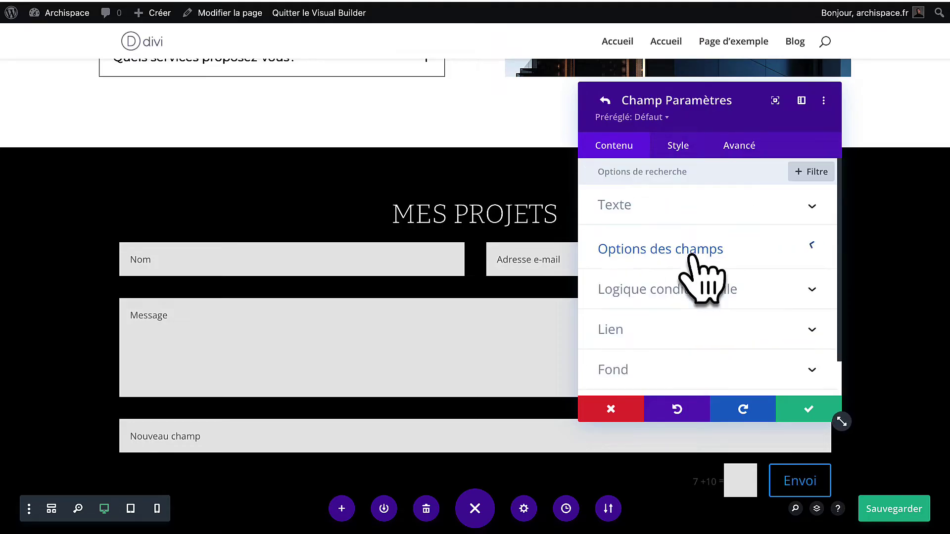
pyautogui.click(604, 101)
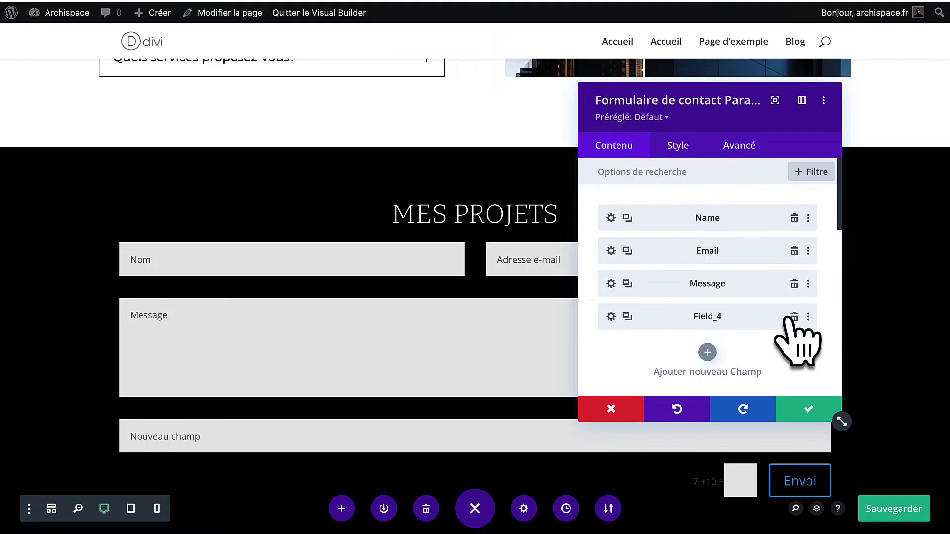
pyautogui.click(791, 317)
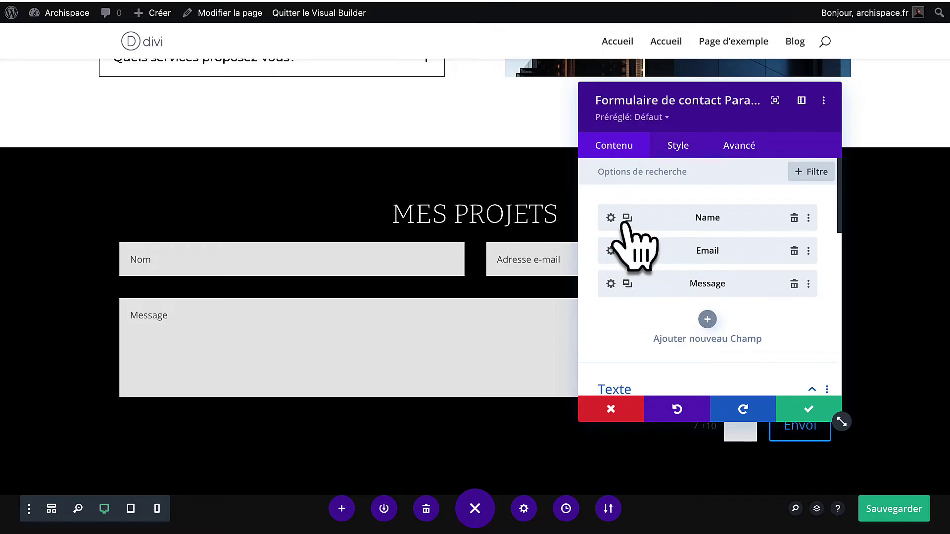
# Duplicate the Name field and retitle the first copy Prénom with a matching field ID.
pyautogui.click(626, 219)
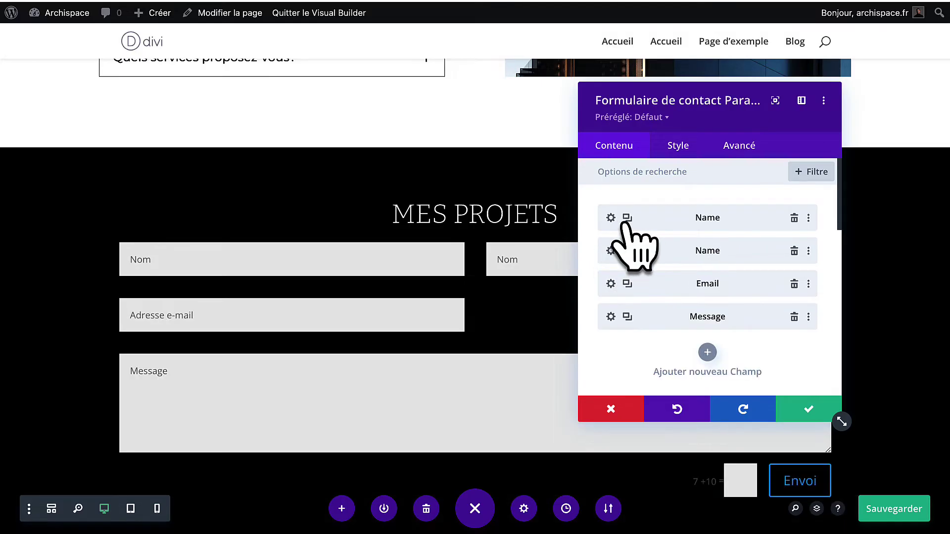
pyautogui.click(610, 218)
pyautogui.doubleClick(648, 343)
pyautogui.write('Prénom')
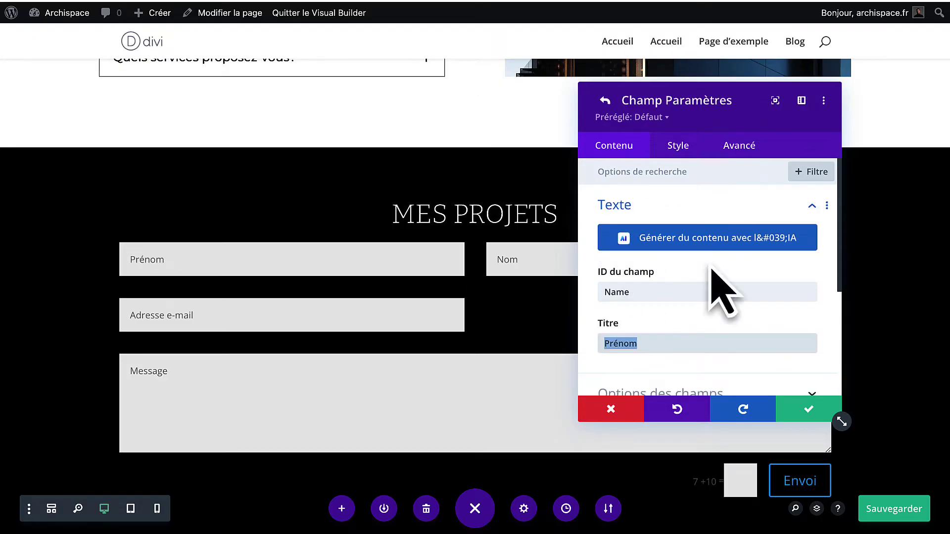
pyautogui.click(694, 294)
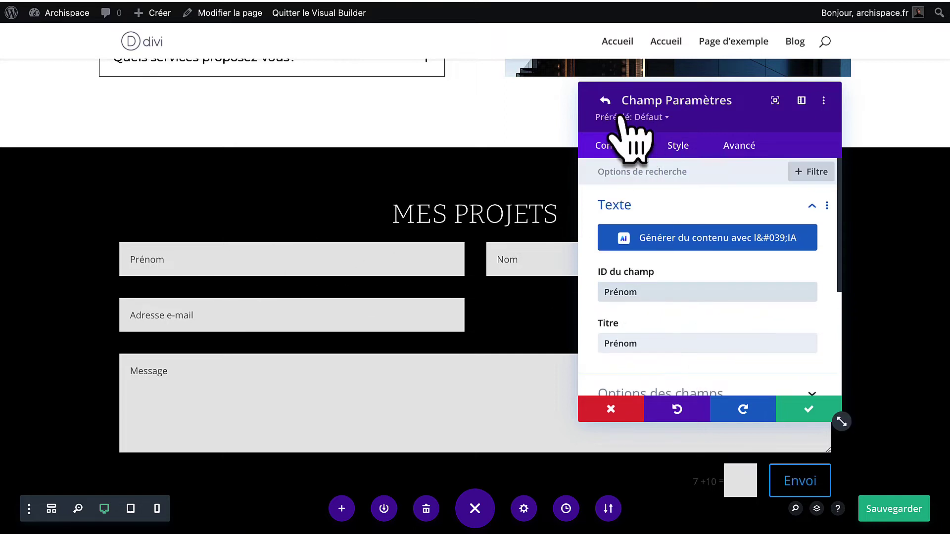
pyautogui.click(804, 412)
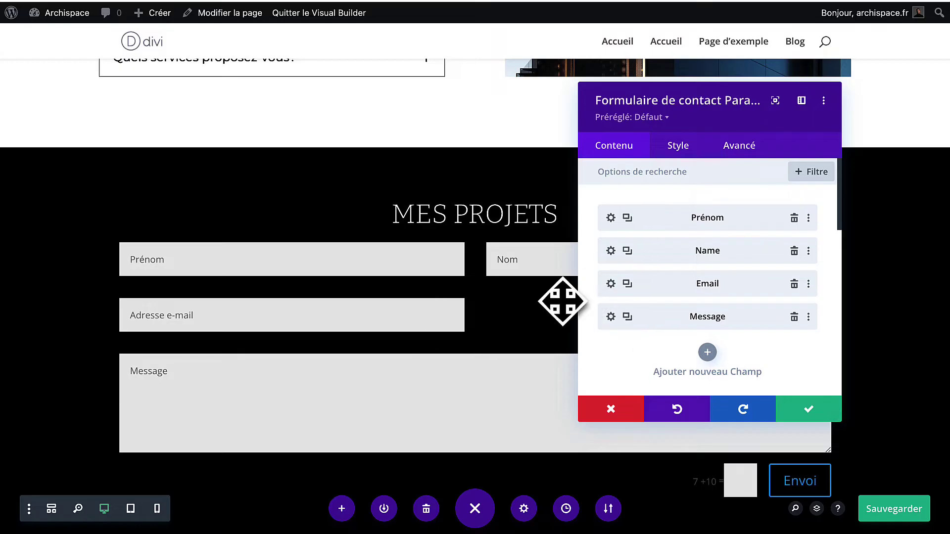
# Make the Email field take the full width of the form.
pyautogui.click(610, 284)
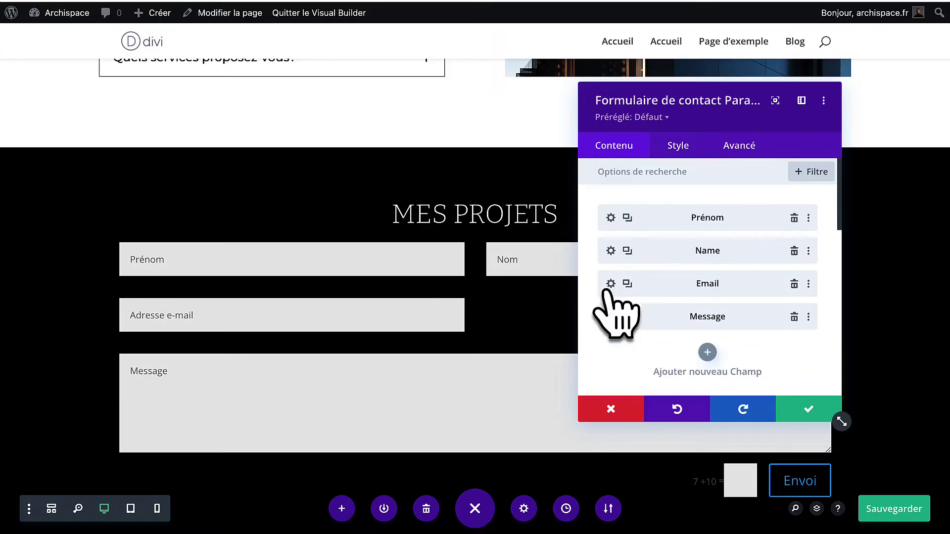
pyautogui.click(610, 283)
pyautogui.click(677, 149)
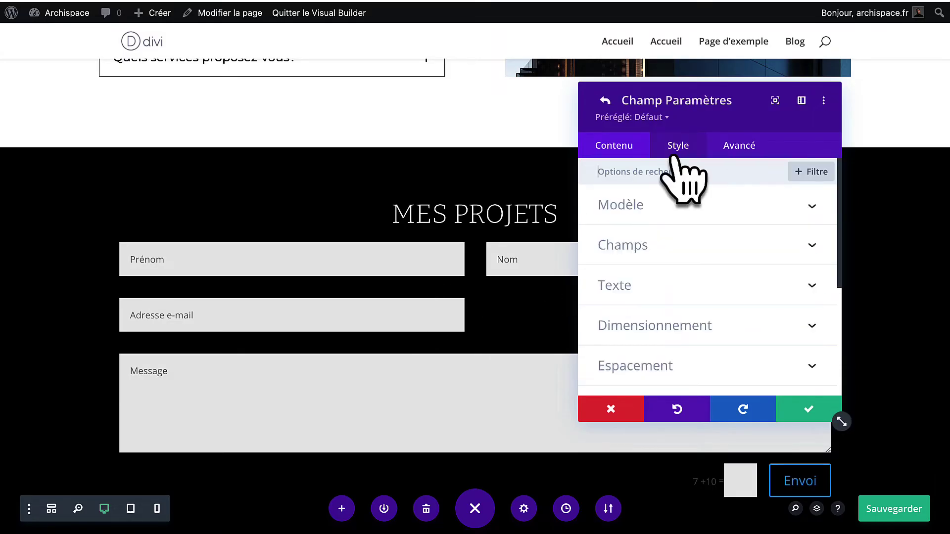
pyautogui.click(661, 213)
pyautogui.click(633, 252)
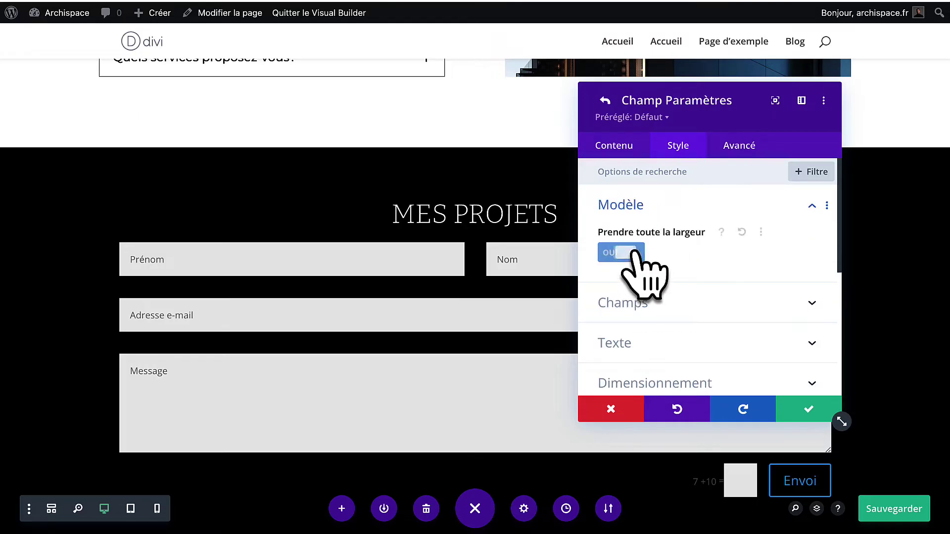
pyautogui.click(811, 415)
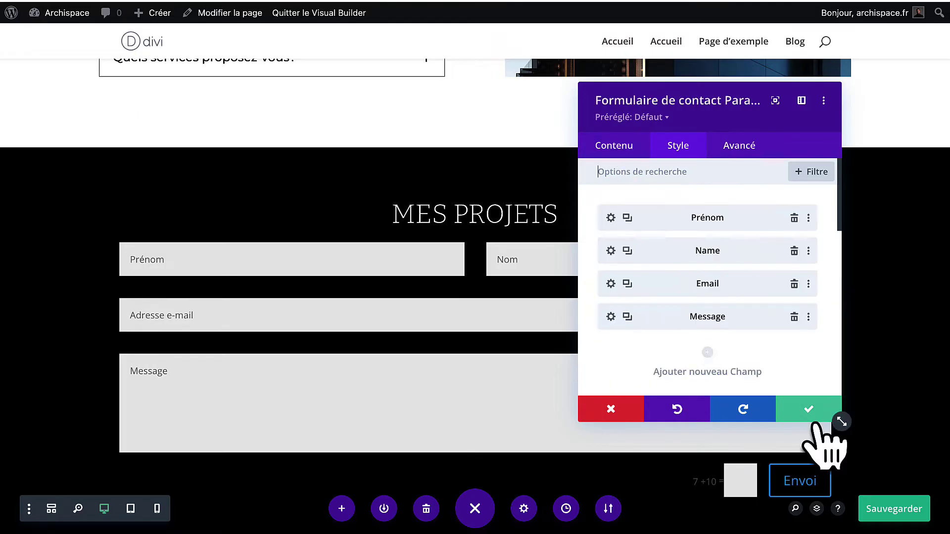
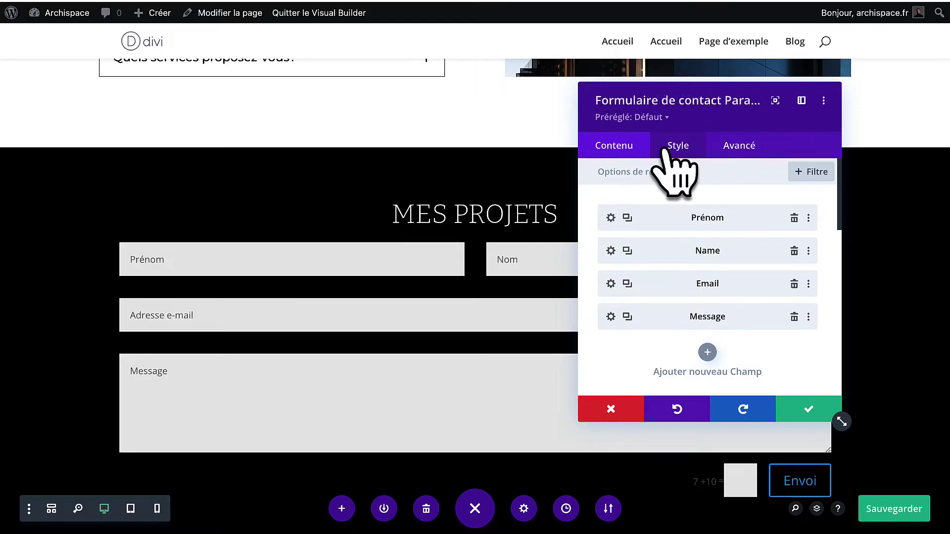
# Make the contact form fields' background fully transparent, rgba(255,255,255,0).
pyautogui.click(668, 148)
pyautogui.click(663, 206)
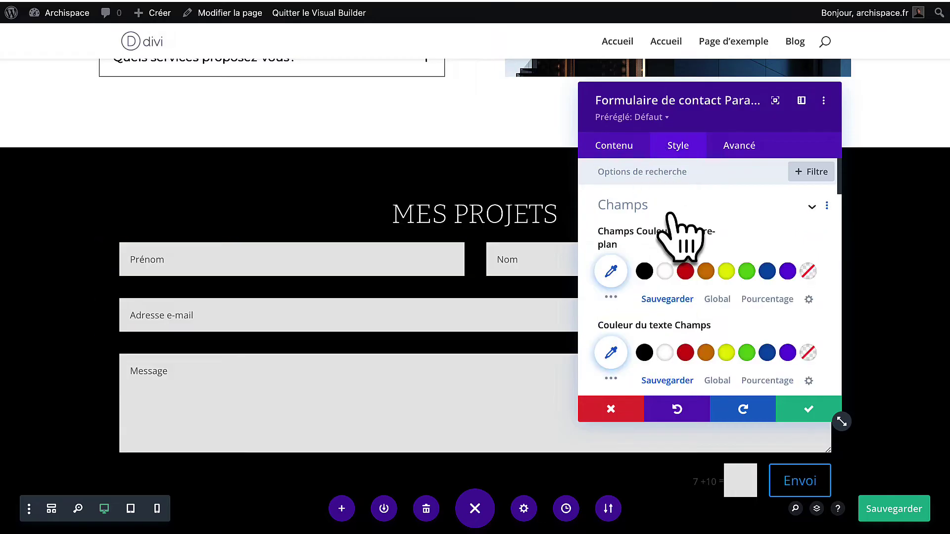
pyautogui.scroll(-1, 658, 262)
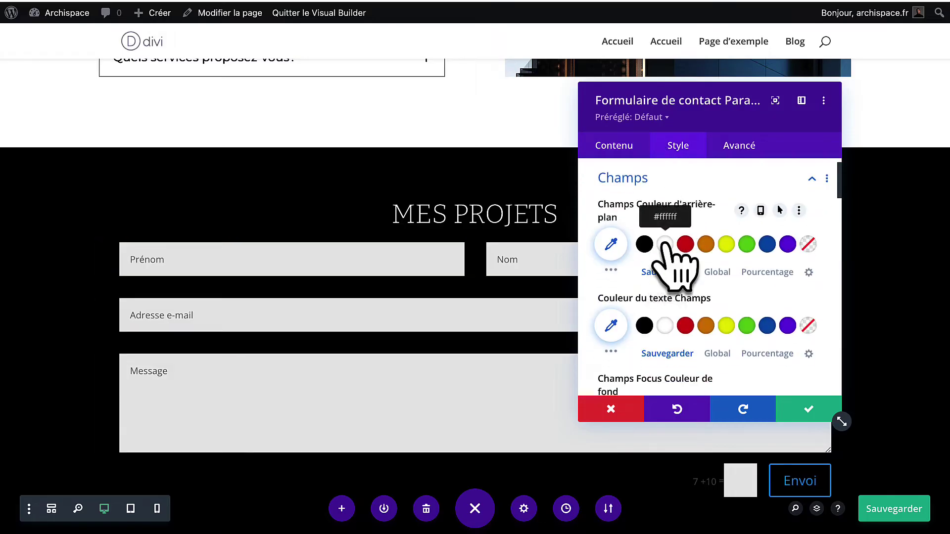
pyautogui.click(664, 244)
pyautogui.click(611, 244)
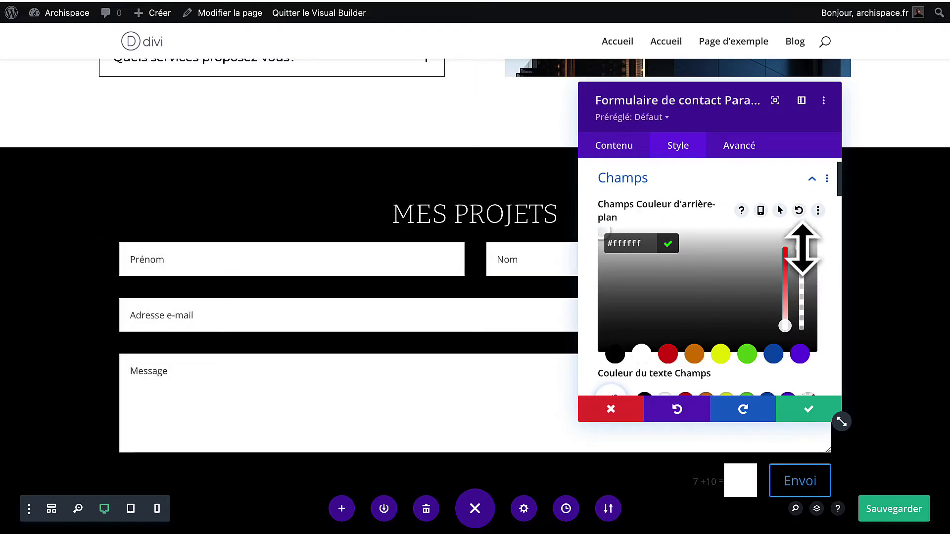
pyautogui.moveTo(801, 248); pyautogui.dragTo(801, 361)
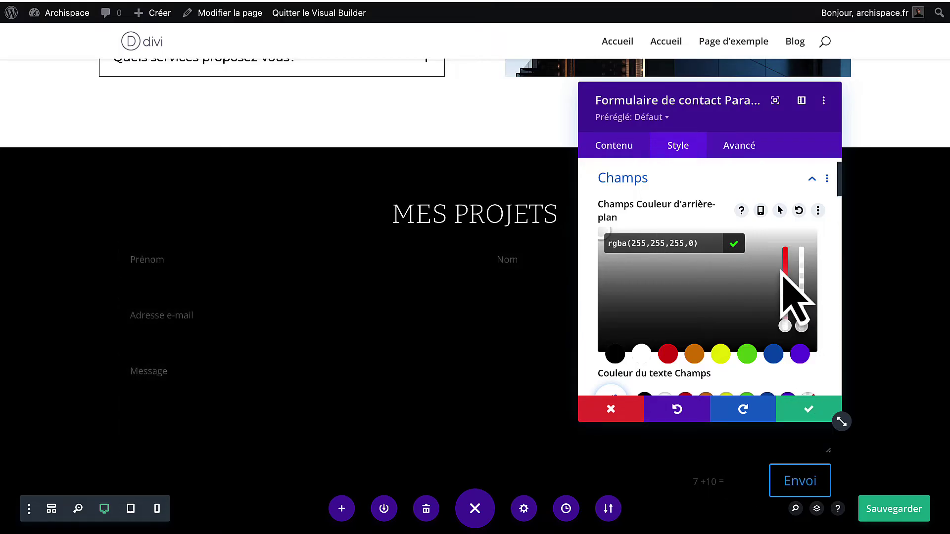
# Give the form fields a white, 1px bottom-only border.
pyautogui.scroll(-4, 788, 250)
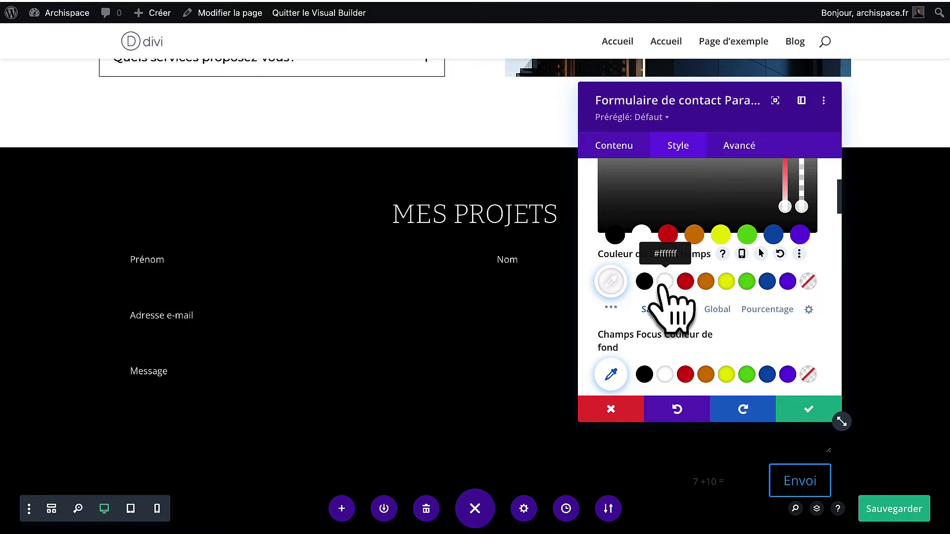
pyautogui.scroll(-6, 675, 300)
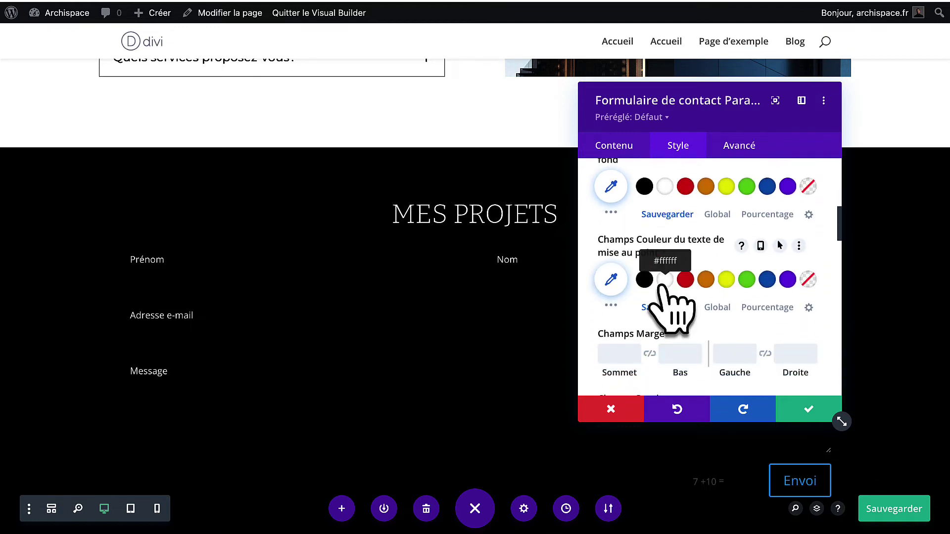
pyautogui.scroll(-5, 675, 335)
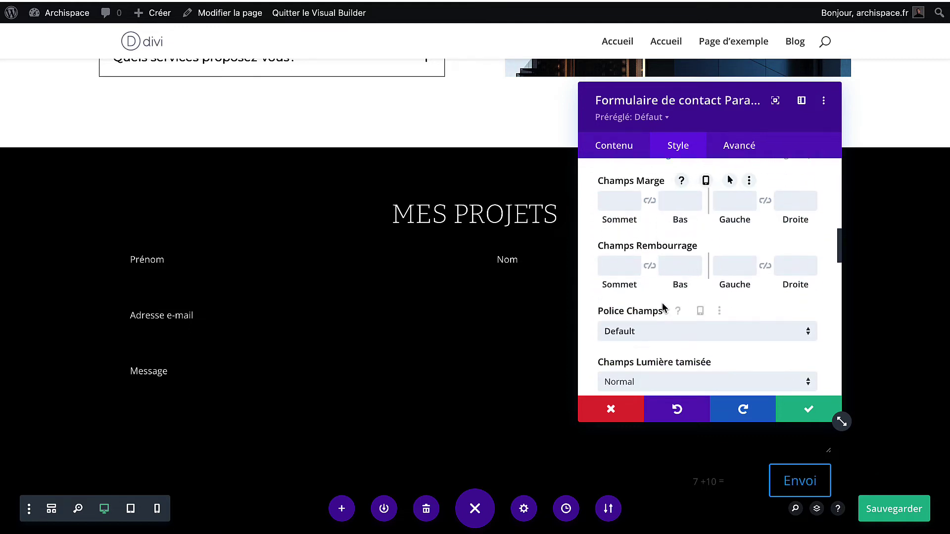
pyautogui.scroll(-18, 663, 308)
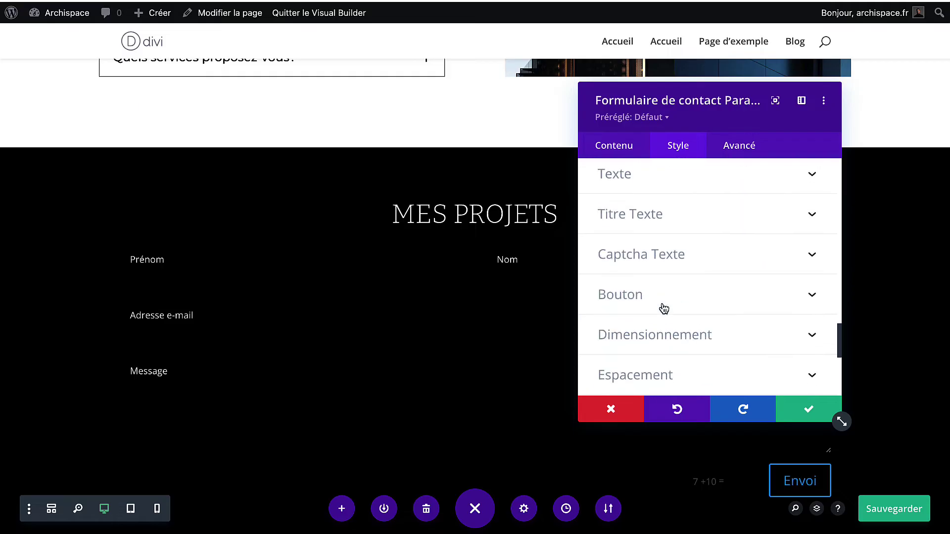
pyautogui.scroll(-4, 663, 308)
pyautogui.click(661, 308)
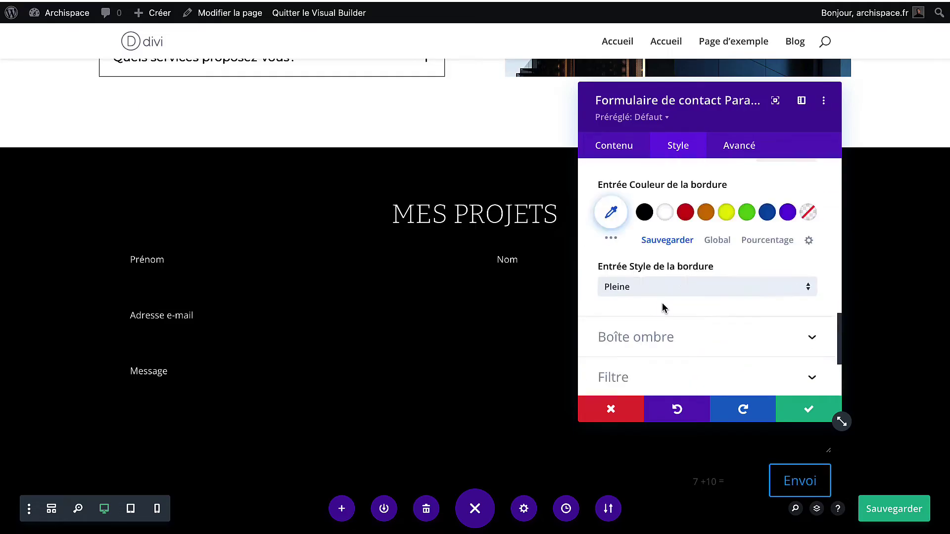
pyautogui.scroll(-2, 663, 331)
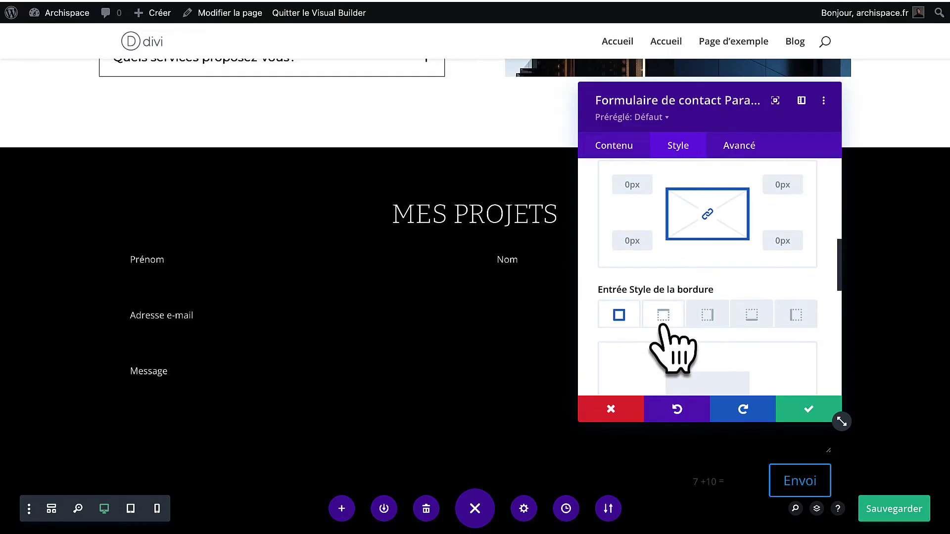
pyautogui.scroll(-4, 759, 329)
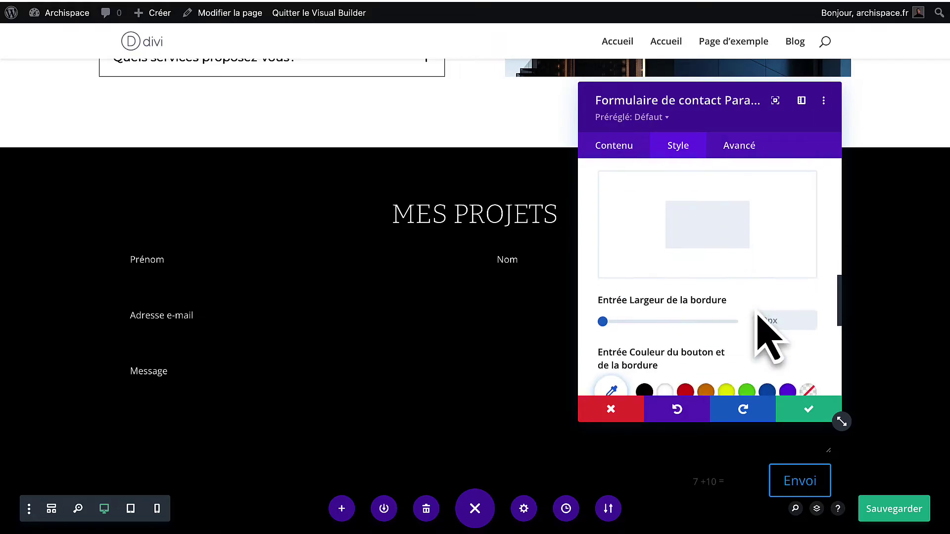
pyautogui.click(811, 268)
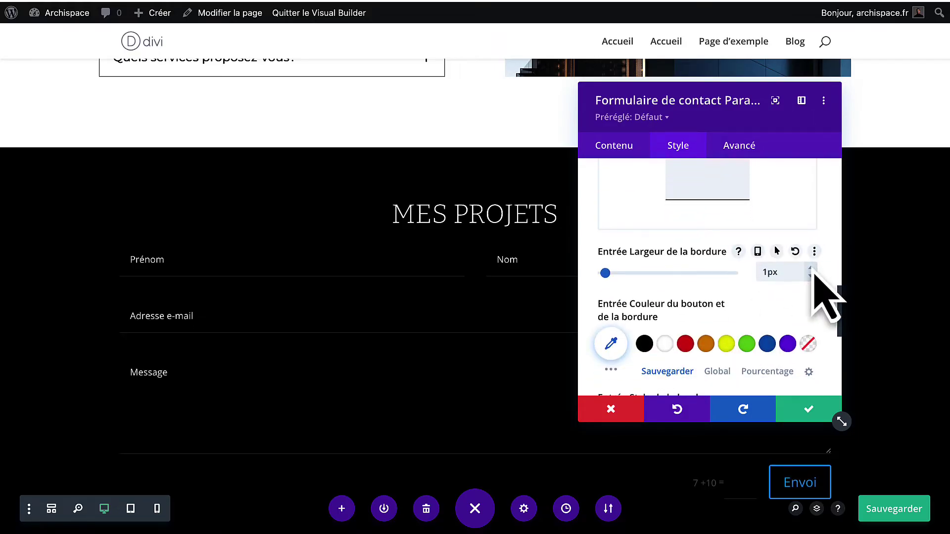
pyautogui.click(663, 345)
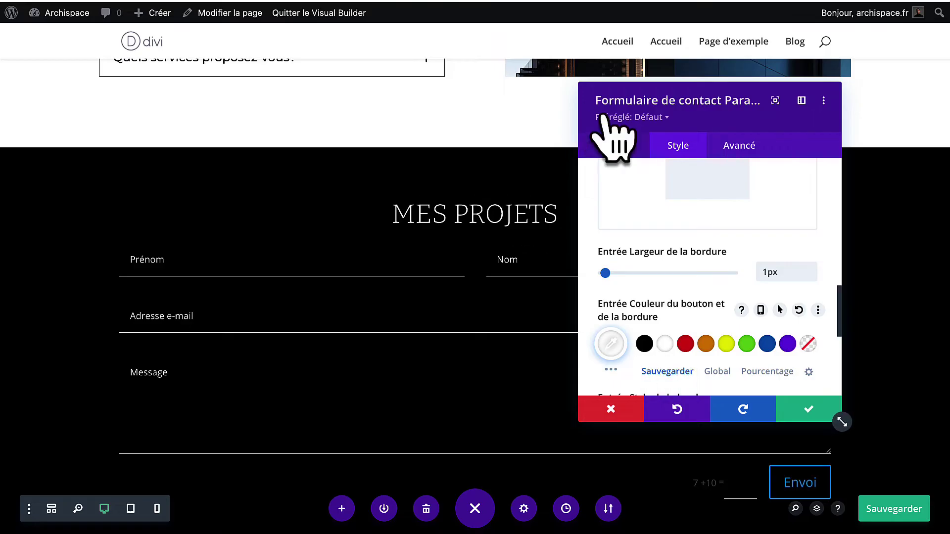
pyautogui.scroll(-2, 455, 296)
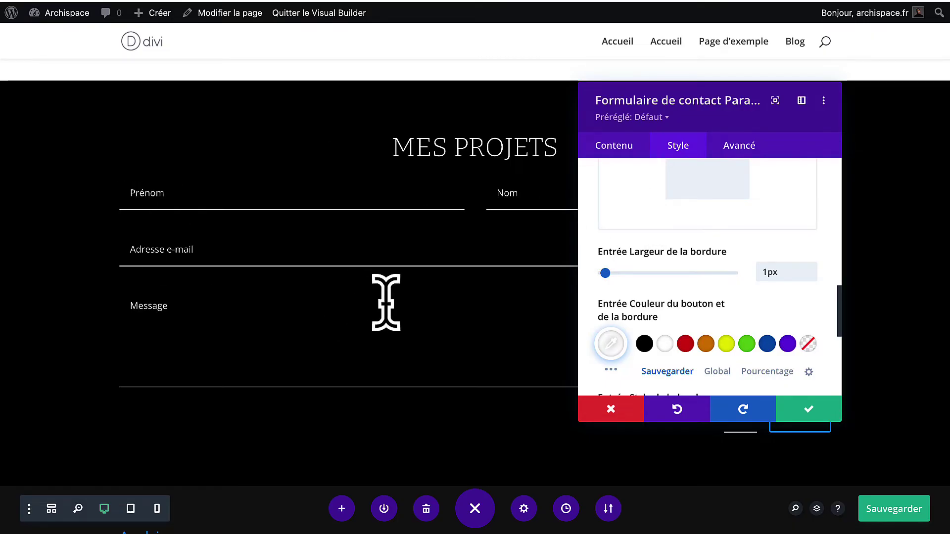
# Set the contact form's title font to Montserrat.
pyautogui.scroll(10, 680, 287)
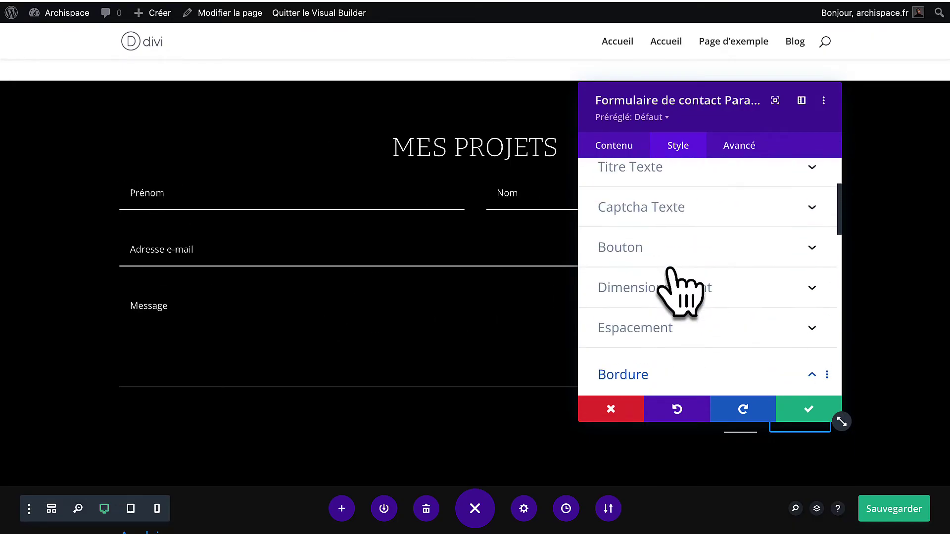
pyautogui.scroll(3, 680, 292)
pyautogui.click(688, 225)
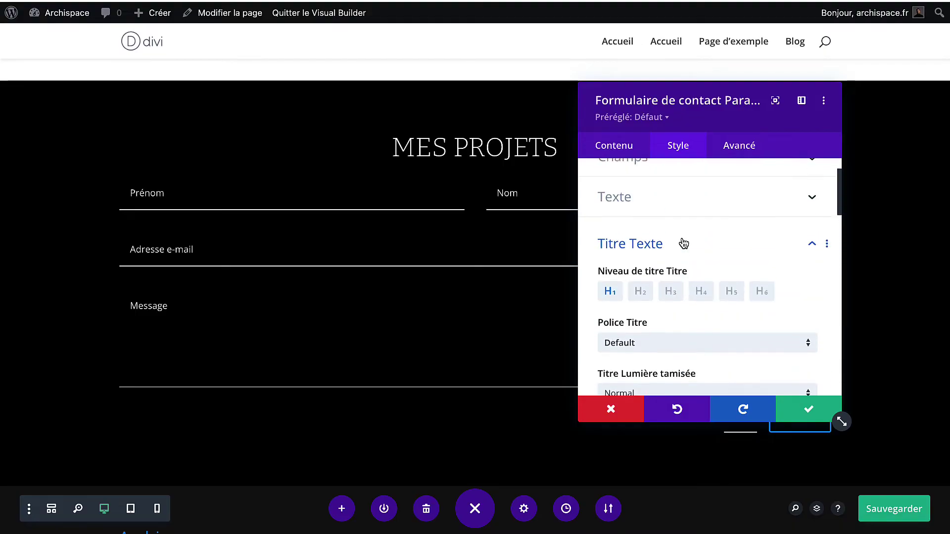
pyautogui.scroll(-3, 683, 244)
pyautogui.click(683, 243)
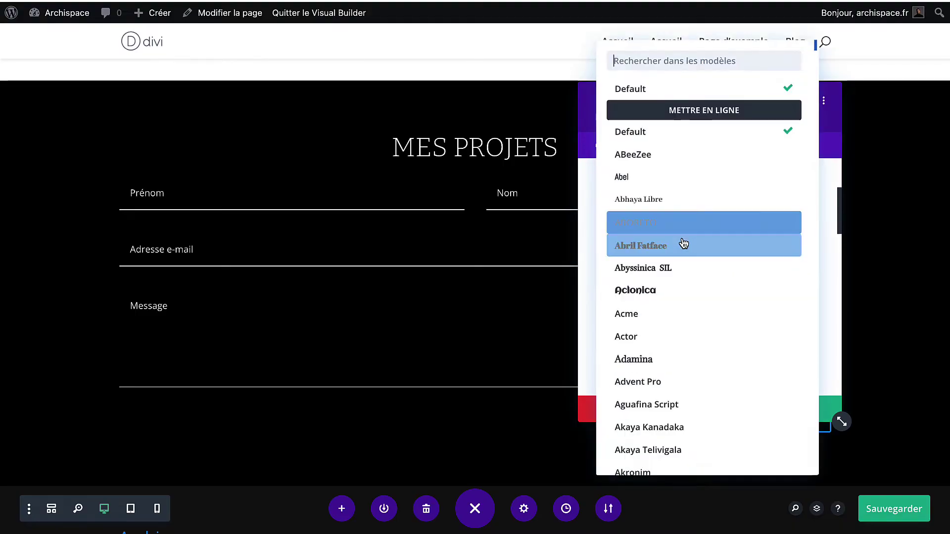
pyautogui.write('mont')
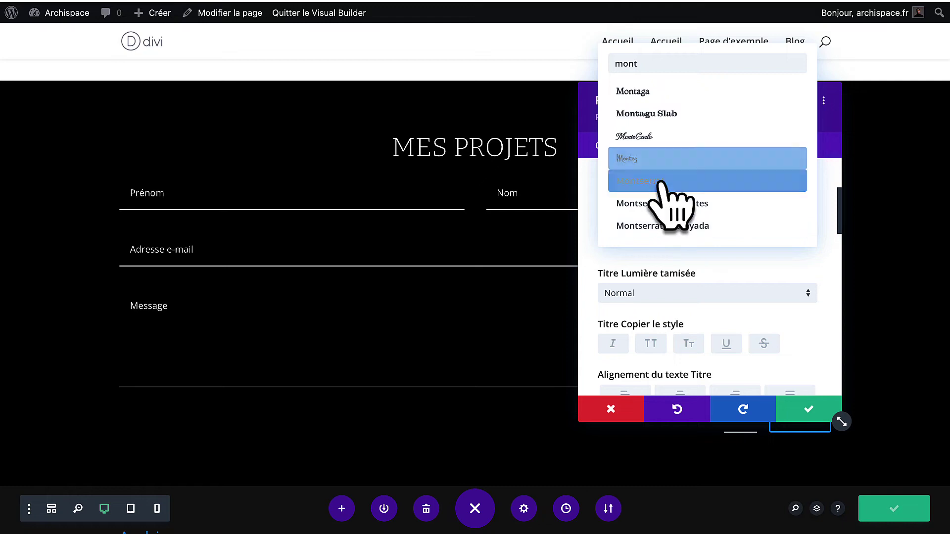
pyautogui.click(664, 180)
pyautogui.scroll(5, 670, 277)
pyautogui.click(663, 314)
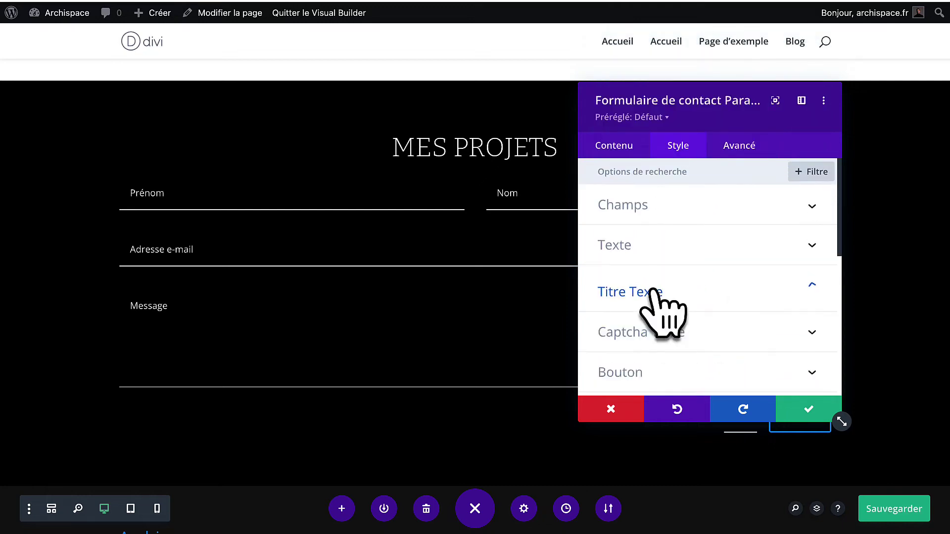
# Set the contact form's field font to Montserrat.
pyautogui.scroll(-6, 685, 306)
pyautogui.scroll(6, 692, 297)
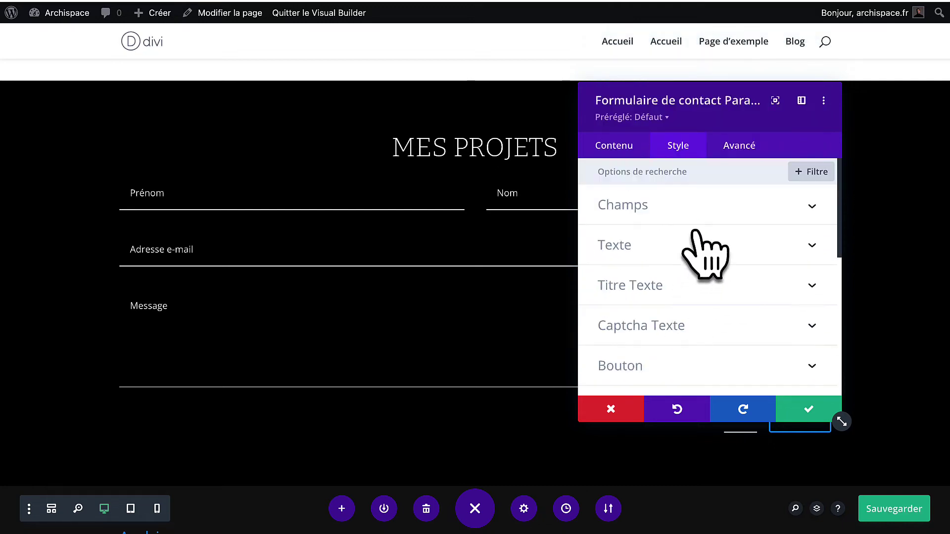
pyautogui.click(704, 210)
pyautogui.scroll(-5, 689, 316)
pyautogui.scroll(-5, 682, 326)
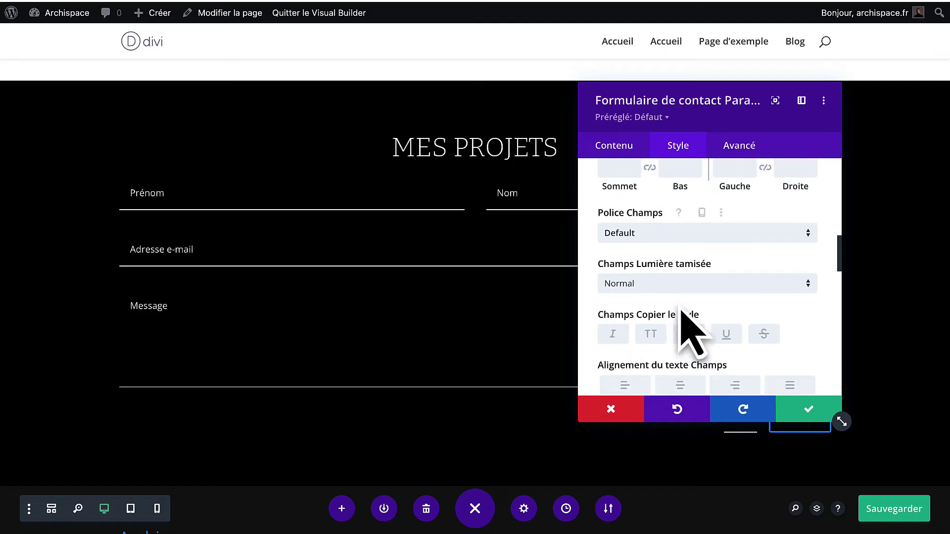
pyautogui.scroll(1, 687, 317)
pyautogui.click(691, 228)
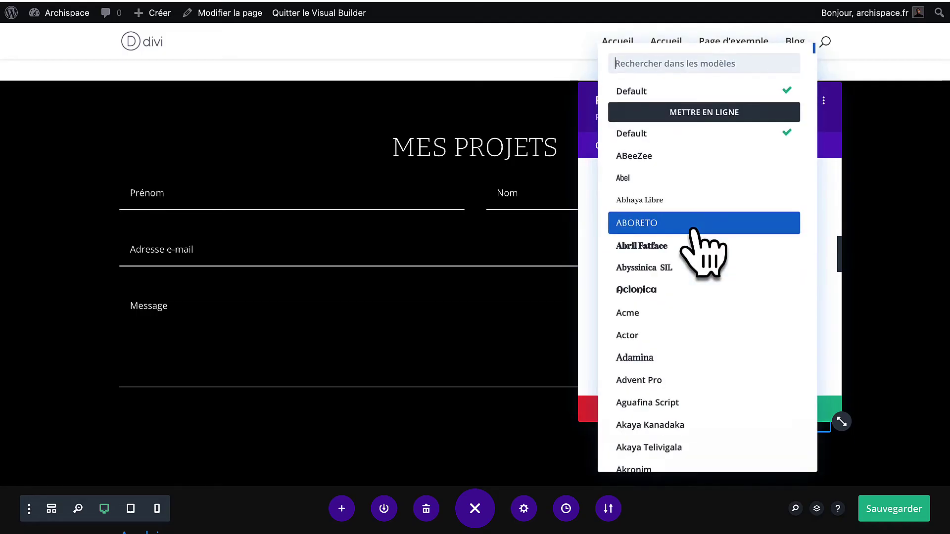
pyautogui.write('mont')
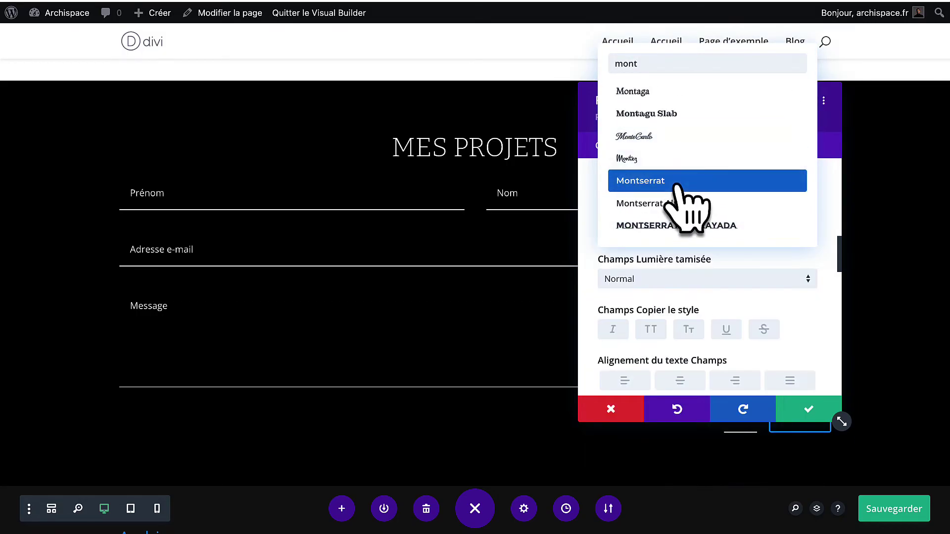
pyautogui.click(678, 179)
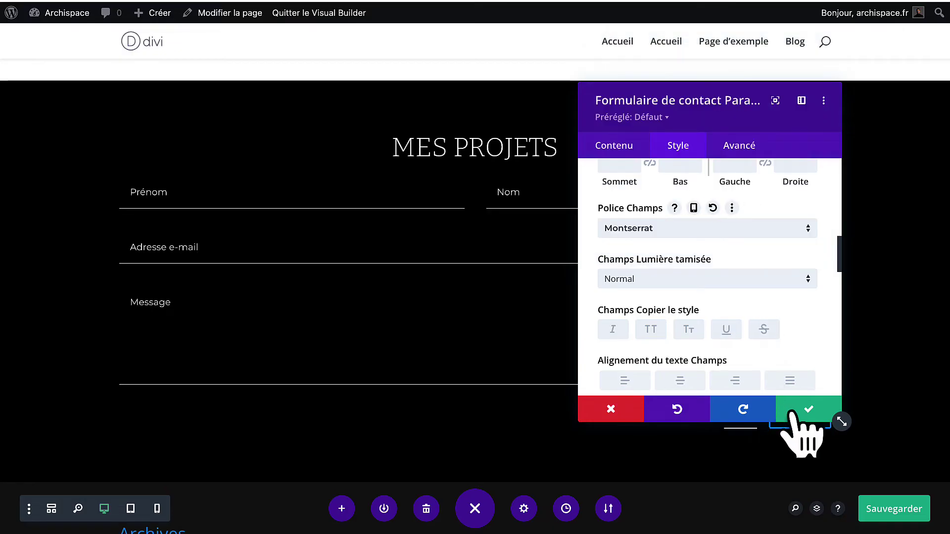
pyautogui.scroll(-6, 759, 346)
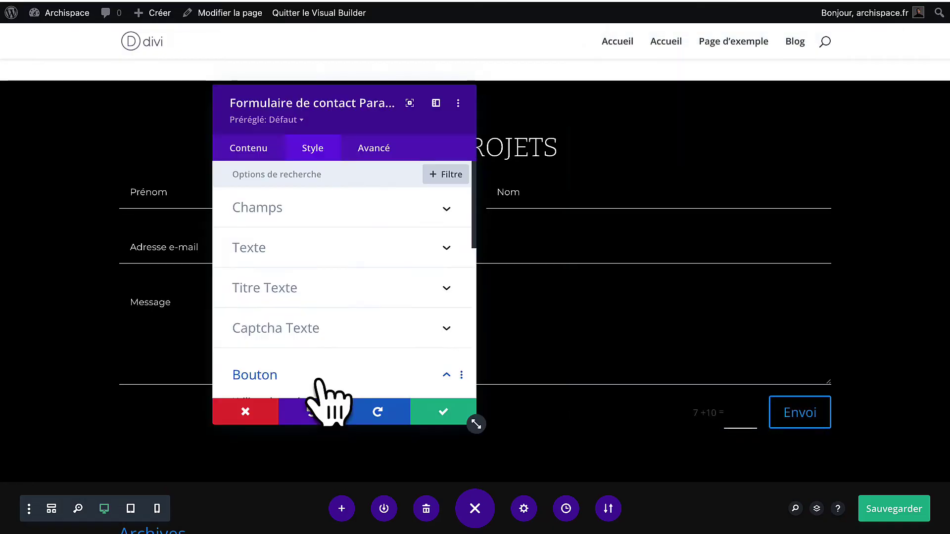
# Enable custom styles for the Envoi button and make its text white.
pyautogui.click(319, 379)
pyautogui.scroll(-3, 350, 255)
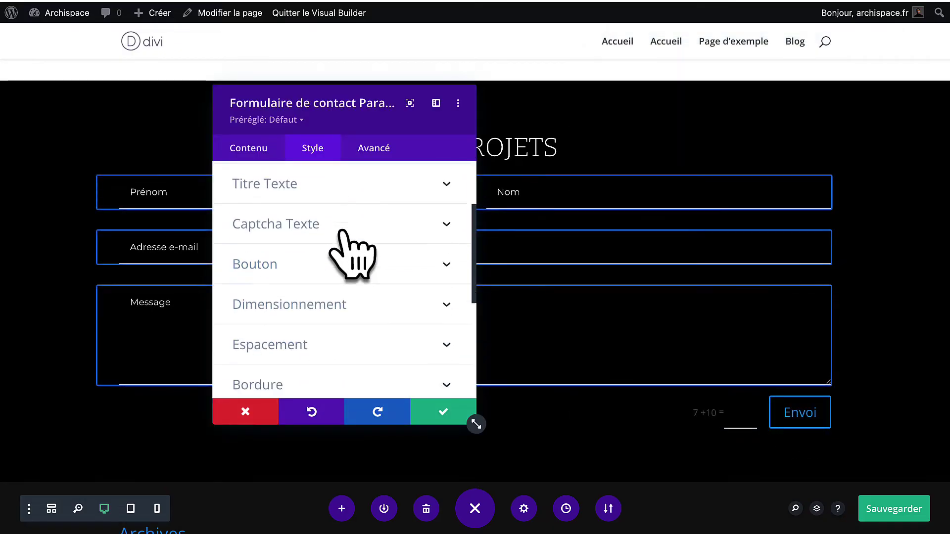
pyautogui.click(287, 250)
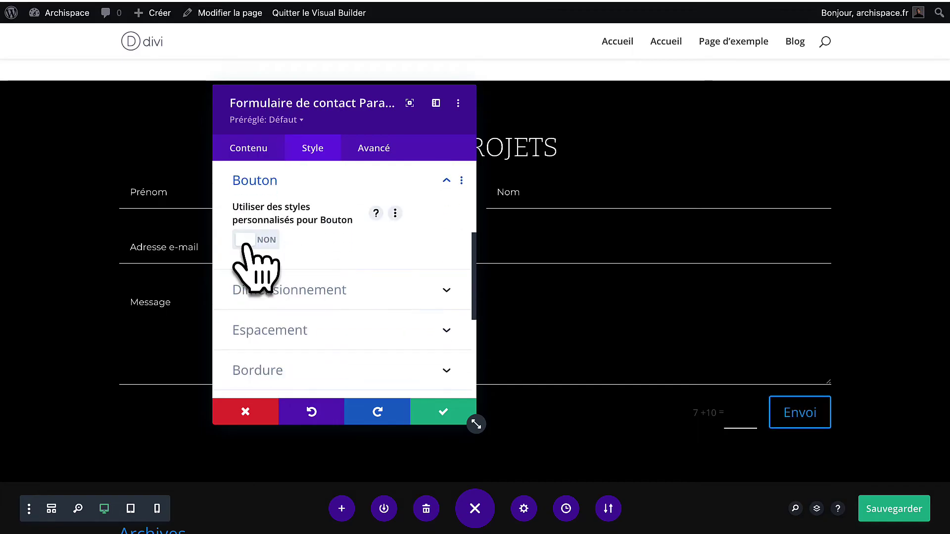
pyautogui.click(244, 245)
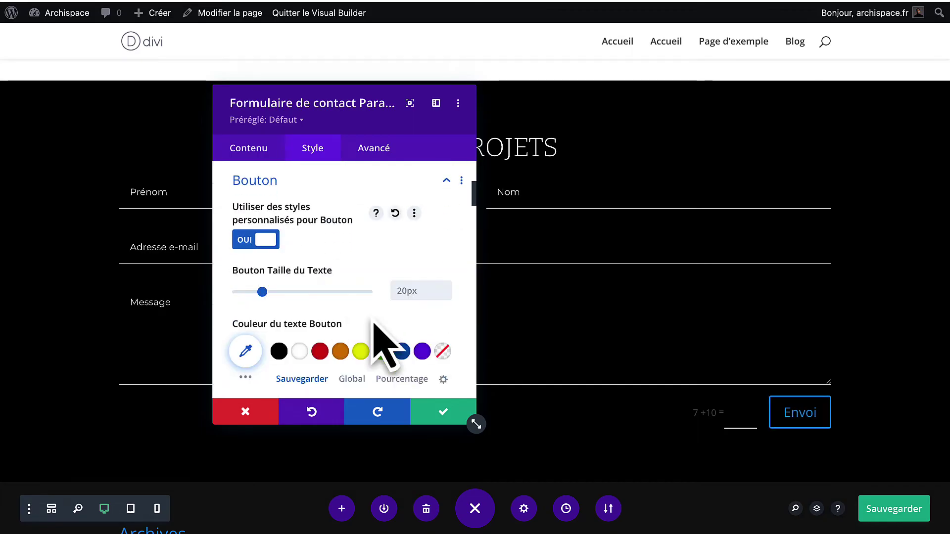
pyautogui.scroll(-4, 388, 336)
pyautogui.click(428, 204)
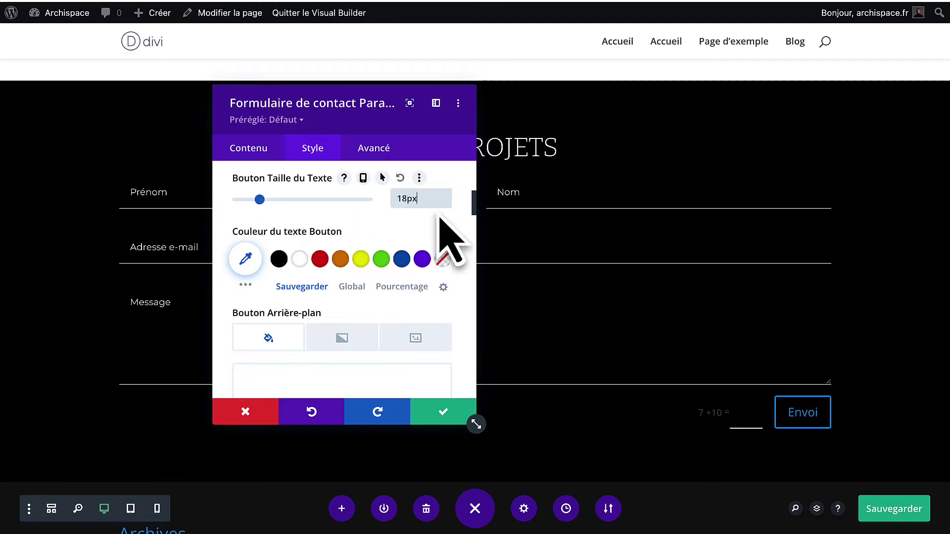
pyautogui.scroll(-1, 376, 265)
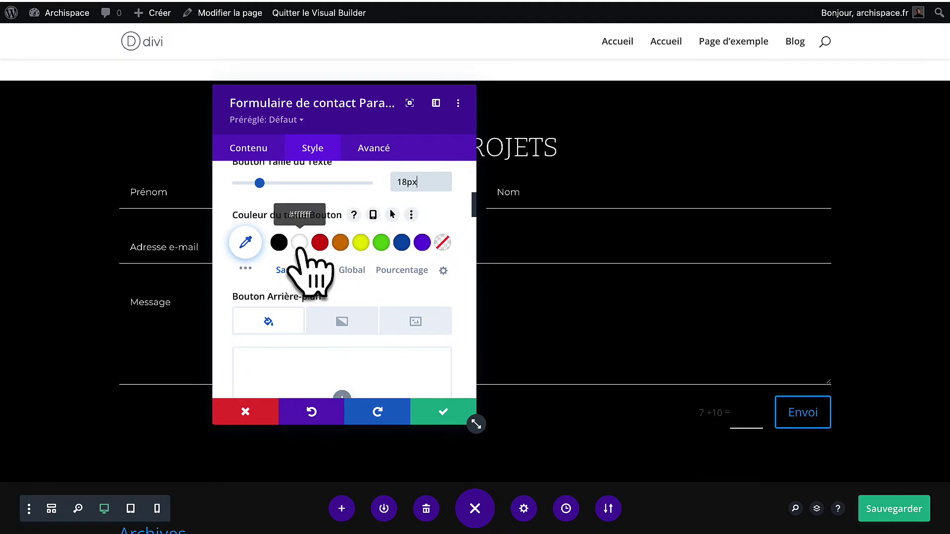
pyautogui.click(299, 242)
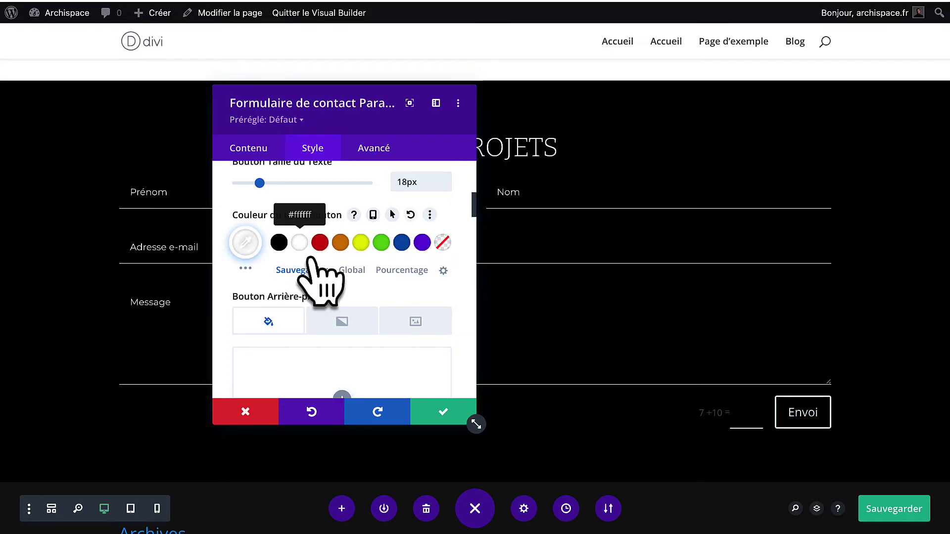
# Give the Envoi button a white border with a 0px corner radius.
pyautogui.scroll(-5, 340, 318)
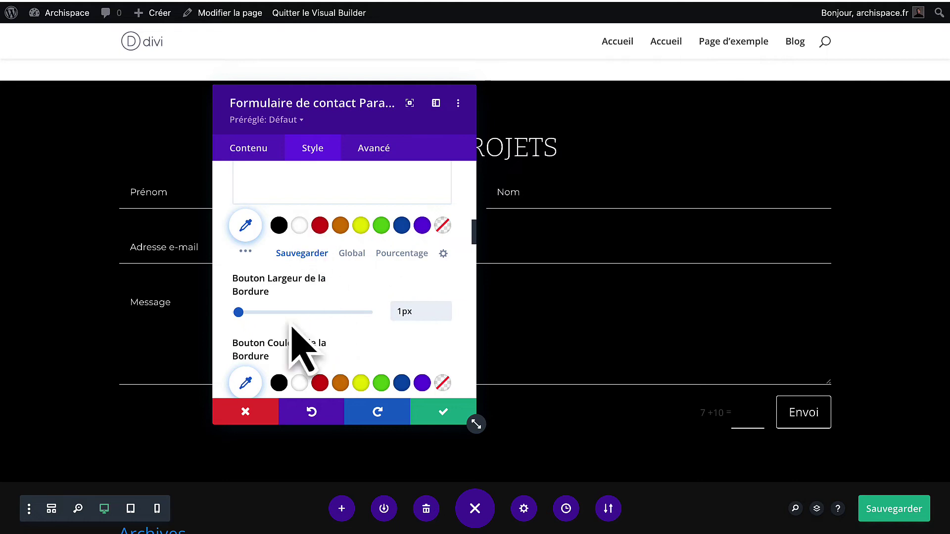
pyautogui.scroll(-1, 303, 391)
pyautogui.click(299, 355)
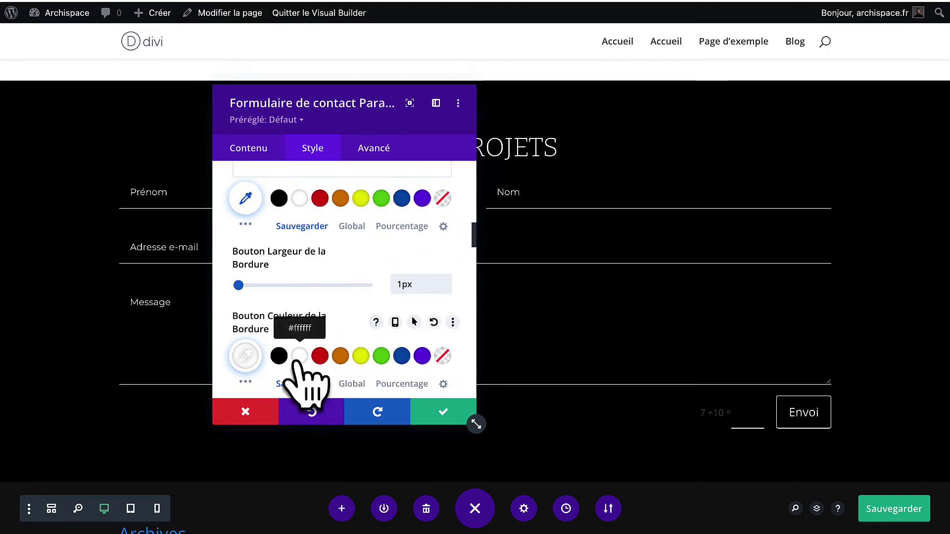
pyautogui.scroll(-3, 312, 378)
pyautogui.moveTo(248, 329); pyautogui.dragTo(225, 331)
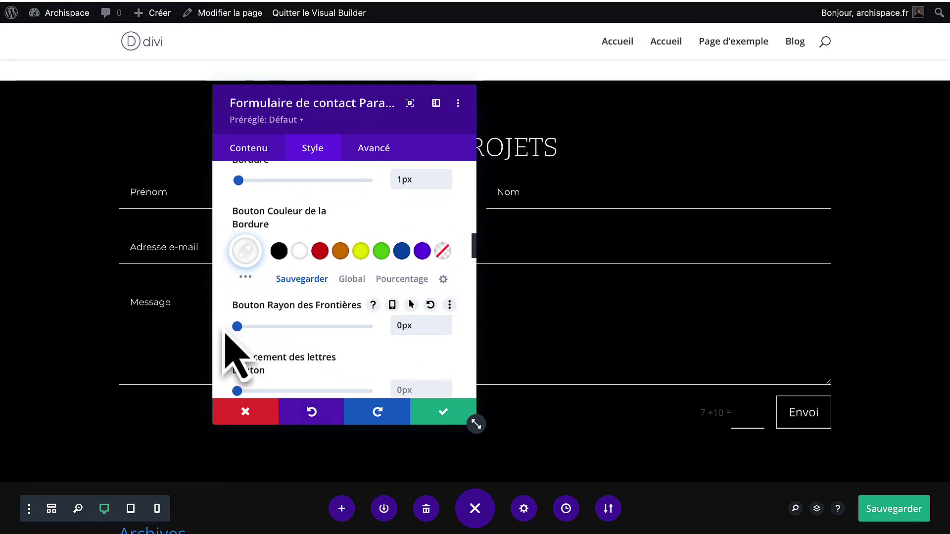
# Set the Envoi button font to Montserrat and apply the form settings.
pyautogui.scroll(-1, 288, 346)
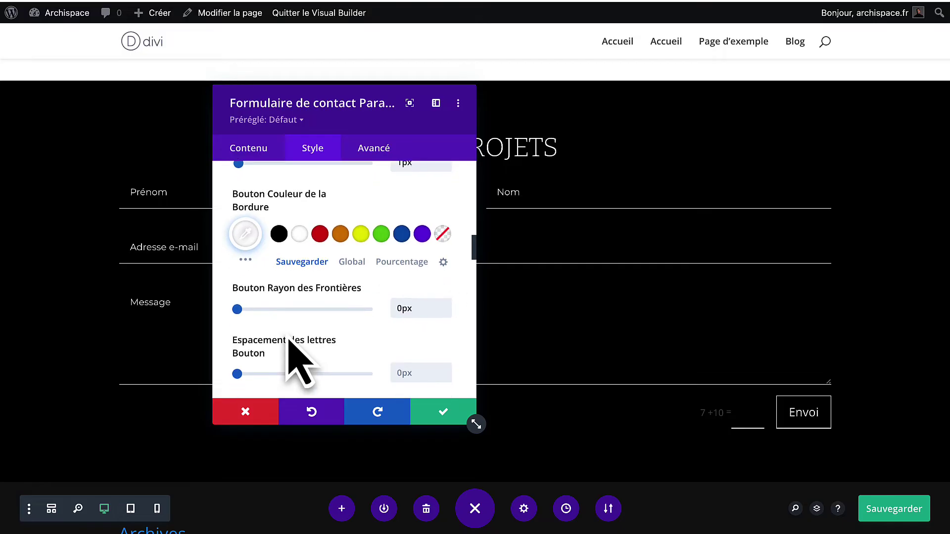
pyautogui.scroll(2, 288, 341)
pyautogui.scroll(-1, 297, 361)
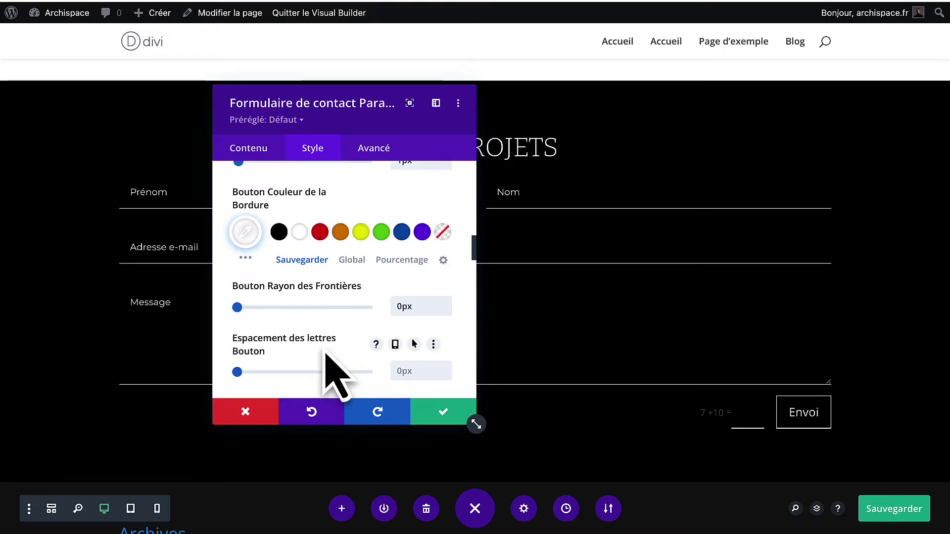
pyautogui.scroll(-3, 325, 352)
pyautogui.click(327, 332)
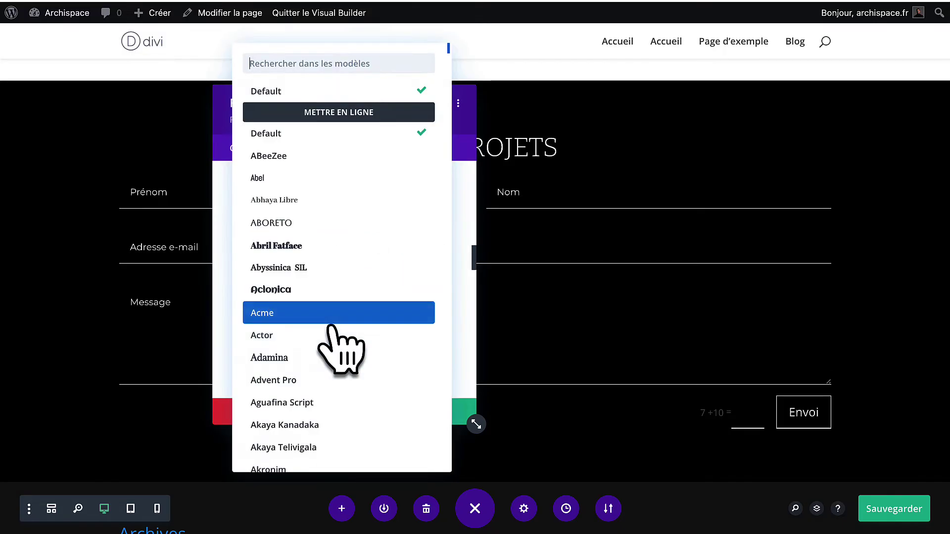
pyautogui.write('mont')
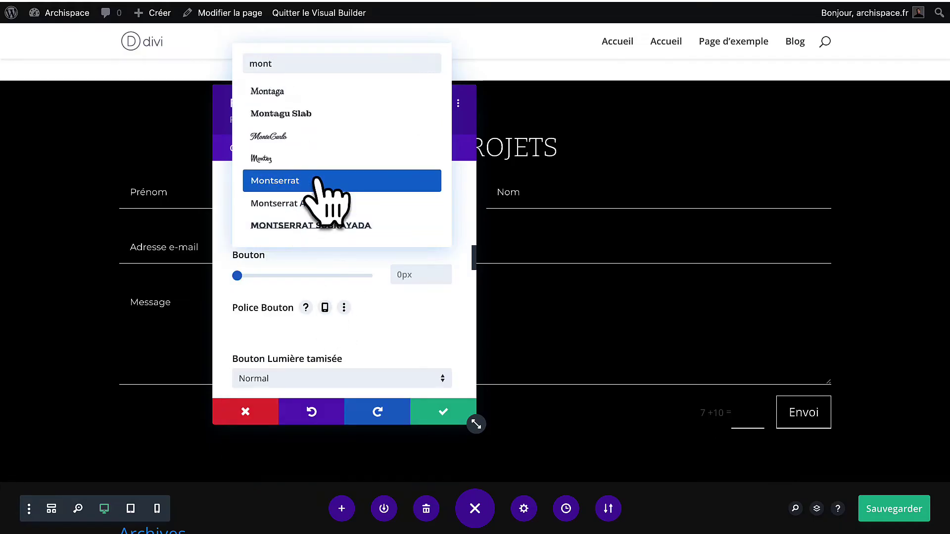
pyautogui.click(309, 181)
pyautogui.scroll(-1, 294, 331)
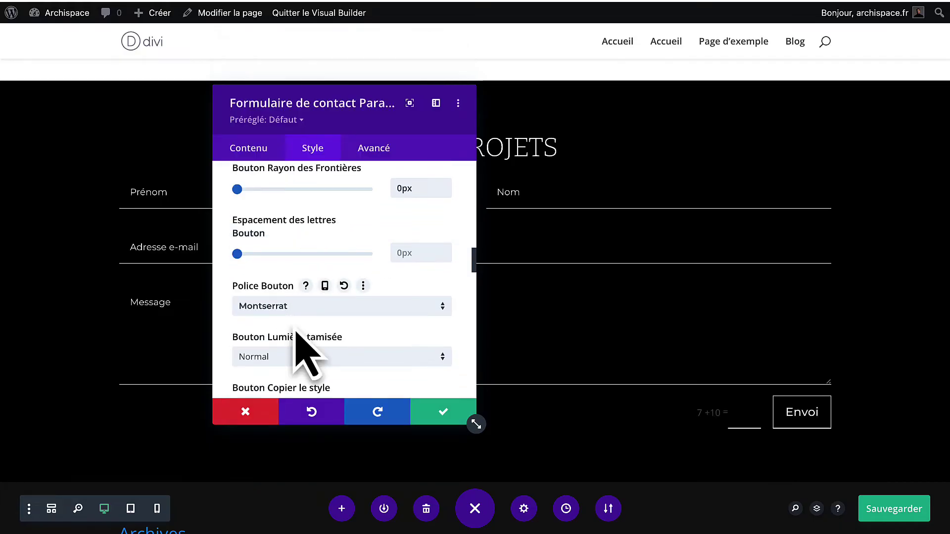
pyautogui.click(436, 419)
pyautogui.scroll(-1, 774, 246)
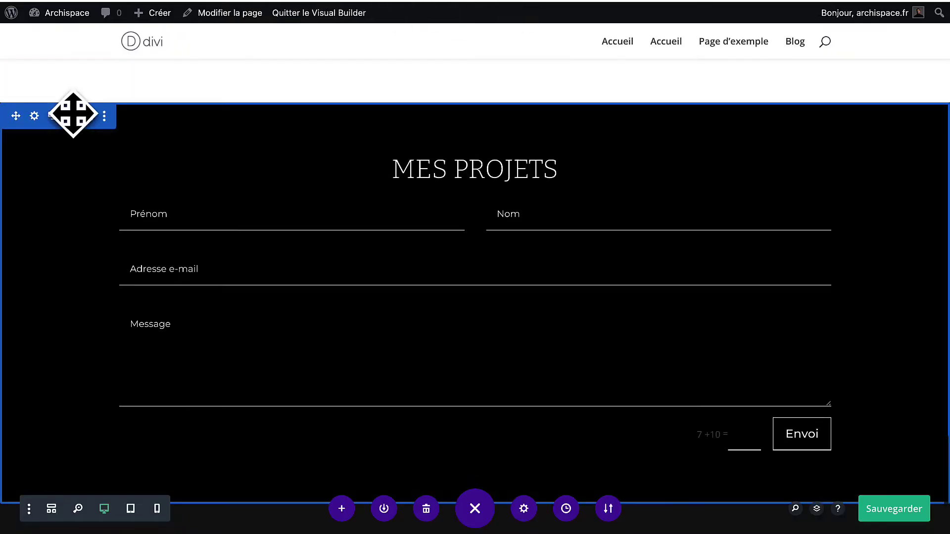
# Limit the contact form to a 700px maximum width and centre-align it.
pyautogui.click(451, 231)
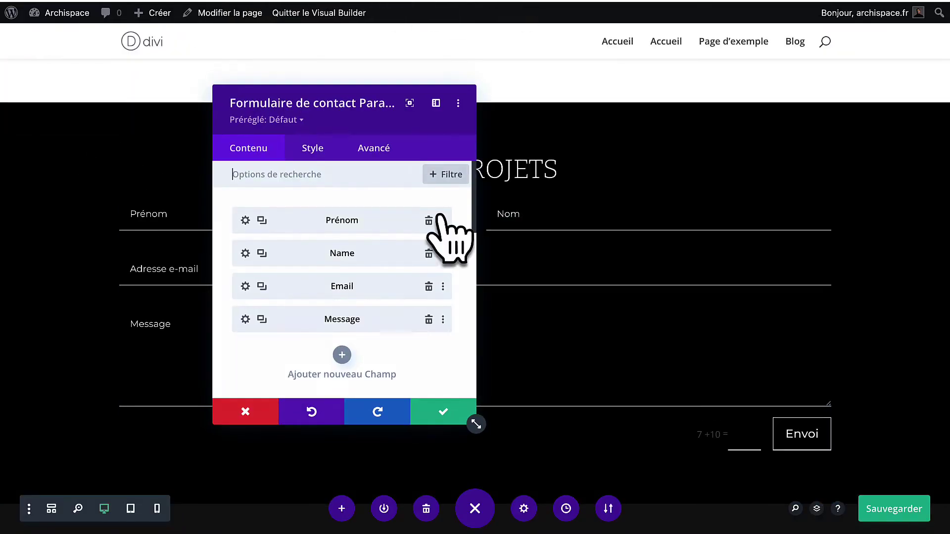
pyautogui.click(305, 151)
pyautogui.scroll(-3, 302, 277)
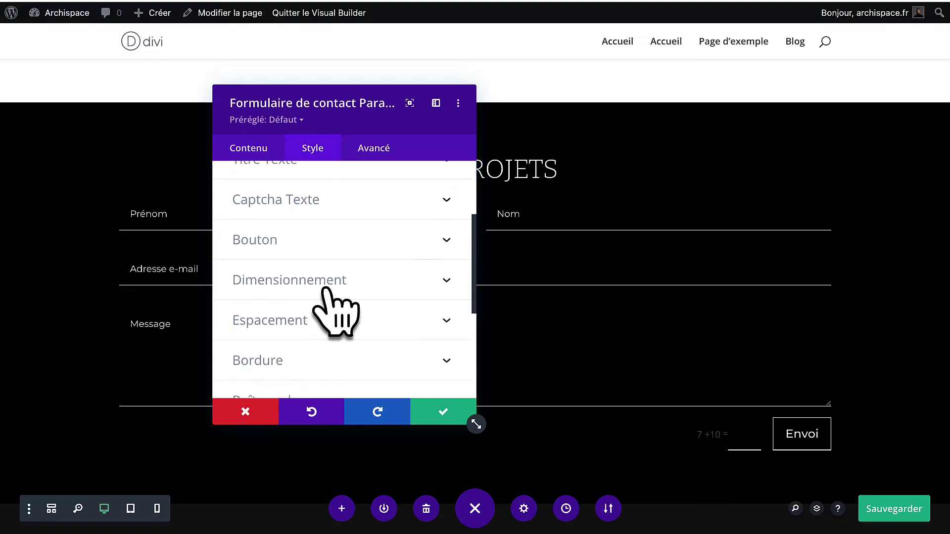
pyautogui.click(329, 291)
pyautogui.moveTo(368, 230); pyautogui.dragTo(322, 230)
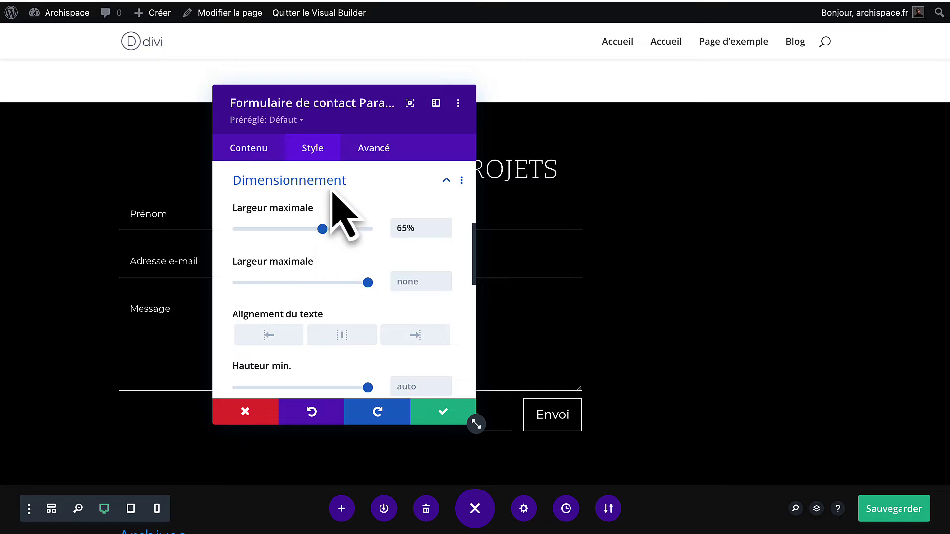
pyautogui.moveTo(339, 110); pyautogui.dragTo(544, 91)
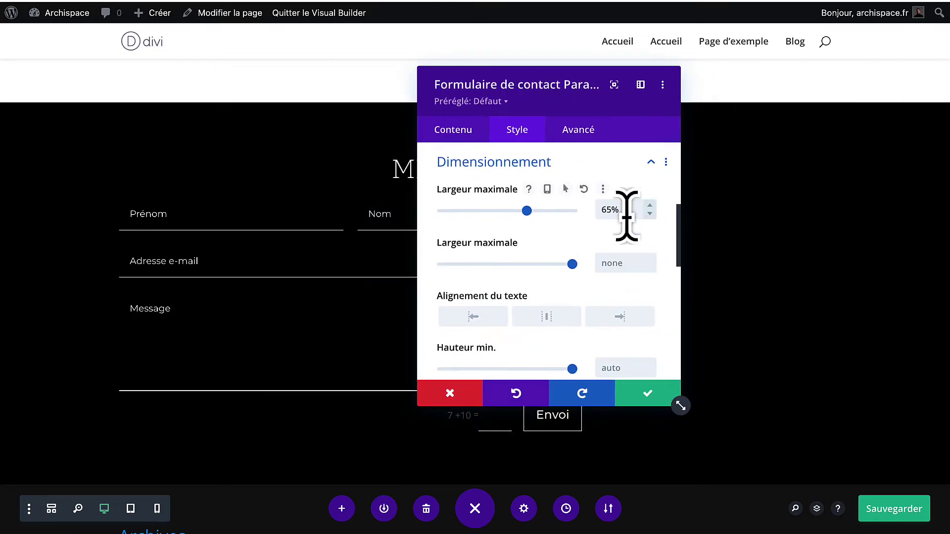
pyautogui.click(627, 211)
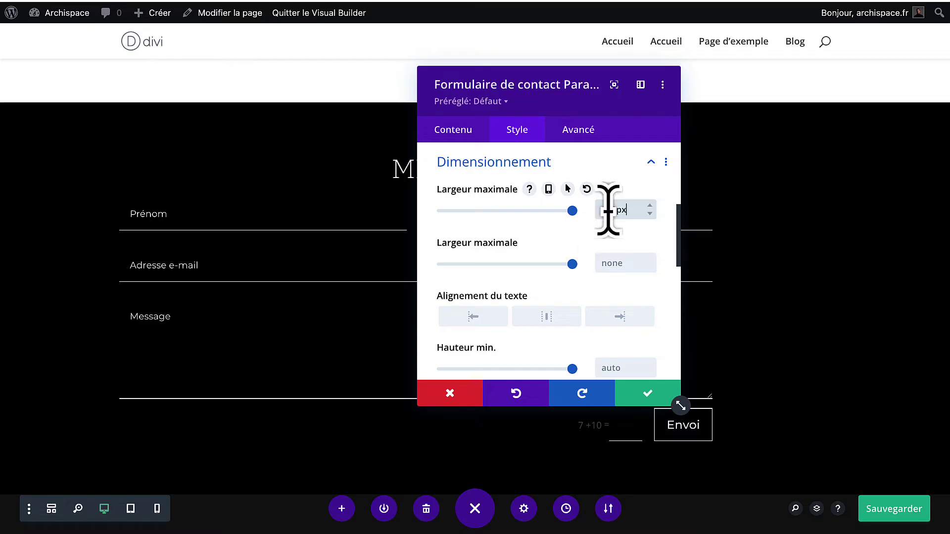
pyautogui.moveTo(608, 208); pyautogui.dragTo(575, 211)
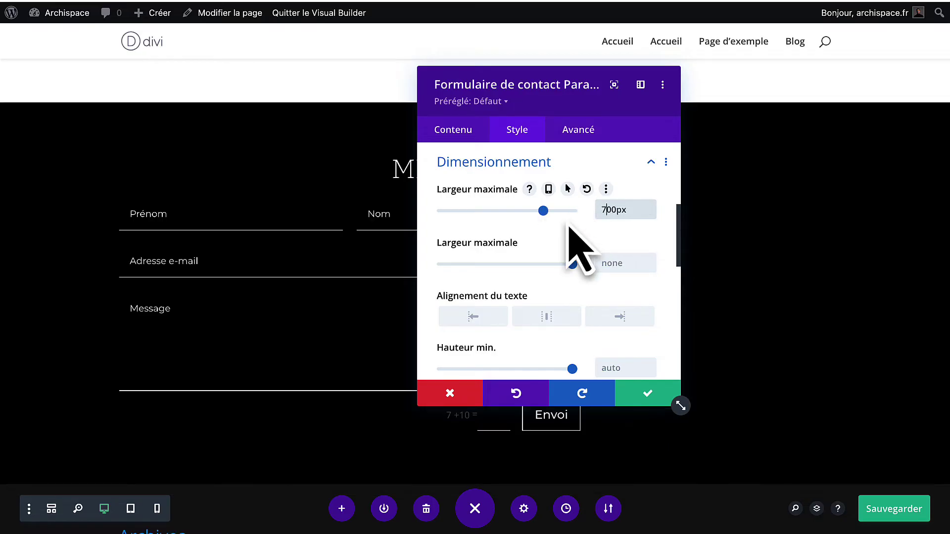
pyautogui.click(544, 321)
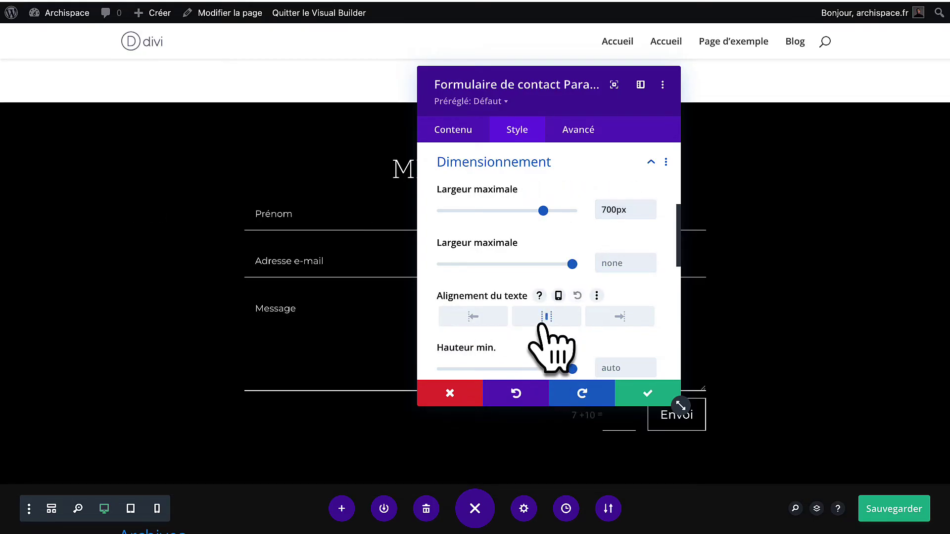
pyautogui.moveTo(534, 77); pyautogui.dragTo(700, 81)
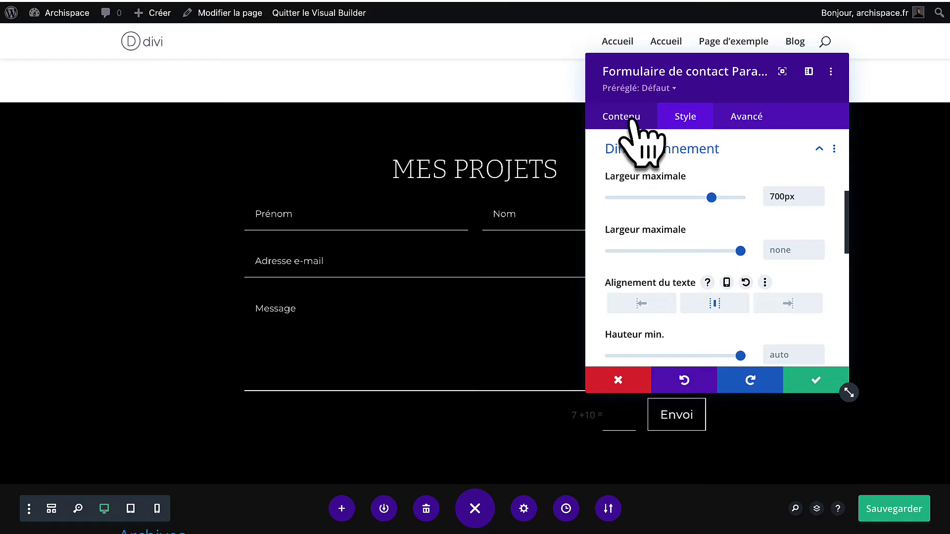
# Close the contact form settings and save the page.
pyautogui.click(631, 120)
pyautogui.scroll(-5, 657, 202)
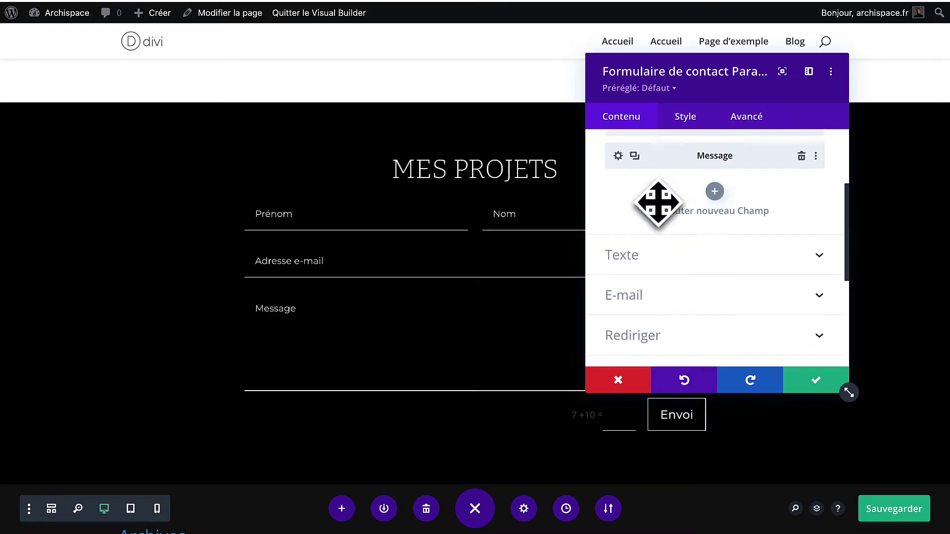
pyautogui.scroll(-2, 658, 203)
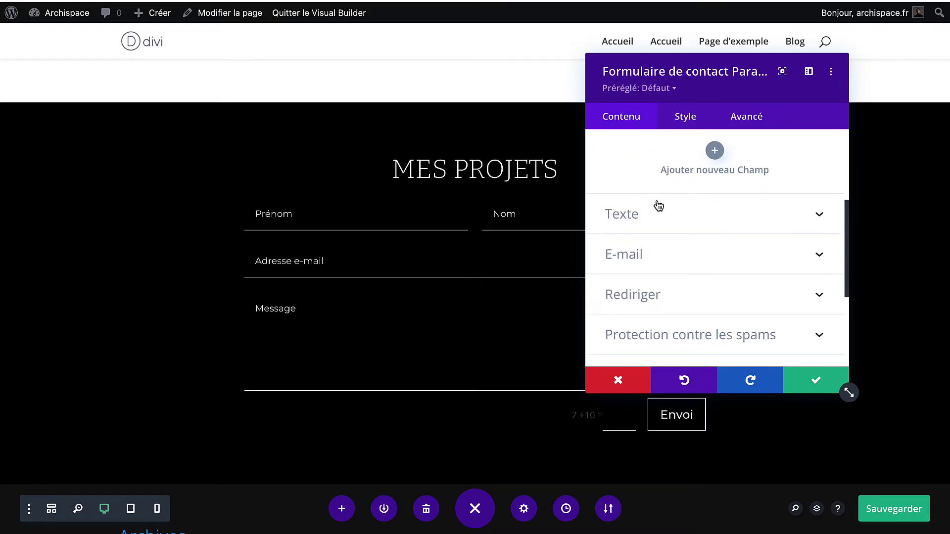
pyautogui.scroll(-1, 658, 205)
pyautogui.scroll(8, 663, 225)
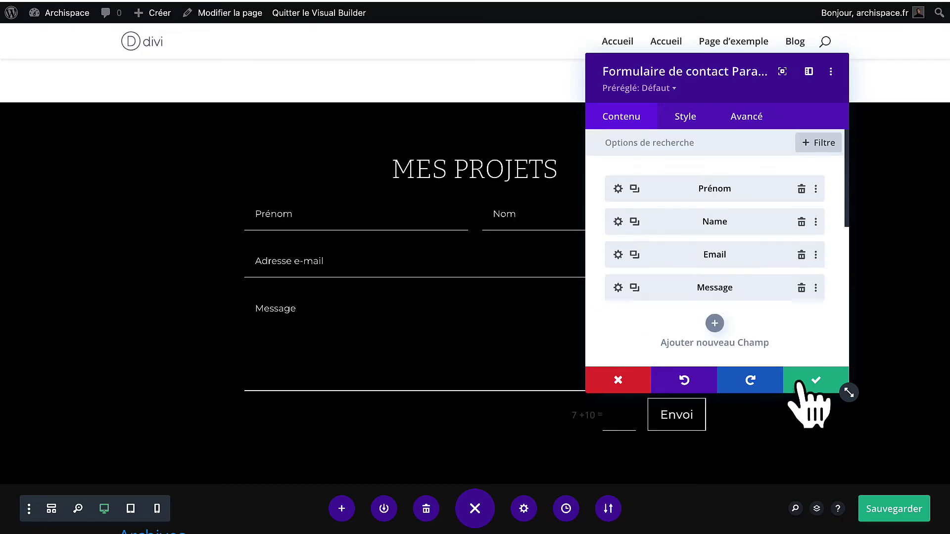
pyautogui.click(816, 380)
pyautogui.press('super+s')
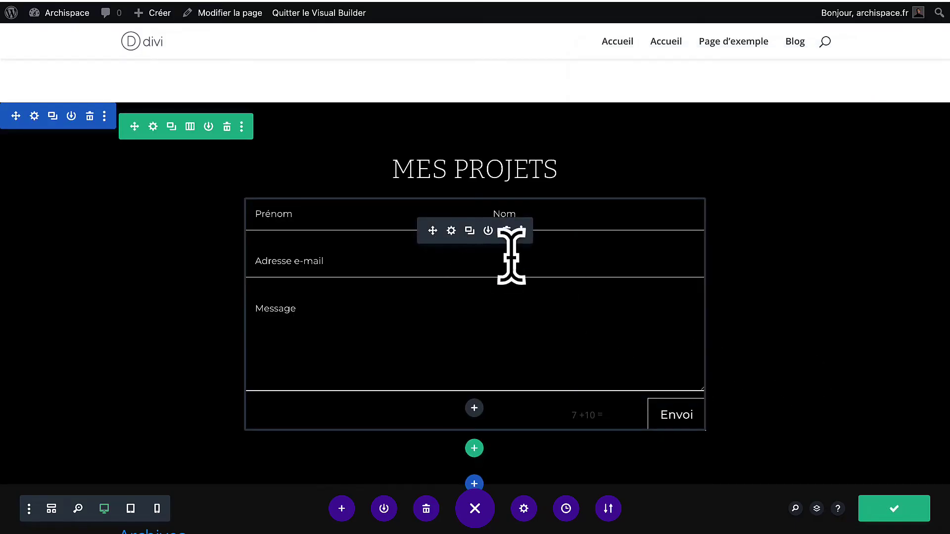
# Enter the recipient e-mail address in the contact form's E-mail settings.
pyautogui.click(450, 230)
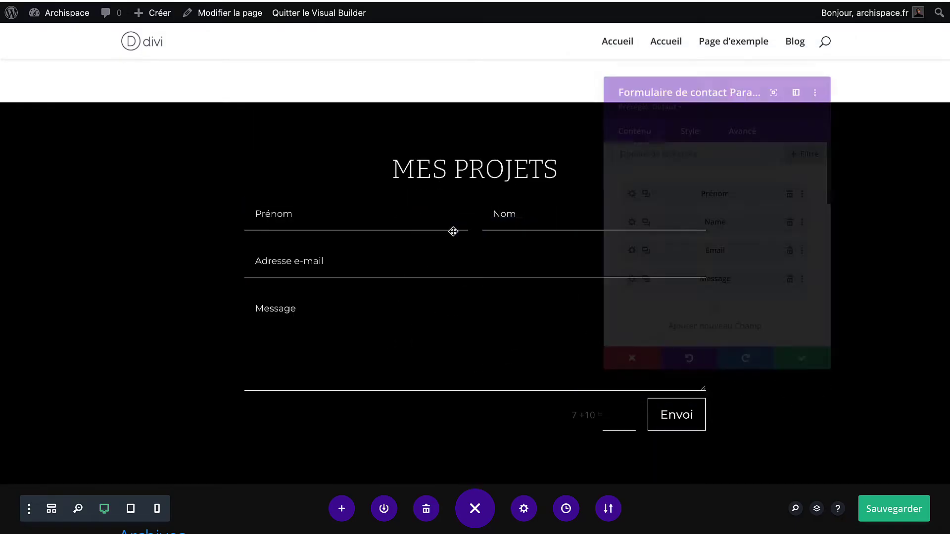
pyautogui.scroll(-3, 676, 257)
pyautogui.scroll(-5, 675, 257)
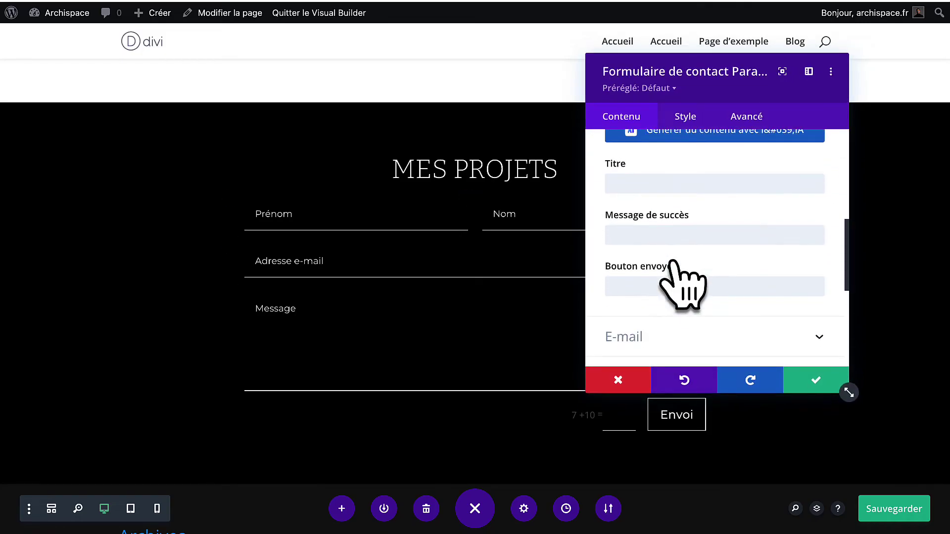
pyautogui.scroll(3, 688, 248)
pyautogui.click(692, 206)
pyautogui.scroll(-1, 689, 297)
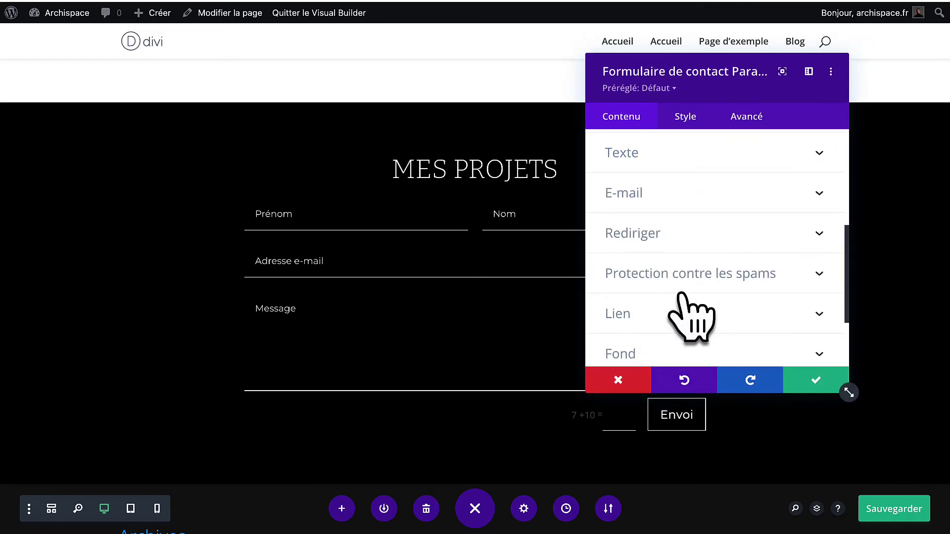
pyautogui.click(690, 194)
pyautogui.scroll(-1, 682, 223)
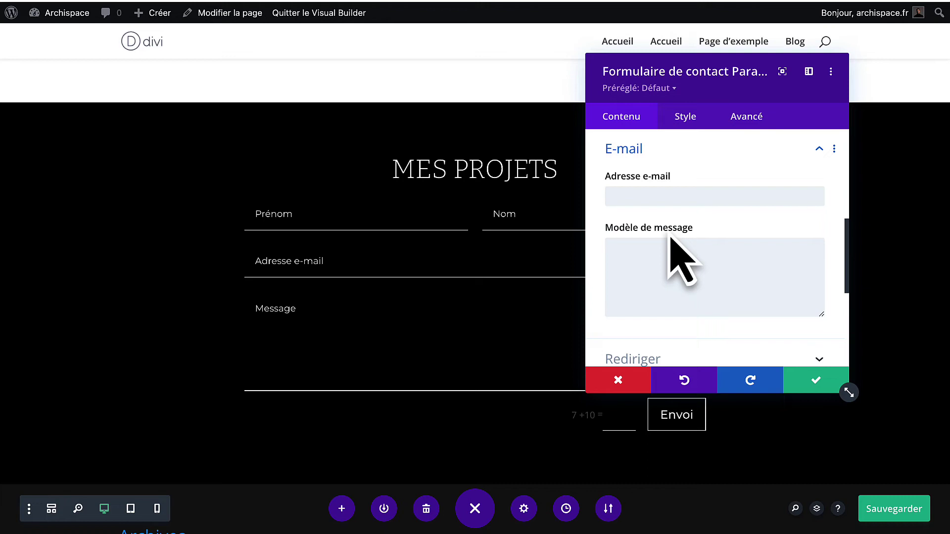
pyautogui.click(675, 197)
pyautogui.write('contact@votreadresseemil.com')
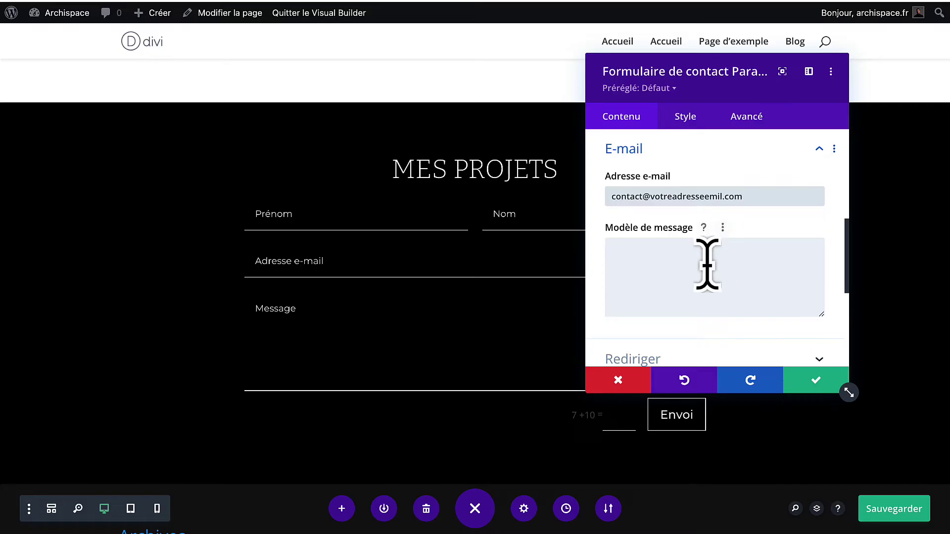
pyautogui.scroll(-2, 693, 267)
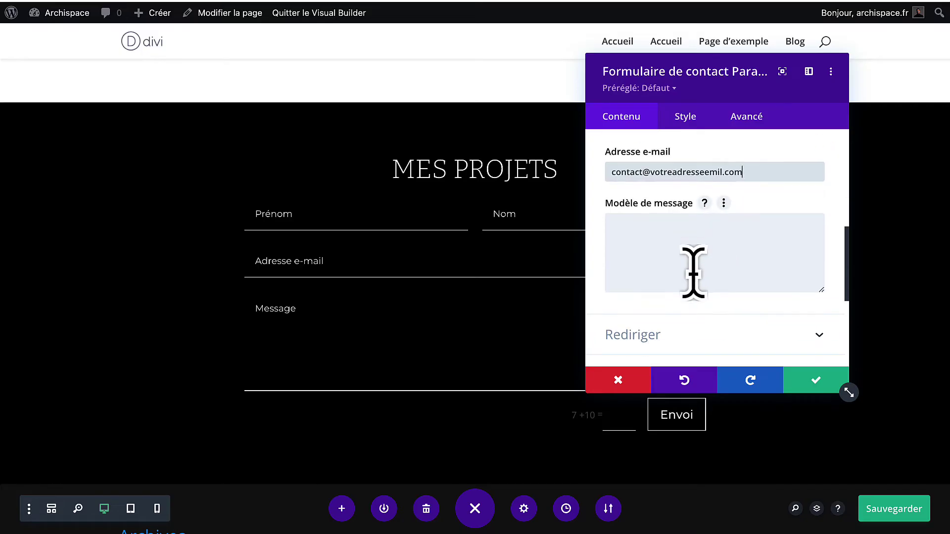
pyautogui.scroll(1, 674, 242)
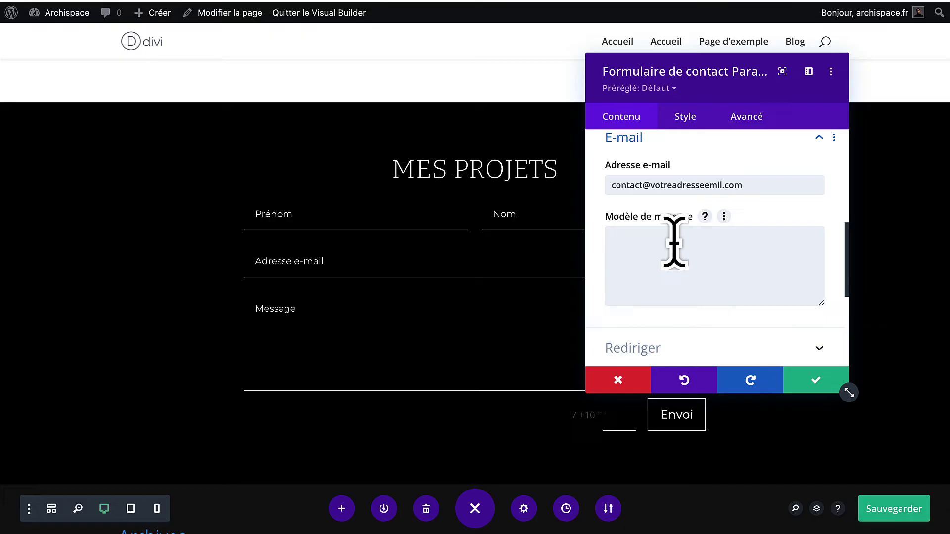
pyautogui.scroll(-5, 674, 242)
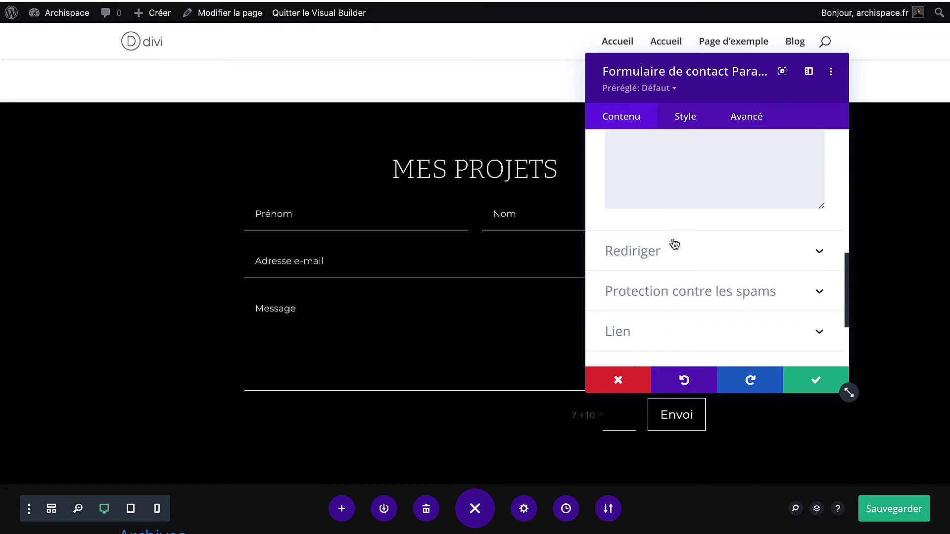
# Turn on redirection to a URL after the contact form is sent.
pyautogui.click(669, 258)
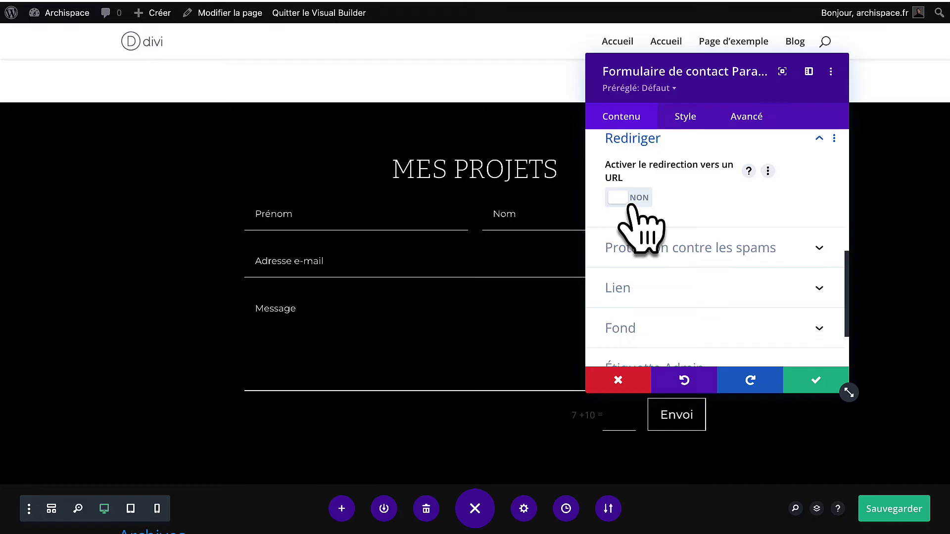
pyautogui.click(630, 205)
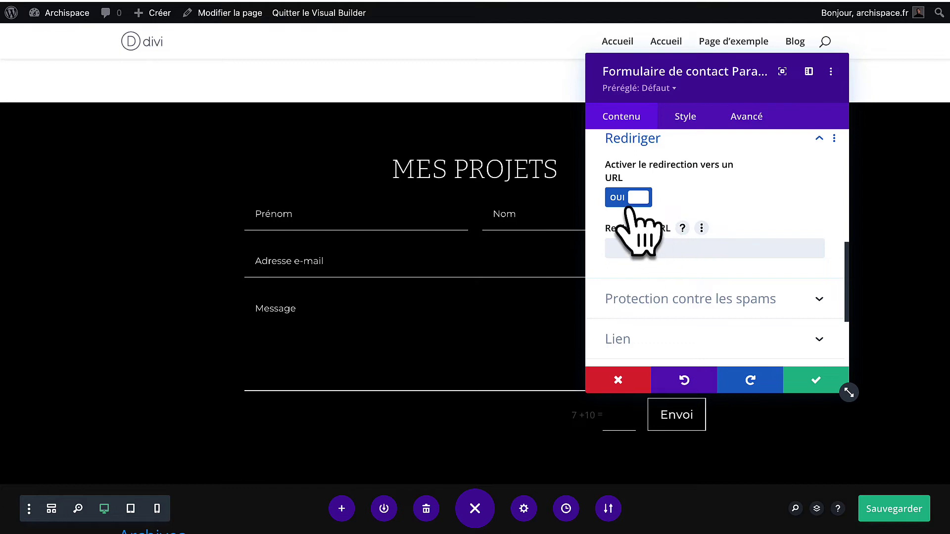
pyautogui.scroll(-2, 664, 336)
# Keep the basic captcha enabled and apply the contact form settings.
pyautogui.click(663, 238)
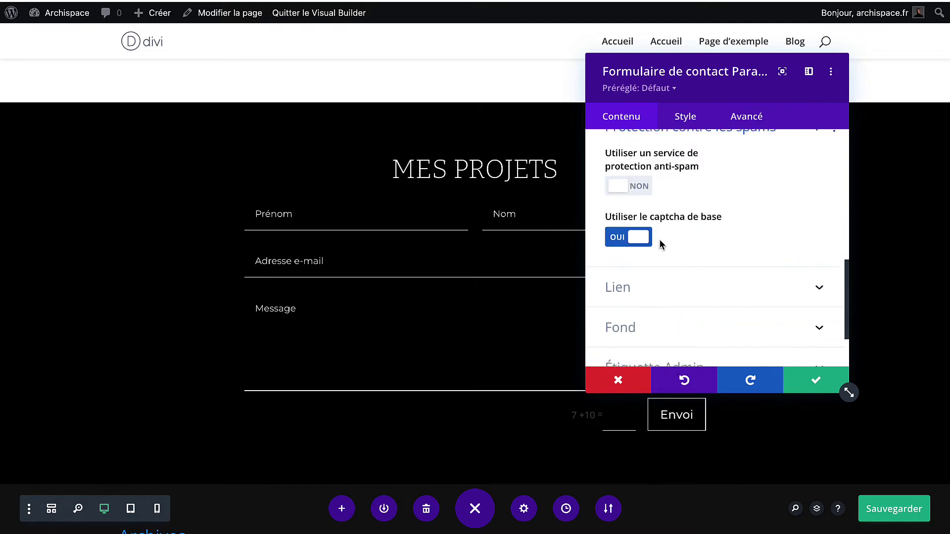
pyautogui.moveTo(710, 87); pyautogui.dragTo(303, 84)
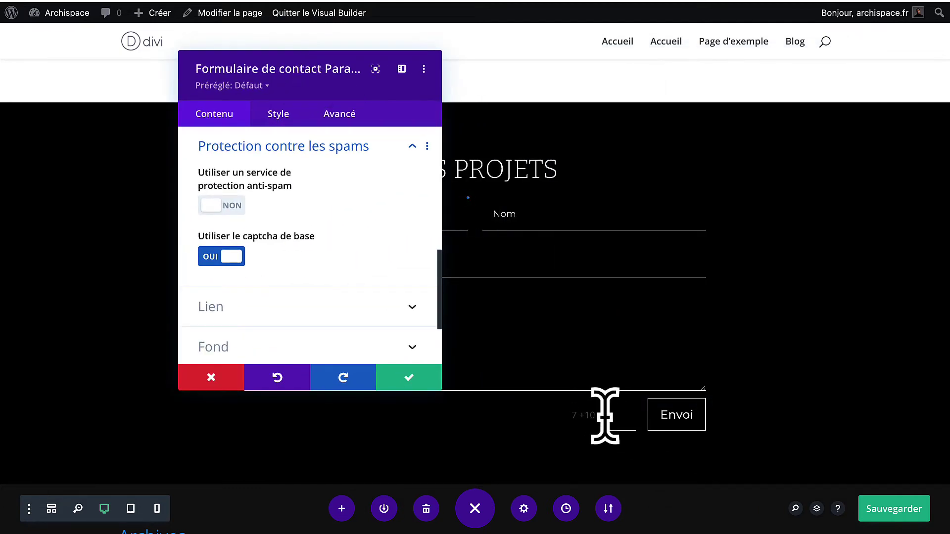
pyautogui.click(214, 257)
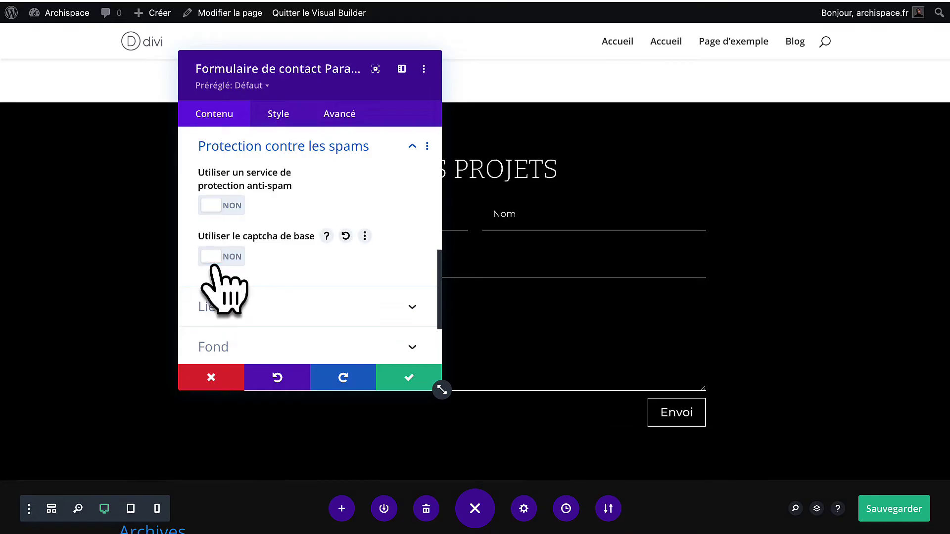
pyautogui.click(214, 257)
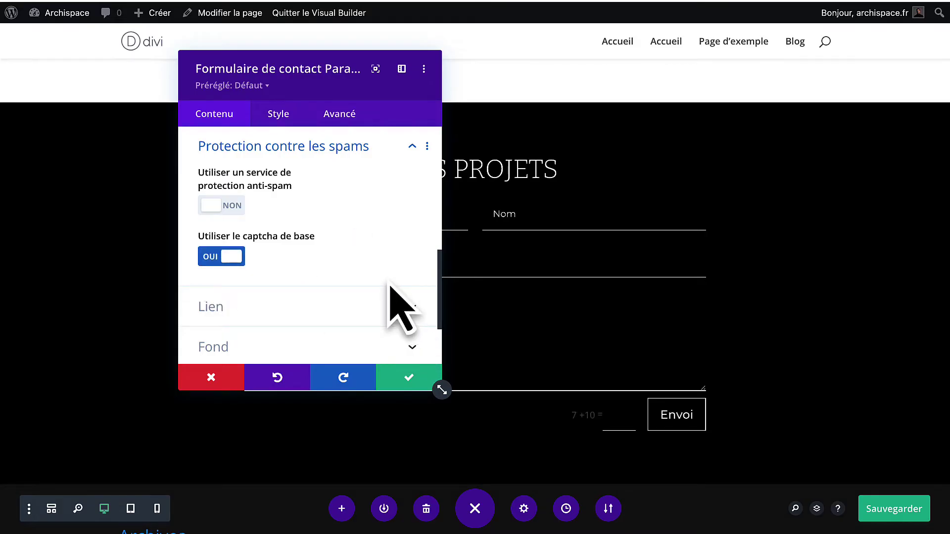
pyautogui.scroll(-1, 389, 287)
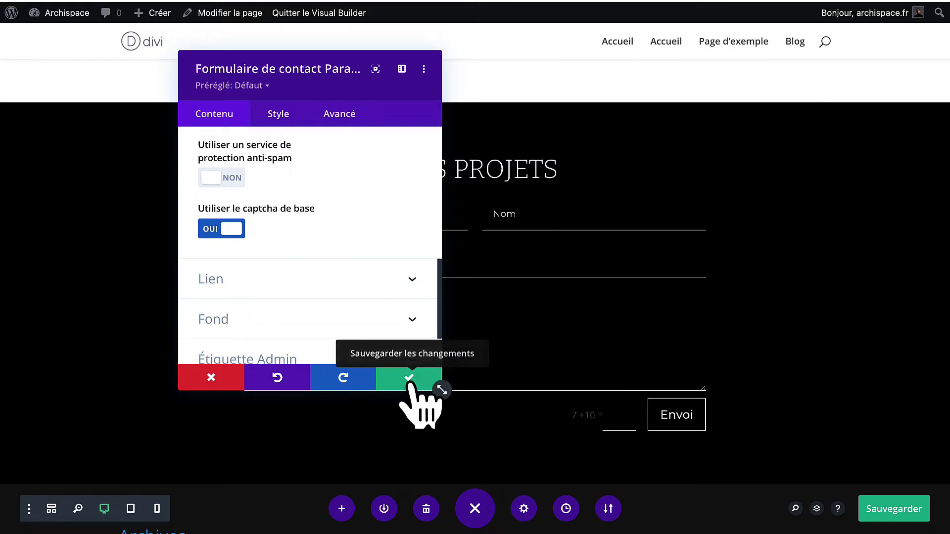
pyautogui.click(410, 379)
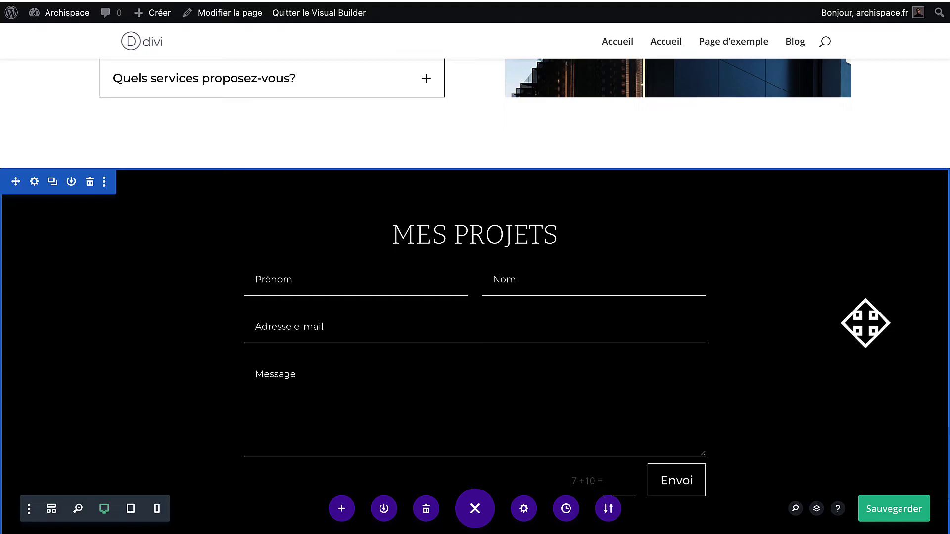
# Save the page changes.
pyautogui.scroll(15, 865, 323)
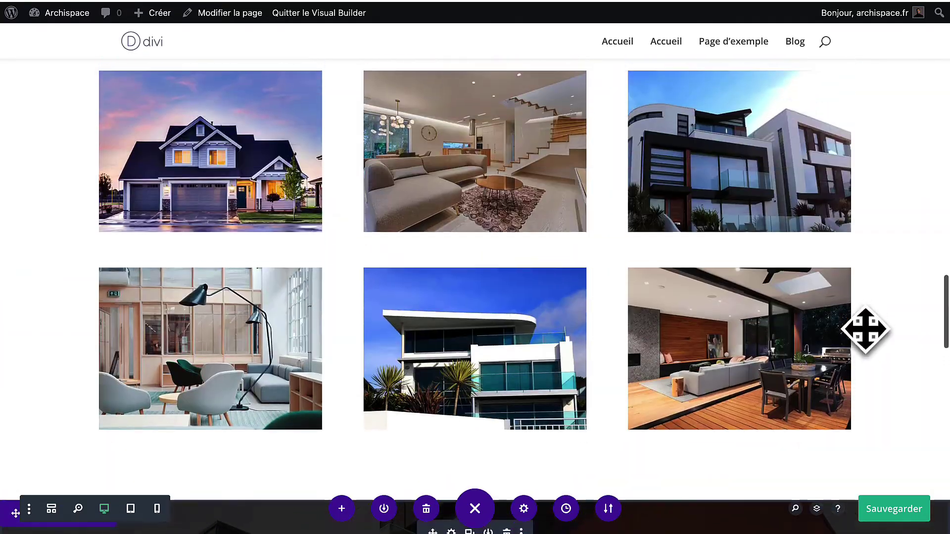
pyautogui.scroll(15, 865, 329)
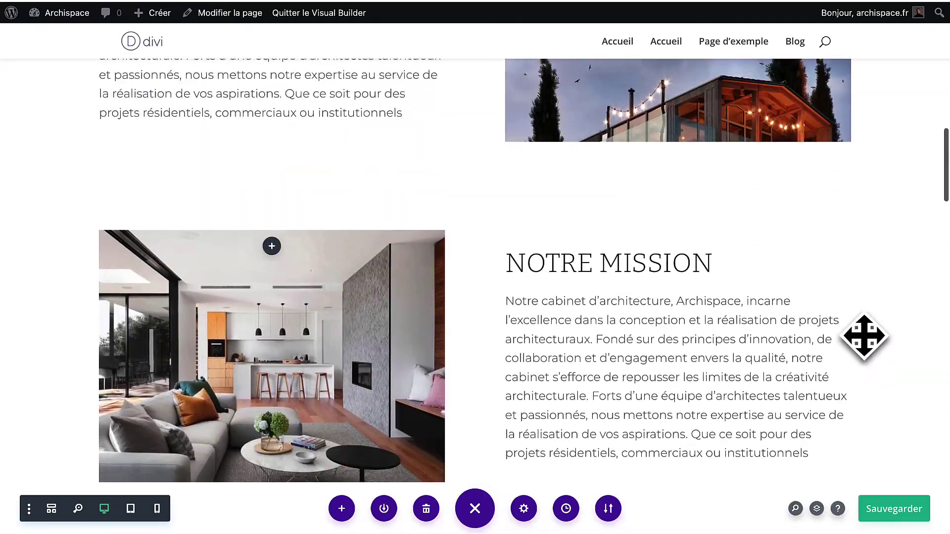
pyautogui.scroll(8, 863, 334)
pyautogui.click(890, 508)
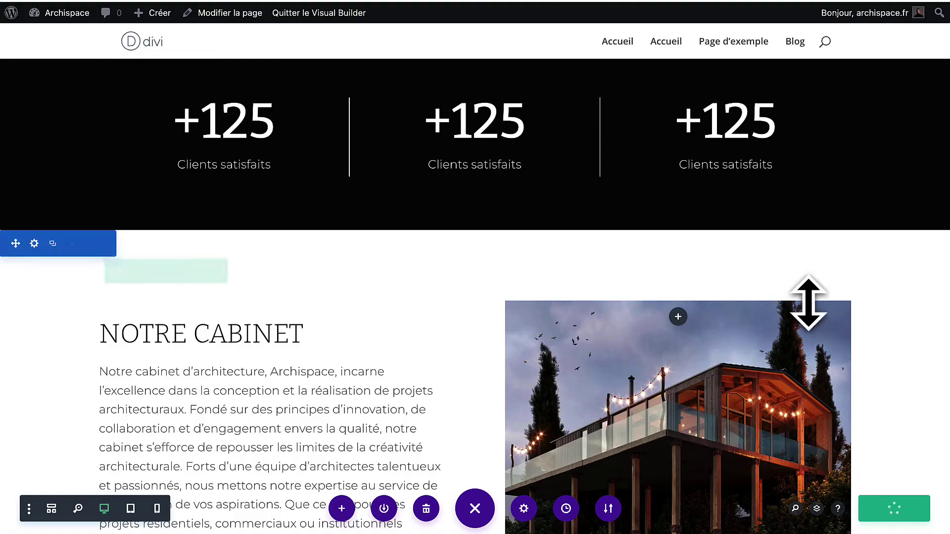
# Scroll through the finished page and expand the second FAQ question.
pyautogui.scroll(5, 806, 307)
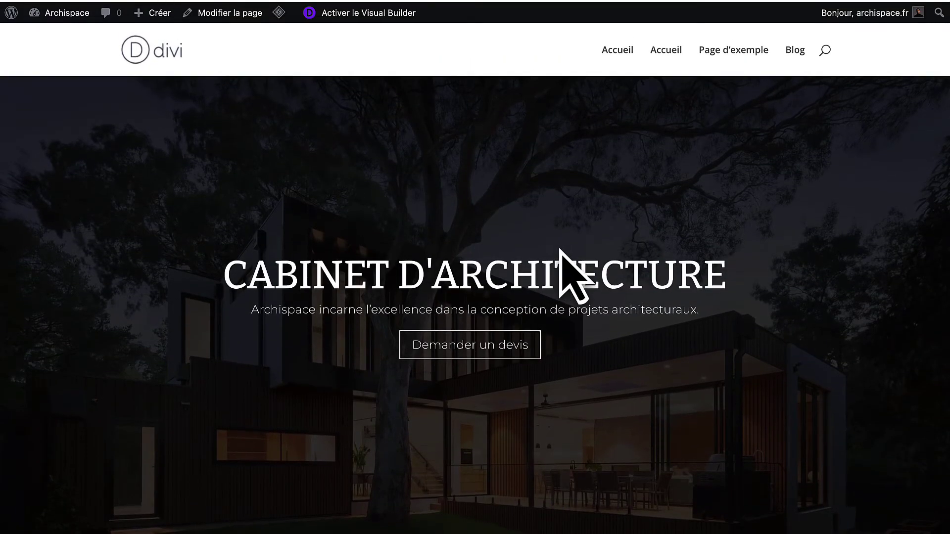
pyautogui.scroll(-8, 560, 257)
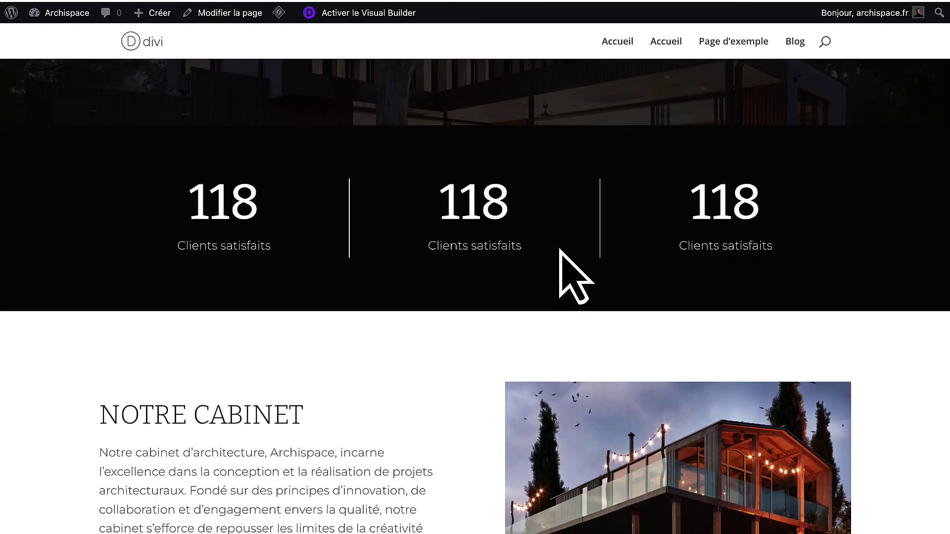
pyautogui.scroll(-5, 560, 250)
pyautogui.scroll(-8, 560, 250)
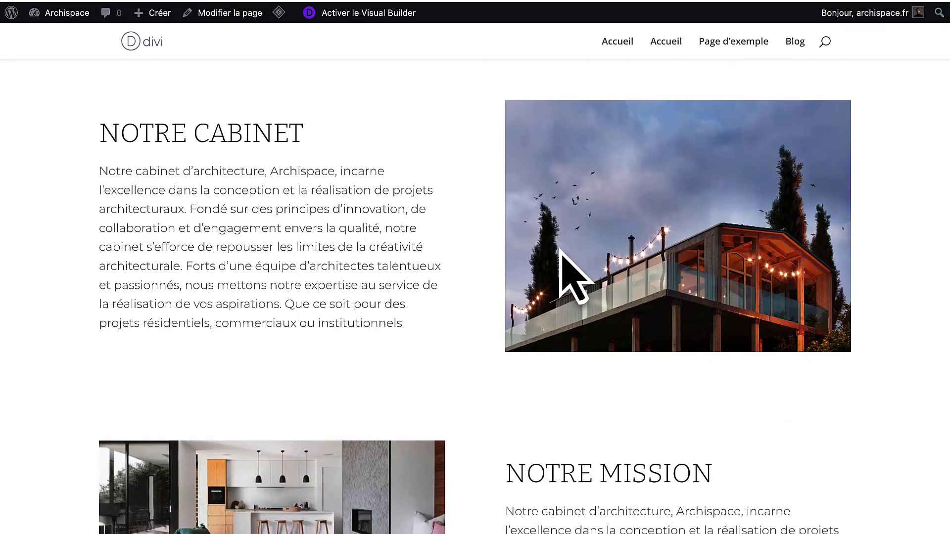
pyautogui.scroll(-2, 561, 250)
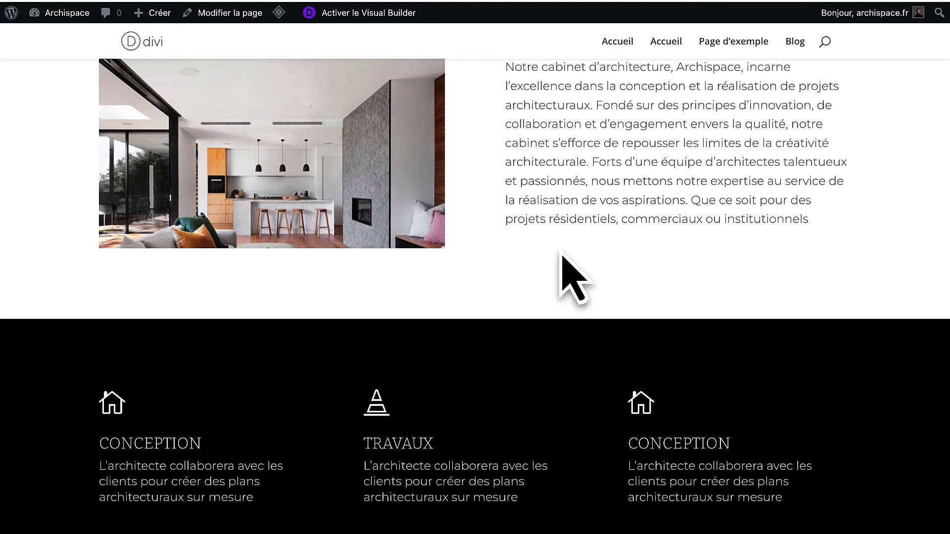
pyautogui.scroll(-12, 574, 277)
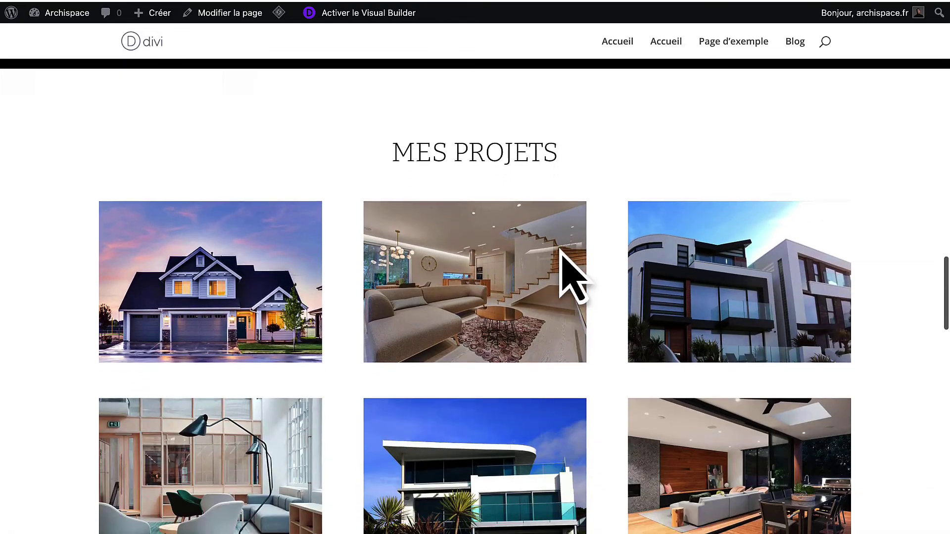
pyautogui.scroll(-7, 561, 250)
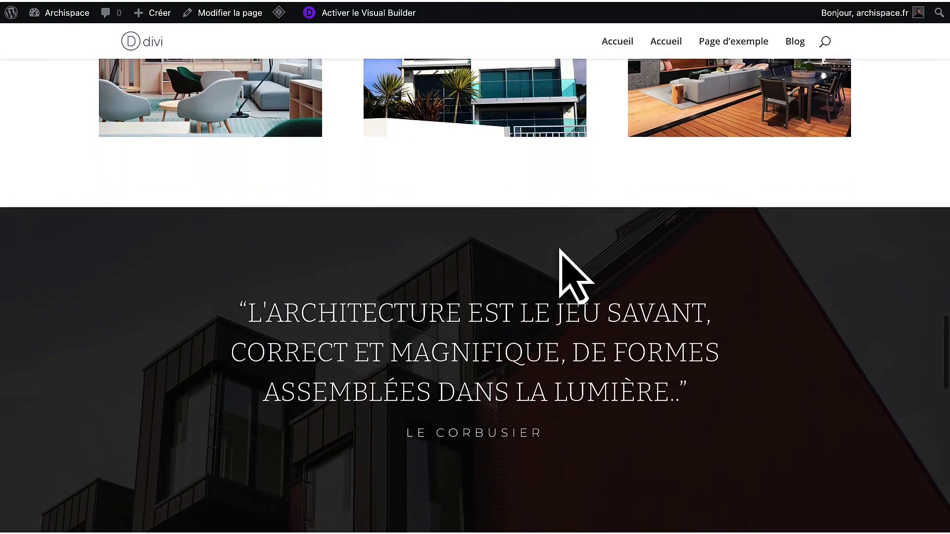
pyautogui.scroll(-7, 561, 249)
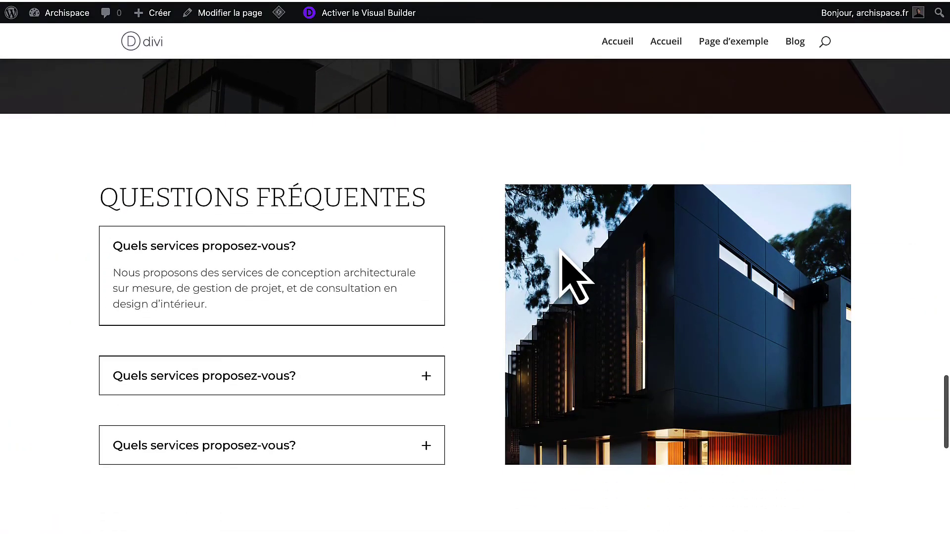
pyautogui.click(321, 391)
pyautogui.scroll(-8, 515, 277)
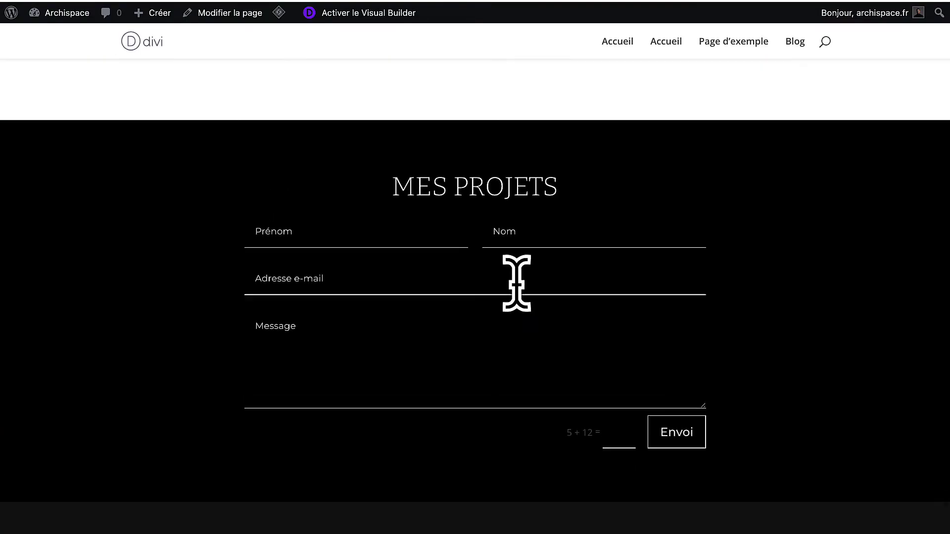
pyautogui.scroll(1, 516, 283)
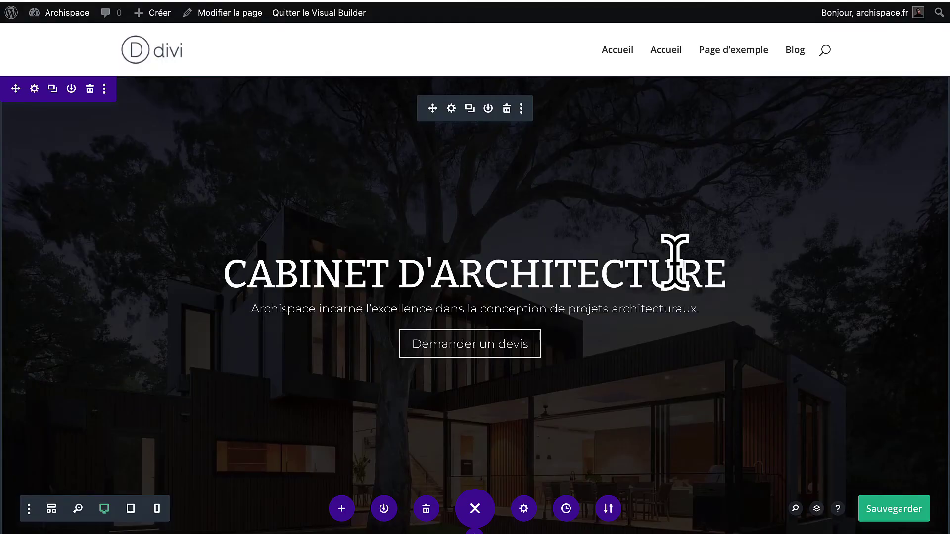
# Save the page and go to the WordPress Appearance > Menus page.
pyautogui.click(890, 508)
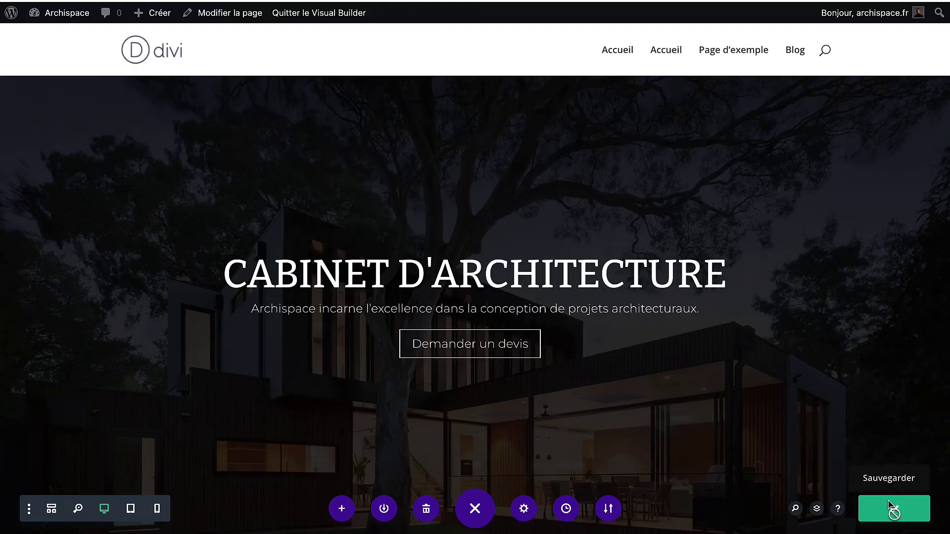
pyautogui.click(10, 22)
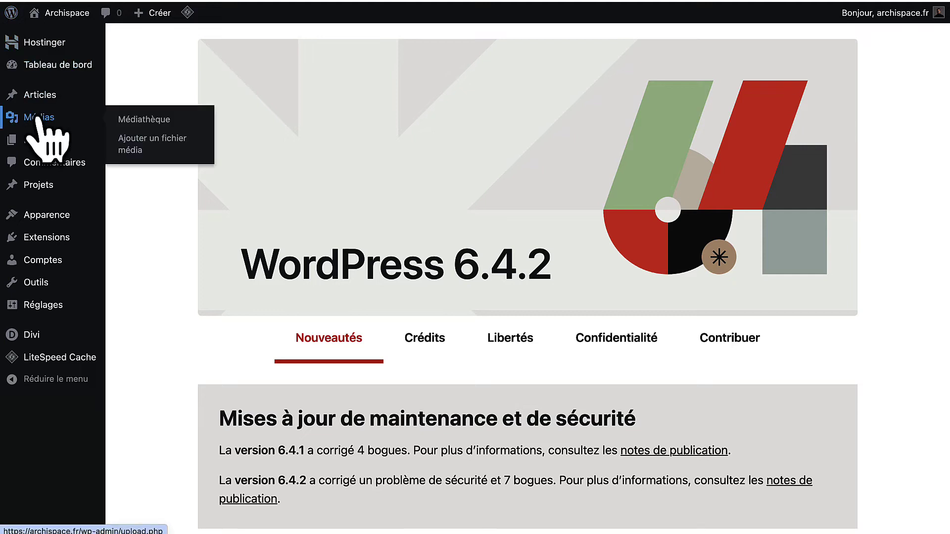
pyautogui.moveTo(37, 214)
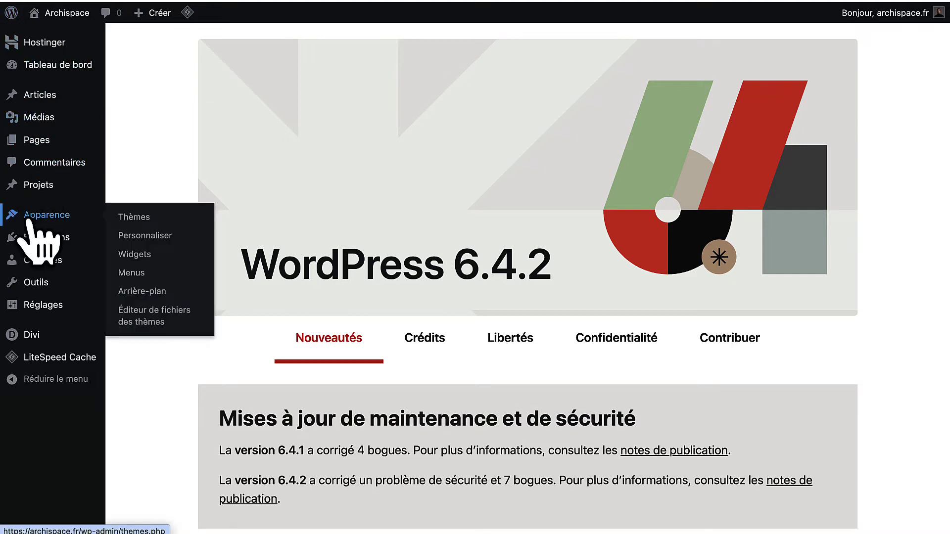
pyautogui.click(147, 278)
# Create a new menu named 'Menu principal'.
pyautogui.click(411, 196)
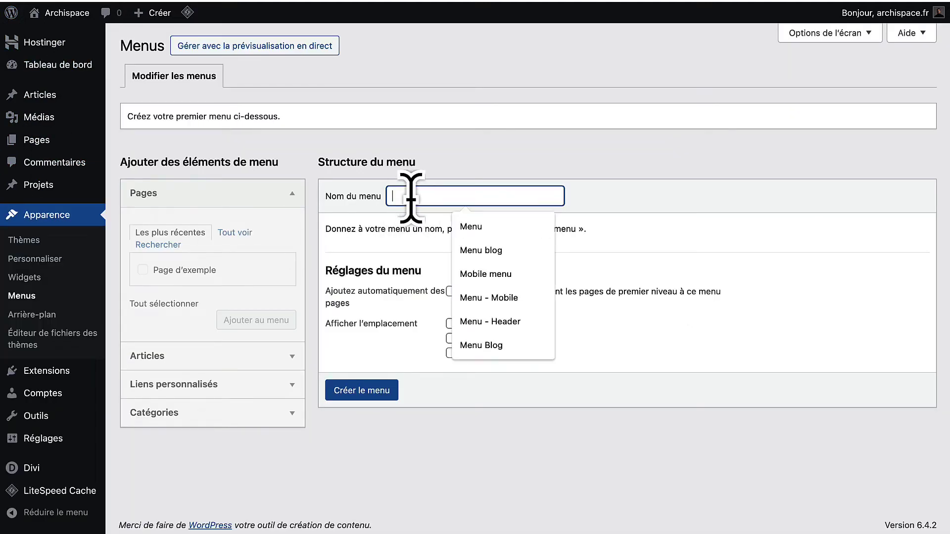
pyautogui.write('Menu principal')
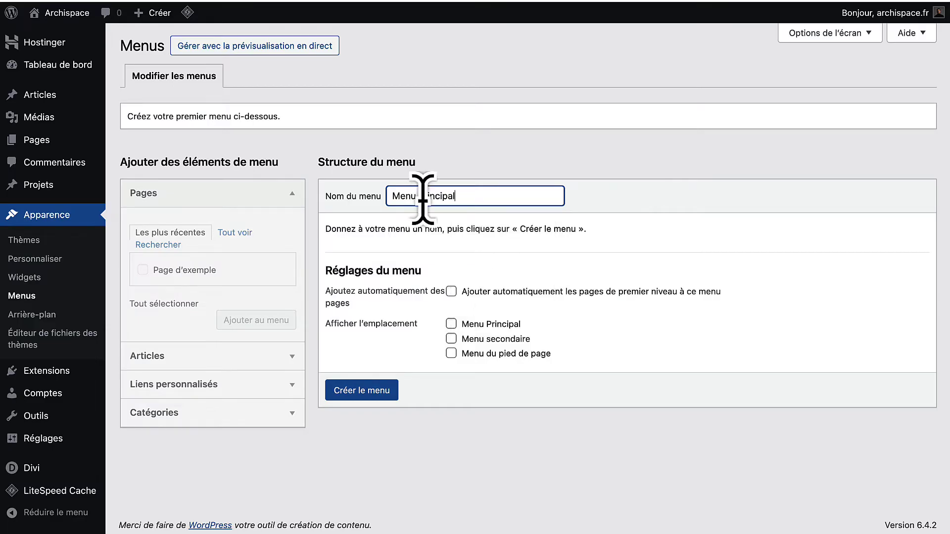
pyautogui.click(365, 391)
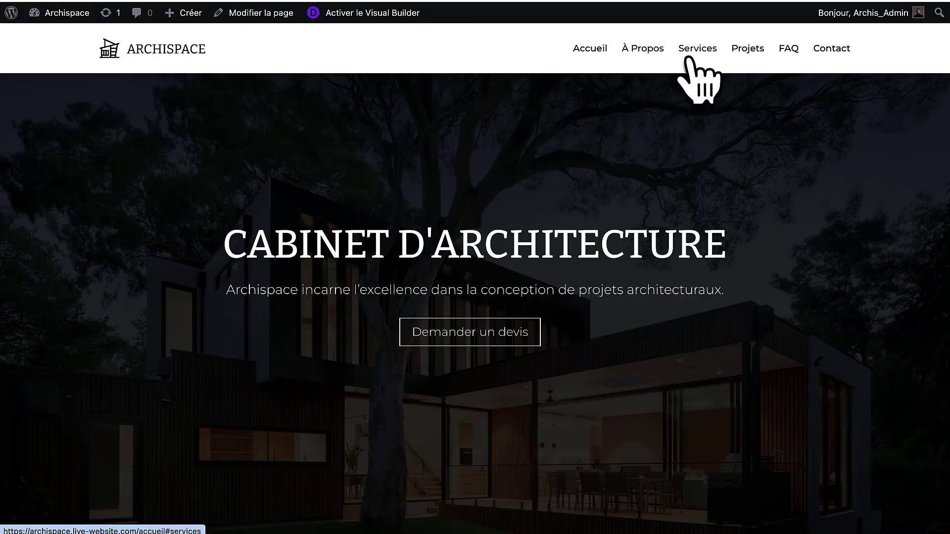
# Test the À Propos, Services, Projets, FAQ and Contact header links scroll to their sections.
pyautogui.click(641, 59)
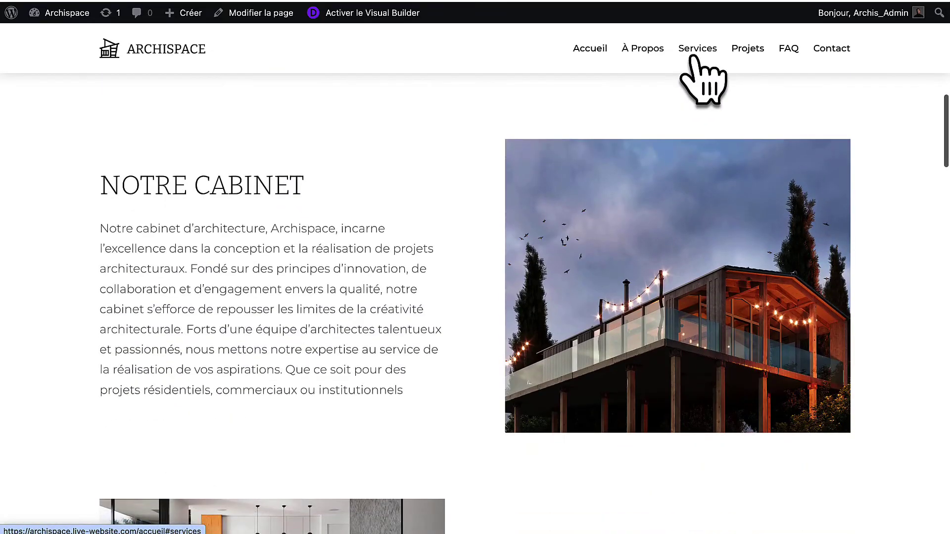
pyautogui.click(692, 58)
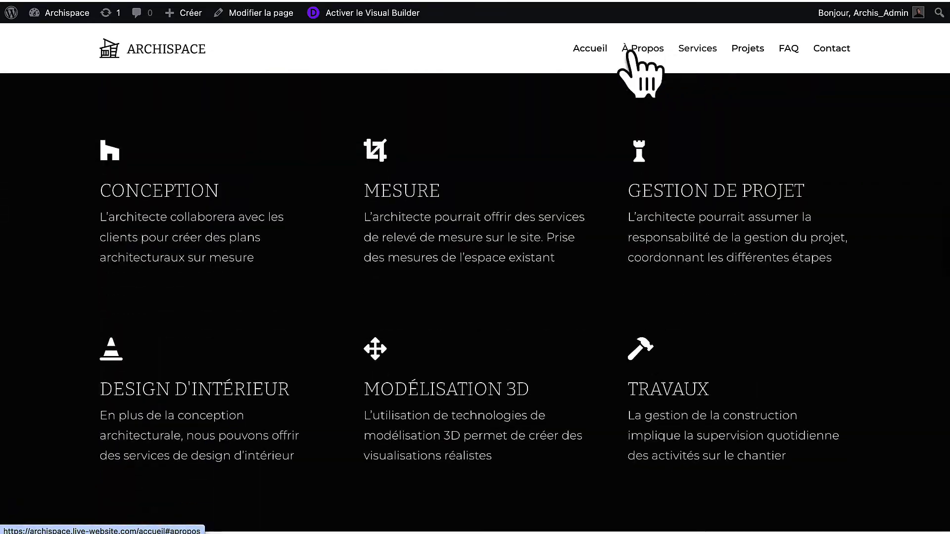
pyautogui.click(634, 57)
pyautogui.click(696, 55)
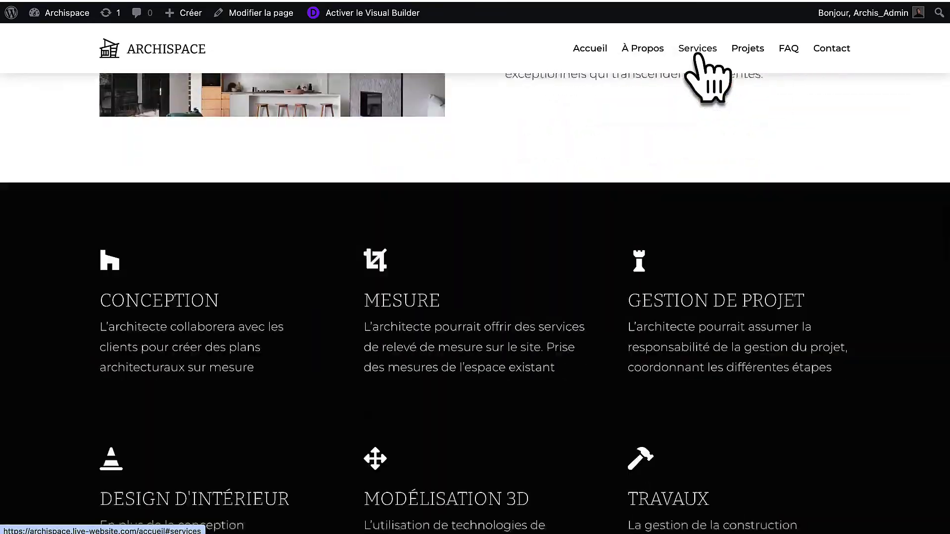
pyautogui.click(738, 58)
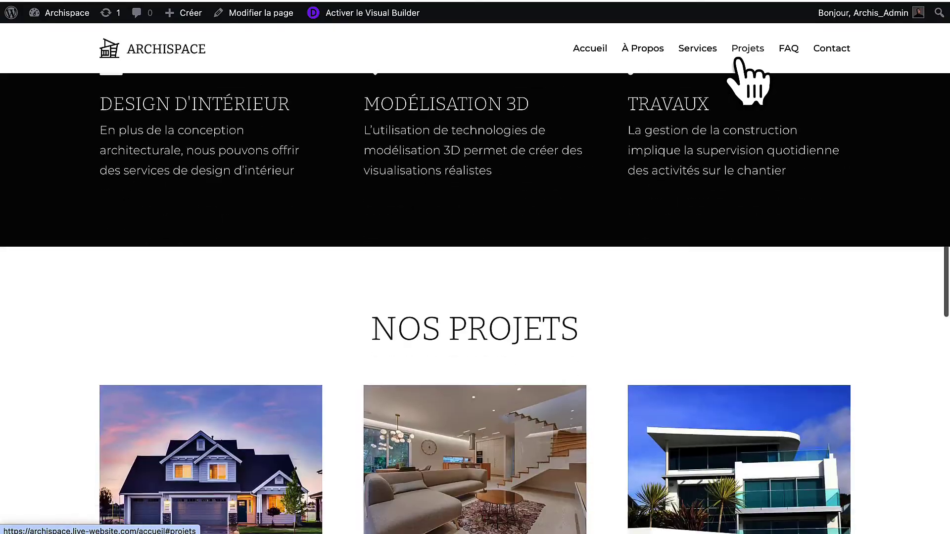
pyautogui.click(784, 57)
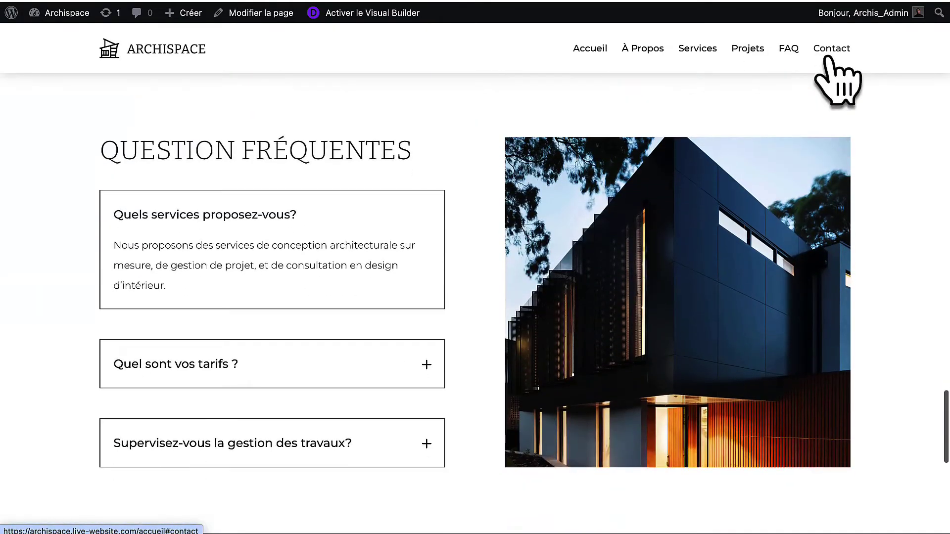
pyautogui.click(821, 57)
pyautogui.click(643, 50)
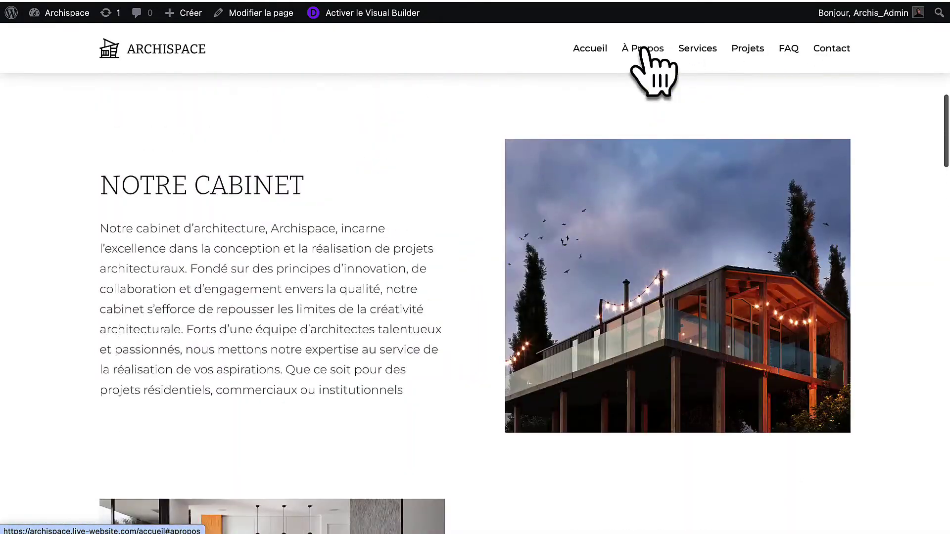
pyautogui.scroll(5, 666, 94)
pyautogui.scroll(4, 668, 84)
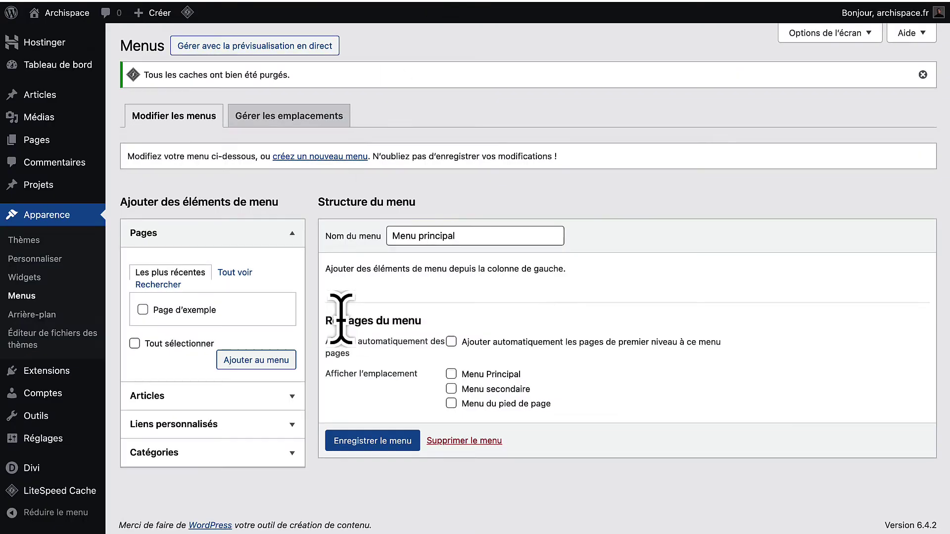
# Add custom links with URL # named Accueil and À Propos to Menu principal.
pyautogui.click(216, 425)
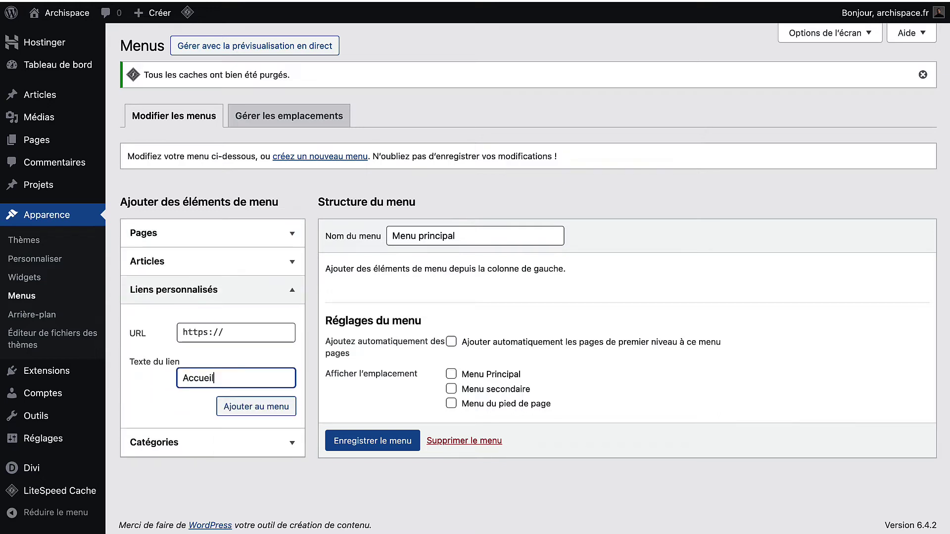
pyautogui.press('super+a')
pyautogui.write('#')
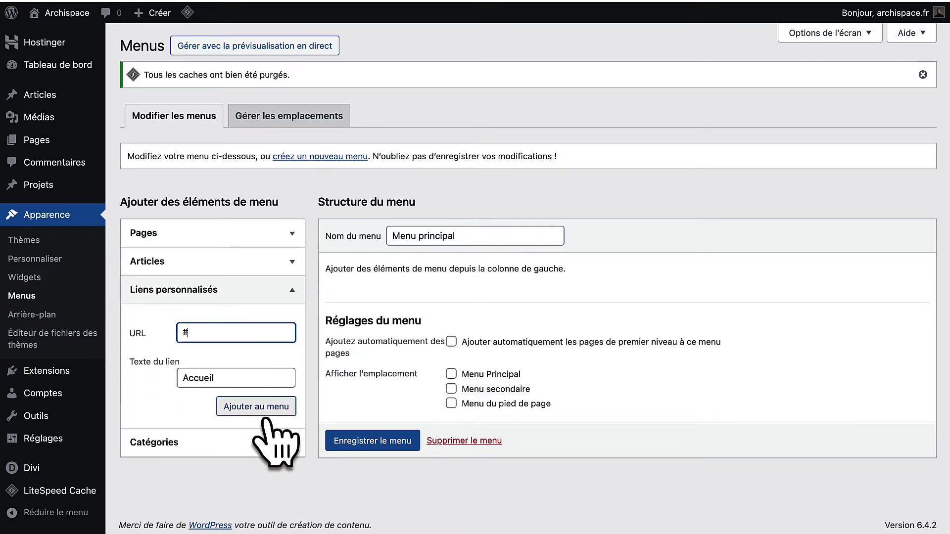
pyautogui.click(267, 414)
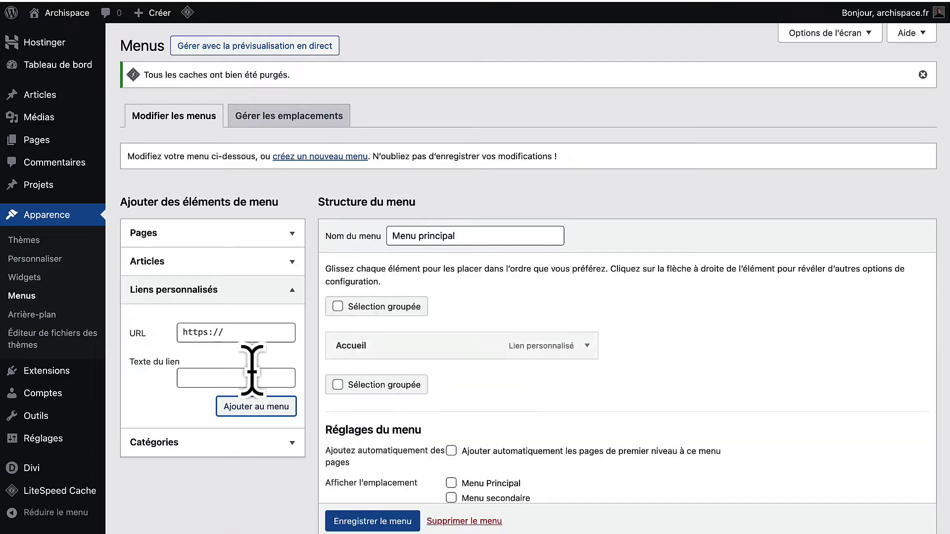
pyautogui.click(244, 339)
pyautogui.write('1')
pyautogui.click(233, 379)
pyautogui.click(229, 333)
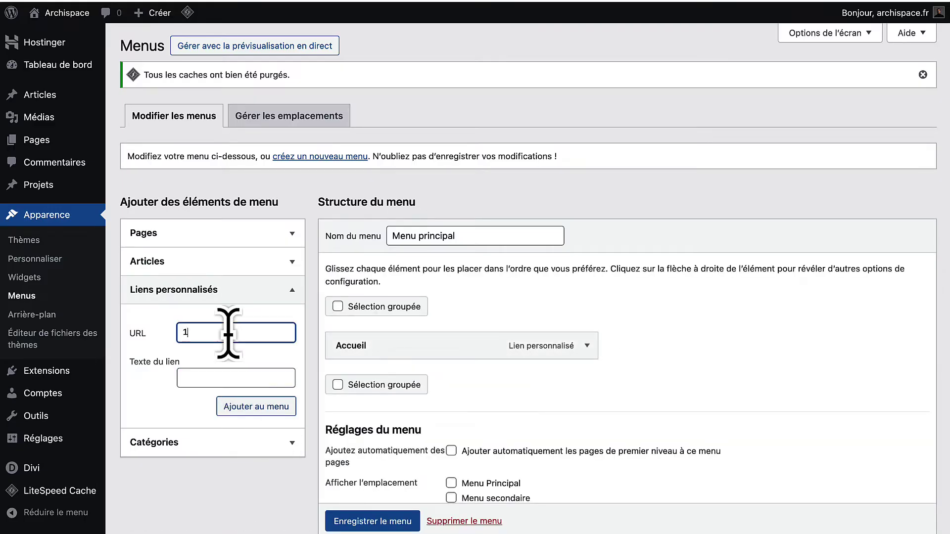
pyautogui.click(232, 380)
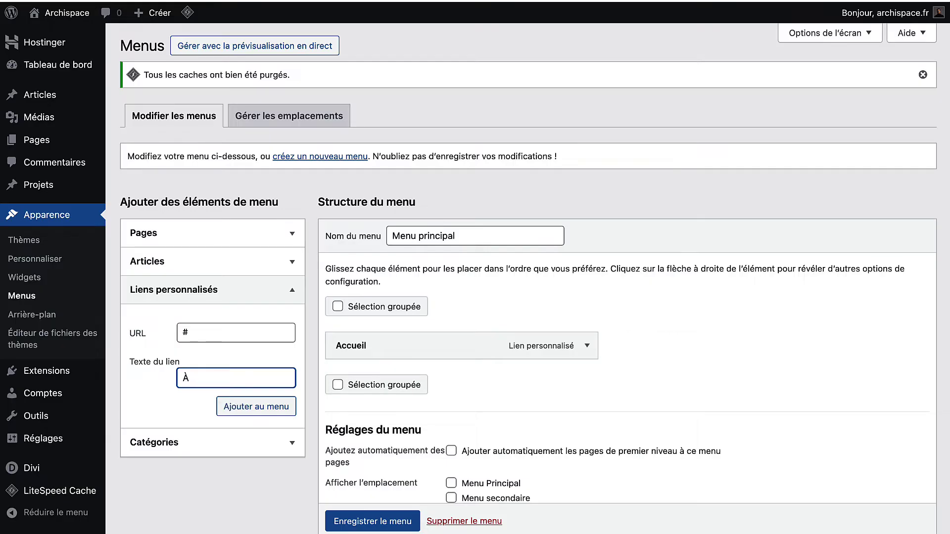
pyautogui.write('À Propos')
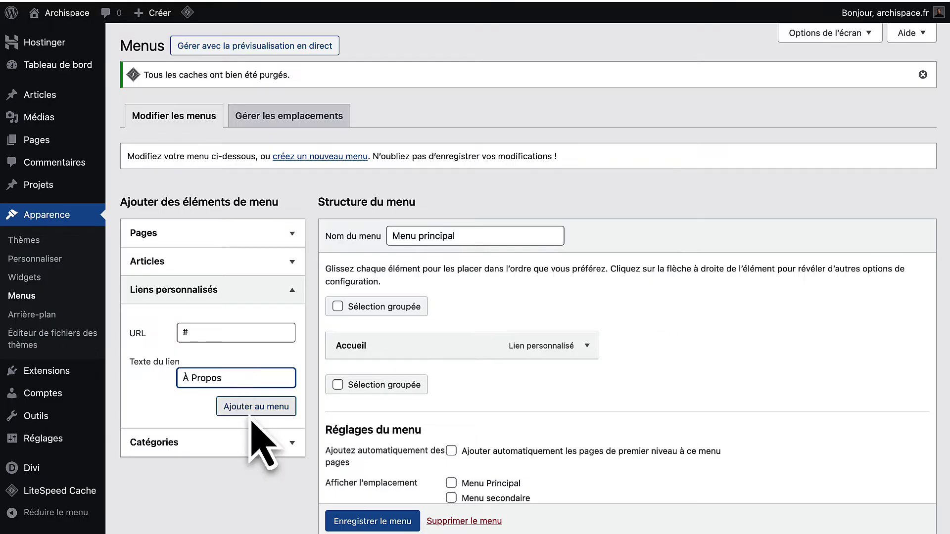
pyautogui.click(257, 406)
# Add the Services and Projets custom links with URL #.
pyautogui.click(237, 332)
pyautogui.write('1')
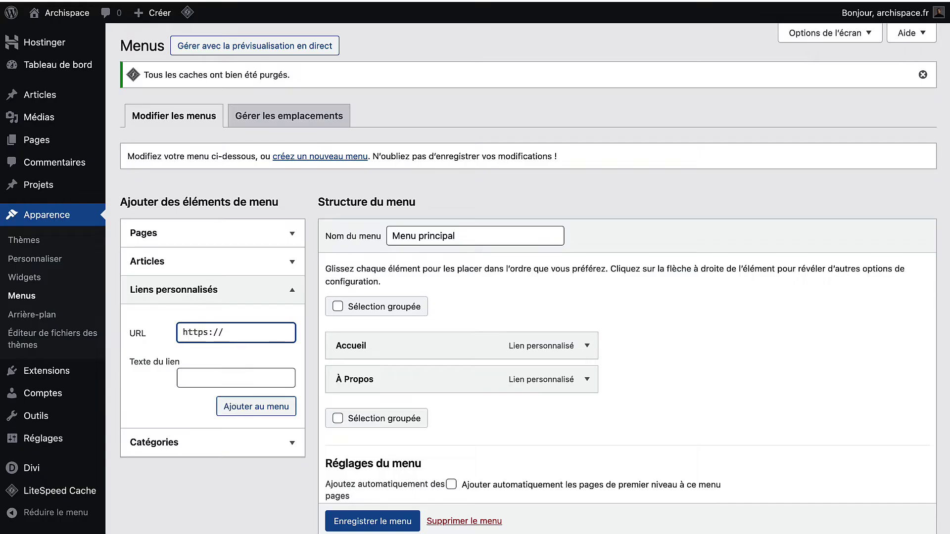
pyautogui.click(226, 383)
pyautogui.write('Services')
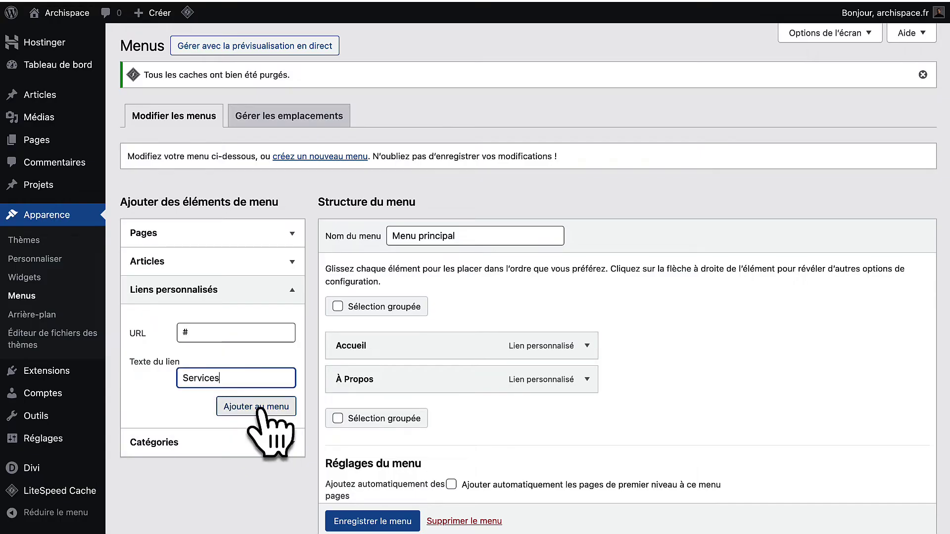
pyautogui.click(256, 406)
pyautogui.click(238, 332)
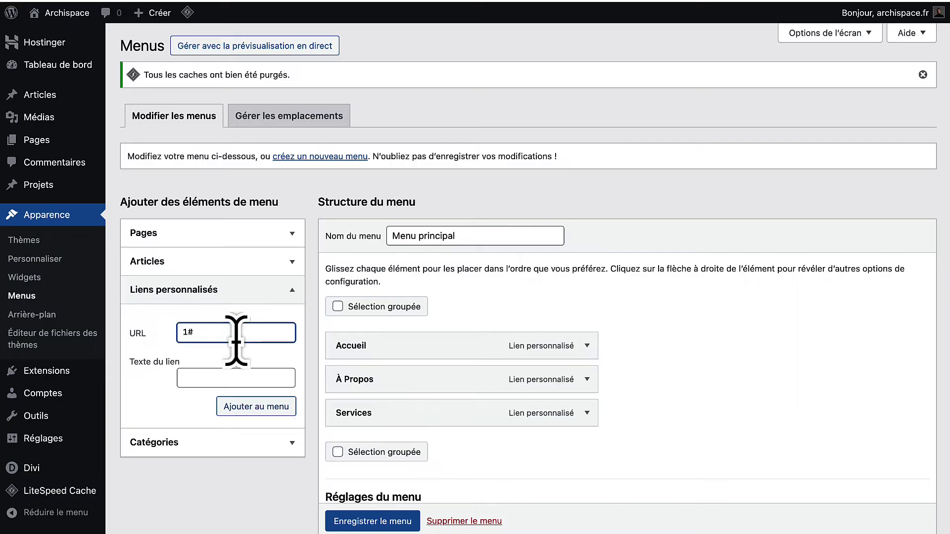
pyautogui.click(232, 378)
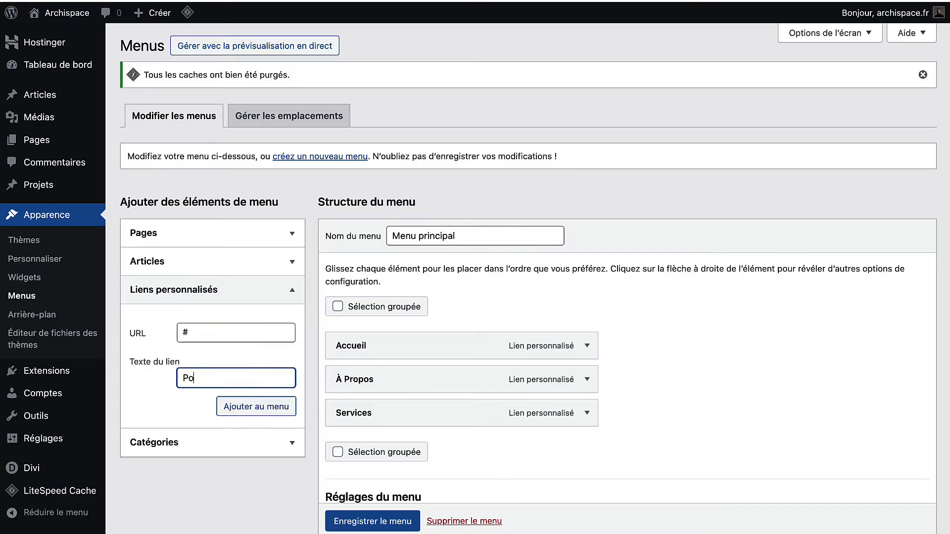
pyautogui.write('Projets')
pyautogui.click(261, 408)
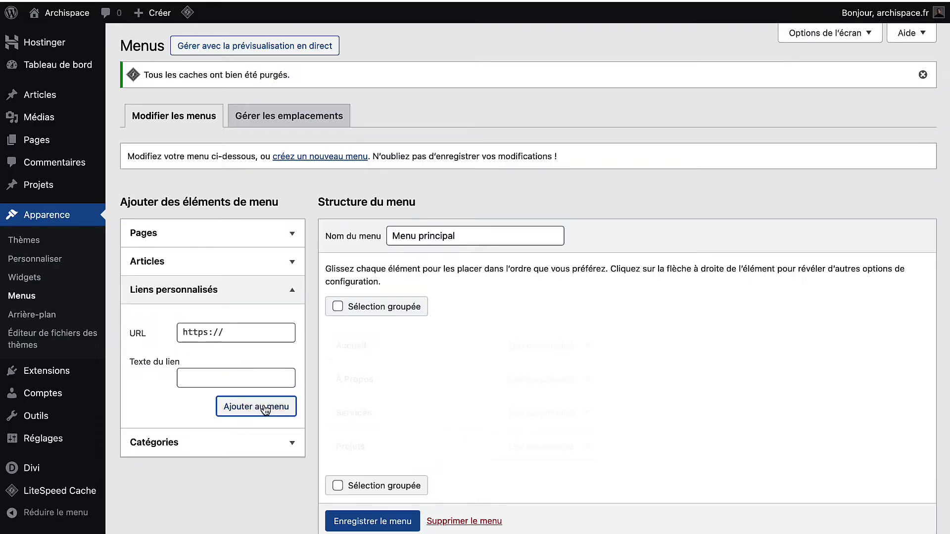
# Add the FAQ and Contact custom links, then save Menu principal.
pyautogui.tripleClick(252, 330)
pyautogui.write('1')
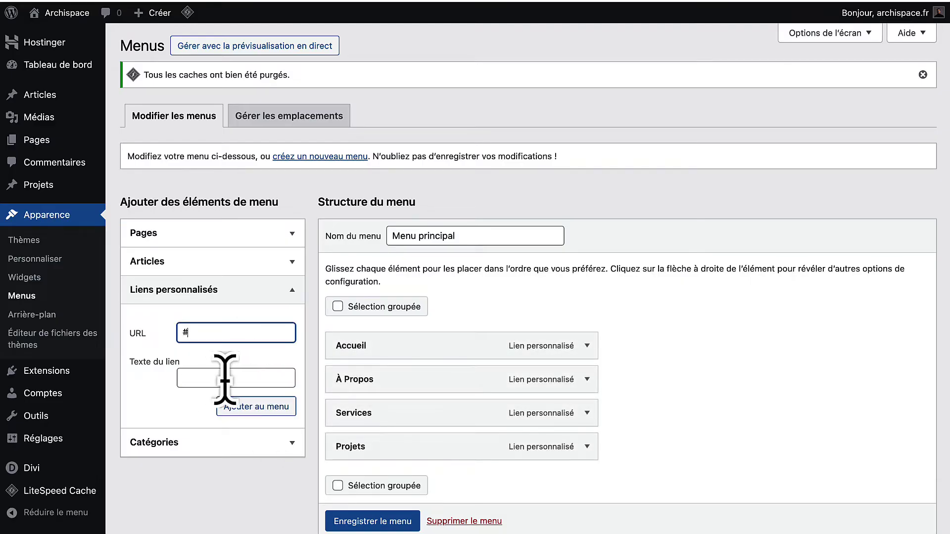
pyautogui.click(220, 379)
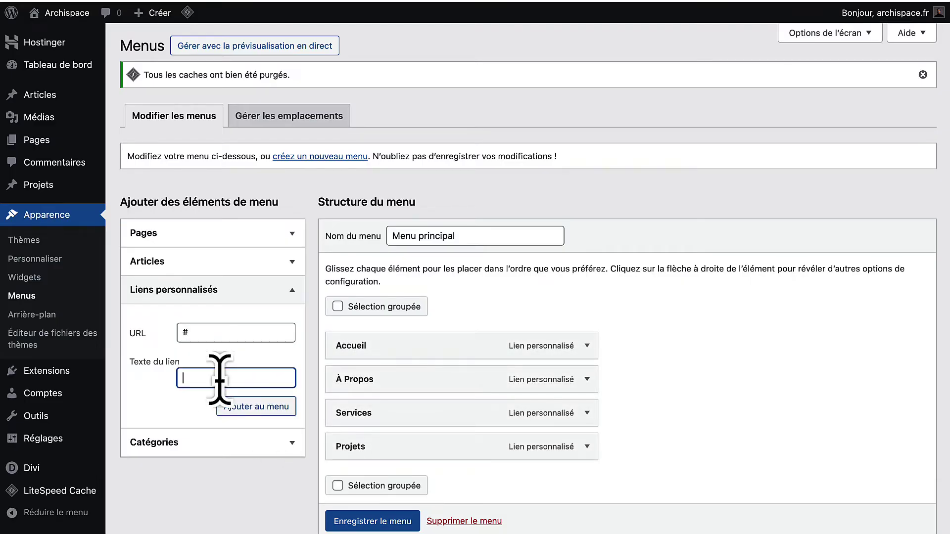
pyautogui.click(256, 406)
pyautogui.tripleClick(232, 332)
pyautogui.write('#')
pyautogui.click(218, 379)
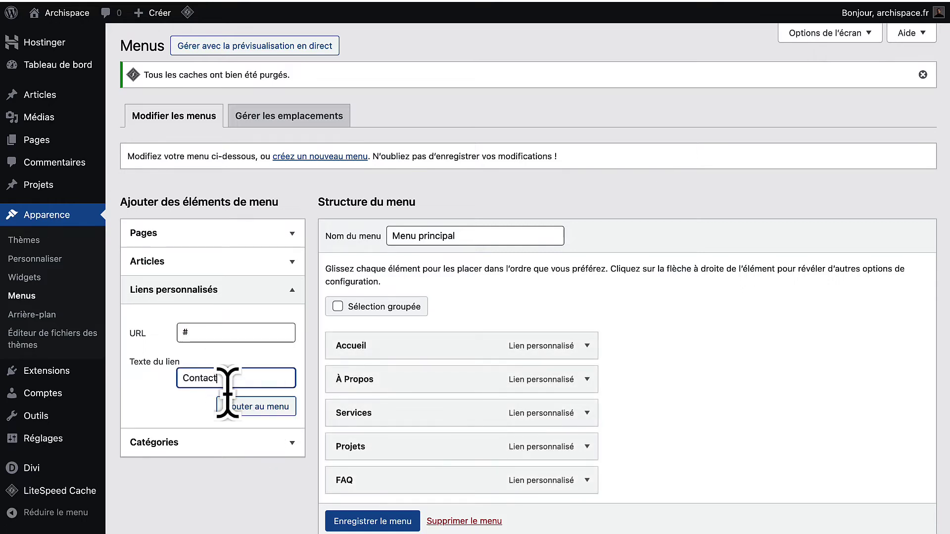
pyautogui.write('Contact')
pyautogui.click(256, 406)
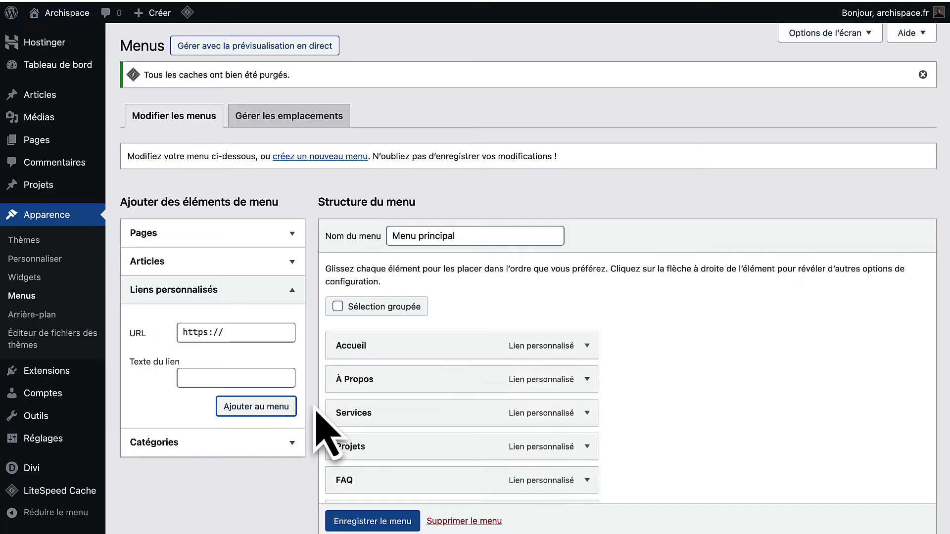
pyautogui.scroll(-3, 477, 271)
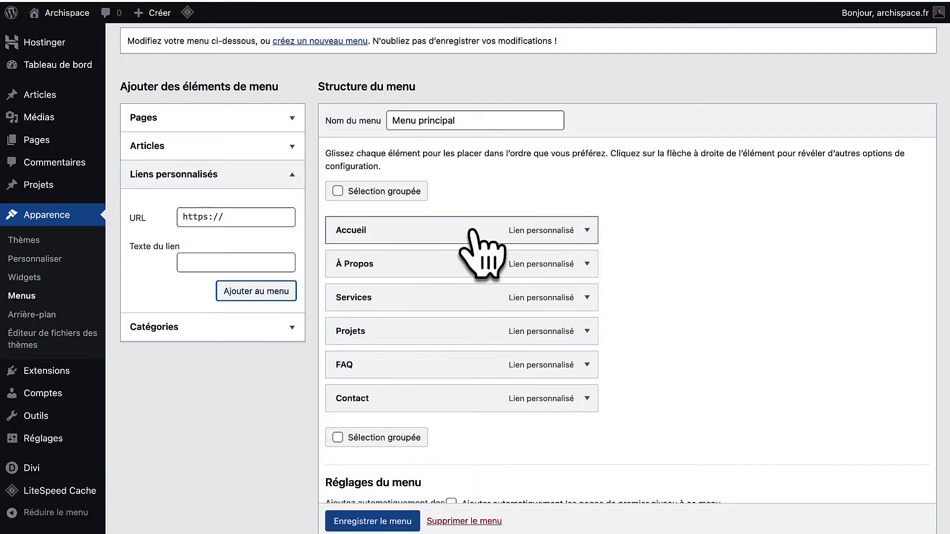
pyautogui.scroll(-1, 339, 517)
pyautogui.click(340, 519)
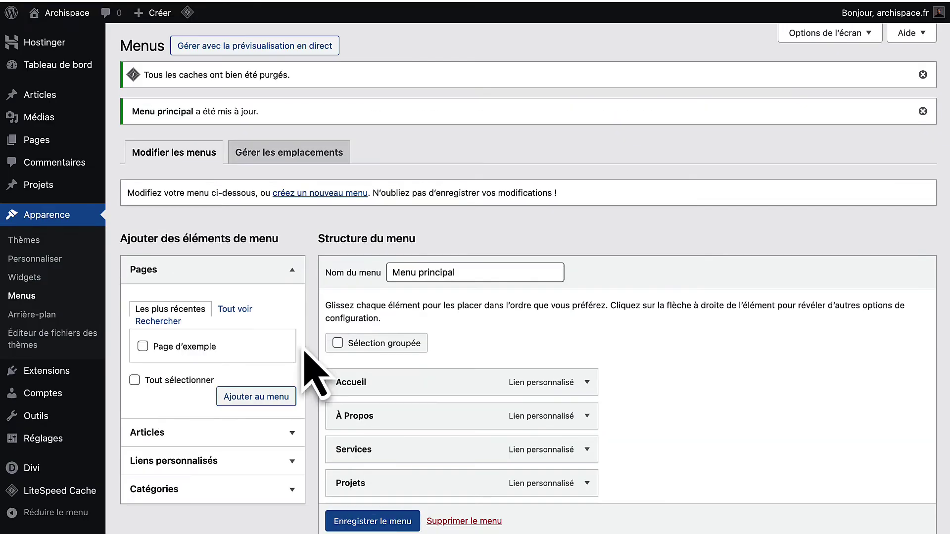
# Open Toutes les pages in a new tab and launch Accueil with Éditer avec Divi.
pyautogui.moveTo(31, 144)
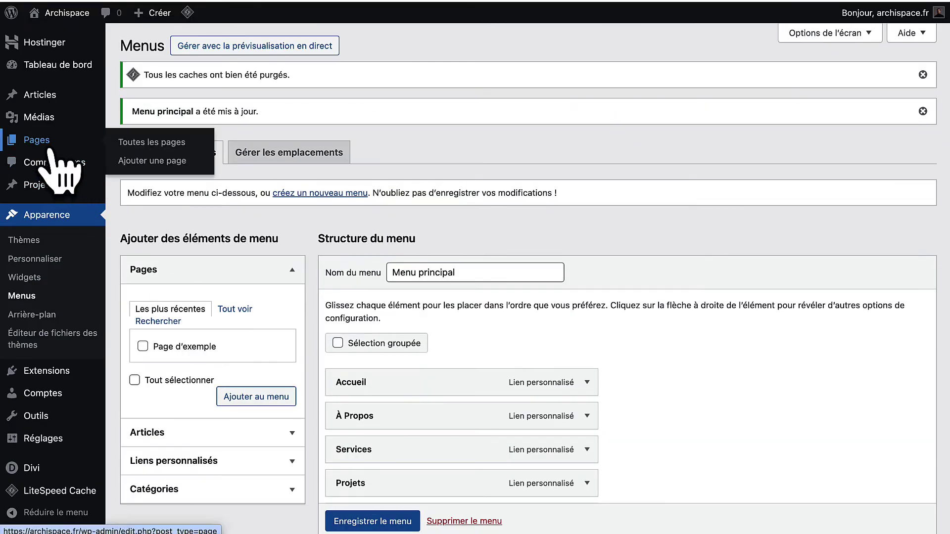
pyautogui.rightClick(144, 144)
pyautogui.click(174, 150)
pyautogui.click(396, 1)
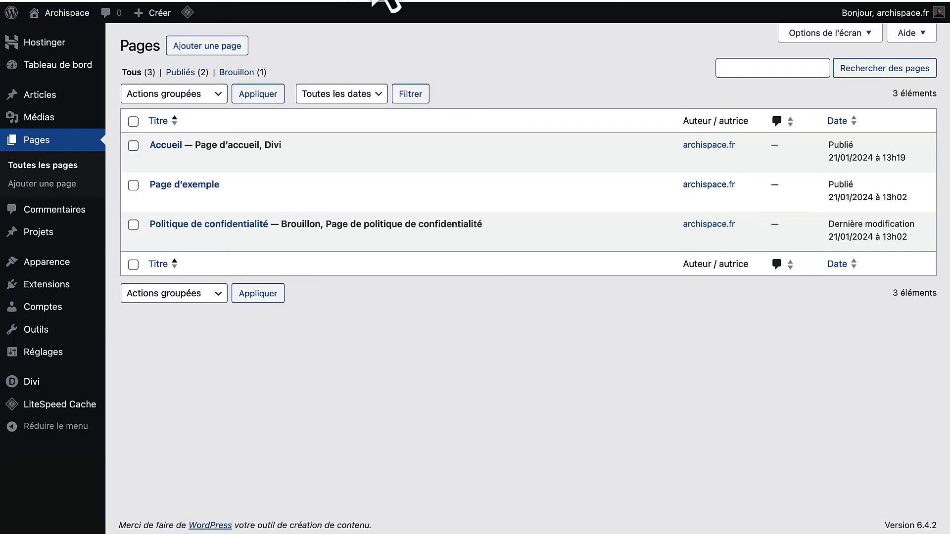
pyautogui.click(400, 1)
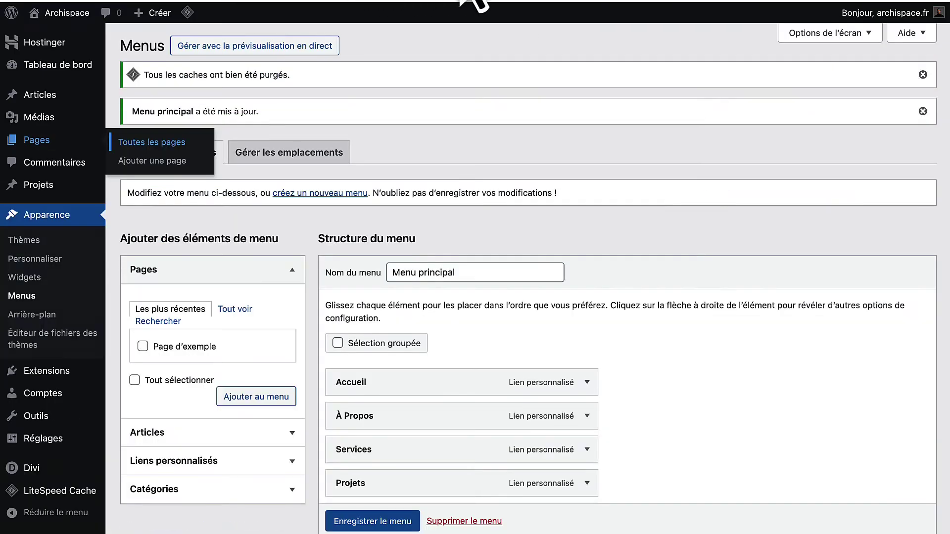
pyautogui.click(395, 2)
pyautogui.click(465, 2)
pyautogui.scroll(-2, 342, 282)
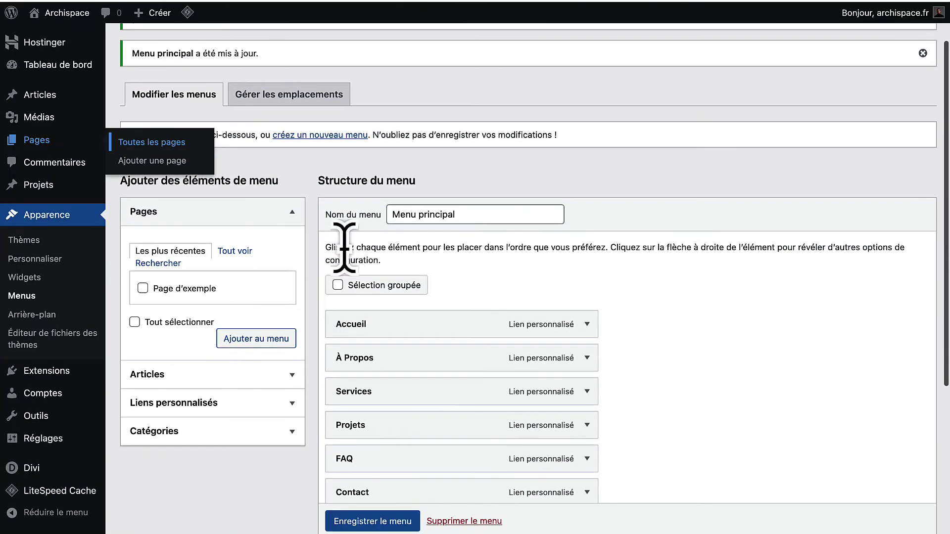
pyautogui.click(482, 2)
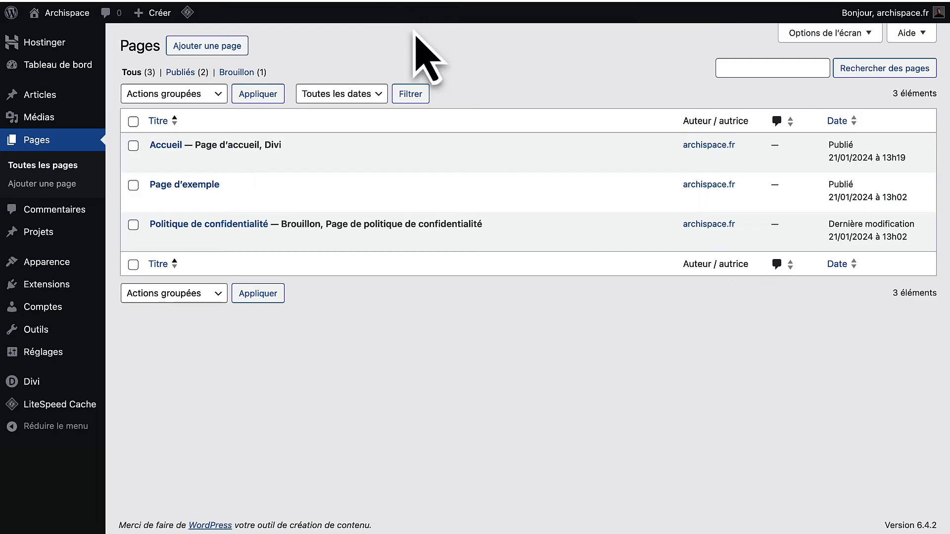
pyautogui.moveTo(192, 157)
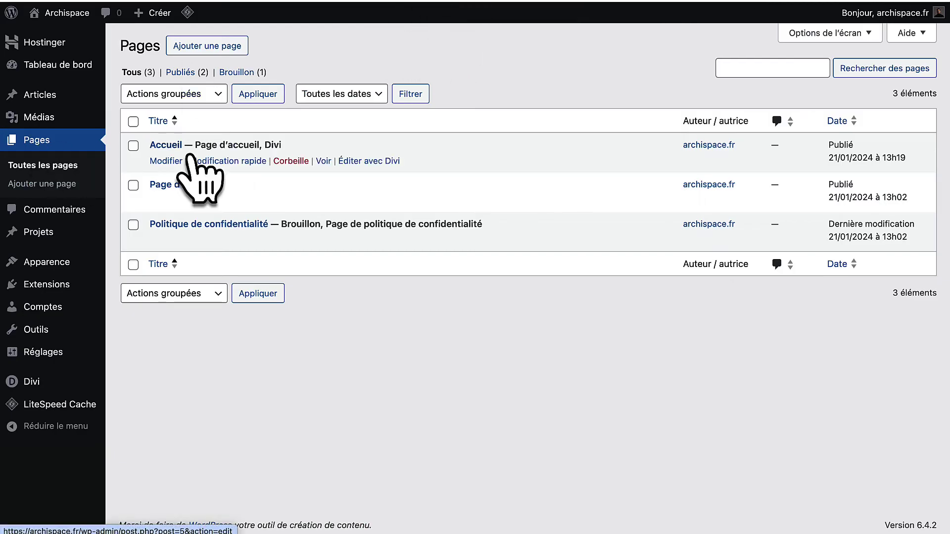
pyautogui.click(356, 165)
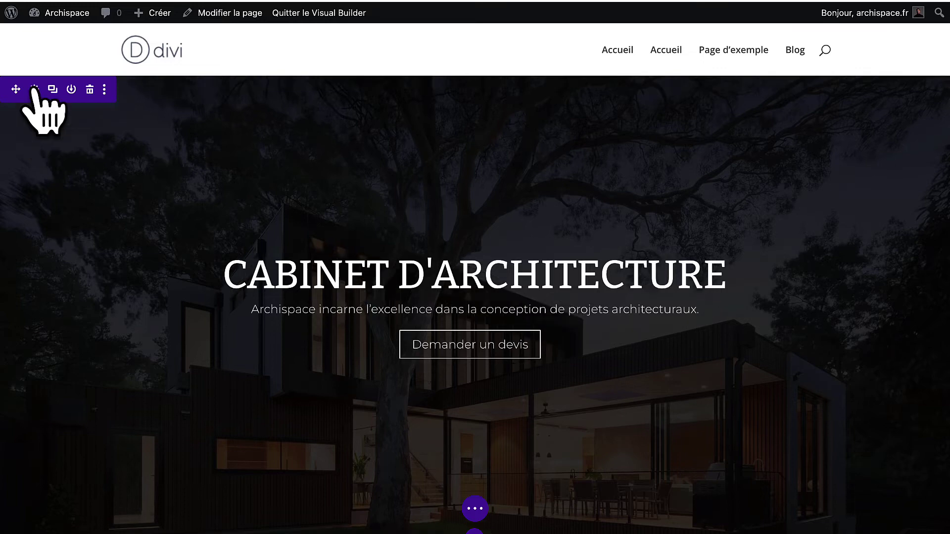
# Enter CSS ID accueil in the hero section's Avancé settings, copy it and confirm.
pyautogui.click(33, 90)
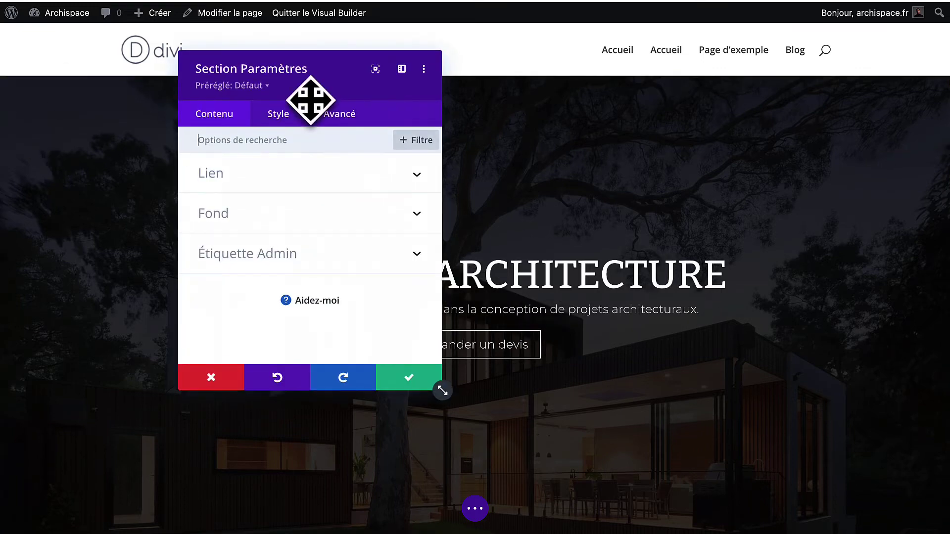
pyautogui.click(337, 119)
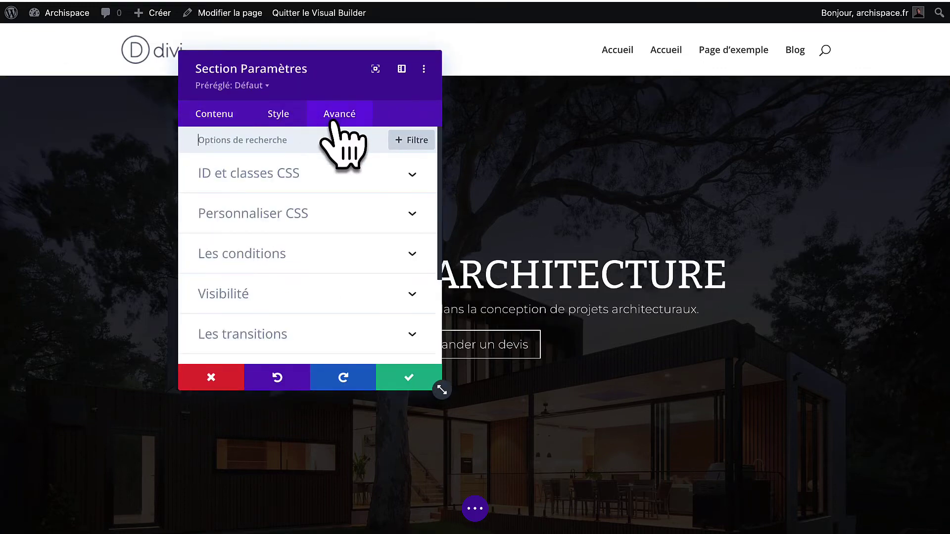
pyautogui.click(278, 181)
pyautogui.click(274, 220)
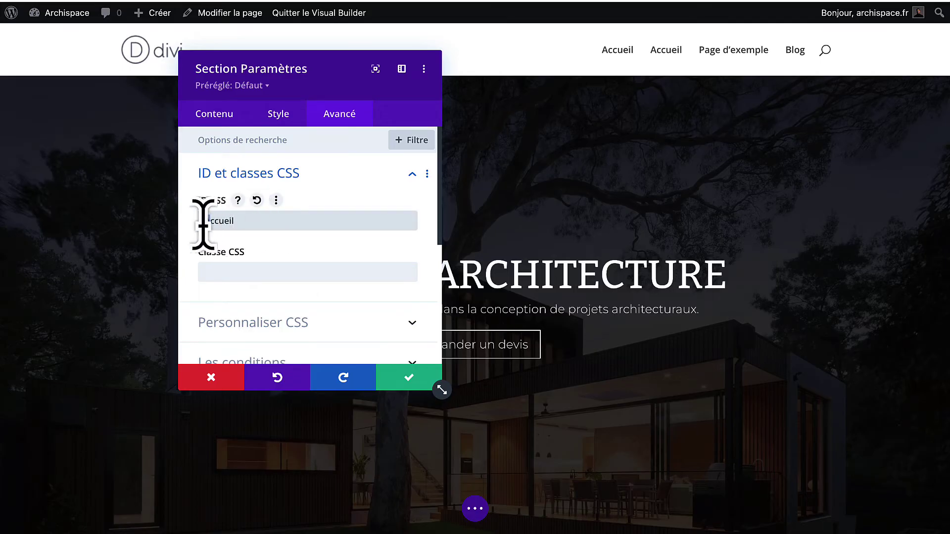
pyautogui.press('super+a')
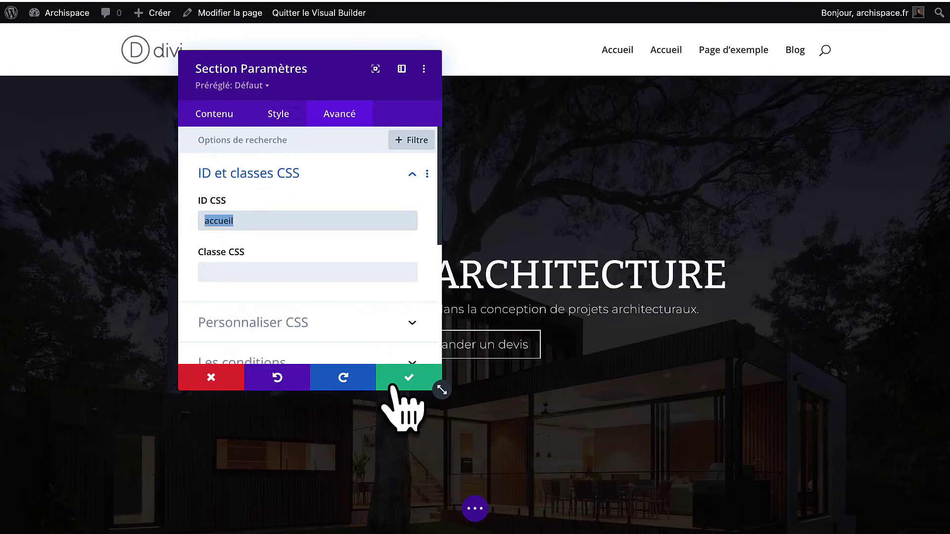
pyautogui.rightClick(218, 220)
pyautogui.click(254, 325)
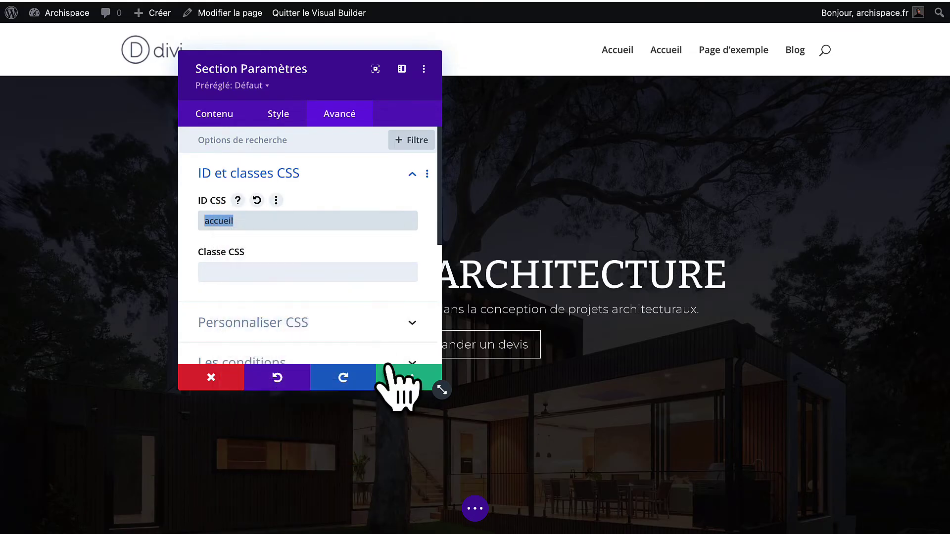
pyautogui.click(403, 386)
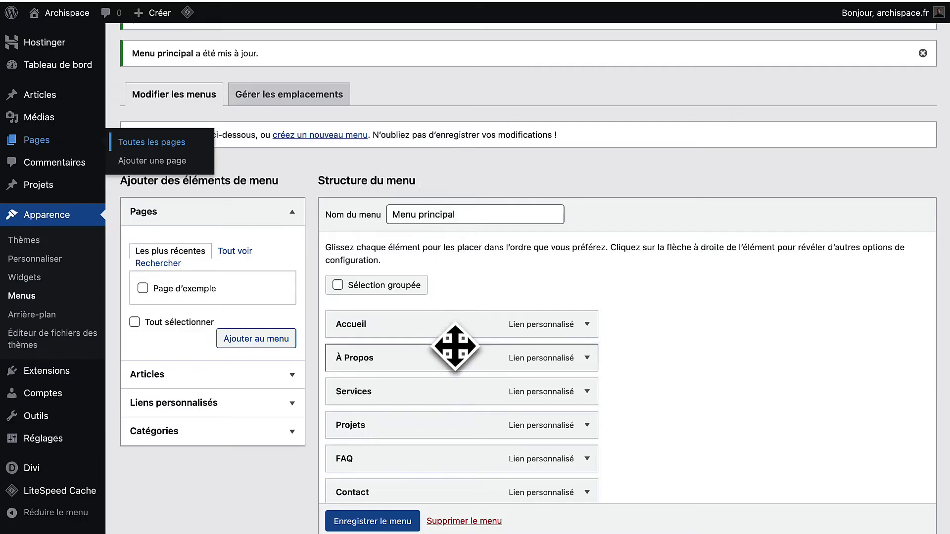
# Change the Accueil menu item's URL to #accueil and save Menu principal.
pyautogui.scroll(-2, 562, 278)
pyautogui.click(587, 257)
pyautogui.click(393, 301)
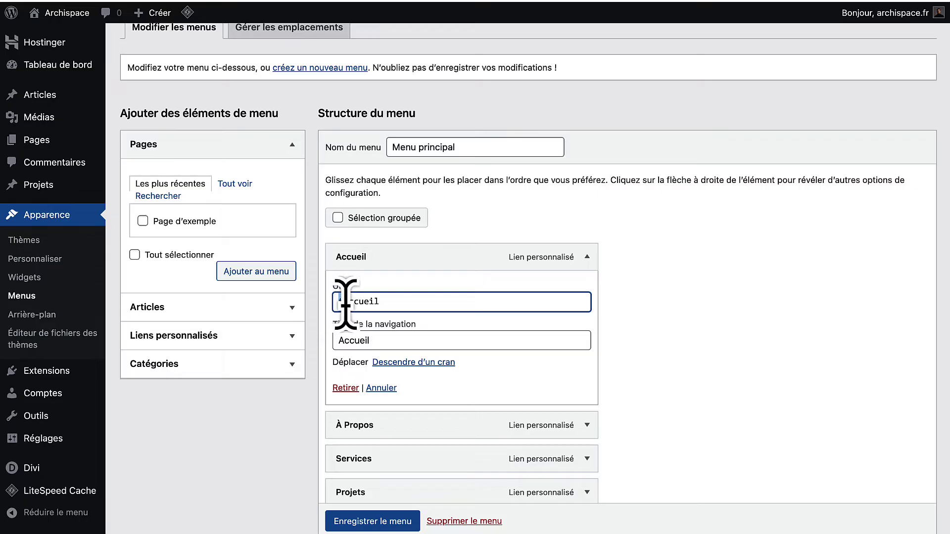
pyautogui.moveTo(341, 303); pyautogui.dragTo(399, 302)
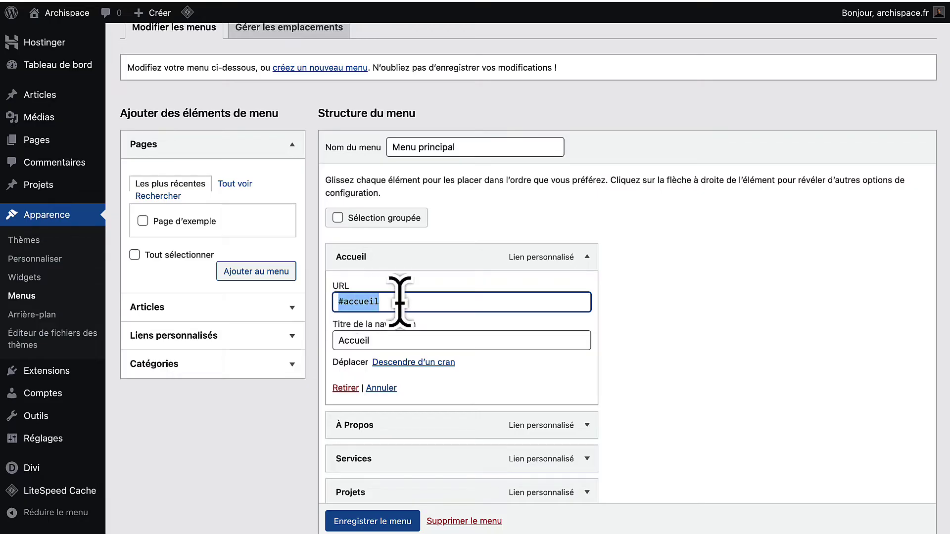
pyautogui.click(365, 521)
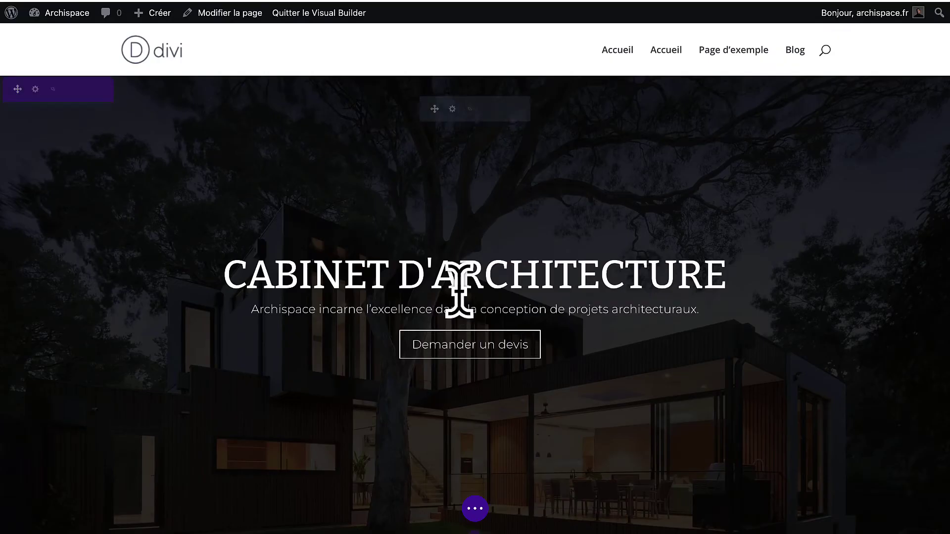
pyautogui.scroll(-5, 455, 282)
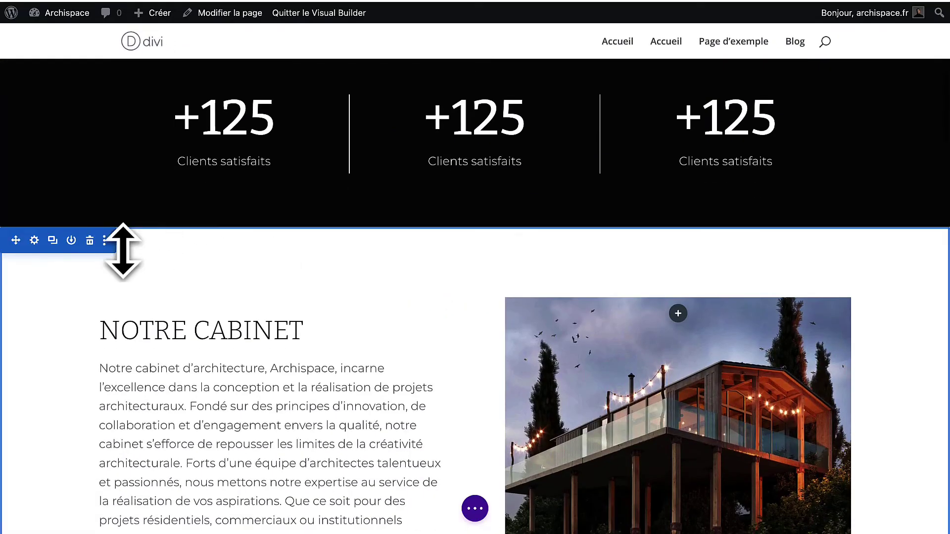
# Give the Notre Cabinet section ID apropos and link À Propos to #apropos.
pyautogui.click(33, 243)
pyautogui.click(339, 115)
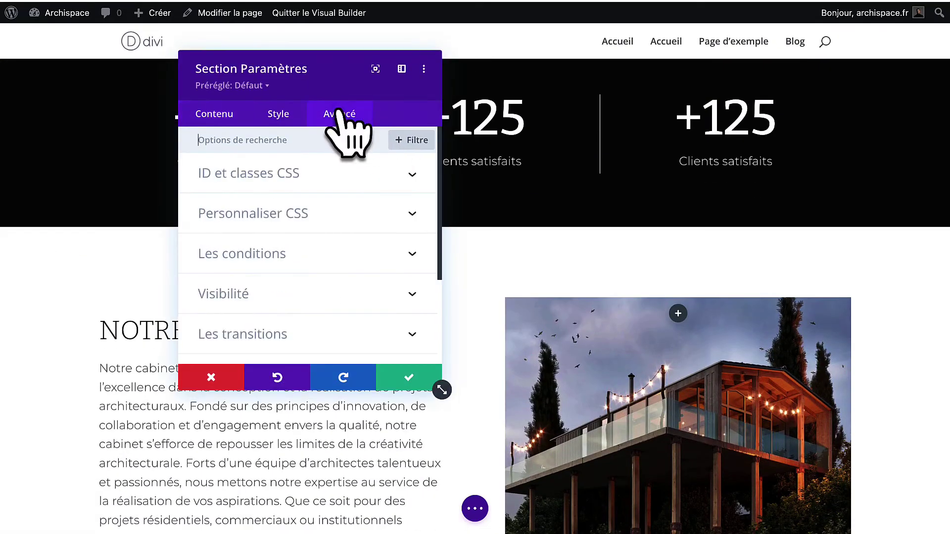
pyautogui.click(251, 224)
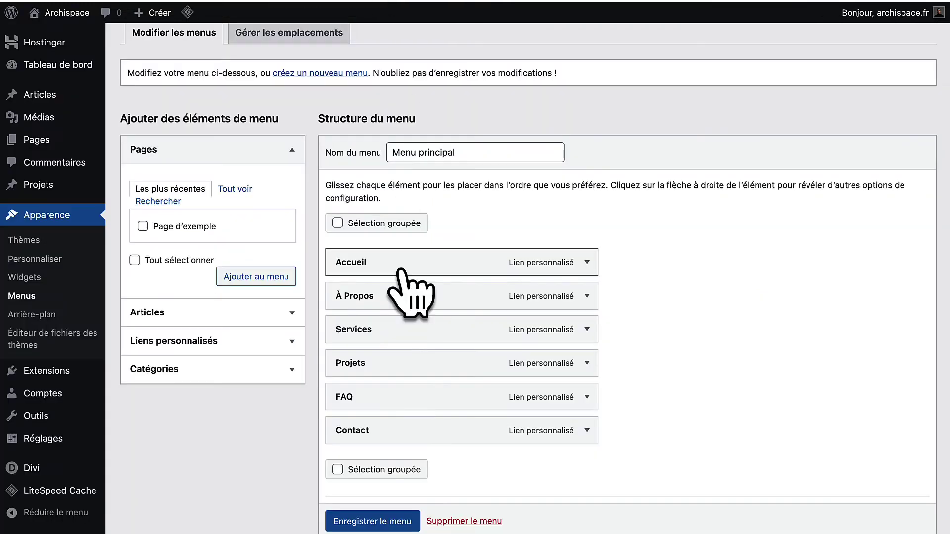
pyautogui.click(587, 295)
pyautogui.click(408, 341)
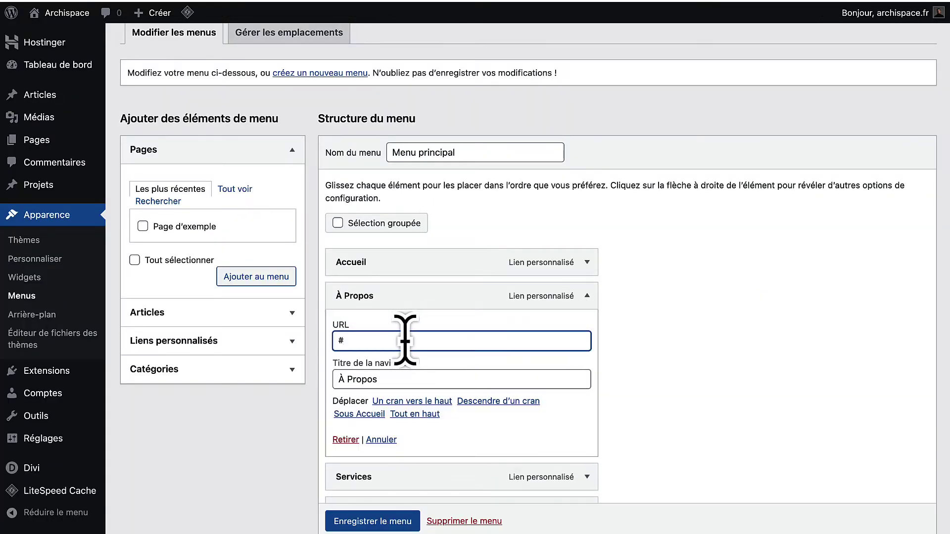
pyautogui.write('apropos')
pyautogui.scroll(-3, 366, 341)
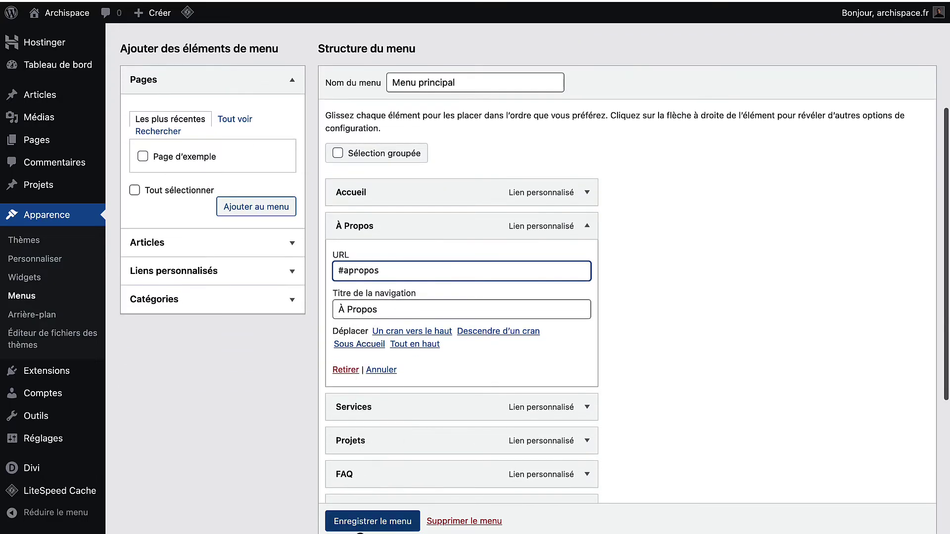
pyautogui.click(364, 523)
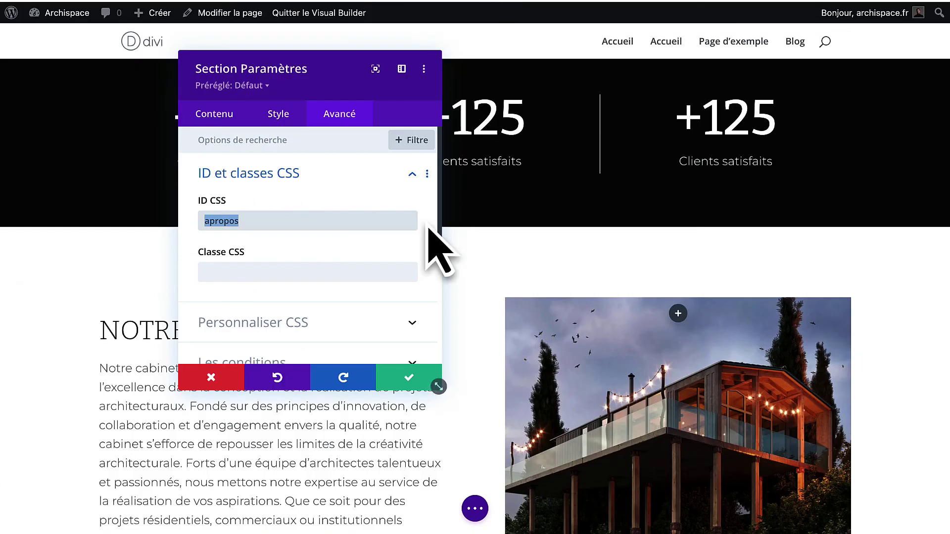
pyautogui.click(400, 382)
pyautogui.scroll(-15, 403, 382)
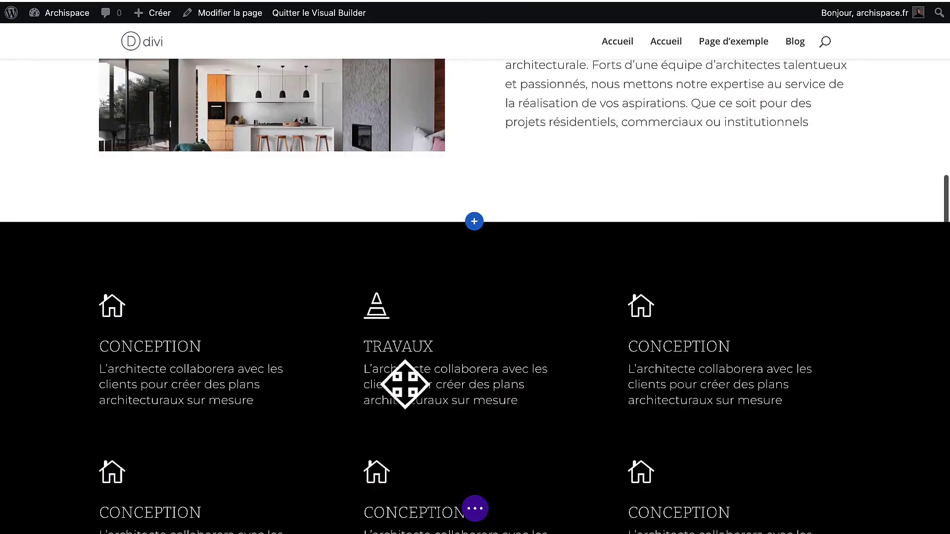
# Copy the services section's CSS ID and point the Services menu link to #services.
pyautogui.click(36, 112)
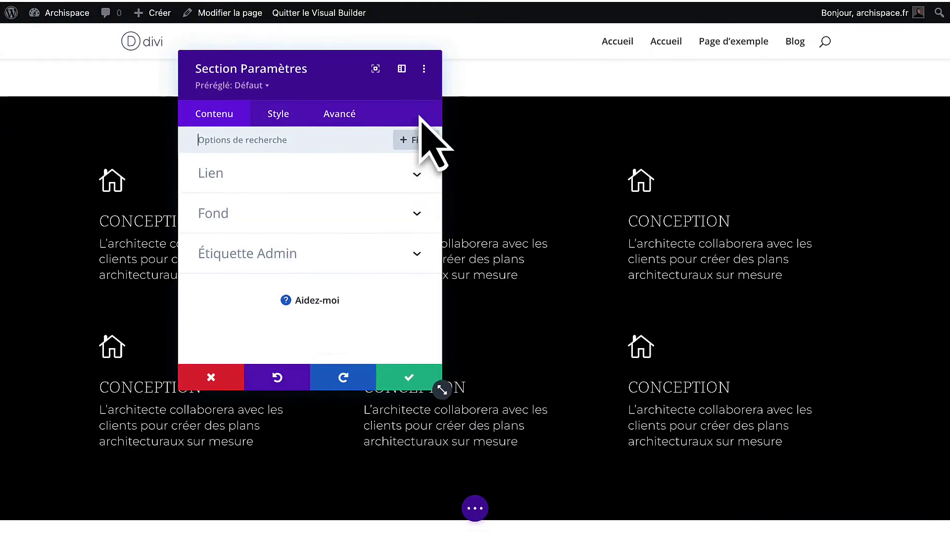
pyautogui.click(345, 117)
pyautogui.click(308, 181)
pyautogui.click(309, 222)
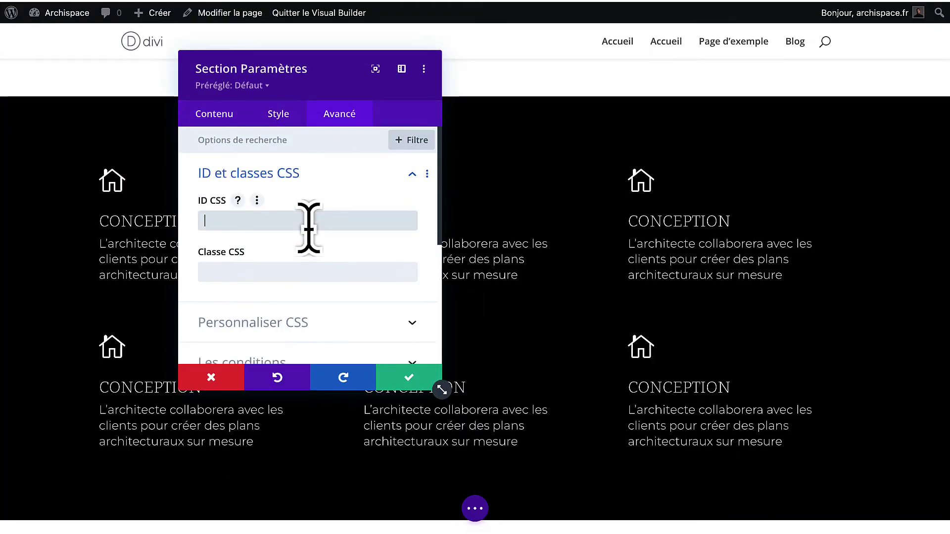
pyautogui.doubleClick(229, 220)
pyautogui.rightClick(229, 219)
pyautogui.click(396, 321)
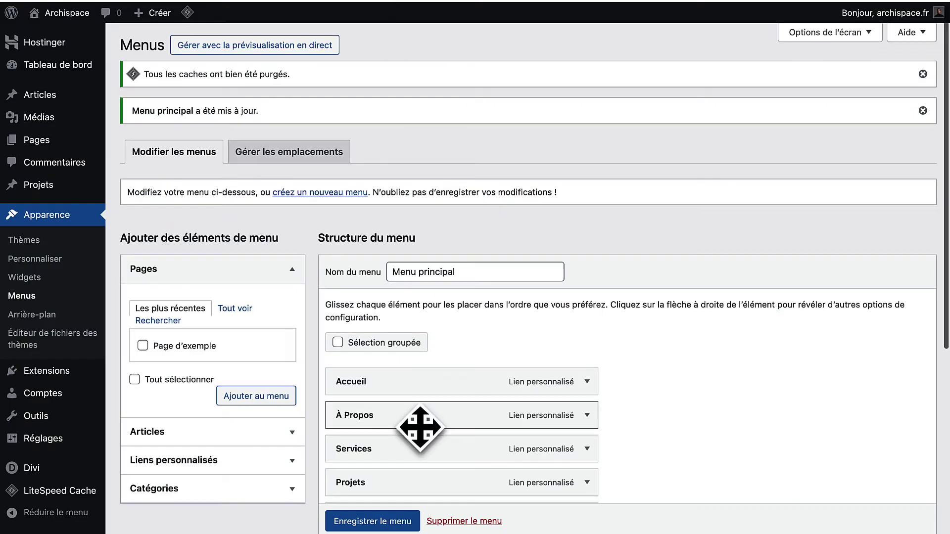
pyautogui.scroll(-3, 419, 427)
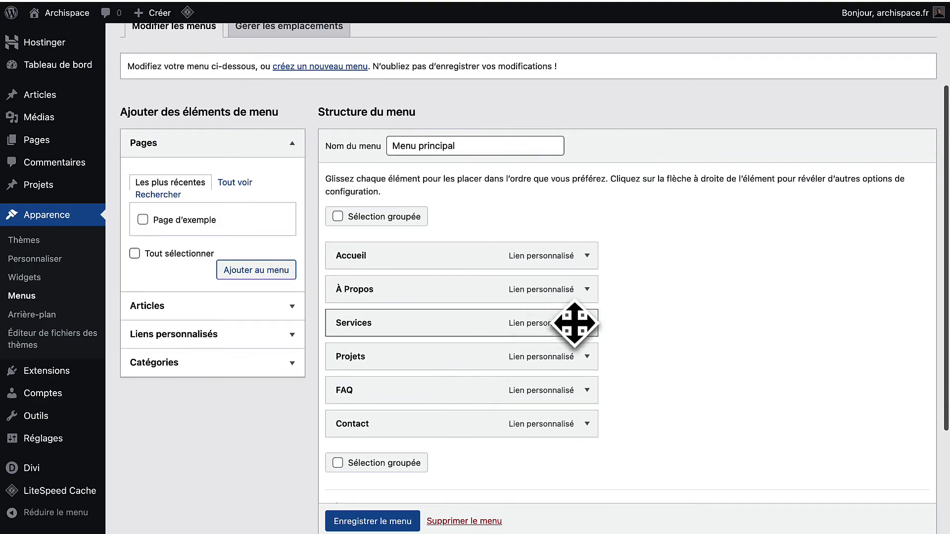
pyautogui.click(586, 322)
pyautogui.click(413, 369)
pyautogui.press('super+v')
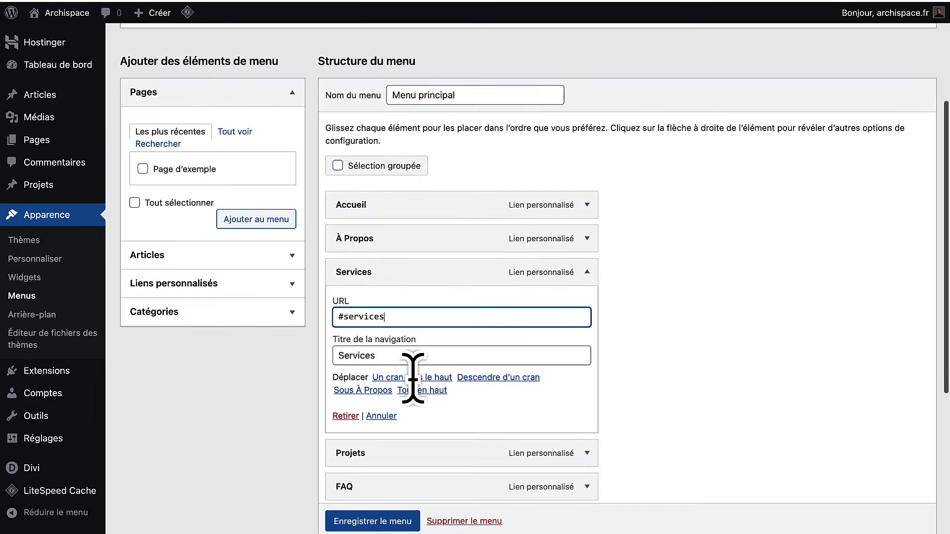
pyautogui.scroll(-3, 413, 378)
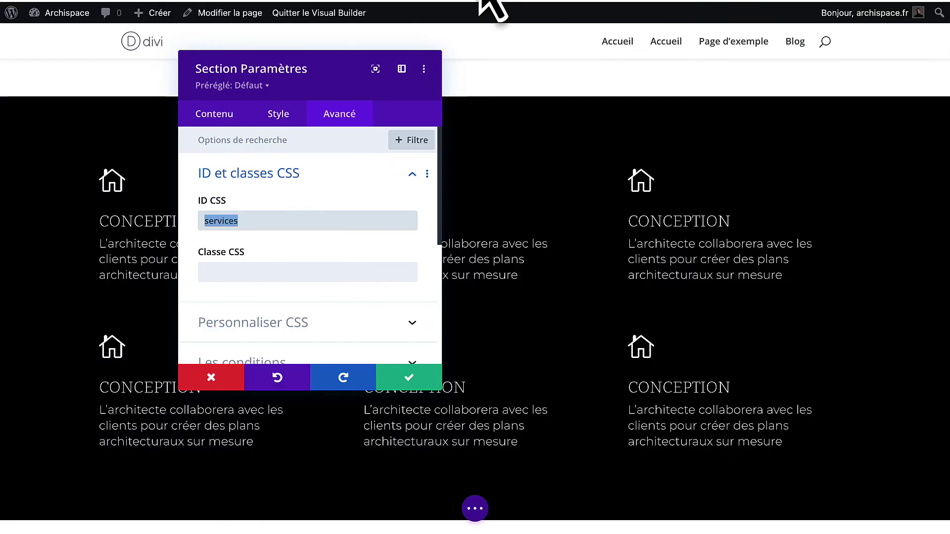
pyautogui.click(407, 376)
pyautogui.scroll(-8, 398, 390)
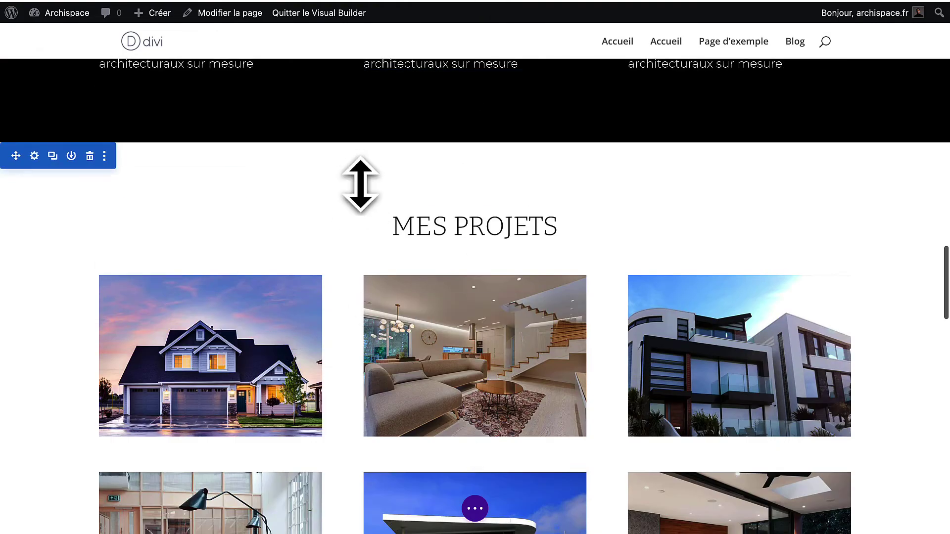
# Set the MES PROJETS section's CSS ID to projets.
pyautogui.click(33, 156)
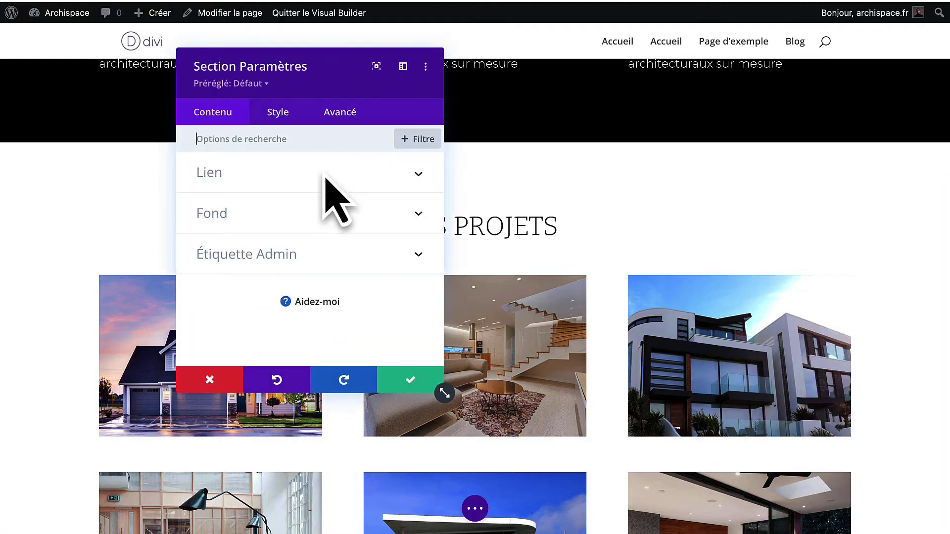
pyautogui.click(343, 118)
pyautogui.click(317, 186)
pyautogui.click(303, 221)
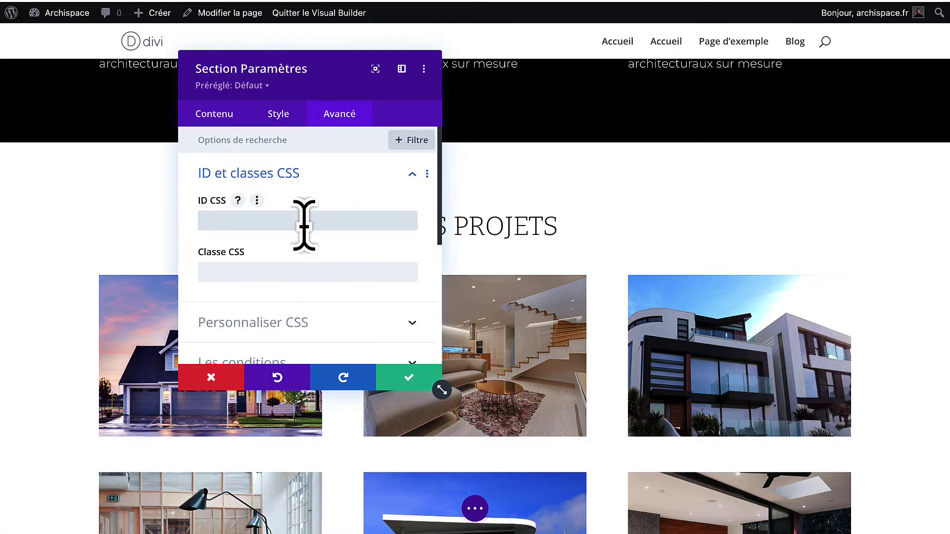
pyautogui.write('projets')
pyautogui.hotkey('ctrl', 'a')
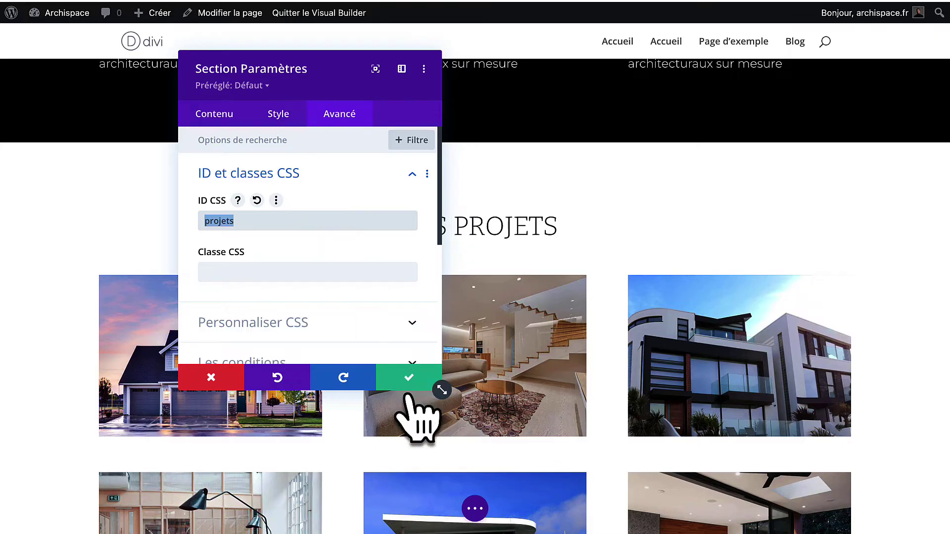
pyautogui.click(289, 227)
pyautogui.moveTo(289, 227); pyautogui.dragTo(207, 227)
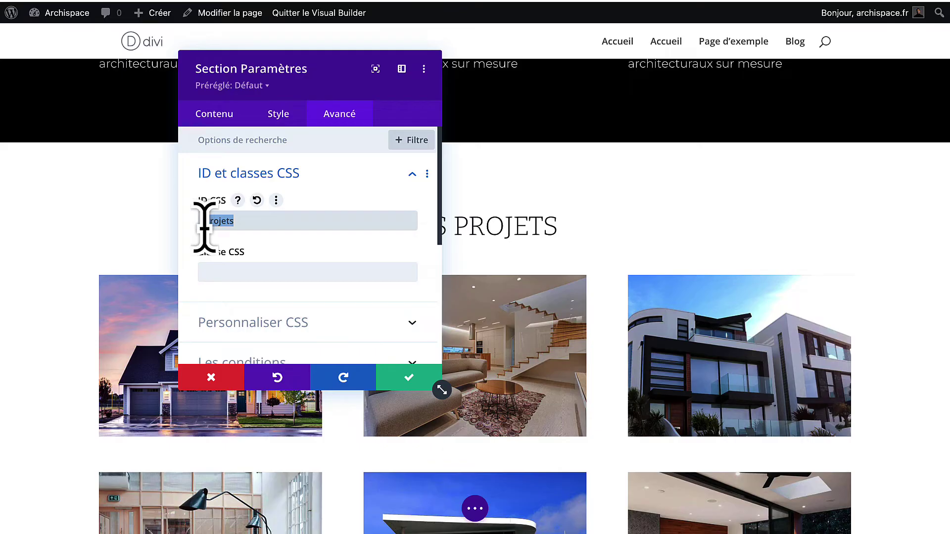
pyautogui.click(406, 379)
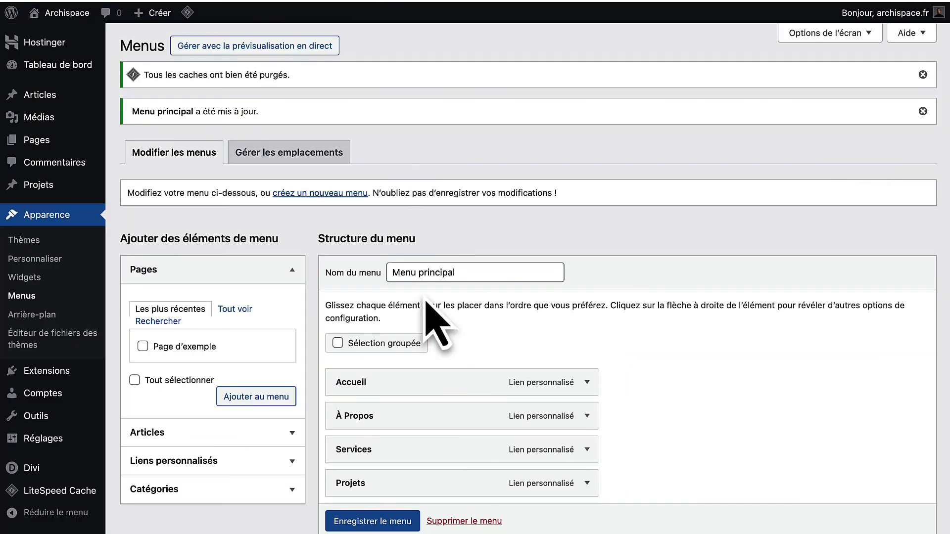
# Point the Projets menu item to #projets and save the main menu.
pyautogui.scroll(-3, 425, 301)
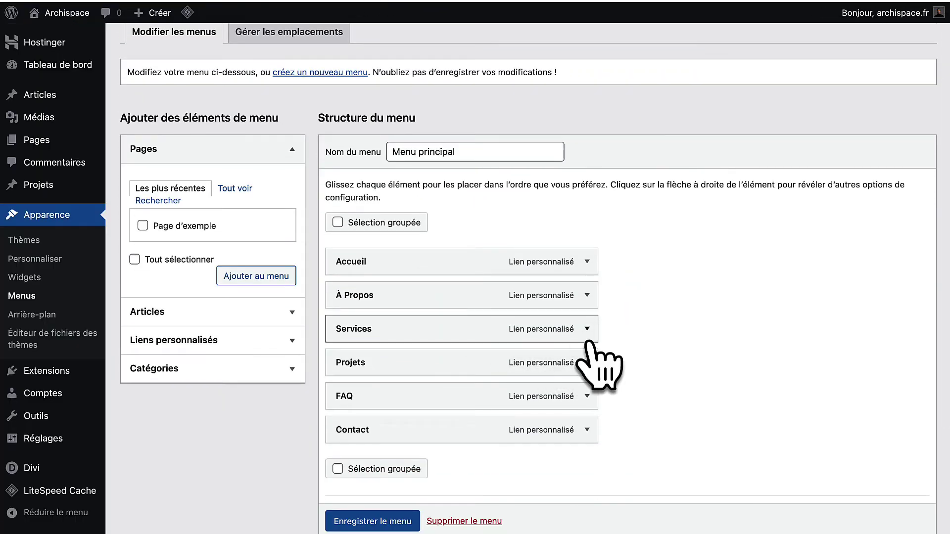
pyautogui.click(576, 332)
pyautogui.click(586, 329)
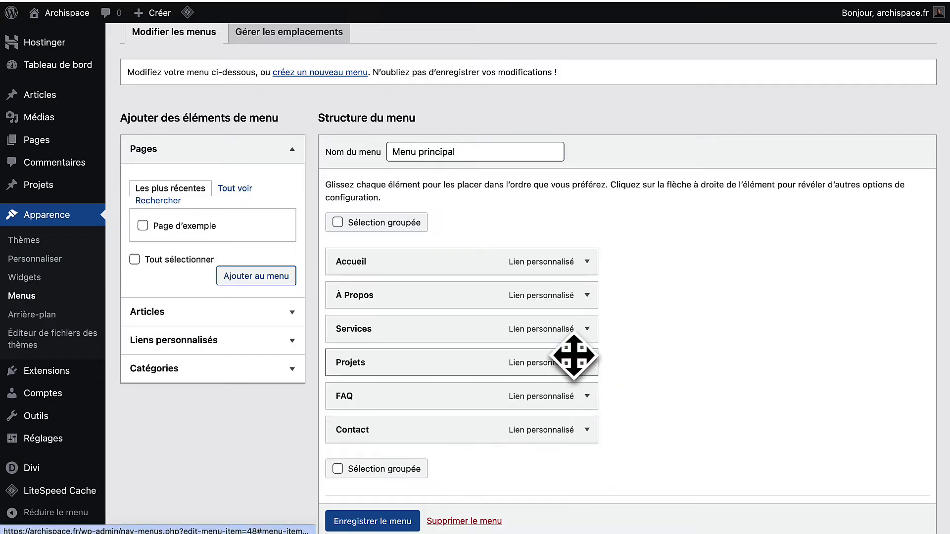
pyautogui.click(586, 364)
pyautogui.click(490, 404)
pyautogui.write('projets')
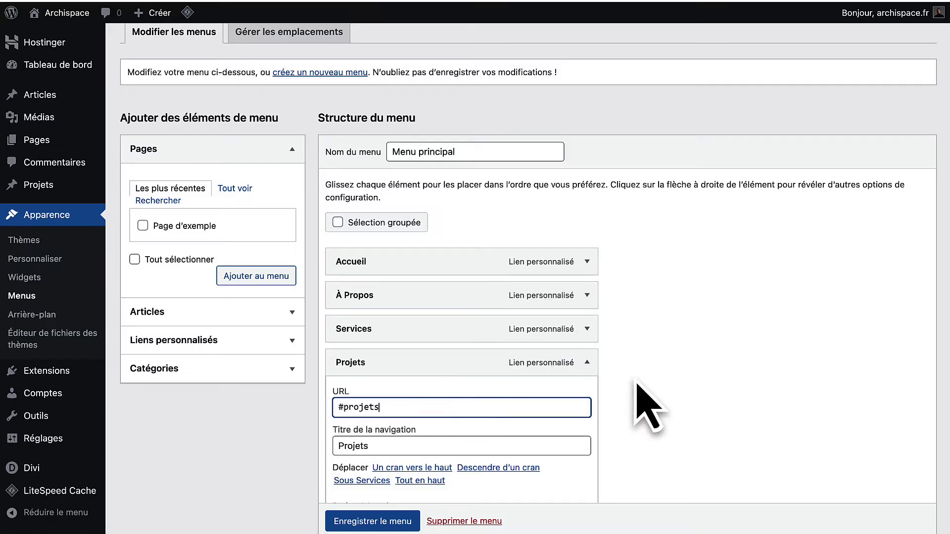
pyautogui.scroll(-2, 637, 403)
pyautogui.click(332, 523)
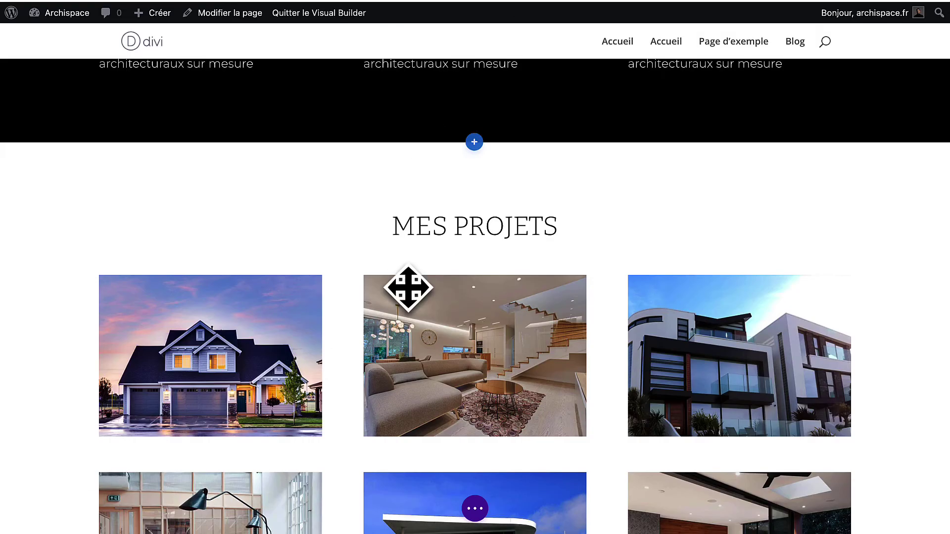
pyautogui.scroll(-10, 407, 286)
# Give the FAQ section the CSS ID faq.
pyautogui.scroll(-4, 407, 286)
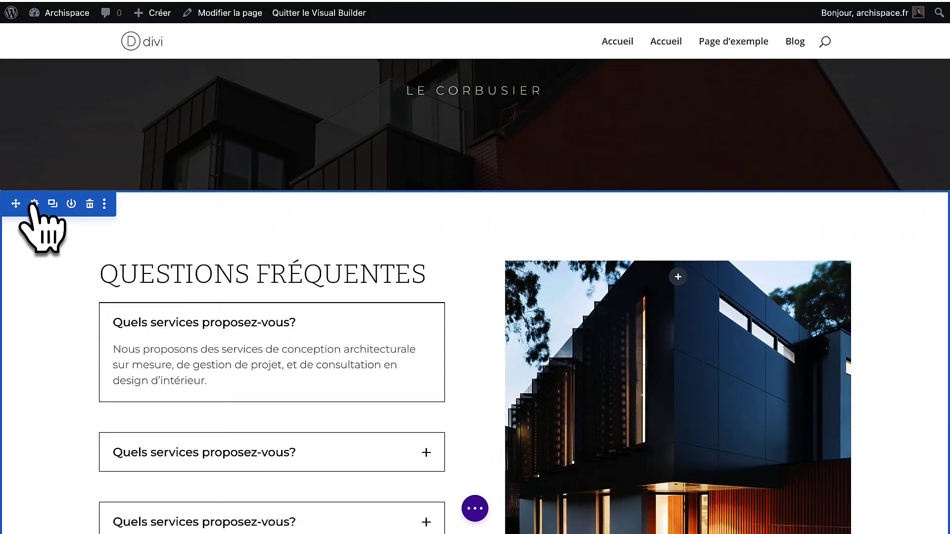
pyautogui.click(31, 206)
pyautogui.click(339, 112)
pyautogui.click(319, 178)
pyautogui.click(313, 220)
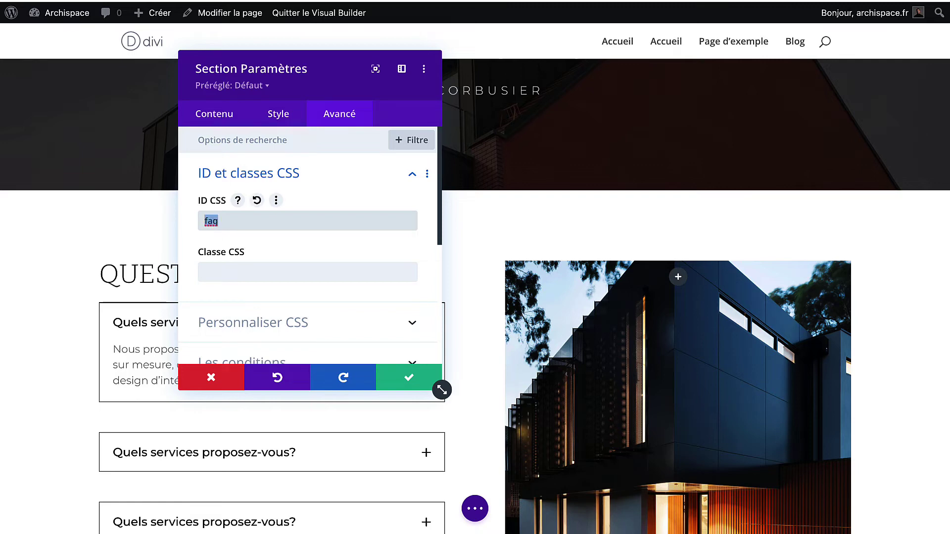
pyautogui.click(406, 381)
# Set the FAQ menu link to #faq and save the menu.
pyautogui.click(388, 1)
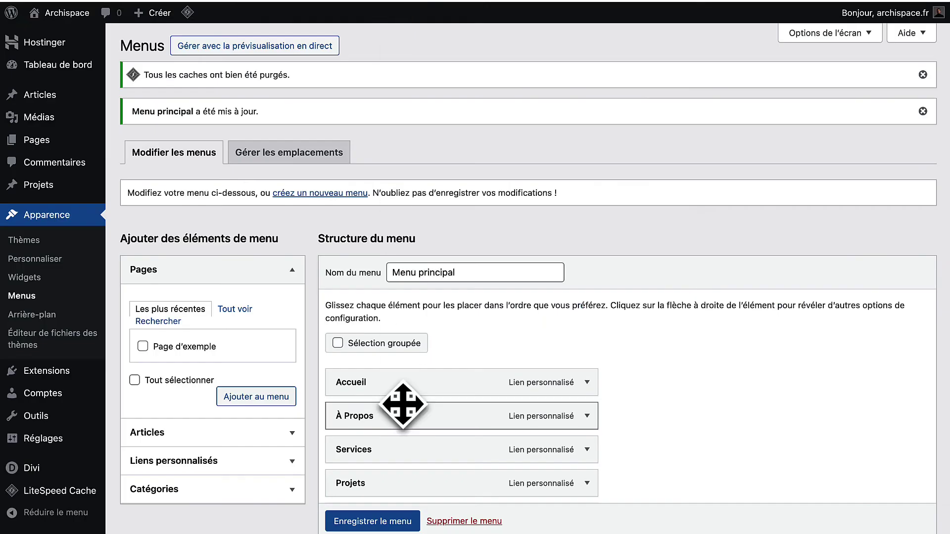
pyautogui.scroll(-4, 403, 401)
pyautogui.click(586, 330)
pyautogui.click(426, 374)
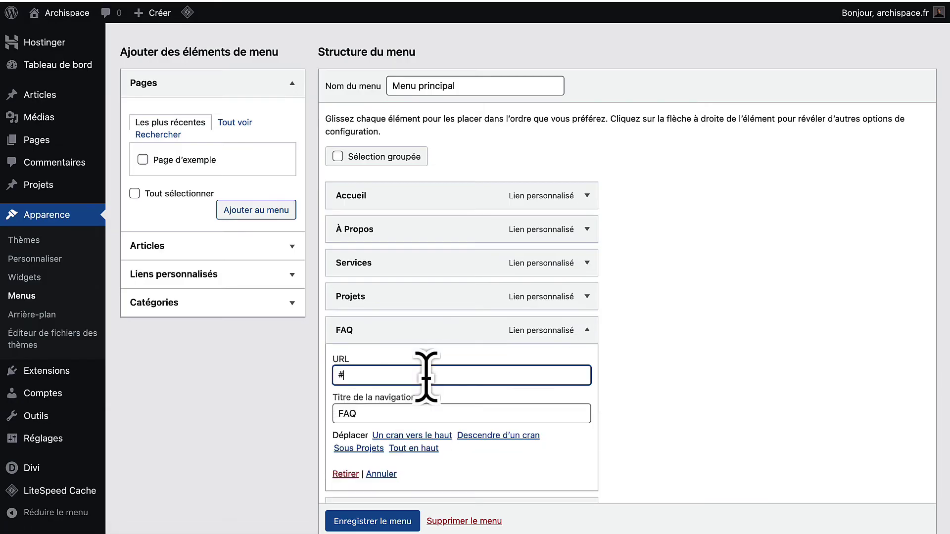
pyautogui.write('faq')
pyautogui.click(381, 519)
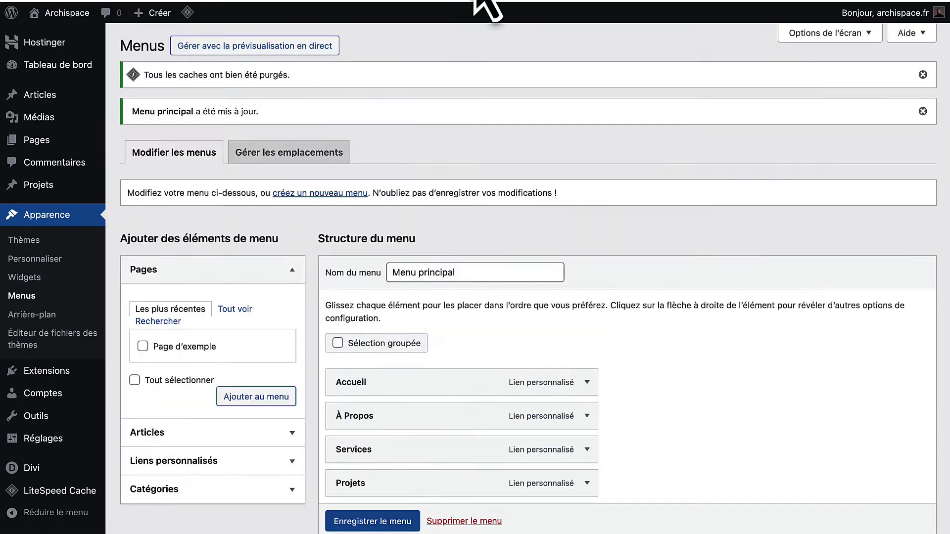
# Enter CSS ID contact for the contact form section and save the Contact link as #contact.
pyautogui.click(476, 1)
pyautogui.scroll(-4, 390, 328)
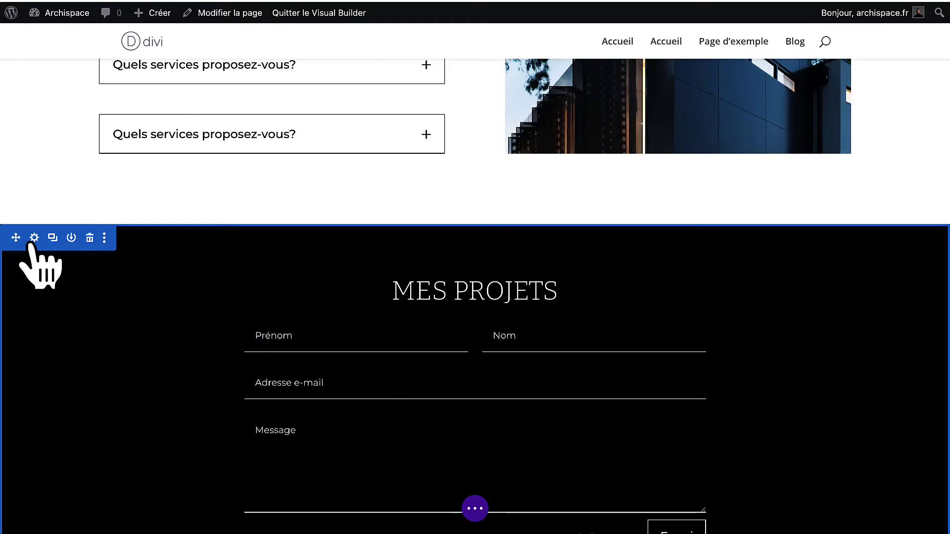
pyautogui.click(33, 238)
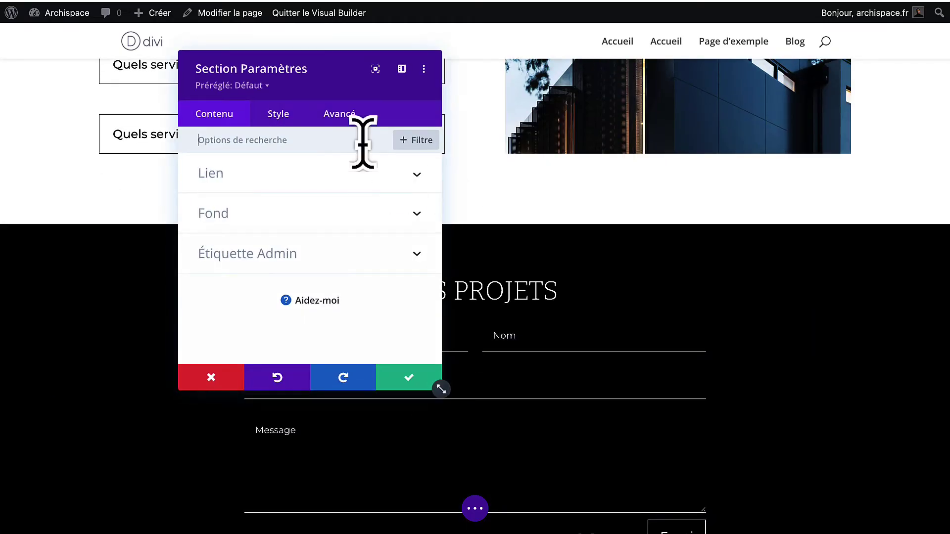
pyautogui.click(342, 115)
pyautogui.click(299, 174)
pyautogui.click(275, 222)
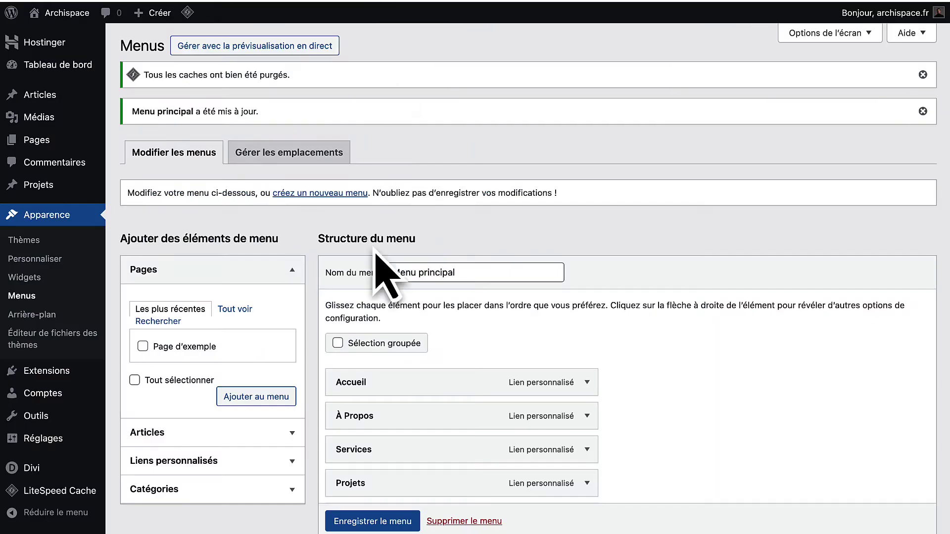
pyautogui.scroll(-5, 381, 271)
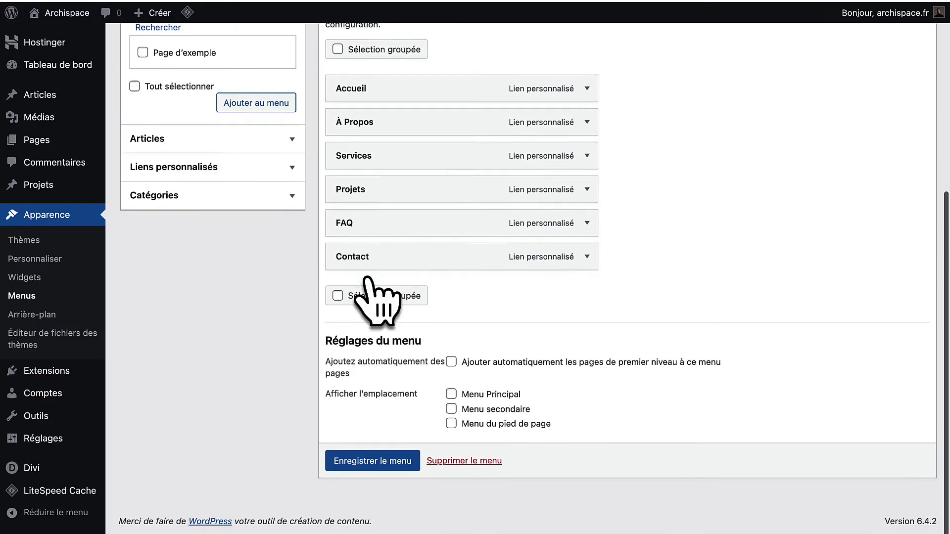
pyautogui.click(587, 260)
pyautogui.click(392, 306)
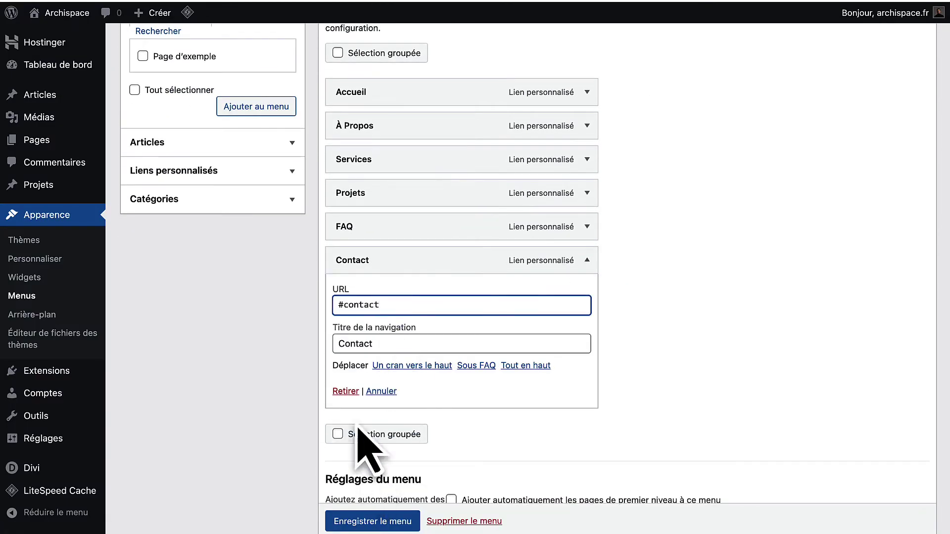
pyautogui.scroll(-1, 355, 494)
pyautogui.click(366, 521)
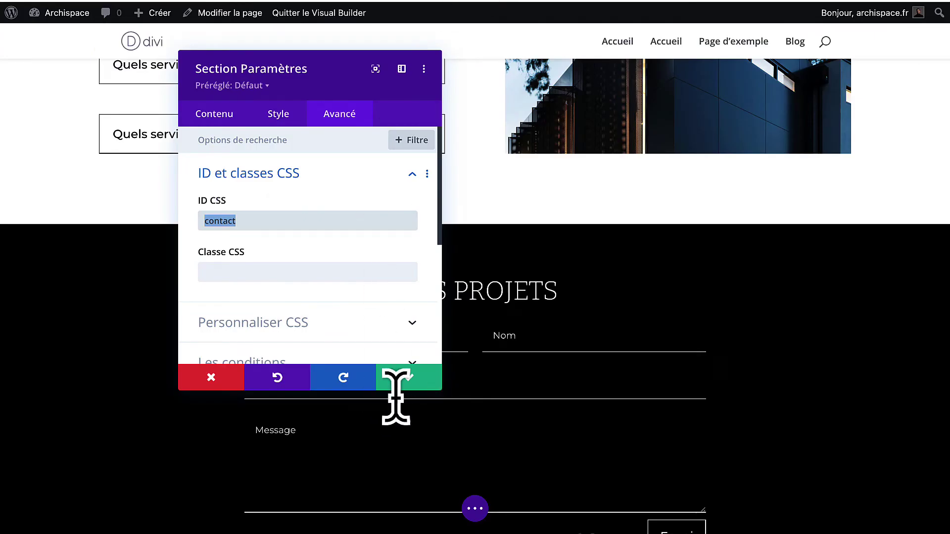
# Apply the contact section ID and save the page.
pyautogui.click(402, 379)
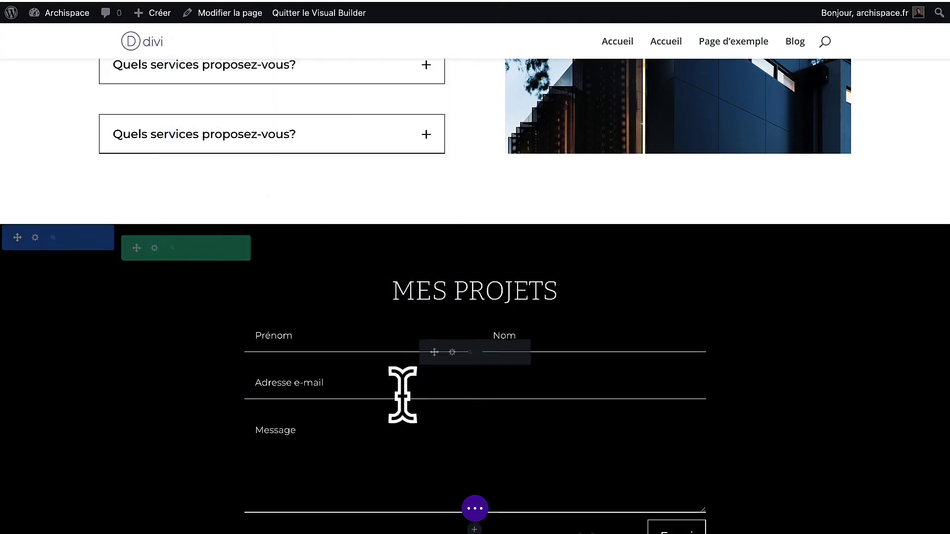
pyautogui.click(474, 508)
pyautogui.click(898, 514)
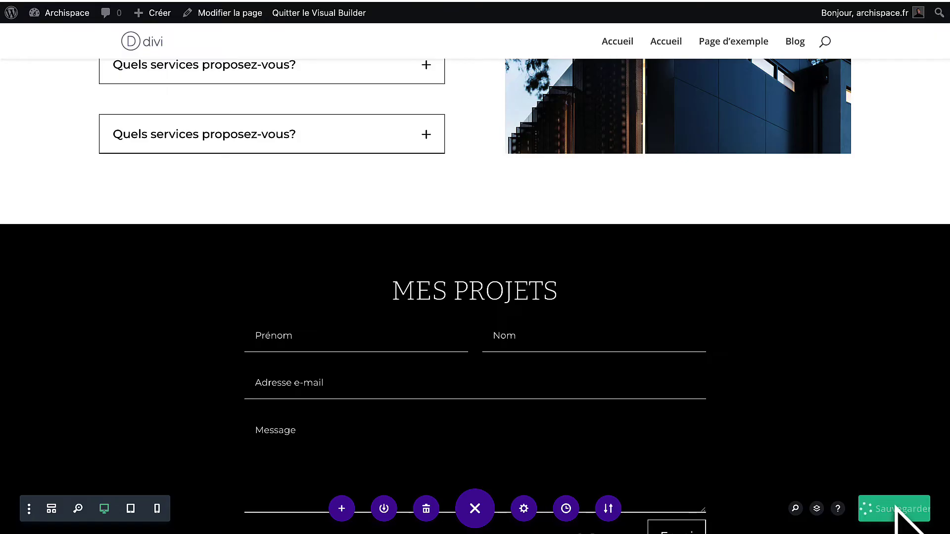
# Review the six menu items from Accueil to Contact and save Menu principal again.
pyautogui.scroll(-1, 896, 510)
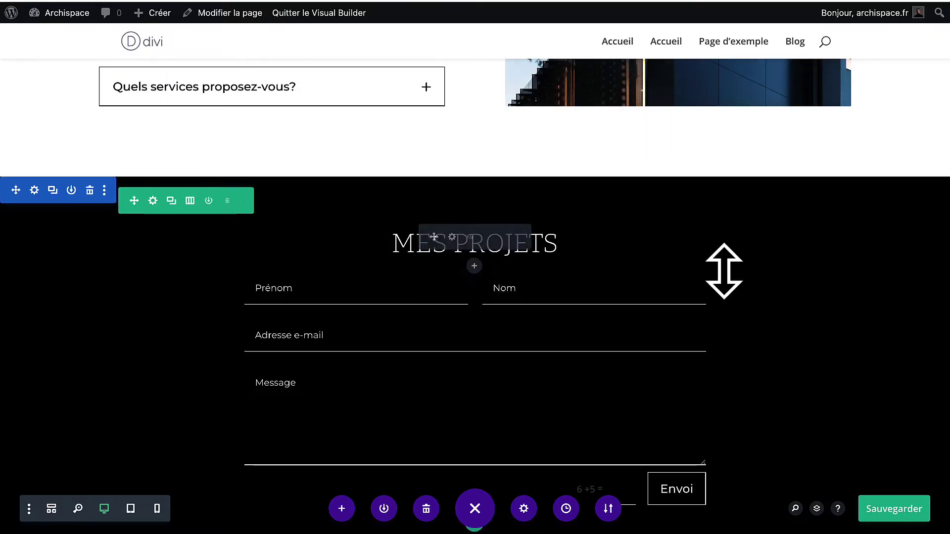
pyautogui.scroll(3, 713, 263)
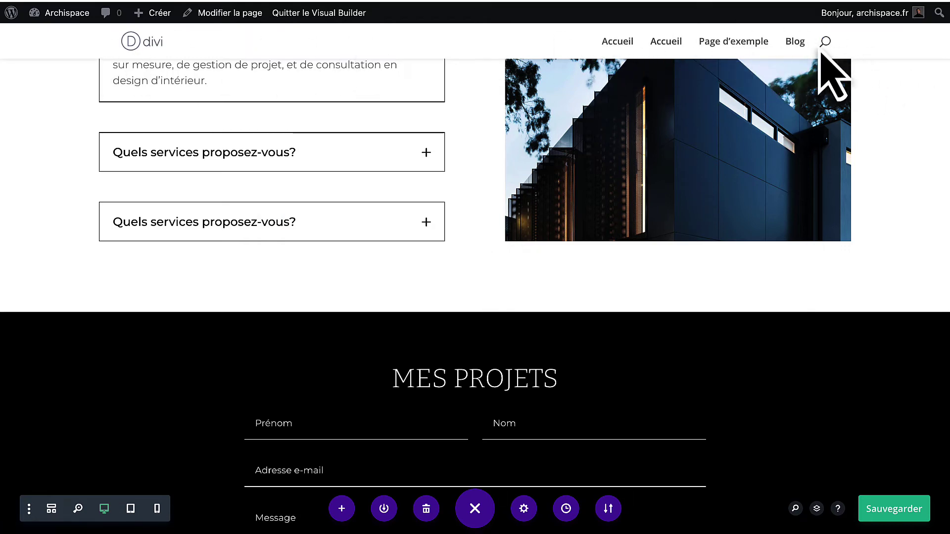
pyautogui.scroll(6, 519, 62)
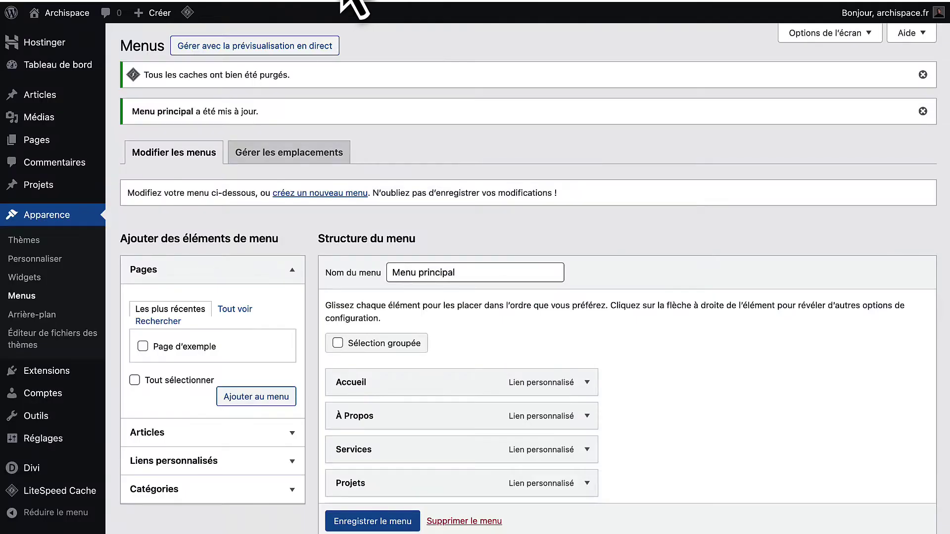
pyautogui.scroll(-5, 278, 211)
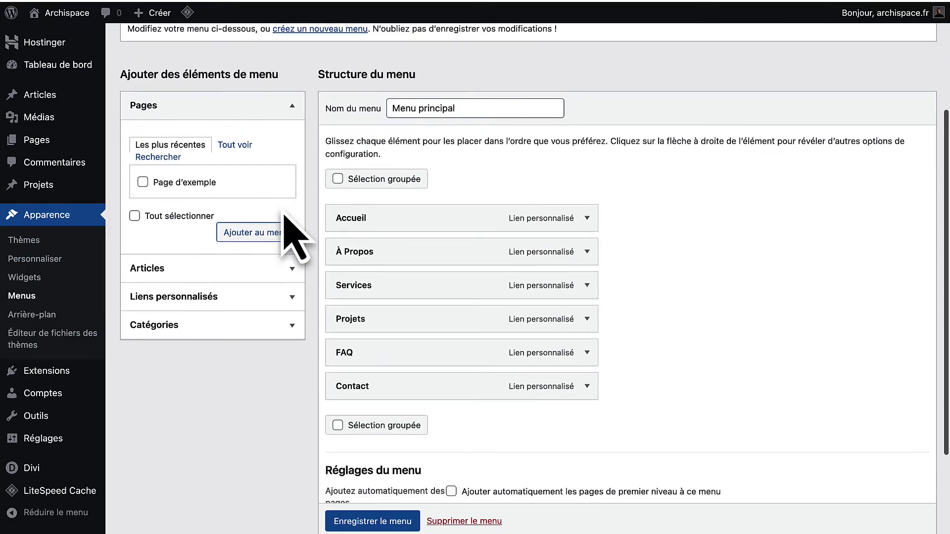
pyautogui.scroll(-2, 354, 531)
pyautogui.click(354, 530)
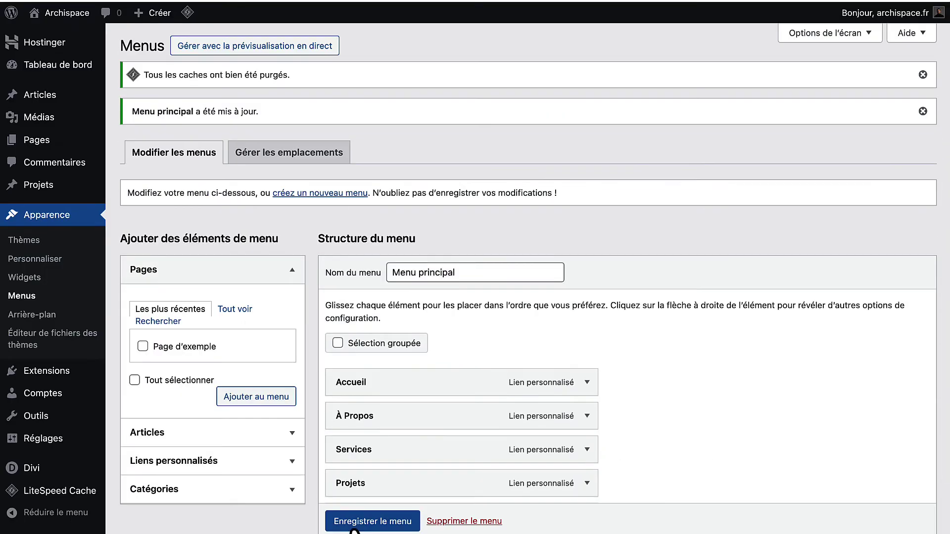
pyautogui.scroll(-3, 371, 360)
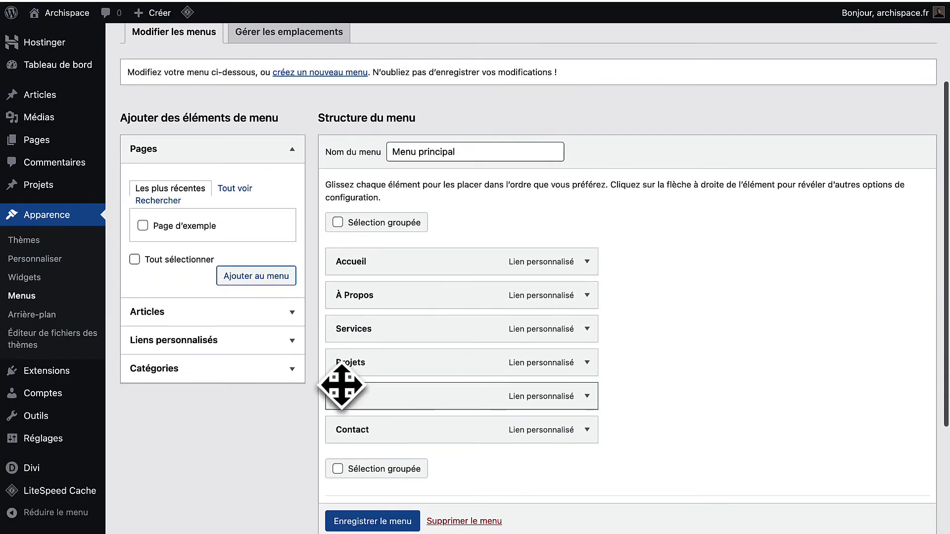
pyautogui.scroll(-2, 79, 376)
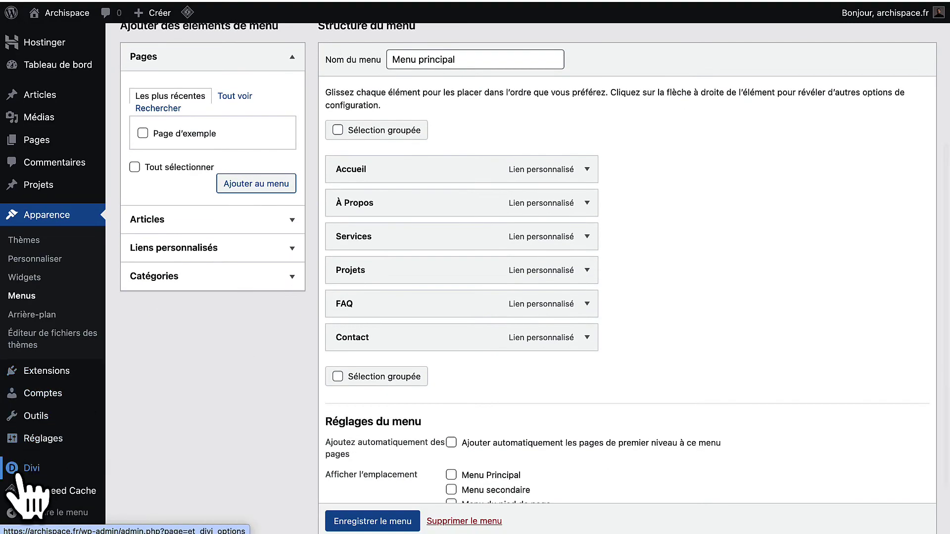
# In Divi Theme Builder, add a global header and build it from scratch.
pyautogui.moveTo(31, 474)
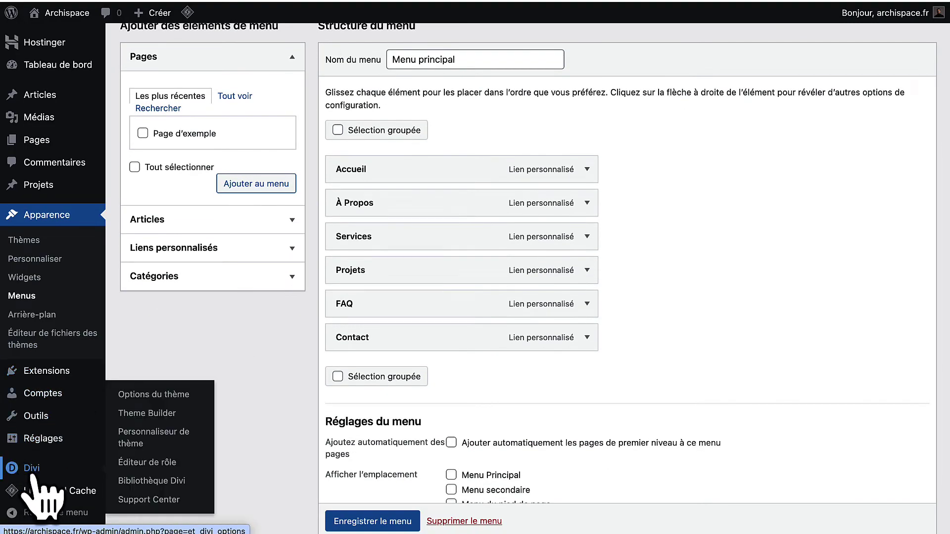
pyautogui.click(162, 414)
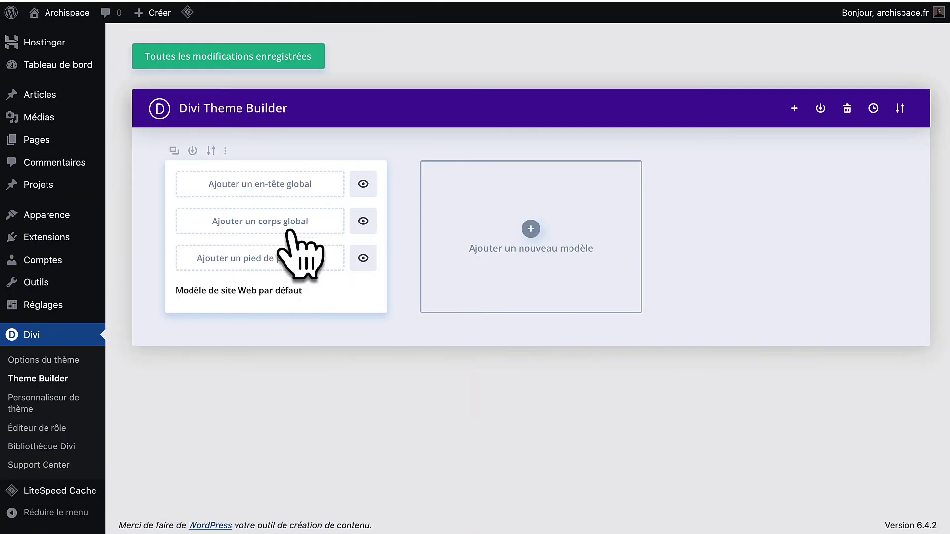
pyautogui.click(291, 190)
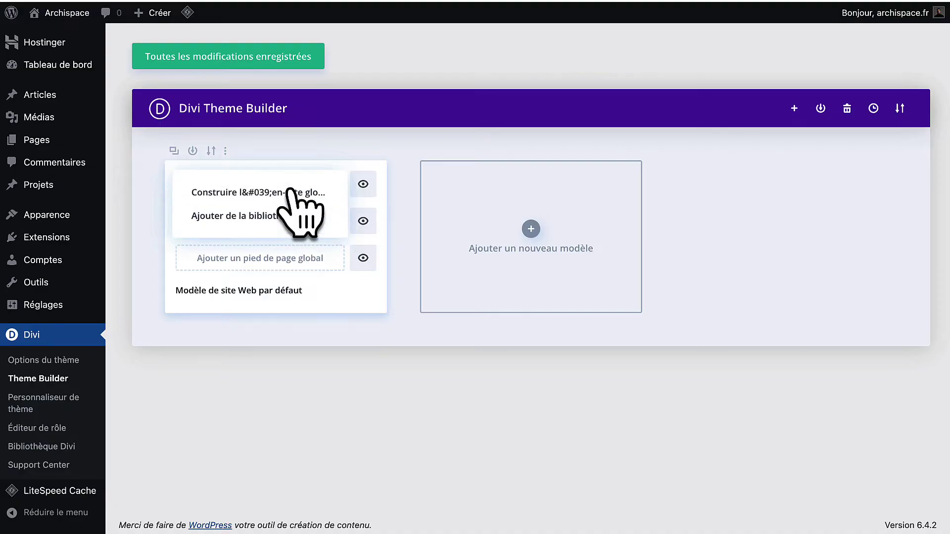
pyautogui.click(216, 196)
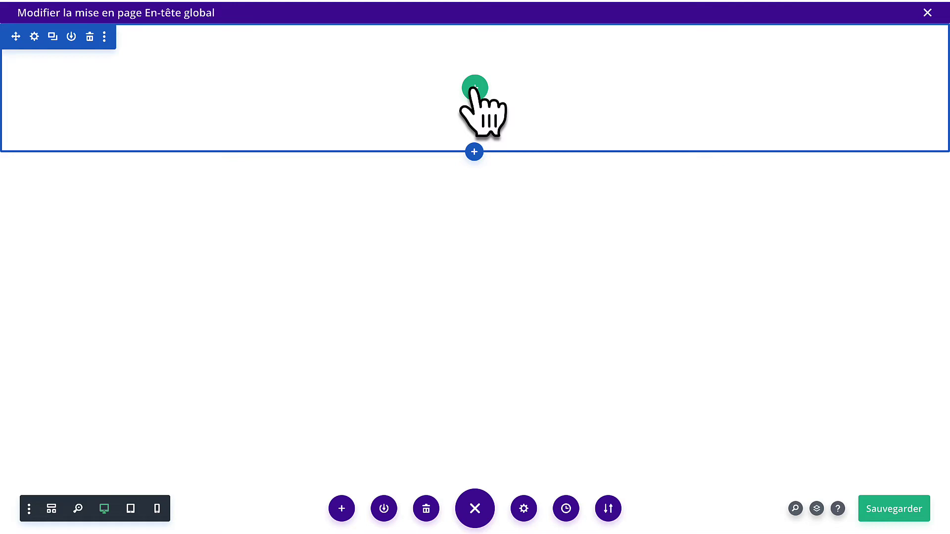
# Add a single-column row with a Menu module to the empty header section.
pyautogui.click(474, 89)
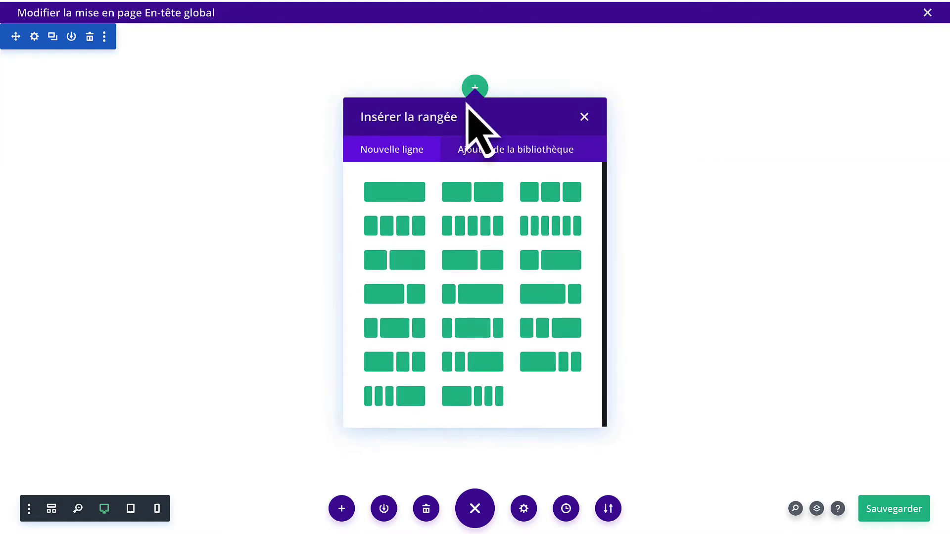
pyautogui.click(408, 195)
pyautogui.write('menu')
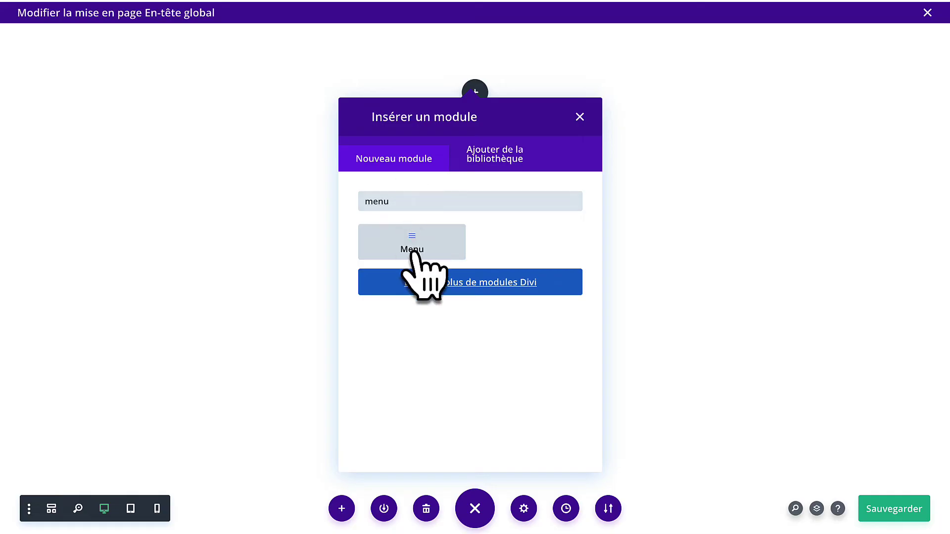
pyautogui.click(411, 247)
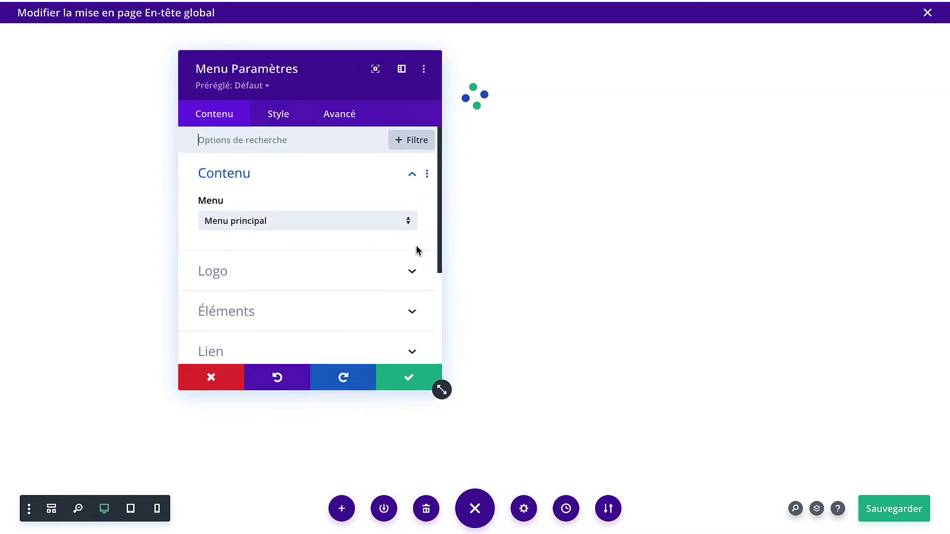
# Set the Menu module to display the Menu principal links.
pyautogui.moveTo(307, 78); pyautogui.dragTo(564, 85)
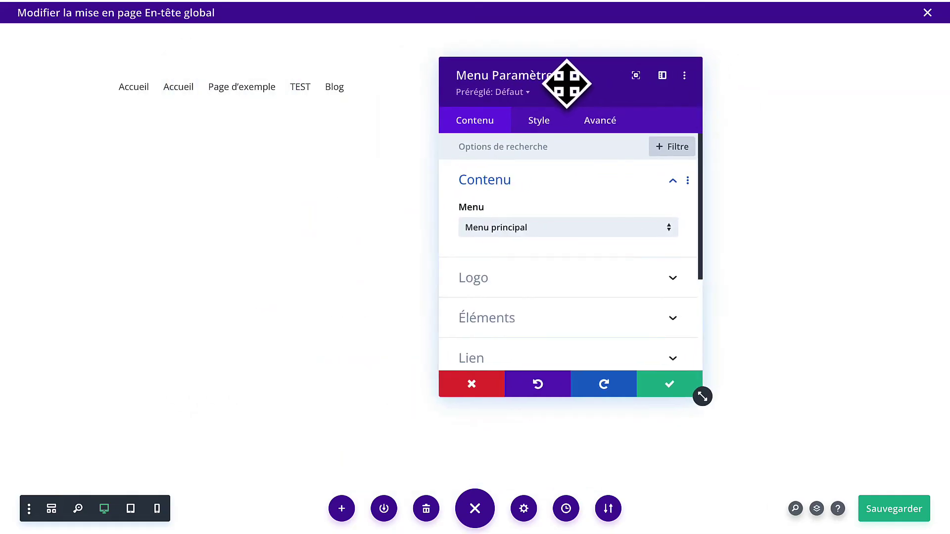
pyautogui.click(528, 227)
pyautogui.click(535, 239)
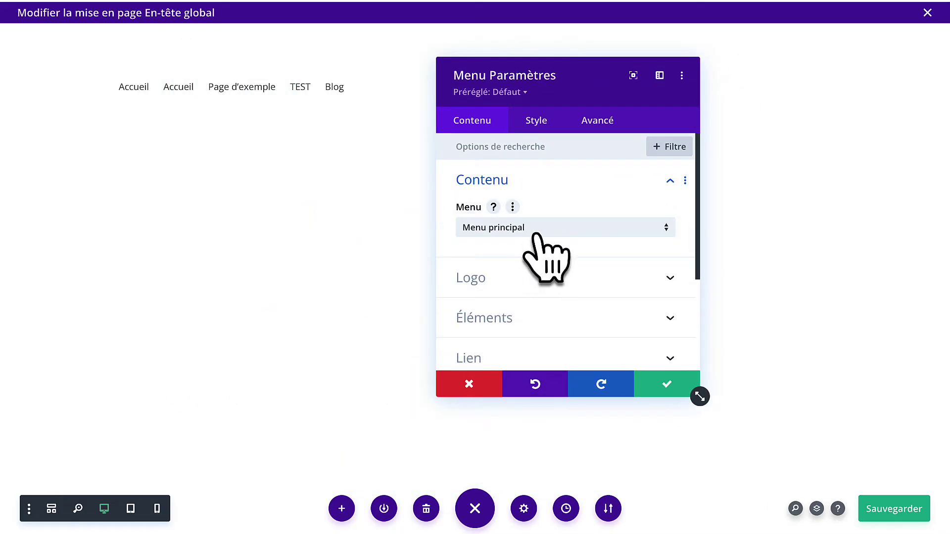
pyautogui.click(540, 230)
pyautogui.click(544, 261)
pyautogui.click(544, 233)
pyautogui.click(550, 243)
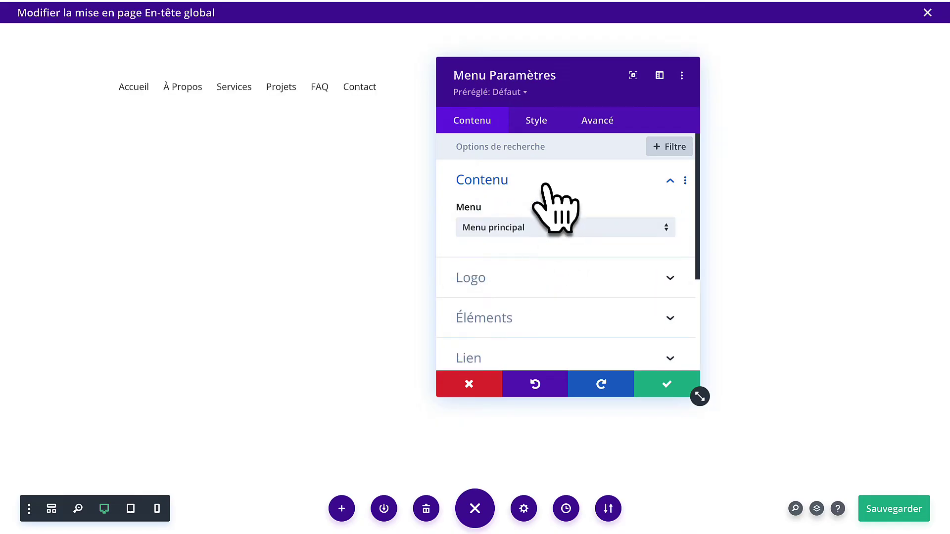
# Insert the ARCHISPACE logo image as the menu's logo.
pyautogui.click(511, 284)
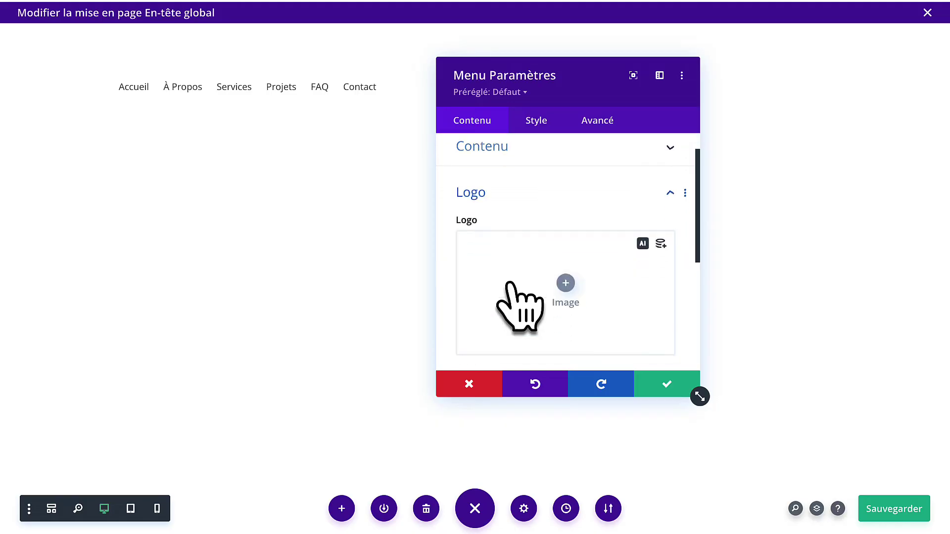
pyautogui.click(565, 246)
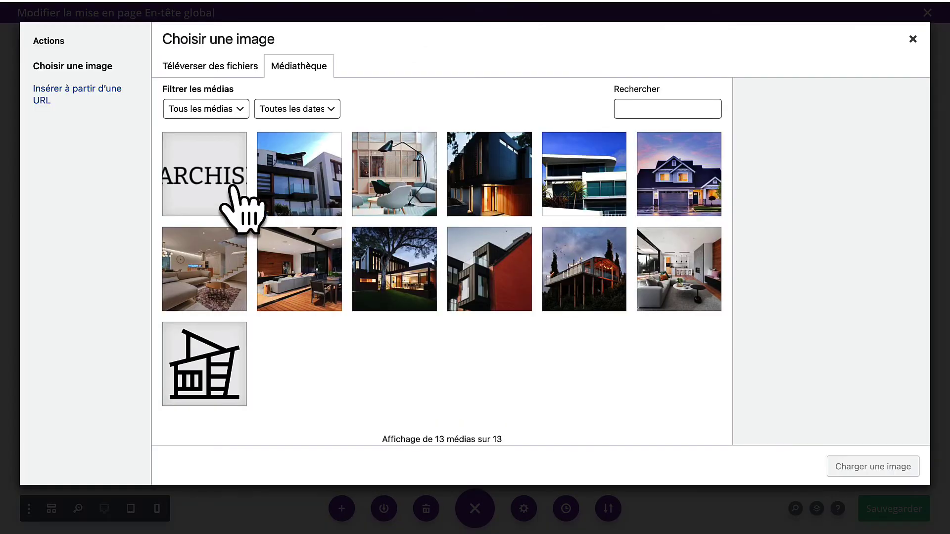
pyautogui.click(198, 175)
pyautogui.click(849, 467)
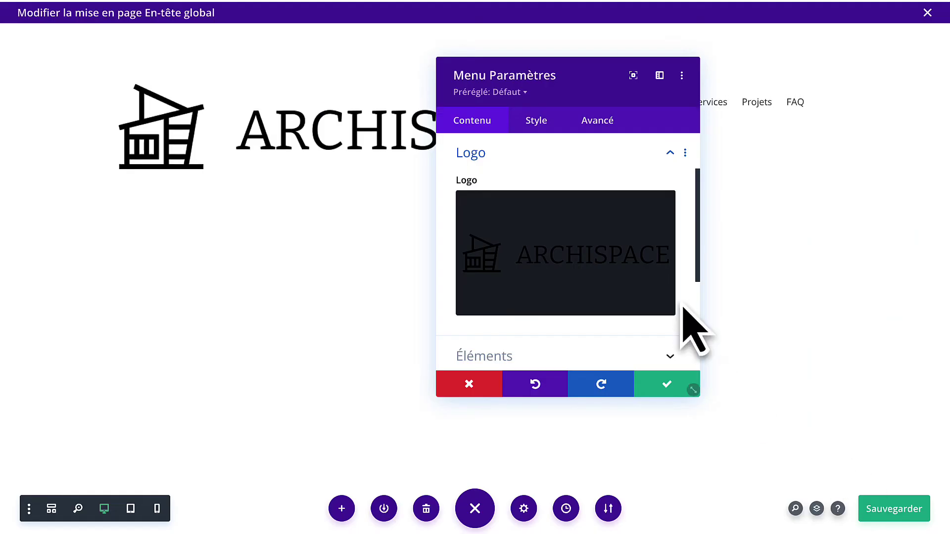
# Set the menu layout style to Aligné à gauche, logo left and links right.
pyautogui.moveTo(551, 74); pyautogui.dragTo(238, 131)
pyautogui.click(223, 177)
pyautogui.click(213, 245)
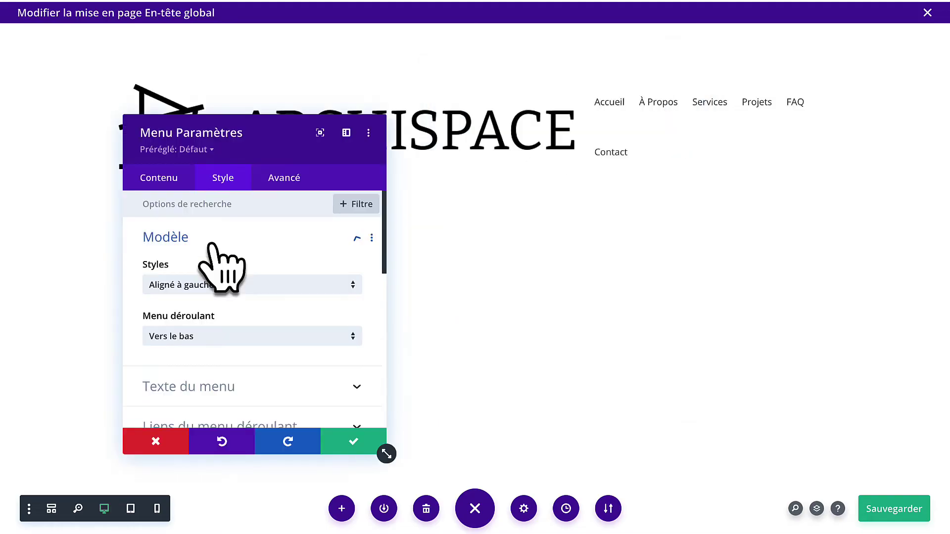
pyautogui.click(200, 286)
pyautogui.click(202, 318)
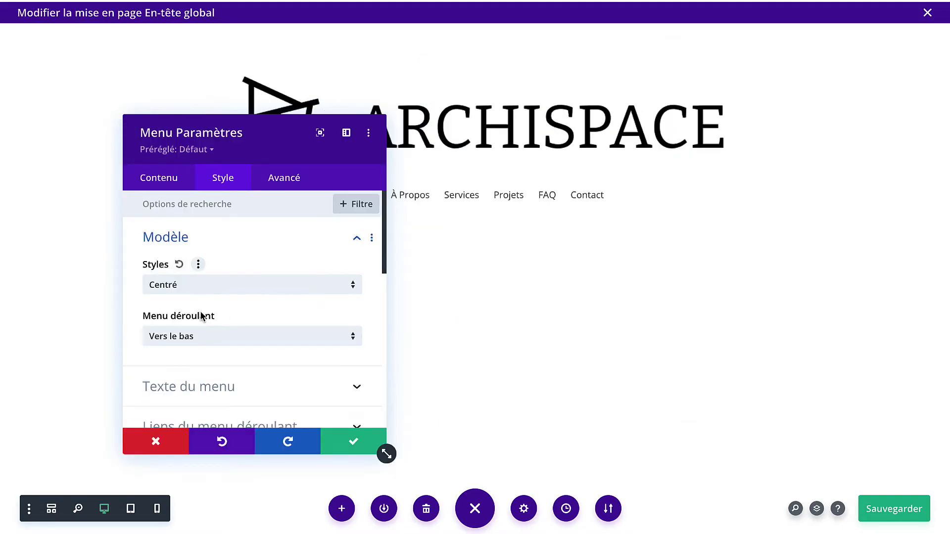
pyautogui.click(248, 284)
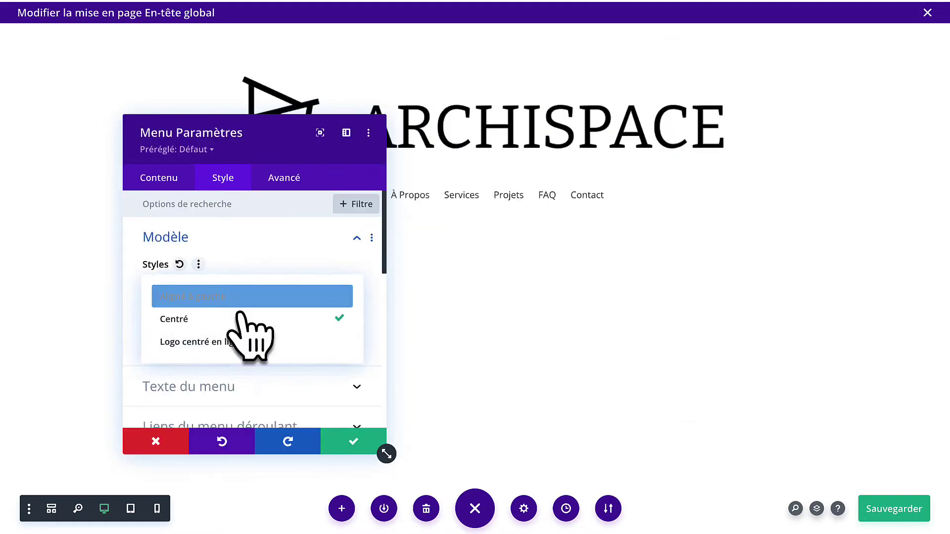
pyautogui.click(243, 341)
pyautogui.moveTo(277, 159); pyautogui.dragTo(325, 154)
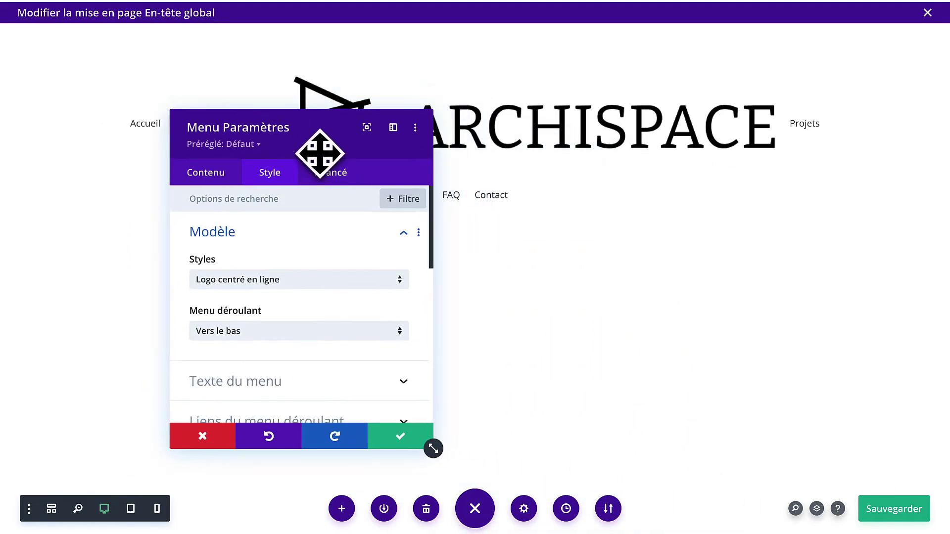
pyautogui.click(296, 283)
pyautogui.click(295, 292)
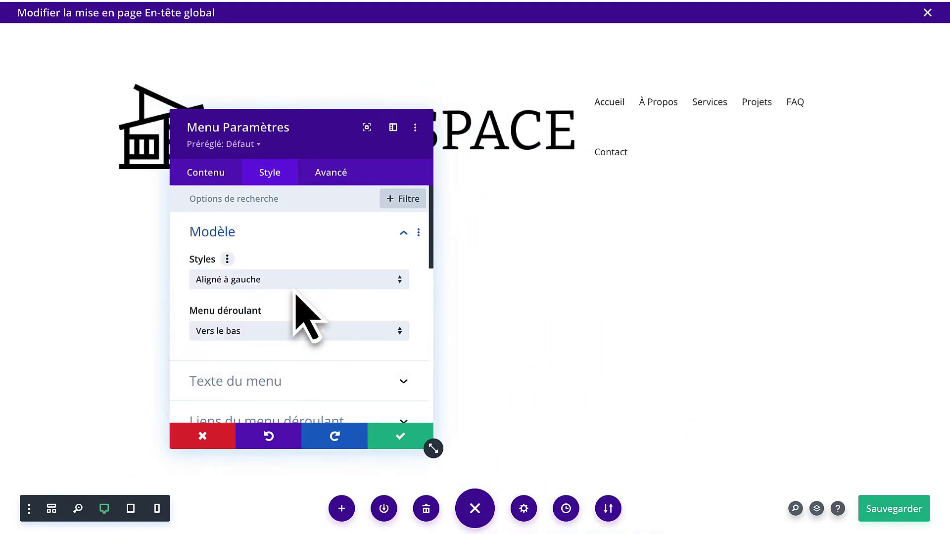
pyautogui.scroll(-2, 296, 294)
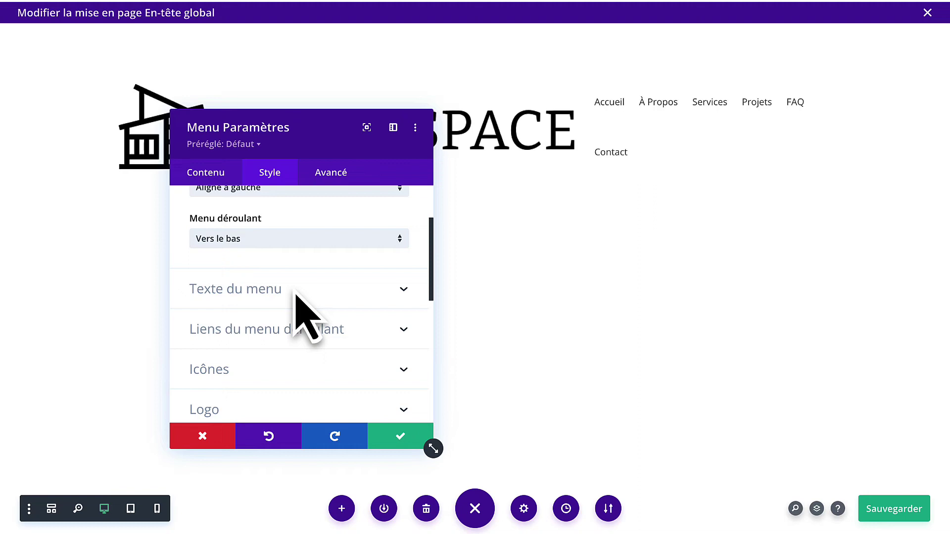
pyautogui.click(296, 289)
pyautogui.scroll(-10, 293, 297)
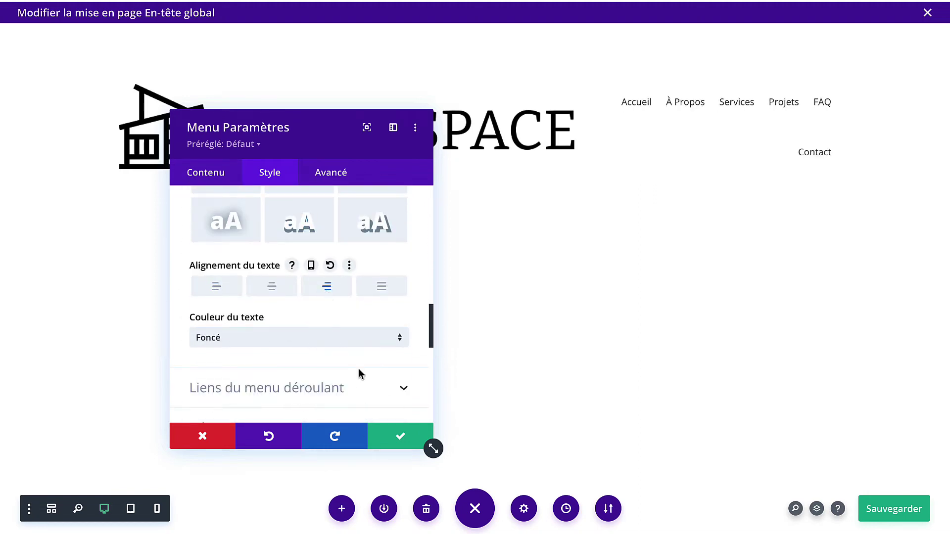
pyautogui.scroll(-5, 307, 364)
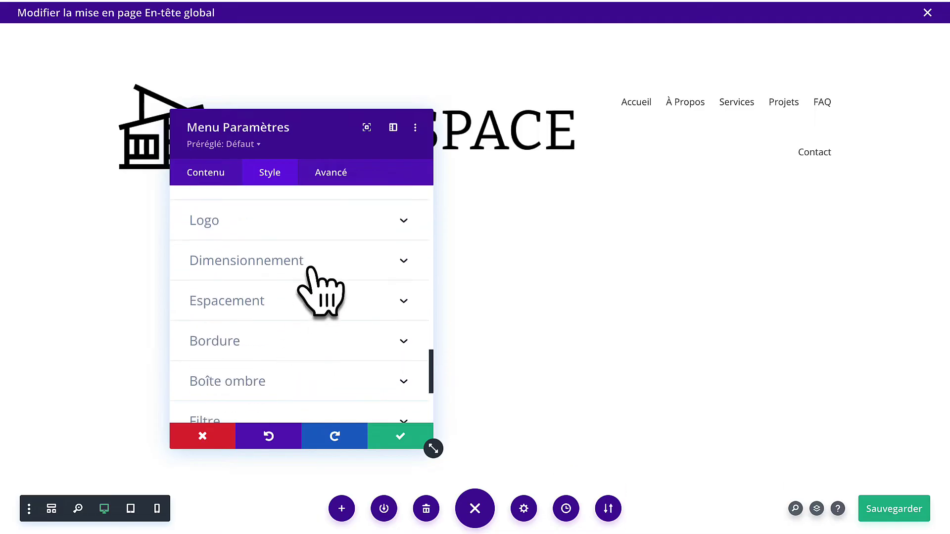
# Set the logo width to 200px and the menu link font to Montserrat.
pyautogui.click(309, 269)
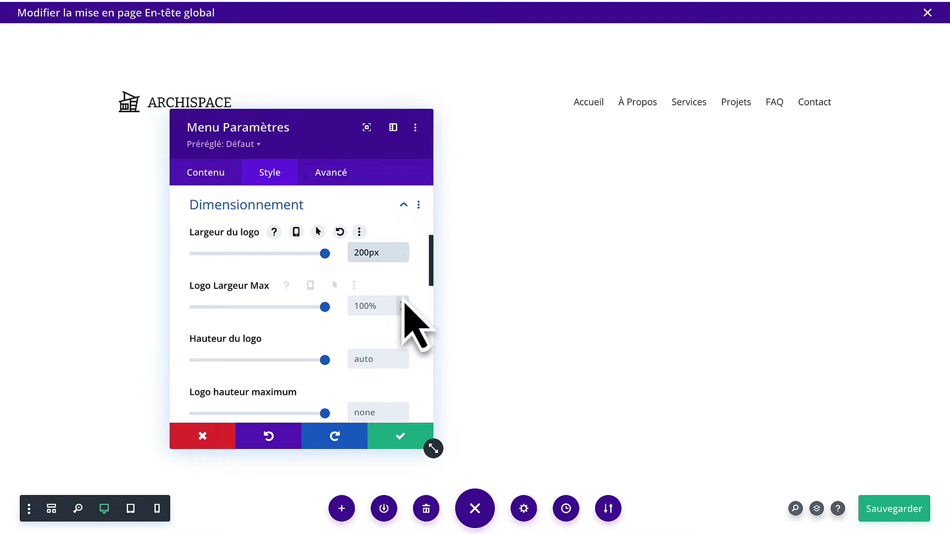
pyautogui.scroll(5, 308, 224)
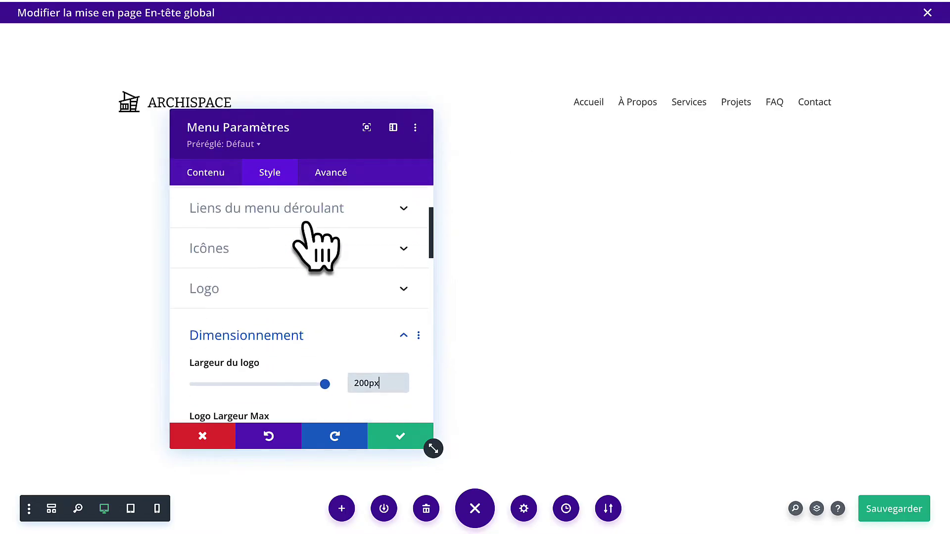
pyautogui.click(277, 262)
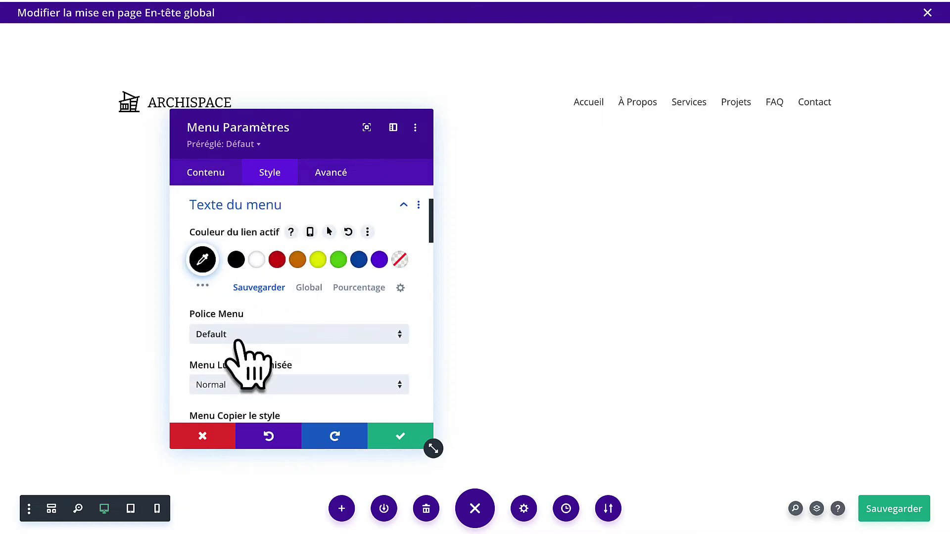
pyautogui.click(237, 337)
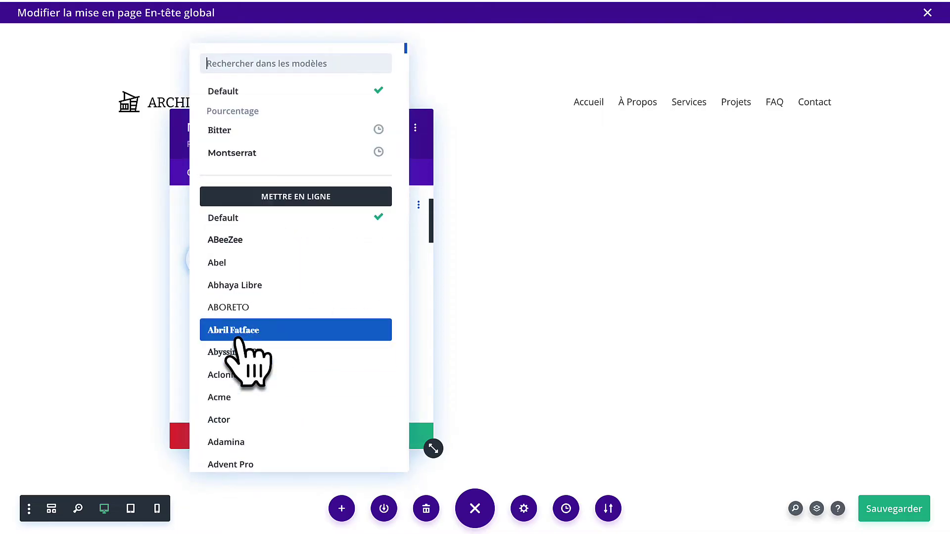
pyautogui.click(273, 153)
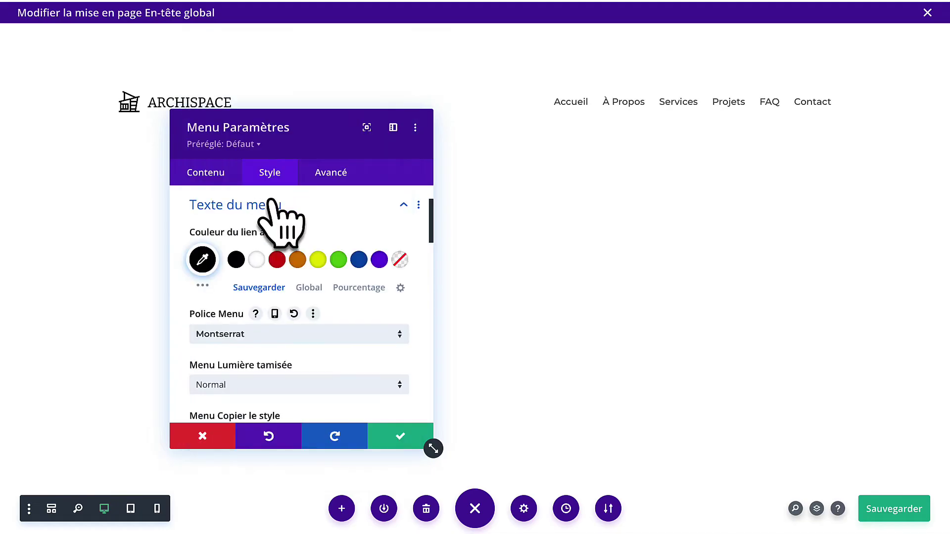
pyautogui.scroll(-4, 276, 245)
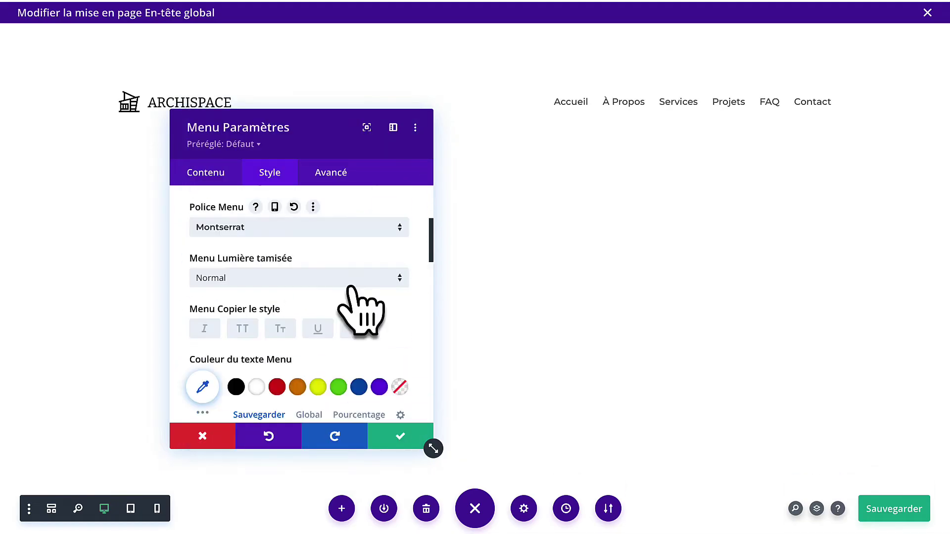
pyautogui.scroll(-2, 351, 288)
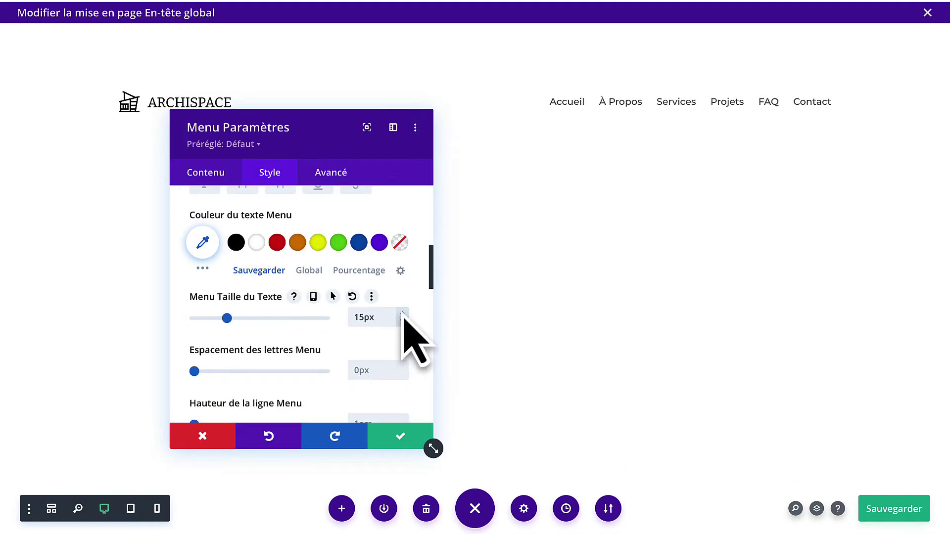
# Save the menu, then adjust and save the header row's sizing settings.
pyautogui.click(388, 442)
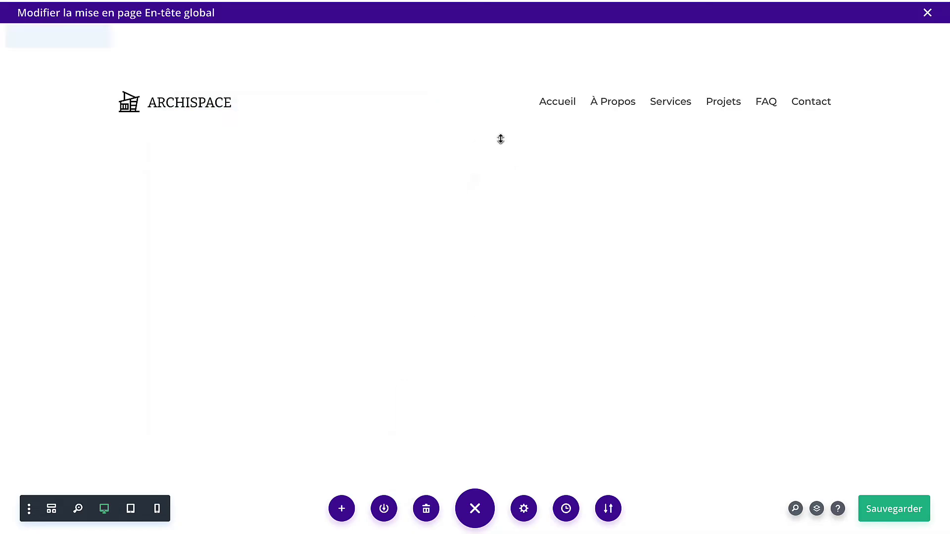
pyautogui.click(152, 74)
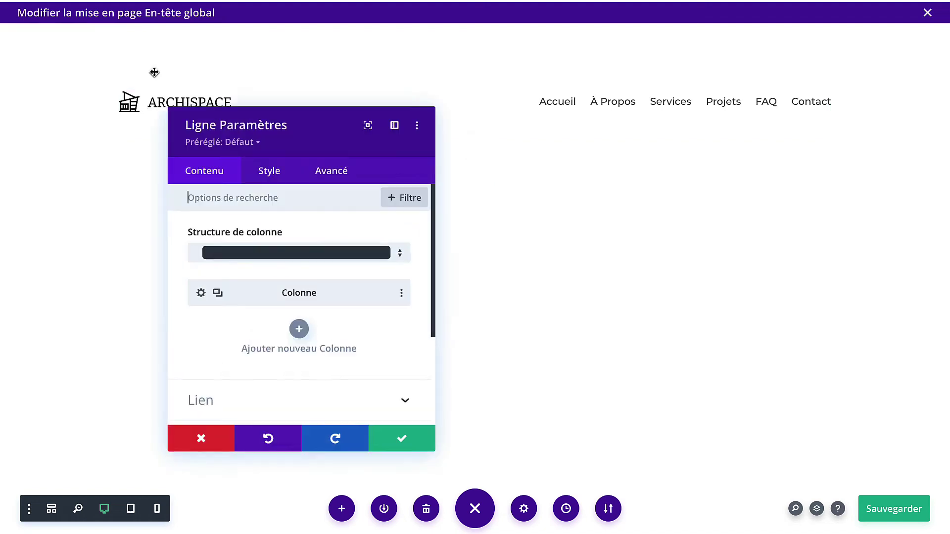
pyautogui.click(267, 172)
pyautogui.click(248, 232)
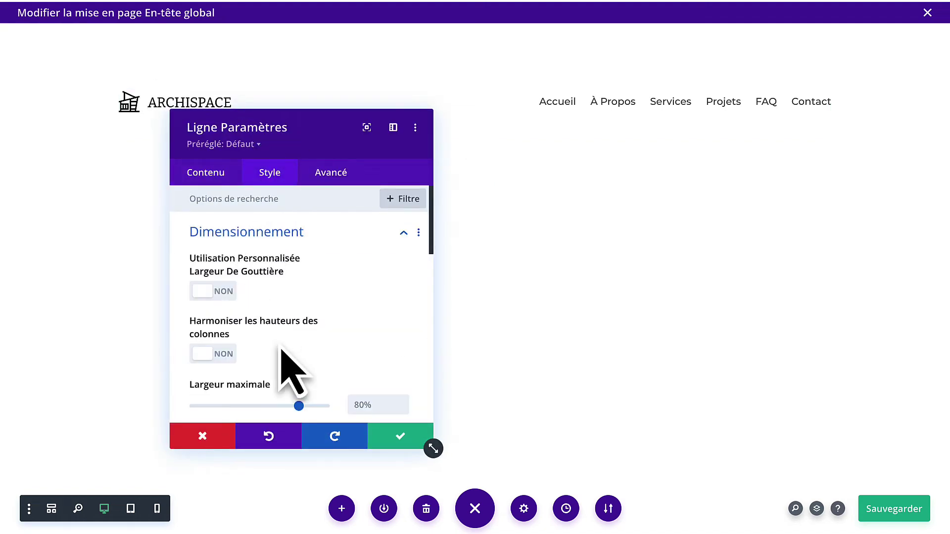
pyautogui.scroll(-3, 346, 316)
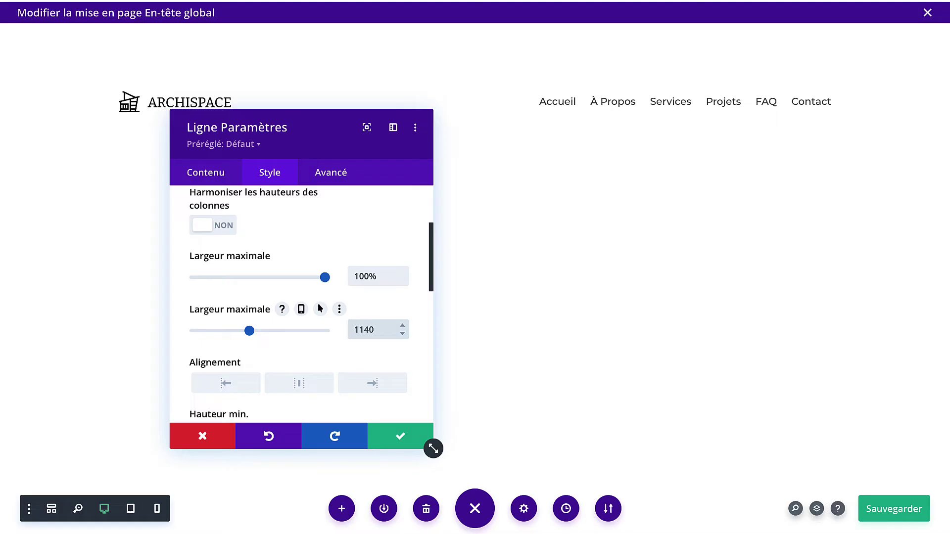
pyautogui.click(384, 438)
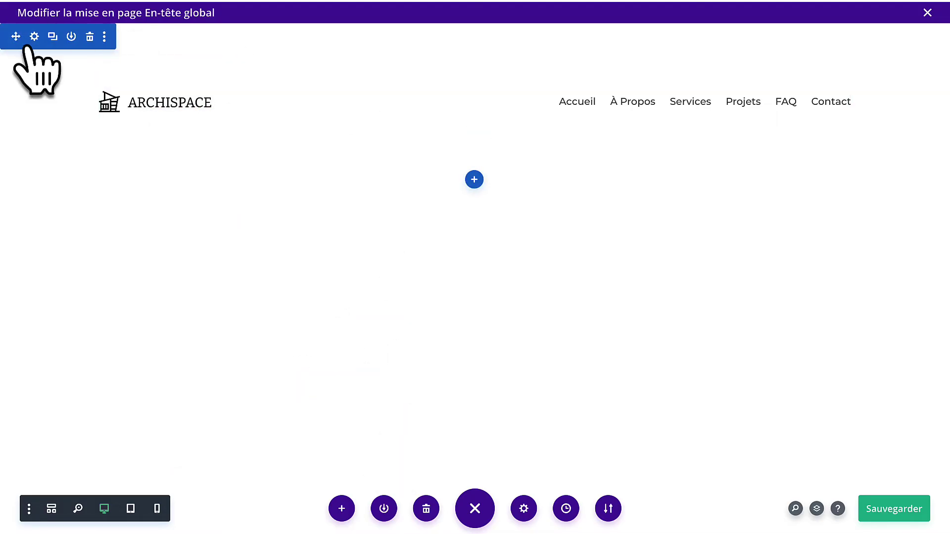
# Set the header section's top and bottom padding to 0px, dragging away leftover padding.
pyautogui.click(33, 38)
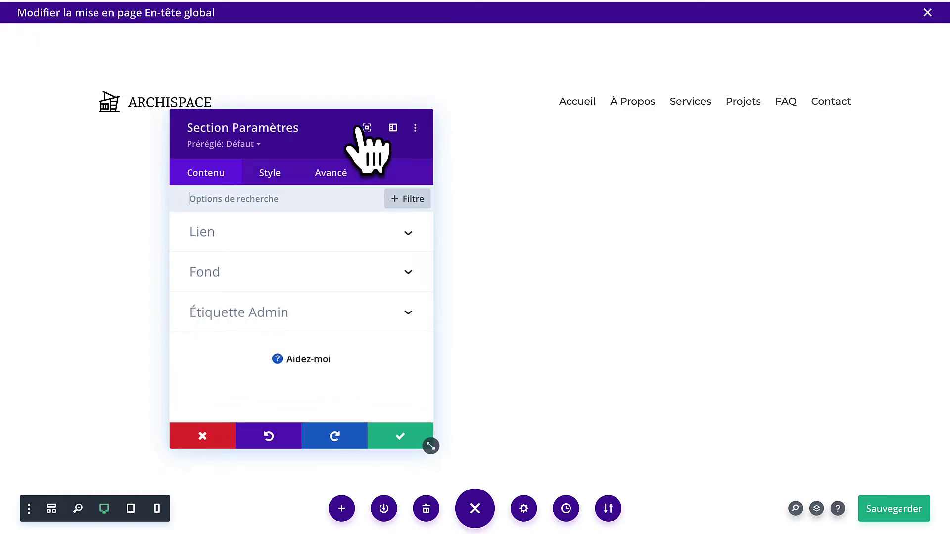
pyautogui.click(270, 173)
pyautogui.click(247, 357)
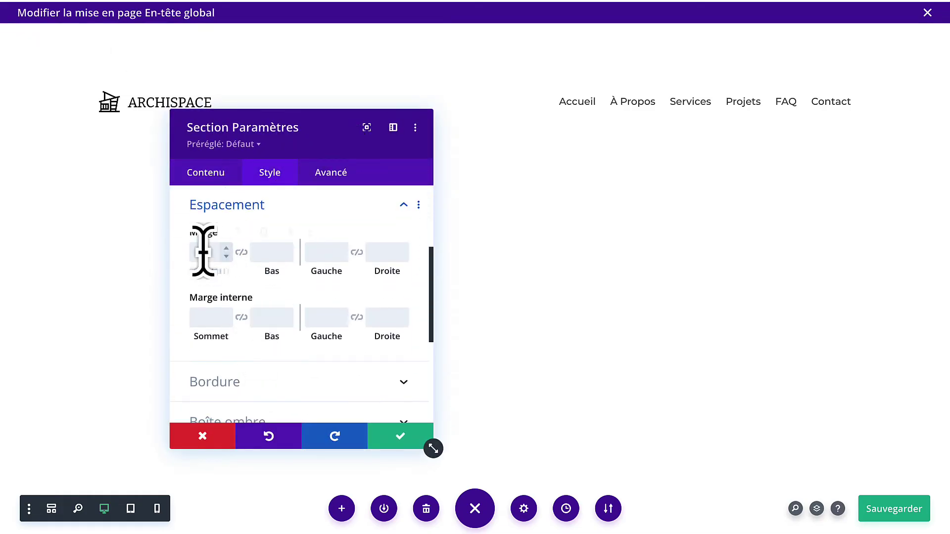
pyautogui.click(227, 324)
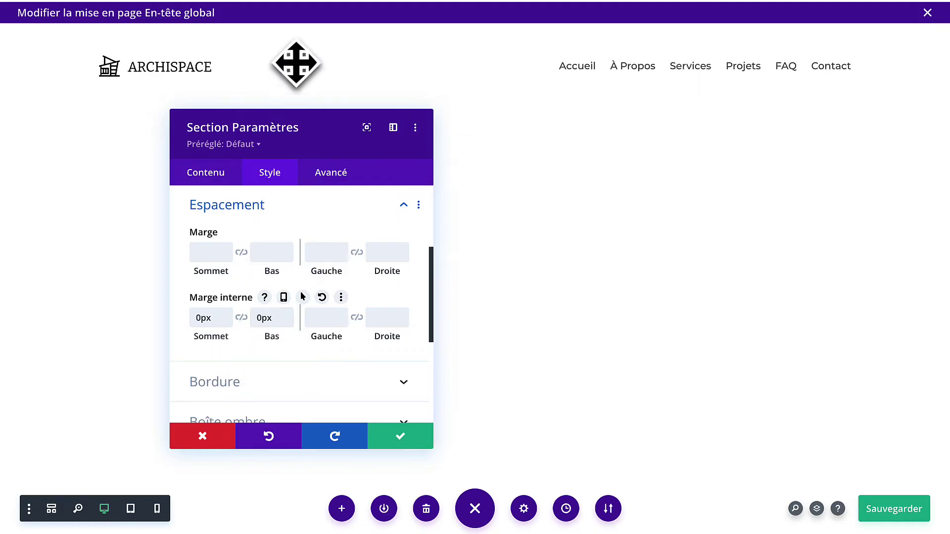
pyautogui.moveTo(318, 116); pyautogui.dragTo(541, 116)
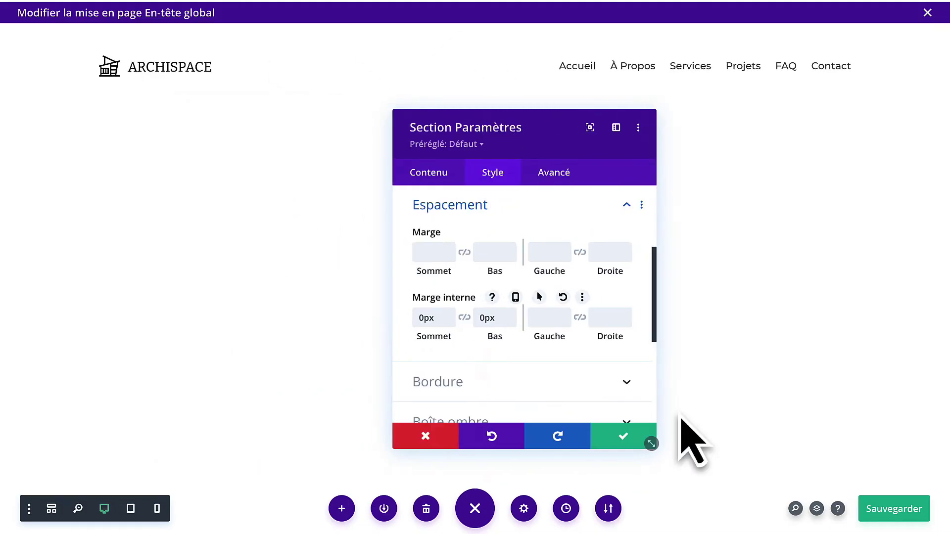
pyautogui.click(628, 438)
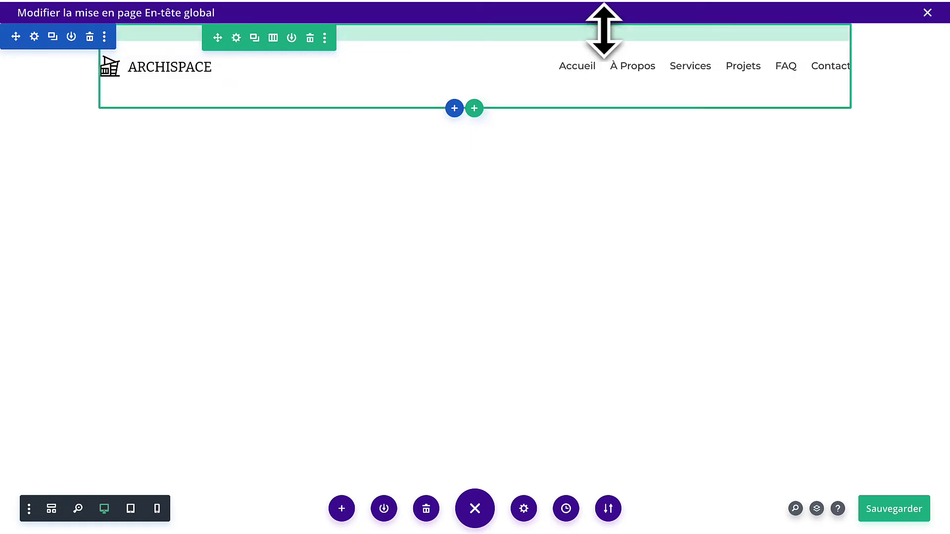
pyautogui.moveTo(603, 29); pyautogui.dragTo(604, 19)
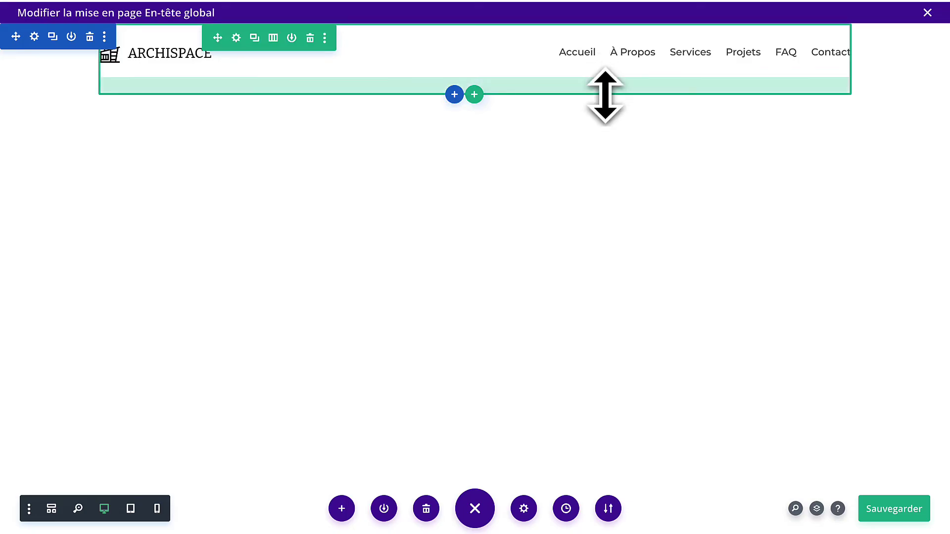
pyautogui.moveTo(604, 95); pyautogui.dragTo(607, 77)
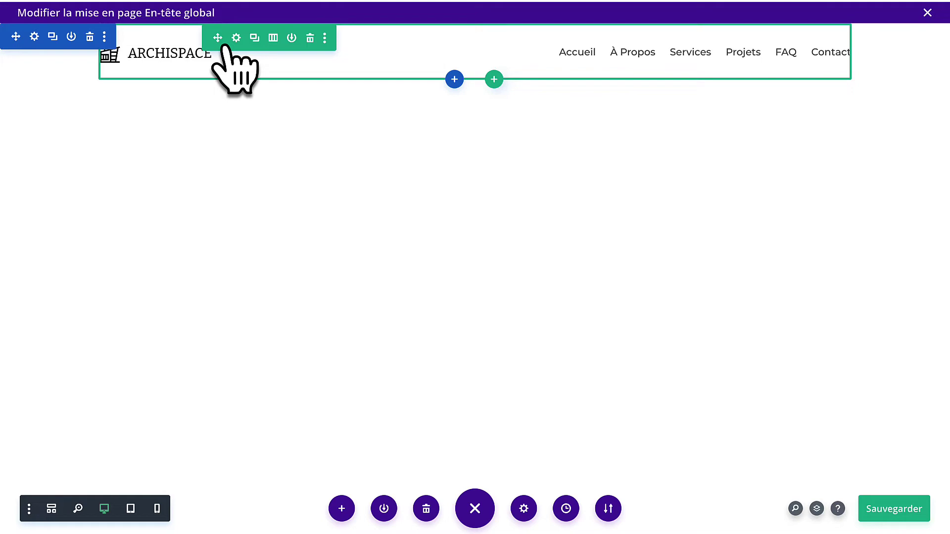
# Apply the second box shadow preset to the header section.
pyautogui.click(34, 37)
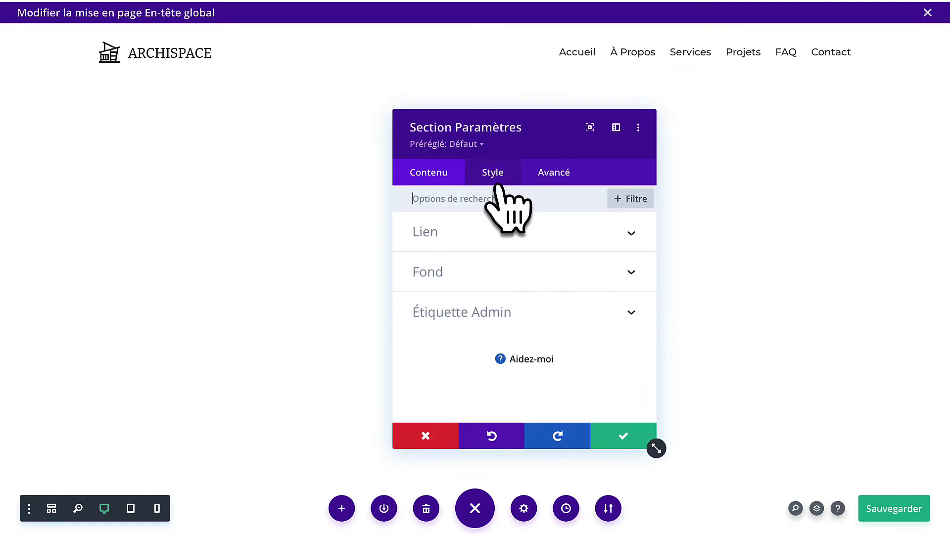
pyautogui.click(495, 185)
pyautogui.scroll(-3, 487, 344)
pyautogui.click(480, 325)
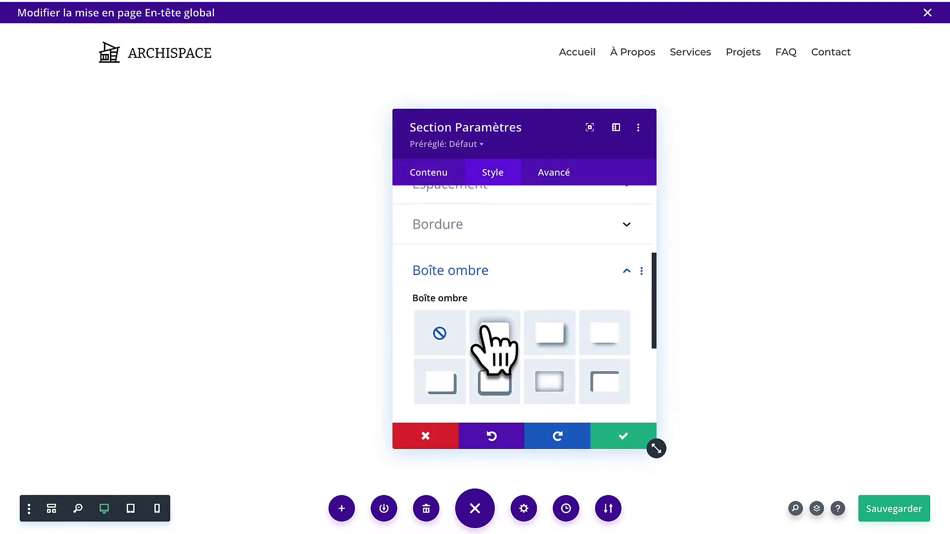
pyautogui.scroll(-3, 495, 346)
pyautogui.click(490, 245)
# Tune the shadow to rgba(0,0,0,0.1) colour, 24px blur and -4px vertical offset.
pyautogui.scroll(-3, 508, 327)
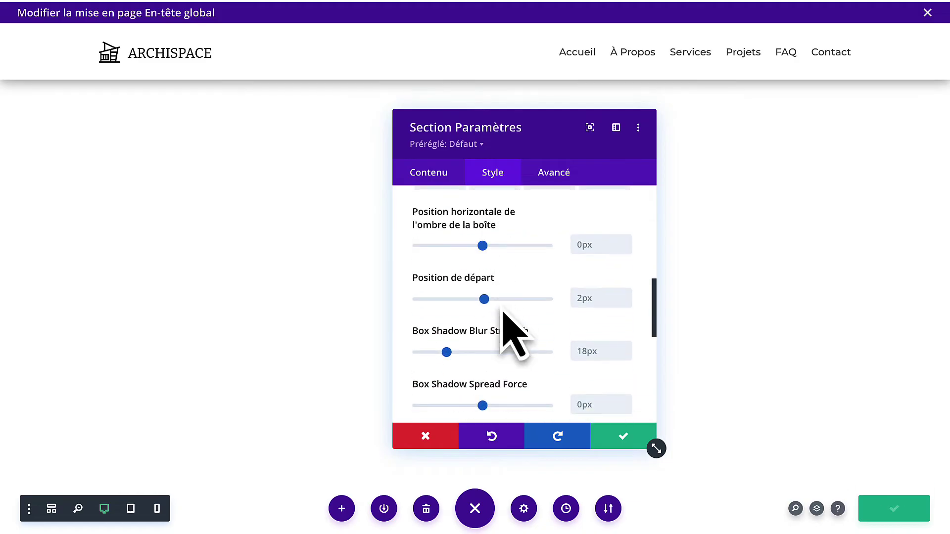
pyautogui.scroll(-2, 505, 319)
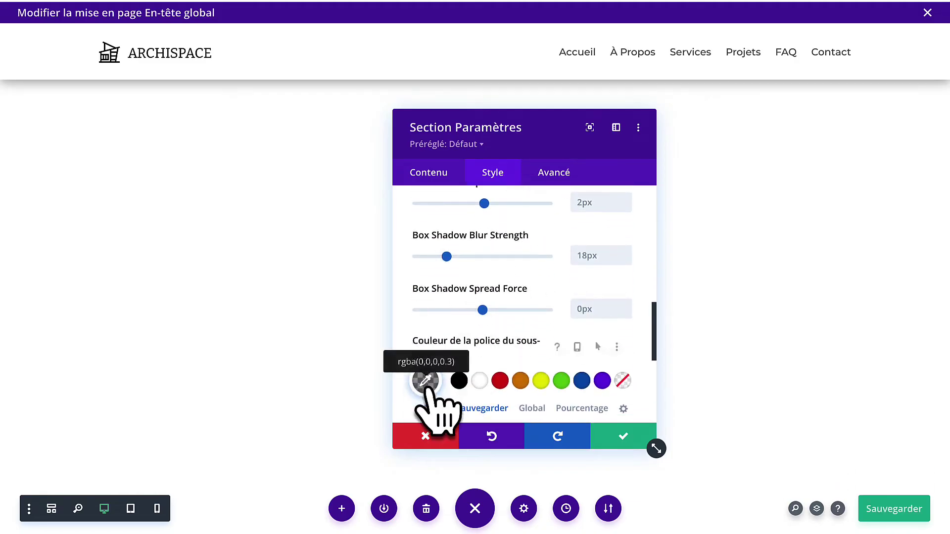
pyautogui.scroll(-1, 425, 387)
pyautogui.click(425, 342)
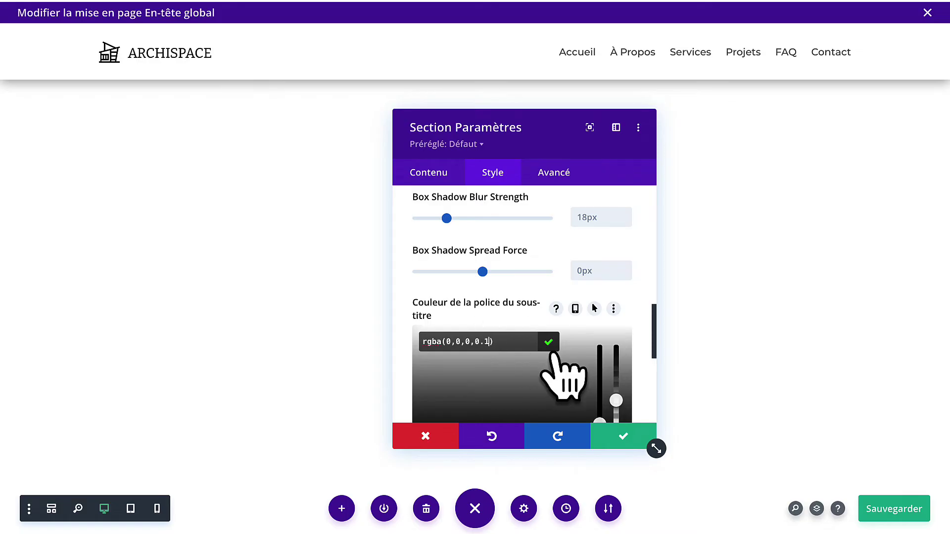
pyautogui.click(547, 347)
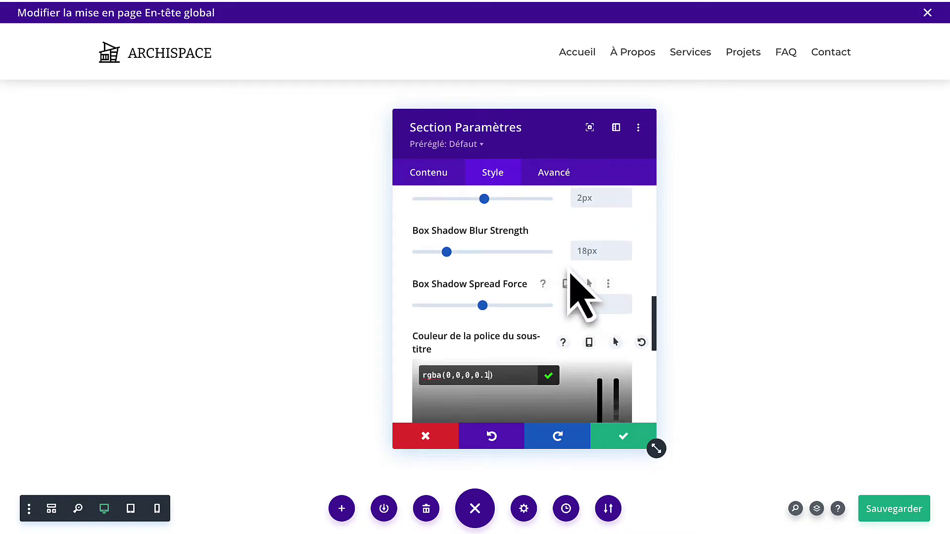
pyautogui.moveTo(447, 257); pyautogui.dragTo(479, 235)
pyautogui.scroll(1, 459, 265)
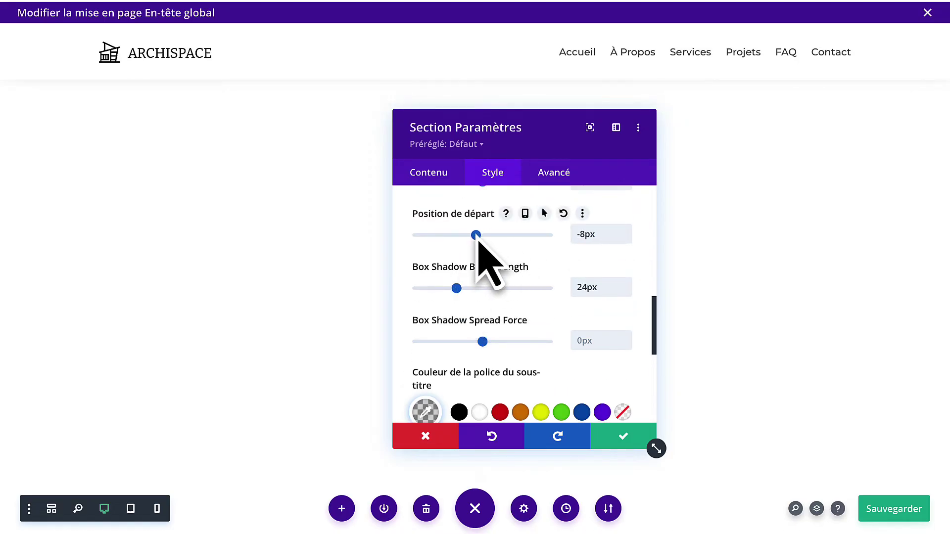
pyautogui.click(625, 230)
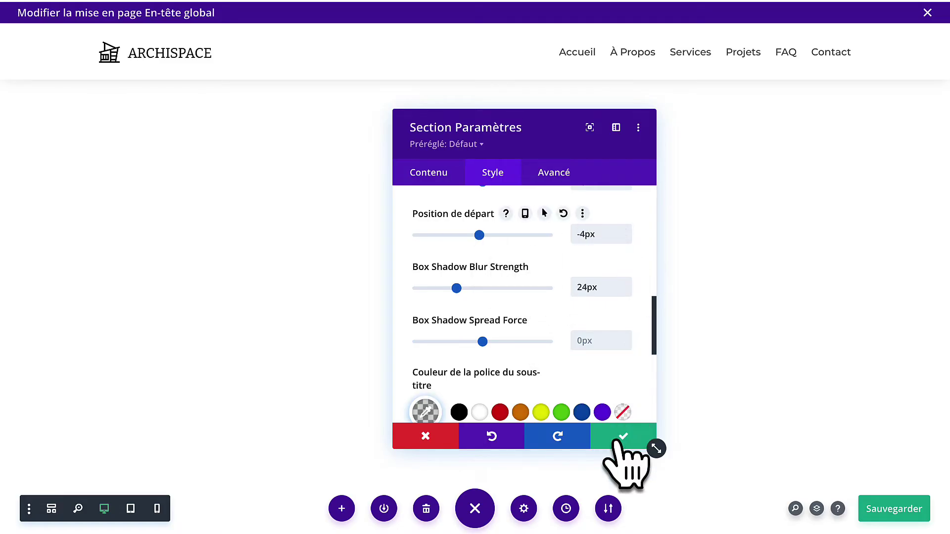
# Save the shadow, then set the header section's Sticky Position to 'Rester en haut'.
pyautogui.click(617, 439)
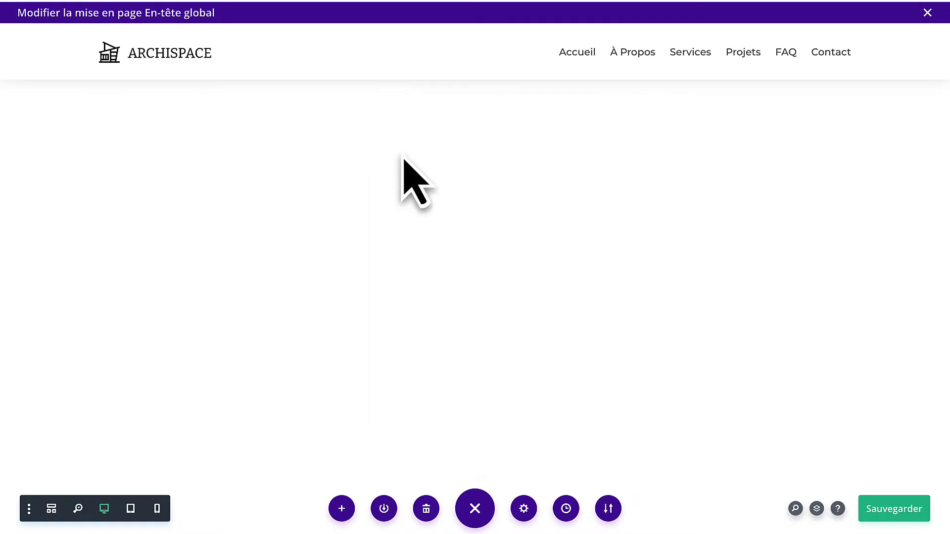
pyautogui.moveTo(67, 49)
pyautogui.click(33, 36)
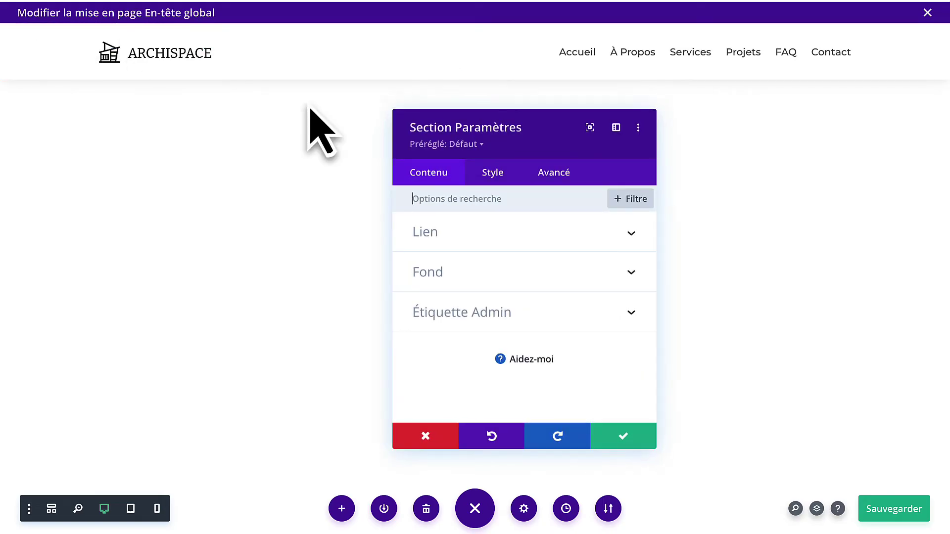
pyautogui.click(556, 176)
pyautogui.scroll(-1, 519, 316)
pyautogui.scroll(-3, 527, 336)
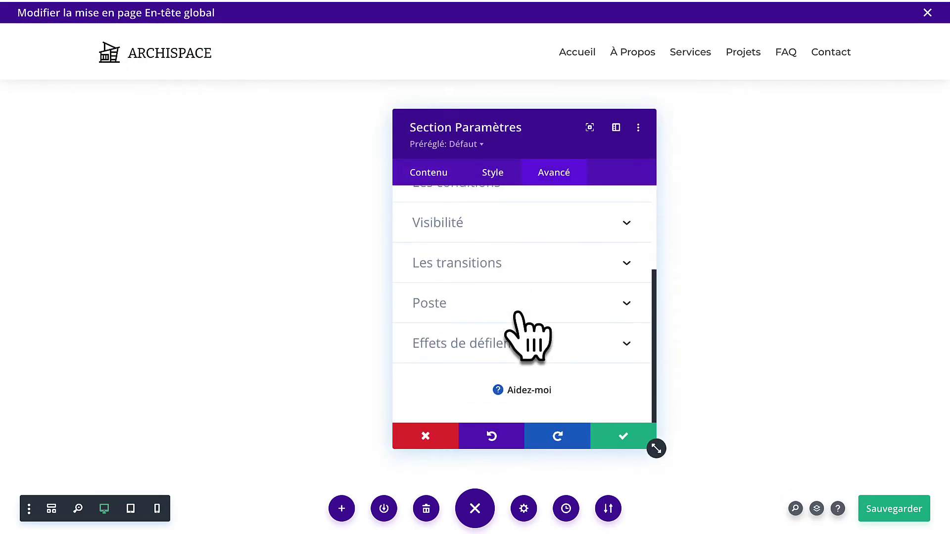
pyautogui.click(510, 343)
pyautogui.click(498, 255)
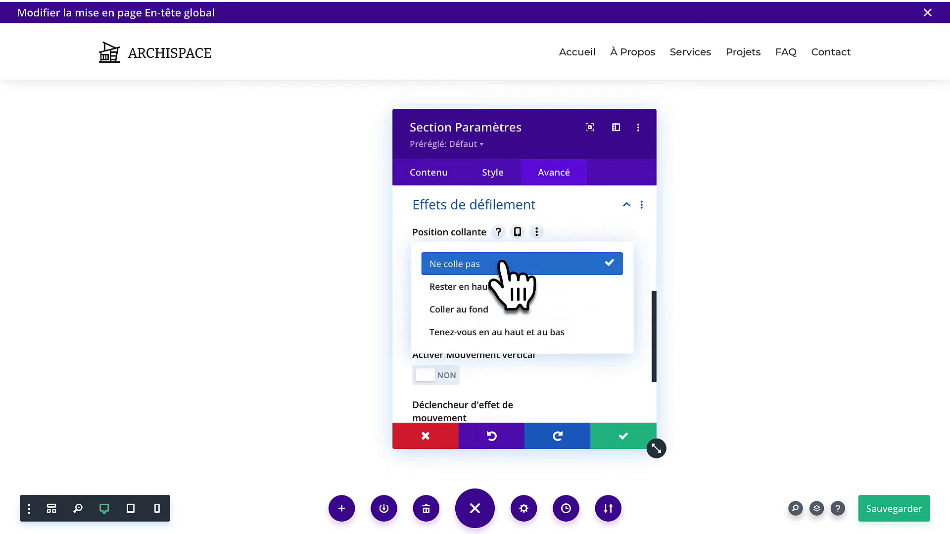
pyautogui.click(510, 289)
pyautogui.click(622, 436)
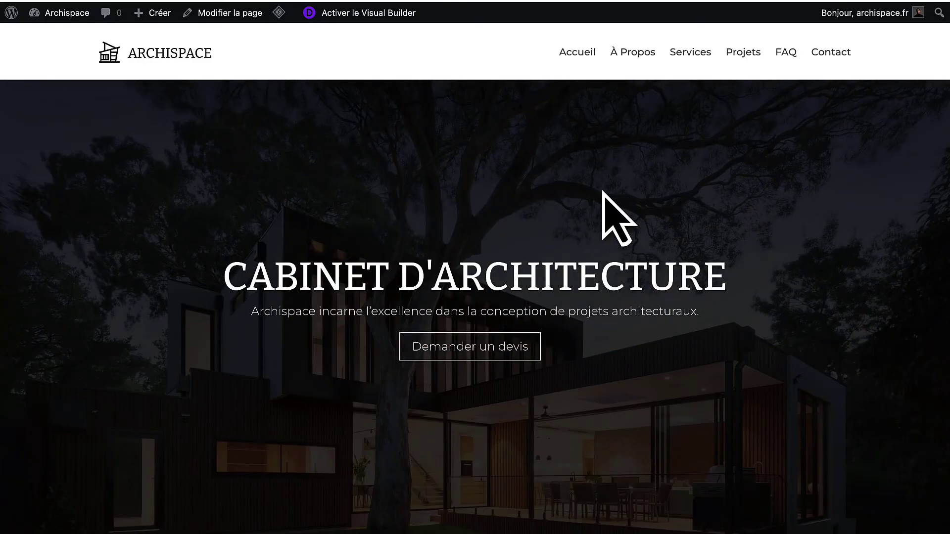
# Test the live menu links À Propos, Services and Projets, then return to À Propos.
pyautogui.click(638, 64)
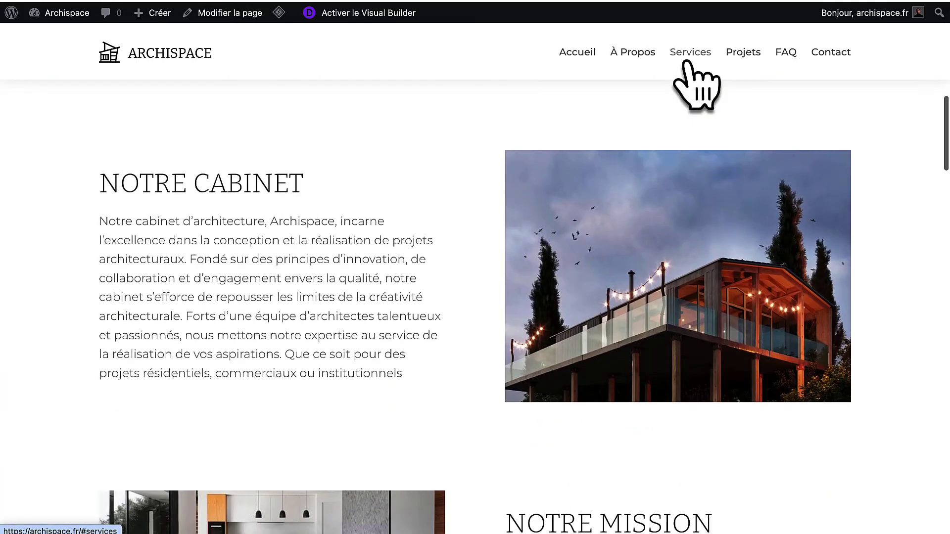
pyautogui.click(687, 63)
pyautogui.click(739, 62)
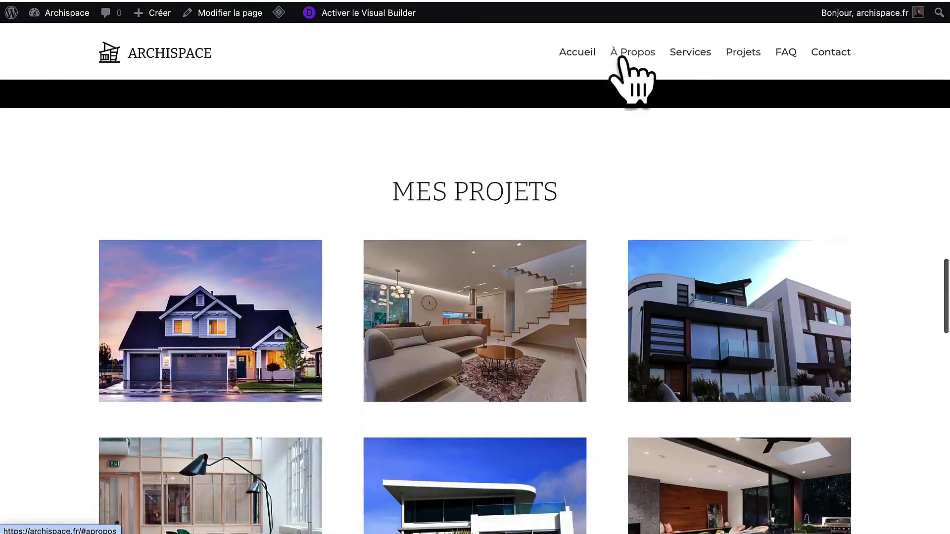
pyautogui.click(622, 60)
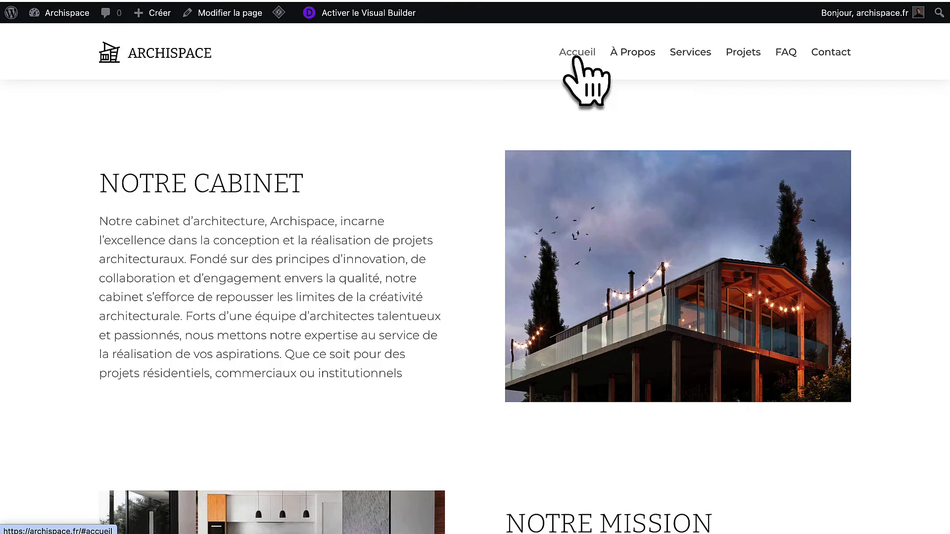
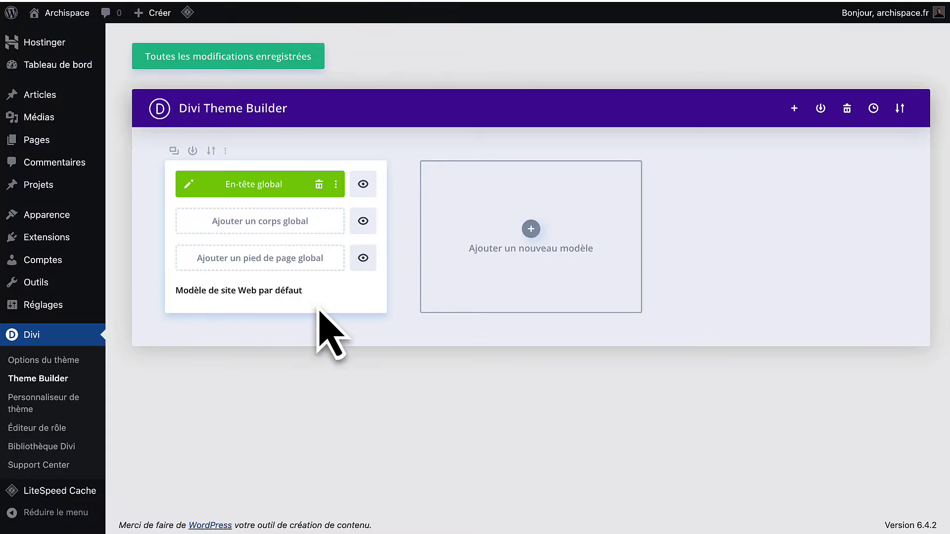
# Build a new global footer with a regular section holding a three-column row, removing the empty section.
pyautogui.click(257, 267)
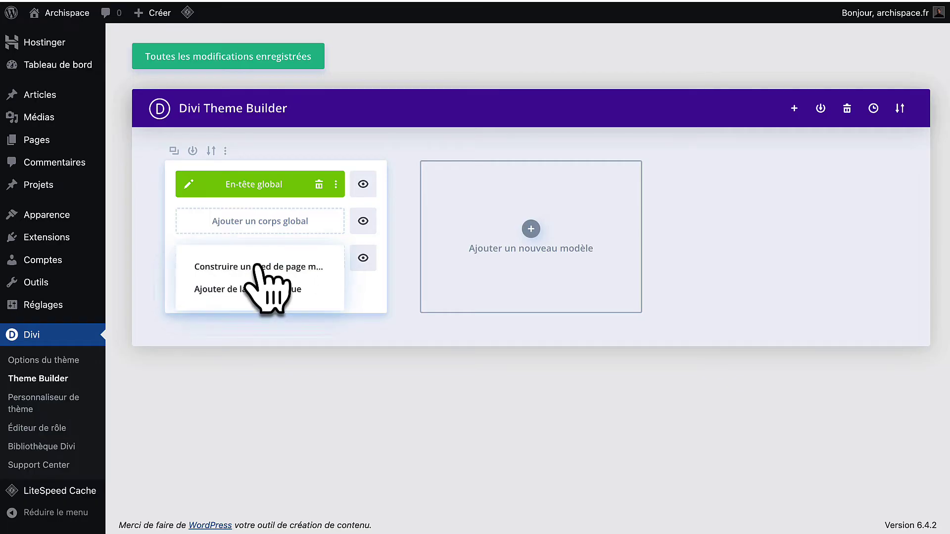
pyautogui.click(257, 267)
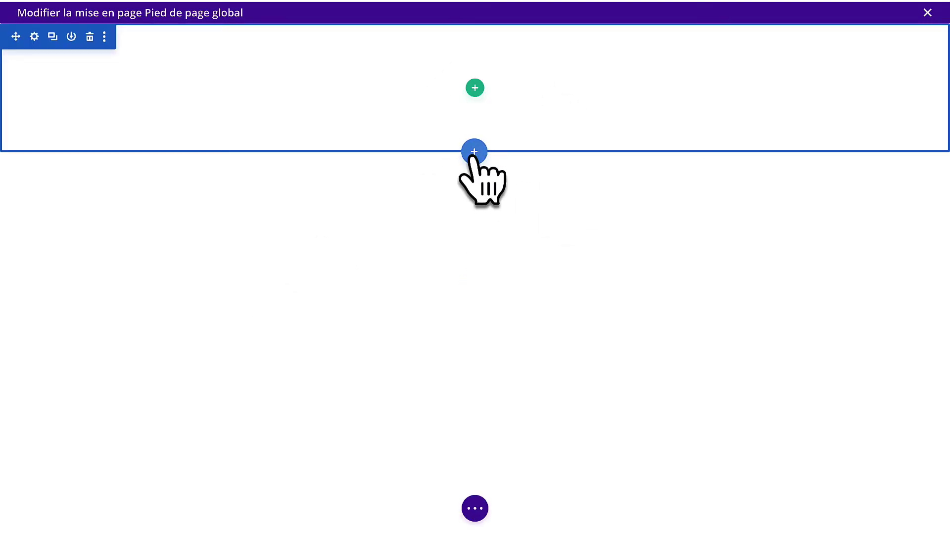
pyautogui.click(474, 152)
pyautogui.click(392, 267)
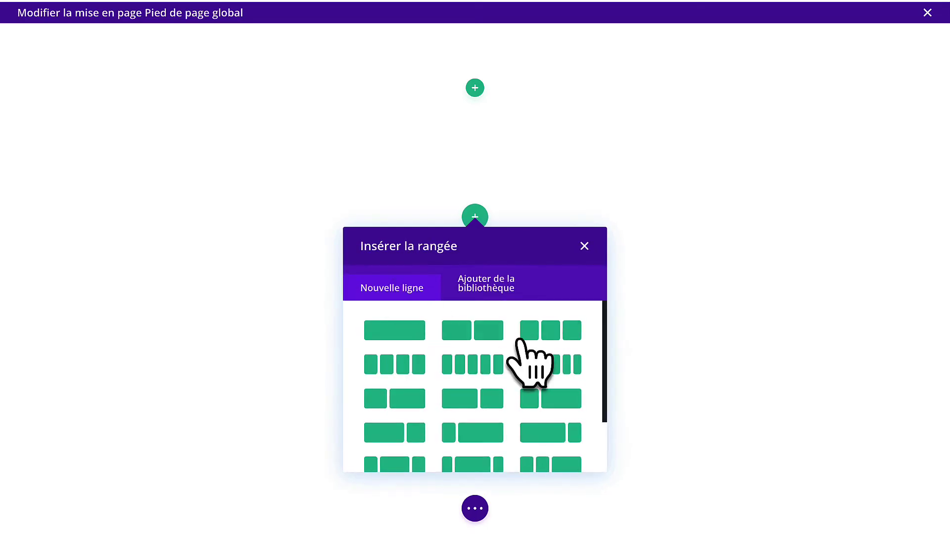
pyautogui.click(564, 338)
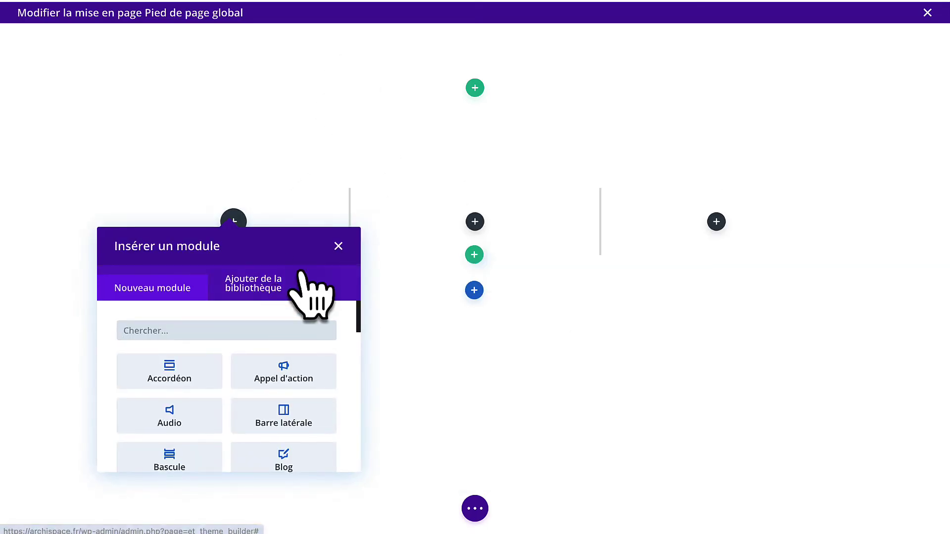
pyautogui.click(337, 246)
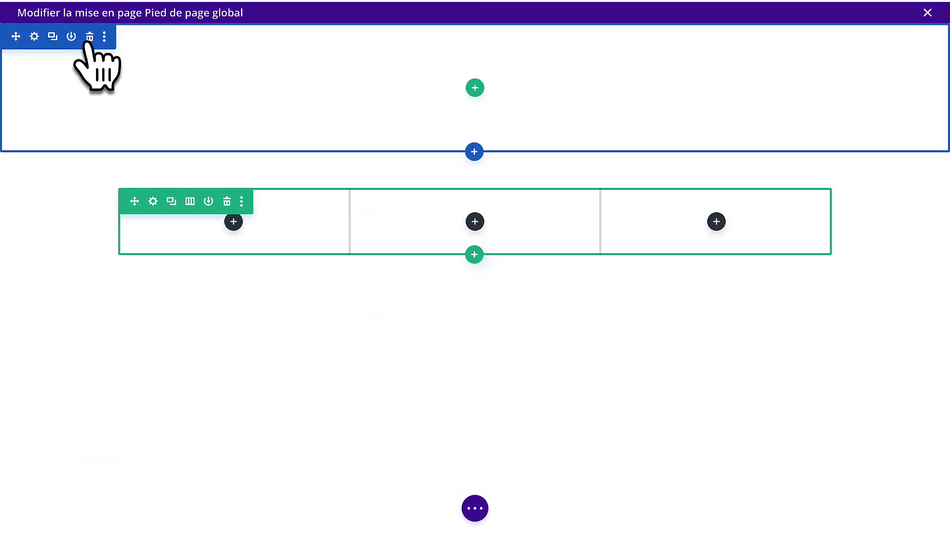
pyautogui.click(90, 36)
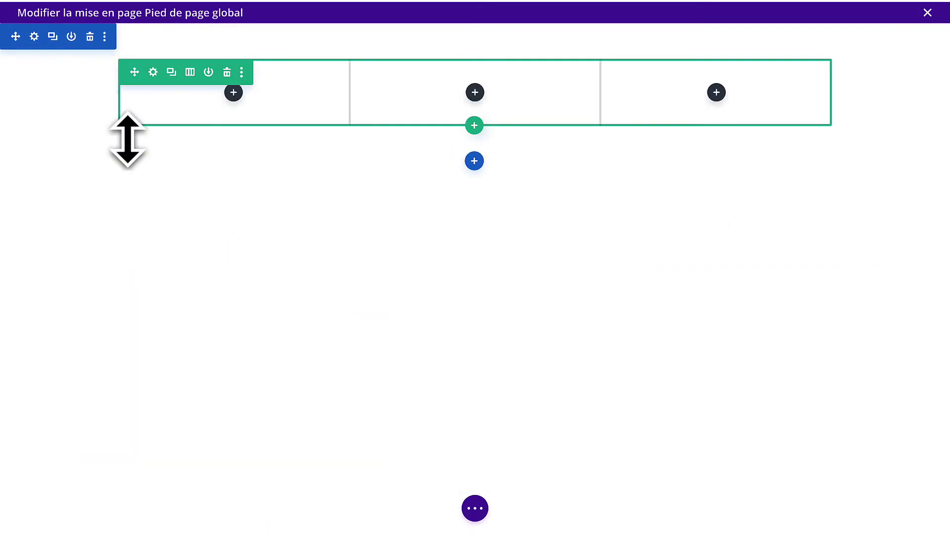
# Set the three-column row to 100% width with a 1140px maximum width.
pyautogui.click(152, 75)
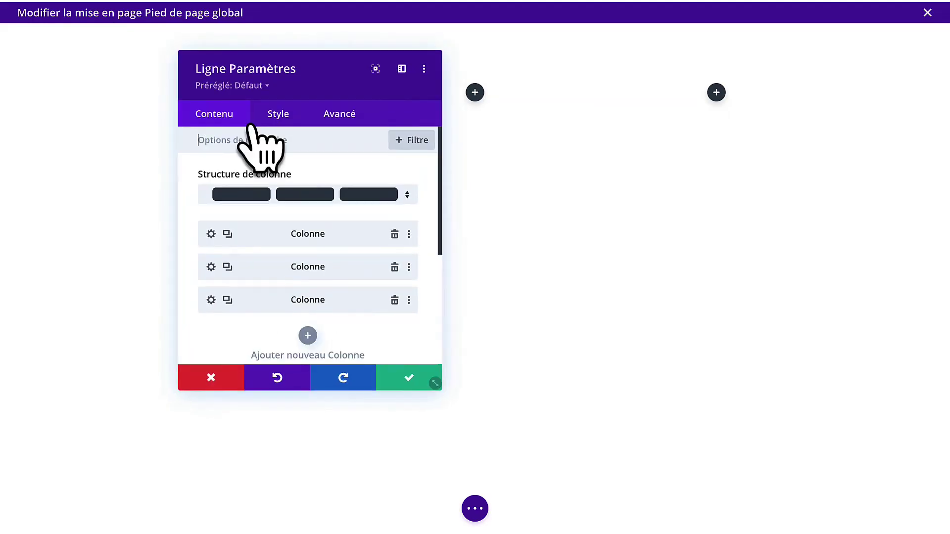
pyautogui.click(278, 116)
pyautogui.click(269, 186)
pyautogui.moveTo(309, 347); pyautogui.dragTo(387, 307)
pyautogui.scroll(-3, 391, 317)
pyautogui.click(386, 289)
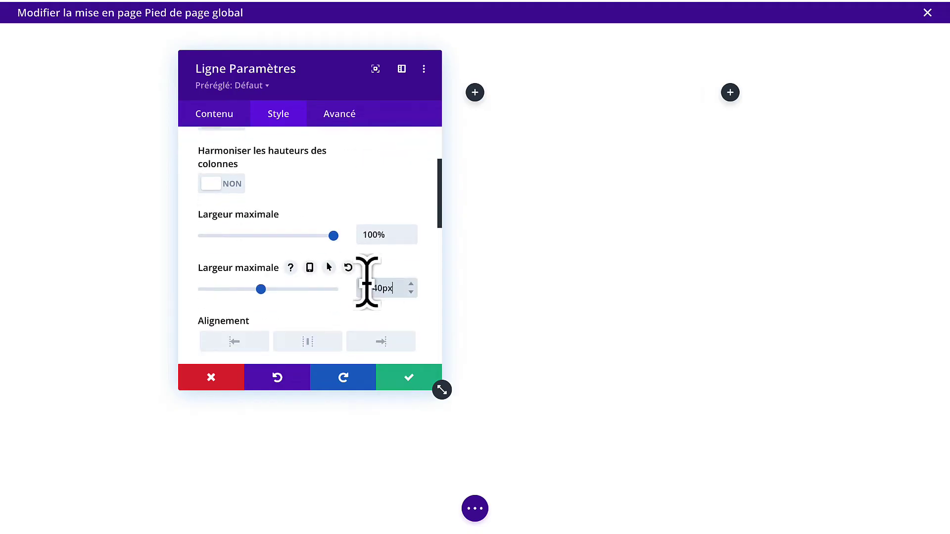
pyautogui.click(398, 389)
# Give the footer section a black background colour.
pyautogui.moveTo(84, 24)
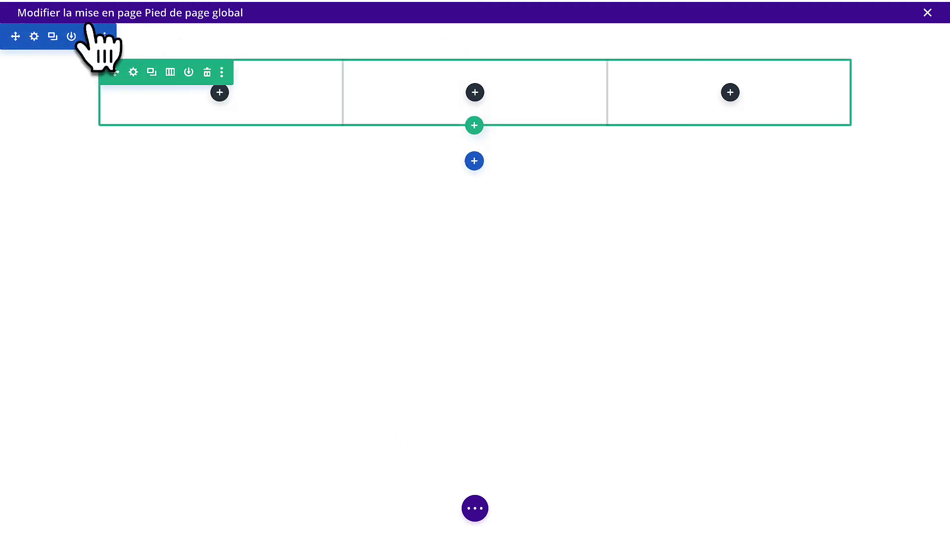
pyautogui.click(34, 37)
pyautogui.click(277, 212)
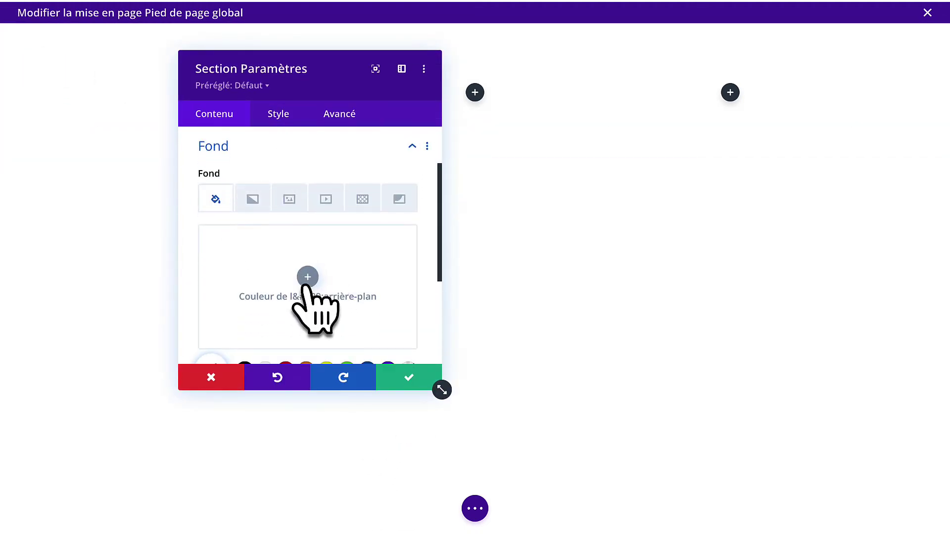
pyautogui.click(307, 277)
pyautogui.click(245, 329)
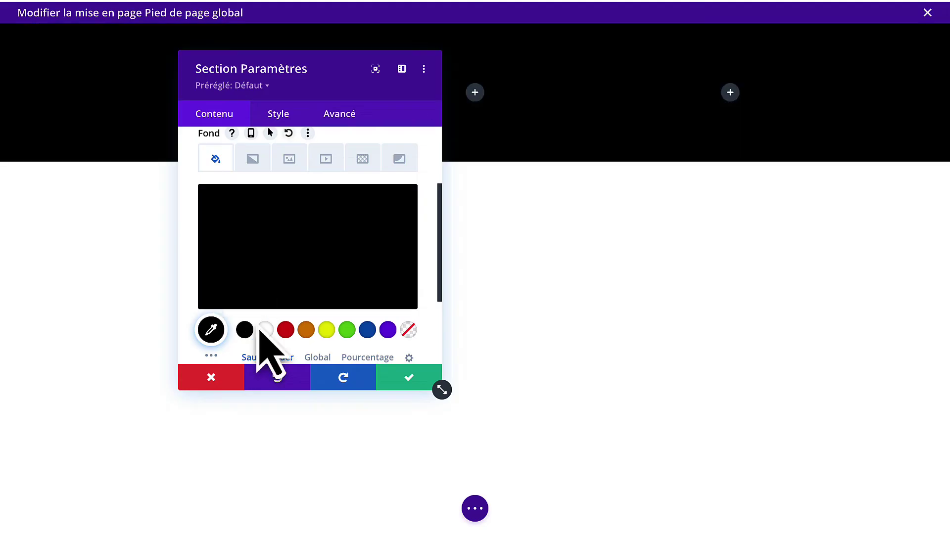
pyautogui.click(415, 387)
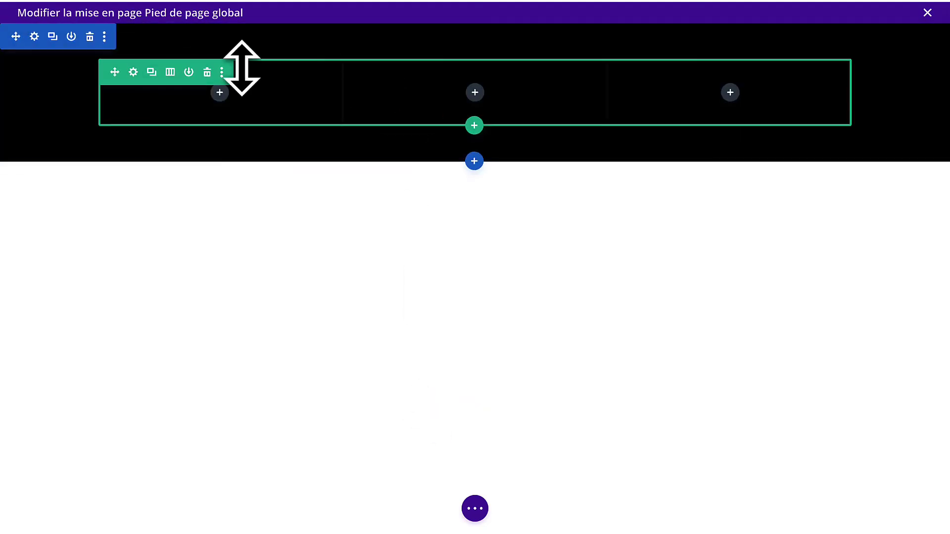
# Apply a 1px border to the footer section's top edge only.
pyautogui.click(35, 37)
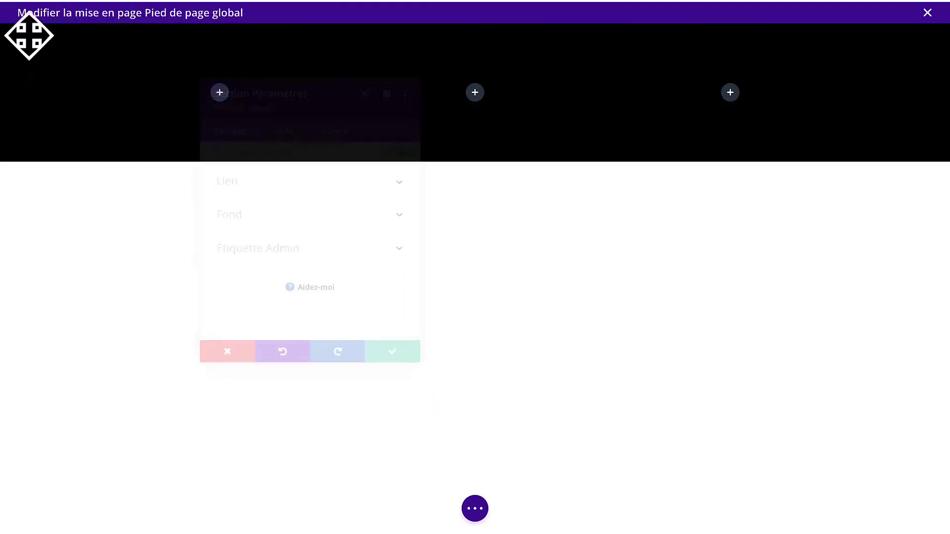
pyautogui.click(279, 113)
pyautogui.scroll(-2, 266, 312)
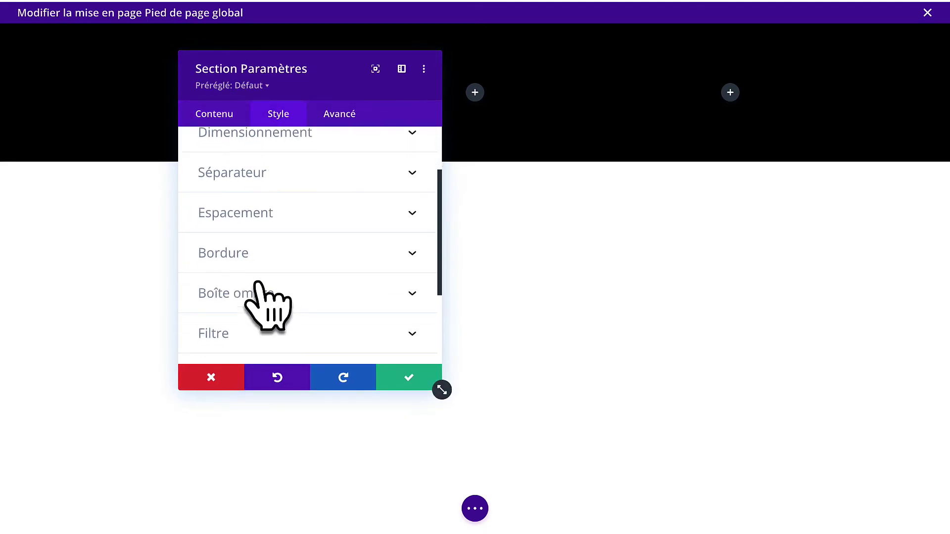
pyautogui.click(270, 255)
pyautogui.scroll(-2, 287, 297)
pyautogui.click(265, 292)
pyautogui.scroll(-3, 275, 304)
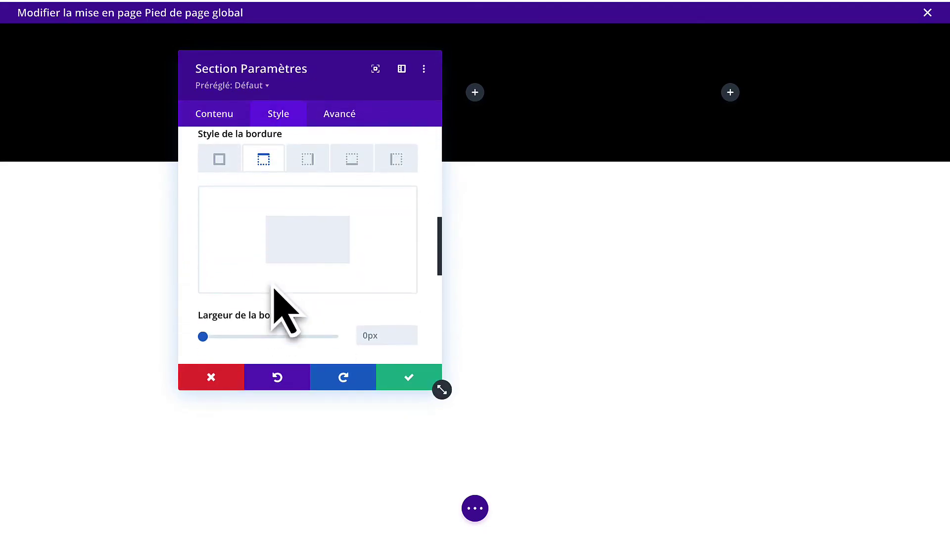
pyautogui.scroll(-3, 291, 332)
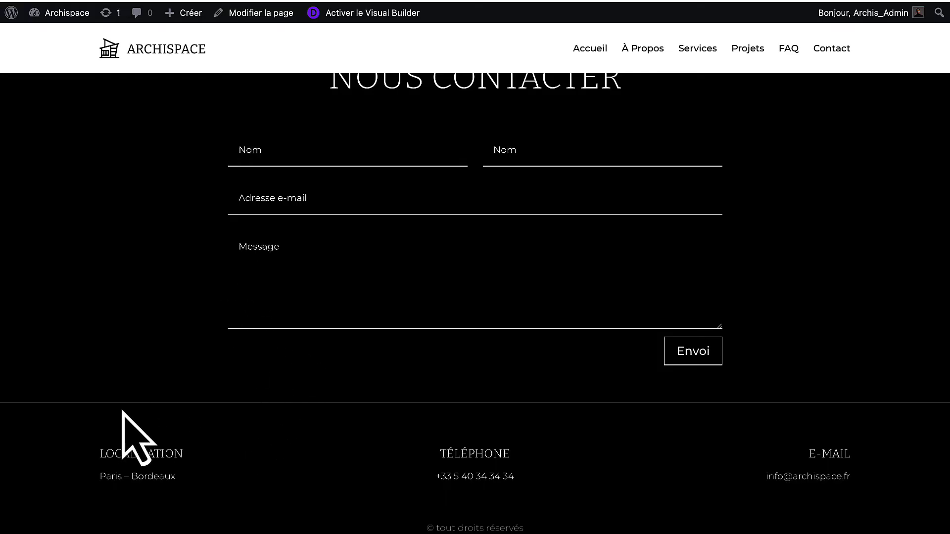
# Colour the top border rgba(255,255,255,0.22) and save the section settings.
pyautogui.click(347, 11)
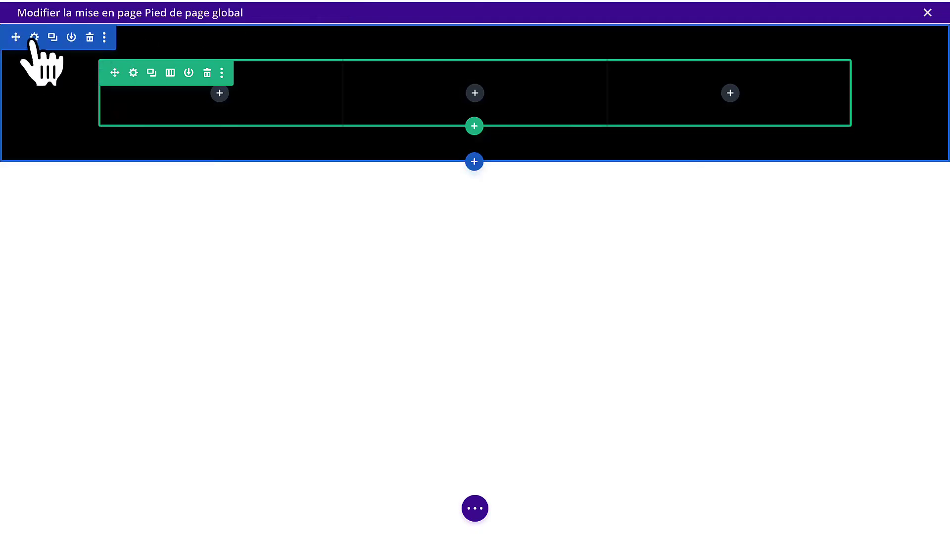
pyautogui.click(34, 37)
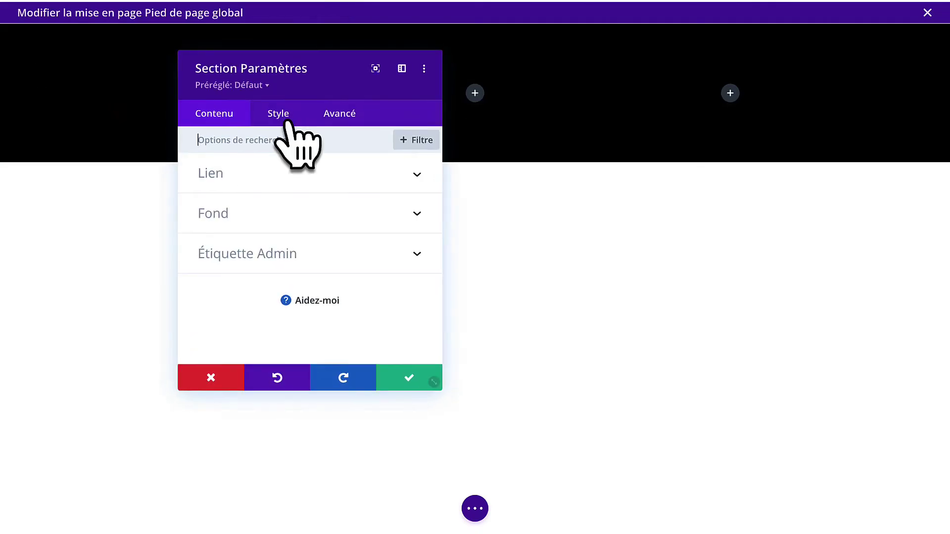
pyautogui.click(282, 122)
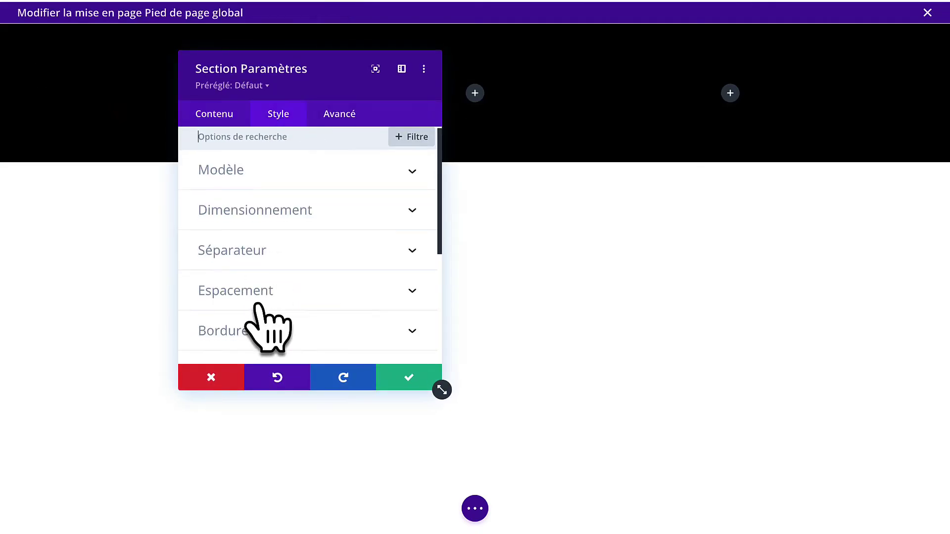
pyautogui.scroll(-2, 260, 312)
pyautogui.click(273, 269)
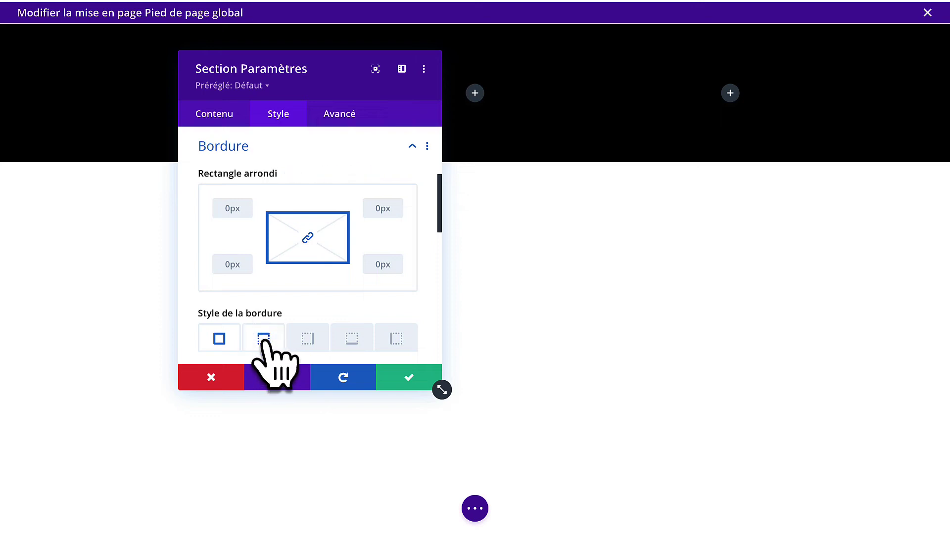
pyautogui.scroll(-2, 269, 353)
pyautogui.scroll(-3, 285, 299)
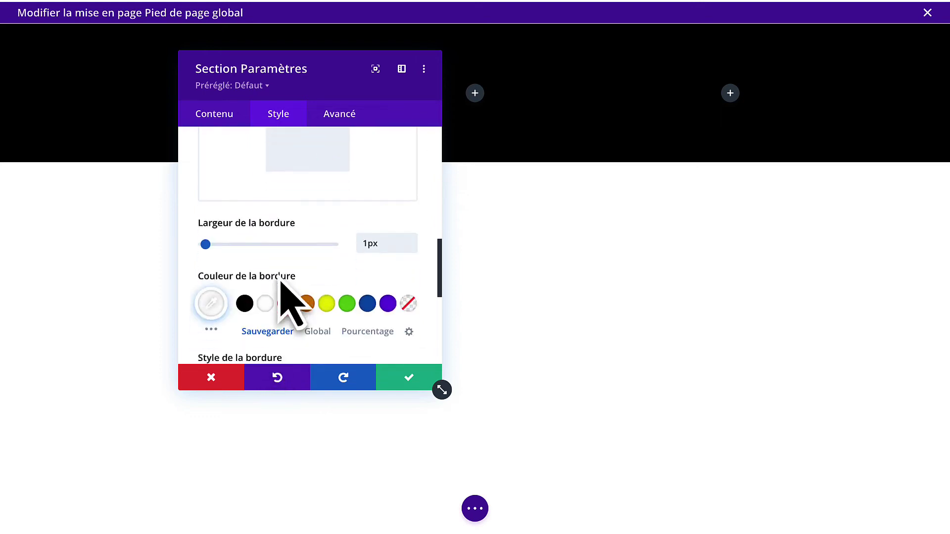
pyautogui.click(212, 290)
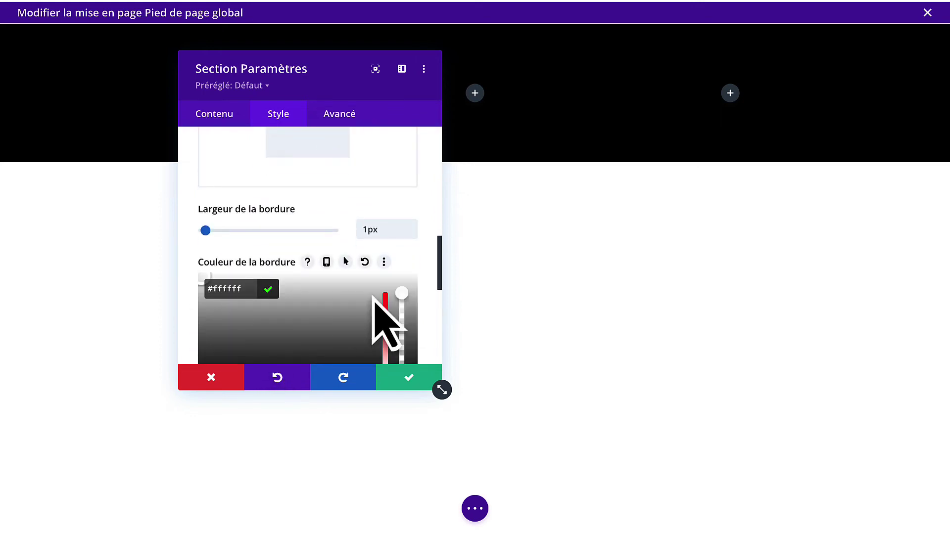
pyautogui.scroll(-1, 372, 296)
pyautogui.moveTo(402, 235); pyautogui.dragTo(402, 303)
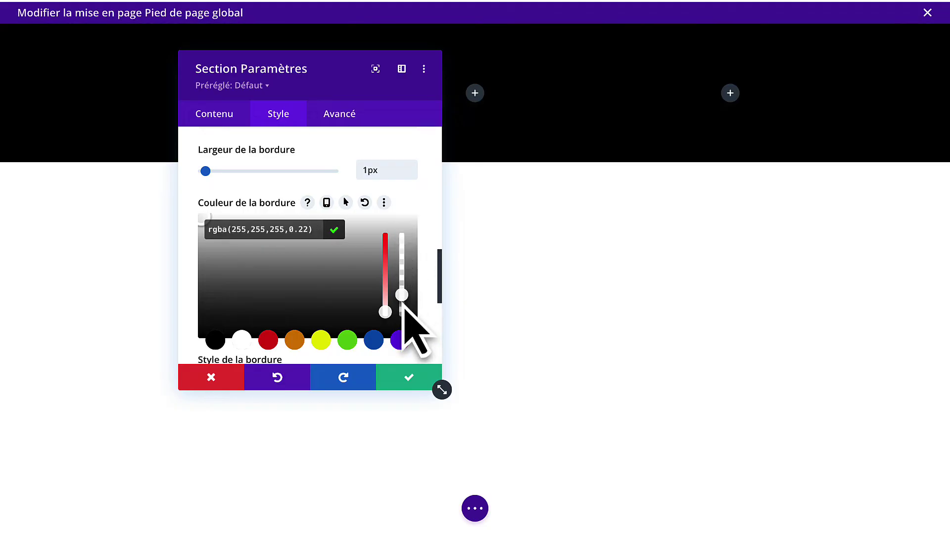
pyautogui.click(334, 229)
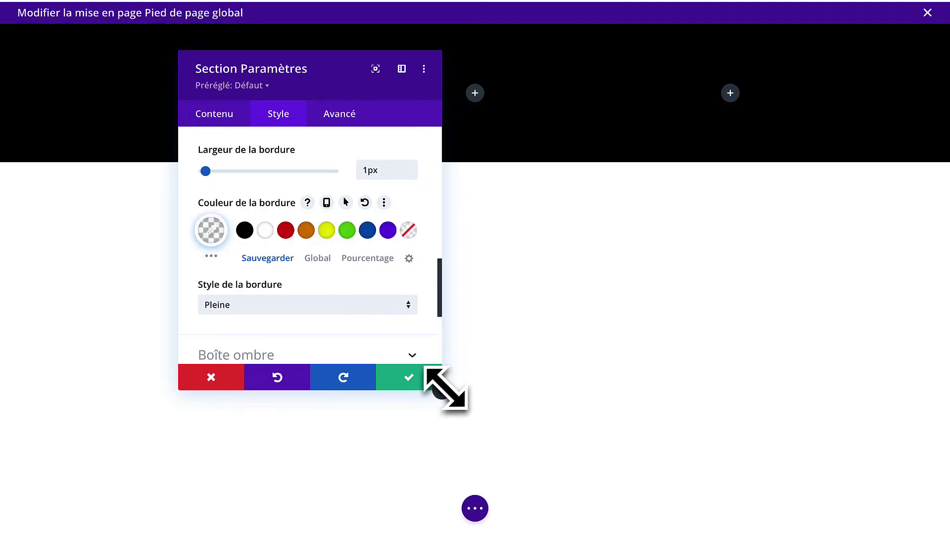
pyautogui.click(415, 382)
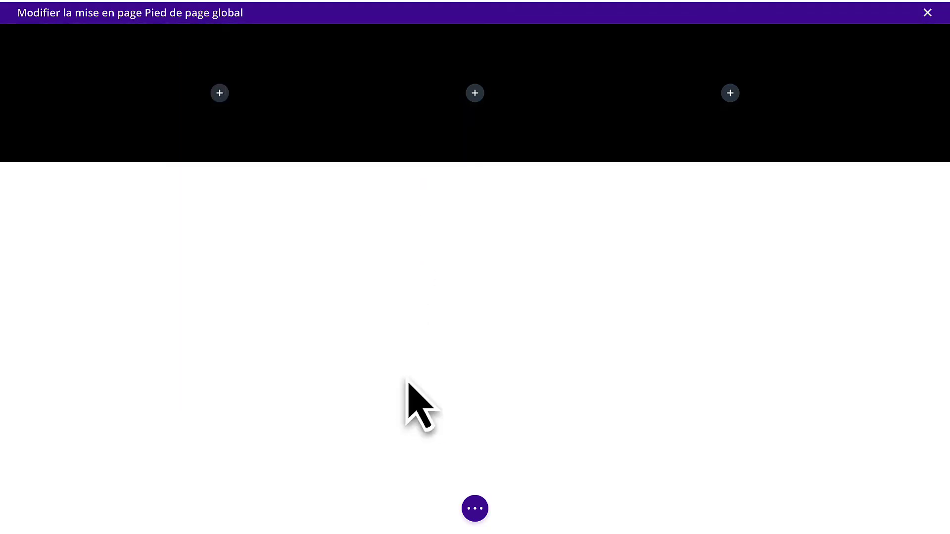
# Add a text module to the first footer column reading LOCALISATION, formatted as Heading 6.
pyautogui.click(219, 94)
pyautogui.scroll(-12, 183, 386)
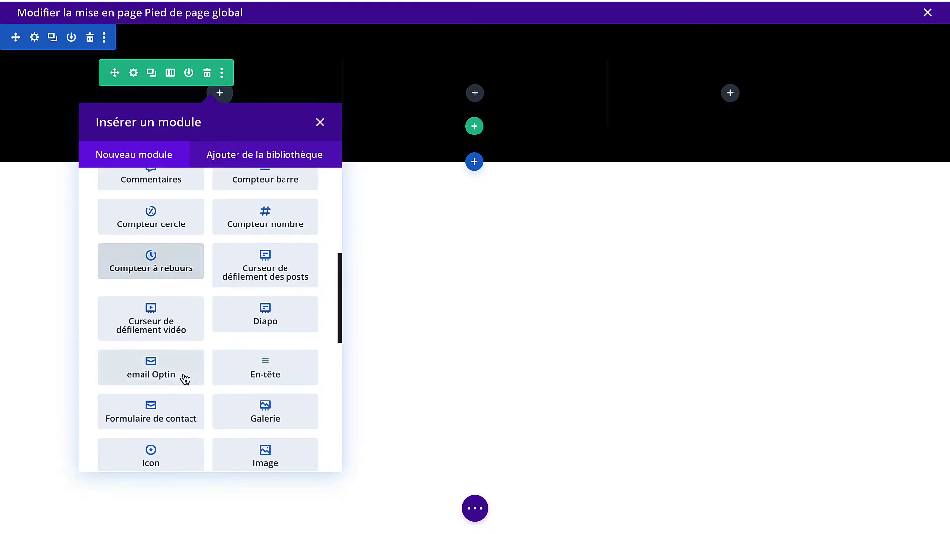
pyautogui.click(270, 332)
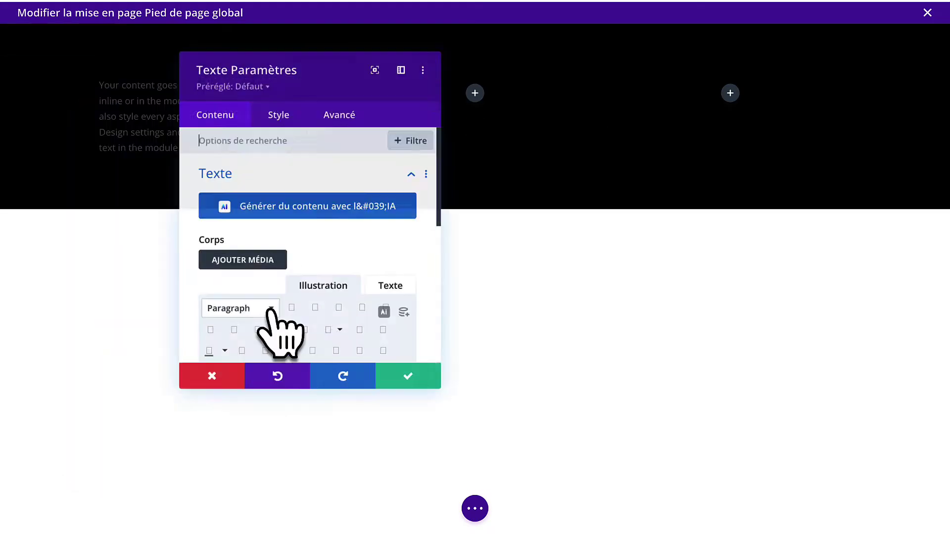
pyautogui.scroll(-2, 291, 342)
pyautogui.hotkey('ctrl', 'a')
pyautogui.press('BackSpace')
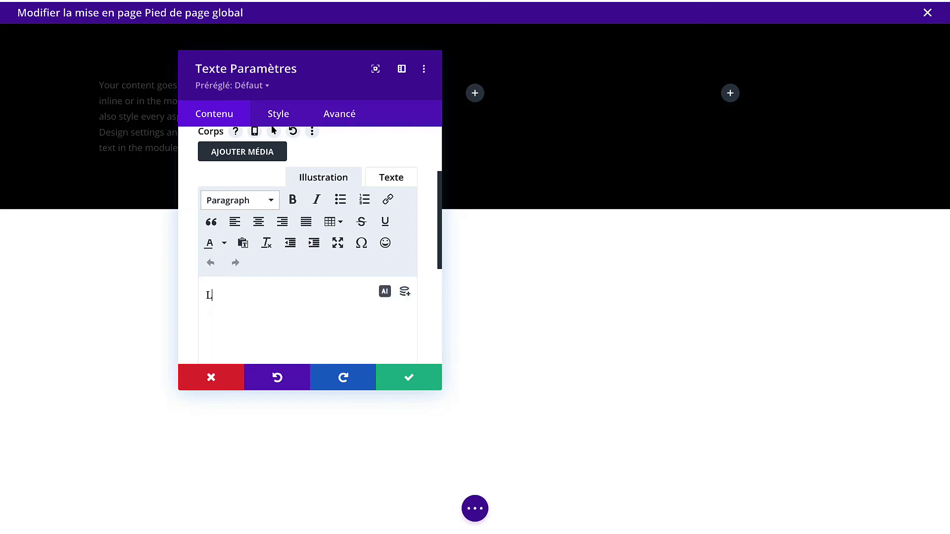
pyautogui.write('LISATION')
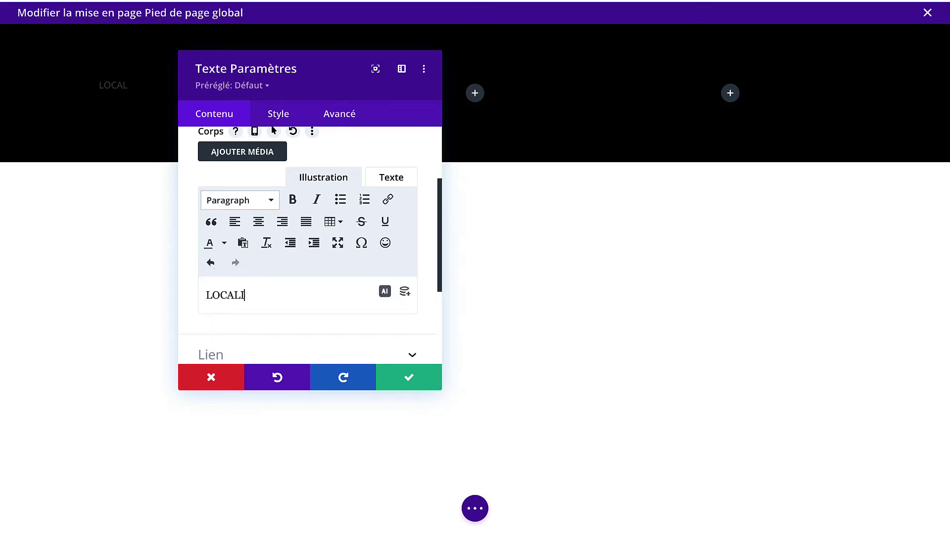
pyautogui.click(269, 200)
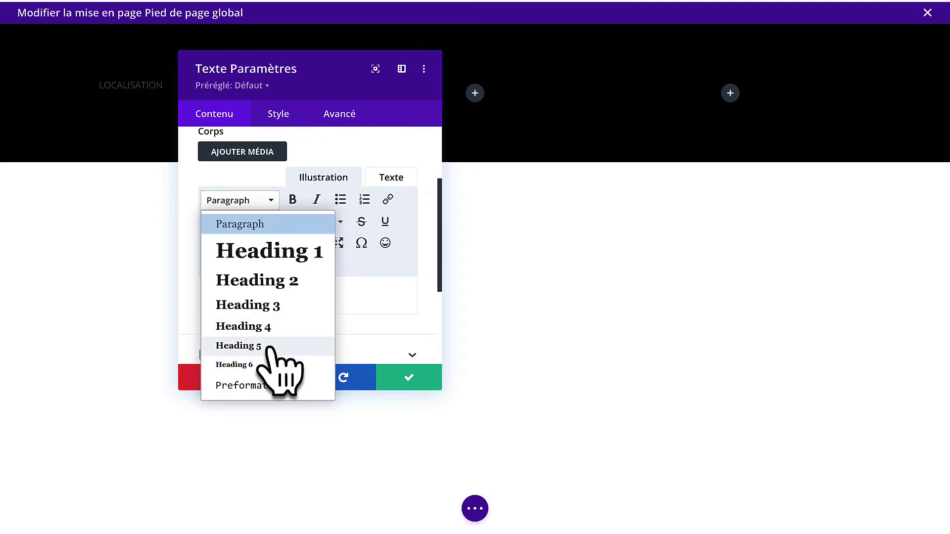
pyautogui.click(272, 364)
pyautogui.moveTo(290, 300); pyautogui.dragTo(183, 267)
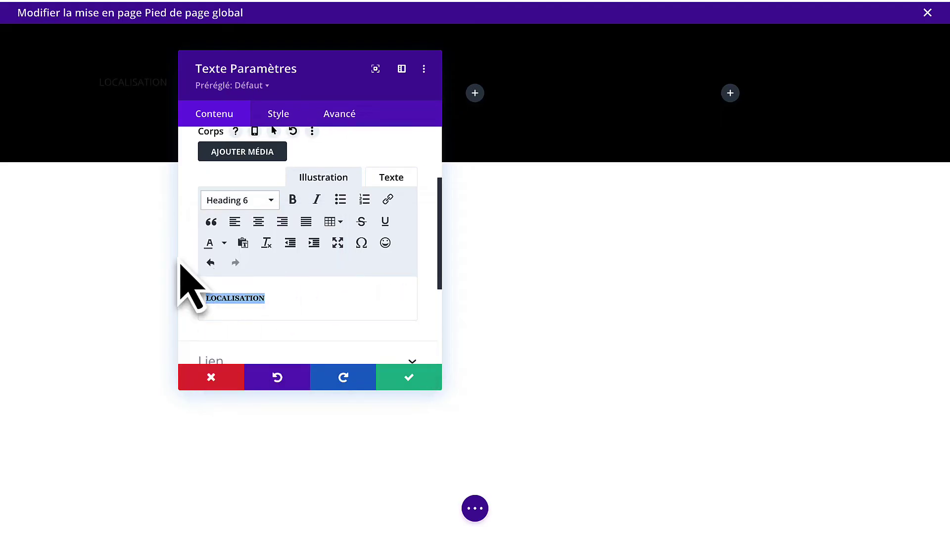
# Style the H6 heading in the Bitter font with white colour.
pyautogui.click(275, 116)
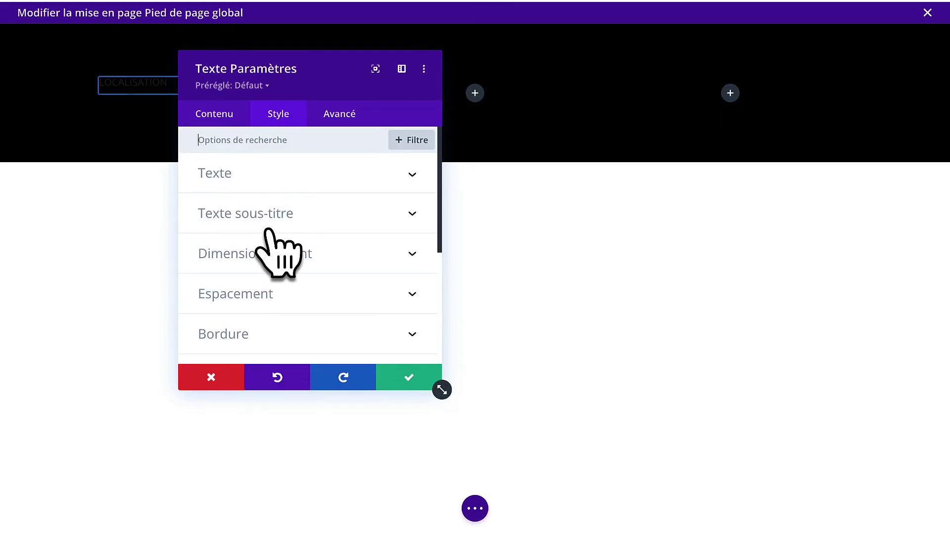
pyautogui.scroll(-1, 268, 229)
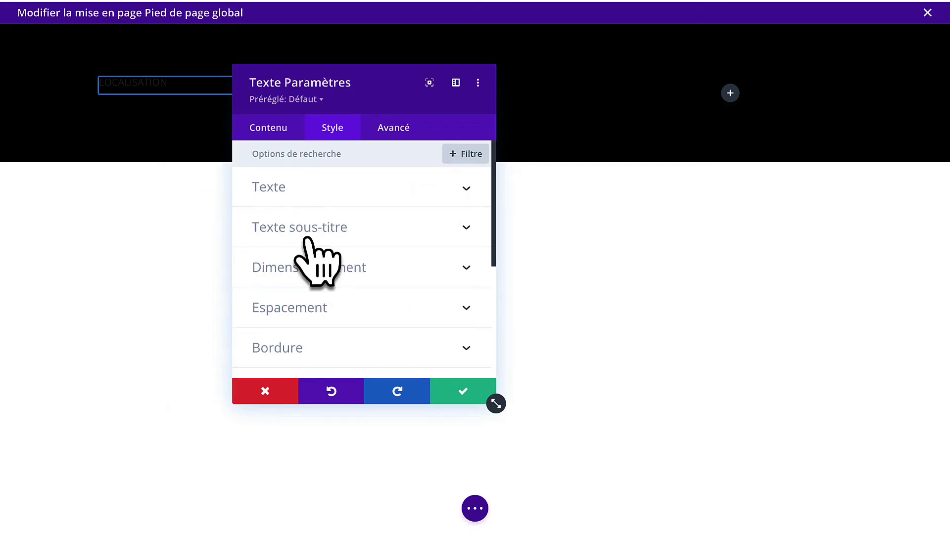
pyautogui.click(308, 239)
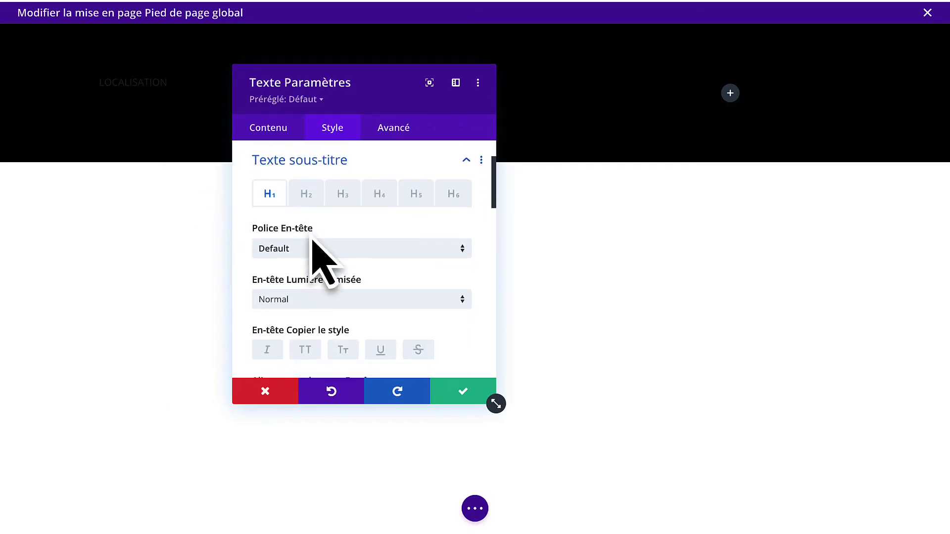
pyautogui.click(453, 200)
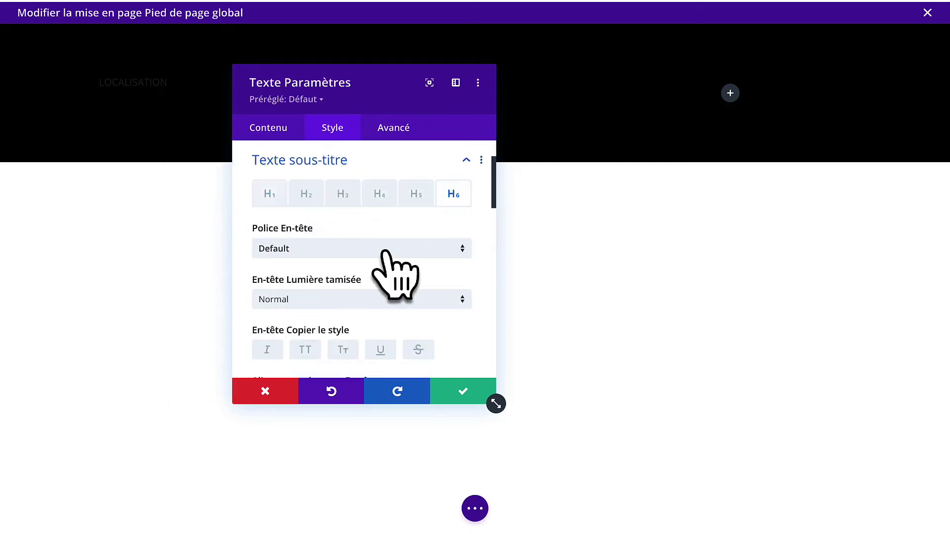
pyautogui.scroll(-1, 381, 287)
pyautogui.click(358, 210)
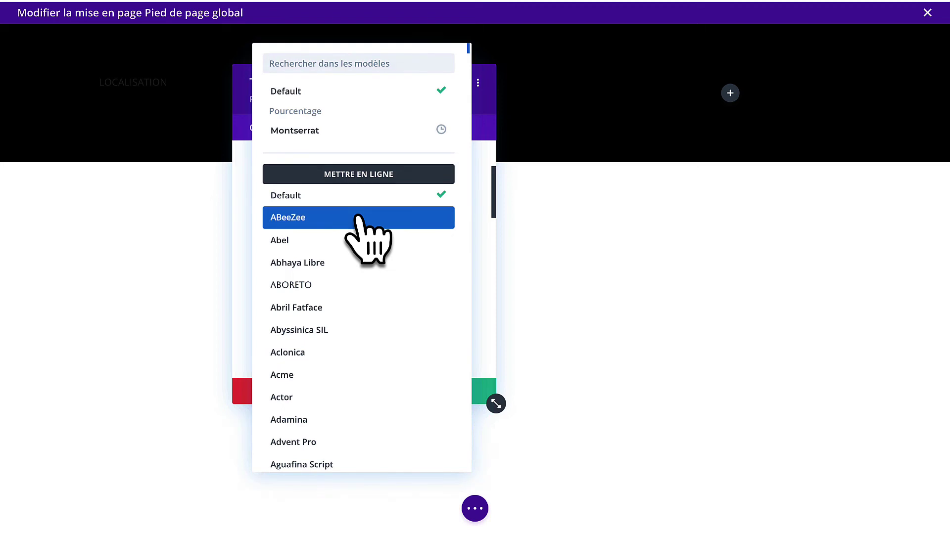
pyautogui.write('bitt')
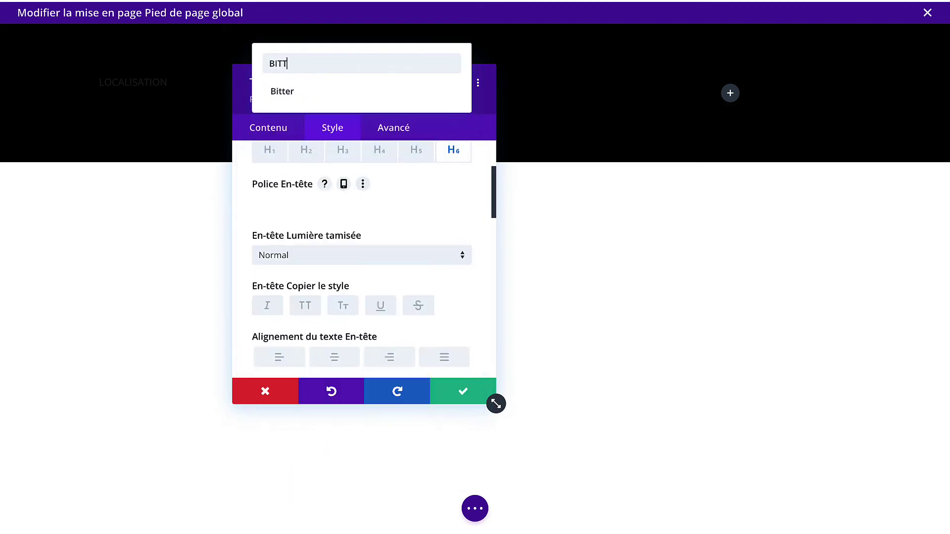
pyautogui.click(325, 94)
pyautogui.scroll(-2, 346, 292)
pyautogui.scroll(-1, 336, 285)
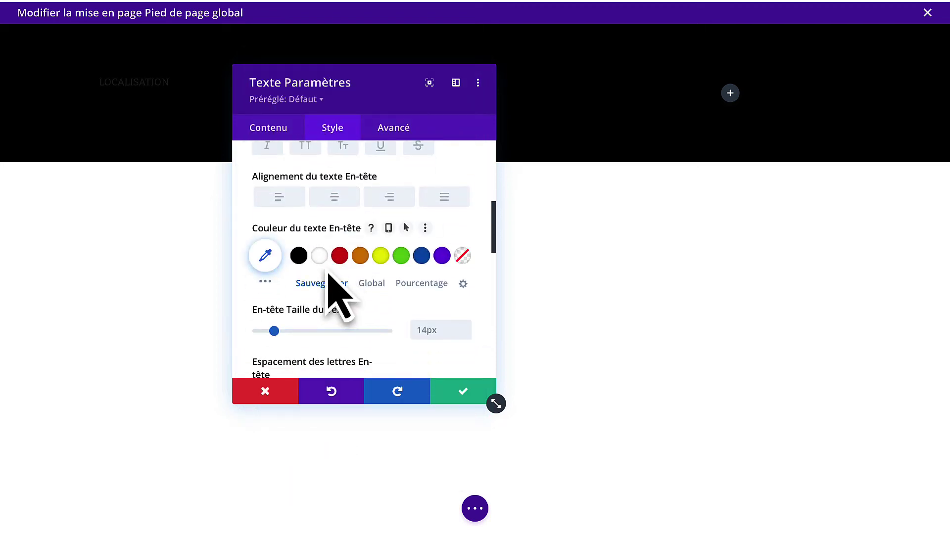
pyautogui.click(319, 254)
# Set the H6 heading weight to Clair at 18px and save the module.
pyautogui.scroll(-2, 371, 332)
pyautogui.scroll(-1, 365, 336)
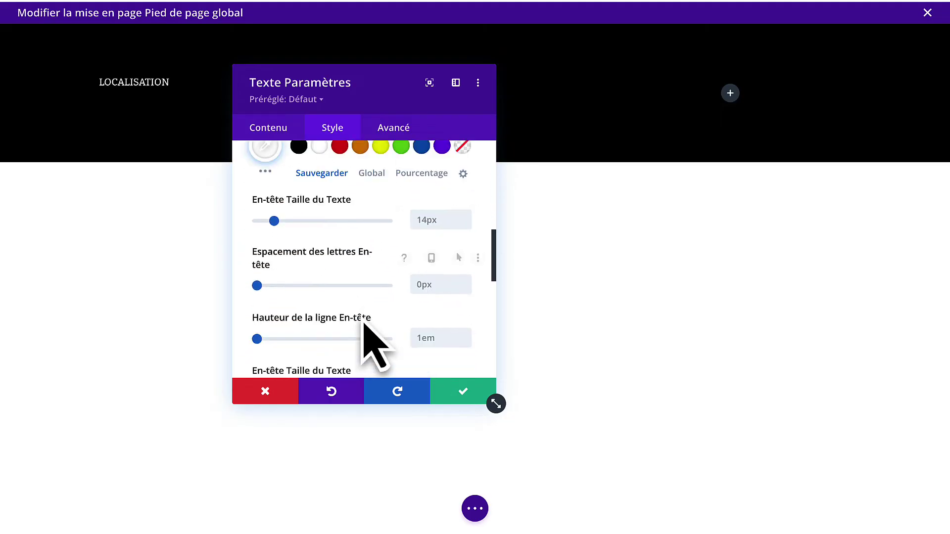
pyautogui.scroll(4, 369, 336)
pyautogui.click(375, 209)
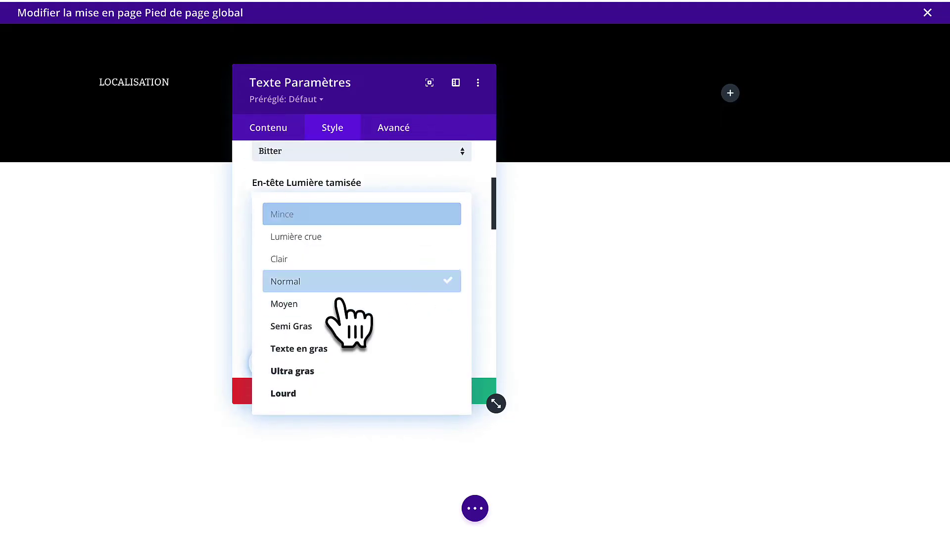
pyautogui.click(350, 261)
pyautogui.scroll(-3, 366, 297)
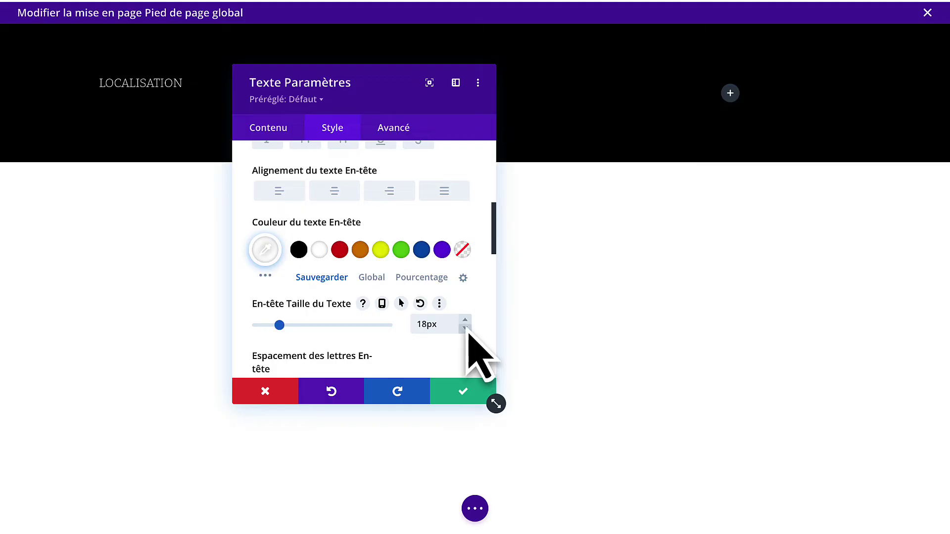
pyautogui.scroll(-2, 468, 326)
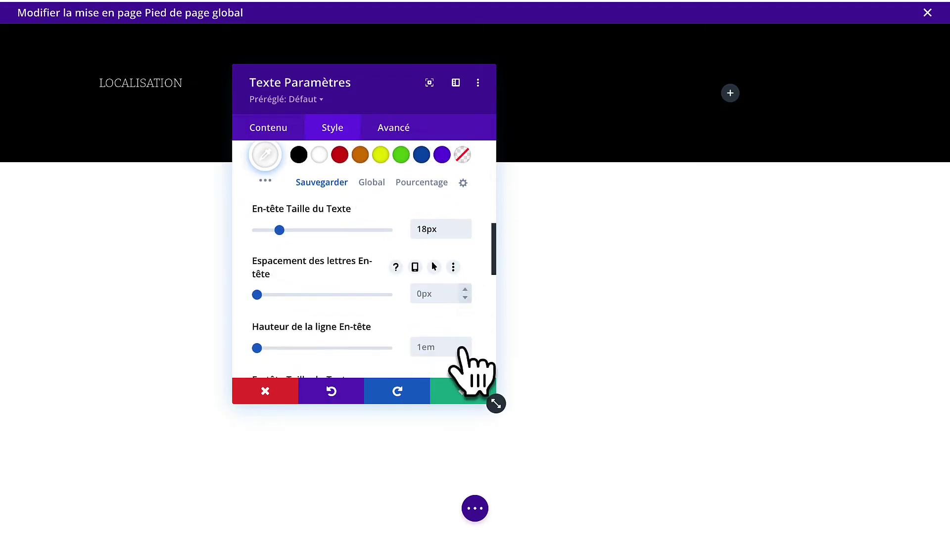
pyautogui.click(462, 396)
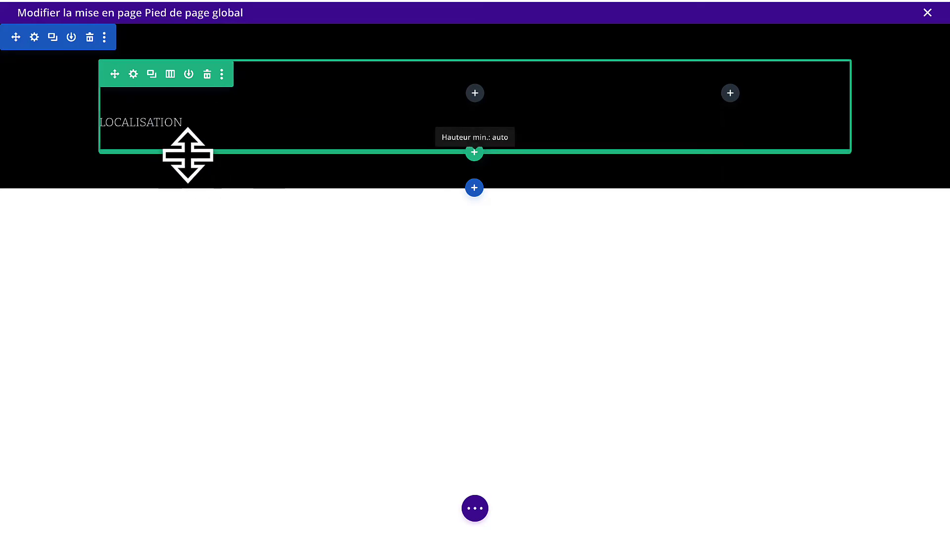
# Replace the second text module's content with 'Paris - Bordeaux' in the HTML editor.
pyautogui.click(187, 123)
pyautogui.scroll(-2, 350, 307)
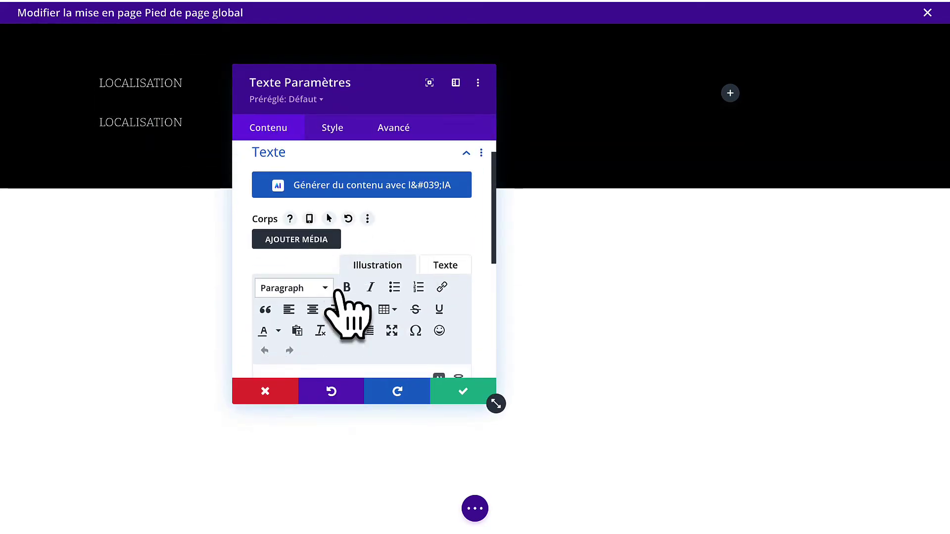
pyautogui.click(445, 241)
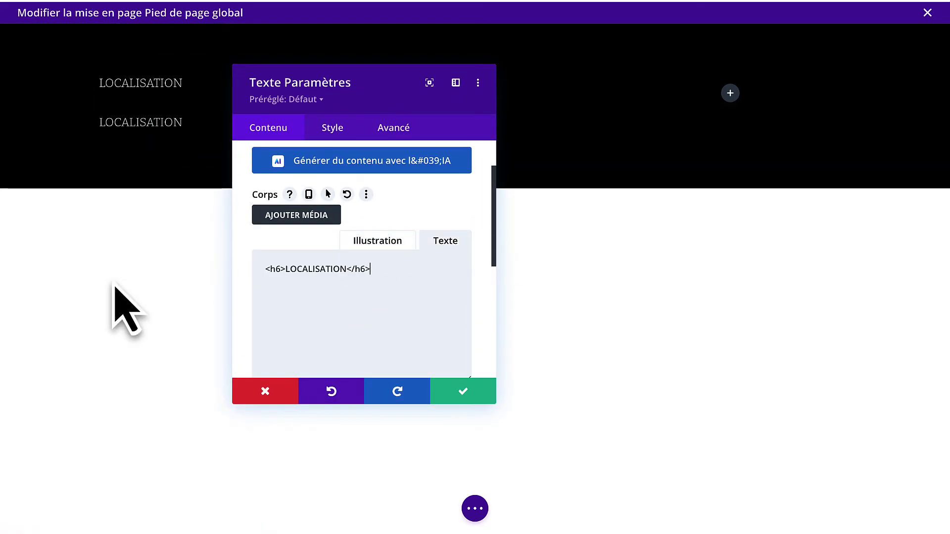
pyautogui.hotkey('ctrl', 'a')
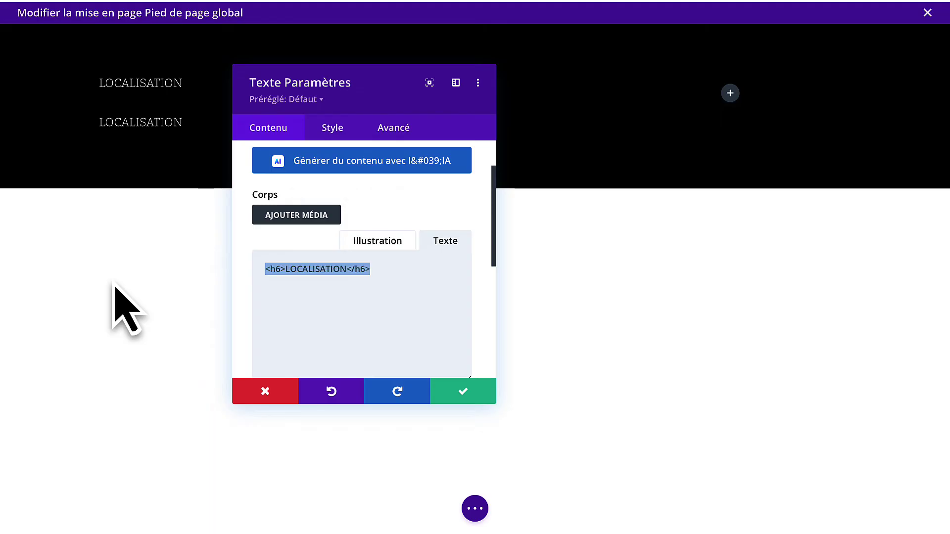
pyautogui.write('Paris - Bordeaux')
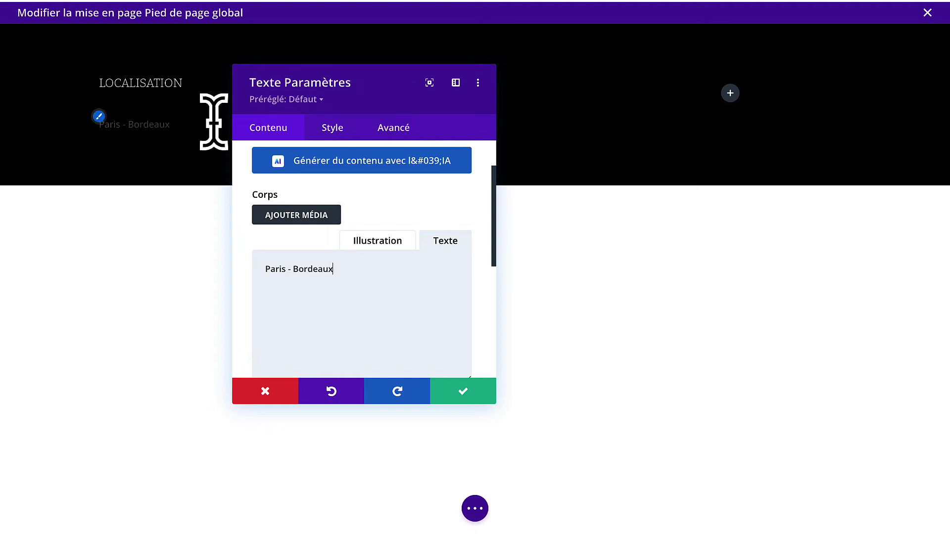
# Make the Paris - Bordeaux body text white in the Montserrat font.
pyautogui.click(333, 128)
pyautogui.scroll(-2, 312, 252)
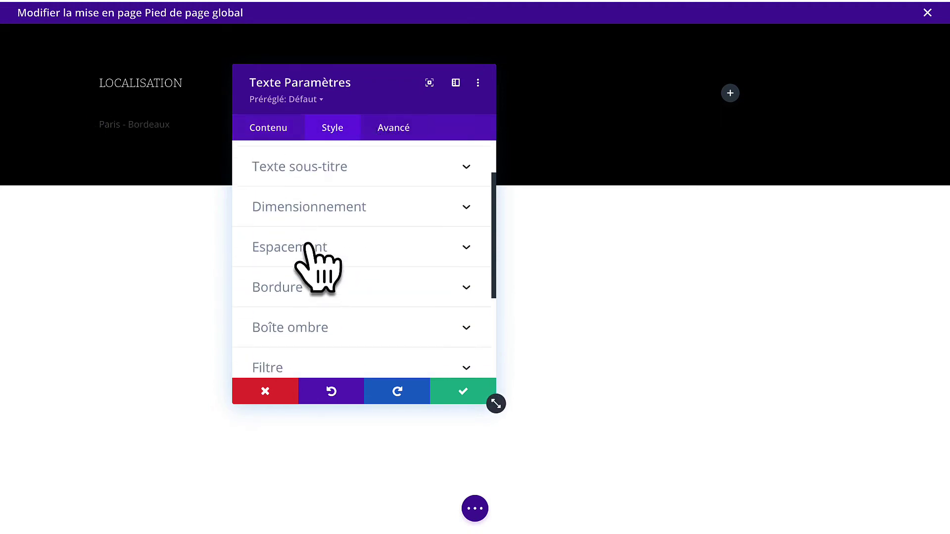
pyautogui.scroll(2, 309, 247)
pyautogui.click(322, 195)
pyautogui.scroll(-3, 335, 318)
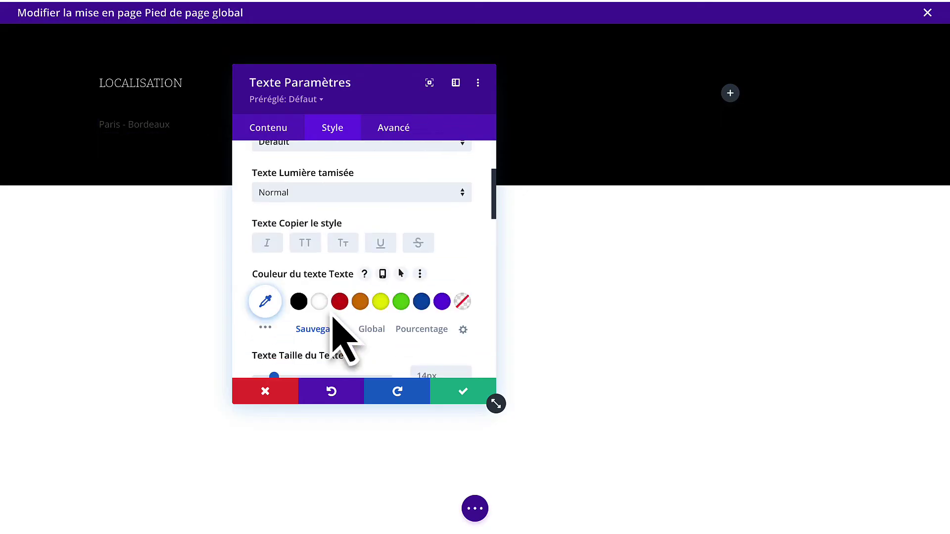
pyautogui.click(319, 302)
pyautogui.scroll(-1, 333, 329)
pyautogui.scroll(2, 332, 329)
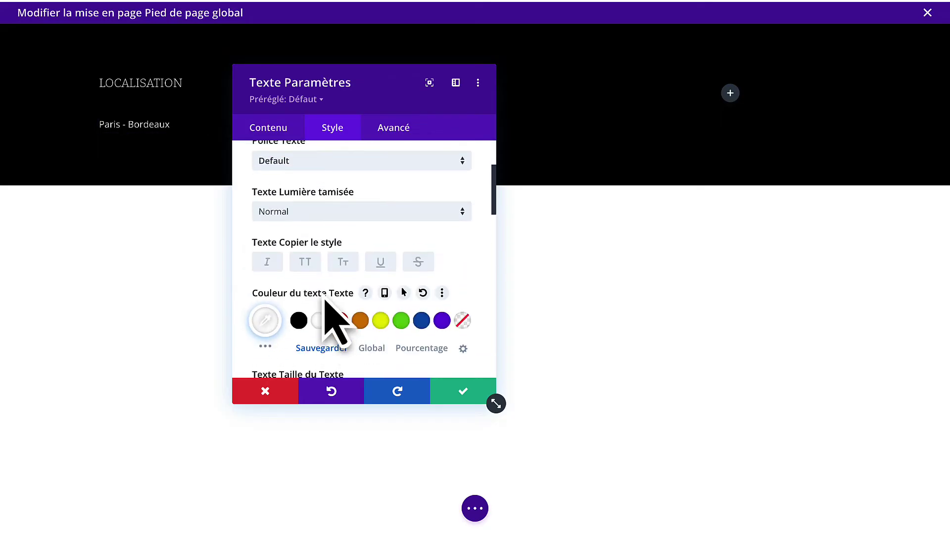
pyautogui.click(347, 163)
pyautogui.write('mon')
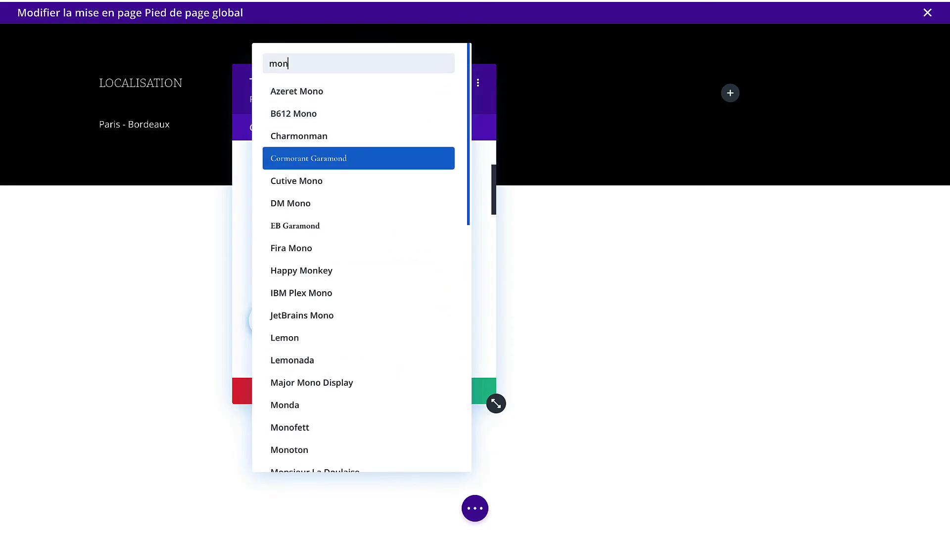
pyautogui.write('t')
pyautogui.click(346, 183)
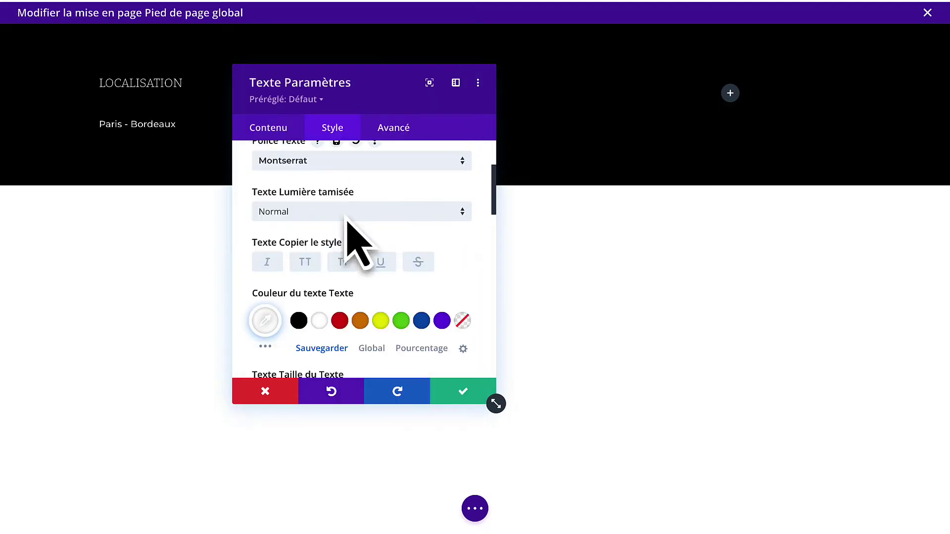
# Set the body text weight to Clair at 16px and save the module.
pyautogui.scroll(-1, 349, 258)
pyautogui.scroll(1, 360, 252)
pyautogui.click(368, 218)
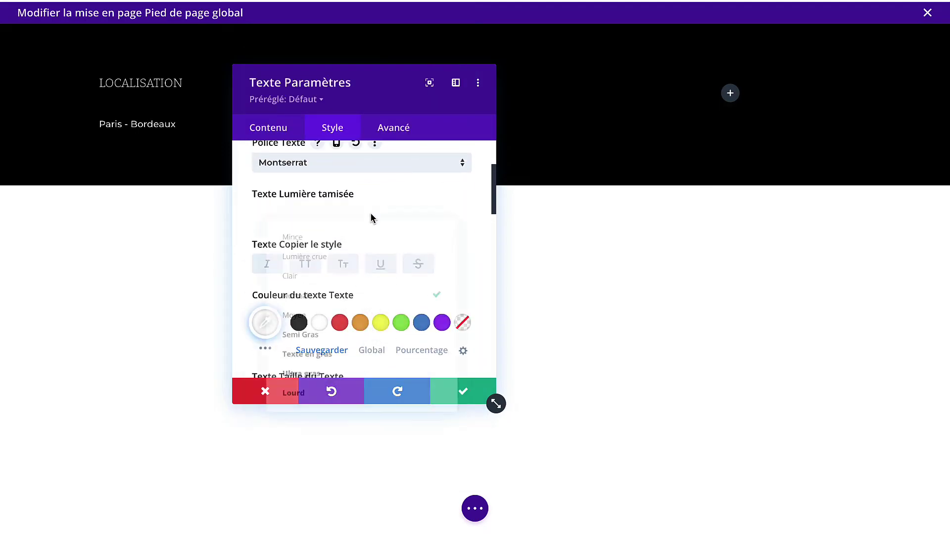
pyautogui.click(337, 271)
pyautogui.scroll(-2, 338, 277)
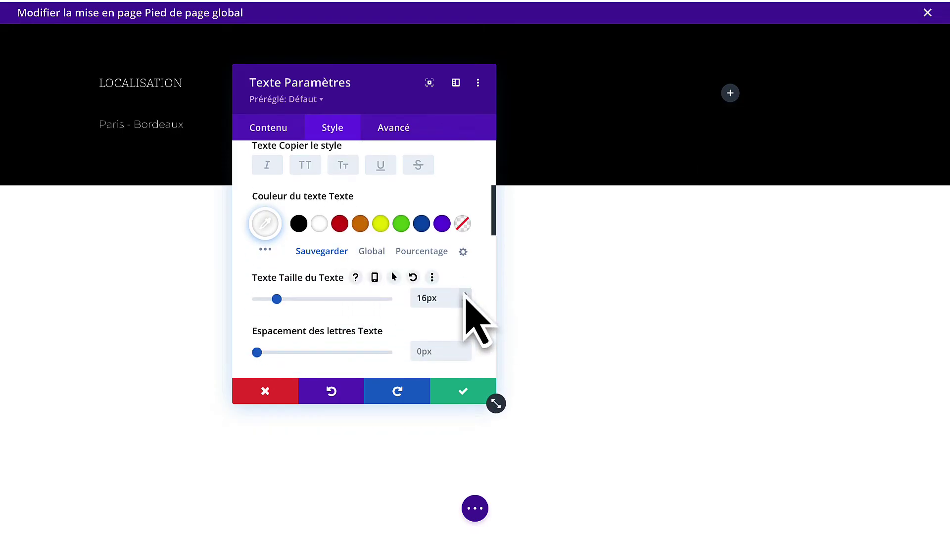
pyautogui.scroll(3, 419, 306)
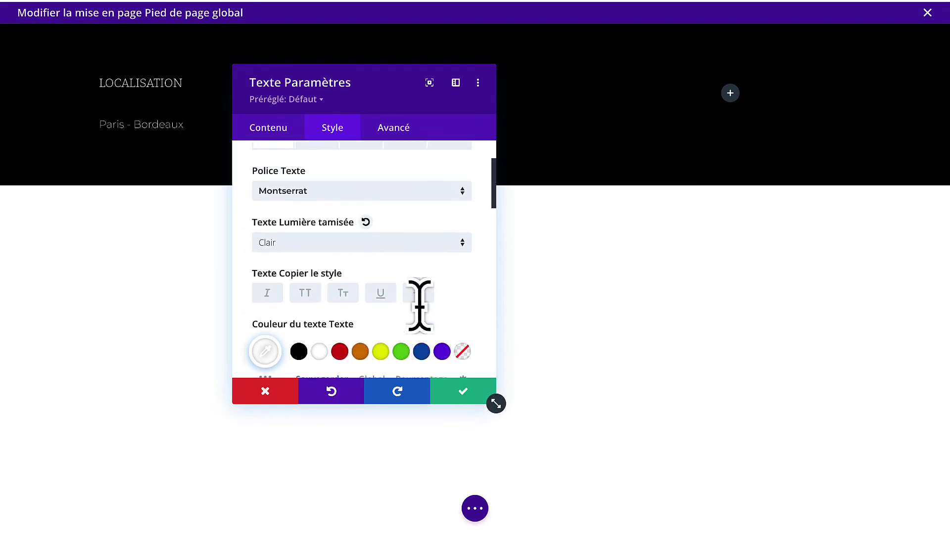
pyautogui.scroll(-3, 419, 305)
pyautogui.click(463, 393)
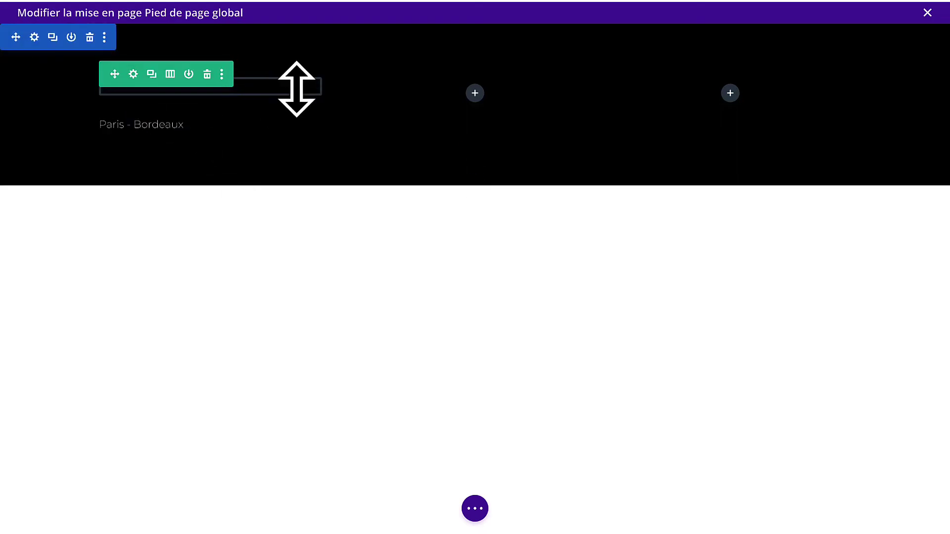
# Tighten the heading gap, then duplicate LOCALISATION and Paris - Bordeaux into the middle and right columns.
pyautogui.moveTo(176, 120); pyautogui.dragTo(179, 99)
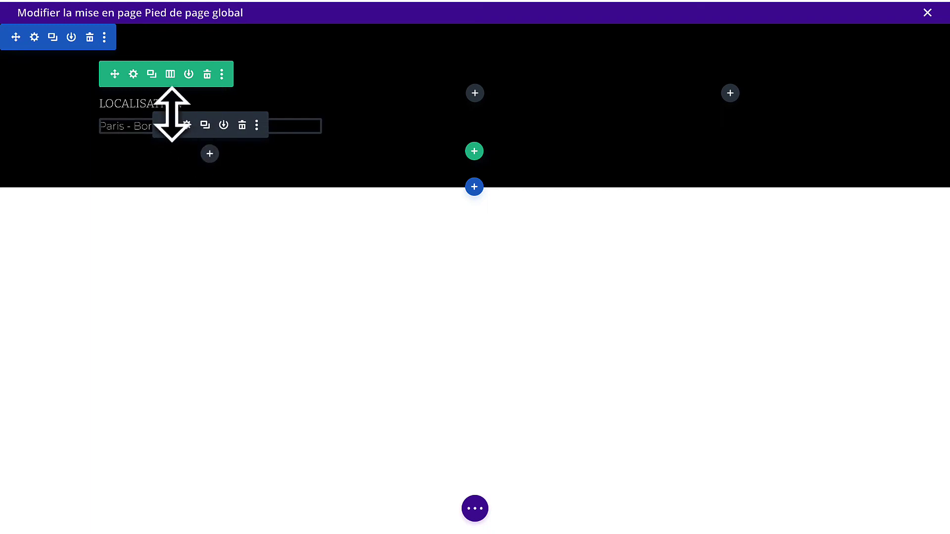
pyautogui.moveTo(168, 105); pyautogui.dragTo(465, 88)
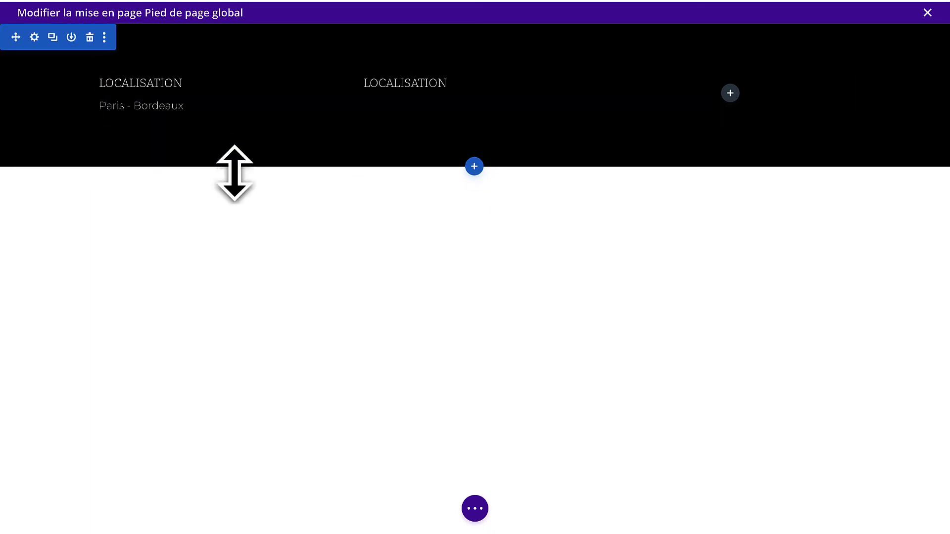
pyautogui.click(204, 111)
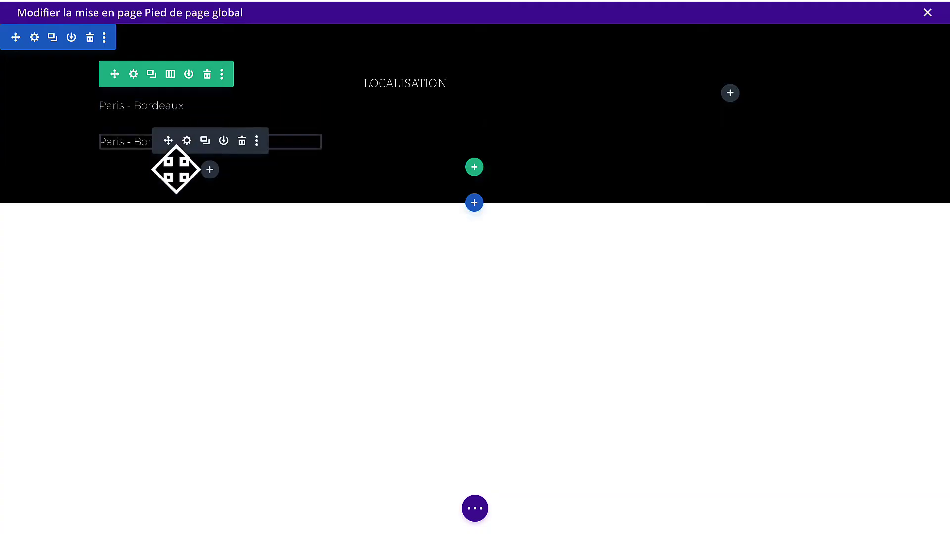
pyautogui.moveTo(165, 146); pyautogui.dragTo(772, 92)
pyautogui.click(468, 85)
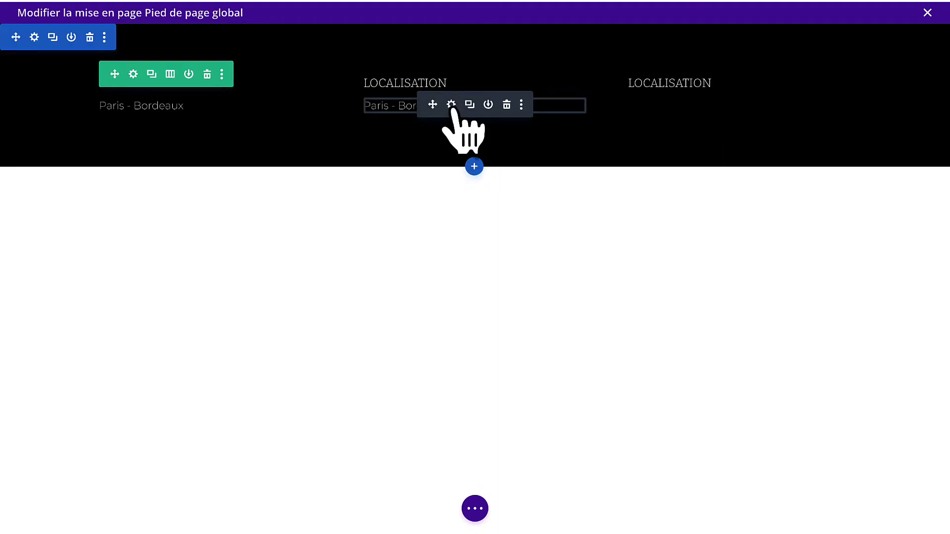
pyautogui.click(469, 103)
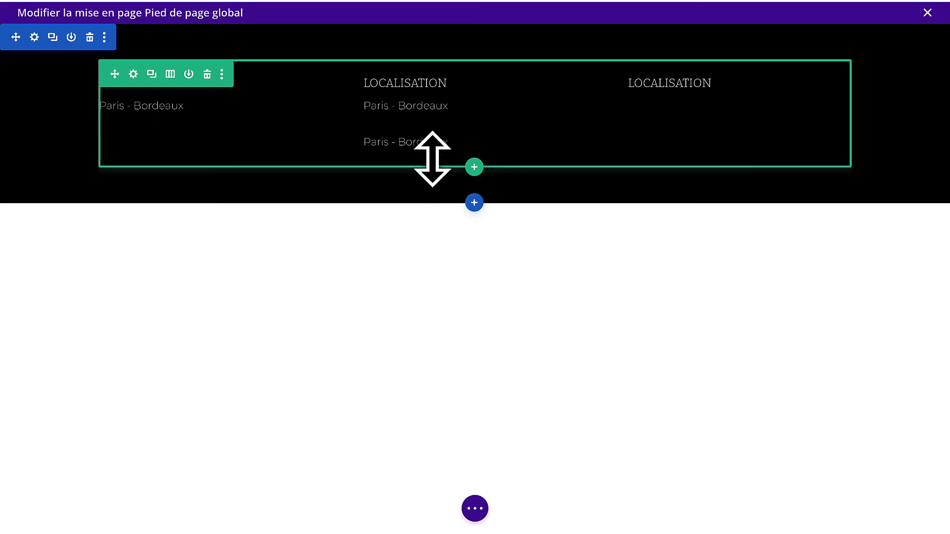
pyautogui.moveTo(431, 144); pyautogui.dragTo(679, 78)
# Centre the middle column's heading and change it from LOCALISATION to E-MAIL.
pyautogui.click(451, 83)
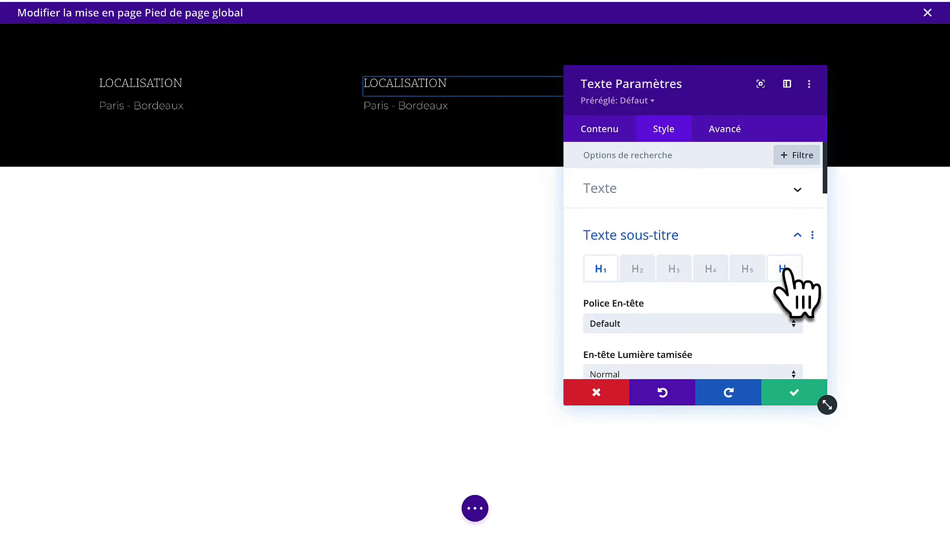
pyautogui.click(785, 267)
pyautogui.scroll(-1, 687, 297)
pyautogui.scroll(-5, 692, 302)
pyautogui.scroll(2, 683, 279)
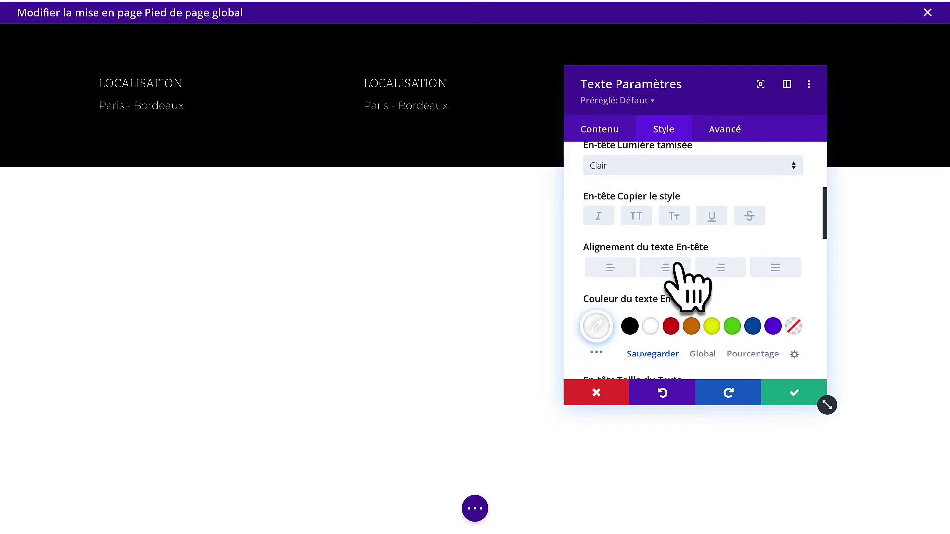
pyautogui.click(665, 270)
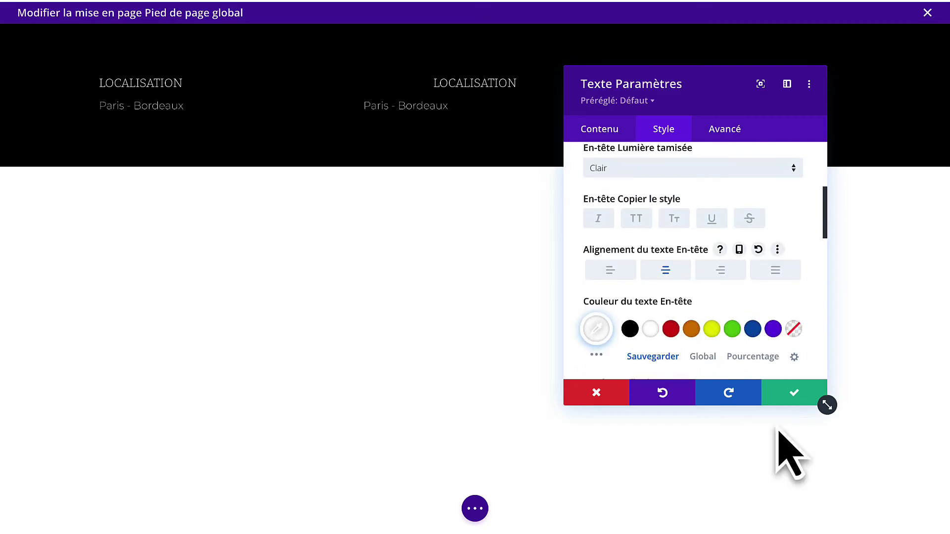
pyautogui.click(609, 131)
pyautogui.moveTo(693, 316); pyautogui.dragTo(541, 319)
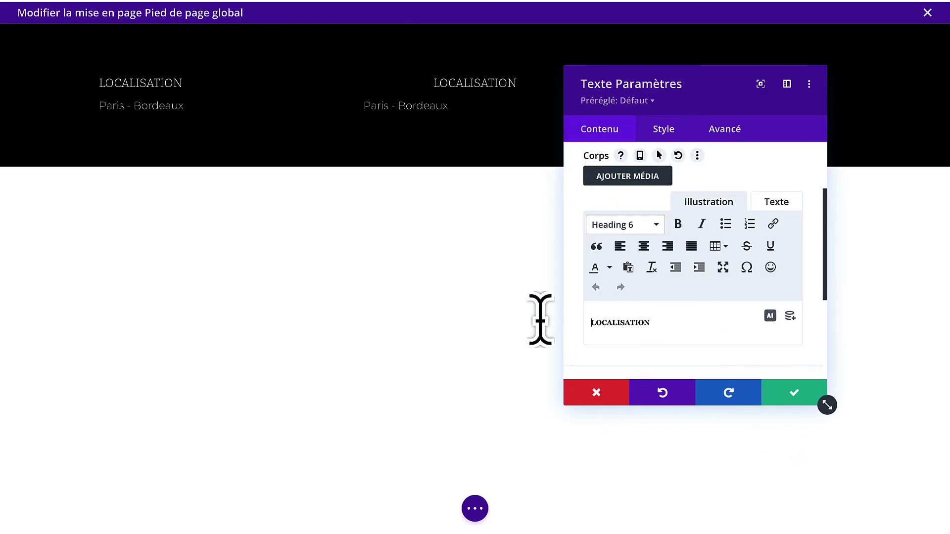
pyautogui.write('E-MAIL')
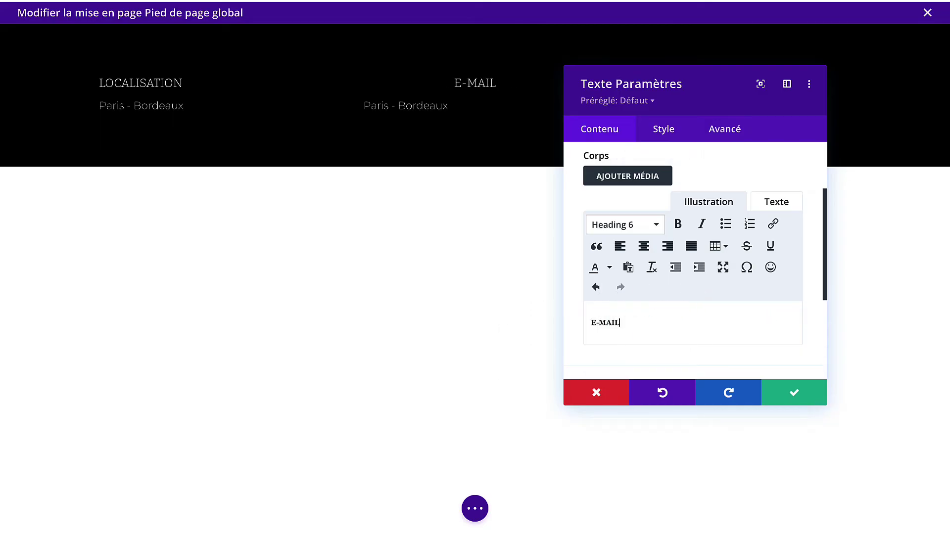
pyautogui.click(797, 393)
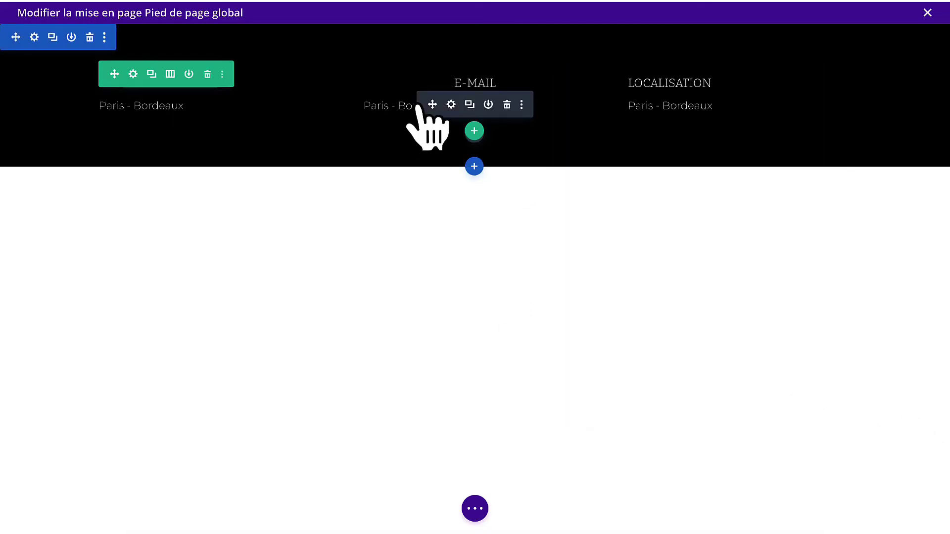
# Centre the text below and replace Paris - Bordeaux with the studio's contact e-mail address.
pyautogui.click(451, 105)
pyautogui.click(652, 132)
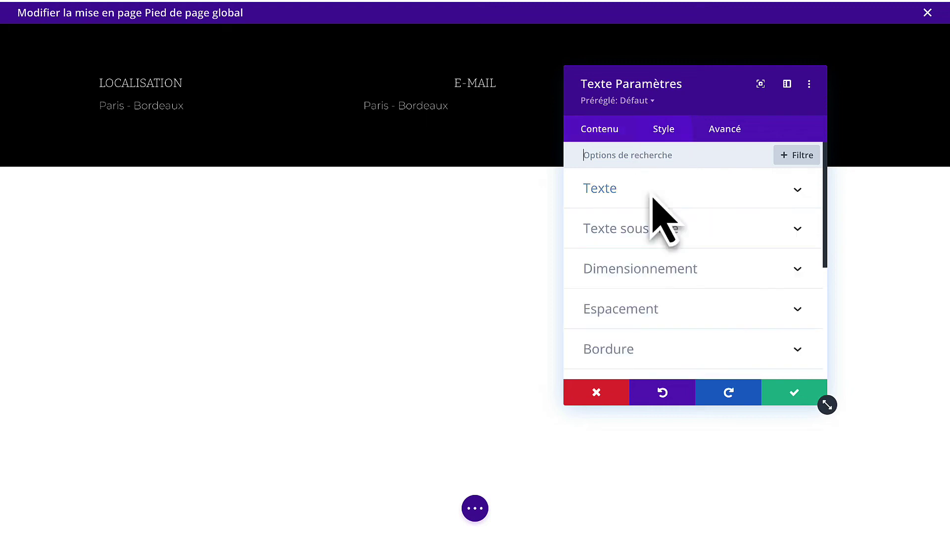
pyautogui.click(650, 198)
pyautogui.scroll(-4, 665, 314)
pyautogui.scroll(-5, 658, 306)
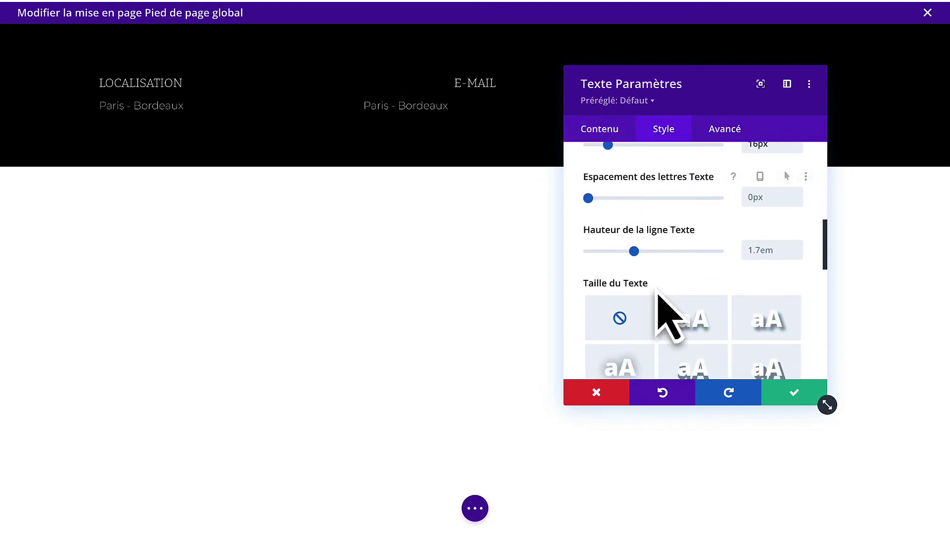
pyautogui.click(664, 278)
pyautogui.click(616, 140)
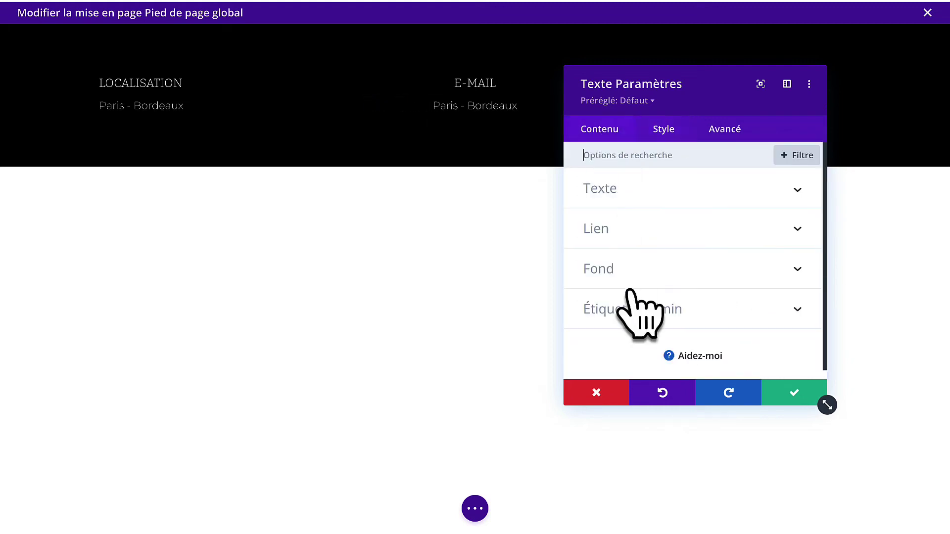
pyautogui.click(636, 198)
pyautogui.scroll(-3, 677, 270)
pyautogui.moveTo(677, 268); pyautogui.dragTo(511, 252)
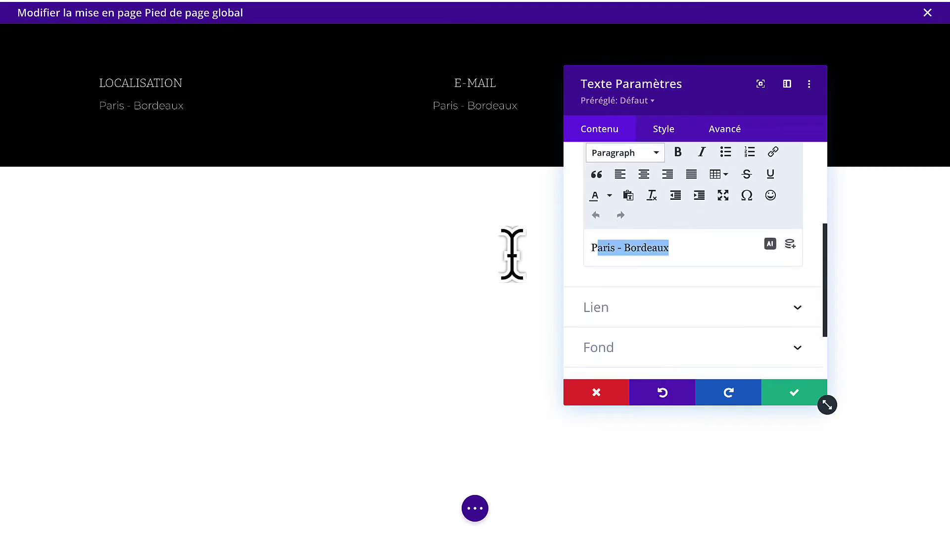
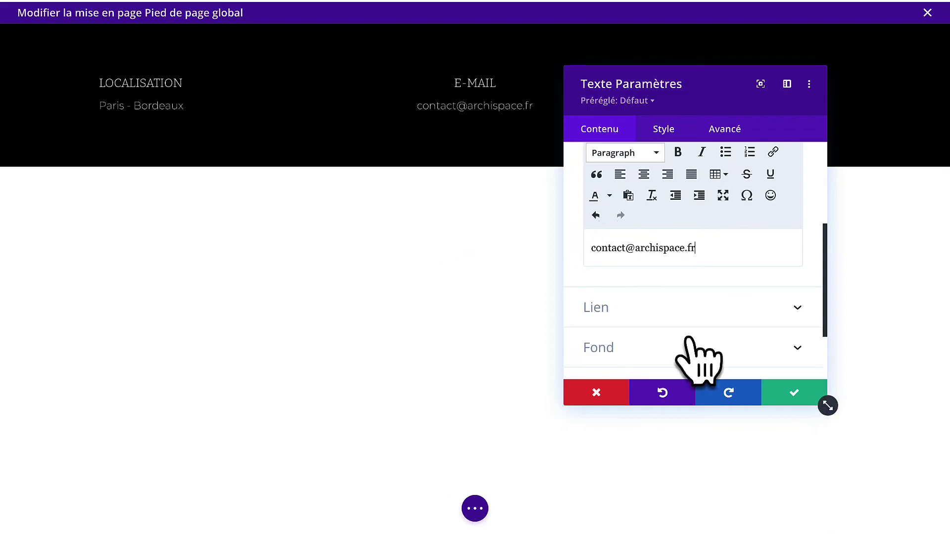
pyautogui.click(792, 394)
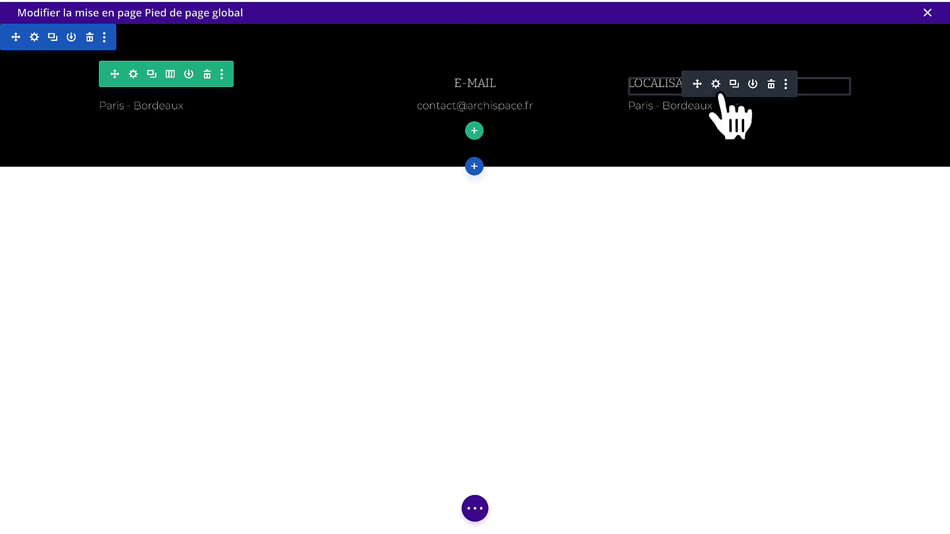
# Right-align the third column's LOCALISATION heading and save.
pyautogui.click(715, 85)
pyautogui.click(662, 133)
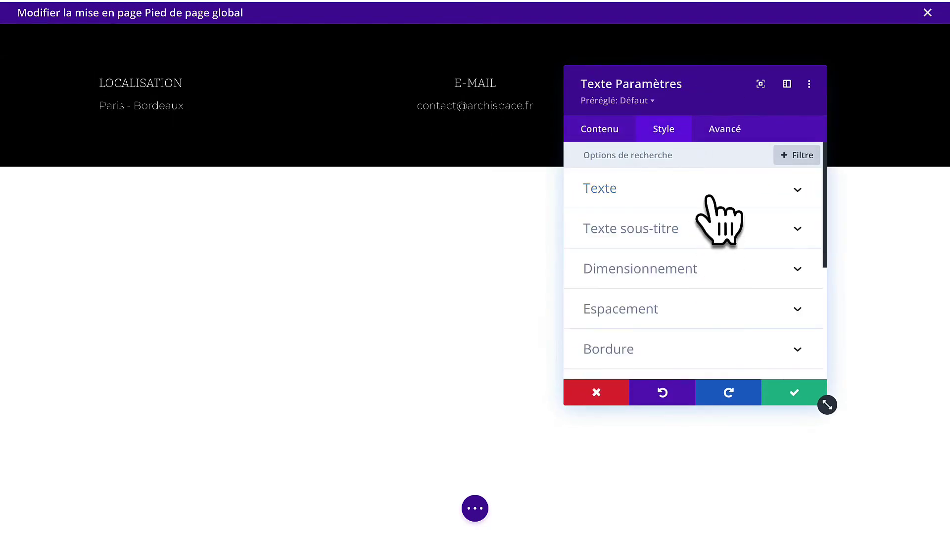
pyautogui.click(709, 191)
pyautogui.scroll(-1, 692, 277)
pyautogui.scroll(1, 698, 317)
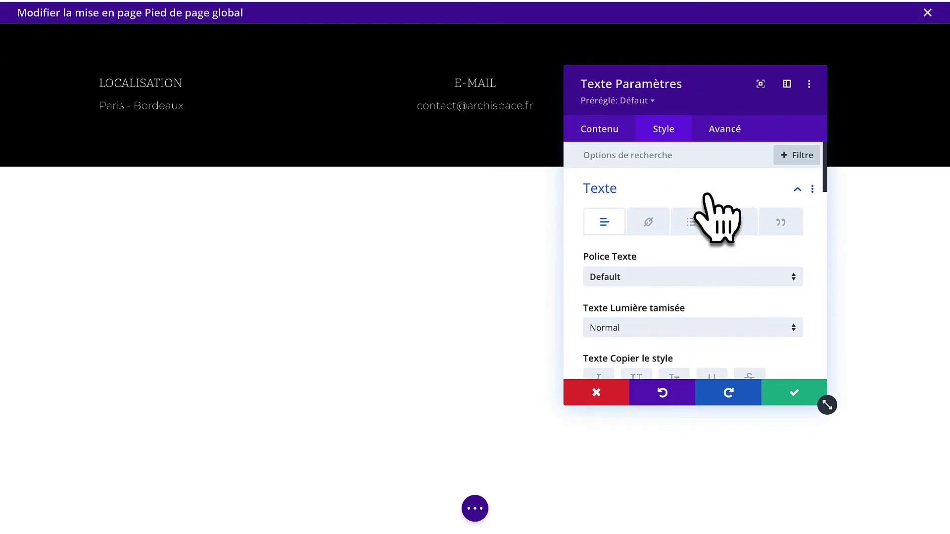
pyautogui.click(707, 198)
pyautogui.click(697, 231)
pyautogui.scroll(-4, 735, 276)
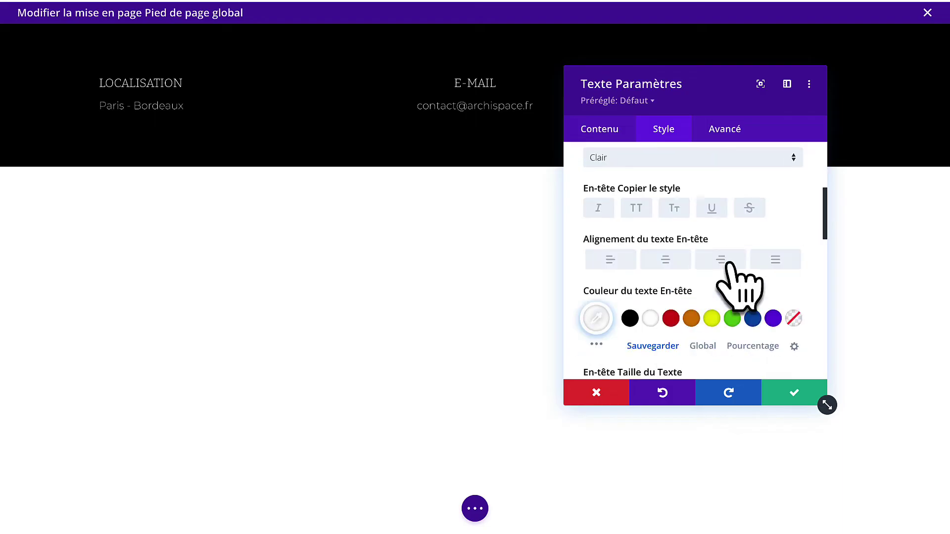
pyautogui.click(781, 396)
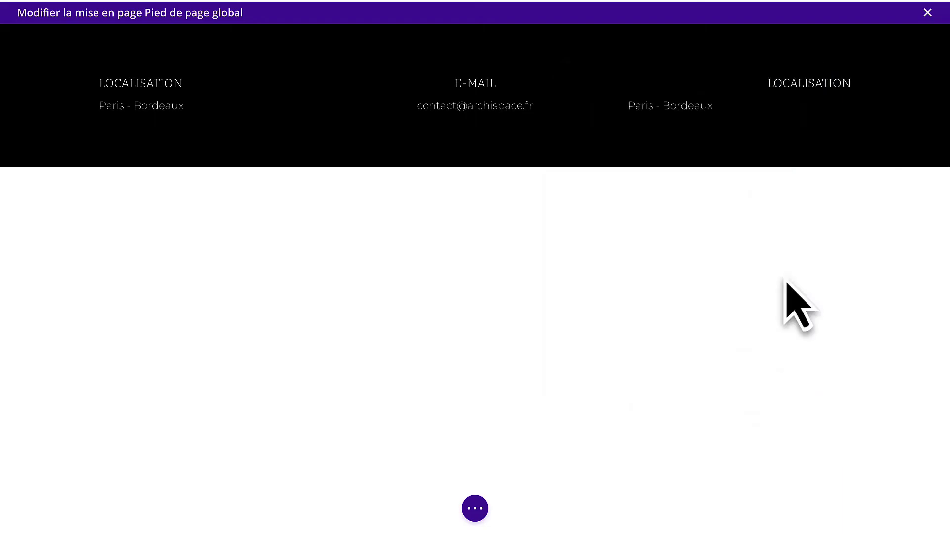
# Right-align the third column's Paris - Bordeaux text and save.
pyautogui.click(713, 104)
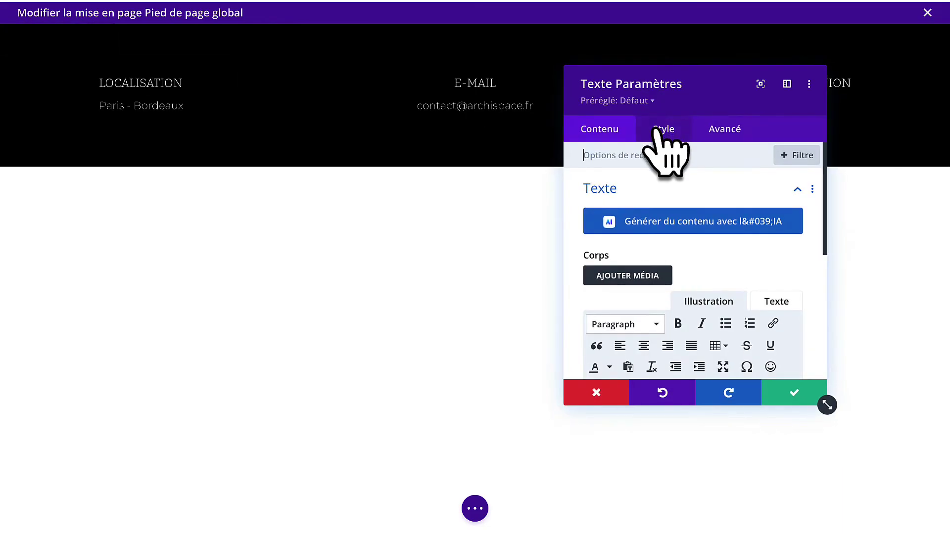
pyautogui.click(663, 130)
pyautogui.click(681, 201)
pyautogui.scroll(-10, 692, 275)
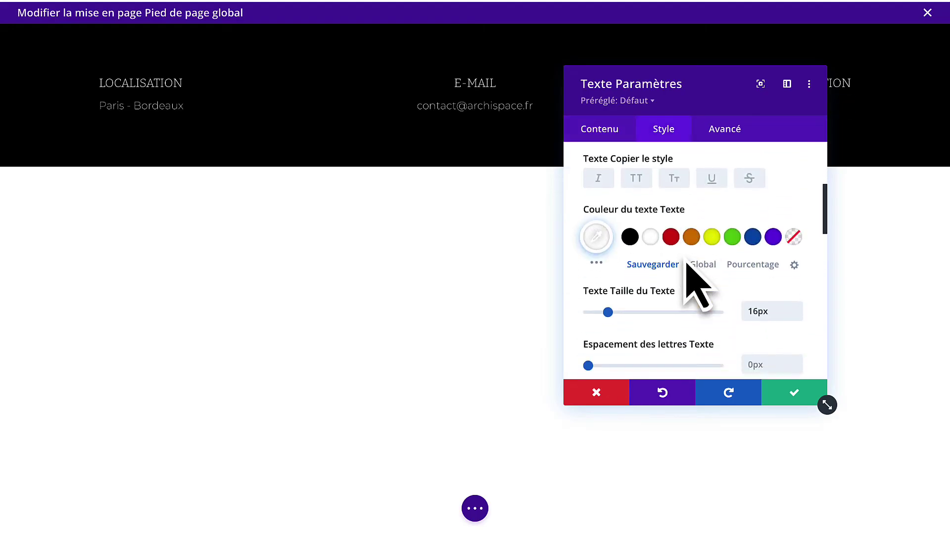
pyautogui.click(720, 261)
pyautogui.click(771, 393)
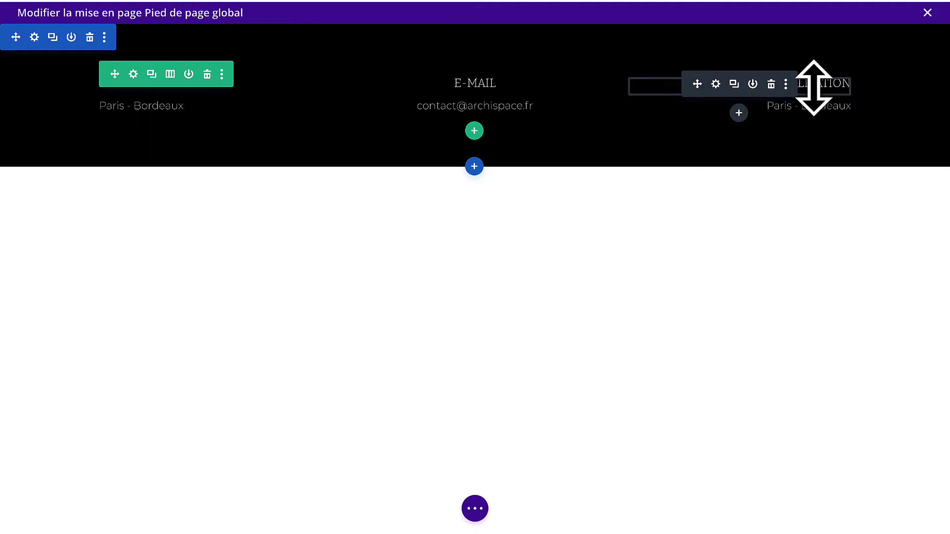
# Replace the third column's heading with TELEPHONE and save.
pyautogui.click(715, 84)
pyautogui.scroll(-2, 675, 324)
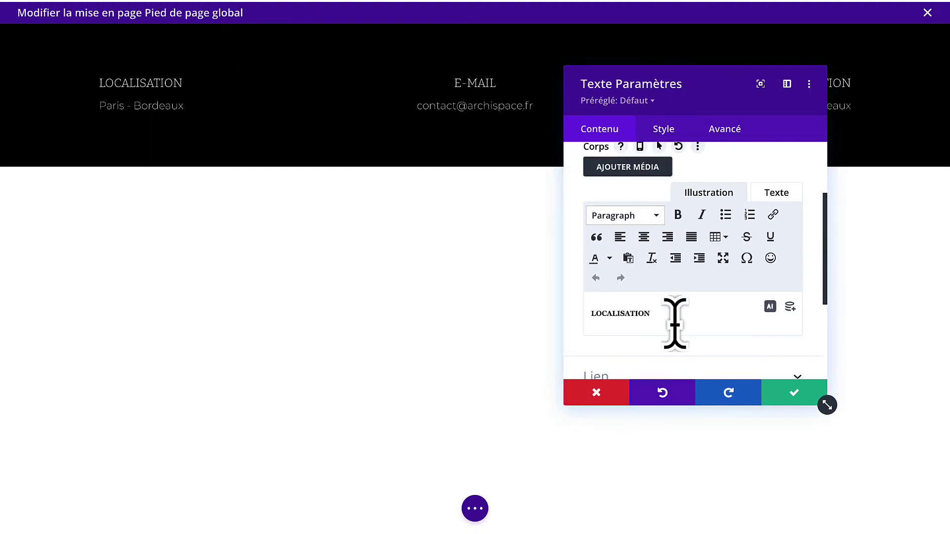
pyautogui.moveTo(675, 324); pyautogui.dragTo(517, 318)
pyautogui.write('TELE')
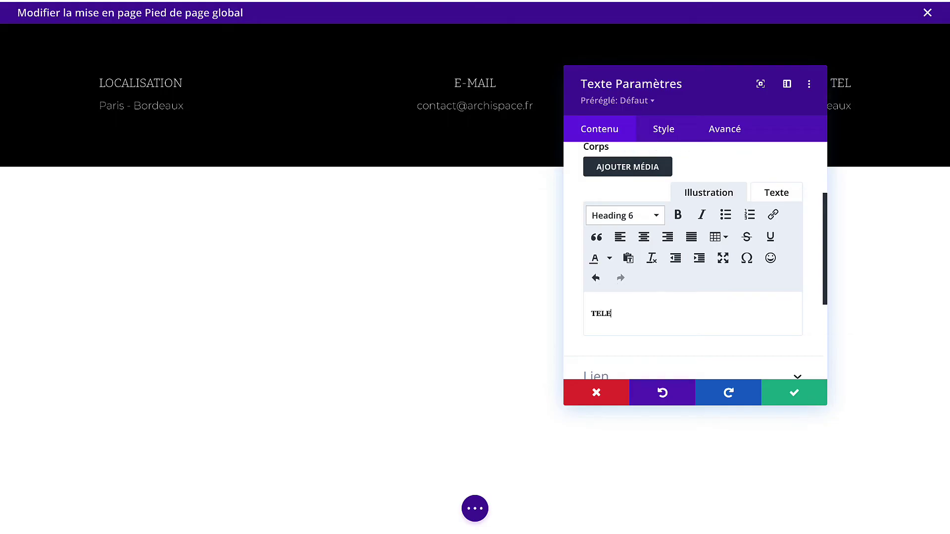
pyautogui.write('PHONE')
pyautogui.click(800, 398)
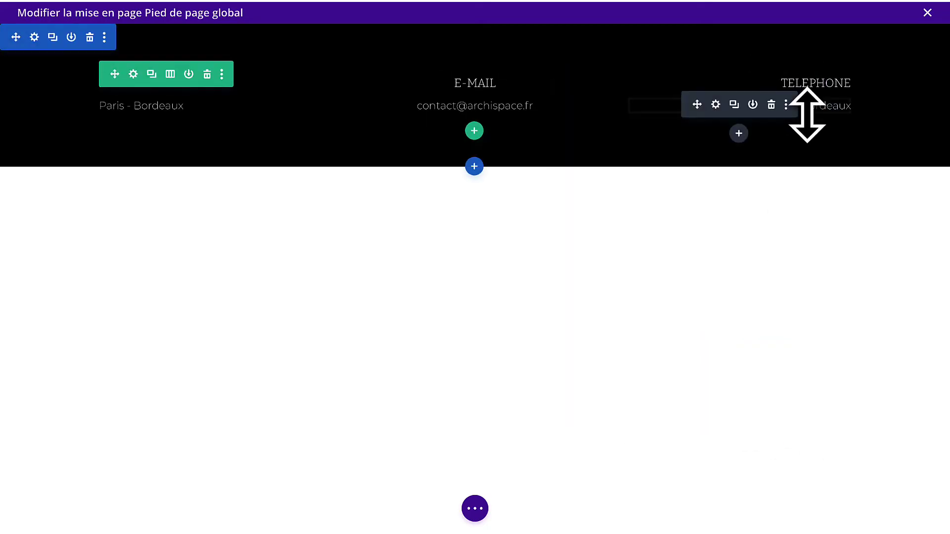
# Enter the telephone number as the third column's body text and save.
pyautogui.click(715, 104)
pyautogui.click(777, 301)
pyautogui.scroll(-3, 777, 313)
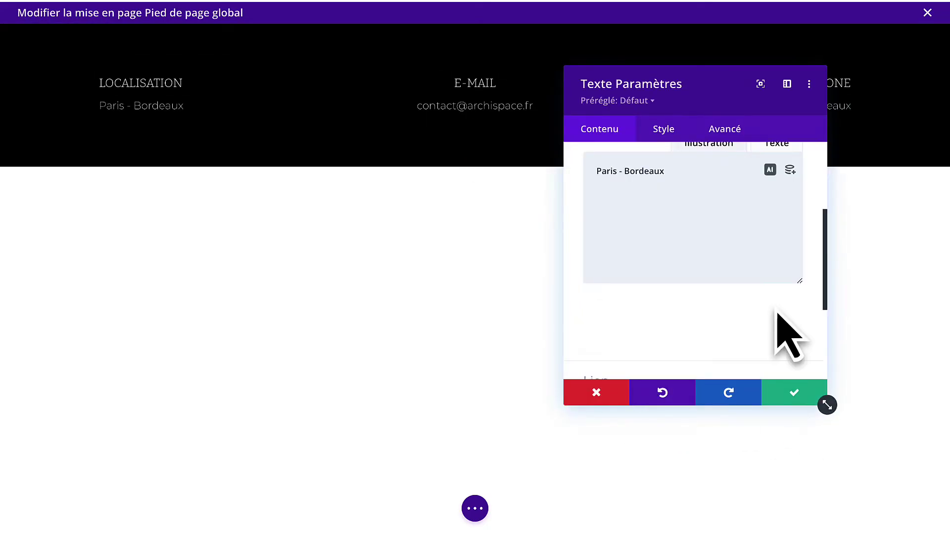
pyautogui.scroll(-1, 698, 318)
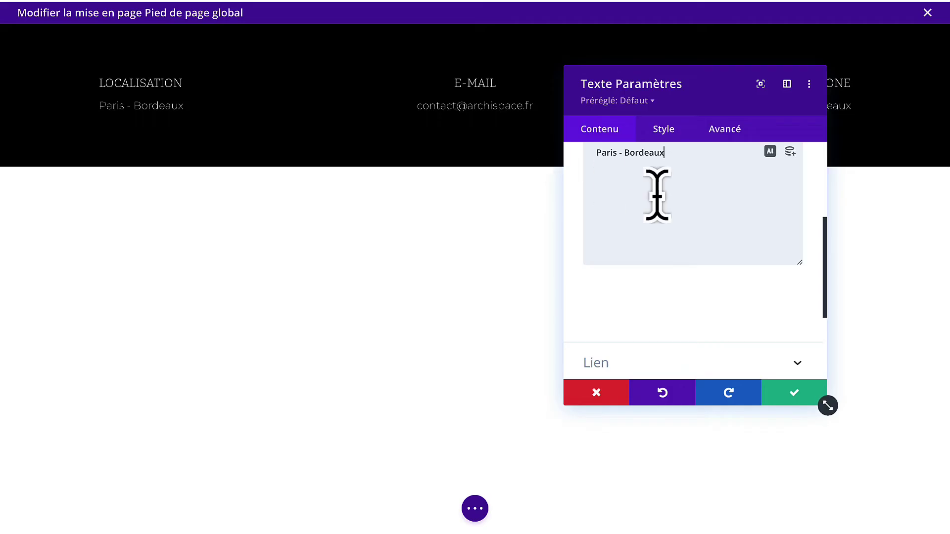
pyautogui.scroll(2, 654, 198)
pyautogui.write('+33 5 55 55 55 55')
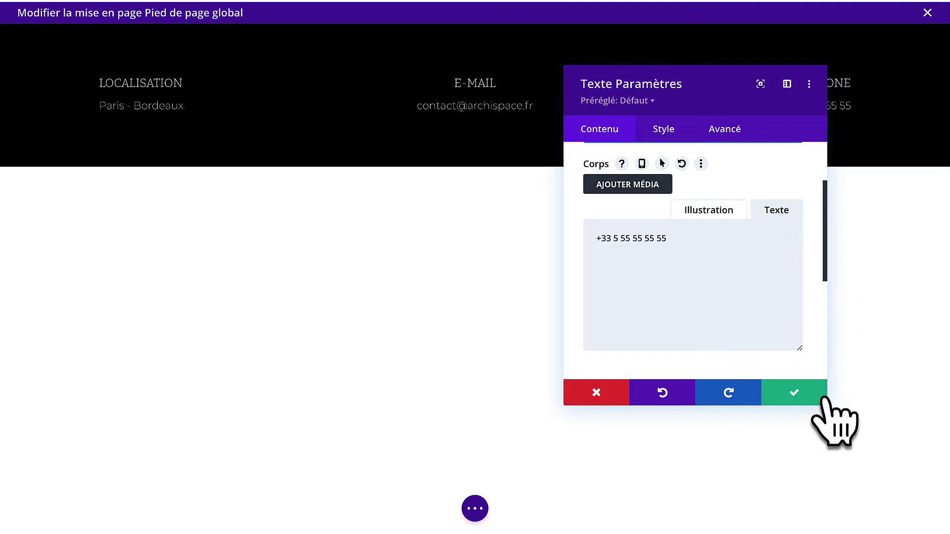
pyautogui.click(794, 396)
# Duplicate the footer row and reduce the copy to a single column.
pyautogui.moveTo(176, 87)
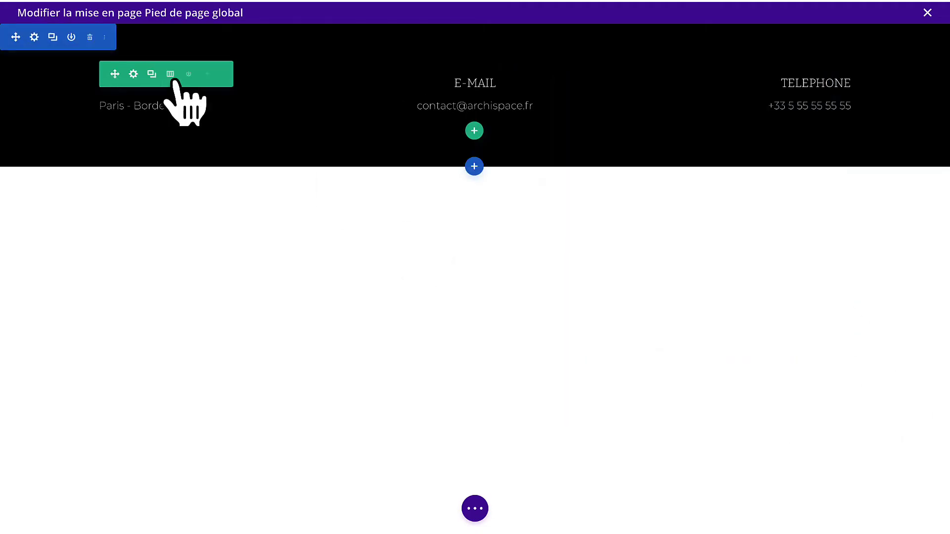
pyautogui.click(151, 74)
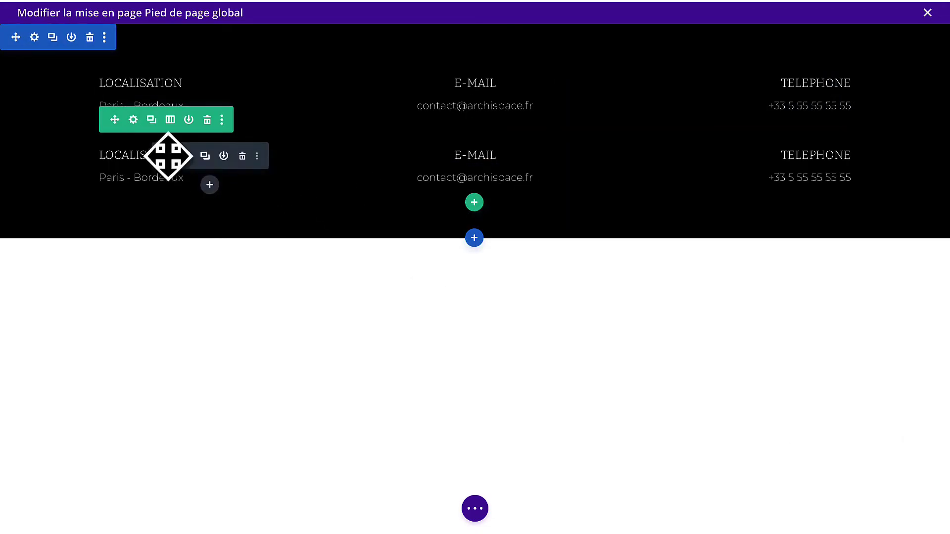
pyautogui.click(133, 119)
pyautogui.click(780, 249)
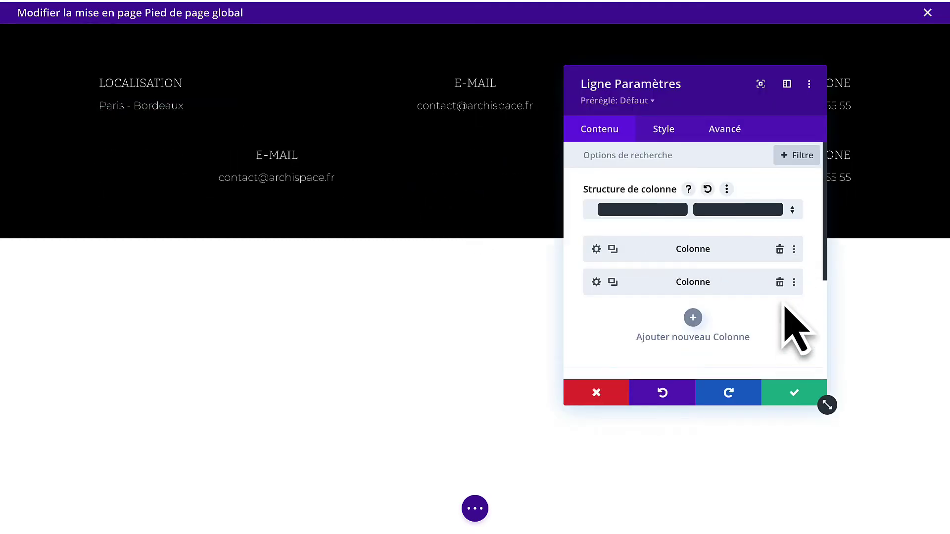
pyautogui.click(779, 282)
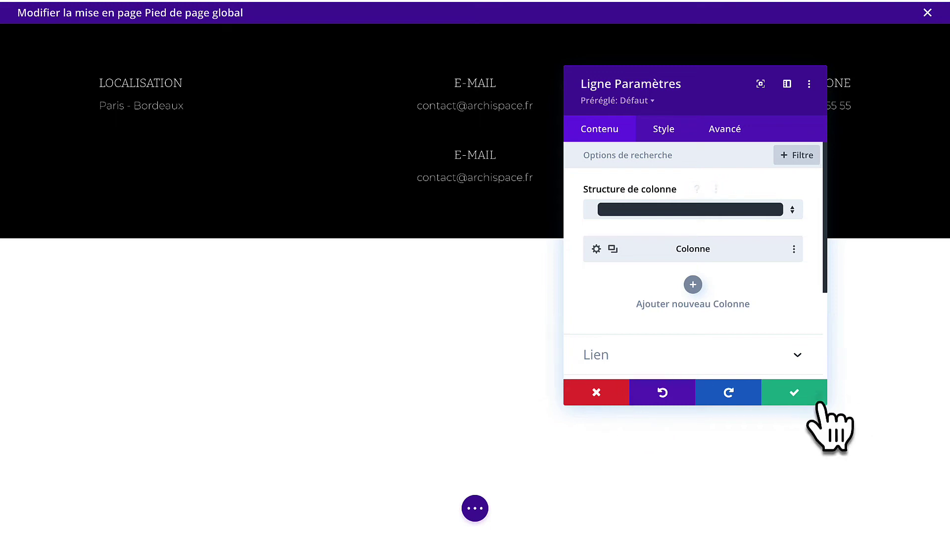
pyautogui.click(791, 398)
# Replace the new row's text with the pasted © tout droits réservés line.
pyautogui.moveTo(502, 179)
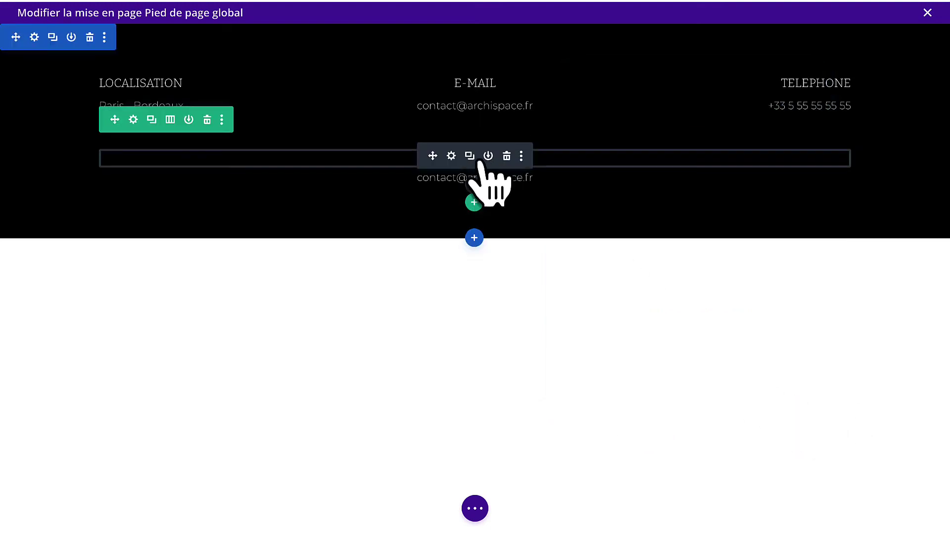
pyautogui.click(451, 157)
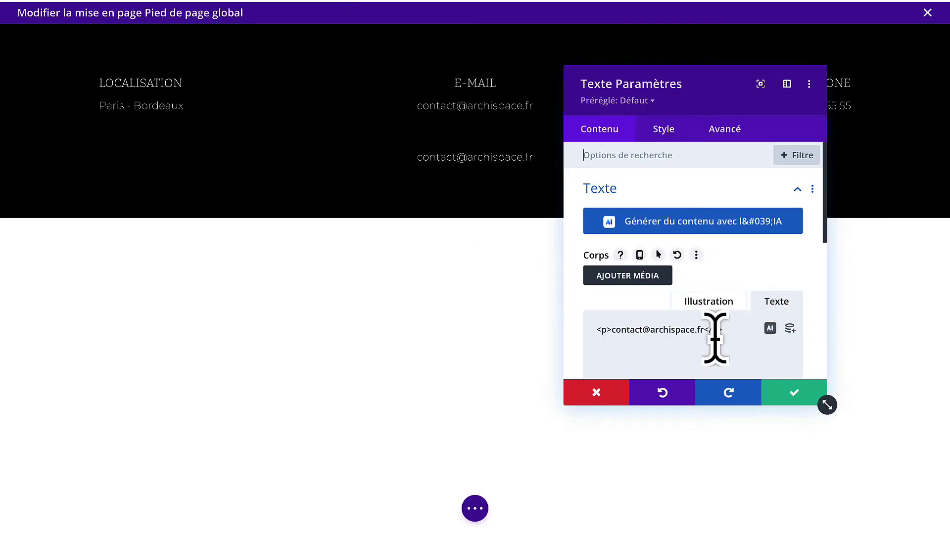
pyautogui.tripleClick(745, 334)
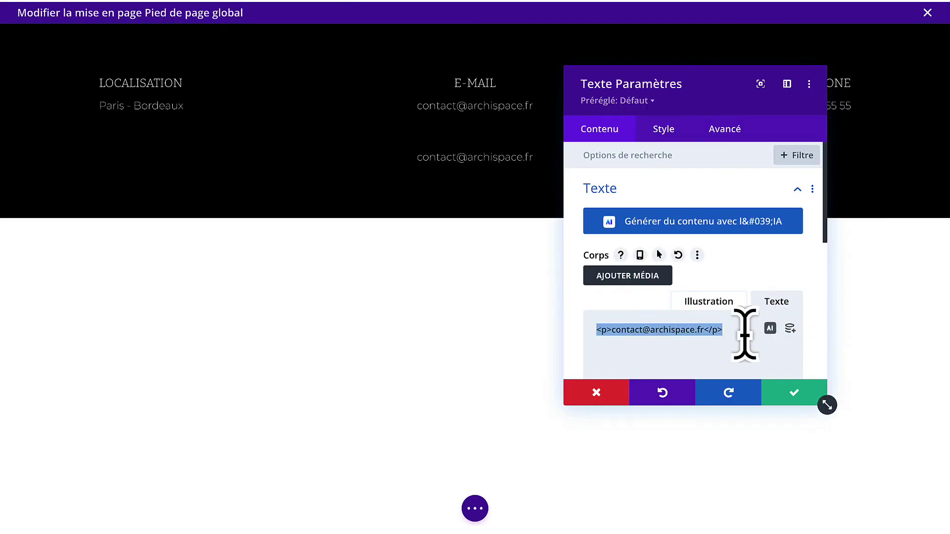
pyautogui.write('© tout droits réservés')
# Set the copyright text to 14px in semi-transparent white rgba(255,255,255,0.71).
pyautogui.click(664, 130)
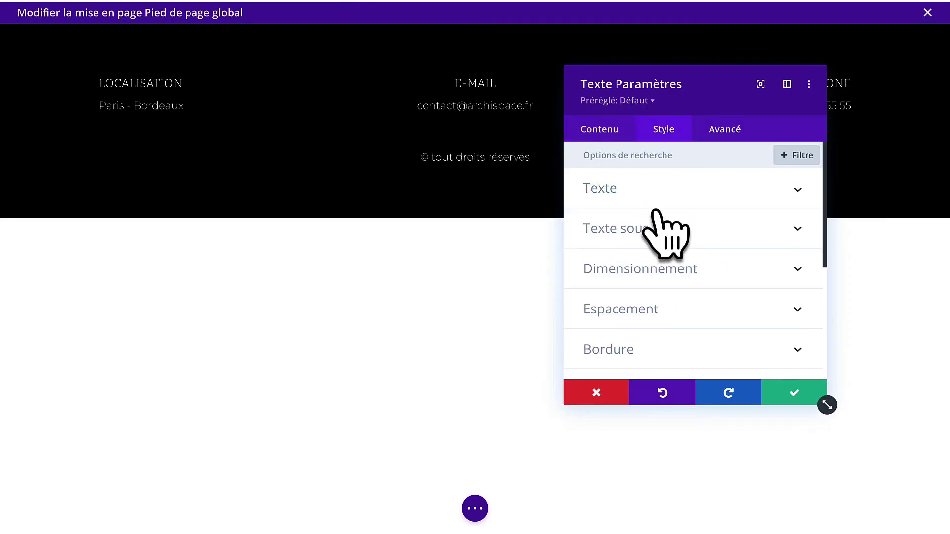
pyautogui.click(673, 197)
pyautogui.scroll(-5, 681, 315)
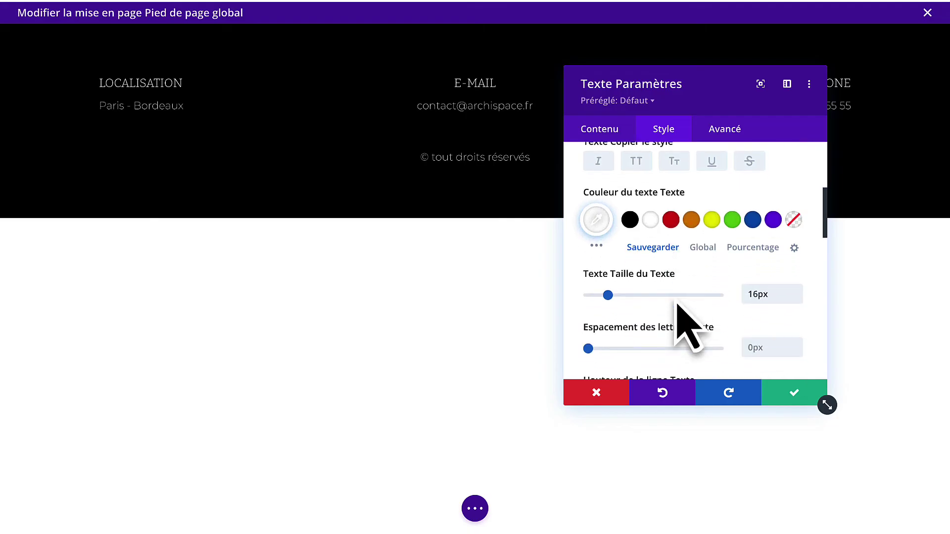
pyautogui.click(796, 297)
pyautogui.click(797, 298)
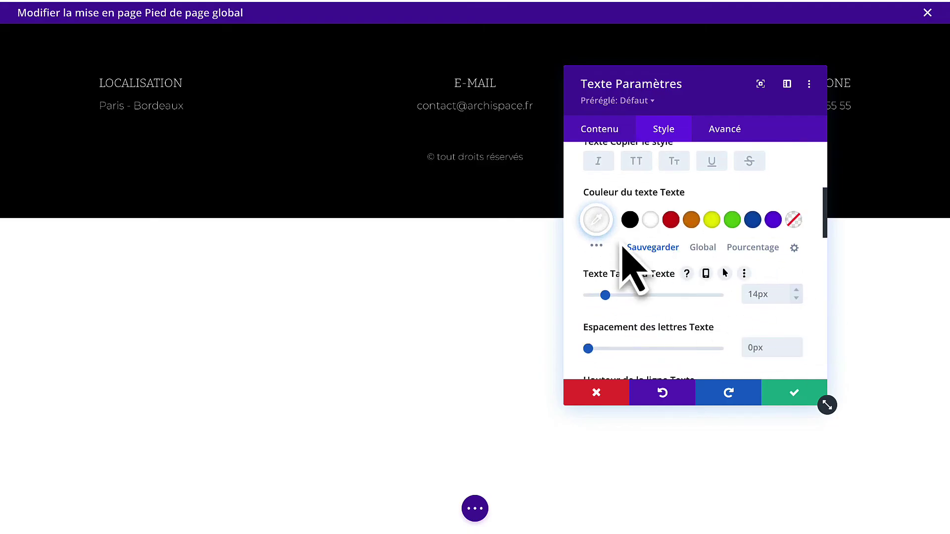
pyautogui.click(596, 220)
pyautogui.moveTo(788, 233); pyautogui.dragTo(790, 260)
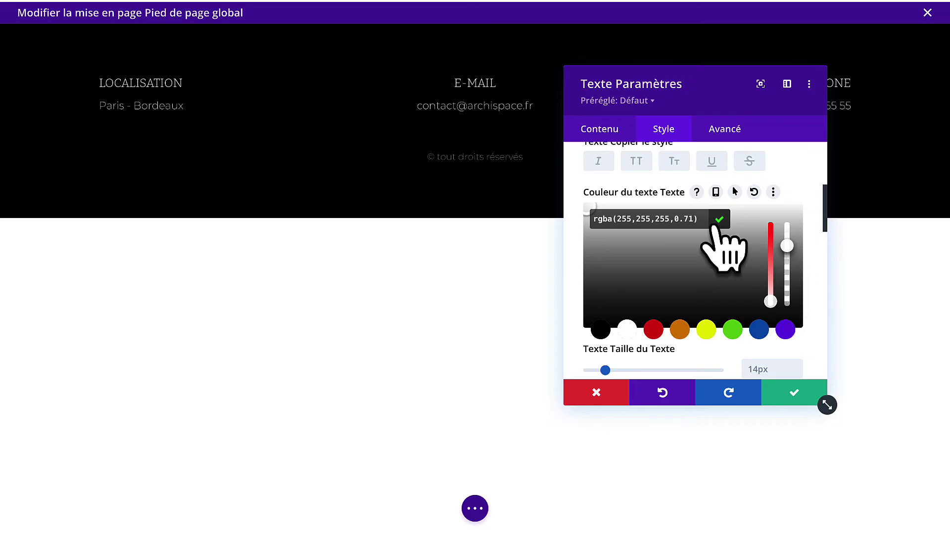
pyautogui.click(718, 219)
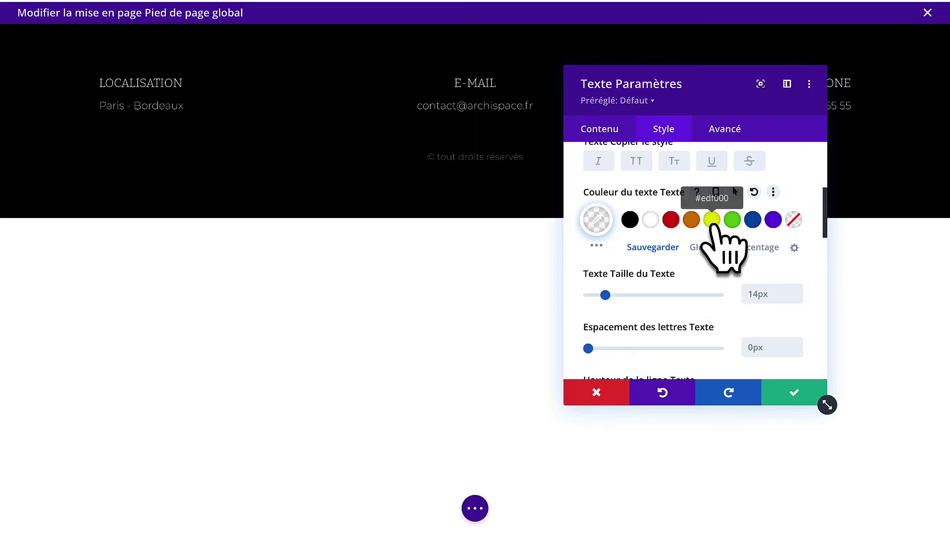
pyautogui.click(791, 395)
# Reduce the footer section and copyright row bottom padding, then save and close the footer.
pyautogui.moveTo(504, 204); pyautogui.dragTo(513, 157)
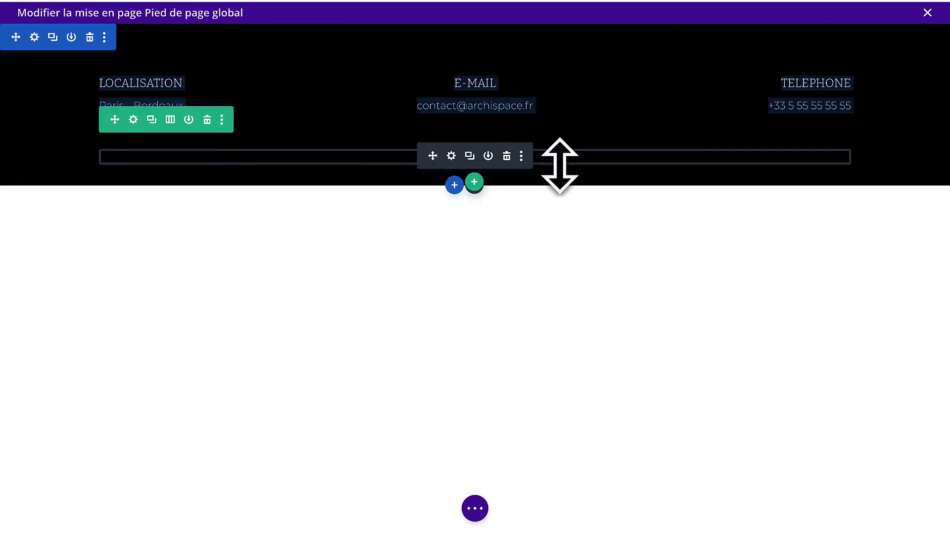
pyautogui.moveTo(562, 176); pyautogui.dragTo(564, 155)
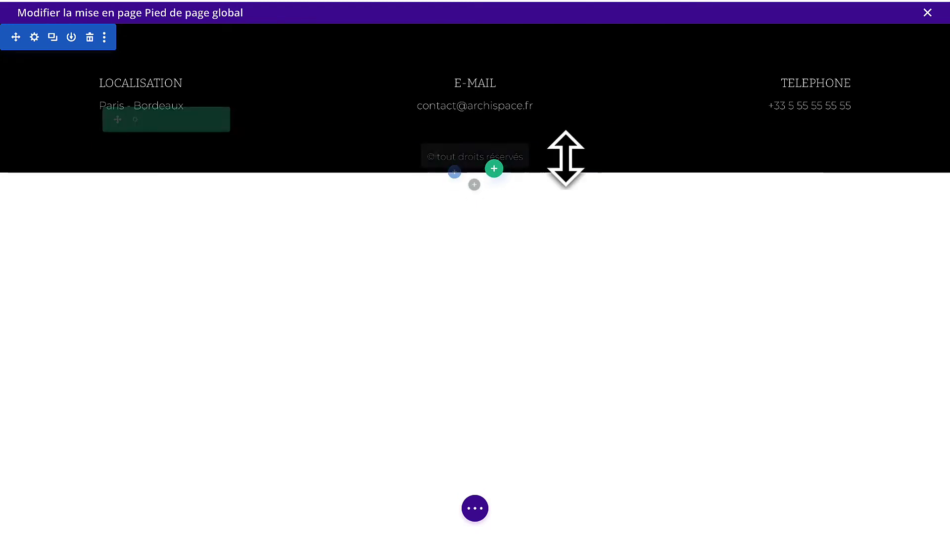
pyautogui.click(891, 511)
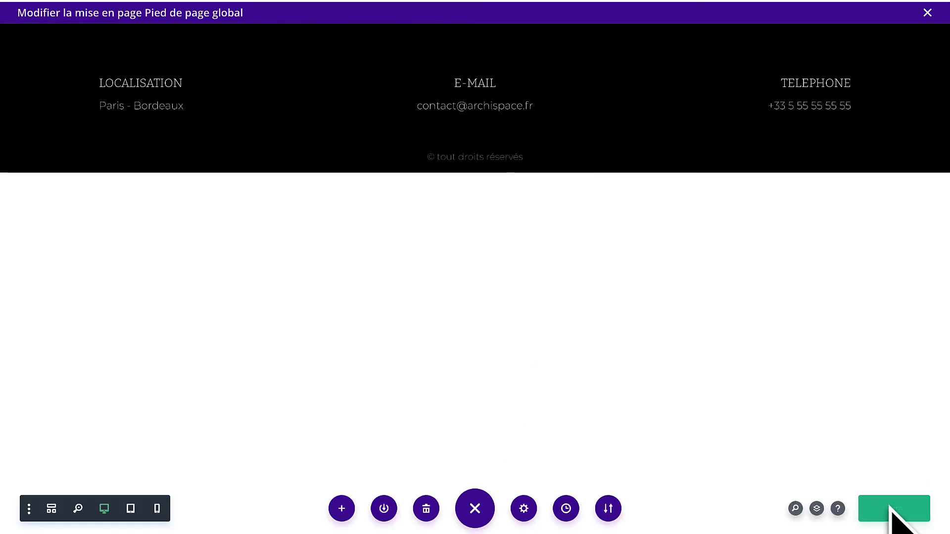
pyautogui.click(926, 15)
# Reload the live site and check the footer's LOCALISATION, E-MAIL and copyright text.
pyautogui.click(210, 61)
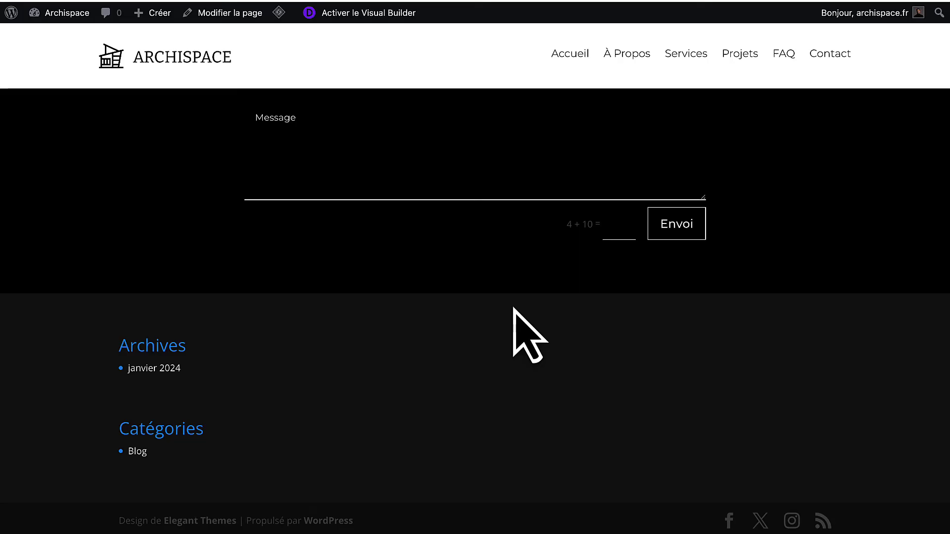
pyautogui.press('super+r')
pyautogui.scroll(-1, 513, 308)
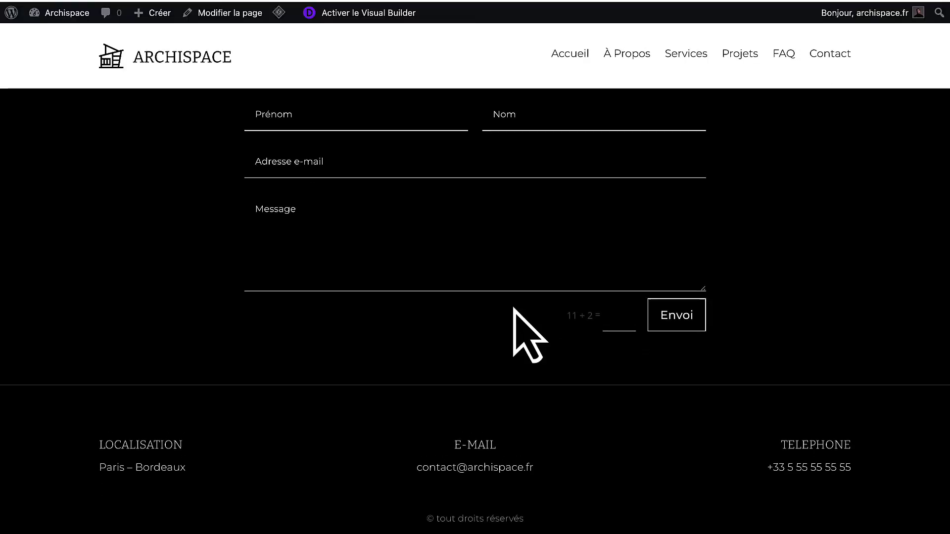
pyautogui.moveTo(99, 448); pyautogui.dragTo(498, 449)
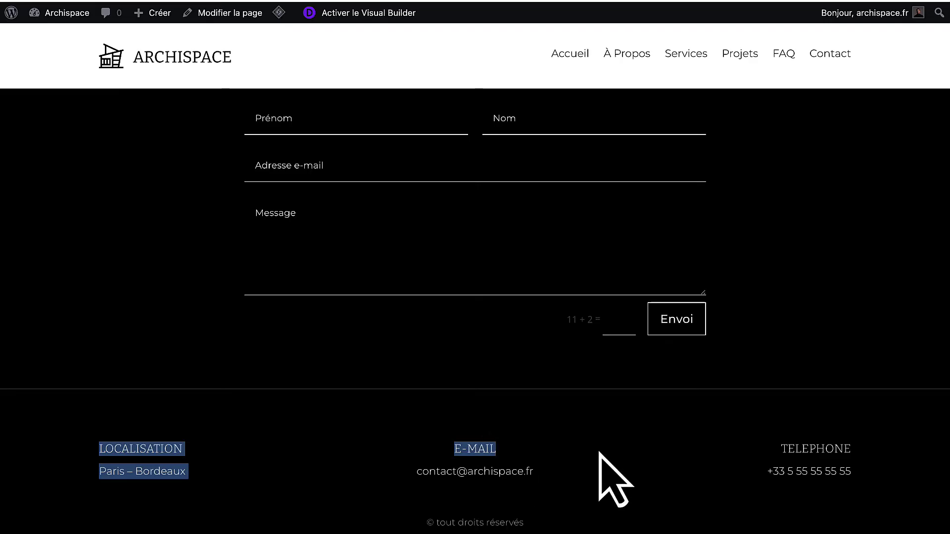
pyautogui.moveTo(537, 515); pyautogui.dragTo(364, 529)
pyautogui.click(403, 417)
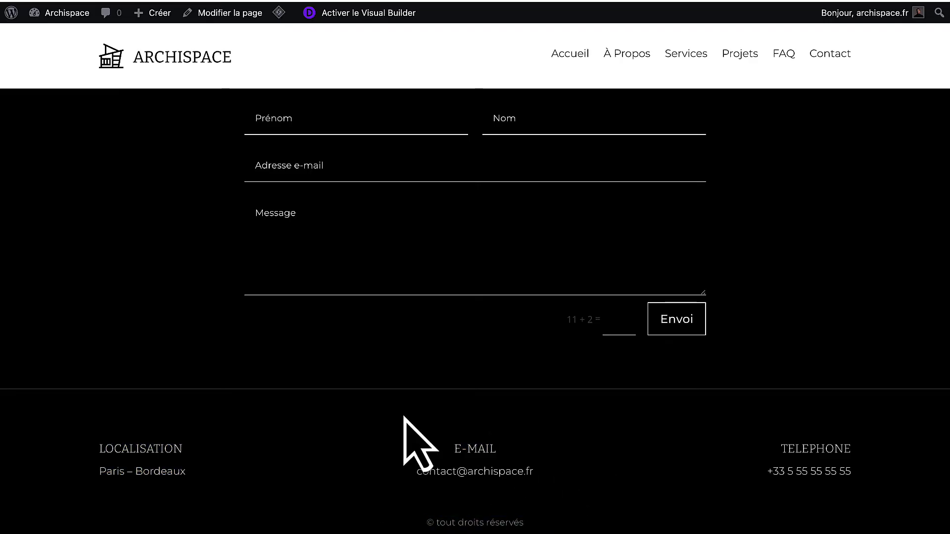
# Scroll through the footer again to review the E-MAIL heading and address.
pyautogui.scroll(4, 404, 418)
pyautogui.scroll(-4, 403, 418)
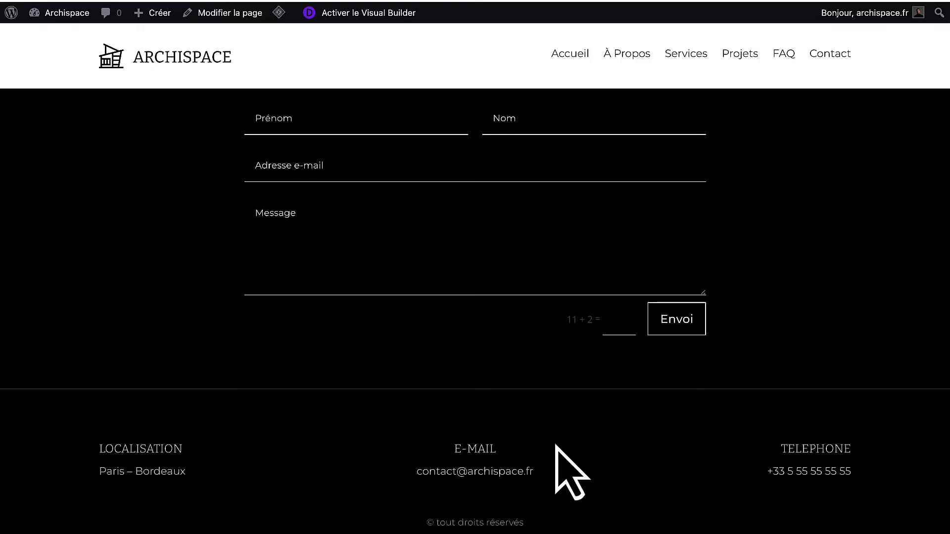
pyautogui.moveTo(551, 469); pyautogui.dragTo(424, 443)
pyautogui.click(422, 442)
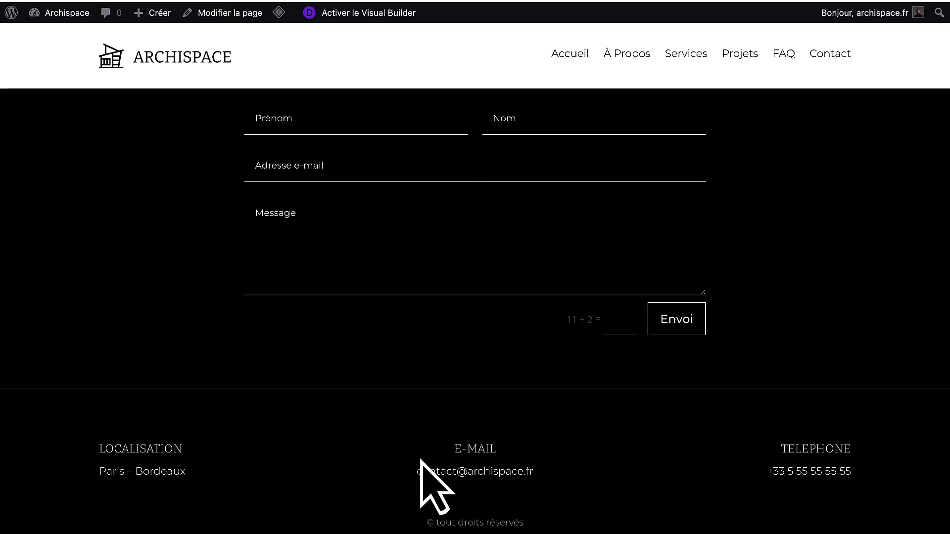
pyautogui.scroll(1, 405, 266)
pyautogui.scroll(-1, 405, 266)
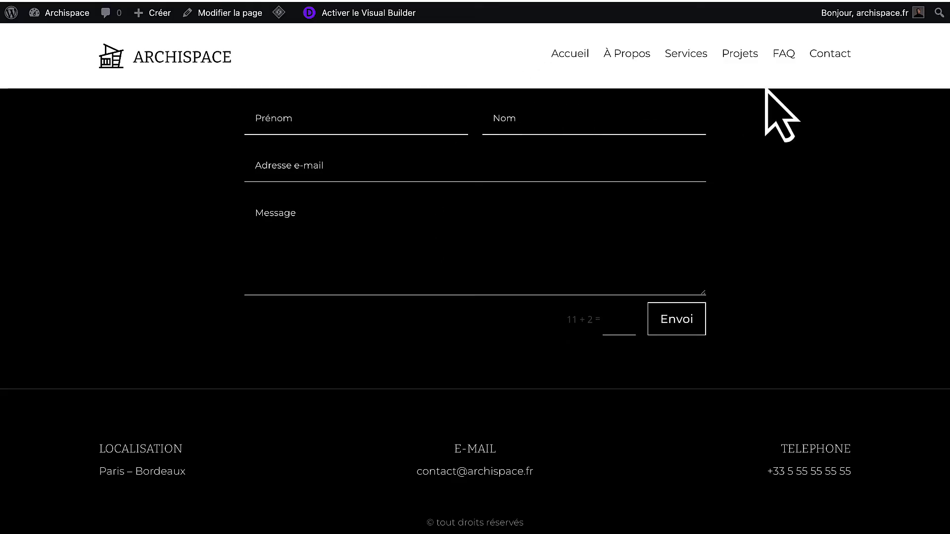
pyautogui.scroll(1, 587, 131)
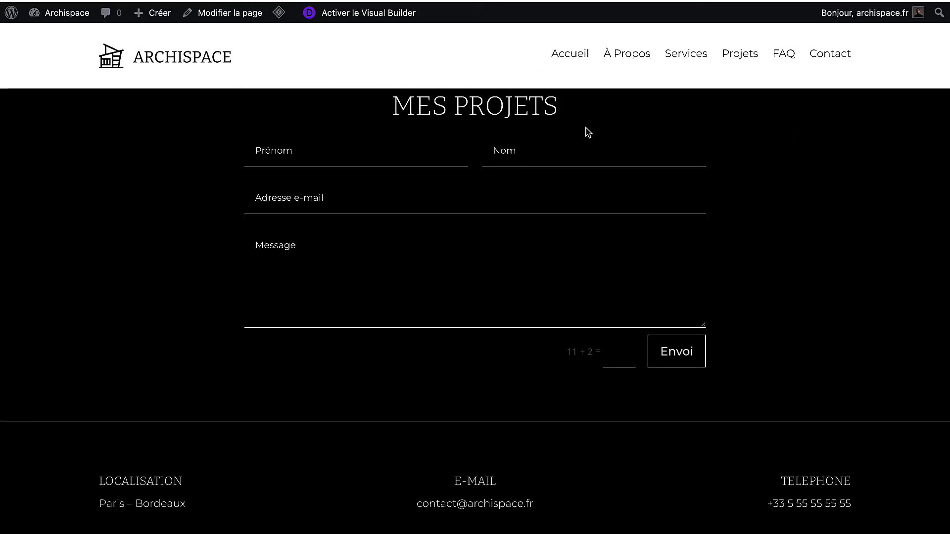
# Create a new page titled TEST, publish it, and view it on the site.
pyautogui.click(12, 30)
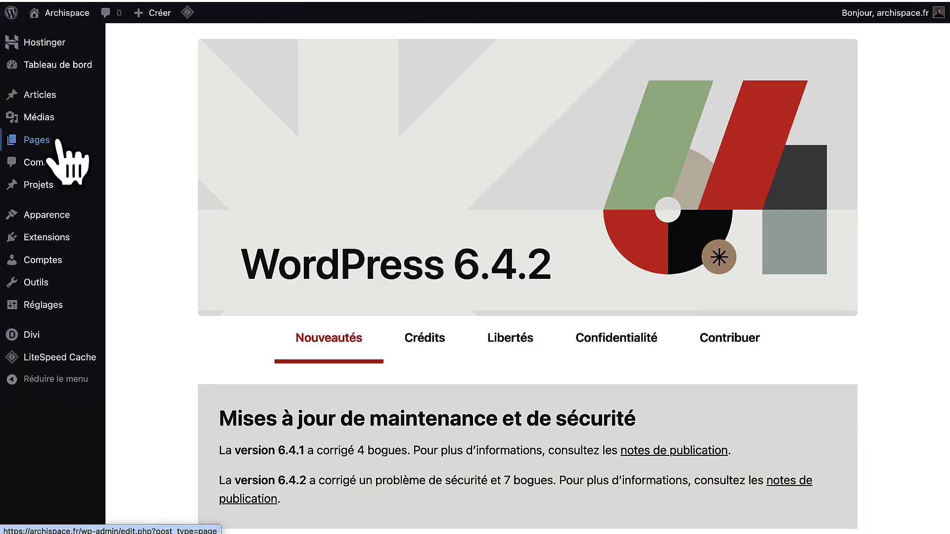
pyautogui.click(45, 146)
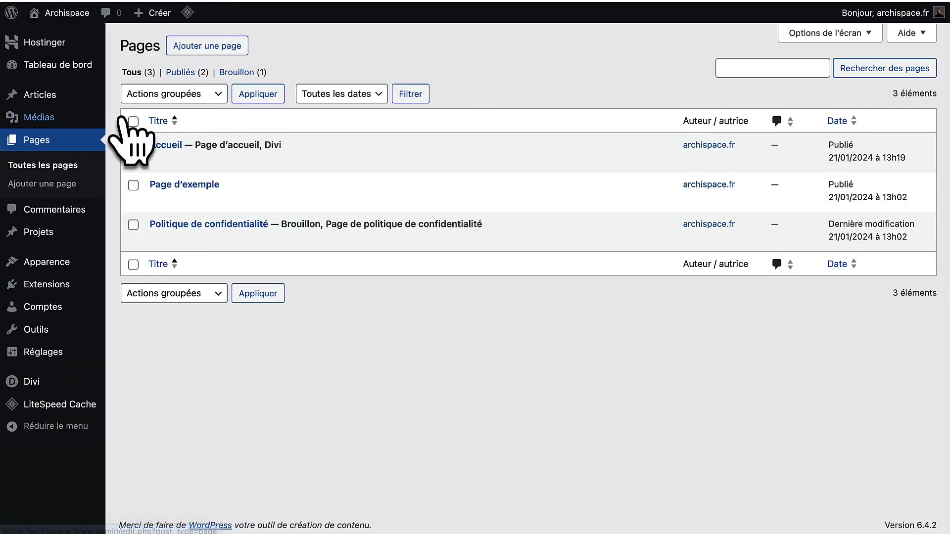
pyautogui.click(198, 46)
pyautogui.write('TEST')
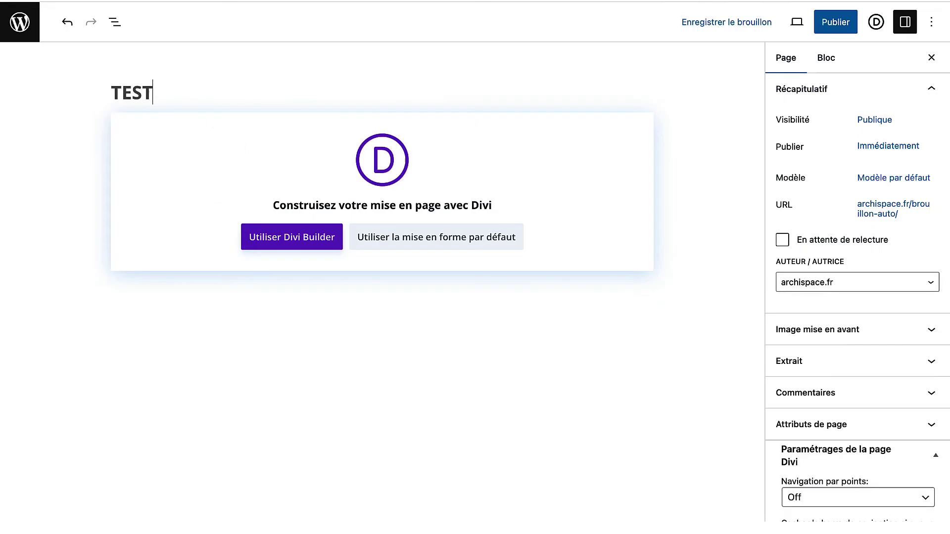
pyautogui.click(834, 21)
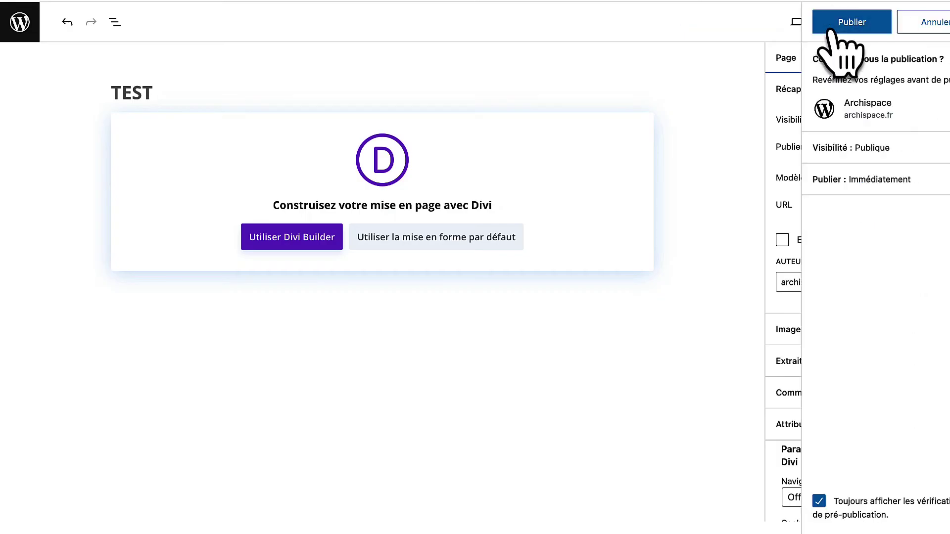
pyautogui.click(830, 25)
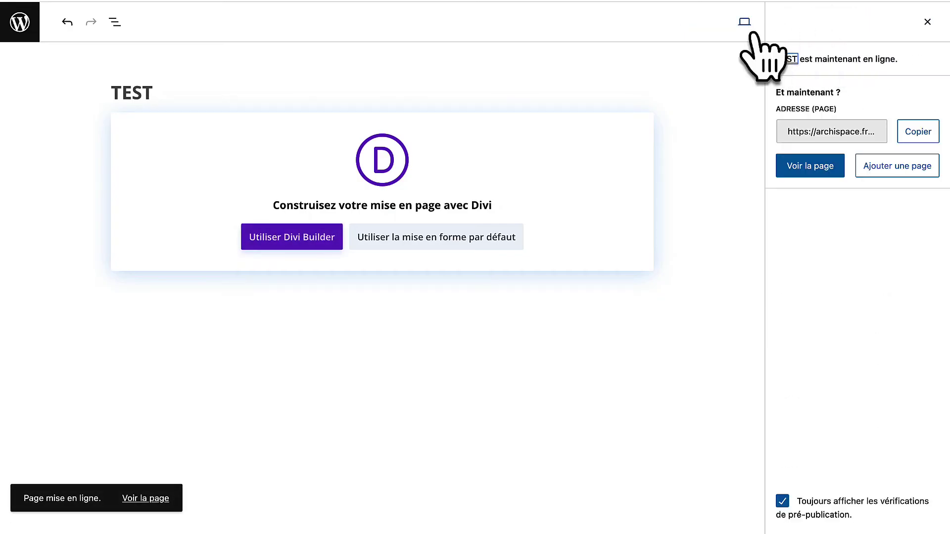
pyautogui.click(791, 171)
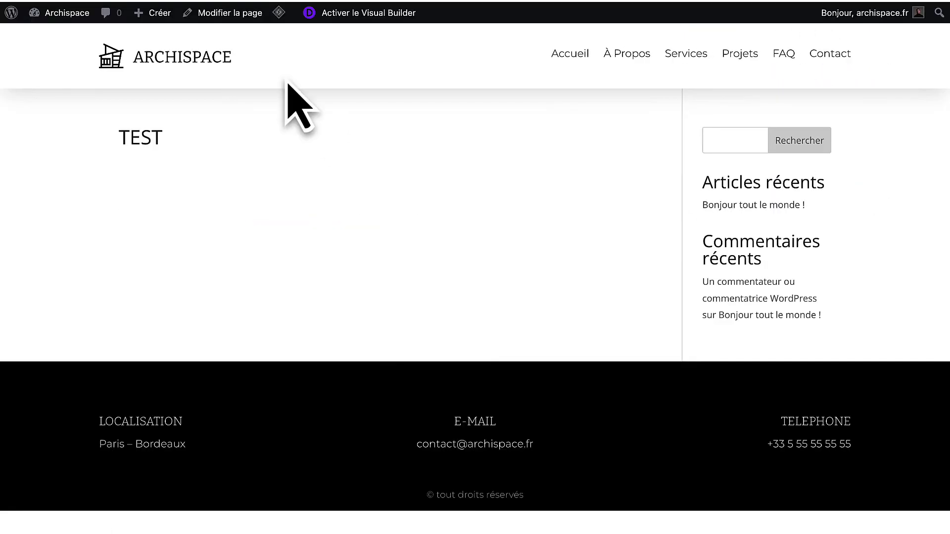
pyautogui.scroll(-2, 580, 494)
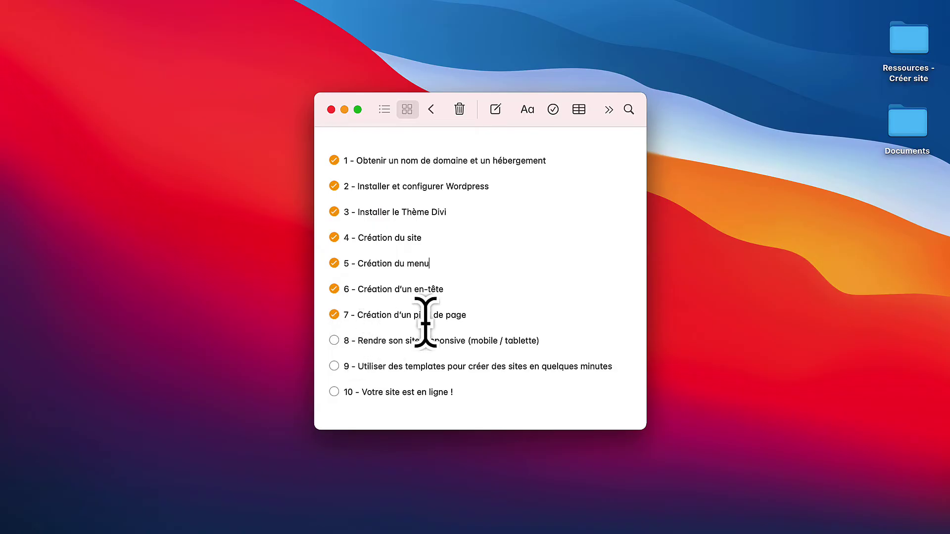
pyautogui.moveTo(469, 313); pyautogui.dragTo(396, 151)
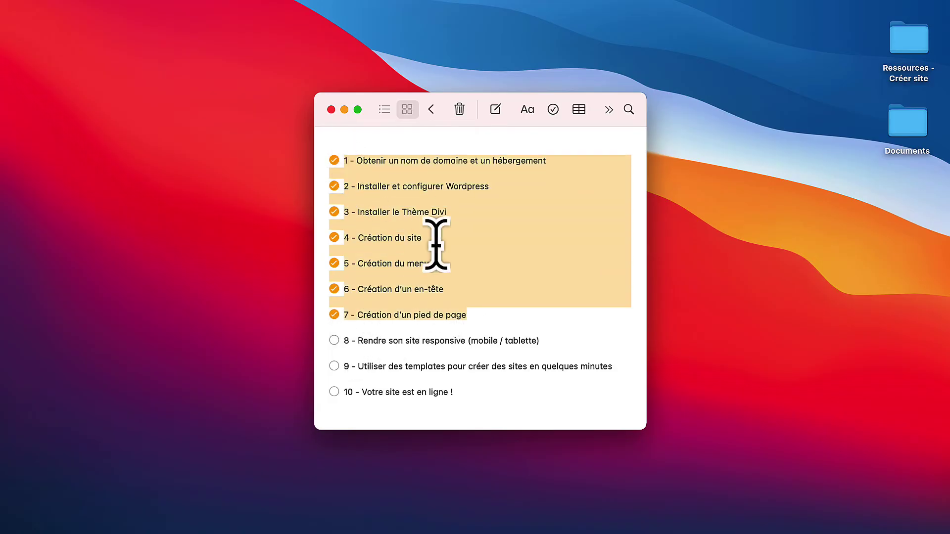
pyautogui.click(476, 341)
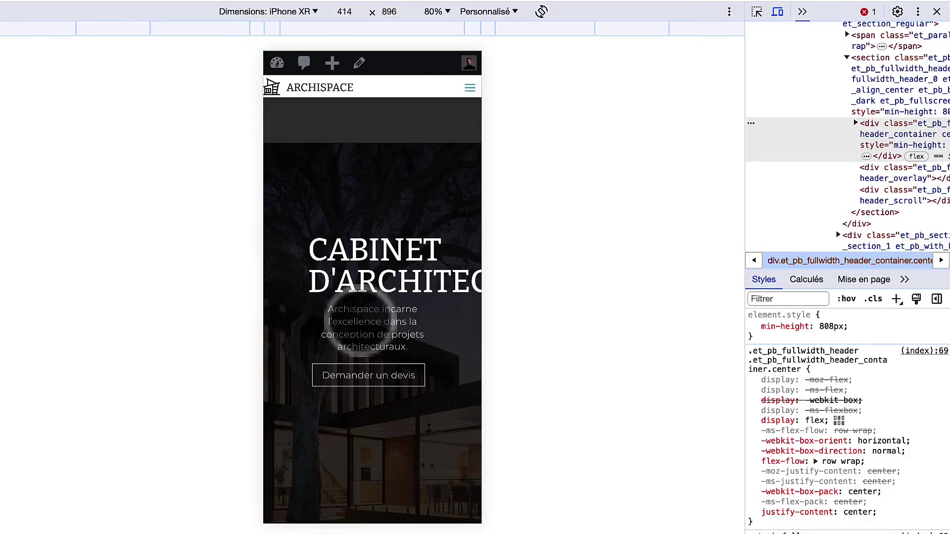
# Scroll up and down through the whole homepage in the iPhone XR phone view.
pyautogui.scroll(-15, 361, 321)
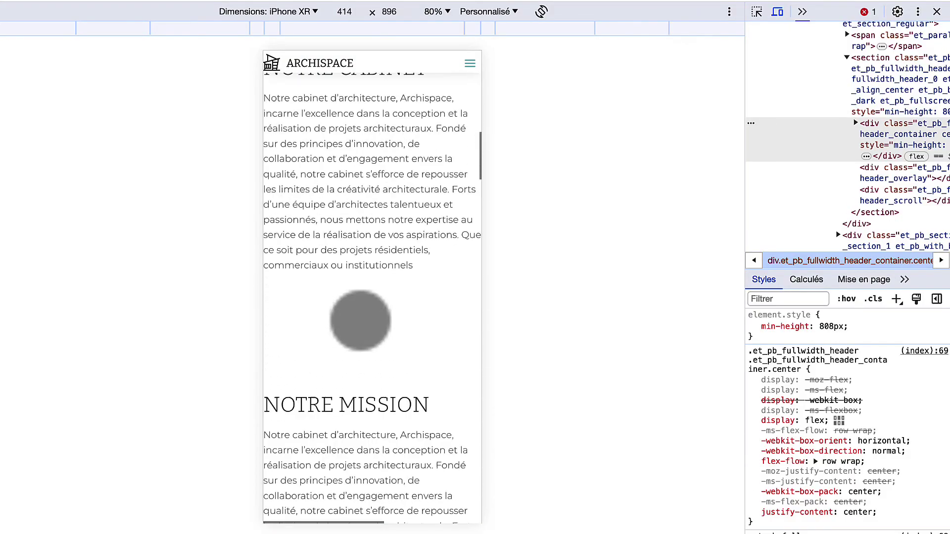
pyautogui.scroll(-15, 361, 321)
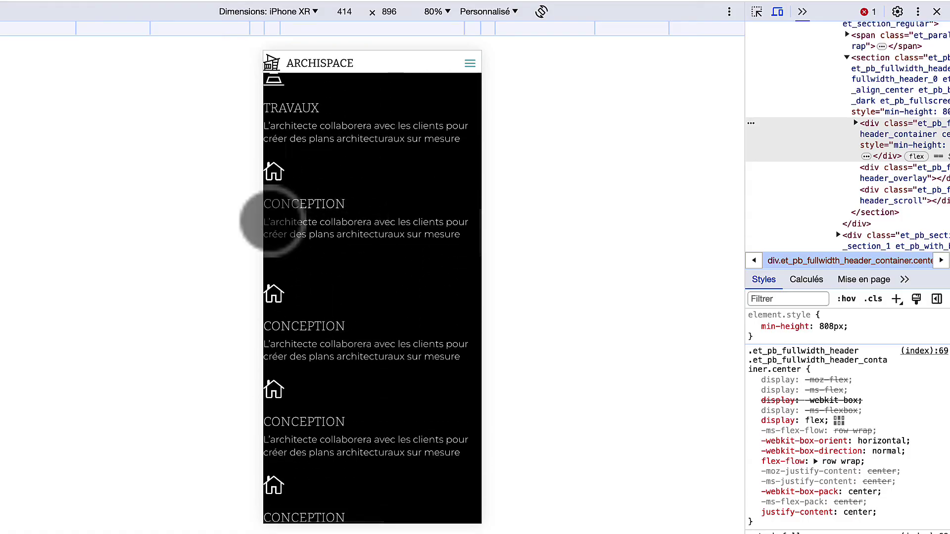
pyautogui.scroll(20, 272, 221)
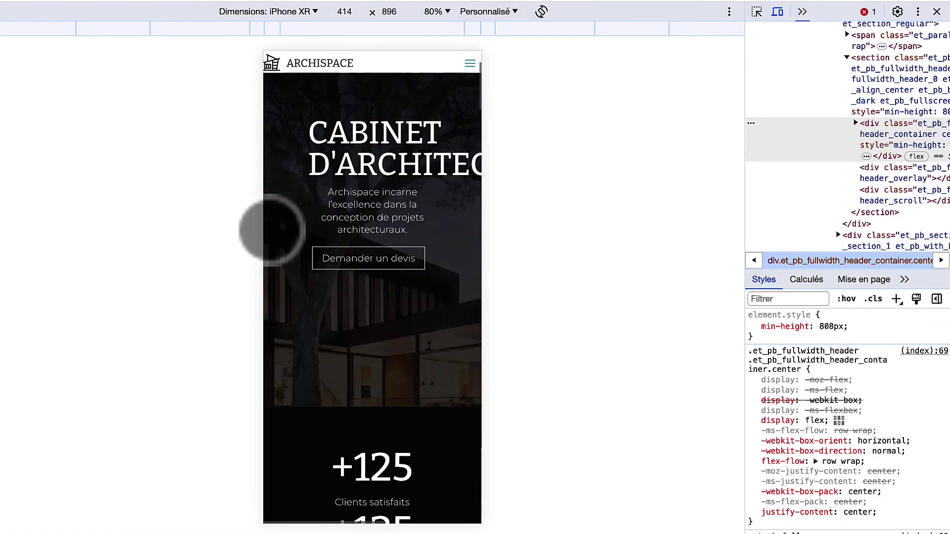
pyautogui.scroll(5, 272, 230)
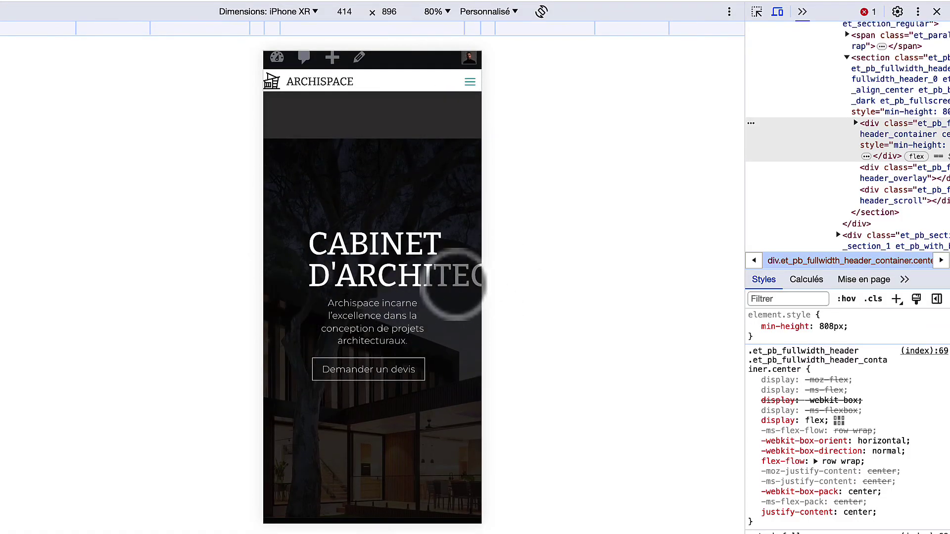
pyautogui.scroll(-20, 454, 284)
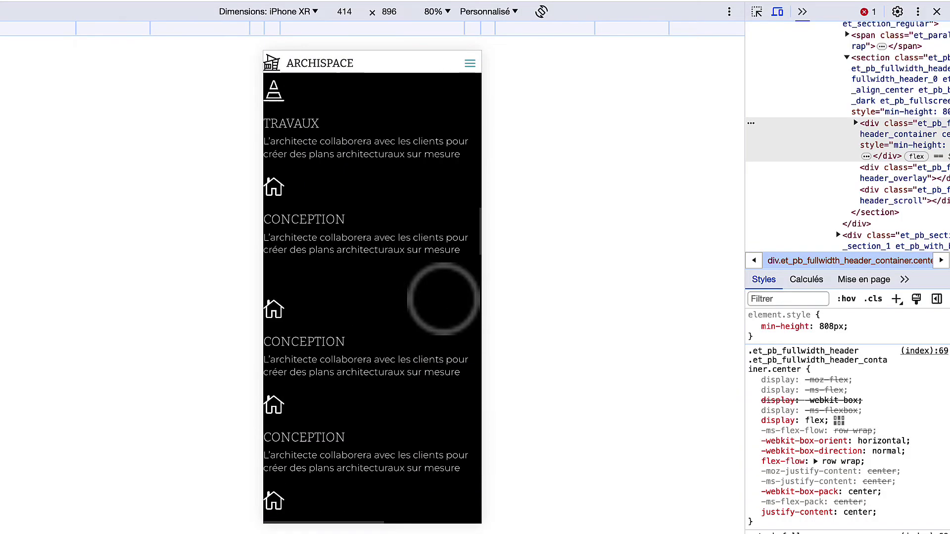
pyautogui.scroll(-15, 443, 299)
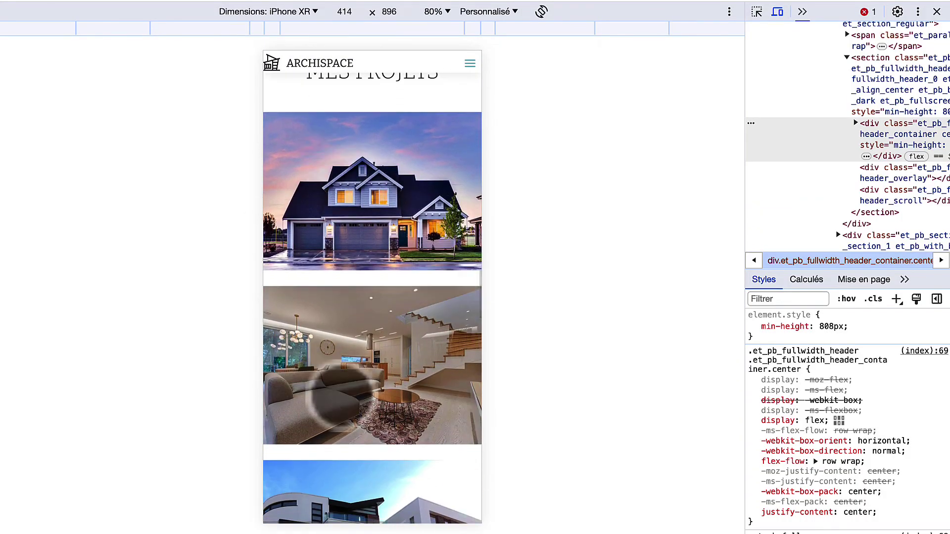
pyautogui.scroll(-5, 336, 396)
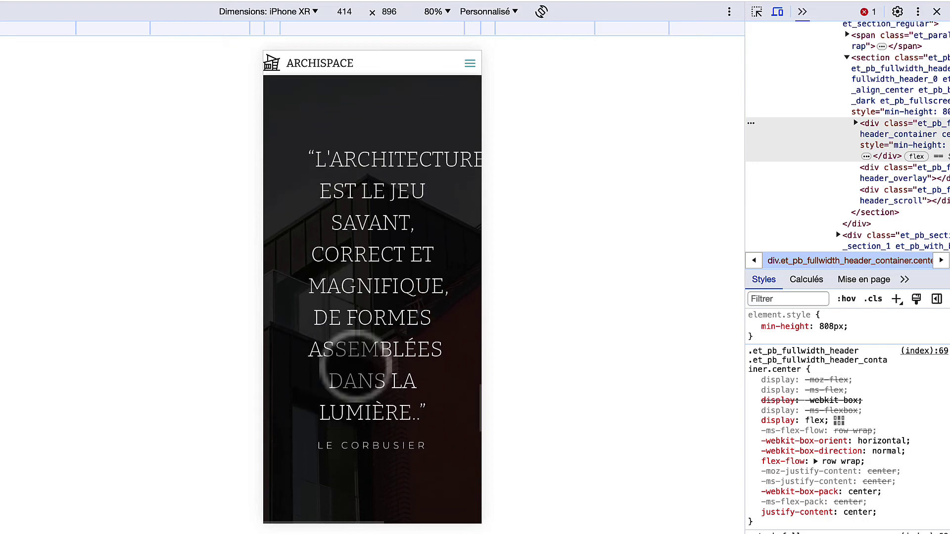
pyautogui.scroll(-3, 373, 381)
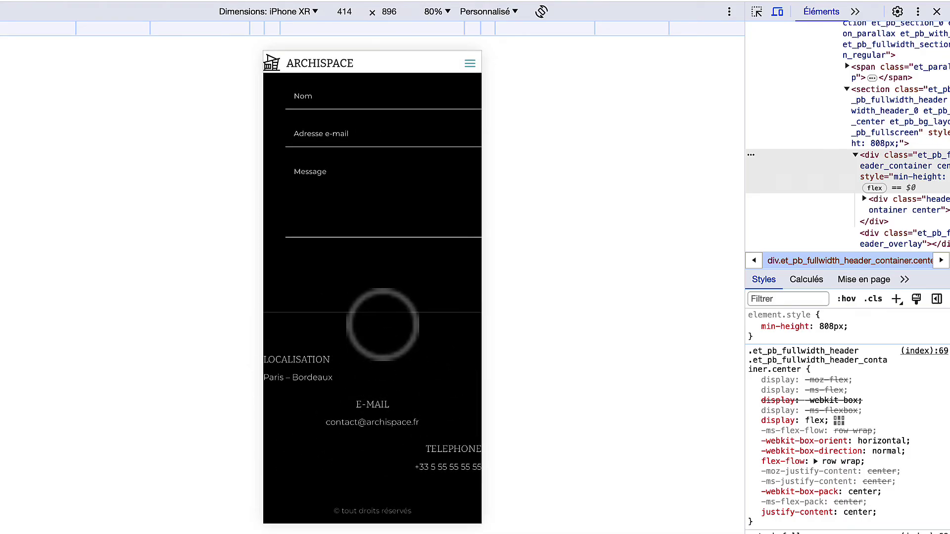
pyautogui.scroll(15, 383, 346)
pyautogui.scroll(15, 382, 324)
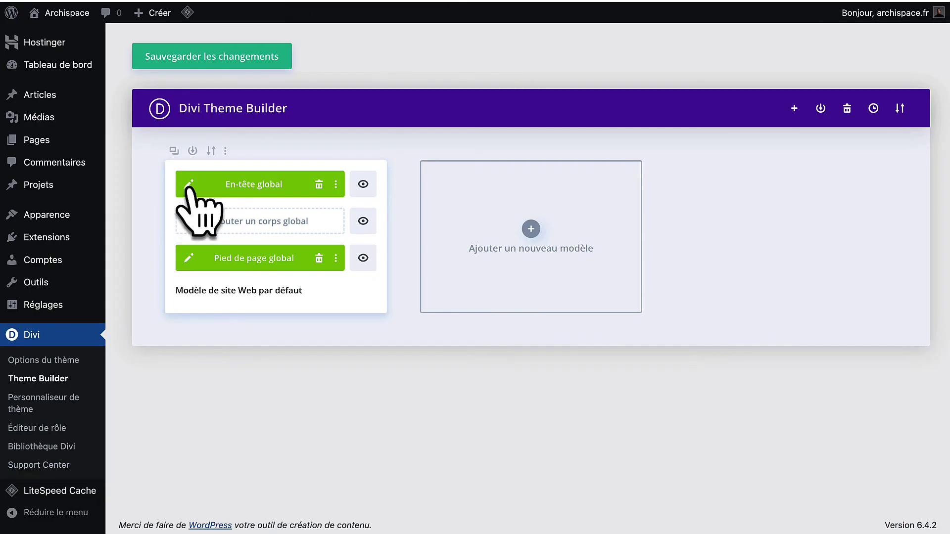
# Open the global header and preview it at tablet, phone, then tablet width again.
pyautogui.click(189, 184)
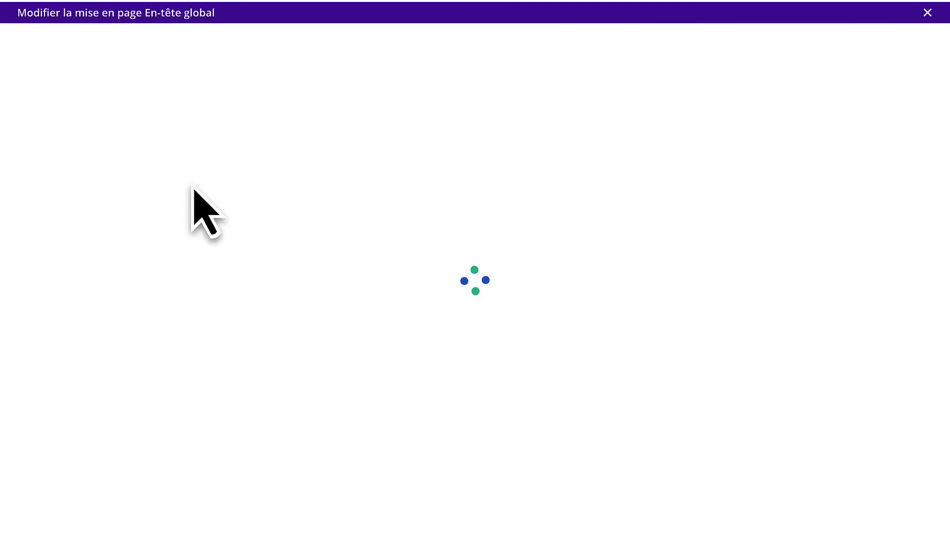
pyautogui.click(469, 512)
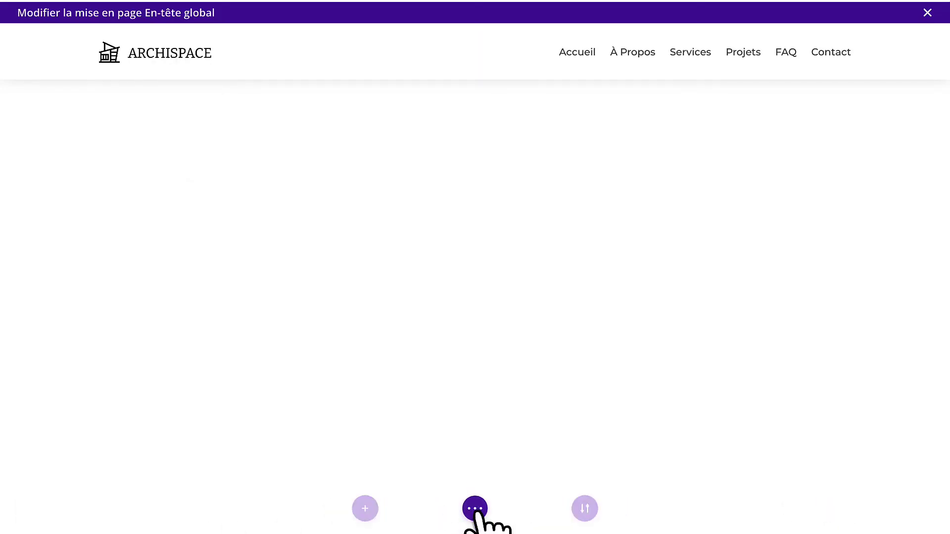
pyautogui.click(130, 509)
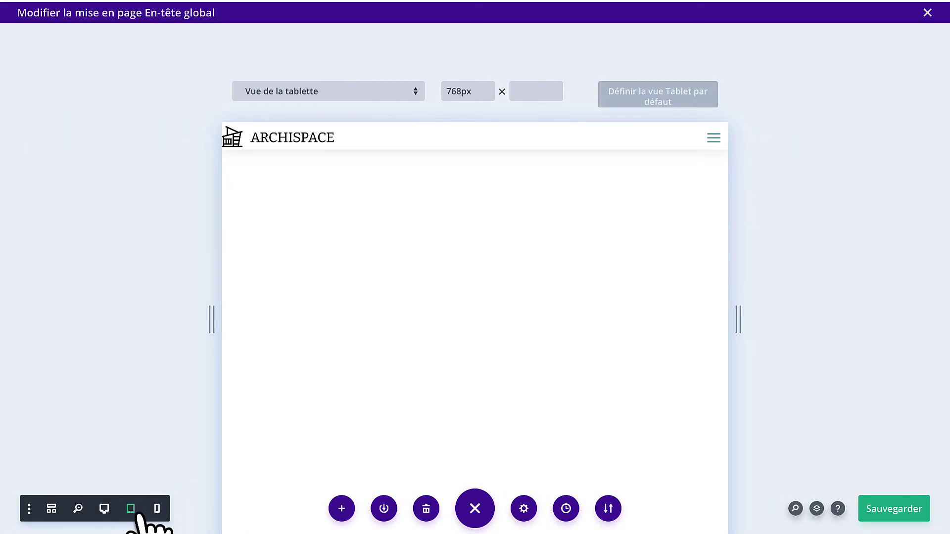
pyautogui.click(157, 512)
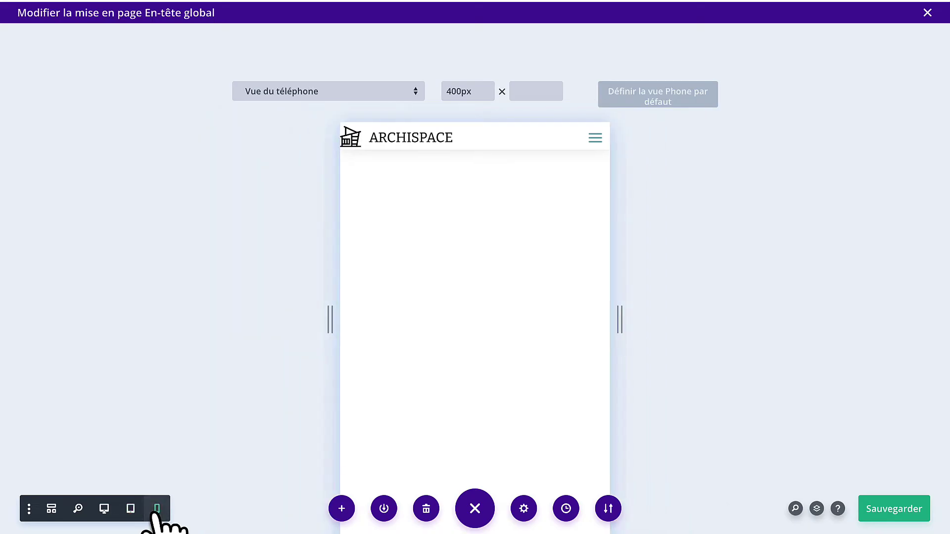
pyautogui.click(129, 512)
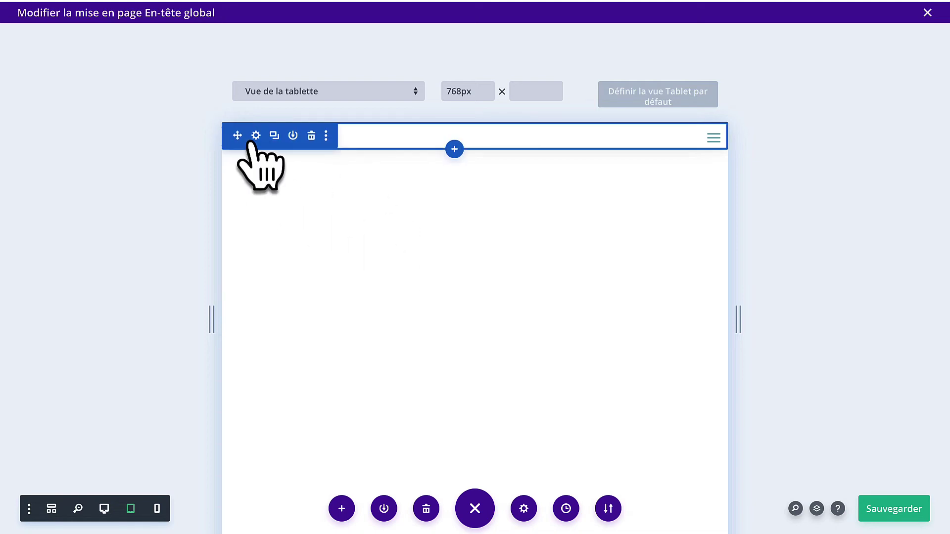
# Enable per-device margin and inner padding in the header section's spacing settings.
pyautogui.click(255, 136)
pyautogui.click(276, 115)
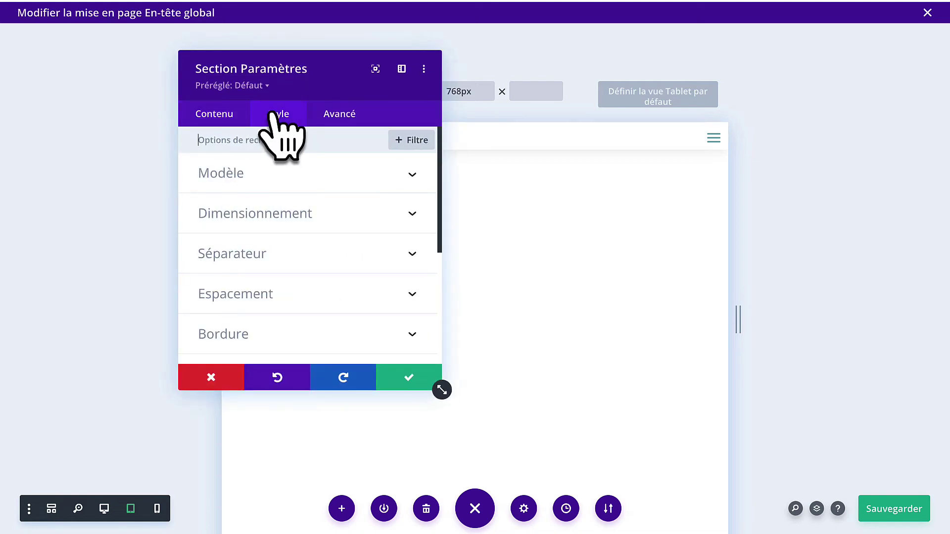
pyautogui.scroll(-1, 243, 261)
pyautogui.click(244, 265)
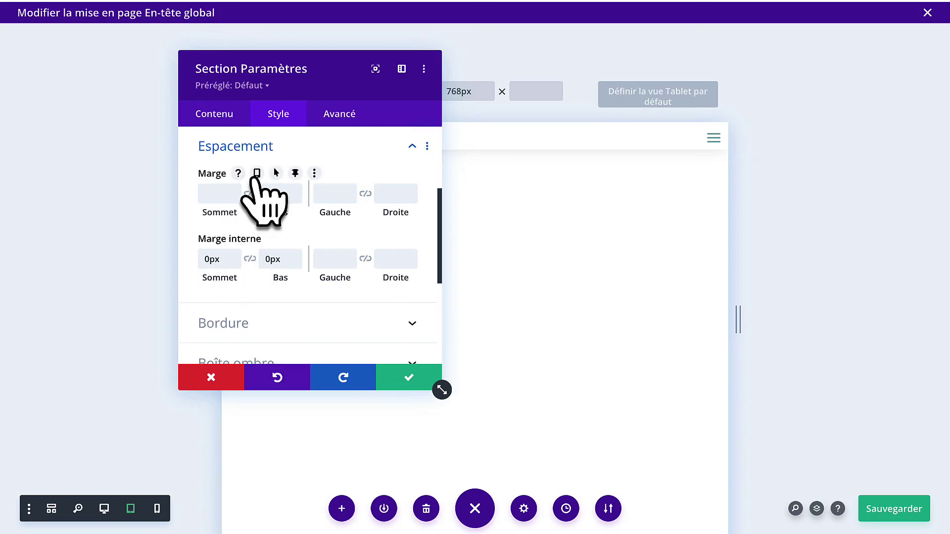
pyautogui.click(256, 174)
pyautogui.moveTo(250, 289)
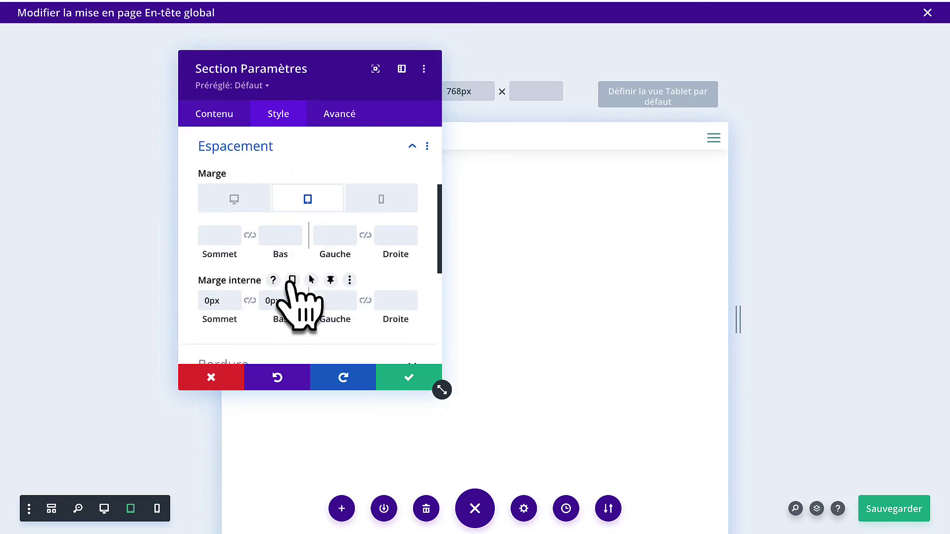
pyautogui.click(292, 280)
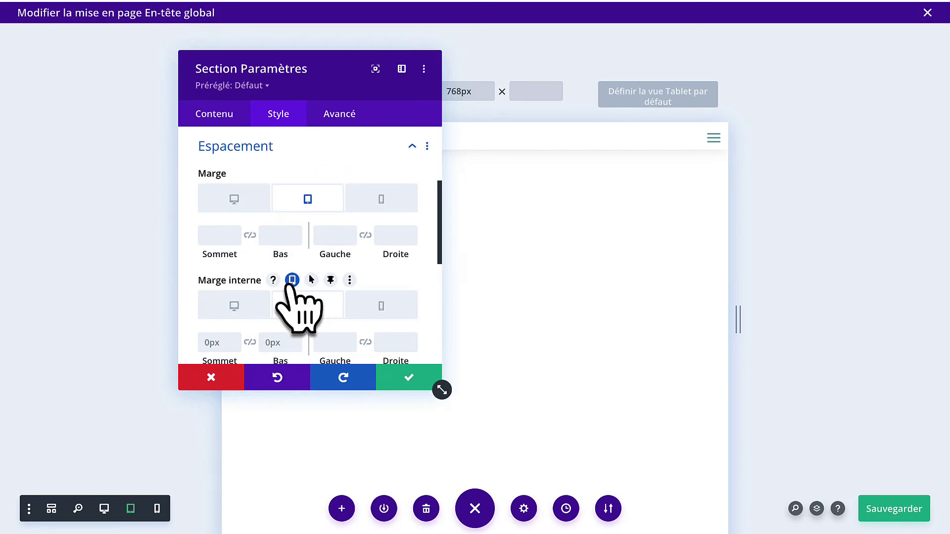
pyautogui.scroll(-1, 291, 287)
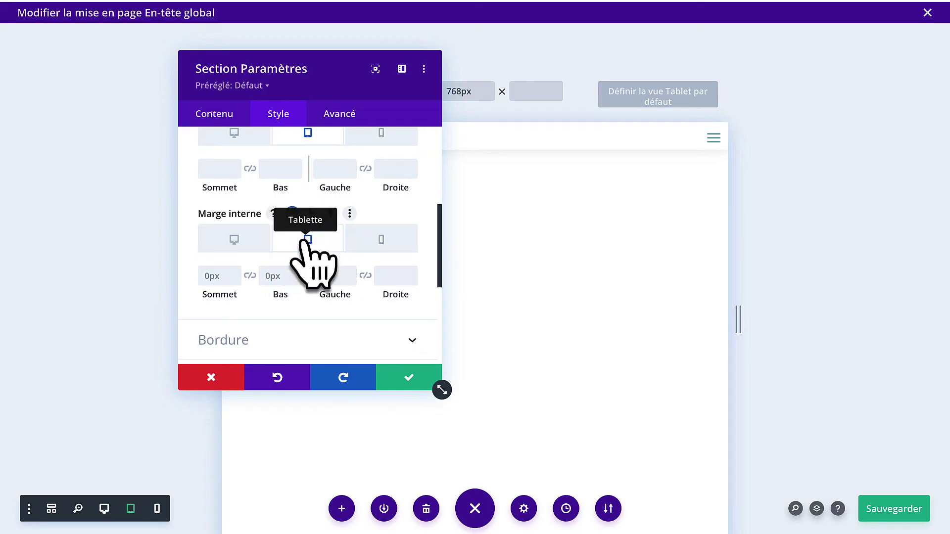
# Set tablet padding to 30px top/bottom and 40px sides, phone padding to 20px, and save.
pyautogui.click(381, 240)
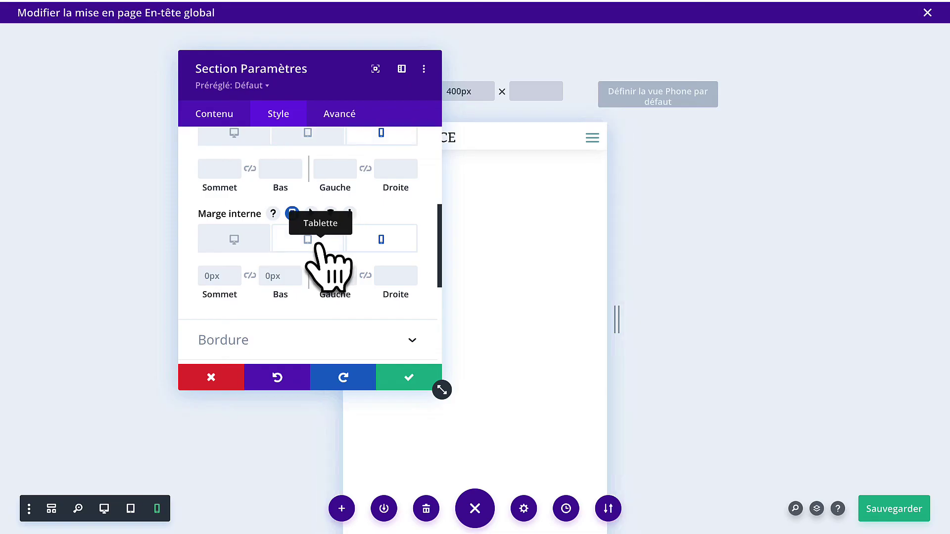
pyautogui.click(317, 242)
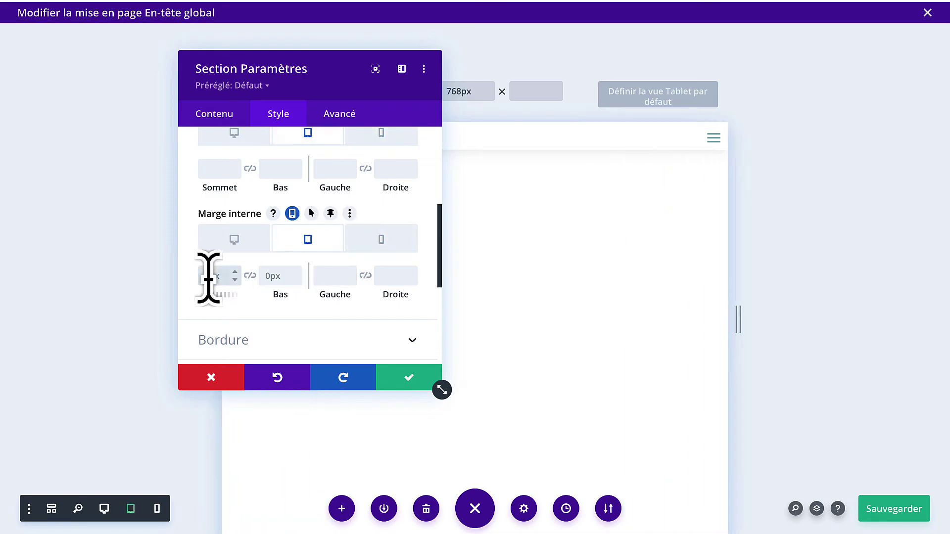
pyautogui.press('Return')
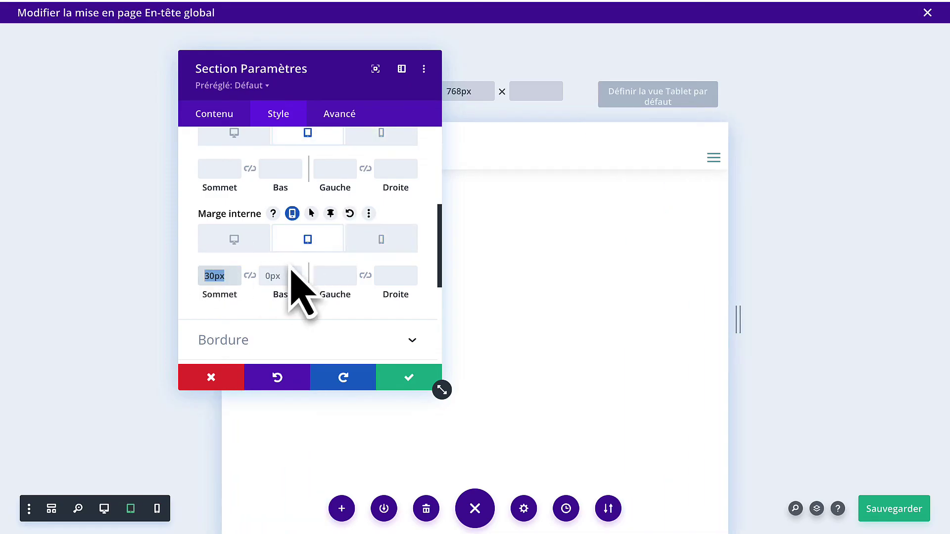
pyautogui.click(279, 276)
pyautogui.write('30px')
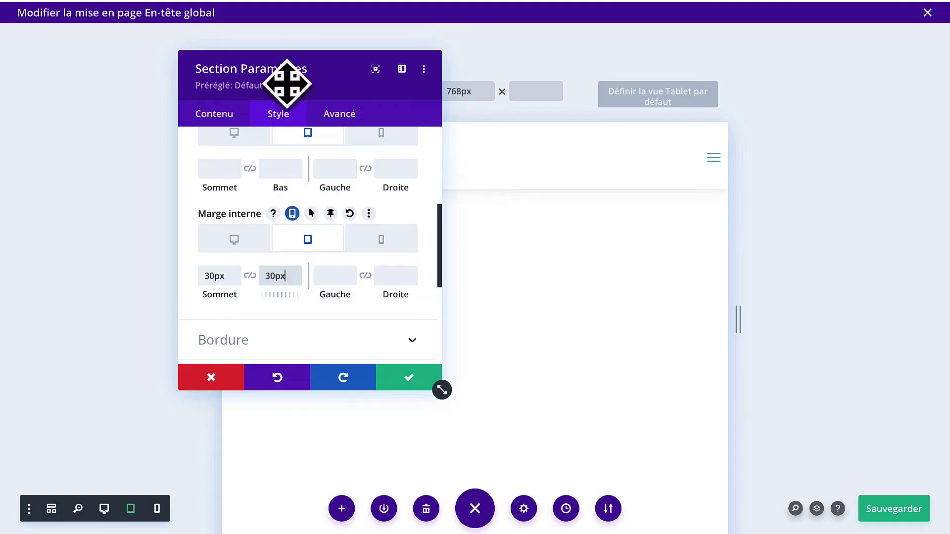
pyautogui.moveTo(282, 80); pyautogui.dragTo(324, 89)
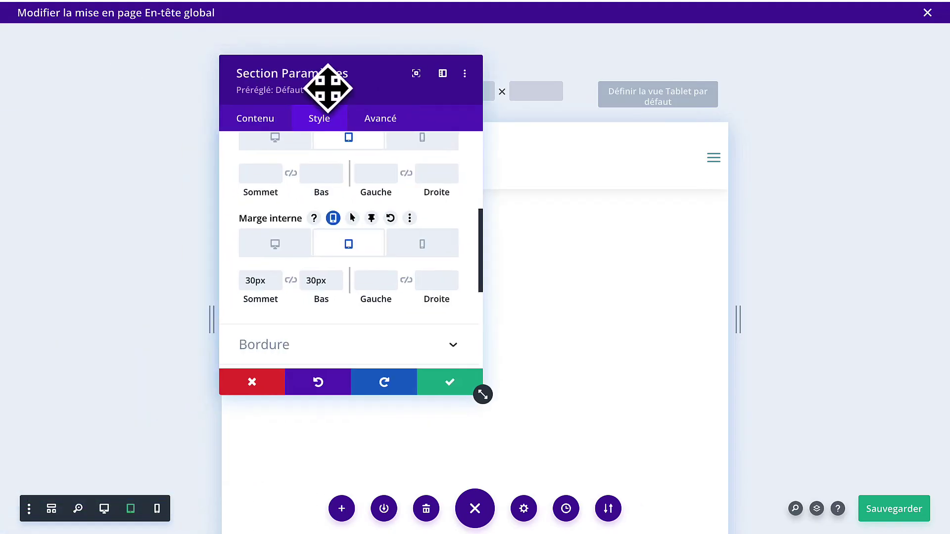
pyautogui.click(422, 244)
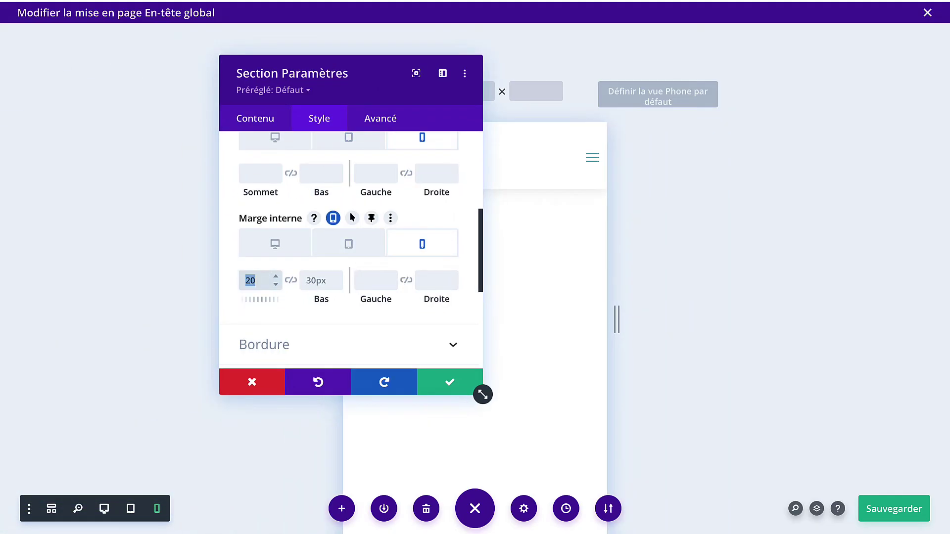
pyautogui.write('20px')
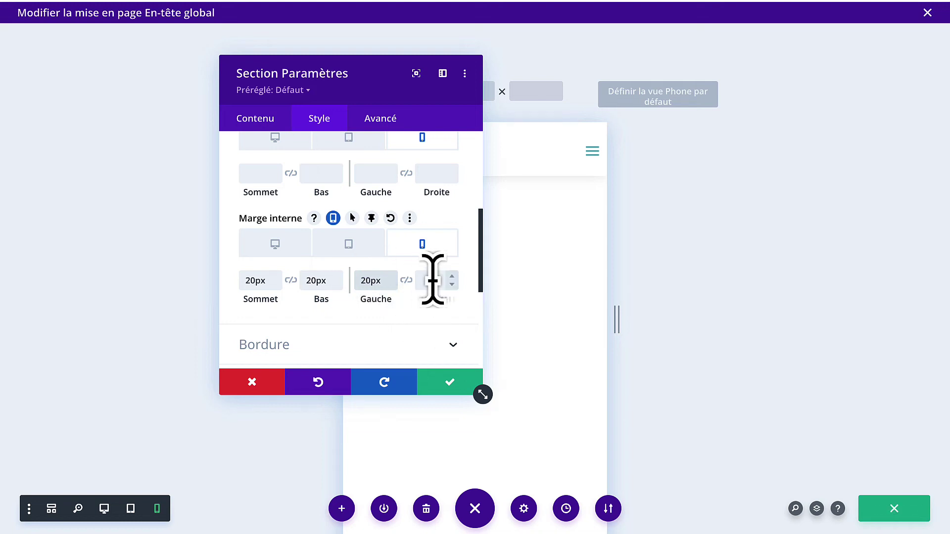
pyautogui.write('20px')
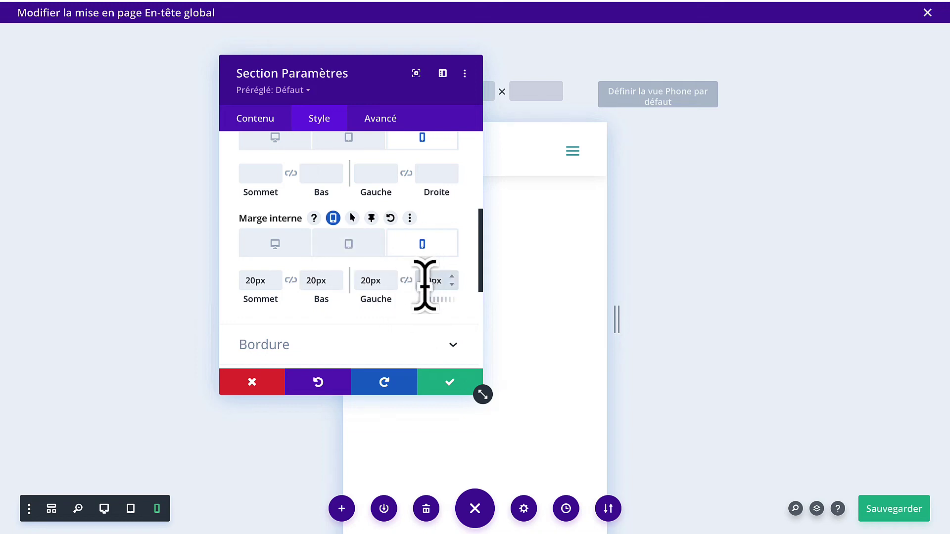
pyautogui.click(349, 244)
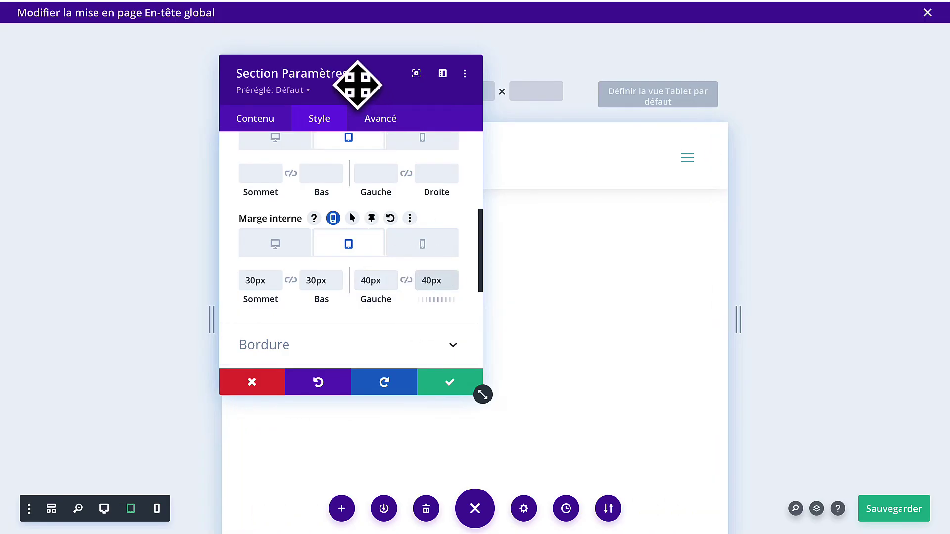
pyautogui.moveTo(356, 97); pyautogui.dragTo(526, 109)
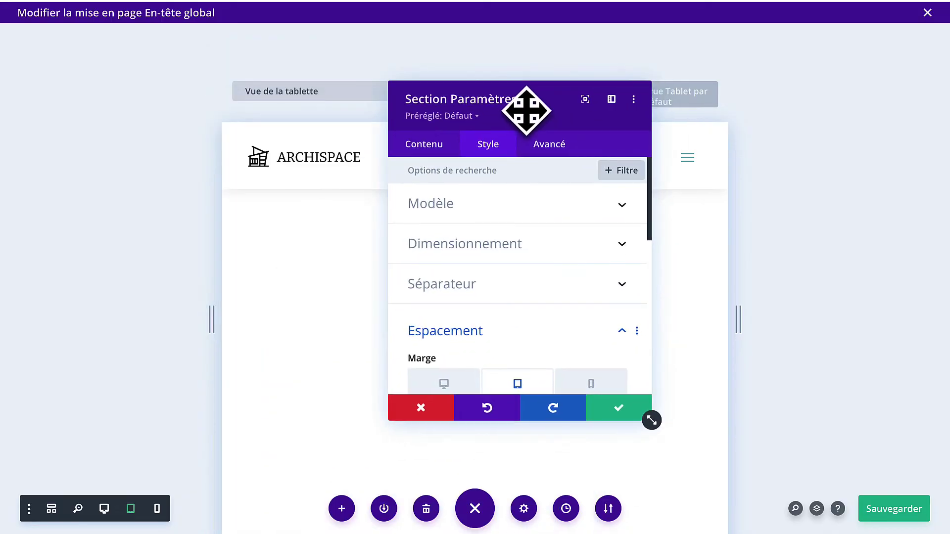
pyautogui.click(600, 411)
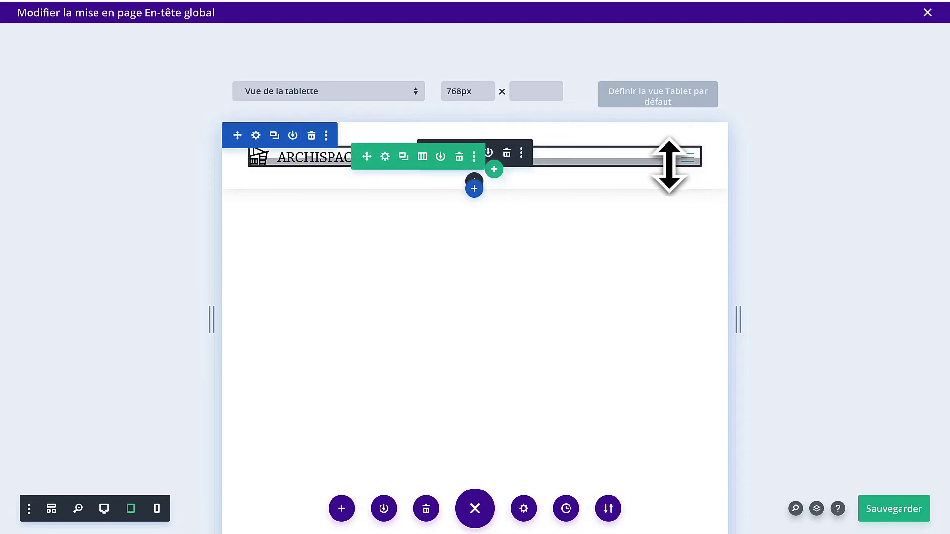
# Make the header menu's hamburger icon black, with a separate phone colour.
pyautogui.click(667, 159)
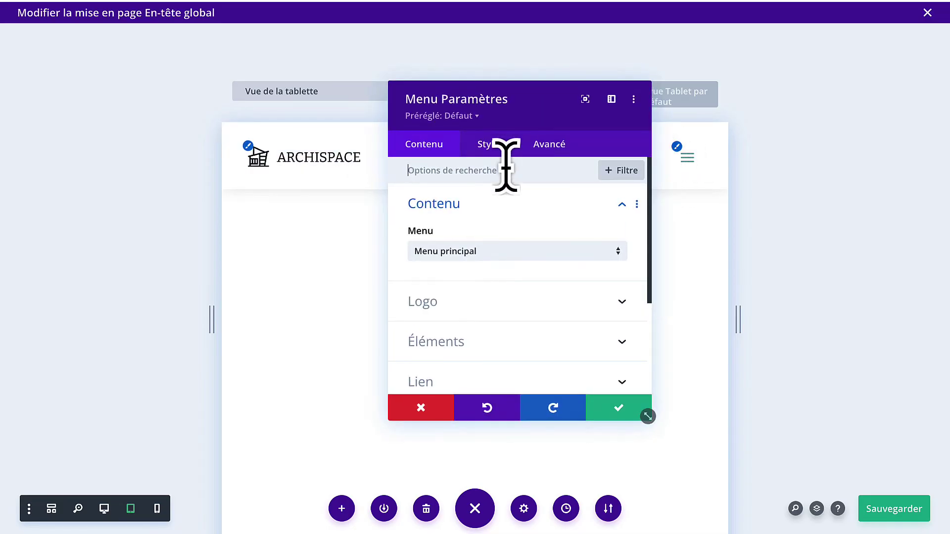
pyautogui.click(481, 147)
pyautogui.scroll(-3, 485, 292)
pyautogui.scroll(1, 476, 277)
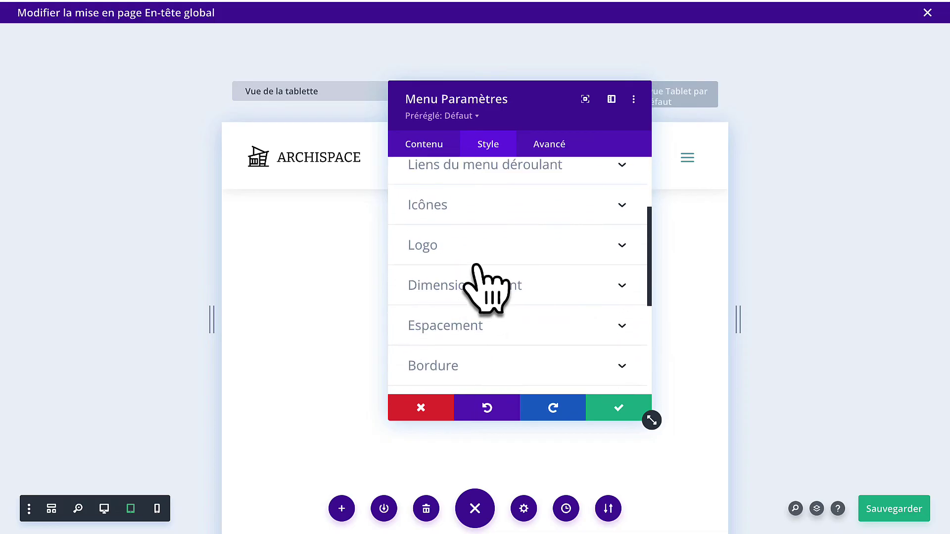
pyautogui.click(488, 206)
pyautogui.scroll(-1, 446, 277)
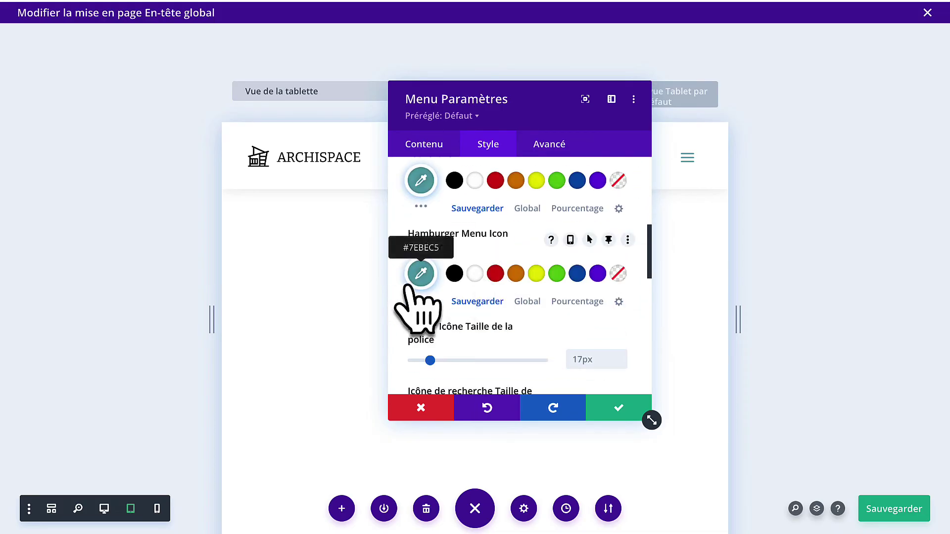
pyautogui.click(454, 275)
pyautogui.moveTo(542, 102); pyautogui.dragTo(388, 108)
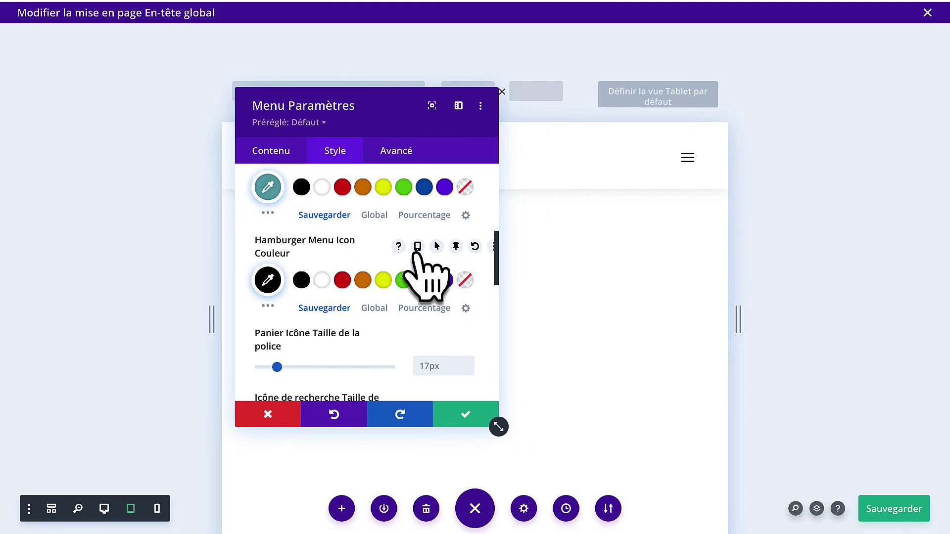
pyautogui.click(418, 246)
pyautogui.click(436, 278)
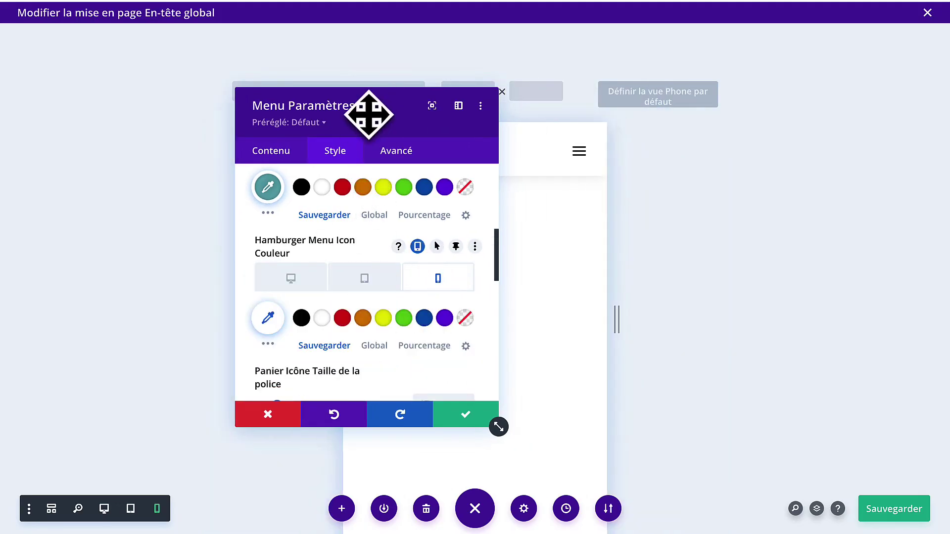
pyautogui.moveTo(368, 114); pyautogui.dragTo(186, 146)
pyautogui.scroll(-4, 416, 389)
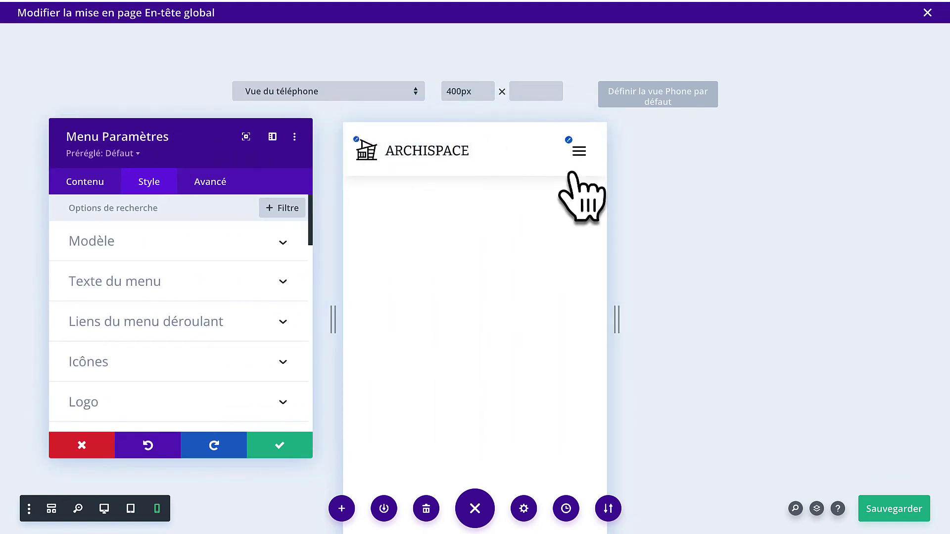
# Style the mobile dropdown link colours, save, check the phone view, and close the header layout.
pyautogui.click(578, 153)
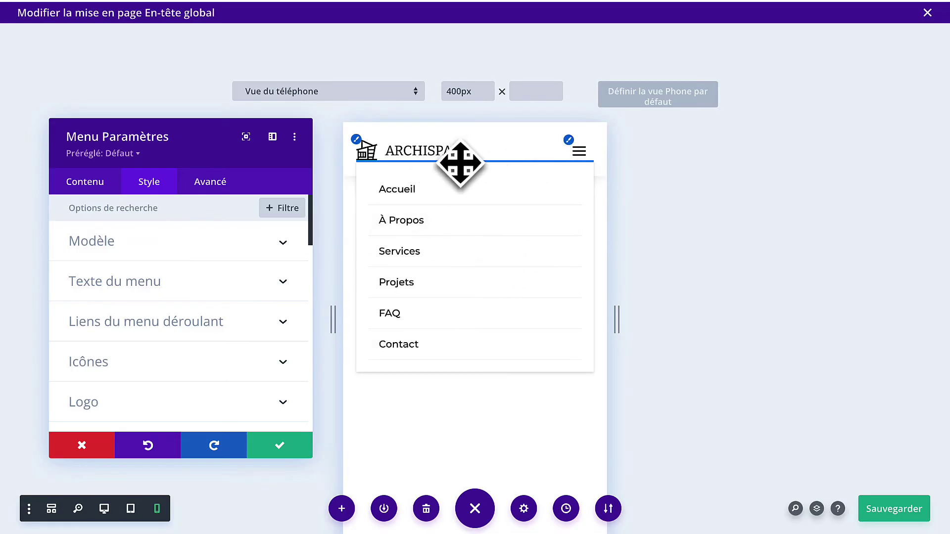
pyautogui.scroll(-1, 174, 319)
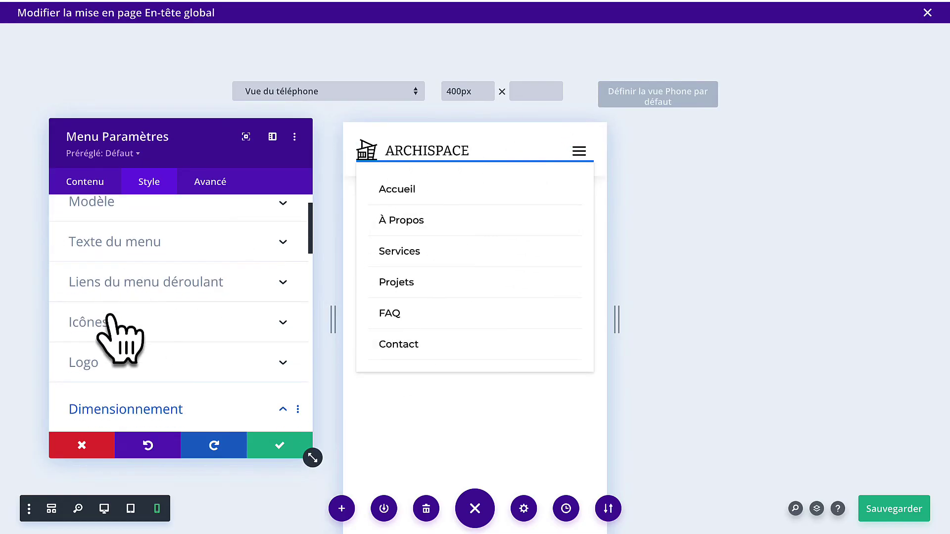
pyautogui.click(157, 284)
pyautogui.scroll(-4, 171, 347)
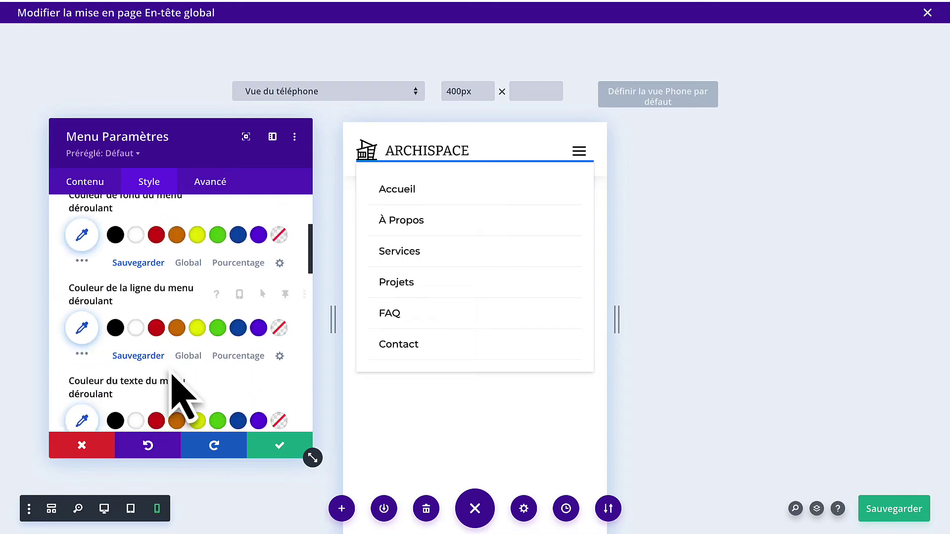
pyautogui.scroll(1, 167, 372)
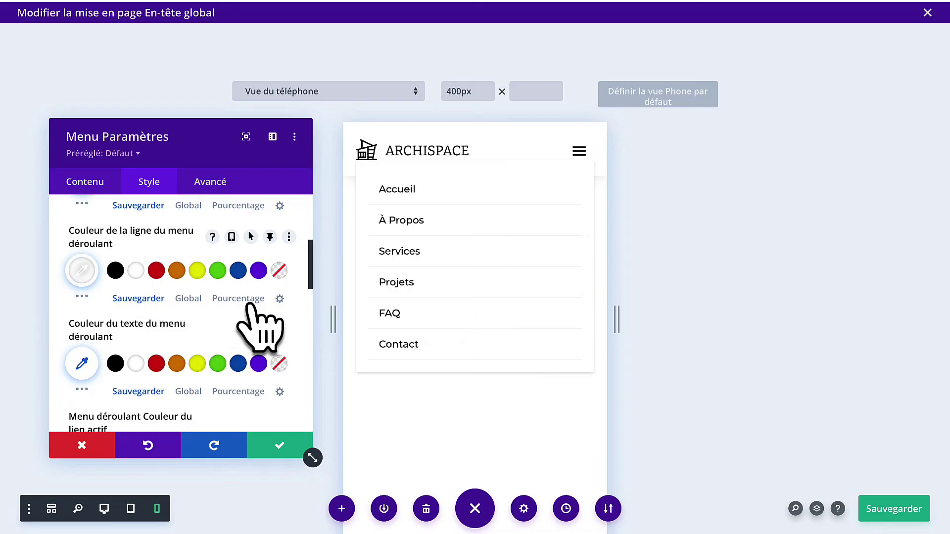
pyautogui.scroll(-1, 266, 318)
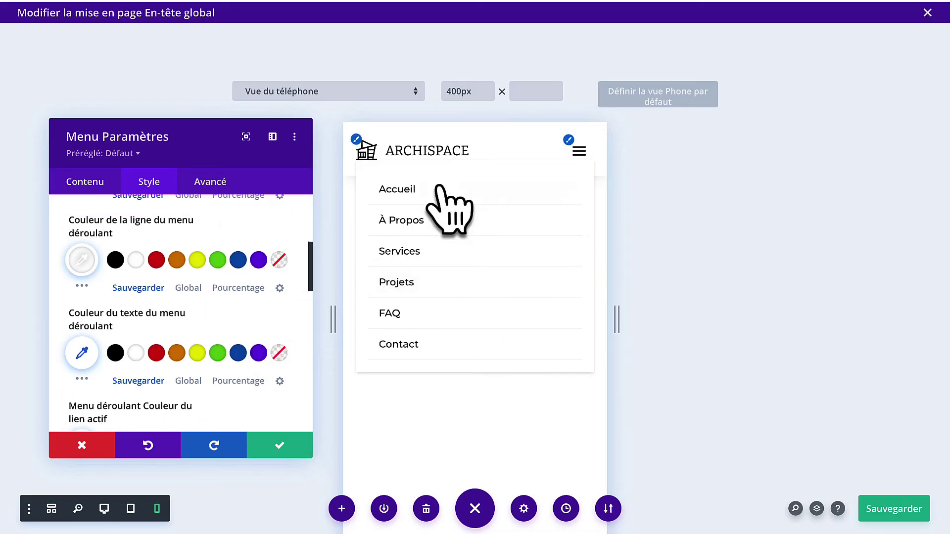
pyautogui.click(269, 453)
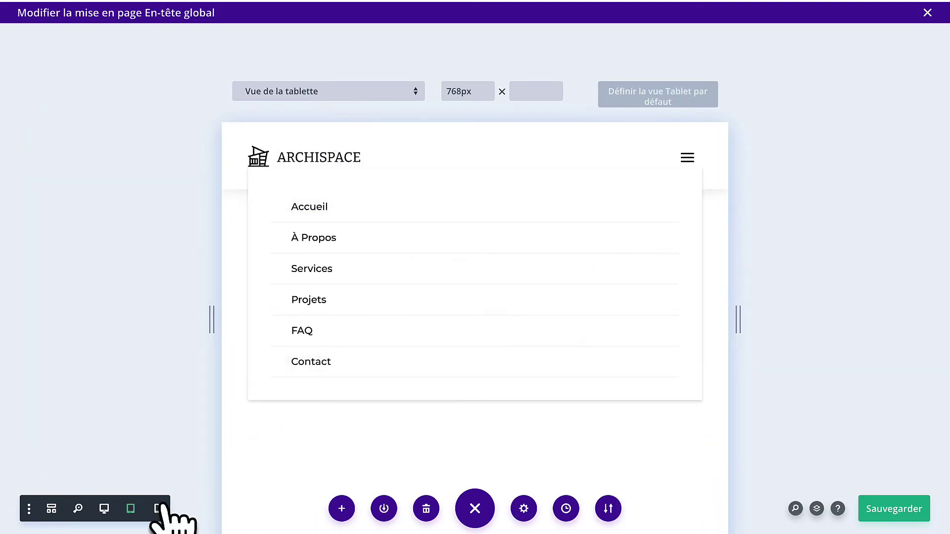
pyautogui.click(157, 509)
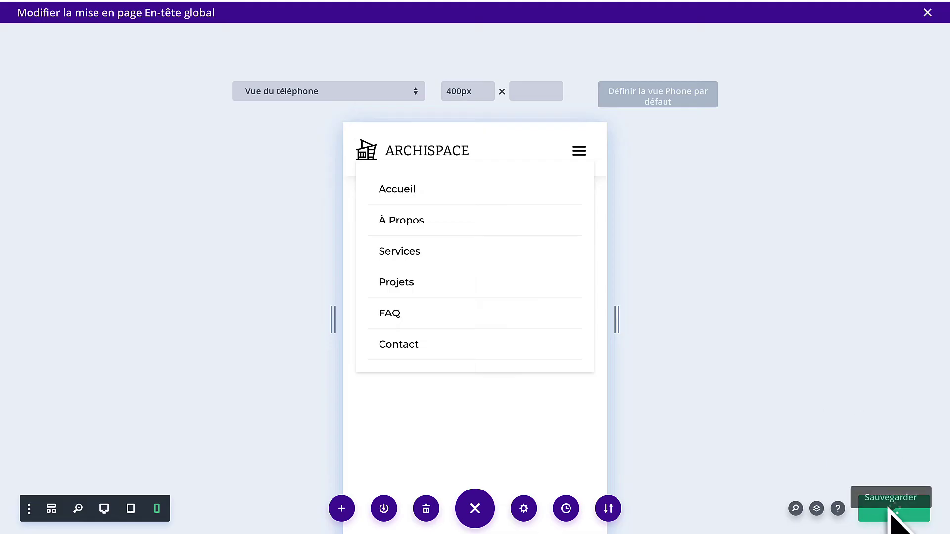
pyautogui.click(926, 12)
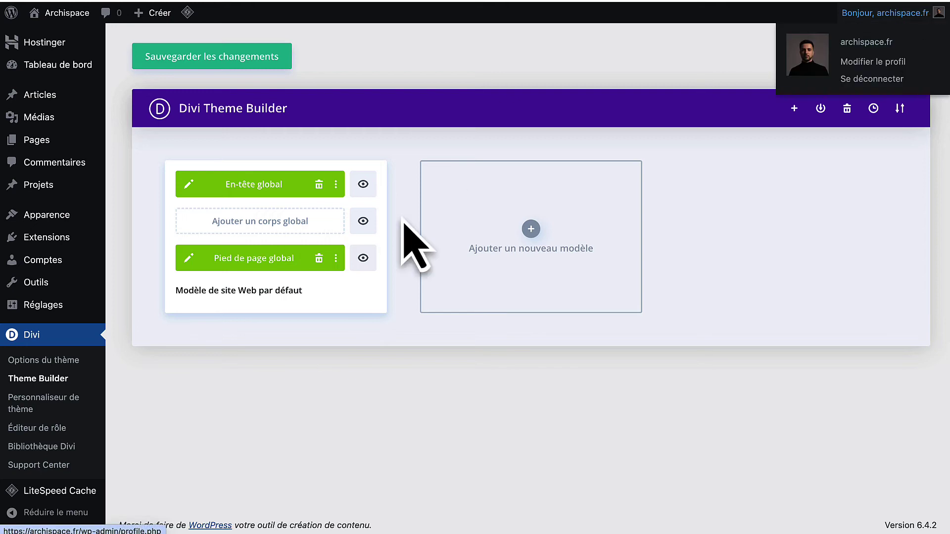
# Open the global footer at tablet width and centre the LOCALISATION H6 heading.
pyautogui.click(189, 258)
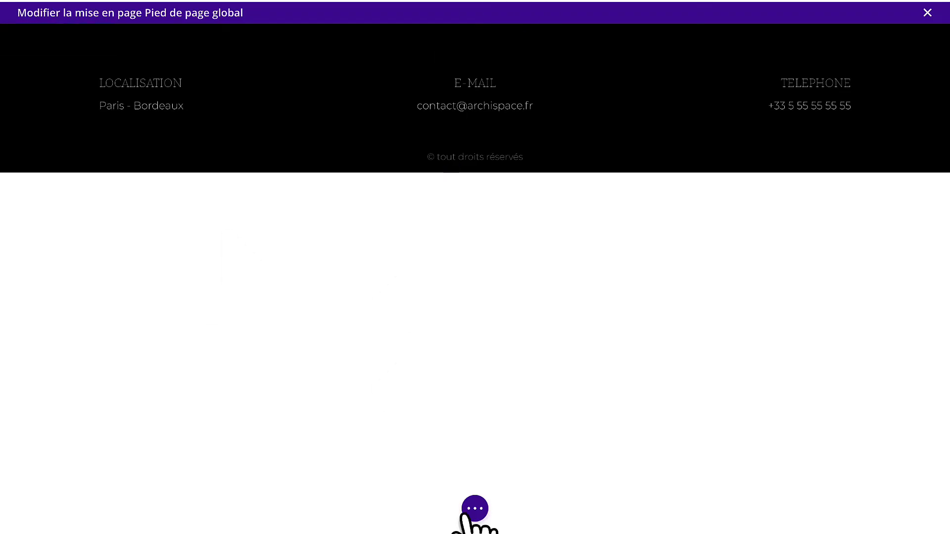
pyautogui.click(474, 514)
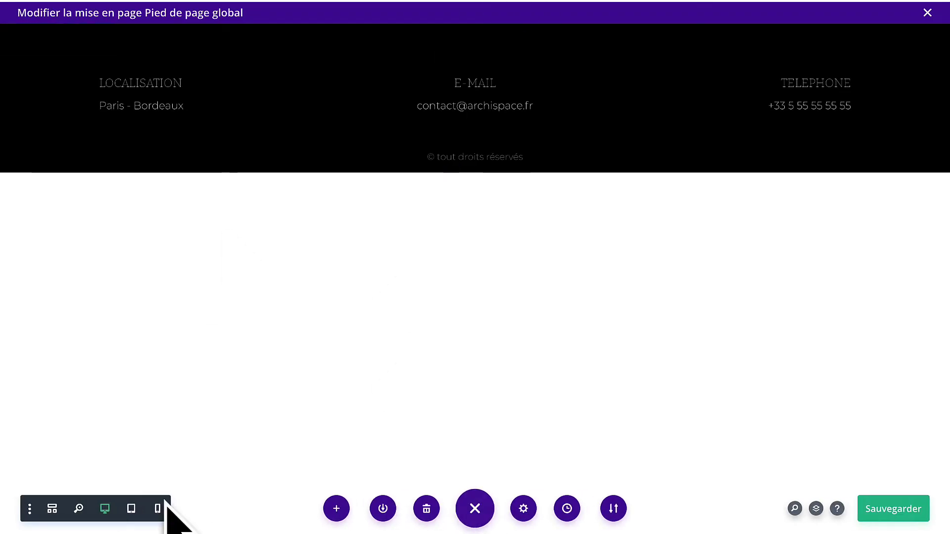
pyautogui.click(131, 509)
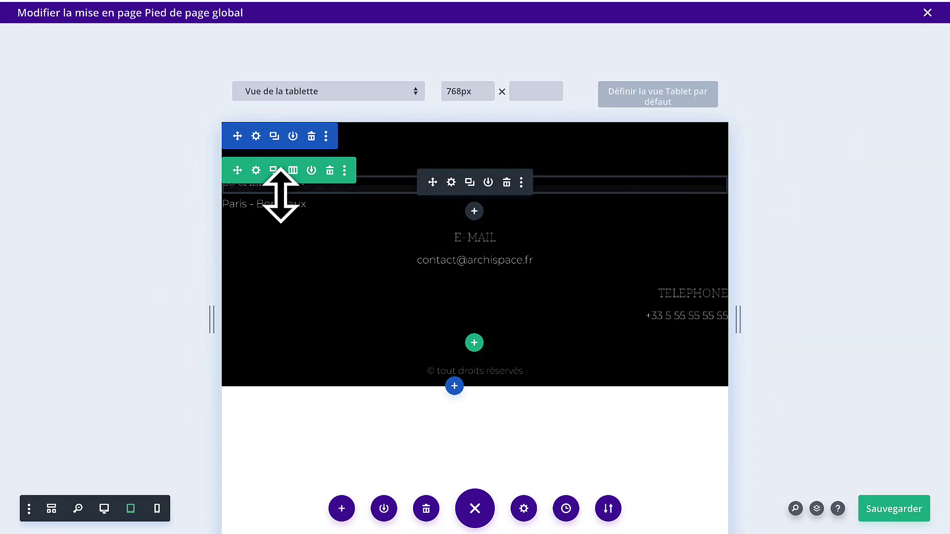
pyautogui.click(450, 182)
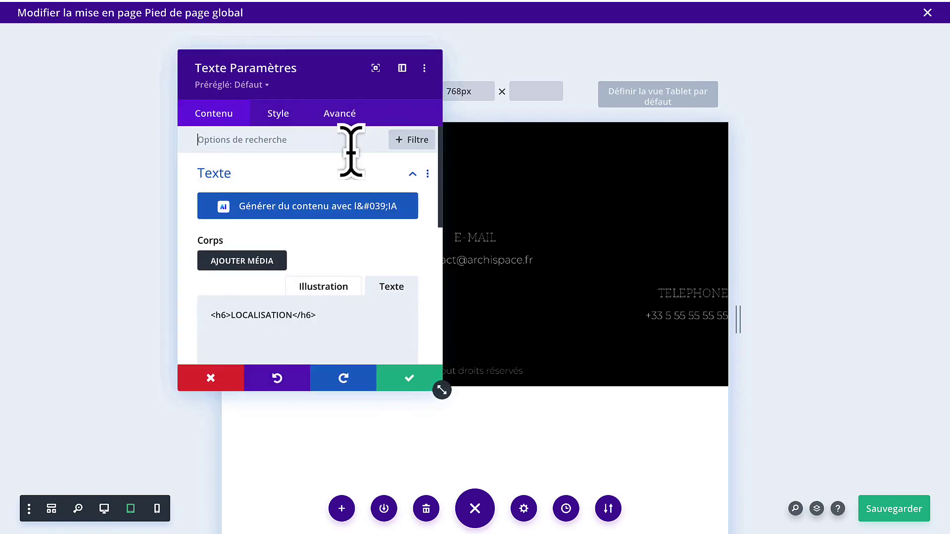
pyautogui.click(278, 115)
pyautogui.click(296, 227)
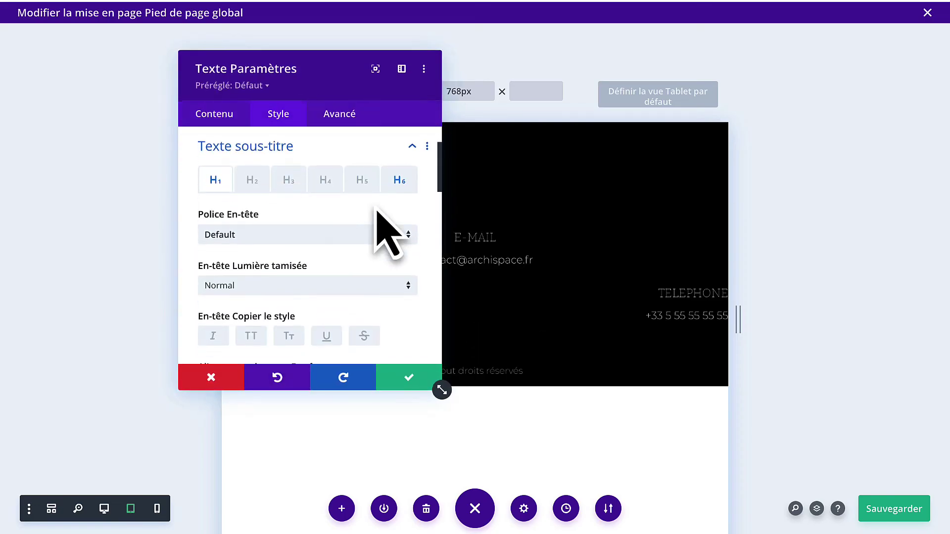
pyautogui.click(399, 179)
pyautogui.scroll(-3, 318, 275)
pyautogui.scroll(-1, 307, 250)
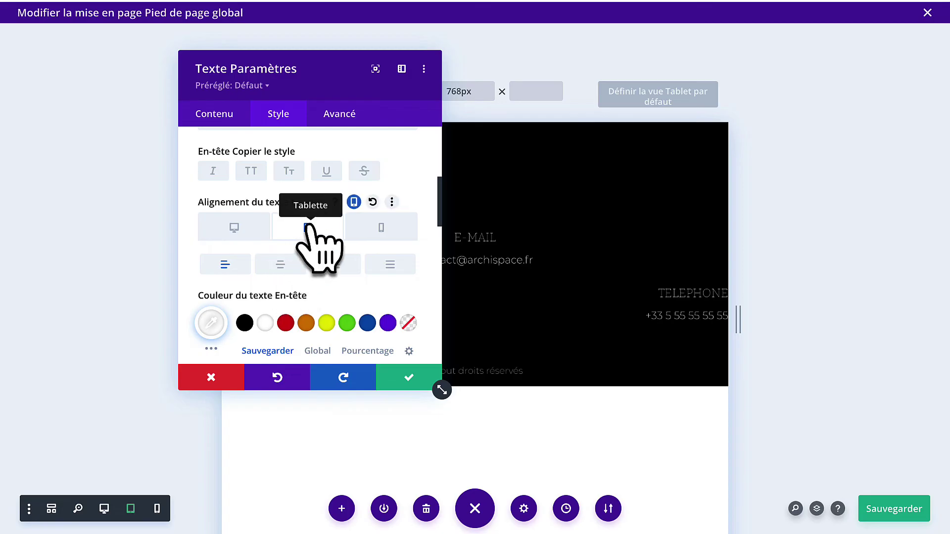
pyautogui.click(409, 377)
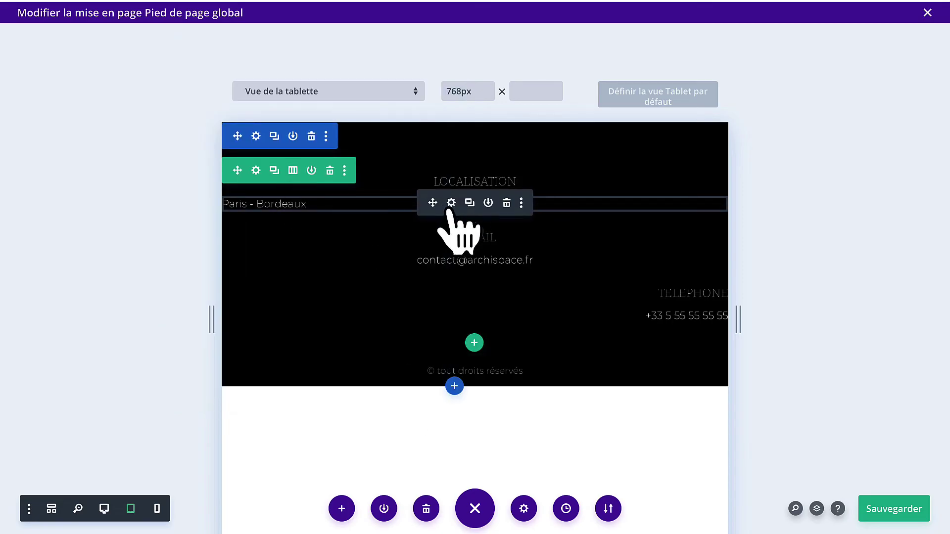
# Centre the Paris - Bordeaux body text separately for tablet and phone.
pyautogui.click(451, 202)
pyautogui.click(278, 115)
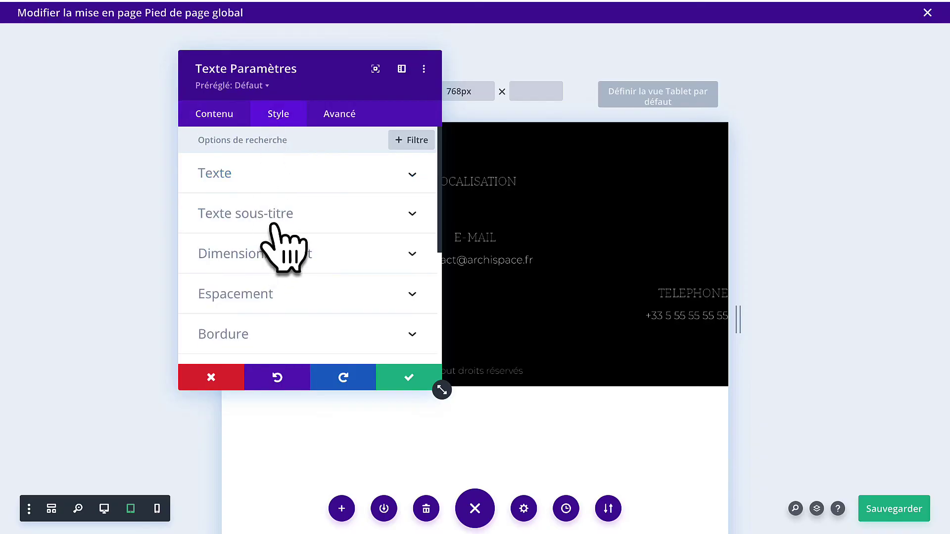
pyautogui.click(283, 174)
pyautogui.scroll(-7, 297, 307)
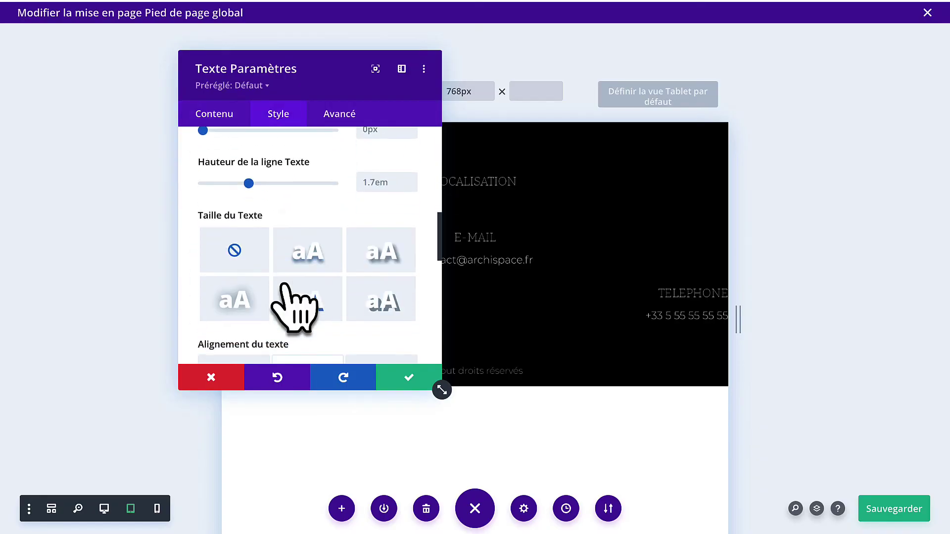
pyautogui.scroll(-2, 291, 307)
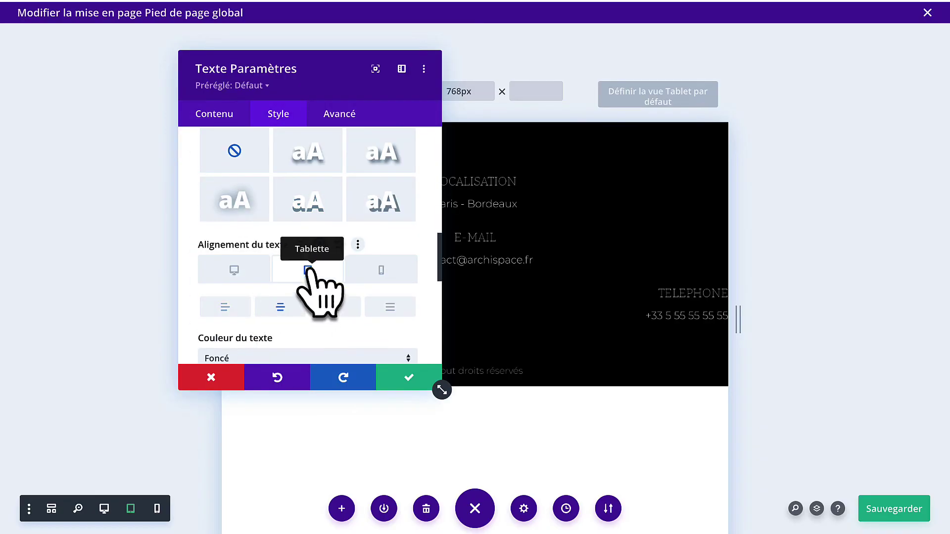
pyautogui.click(319, 247)
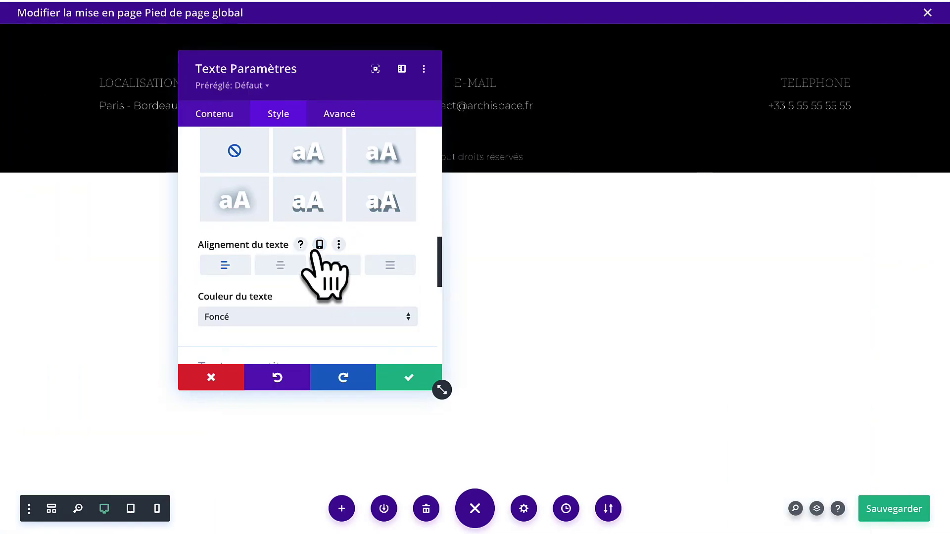
pyautogui.click(319, 247)
pyautogui.click(304, 270)
pyautogui.click(261, 312)
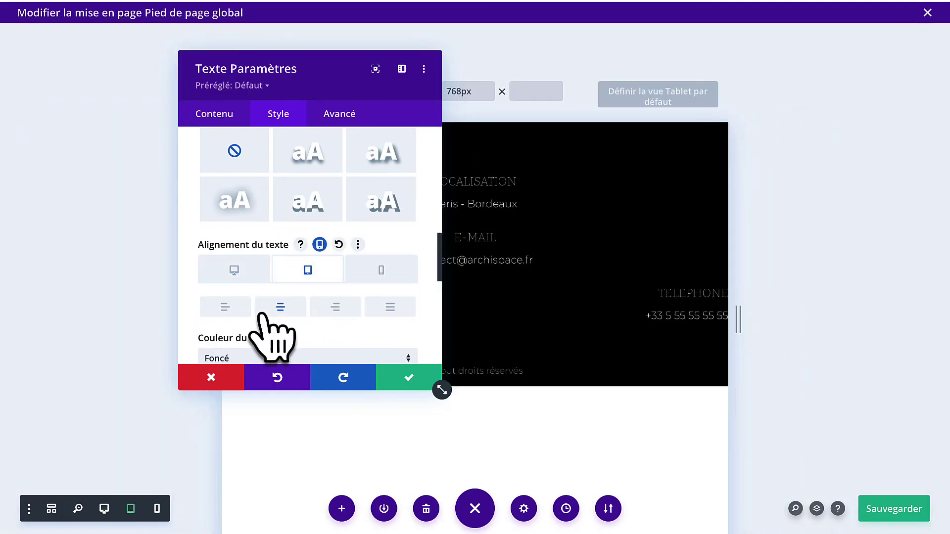
pyautogui.click(381, 272)
pyautogui.click(280, 307)
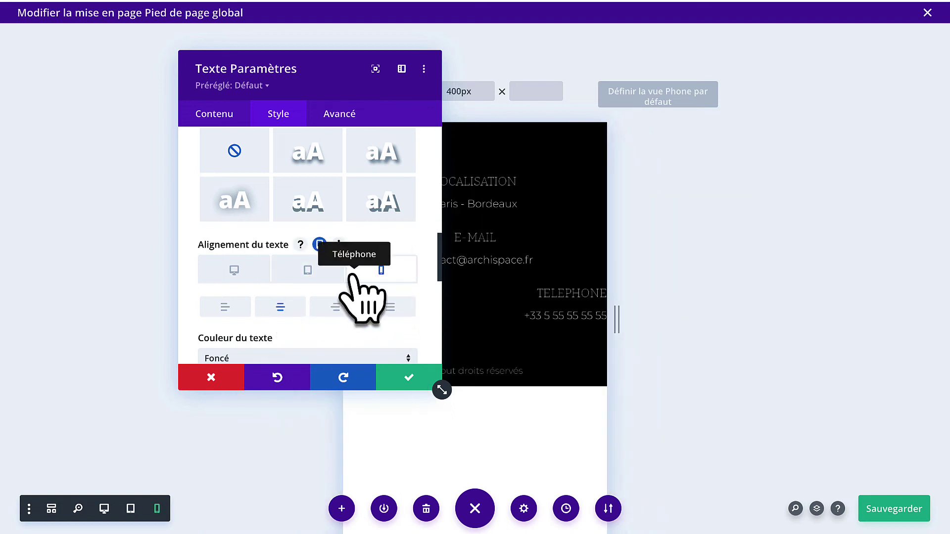
pyautogui.click(396, 381)
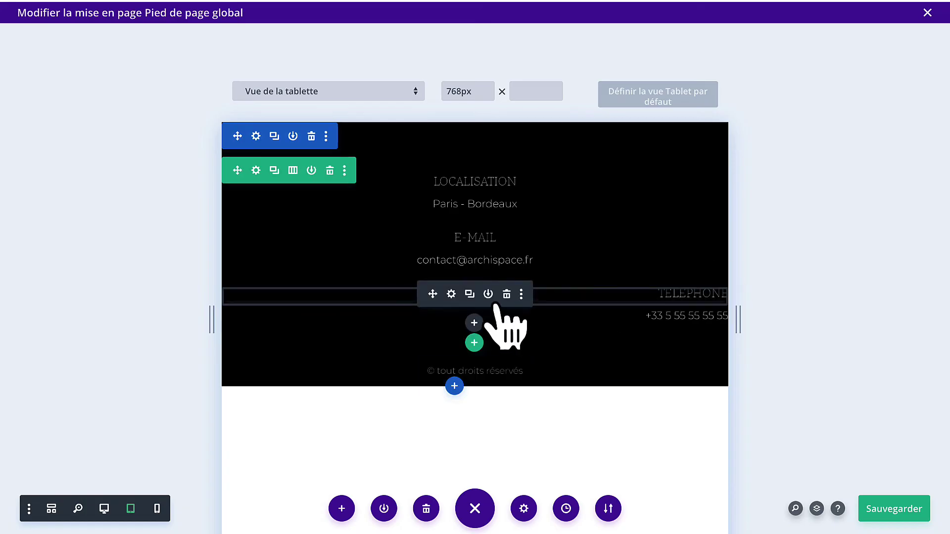
# Centre the TELEPHONE H6 heading on tablet and phone using per-device alignment.
pyautogui.click(449, 292)
pyautogui.click(278, 115)
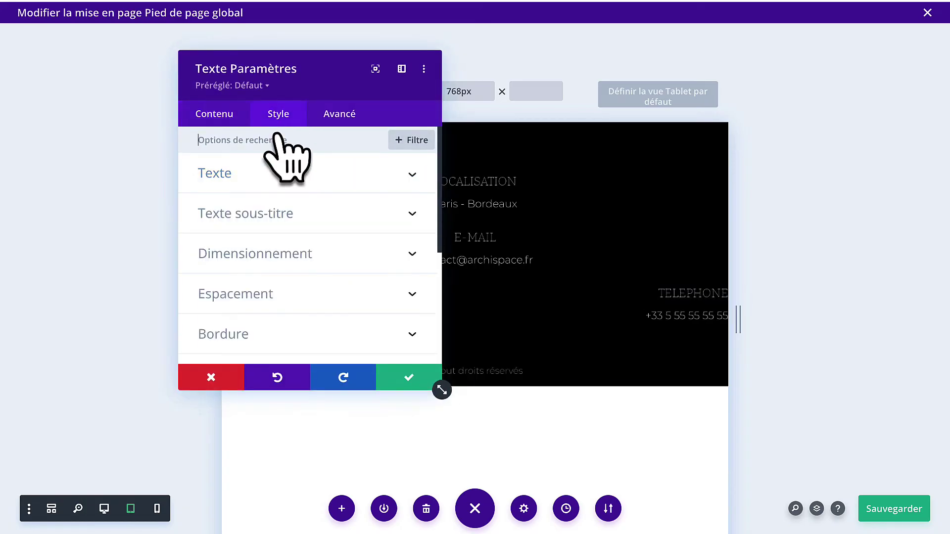
pyautogui.click(291, 218)
pyautogui.click(399, 183)
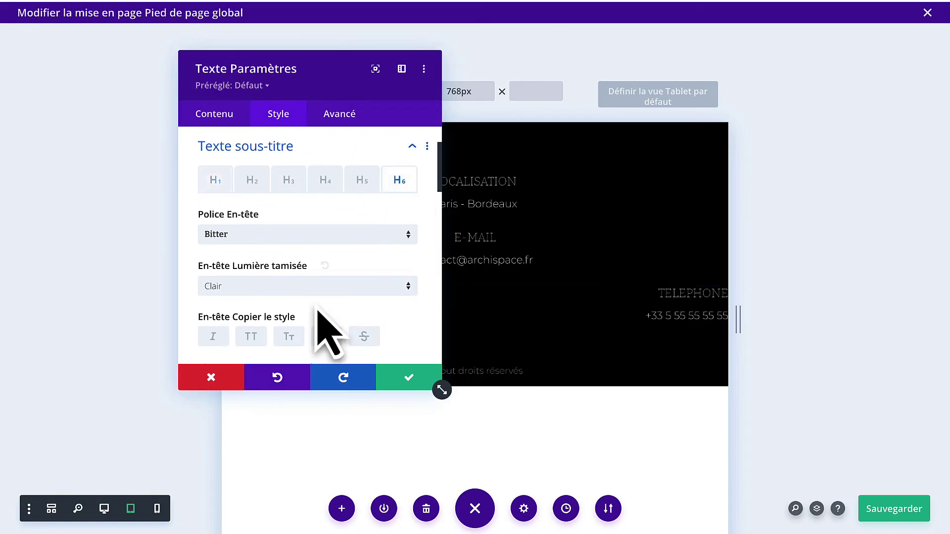
pyautogui.scroll(-4, 323, 322)
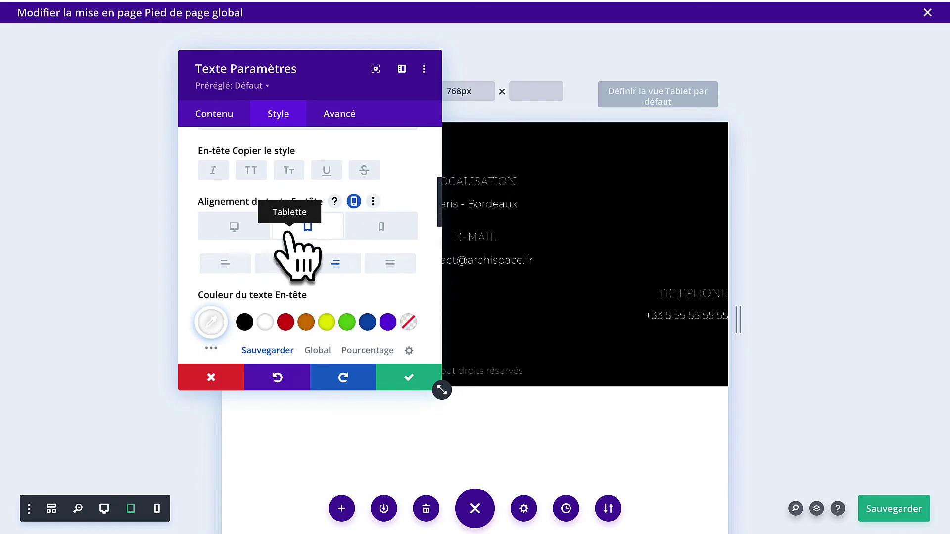
pyautogui.click(365, 202)
pyautogui.click(354, 202)
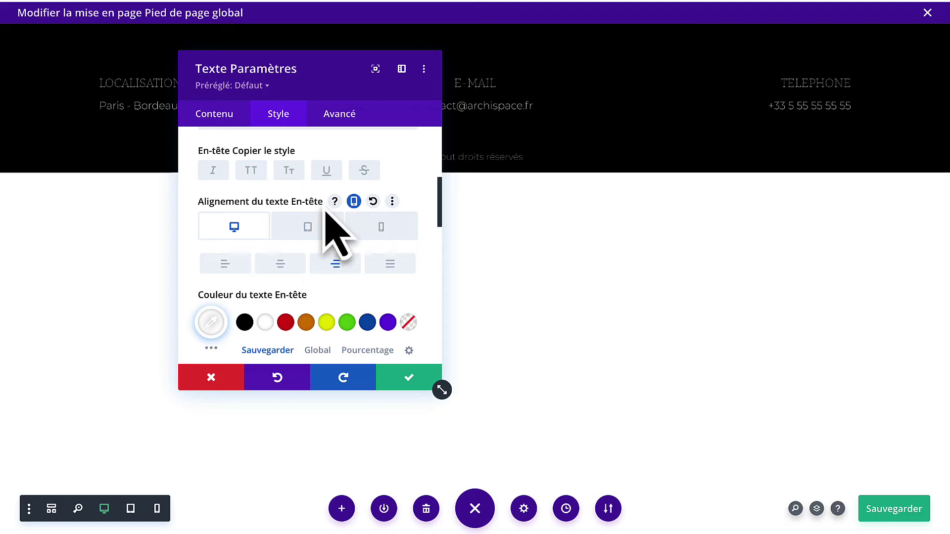
pyautogui.click(299, 228)
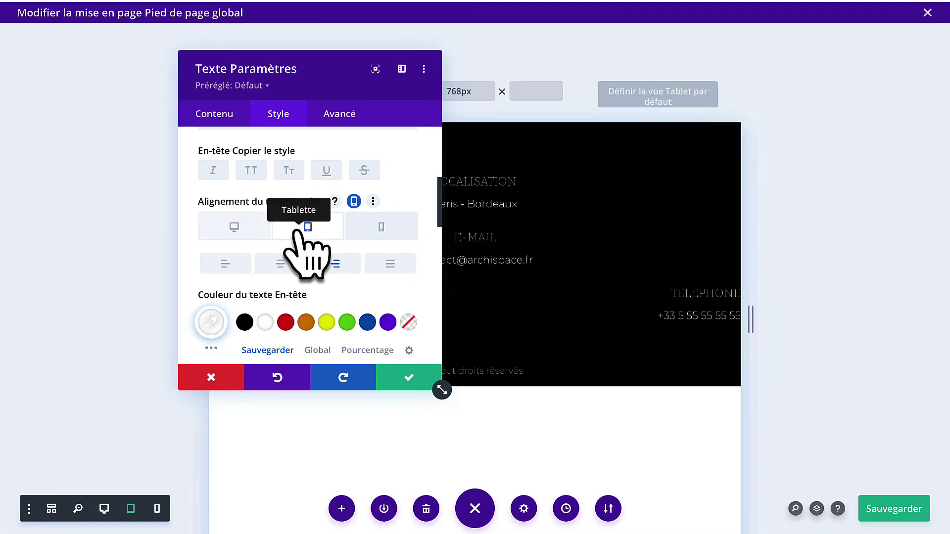
pyautogui.click(366, 237)
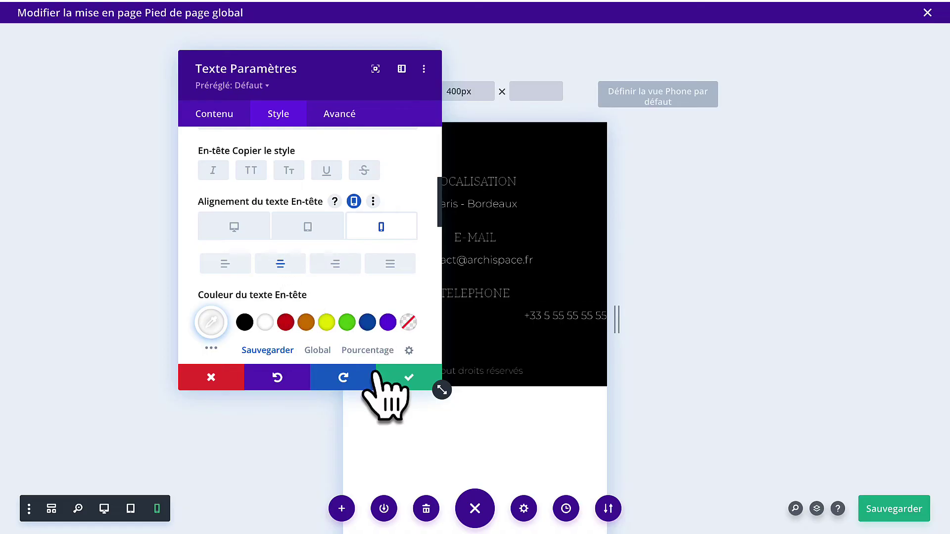
pyautogui.click(400, 383)
# Centre the phone number body text on tablet and phone.
pyautogui.click(451, 316)
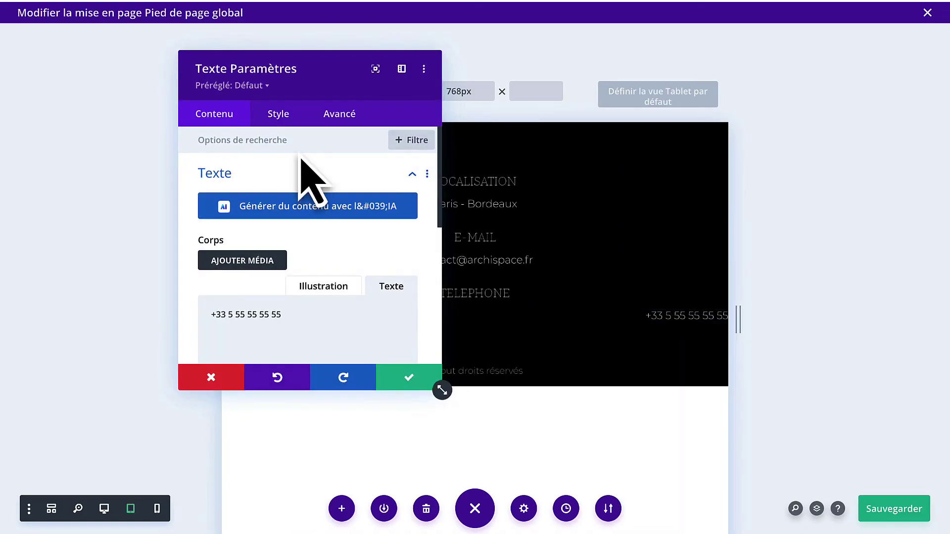
pyautogui.click(276, 117)
pyautogui.click(273, 181)
pyautogui.scroll(-4, 282, 267)
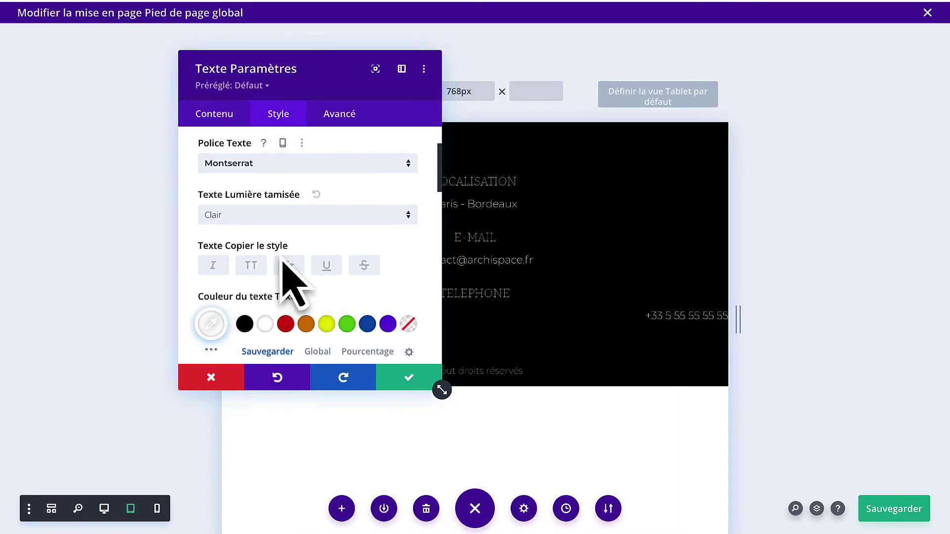
pyautogui.scroll(-6, 284, 262)
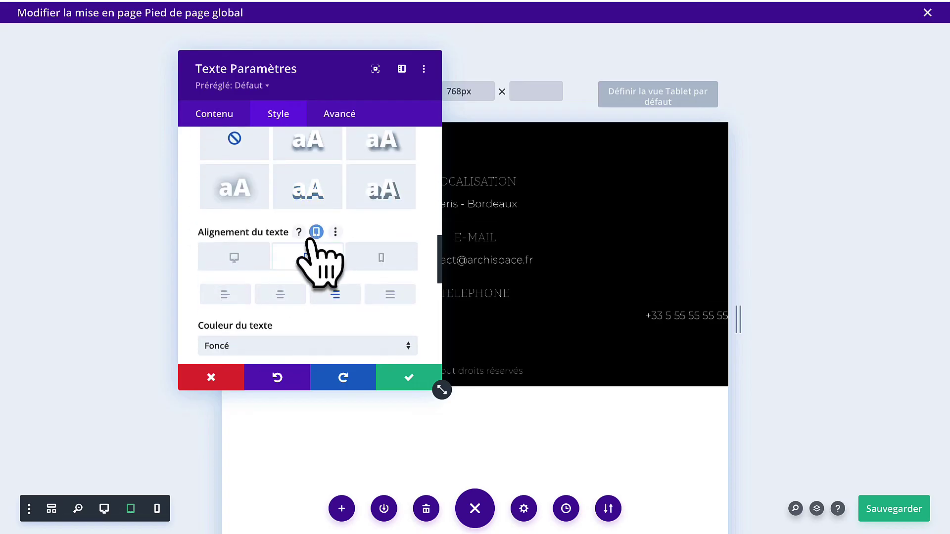
pyautogui.click(320, 231)
pyautogui.click(320, 232)
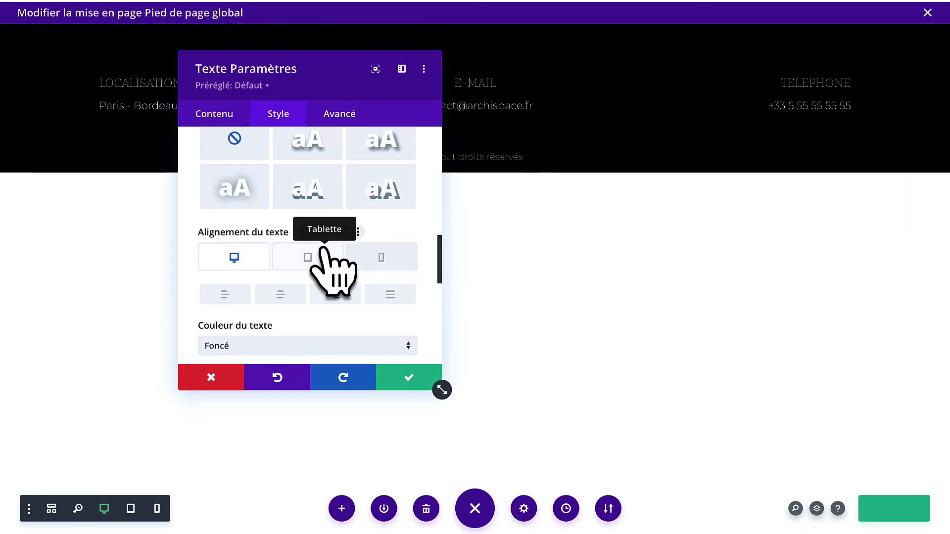
pyautogui.click(307, 258)
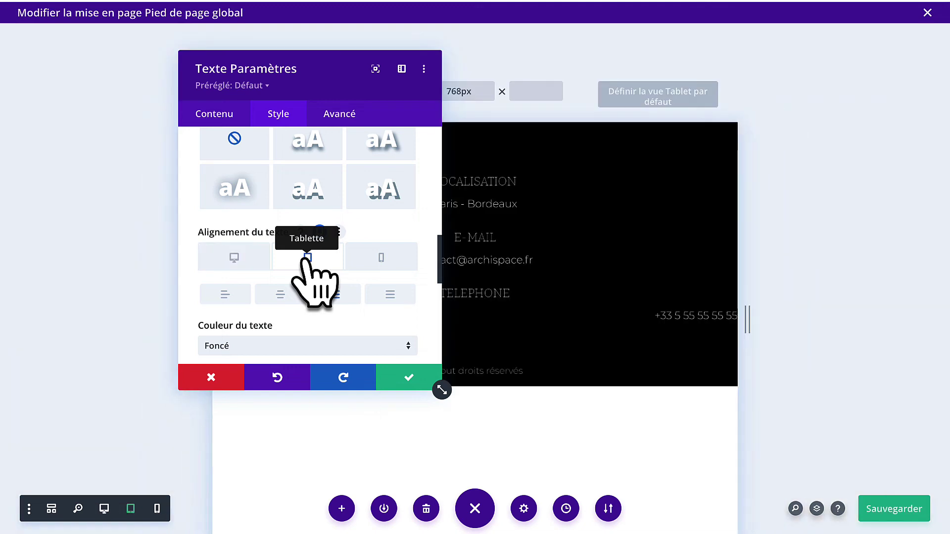
pyautogui.click(380, 258)
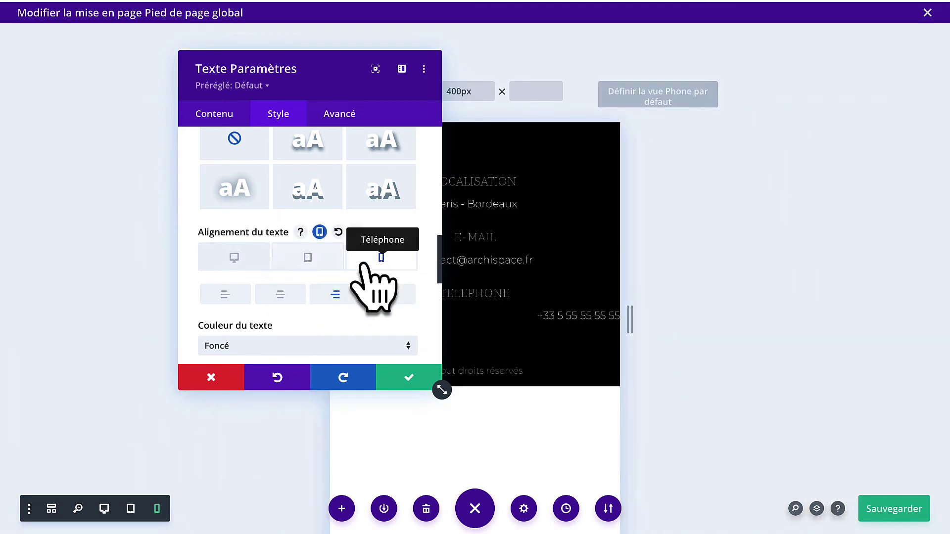
pyautogui.click(280, 295)
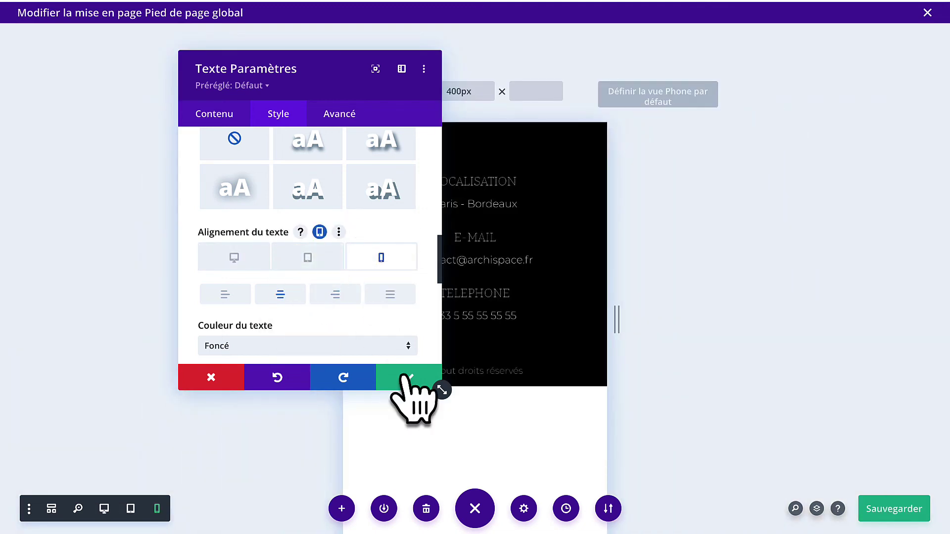
pyautogui.click(407, 381)
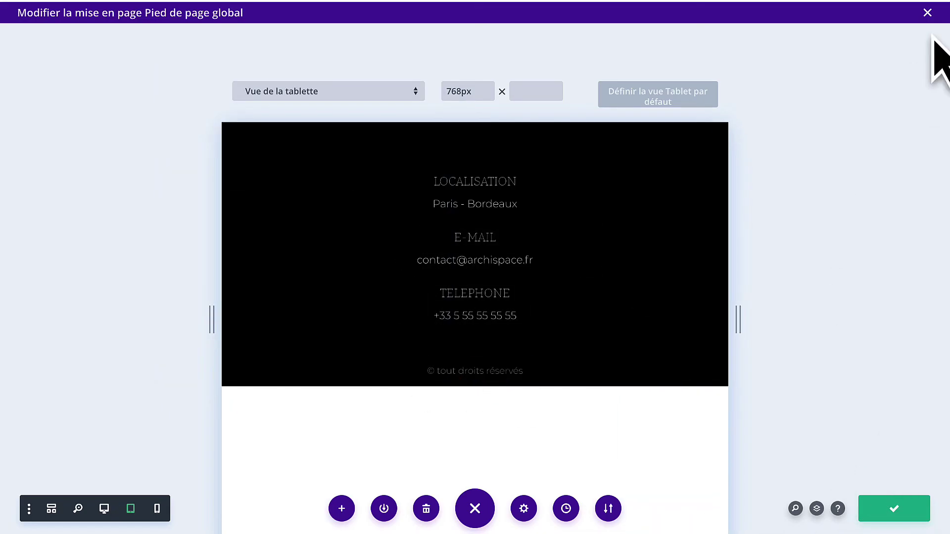
# Close the footer editor and save with Sauvegarder les changements.
pyautogui.click(927, 14)
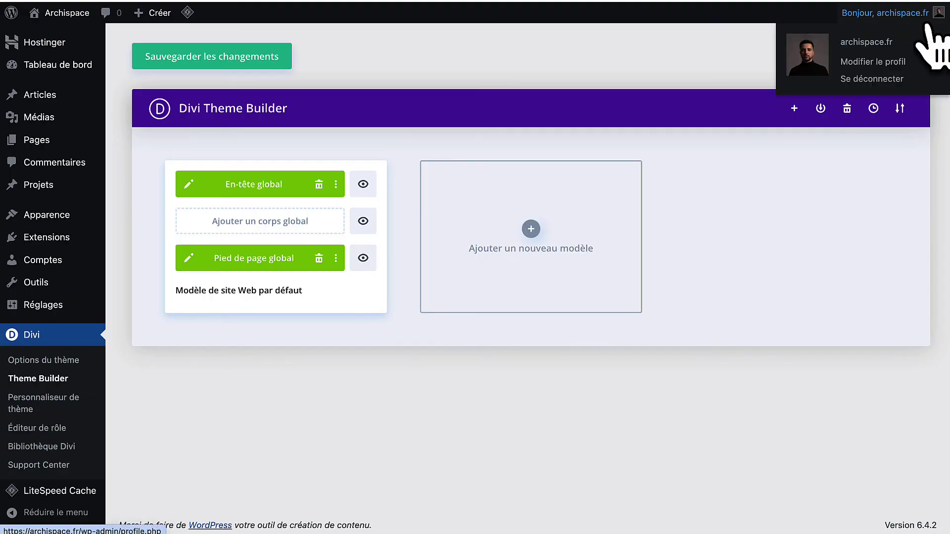
pyautogui.click(242, 62)
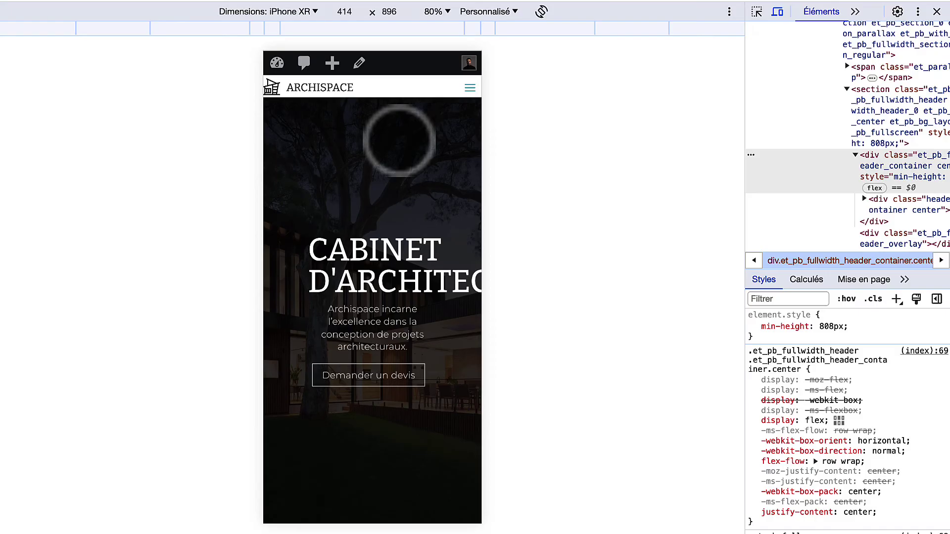
# Reload the live homepage at iPhone XR size, scroll through it, and test the hamburger menu.
pyautogui.press('super+r')
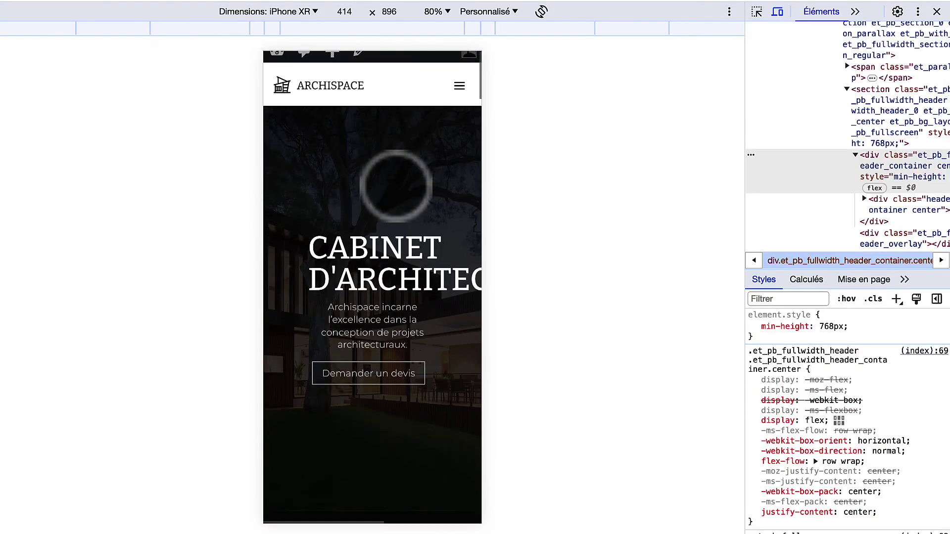
pyautogui.scroll(-5, 396, 190)
pyautogui.scroll(-10, 393, 185)
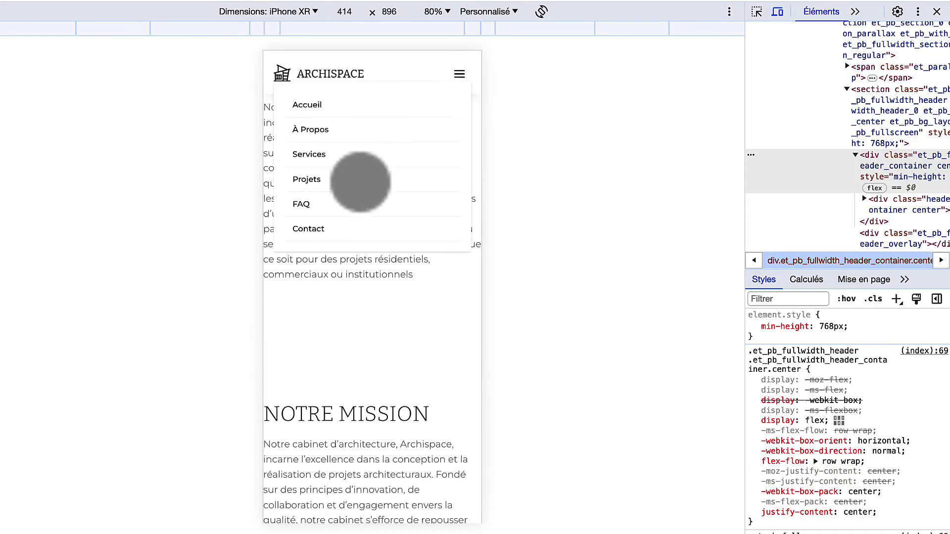
pyautogui.click(459, 74)
pyautogui.scroll(-20, 380, 292)
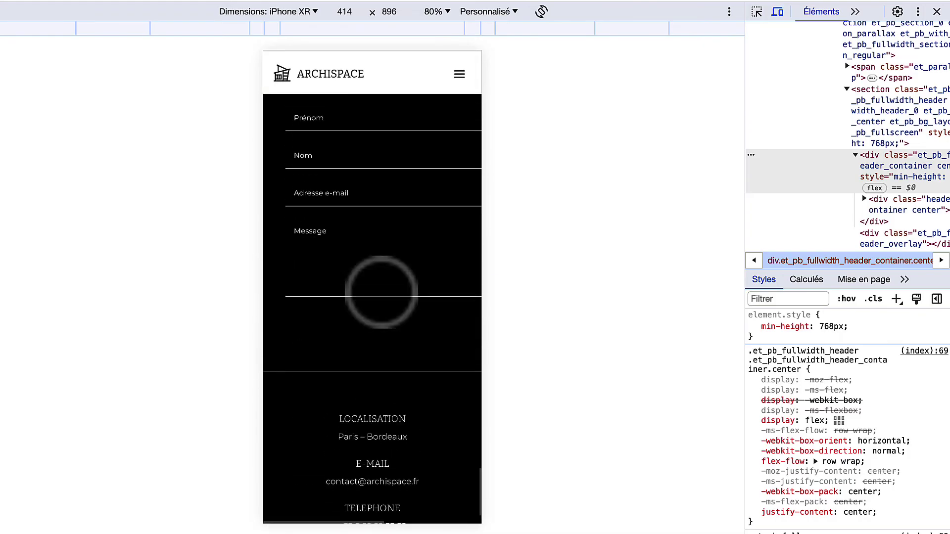
pyautogui.scroll(20, 389, 352)
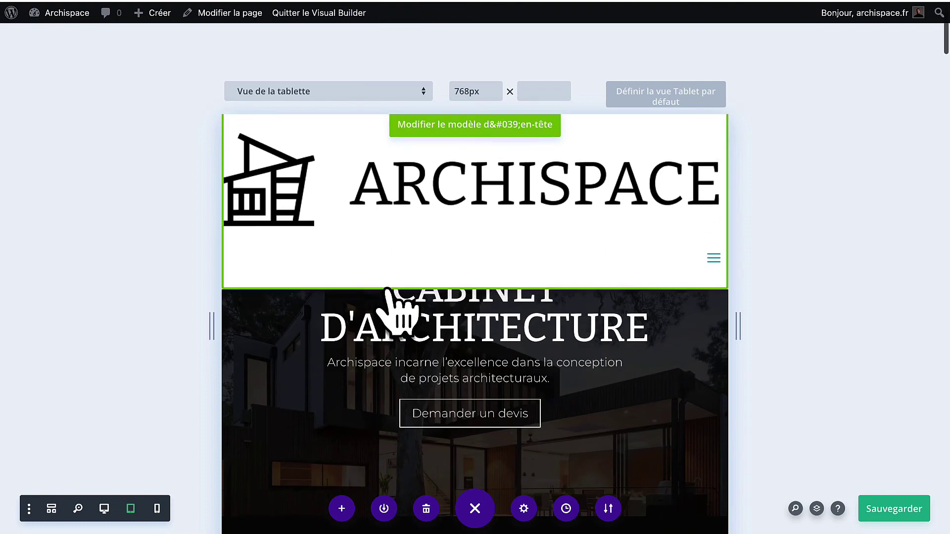
# Return to the Divi page editor and preview the homepage at tablet width.
pyautogui.click(386, 288)
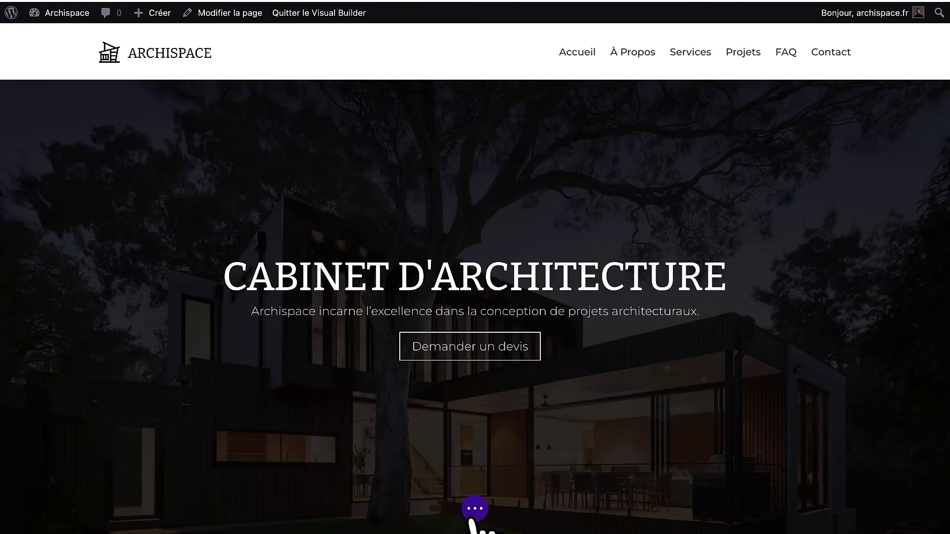
pyautogui.click(475, 502)
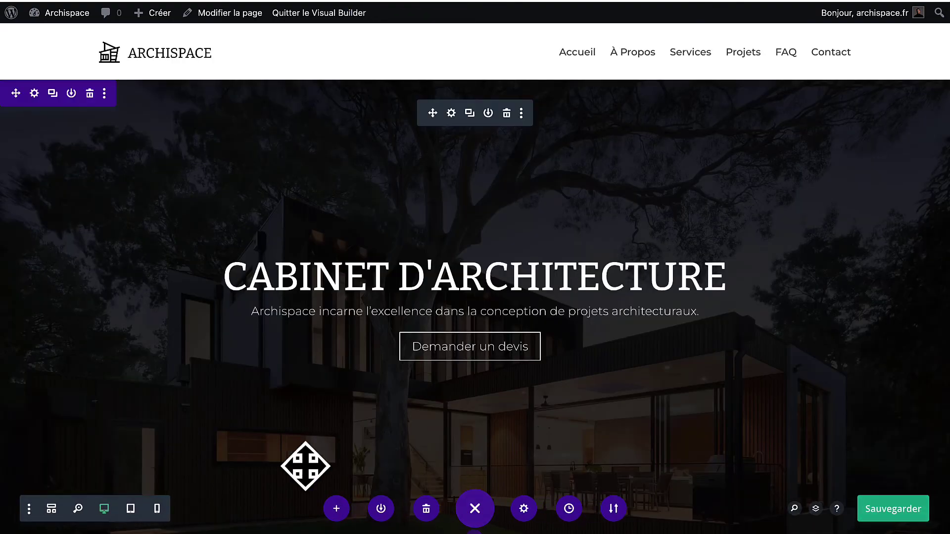
pyautogui.click(131, 509)
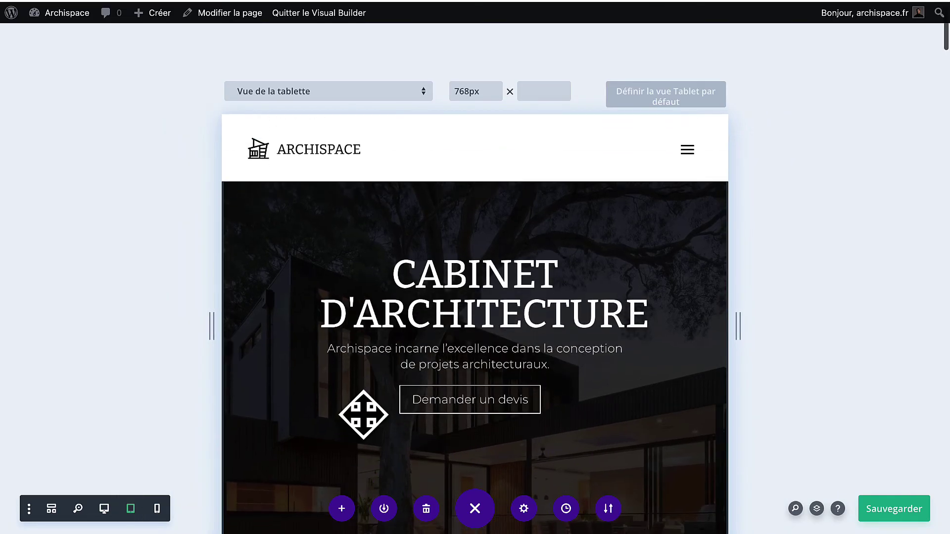
pyautogui.scroll(-10, 437, 307)
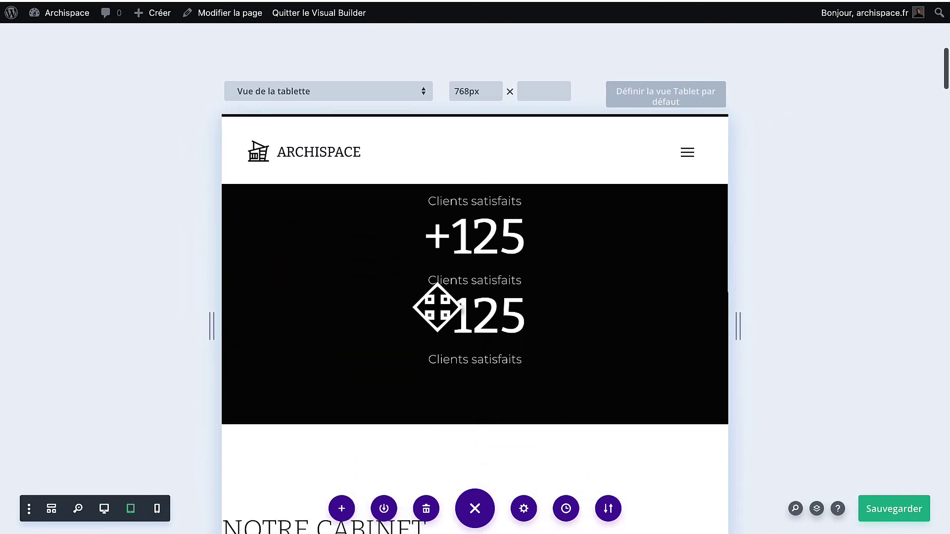
# Give the +125 Clients satisfaits counter a 40px tablet and 30px phone top margin.
pyautogui.moveTo(471, 273)
pyautogui.click(449, 261)
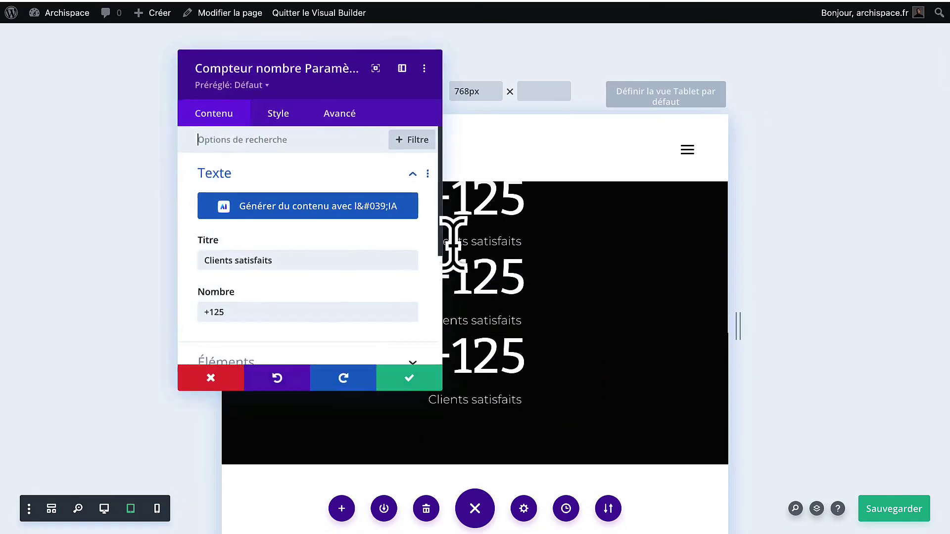
pyautogui.click(277, 115)
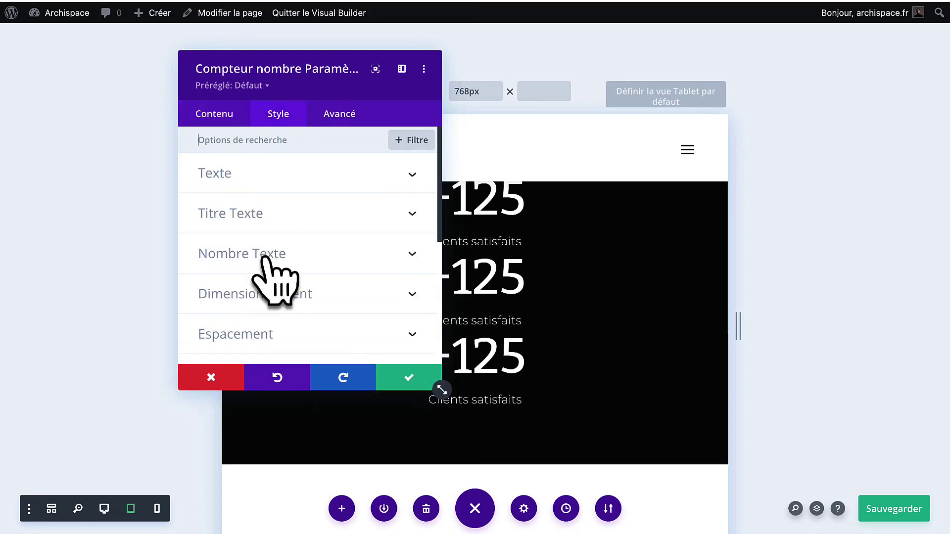
pyautogui.click(266, 332)
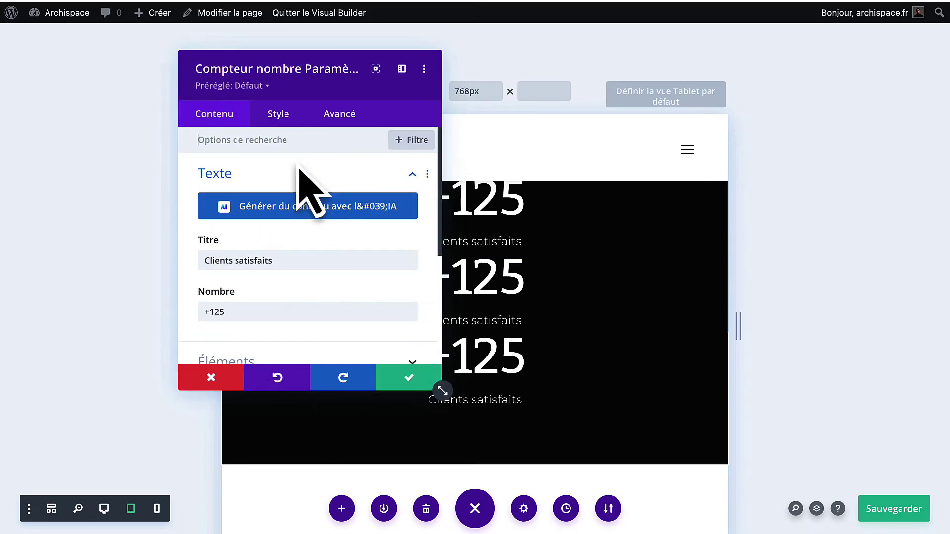
pyautogui.click(271, 121)
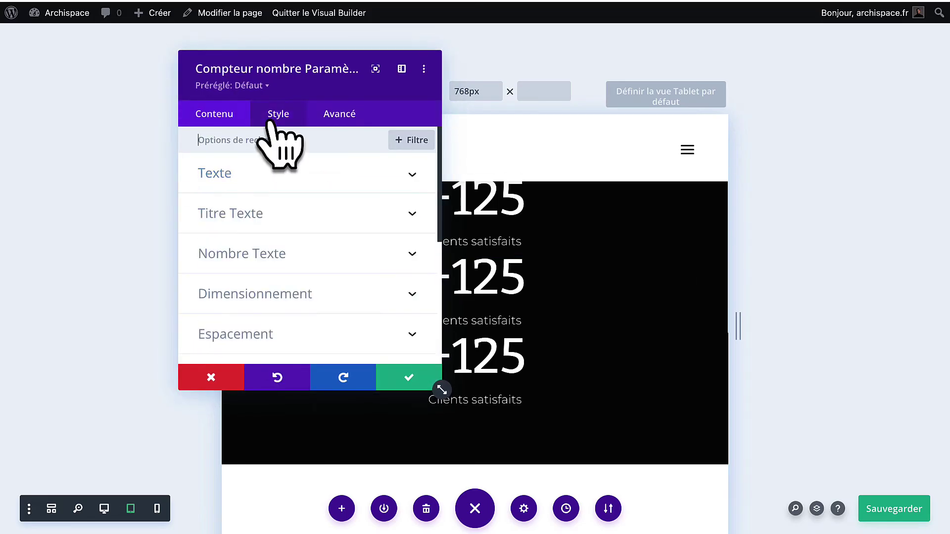
pyautogui.scroll(-2, 277, 324)
pyautogui.click(274, 299)
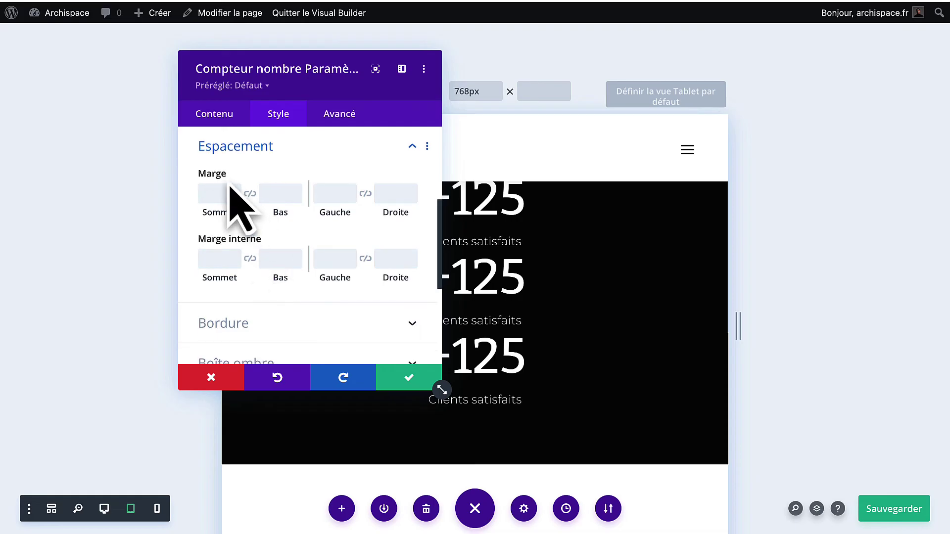
pyautogui.click(257, 173)
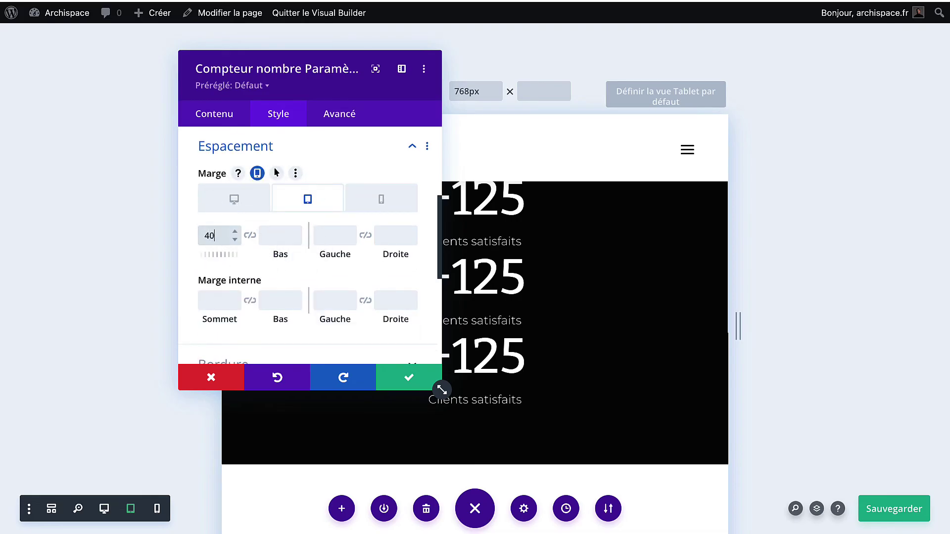
pyautogui.click(360, 202)
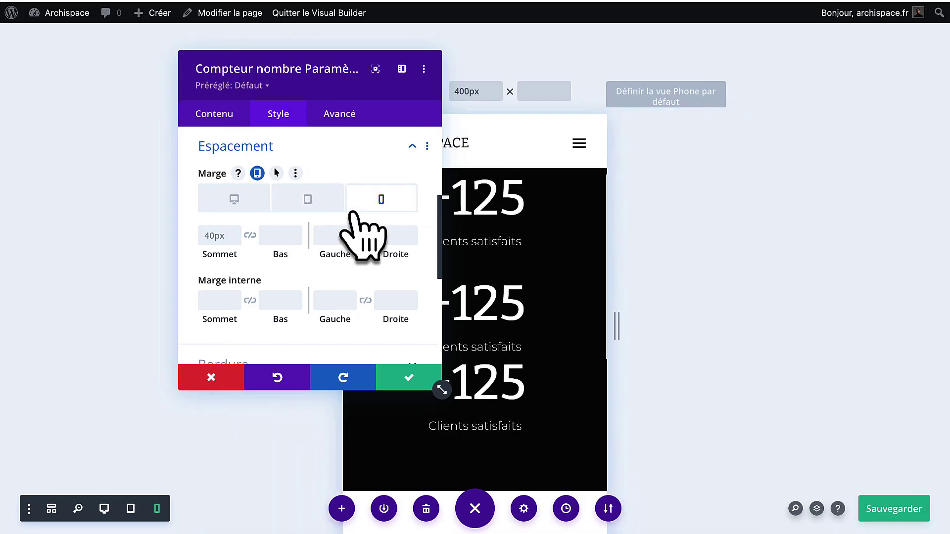
pyautogui.write('30')
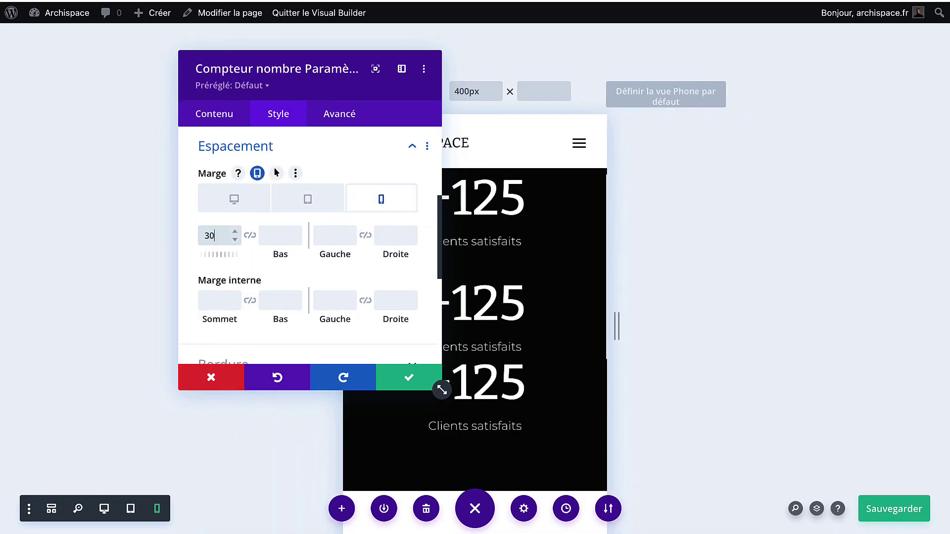
pyautogui.write('px')
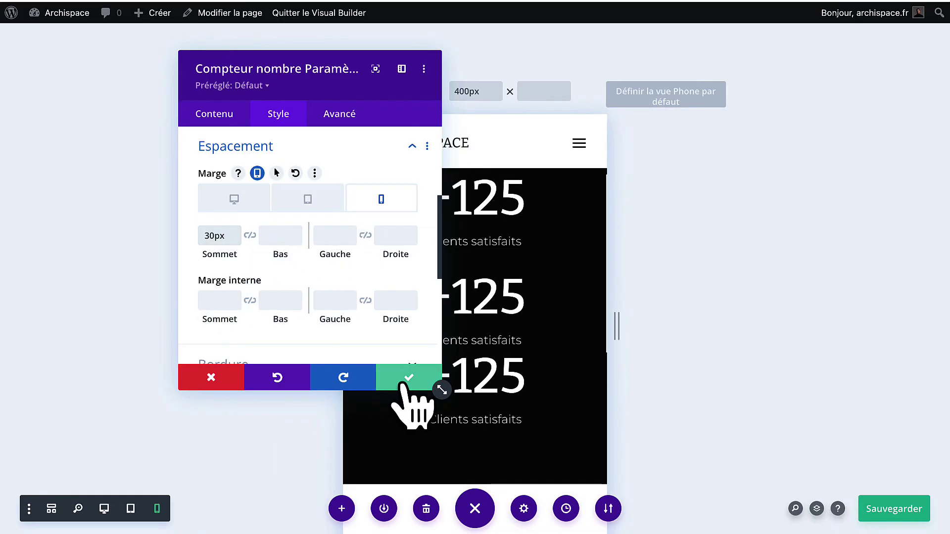
pyautogui.click(404, 385)
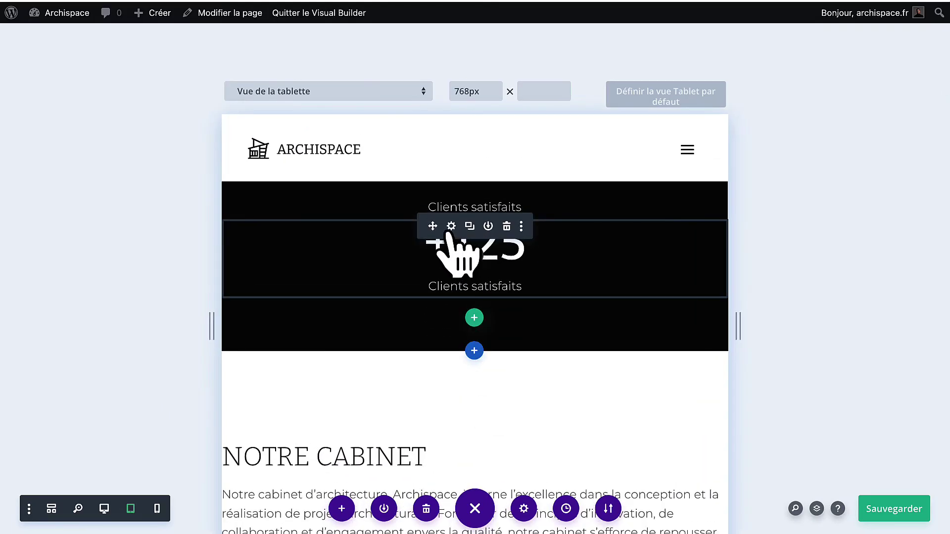
# Set the next counter's responsive top margin to 40 on tablet and 30px on phone.
pyautogui.click(450, 227)
pyautogui.click(279, 117)
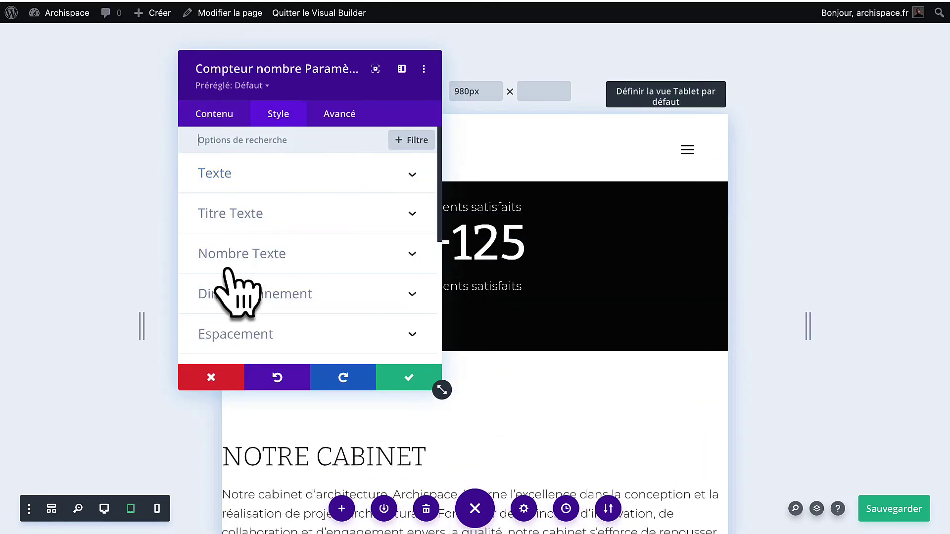
pyautogui.scroll(-3, 262, 277)
pyautogui.click(269, 253)
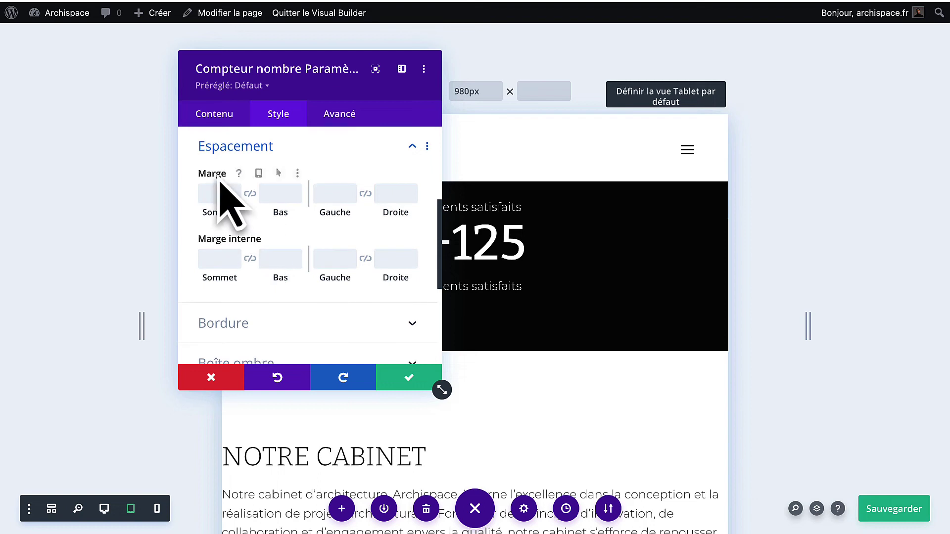
pyautogui.click(257, 173)
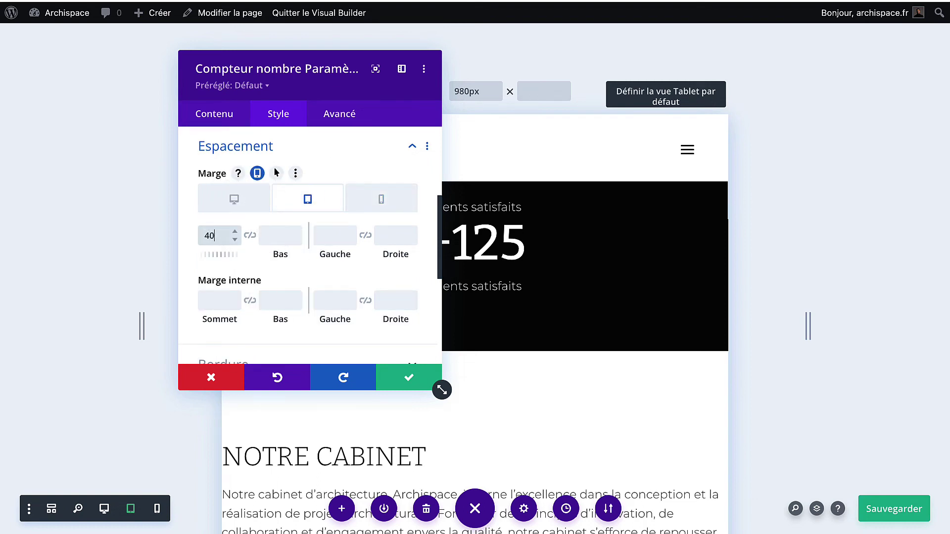
pyautogui.write('40')
pyautogui.click(369, 199)
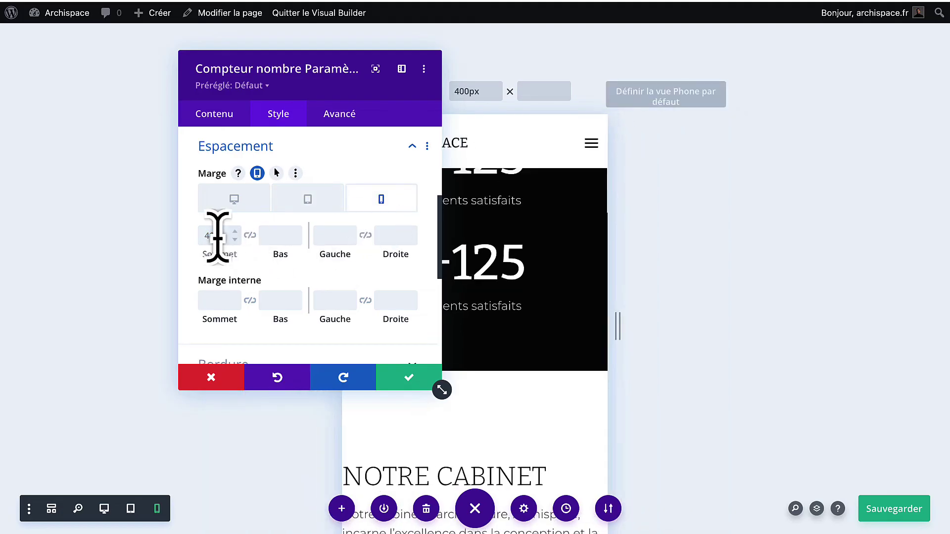
pyautogui.click(218, 236)
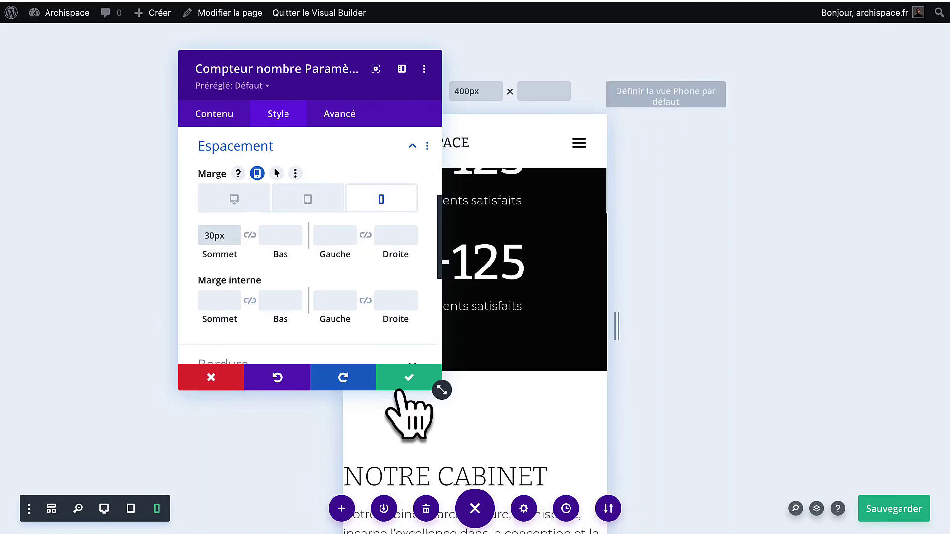
pyautogui.click(410, 379)
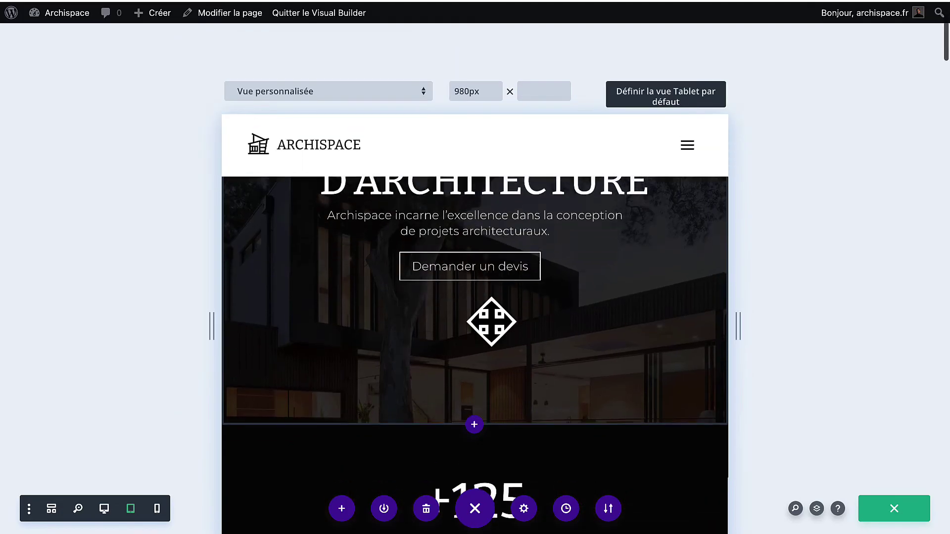
# Set the NOTRE CABINET section's Marge interne Gauche and Droite to 40px.
pyautogui.scroll(-10, 491, 322)
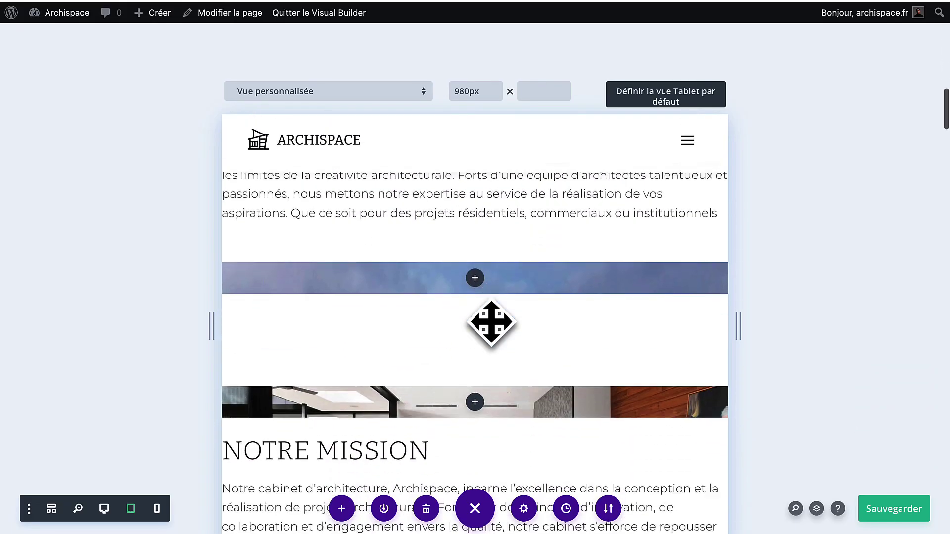
pyautogui.scroll(4, 492, 322)
pyautogui.scroll(-4, 492, 325)
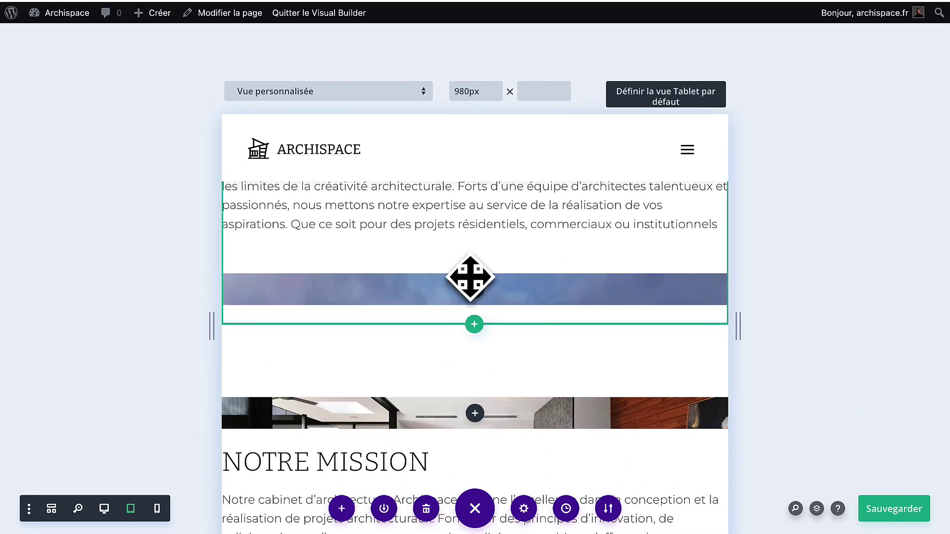
pyautogui.scroll(3, 470, 278)
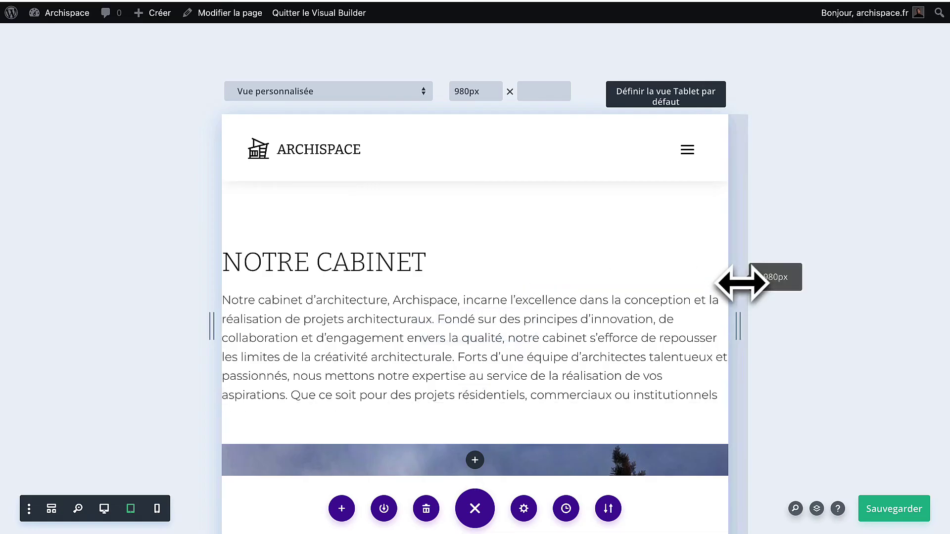
pyautogui.scroll(2, 397, 346)
pyautogui.scroll(-1, 400, 349)
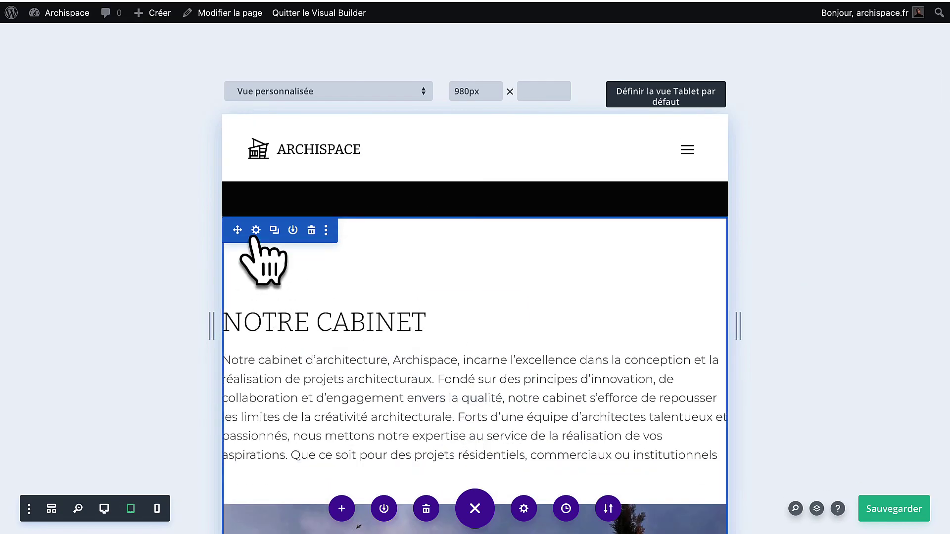
pyautogui.click(256, 230)
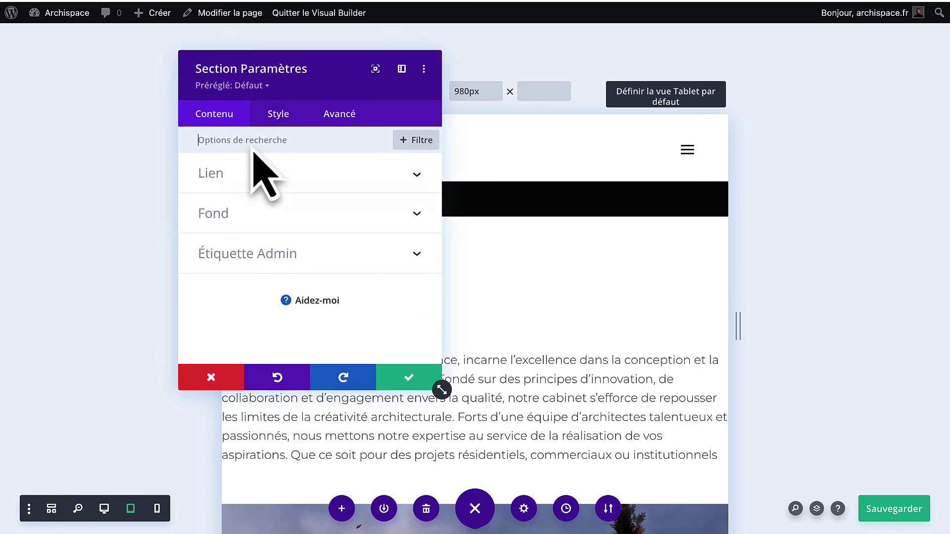
pyautogui.click(279, 117)
pyautogui.click(236, 293)
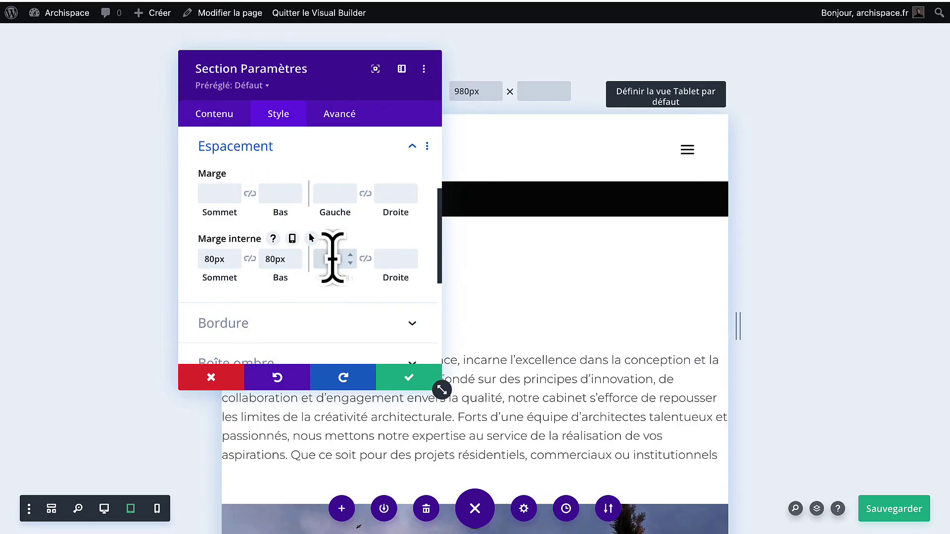
pyautogui.click(385, 262)
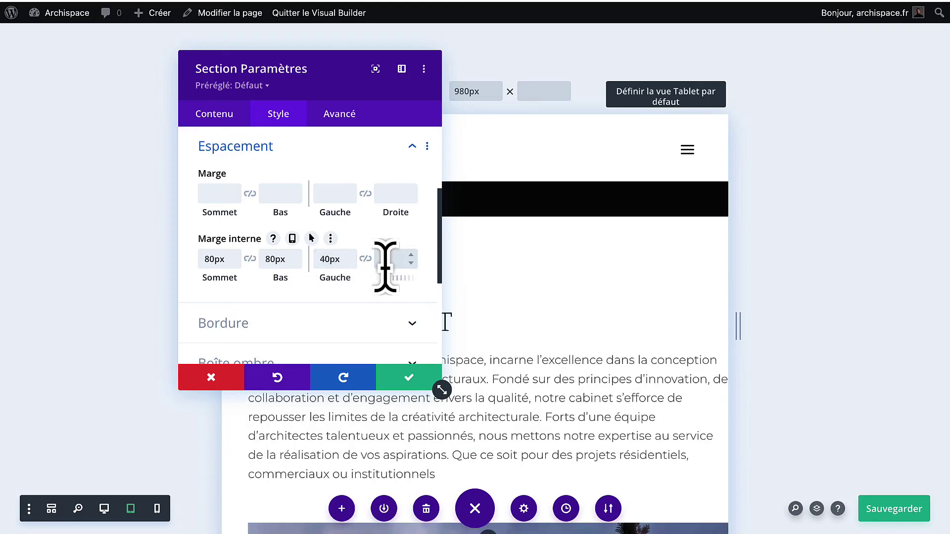
pyautogui.write('40px')
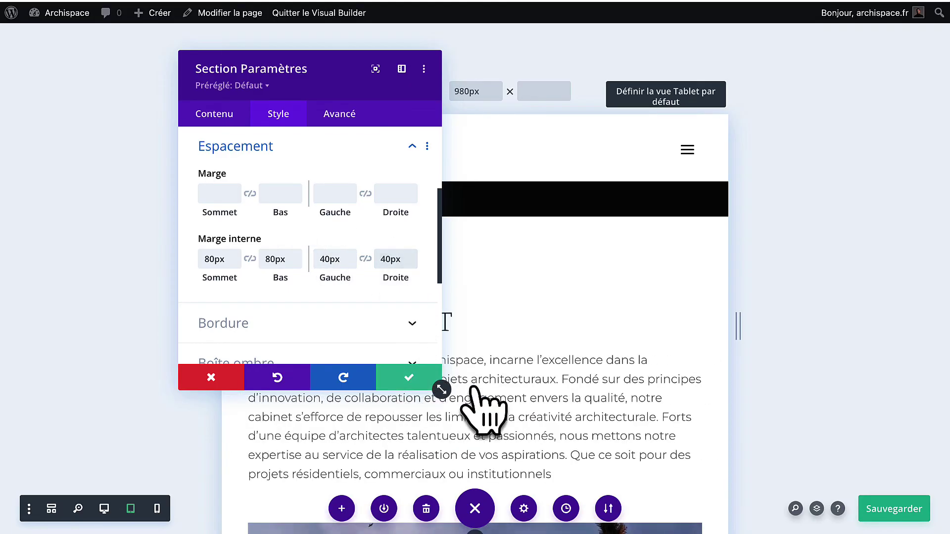
pyautogui.click(410, 377)
pyautogui.scroll(-3, 484, 390)
pyautogui.scroll(2, 390, 289)
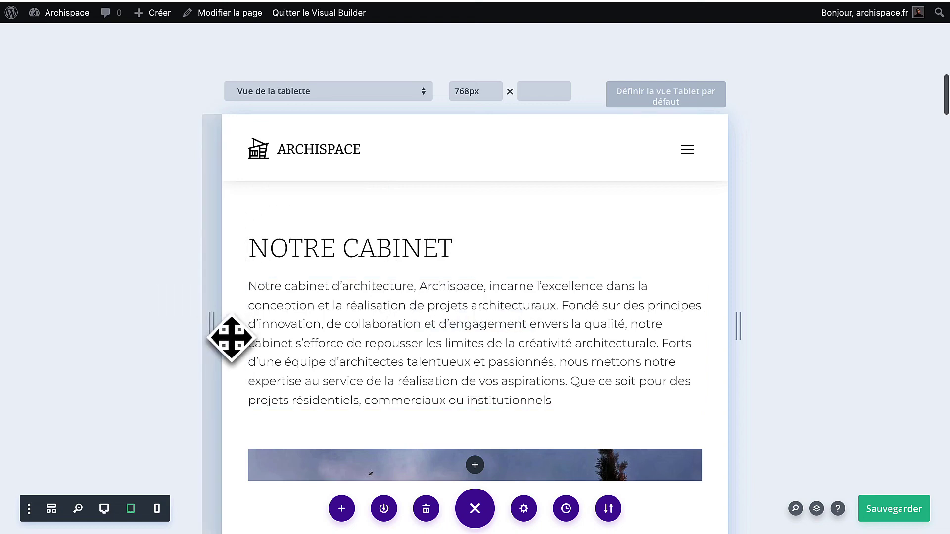
# Drag the row's top padding handle up to shrink the space above NOTRE CABINET.
pyautogui.scroll(3, 270, 212)
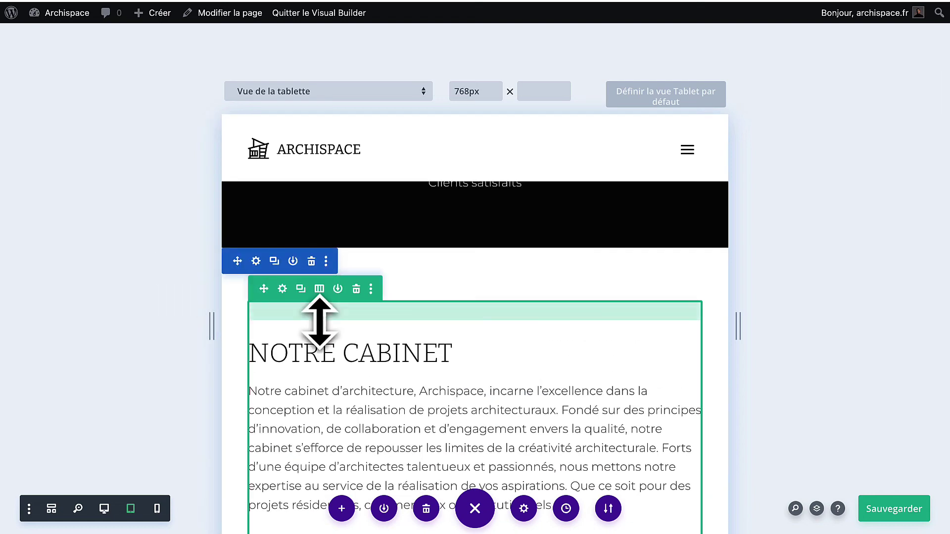
pyautogui.moveTo(319, 322); pyautogui.dragTo(325, 287)
pyautogui.scroll(-3, 340, 378)
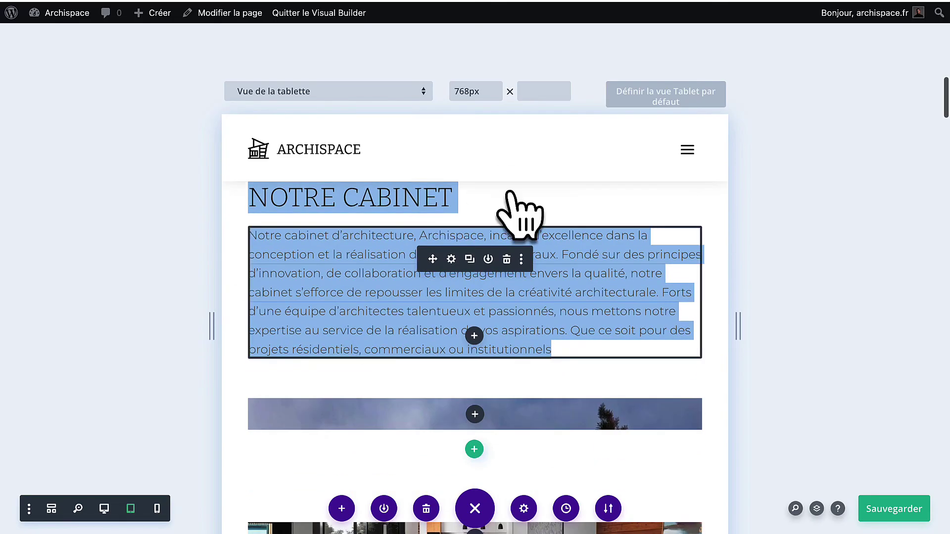
# Open Insérer un module to add a module below the sky image.
pyautogui.click(518, 190)
pyautogui.click(627, 203)
pyautogui.scroll(-3, 603, 378)
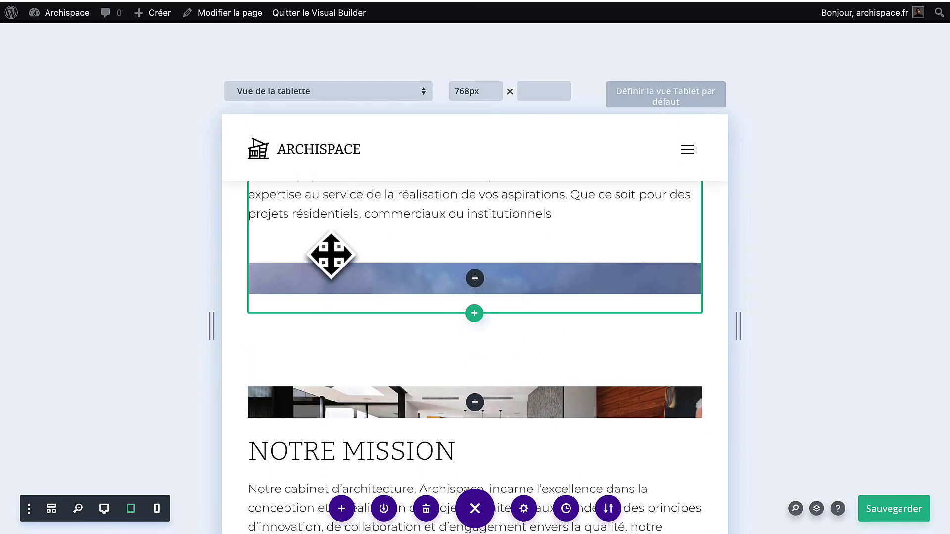
pyautogui.scroll(1, 491, 289)
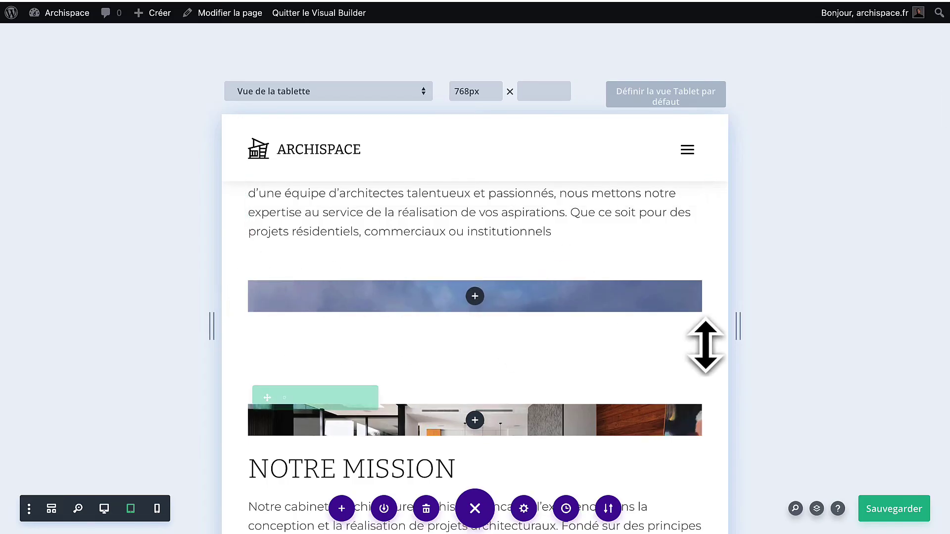
pyautogui.click(473, 297)
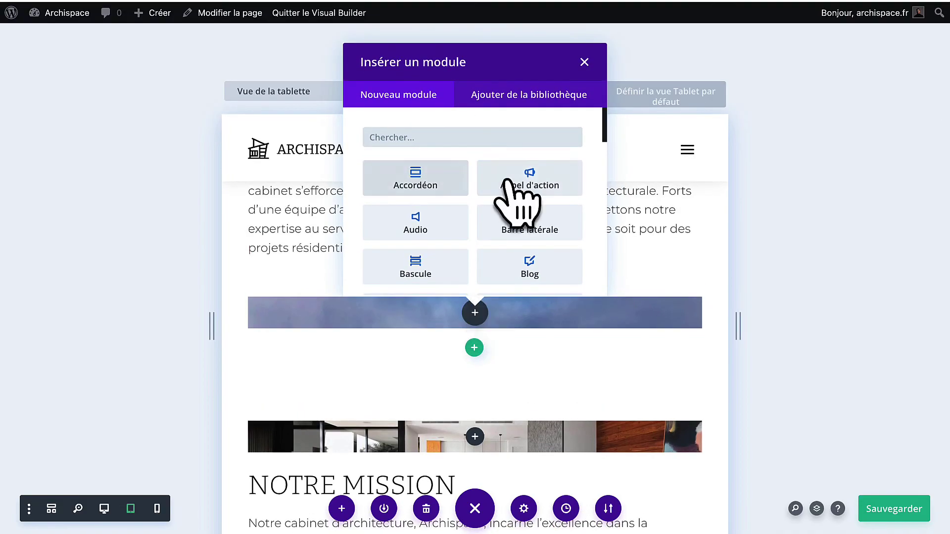
# Insert a Séparateur module and reset its Dimensionnement minimum height to auto.
pyautogui.scroll(-5, 500, 230)
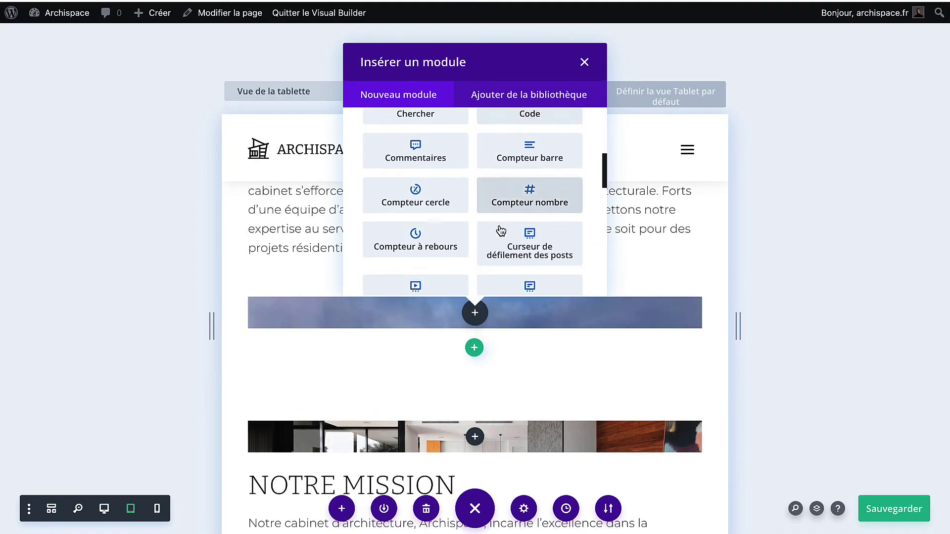
pyautogui.scroll(-8, 500, 230)
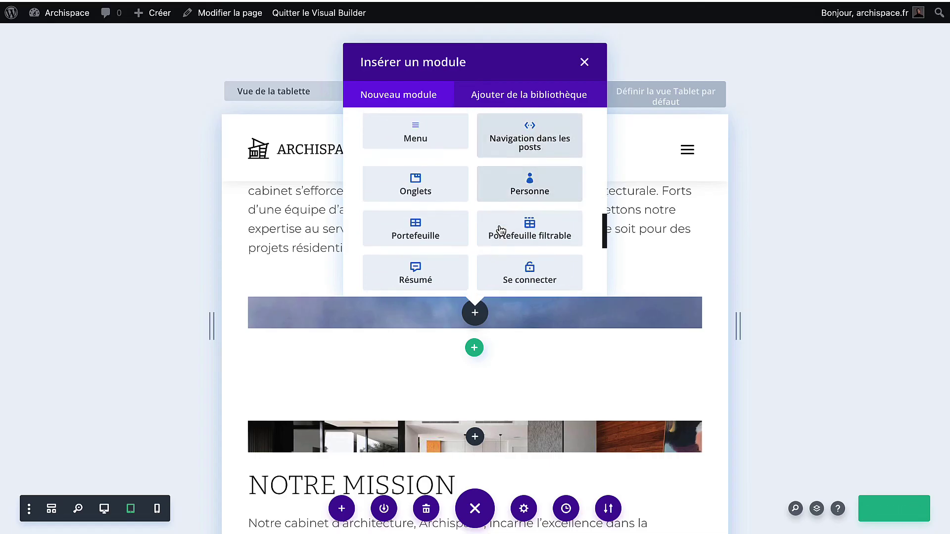
pyautogui.scroll(-3, 500, 230)
pyautogui.click(507, 230)
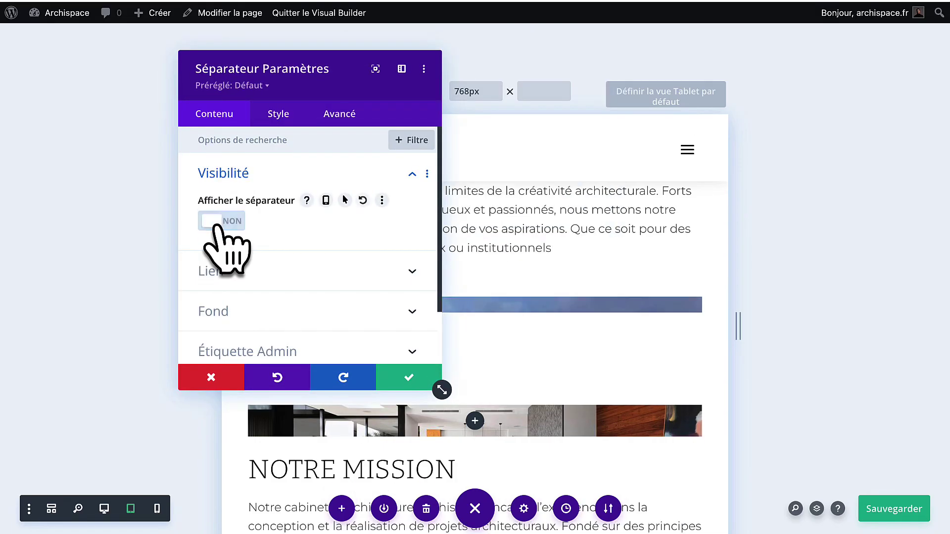
pyautogui.click(273, 120)
pyautogui.click(268, 174)
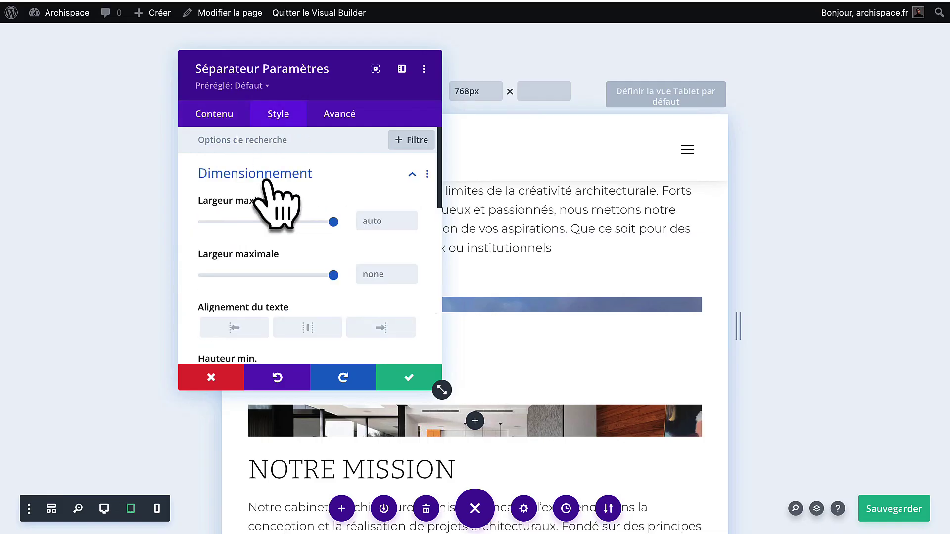
pyautogui.scroll(-3, 271, 311)
pyautogui.click(333, 230)
pyautogui.moveTo(334, 235); pyautogui.dragTo(236, 230)
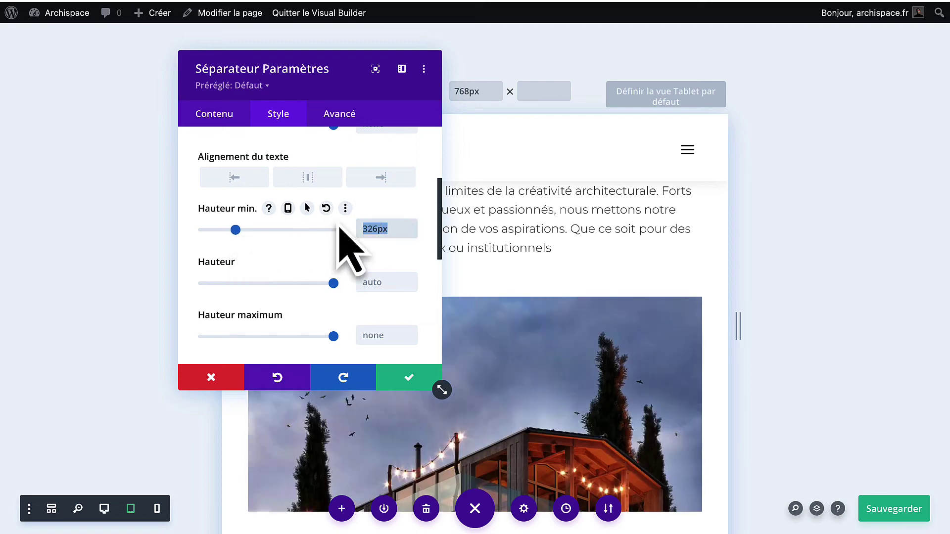
pyautogui.click(326, 209)
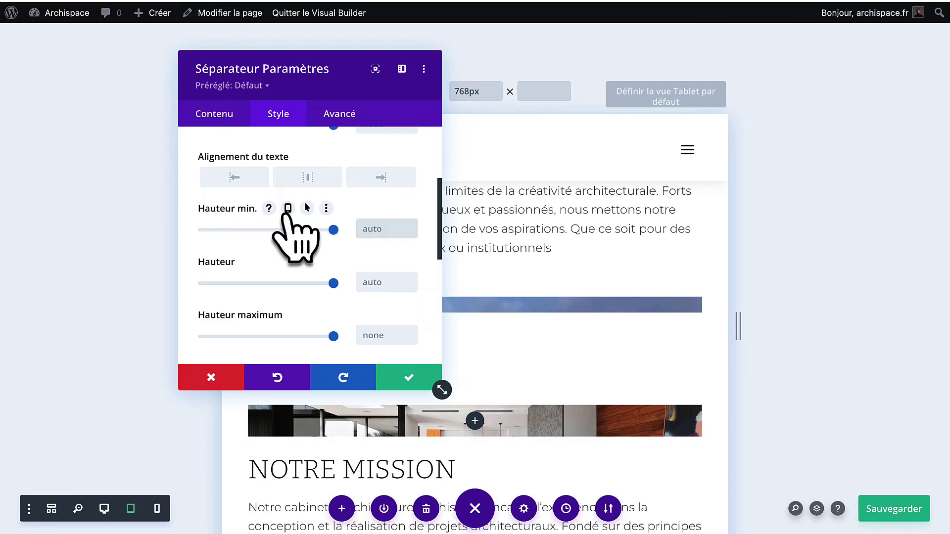
# Set the separator's responsive minimum height to 400 on tablet and 300px on phone.
pyautogui.click(287, 210)
pyautogui.click(379, 272)
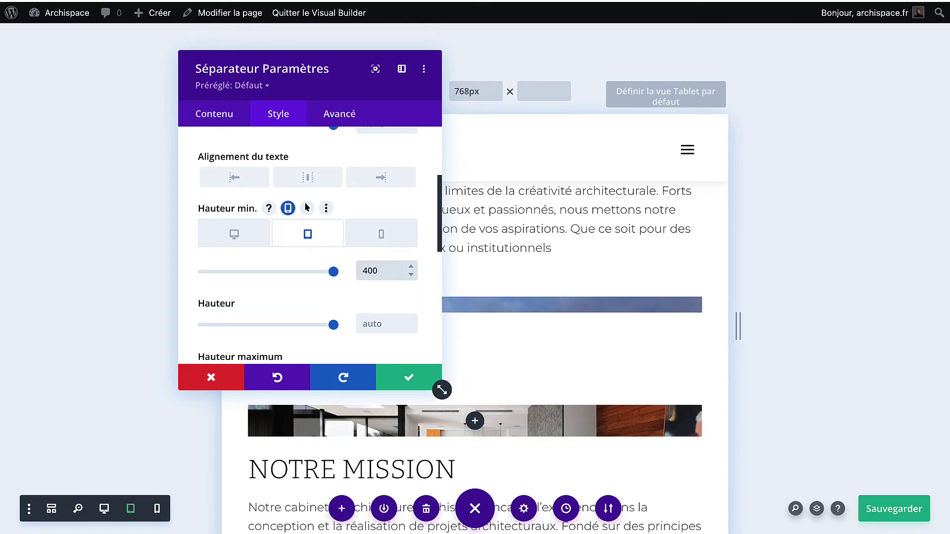
pyautogui.click(381, 235)
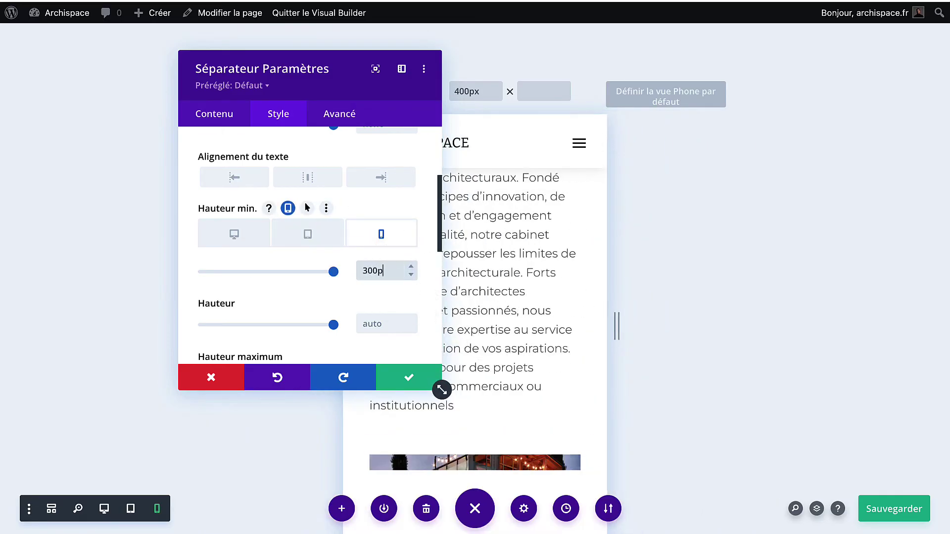
pyautogui.write('x')
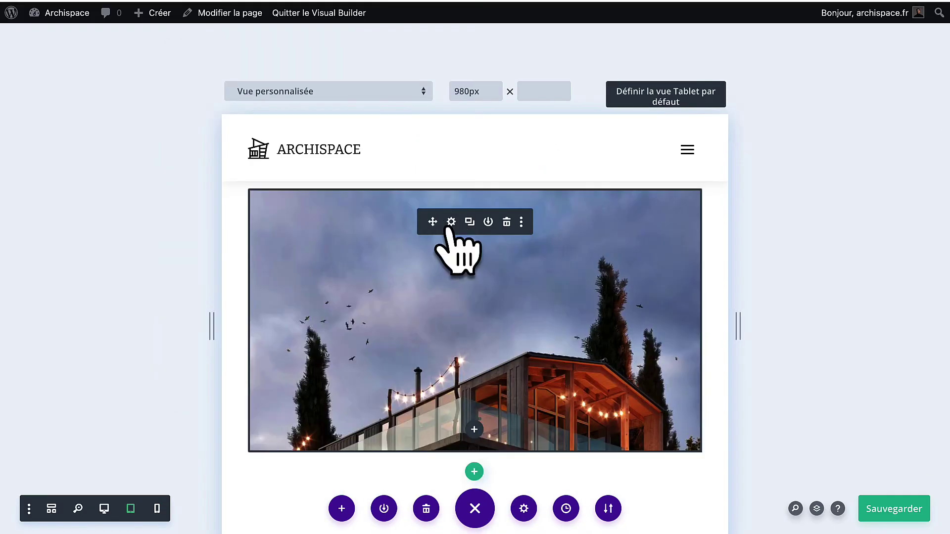
# Copy the sky image module and paste it into the NOTRE MISSION row.
pyautogui.rightClick(450, 233)
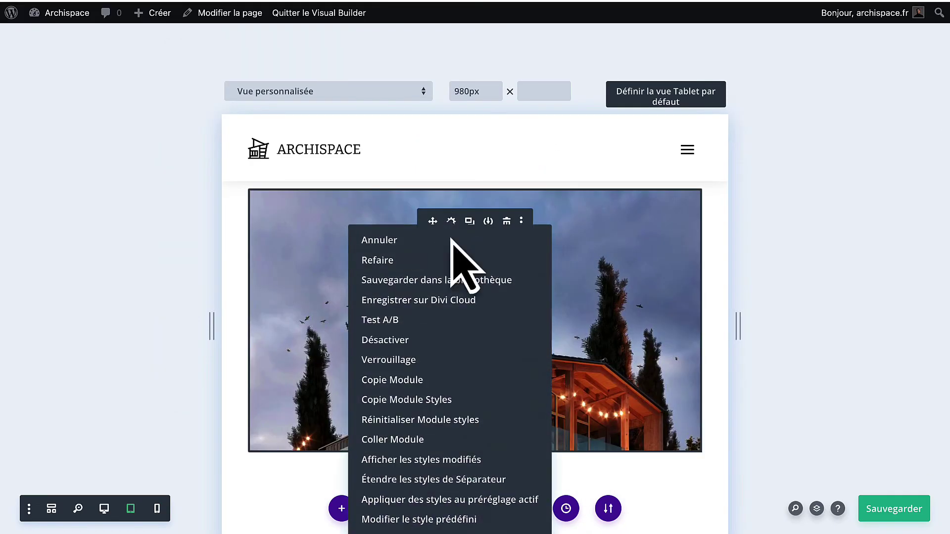
pyautogui.click(434, 389)
pyautogui.scroll(-5, 475, 297)
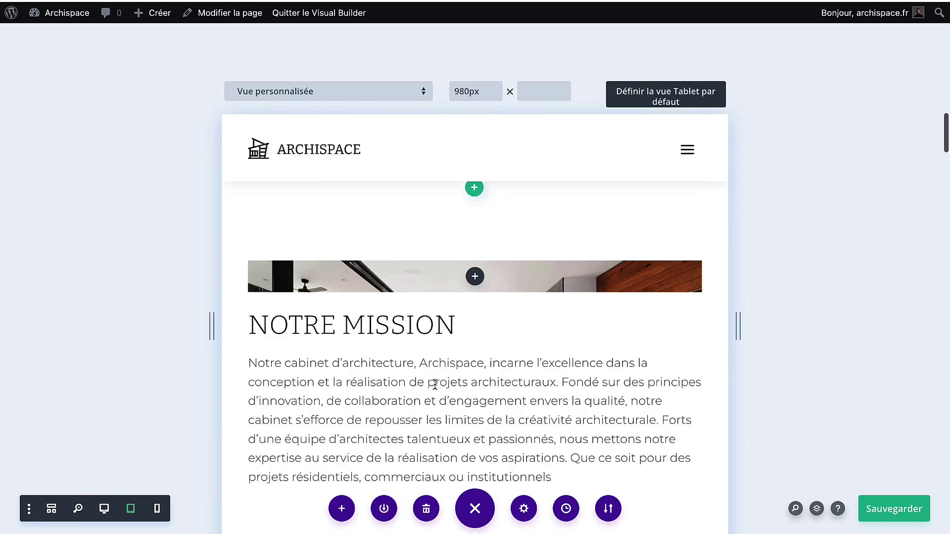
pyautogui.rightClick(472, 281)
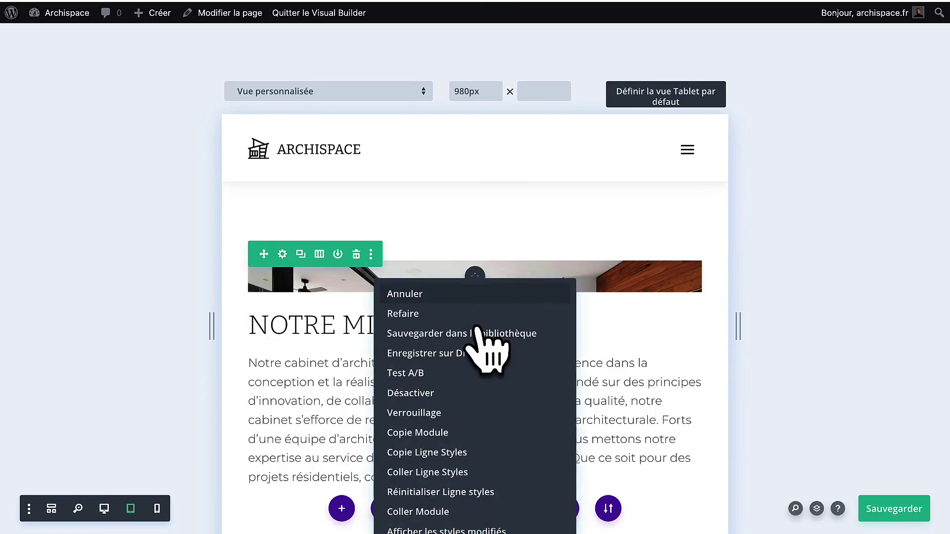
pyautogui.click(438, 511)
# Paste the copied sky image into a row lower on the page.
pyautogui.scroll(-8, 490, 379)
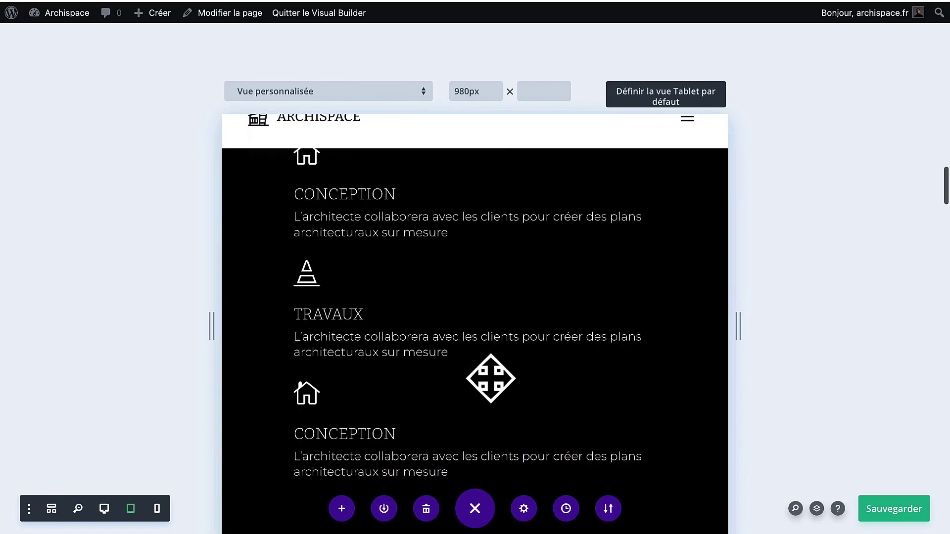
pyautogui.scroll(-10, 490, 378)
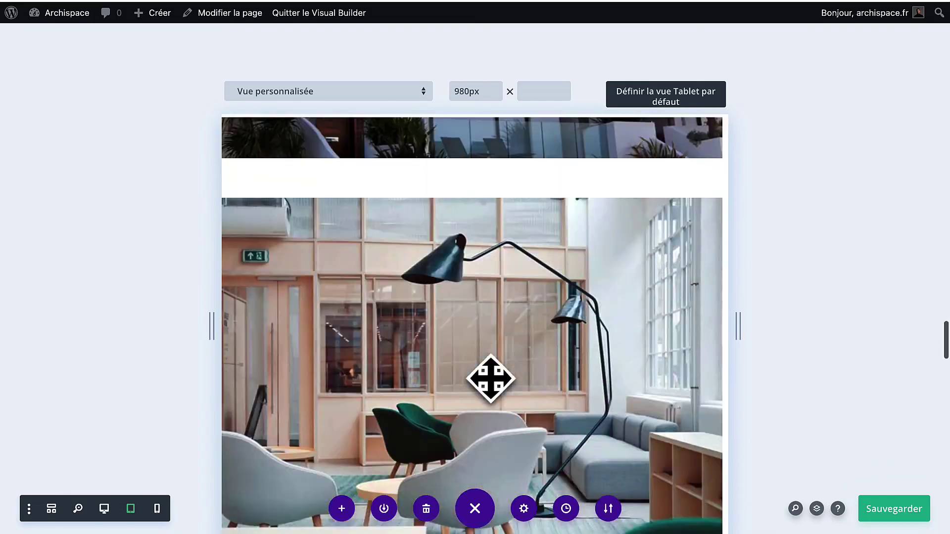
pyautogui.scroll(-12, 490, 379)
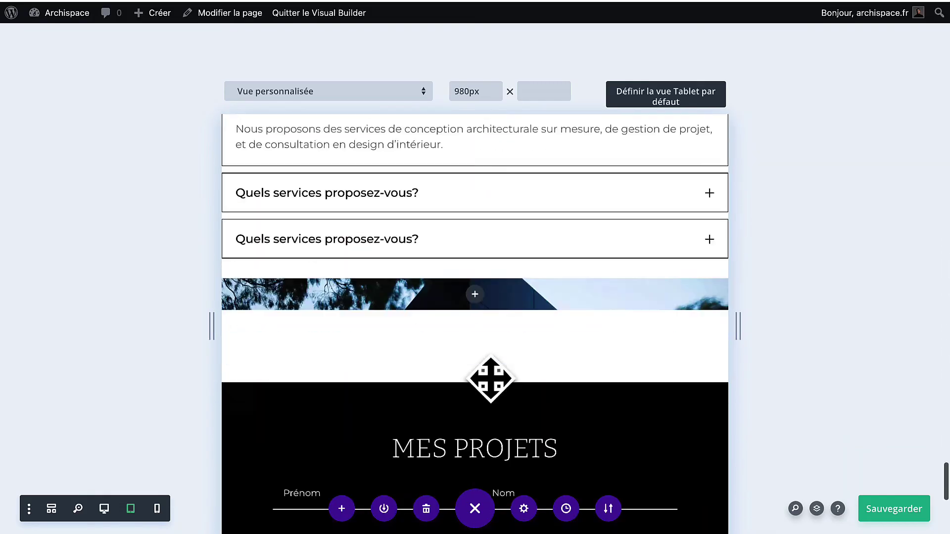
pyautogui.scroll(-2, 491, 378)
pyautogui.scroll(2, 491, 379)
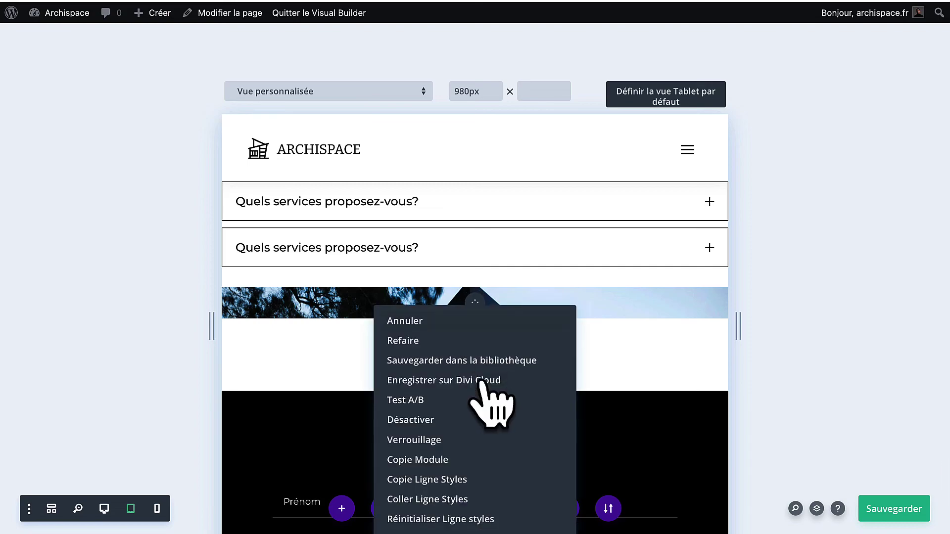
pyautogui.scroll(-2, 454, 500)
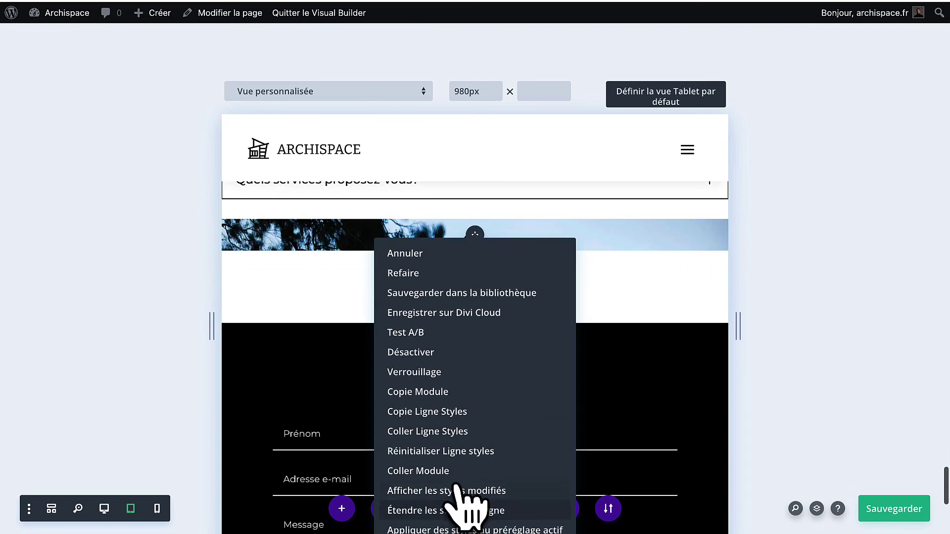
pyautogui.click(455, 475)
pyautogui.scroll(12, 502, 356)
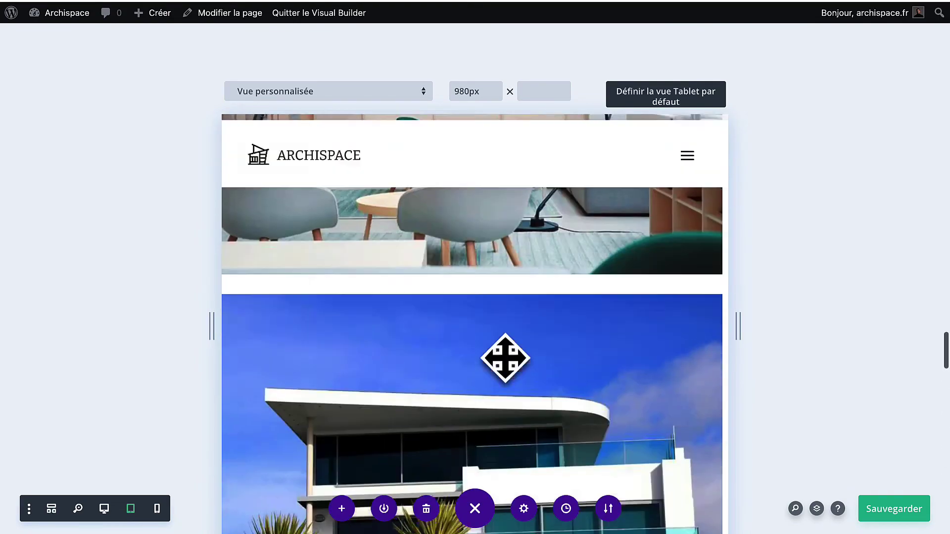
pyautogui.scroll(-10, 505, 357)
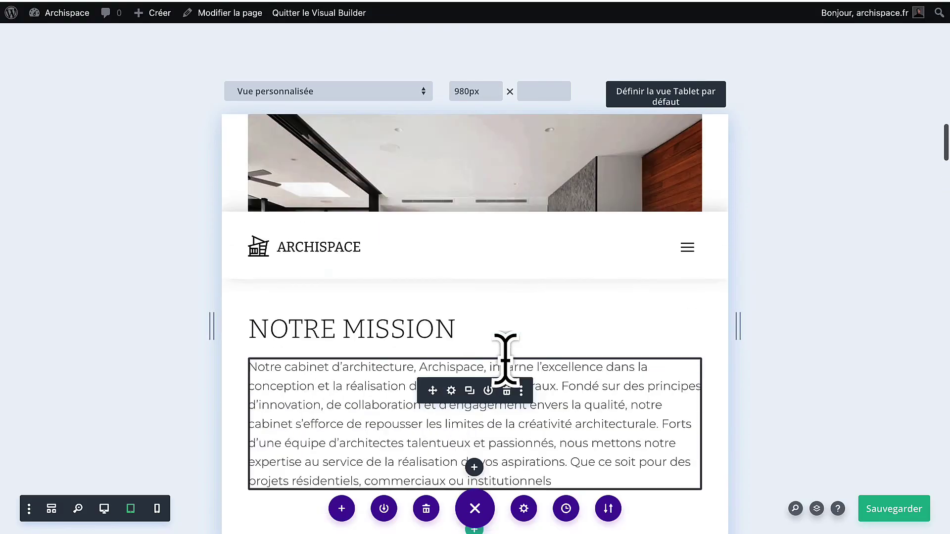
pyautogui.scroll(-10, 505, 358)
pyautogui.scroll(4, 504, 358)
pyautogui.scroll(-5, 505, 358)
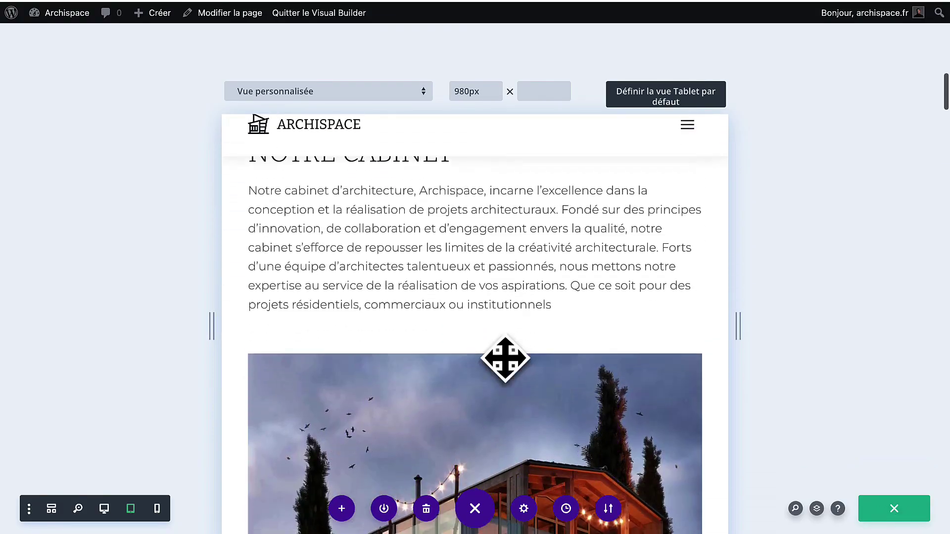
pyautogui.scroll(5, 505, 358)
pyautogui.scroll(-6, 504, 358)
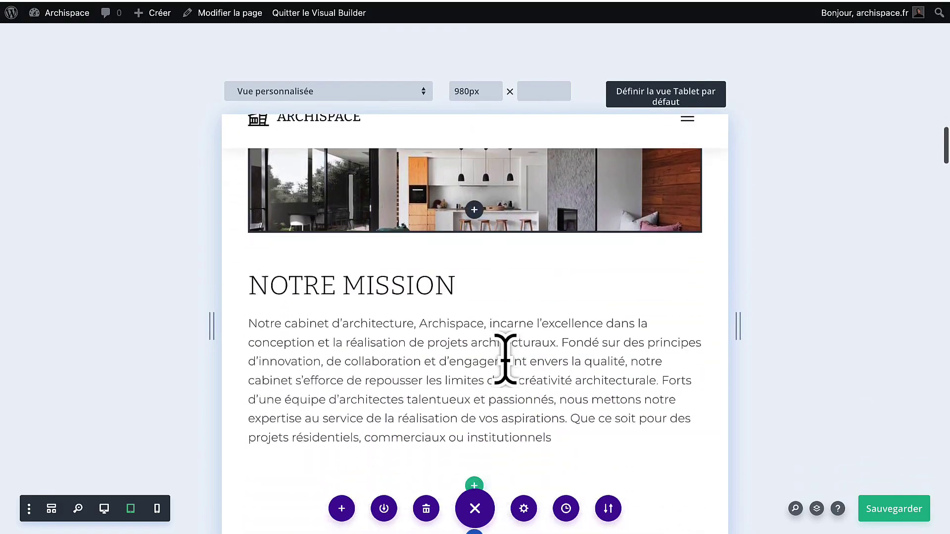
pyautogui.scroll(-4, 505, 358)
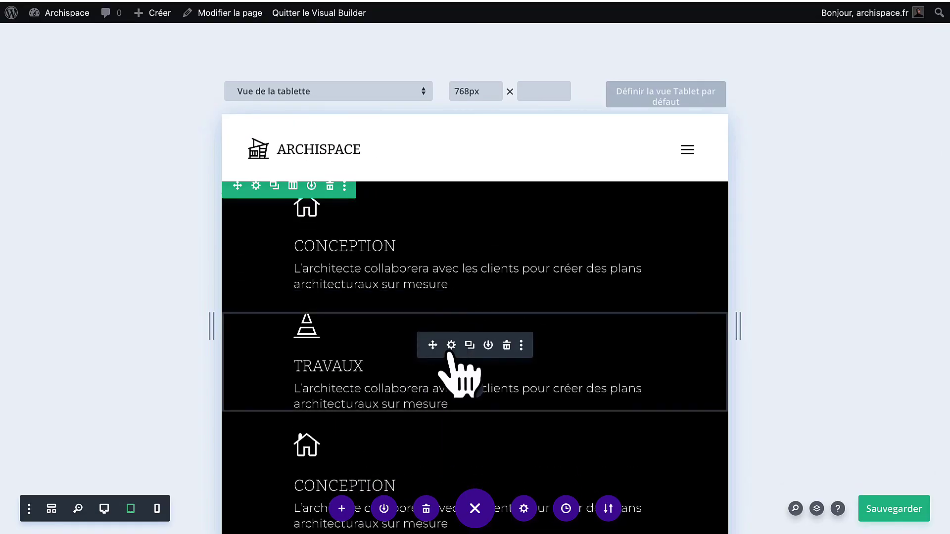
# Turn on responsive margins for the Travaux summary module, set its phone top margin, and save.
pyautogui.click(451, 344)
pyautogui.click(277, 115)
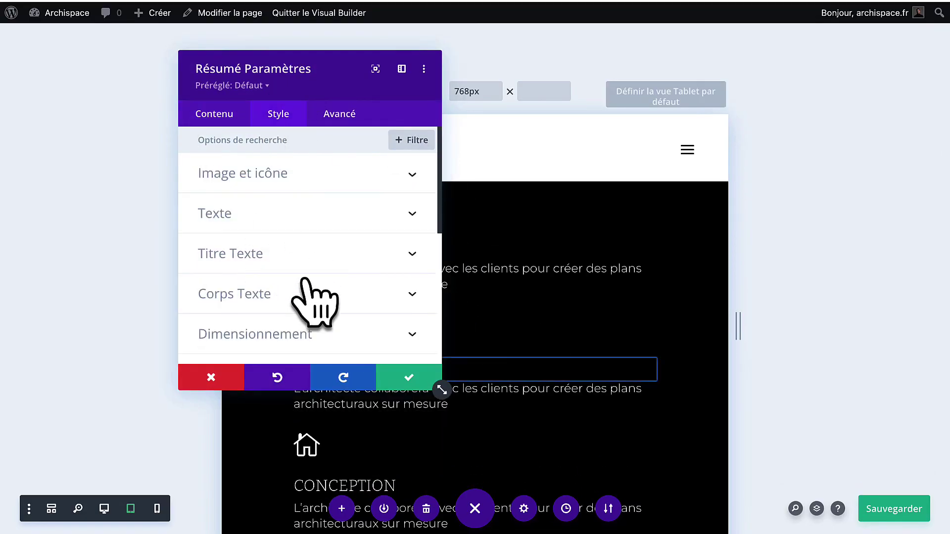
pyautogui.scroll(-3, 309, 306)
pyautogui.click(277, 273)
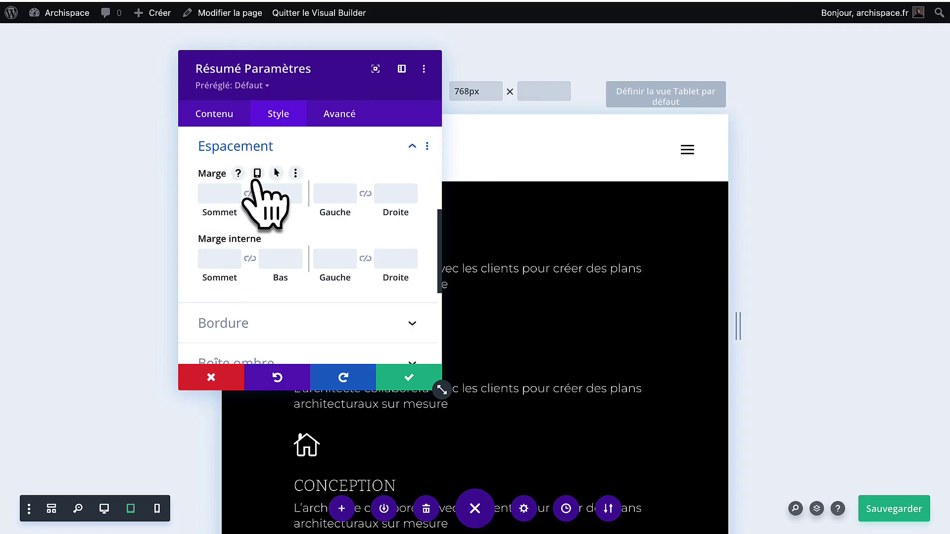
pyautogui.click(257, 174)
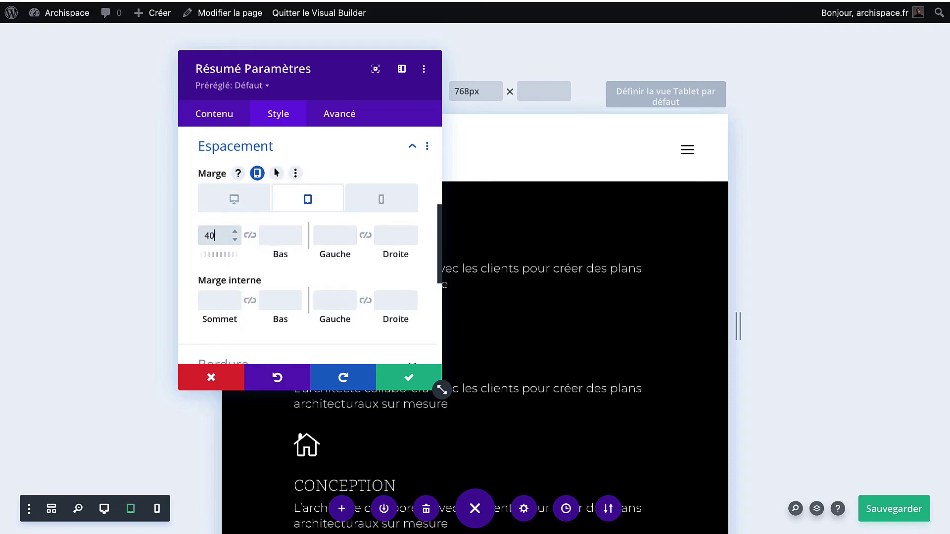
pyautogui.click(365, 202)
pyautogui.click(208, 235)
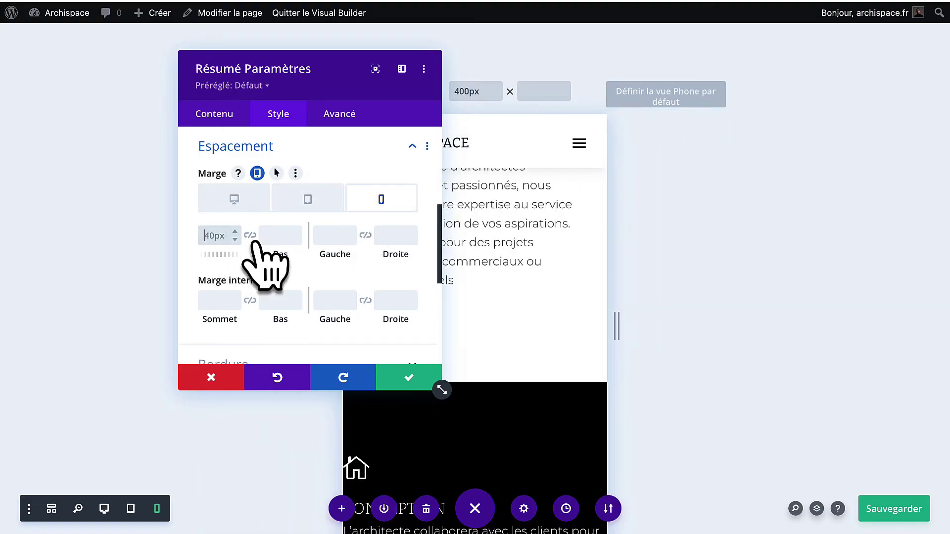
pyautogui.click(407, 380)
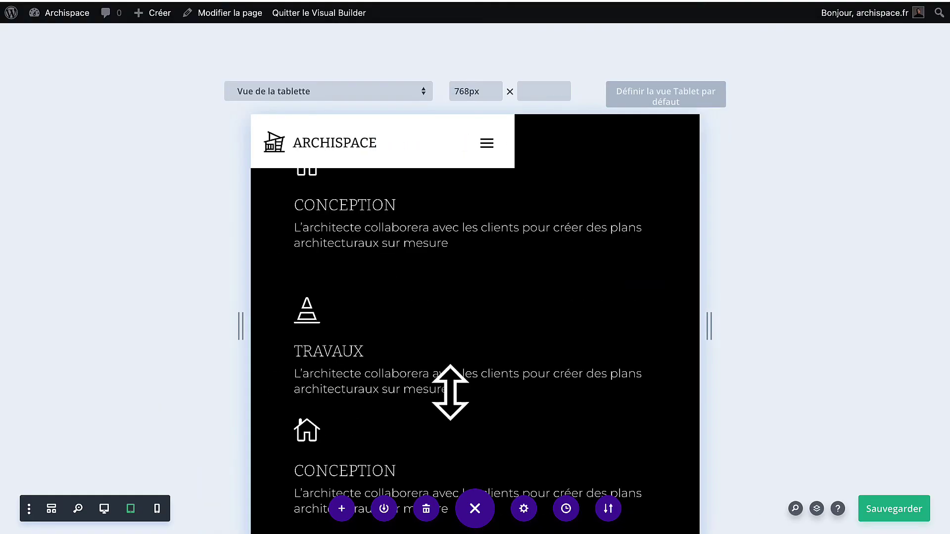
# Set the CONCEPTION feature block's top margin to 40px for tablet and phone.
pyautogui.click(451, 358)
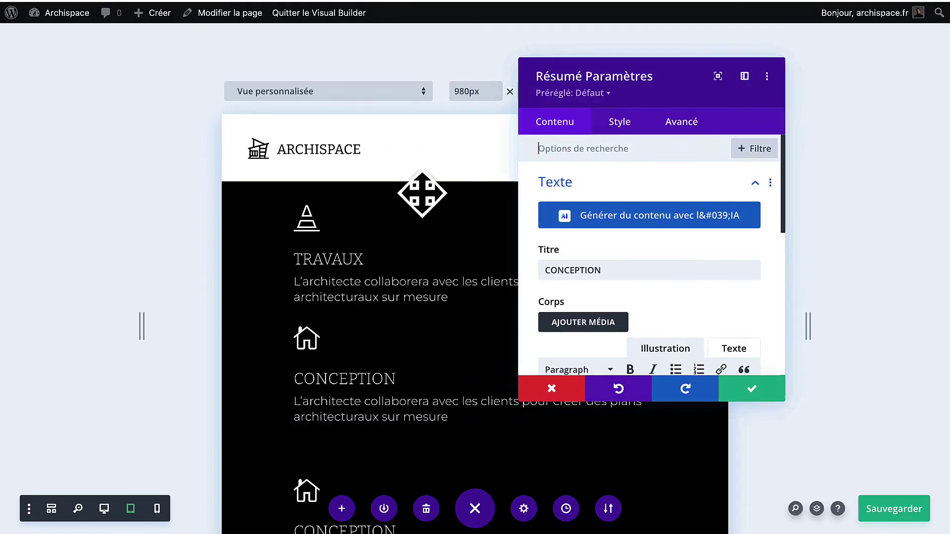
pyautogui.click(619, 123)
pyautogui.scroll(-3, 591, 262)
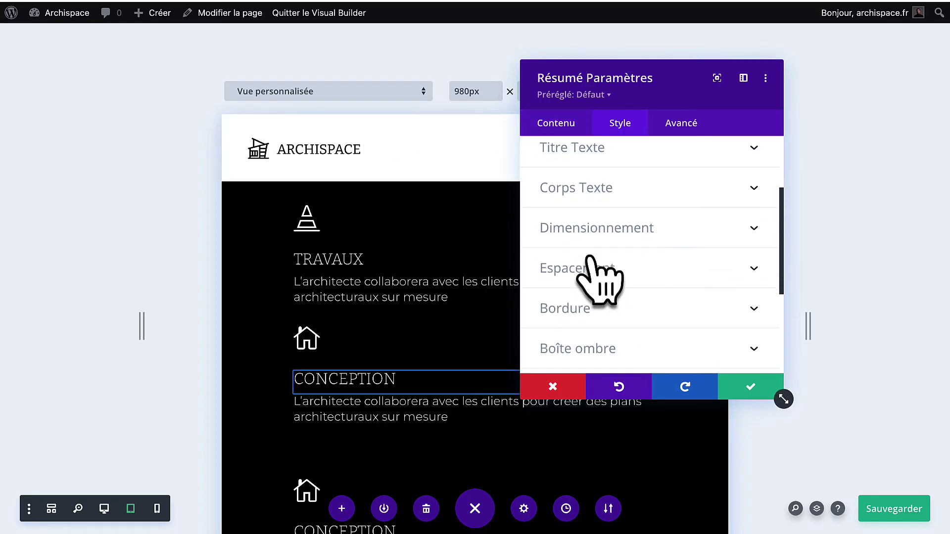
pyautogui.click(603, 271)
pyautogui.scroll(-1, 584, 267)
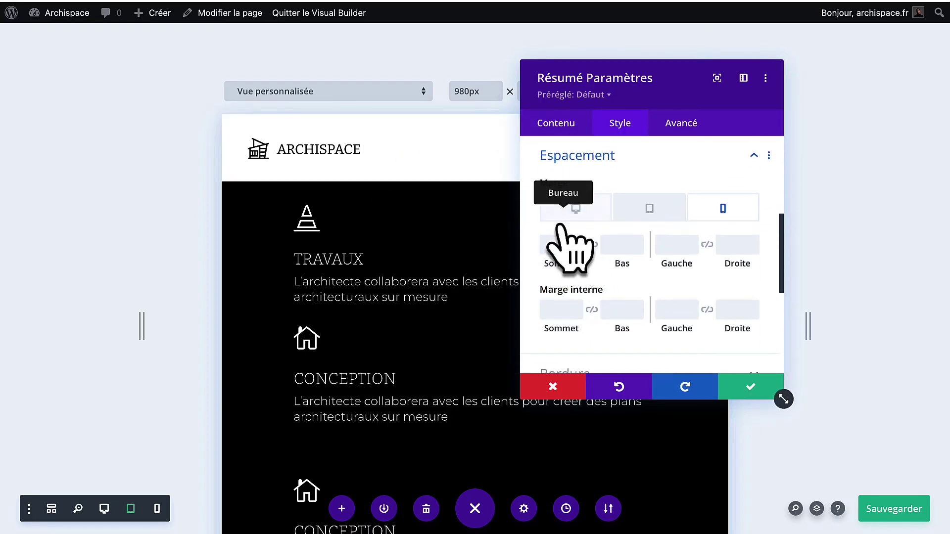
pyautogui.click(628, 212)
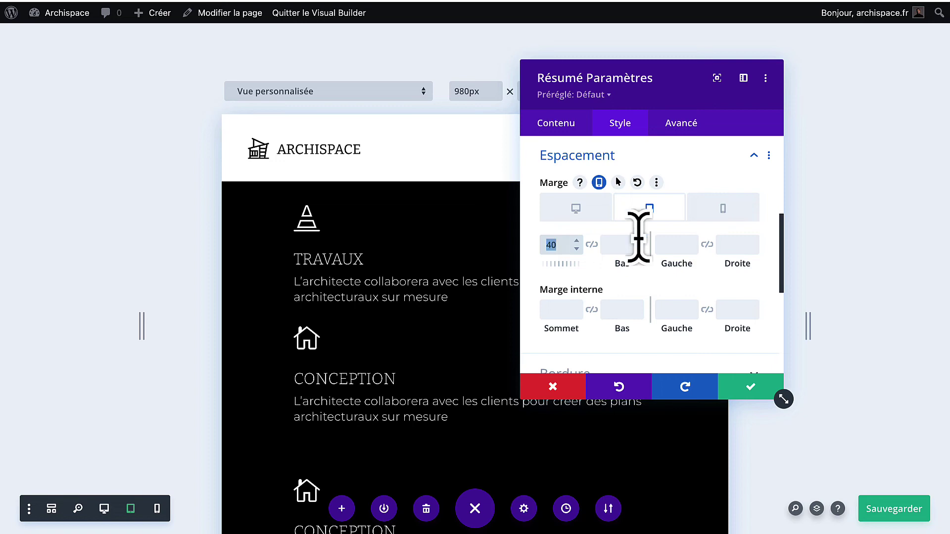
pyautogui.click(725, 210)
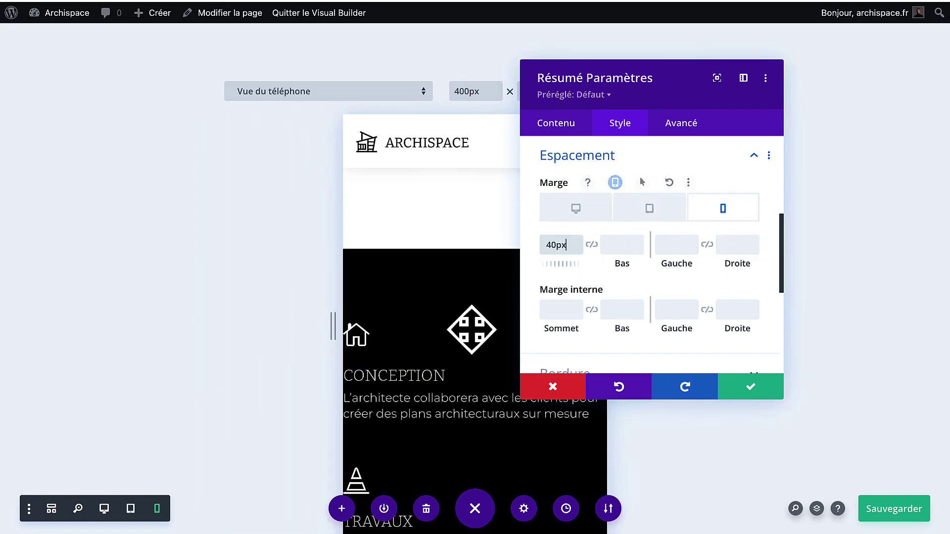
pyautogui.scroll(-3, 485, 330)
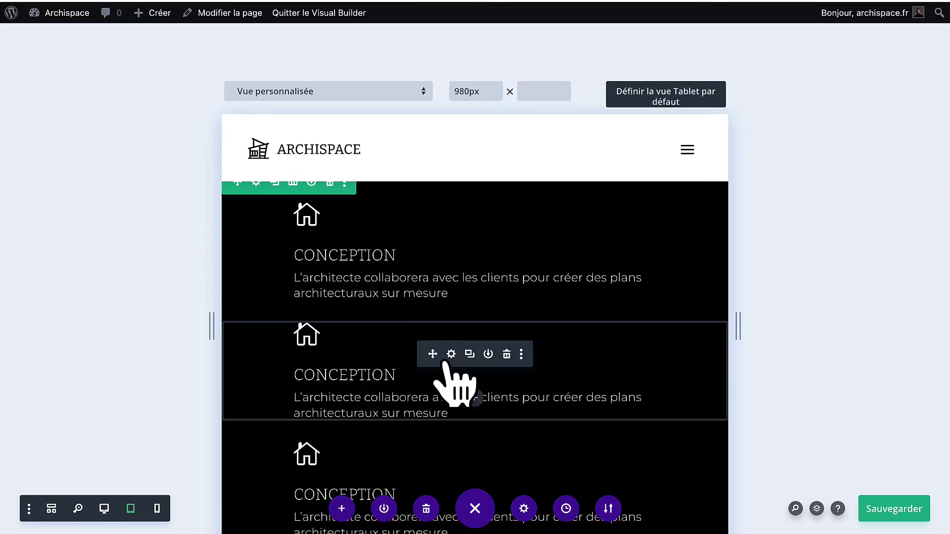
# Enable per-device margins on the next feature block, set its tablet top margin, and save.
pyautogui.click(451, 354)
pyautogui.click(616, 124)
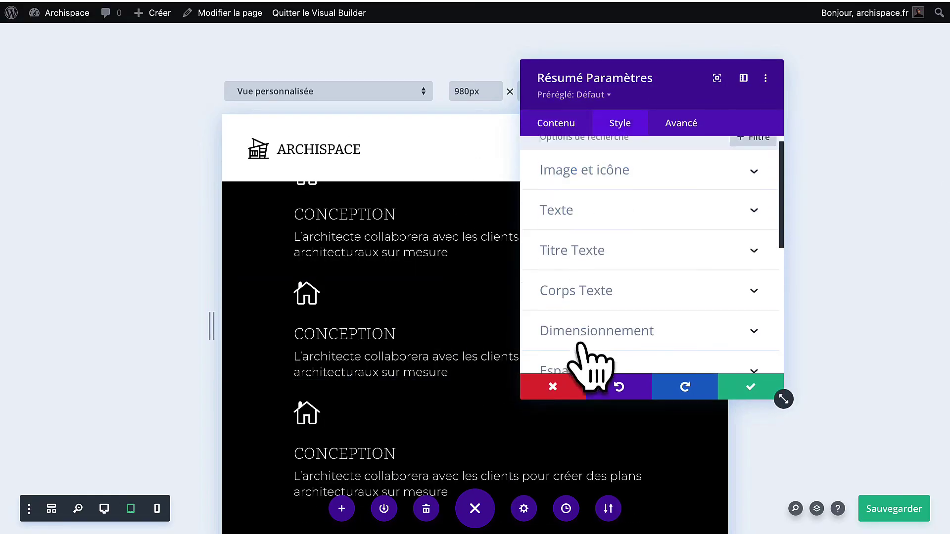
pyautogui.scroll(-1, 584, 341)
pyautogui.click(599, 311)
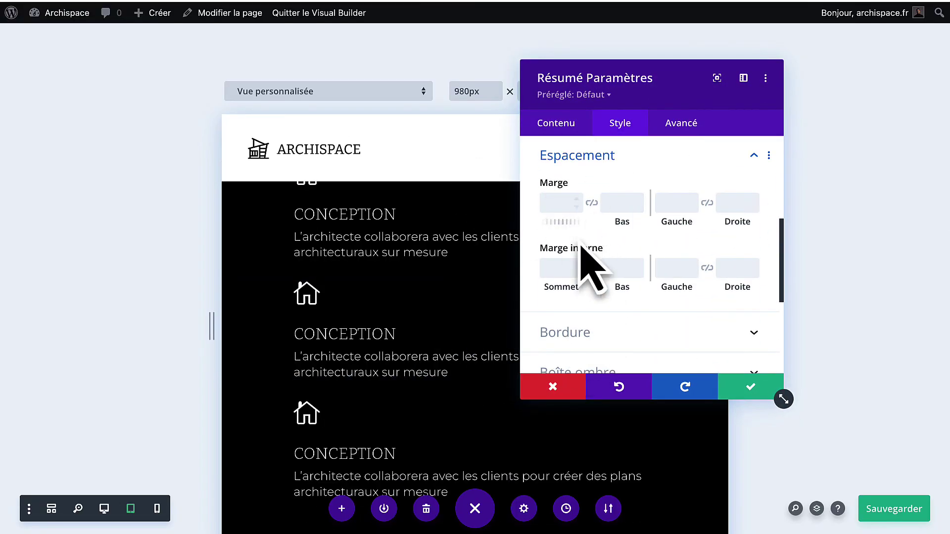
pyautogui.click(599, 182)
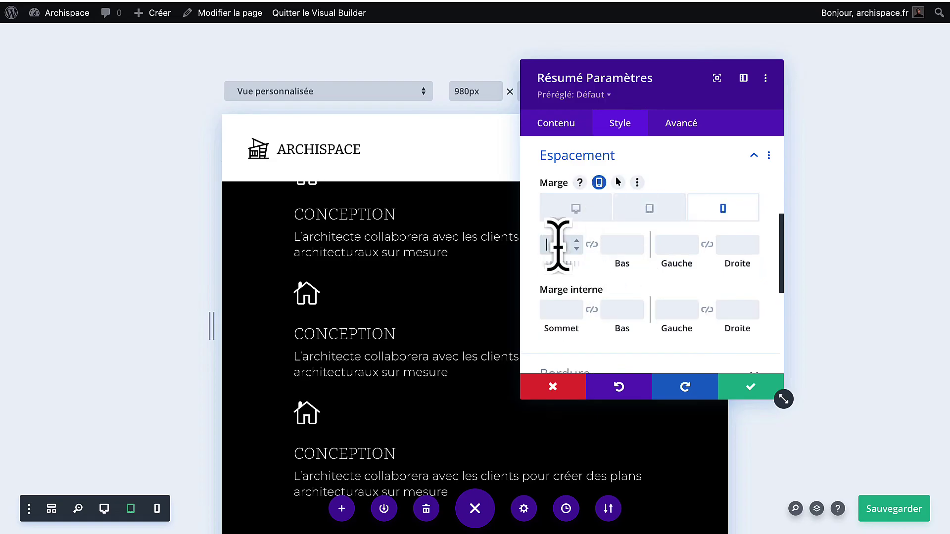
pyautogui.click(639, 216)
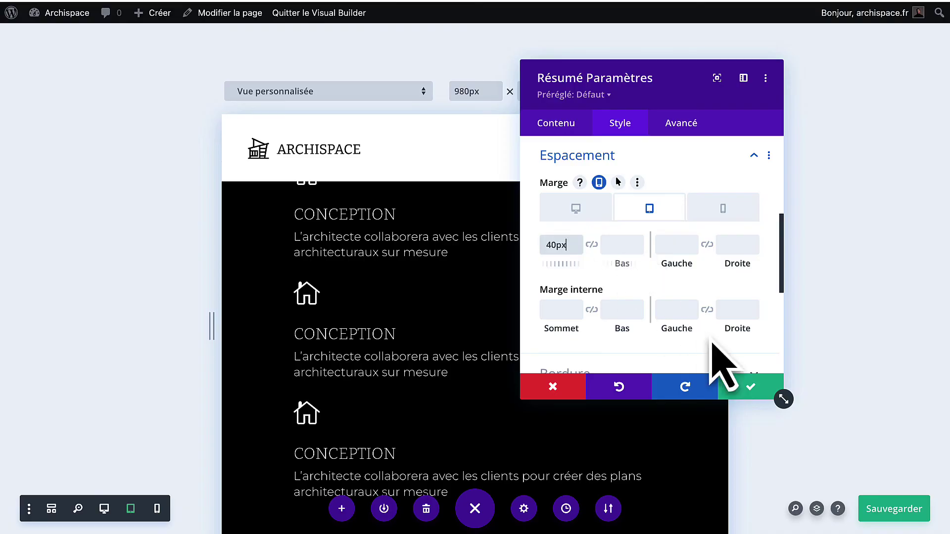
pyautogui.click(748, 388)
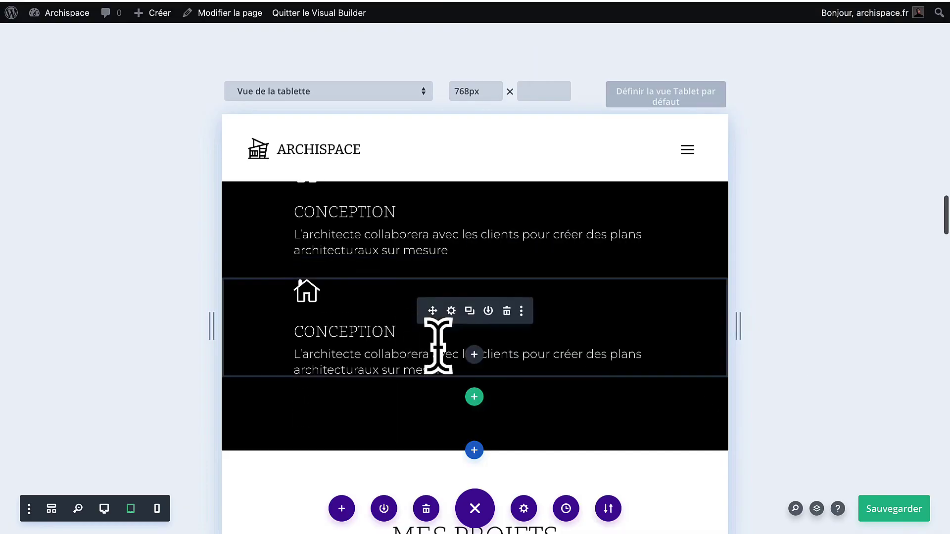
# Give the feature block a 40px tablet and phone top margin and save it.
pyautogui.click(451, 312)
pyautogui.click(618, 122)
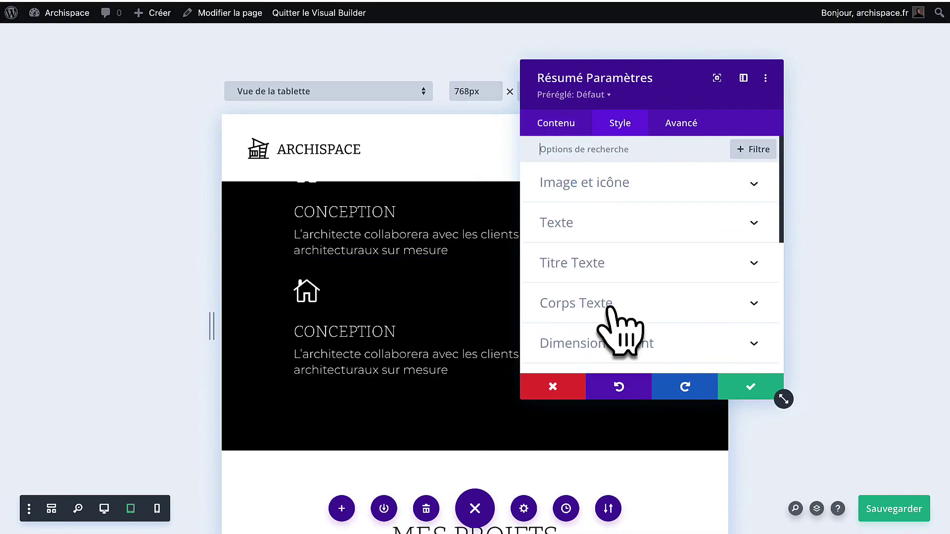
pyautogui.scroll(-2, 613, 337)
pyautogui.click(618, 300)
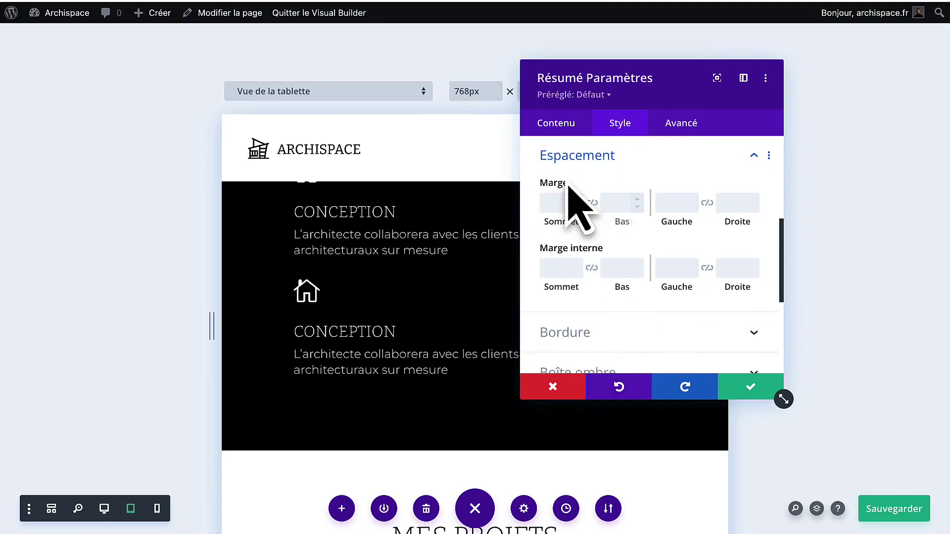
pyautogui.click(604, 244)
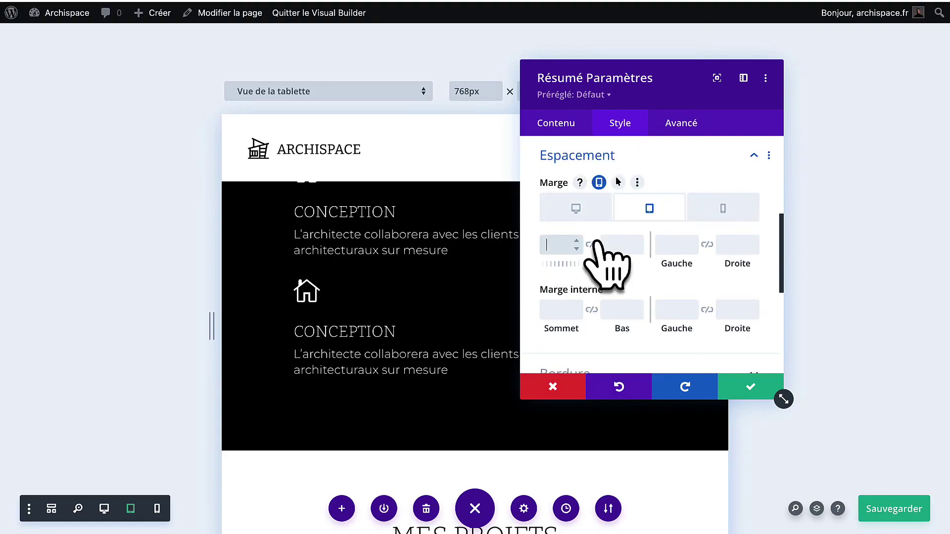
pyautogui.write('40px')
pyautogui.click(722, 208)
pyautogui.click(554, 244)
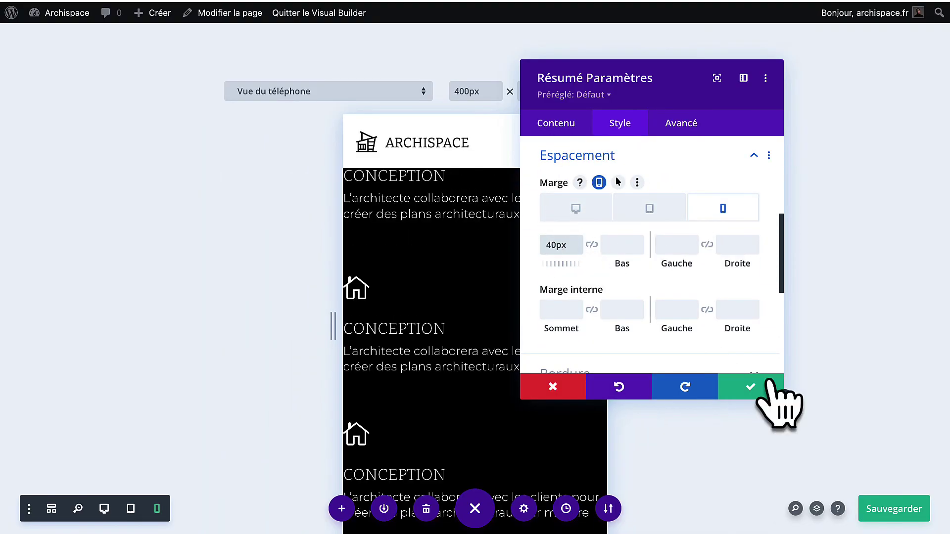
pyautogui.click(750, 389)
pyautogui.scroll(-10, 435, 335)
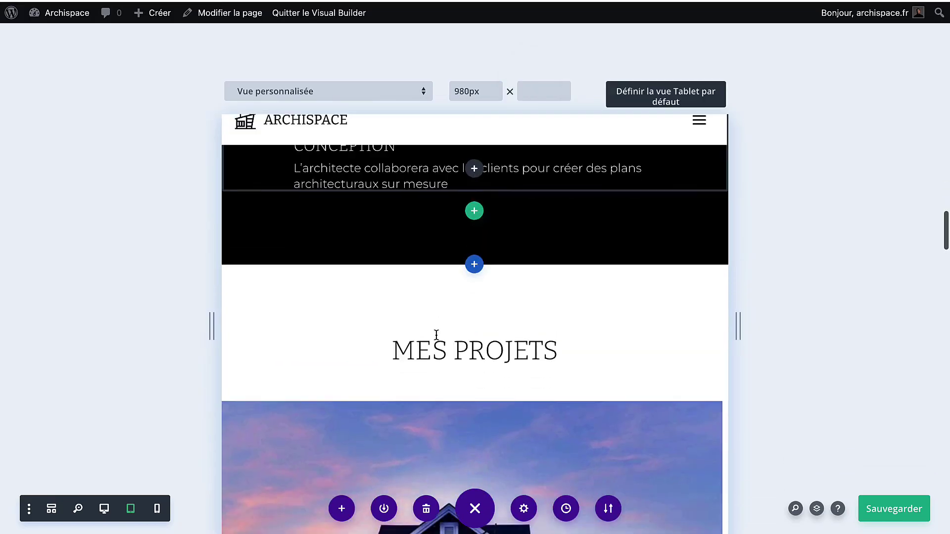
# Enable responsive padding on MES PROJETS and set its tablet left and right padding to 40.
pyautogui.scroll(-5, 532, 250)
pyautogui.scroll(10, 533, 256)
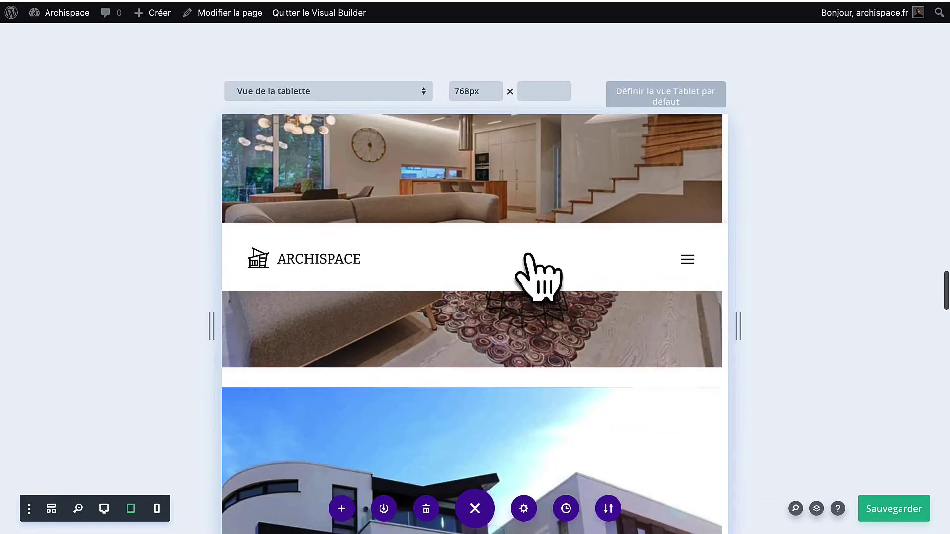
pyautogui.scroll(3, 346, 260)
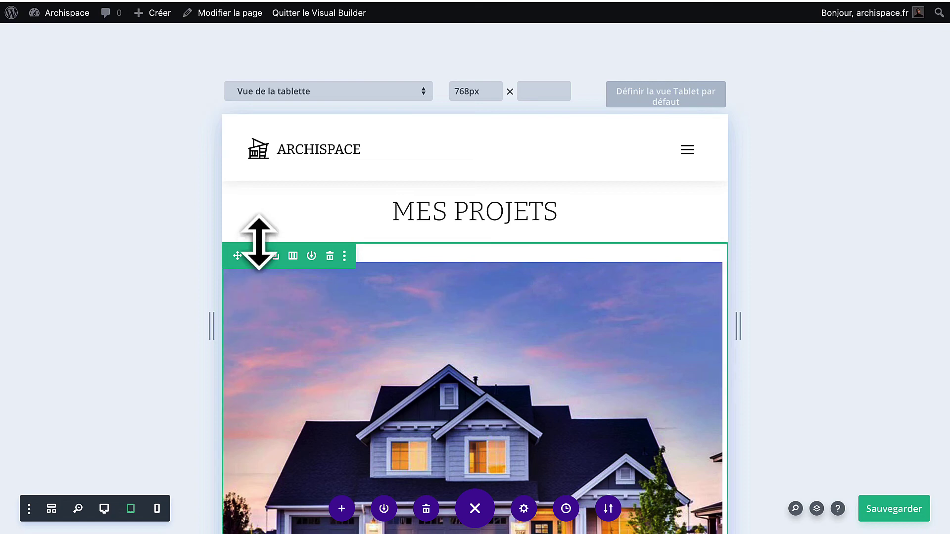
pyautogui.scroll(2, 258, 242)
pyautogui.click(256, 215)
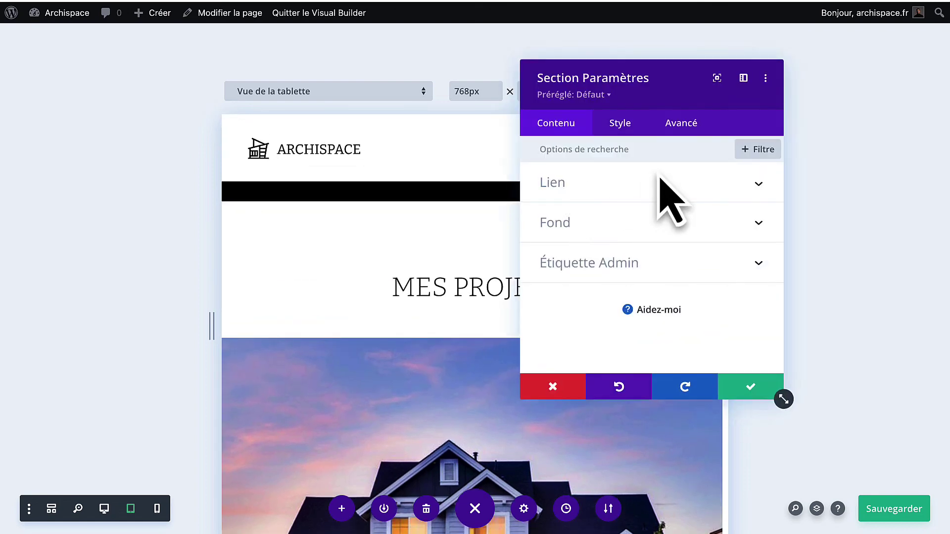
pyautogui.click(619, 124)
pyautogui.click(603, 299)
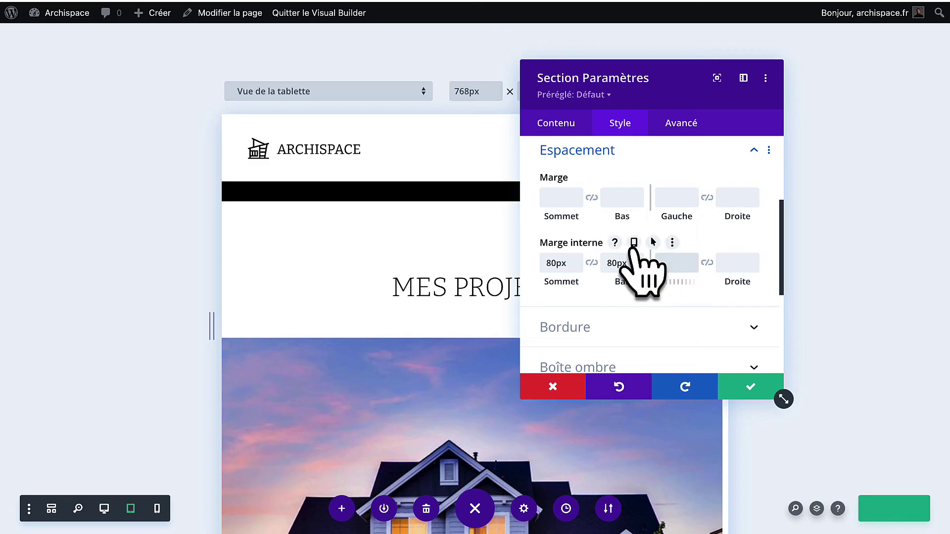
pyautogui.click(634, 245)
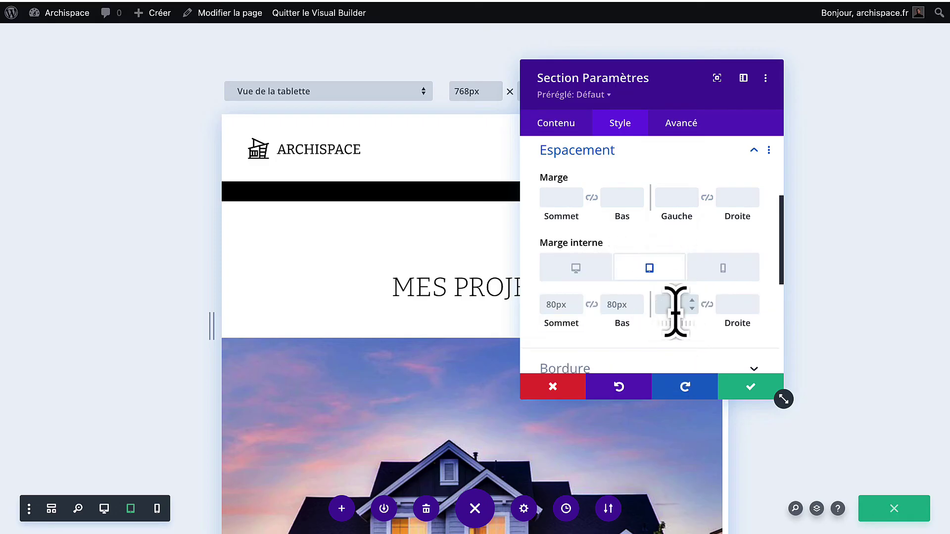
pyautogui.click(675, 304)
pyautogui.write('40')
pyautogui.click(733, 304)
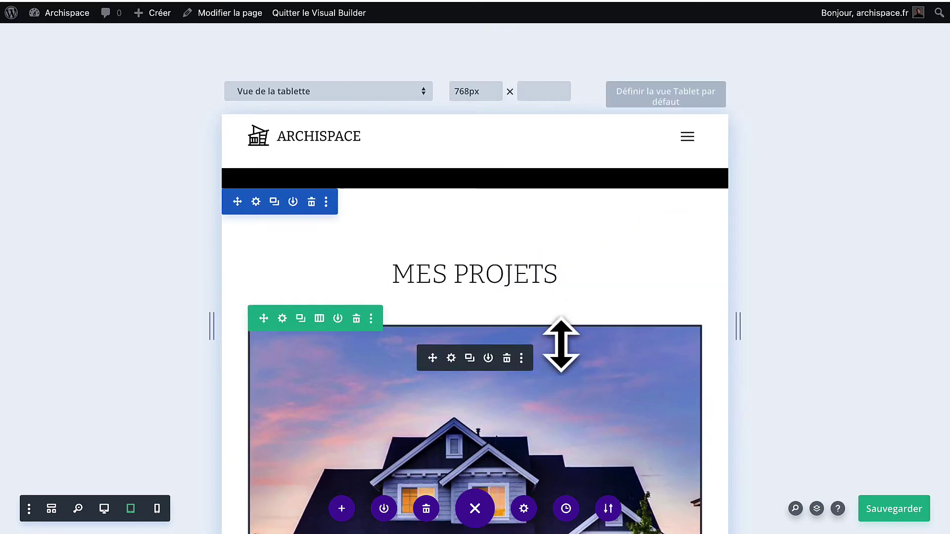
pyautogui.scroll(-10, 558, 340)
pyautogui.scroll(-7, 561, 346)
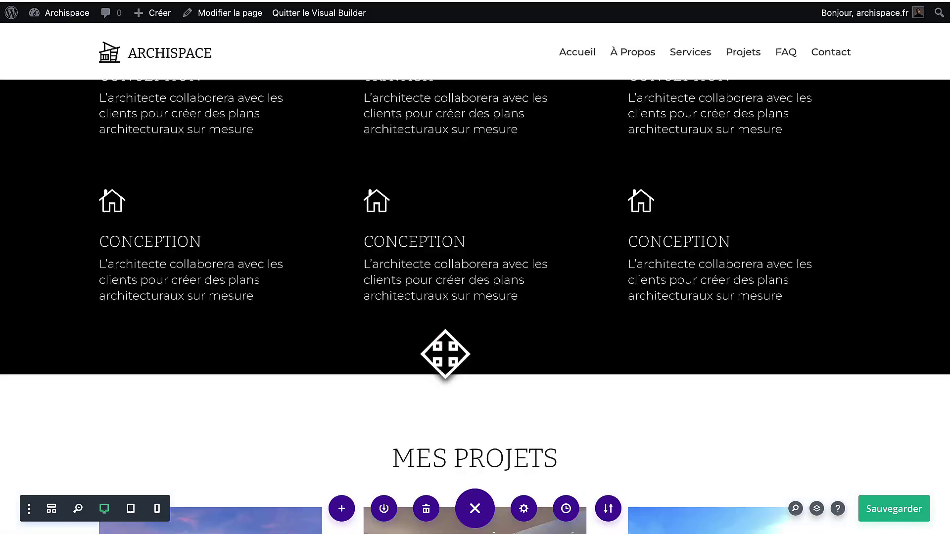
pyautogui.scroll(-8, 442, 354)
pyautogui.scroll(2, 421, 311)
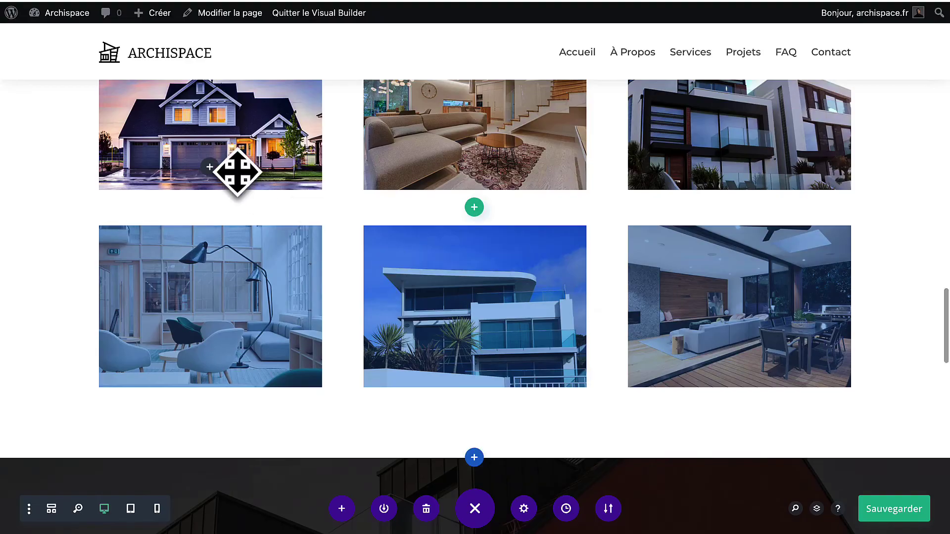
pyautogui.scroll(2, 148, 163)
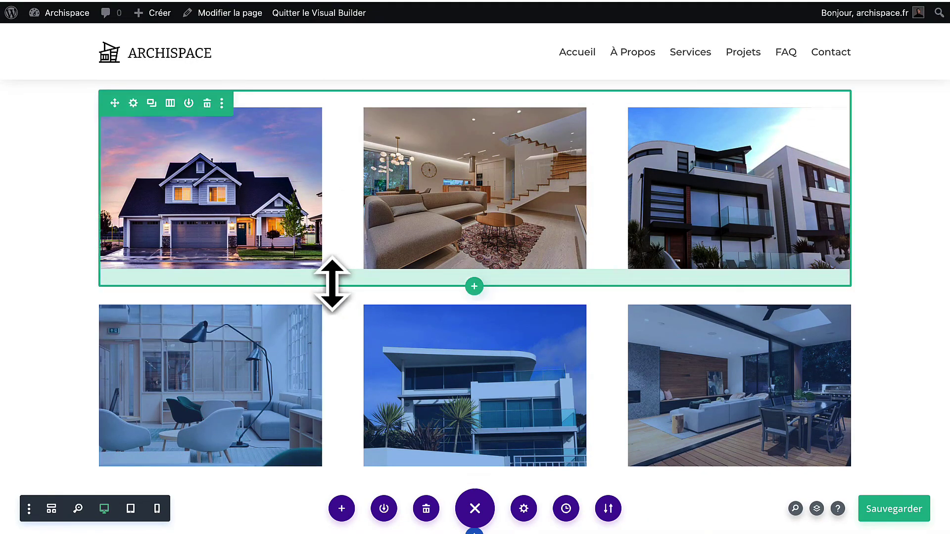
pyautogui.click(131, 508)
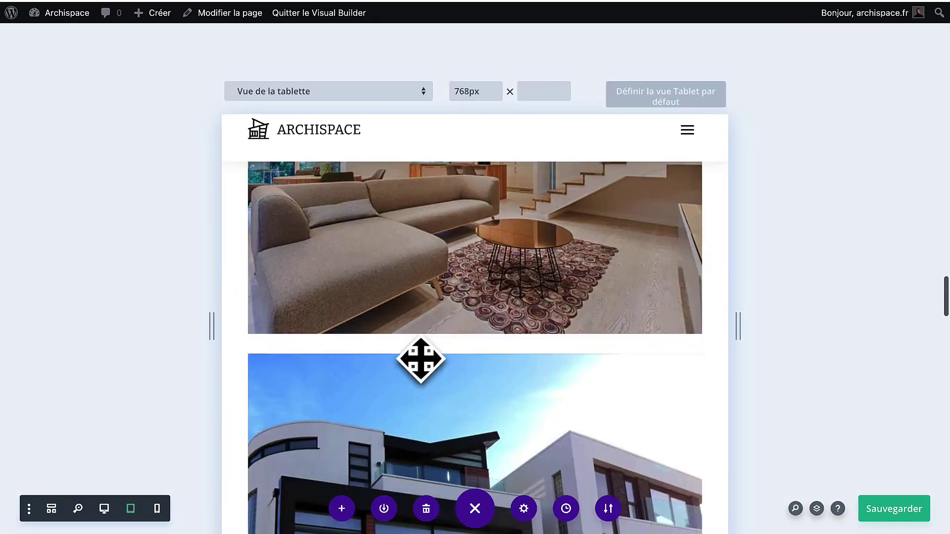
pyautogui.scroll(-8, 420, 358)
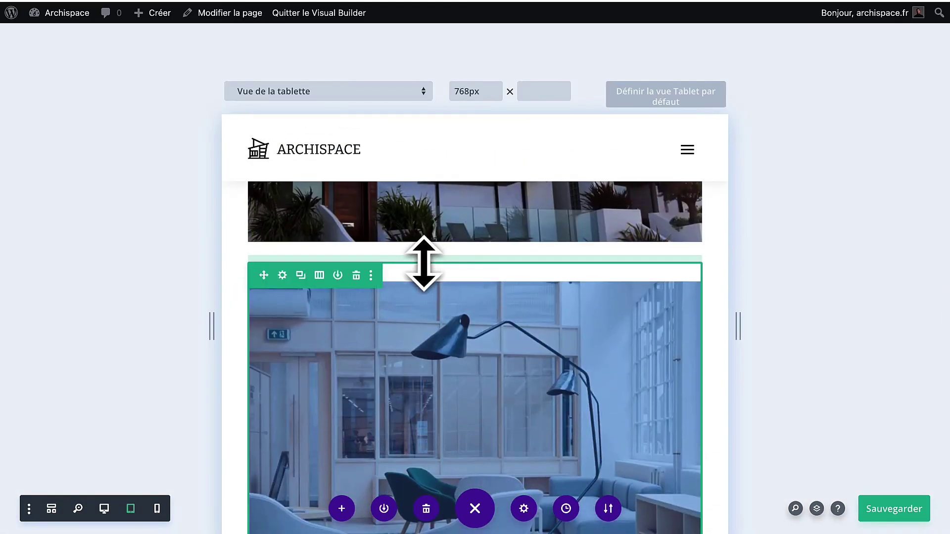
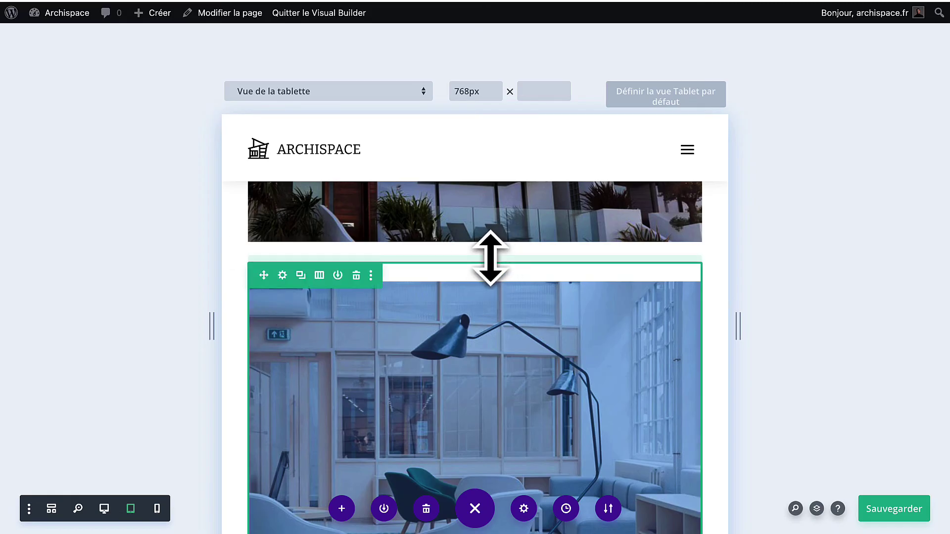
# Set the image row's tablet top padding to 0px and save.
pyautogui.click(282, 275)
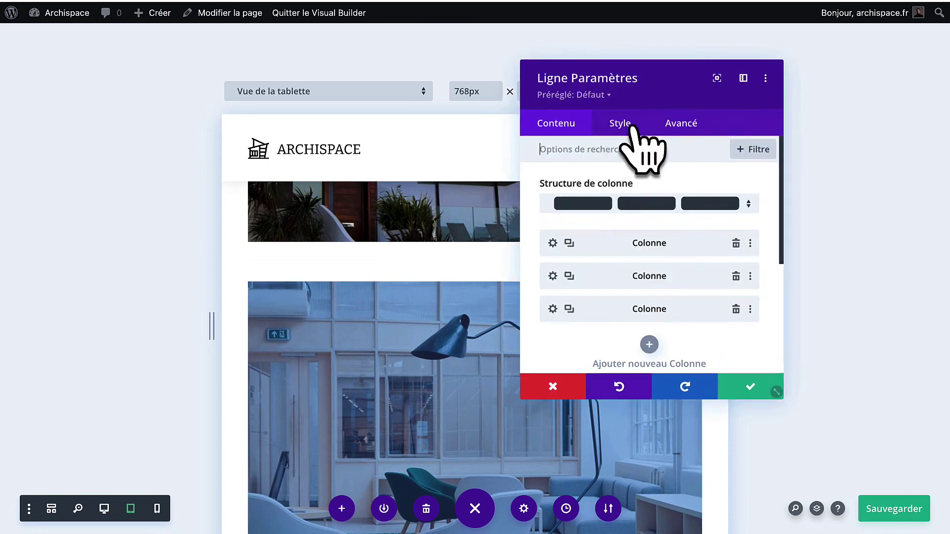
pyautogui.click(620, 124)
pyautogui.click(580, 223)
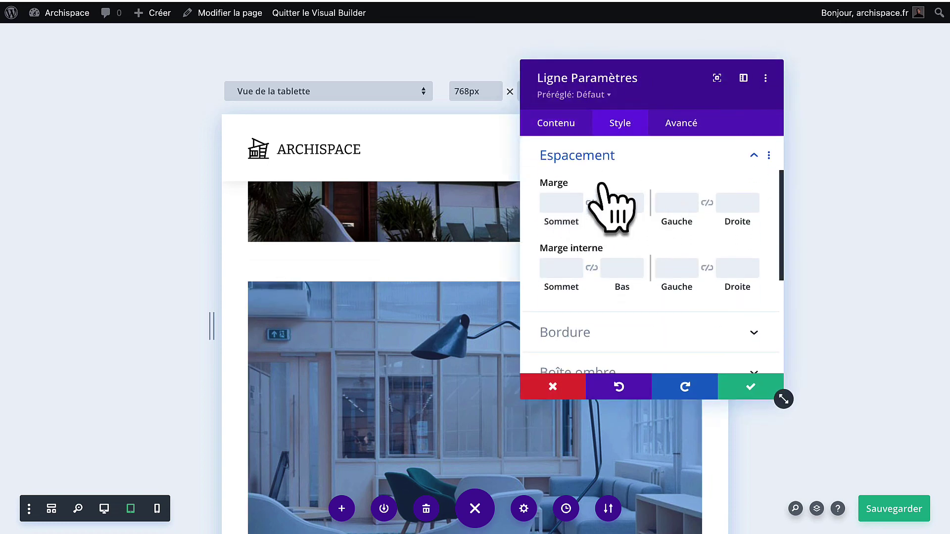
pyautogui.click(634, 248)
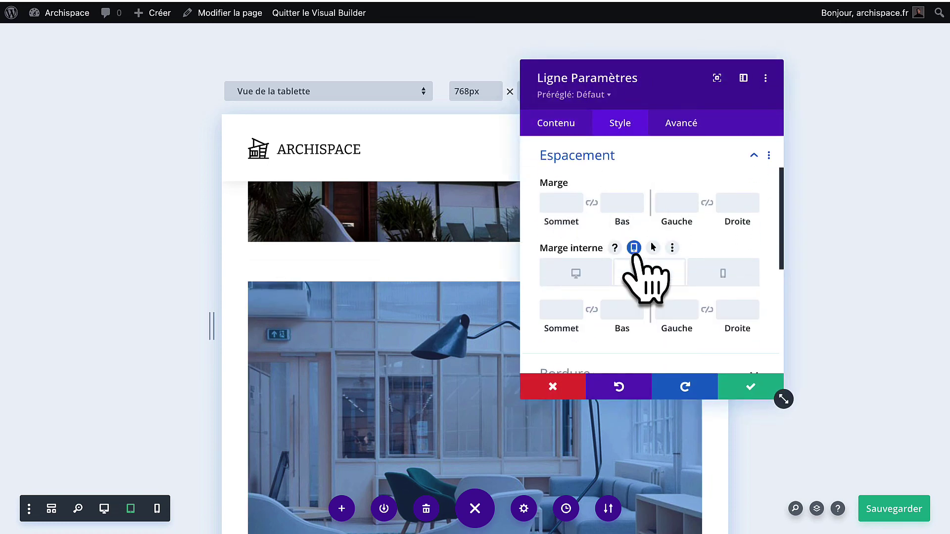
pyautogui.write('0px')
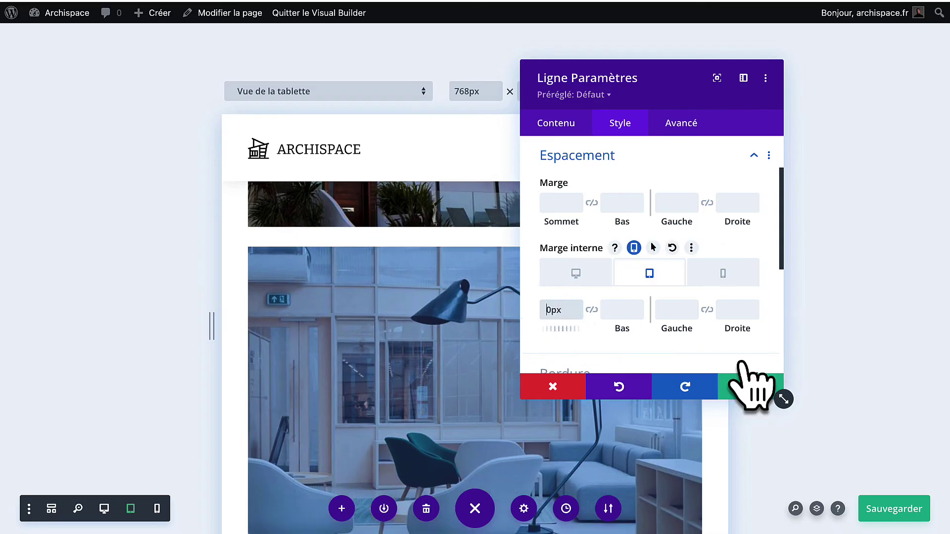
pyautogui.click(751, 388)
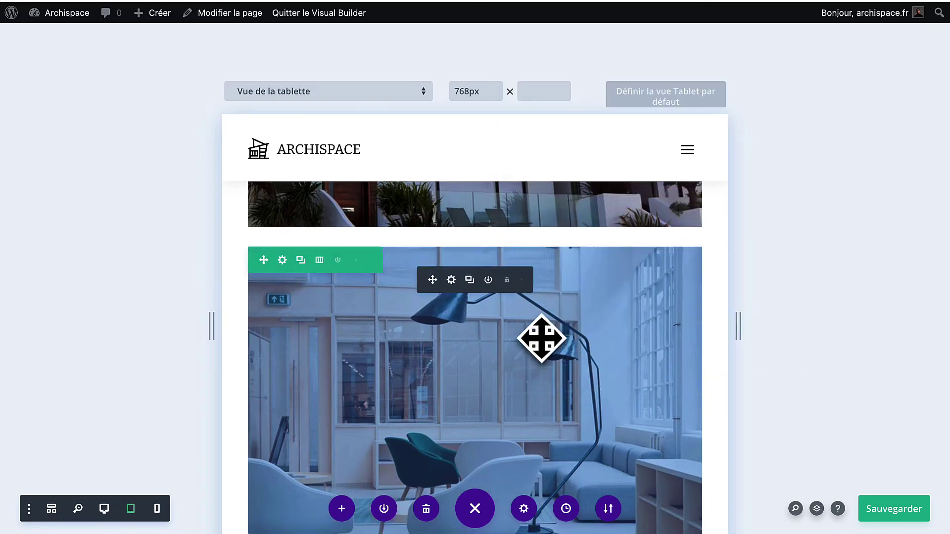
# Give the FAQ section 40px tablet left and right padding and save.
pyautogui.scroll(-5, 512, 356)
pyautogui.scroll(-10, 512, 359)
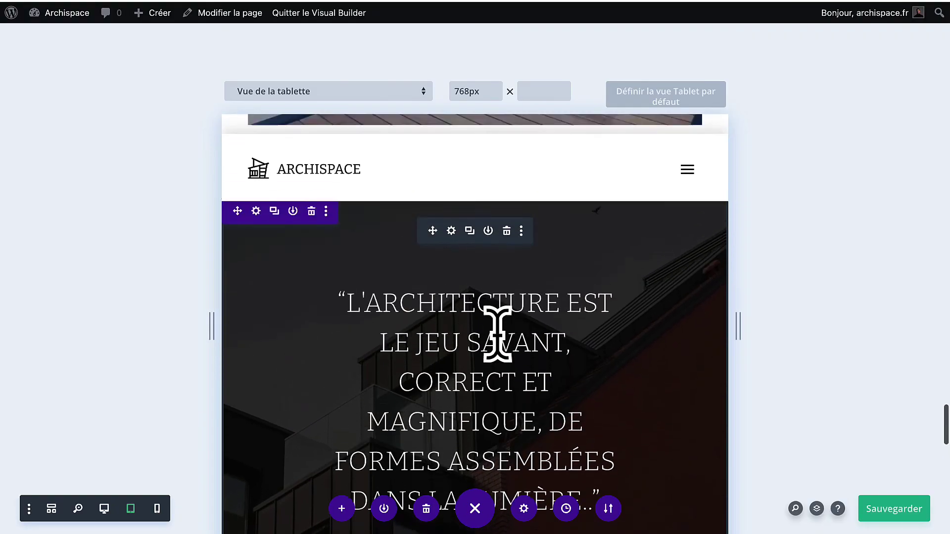
pyautogui.scroll(-8, 533, 351)
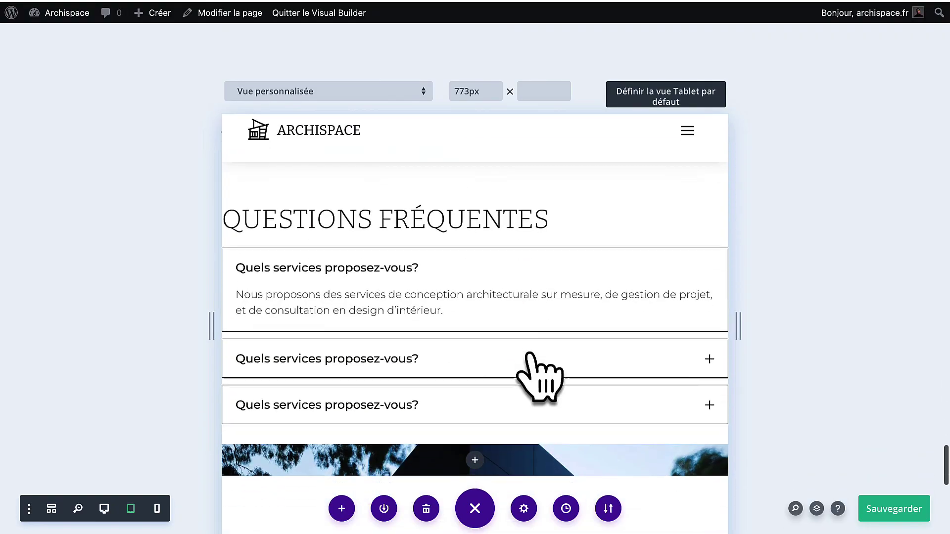
pyautogui.scroll(2, 534, 356)
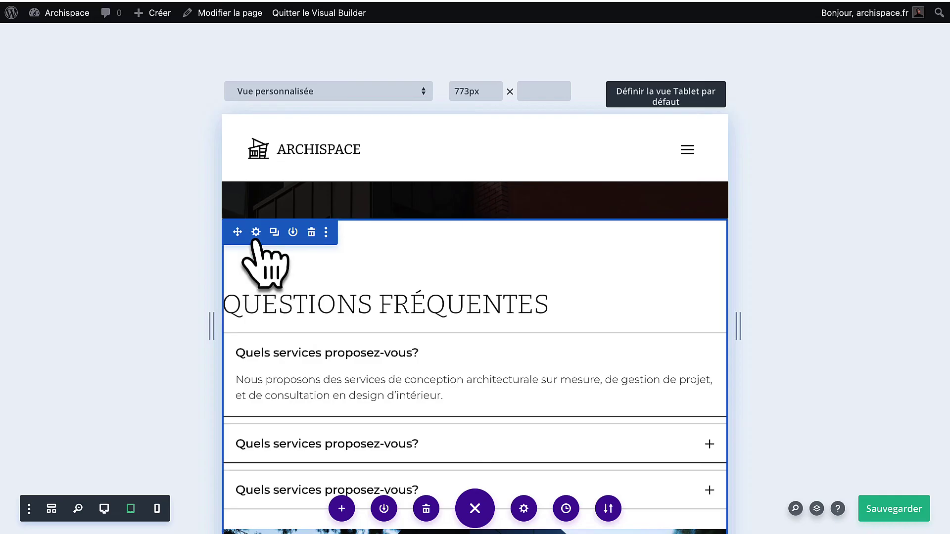
pyautogui.click(255, 232)
pyautogui.scroll(-3, 460, 347)
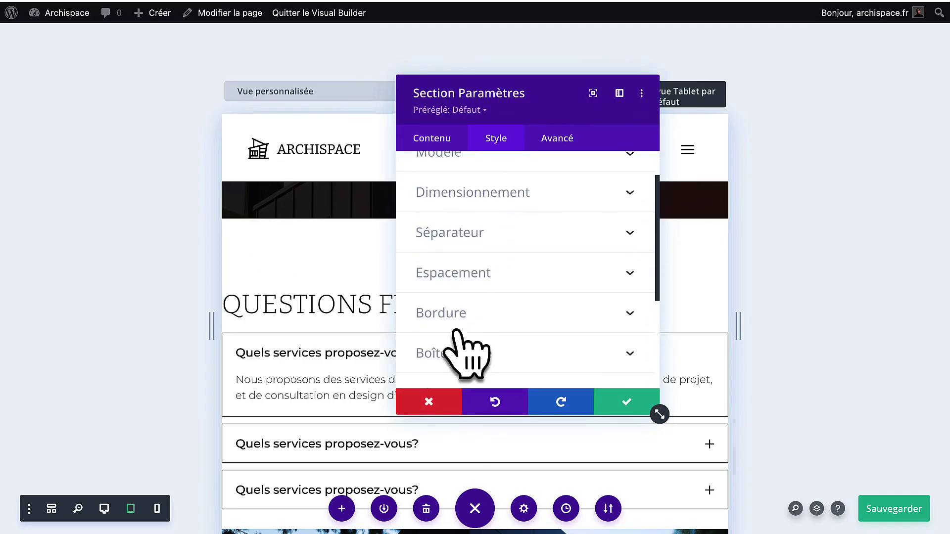
pyautogui.click(482, 257)
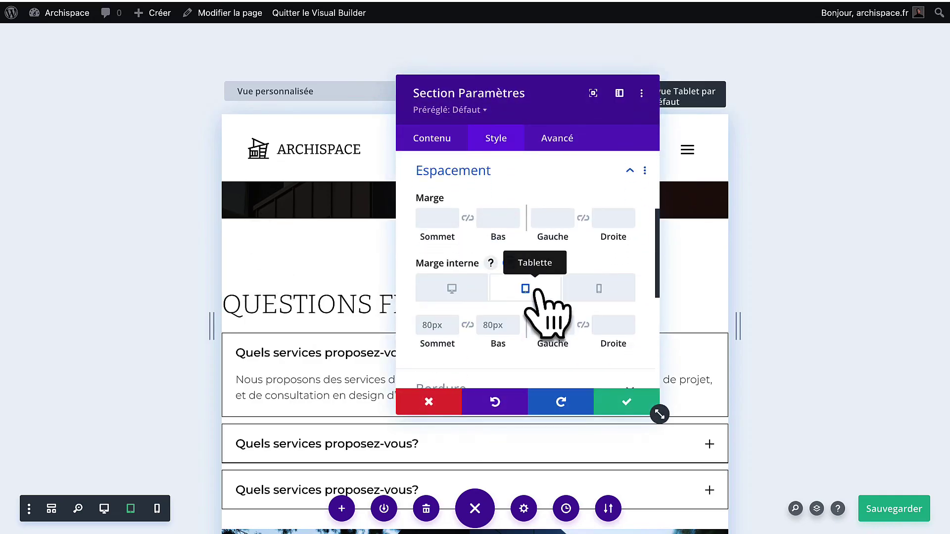
pyautogui.write('40')
pyautogui.click(607, 325)
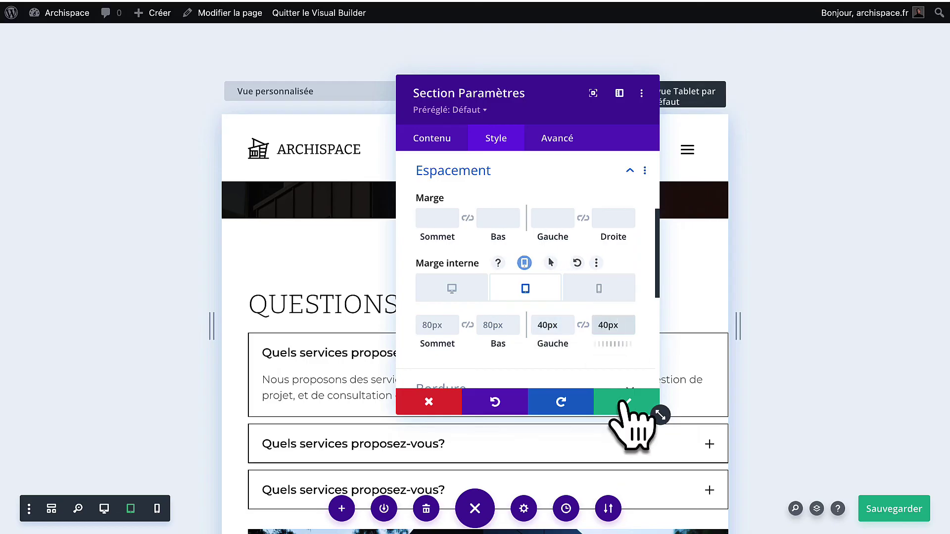
pyautogui.click(626, 404)
# Copy the house image module and paste it above the Mes Projets section.
pyautogui.scroll(-5, 613, 436)
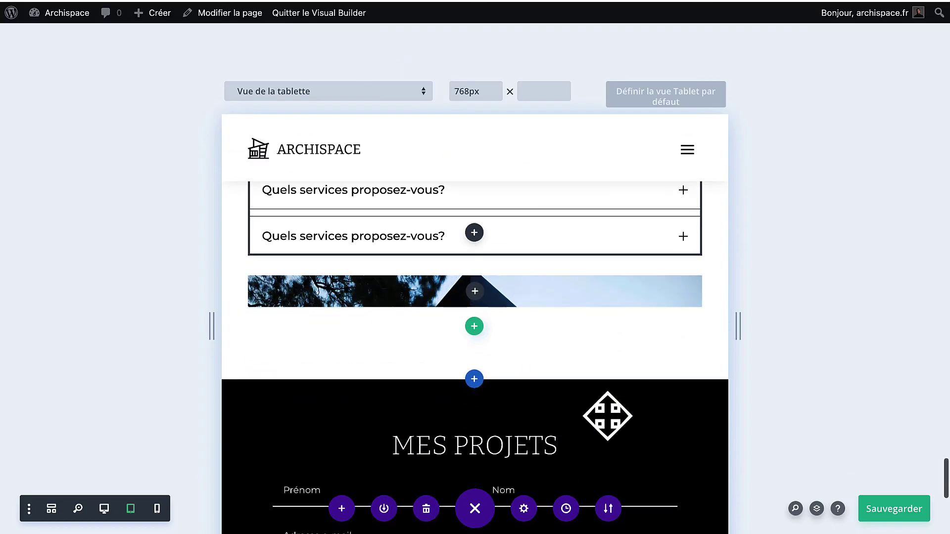
pyautogui.scroll(15, 467, 300)
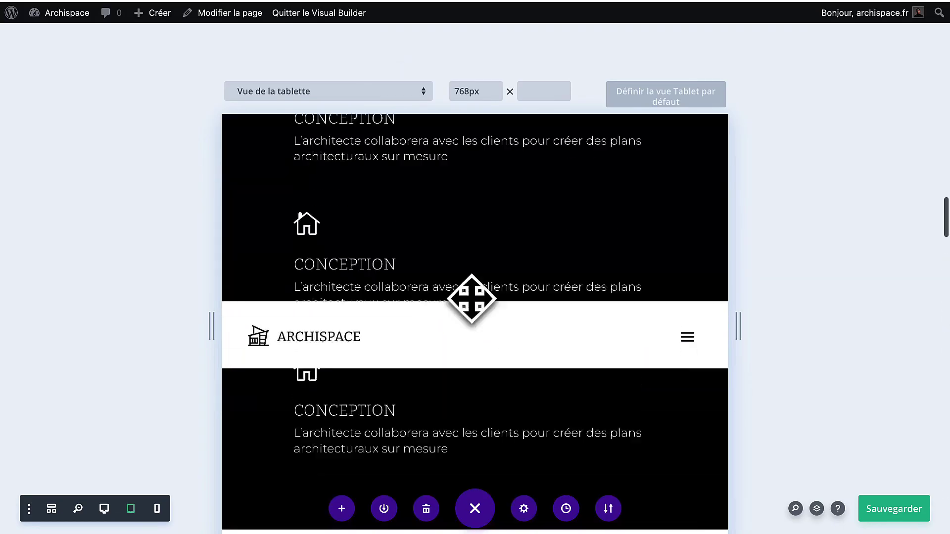
pyautogui.scroll(8, 471, 299)
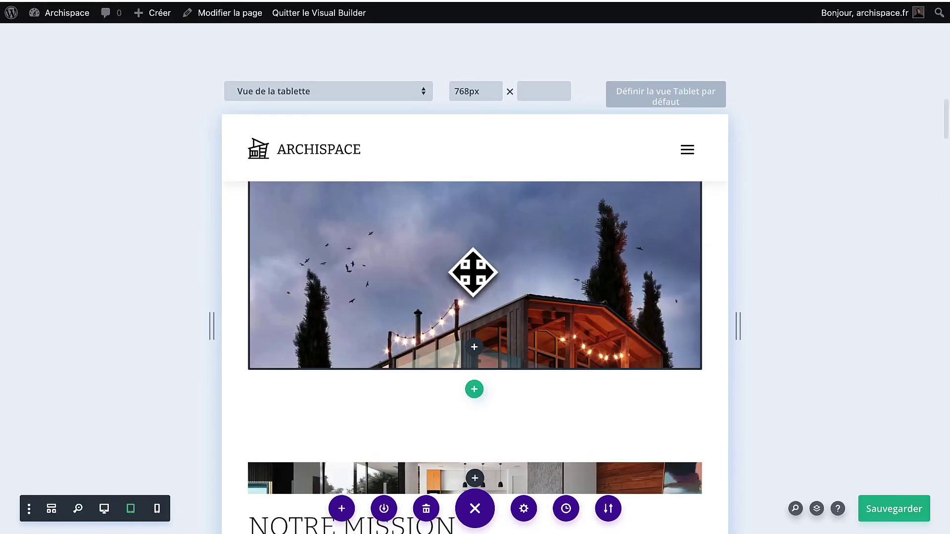
pyautogui.scroll(3, 473, 272)
pyautogui.rightClick(451, 236)
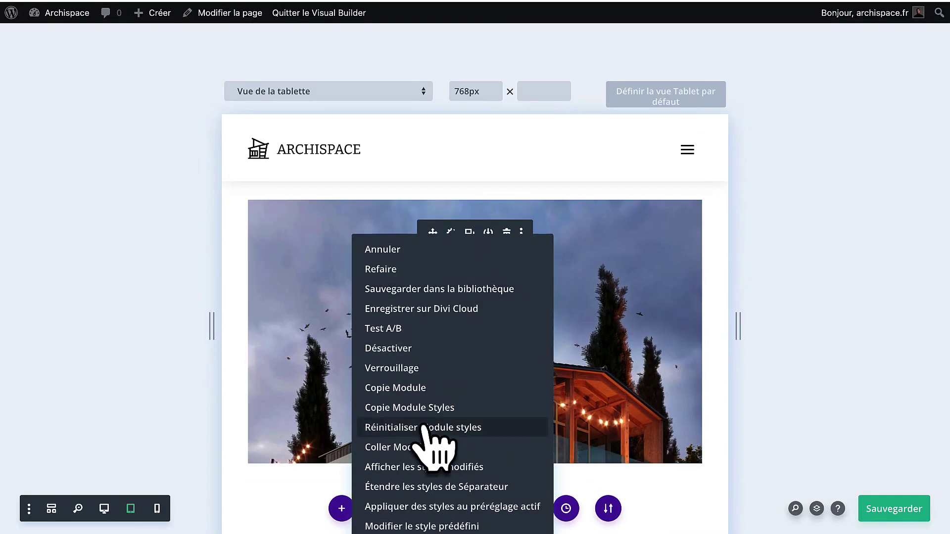
pyautogui.click(426, 388)
pyautogui.scroll(-15, 430, 392)
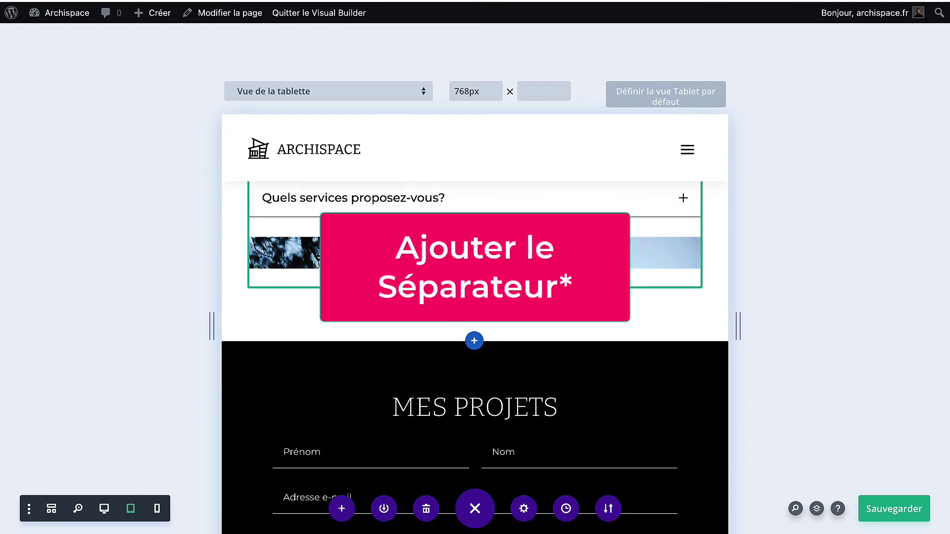
pyautogui.rightClick(372, 325)
pyautogui.click(451, 468)
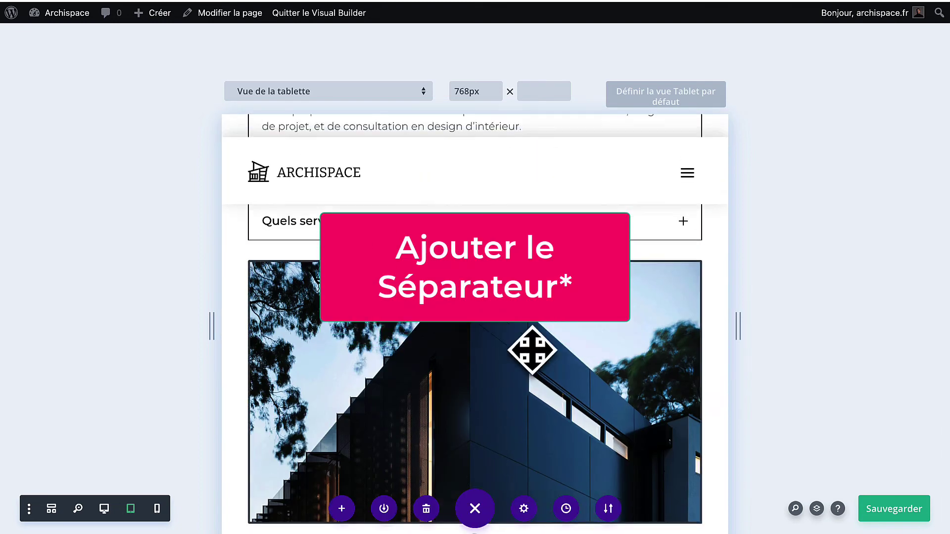
pyautogui.scroll(-10, 565, 291)
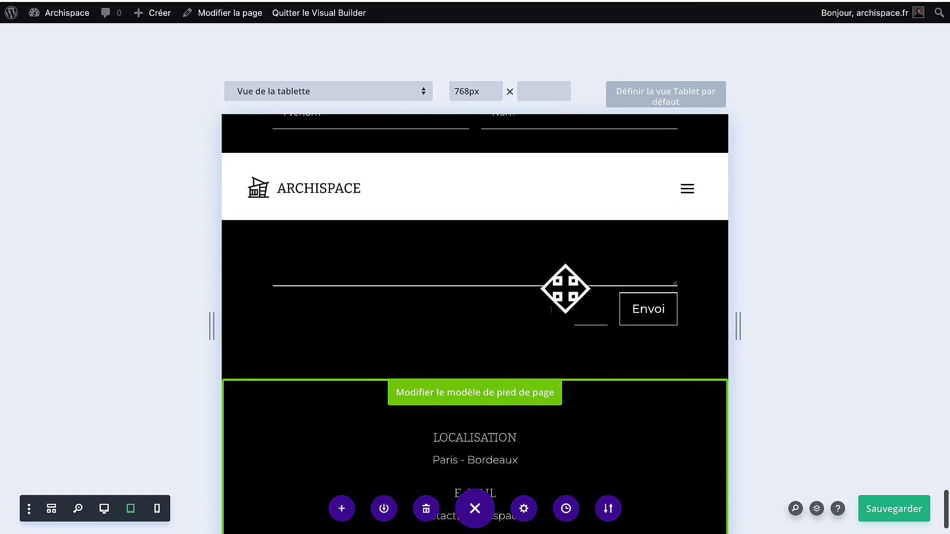
pyautogui.scroll(5, 565, 290)
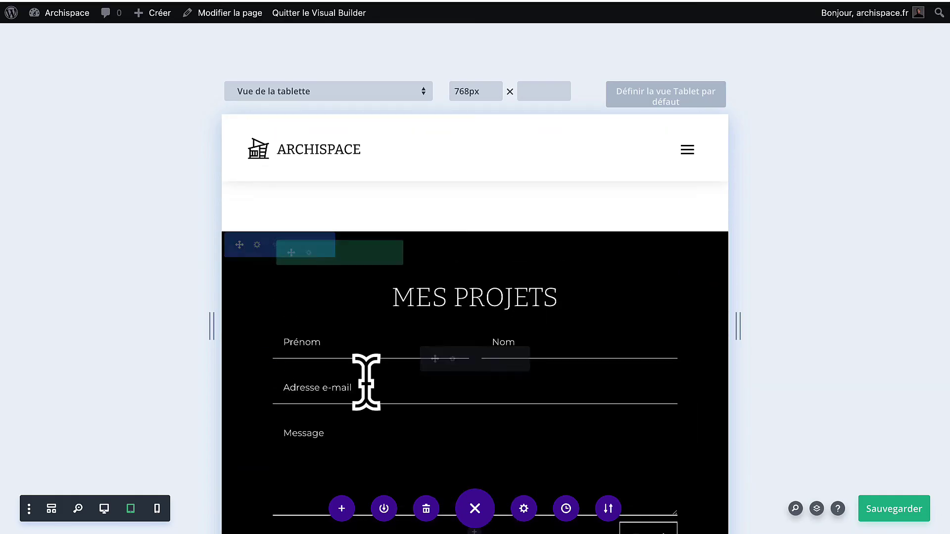
pyautogui.click(157, 508)
# Set the hero header's phone title text size to 28px and save.
pyautogui.scroll(10, 490, 329)
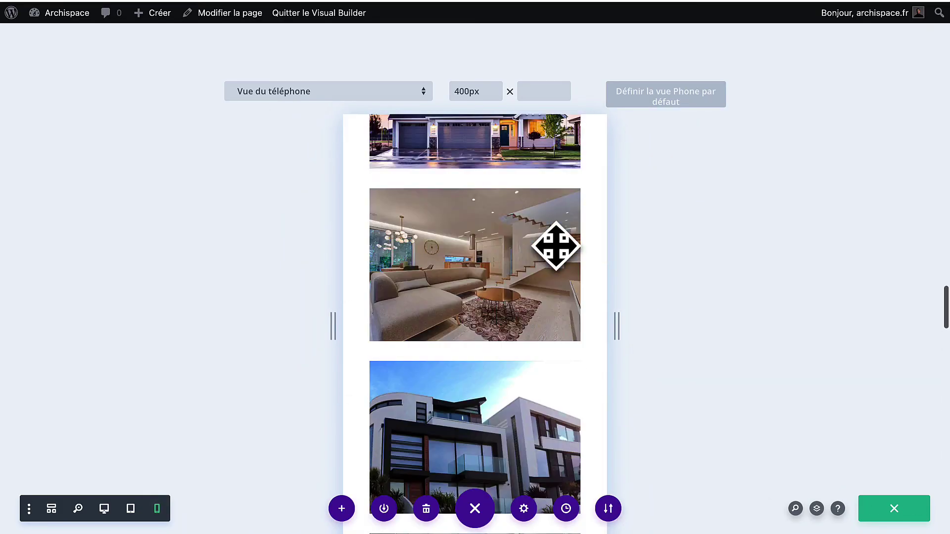
pyautogui.scroll(10, 556, 246)
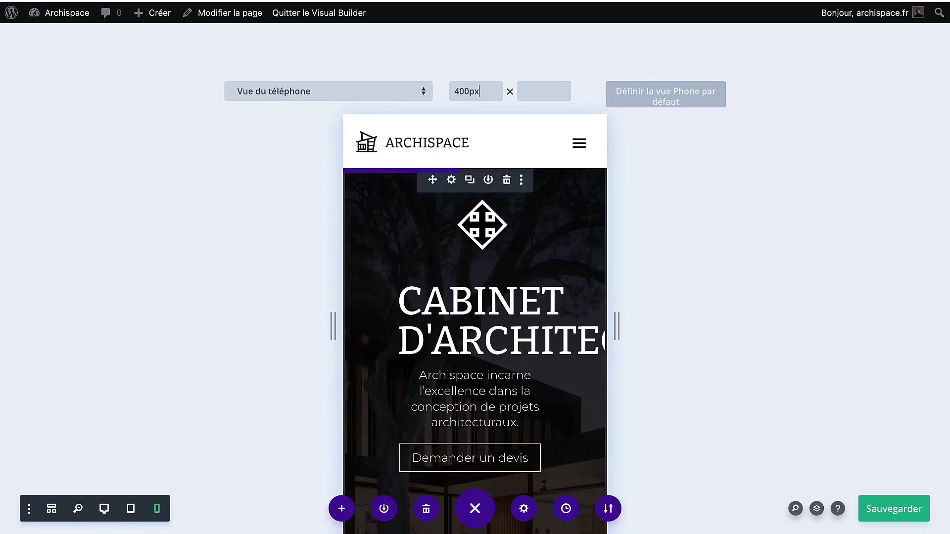
pyautogui.click(449, 190)
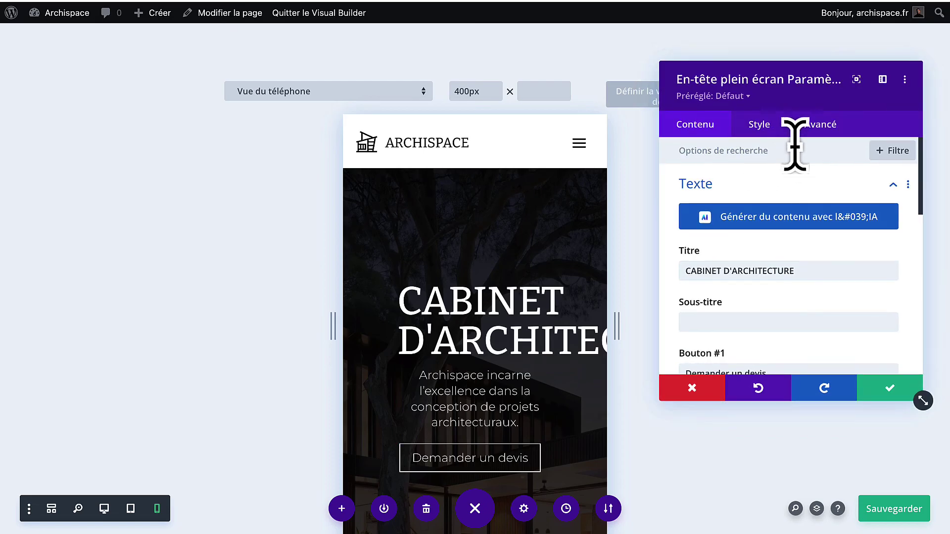
pyautogui.click(758, 125)
pyautogui.scroll(-5, 777, 258)
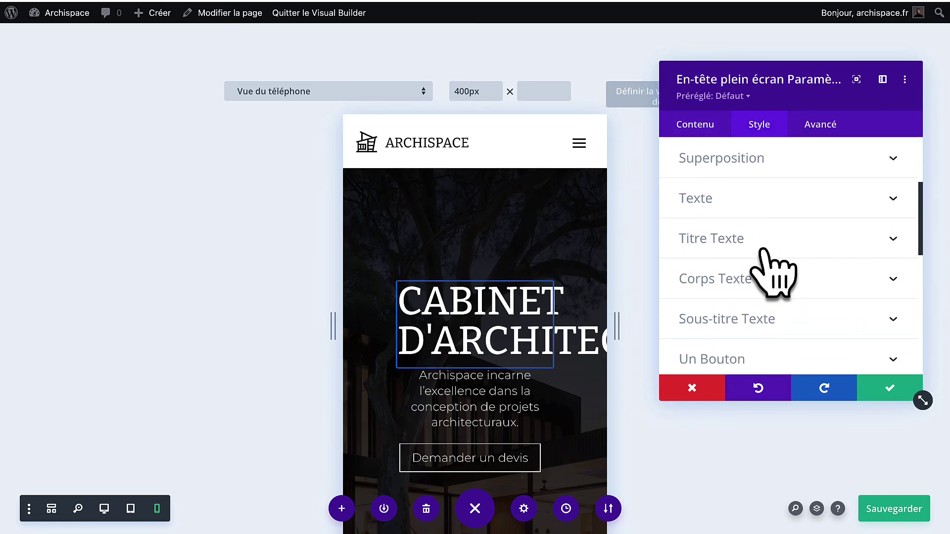
pyautogui.click(762, 250)
pyautogui.scroll(-6, 769, 342)
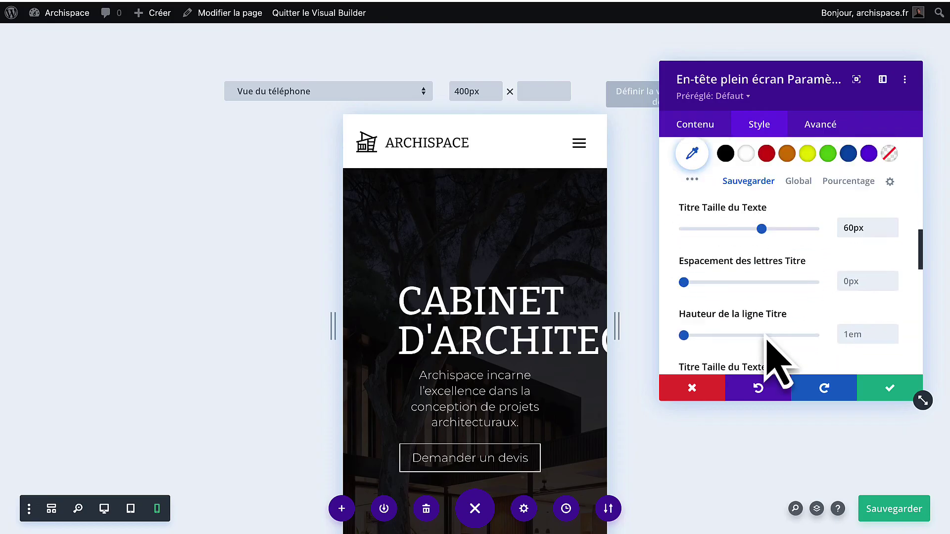
pyautogui.click(796, 207)
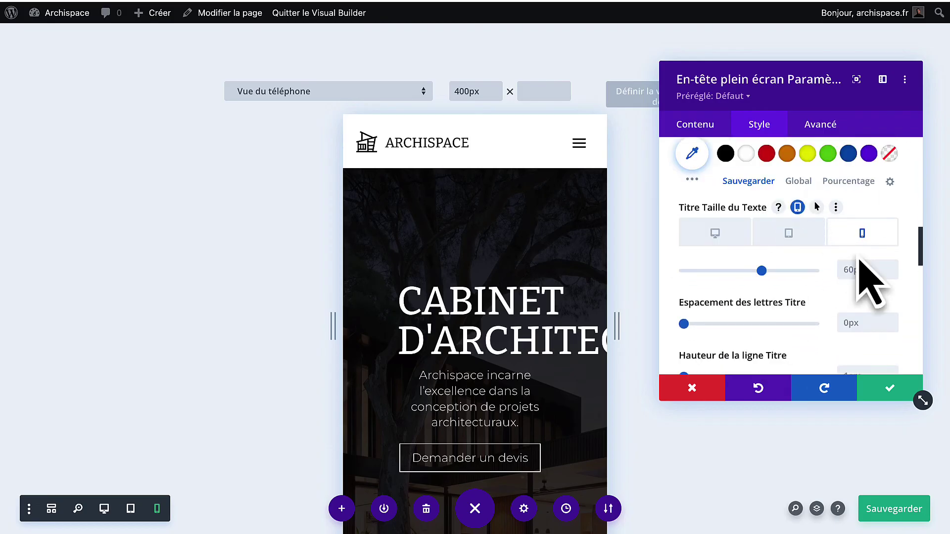
pyautogui.moveTo(762, 271); pyautogui.dragTo(727, 286)
pyautogui.click(891, 273)
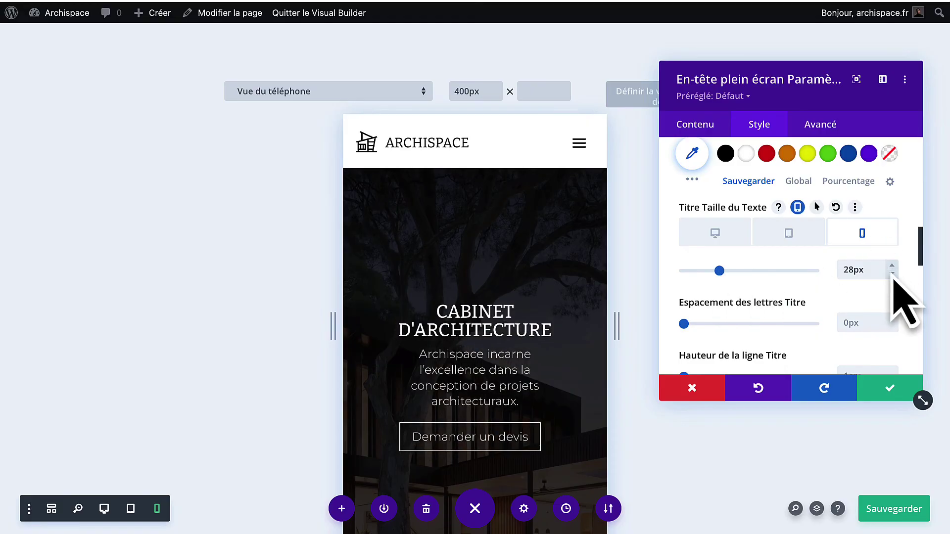
pyautogui.click(890, 388)
# Set the Conception services section's phone left and right padding to 40px and save.
pyautogui.scroll(-10, 509, 360)
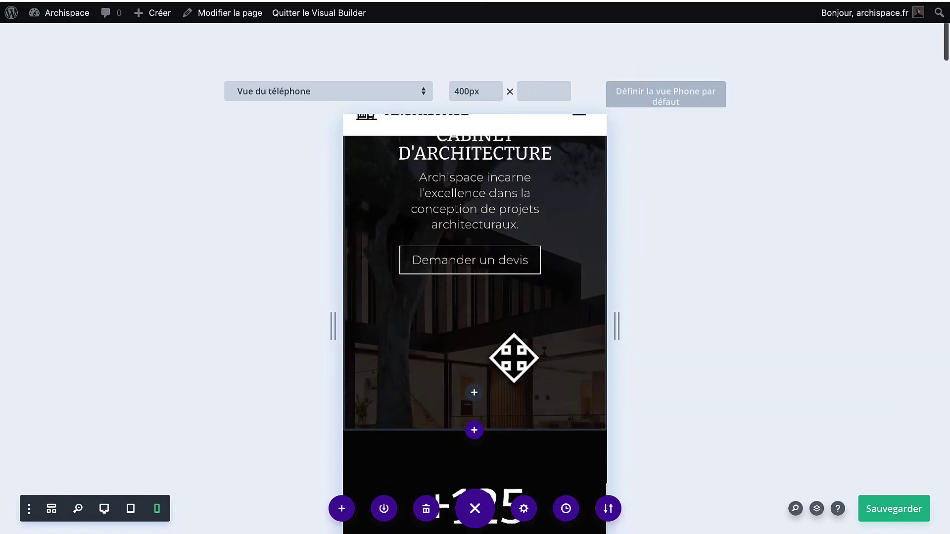
pyautogui.scroll(-8, 513, 358)
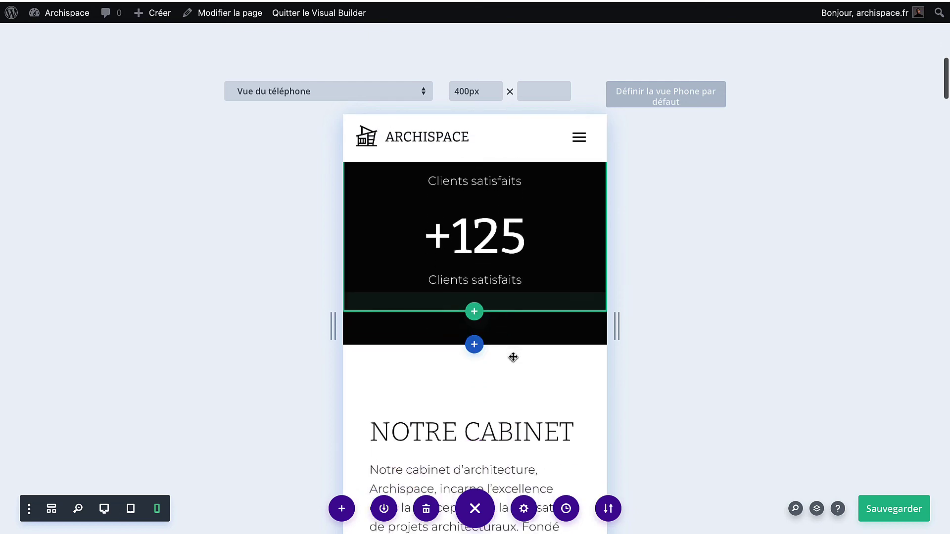
pyautogui.scroll(-15, 512, 356)
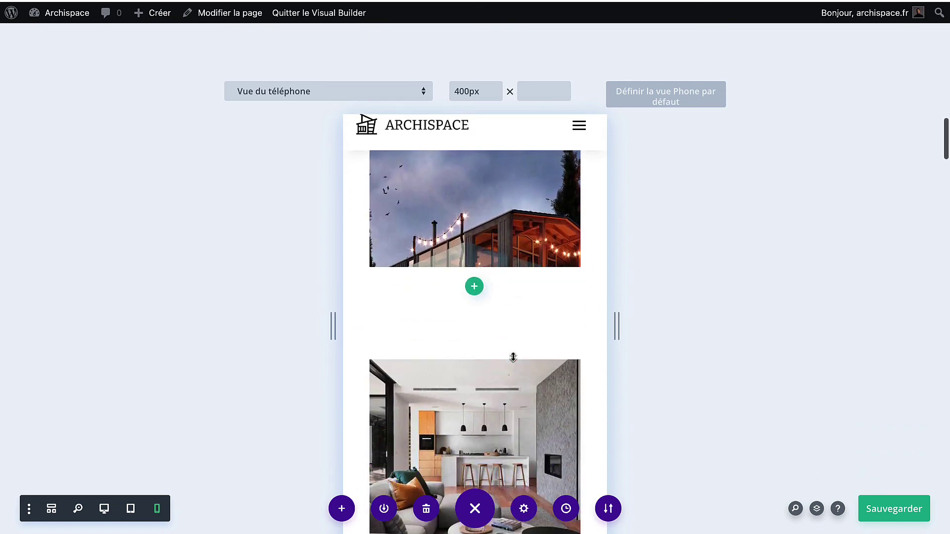
pyautogui.scroll(-10, 512, 357)
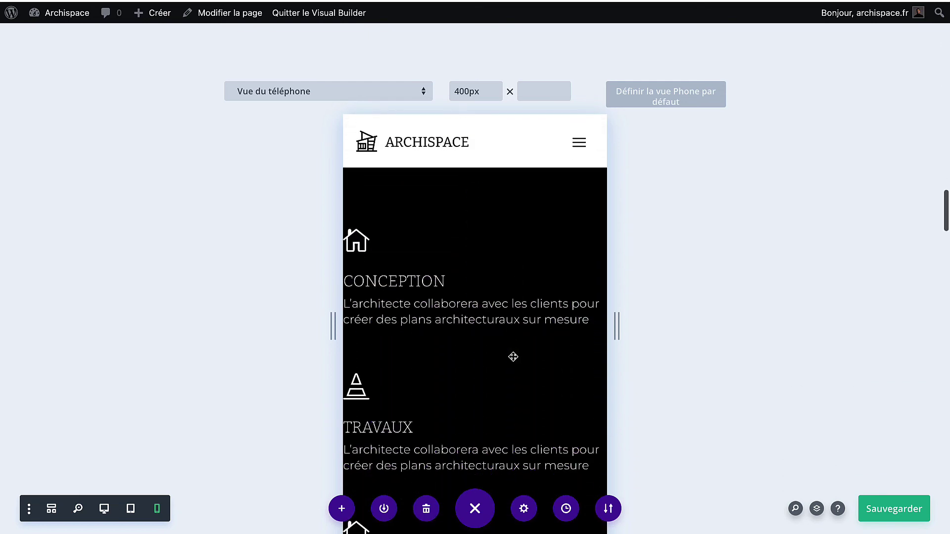
pyautogui.click(377, 233)
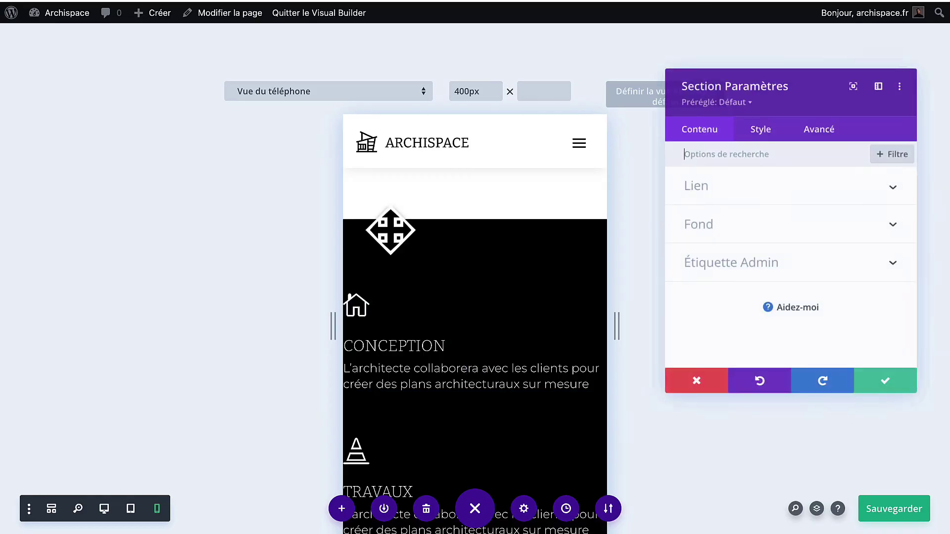
pyautogui.click(804, 128)
pyautogui.click(771, 128)
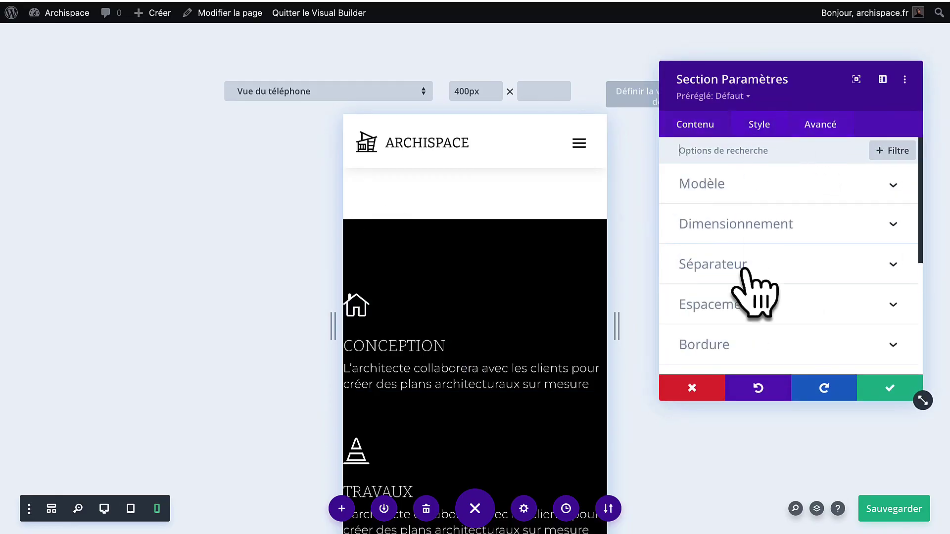
pyautogui.scroll(-1, 752, 297)
pyautogui.click(747, 277)
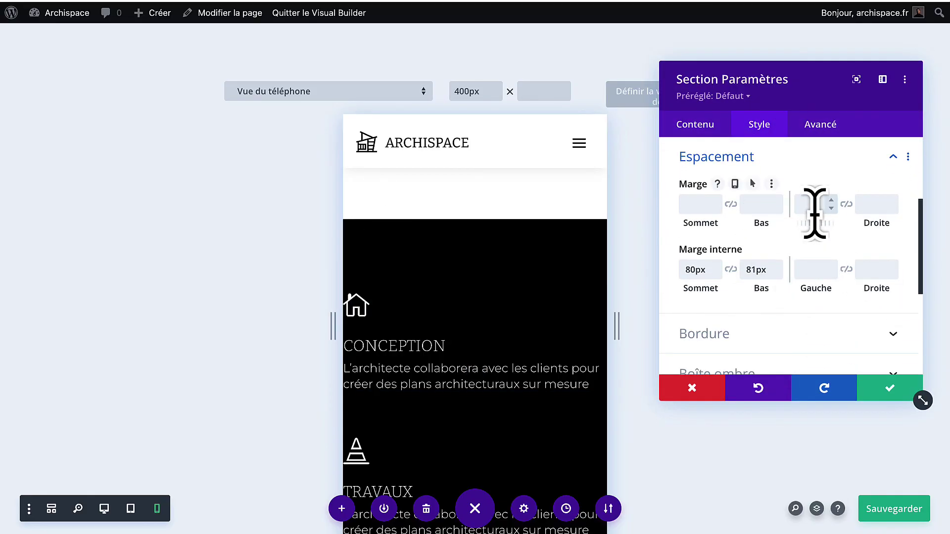
pyautogui.scroll(5, 544, 309)
pyautogui.scroll(-3, 544, 310)
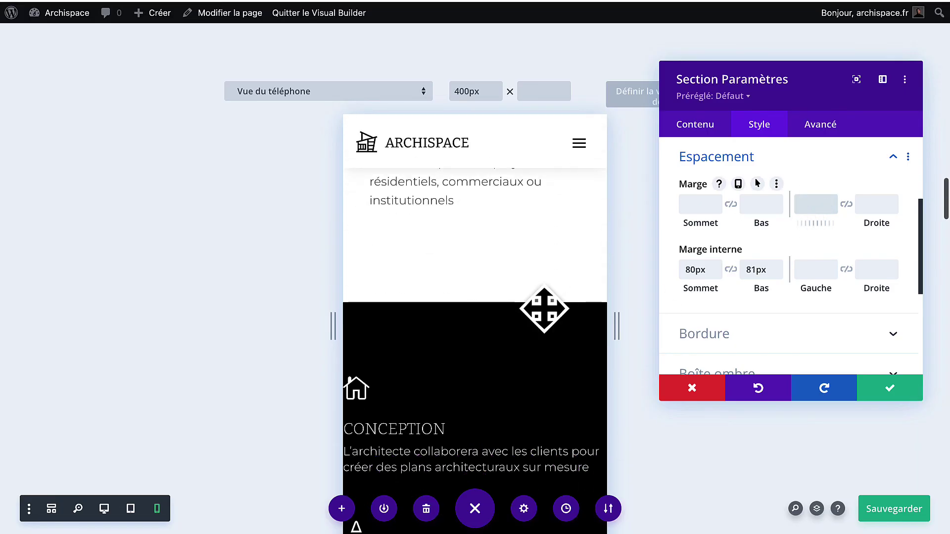
pyautogui.click(773, 248)
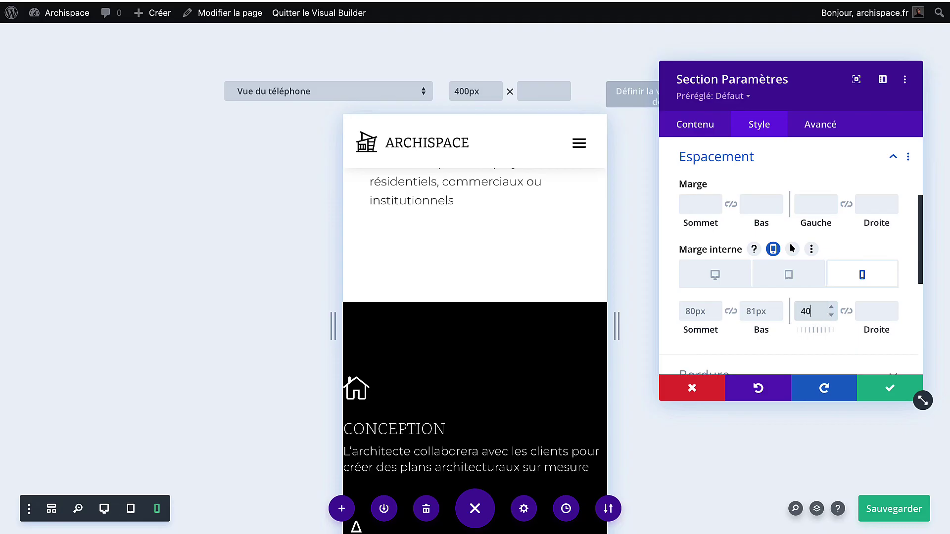
pyautogui.press('Return')
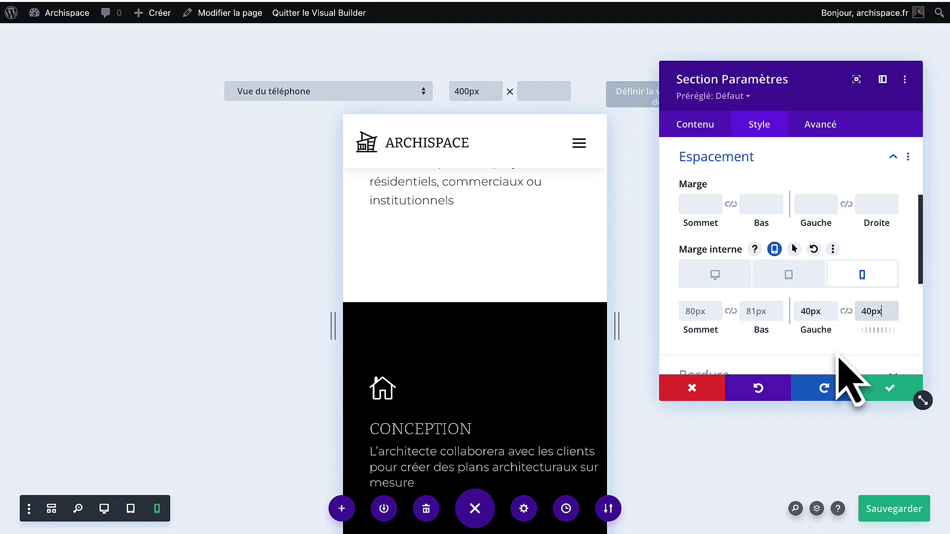
pyautogui.scroll(5, 547, 329)
pyautogui.scroll(-10, 547, 328)
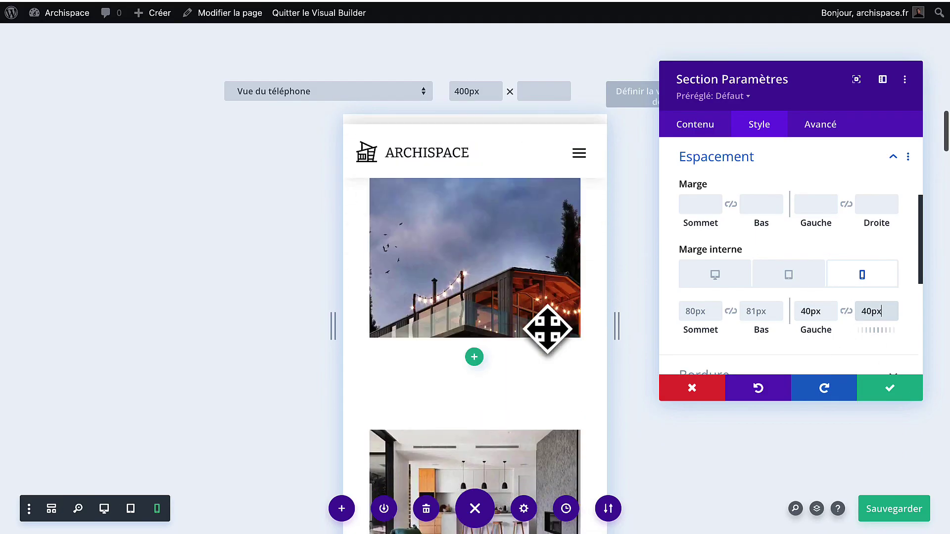
pyautogui.scroll(-4, 515, 357)
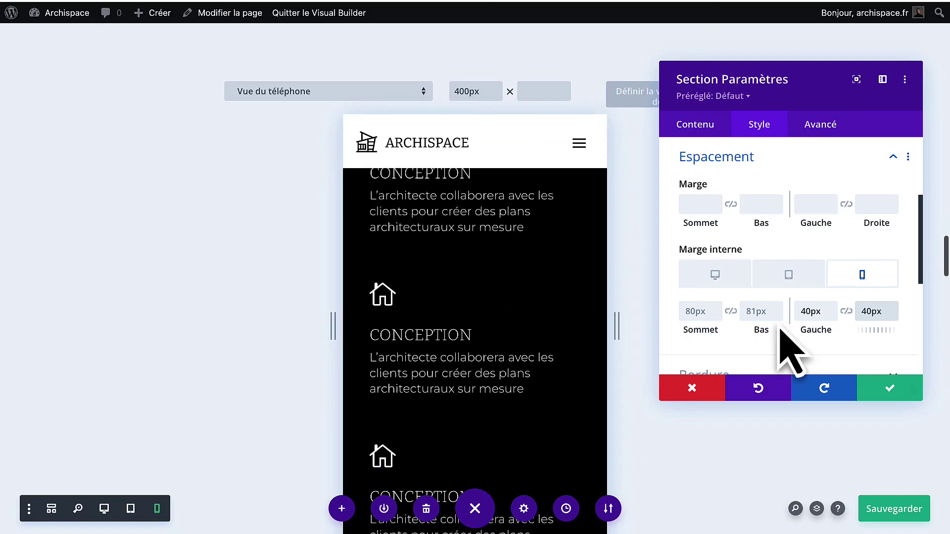
pyautogui.click(889, 389)
pyautogui.scroll(-15, 406, 365)
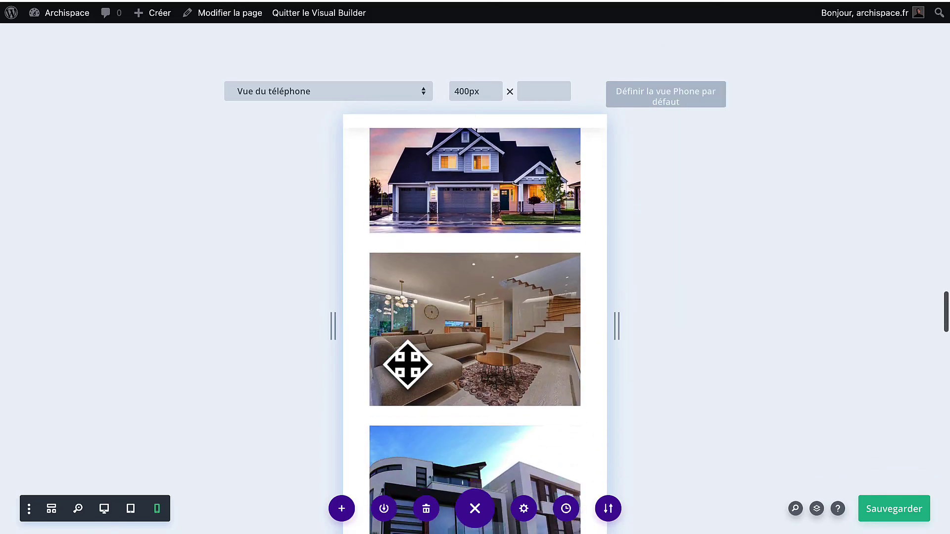
# Set the Le Corbusier quote heading to 24px size with 1.4em line height.
pyautogui.scroll(-15, 406, 365)
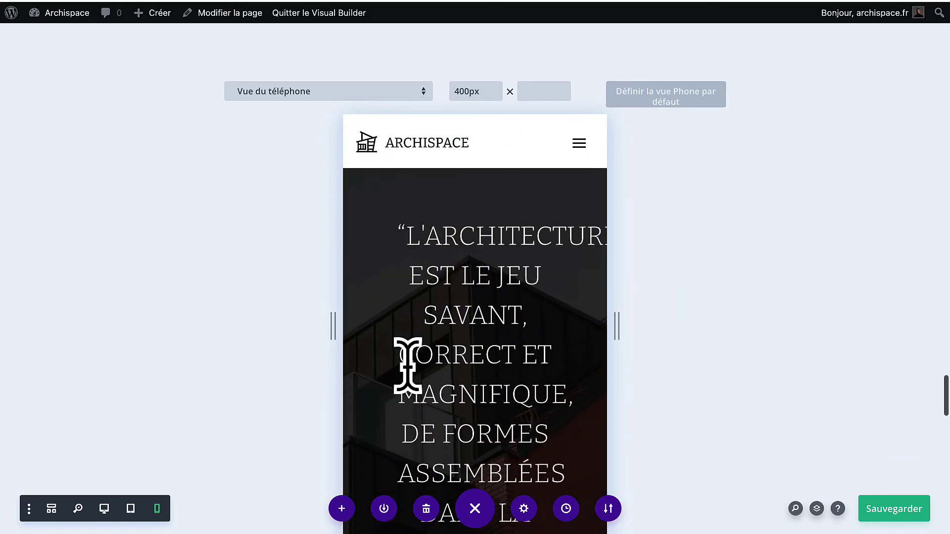
pyautogui.scroll(1, 406, 365)
pyautogui.click(451, 217)
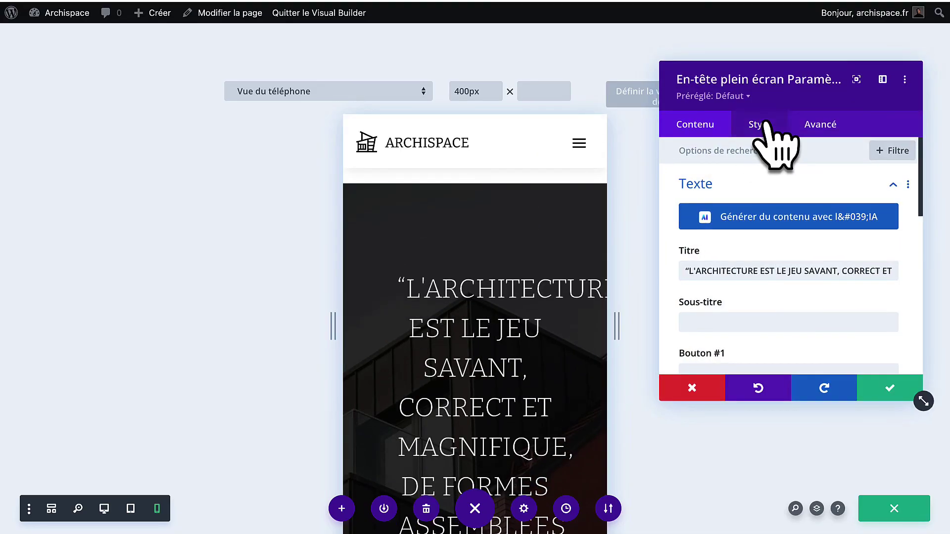
pyautogui.click(761, 126)
pyautogui.scroll(-2, 726, 287)
pyautogui.scroll(-1, 723, 283)
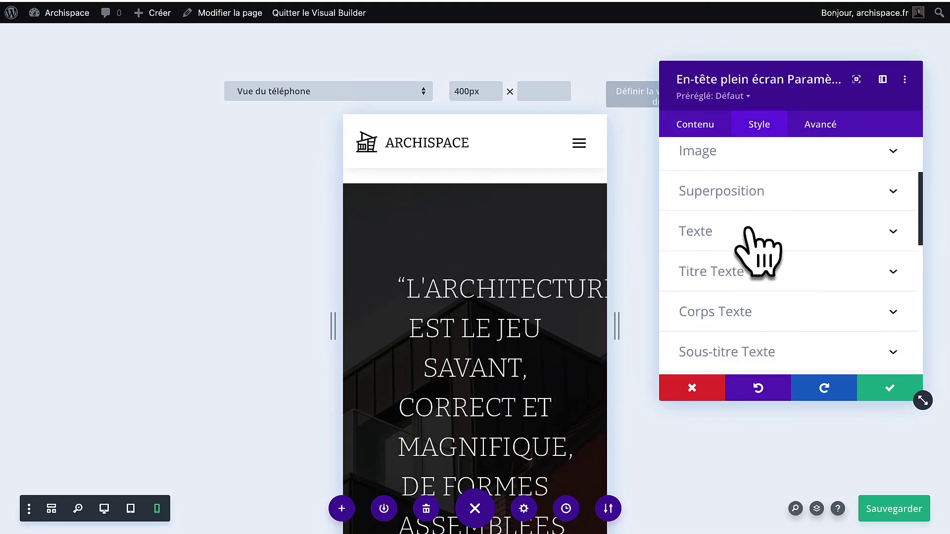
pyautogui.click(745, 283)
pyautogui.scroll(-5, 742, 267)
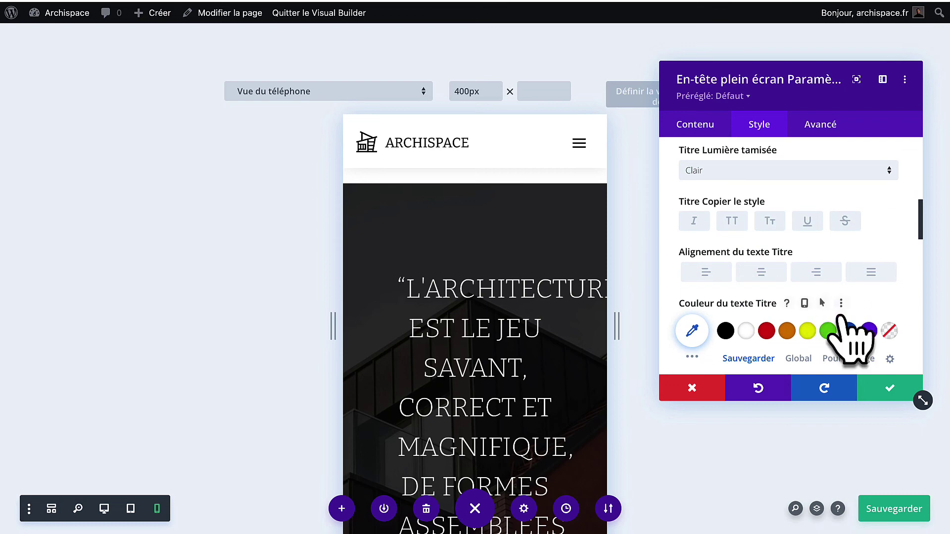
pyautogui.scroll(-6, 842, 319)
pyautogui.moveTo(734, 218); pyautogui.dragTo(711, 221)
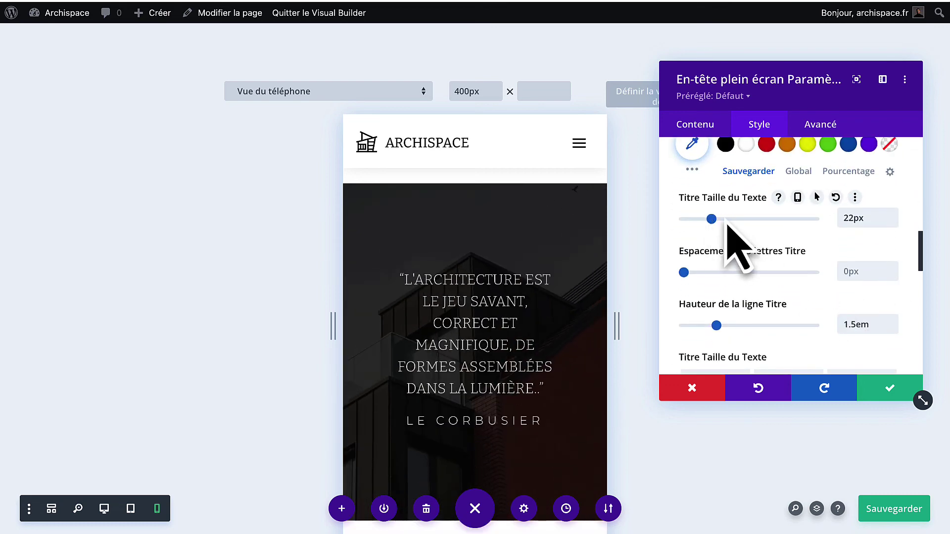
pyautogui.click(892, 214)
pyautogui.click(891, 215)
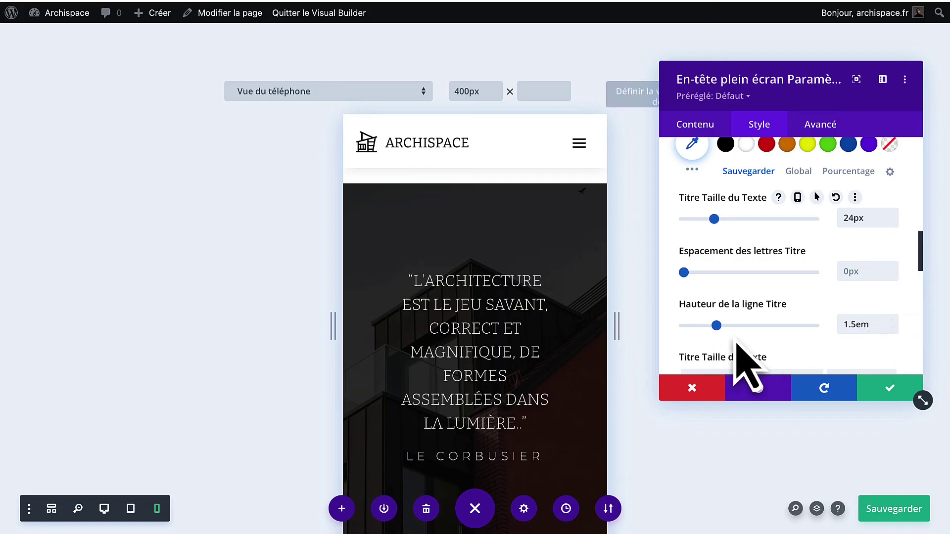
pyautogui.moveTo(717, 326); pyautogui.dragTo(710, 326)
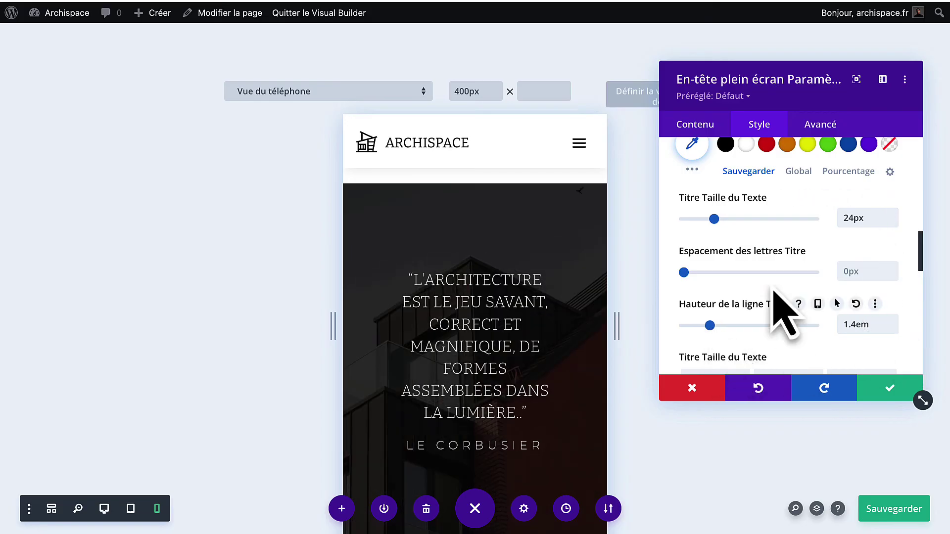
# Confirm the quote heading's new size and line height.
pyautogui.click(885, 390)
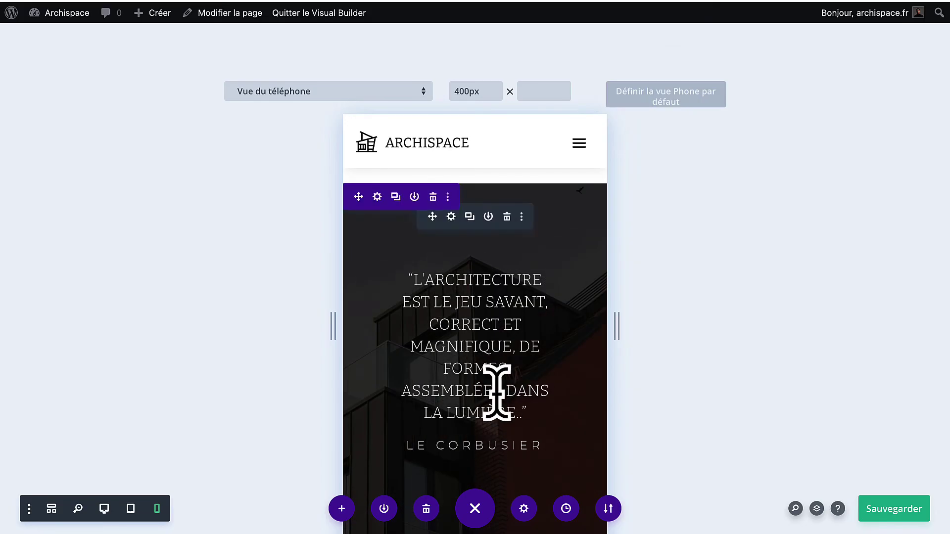
pyautogui.scroll(-9, 497, 392)
pyautogui.scroll(-10, 497, 392)
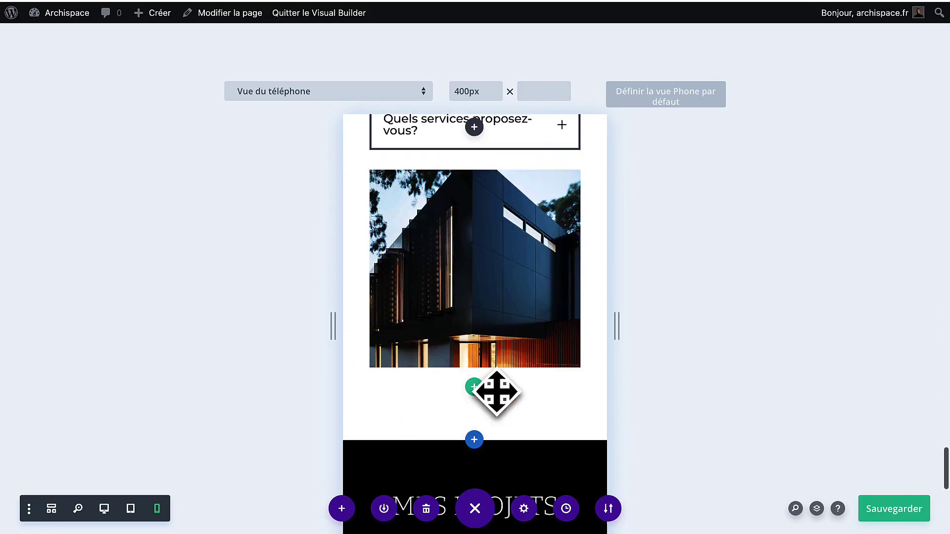
pyautogui.scroll(1, 496, 375)
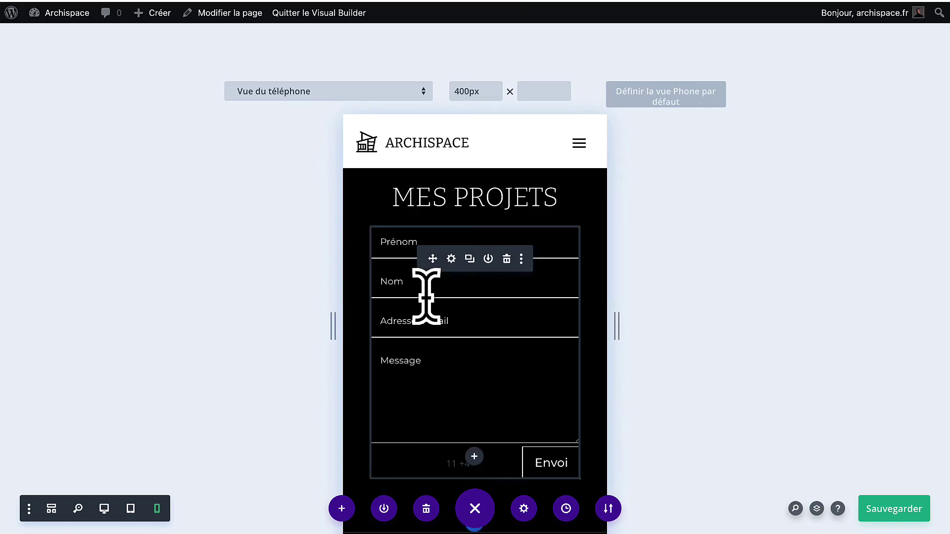
# Set the contact form's tablet maximum width to 100% and save the page.
pyautogui.click(450, 260)
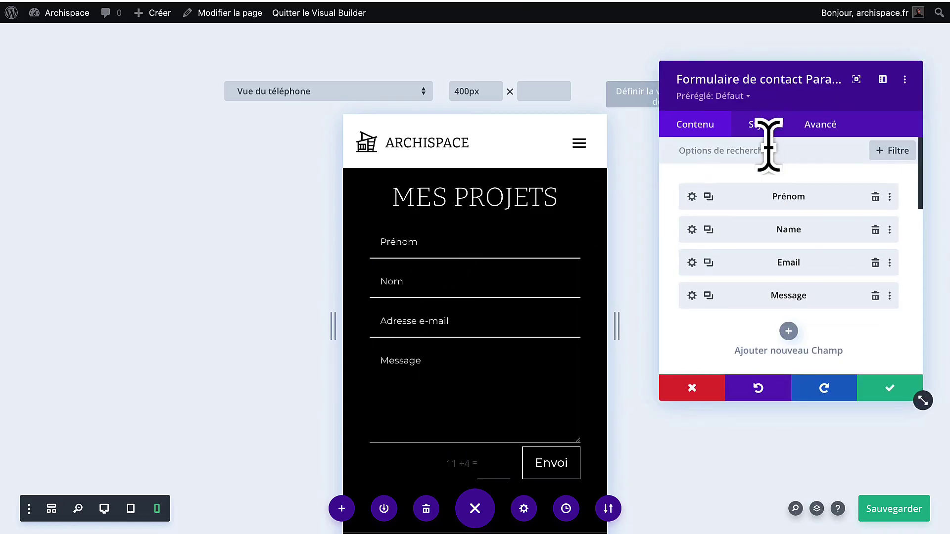
pyautogui.click(761, 132)
pyautogui.scroll(-3, 724, 296)
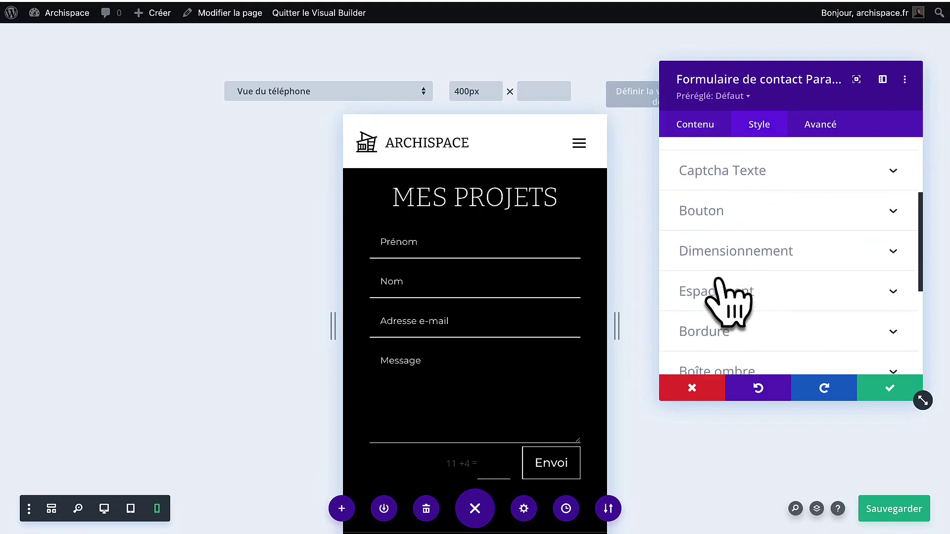
pyautogui.click(722, 251)
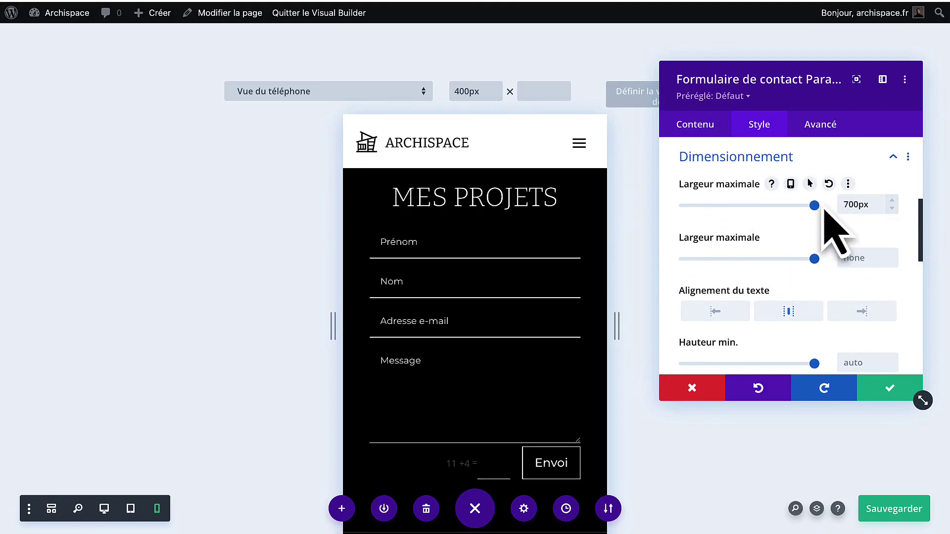
pyautogui.click(790, 184)
pyautogui.click(853, 214)
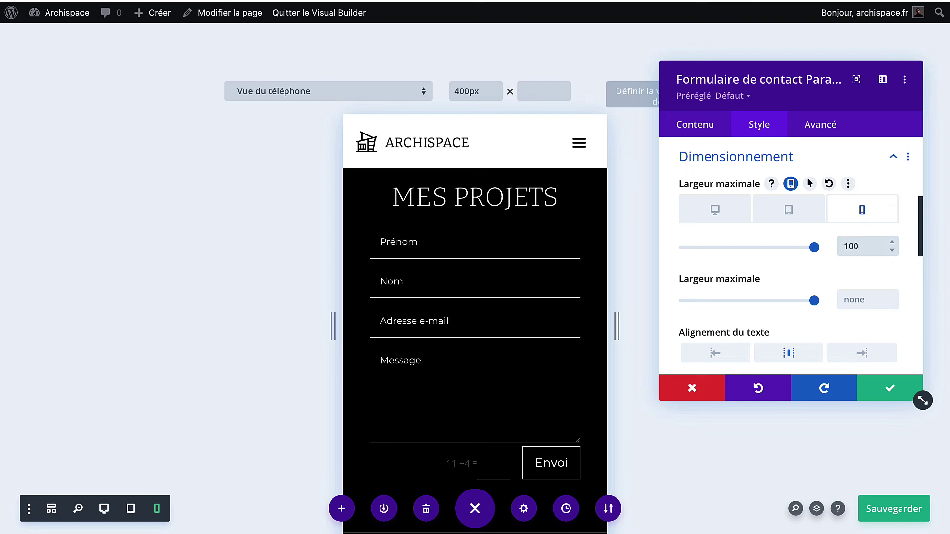
pyautogui.click(786, 212)
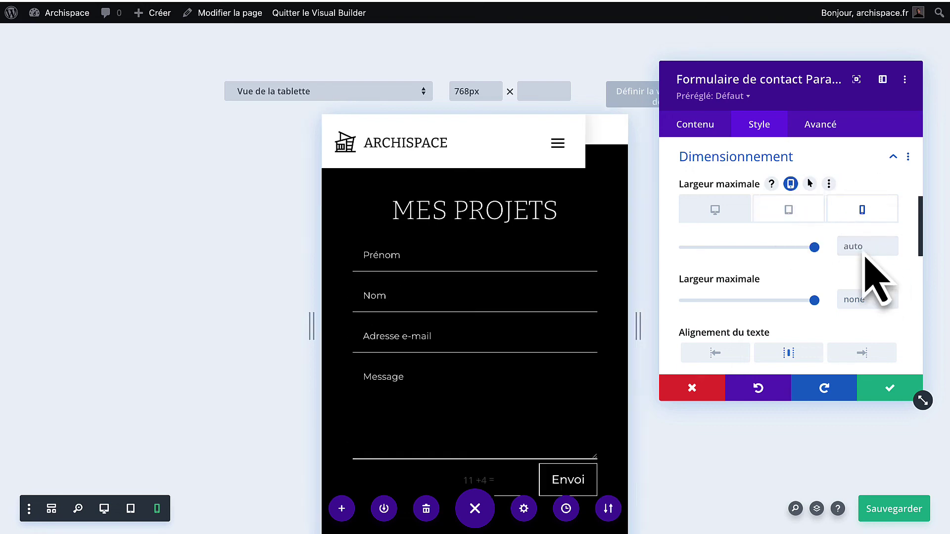
pyautogui.click(856, 247)
pyautogui.scroll(-15, 530, 411)
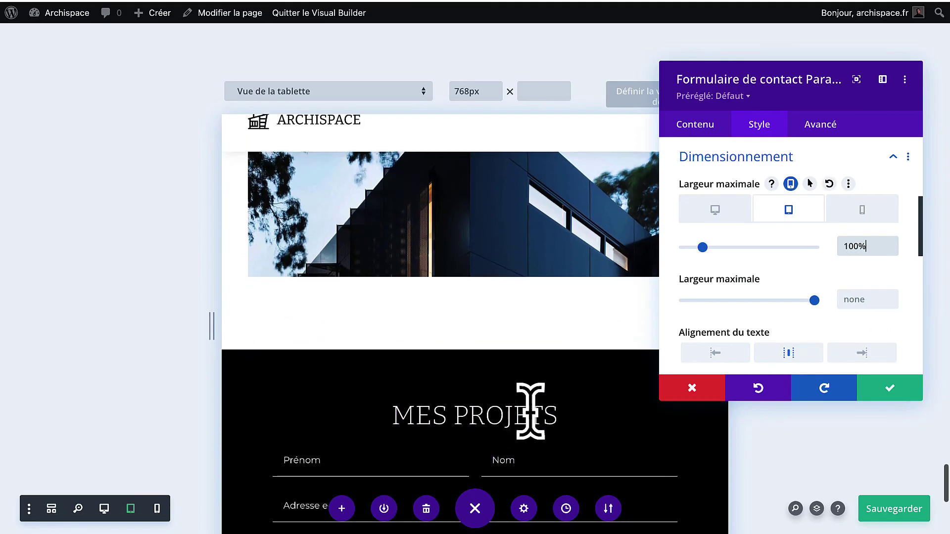
pyautogui.scroll(3, 530, 411)
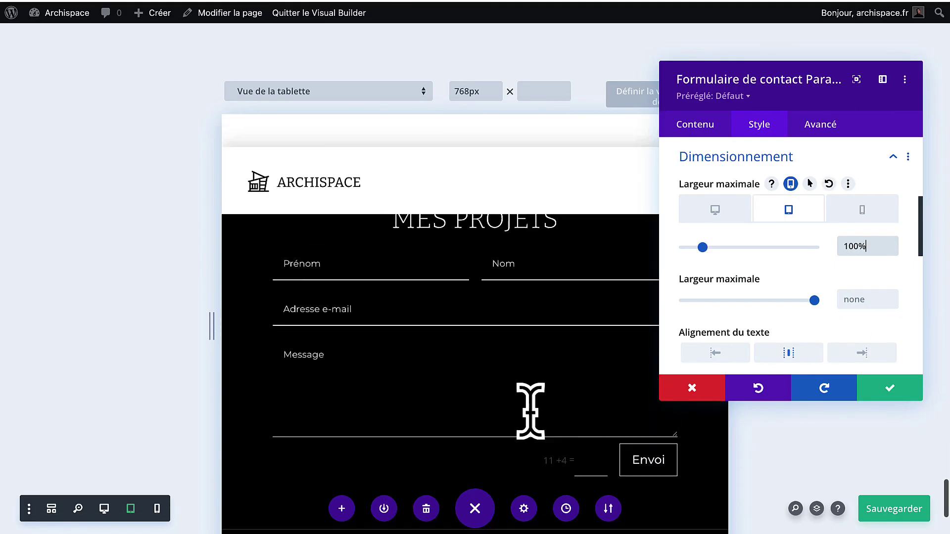
pyautogui.click(871, 394)
pyautogui.click(877, 504)
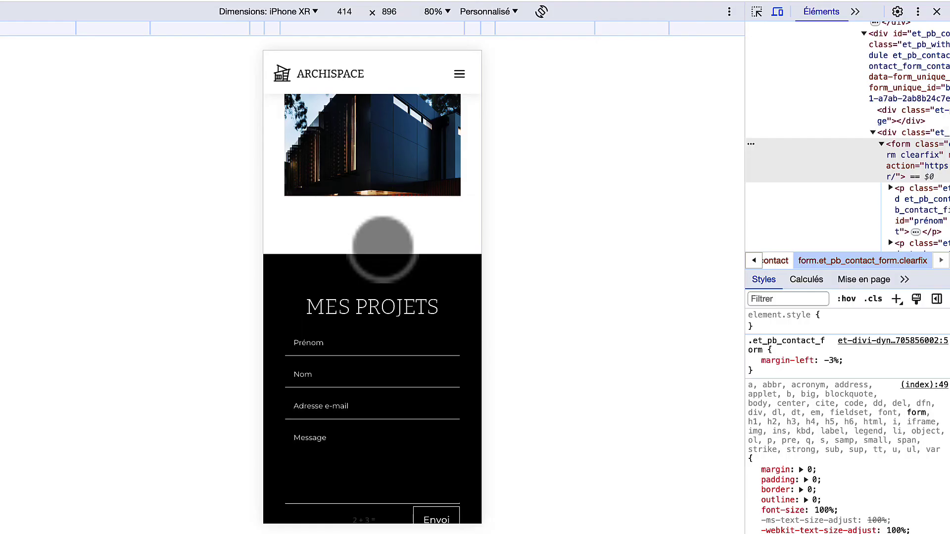
pyautogui.scroll(-5, 377, 229)
pyautogui.scroll(5, 401, 247)
pyautogui.scroll(20, 382, 250)
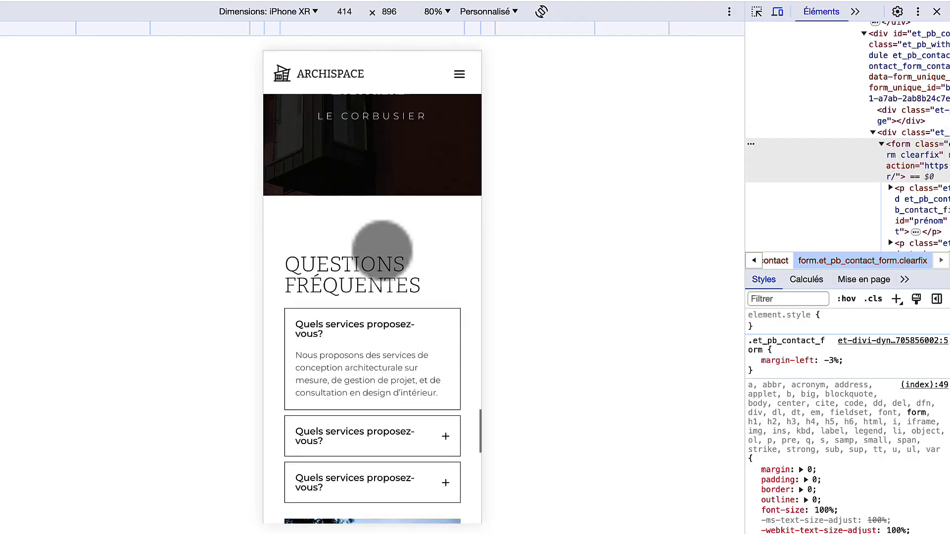
pyautogui.scroll(15, 382, 255)
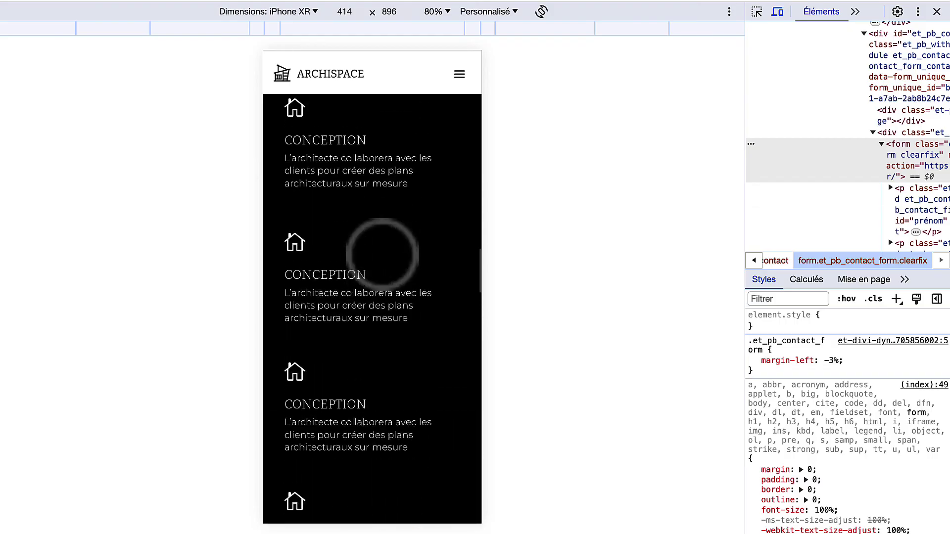
pyautogui.scroll(-10, 381, 247)
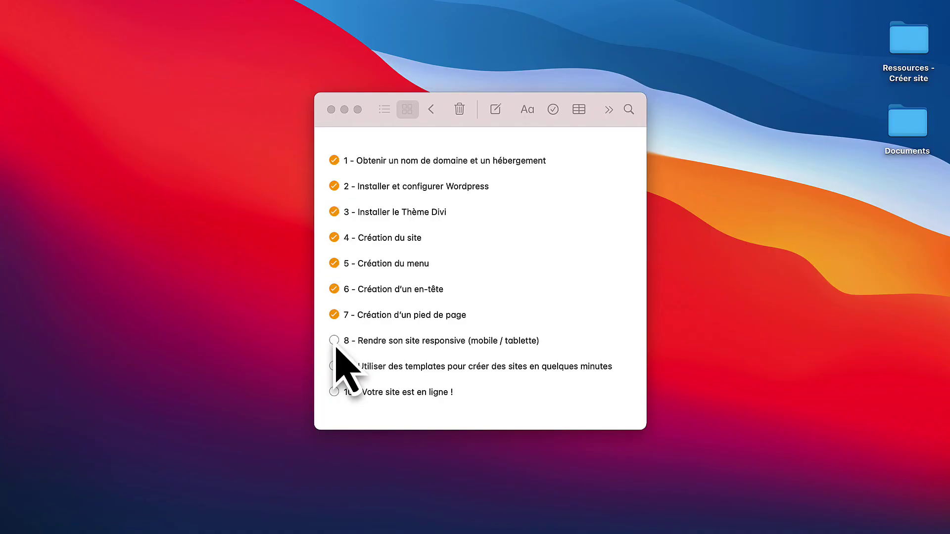
# Tick step 8, 'Rendre son site responsive (mobile / tablette)', in the Notes checklist.
pyautogui.click(335, 342)
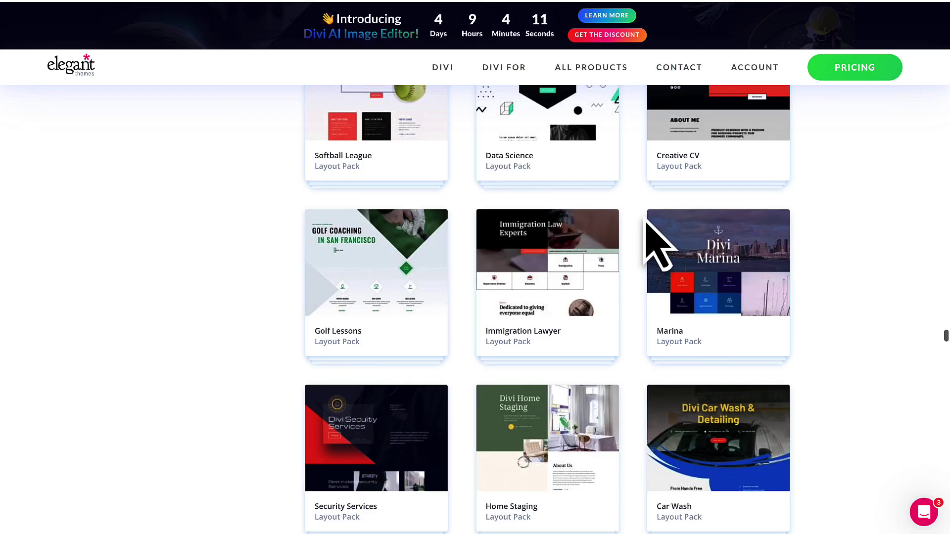
# Browse the Consultant and Electrical Services layout packs on Elegant Themes.
pyautogui.scroll(10, 648, 233)
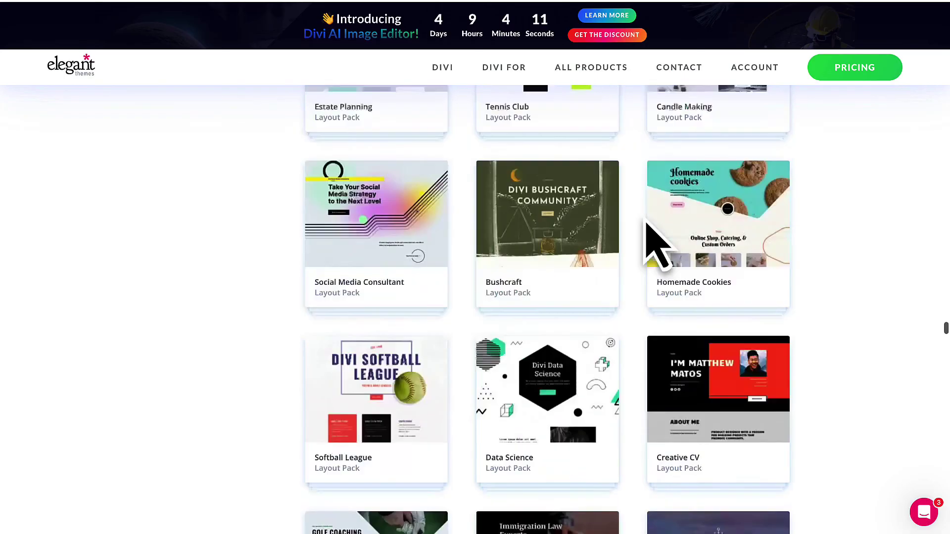
pyautogui.scroll(-15, 648, 232)
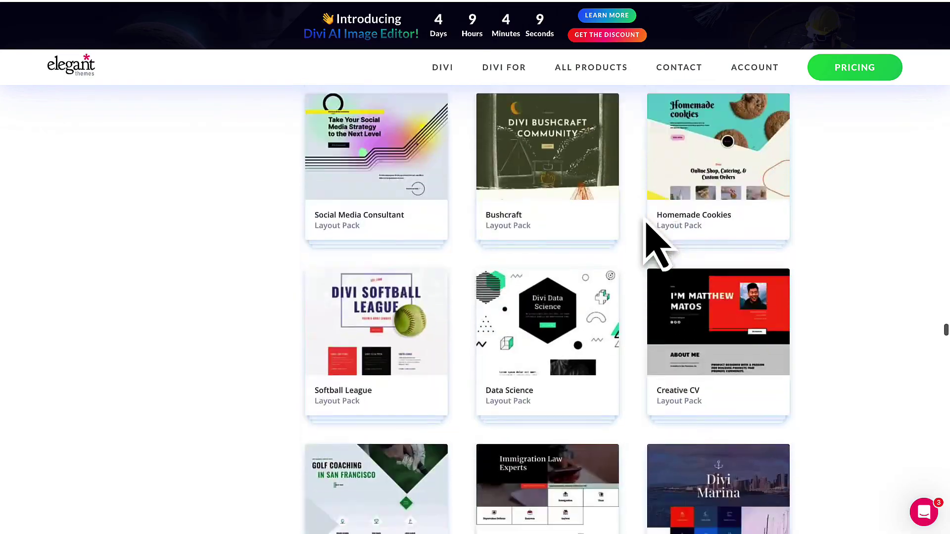
pyautogui.scroll(-12, 647, 232)
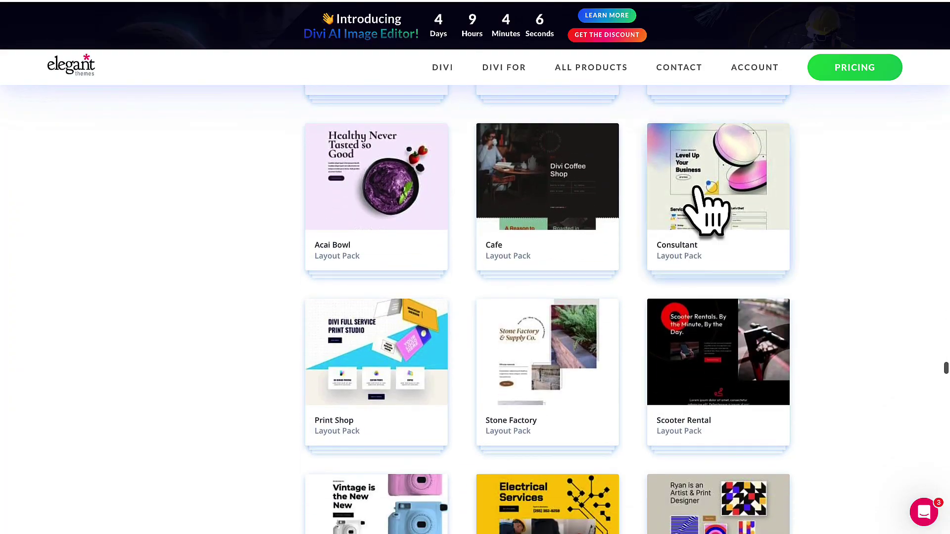
pyautogui.click(702, 198)
pyautogui.scroll(-10, 360, 382)
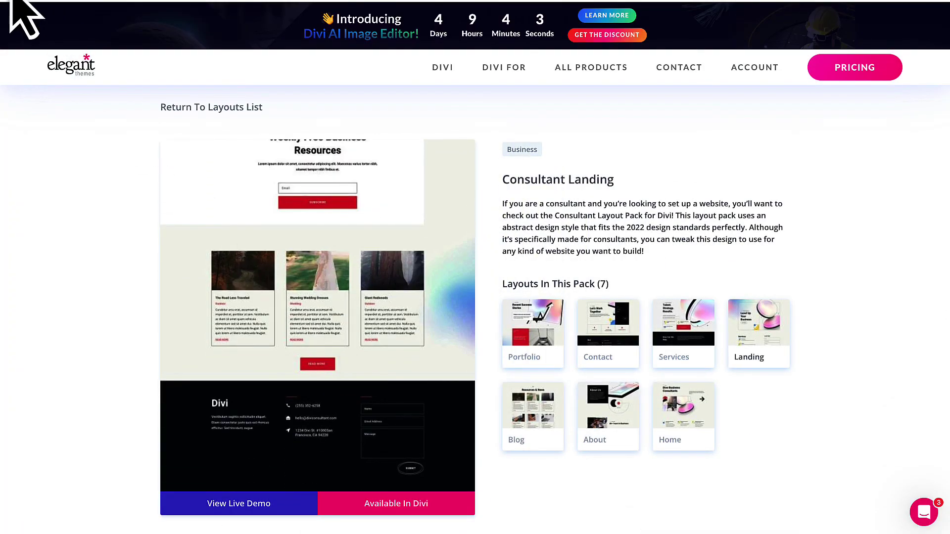
pyautogui.hotkey('alt', 'Left')
pyautogui.scroll(-8, 520, 364)
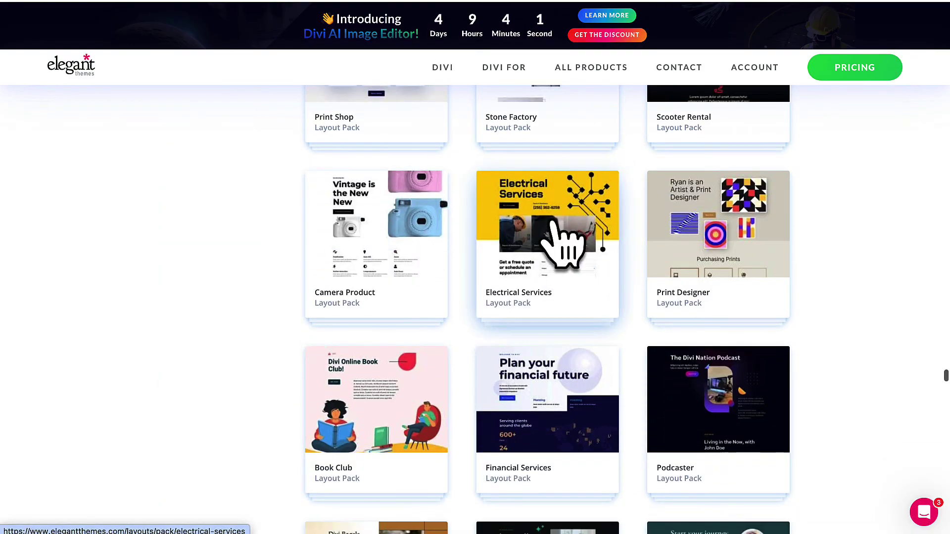
pyautogui.click(552, 221)
pyautogui.scroll(-12, 403, 318)
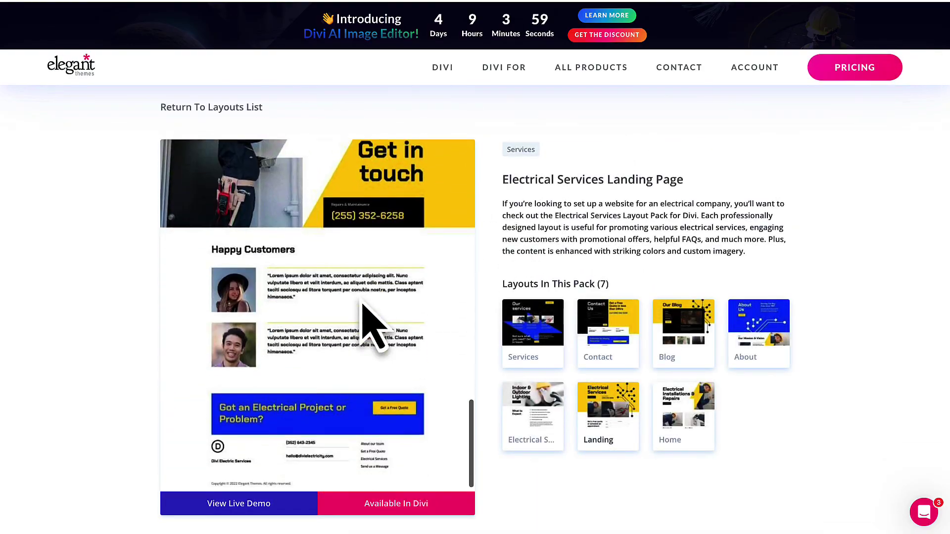
pyautogui.scroll(-5, 361, 303)
pyautogui.scroll(8, 47, 42)
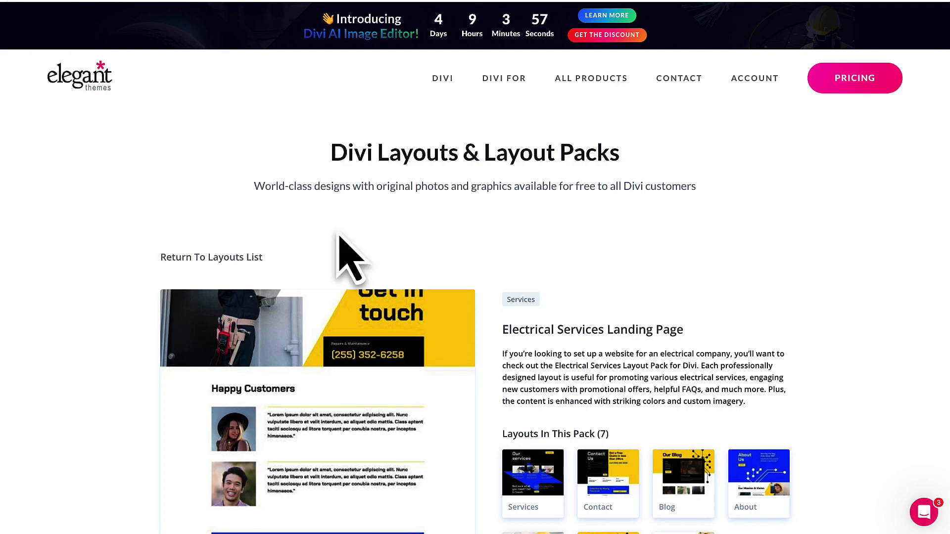
pyautogui.hotkey('alt', 'Left')
# Look at the Therapy pack, then open the Conference Landing Page preview.
pyautogui.scroll(-2, 365, 297)
pyautogui.click(732, 264)
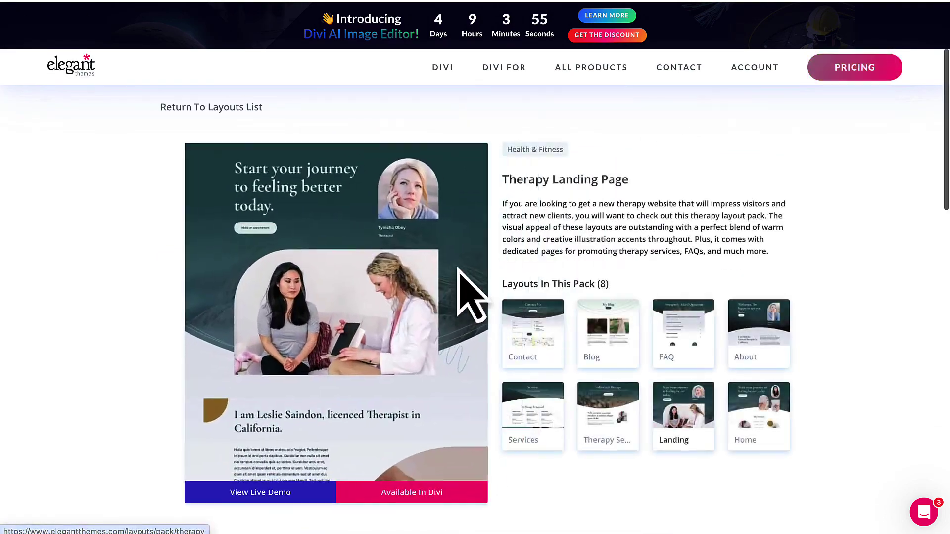
pyautogui.scroll(-10, 396, 306)
pyautogui.hotkey('alt', 'Left')
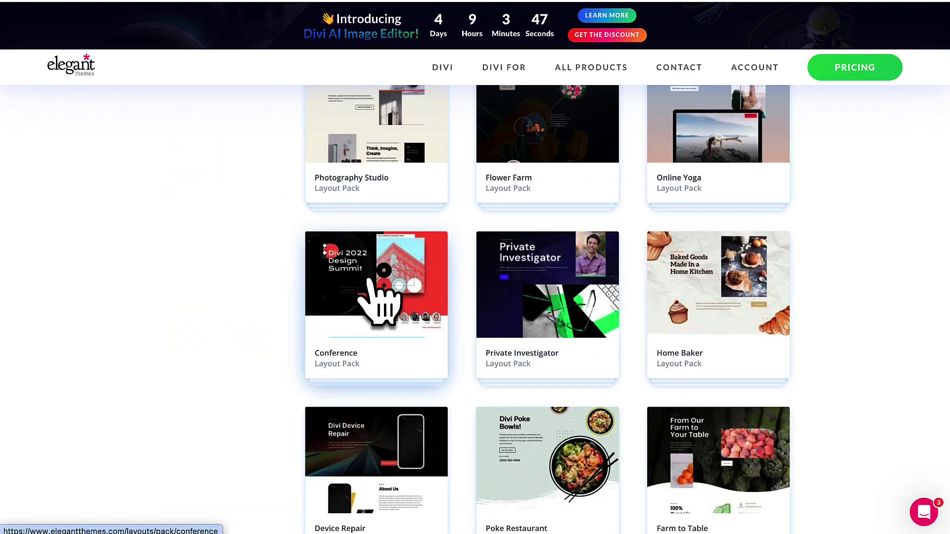
pyautogui.click(401, 292)
pyautogui.scroll(-5, 318, 332)
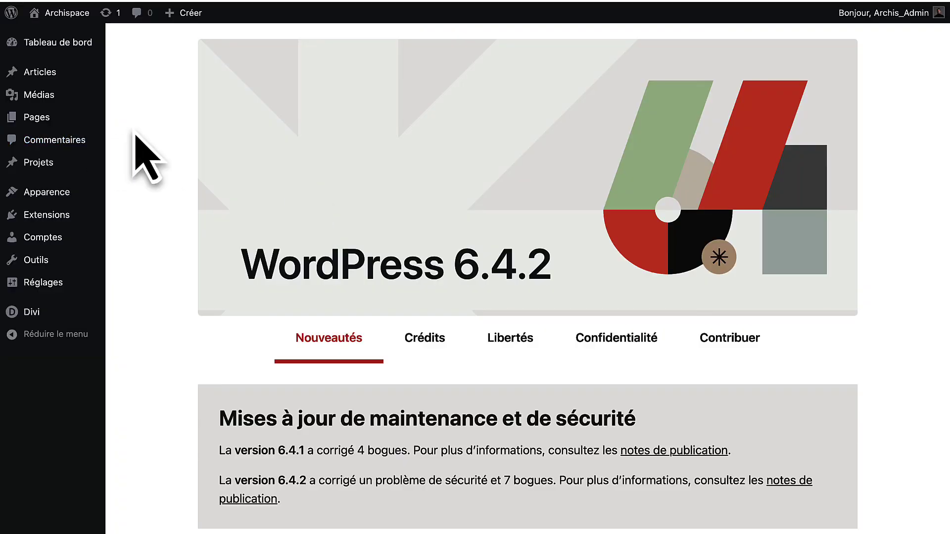
# Create a new page titled 'Accueil 2' and launch Divi Builder on it.
pyautogui.moveTo(23, 125)
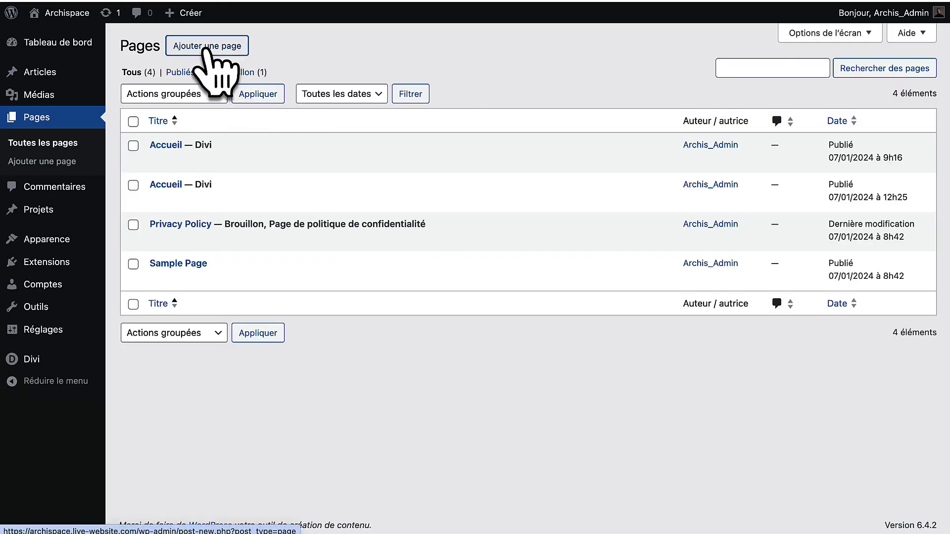
pyautogui.click(205, 48)
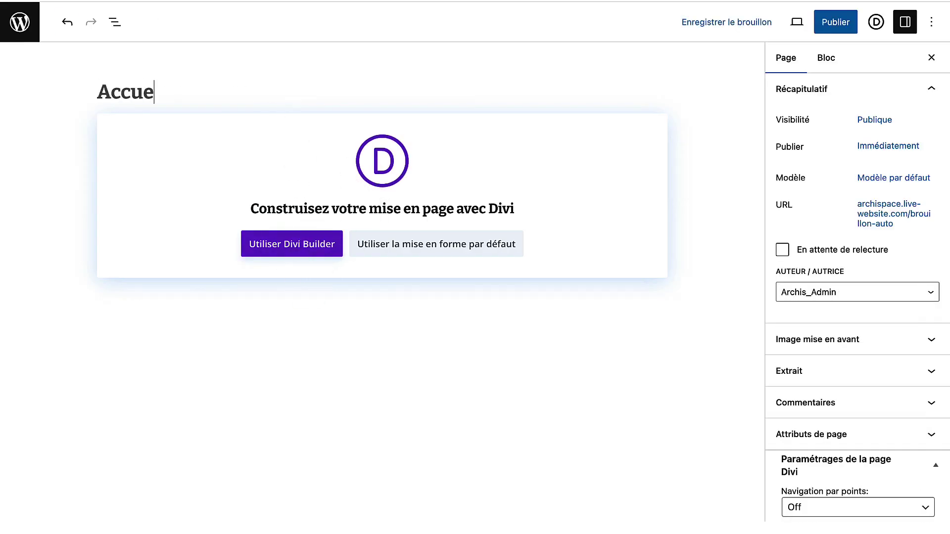
pyautogui.click(303, 253)
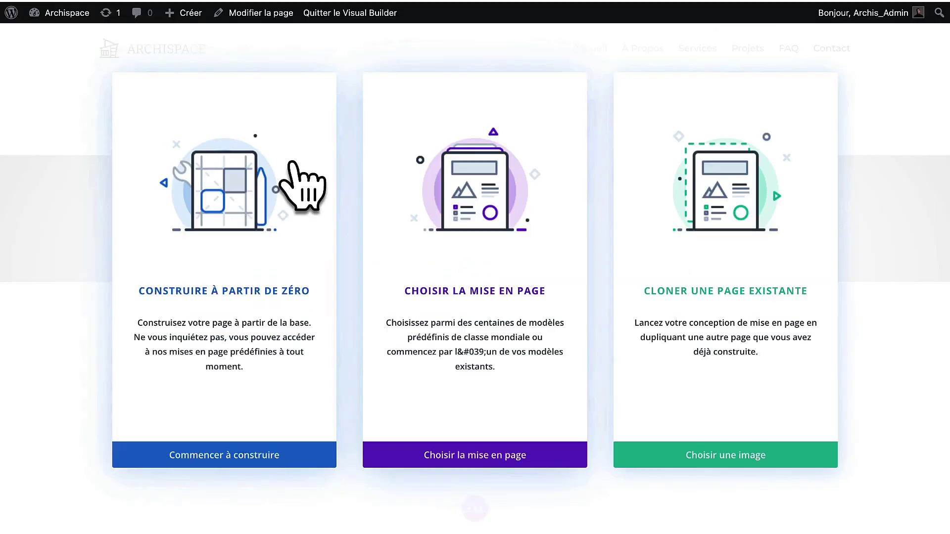
# Import the Home Rental Landing Page layout with its design presets into Accueil 2.
pyautogui.click(485, 456)
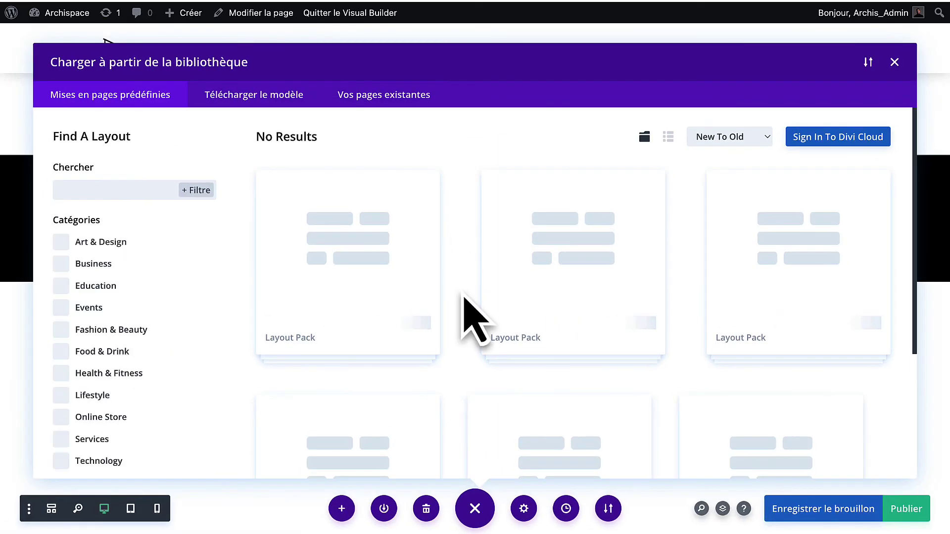
pyautogui.scroll(-5, 472, 318)
pyautogui.scroll(-10, 472, 318)
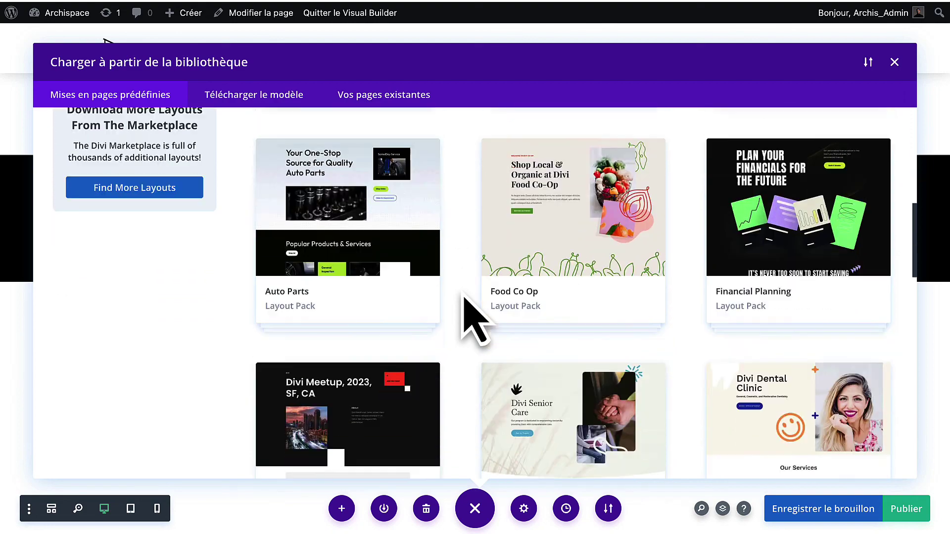
pyautogui.scroll(-8, 475, 317)
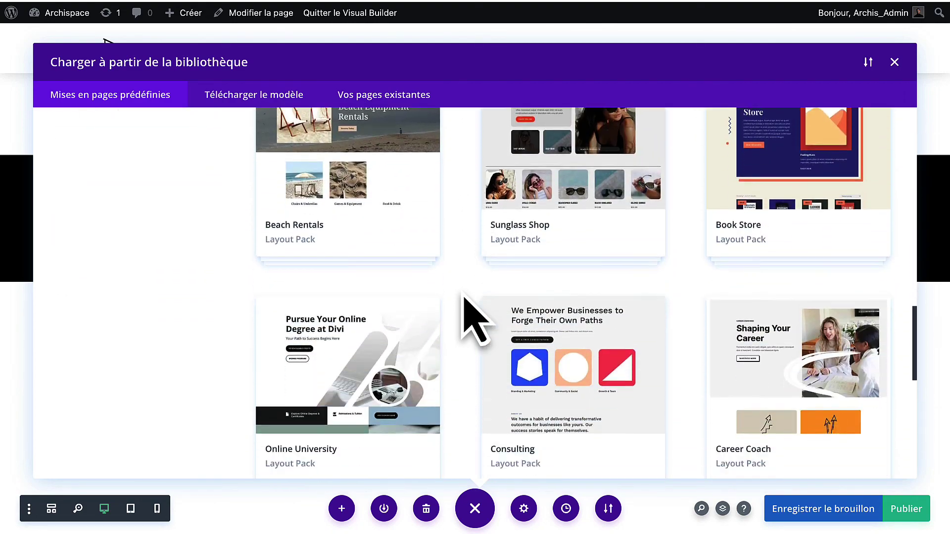
pyautogui.scroll(-4, 475, 317)
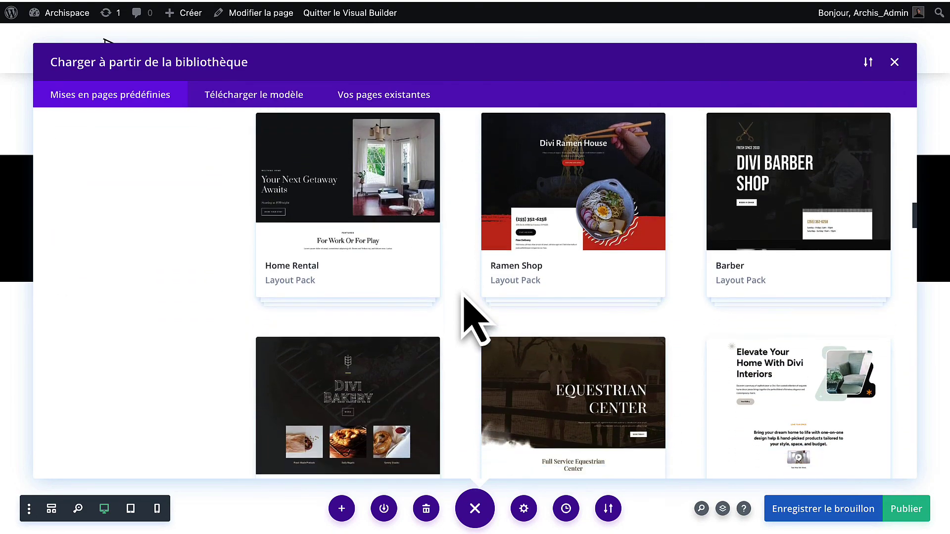
pyautogui.click(331, 225)
pyautogui.scroll(-5, 292, 280)
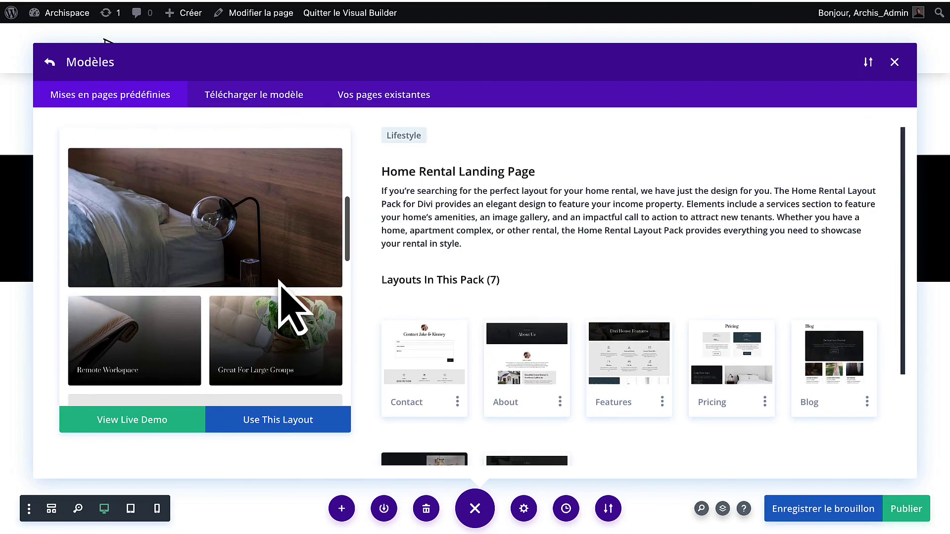
pyautogui.click(261, 420)
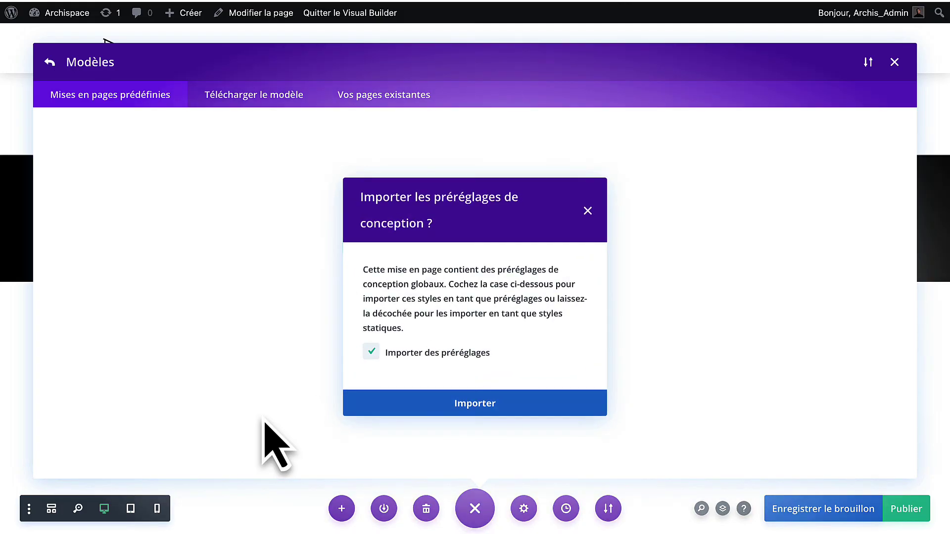
pyautogui.click(442, 403)
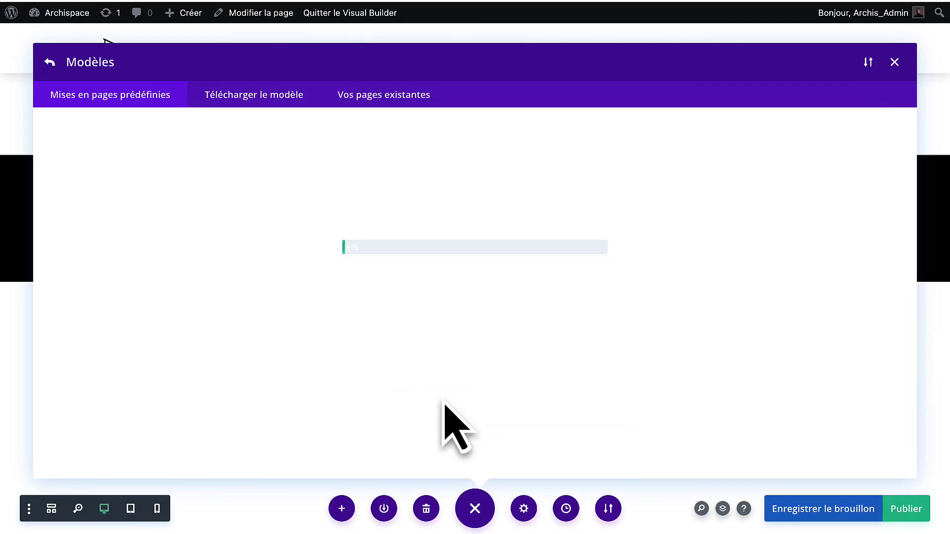
# Type 'sfkdksk' into the About The Owners heading, then browse the owners photo's media library without changing the image.
pyautogui.scroll(-20, 704, 272)
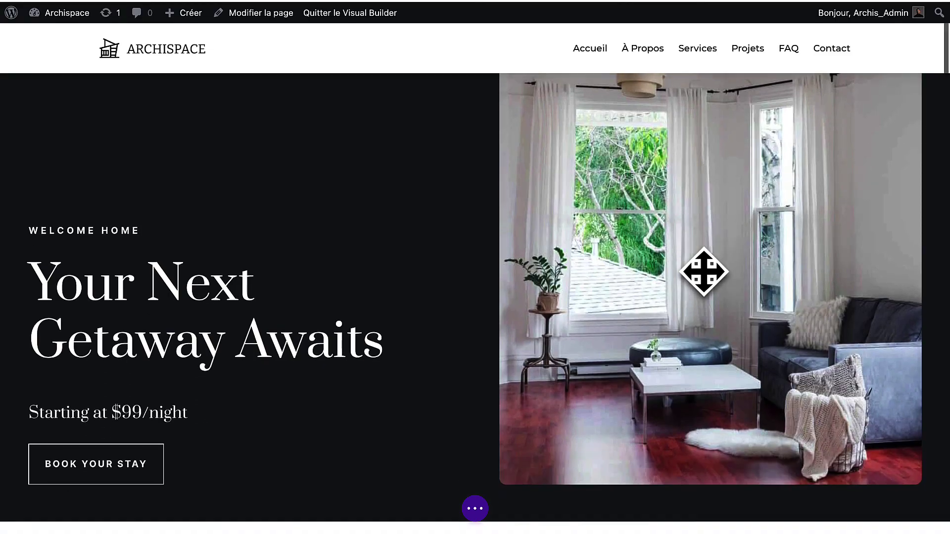
pyautogui.scroll(-10, 703, 271)
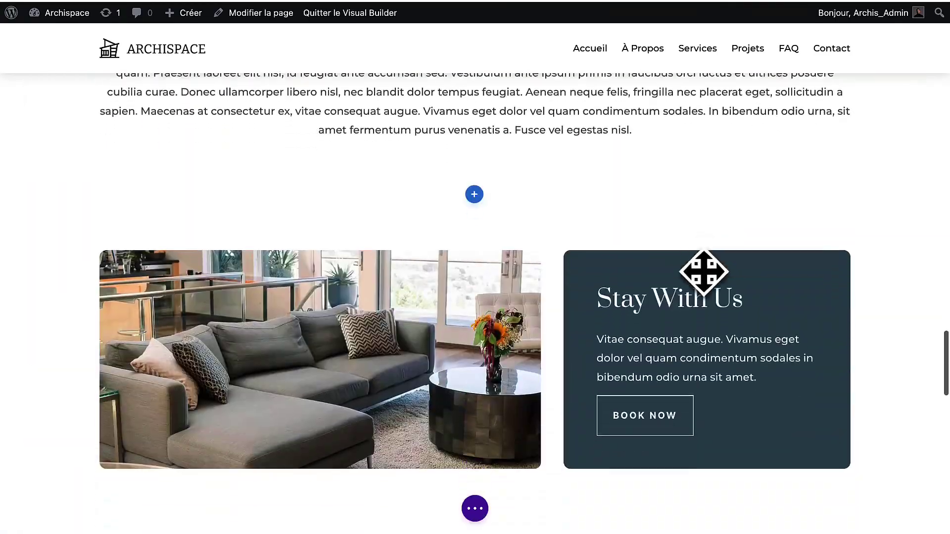
pyautogui.scroll(4, 379, 239)
pyautogui.scroll(3, 379, 239)
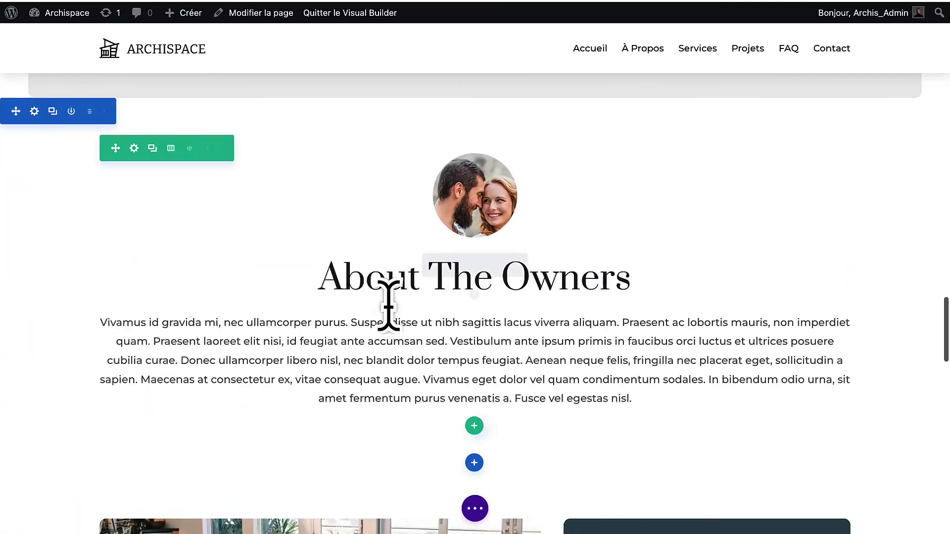
pyautogui.click(388, 273)
pyautogui.write('sfkdksk')
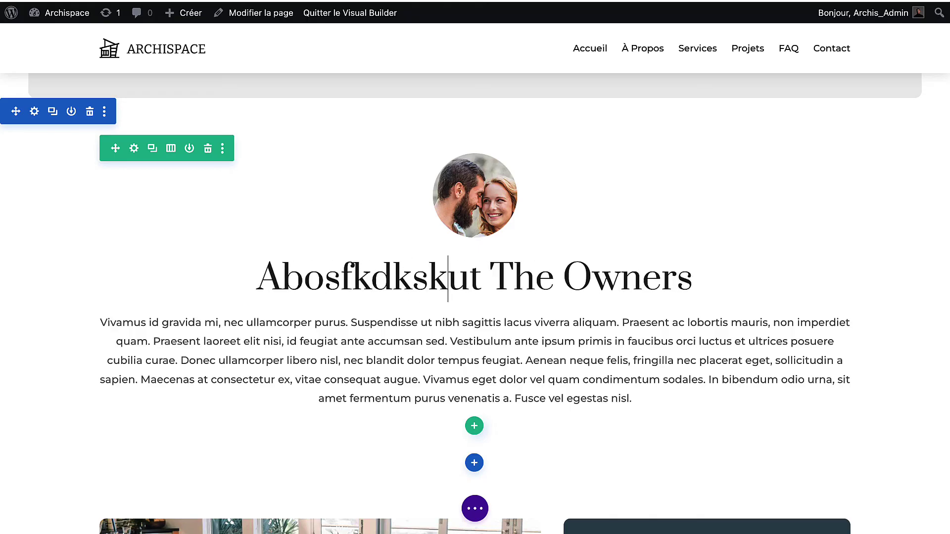
pyautogui.click(451, 188)
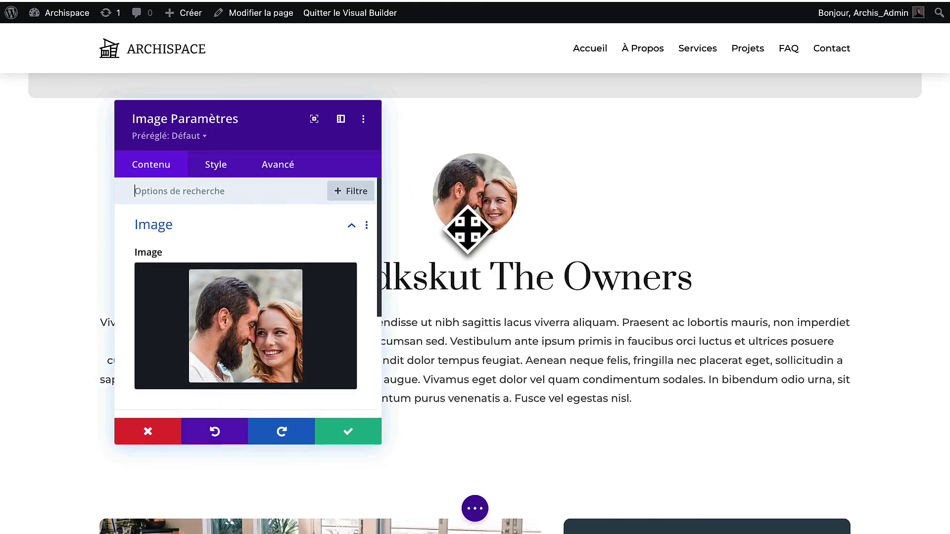
pyautogui.click(262, 351)
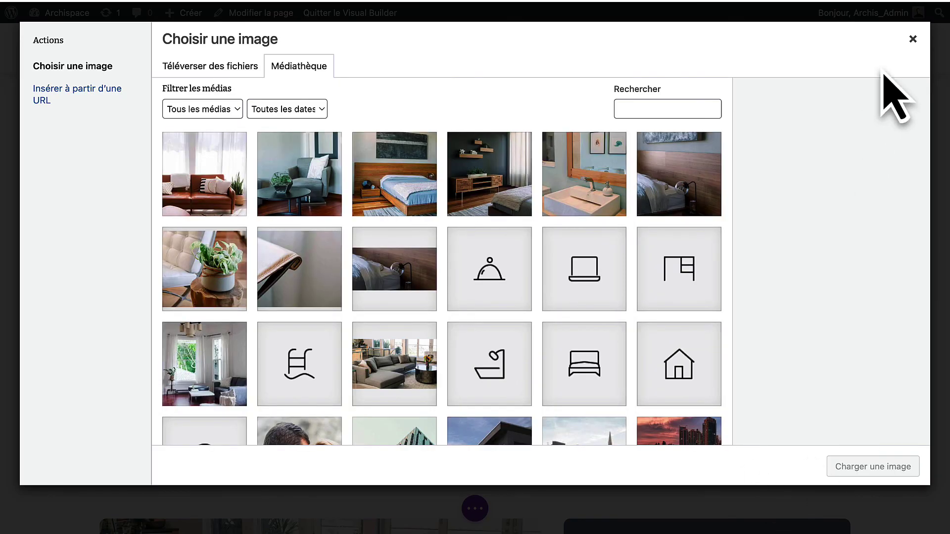
pyautogui.click(909, 45)
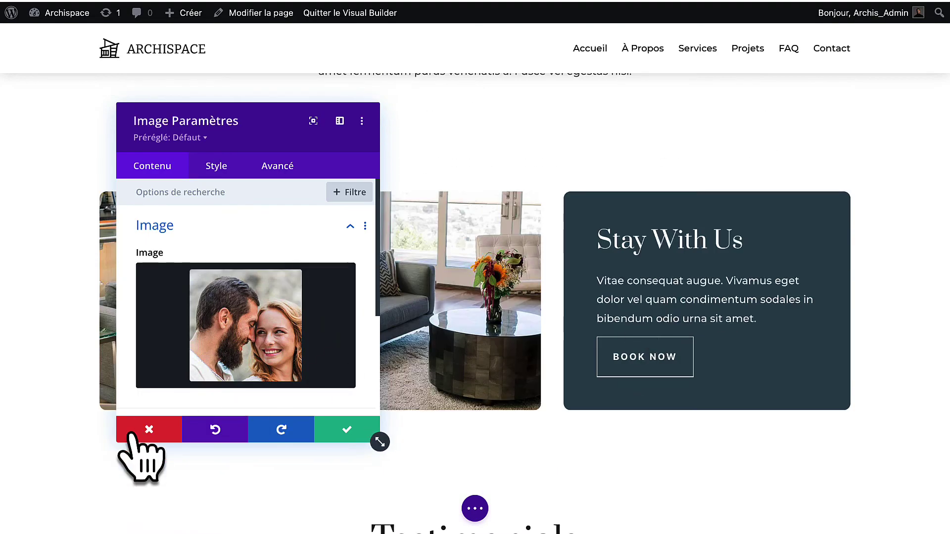
pyautogui.click(132, 435)
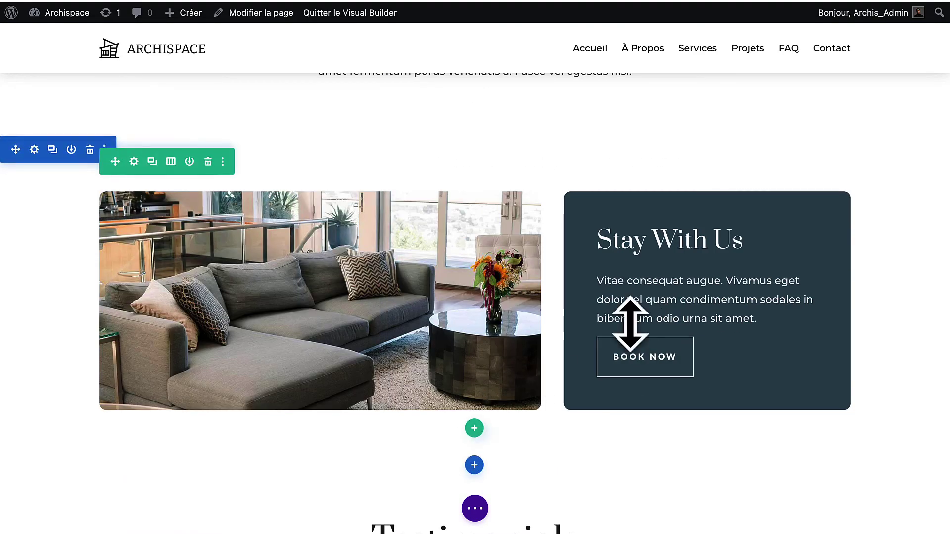
# Set the Stay With Us column background to black and save the column and row settings.
pyautogui.click(133, 162)
pyautogui.click(149, 318)
pyautogui.click(148, 373)
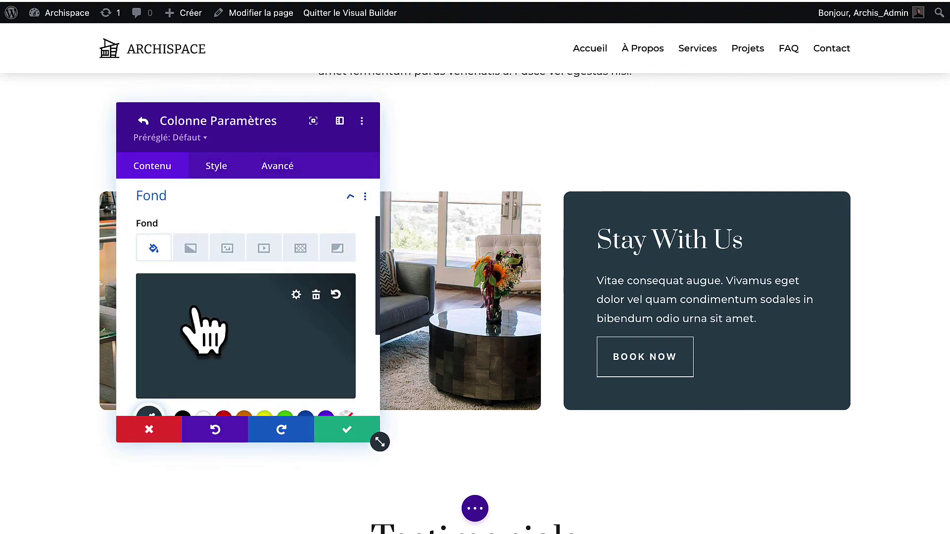
pyautogui.click(206, 329)
pyautogui.click(249, 314)
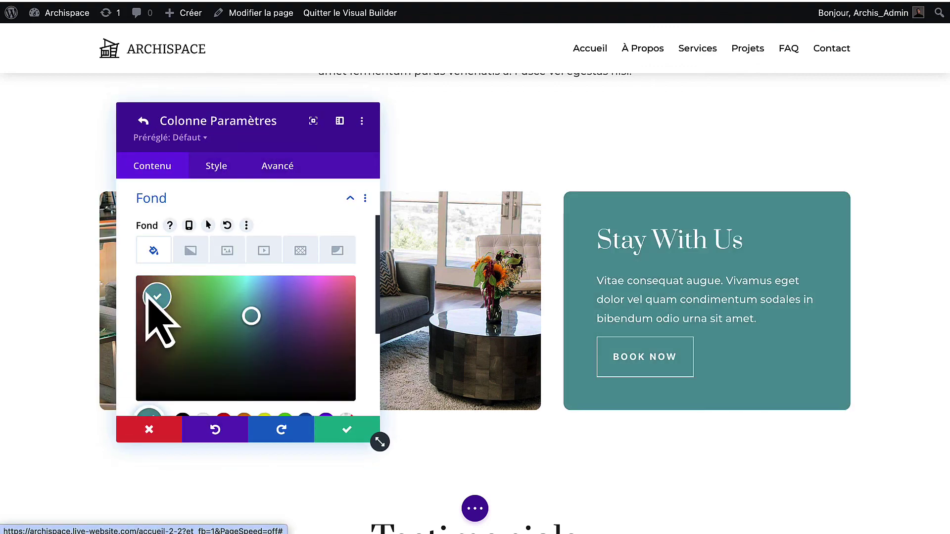
pyautogui.scroll(-1, 148, 397)
pyautogui.click(182, 394)
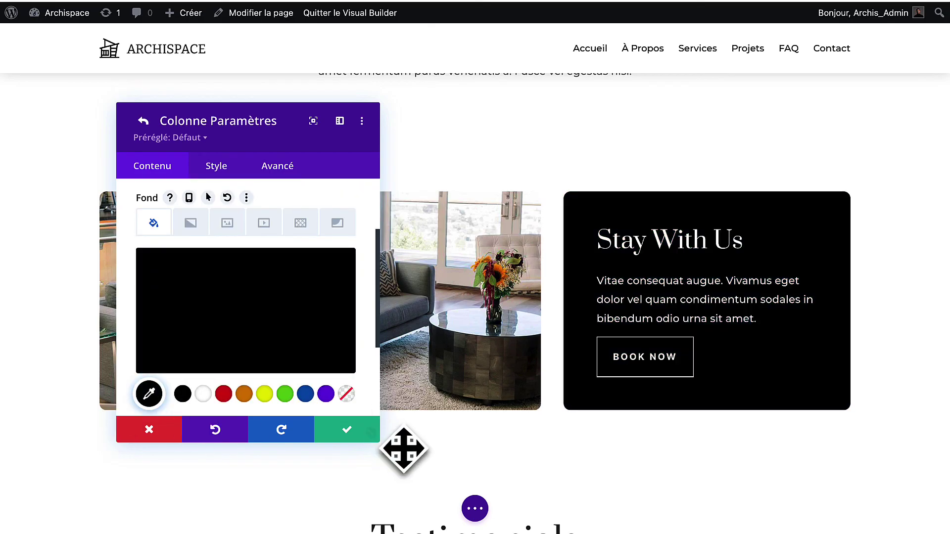
pyautogui.click(343, 431)
pyautogui.click(345, 432)
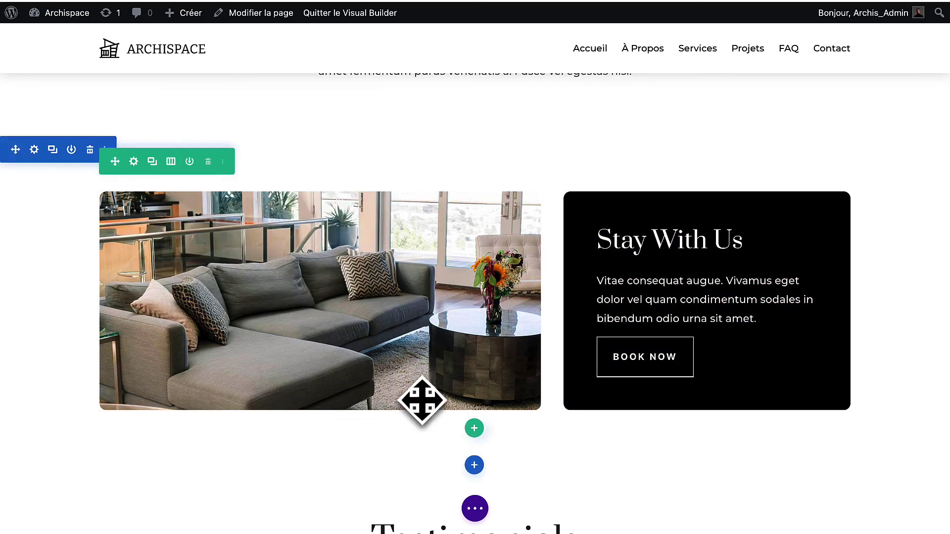
# Select the first testimonial slide's title text in the Testimonials slider and save the slide settings.
pyautogui.scroll(-5, 439, 339)
pyautogui.scroll(4, 439, 339)
pyautogui.scroll(-9, 440, 339)
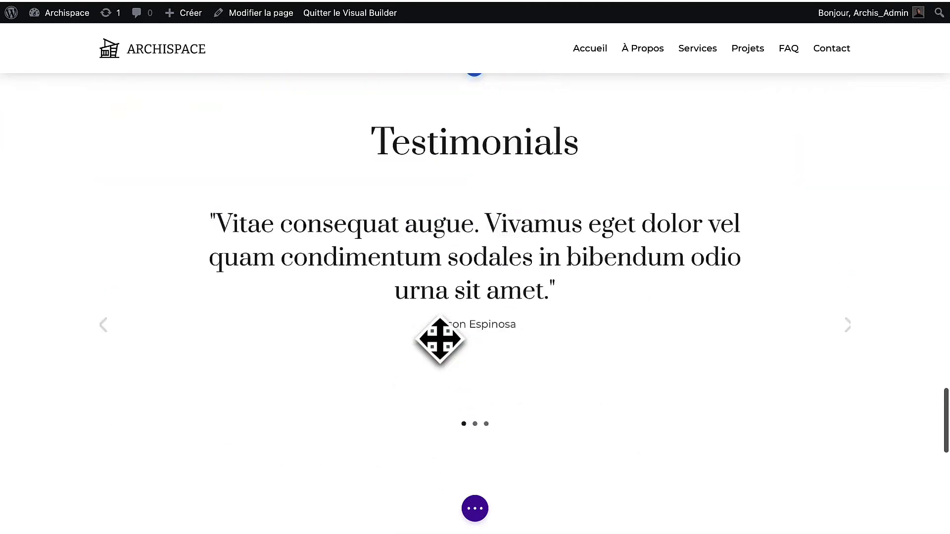
pyautogui.scroll(1, 449, 163)
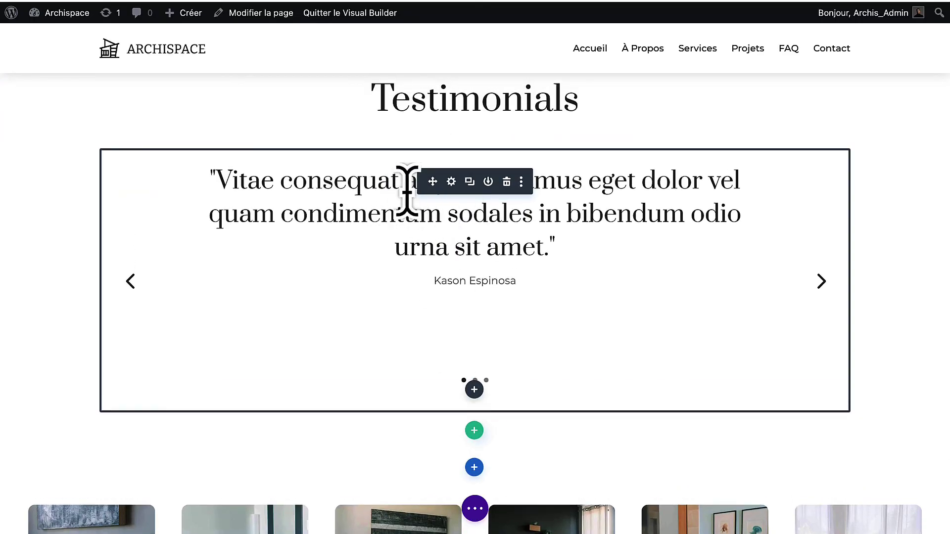
pyautogui.click(446, 185)
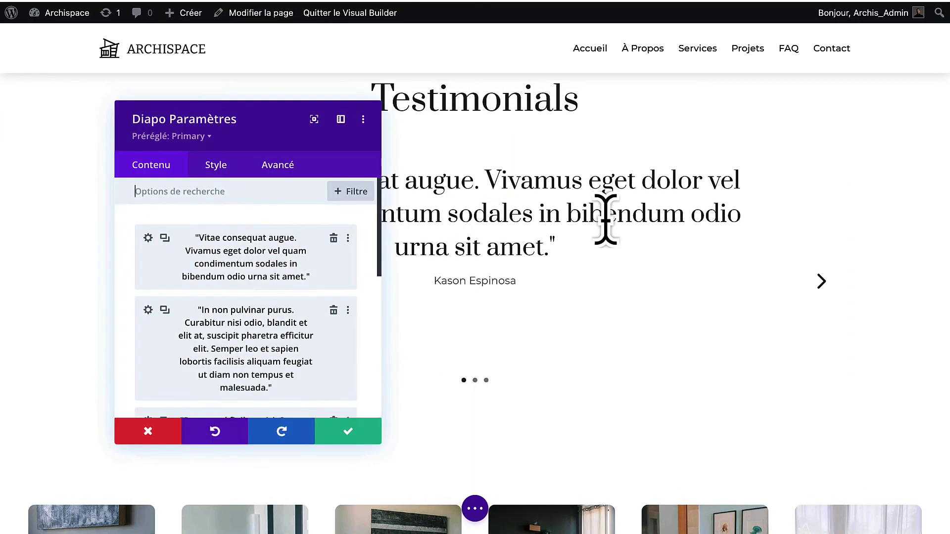
pyautogui.click(150, 242)
pyautogui.scroll(-1, 204, 341)
pyautogui.moveTo(153, 305); pyautogui.dragTo(419, 298)
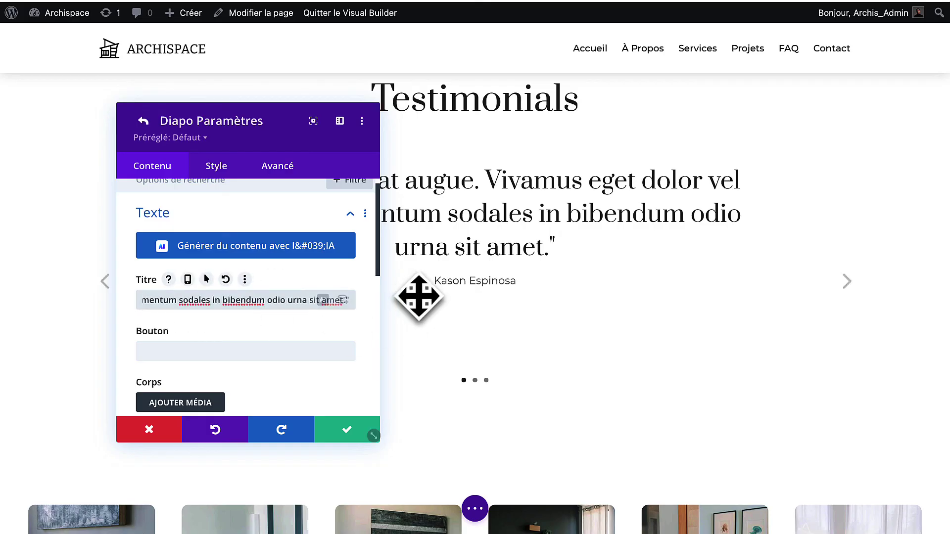
pyautogui.click(334, 437)
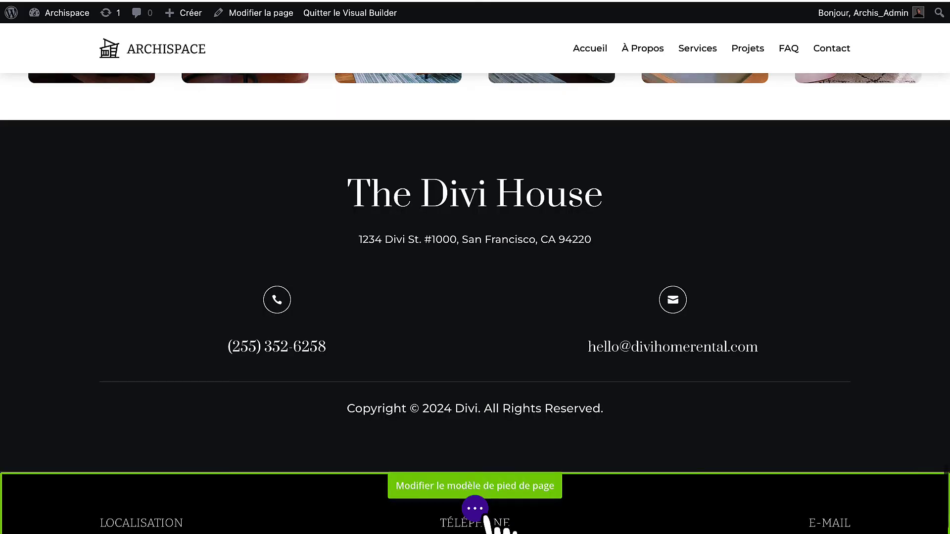
pyautogui.click(483, 514)
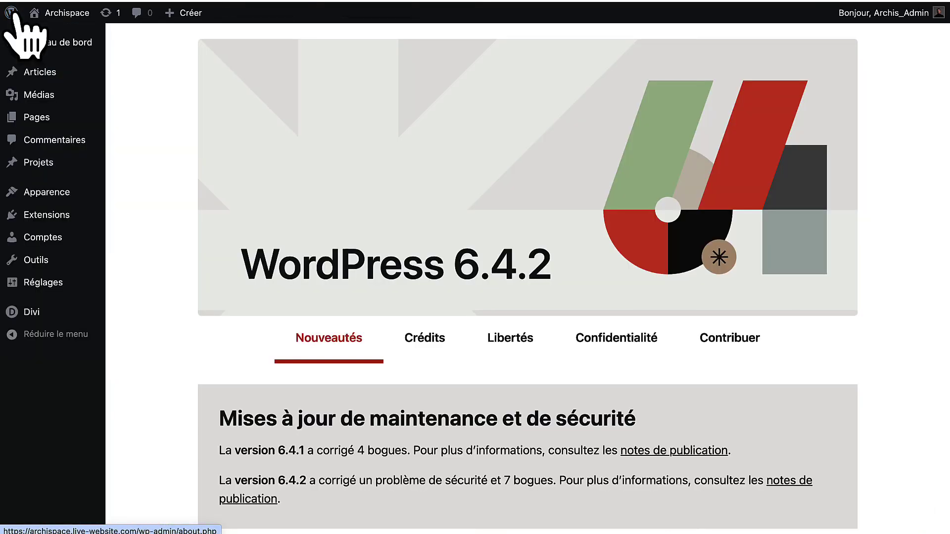
# Create a page titled 'Test', build it with Divi, and open the premade layout library.
pyautogui.click(24, 124)
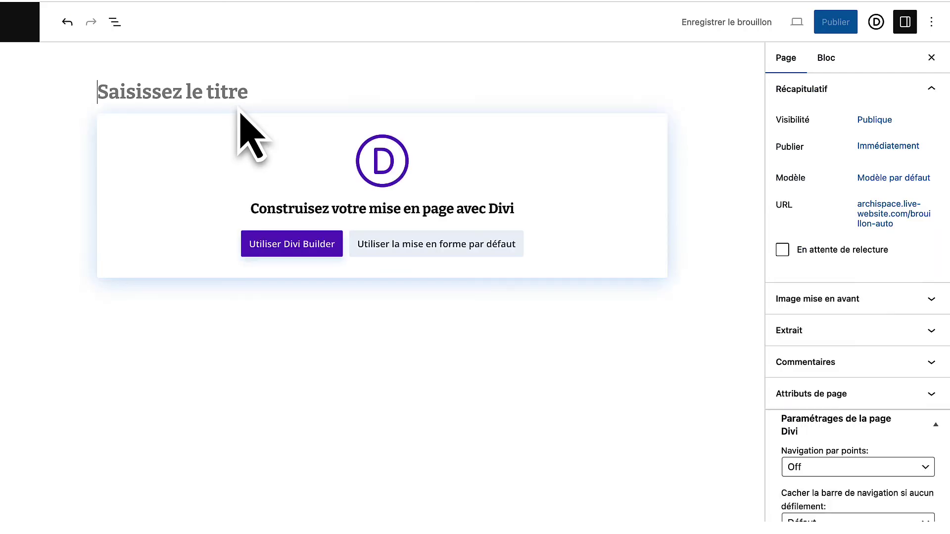
pyautogui.click(292, 250)
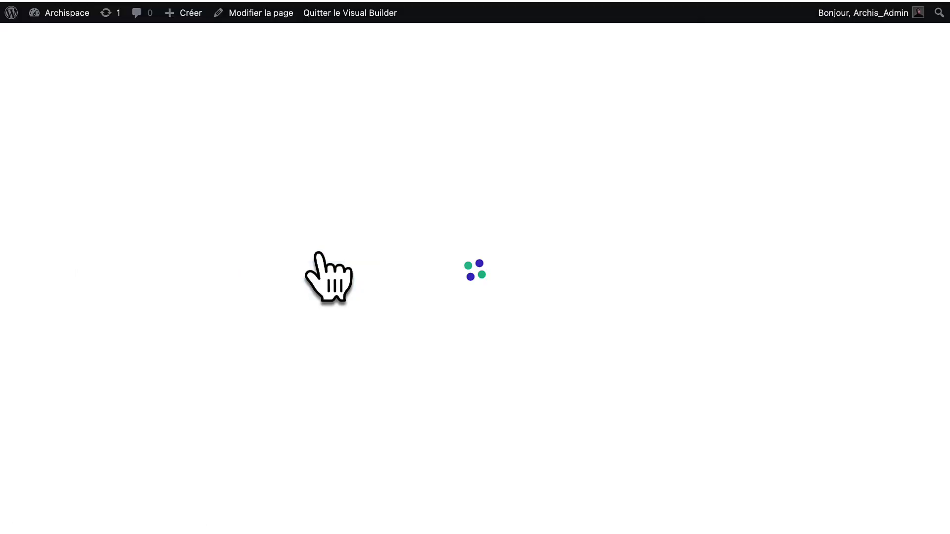
pyautogui.click(451, 460)
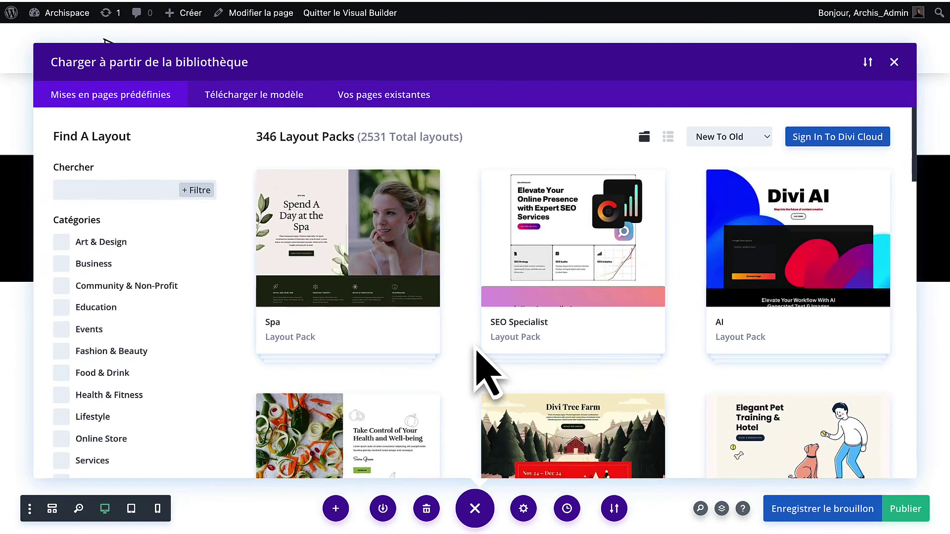
# Apply the Photographer Landing Page layout to the Test page, importing its design presets.
pyautogui.scroll(-10, 685, 237)
pyautogui.click(811, 212)
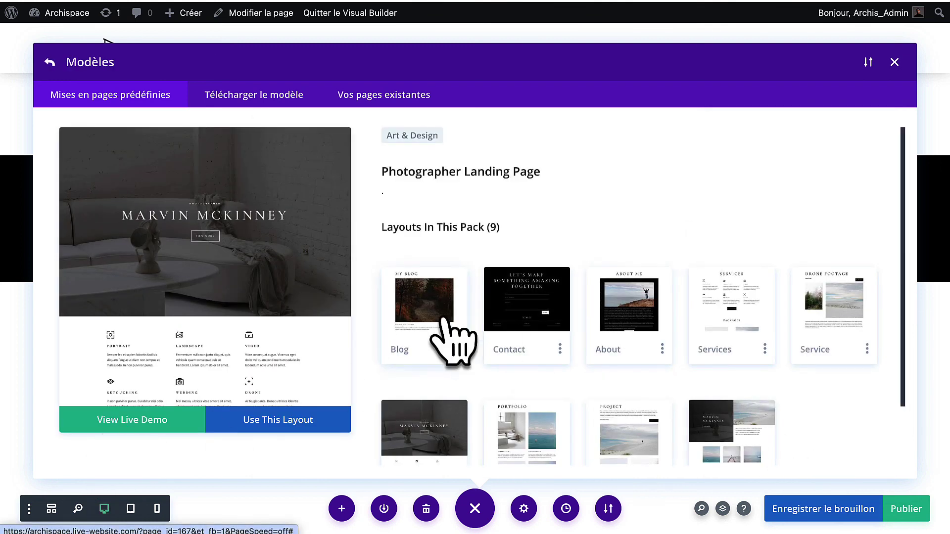
pyautogui.click(264, 424)
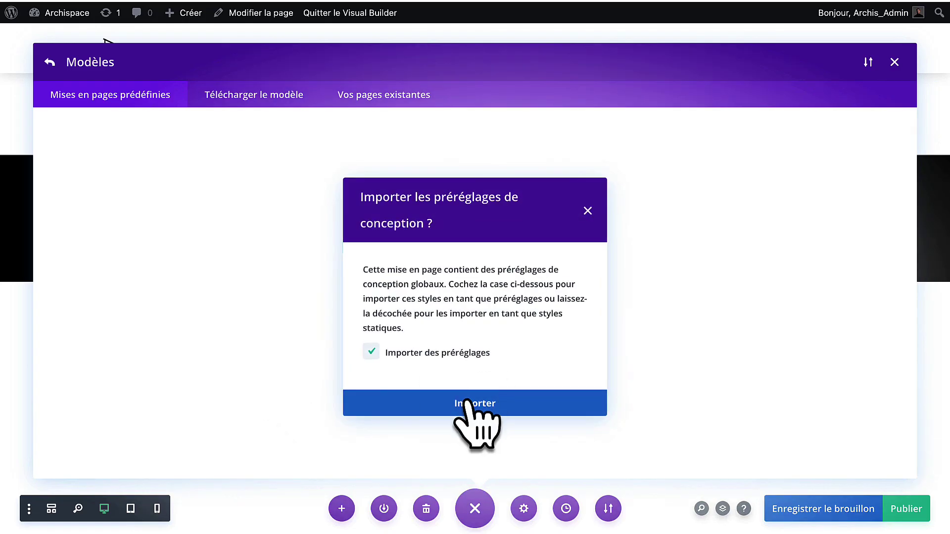
pyautogui.click(468, 405)
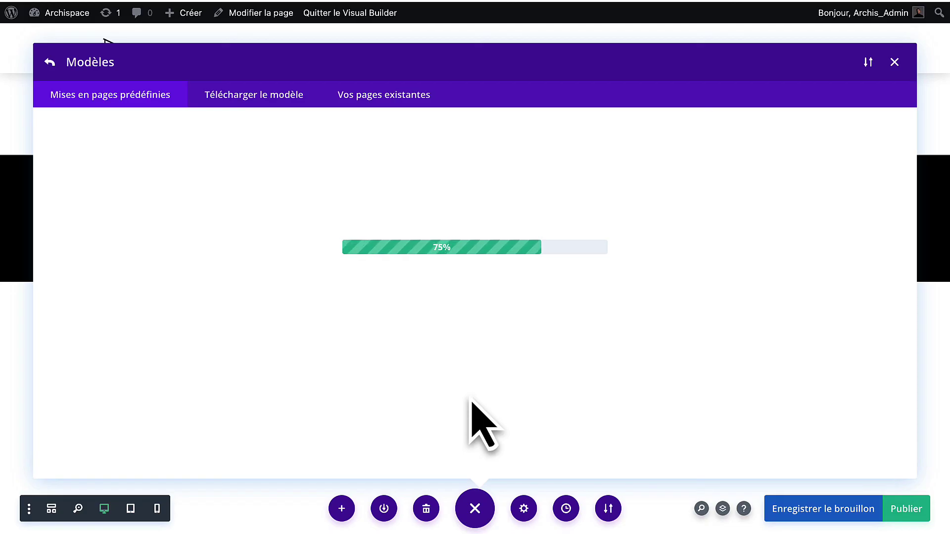
pyautogui.scroll(-20, 662, 323)
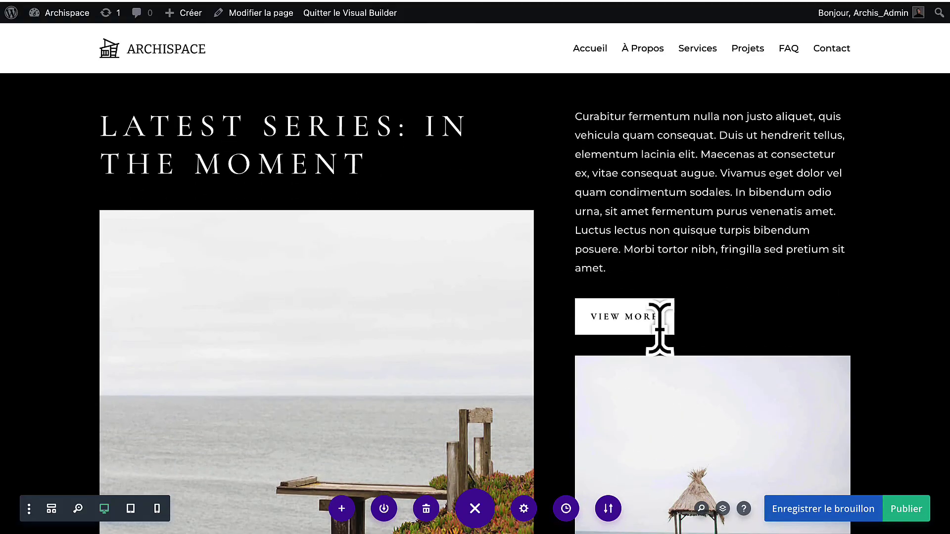
# Copy the Latest Series section and paste it at the About The Owners section.
pyautogui.scroll(3, 130, 155)
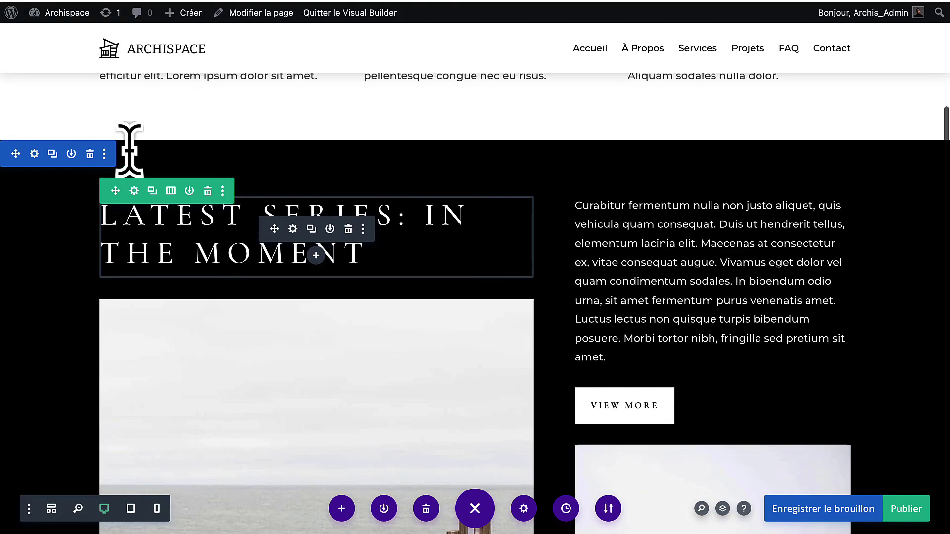
pyautogui.rightClick(31, 163)
pyautogui.click(81, 307)
pyautogui.scroll(-15, 294, 245)
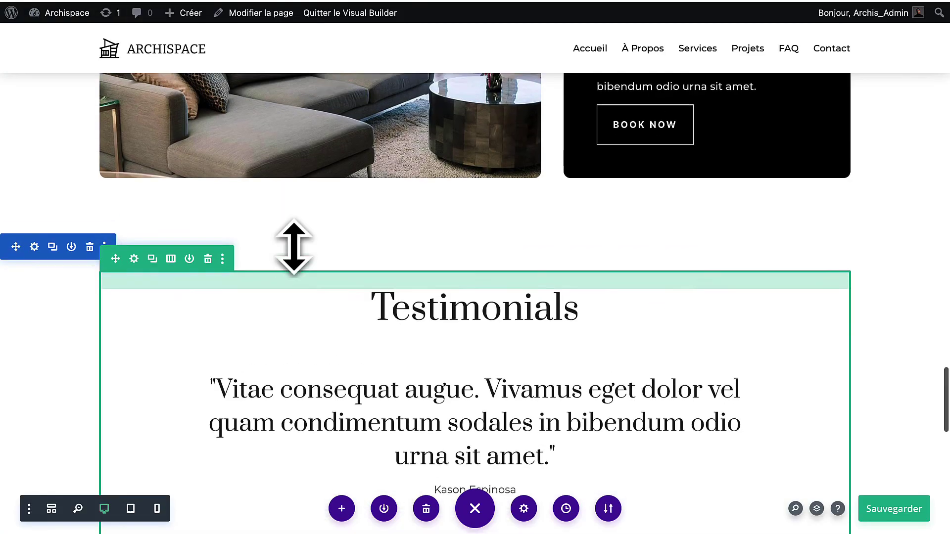
pyautogui.scroll(6, 79, 178)
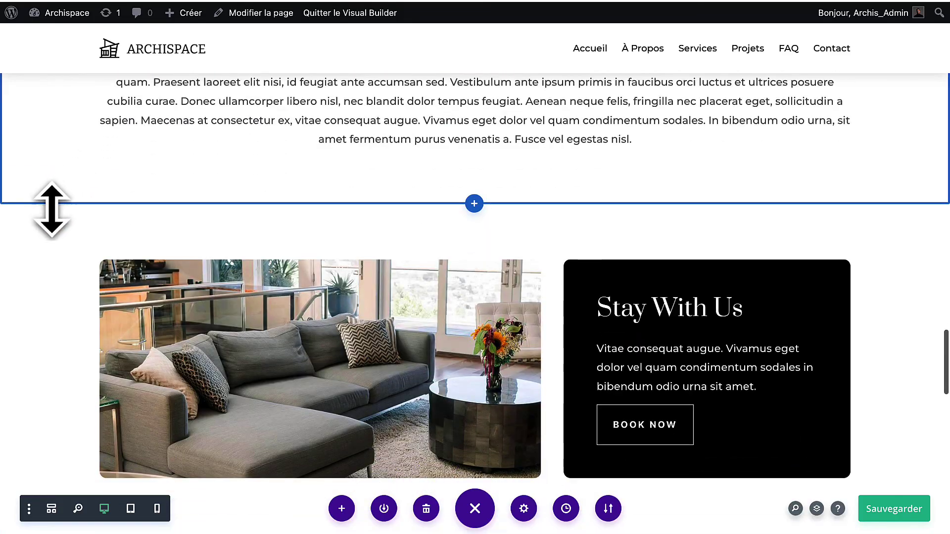
pyautogui.rightClick(34, 226)
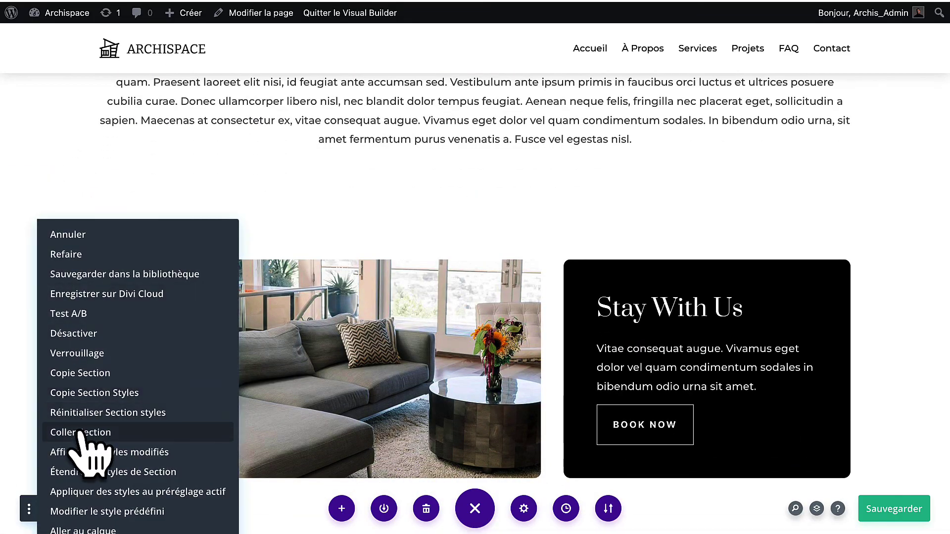
pyautogui.click(84, 432)
# Copy the Testimonials section from the Home Rental page.
pyautogui.scroll(-9, 316, 333)
pyautogui.scroll(11, 316, 333)
pyautogui.scroll(-20, 315, 332)
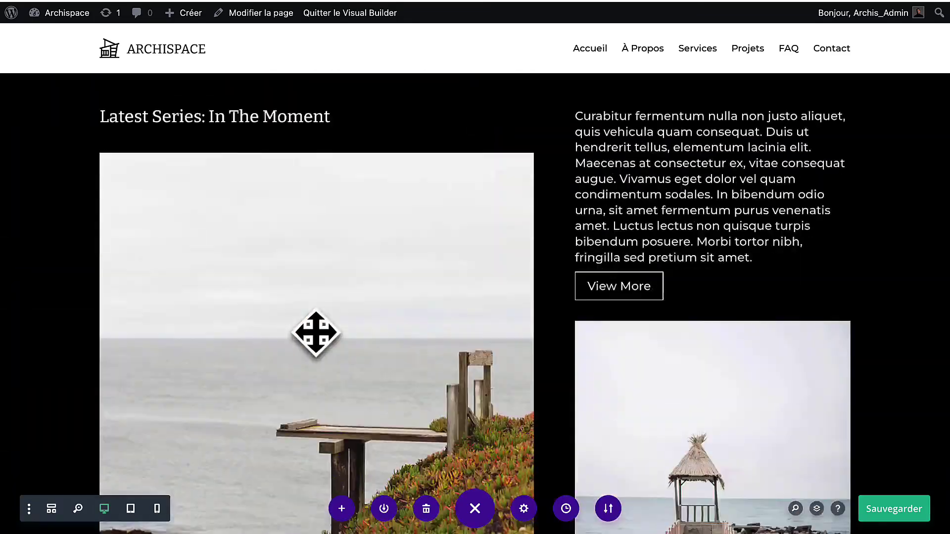
pyautogui.scroll(7, 316, 333)
pyautogui.scroll(-2, 315, 333)
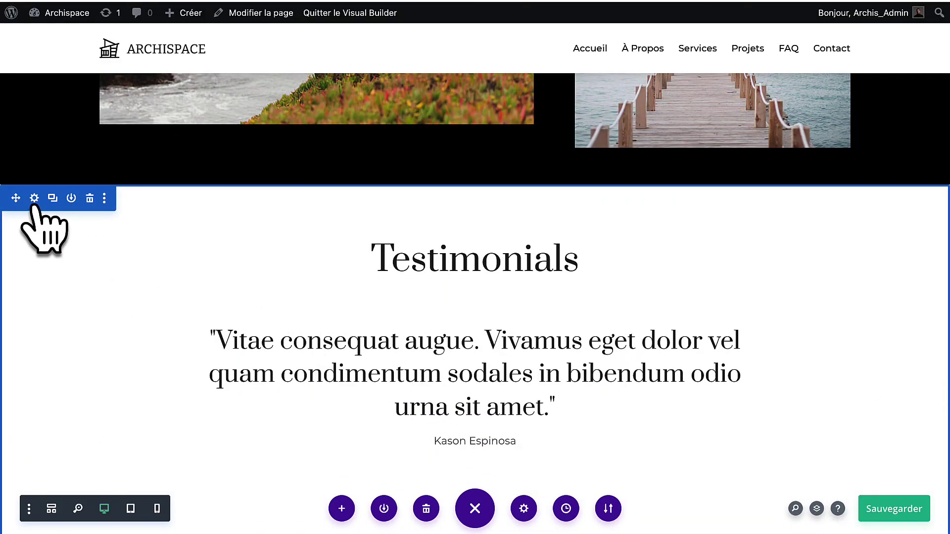
pyautogui.rightClick(37, 203)
pyautogui.click(81, 354)
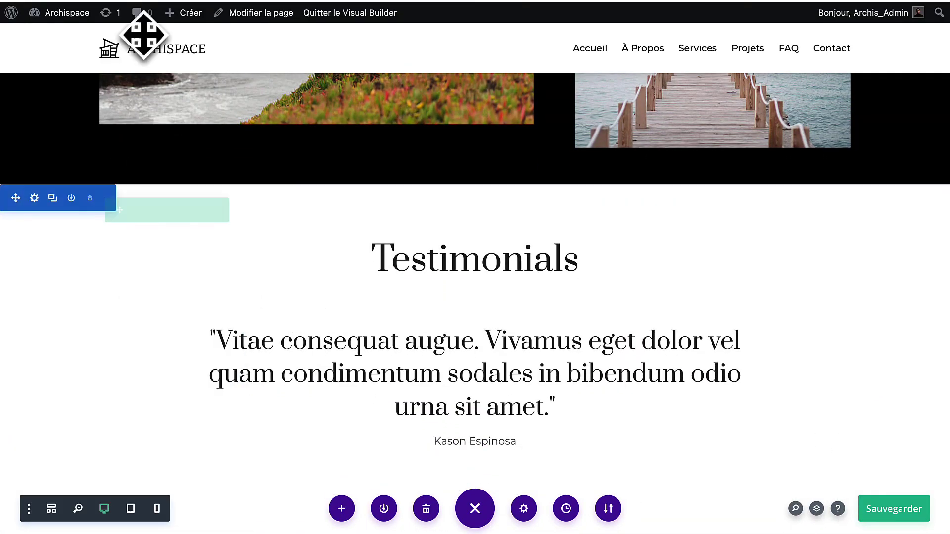
# Paste the Testimonials section below the Collection 3 and 4 section on the photographer Test page.
pyautogui.click(141, 1)
pyautogui.scroll(-3, 314, 278)
pyautogui.scroll(4, 314, 277)
pyautogui.scroll(-3, 314, 277)
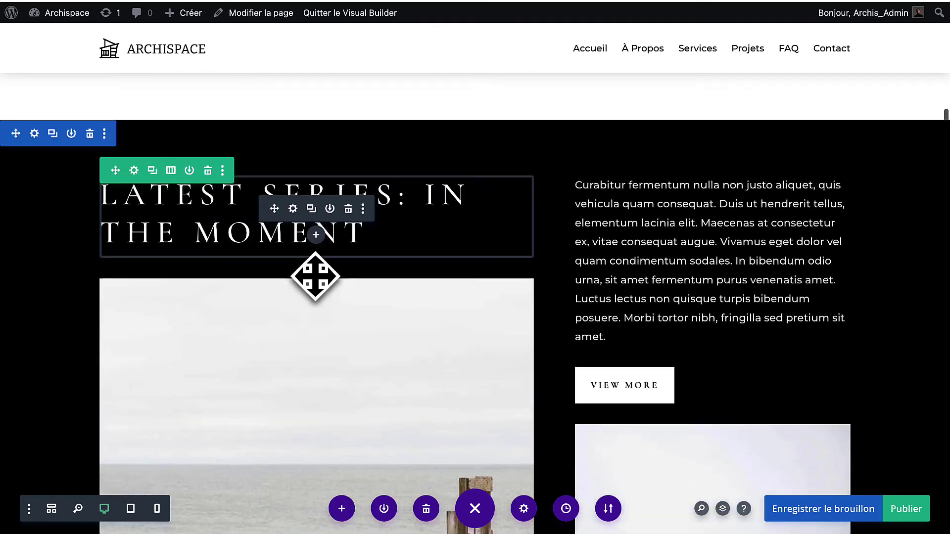
pyautogui.scroll(-18, 63, 170)
pyautogui.scroll(-15, 64, 170)
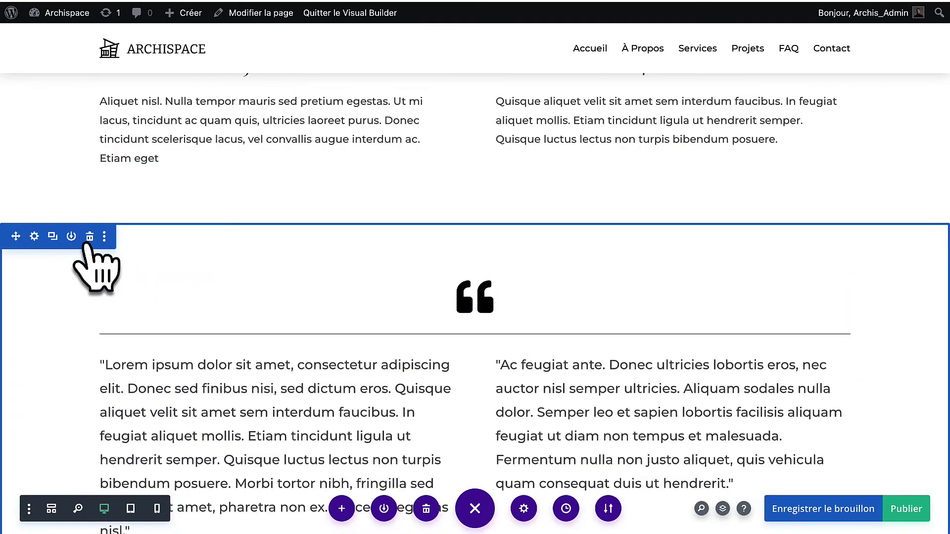
pyautogui.moveTo(85, 244); pyautogui.dragTo(56, 174)
pyautogui.rightClick(56, 174)
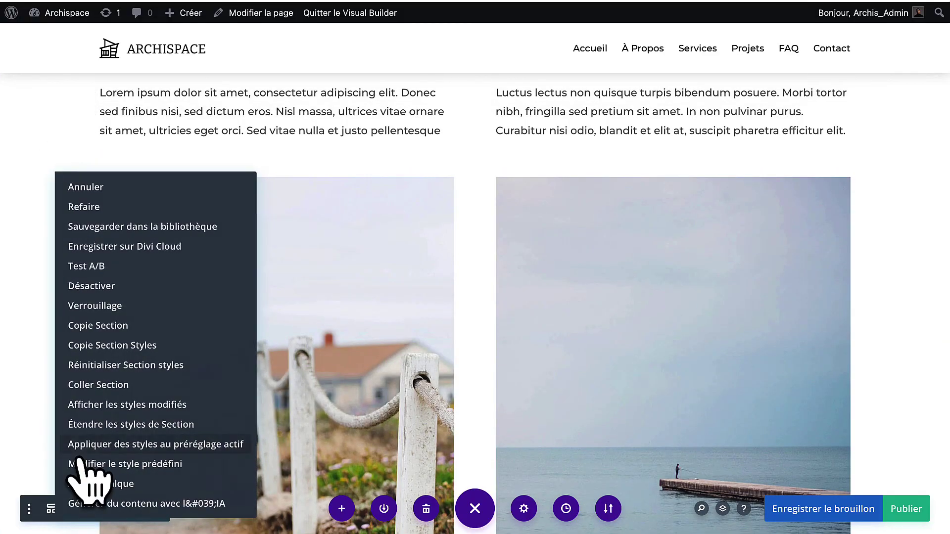
pyautogui.click(110, 386)
pyautogui.scroll(-4, 384, 317)
pyautogui.scroll(-15, 385, 317)
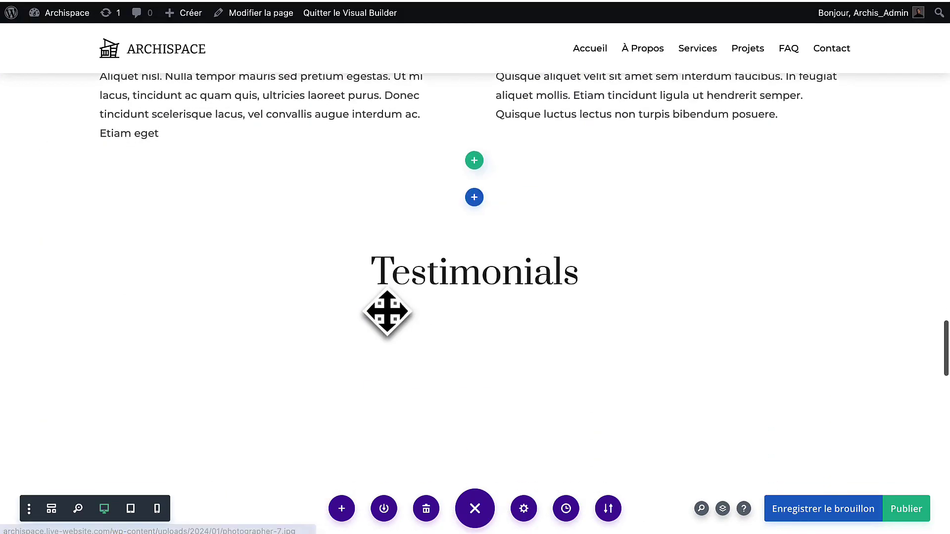
pyautogui.scroll(-9, 387, 312)
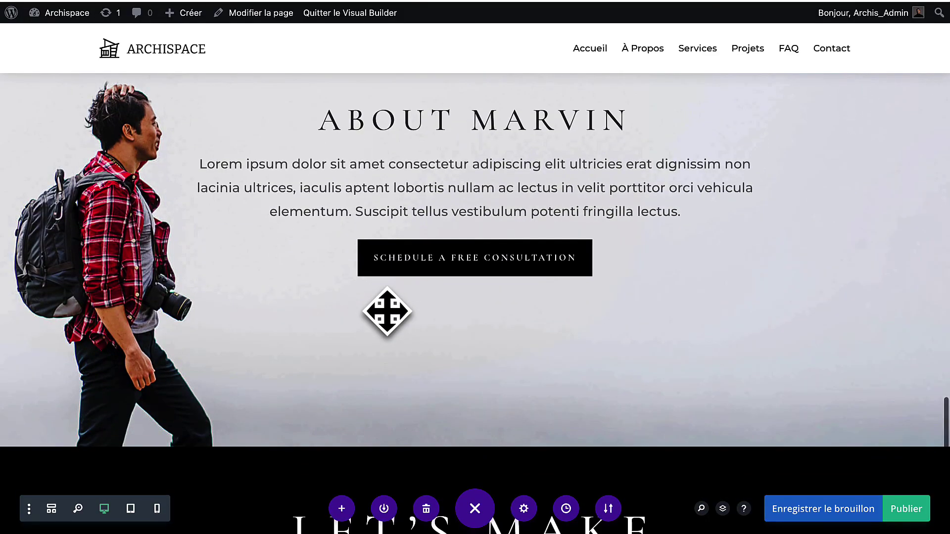
pyautogui.scroll(-8, 404, 217)
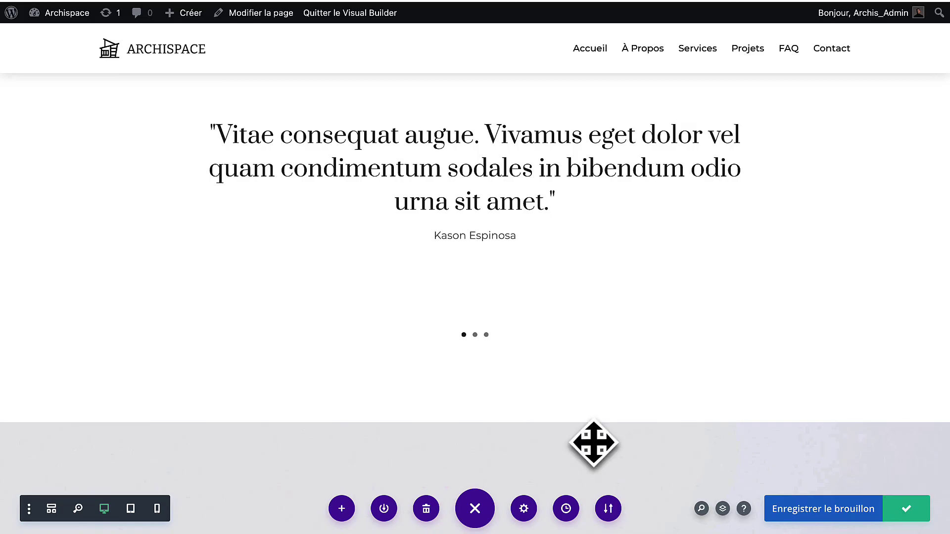
# Remove the Accueil, À Propos, Services, Projets, FAQ and Contact links from the menu.
pyautogui.moveTo(11, 13)
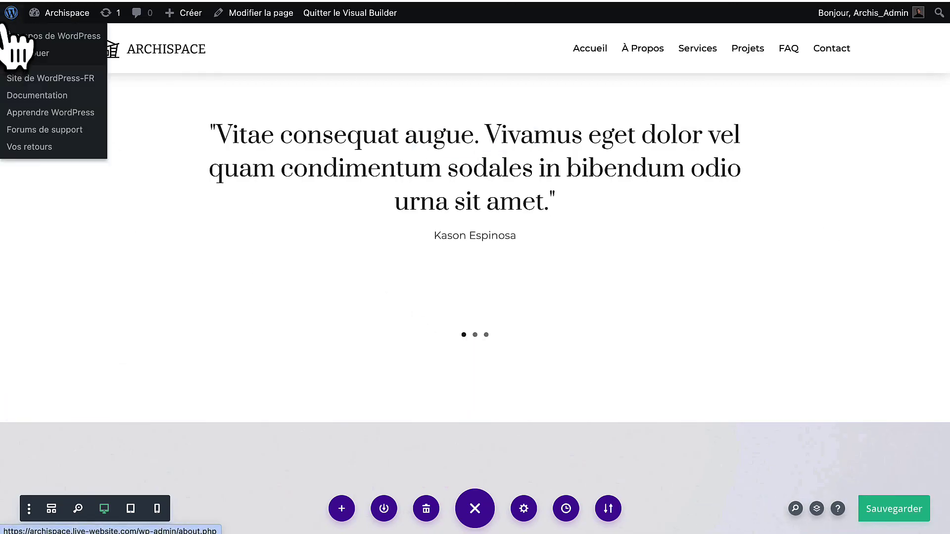
pyautogui.click(7, 33)
pyautogui.moveTo(40, 193)
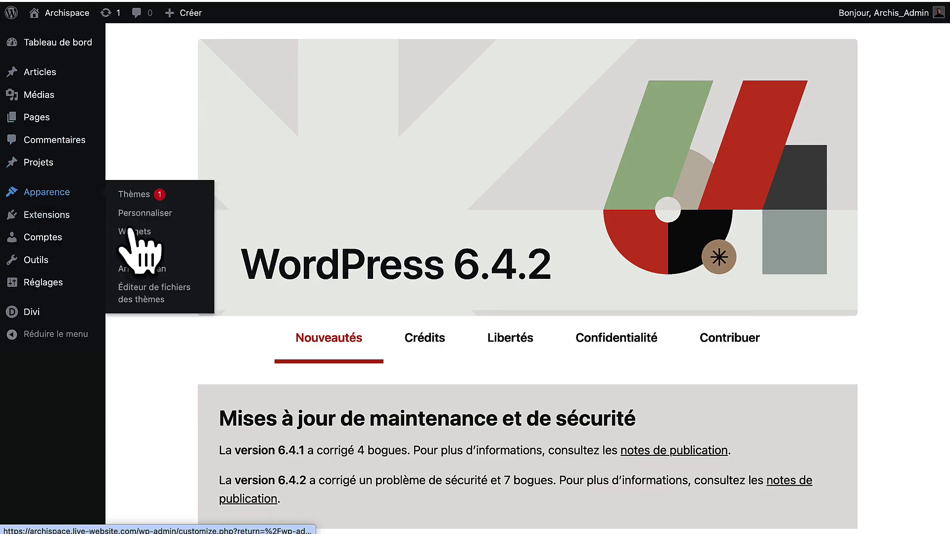
pyautogui.click(133, 250)
pyautogui.click(588, 304)
pyautogui.scroll(-3, 445, 395)
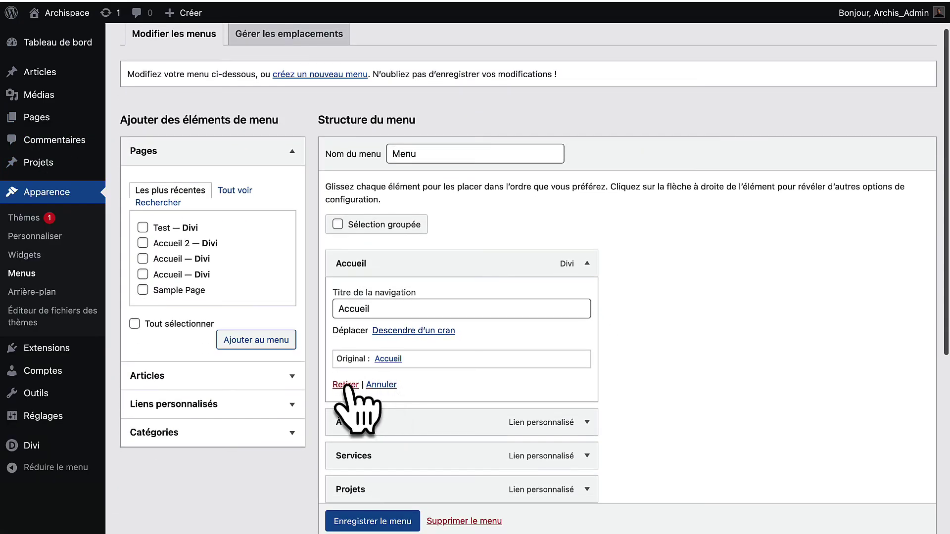
pyautogui.click(345, 385)
pyautogui.click(587, 264)
pyautogui.click(345, 394)
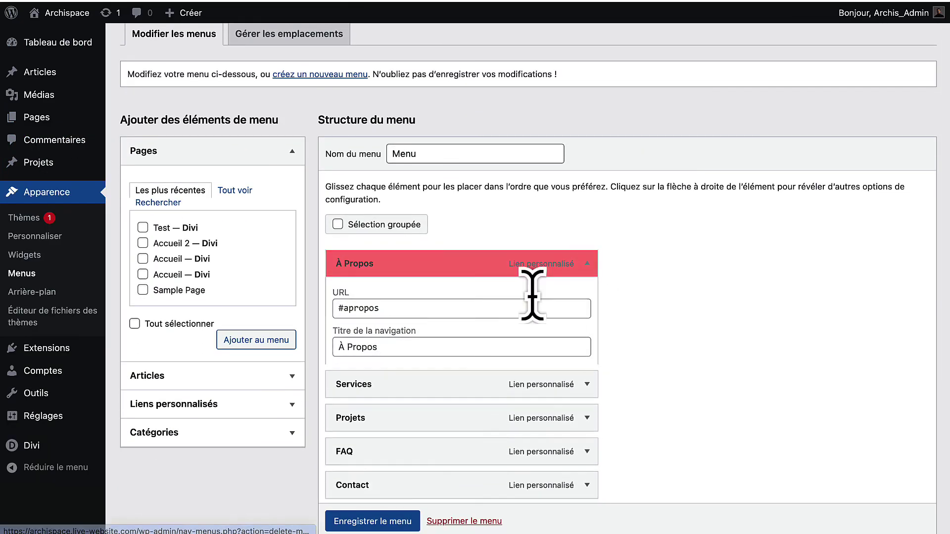
pyautogui.click(586, 263)
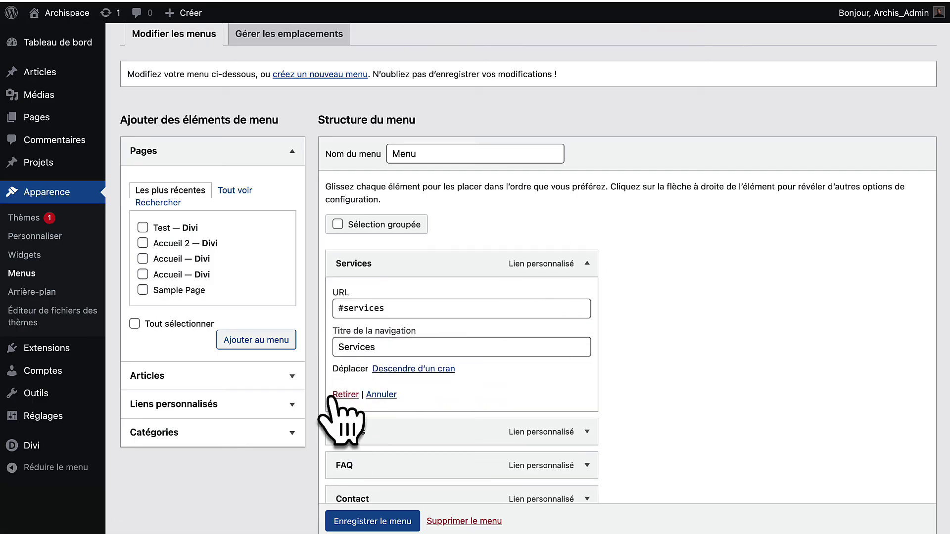
pyautogui.click(335, 396)
pyautogui.click(587, 263)
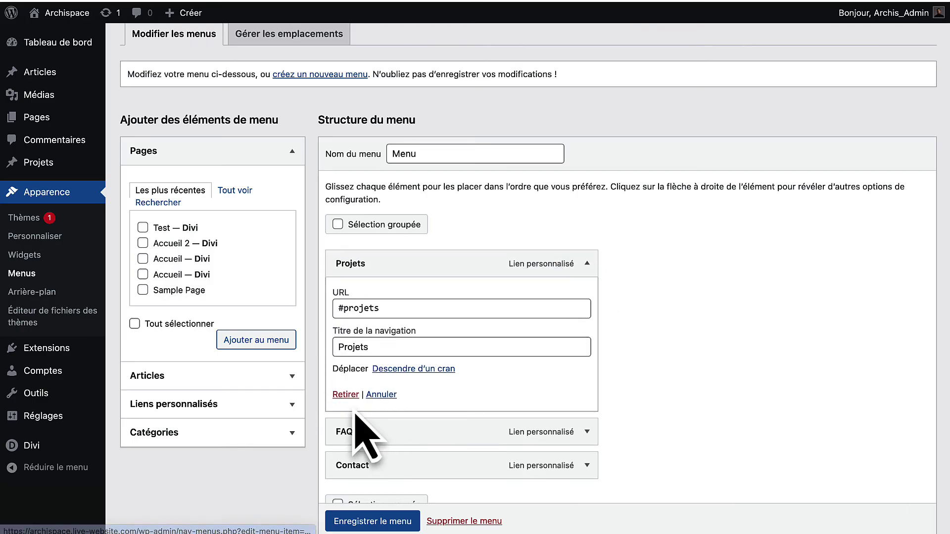
pyautogui.click(345, 394)
pyautogui.click(587, 263)
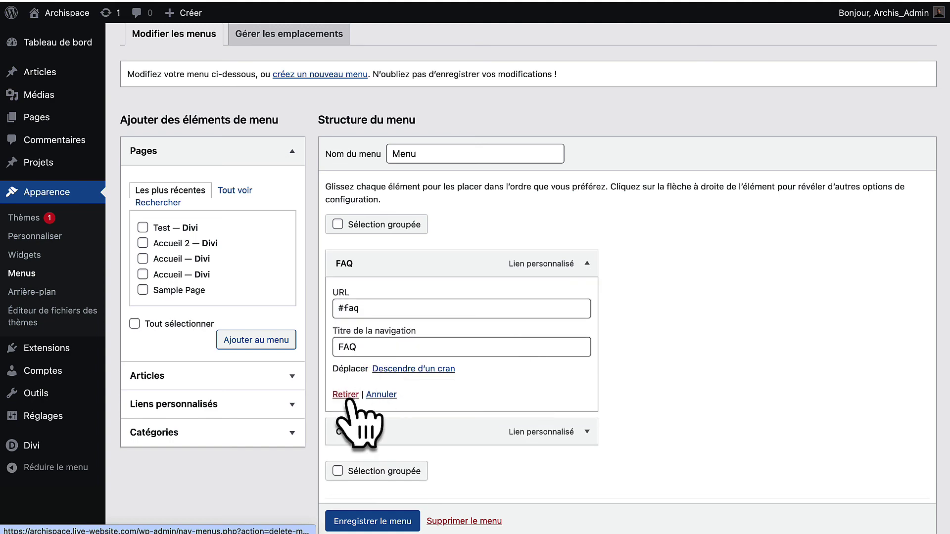
pyautogui.click(345, 394)
pyautogui.click(587, 264)
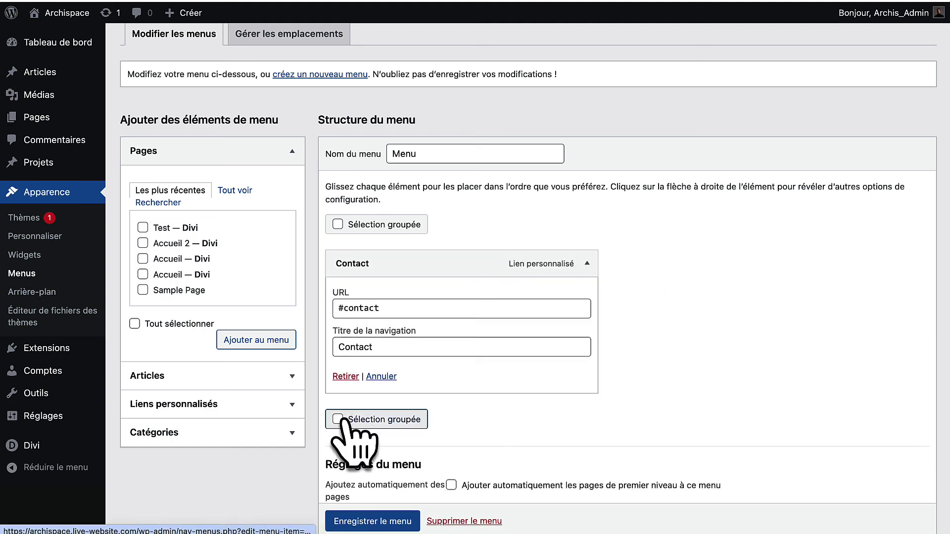
pyautogui.click(345, 377)
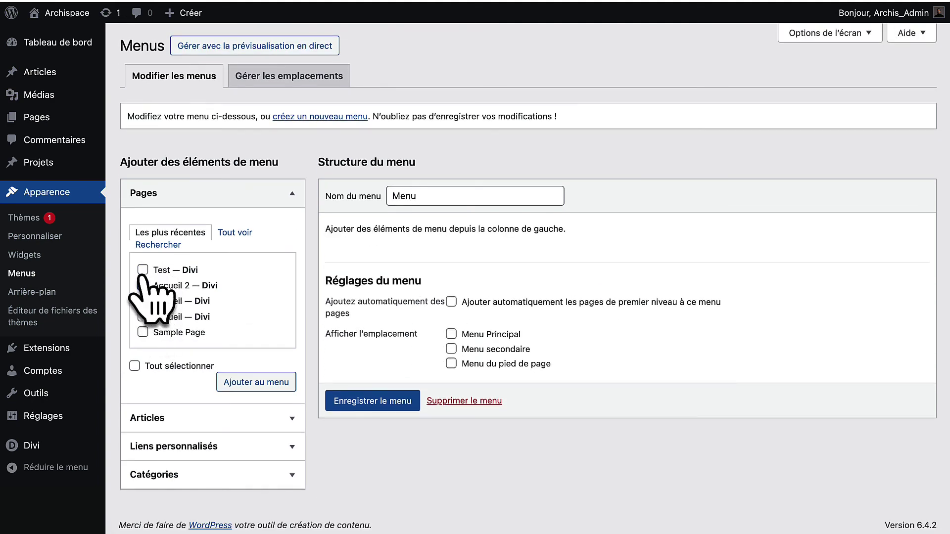
# Add Accueil 2 then Test, retitle them Accueil and À Propos, and save the menu.
pyautogui.click(237, 385)
pyautogui.moveTo(535, 331); pyautogui.dragTo(532, 304)
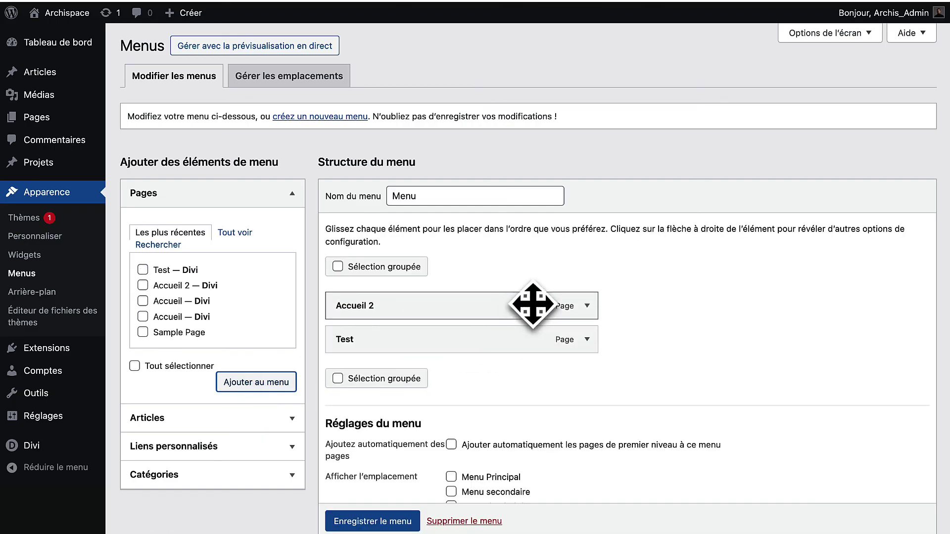
pyautogui.click(586, 306)
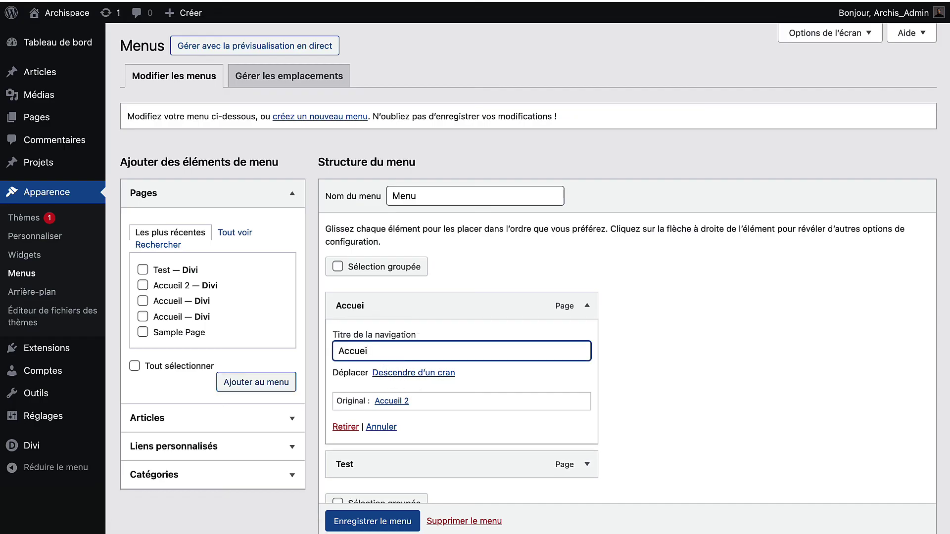
pyautogui.click(586, 305)
pyautogui.click(586, 339)
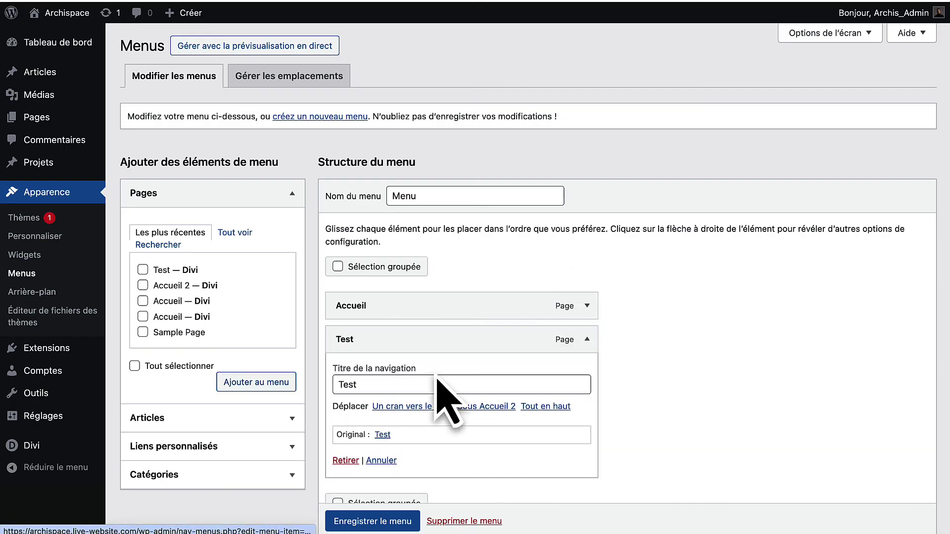
pyautogui.click(403, 386)
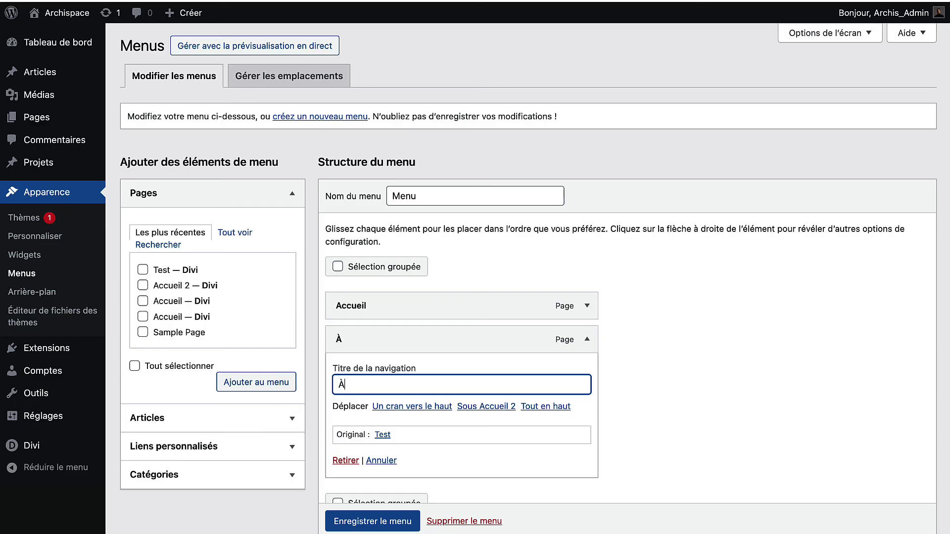
pyautogui.click(375, 522)
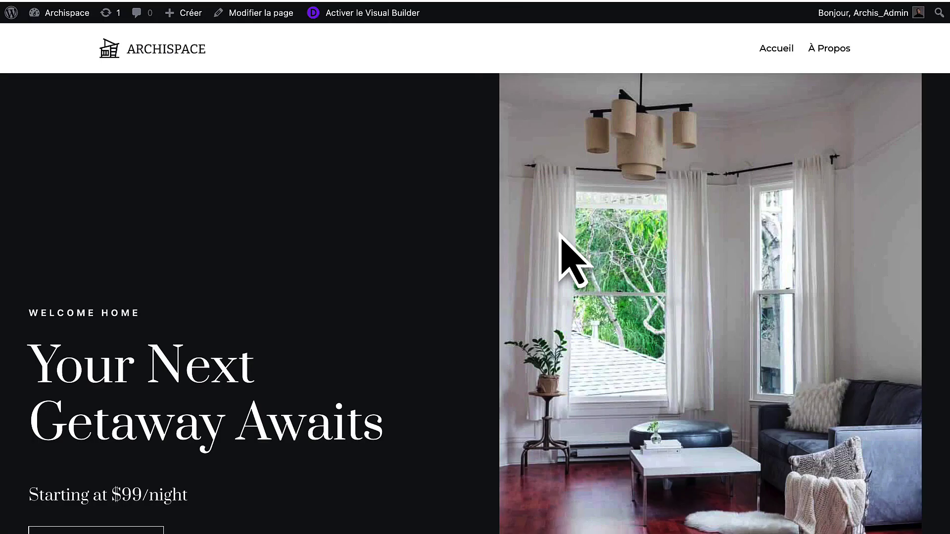
# On the live site, open À Propos from the header menu and scroll to its contact form.
pyautogui.scroll(-10, 559, 258)
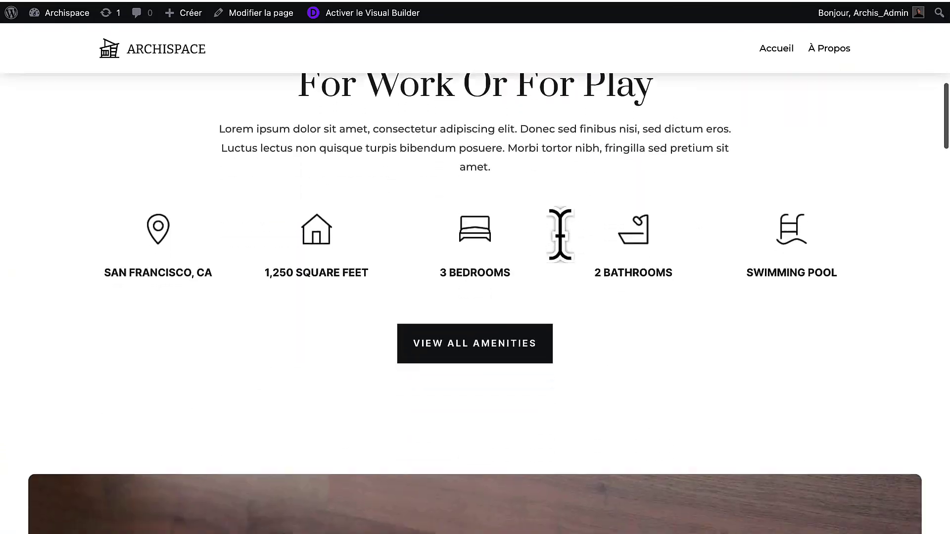
pyautogui.scroll(-15, 566, 248)
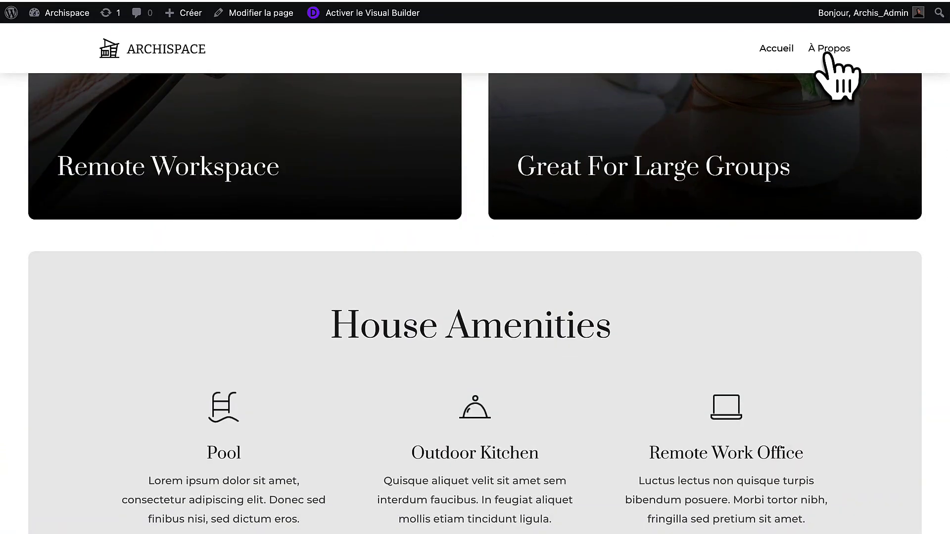
pyautogui.click(832, 52)
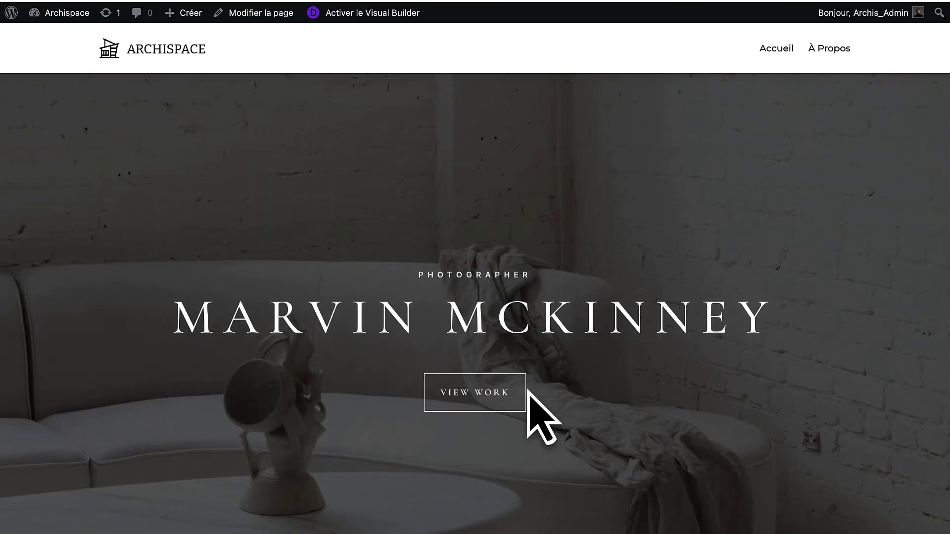
pyautogui.scroll(-10, 532, 396)
pyautogui.scroll(-10, 528, 391)
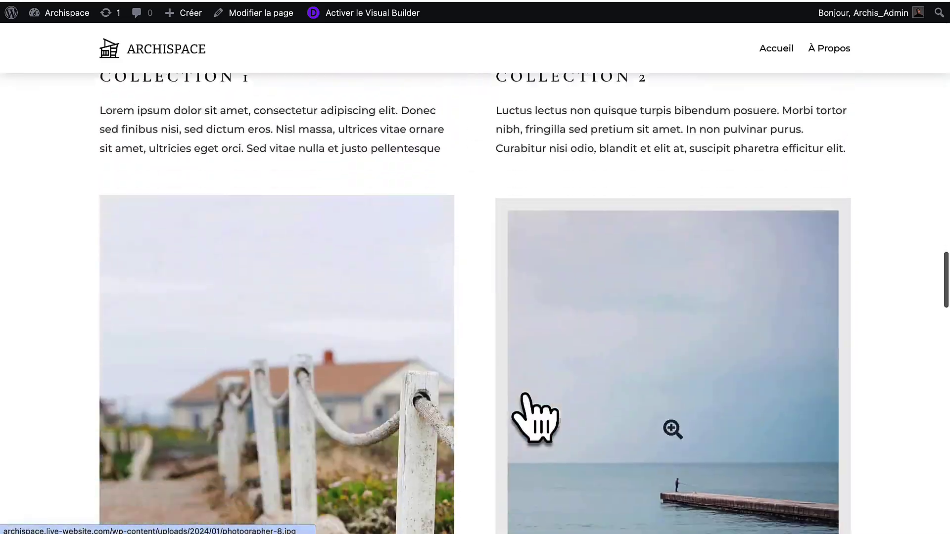
pyautogui.scroll(-15, 496, 366)
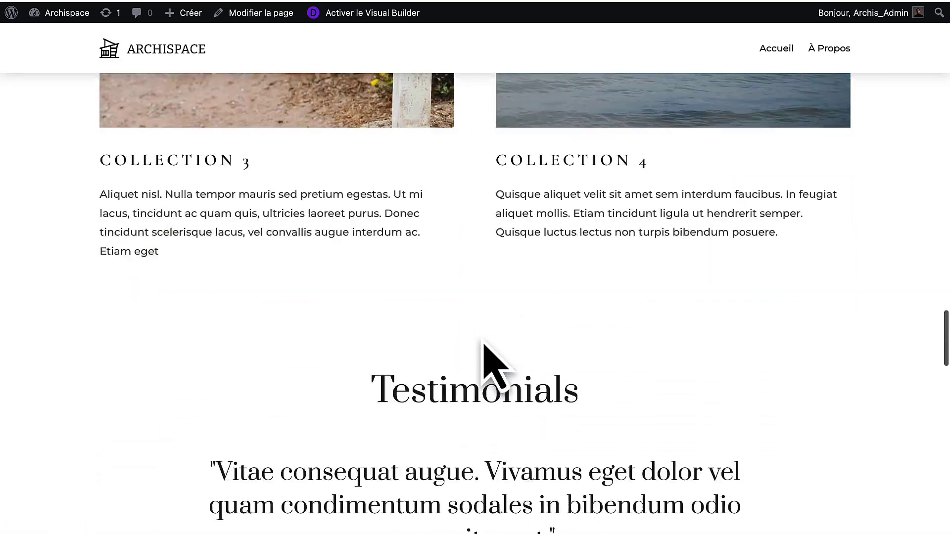
pyautogui.scroll(-4, 481, 342)
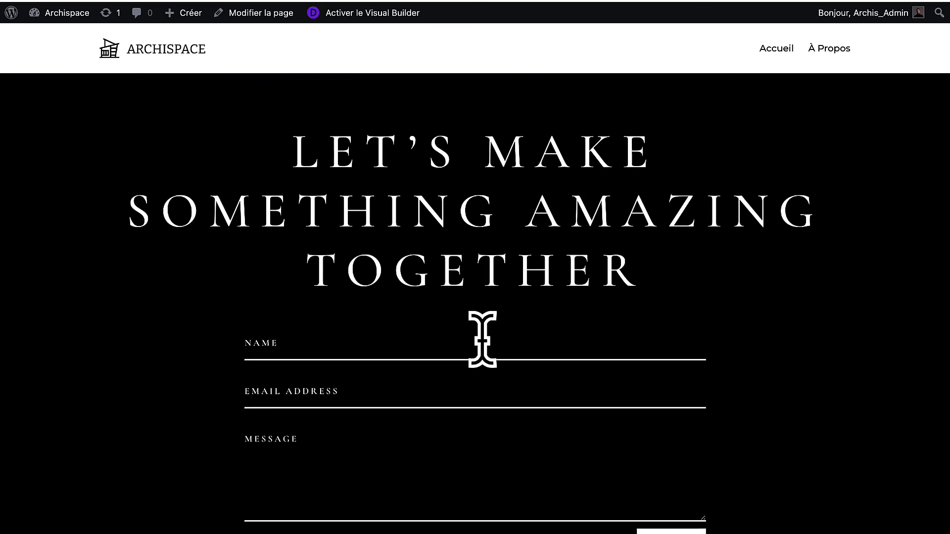